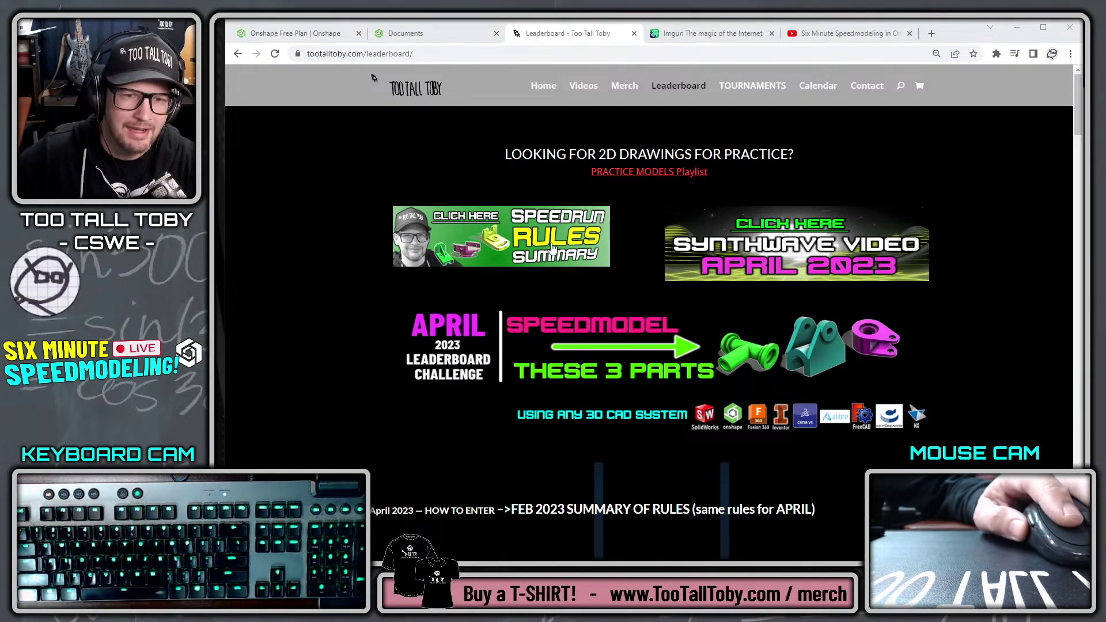
# Review the three April 2023 Leaderboard Challenge drawings in the Imgur post
pyautogui.click(701, 36)
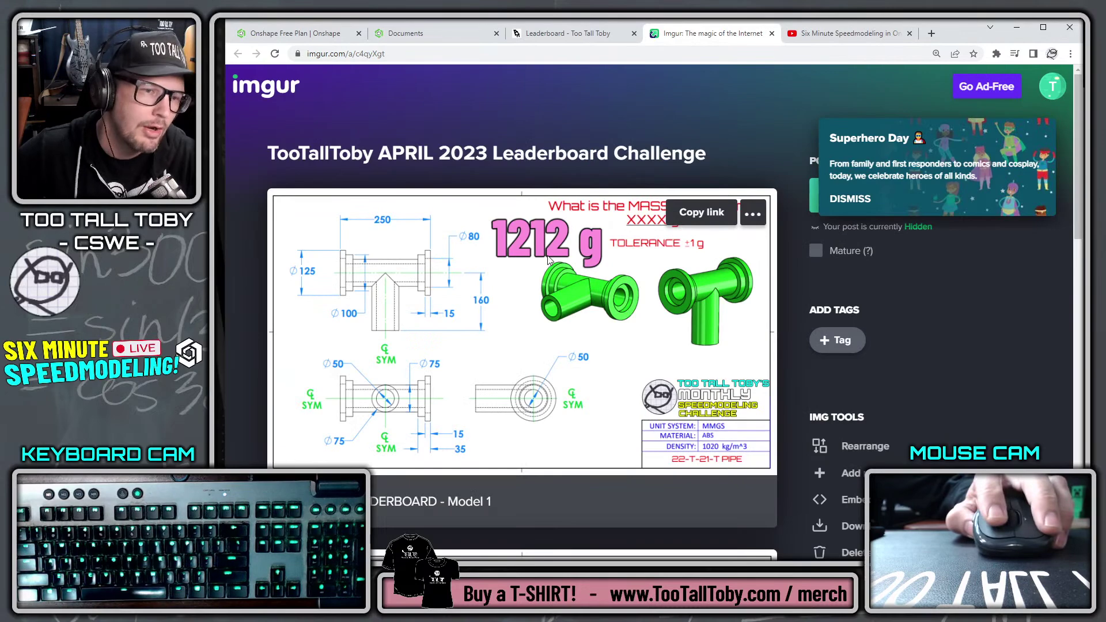
pyautogui.scroll(-6, 588, 272)
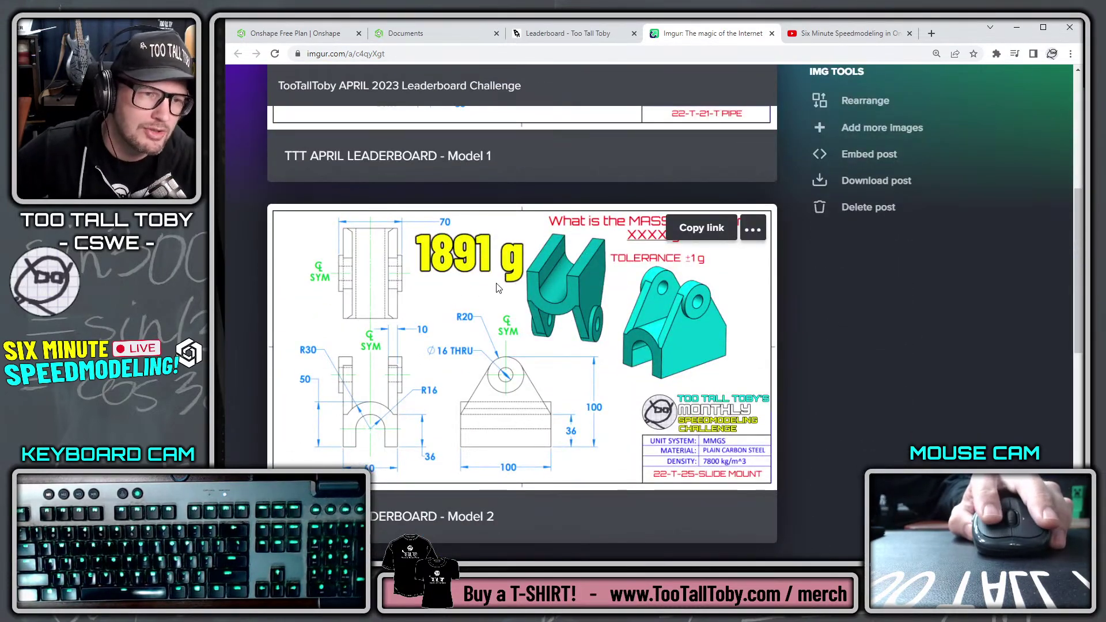
pyautogui.scroll(-7, 498, 288)
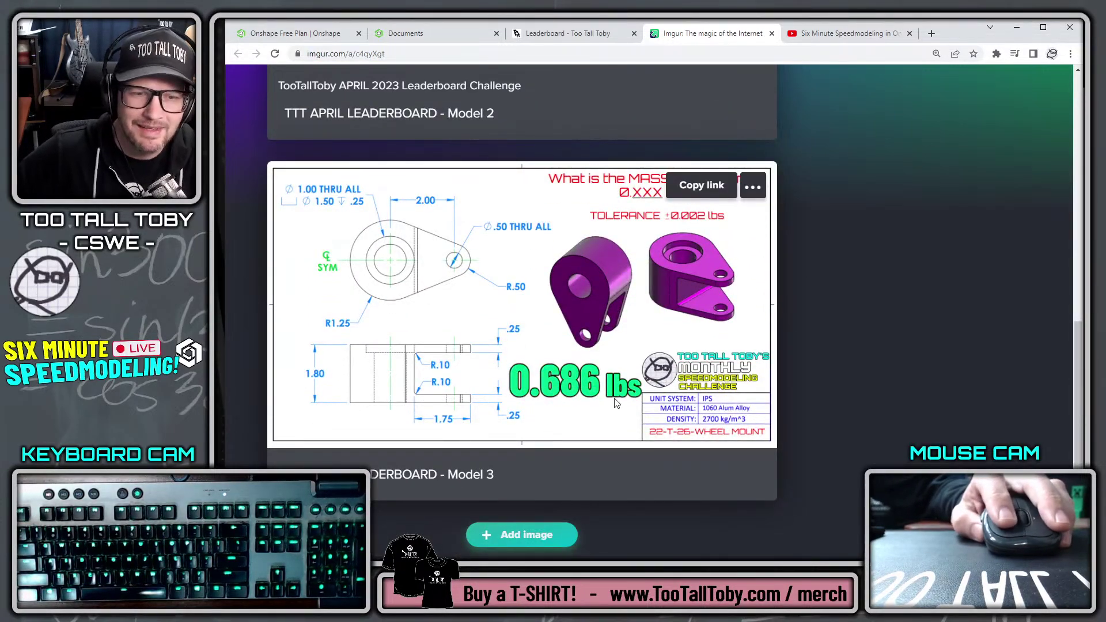
pyautogui.scroll(5, 620, 400)
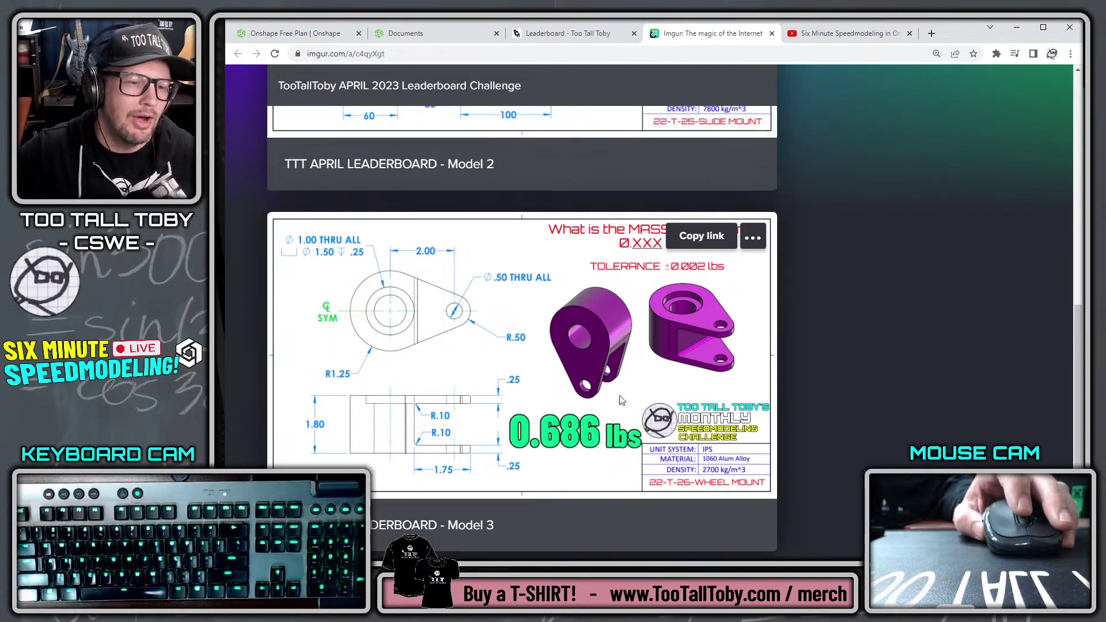
pyautogui.scroll(2, 619, 400)
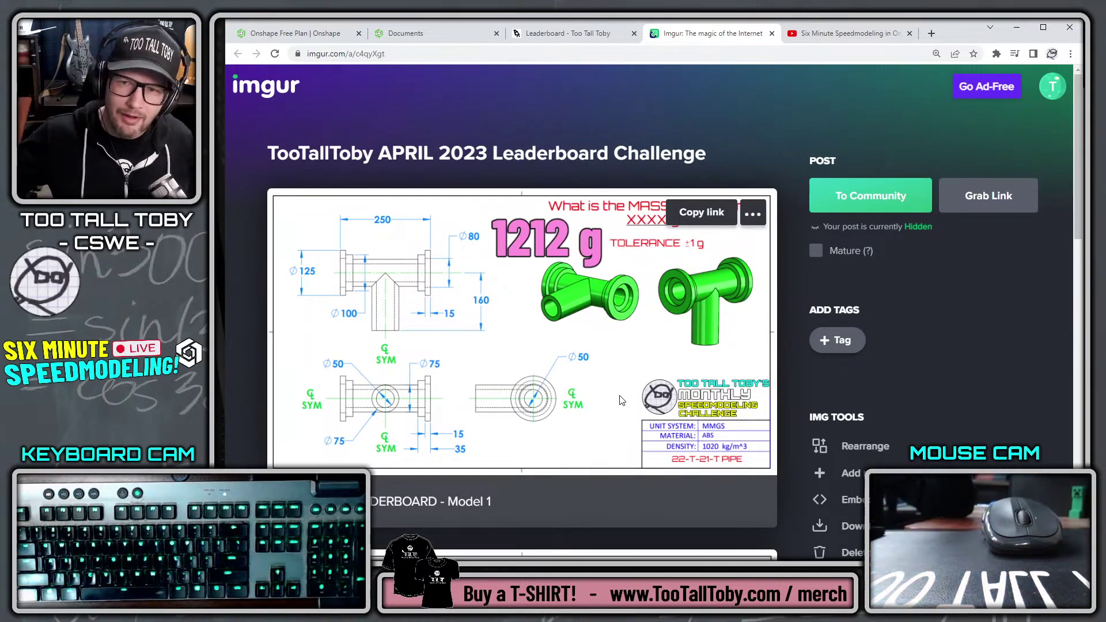
# Examine the ranked total times and CAD systems used on the April 2023 leaderboard
pyautogui.click(576, 33)
pyautogui.scroll(-5, 884, 290)
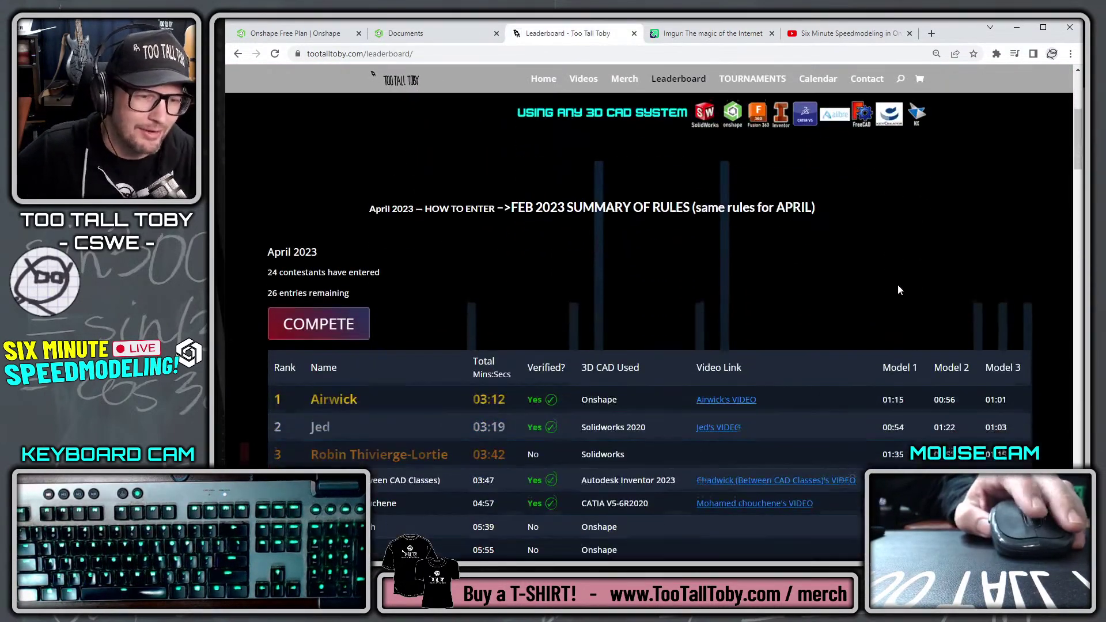
pyautogui.scroll(-3, 898, 289)
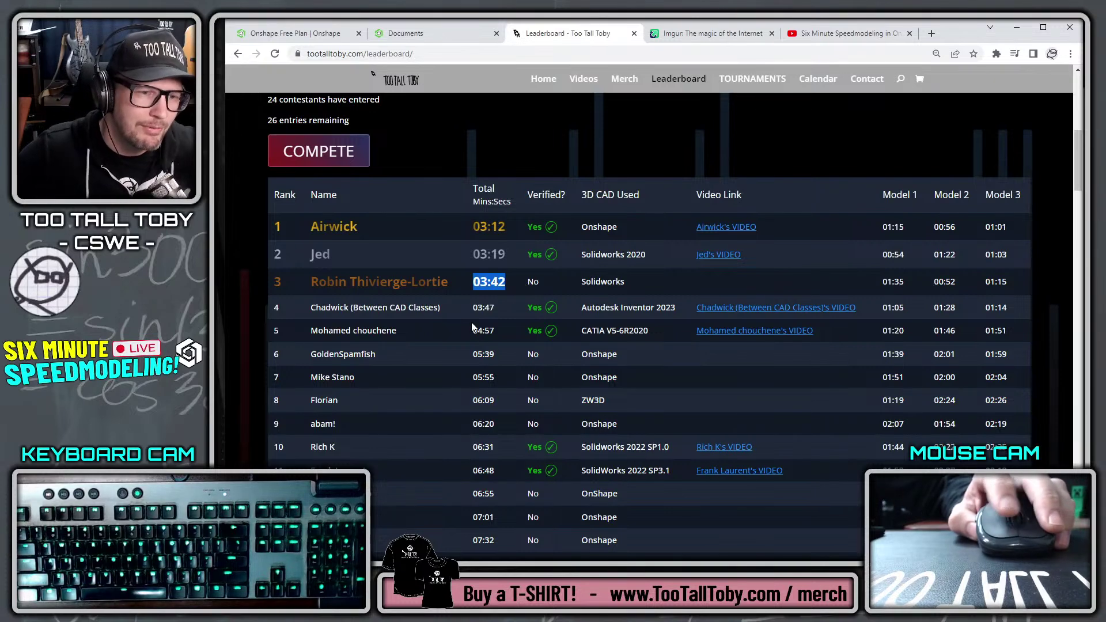
pyautogui.scroll(-2, 498, 316)
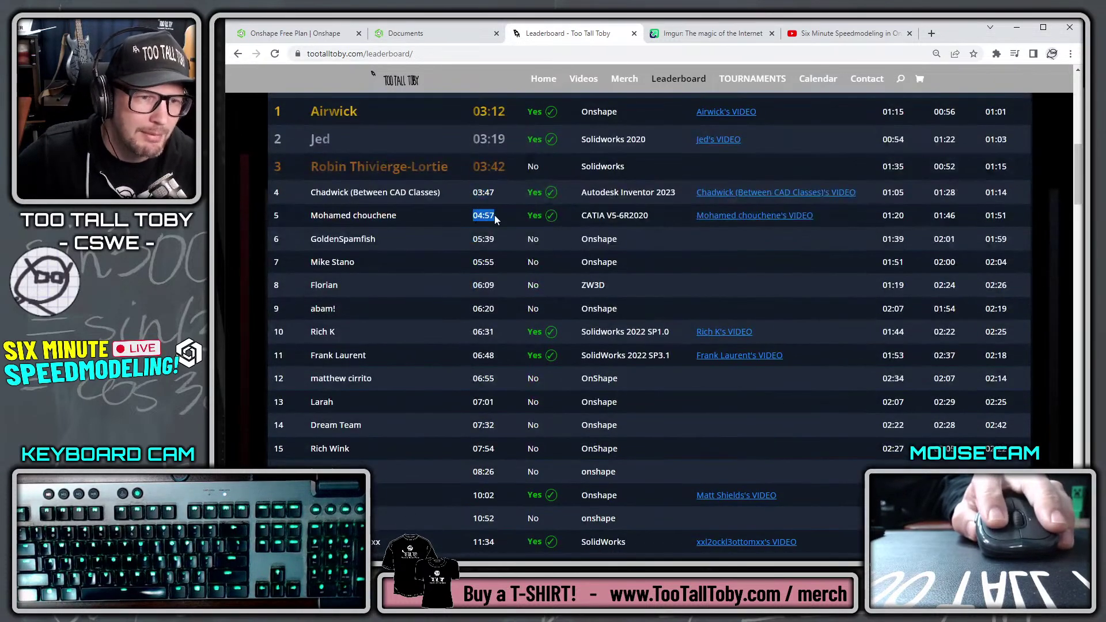
pyautogui.moveTo(568, 219); pyautogui.dragTo(633, 216)
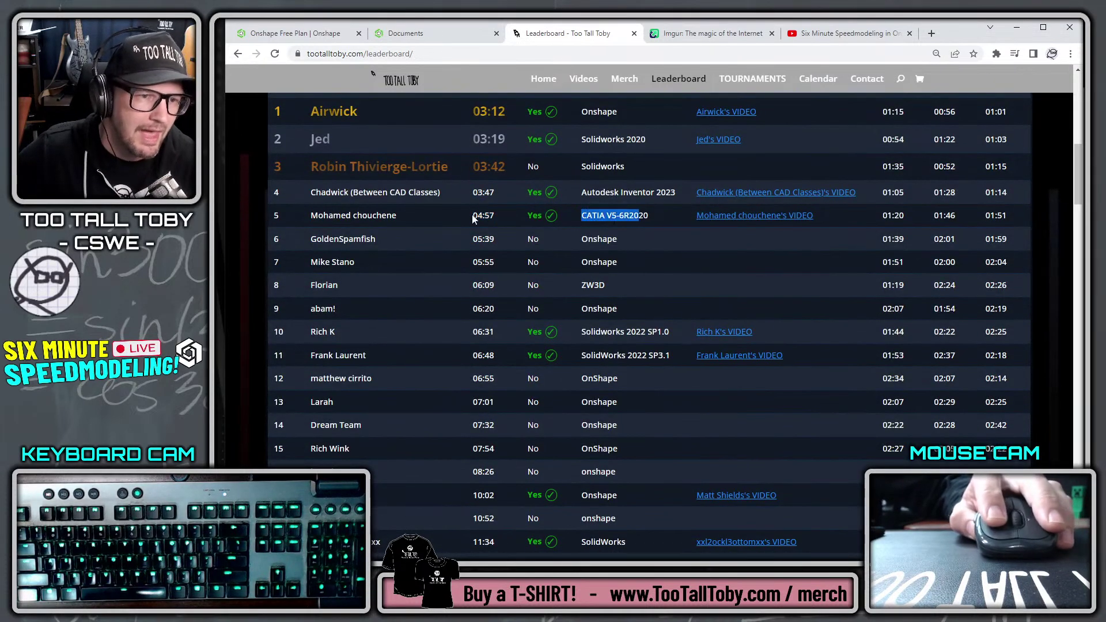
pyautogui.moveTo(468, 247); pyautogui.dragTo(502, 239)
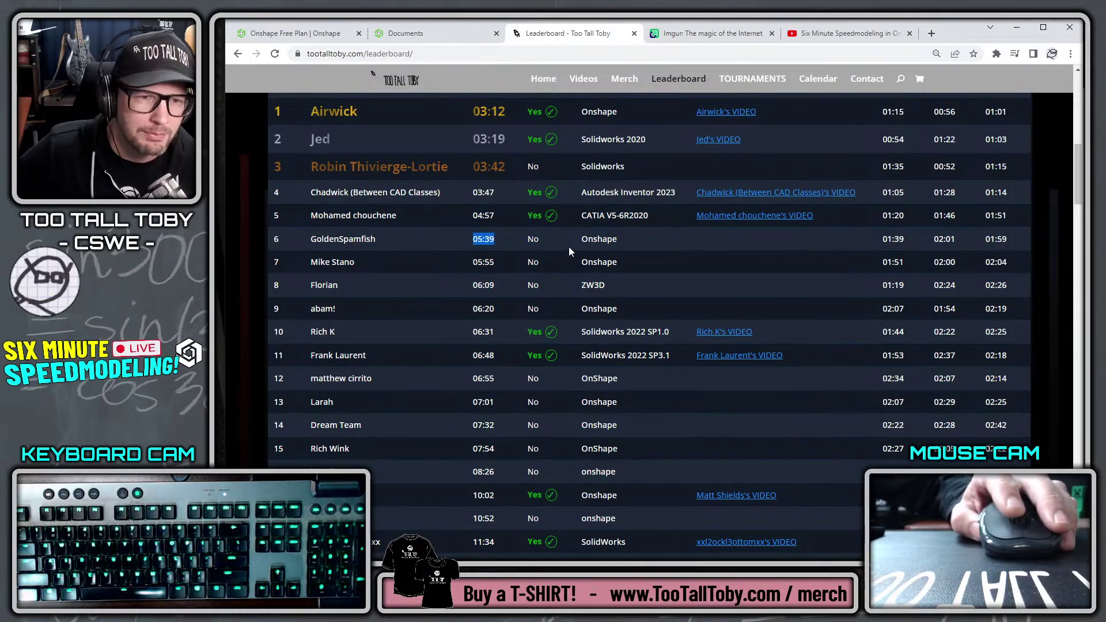
pyautogui.moveTo(581, 239); pyautogui.dragTo(630, 241)
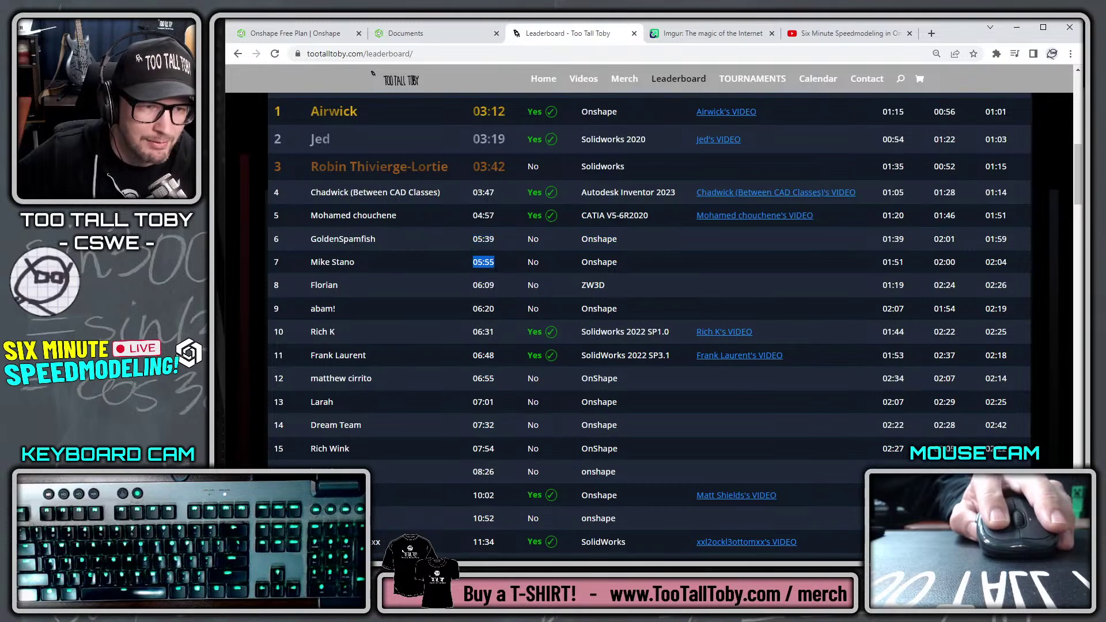
pyautogui.scroll(-1, 492, 281)
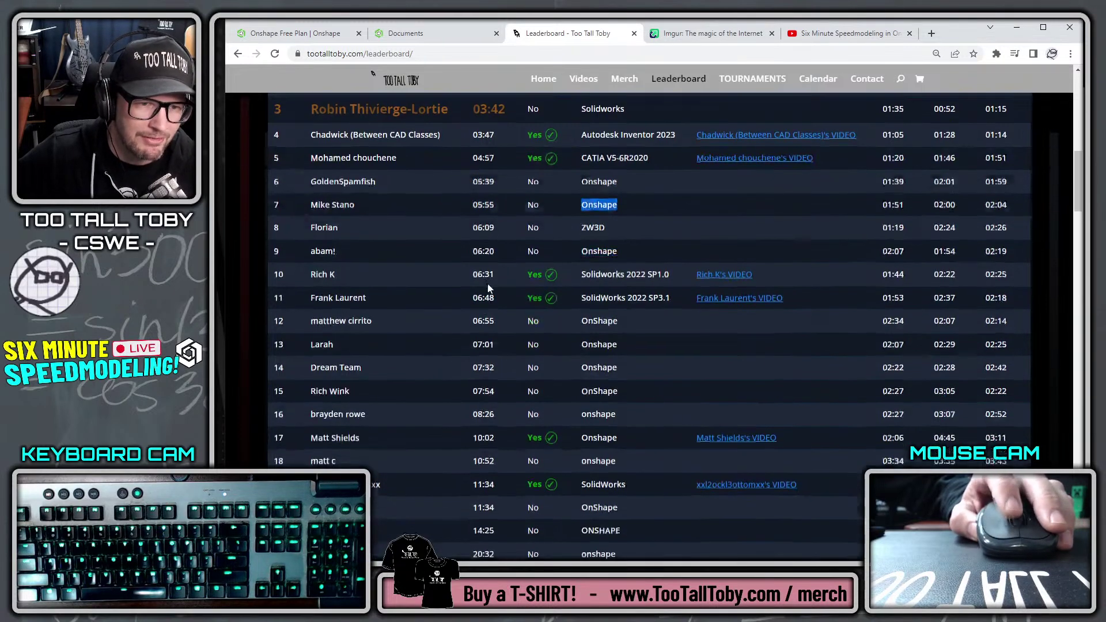
pyautogui.moveTo(471, 232); pyautogui.dragTo(497, 231)
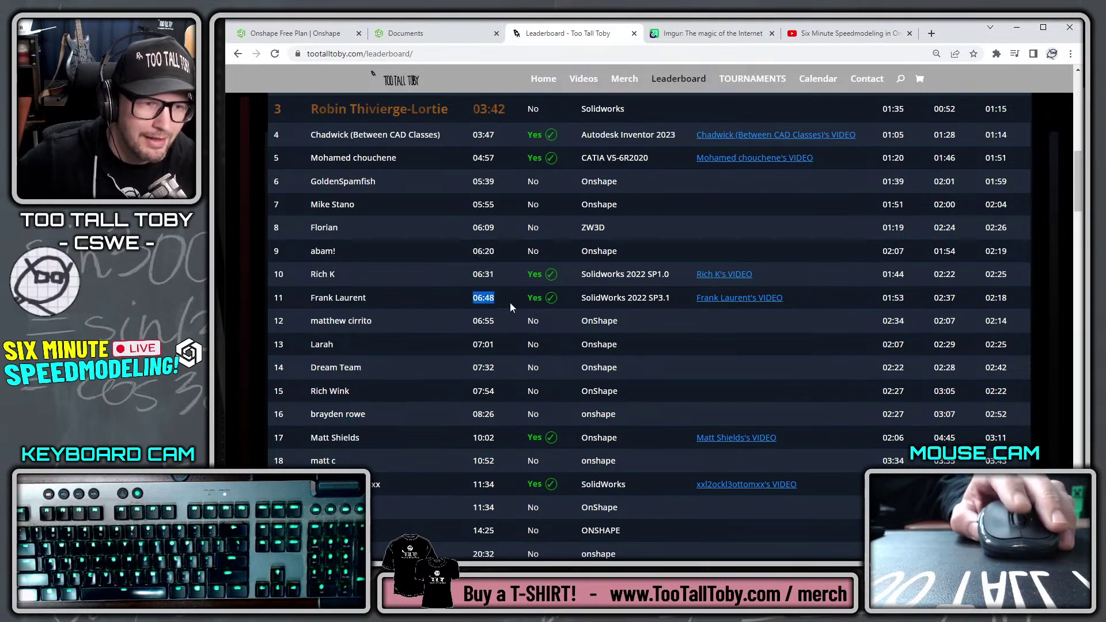
pyautogui.scroll(-2, 510, 302)
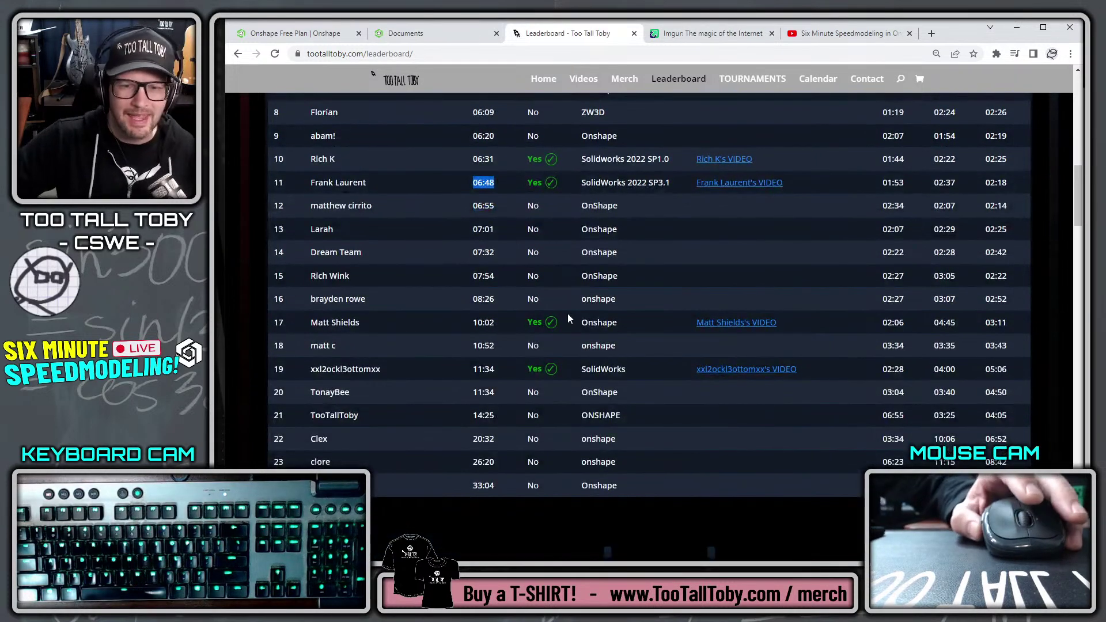
# Go over the full list of April 2023 entries again and return to the leaderboard page's opening banners
pyautogui.scroll(3, 568, 315)
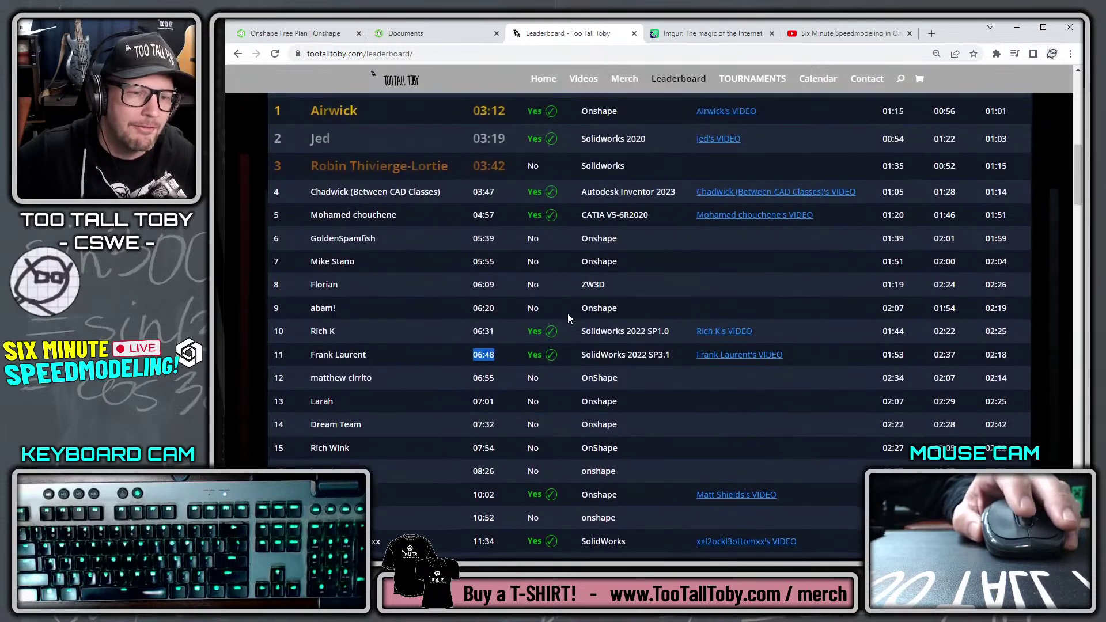
pyautogui.scroll(-1, 568, 315)
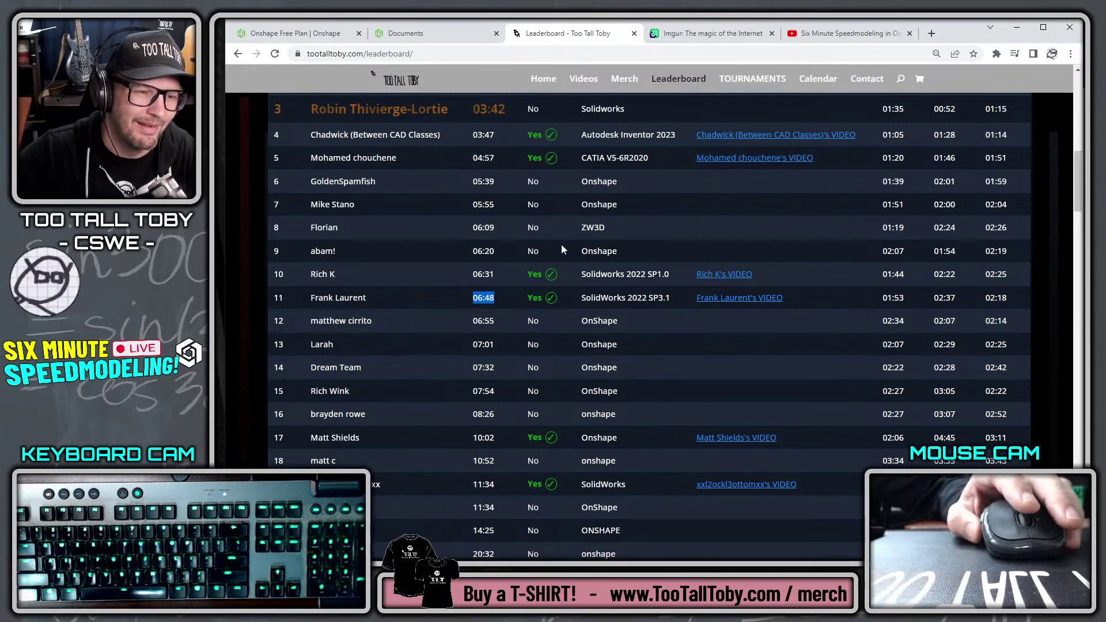
pyautogui.scroll(-2, 562, 248)
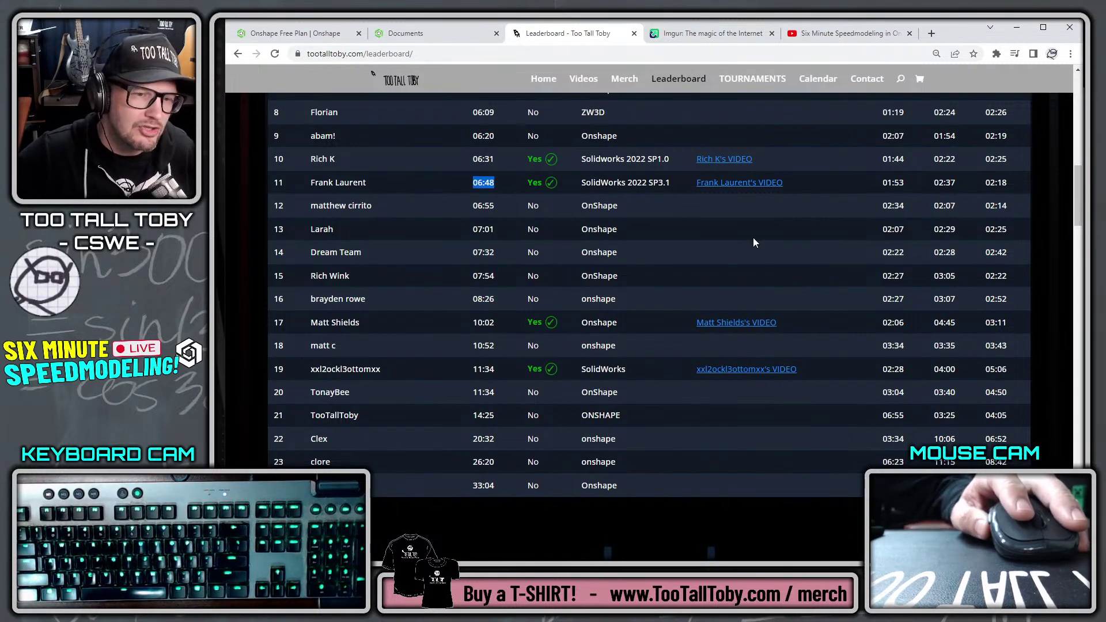
pyautogui.scroll(1, 728, 273)
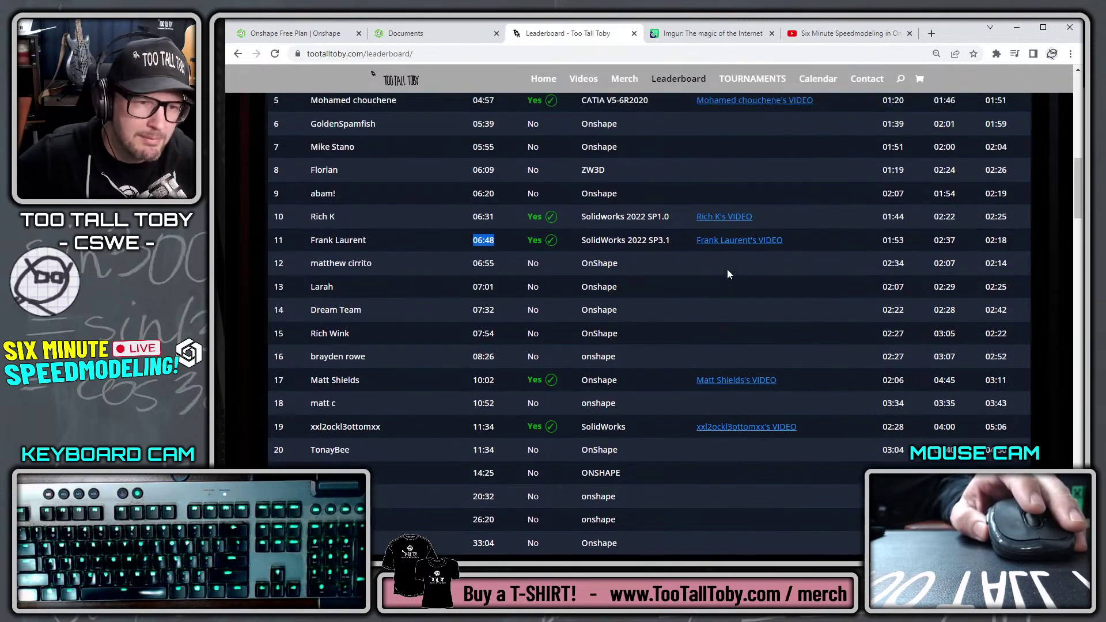
pyautogui.scroll(2, 727, 269)
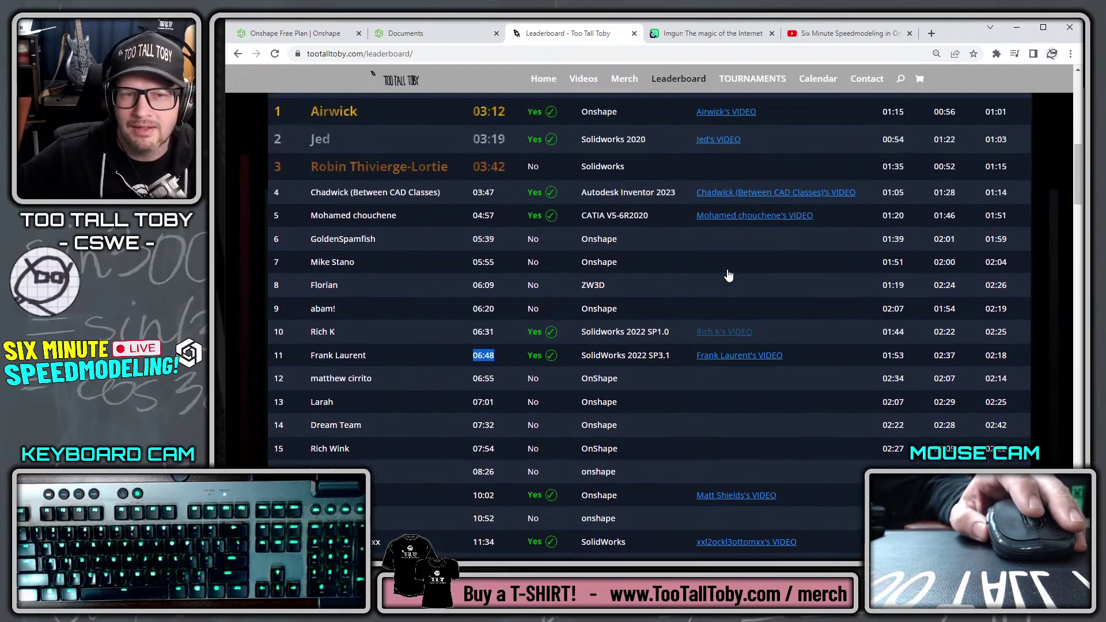
pyautogui.scroll(5, 727, 268)
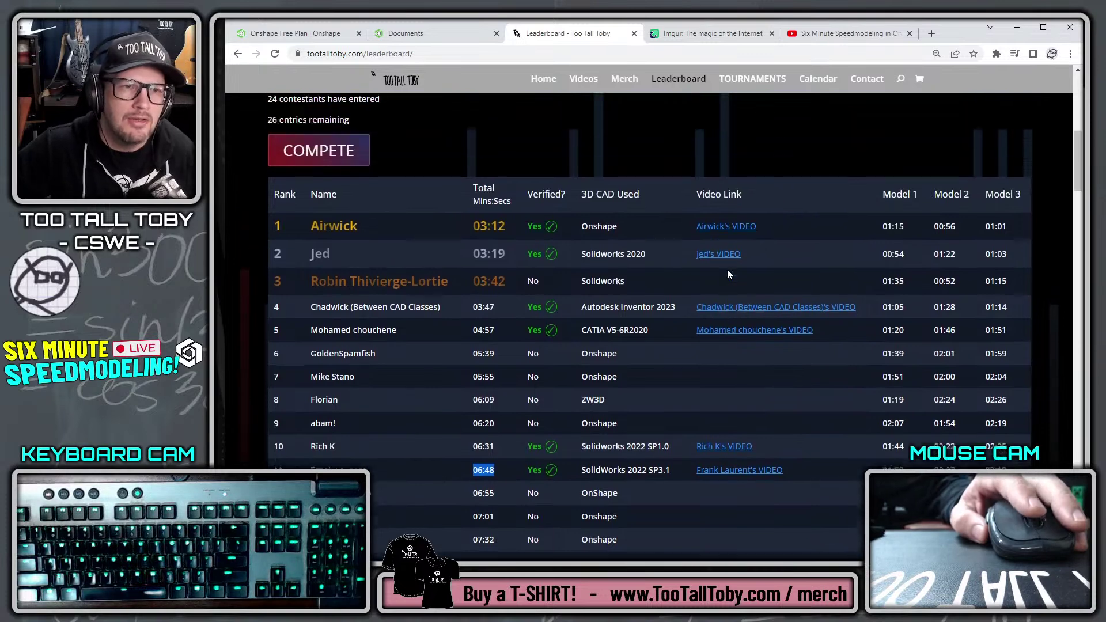
pyautogui.scroll(4, 726, 269)
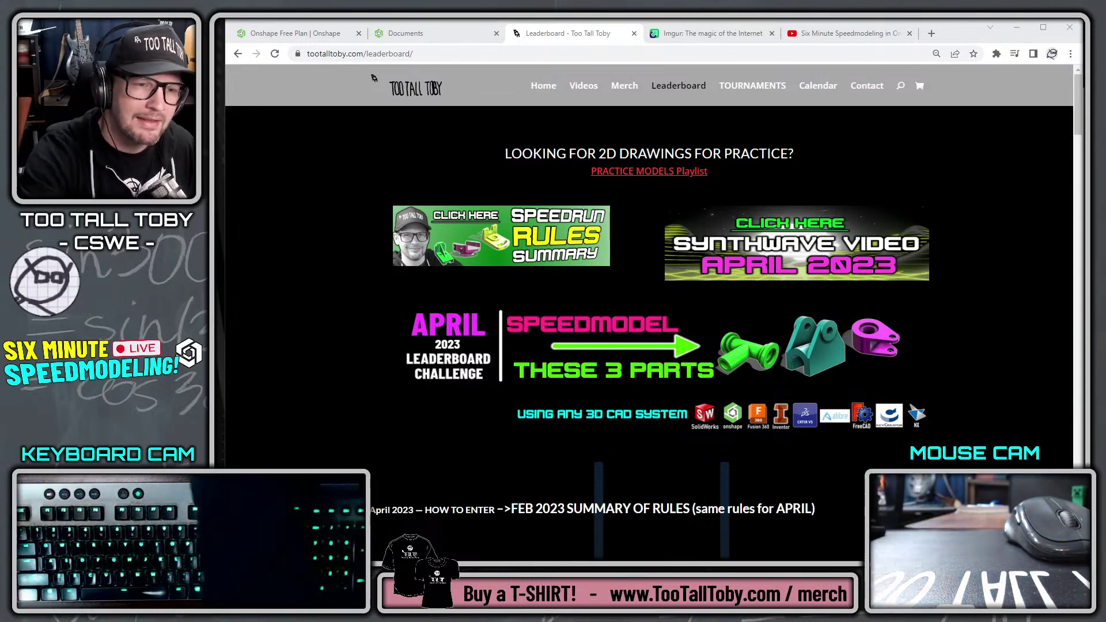
pyautogui.scroll(-15, 820, 267)
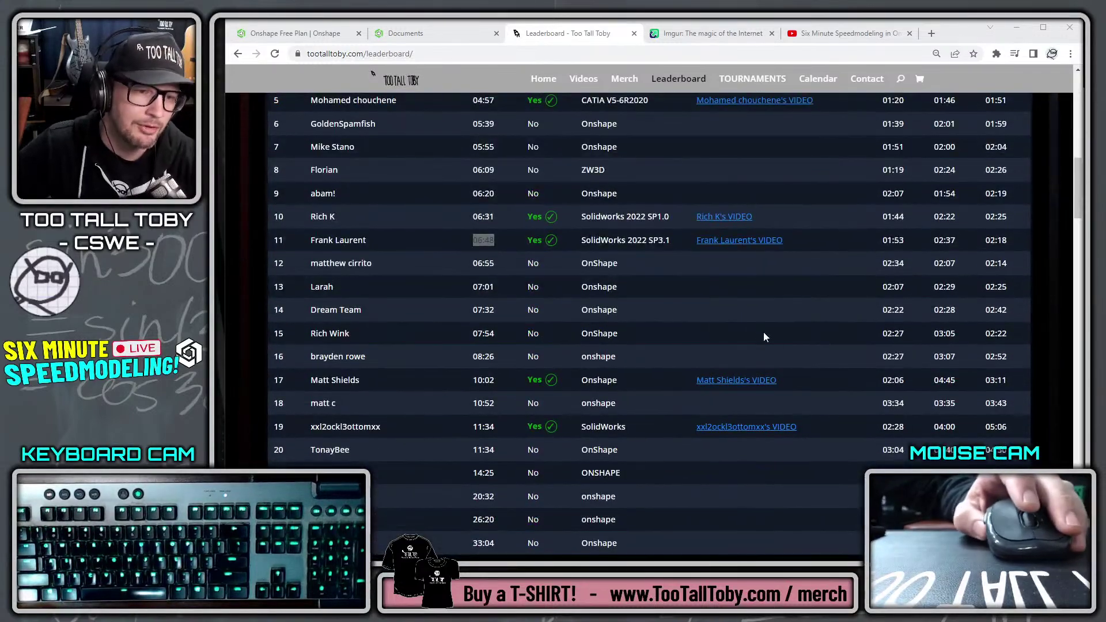
pyautogui.scroll(8, 745, 403)
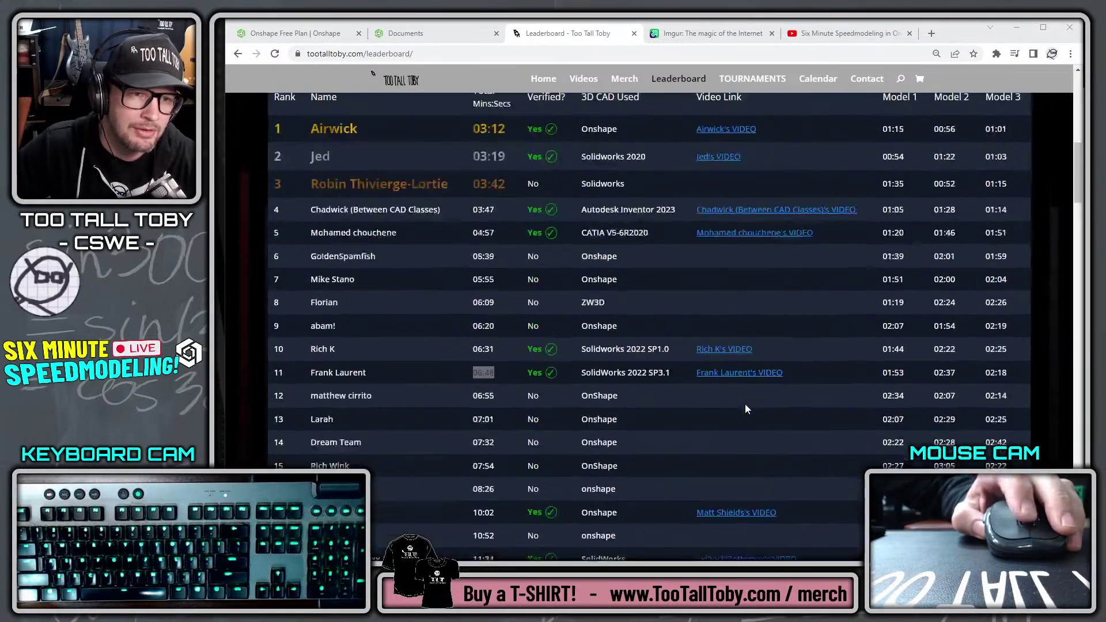
pyautogui.scroll(5, 745, 403)
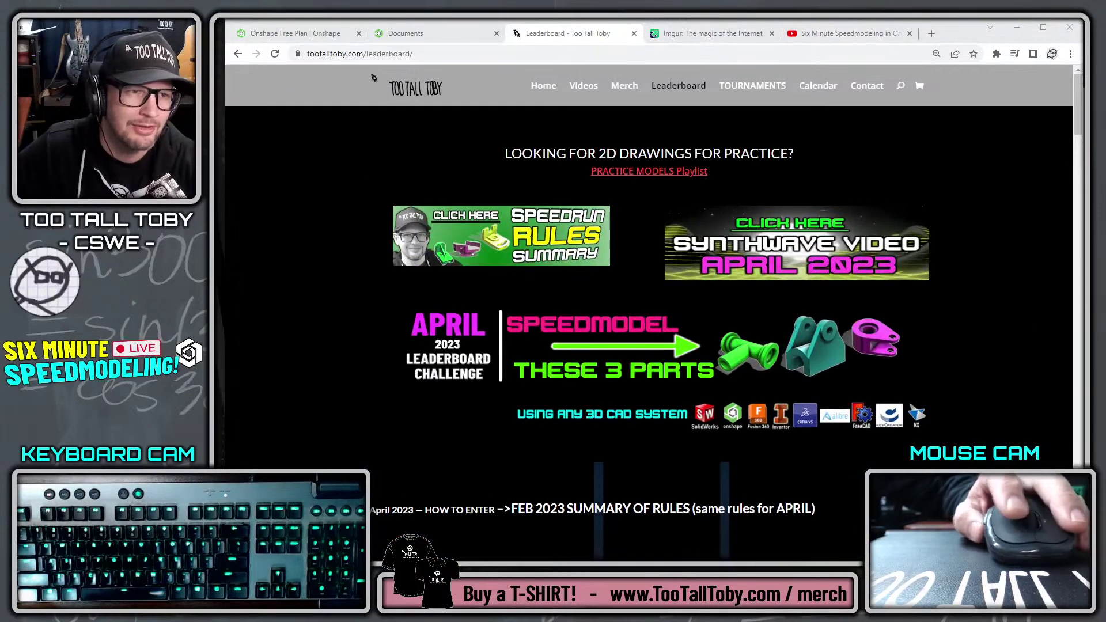
# View the Onshape Free sign-up page and look through the challenge drawings on Imgur again
pyautogui.click(297, 35)
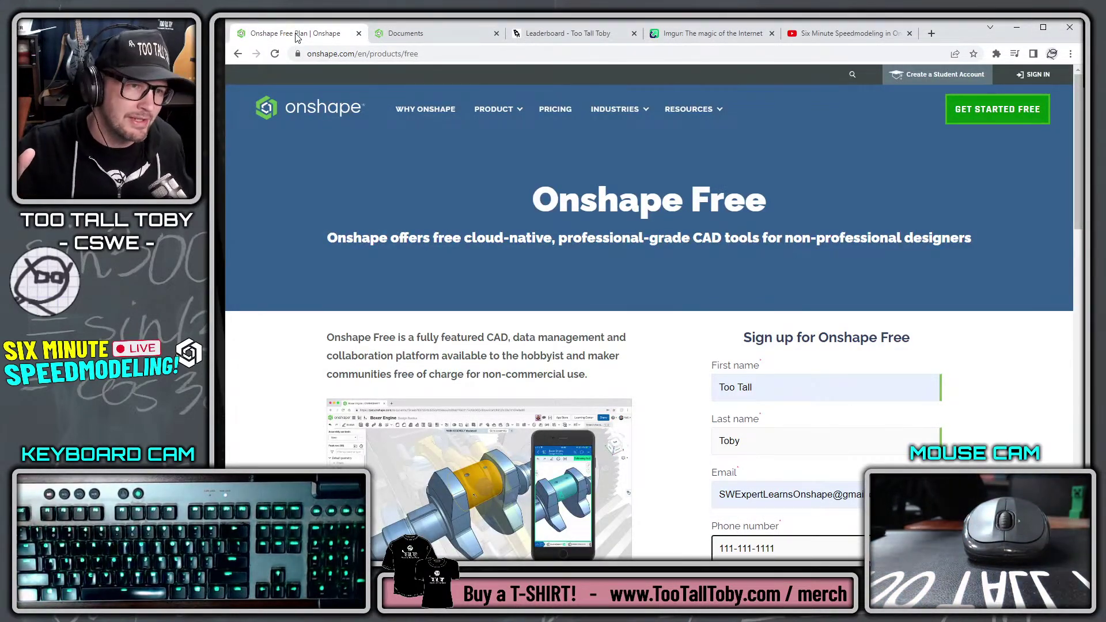
pyautogui.click(715, 26)
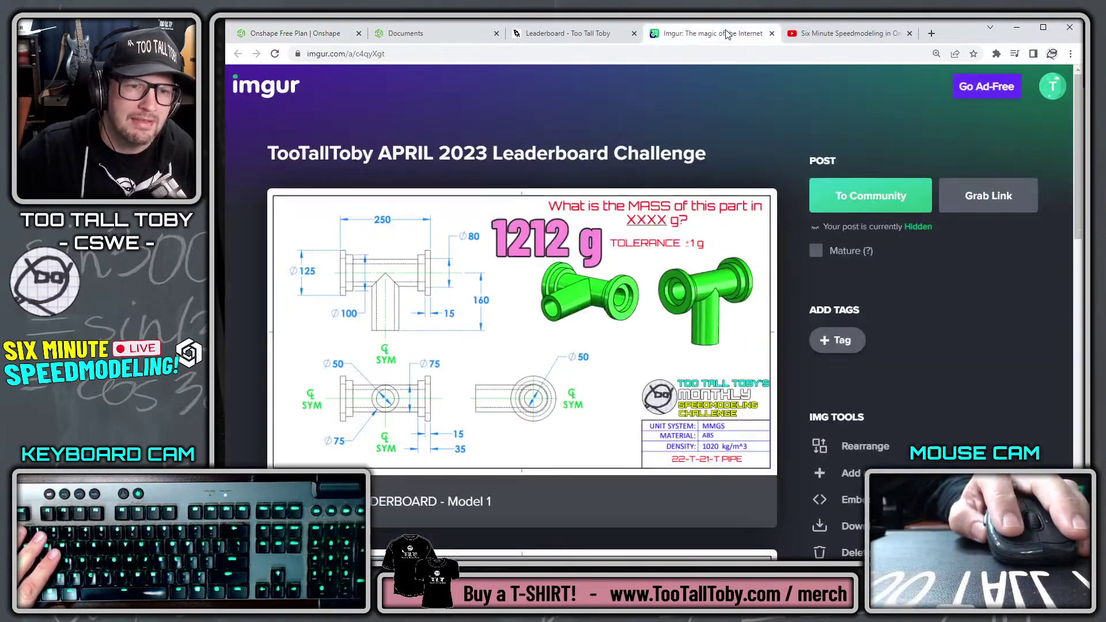
pyautogui.scroll(-10, 636, 318)
pyautogui.scroll(10, 635, 314)
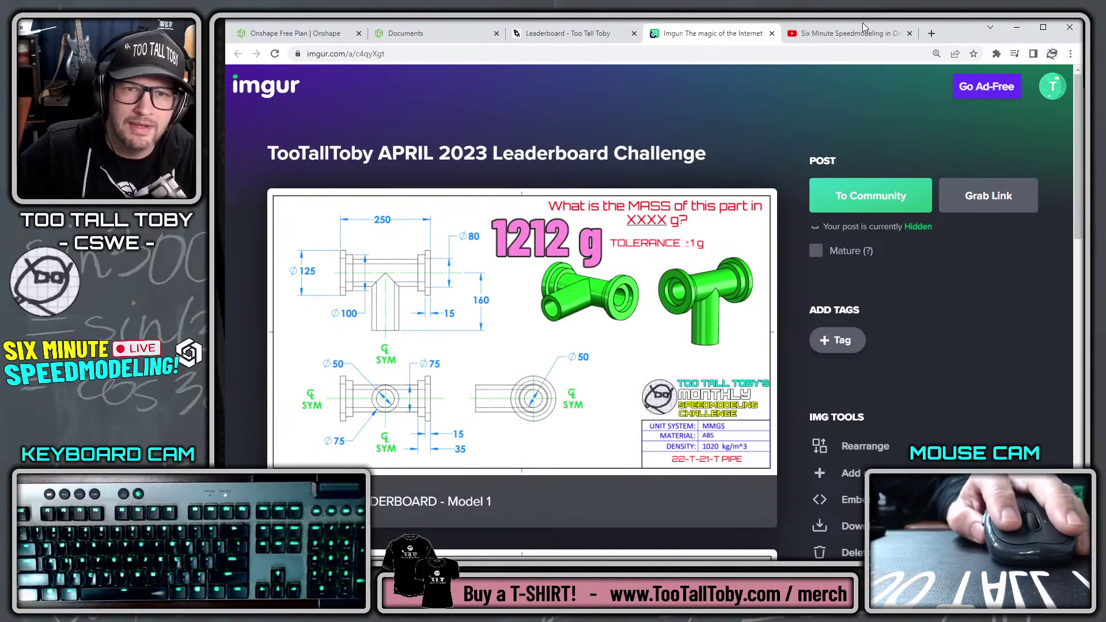
# Close the Six Minute Speedmodeling YouTube page and take the Imgur drawings out of the main browser window
pyautogui.click(910, 33)
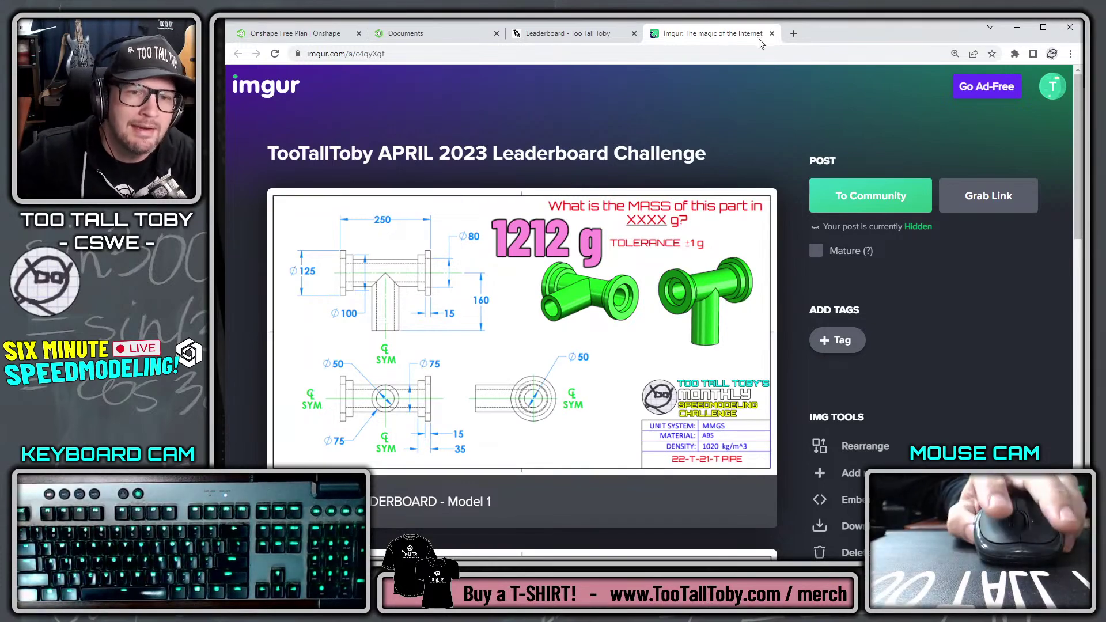
pyautogui.scroll(-12, 887, 213)
pyautogui.scroll(-1, 887, 212)
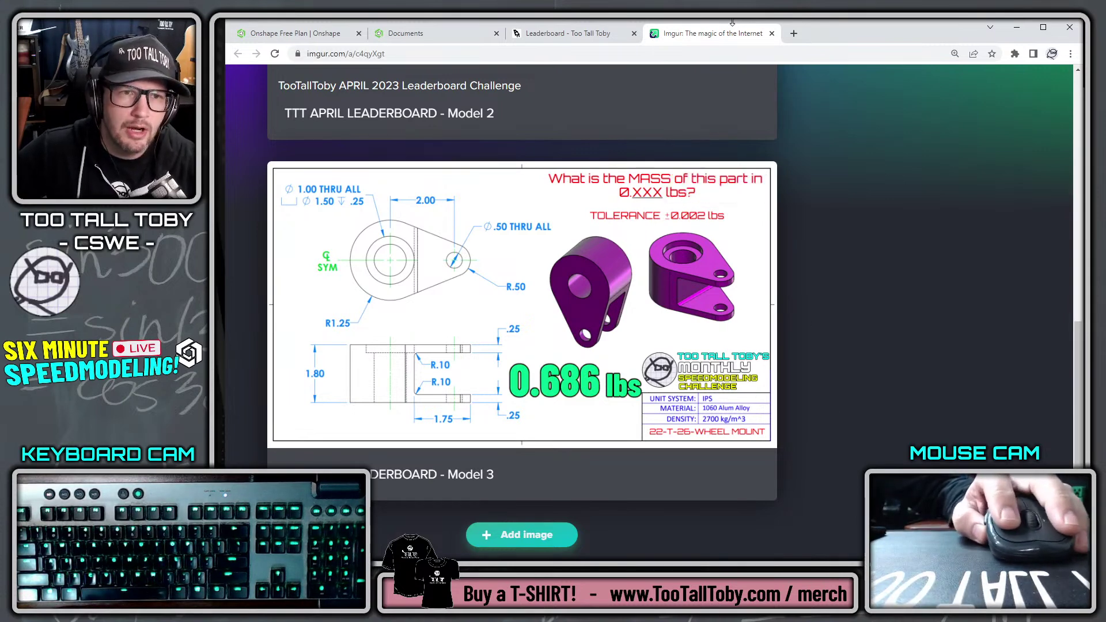
pyautogui.middleClick(689, 36)
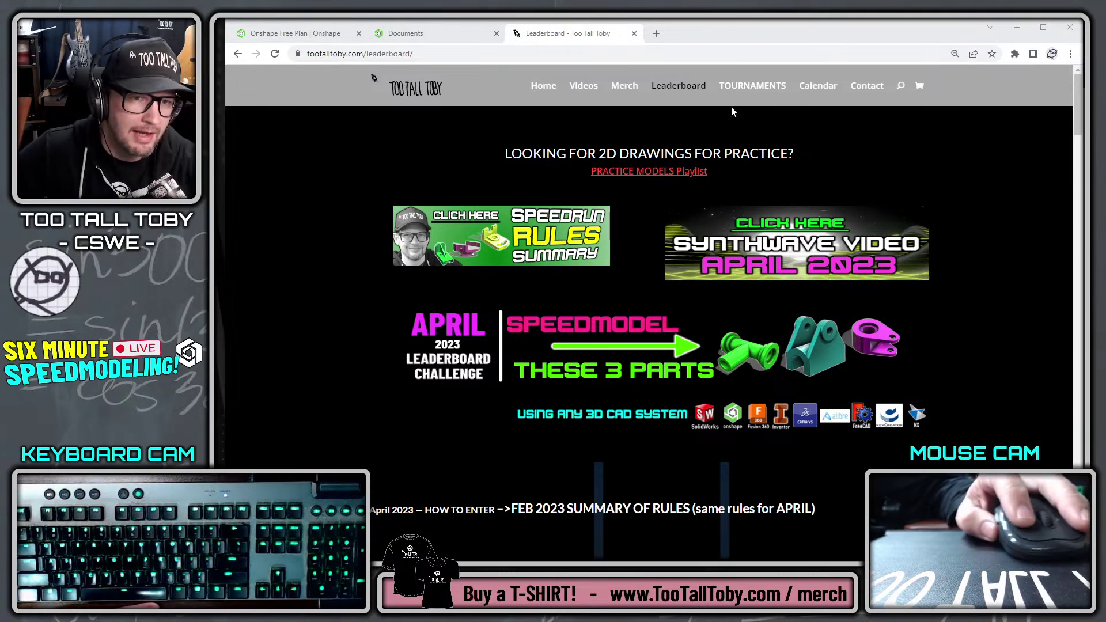
pyautogui.moveTo(529, 85); pyautogui.dragTo(664, 88)
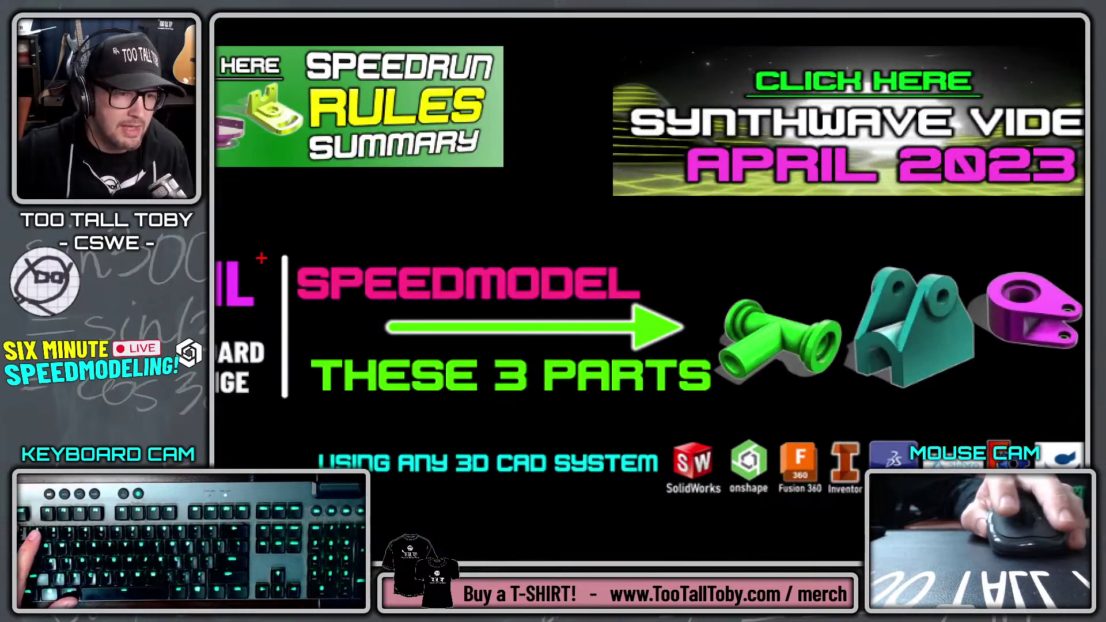
pyautogui.moveTo(216, 444)
pyautogui.mouseDown()
pyautogui.moveTo(1084, 370)
pyautogui.moveTo(723, 229)
pyautogui.moveTo(216, 235)
pyautogui.mouseUp()
pyautogui.press('Escape')
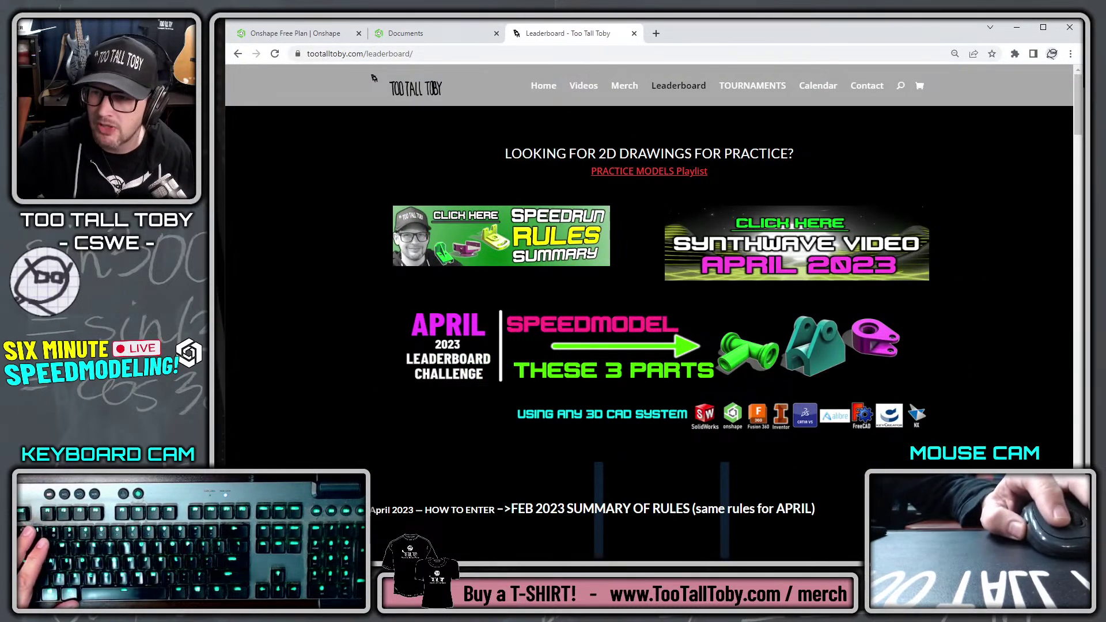
# Bring the separate Imgur window into view, check the challenge drawings, and move the window back off this screen
pyautogui.moveTo(1083, 144); pyautogui.dragTo(660, 116)
pyautogui.scroll(7, 645, 334)
pyautogui.scroll(5, 641, 348)
pyautogui.scroll(-12, 640, 357)
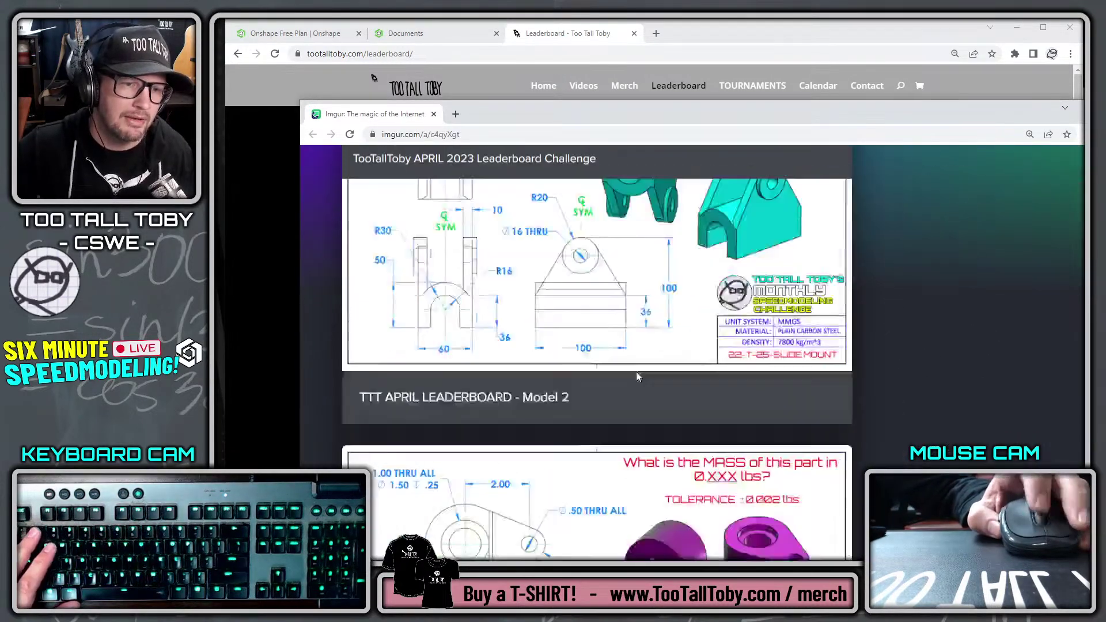
pyautogui.scroll(2, 636, 371)
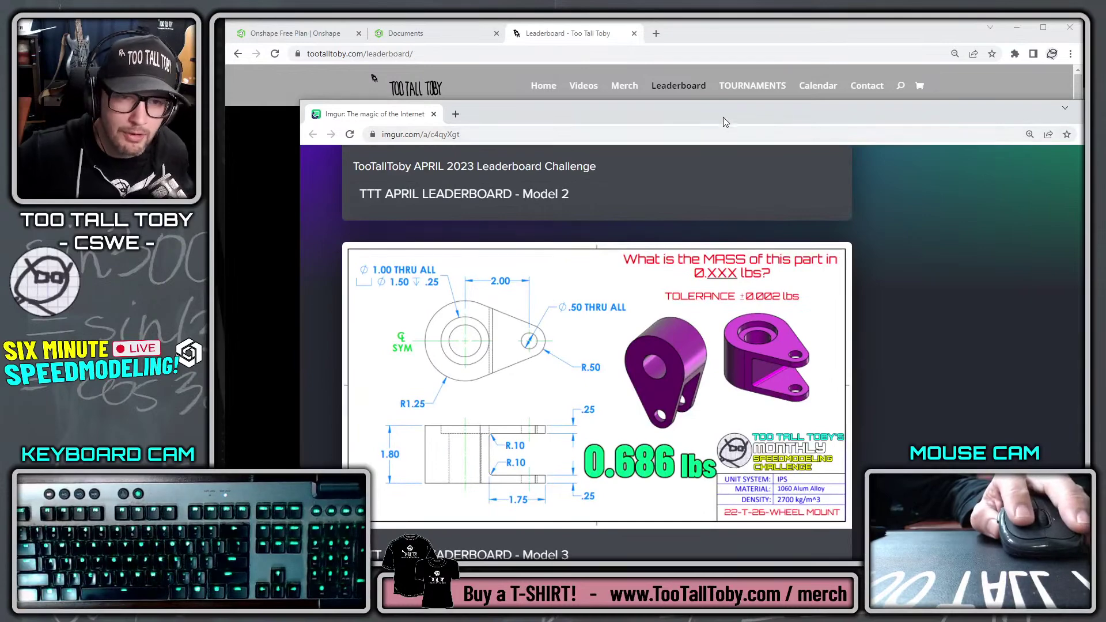
pyautogui.moveTo(723, 118); pyautogui.dragTo(1084, 104)
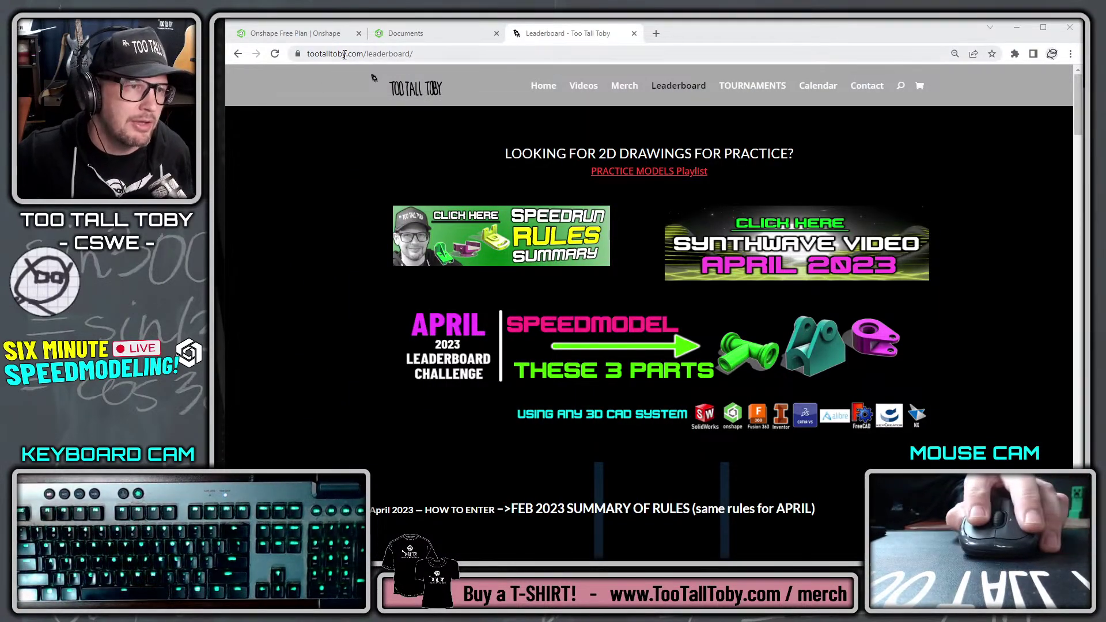
# View the Onshape Free sign-up page and open the existing document 03 from the Onshape documents list
pyautogui.click(295, 34)
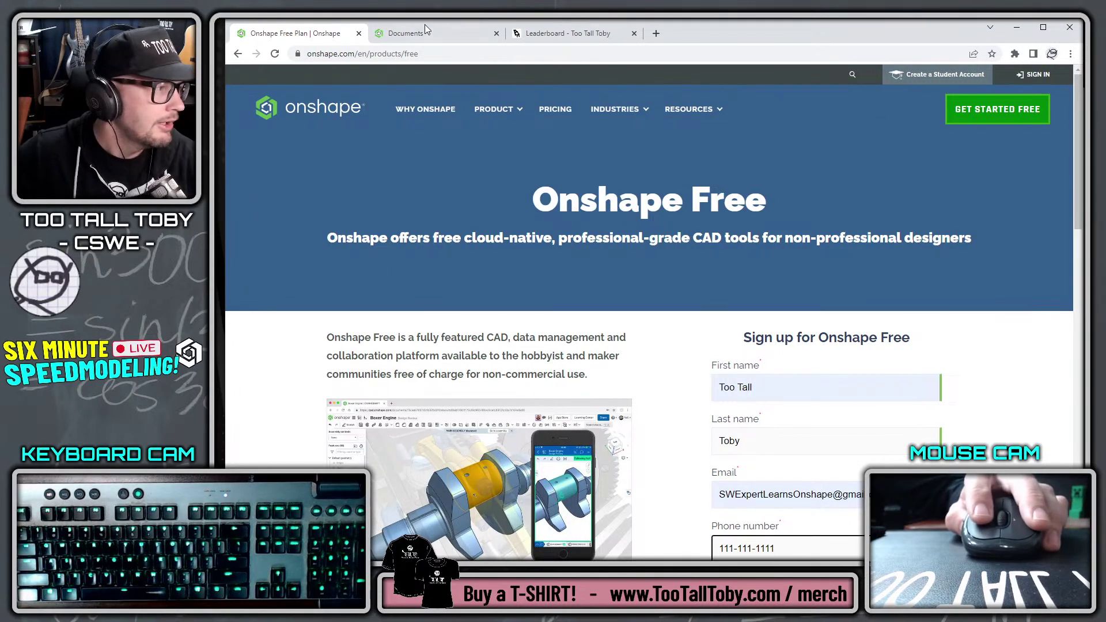
pyautogui.click(443, 33)
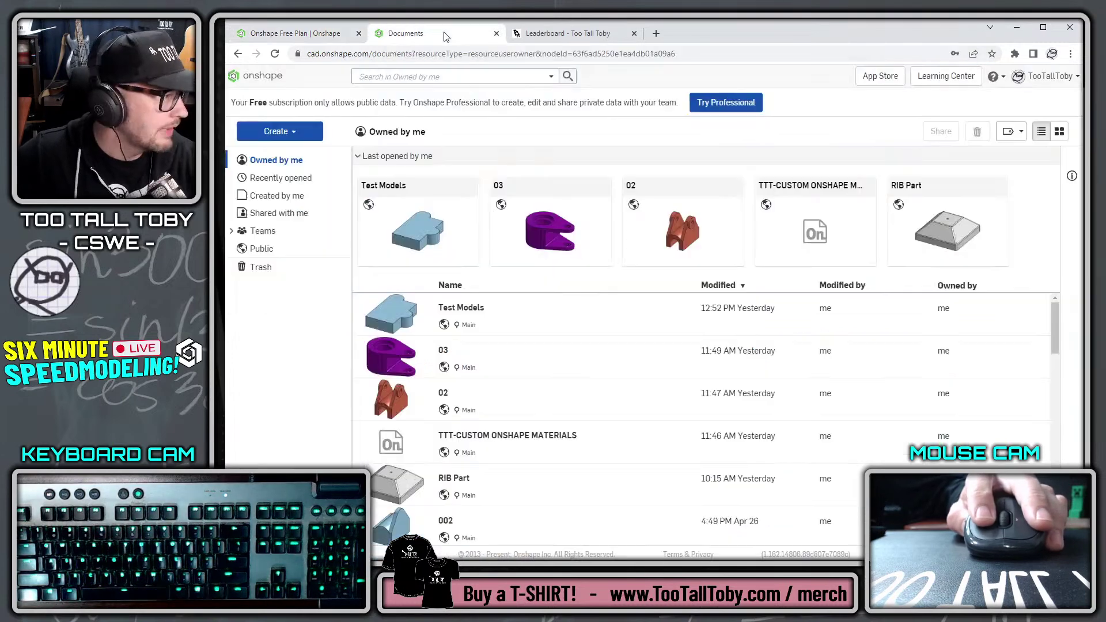
pyautogui.moveTo(226, 187); pyautogui.dragTo(217, 188)
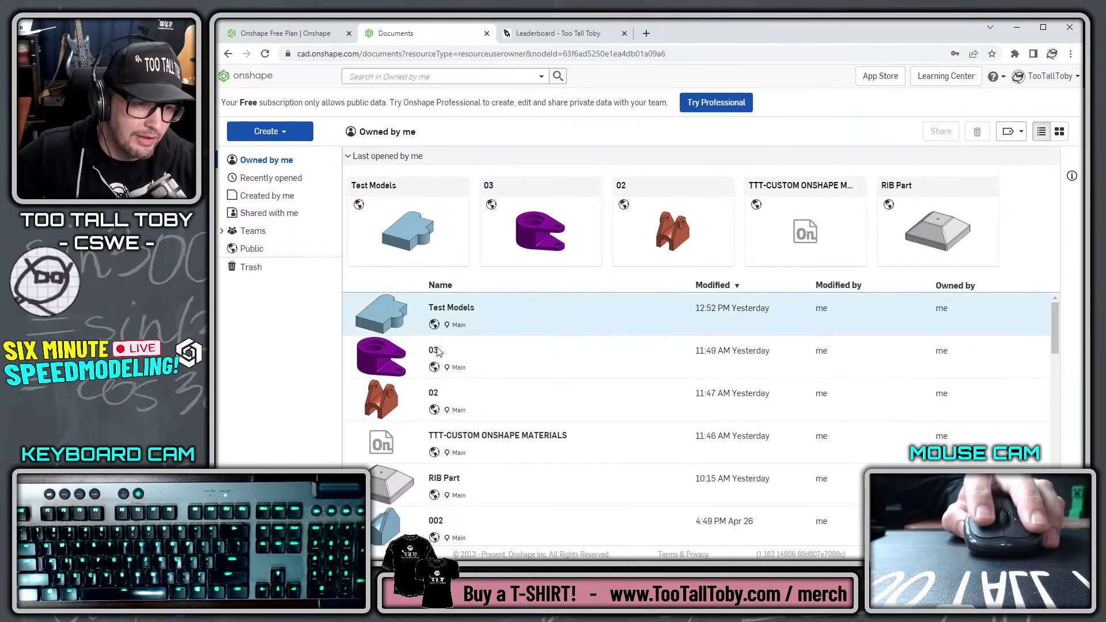
pyautogui.doubleClick(382, 350)
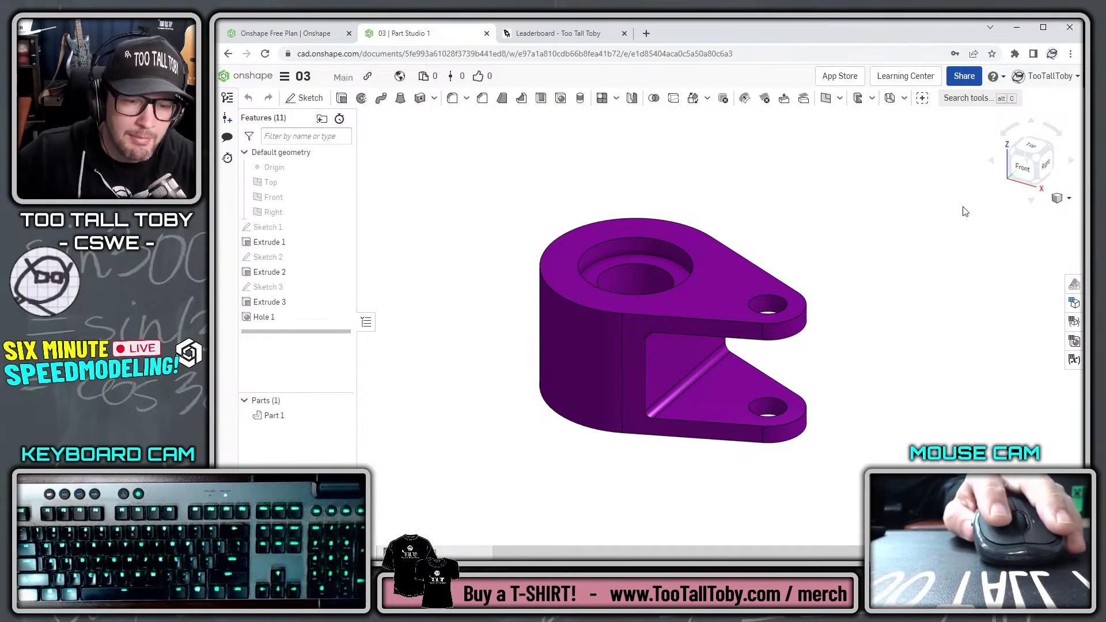
# Look through the SOLIDWORKS Expert Learns Onshape playlist on YouTube and minimize its window
pyautogui.moveTo(591, 611)
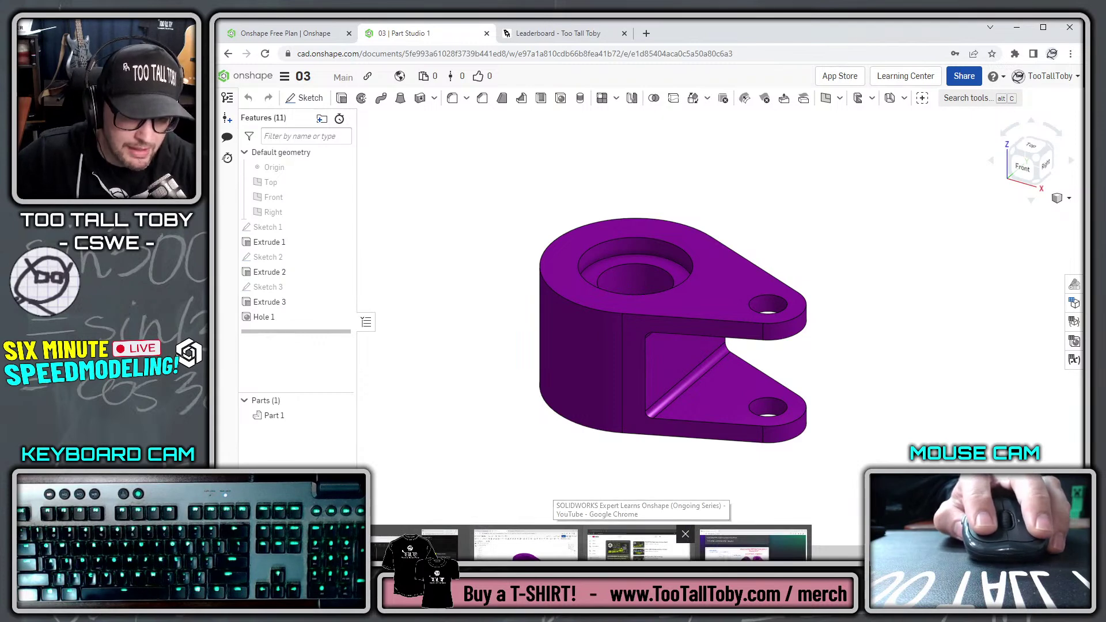
pyautogui.click(639, 544)
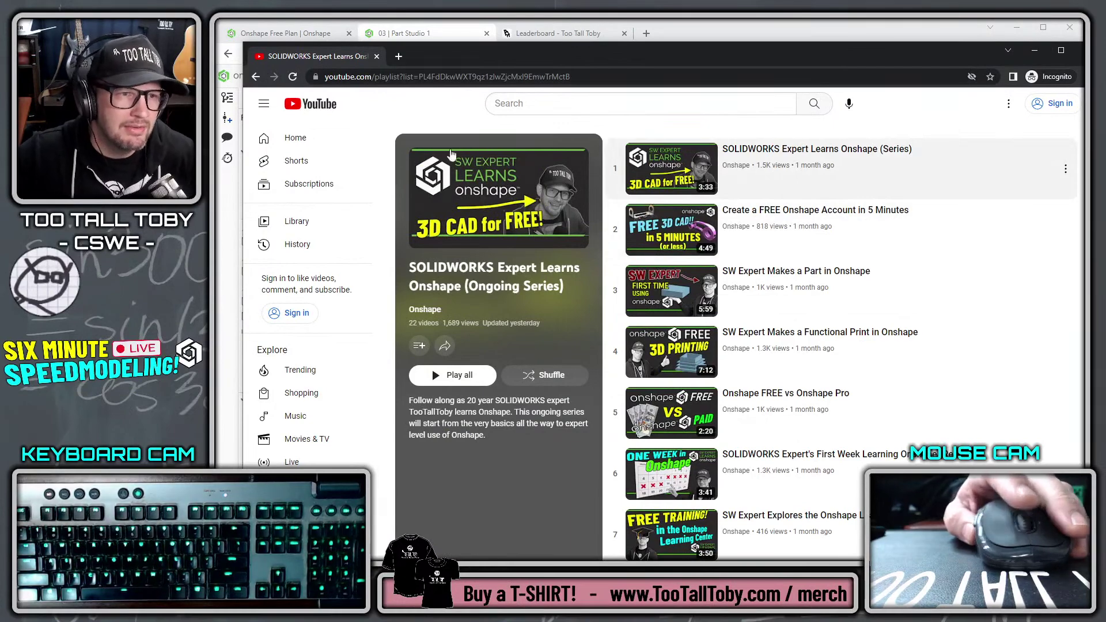
pyautogui.scroll(-2, 776, 230)
pyautogui.scroll(-4, 776, 235)
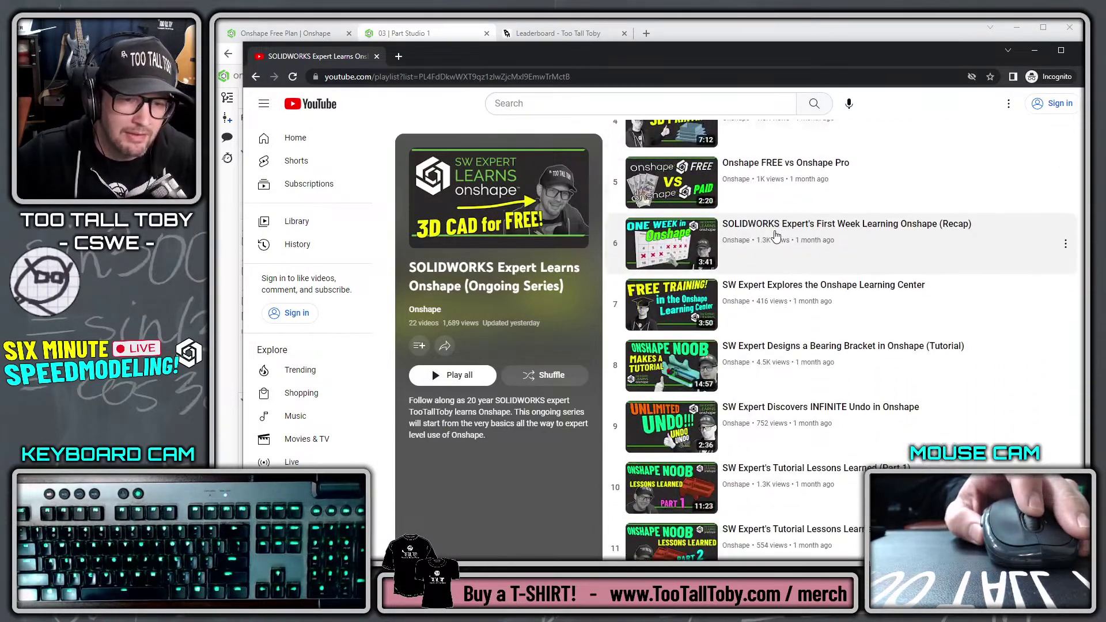
pyautogui.scroll(6, 776, 235)
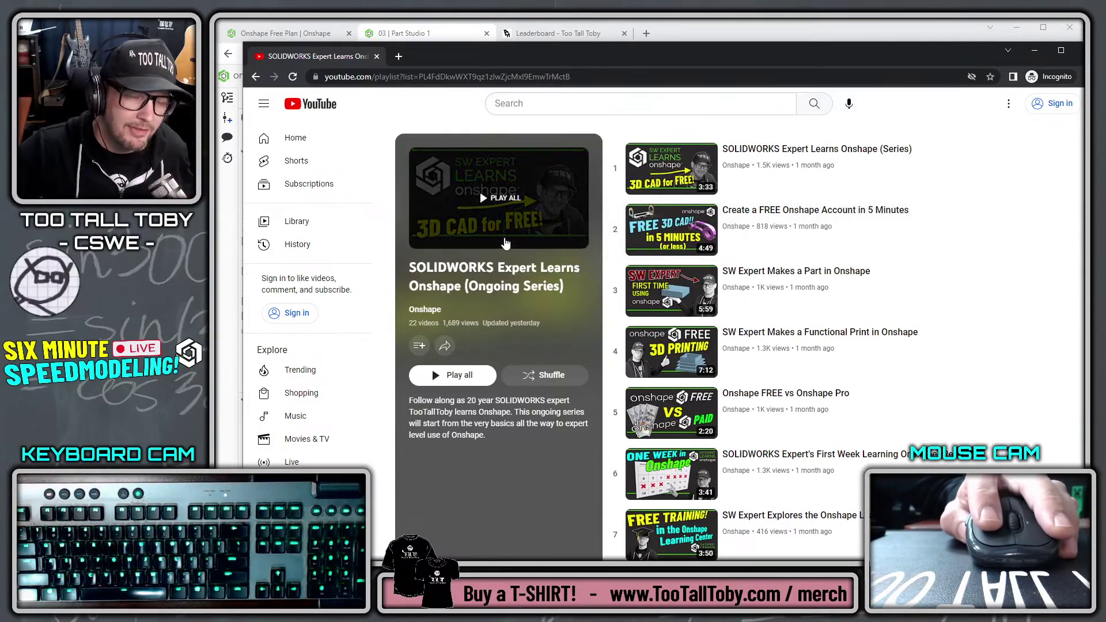
pyautogui.scroll(-3, 824, 264)
pyautogui.scroll(-6, 824, 264)
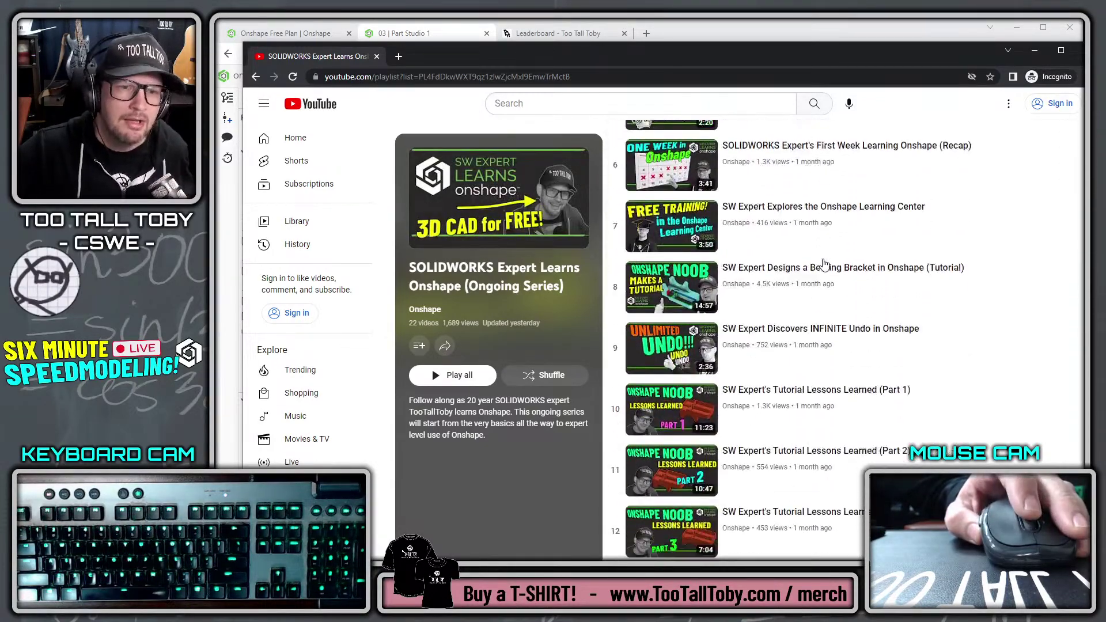
pyautogui.scroll(-5, 824, 265)
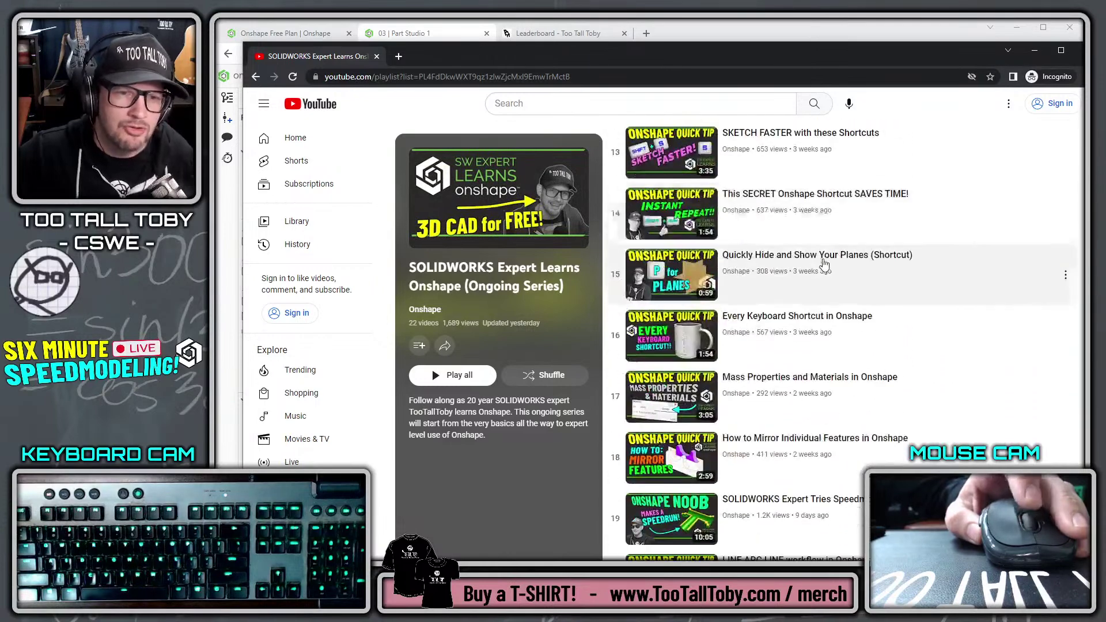
pyautogui.scroll(-2, 754, 197)
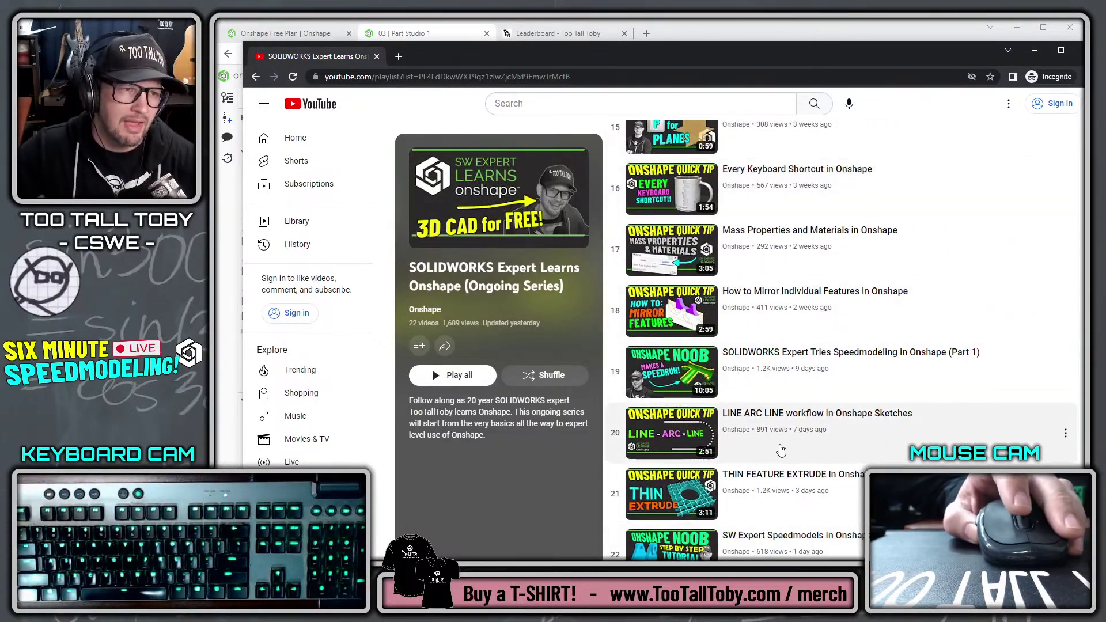
pyautogui.scroll(11, 778, 441)
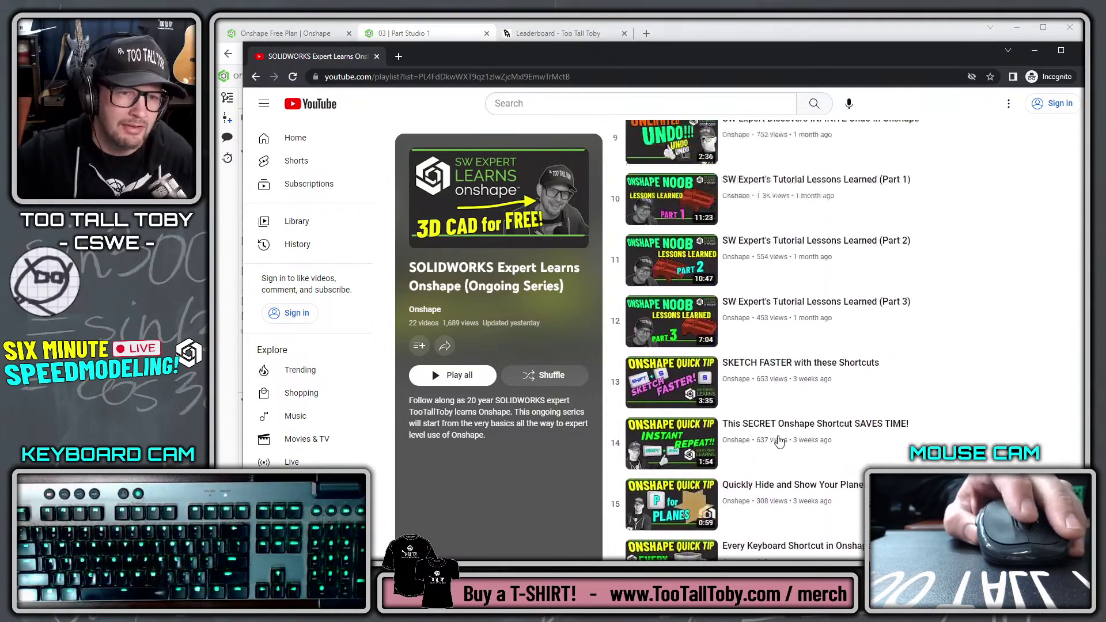
pyautogui.scroll(1, 779, 441)
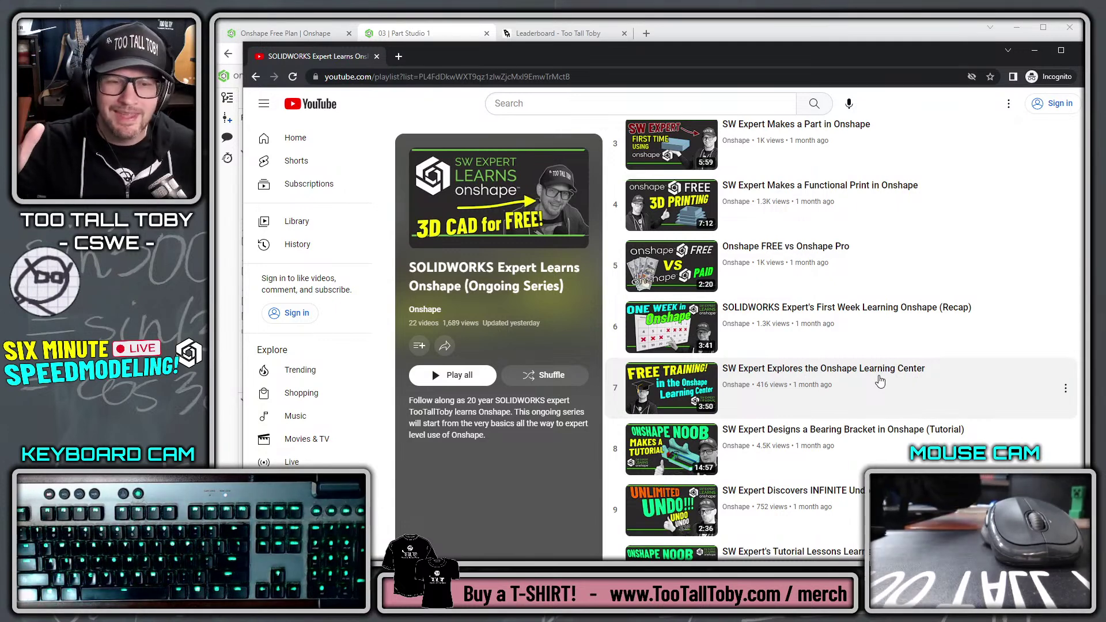
pyautogui.scroll(3, 880, 380)
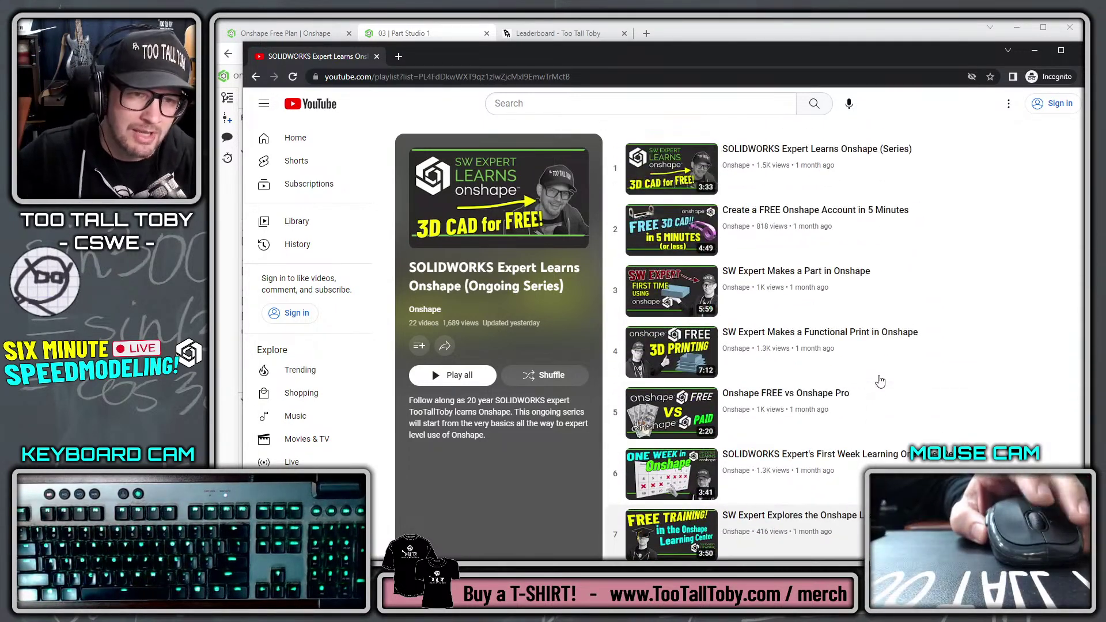
pyautogui.click(1035, 51)
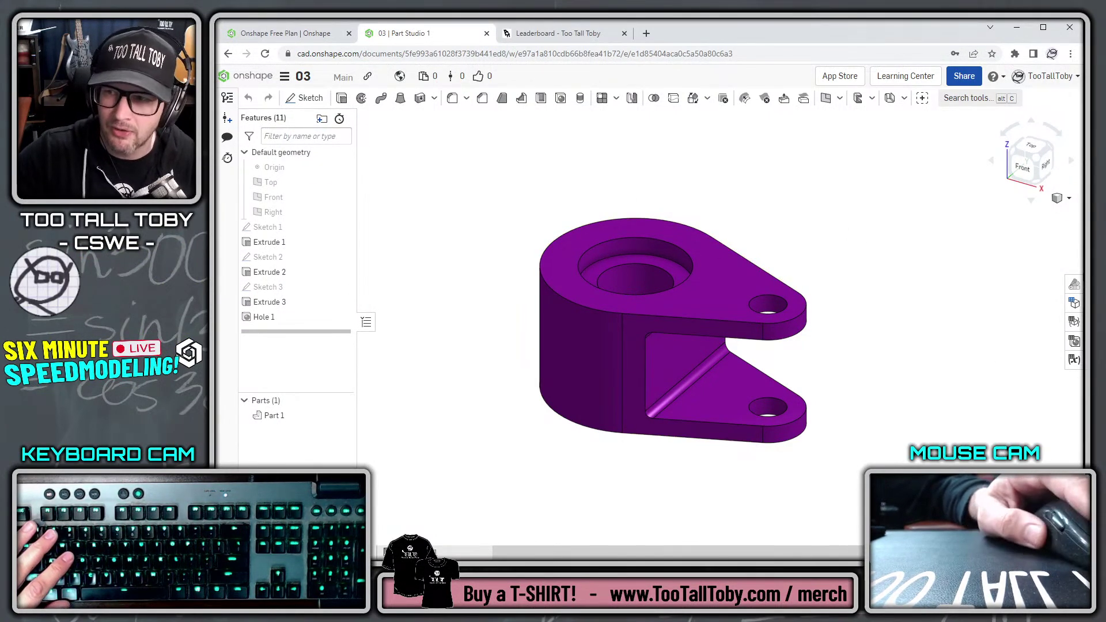
# Check the Model 3 drawing on Imgur and go from the Too Tall Toby leaderboard page to its challenge timer
pyautogui.hotkey('alt', 'Tab')
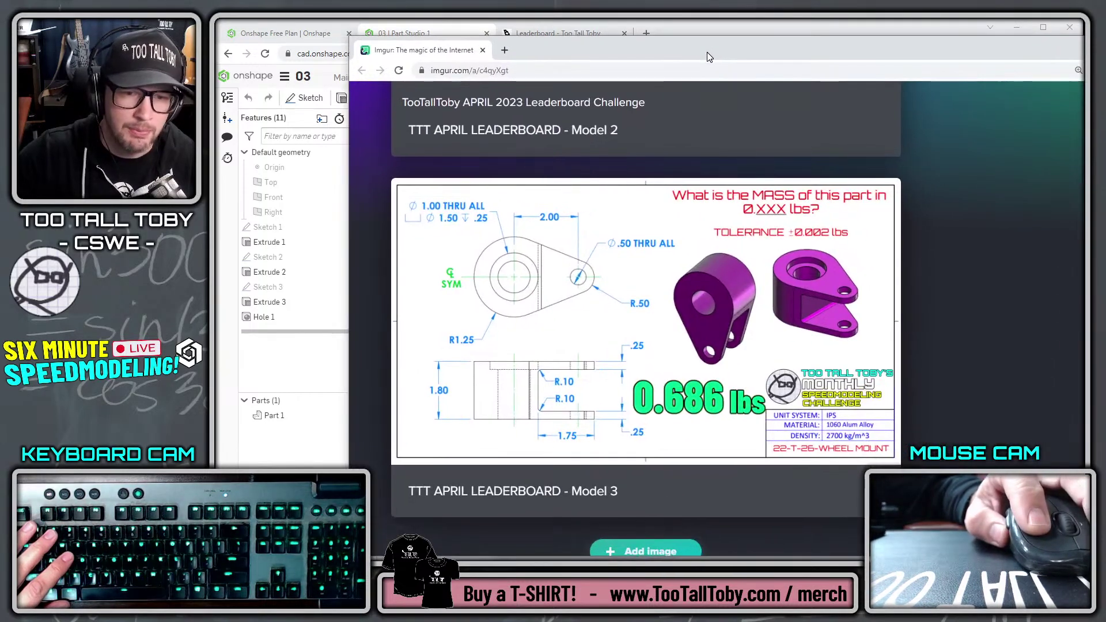
pyautogui.hotkey('alt', 'Tab')
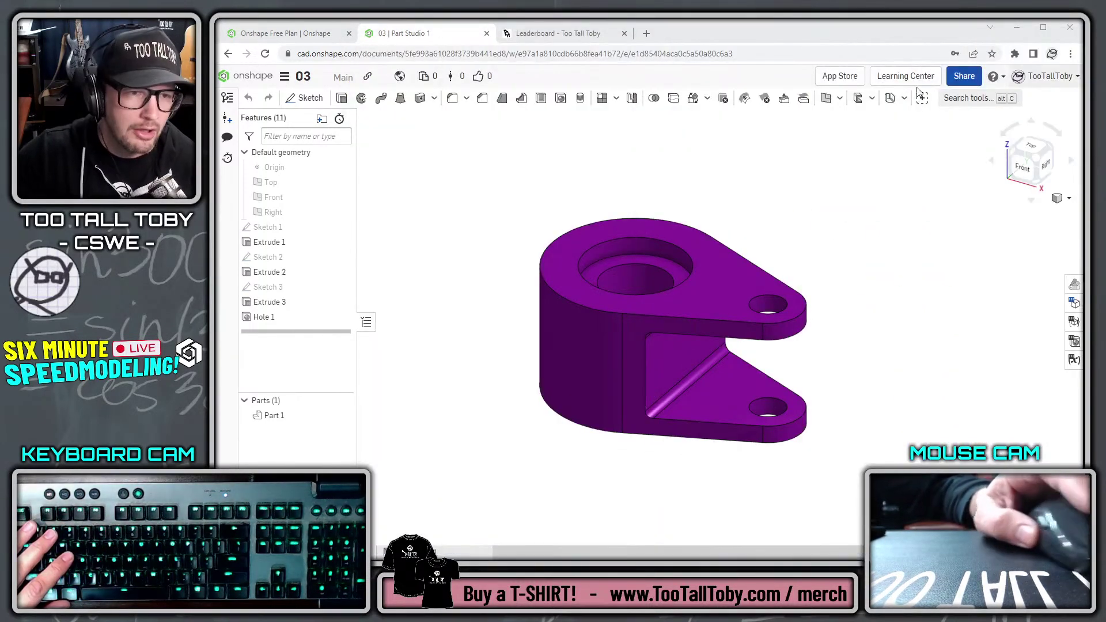
pyautogui.click(547, 33)
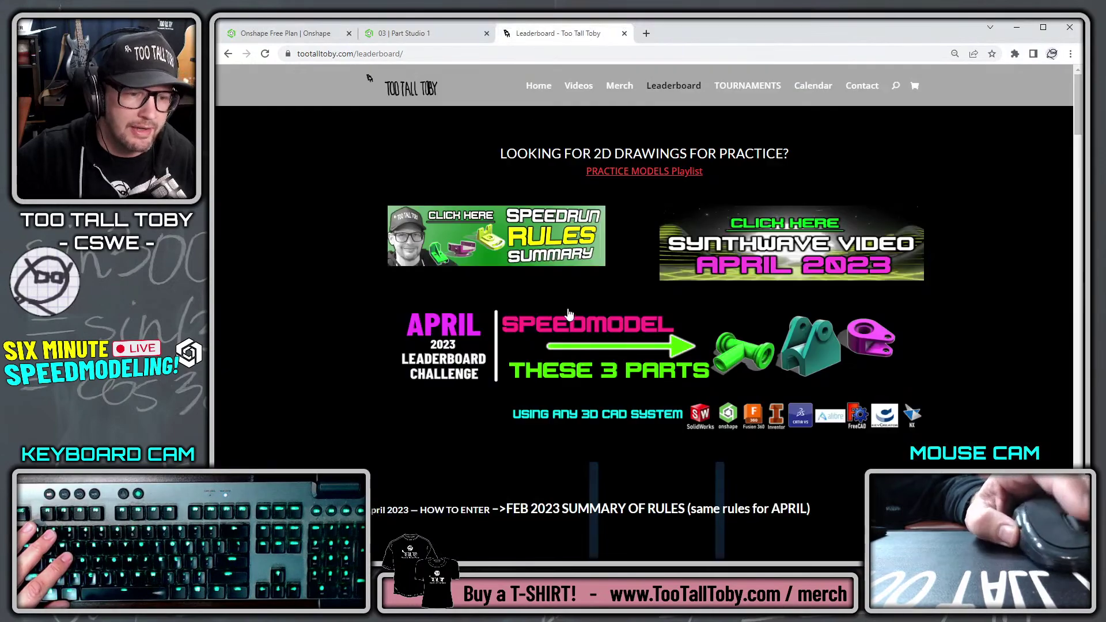
pyautogui.scroll(-5, 569, 314)
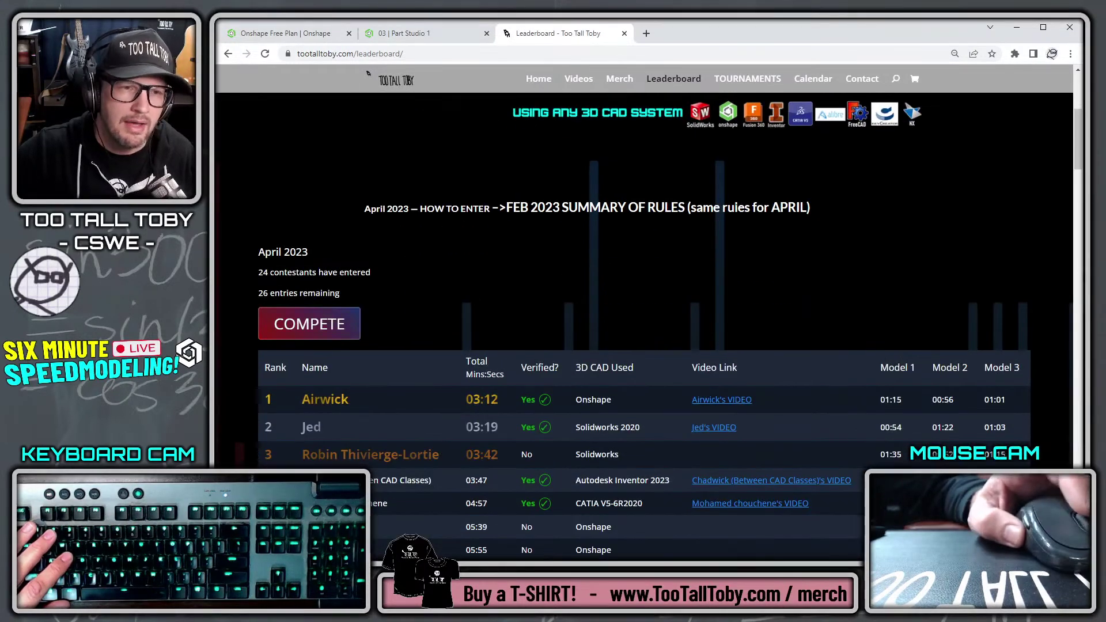
pyautogui.scroll(5, 467, 355)
pyautogui.scroll(-4, 468, 356)
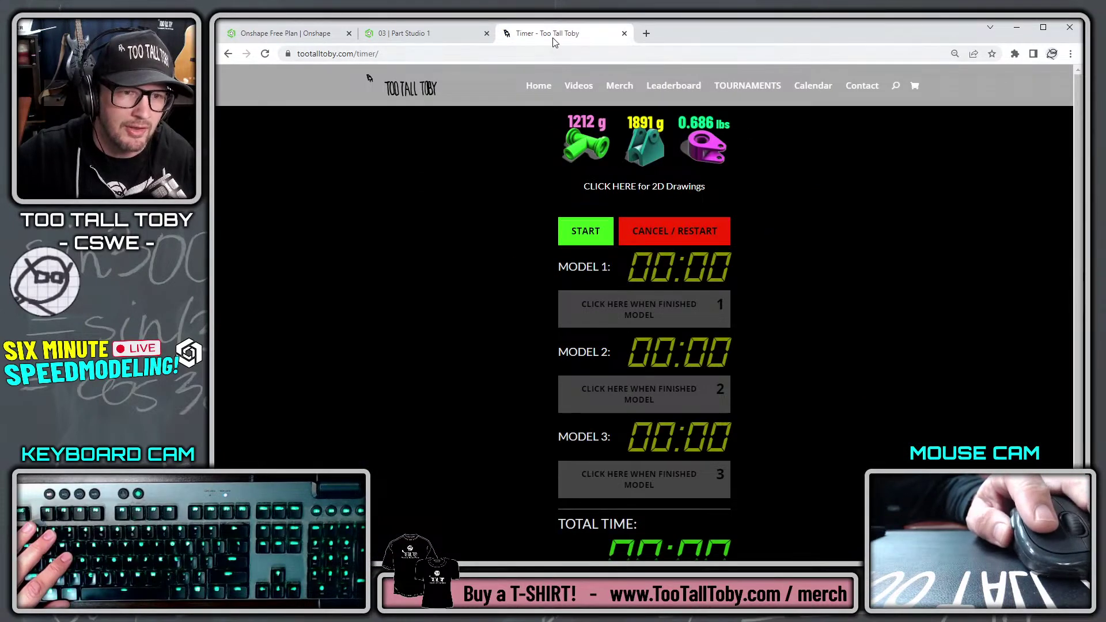
# Detach the timer page into its own narrow window and resize the Onshape window so both are visible side by side
pyautogui.moveTo(577, 32); pyautogui.dragTo(571, 65)
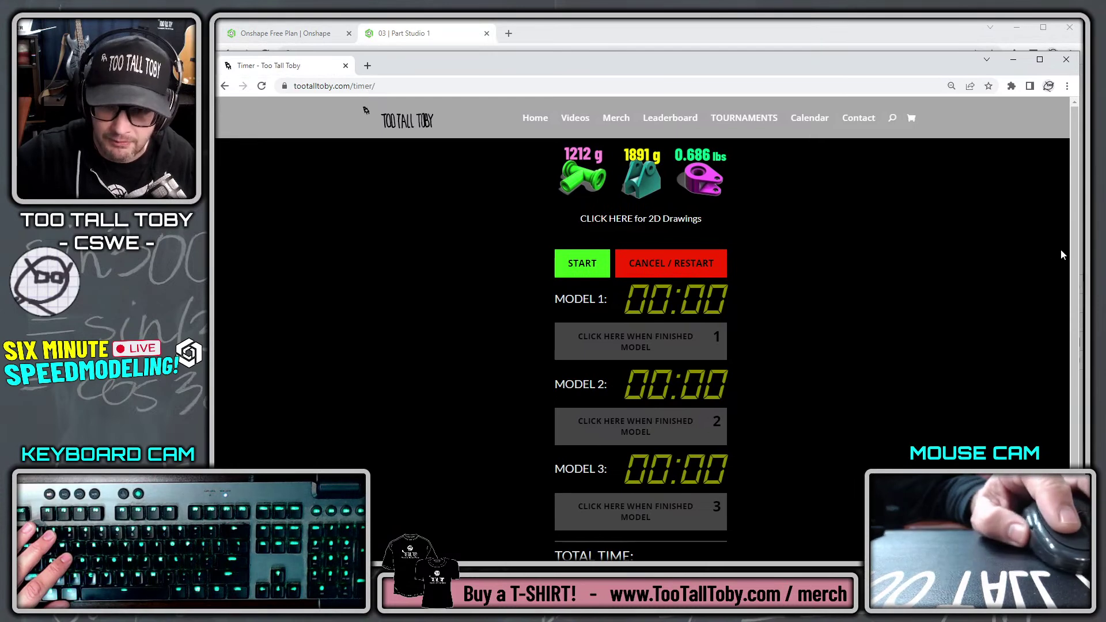
pyautogui.moveTo(1079, 255); pyautogui.dragTo(428, 242)
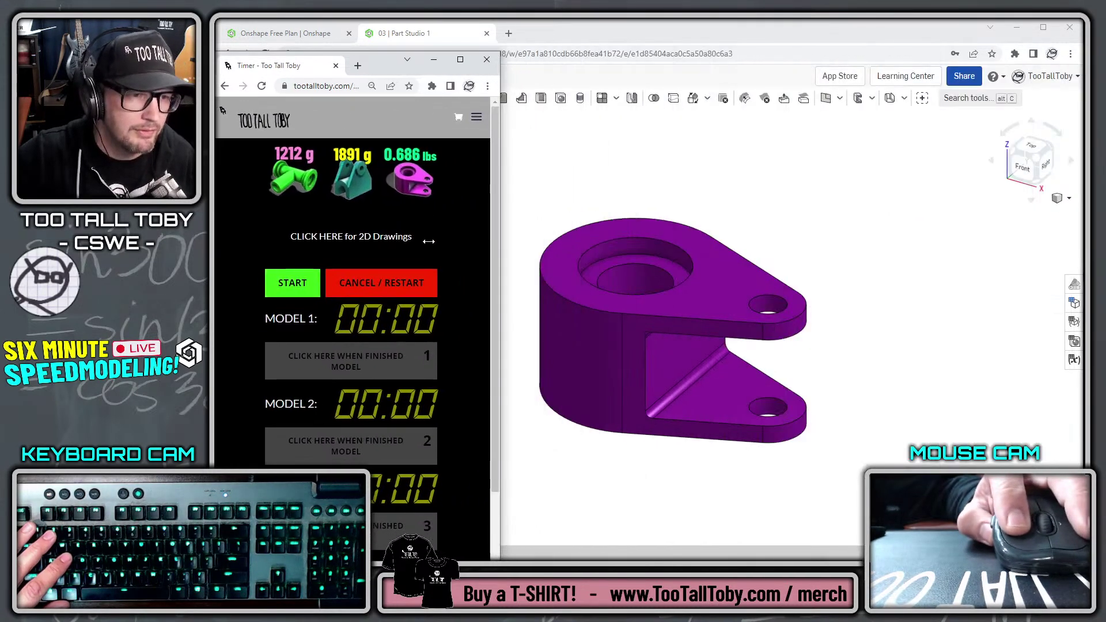
pyautogui.moveTo(365, 63); pyautogui.dragTo(365, 17)
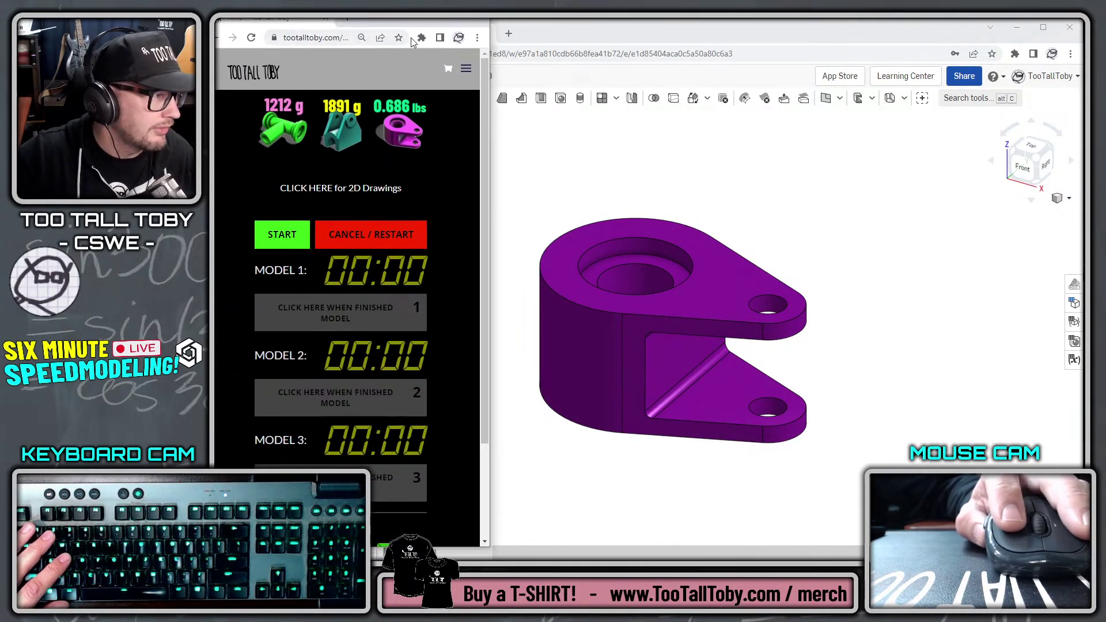
pyautogui.click(601, 46)
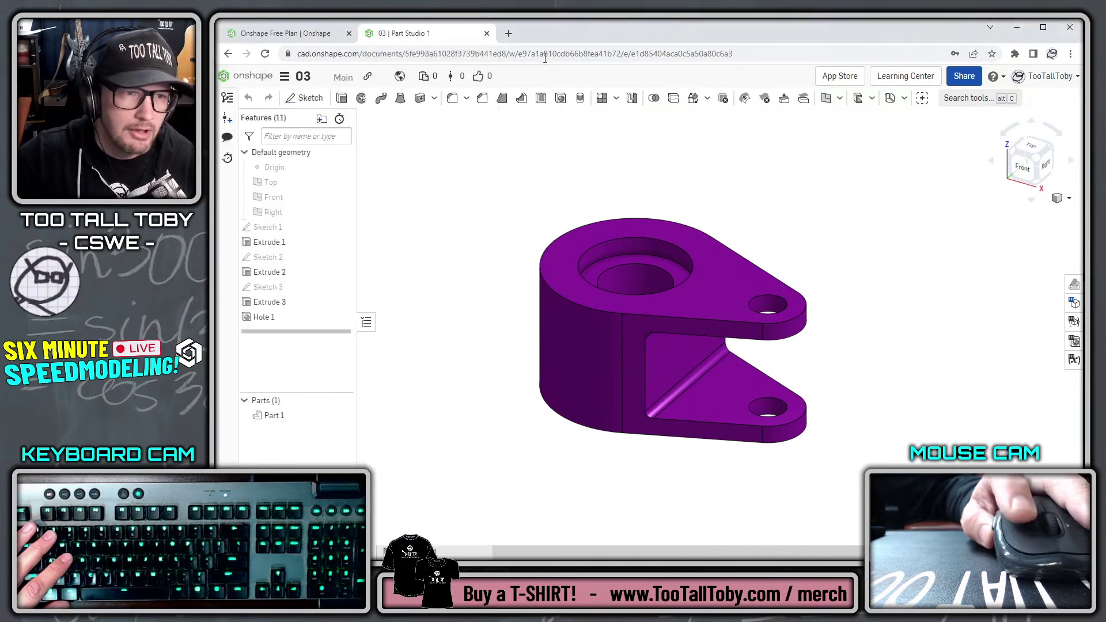
pyautogui.moveTo(218, 163); pyautogui.dragTo(436, 163)
pyautogui.moveTo(375, 21); pyautogui.dragTo(346, 18)
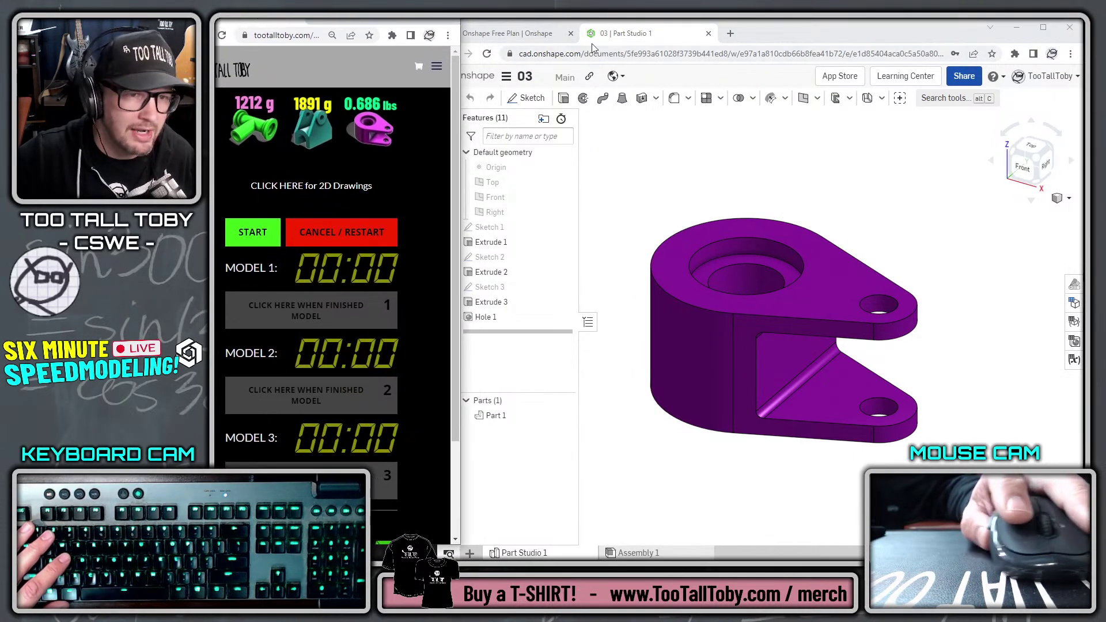
pyautogui.click(633, 231)
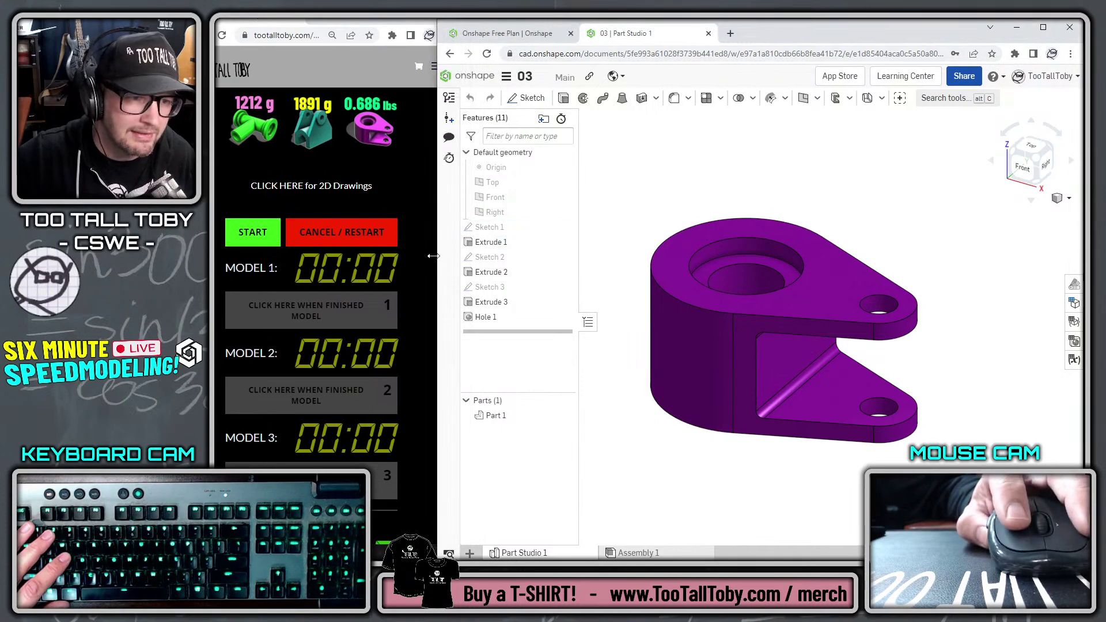
pyautogui.moveTo(435, 257); pyautogui.dragTo(408, 259)
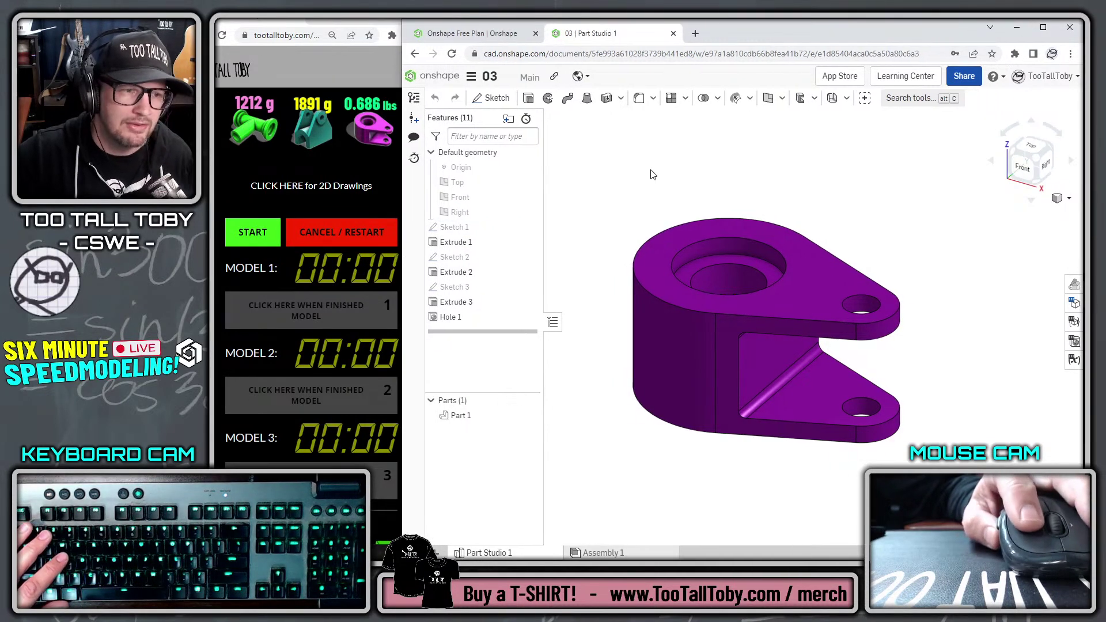
# Start the challenge timer and create a new public Onshape document named 333
pyautogui.click(236, 243)
pyautogui.click(690, 172)
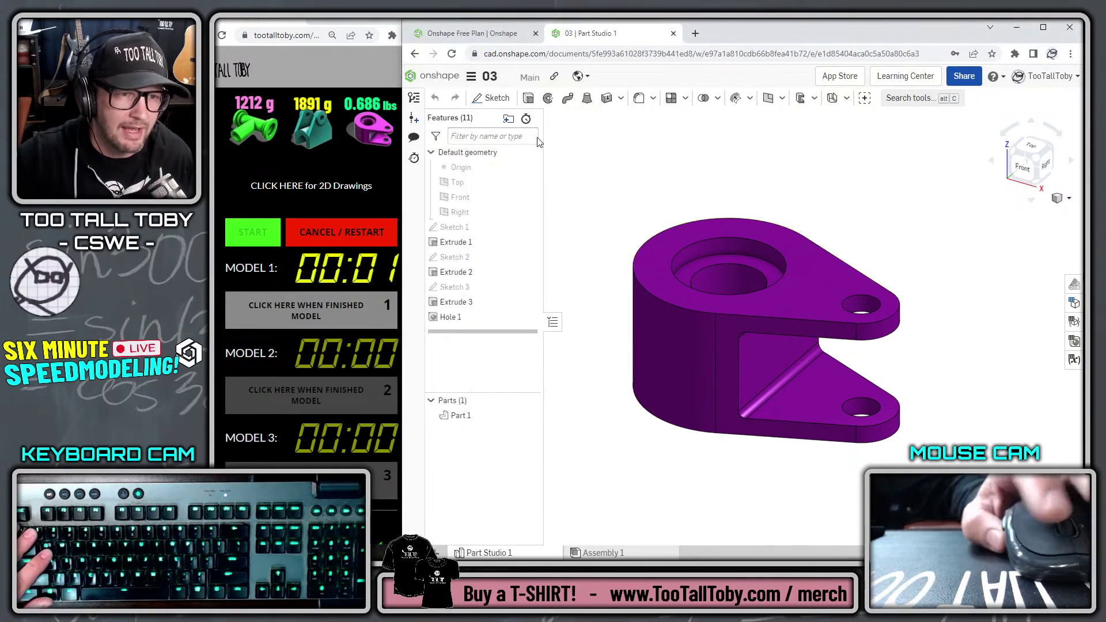
pyautogui.click(471, 76)
pyautogui.click(486, 246)
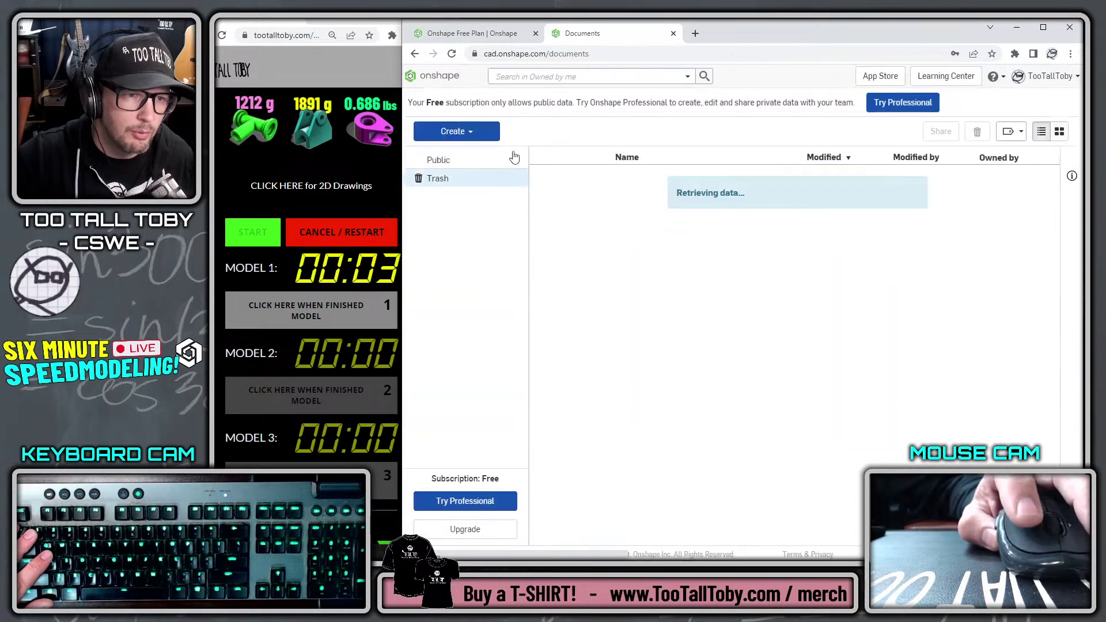
pyautogui.click(455, 131)
pyautogui.click(478, 151)
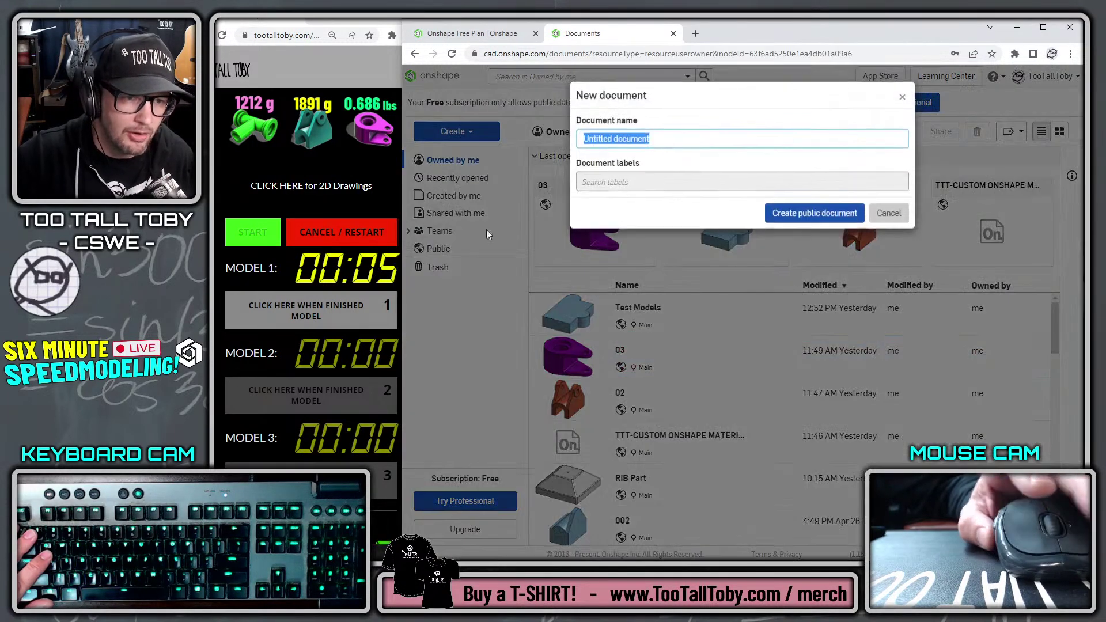
pyautogui.write('333')
pyautogui.press('Return')
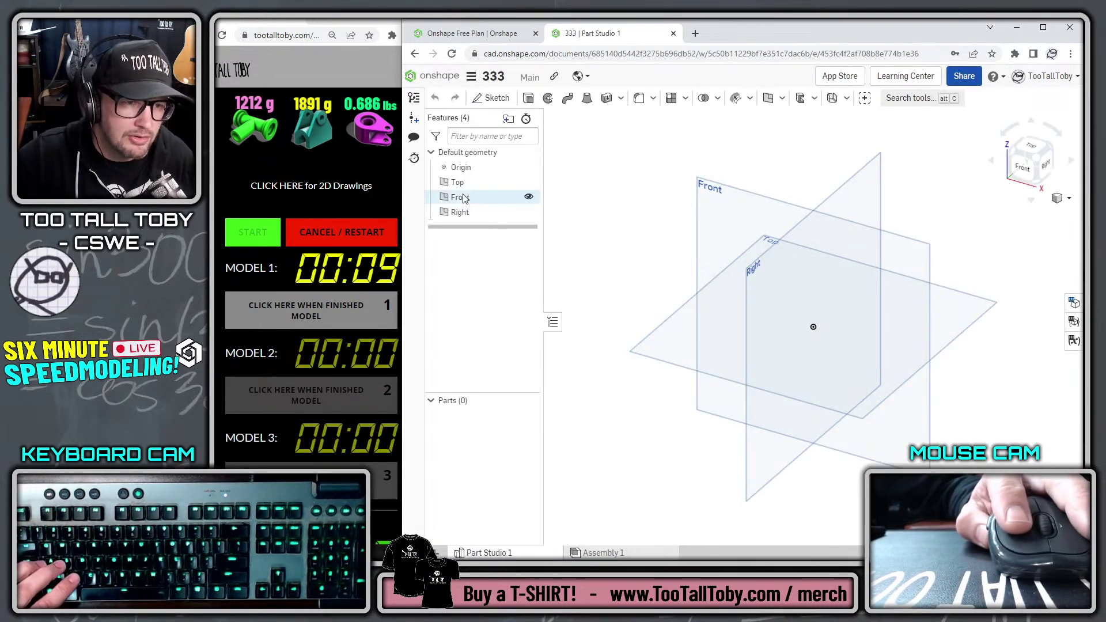
# Sketch a slanted line on the Top plane and continue it with a large arc sweeping around the origin
pyautogui.click(457, 183)
pyautogui.press('s')
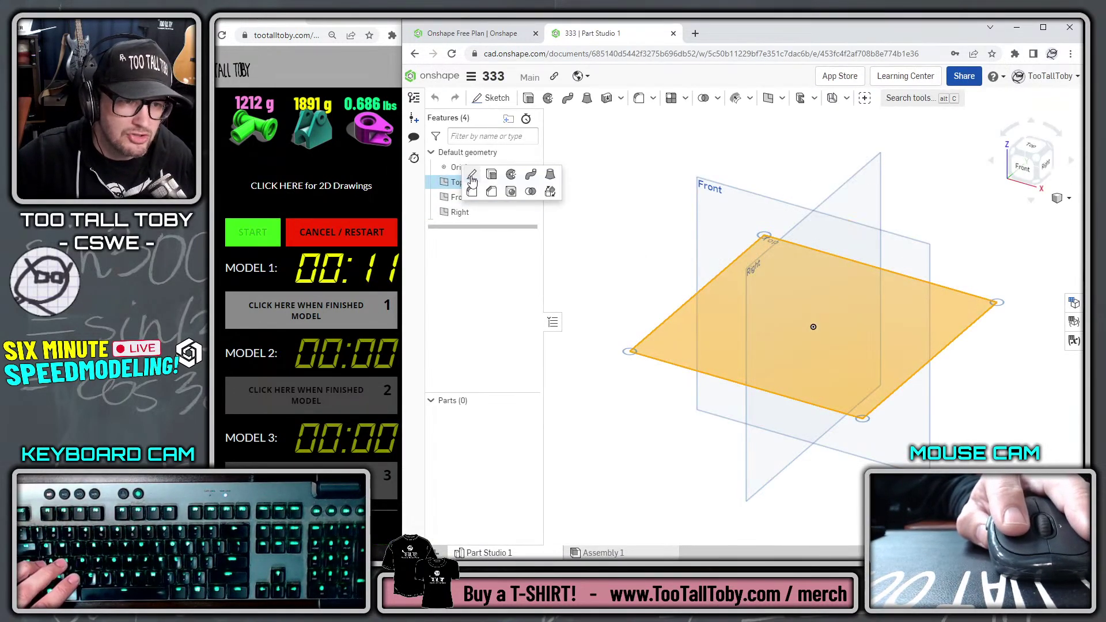
pyautogui.click(471, 176)
pyautogui.press('n')
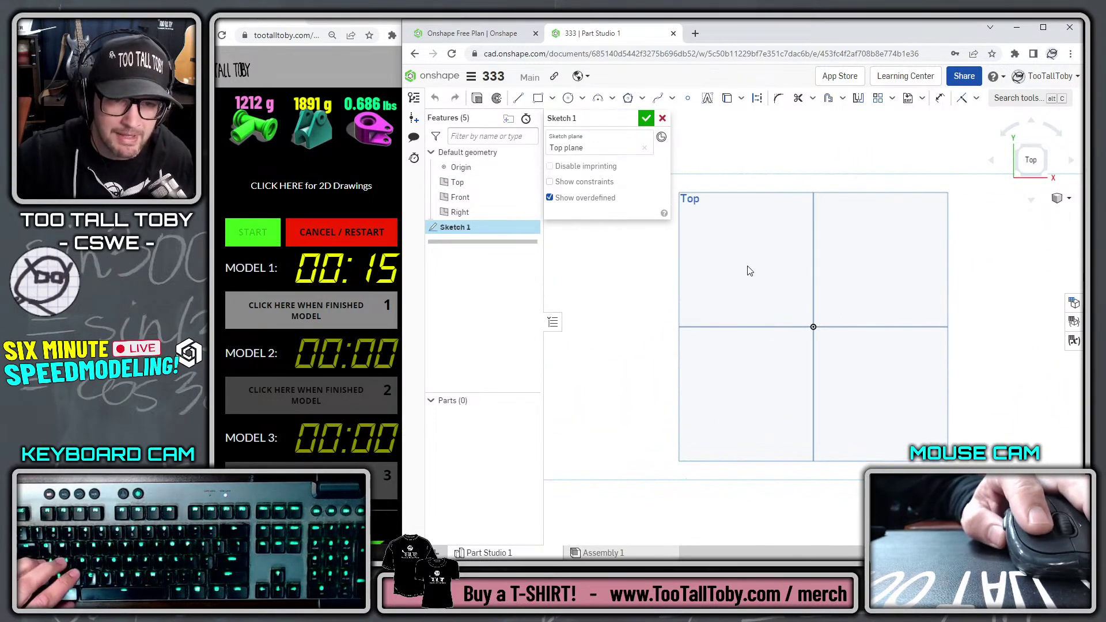
pyautogui.press('s')
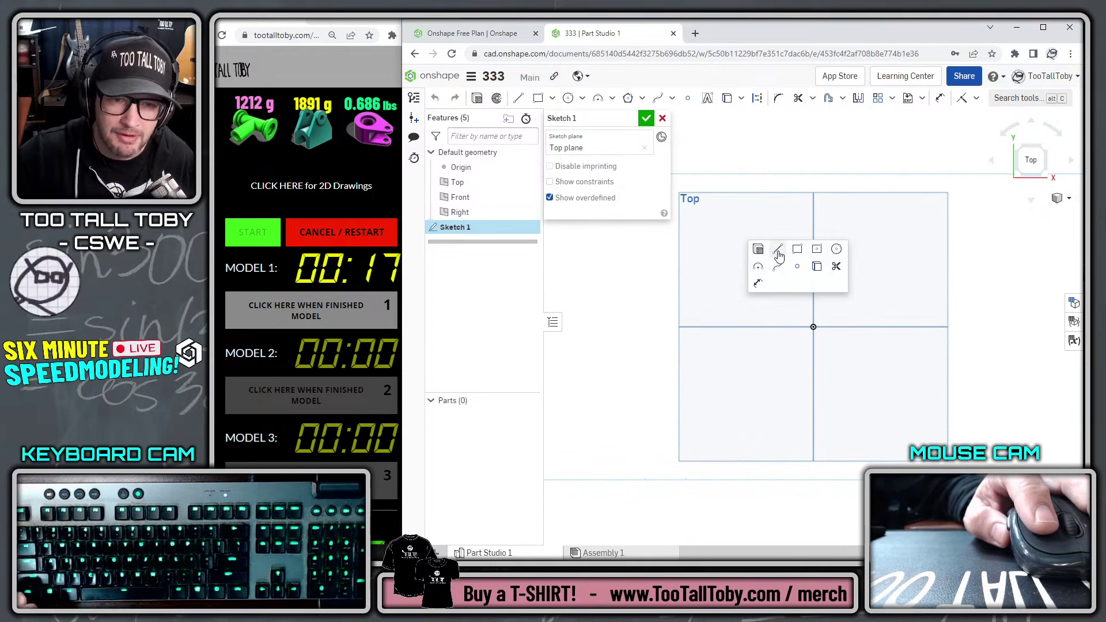
pyautogui.click(778, 251)
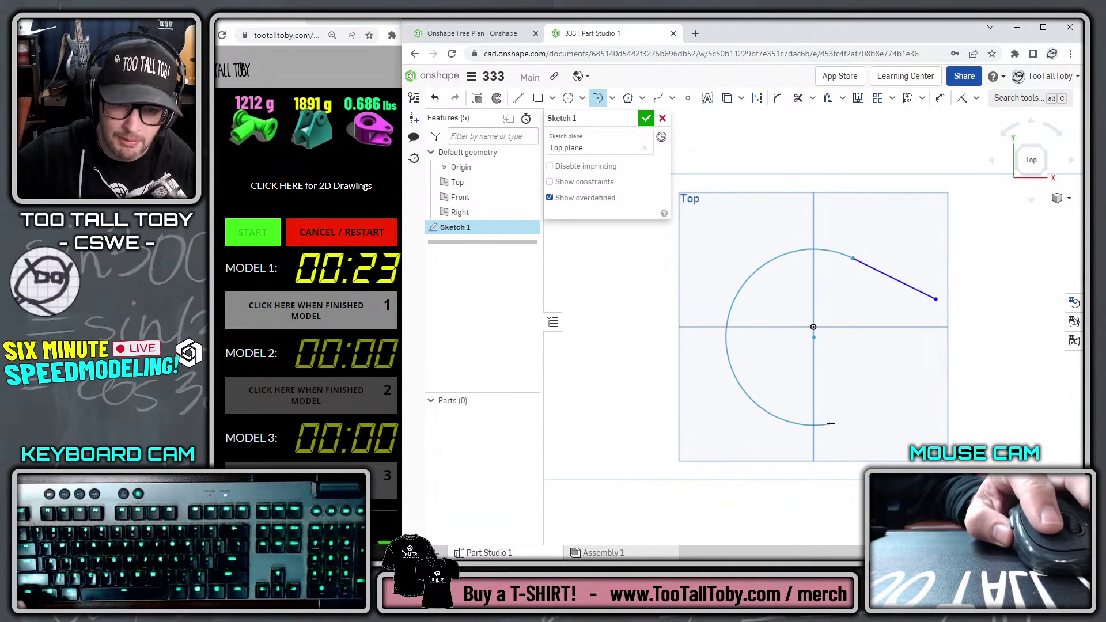
pyautogui.click(835, 421)
# Close the teardrop outline with a second line about 60 mm long and a small end arc, and make that arc tangent to the first line
pyautogui.press('l')
pyautogui.click(836, 421)
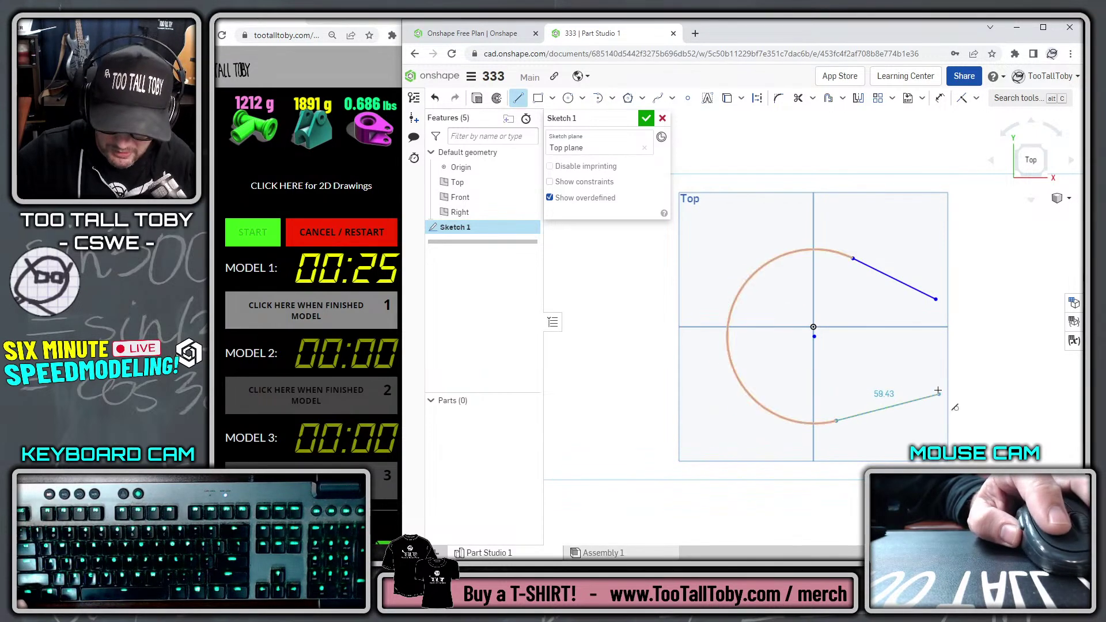
pyautogui.click(940, 394)
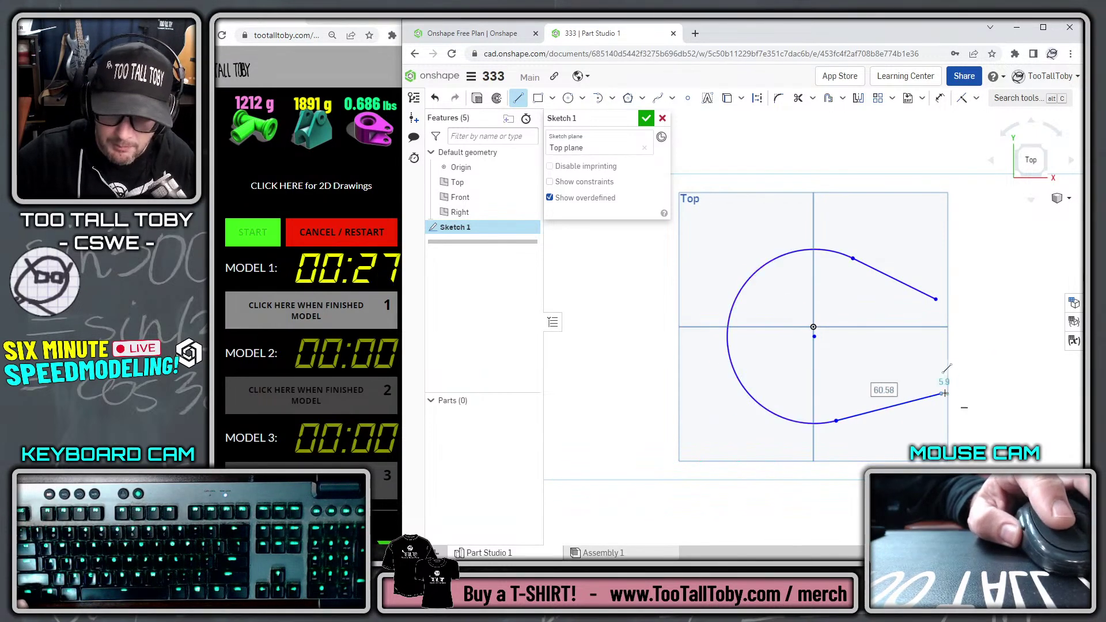
pyautogui.click(935, 300)
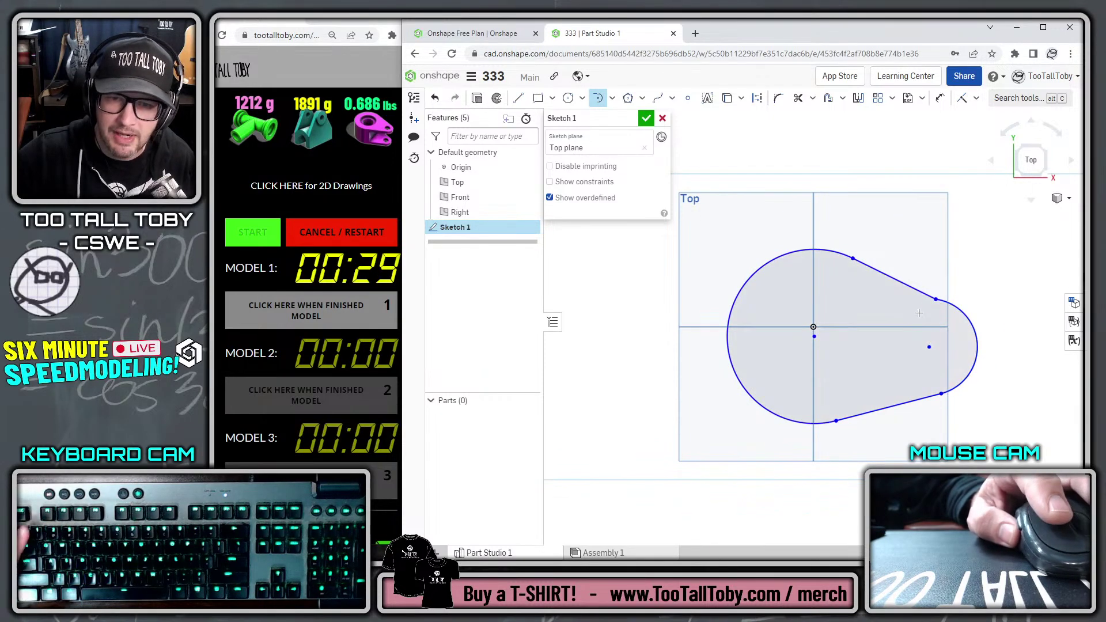
pyautogui.press('Escape')
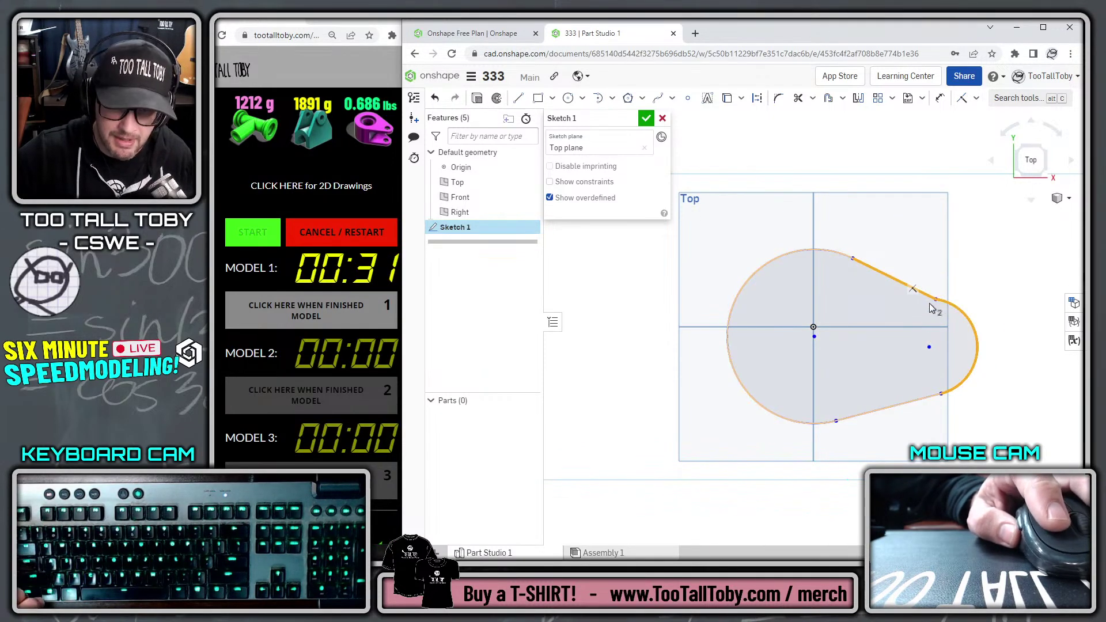
pyautogui.press('t')
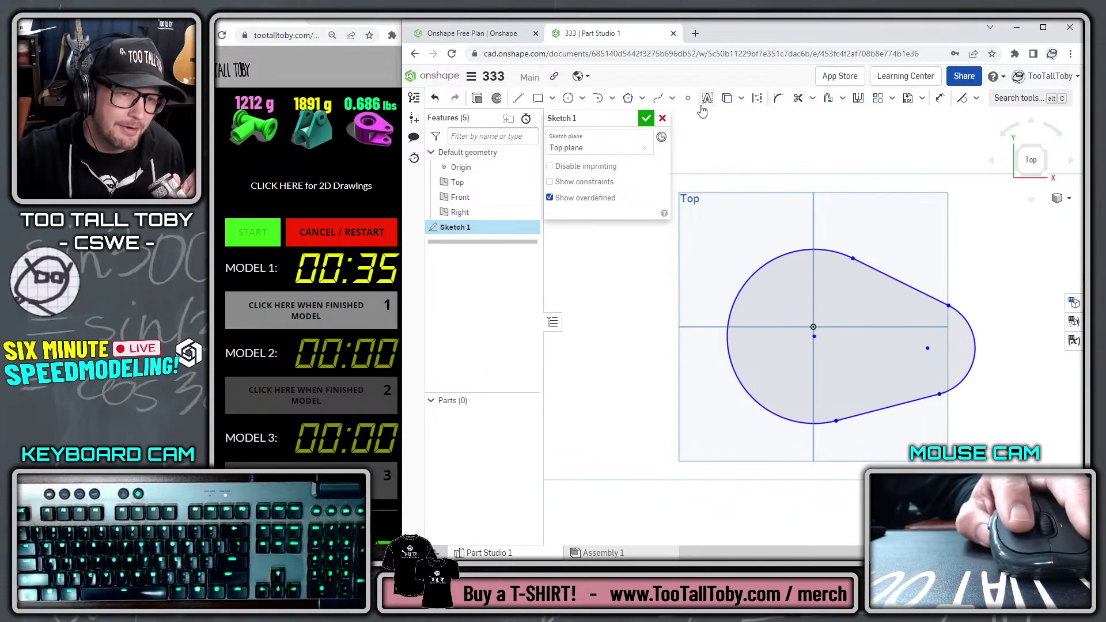
# Finish the sketch and set the workspace's default length unit to Inch
pyautogui.click(645, 119)
pyautogui.click(471, 80)
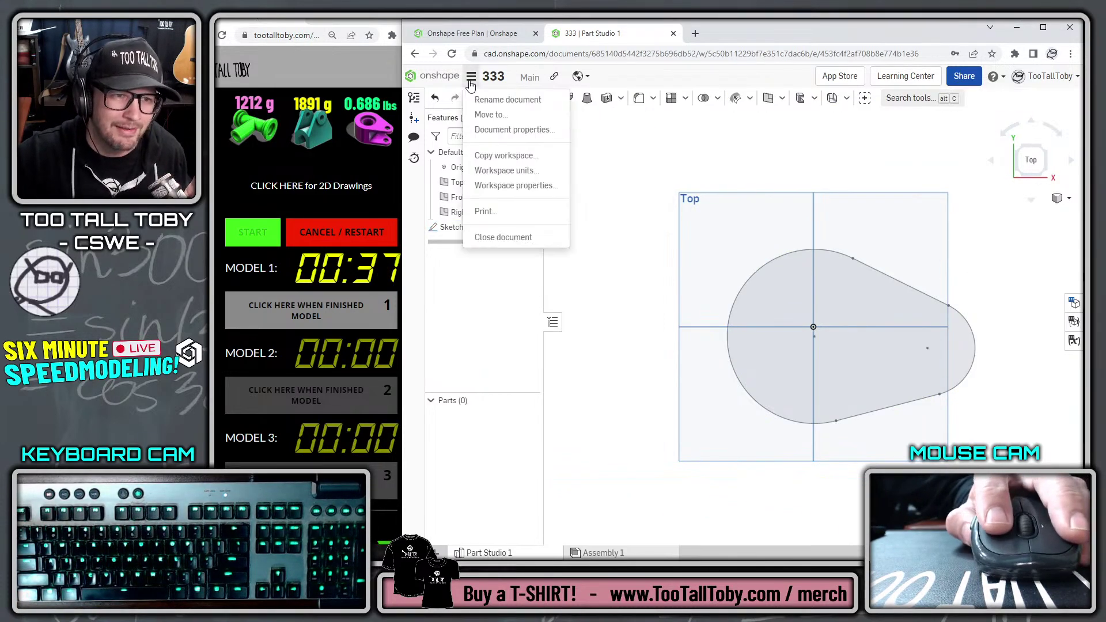
pyautogui.click(525, 171)
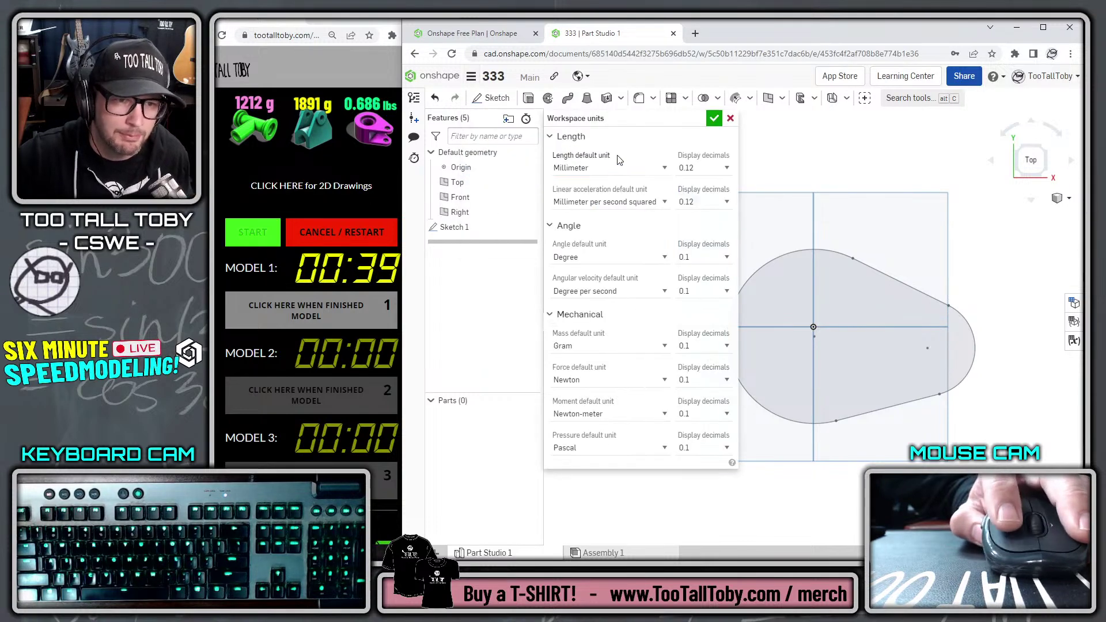
pyautogui.click(646, 168)
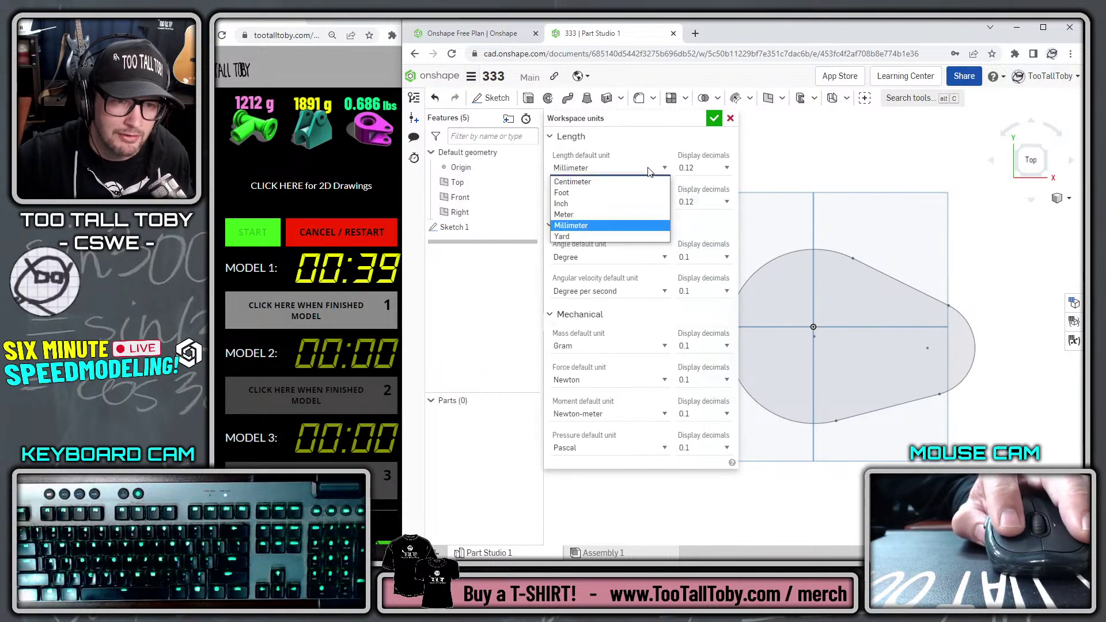
pyautogui.click(575, 204)
pyautogui.click(714, 119)
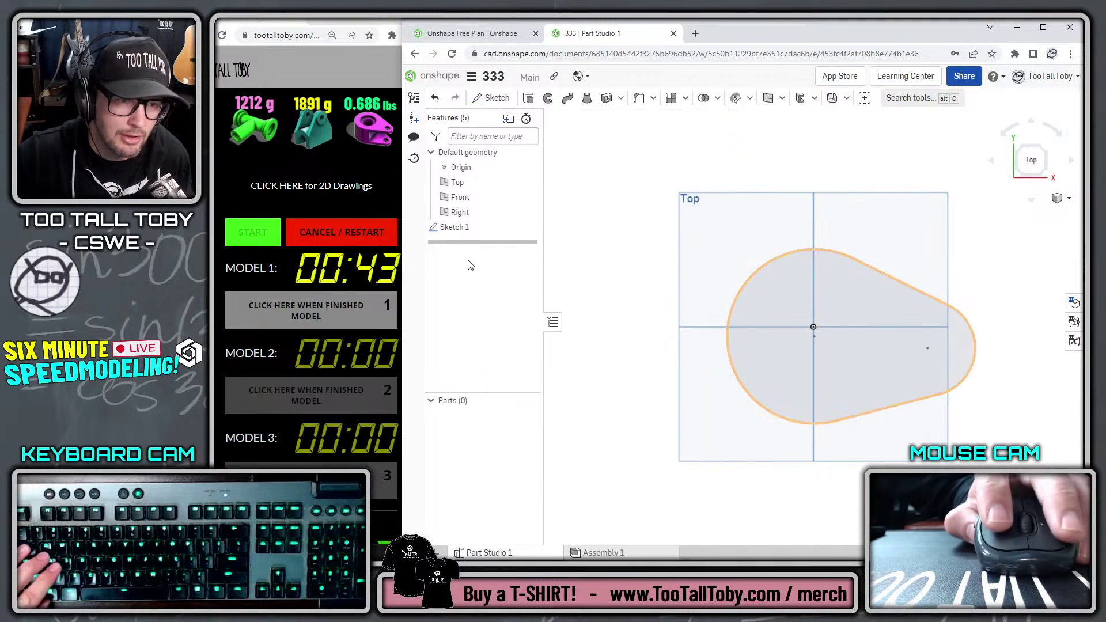
# Reopen the teardrop sketch, make the large arc's centre coincident with the origin and align the small arc's centre horizontally with it
pyautogui.rightClick(454, 226)
pyautogui.click(484, 250)
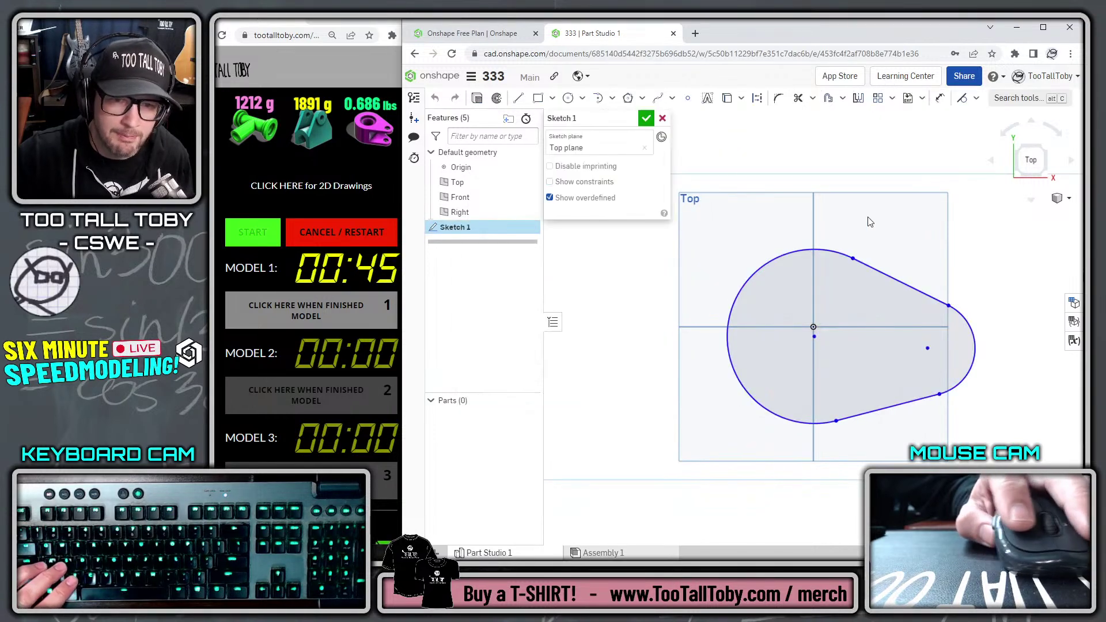
pyautogui.moveTo(813, 337)
pyautogui.mouseDown()
pyautogui.moveTo(824, 322)
pyautogui.moveTo(815, 330)
pyautogui.mouseUp()
pyautogui.press('d')
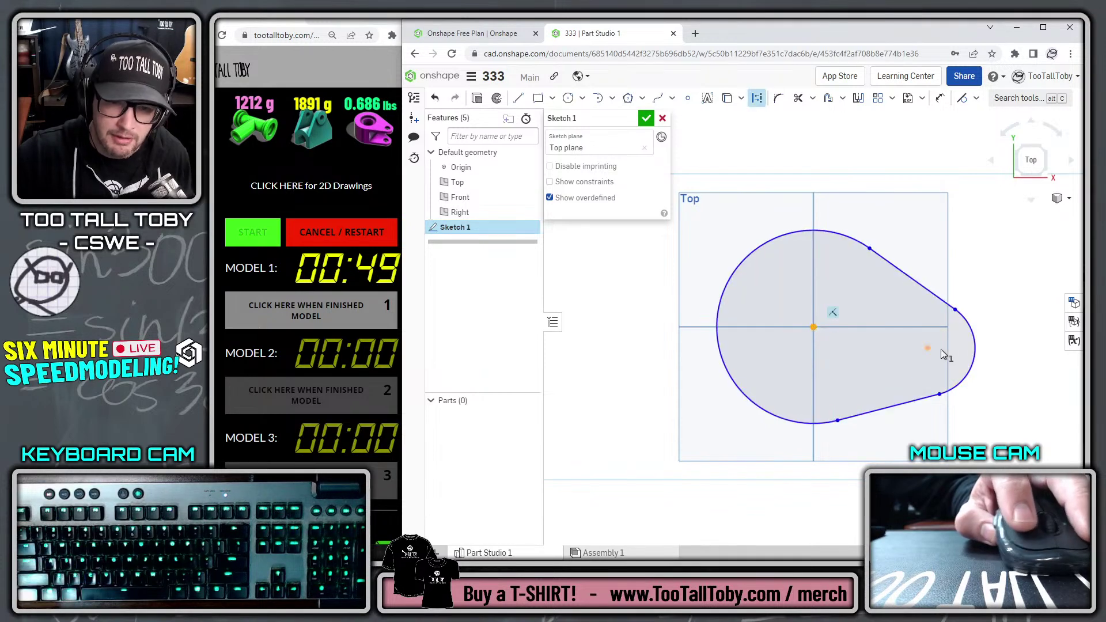
pyautogui.click(927, 348)
pyautogui.press('h')
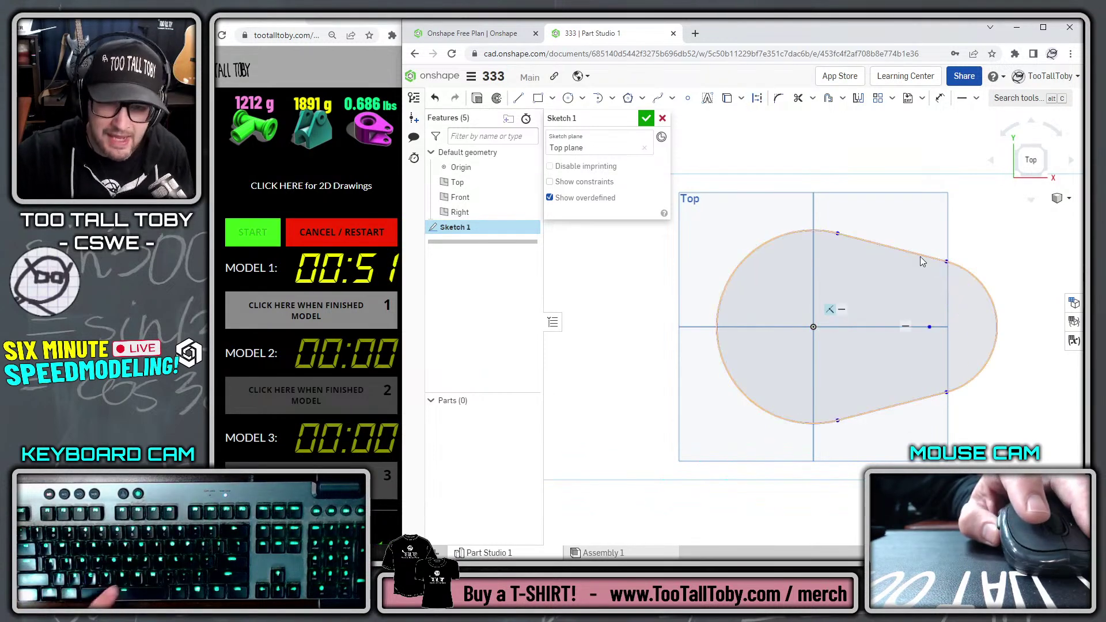
# Dimension the large arc's radius to 1.25 in and the small arc's radius to 0.5 in
pyautogui.press('s')
pyautogui.click(906, 216)
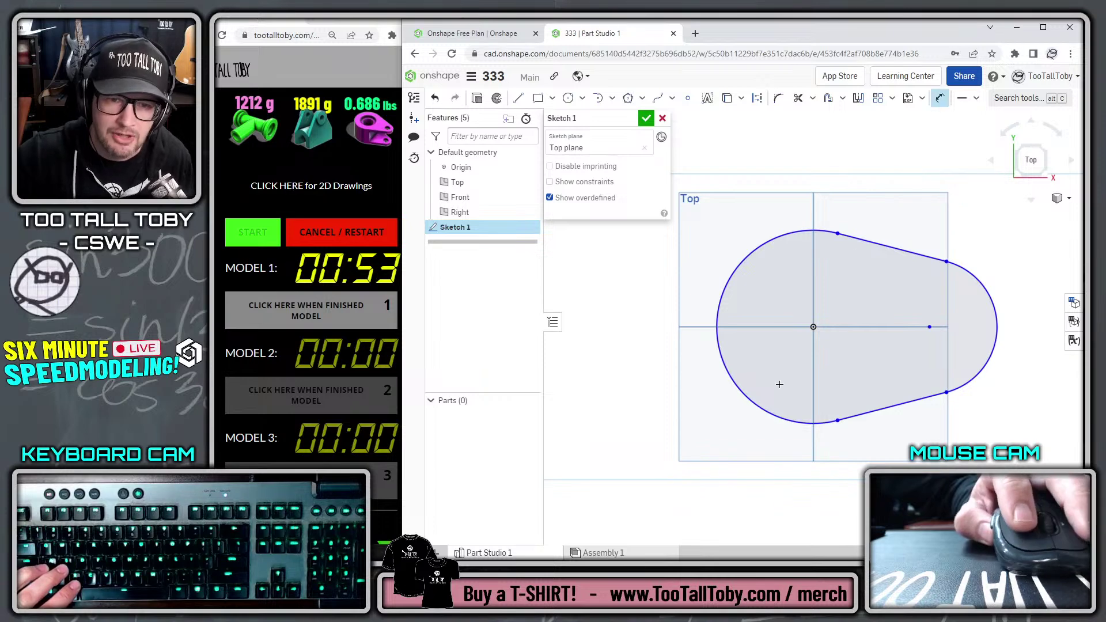
pyautogui.click(659, 430)
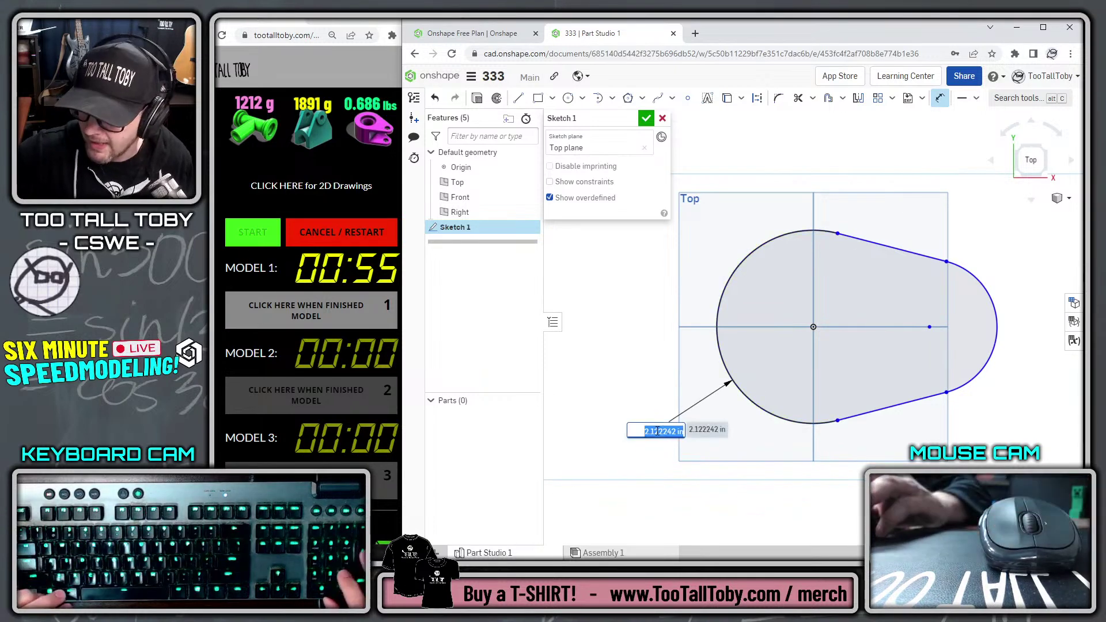
pyautogui.write('1.25')
pyautogui.press('Return')
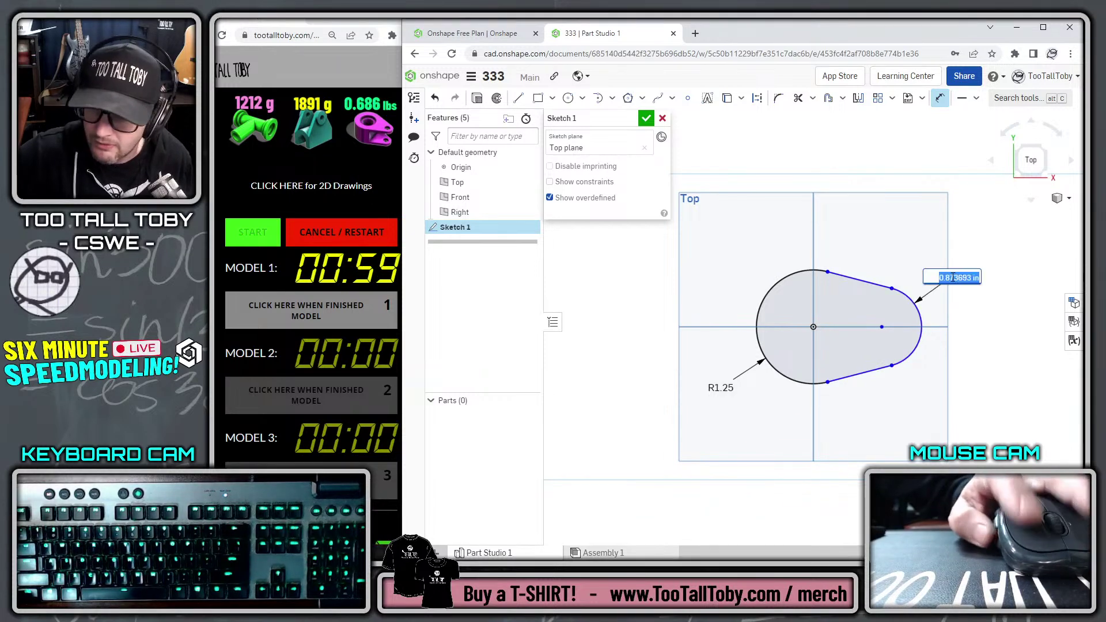
pyautogui.write('0.5')
pyautogui.press('Return')
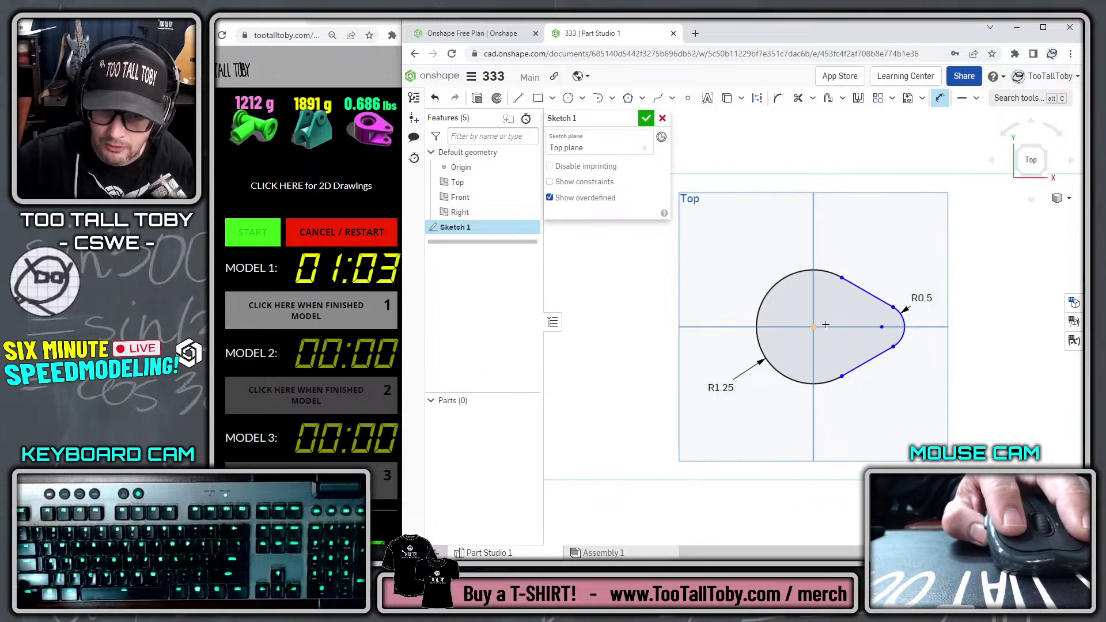
# Set the horizontal distance between the two arc centres to 2 in
pyautogui.click(856, 238)
pyautogui.write('2648')
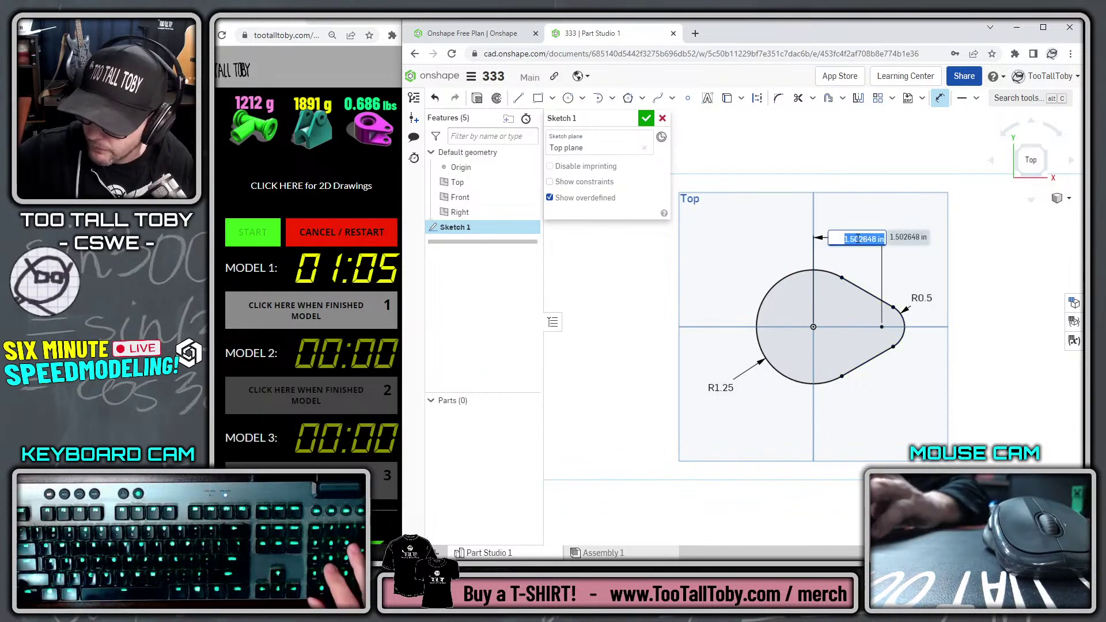
pyautogui.press('Return')
# Extrude the teardrop profile 1.8 in downward from the Top plane as a new solid
pyautogui.rightClick(730, 239)
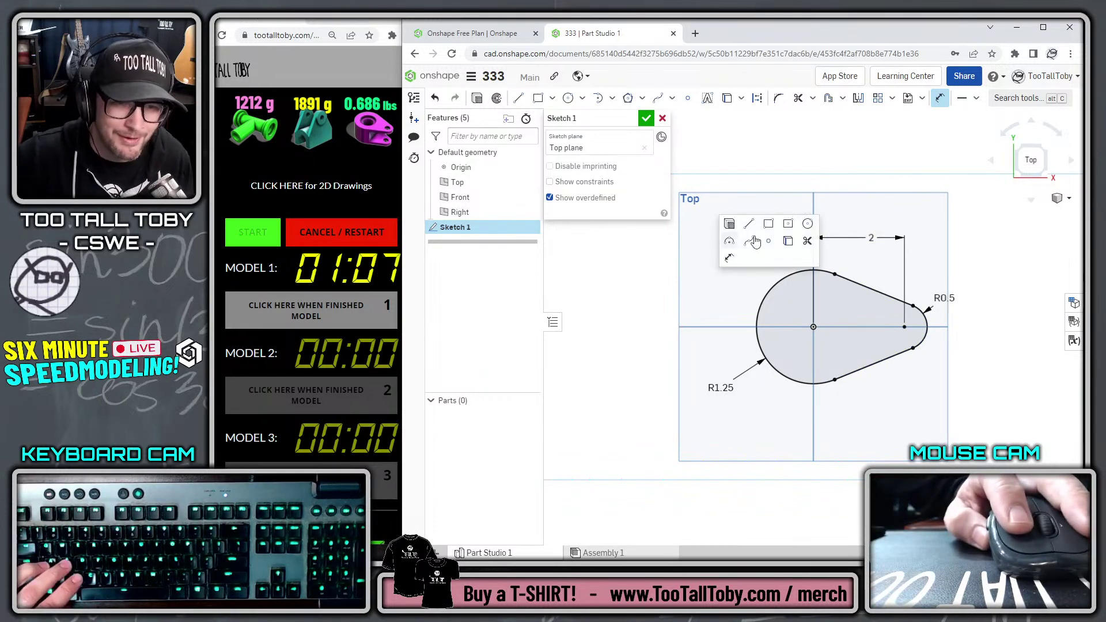
pyautogui.click(730, 225)
pyautogui.hotkey('shift', 'e')
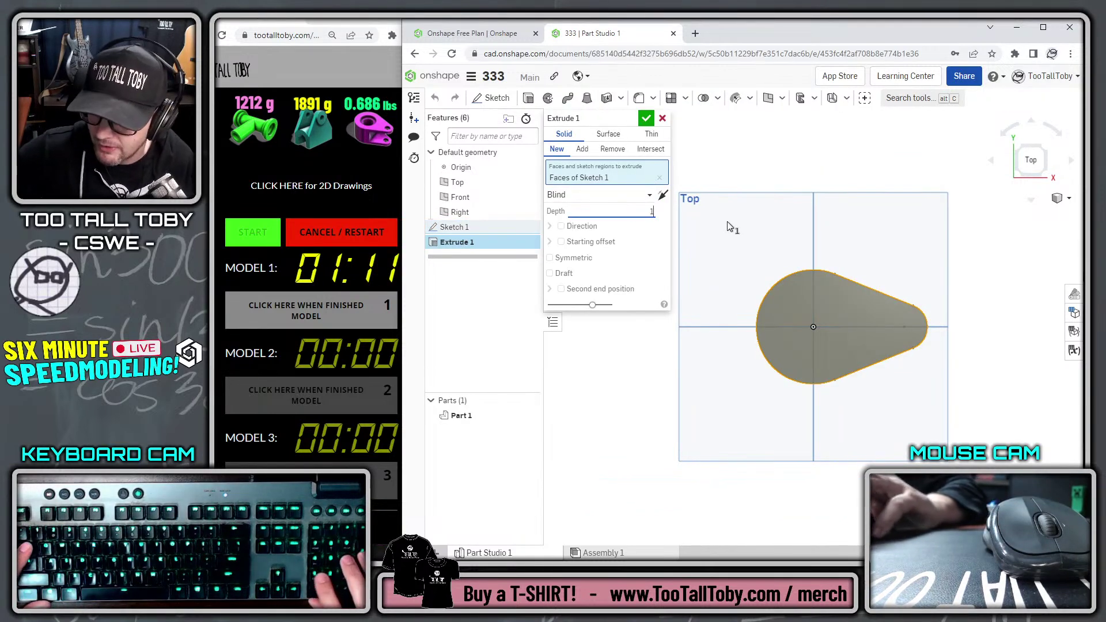
pyautogui.write('1.8')
pyautogui.press('Tab')
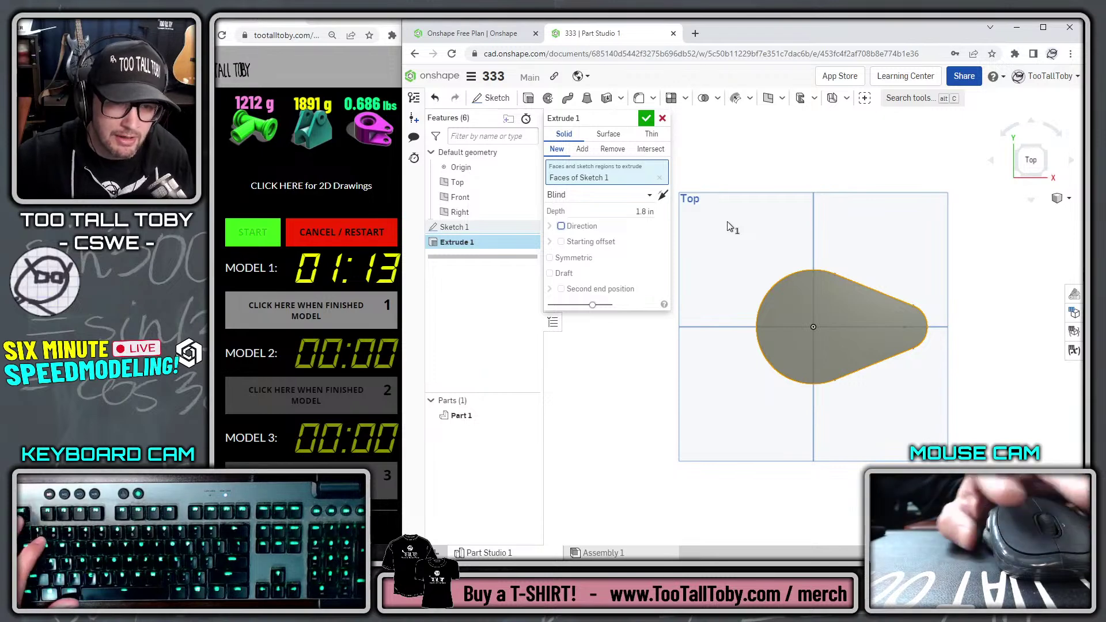
pyautogui.click(647, 119)
pyautogui.moveTo(735, 370); pyautogui.dragTo(734, 405, button='right')
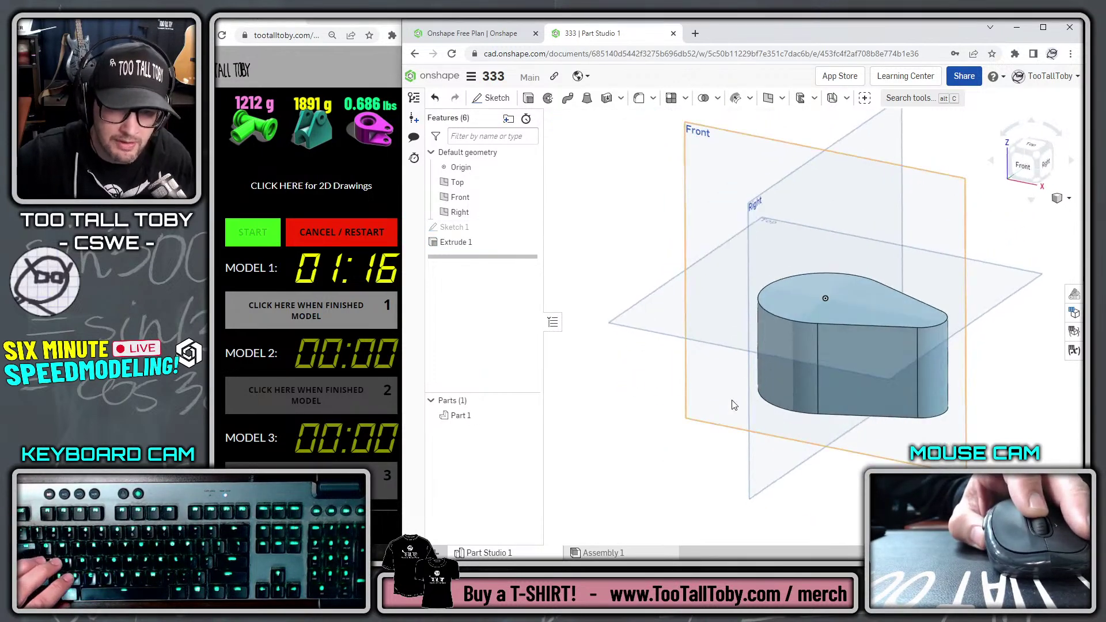
# On the Front plane, sketch a corner rectangle over the block's narrow end and make its outer edge coincident with the block's end
pyautogui.click(456, 198)
pyautogui.rightClick(455, 198)
pyautogui.click(470, 184)
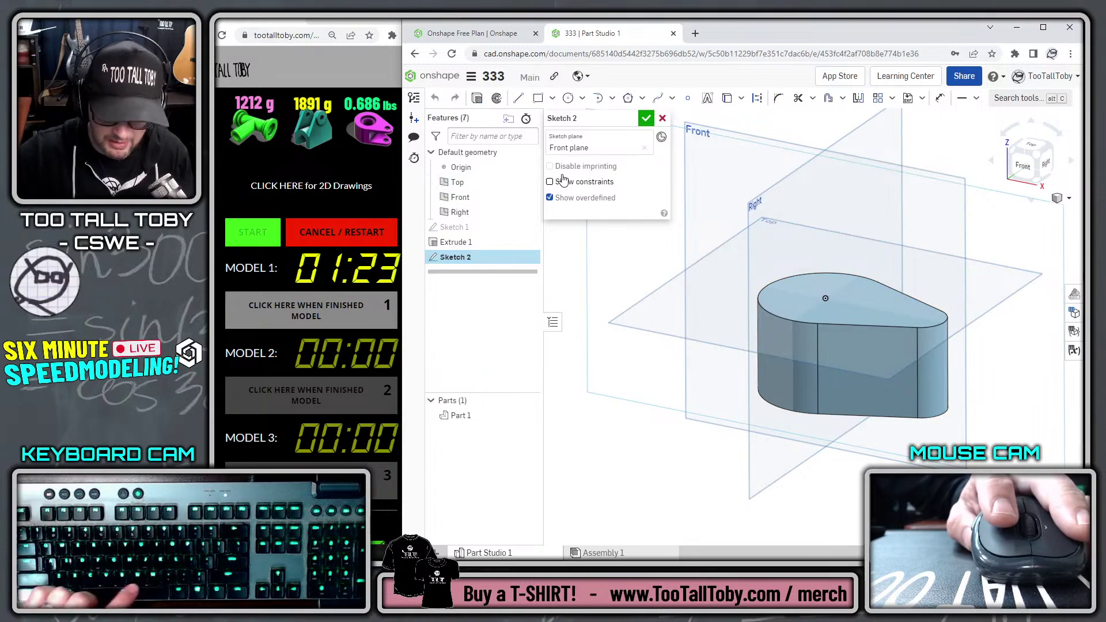
pyautogui.press('n')
pyautogui.press('s')
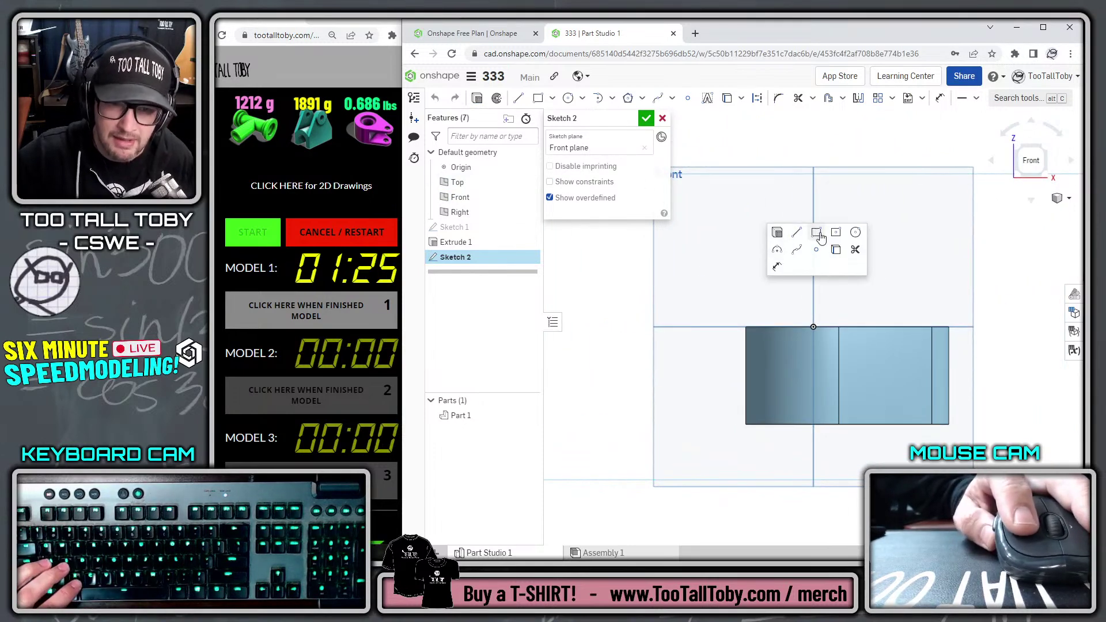
pyautogui.click(816, 233)
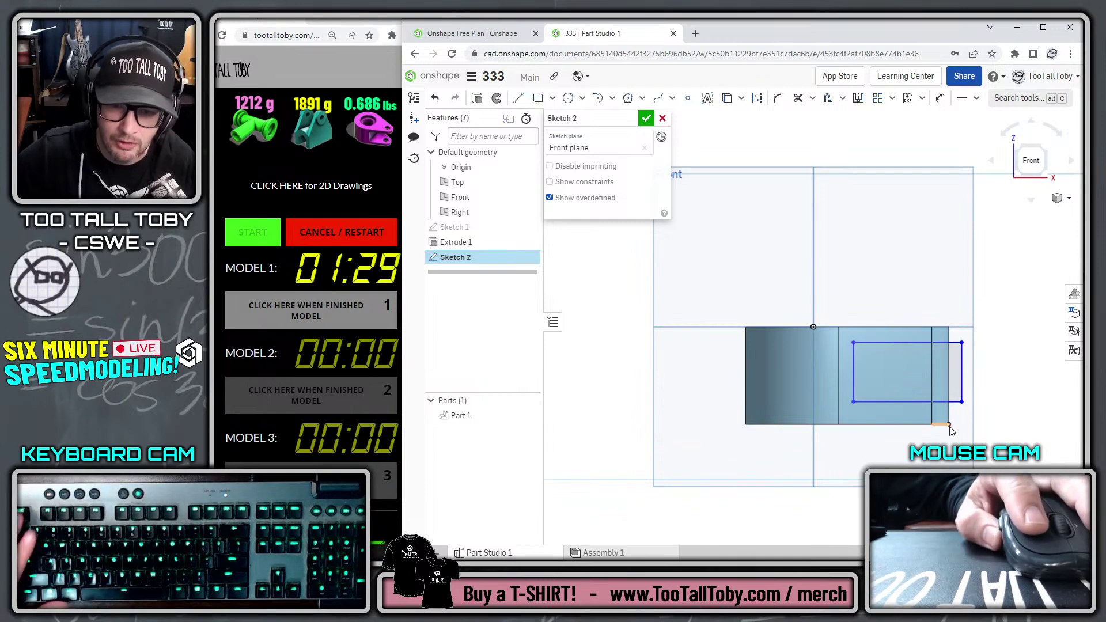
pyautogui.click(963, 405)
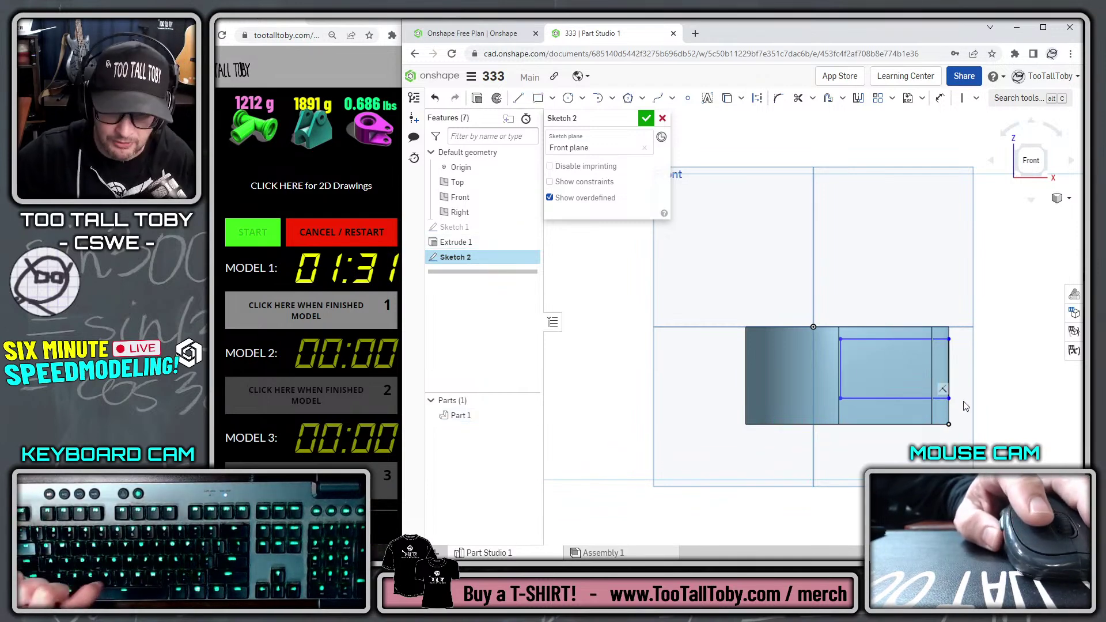
# Dimension the rectangle 0.25 in from the block's bottom edge and 0.25 in from its top edge
pyautogui.press('s')
pyautogui.click(931, 324)
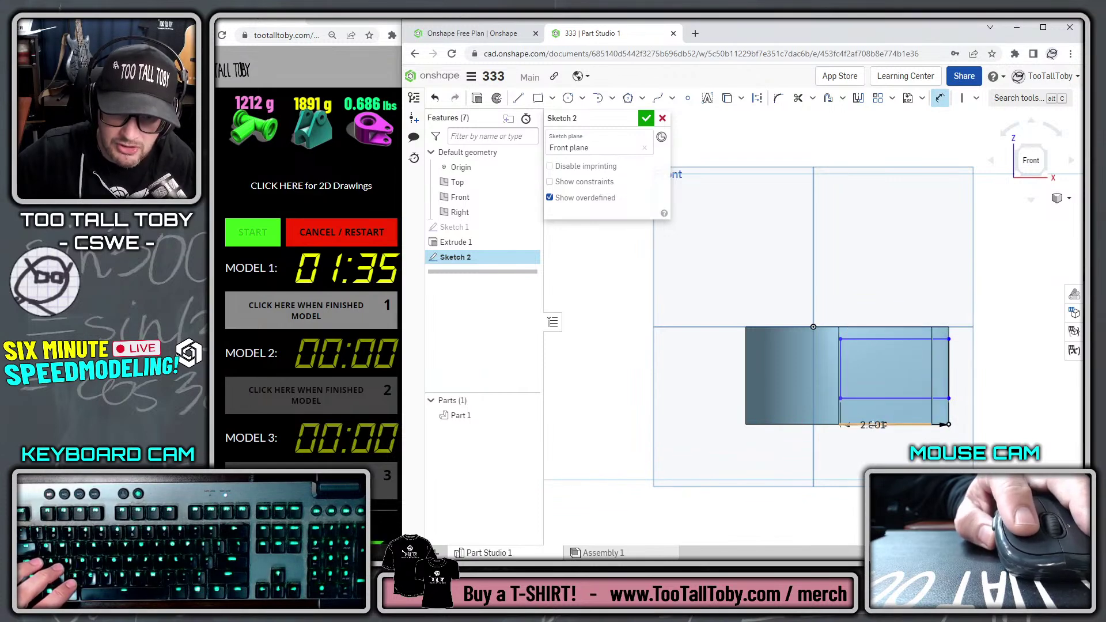
pyautogui.write('.431')
pyautogui.press('Return')
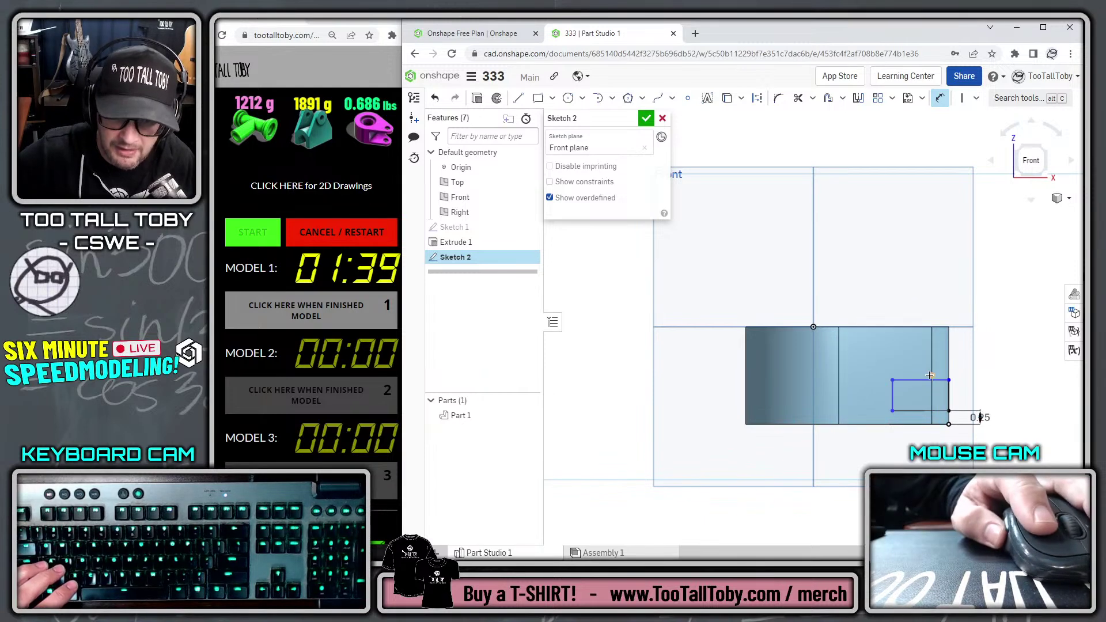
pyautogui.click(940, 306)
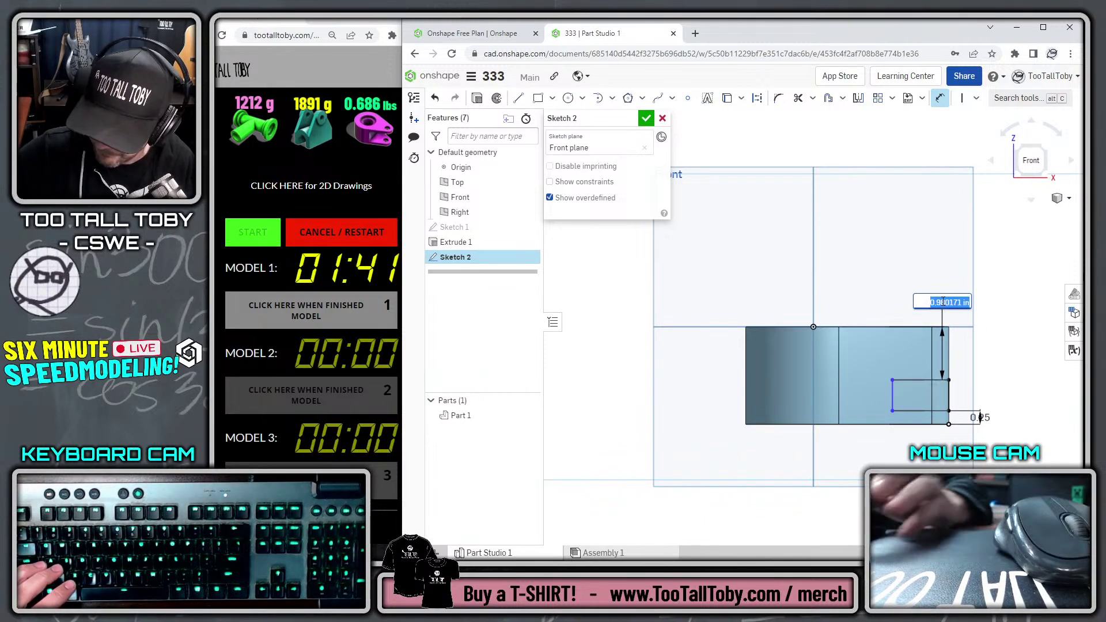
pyautogui.write('.25')
pyautogui.press('Return')
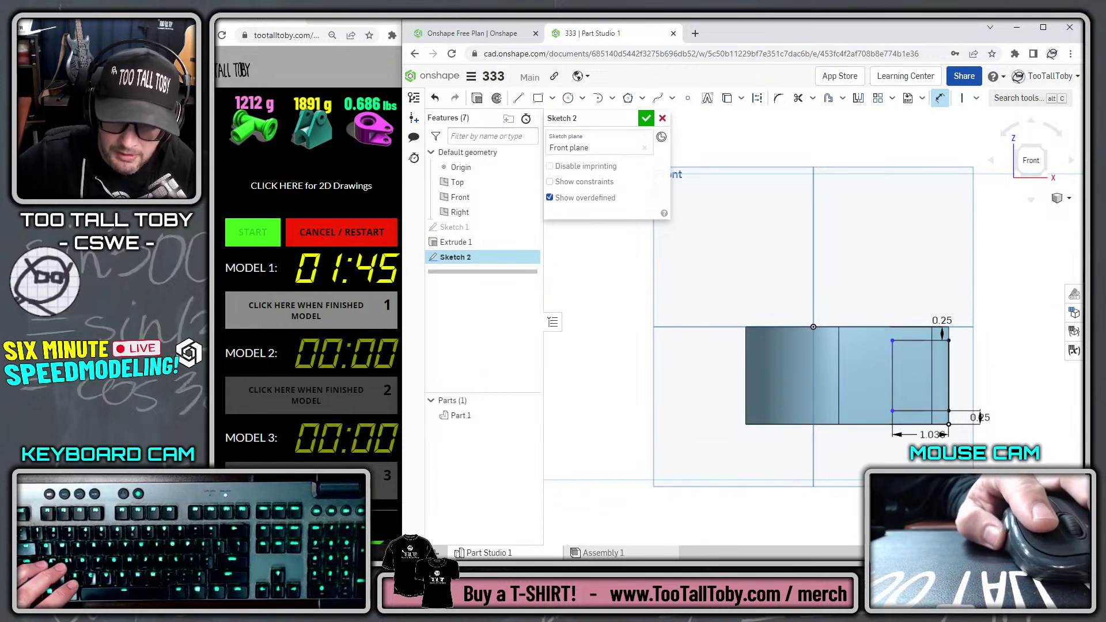
# Set the rectangle's width to 1.75 in and fillet its two inner corners with a 0.1 in radius
pyautogui.click(922, 458)
pyautogui.write('1.75')
pyautogui.press('Return')
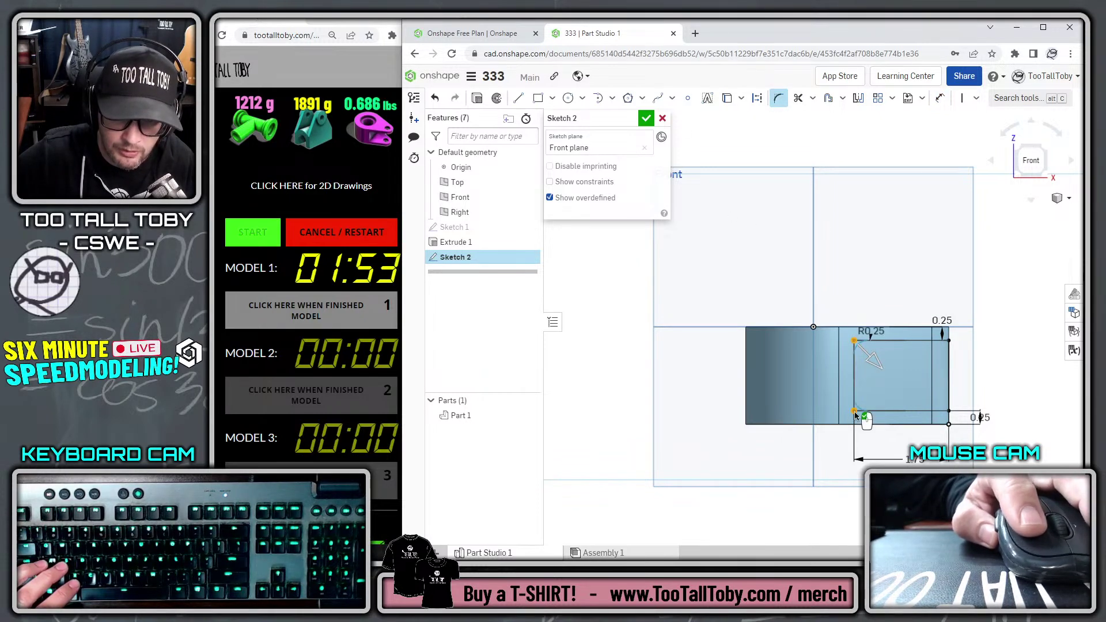
pyautogui.write('0.1')
pyautogui.press('Return')
pyautogui.moveTo(858, 254)
pyautogui.mouseDown(button='right')
pyautogui.moveTo(872, 243)
pyautogui.moveTo(867, 256)
pyautogui.mouseUp(button='right')
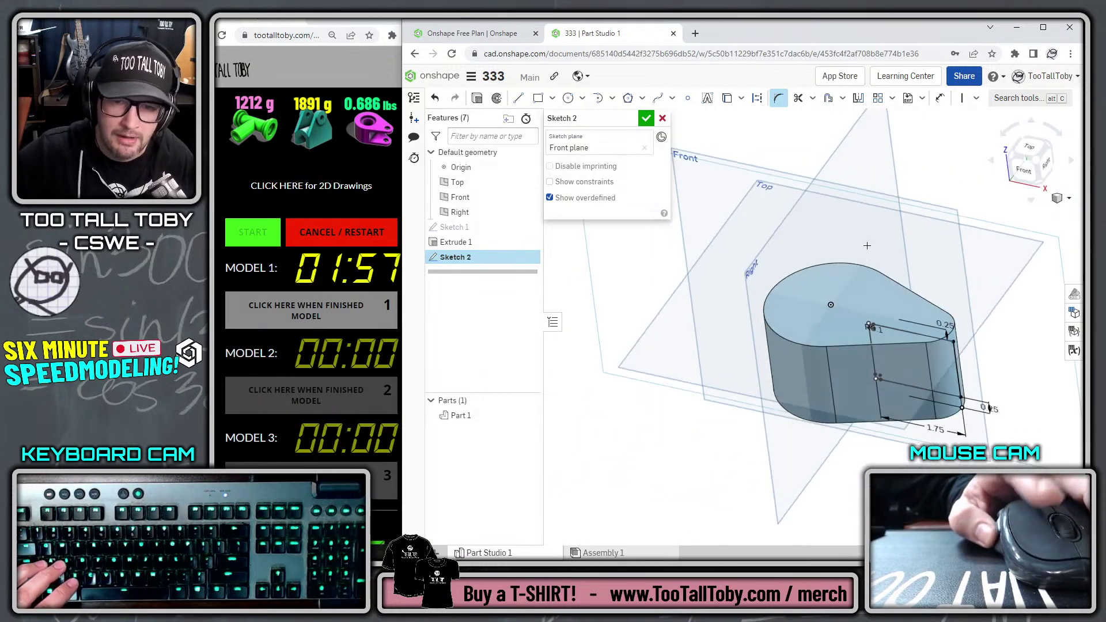
# Extrude the filleted rectangle as a symmetric through-all removal to cut the slot through the block's narrow end
pyautogui.press('s')
pyautogui.click(884, 240)
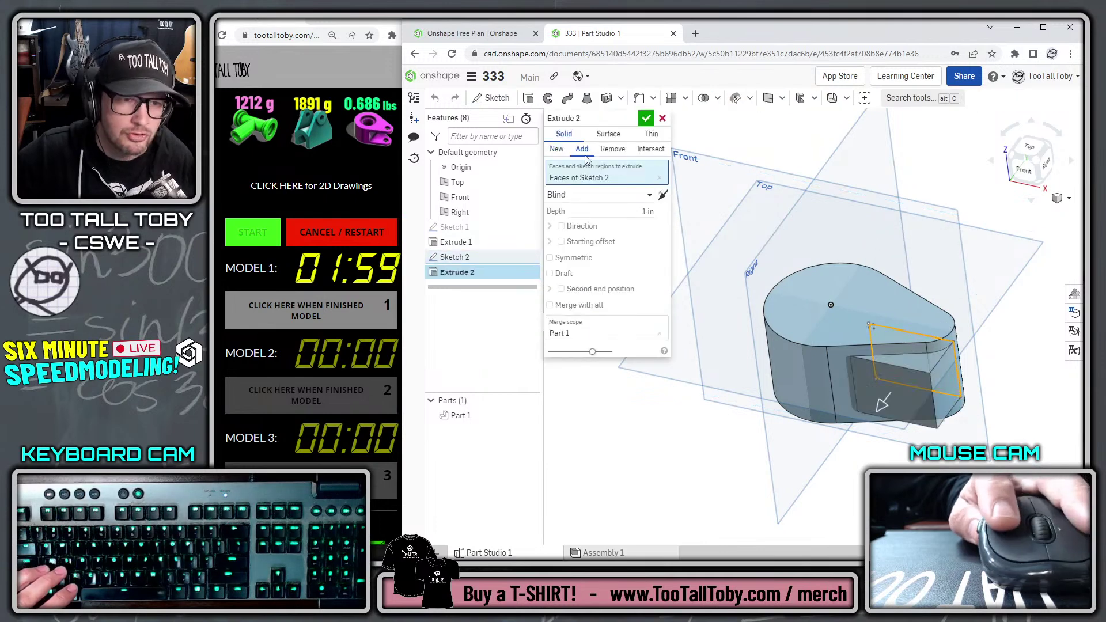
pyautogui.click(612, 150)
pyautogui.click(627, 194)
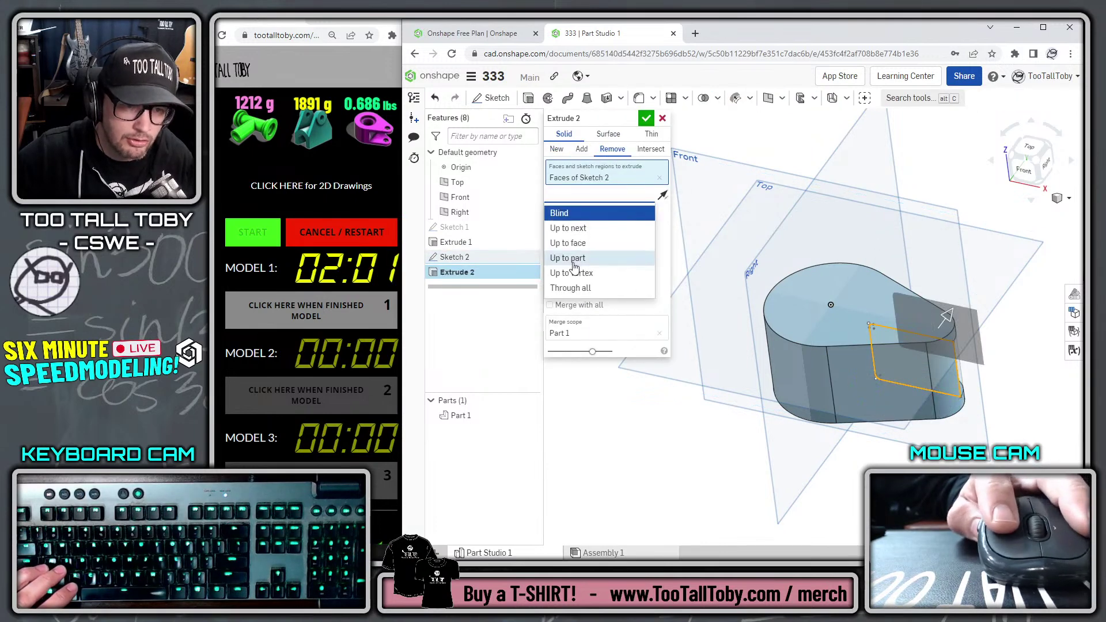
pyautogui.click(569, 288)
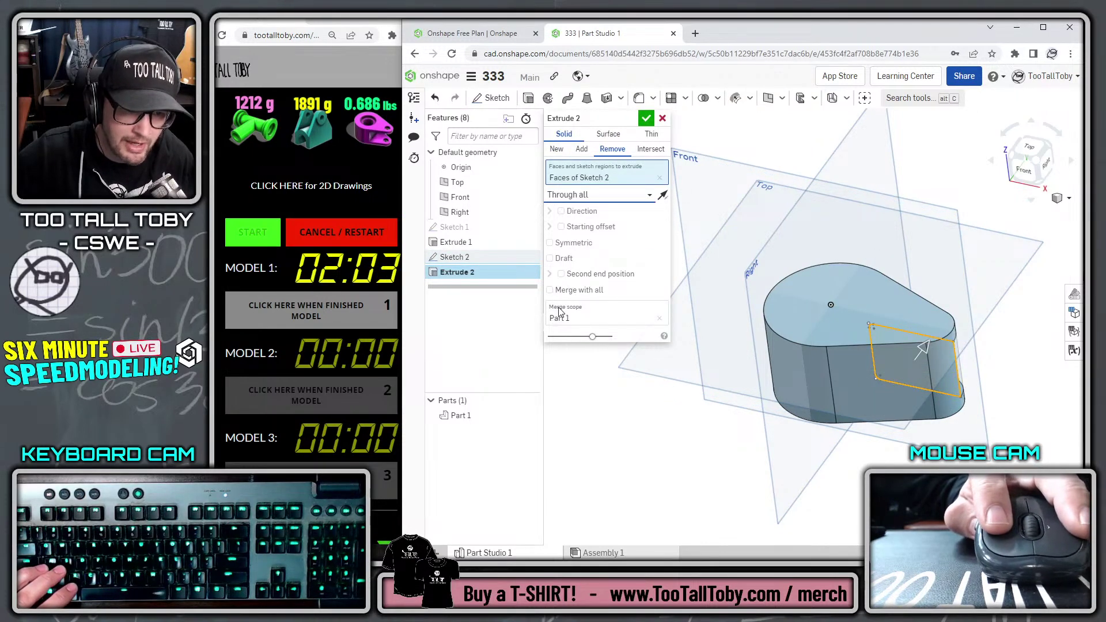
pyautogui.click(556, 246)
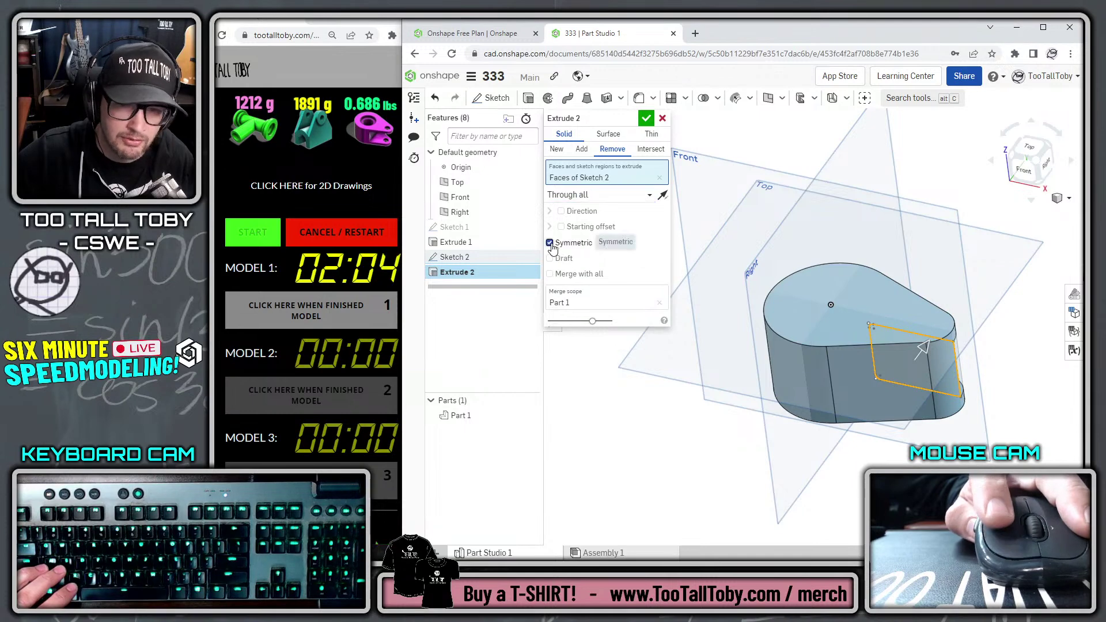
pyautogui.click(645, 118)
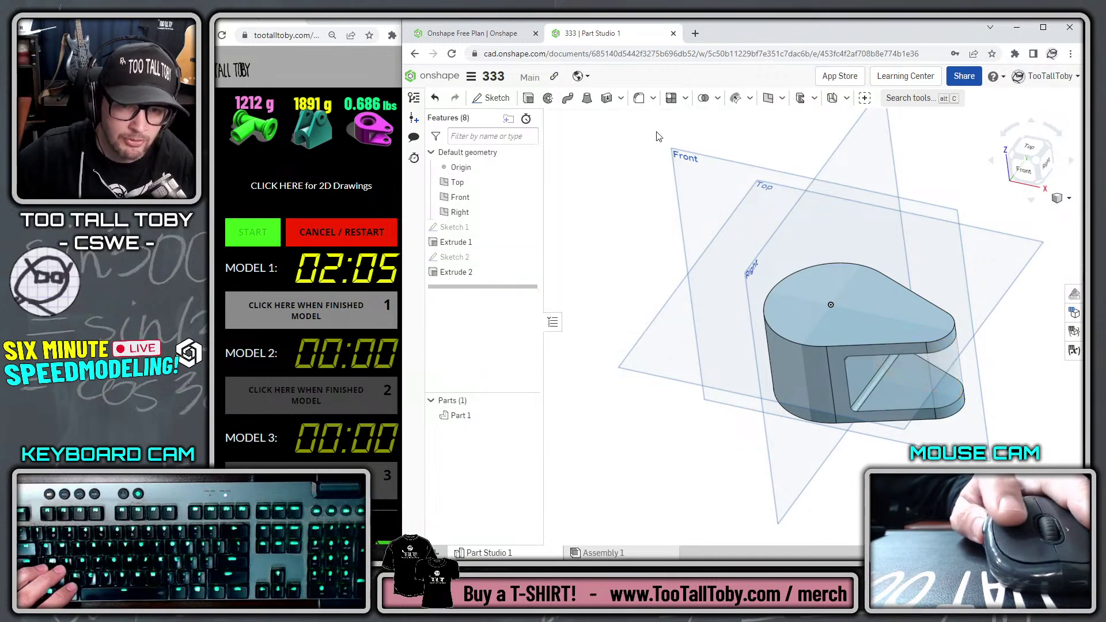
# Show the teardrop sketch and place a through counterbore hole at the large end's centre: 1 in hole, 1.5 in counterbore, 0.25 in deep
pyautogui.click(528, 228)
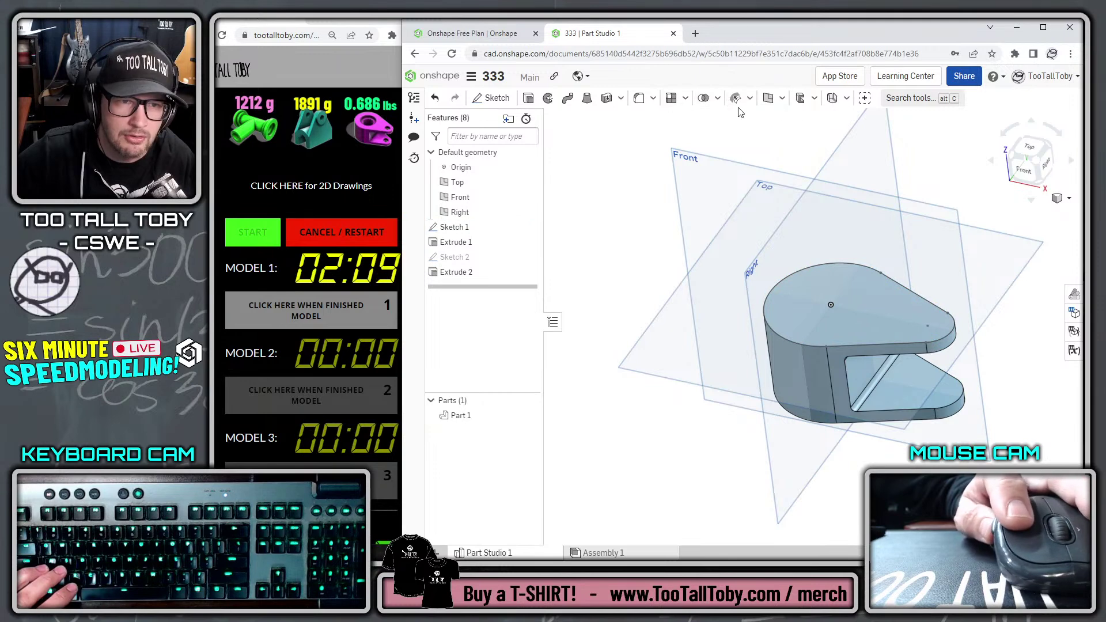
pyautogui.click(654, 99)
pyautogui.click(655, 232)
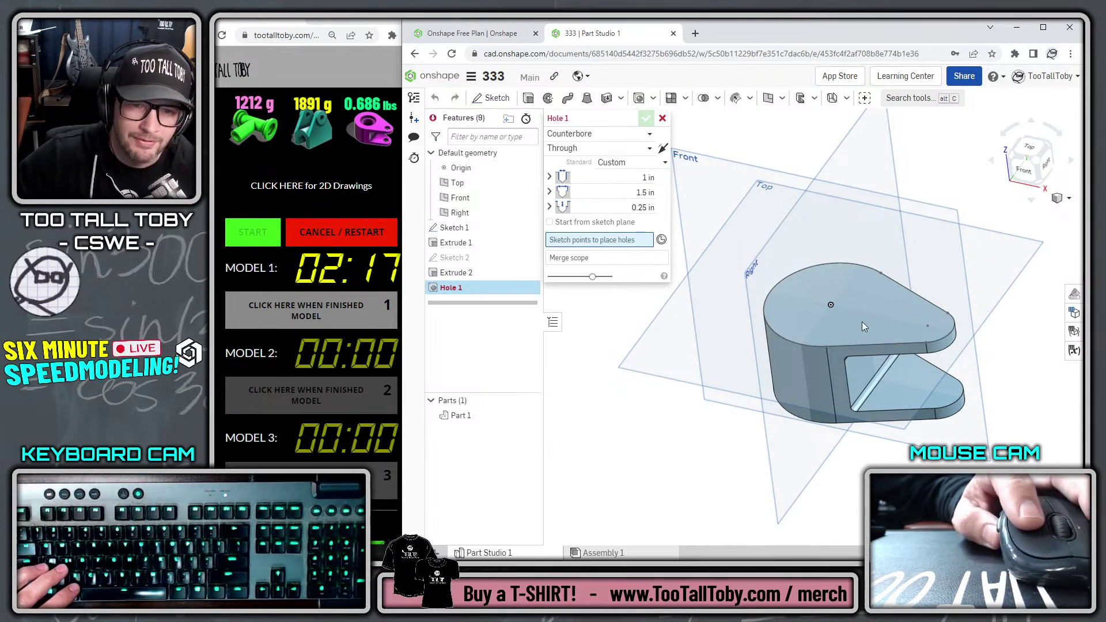
pyautogui.click(830, 304)
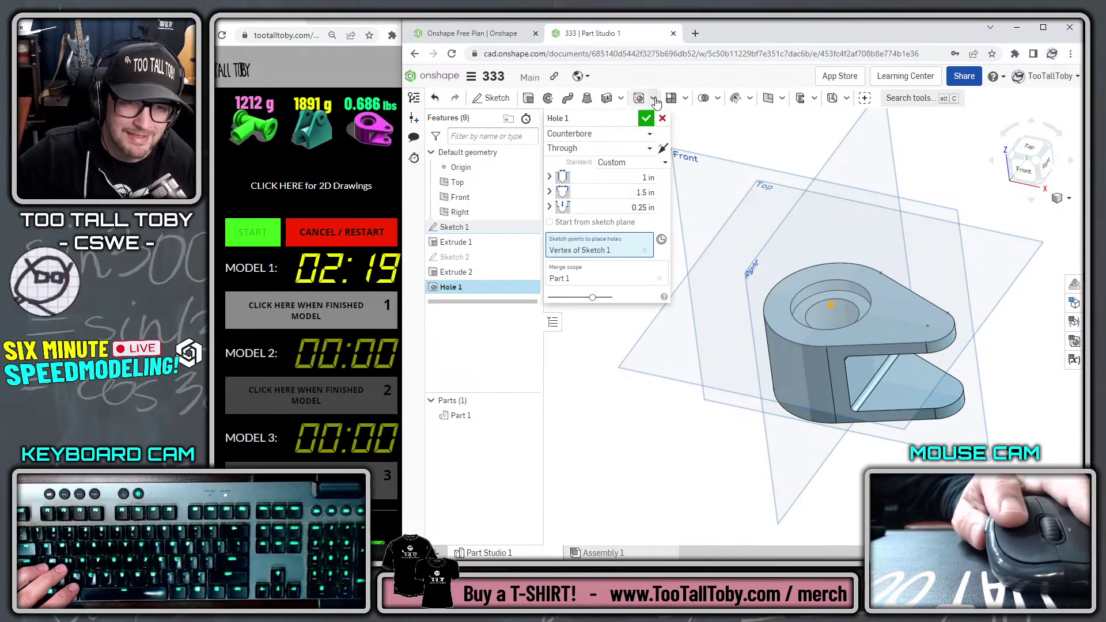
pyautogui.click(647, 119)
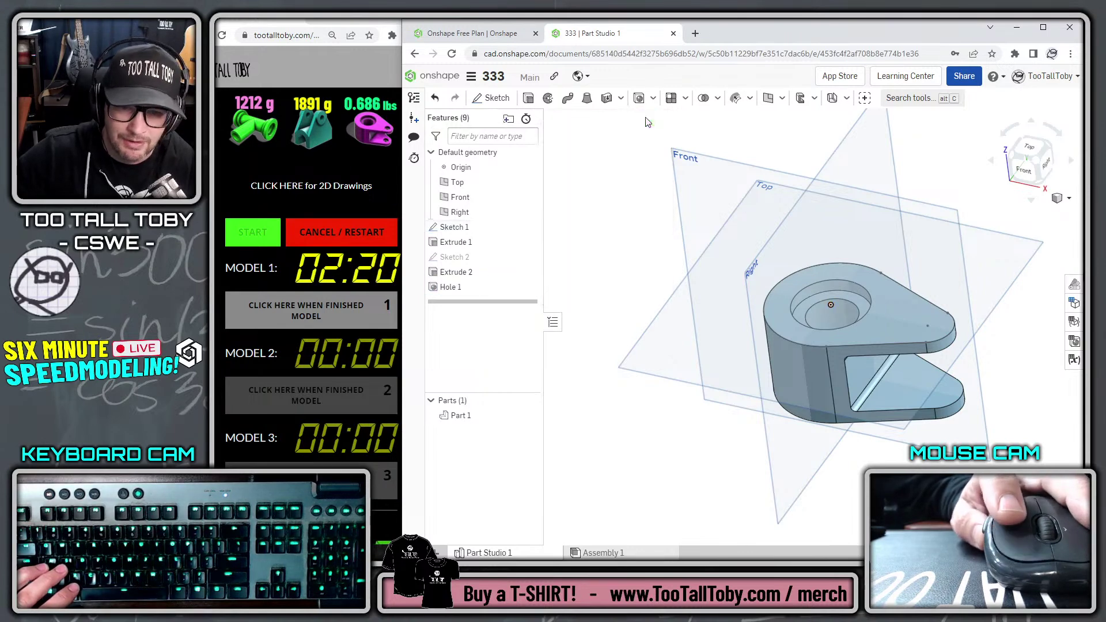
# Assign TTT-Aluminum - 1060 from the TTT-CUSTOM MATERIALS library to the part
pyautogui.rightClick(467, 416)
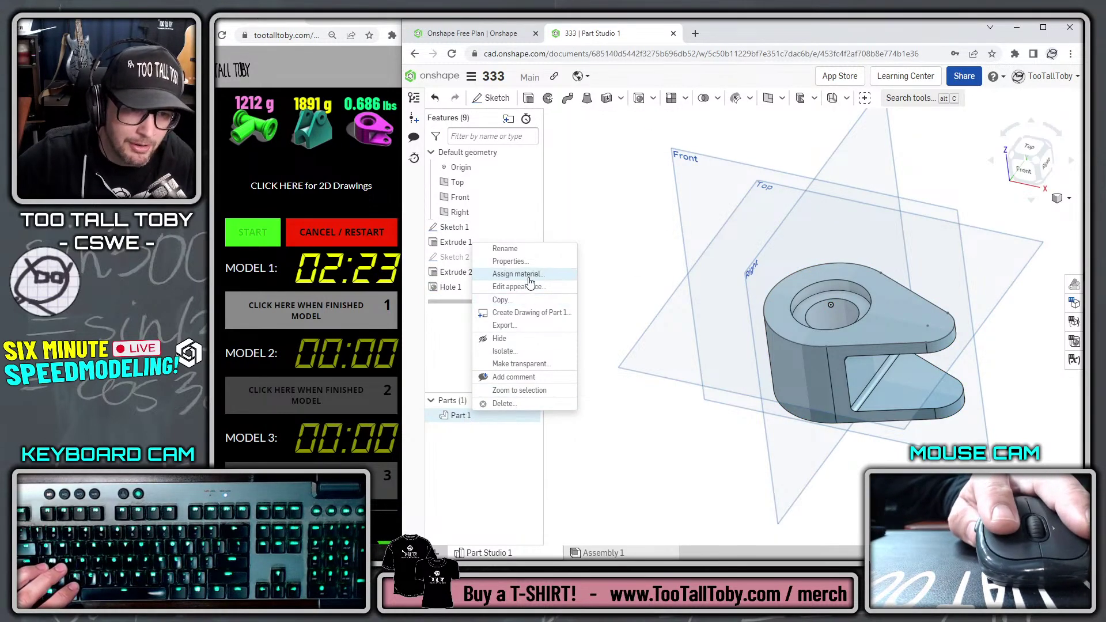
pyautogui.press('Escape')
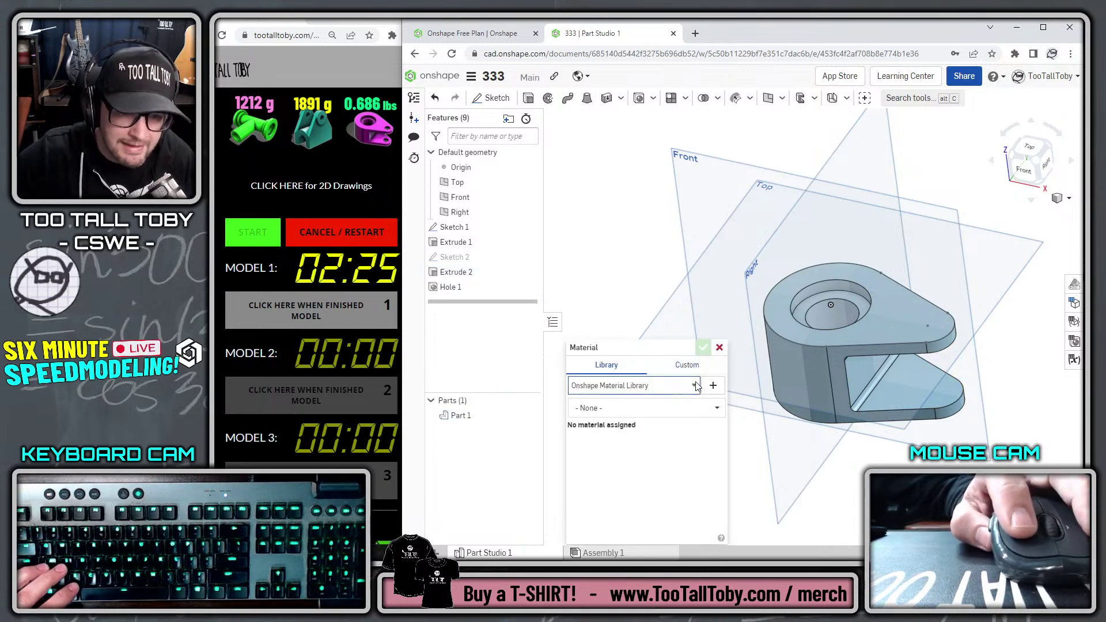
pyautogui.click(695, 387)
pyautogui.click(645, 409)
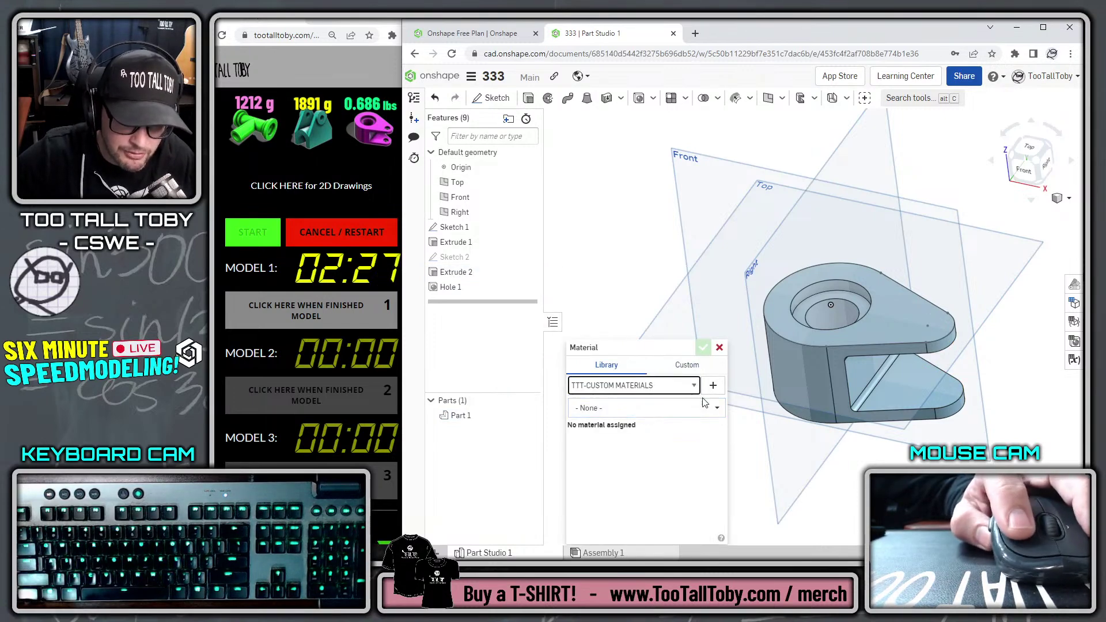
pyautogui.click(713, 408)
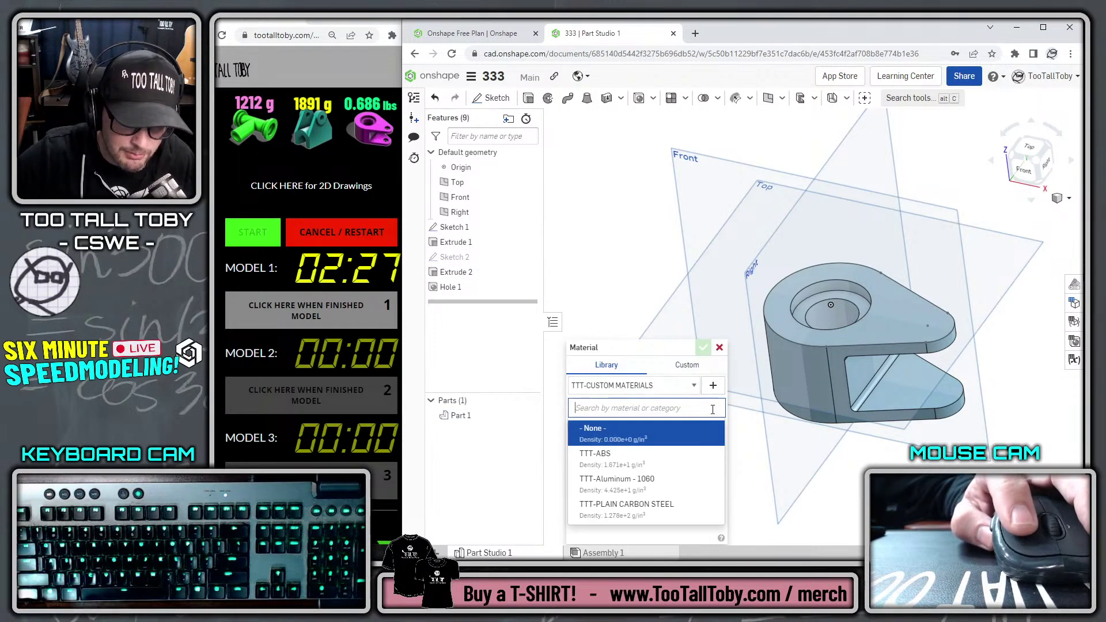
pyautogui.click(652, 486)
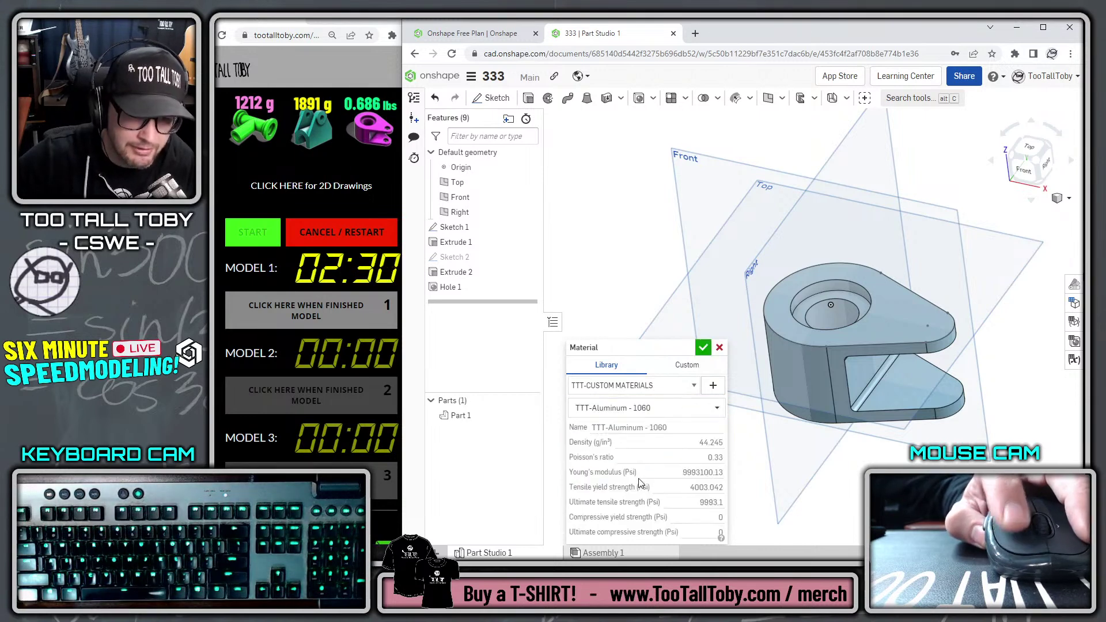
pyautogui.click(704, 348)
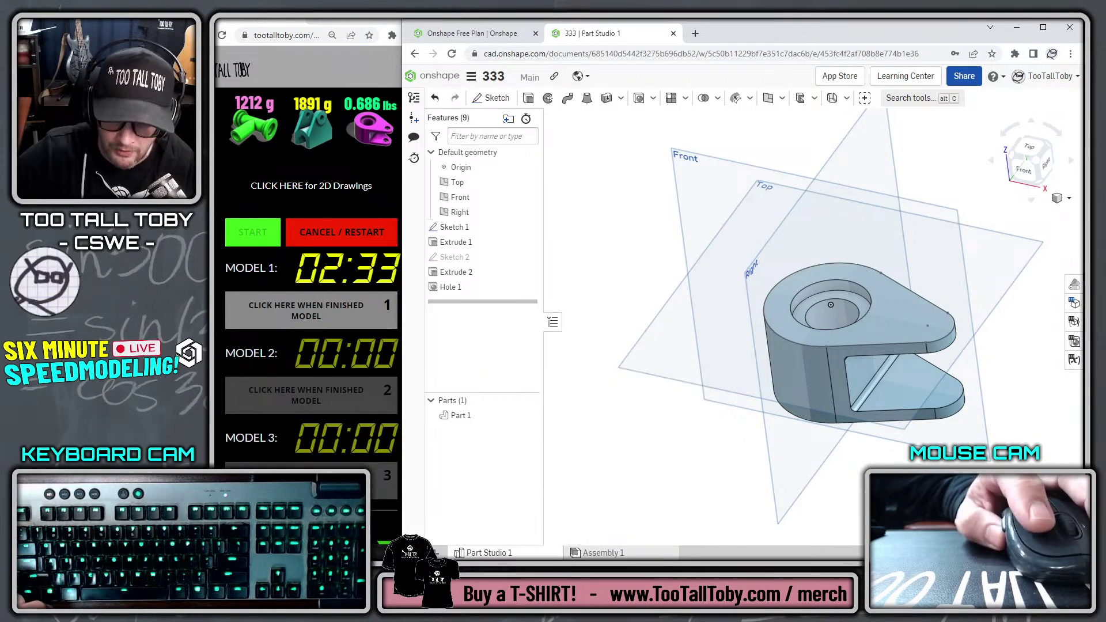
# Check the mass properties of the part
pyautogui.click(1071, 535)
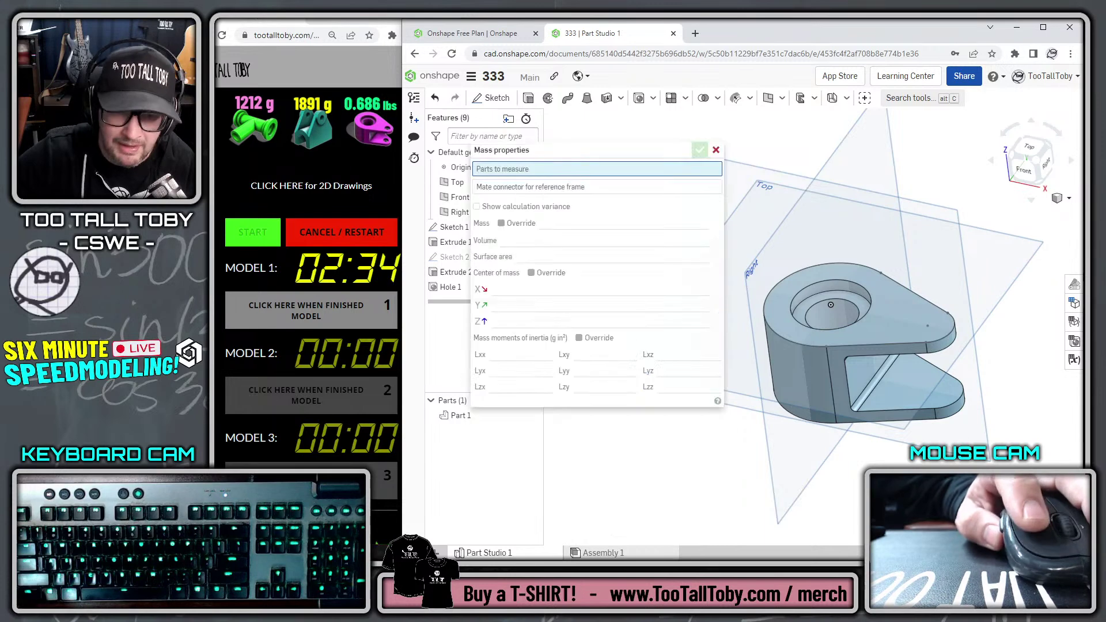
pyautogui.click(908, 307)
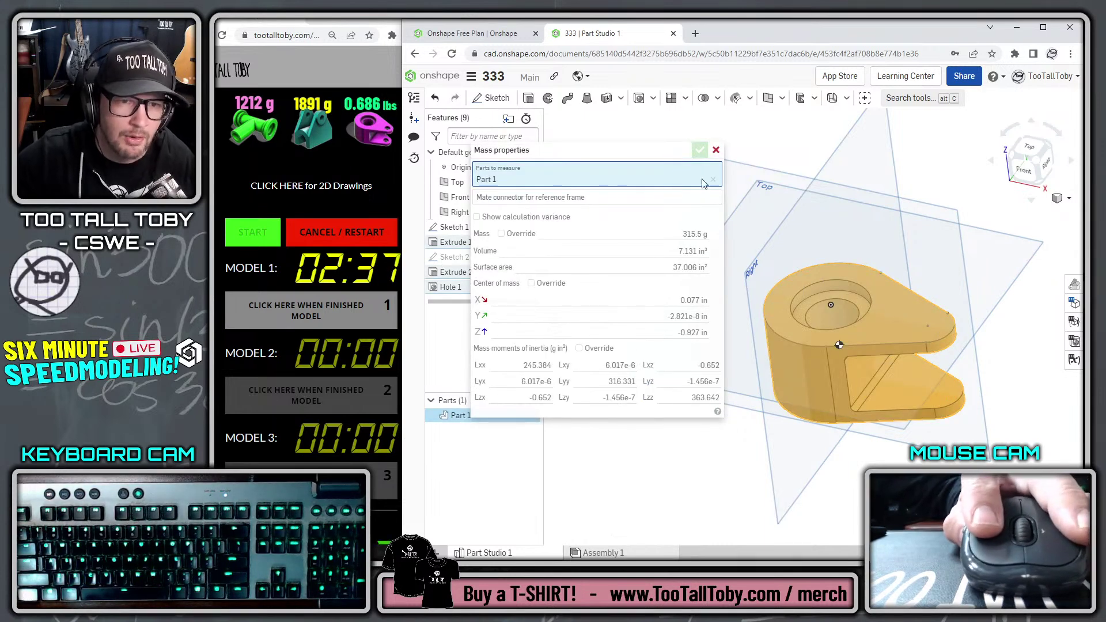
pyautogui.click(716, 151)
# Set the workspace's default mass unit to Pound and recheck the part's mass
pyautogui.click(472, 79)
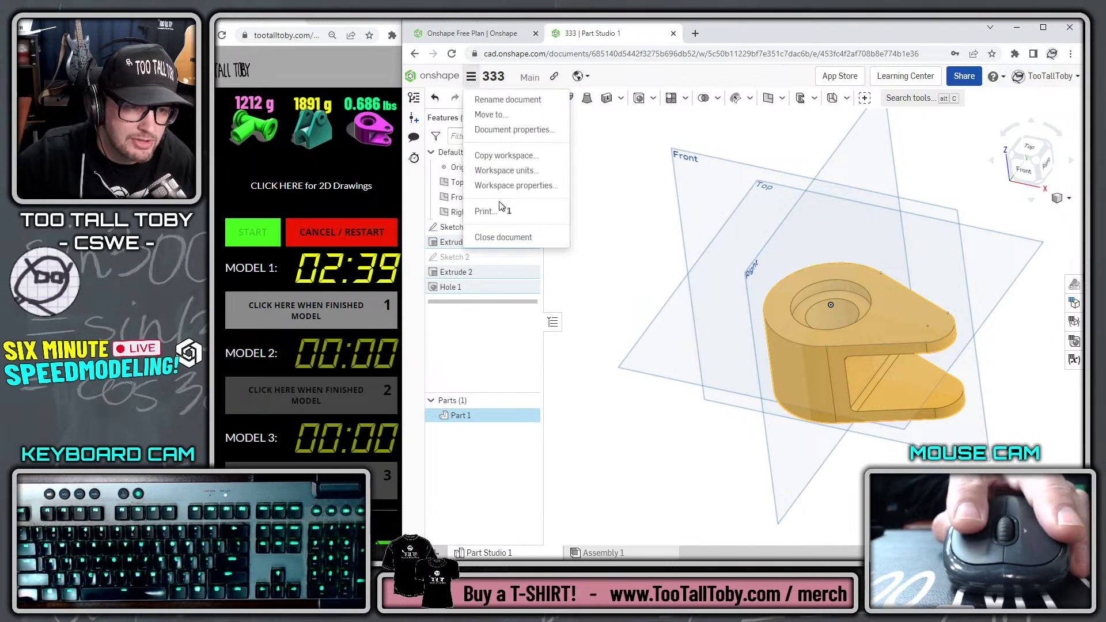
pyautogui.click(502, 171)
pyautogui.click(659, 347)
pyautogui.click(634, 391)
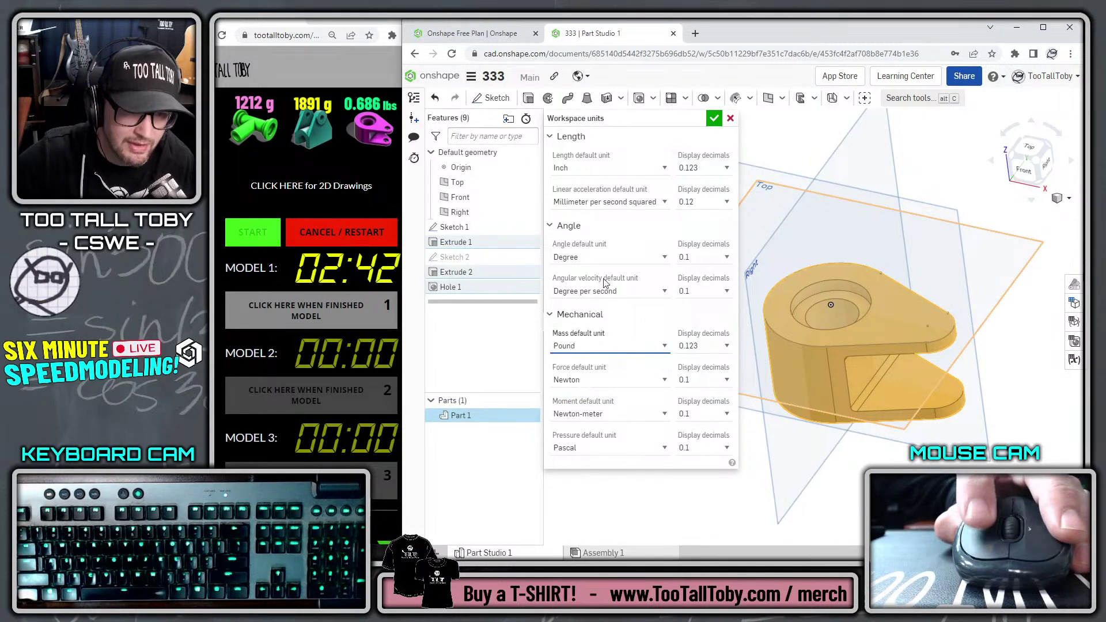
pyautogui.click(714, 118)
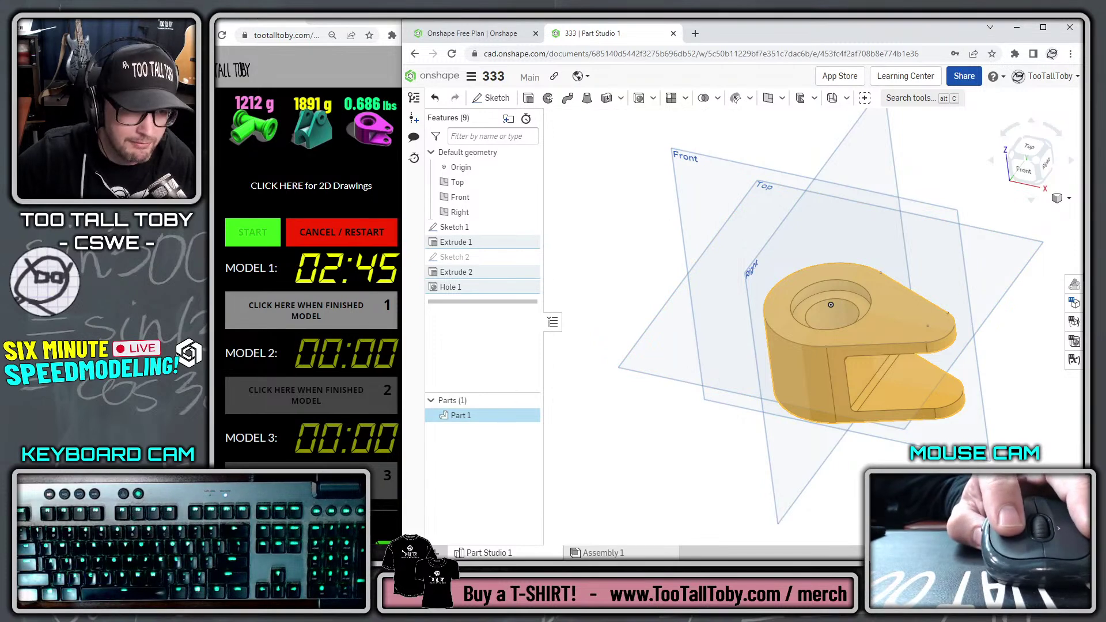
pyautogui.click(1072, 534)
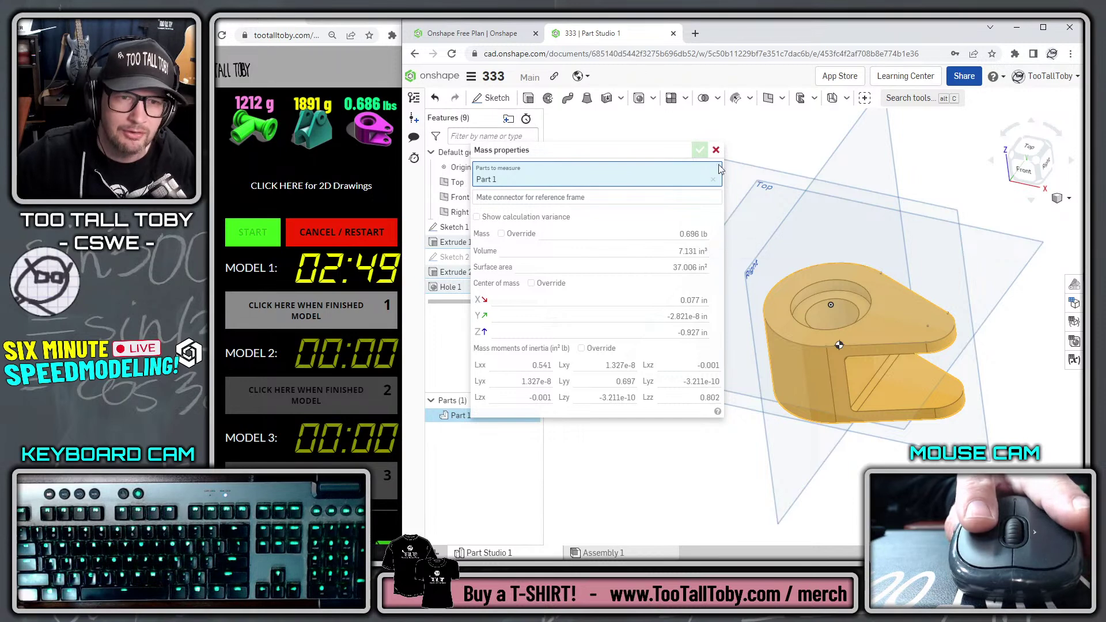
pyautogui.click(716, 150)
# Sketch a 0.5 in diameter circle on the top face, centred on the narrow end's rounding
pyautogui.press('s')
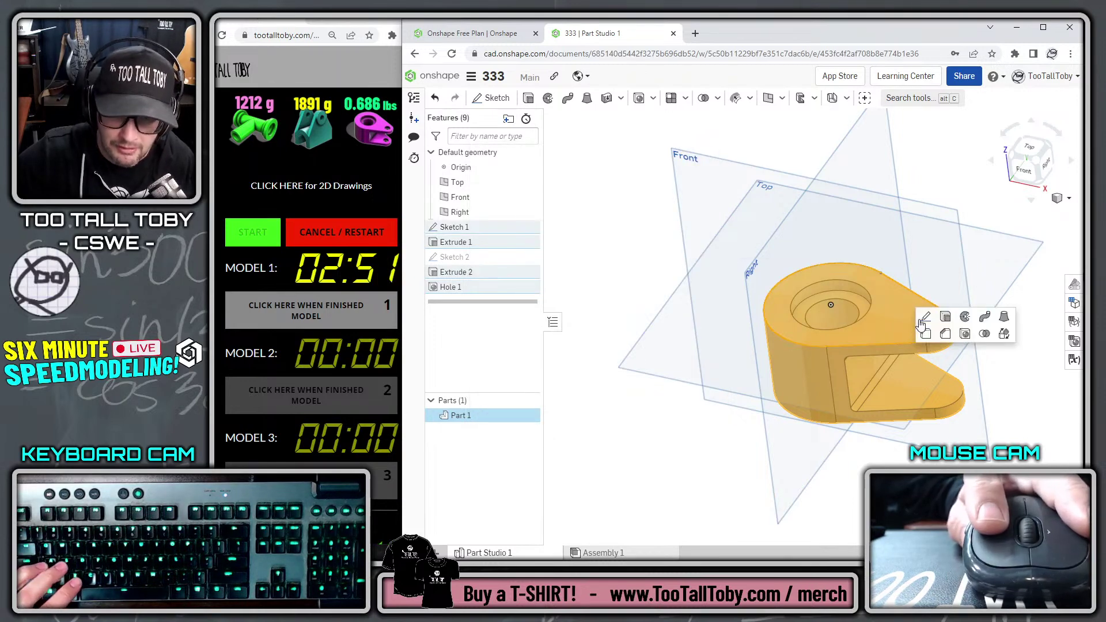
pyautogui.click(925, 317)
pyautogui.press('s')
pyautogui.click(1018, 309)
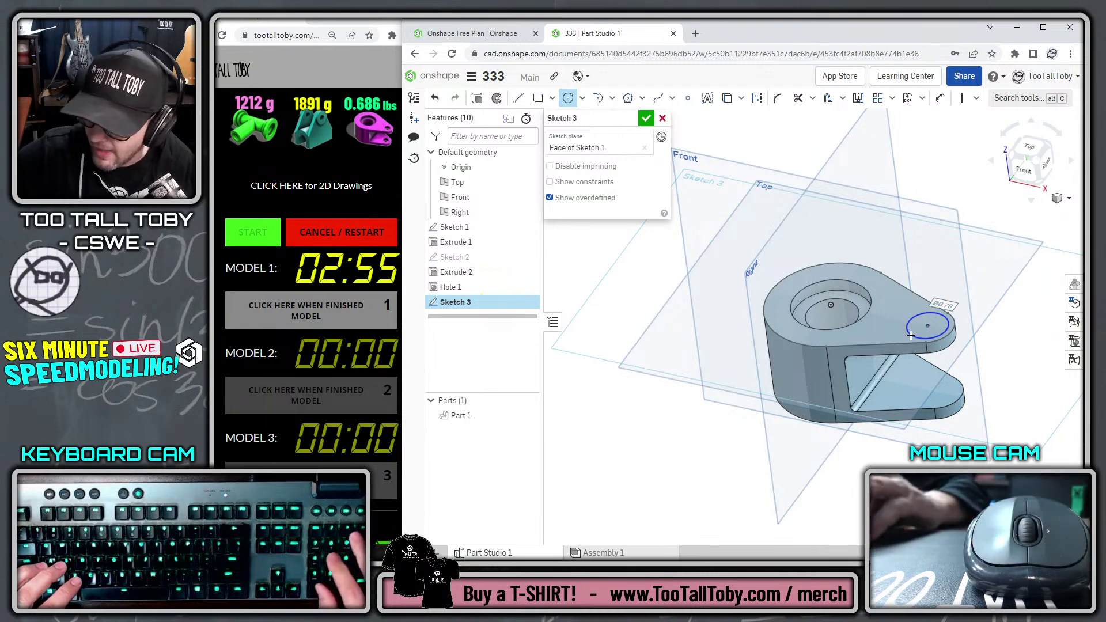
pyautogui.write('0.5')
pyautogui.press('Return')
# Extrude the 0.5 in circle as a through-all removal to cut holes in both arms of the narrow end
pyautogui.press('s')
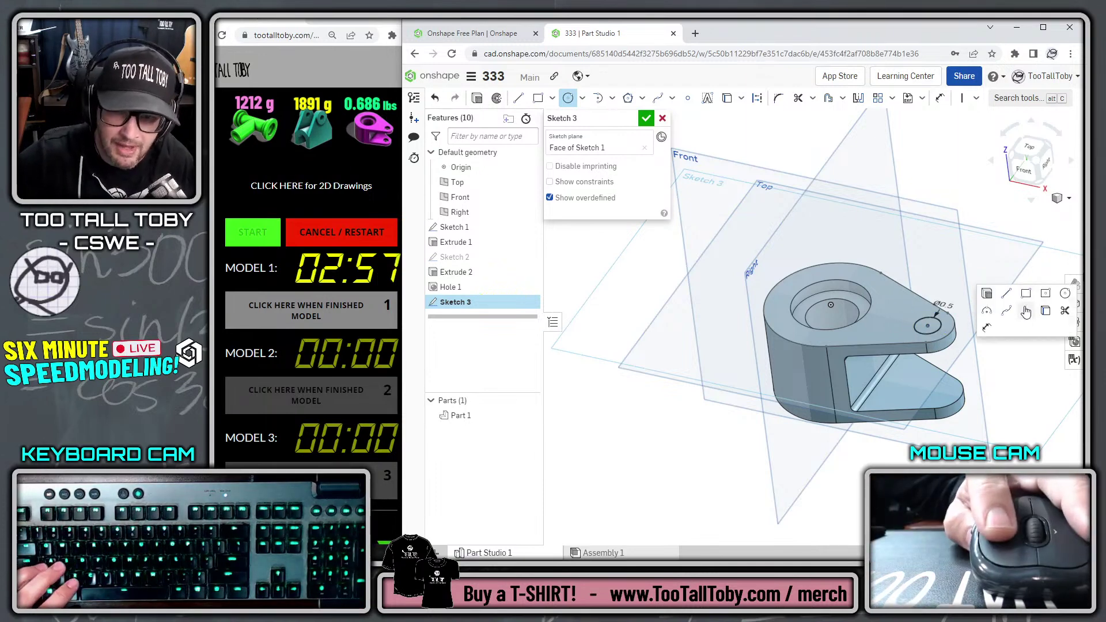
pyautogui.click(987, 294)
pyautogui.click(613, 148)
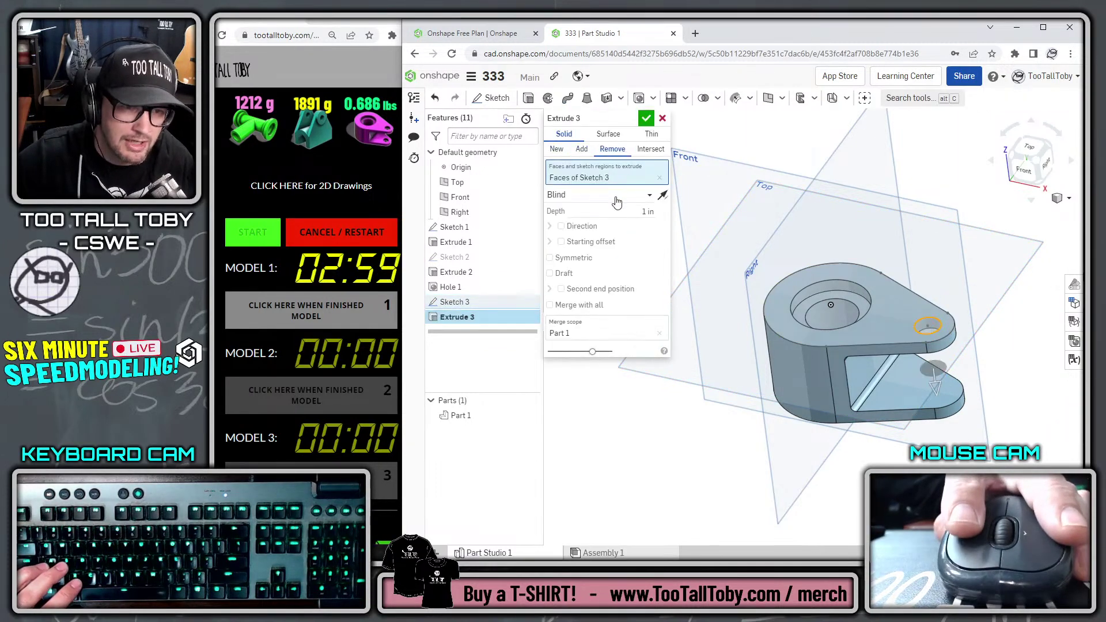
pyautogui.click(649, 196)
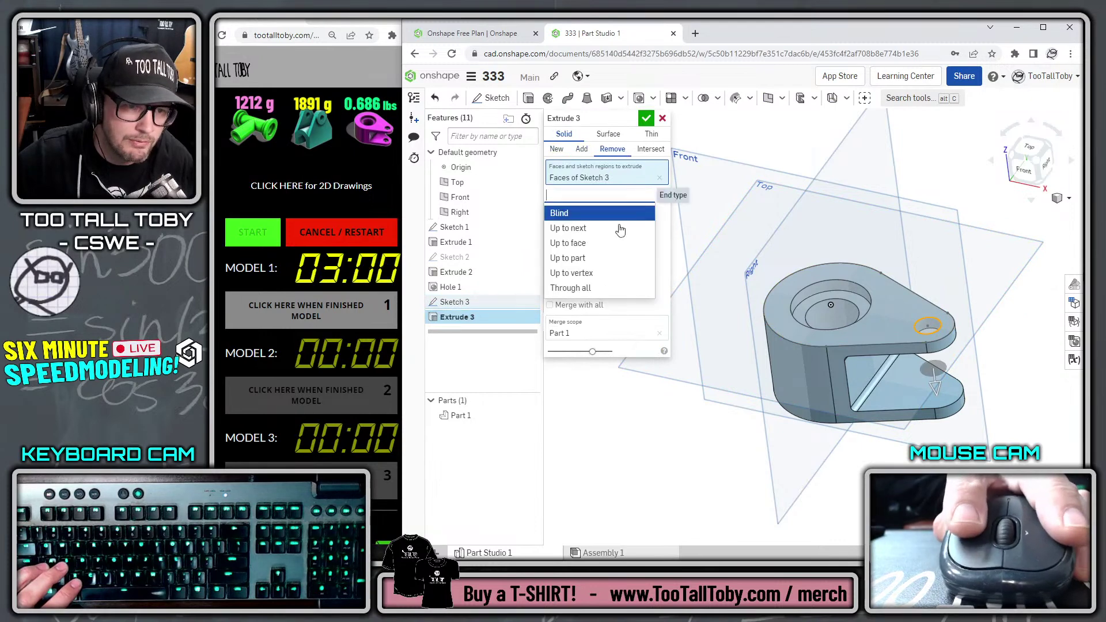
pyautogui.click(587, 288)
pyautogui.click(647, 118)
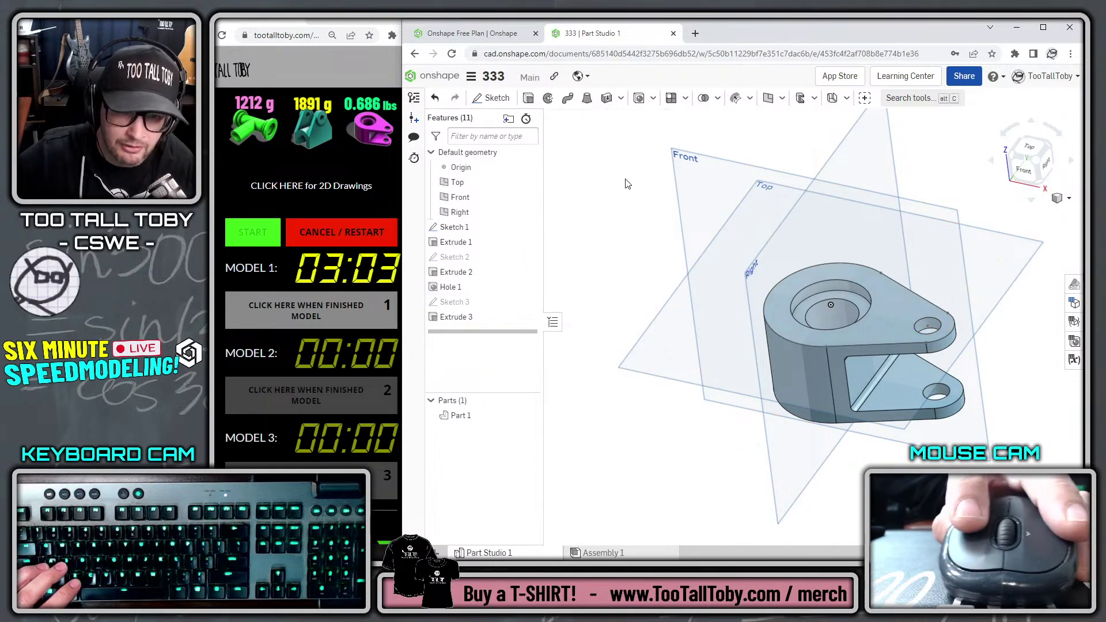
# Check the finished part's mass and mark Model 1 as finished on the challenge timer
pyautogui.hotkey('shift', 'm')
pyautogui.click(865, 323)
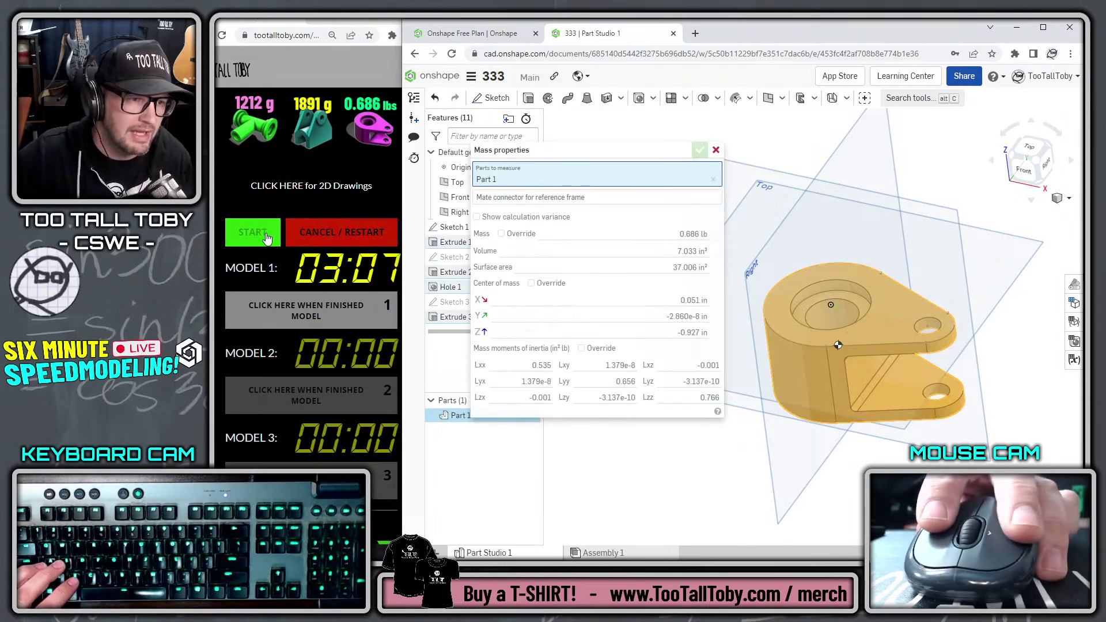
pyautogui.click(306, 310)
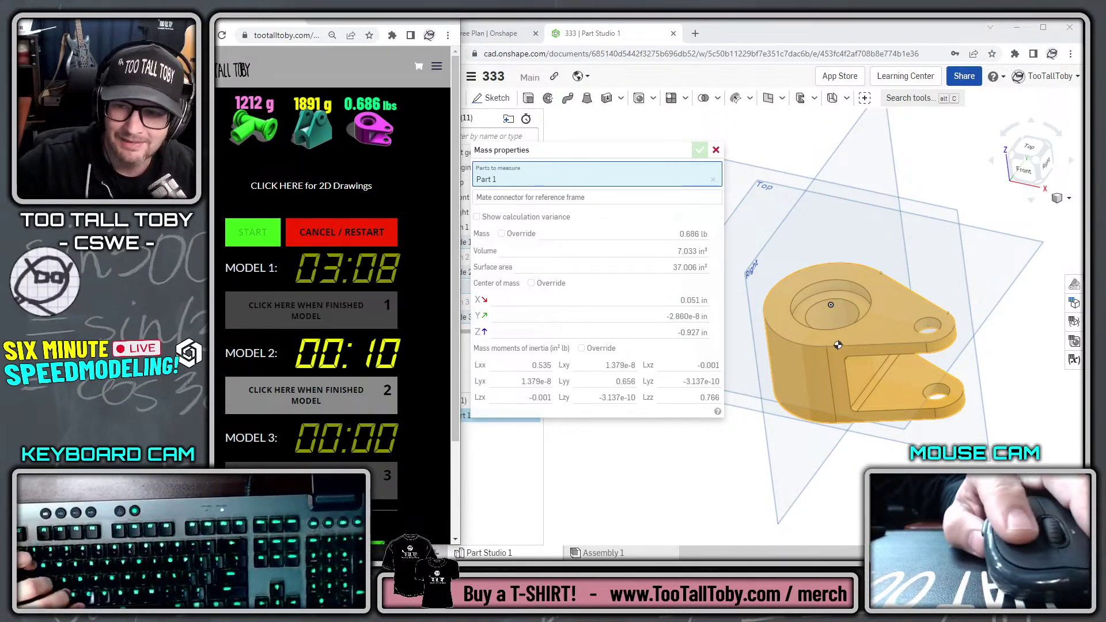
# Reset the challenge timer, close the mass properties and close document 333
pyautogui.click(345, 224)
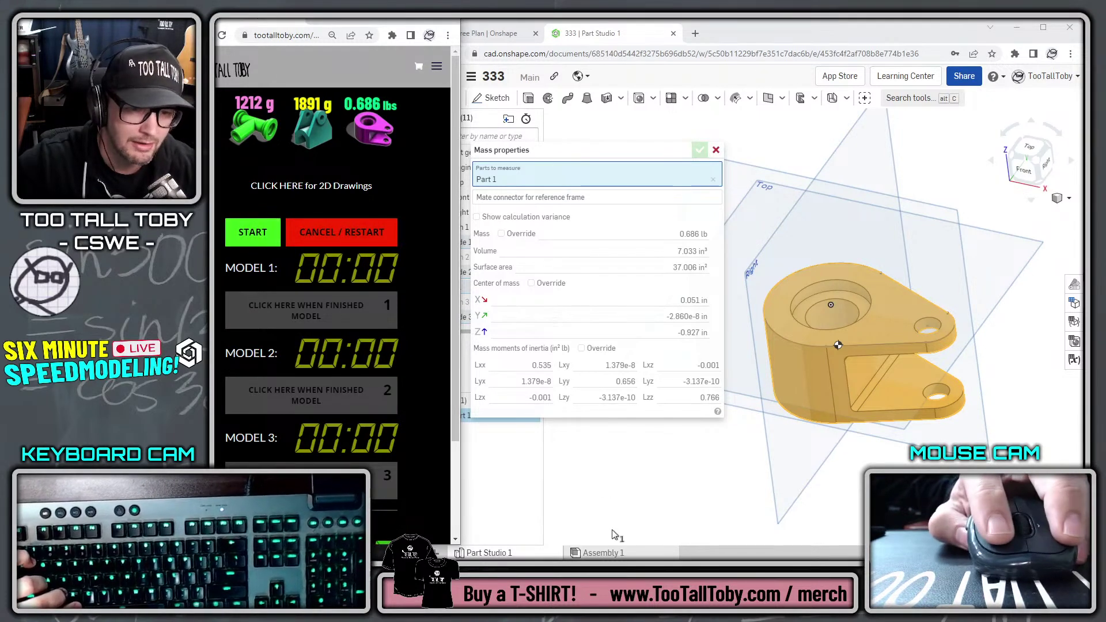
pyautogui.click(663, 369)
pyautogui.click(716, 150)
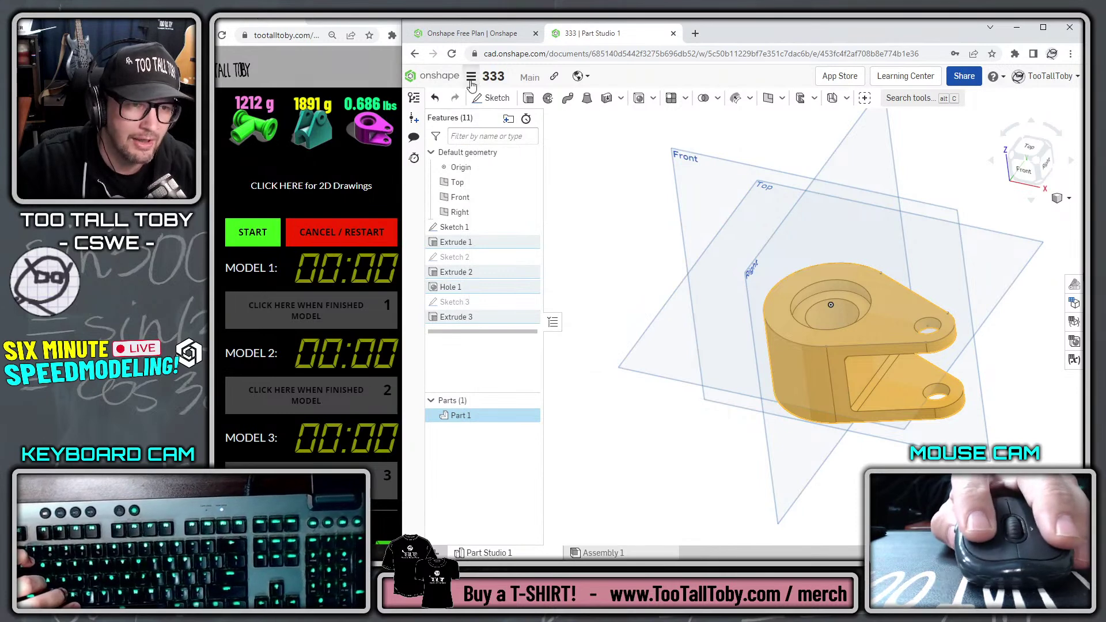
pyautogui.click(470, 82)
pyautogui.click(502, 240)
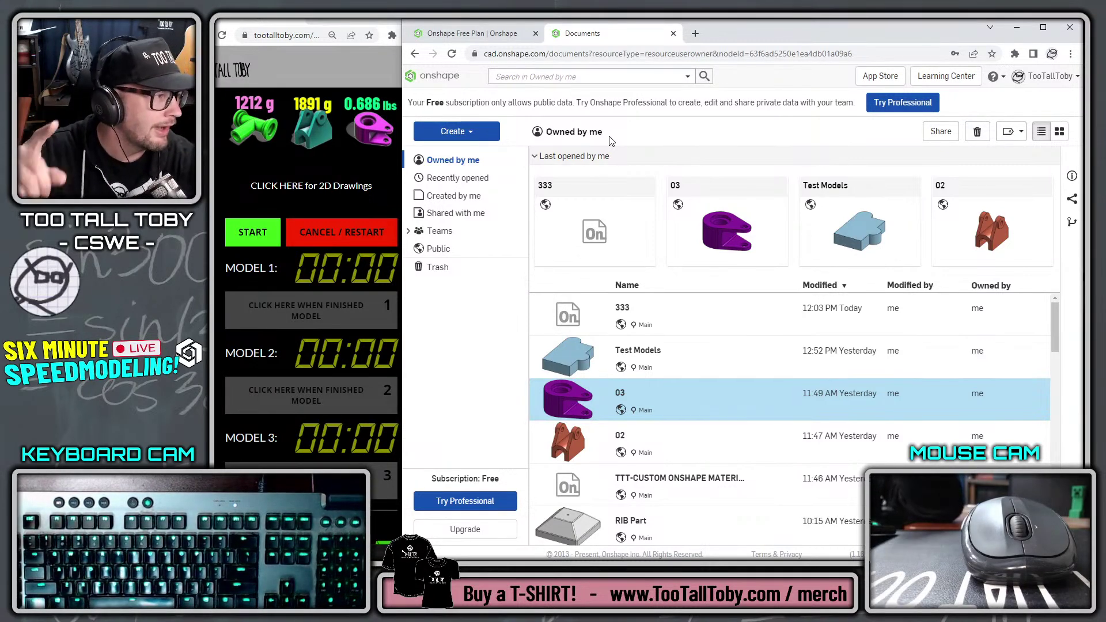
# Delete document 333 from the list of owned documents
pyautogui.click(573, 320)
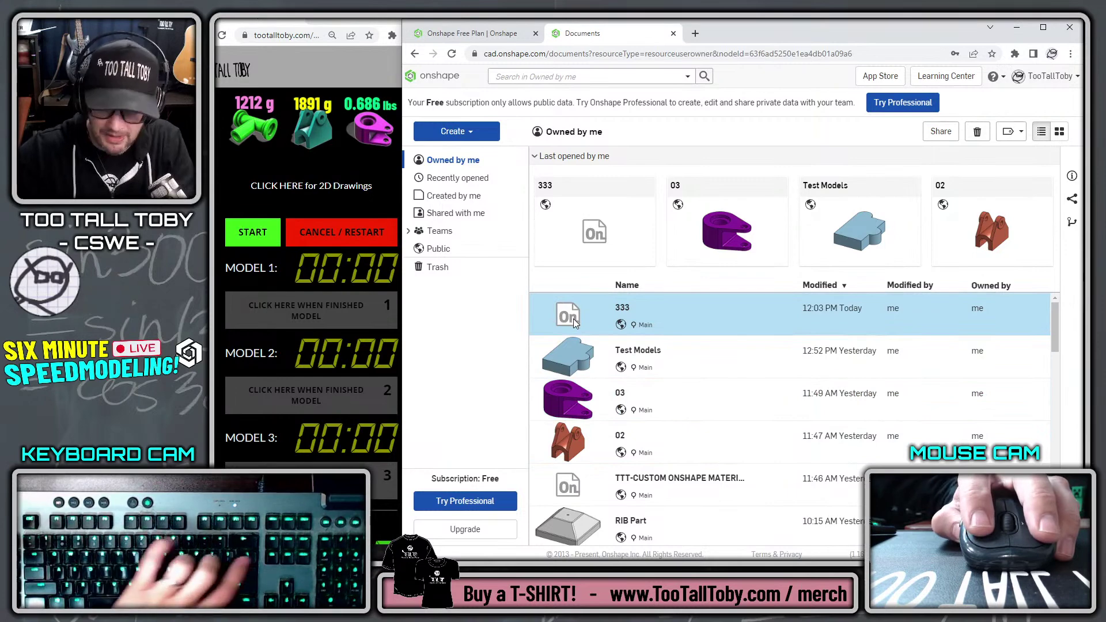
pyautogui.press('Delete')
pyautogui.click(846, 146)
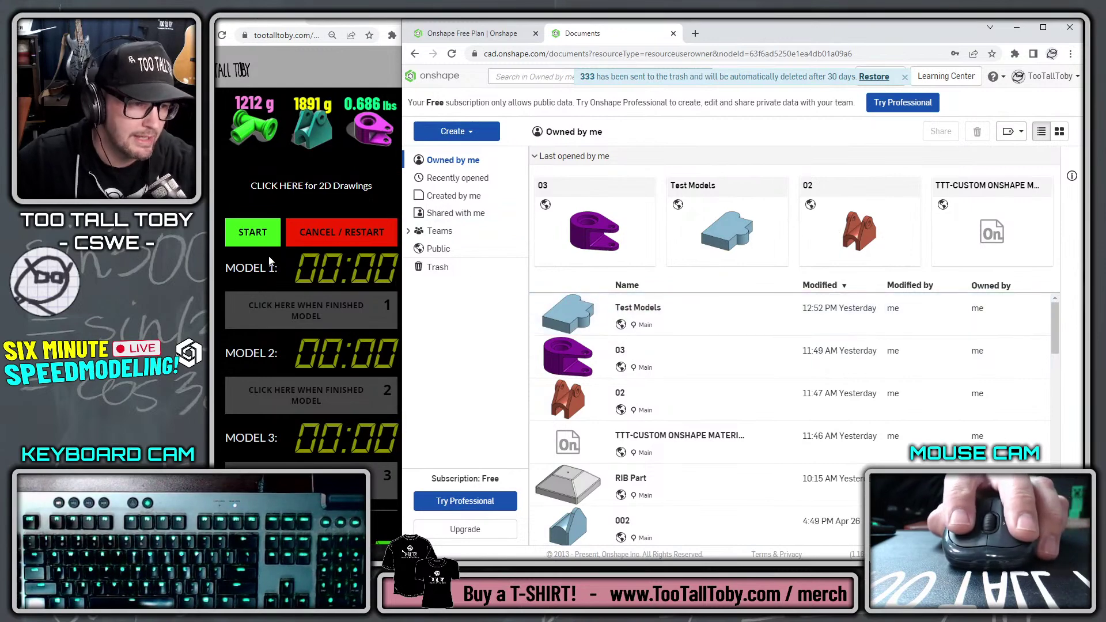
# Start the challenge timer for Model 1 and create a new public document named 333
pyautogui.click(259, 237)
pyautogui.click(483, 135)
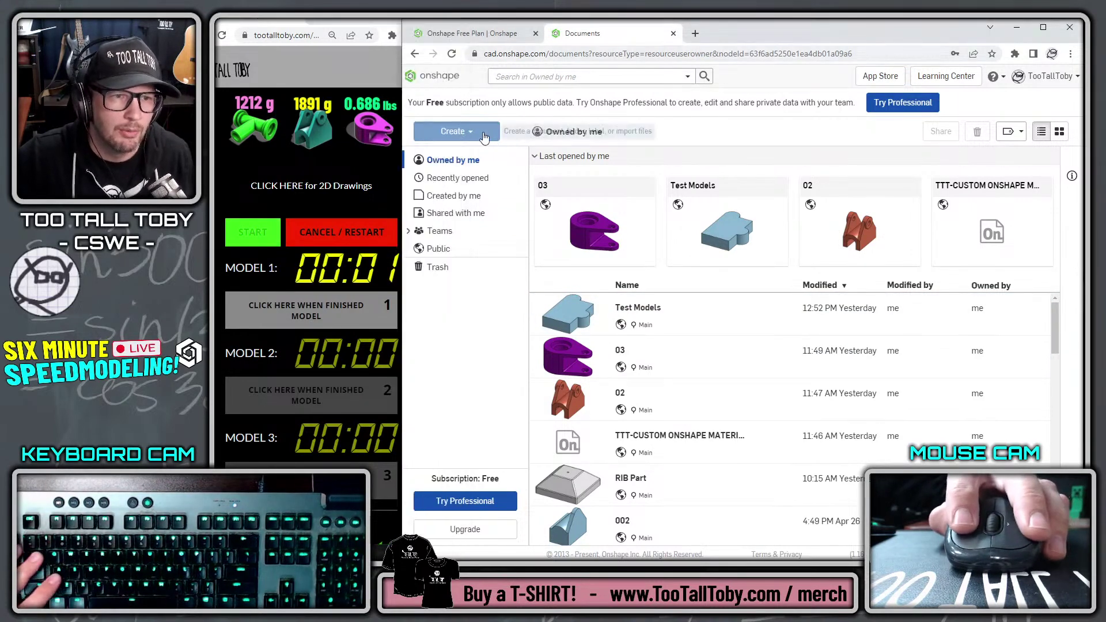
pyautogui.click(472, 153)
pyautogui.write('33')
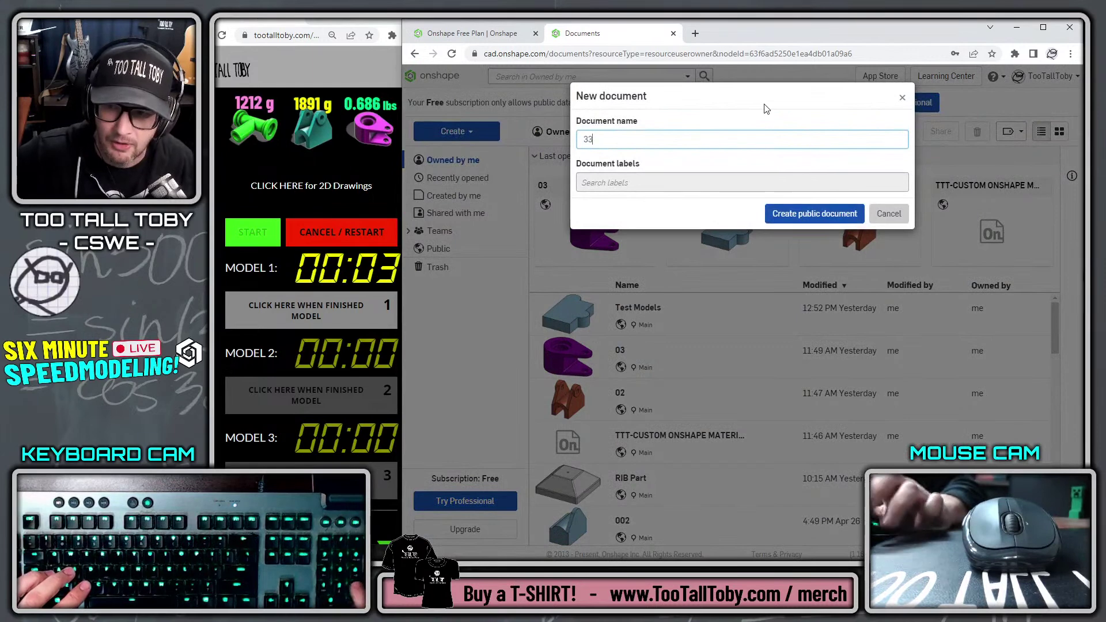
pyautogui.write('3')
pyautogui.press('Return')
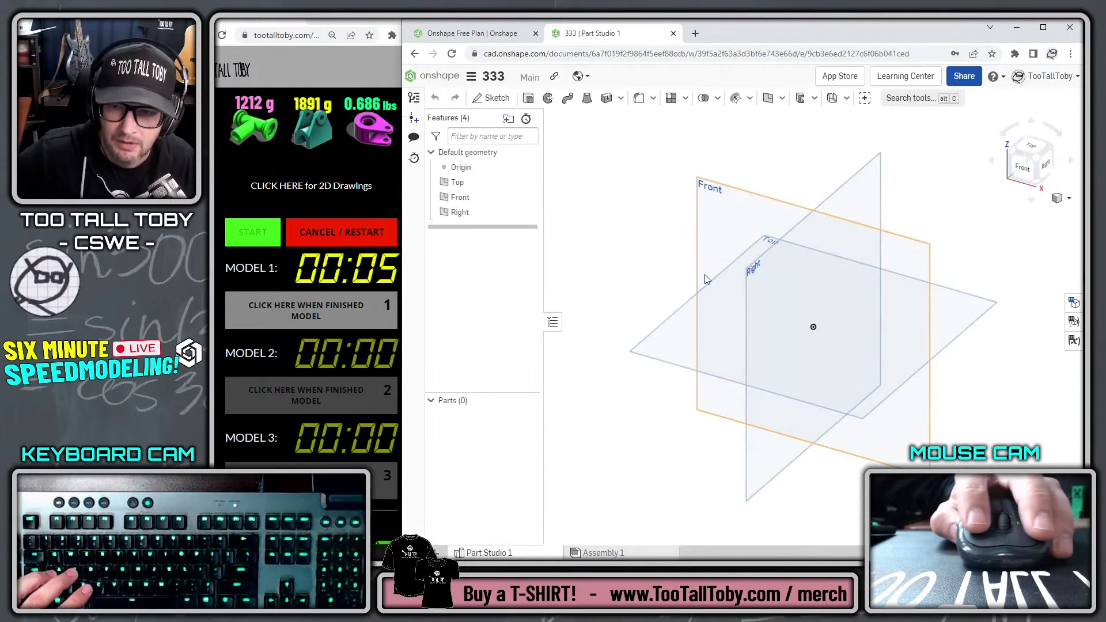
# Set the workspace's default length unit to Inch and its default mass unit to Pound
pyautogui.click(658, 326)
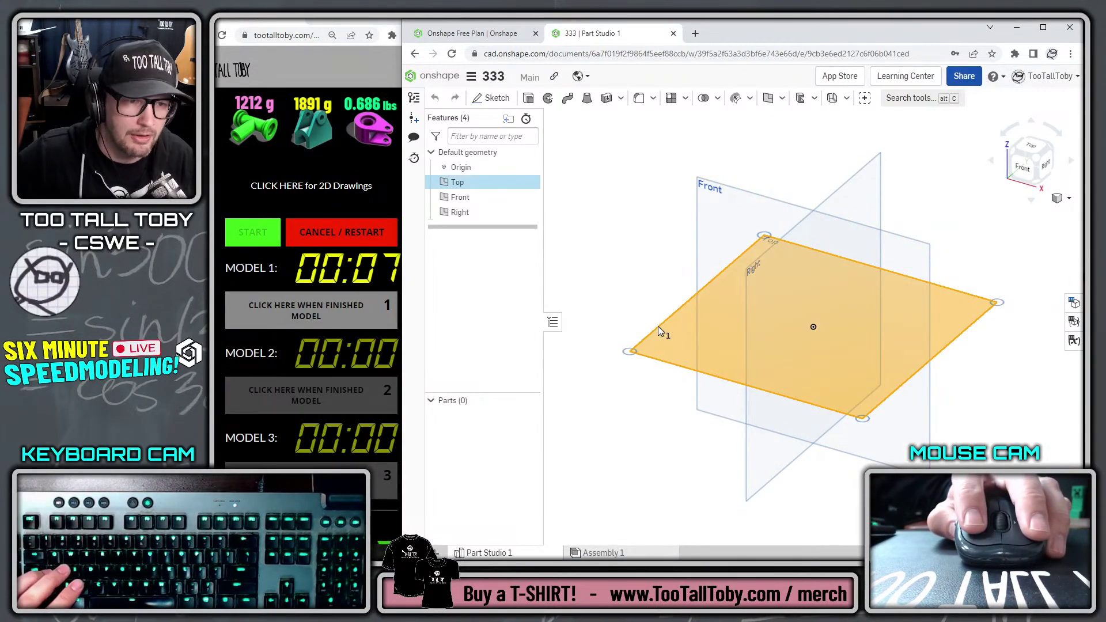
pyautogui.click(471, 77)
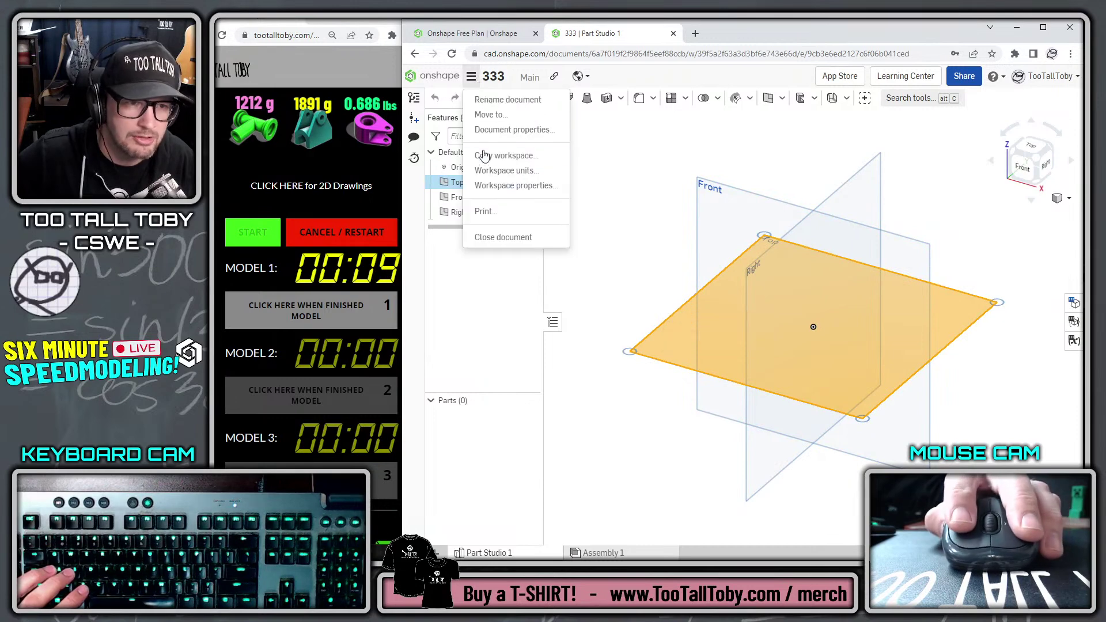
pyautogui.click(507, 170)
pyautogui.click(621, 169)
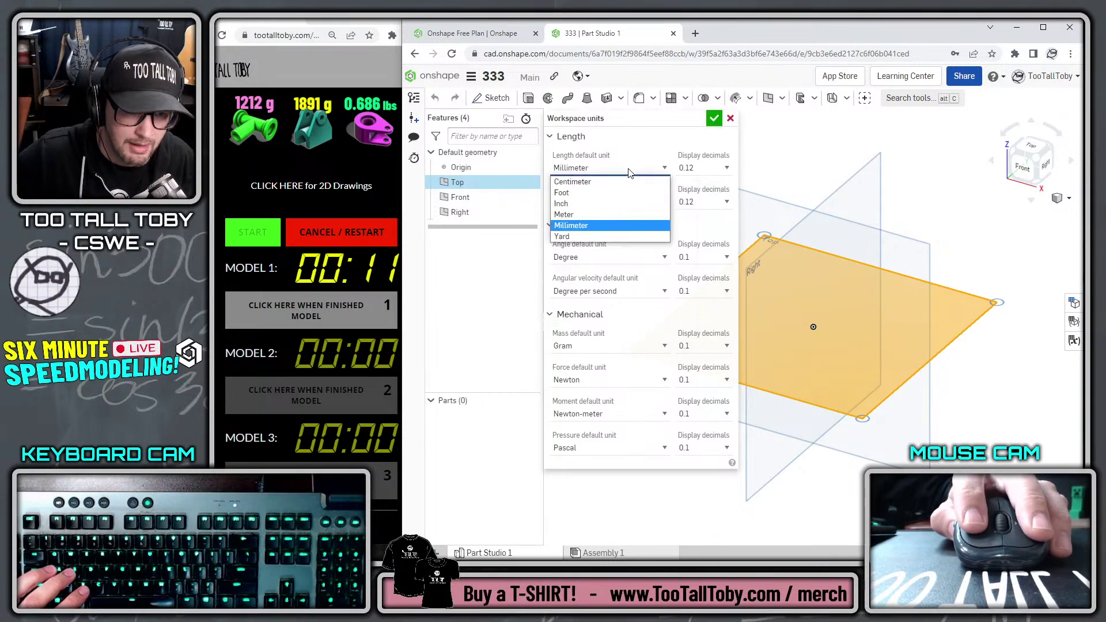
pyautogui.click(576, 208)
pyautogui.click(633, 347)
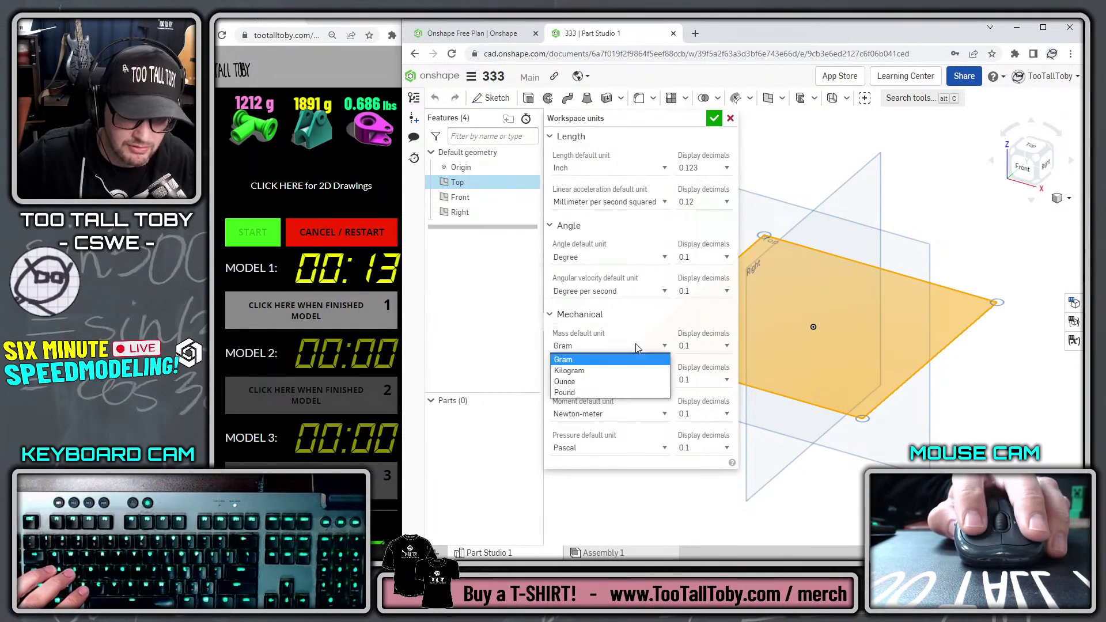
pyautogui.click(599, 395)
pyautogui.click(714, 118)
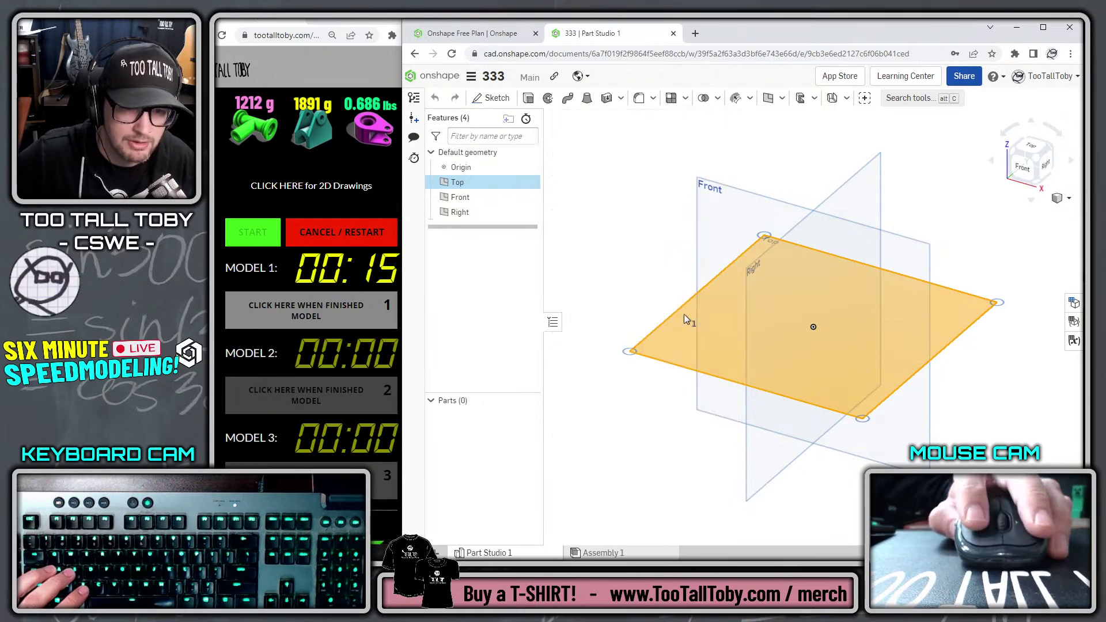
# Sketch a closed teardrop outline on the Top plane: a large arc about 1.4 in in radius, two tapering lines and a smaller end arc
pyautogui.hotkey('shift', 's')
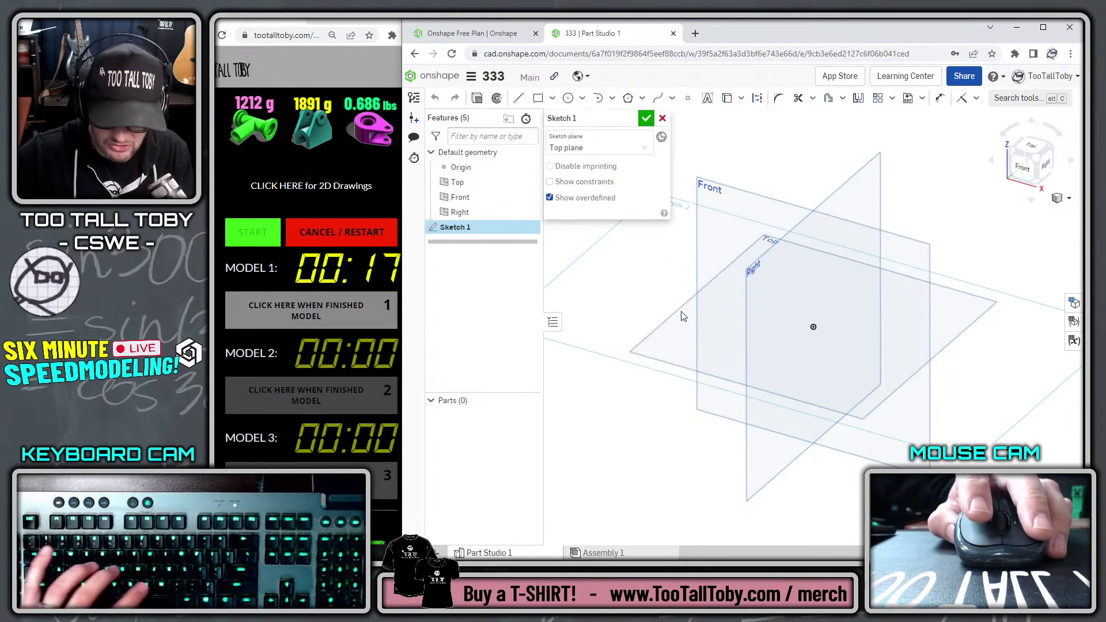
pyautogui.press('n')
pyautogui.press('s')
pyautogui.click(845, 267)
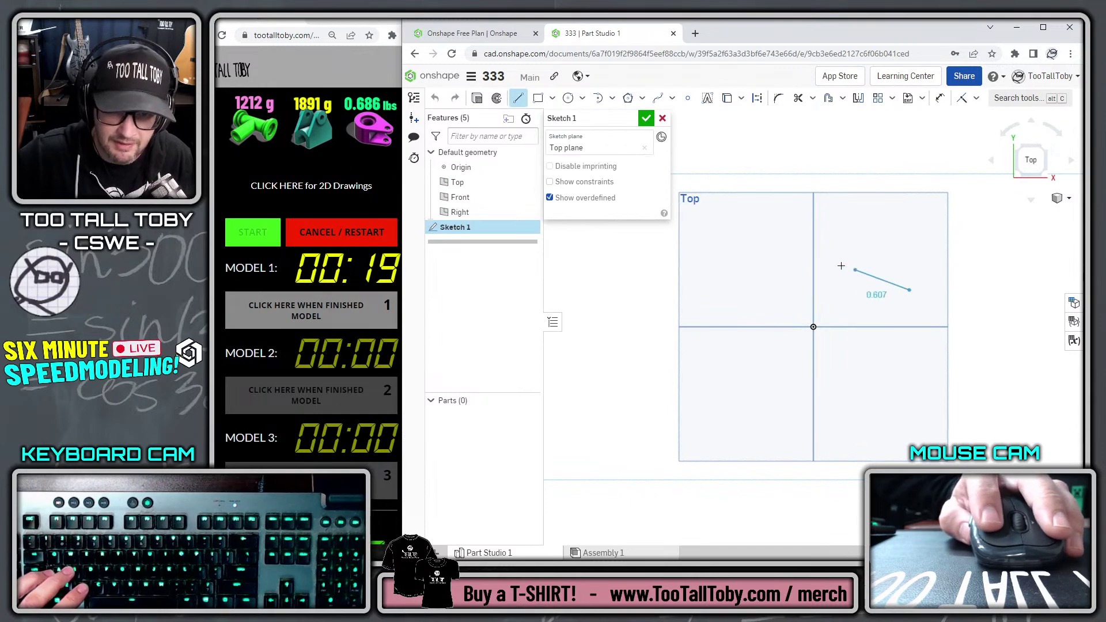
pyautogui.press('a')
pyautogui.click(833, 385)
pyautogui.press('l')
pyautogui.click(834, 386)
pyautogui.click(910, 357)
pyautogui.press('a')
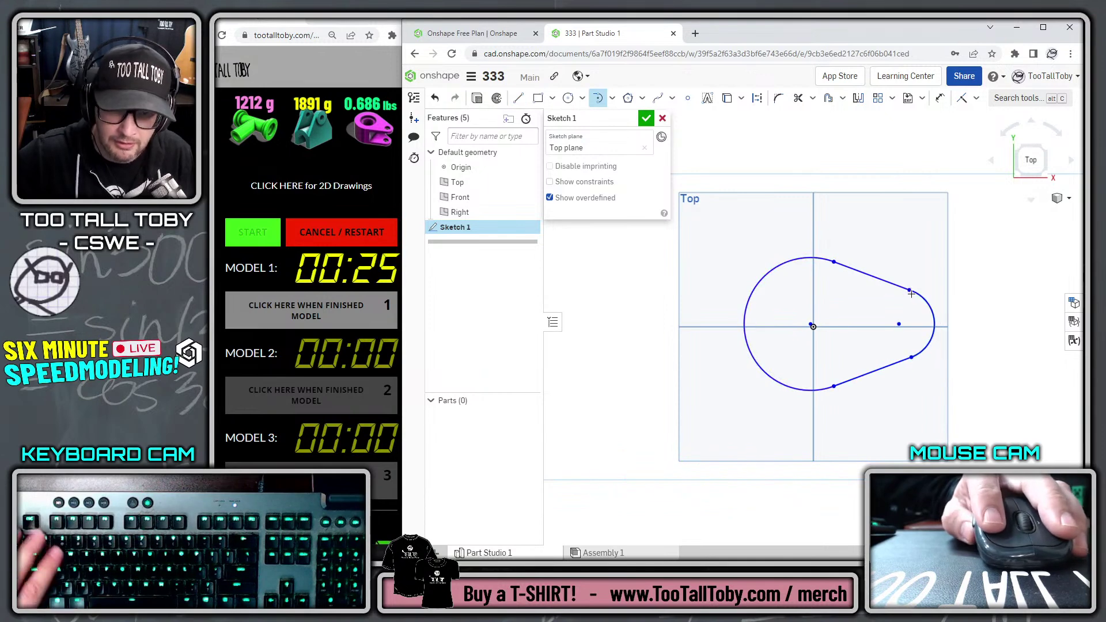
pyautogui.click(909, 291)
pyautogui.press('Escape')
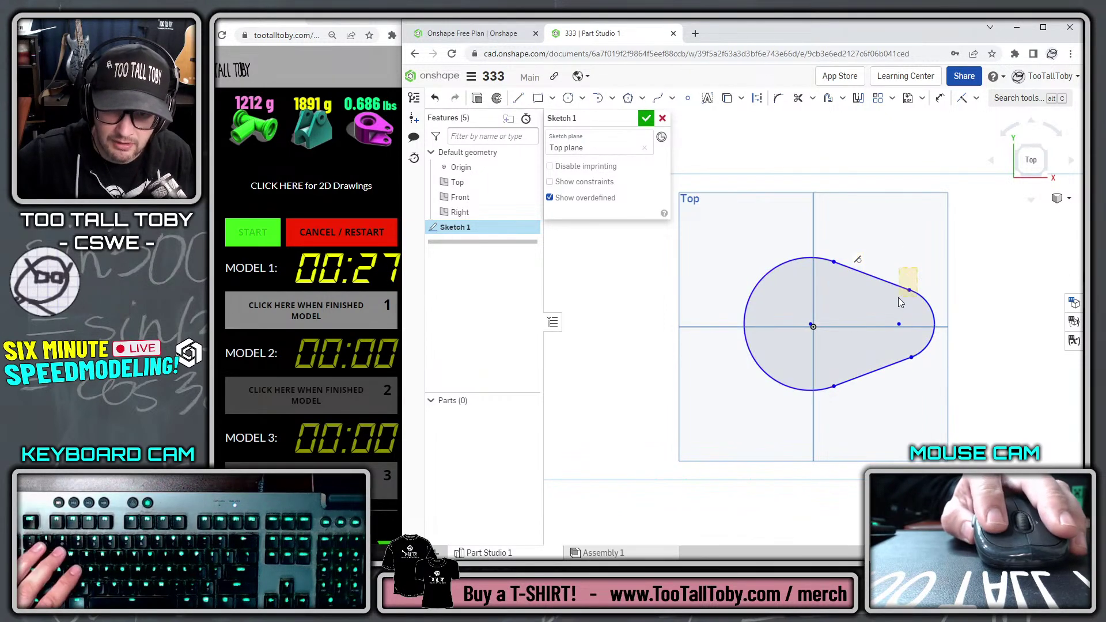
# Place the large arc's centre on the origin and align the small arc's centre horizontally with it
pyautogui.press('s')
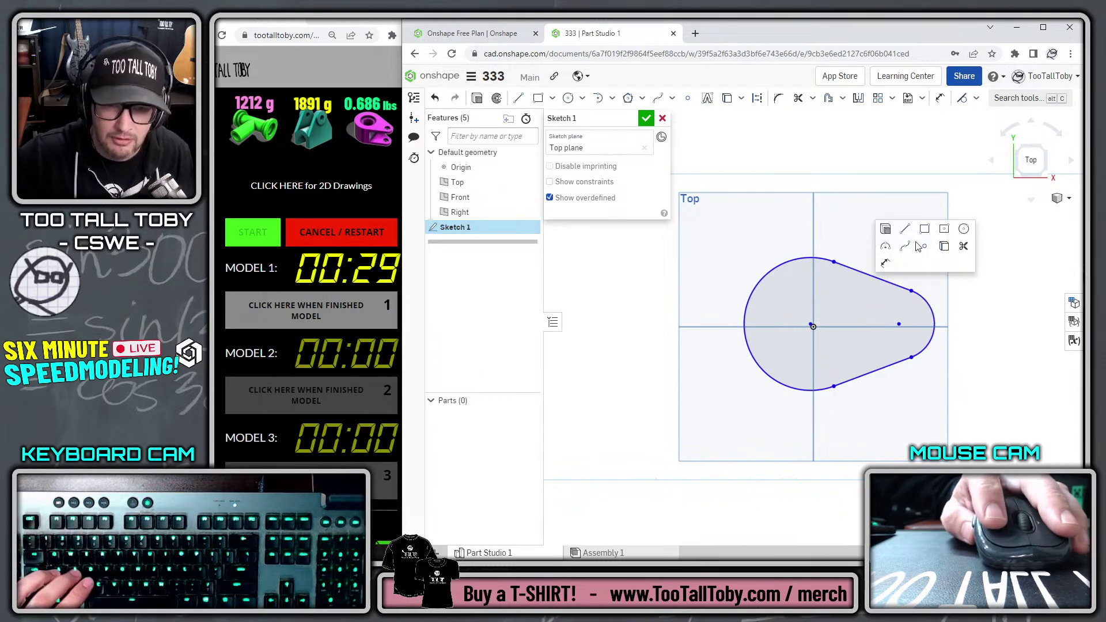
pyautogui.moveTo(810, 325); pyautogui.dragTo(815, 332)
pyautogui.click(900, 326)
pyautogui.press('Escape')
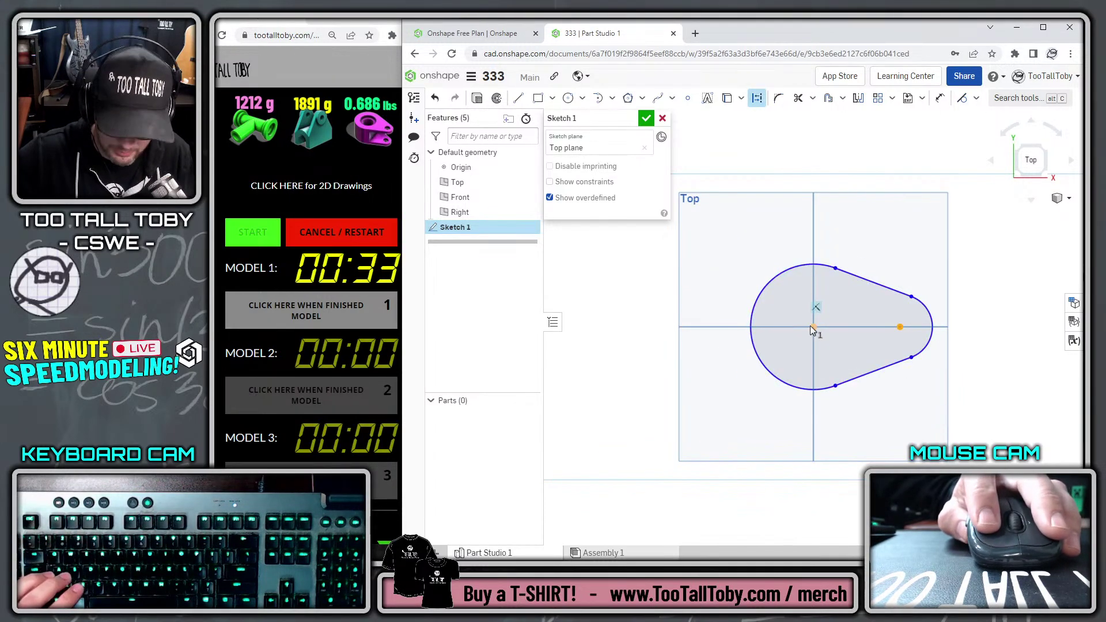
# Dimension the large arc's radius as 1.25 in and the small arc's radius as 0.5 in
pyautogui.press('s')
pyautogui.press('d')
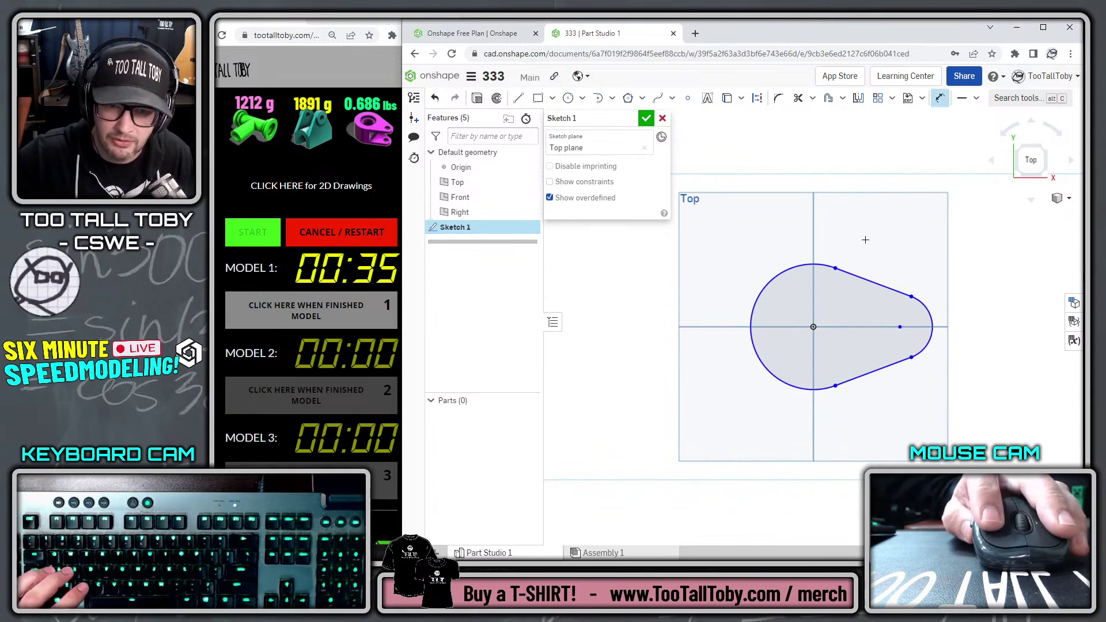
pyautogui.click(804, 270)
pyautogui.click(740, 238)
pyautogui.write('1')
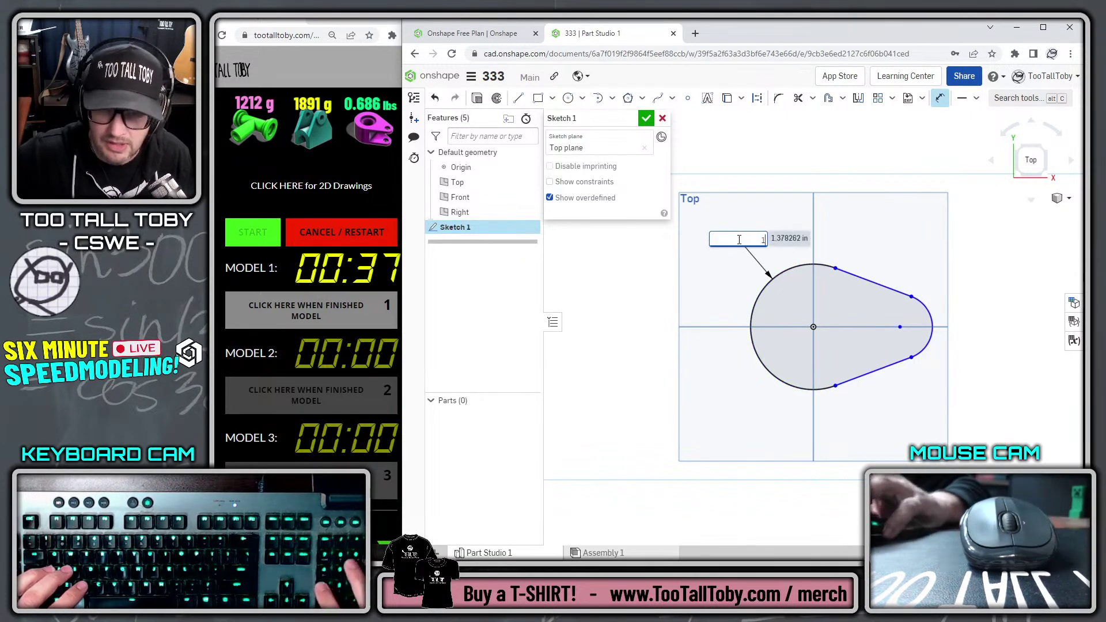
pyautogui.write('.25')
pyautogui.press('Return')
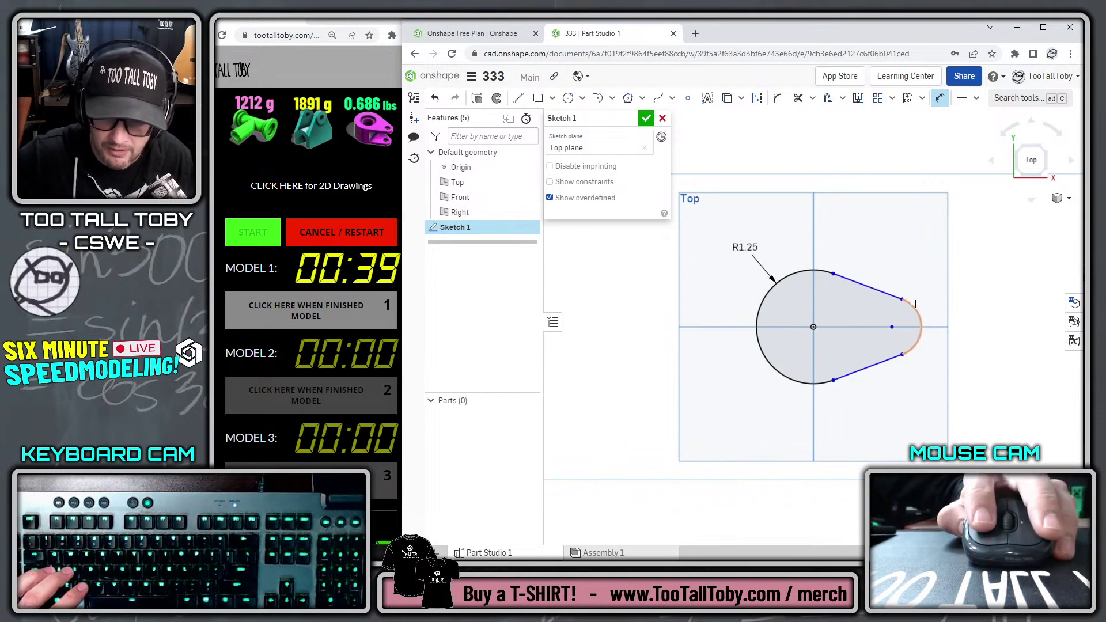
pyautogui.click(969, 272)
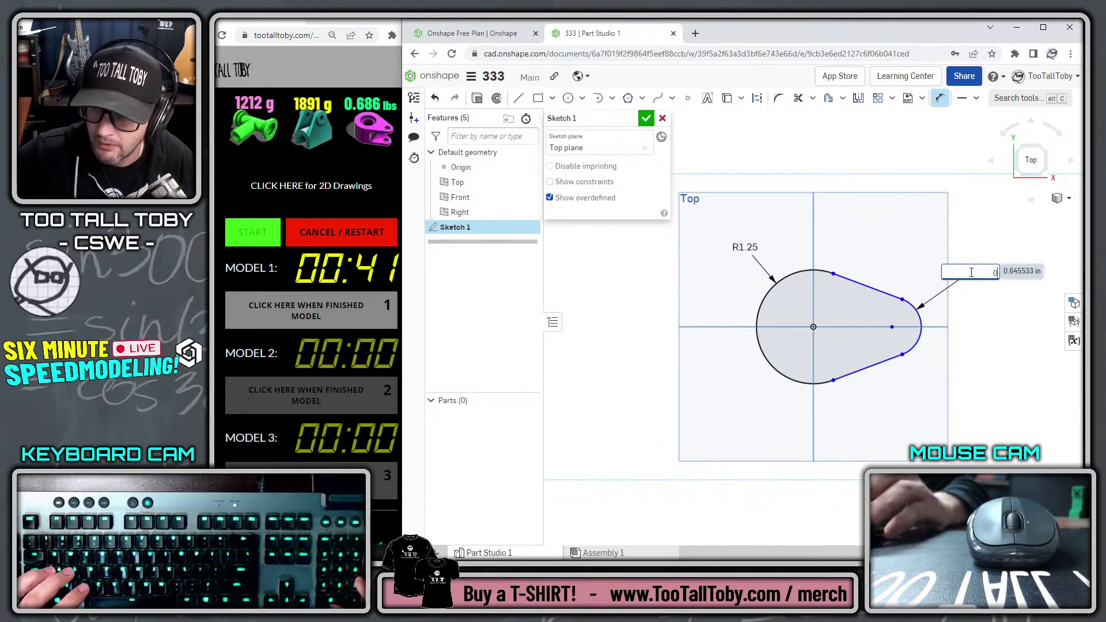
pyautogui.press('Return')
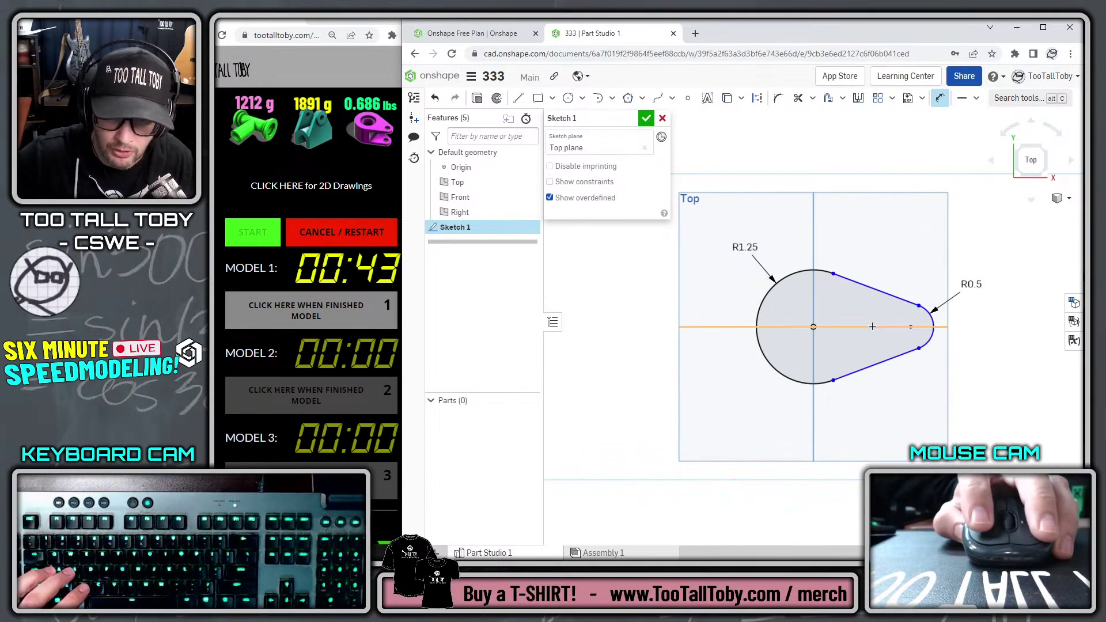
# Dimension the horizontal distance between the two arc centres as 2 in
pyautogui.click(911, 326)
pyautogui.click(869, 401)
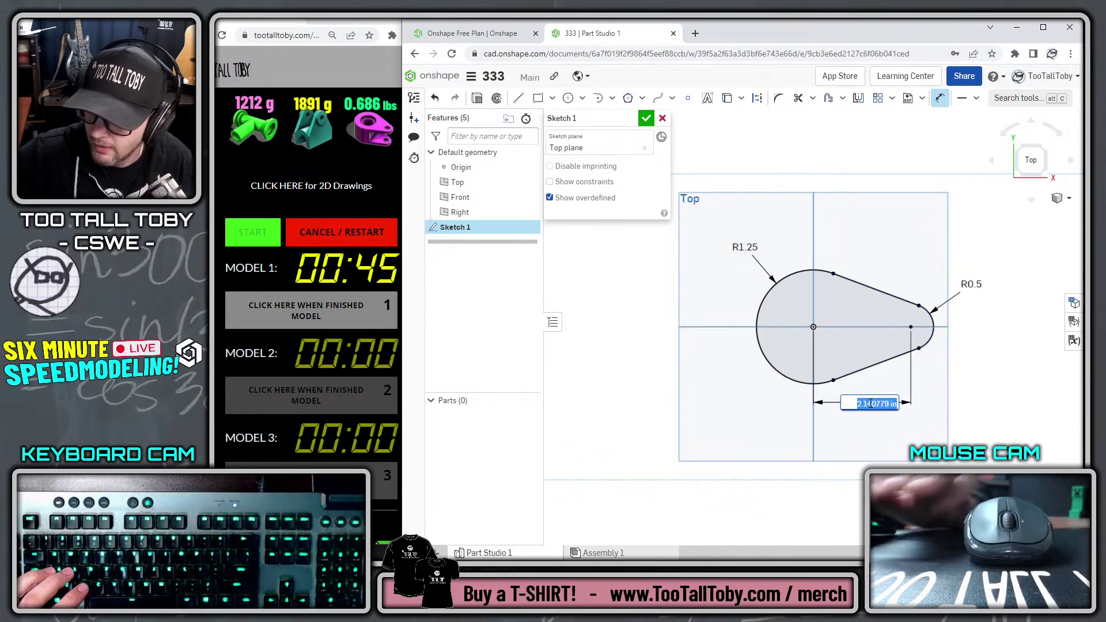
pyautogui.write('2')
pyautogui.press('Return')
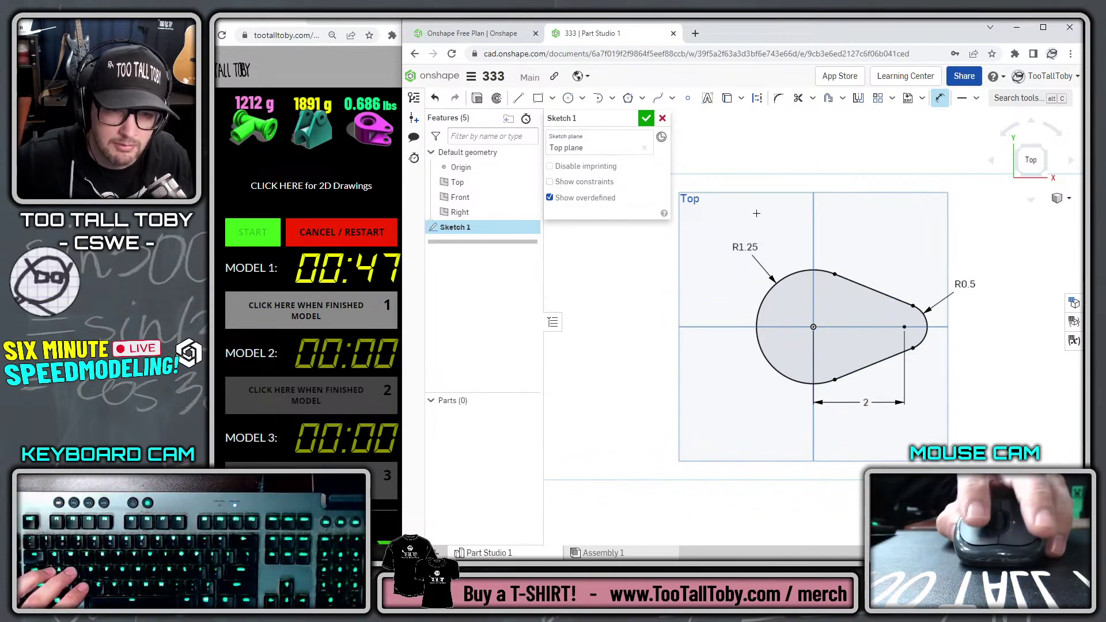
# Extrude the teardrop profile as a new solid to a blind depth of 1.8 in, downward from the Top plane
pyautogui.press('s')
pyautogui.click(735, 203)
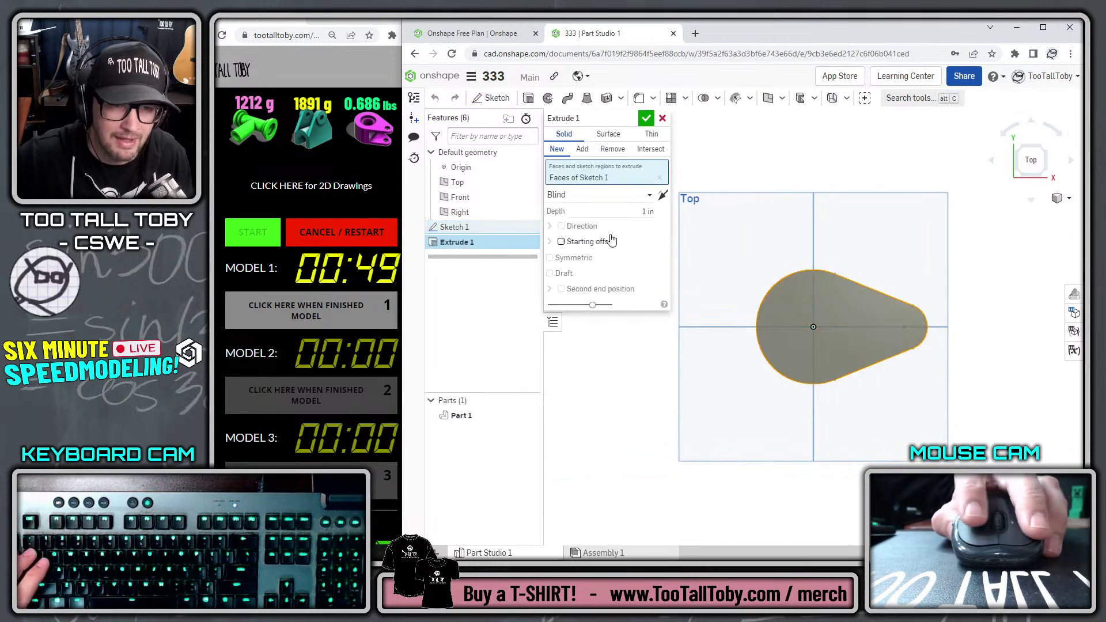
pyautogui.write('1.8')
pyautogui.press('Tab')
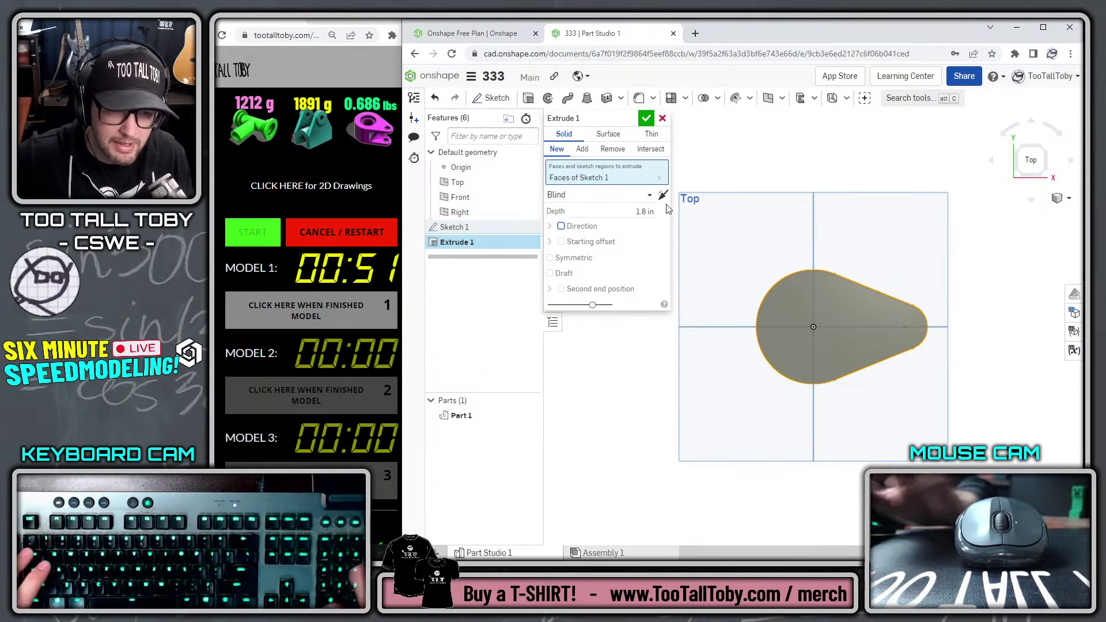
pyautogui.click(645, 118)
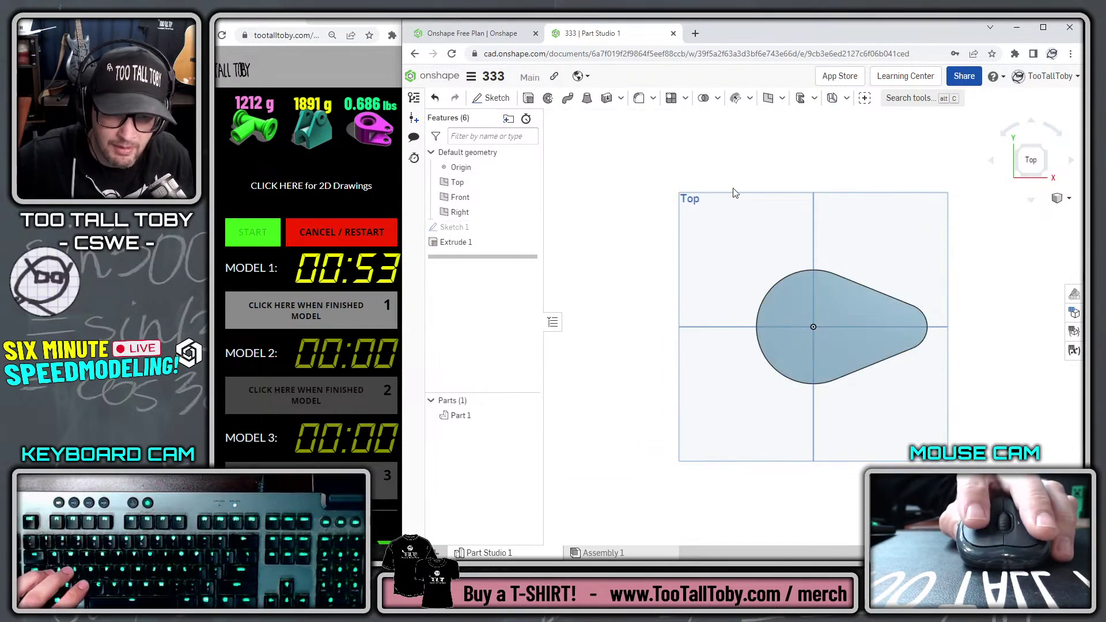
# Sketch a corner rectangle about 1.86 by 1.15 in on the Front plane, over the narrow end of the body
pyautogui.click(744, 253)
pyautogui.hotkey('shift', '7')
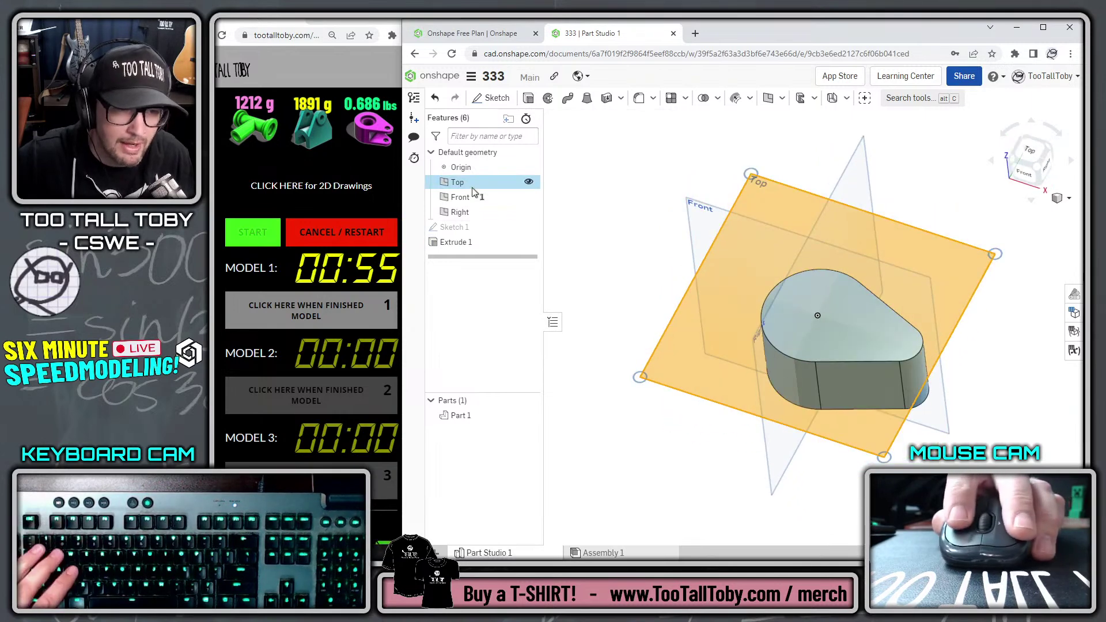
pyautogui.click(461, 199)
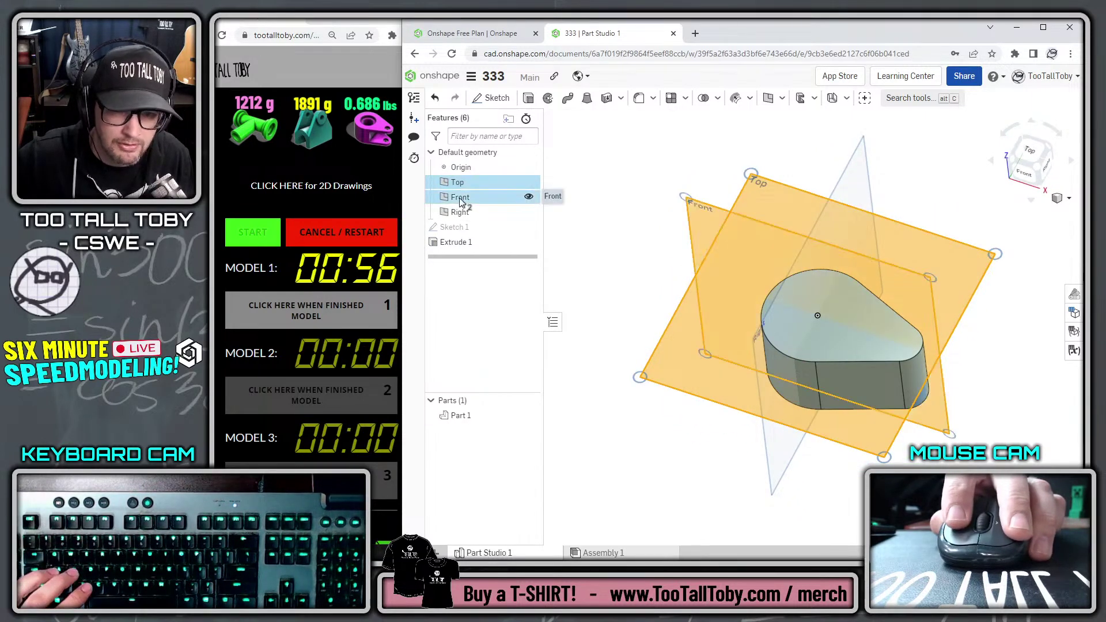
pyautogui.click(657, 363)
pyautogui.press('s')
pyautogui.click(660, 298)
pyautogui.press('n')
pyautogui.press('s')
pyautogui.click(891, 248)
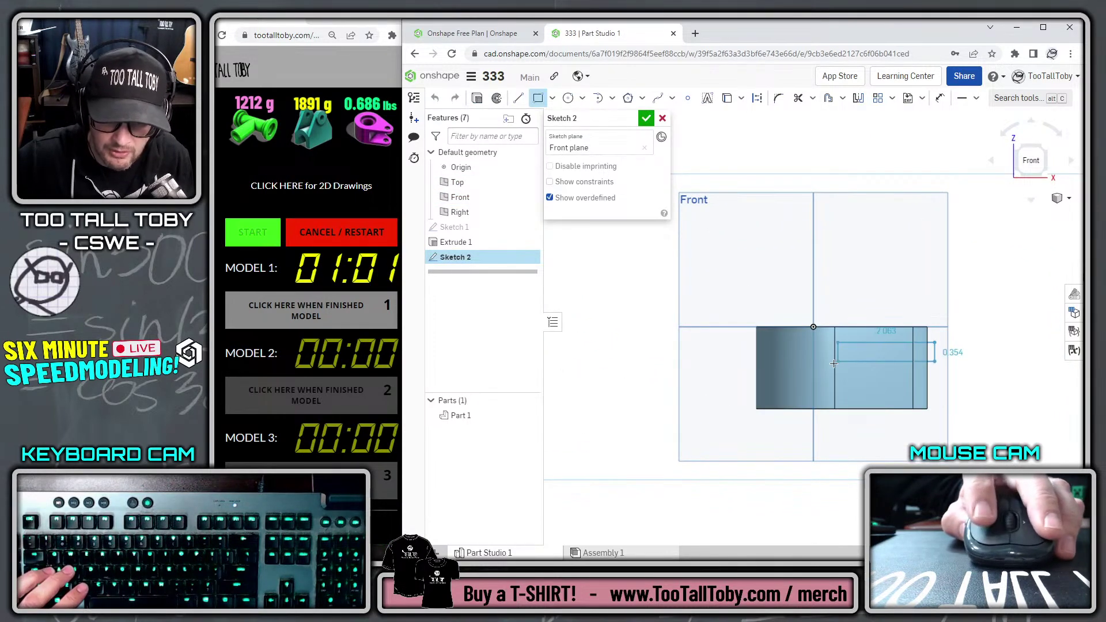
pyautogui.click(850, 394)
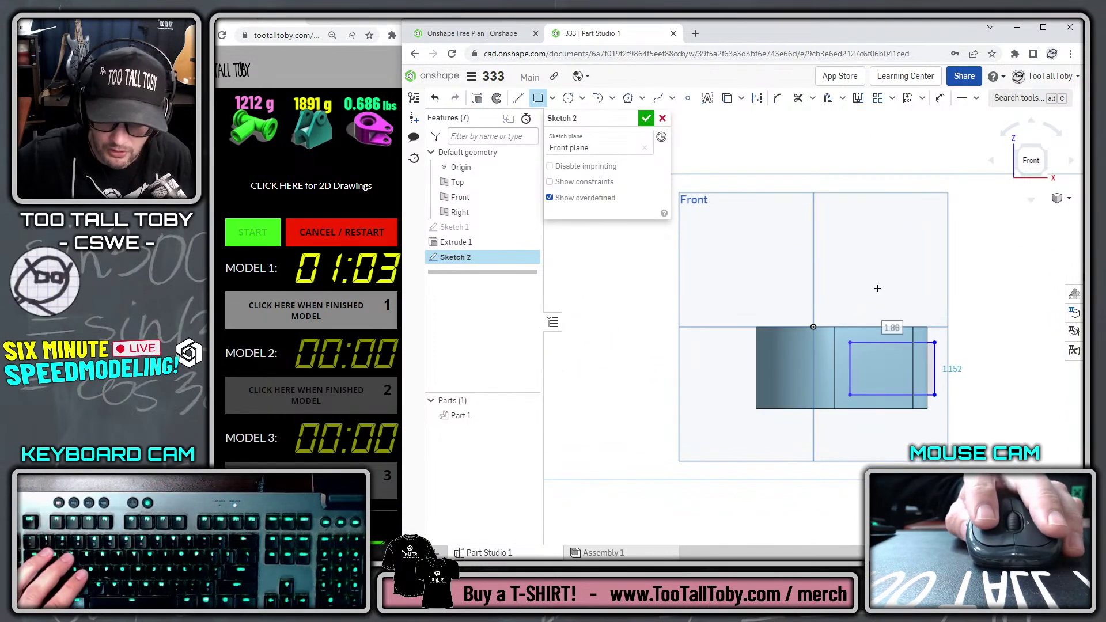
# Set the rectangle's width to 1.75 in and its height to 1.3 in
pyautogui.write('1.75')
pyautogui.press('Return')
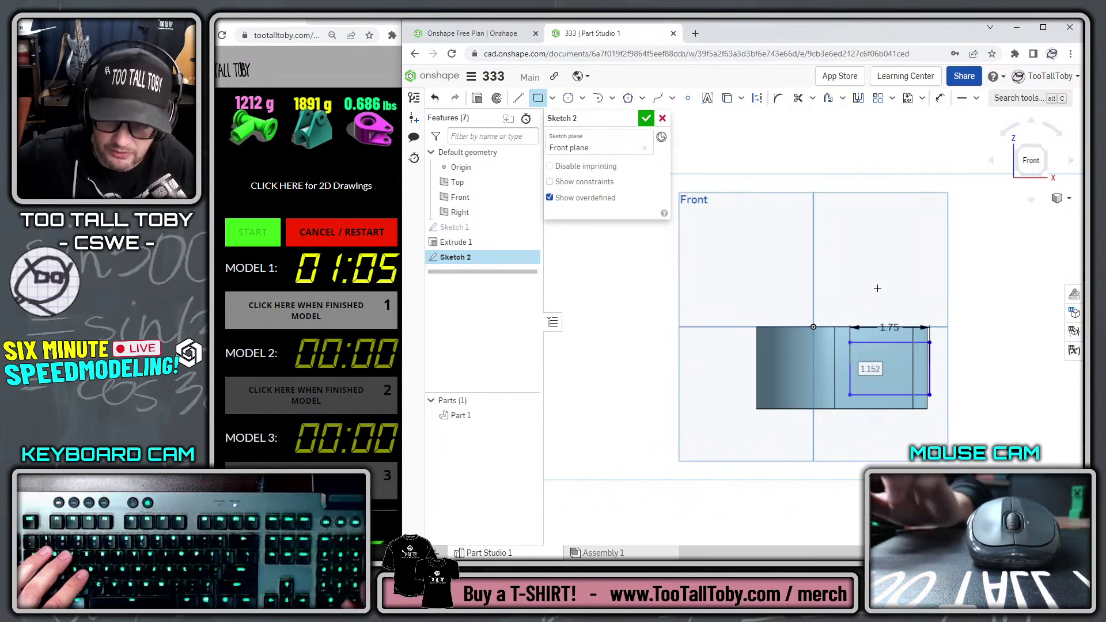
pyautogui.write('1')
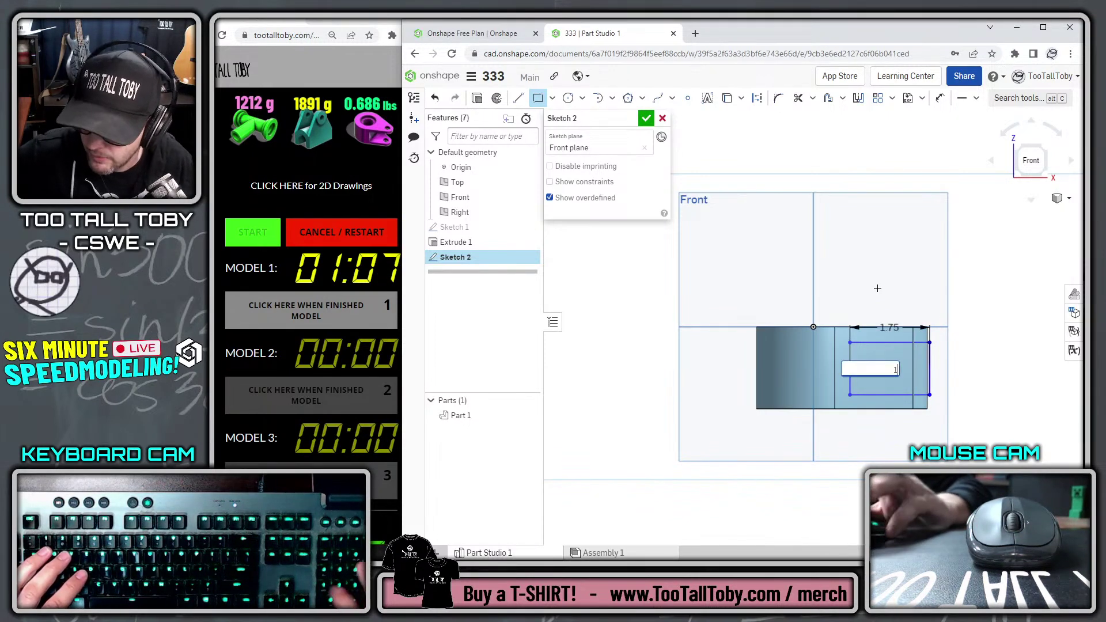
pyautogui.write('.3')
pyautogui.press('Return')
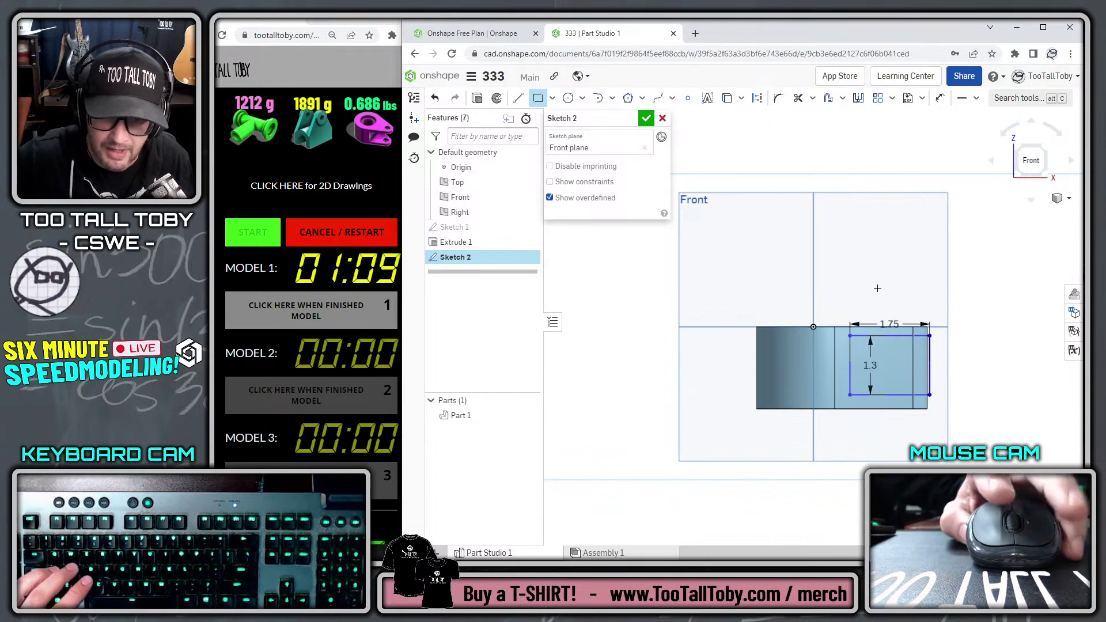
# Dimension the rectangle 0.25 in above the body's lower edge and align its outer side vertically with the narrow end's corner
pyautogui.press('s')
pyautogui.click(974, 420)
pyautogui.click(892, 396)
pyautogui.click(896, 408)
pyautogui.click(896, 431)
pyautogui.write('0.25')
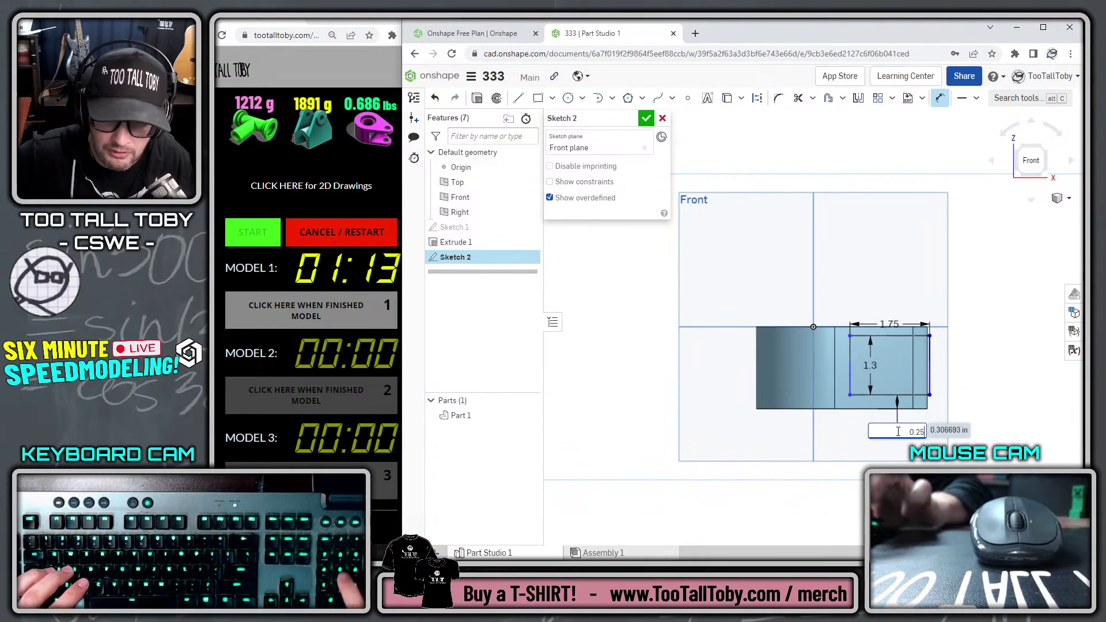
pyautogui.press('Return')
pyautogui.press('Escape')
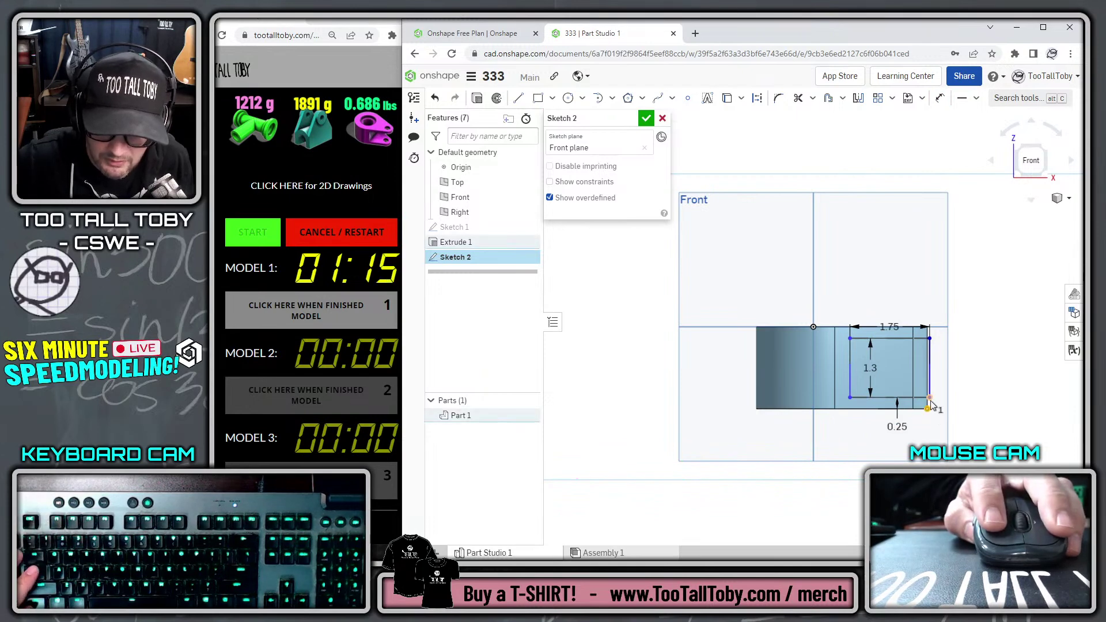
# Fillet the two inner corners of the rectangle with a 0.1 in radius
pyautogui.press('s')
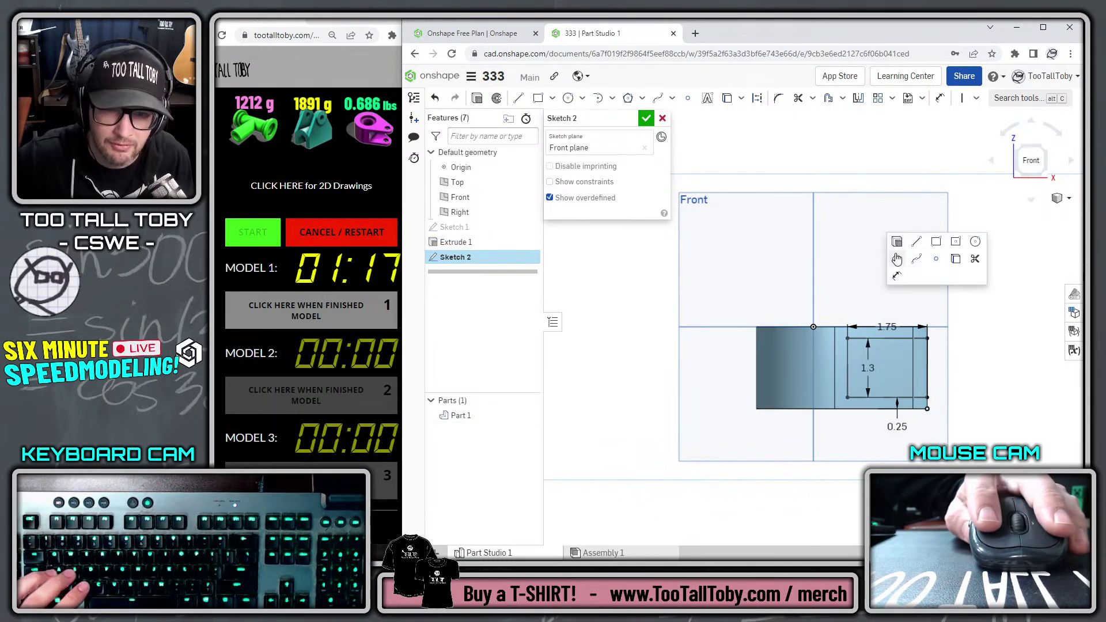
pyautogui.click(778, 98)
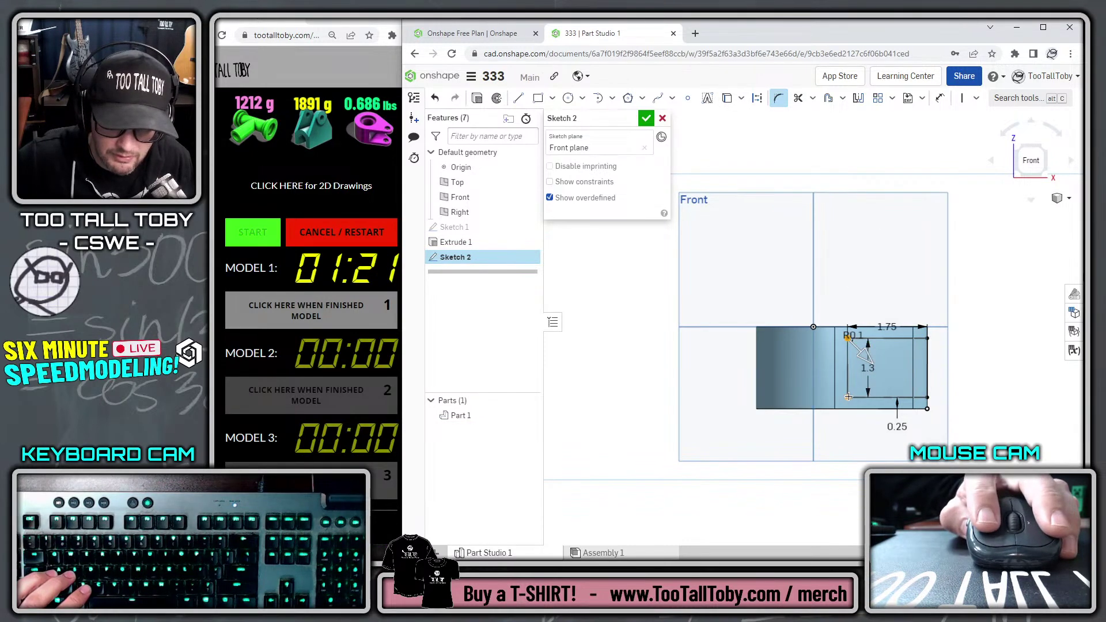
pyautogui.click(868, 279)
pyautogui.write('.1')
pyautogui.press('Return')
# Extrude the rounded rectangle through all, symmetric about the Front plane, as an added solid
pyautogui.press('s')
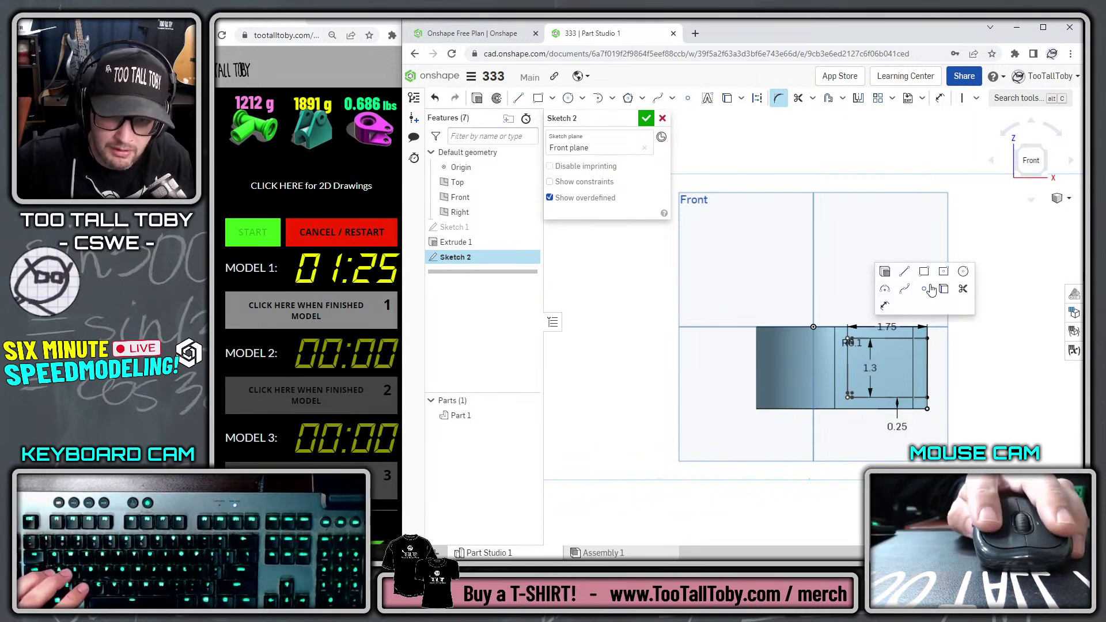
pyautogui.click(884, 272)
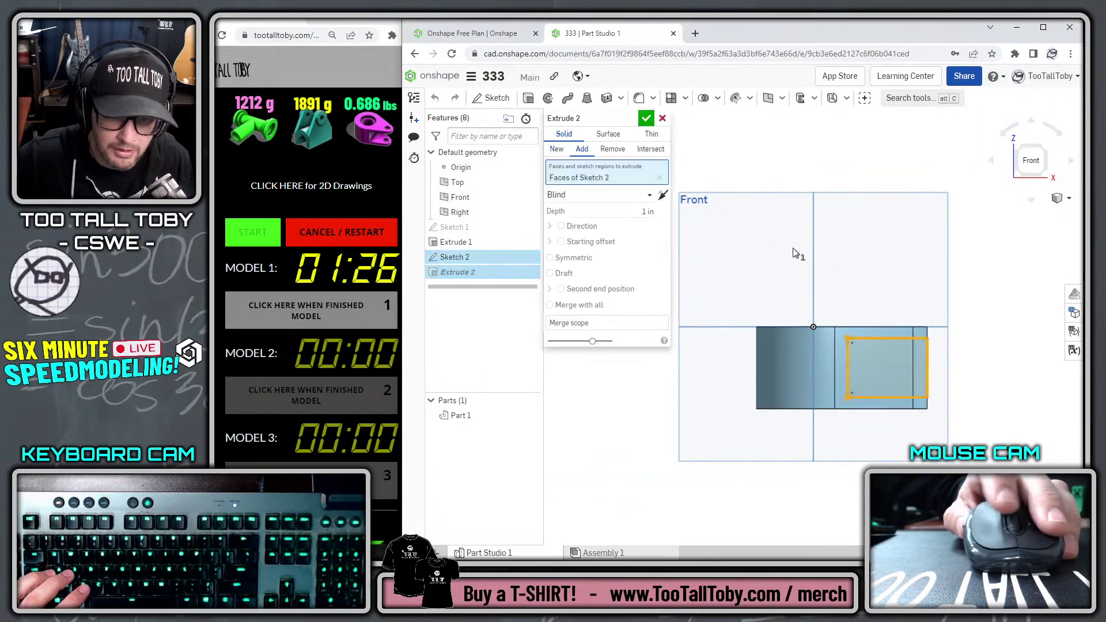
pyautogui.click(606, 198)
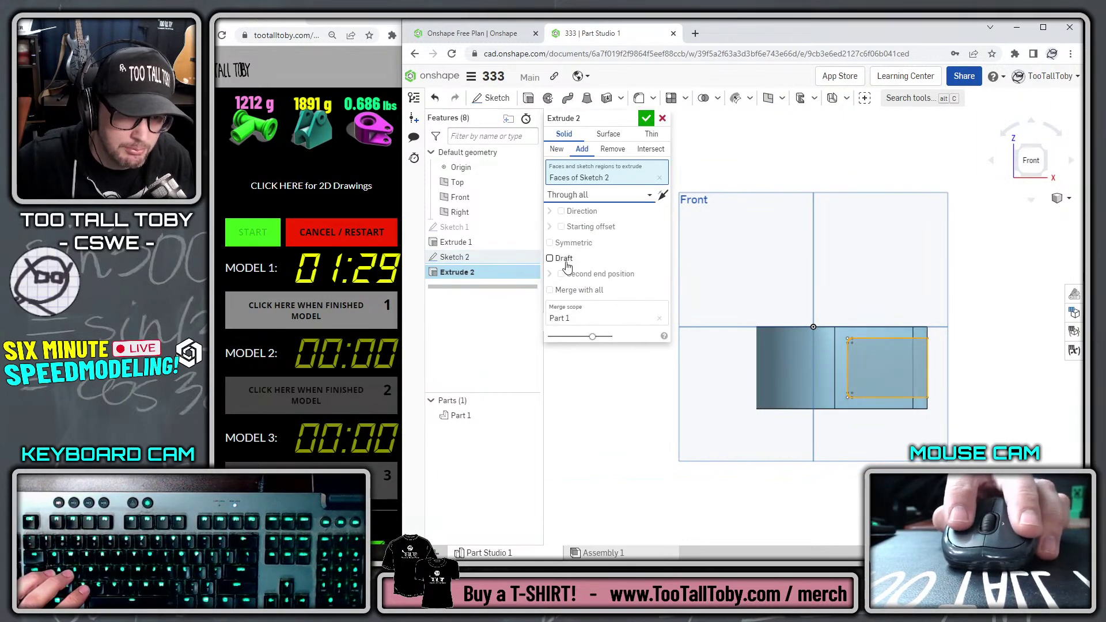
pyautogui.click(551, 243)
pyautogui.click(646, 118)
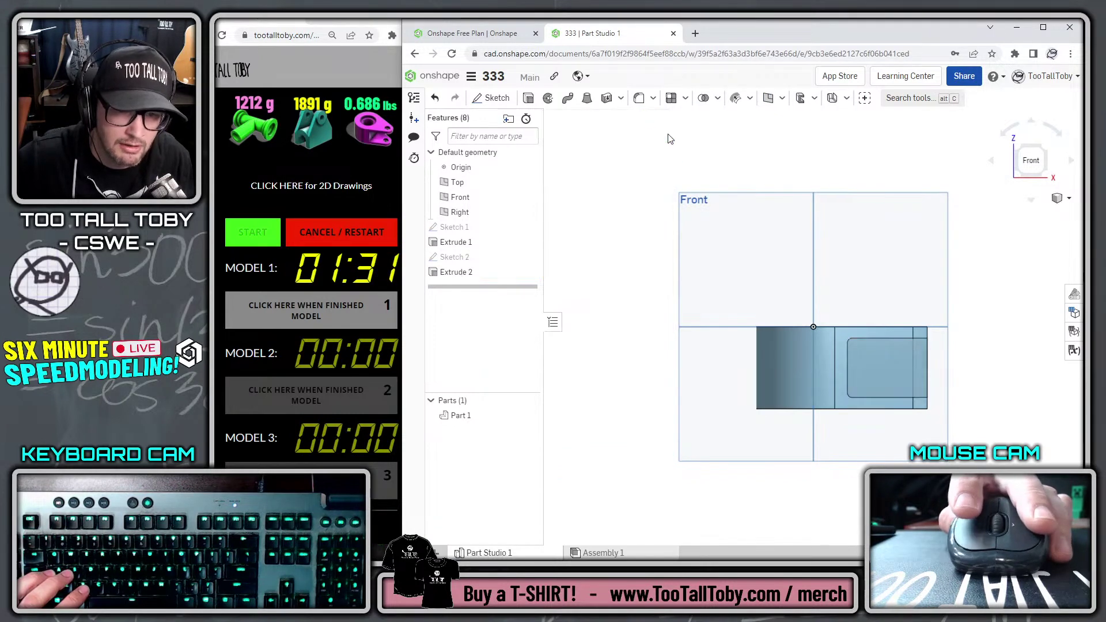
# Edit the through-all symmetric extrude so that it removes material, cutting the slot in the narrow end
pyautogui.moveTo(864, 345); pyautogui.dragTo(955, 305, button='right')
pyautogui.rightClick(455, 275)
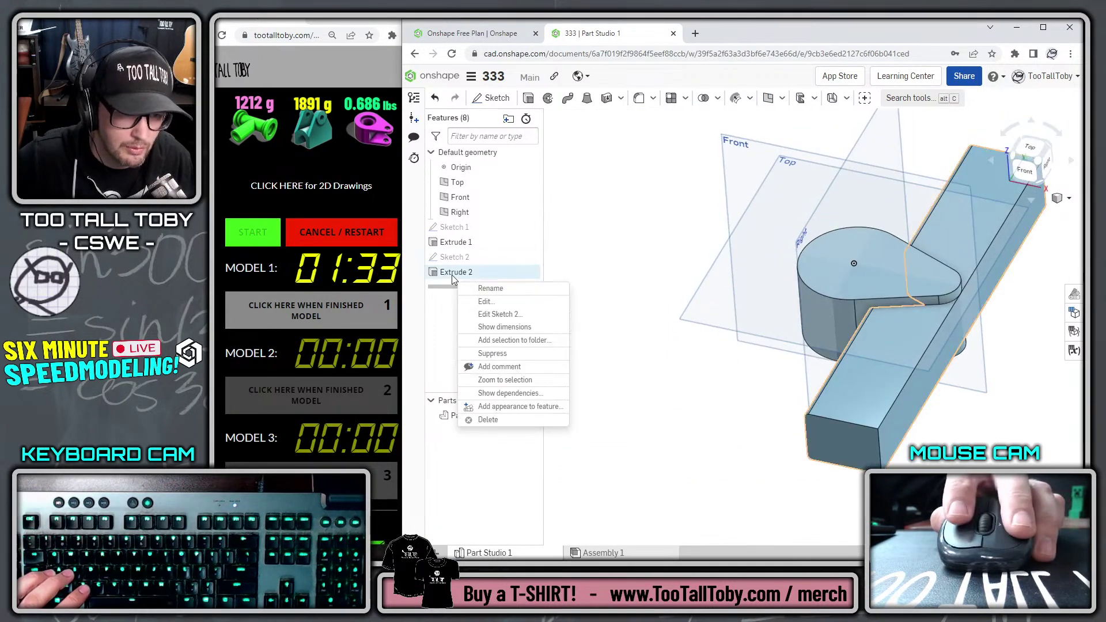
pyautogui.click(485, 302)
pyautogui.click(612, 151)
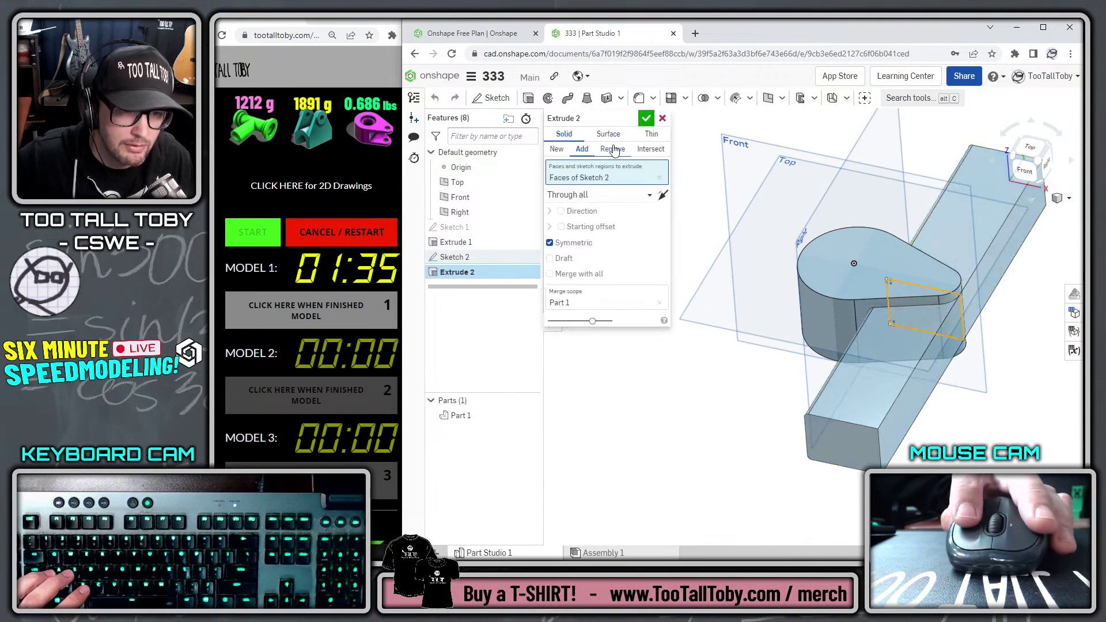
pyautogui.click(645, 118)
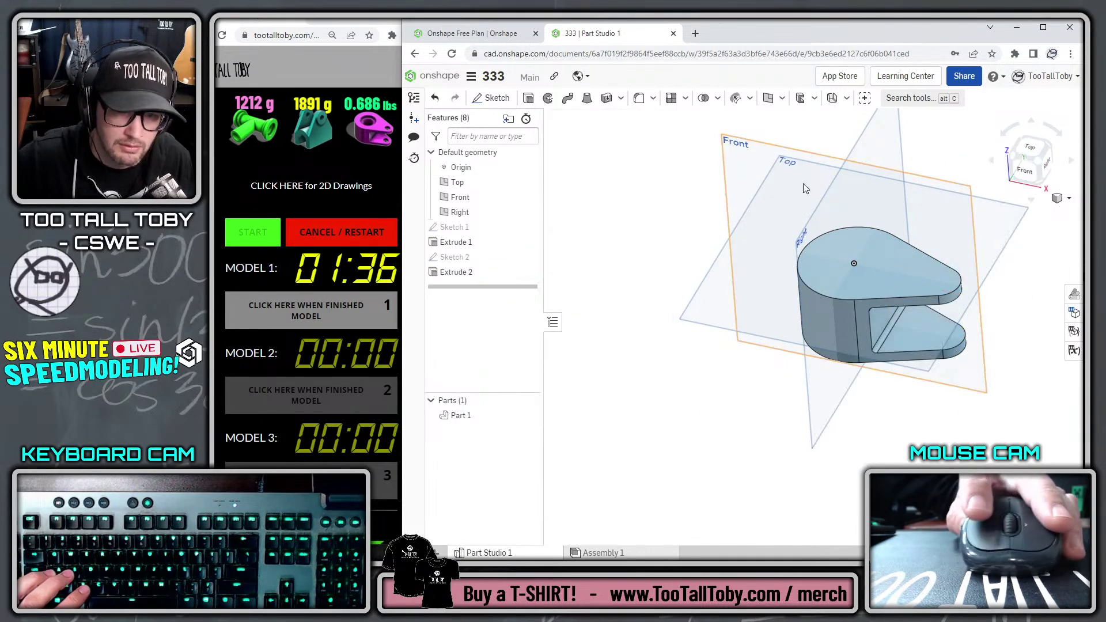
# Show the teardrop sketch and draw a 0.5 in diameter circle on the body's upper face, centred on the narrow end's arc
pyautogui.click(912, 280)
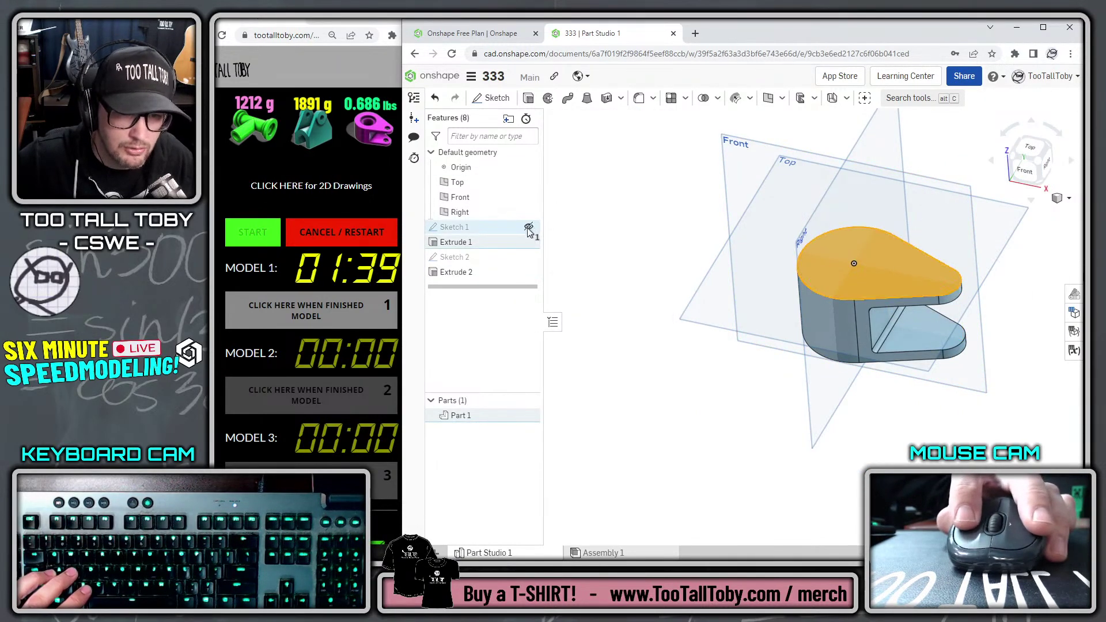
pyautogui.press('s')
pyautogui.click(942, 254)
pyautogui.press('s')
pyautogui.click(1045, 254)
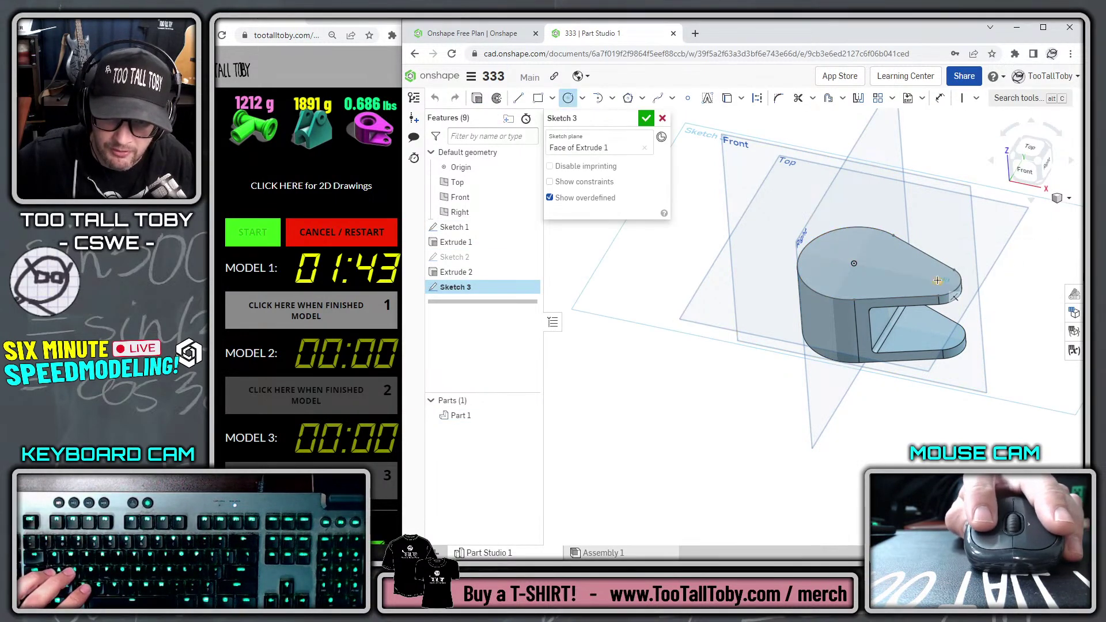
pyautogui.click(960, 253)
pyautogui.write('.5')
pyautogui.press('Return')
# Cut the 0.5 in circle through all of the part with a Remove extrude
pyautogui.press('s')
pyautogui.click(1012, 254)
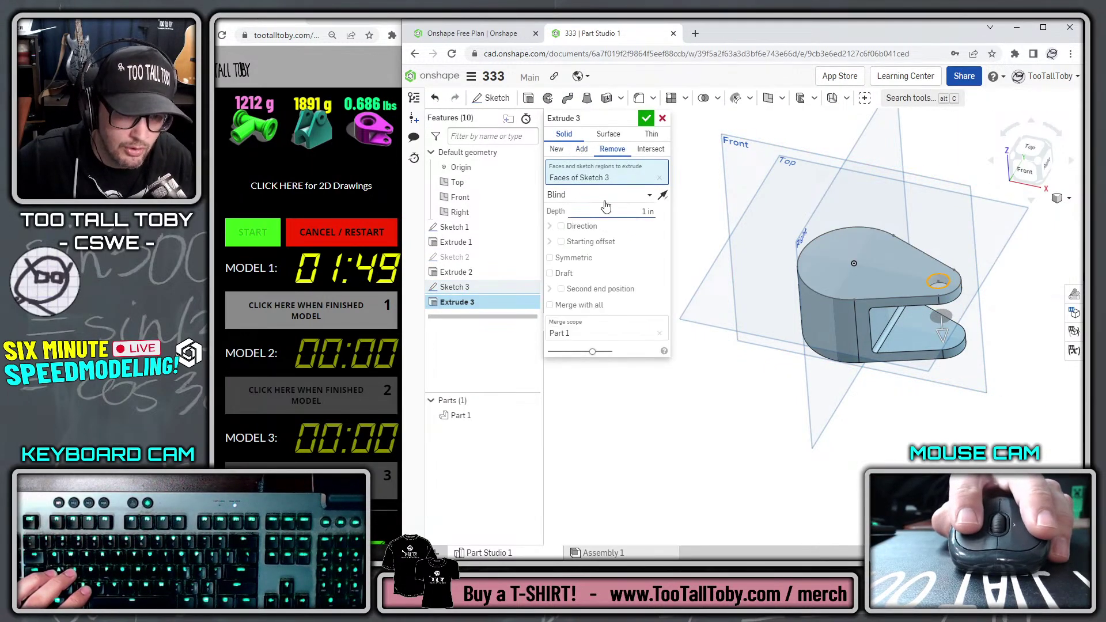
pyautogui.click(601, 199)
pyautogui.click(573, 290)
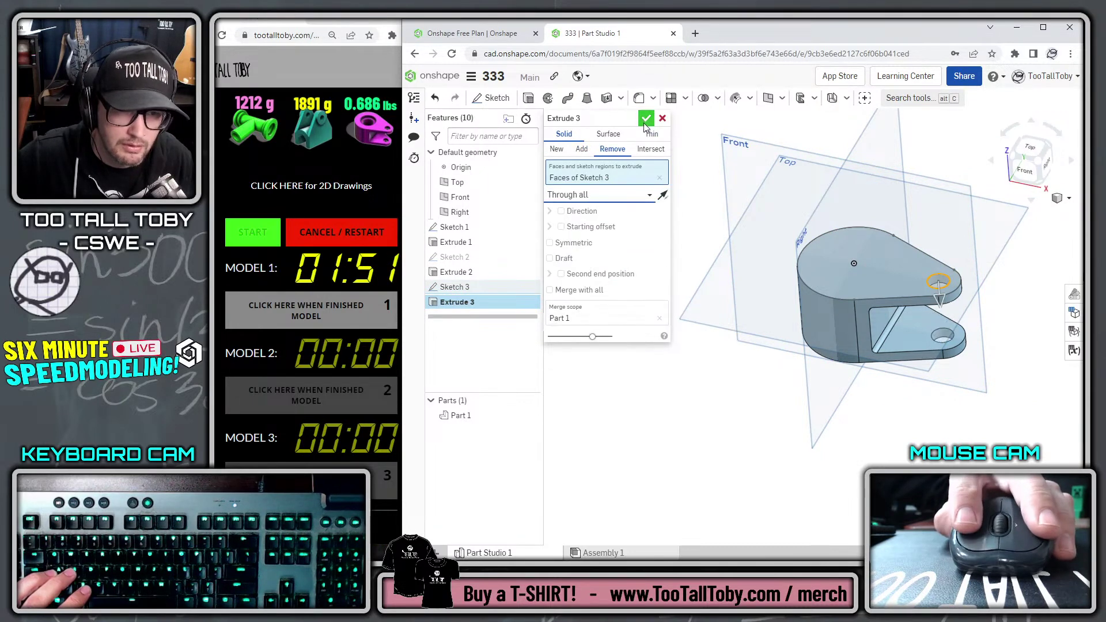
pyautogui.click(645, 119)
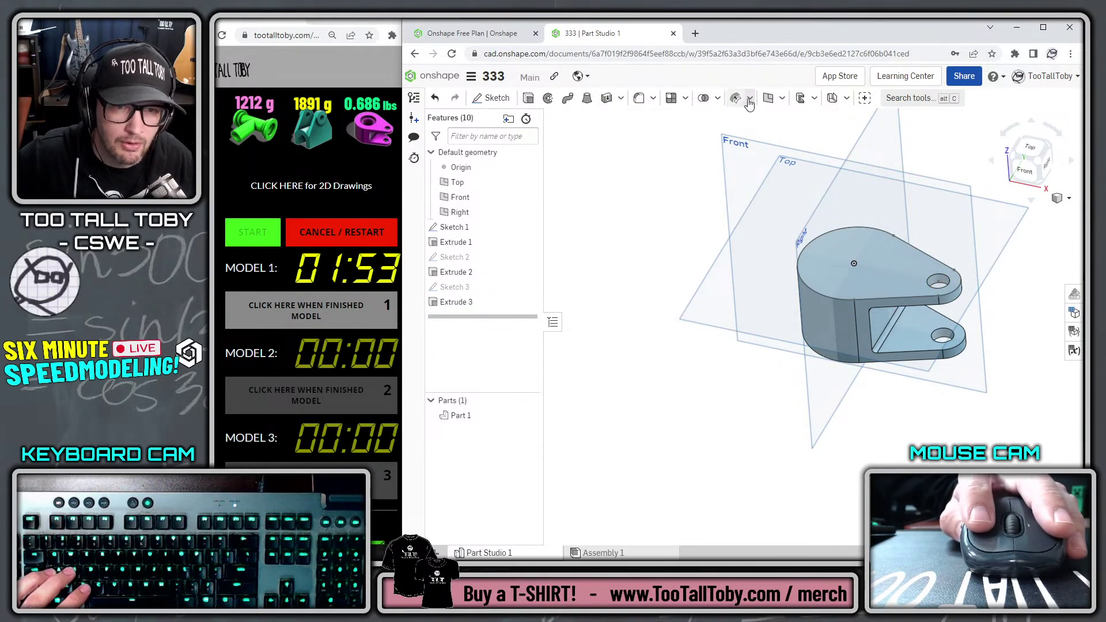
# Add a through counterbore hole at the large end's centre point: 1 in diameter, 1.5 in counterbore, 0.25 in deep
pyautogui.click(653, 101)
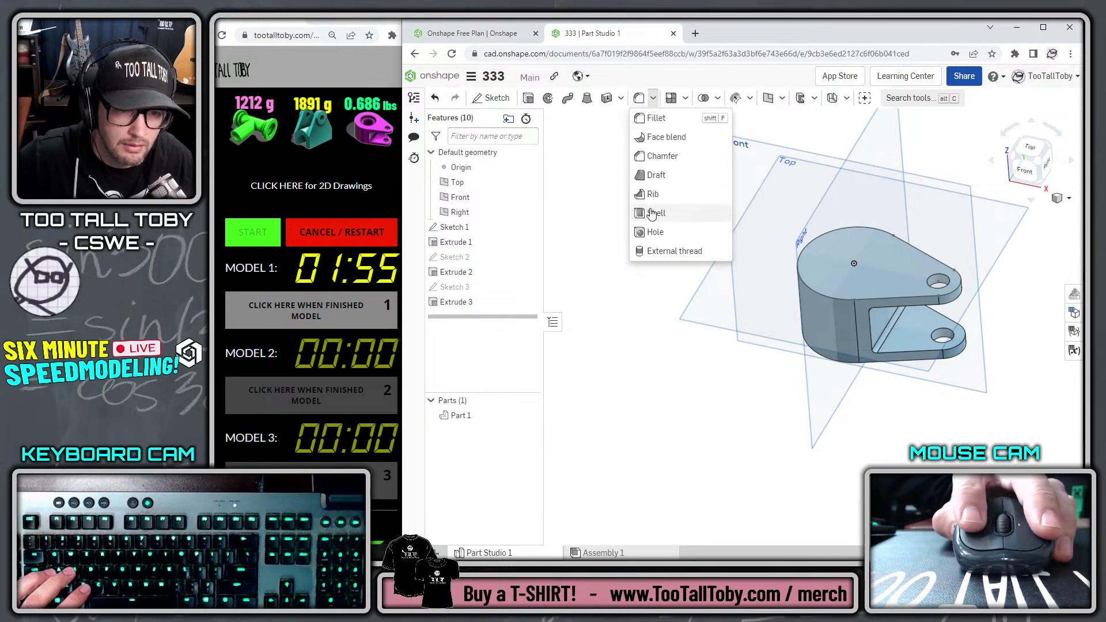
pyautogui.click(662, 232)
pyautogui.click(854, 265)
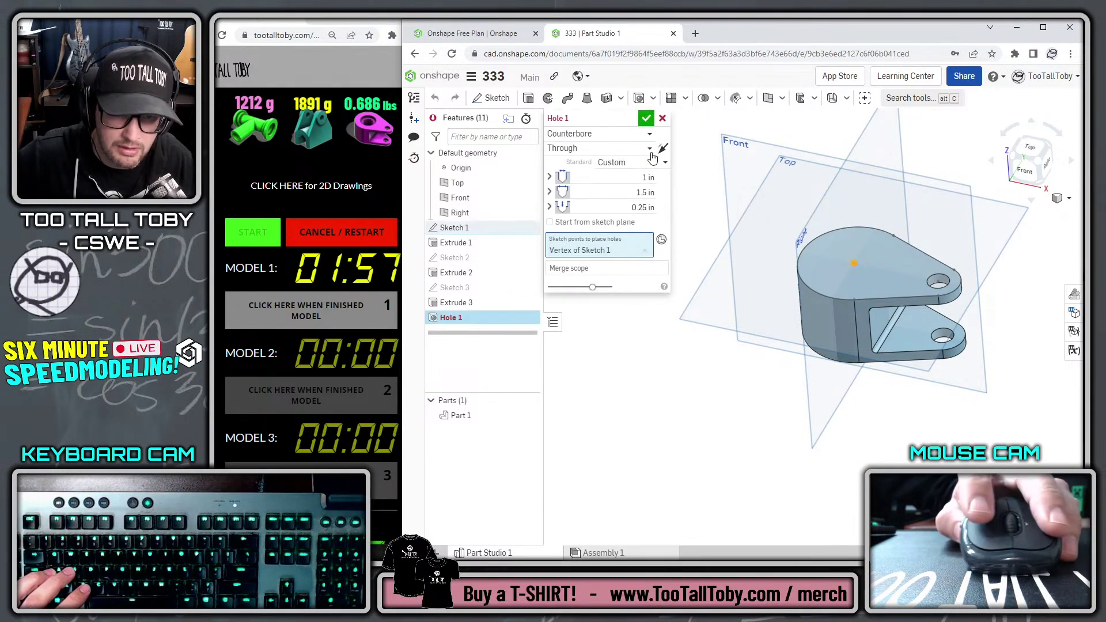
pyautogui.click(646, 118)
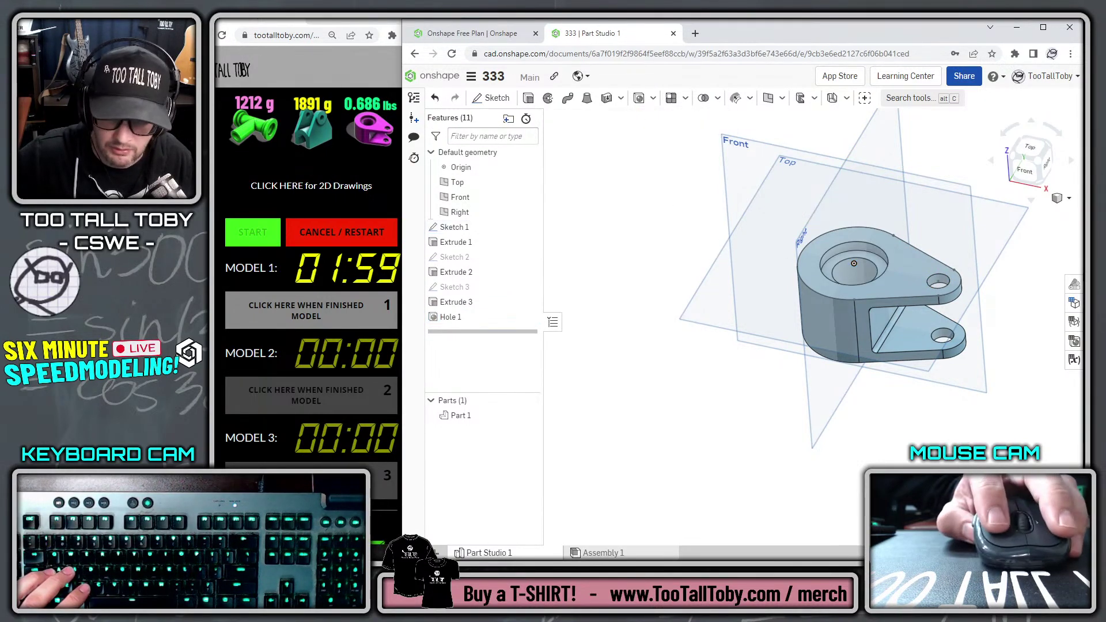
# Check the mass properties of the finished part
pyautogui.click(1073, 302)
pyautogui.click(876, 302)
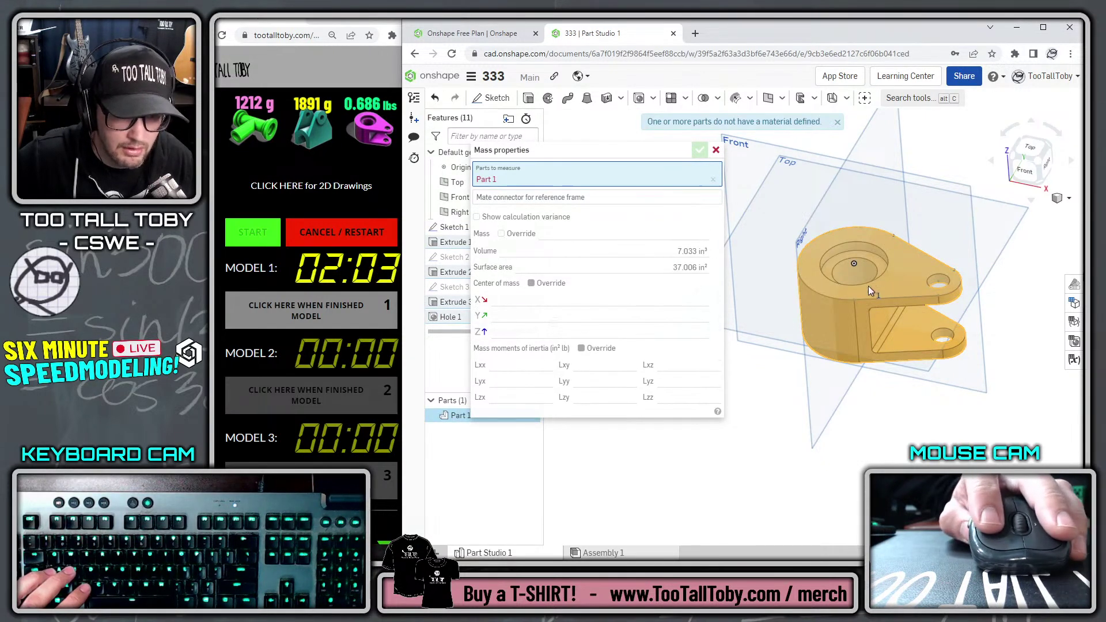
pyautogui.press('Escape')
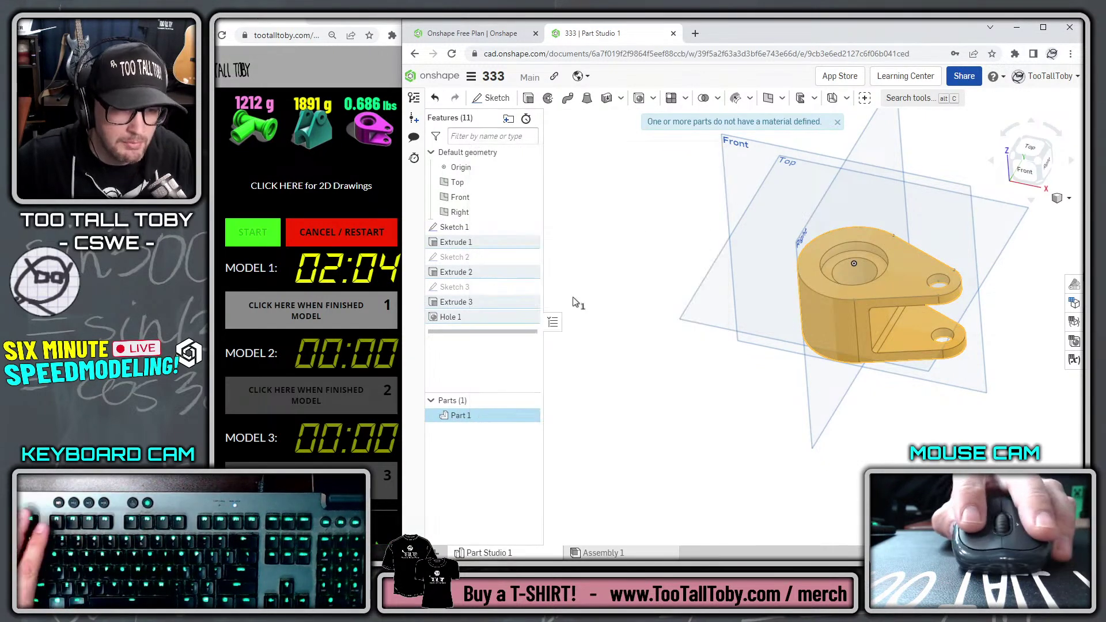
# Assign the material TTT-Aluminum - 1060 from the TTT-CUSTOM MATERIALS library to the part
pyautogui.rightClick(460, 415)
pyautogui.click(518, 277)
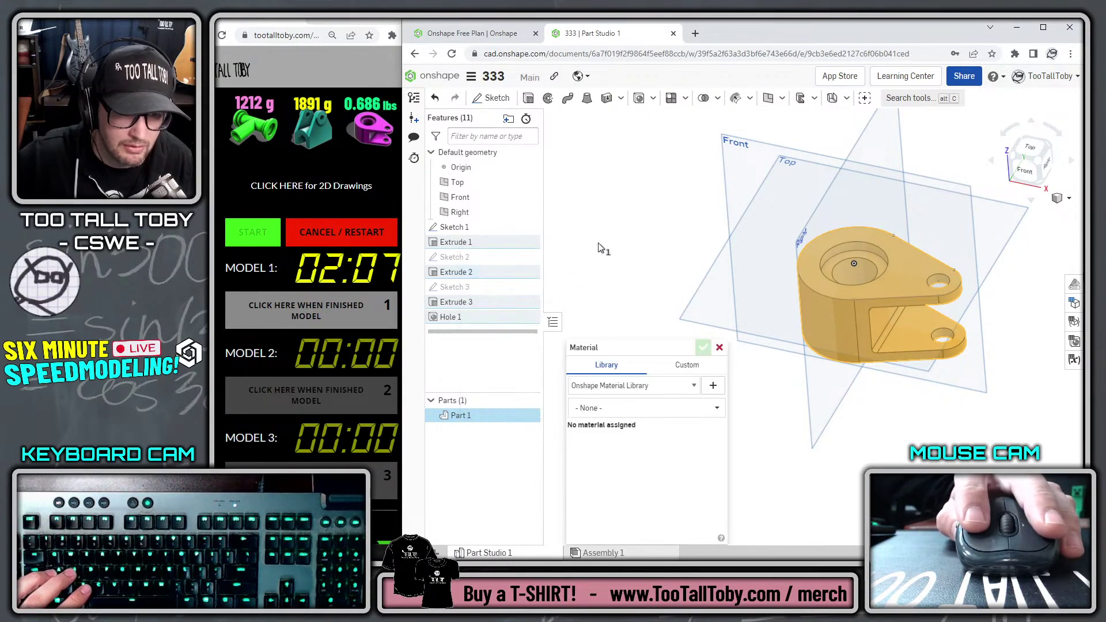
pyautogui.click(694, 386)
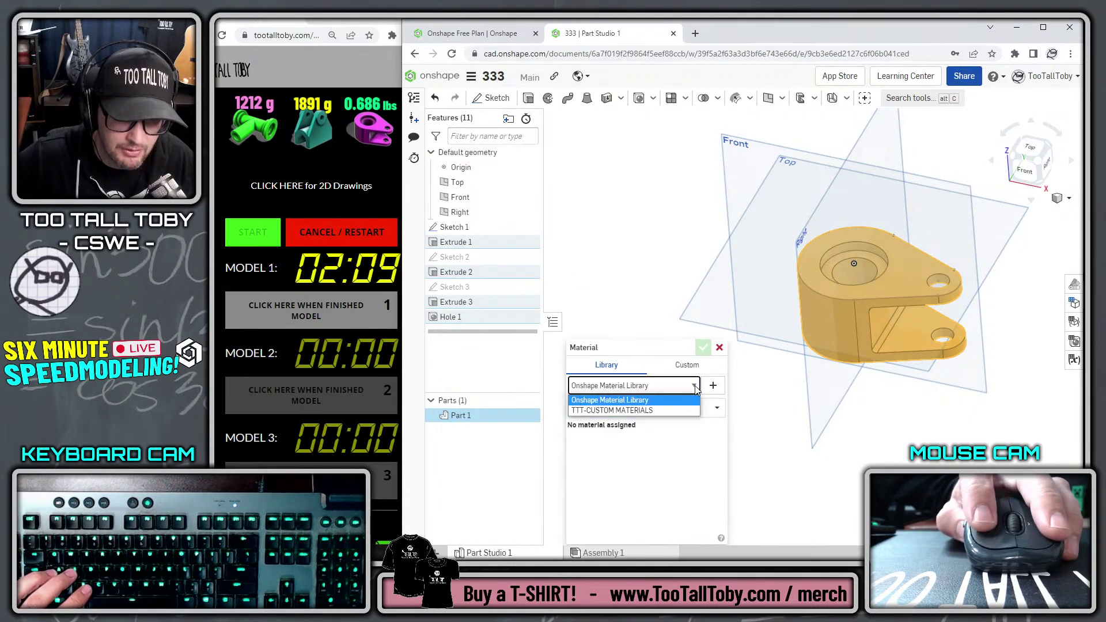
pyautogui.click(658, 411)
pyautogui.click(716, 410)
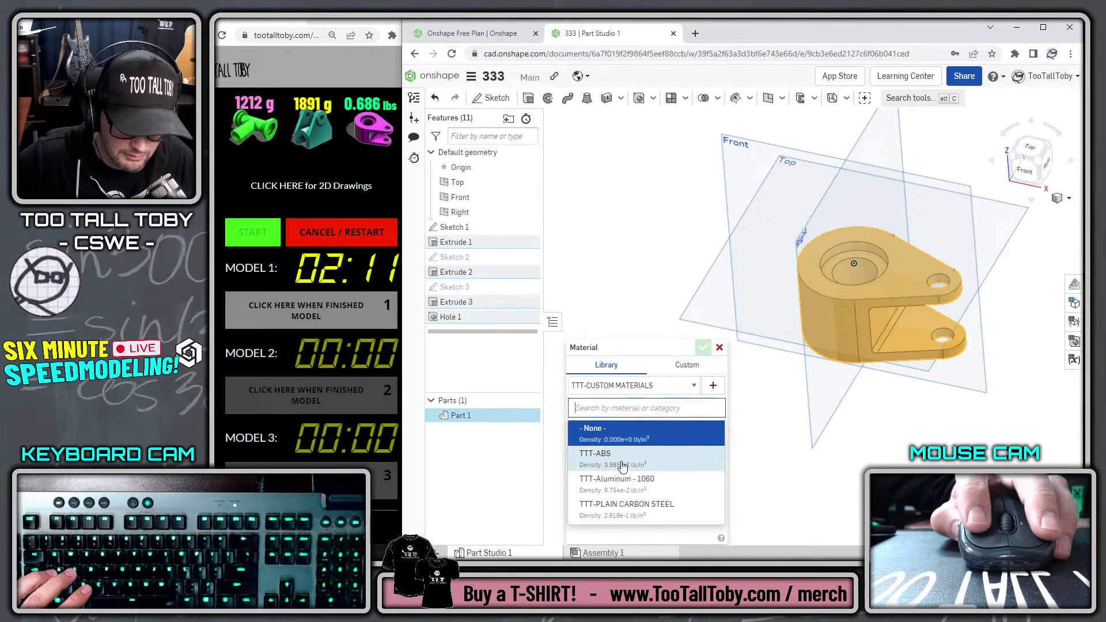
pyautogui.click(634, 488)
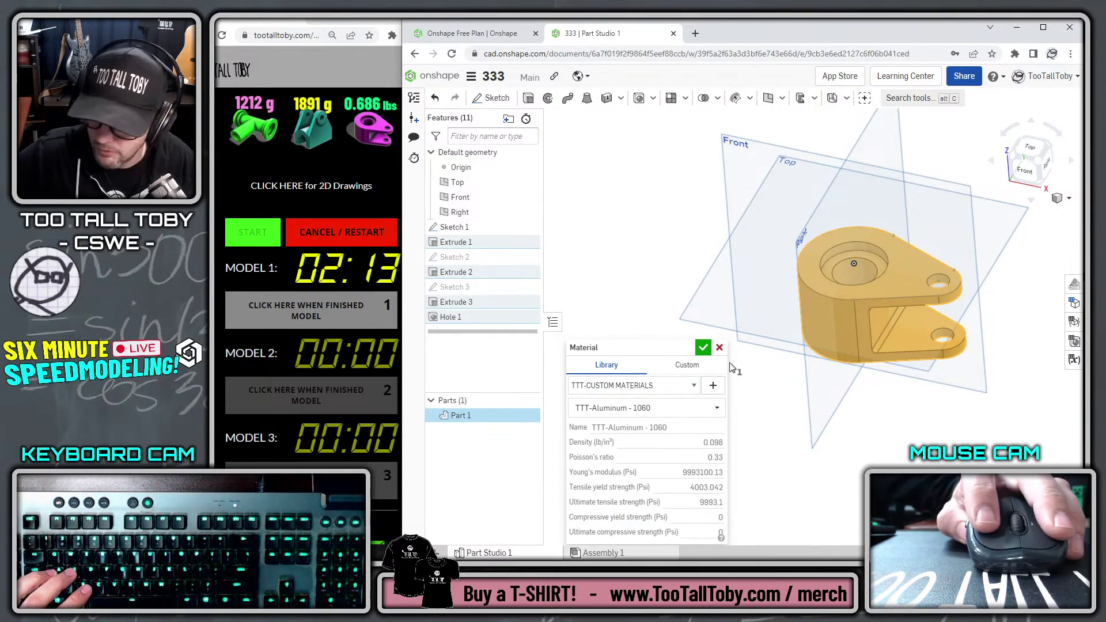
pyautogui.click(702, 347)
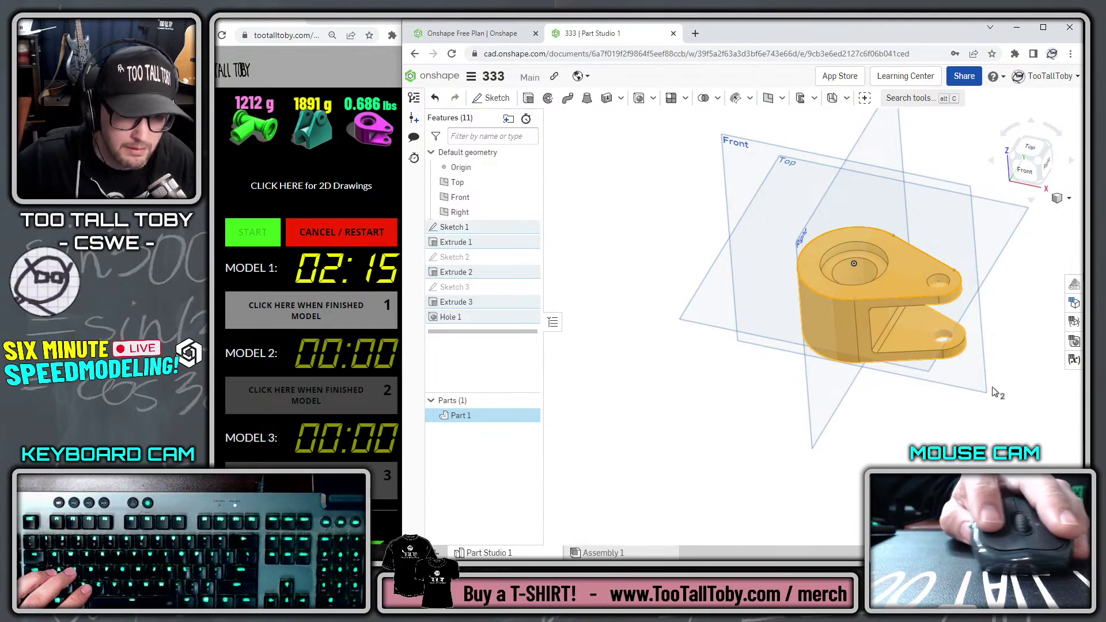
# Measure the part's mass with the material applied and mark Model 1 as finished on the challenge timer
pyautogui.click(1074, 340)
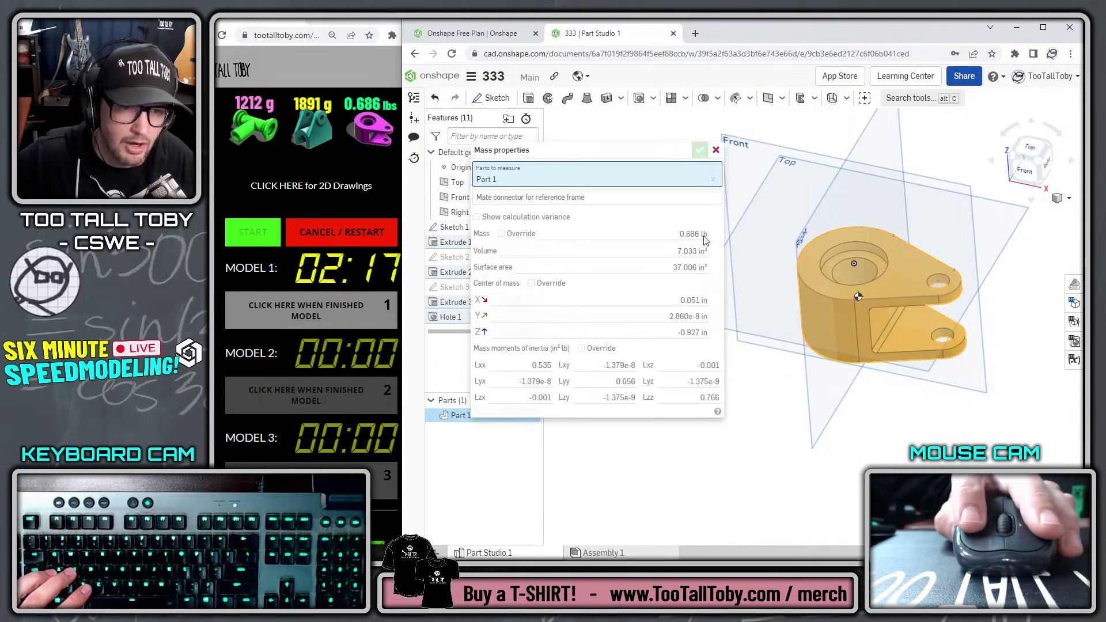
pyautogui.click(358, 311)
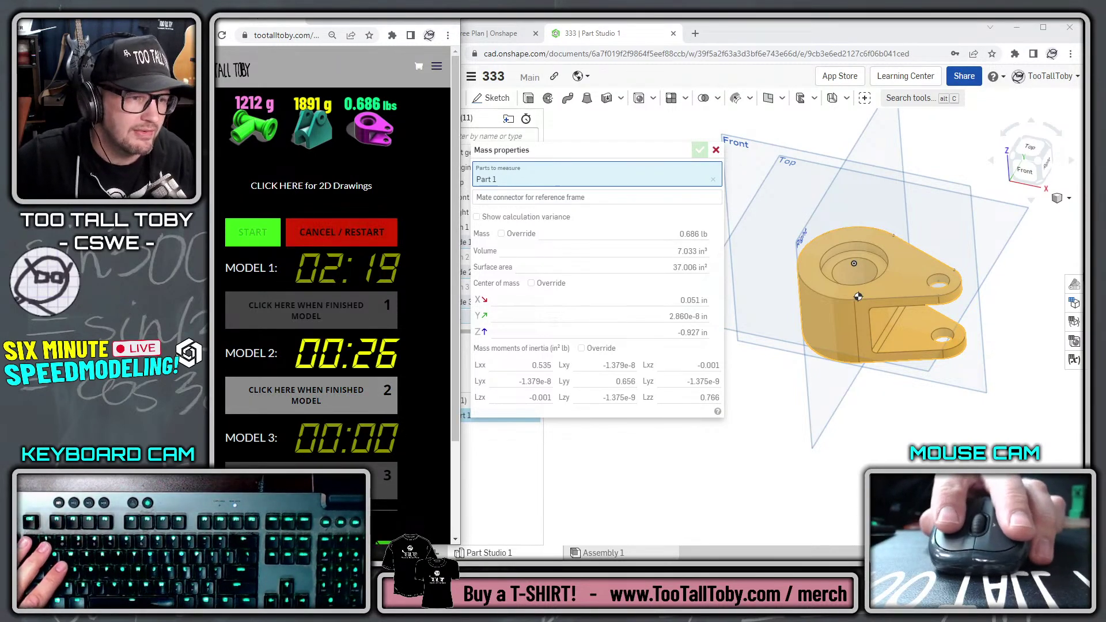
# Reset the challenge timer, and close document 333 and send it to the trash
pyautogui.click(331, 239)
pyautogui.click(471, 77)
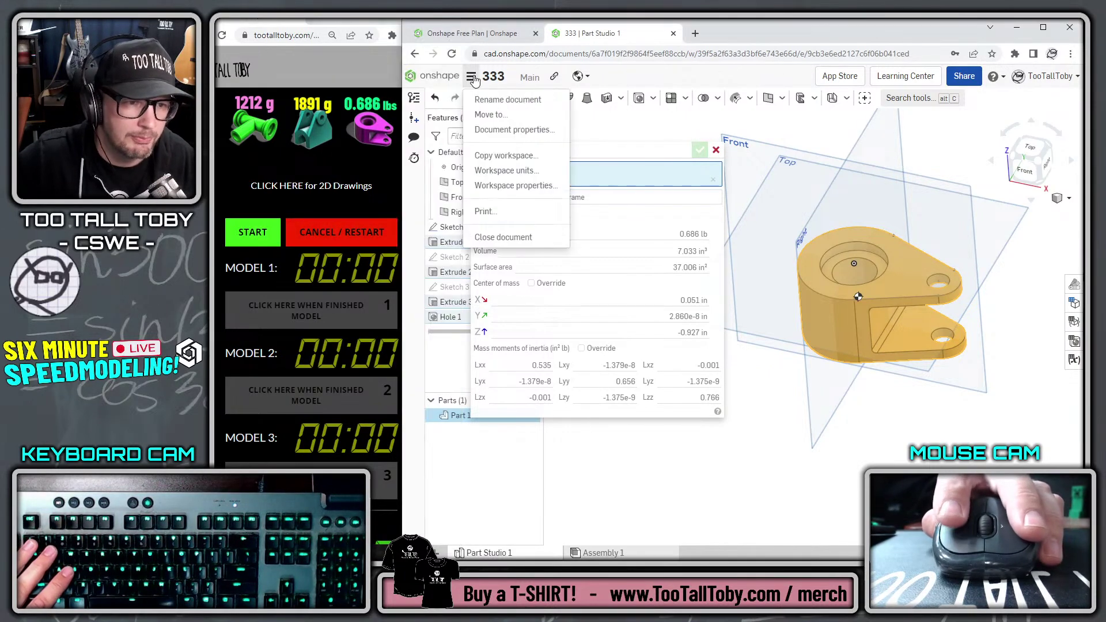
pyautogui.click(507, 238)
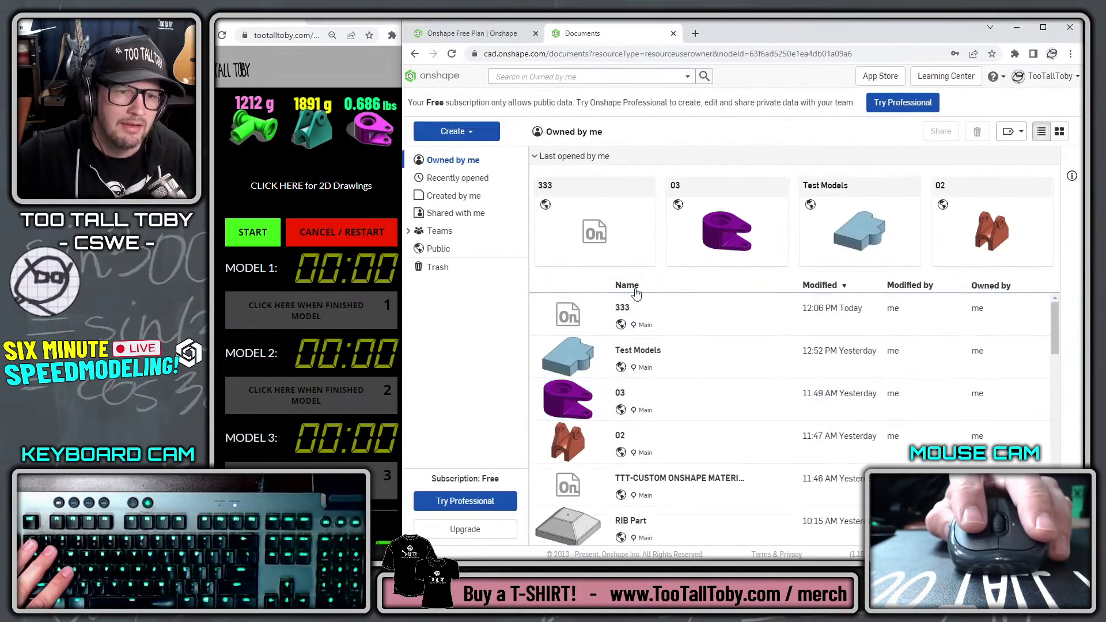
pyautogui.click(575, 323)
pyautogui.press('Delete')
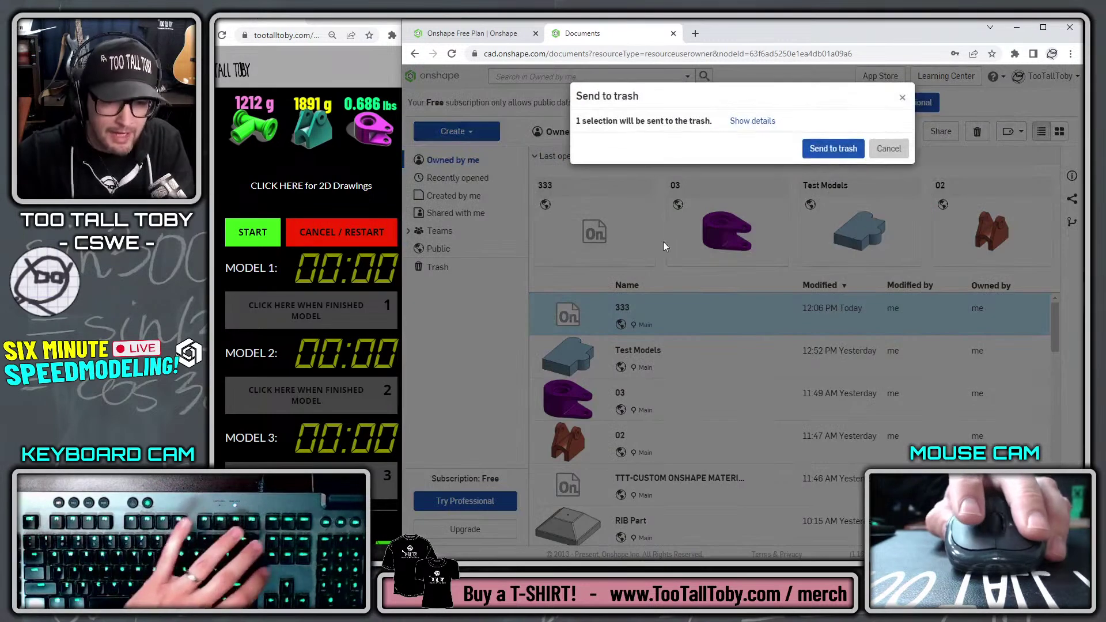
pyautogui.click(843, 146)
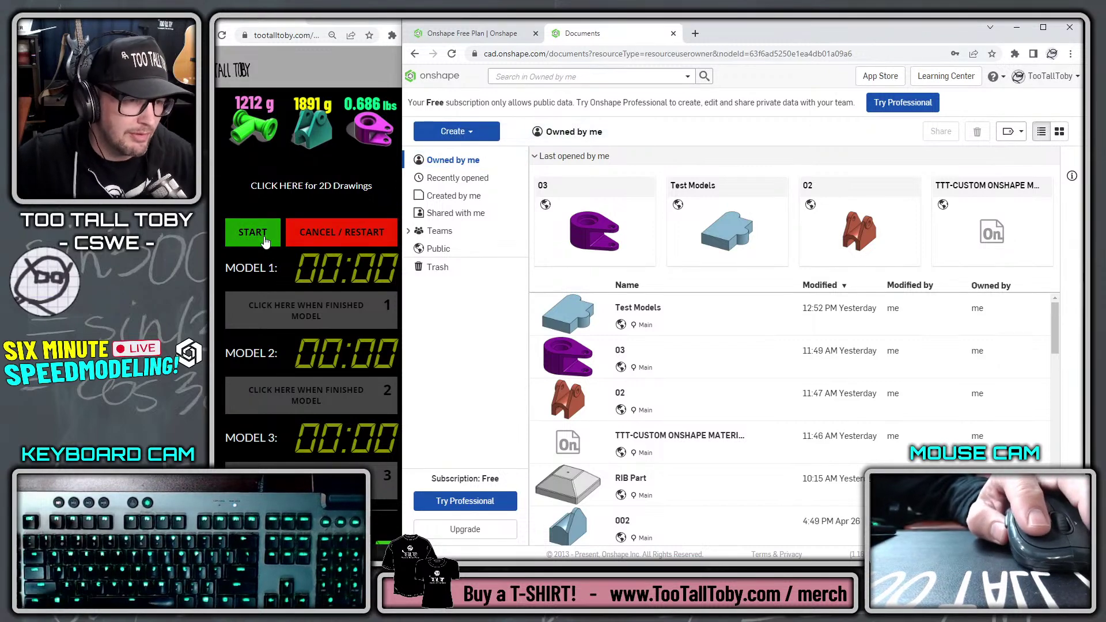
# Start the challenge timer and create a new document named 333
pyautogui.click(266, 242)
pyautogui.click(480, 132)
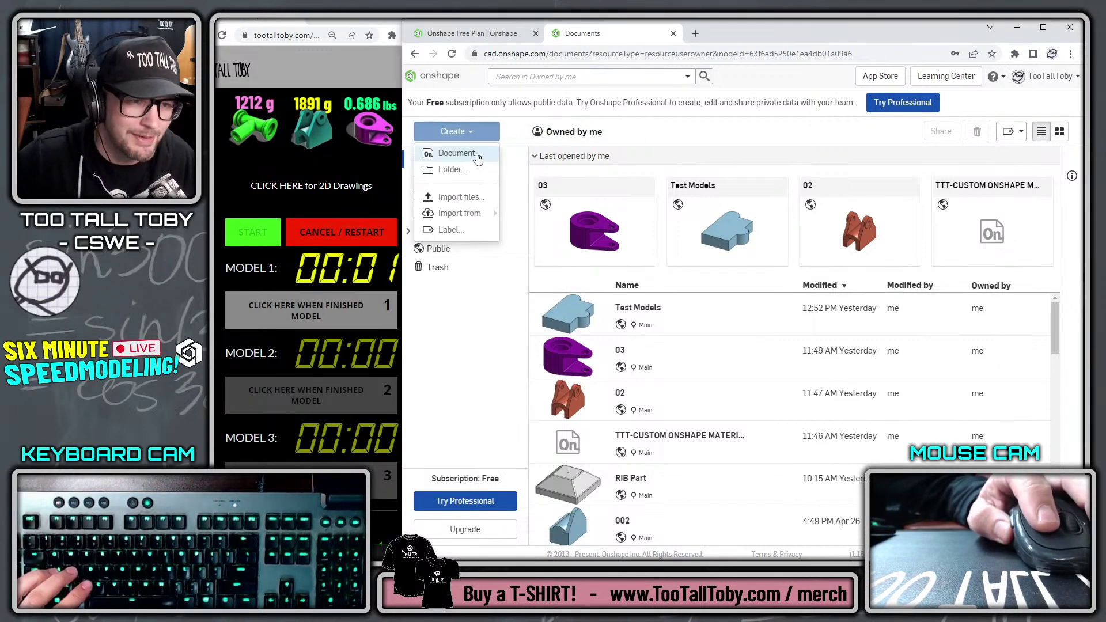
pyautogui.click(469, 150)
pyautogui.write('333')
pyautogui.press('Return')
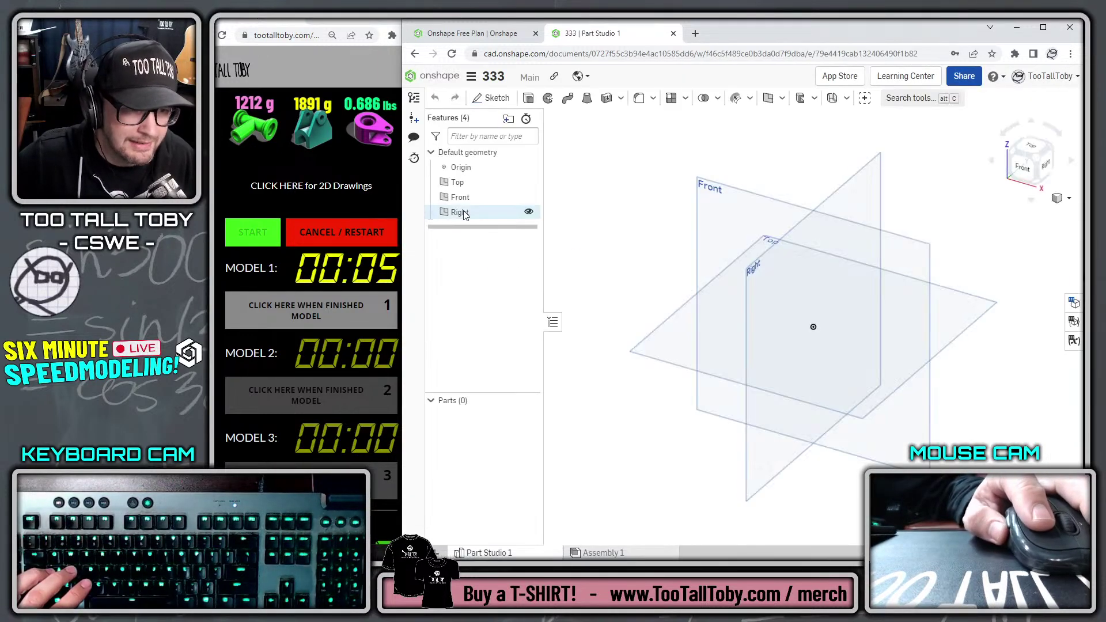
pyautogui.click(453, 183)
pyautogui.press('s')
pyautogui.click(487, 177)
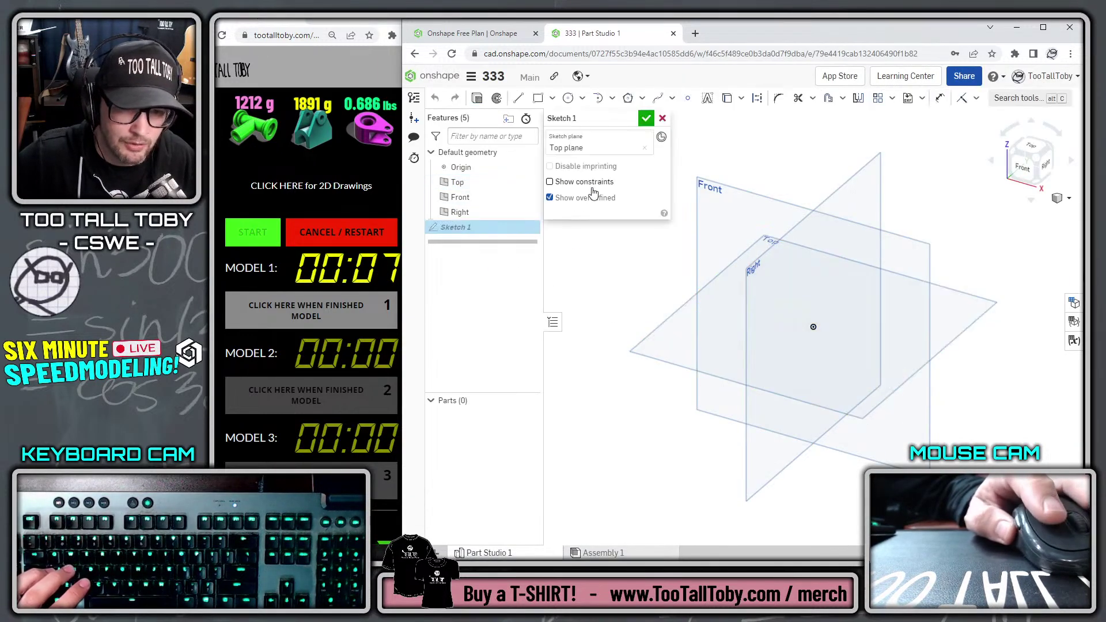
pyautogui.click(662, 118)
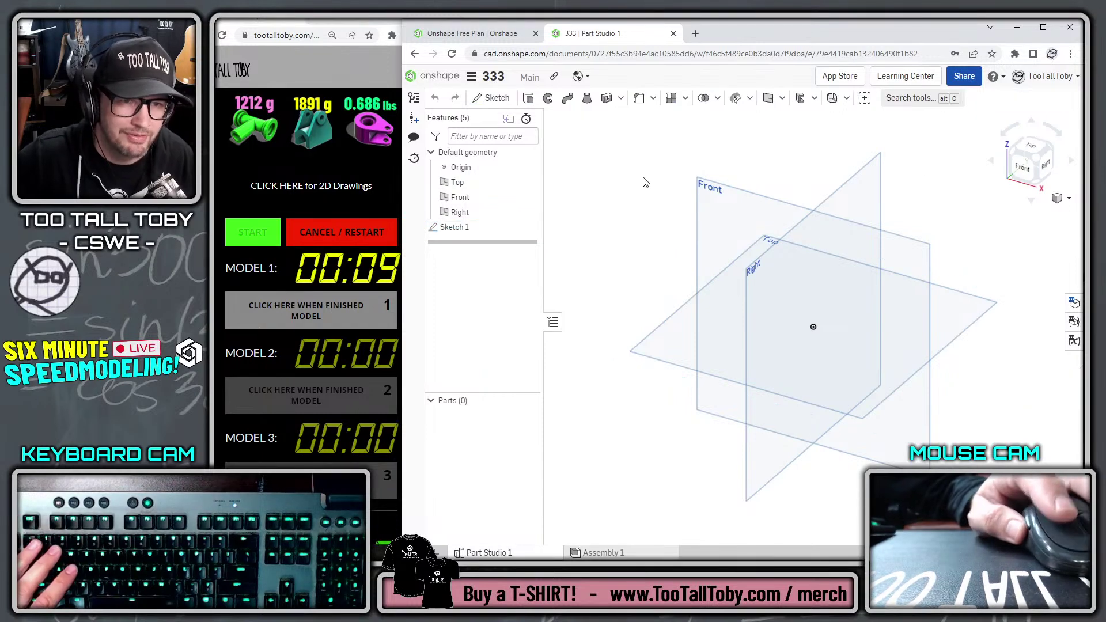
# Close document 333, send it to the trash, and reset the challenge timer
pyautogui.click(471, 76)
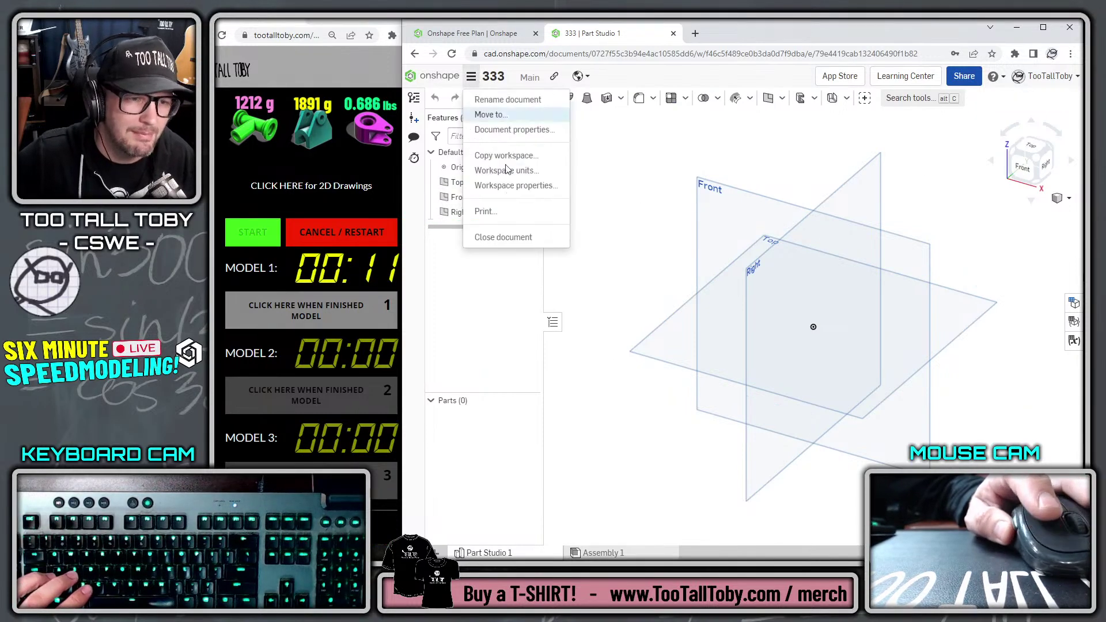
pyautogui.click(489, 239)
pyautogui.click(573, 312)
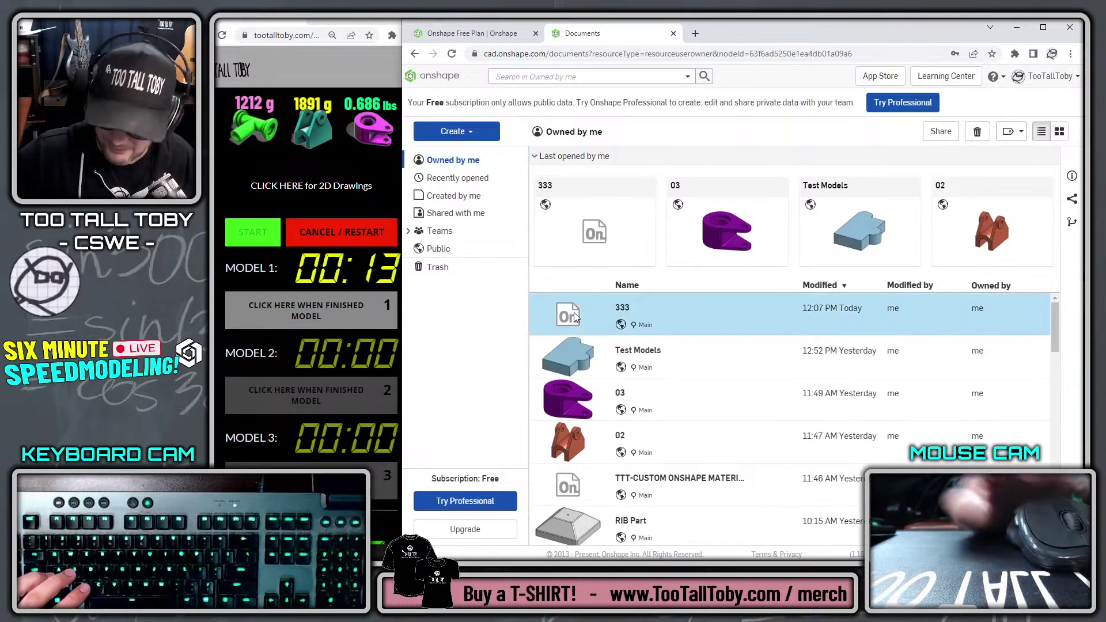
pyautogui.press('Delete')
pyautogui.click(832, 148)
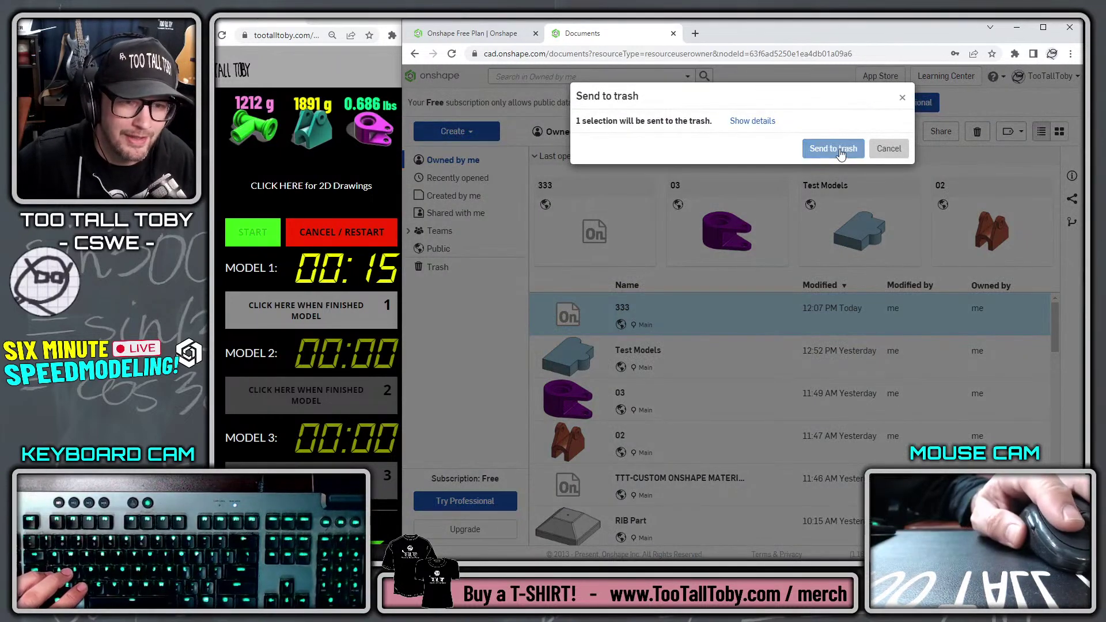
pyautogui.click(331, 246)
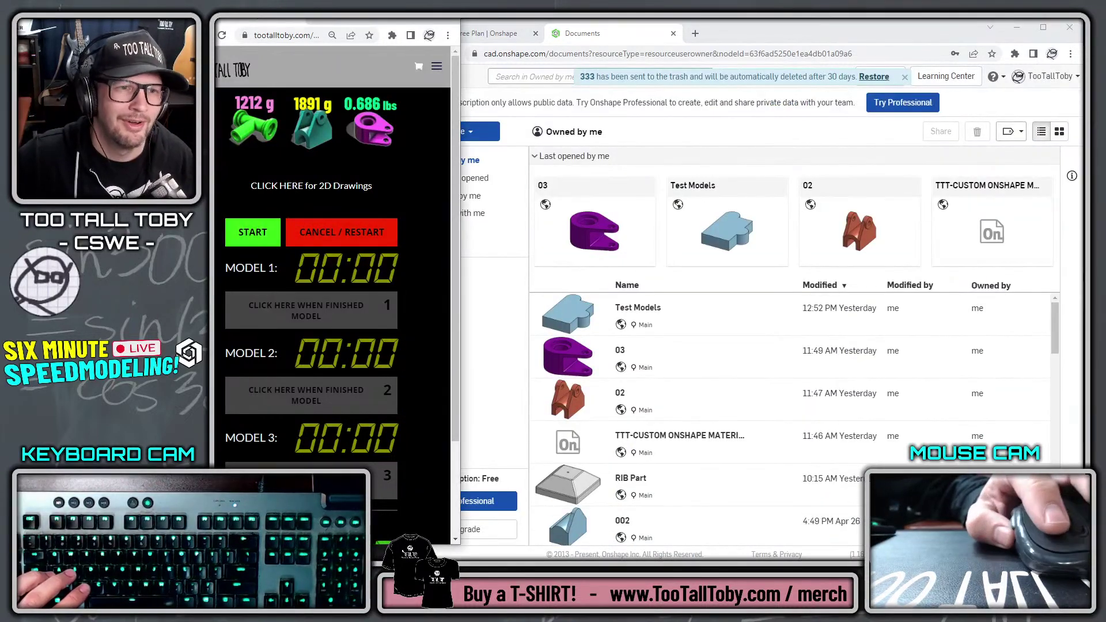
# Start a new timed run on the challenge timer and create a fresh public document named 333
pyautogui.click(256, 232)
pyautogui.click(453, 132)
pyautogui.click(456, 150)
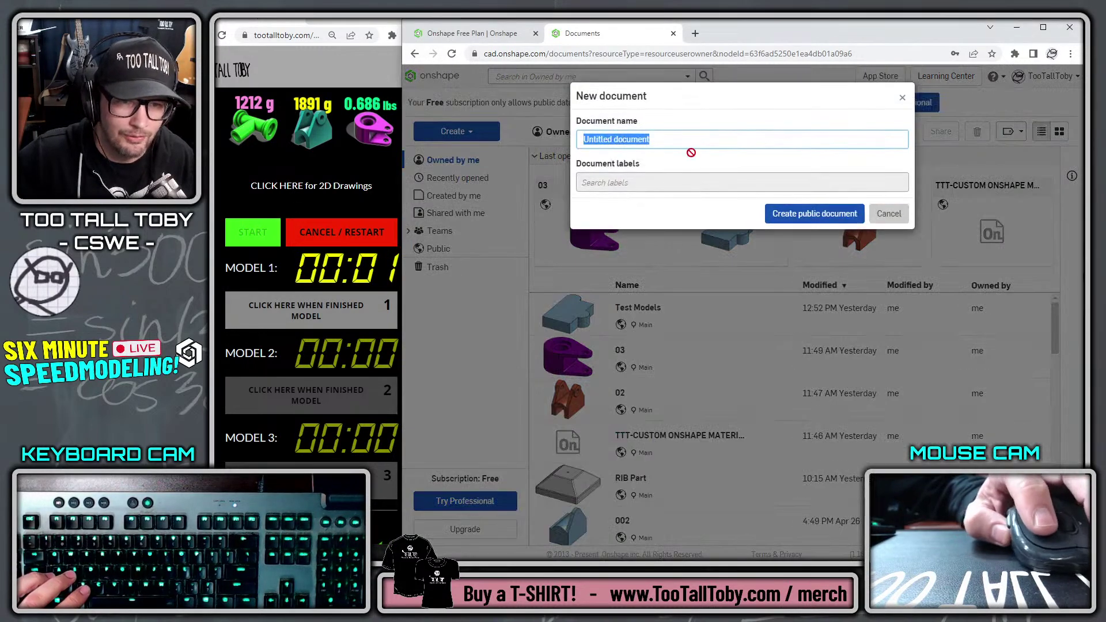
pyautogui.write('333')
pyautogui.press('Return')
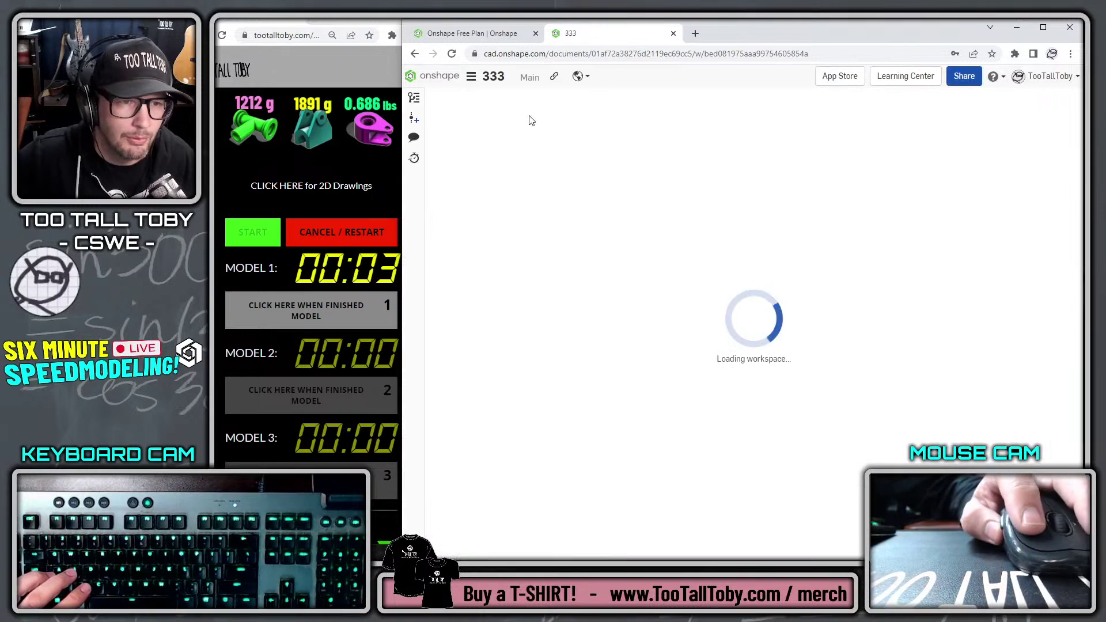
# Set the workspace units to inch for length and pound for mass
pyautogui.click(471, 78)
pyautogui.click(486, 174)
pyautogui.click(605, 167)
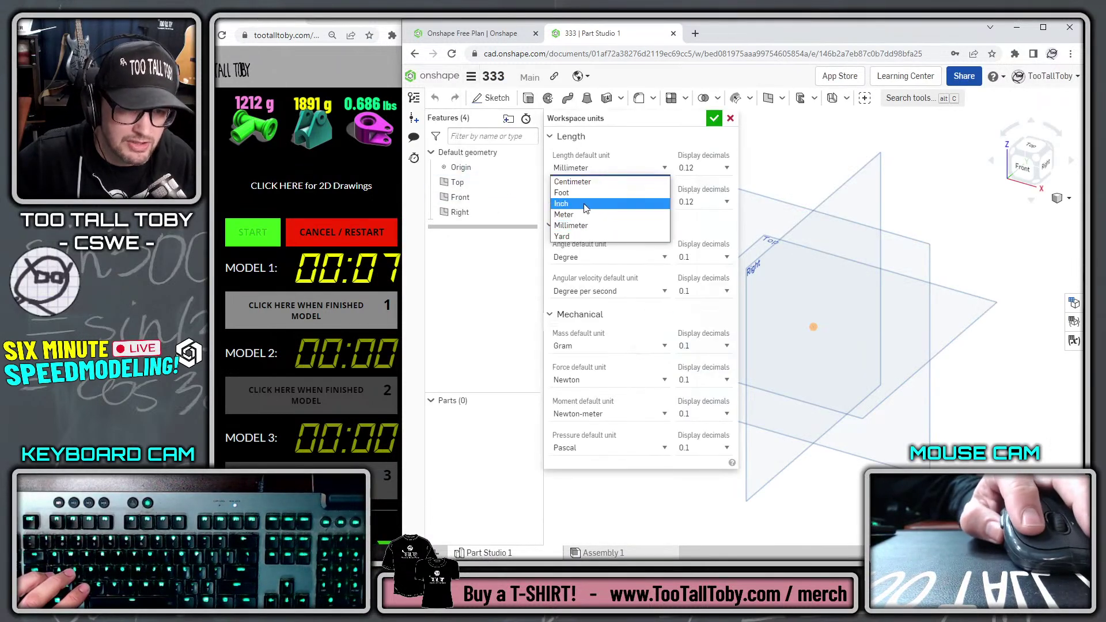
pyautogui.click(580, 204)
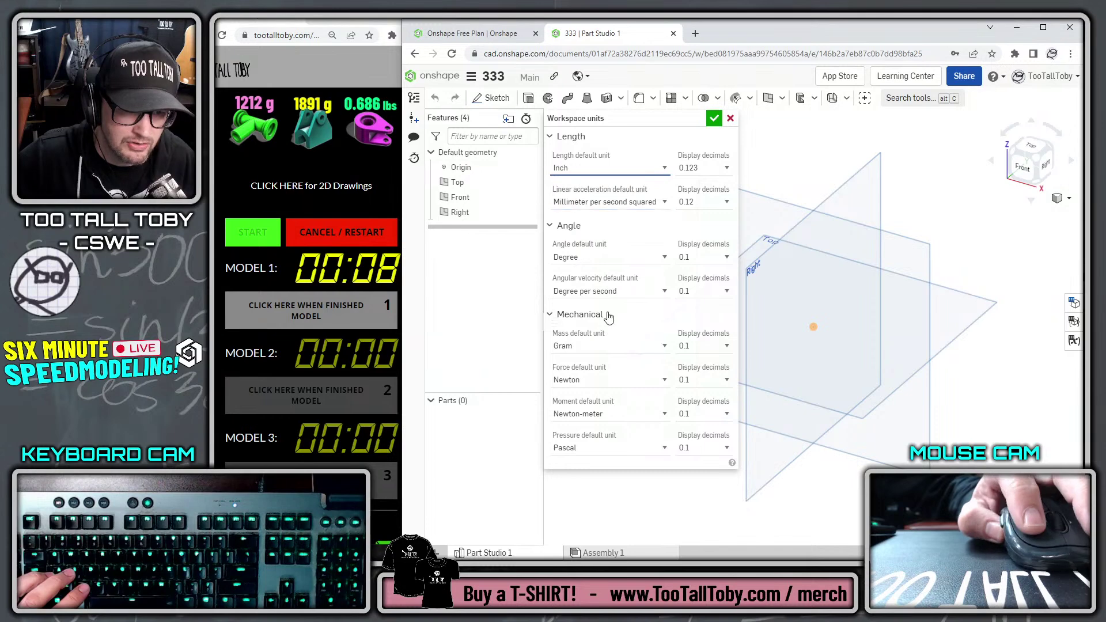
pyautogui.click(584, 344)
pyautogui.click(592, 390)
pyautogui.click(714, 118)
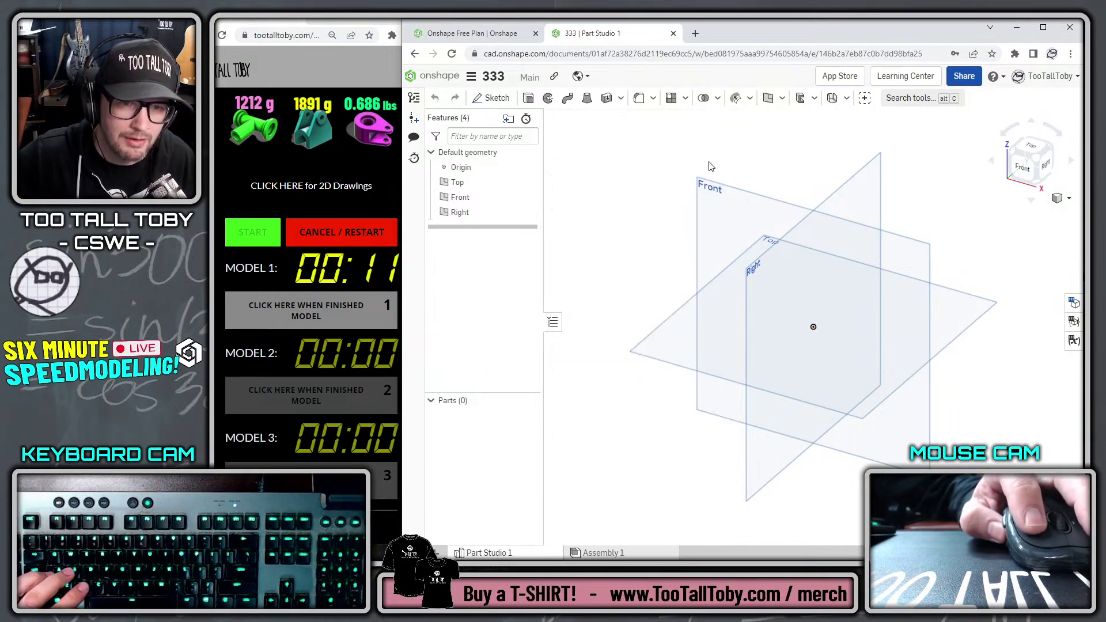
# Start a sketch on the Top plane and draw a sloping line about 1.68 in long above and beside the origin
pyautogui.click(675, 324)
pyautogui.click(689, 314)
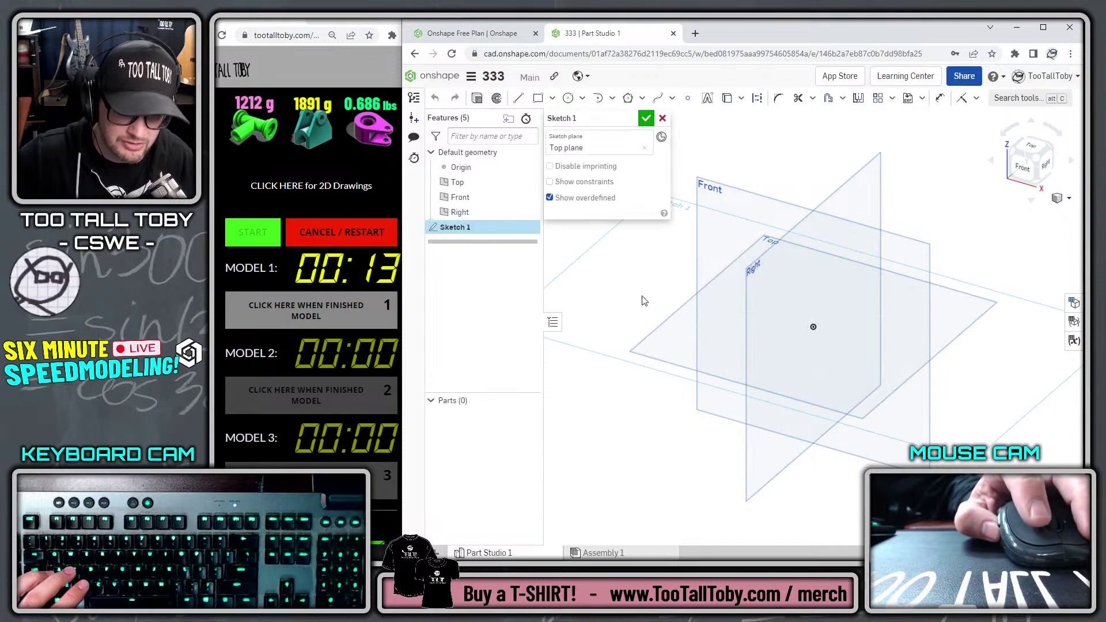
pyautogui.press('n')
pyautogui.press('s')
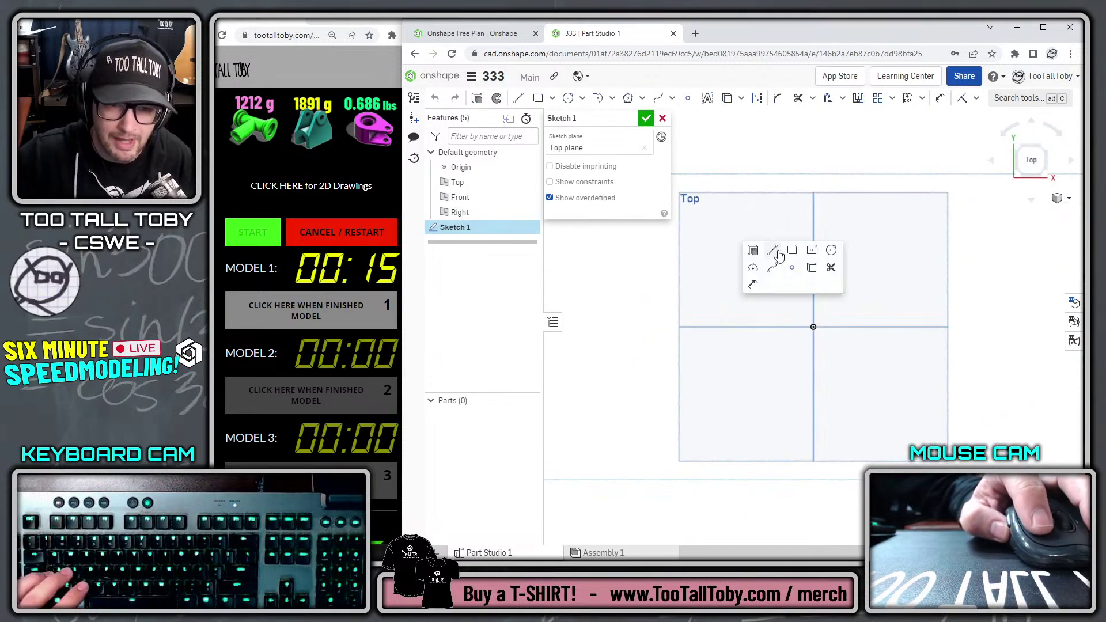
pyautogui.click(776, 251)
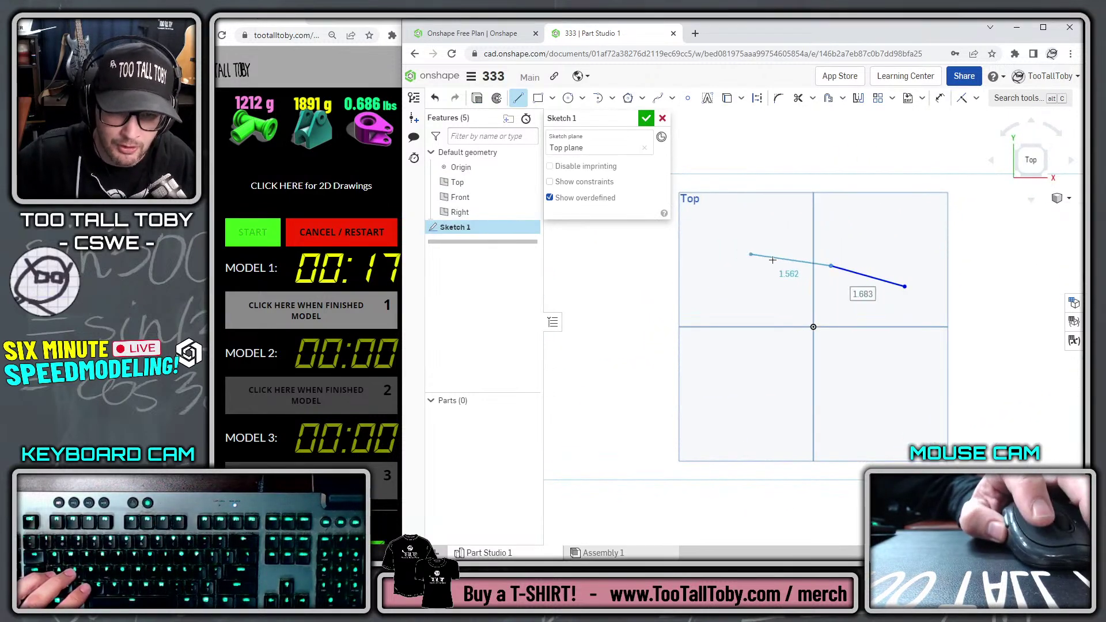
pyautogui.click(831, 266)
# Close a teardrop outline with a large arc around the origin, a lower line about 1.9 in long, and a small end arc
pyautogui.press('a')
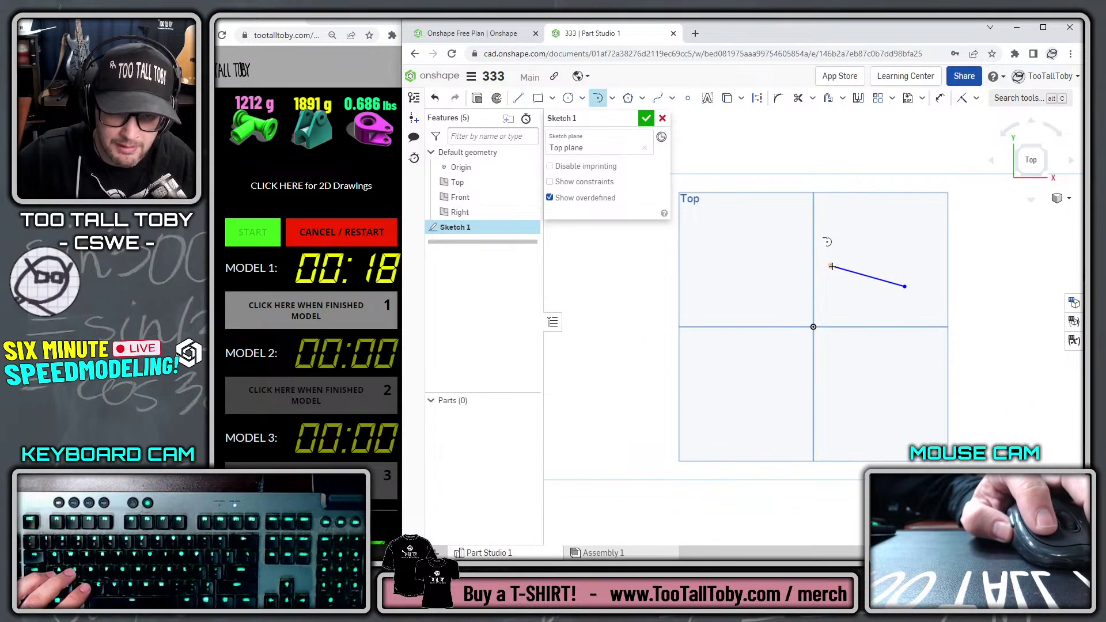
pyautogui.click(828, 385)
pyautogui.press('l')
pyautogui.click(830, 385)
pyautogui.click(915, 359)
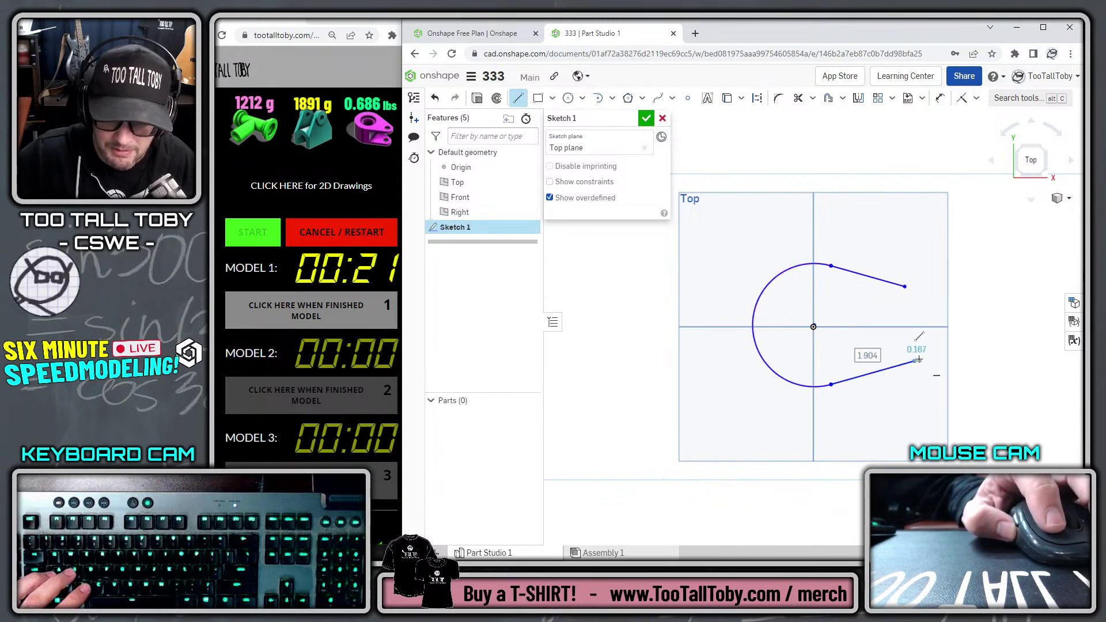
pyautogui.press('t')
pyautogui.click(905, 287)
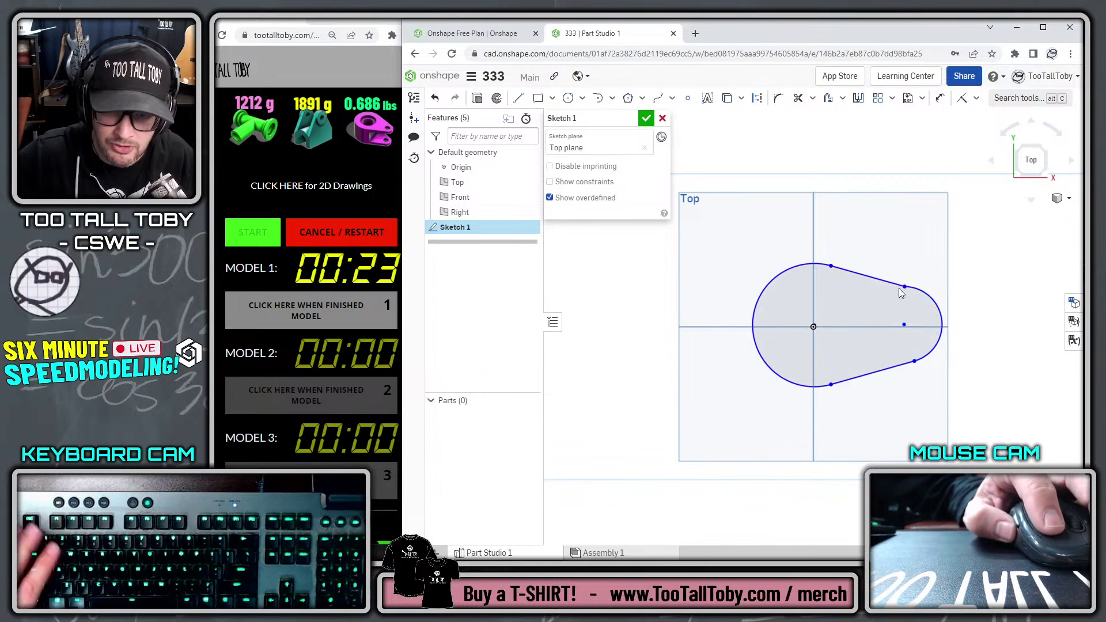
# Make the small end arc tangent to the upper line and align its centre horizontally with the origin
pyautogui.press('Escape')
pyautogui.moveTo(814, 327)
pyautogui.mouseDown()
pyautogui.moveTo(827, 294)
pyautogui.moveTo(814, 329)
pyautogui.mouseUp()
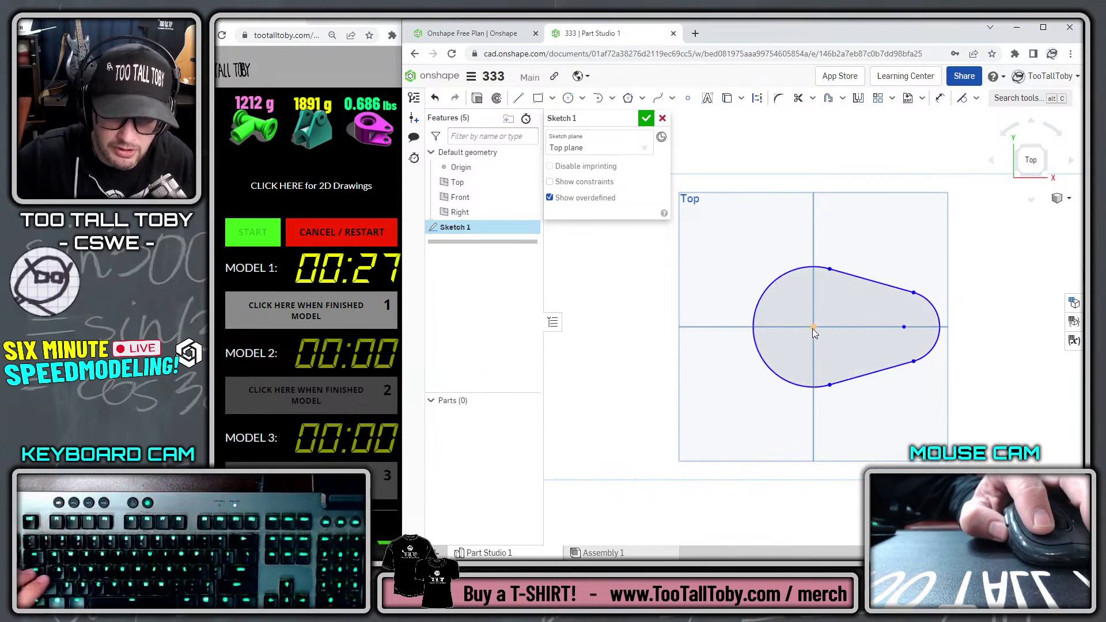
pyautogui.press('d')
pyautogui.press('Escape')
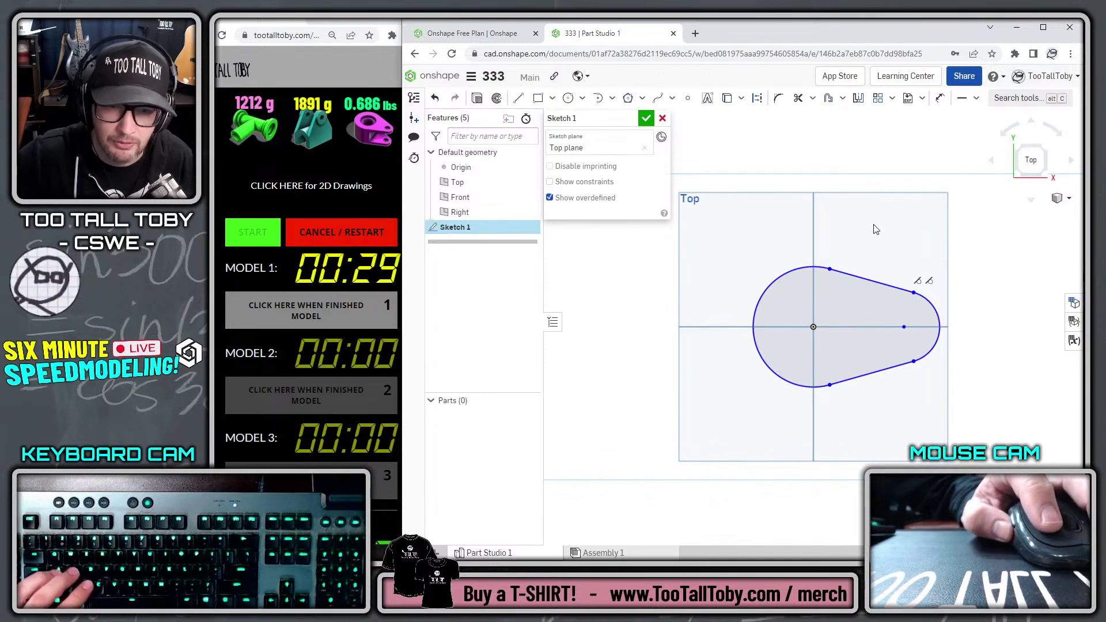
# Dimension the teardrop's large arc to a 1.25 in radius and its small end arc to a 0.5 in radius
pyautogui.press('s')
pyautogui.click(893, 246)
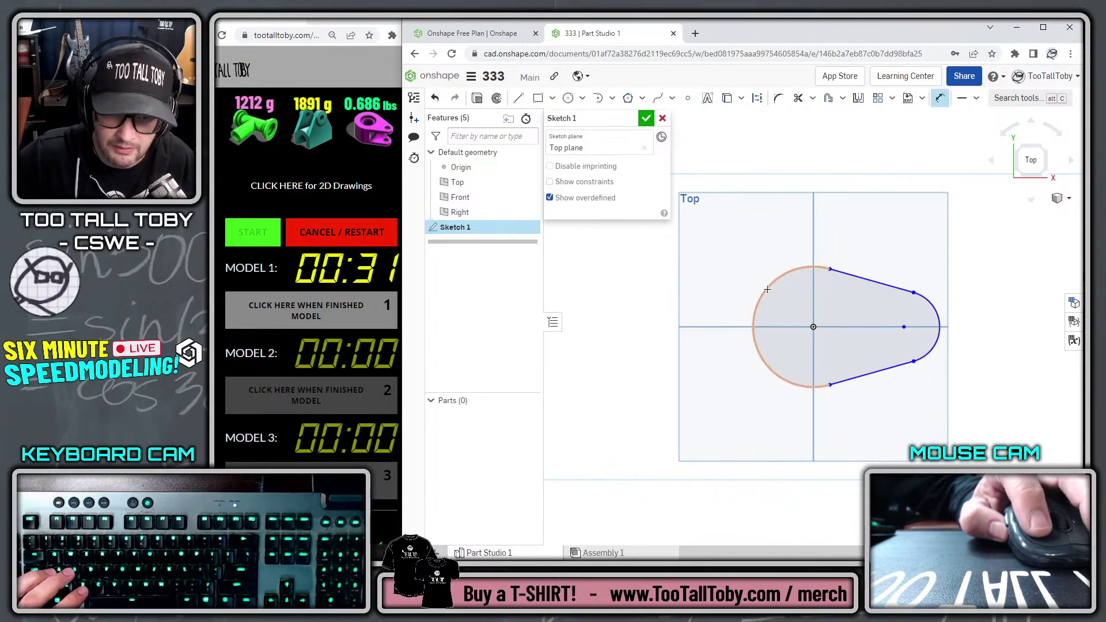
pyautogui.click(768, 289)
pyautogui.click(743, 268)
pyautogui.write('1.25')
pyautogui.press('Return')
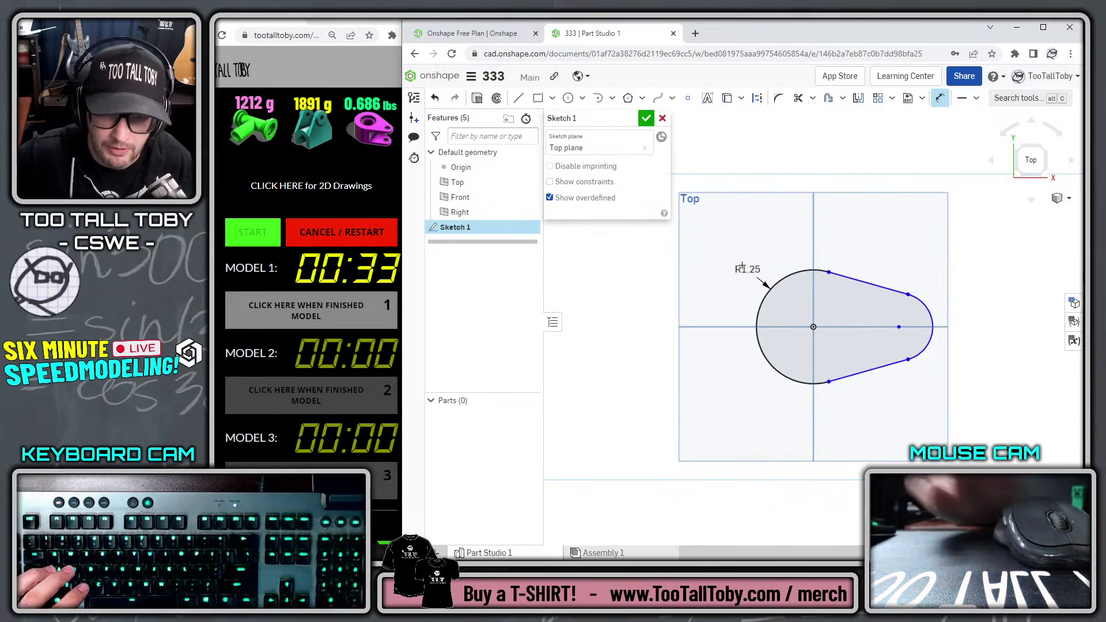
pyautogui.click(954, 278)
pyautogui.write('0.5')
pyautogui.press('Return')
# Draw a 0.5 in diameter circle concentric with the small end arc
pyautogui.press('s')
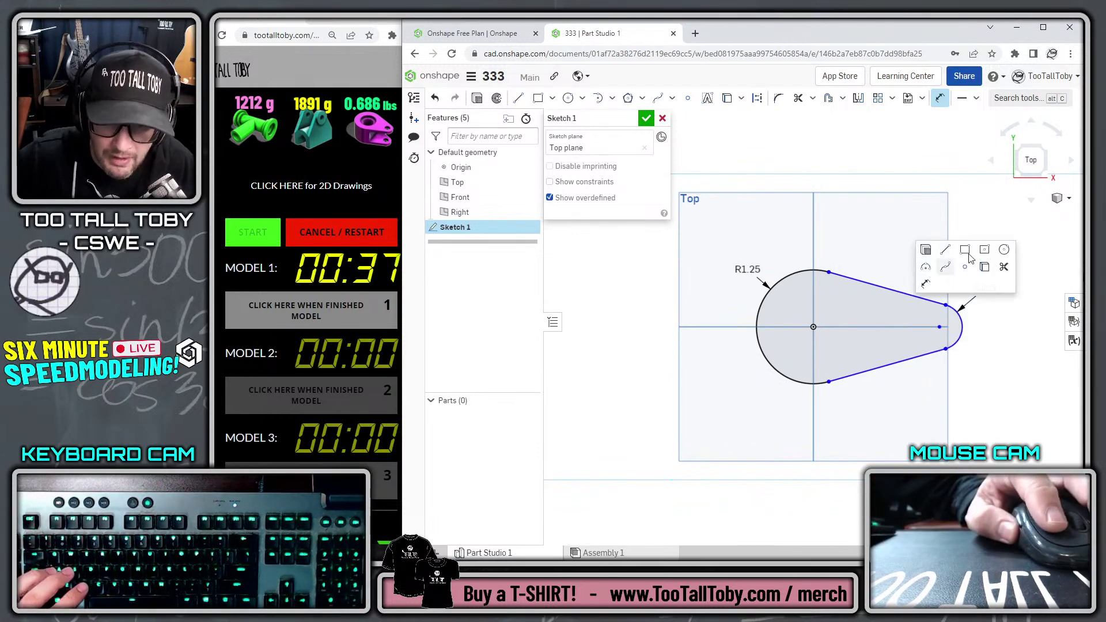
pyautogui.click(1003, 250)
pyautogui.click(939, 326)
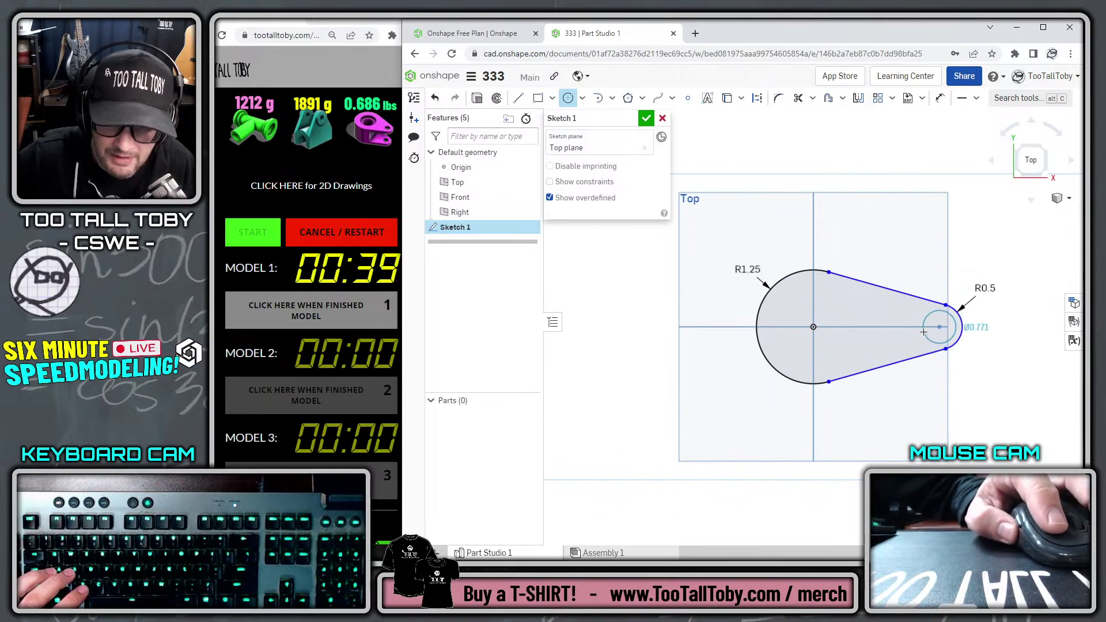
pyautogui.click(923, 333)
# Dimension the distance between the origin and the small circle's centre to 2 in
pyautogui.press('s')
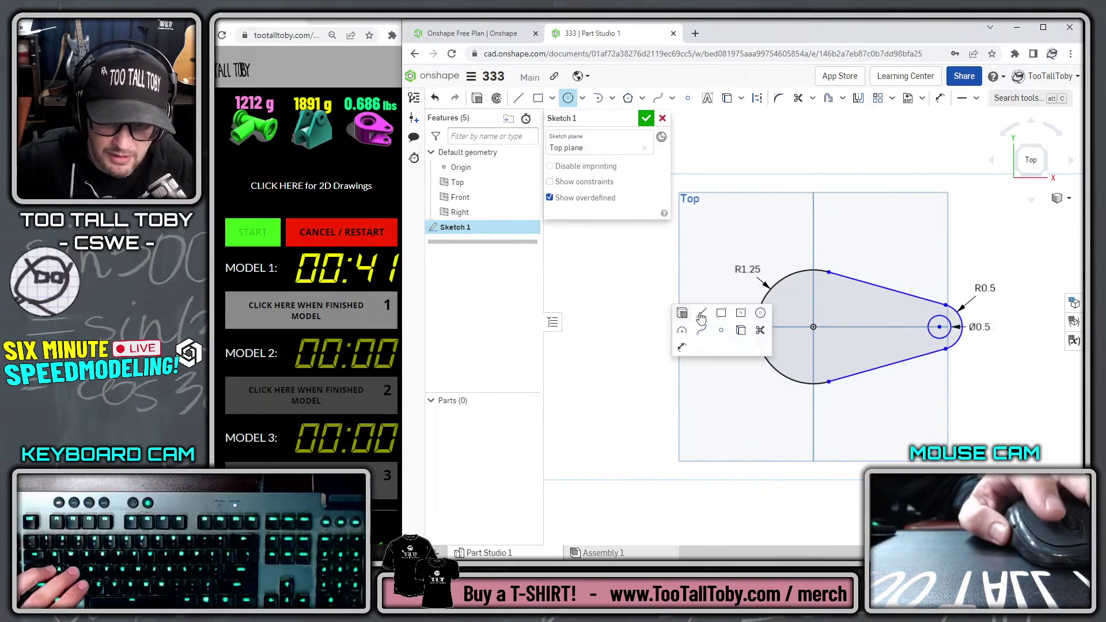
pyautogui.click(682, 348)
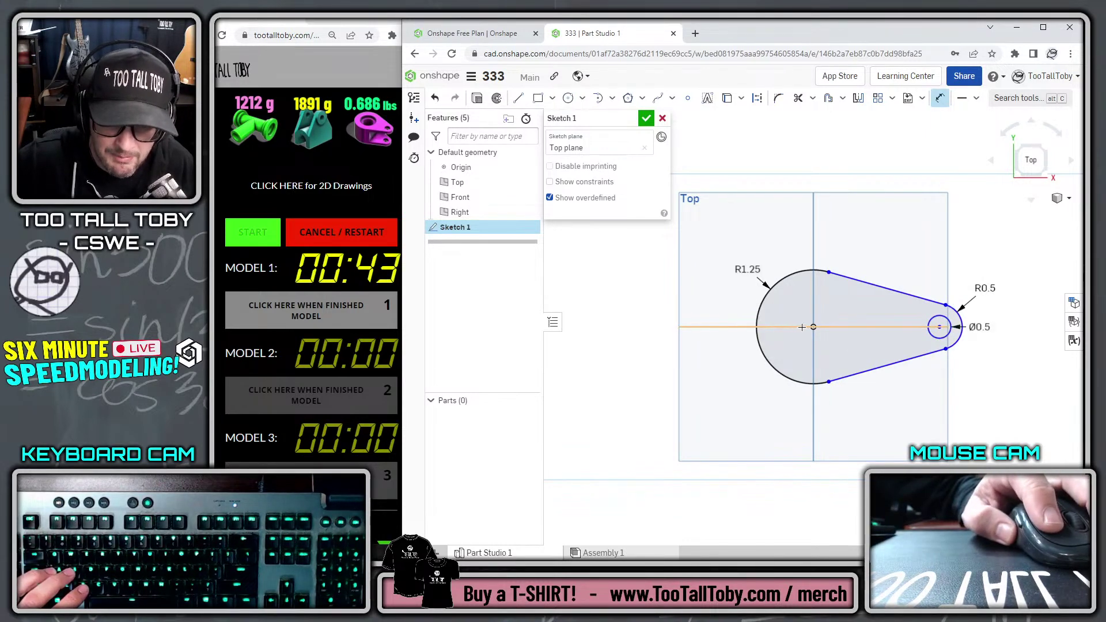
pyautogui.click(939, 326)
pyautogui.click(852, 420)
pyautogui.write('2')
pyautogui.press('Return')
# Extrude the teardrop region 1.8 in below the Top plane as a new solid, leaving the small circle open
pyautogui.press('s')
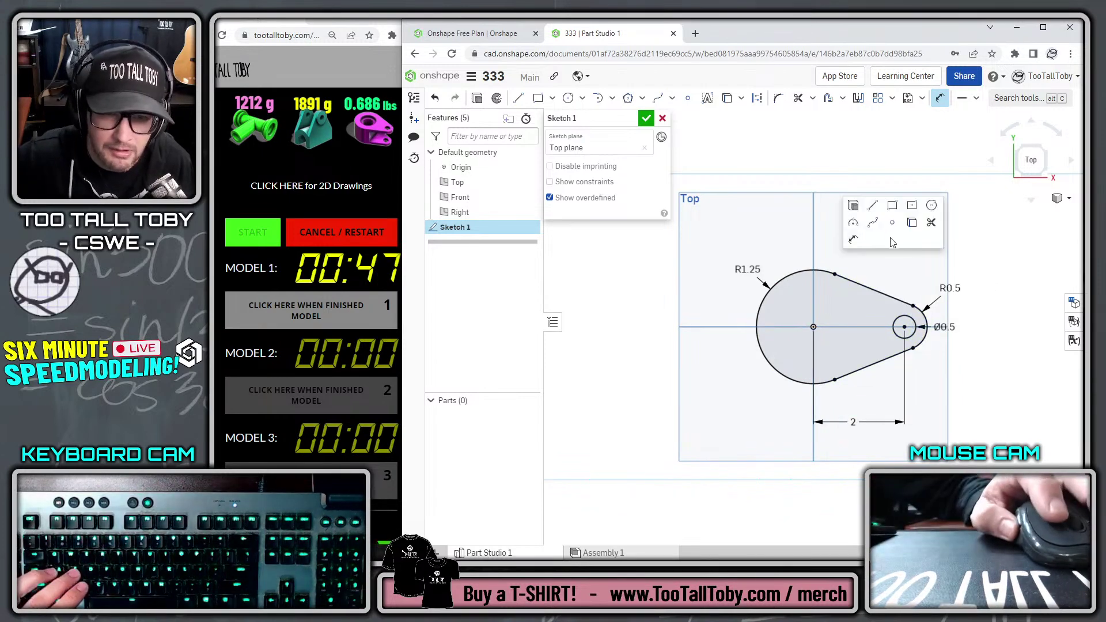
pyautogui.click(855, 206)
pyautogui.write('1.8')
pyautogui.press('Tab')
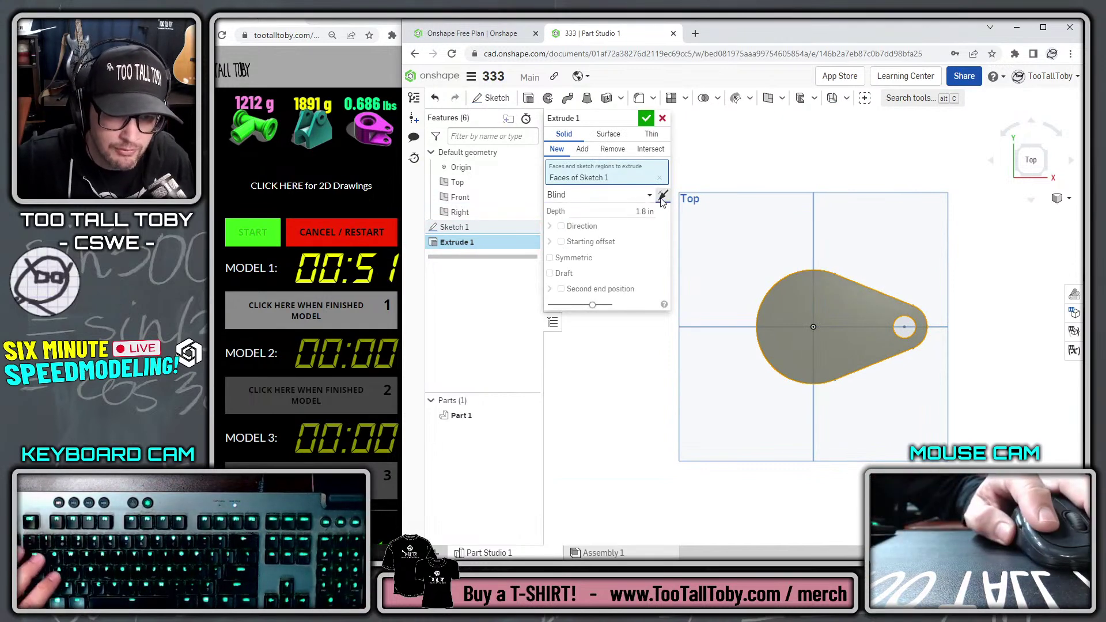
pyautogui.click(645, 118)
# Start a sketch on the Front plane and draw a corner rectangle about 1.91 by 1.03 in over the part's narrow end
pyautogui.hotkey('shift', '7')
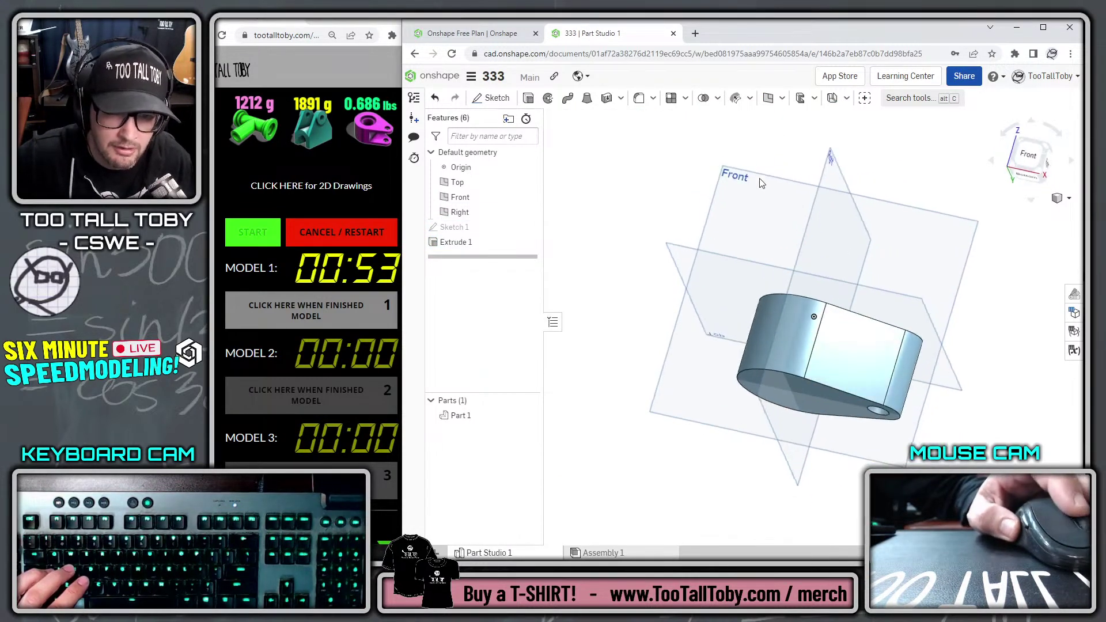
pyautogui.click(723, 174)
pyautogui.press('s')
pyautogui.click(739, 168)
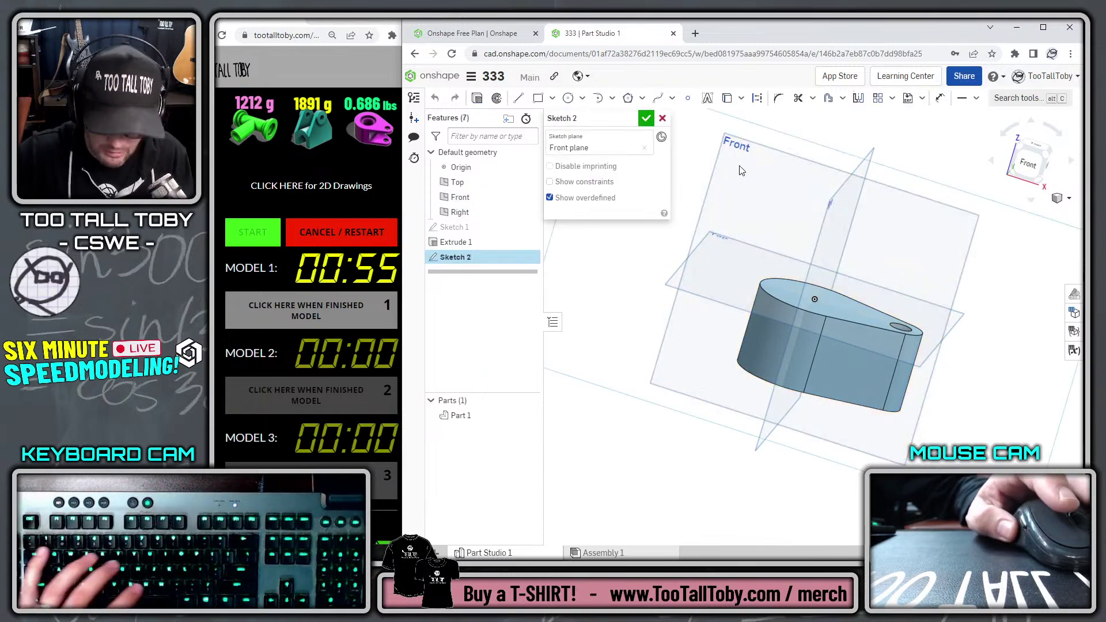
pyautogui.press('n')
pyautogui.press('s')
pyautogui.click(902, 229)
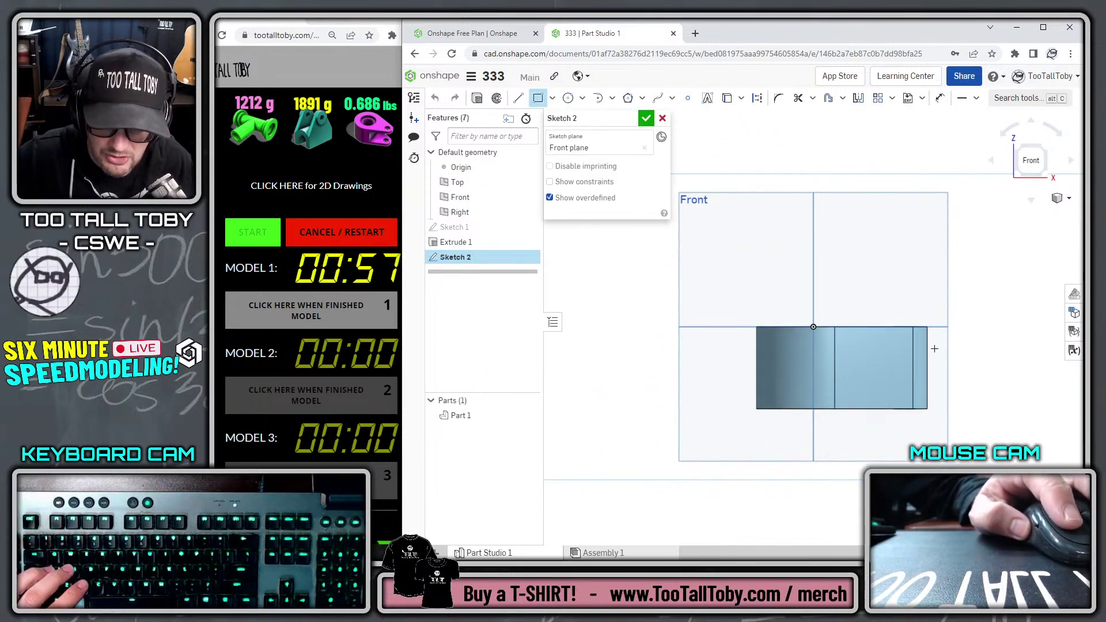
pyautogui.click(849, 387)
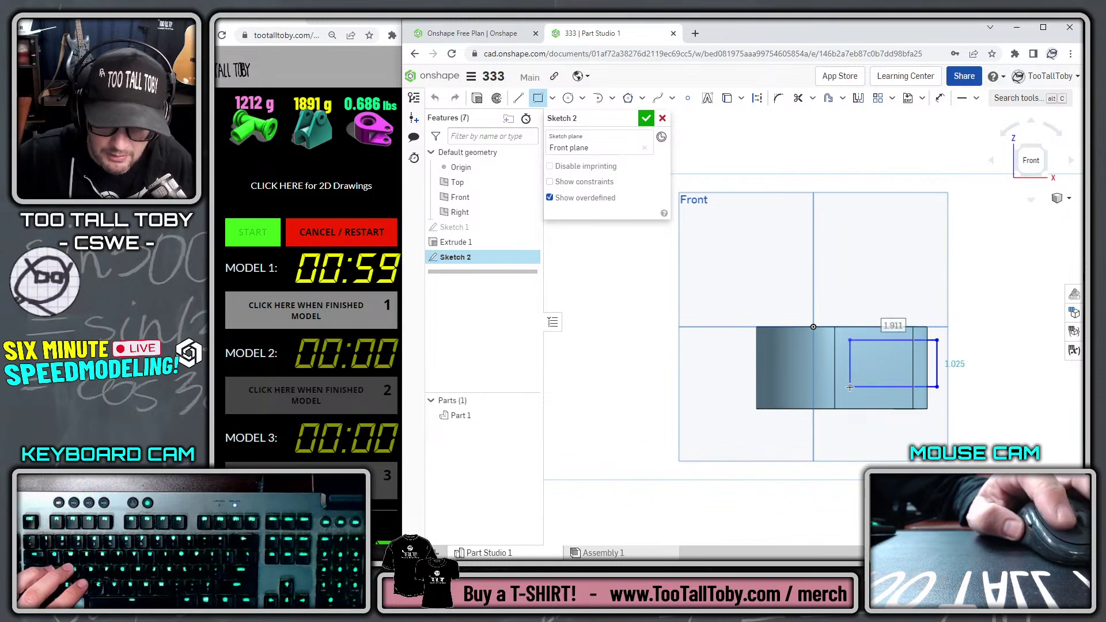
# Set the rectangle's width to 1.75 in and its height to 1.3 in
pyautogui.write('1.75')
pyautogui.press('Tab')
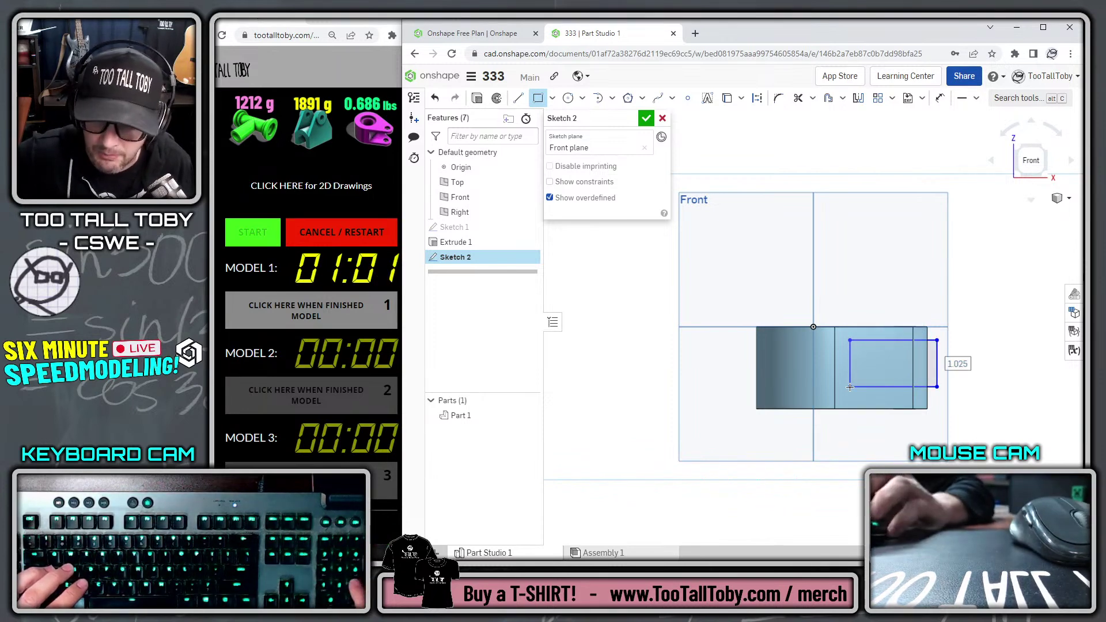
pyautogui.write('1.8-')
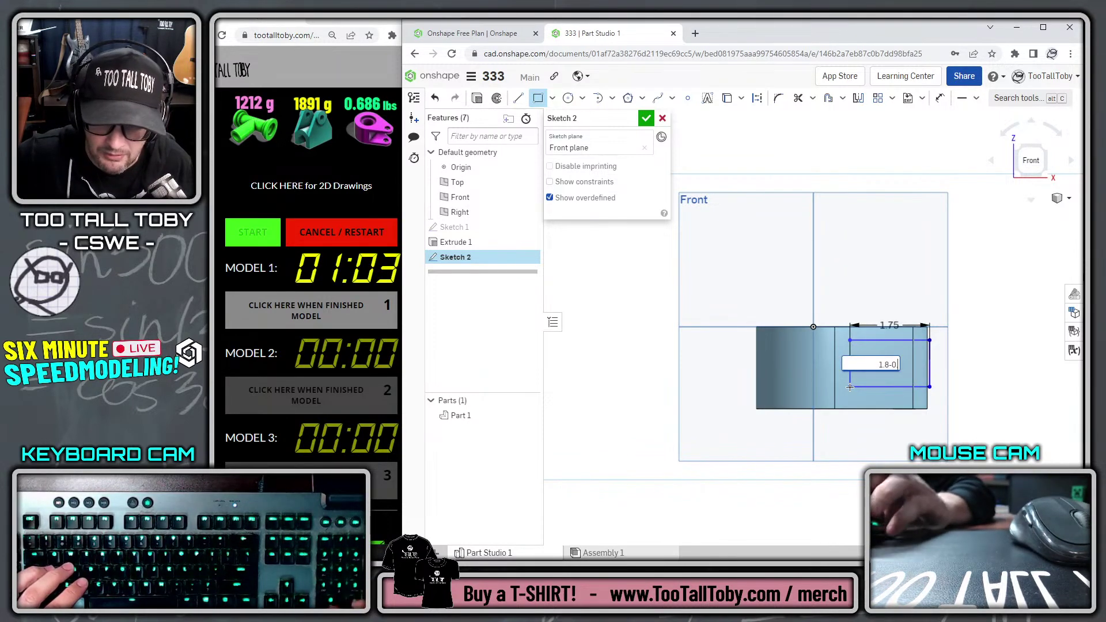
pyautogui.press('Return')
# Dimension the rectangle's lower edge 0.25 in above the part's bottom edge
pyautogui.press('s')
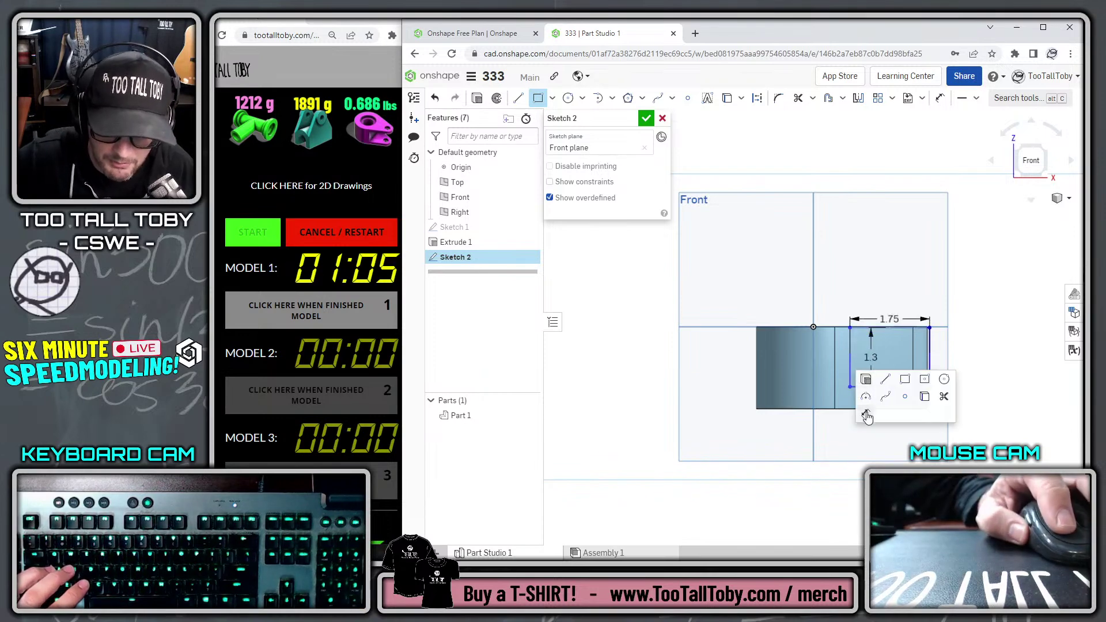
pyautogui.click(866, 414)
pyautogui.click(886, 410)
pyautogui.click(884, 423)
pyautogui.write('0.25')
pyautogui.press('Return')
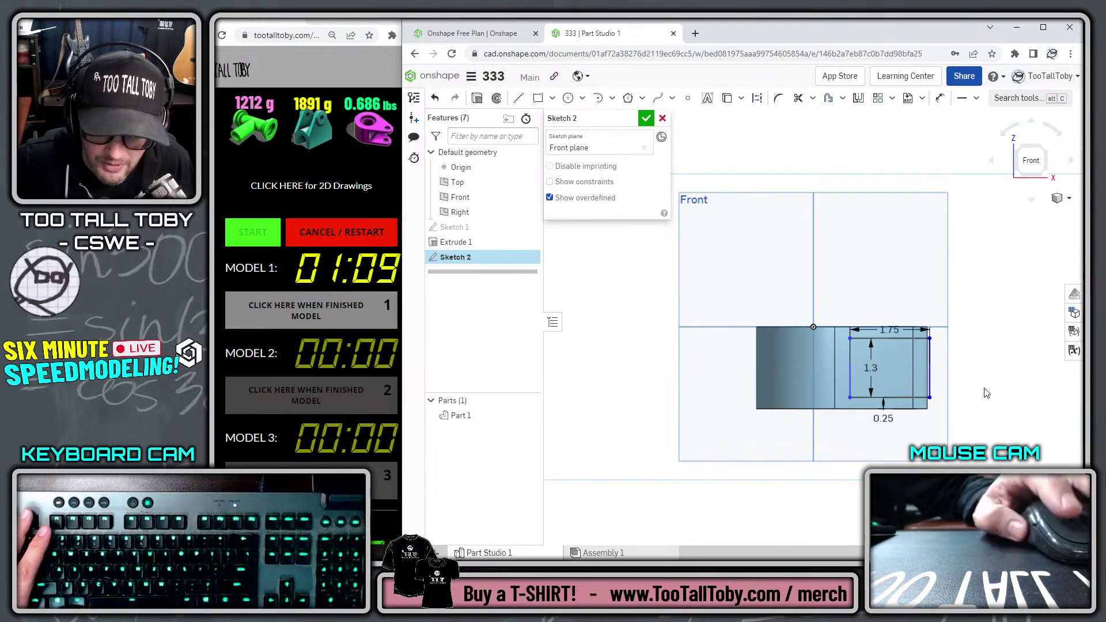
# Align the rectangle's lower outer corner vertically with the part's bottom corner at the narrow end
pyautogui.click(927, 409)
pyautogui.click(930, 397)
pyautogui.press('v')
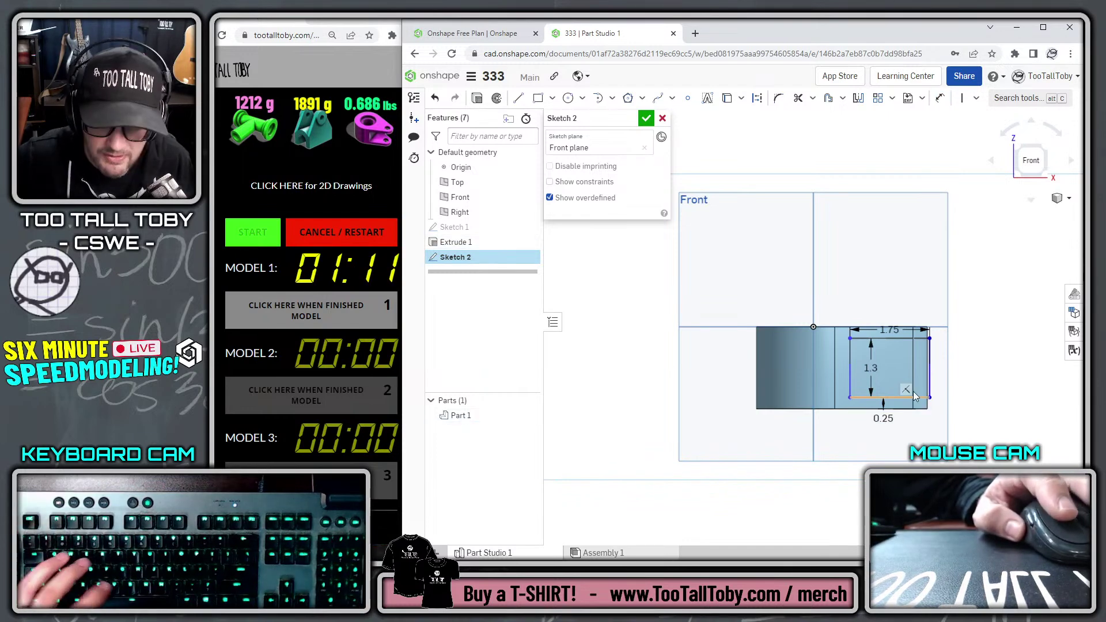
# Fillet the rectangle's two inner corners with a 0.1 in radius
pyautogui.press('s')
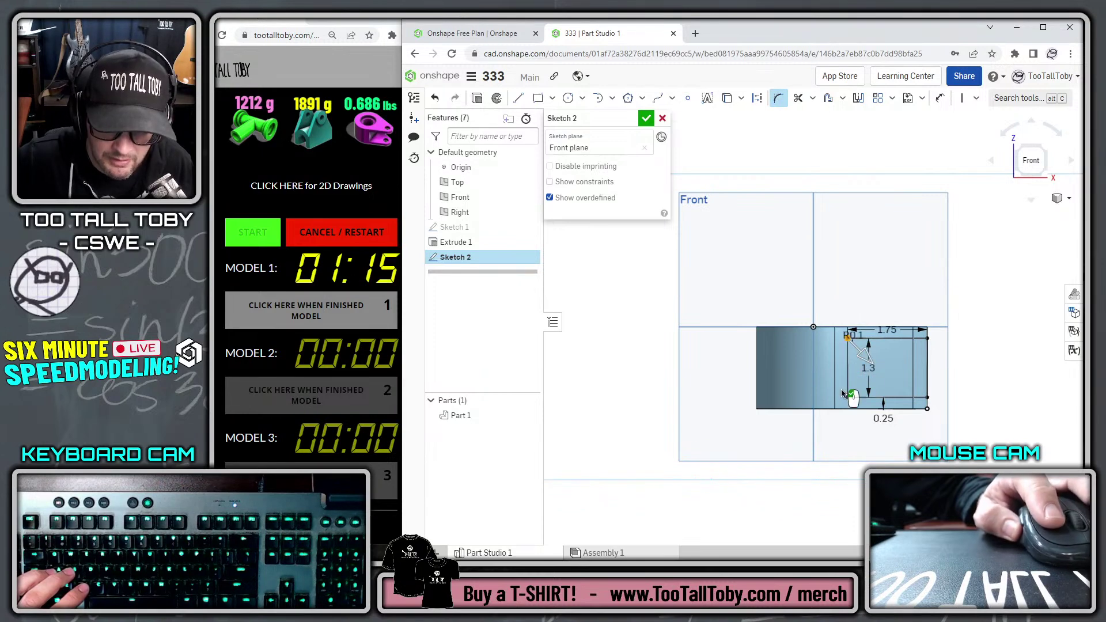
pyautogui.click(862, 285)
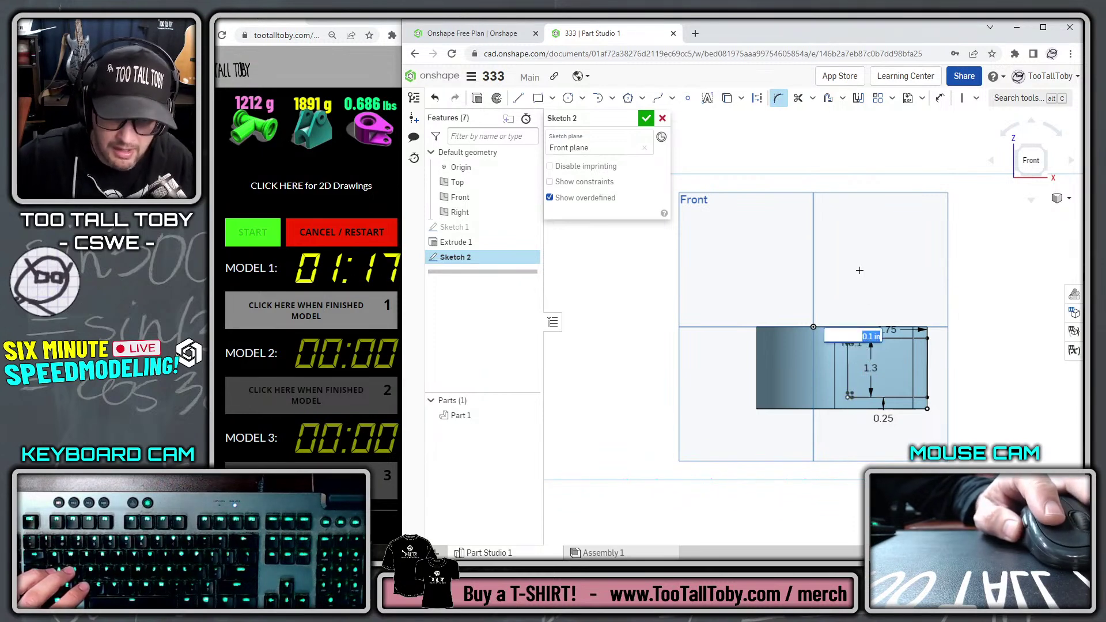
pyautogui.press('Return')
# Extrude the rectangle as a symmetric Through all Remove cut to form the slot in the narrow end
pyautogui.hotkey('shift', '7')
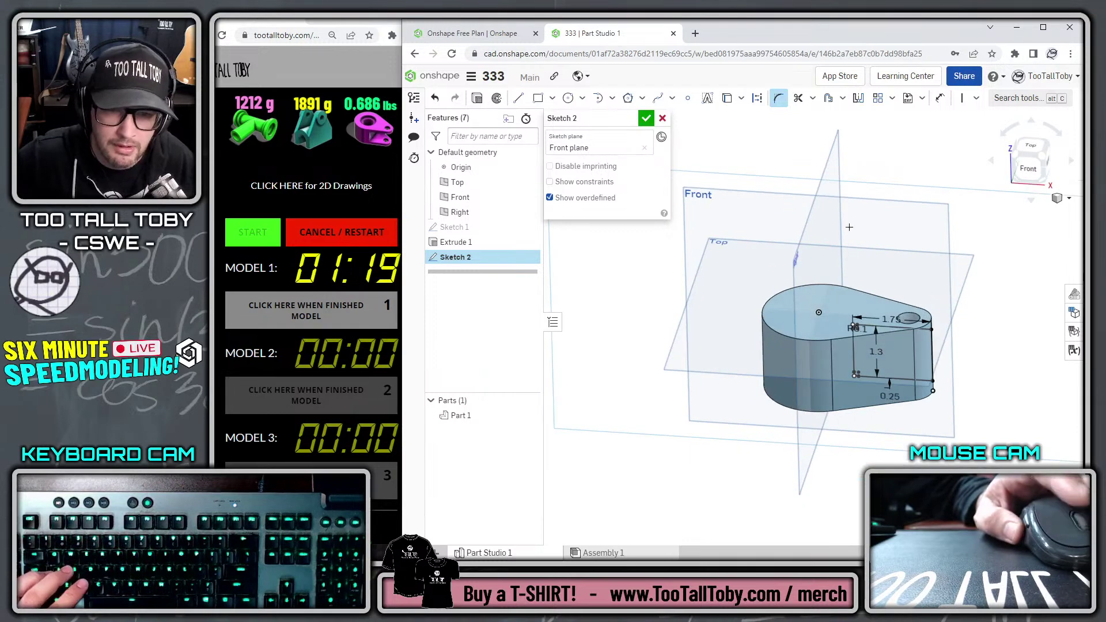
pyautogui.press('s')
pyautogui.click(612, 148)
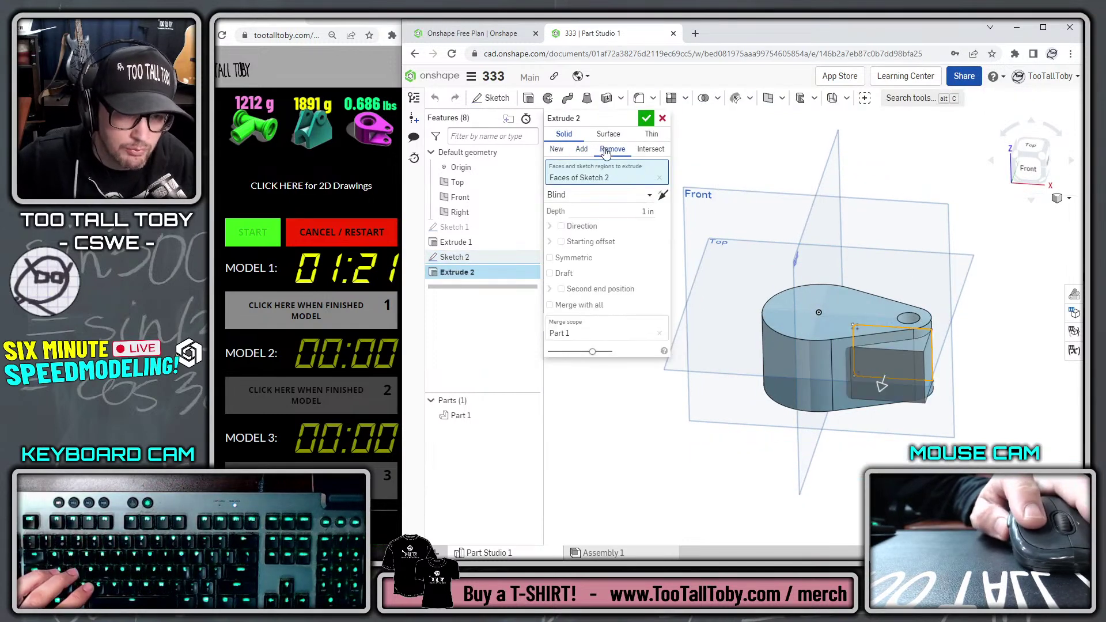
pyautogui.click(645, 194)
pyautogui.click(570, 287)
pyautogui.click(576, 243)
pyautogui.click(646, 118)
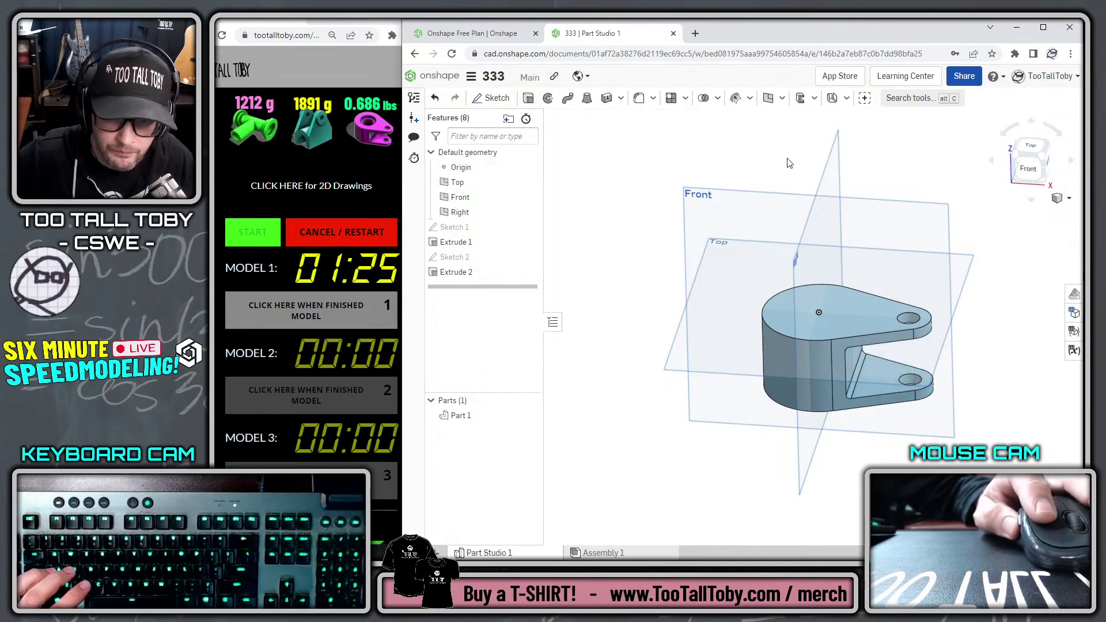
pyautogui.moveTo(779, 319); pyautogui.dragTo(741, 310, button='right')
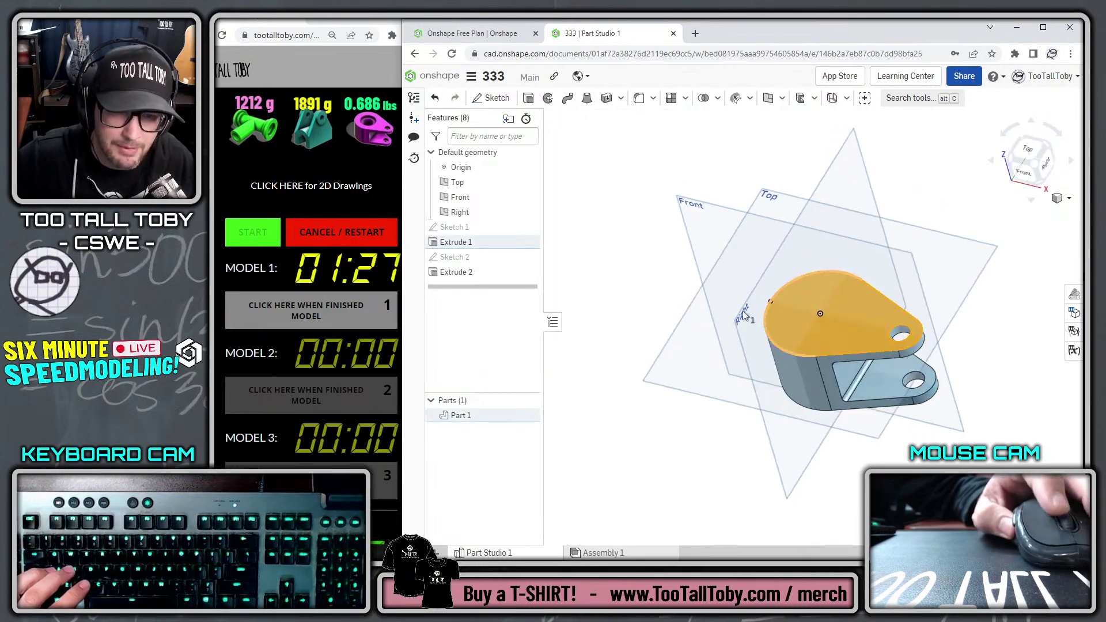
pyautogui.click(652, 98)
pyautogui.click(656, 231)
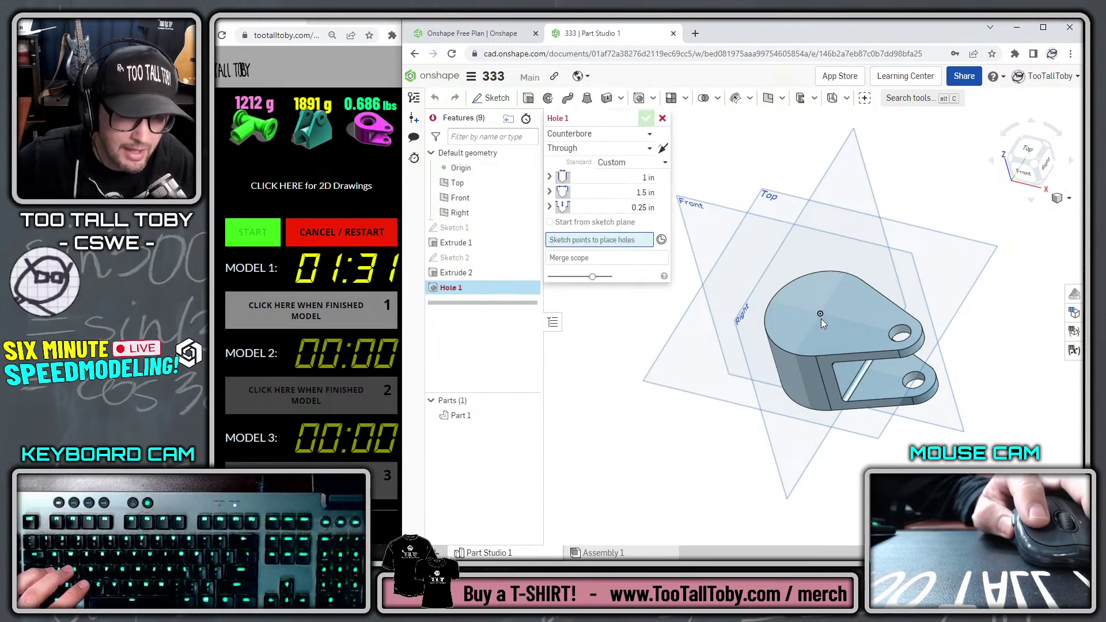
pyautogui.press('Escape')
# Show the first sketch and place a counterbored through hole at the wide end's centre, 1 in diameter with a 1.5 in counterbore 0.25 in deep
pyautogui.click(528, 228)
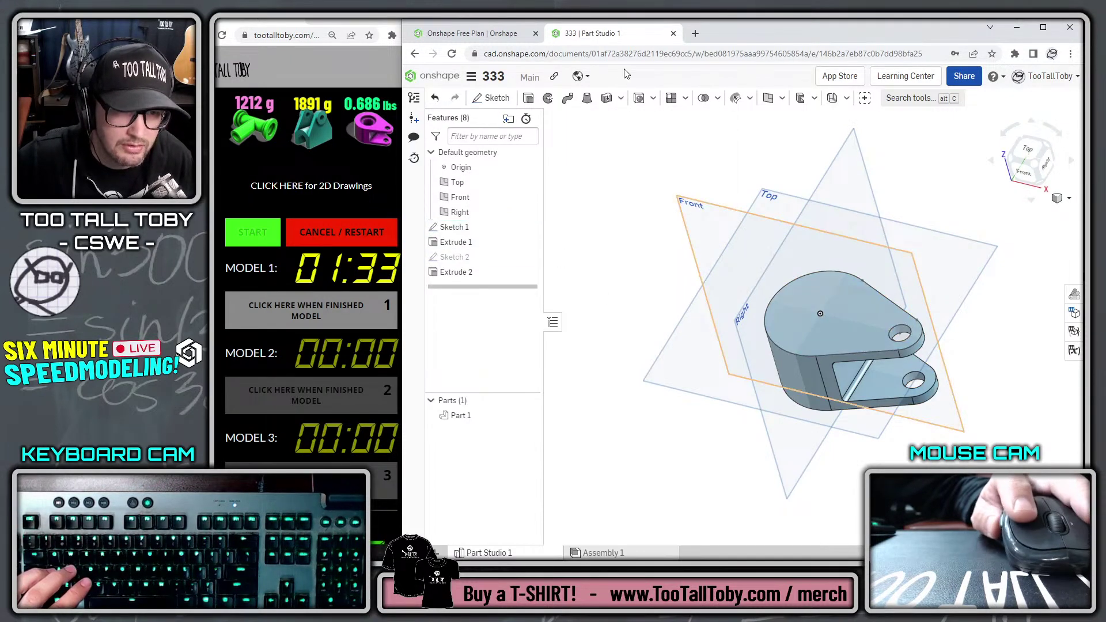
pyautogui.click(639, 99)
pyautogui.click(819, 314)
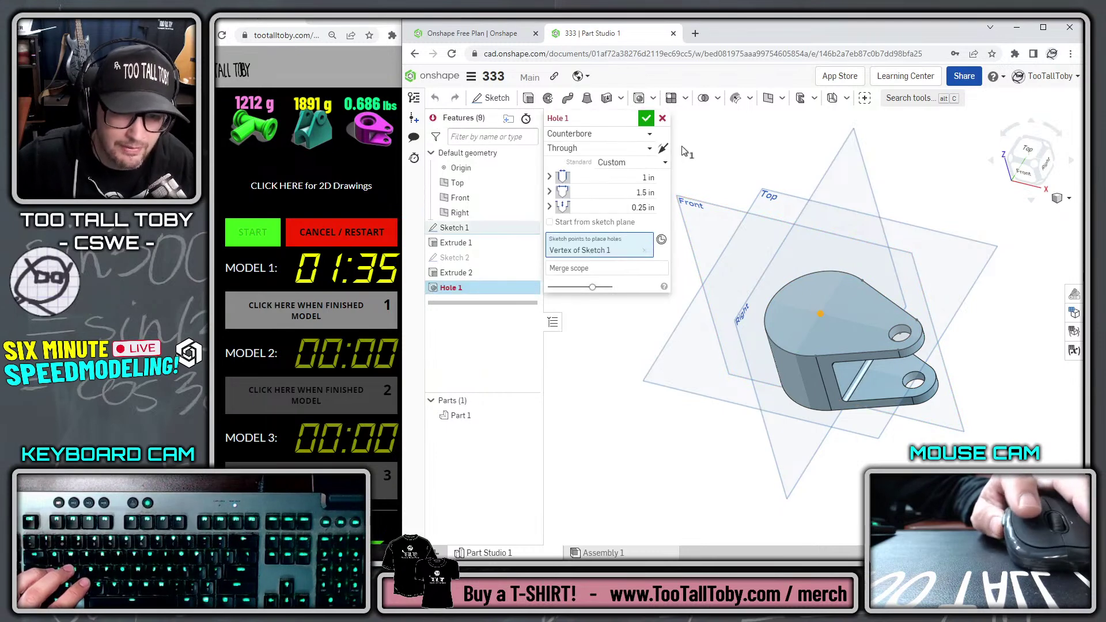
pyautogui.click(646, 119)
# Assign the part a material from the TTT-CUSTOM MATERIALS library
pyautogui.rightClick(485, 404)
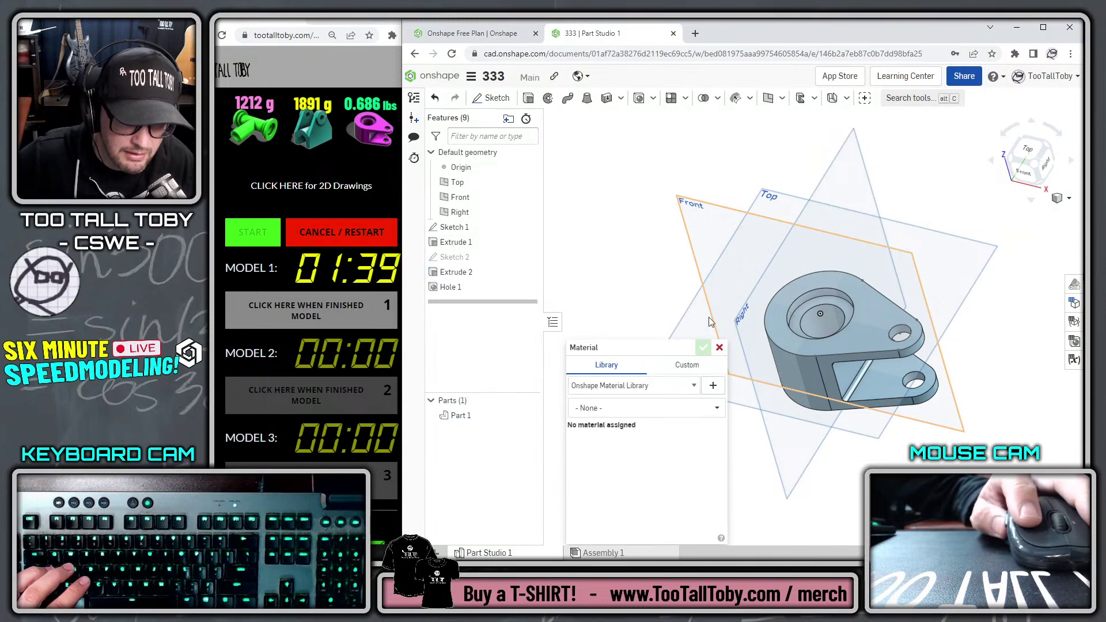
pyautogui.click(634, 384)
pyautogui.click(625, 409)
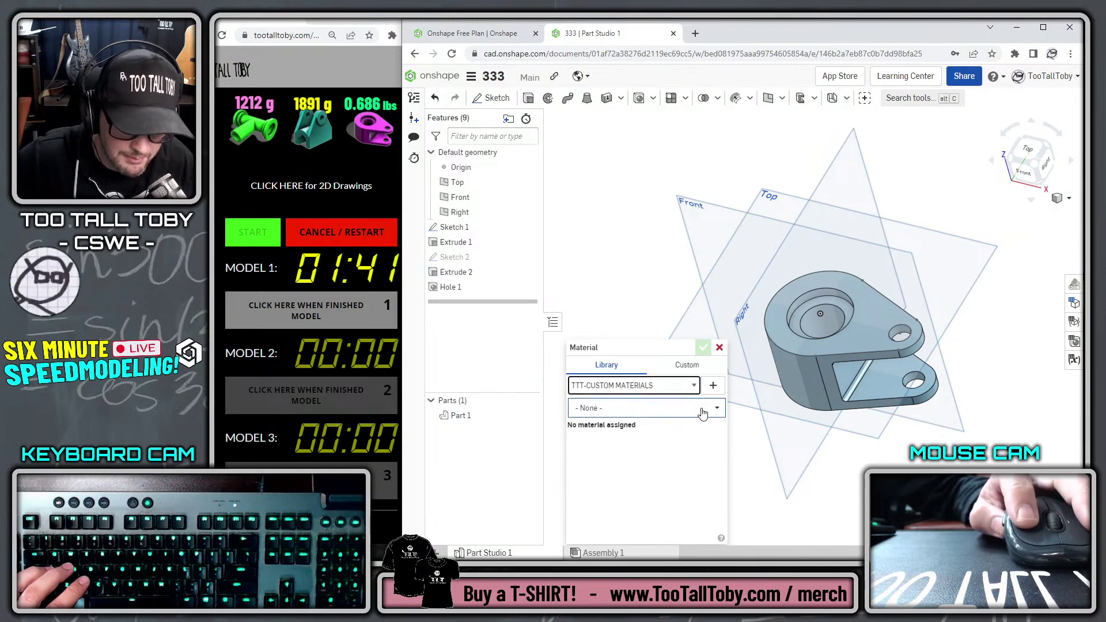
pyautogui.click(703, 409)
pyautogui.click(624, 490)
pyautogui.click(702, 348)
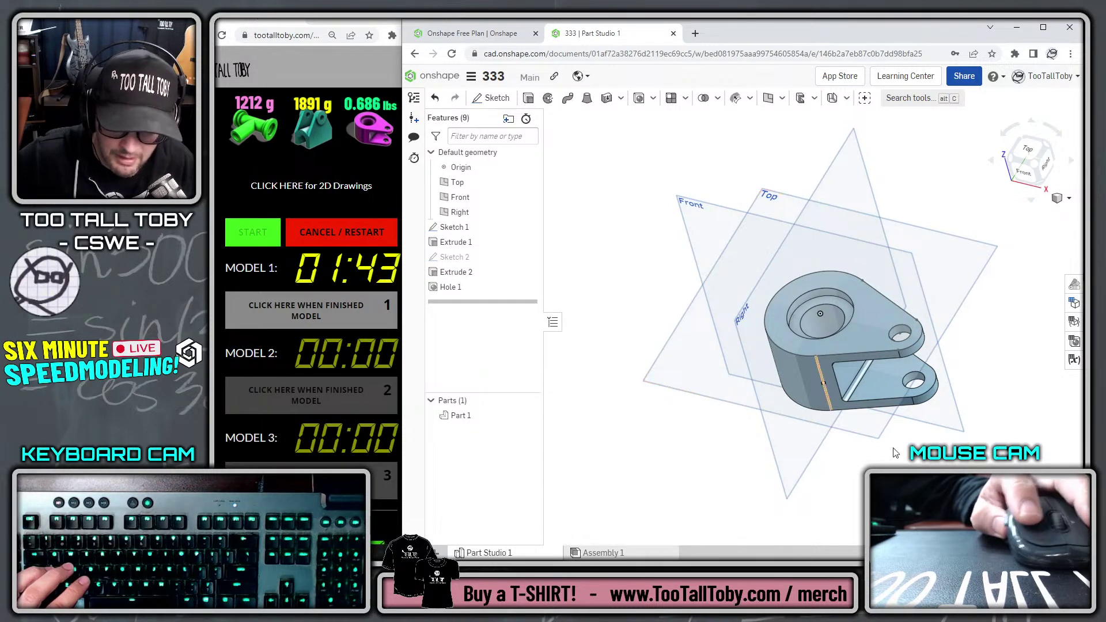
# Check the part's mass properties and mark Model 1 as finished in the challenge timer
pyautogui.click(1072, 536)
pyautogui.click(855, 326)
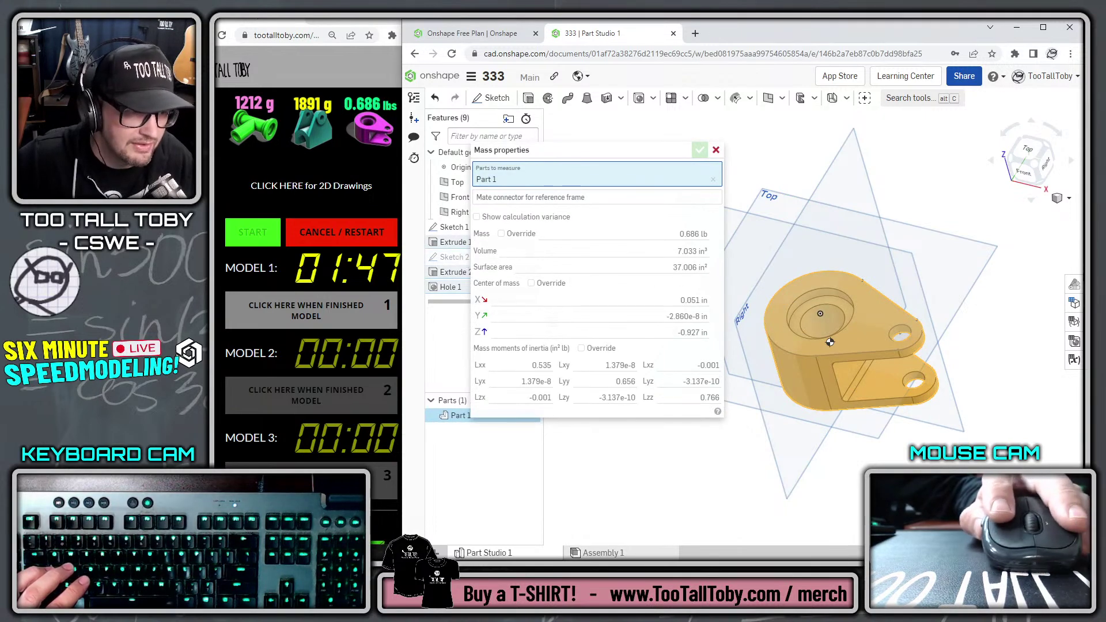
pyautogui.click(270, 319)
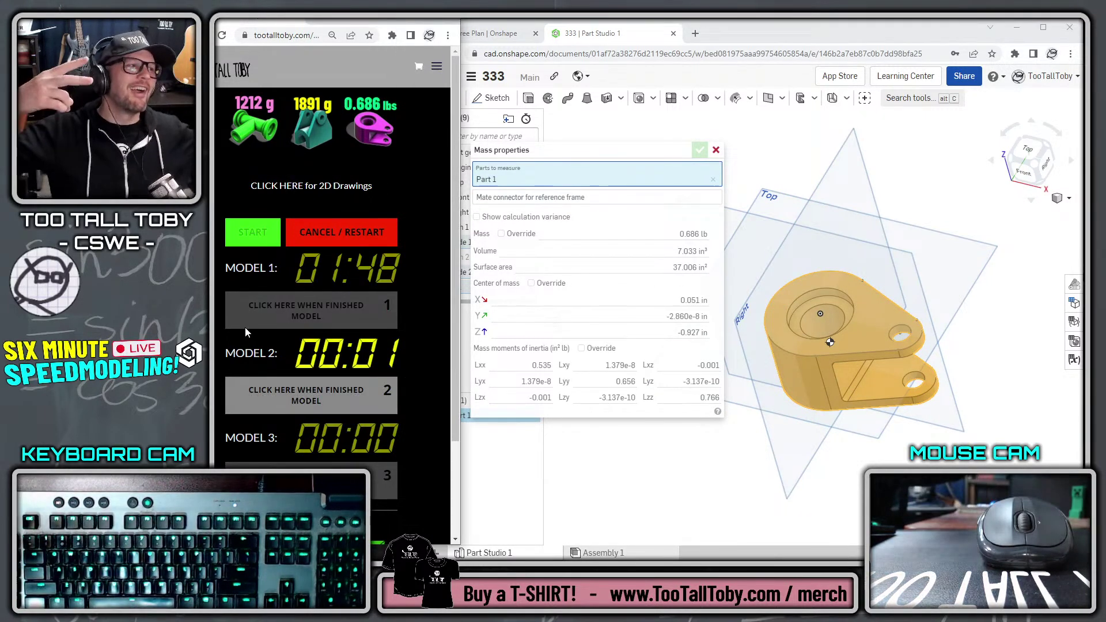
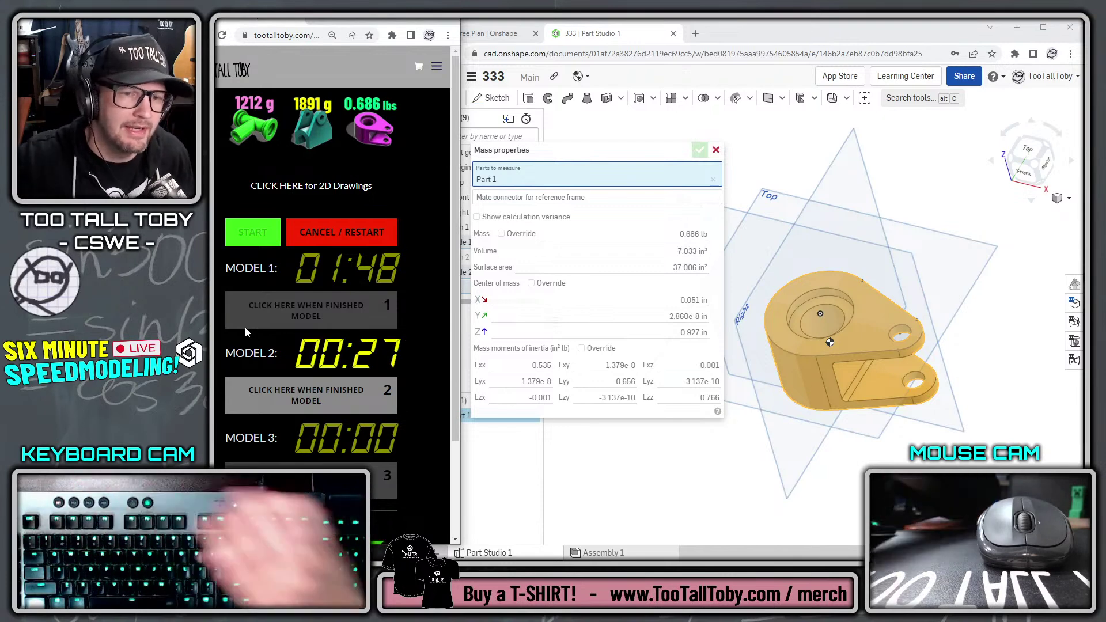
# Reset the challenge timer and send document 333 to the trash
pyautogui.click(353, 236)
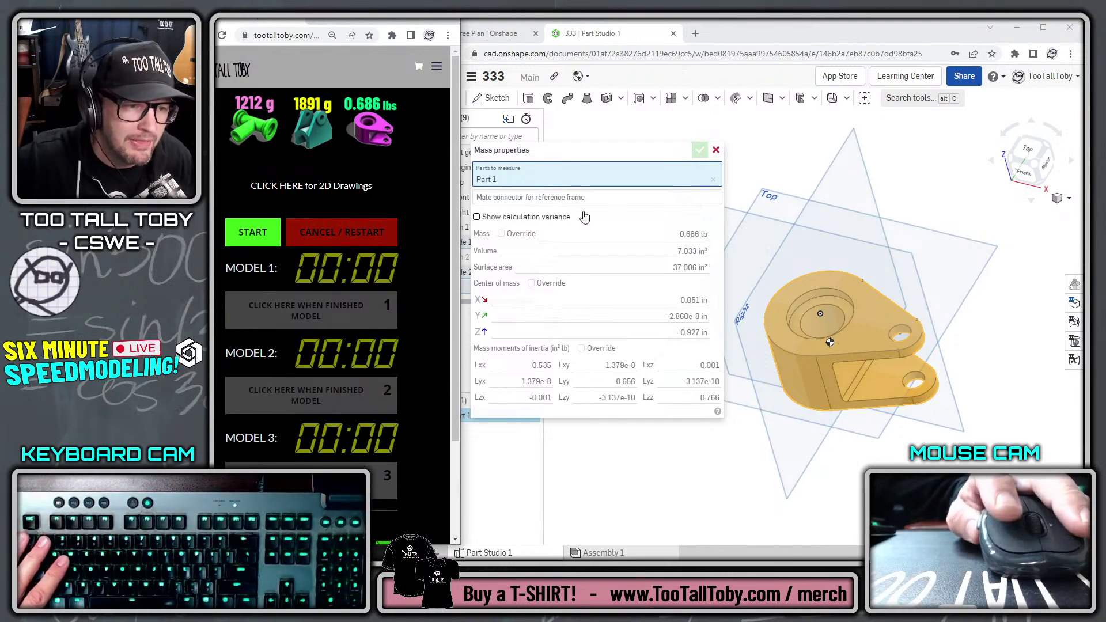
pyautogui.click(714, 151)
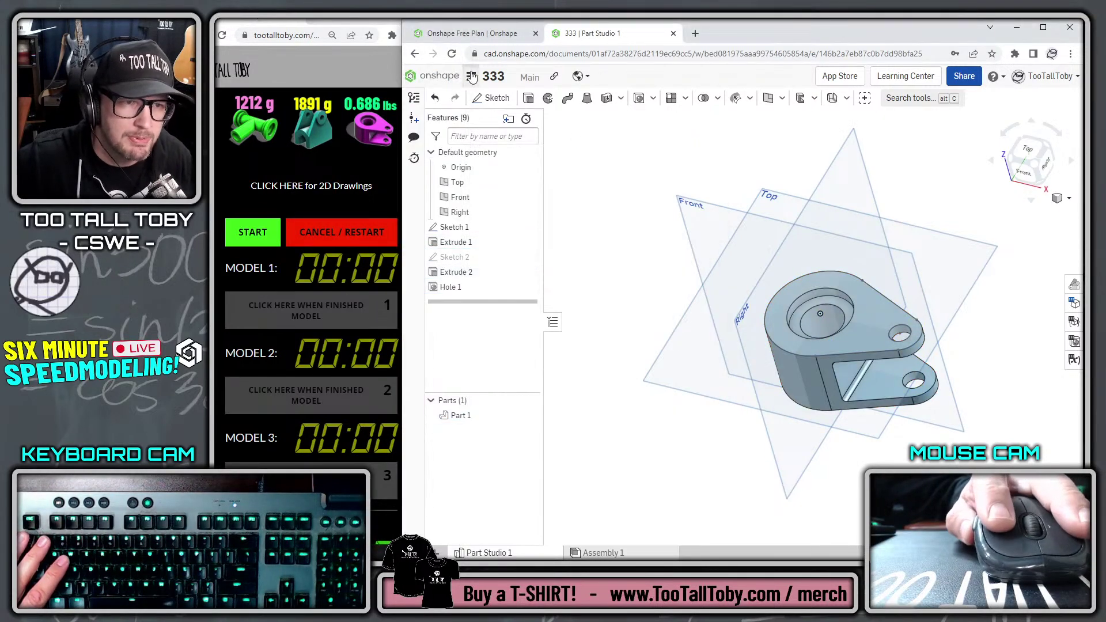
pyautogui.click(471, 77)
pyautogui.click(522, 236)
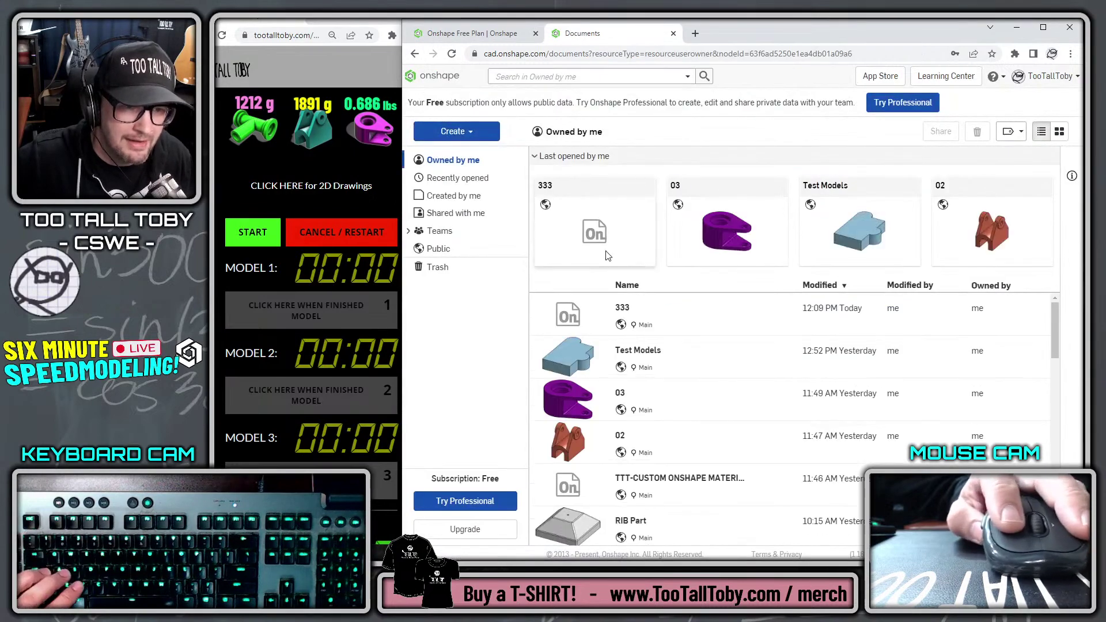
pyautogui.click(579, 314)
pyautogui.press('Delete')
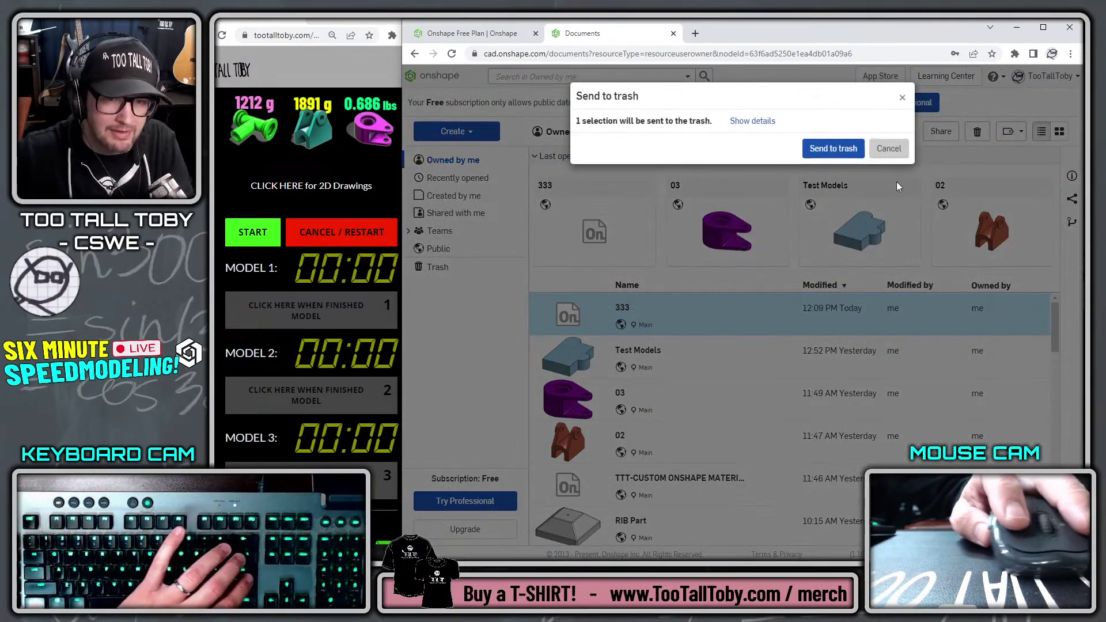
pyautogui.press('Return')
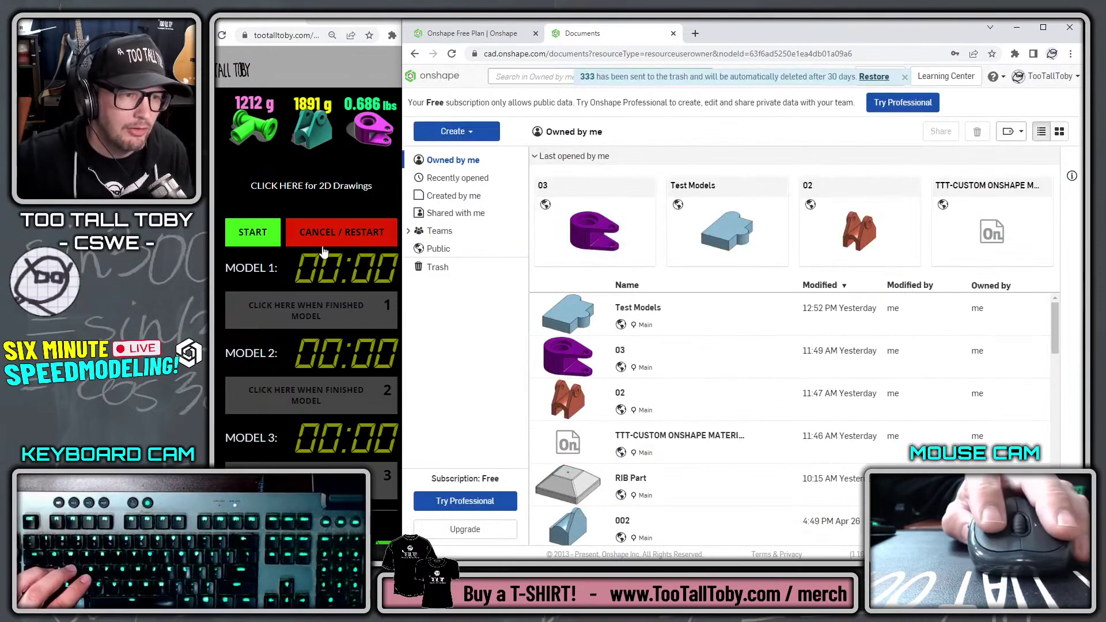
# Start the challenge timer and create a new document named 333
pyautogui.click(259, 242)
pyautogui.click(455, 131)
pyautogui.click(457, 150)
pyautogui.write('333')
pyautogui.press('Return')
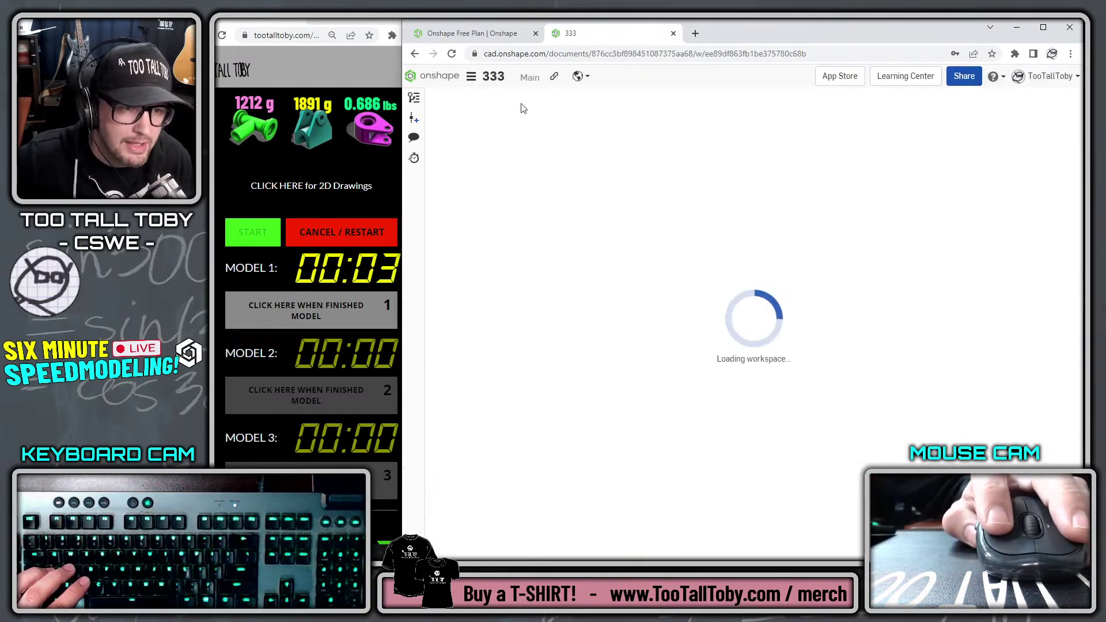
# Set the workspace units to inch for length and pound for mass
pyautogui.click(470, 76)
pyautogui.click(500, 168)
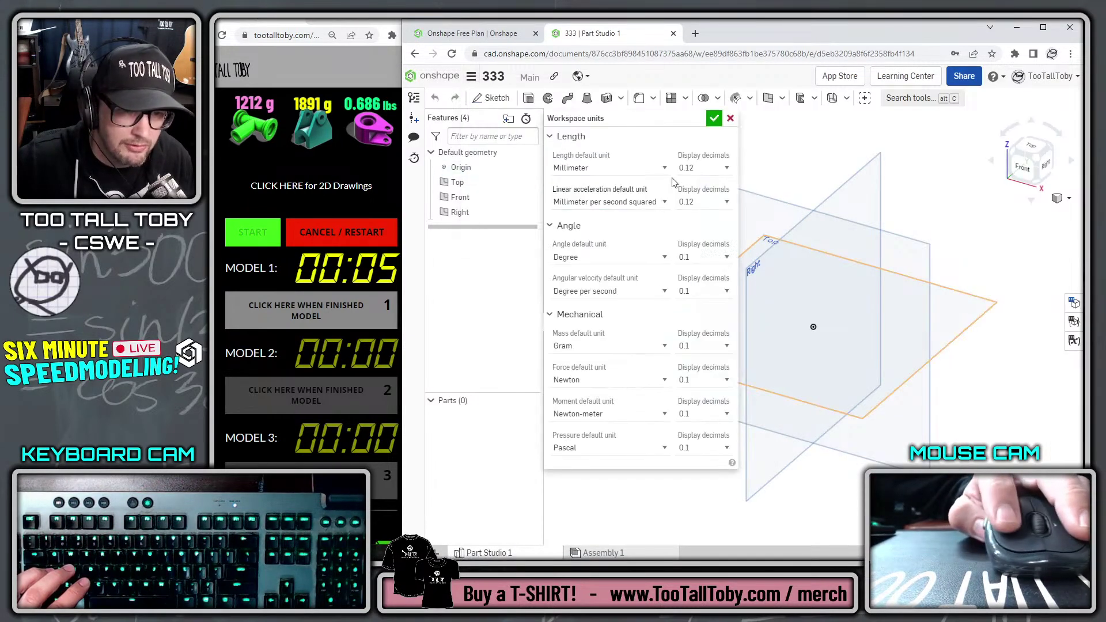
pyautogui.click(608, 167)
pyautogui.click(570, 203)
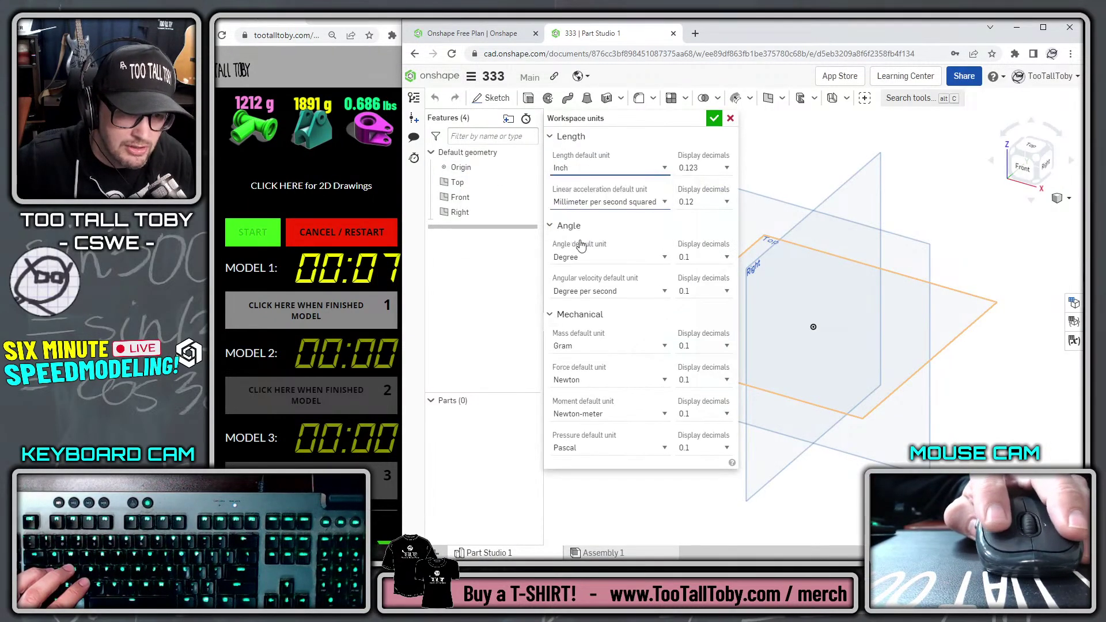
pyautogui.click(608, 343)
pyautogui.click(571, 389)
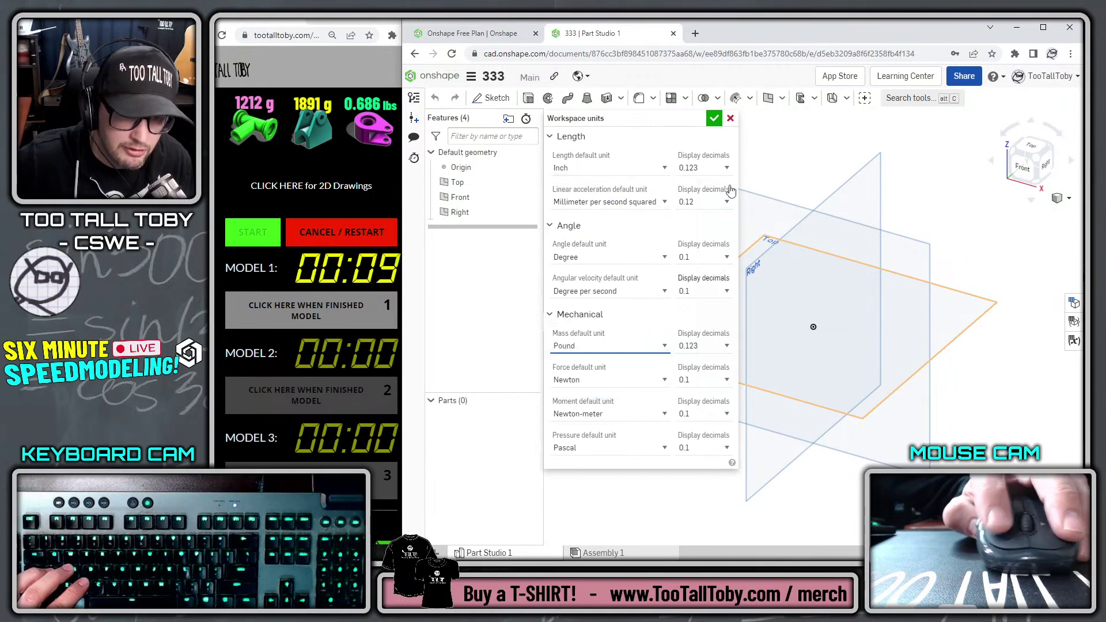
pyautogui.click(714, 119)
# Start a sketch on the Top plane and draw the teardrop's upper slanted line with a large tangent arc around the origin
pyautogui.click(682, 316)
pyautogui.hotkey('shift', 's')
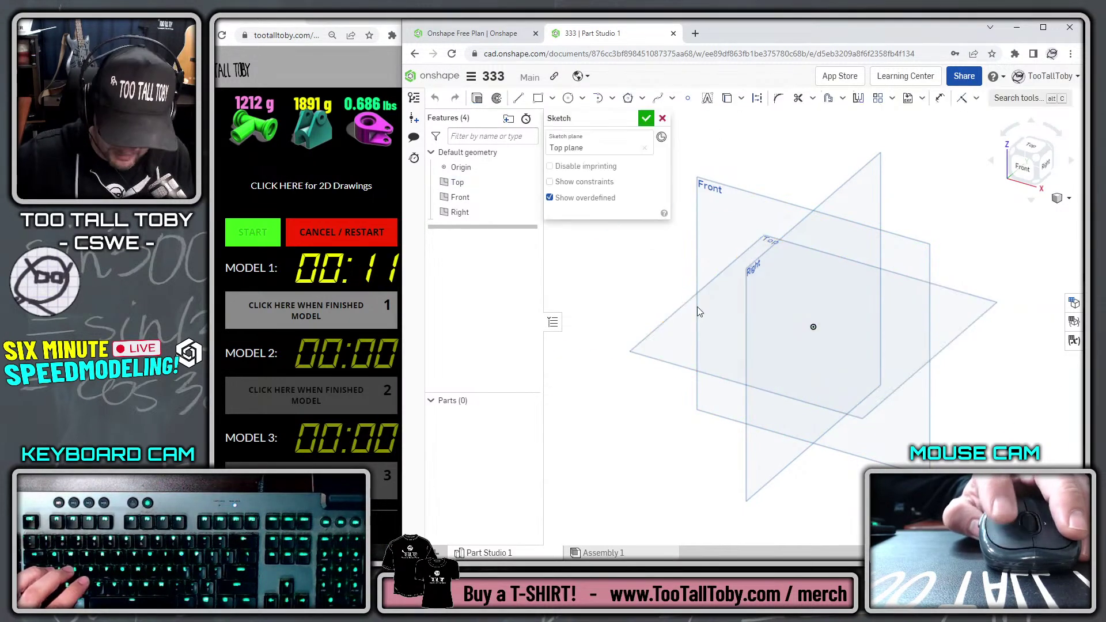
pyautogui.press('n')
pyautogui.press('s')
pyautogui.click(904, 258)
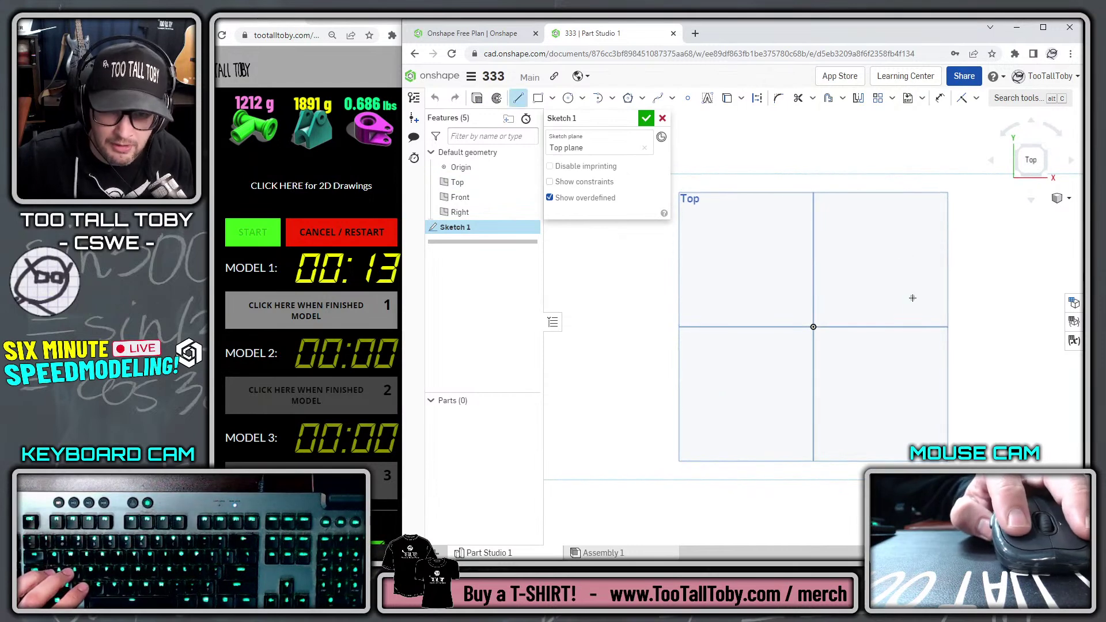
pyautogui.click(824, 264)
pyautogui.press('t')
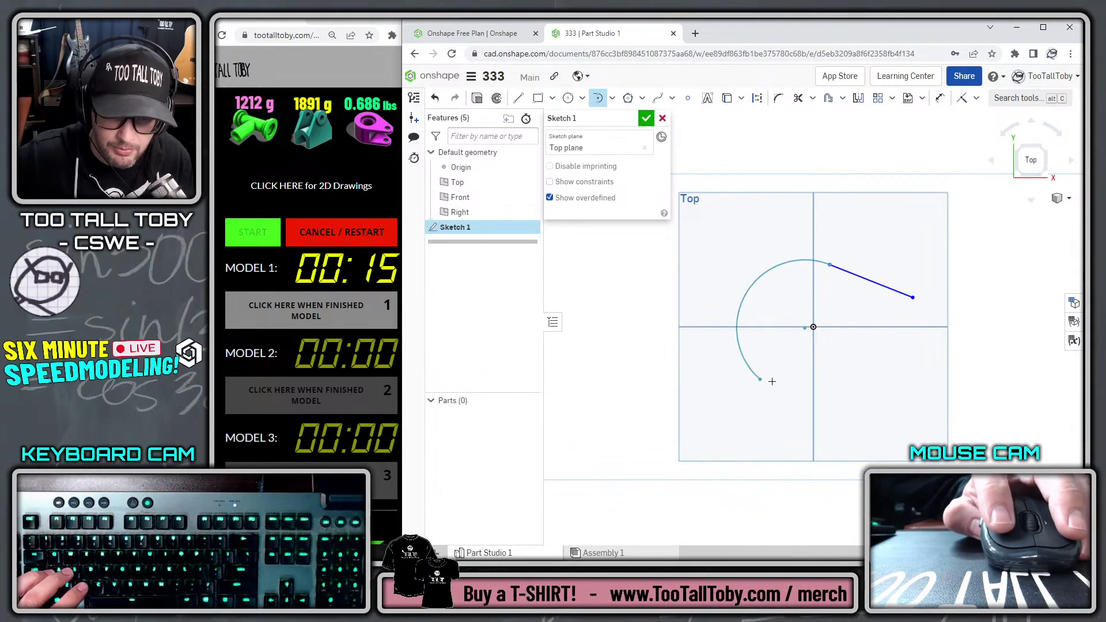
pyautogui.click(828, 391)
# Close the teardrop outline with a lower slanted line about 1.88 in long and a small tangent end arc
pyautogui.press('l')
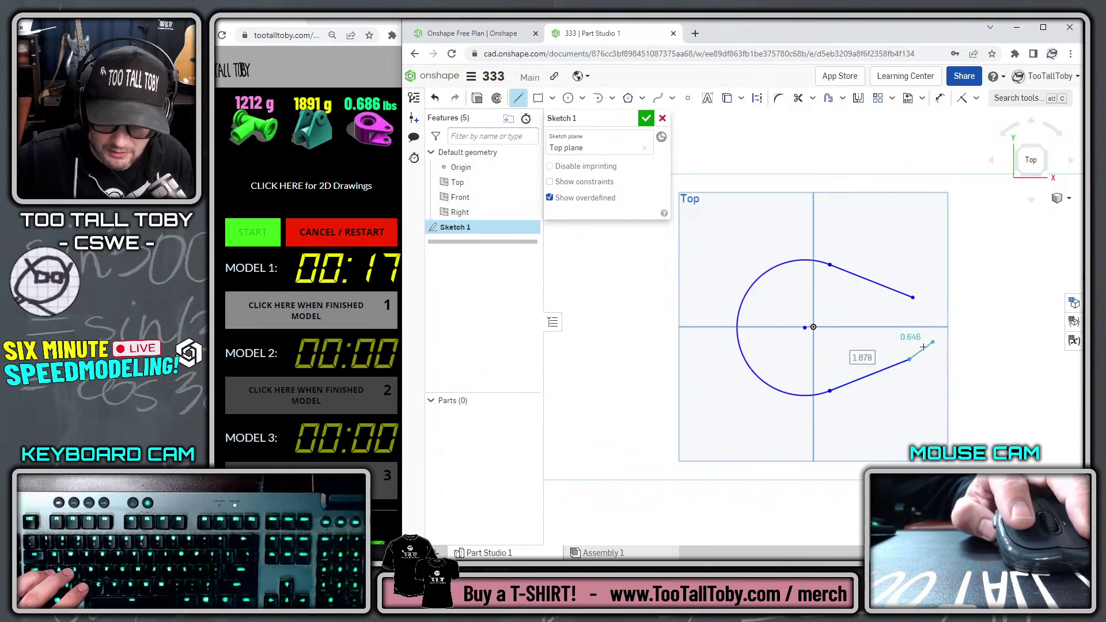
pyautogui.click(908, 358)
pyautogui.press('t')
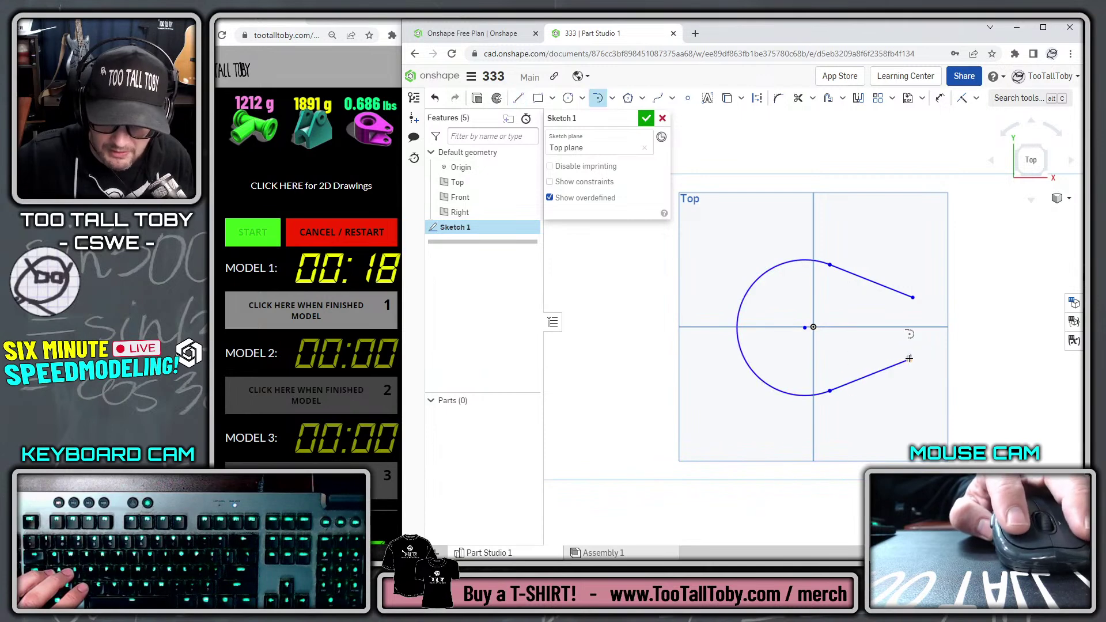
pyautogui.click(915, 298)
pyautogui.press('Escape')
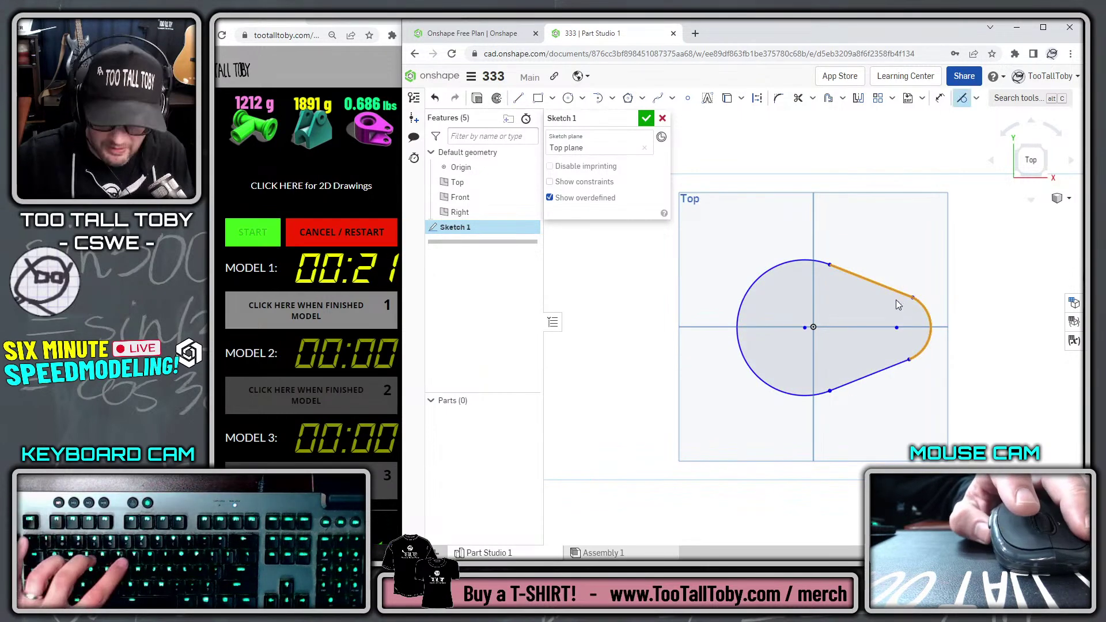
# Place the large arc's centre on the origin and align the small arc's centre horizontally with it
pyautogui.moveTo(805, 328)
pyautogui.mouseDown()
pyautogui.moveTo(821, 319)
pyautogui.moveTo(814, 328)
pyautogui.mouseUp()
pyautogui.press('d')
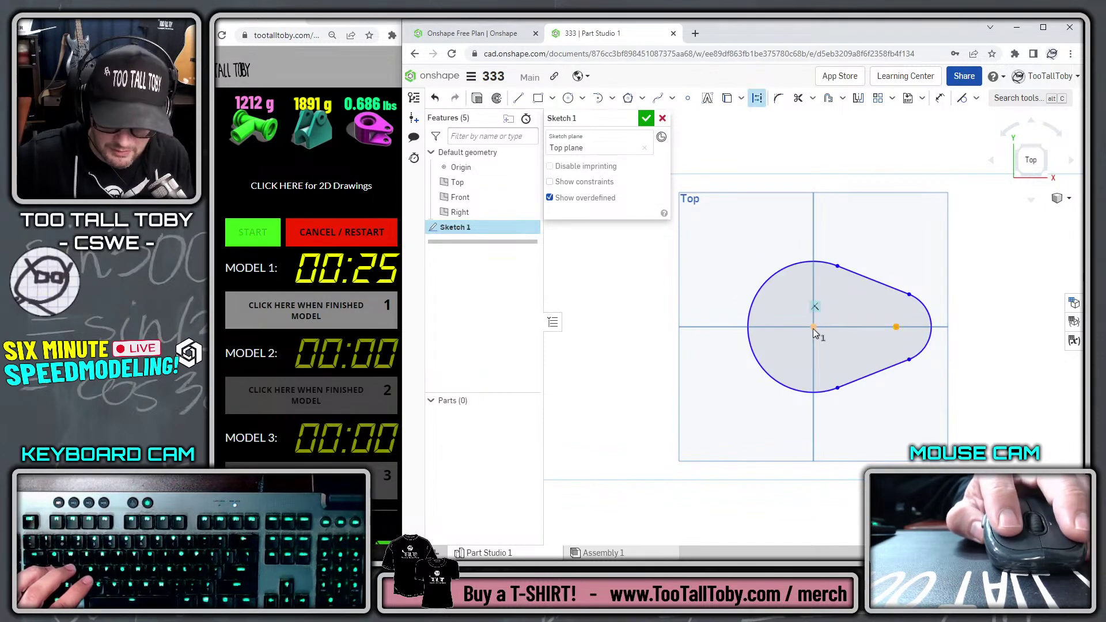
# Draw a circle on the small end arc's centre and set its diameter to 0.5 in
pyautogui.press('s')
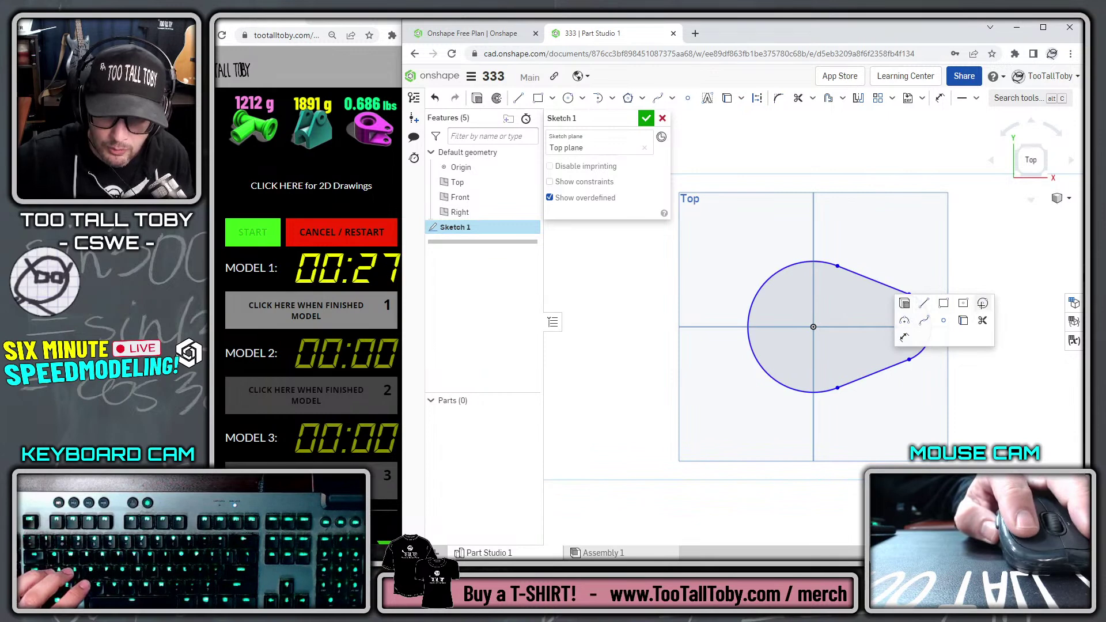
pyautogui.click(982, 305)
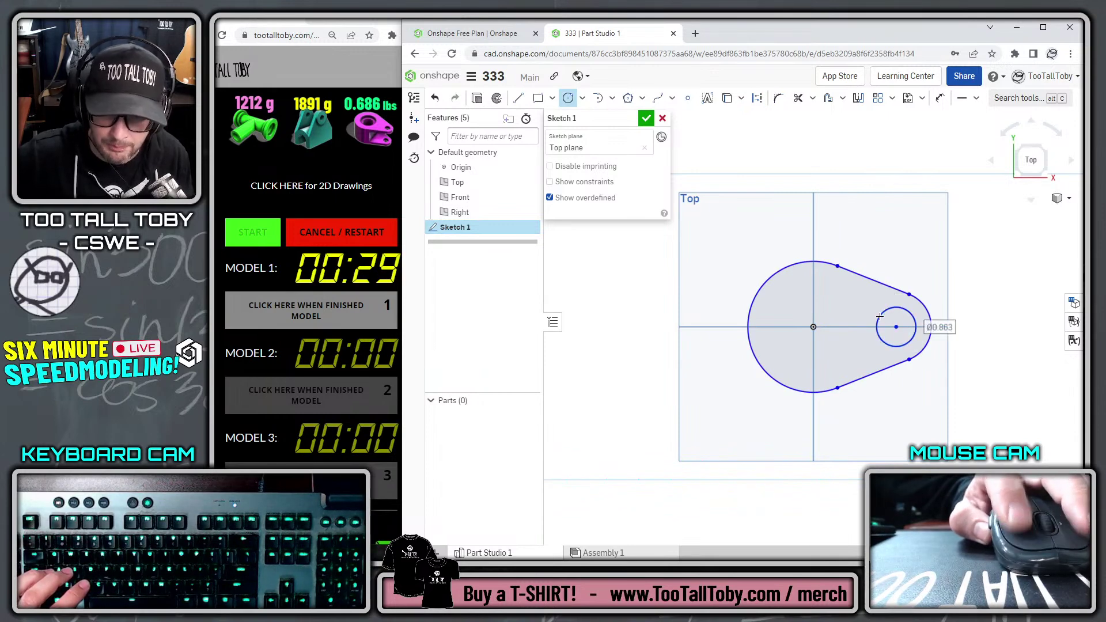
pyautogui.click(908, 324)
pyautogui.press('s')
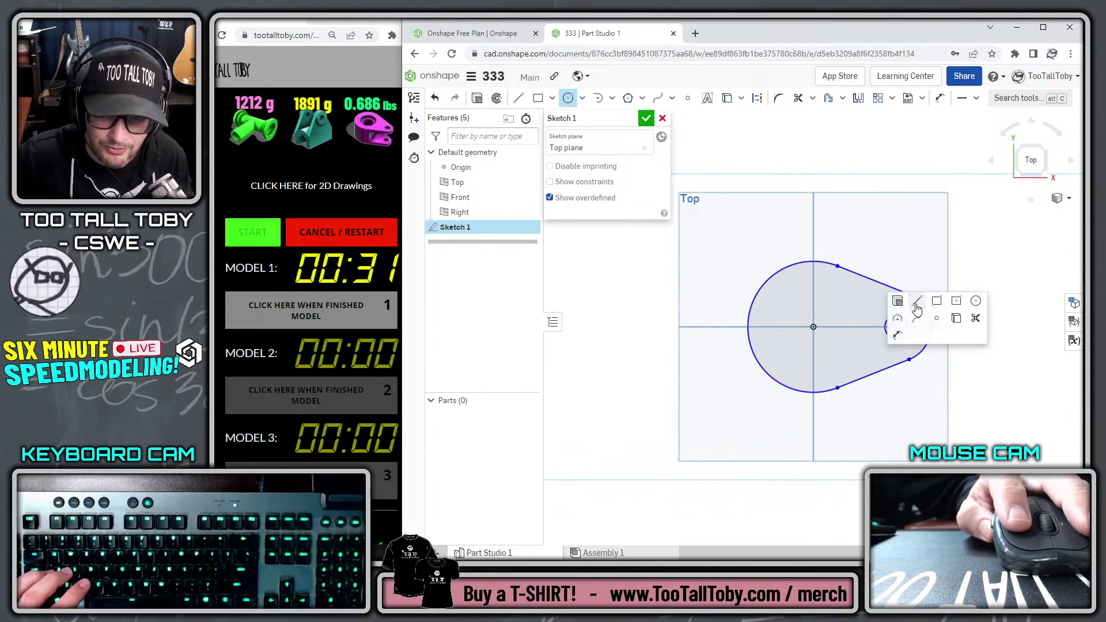
pyautogui.click(898, 337)
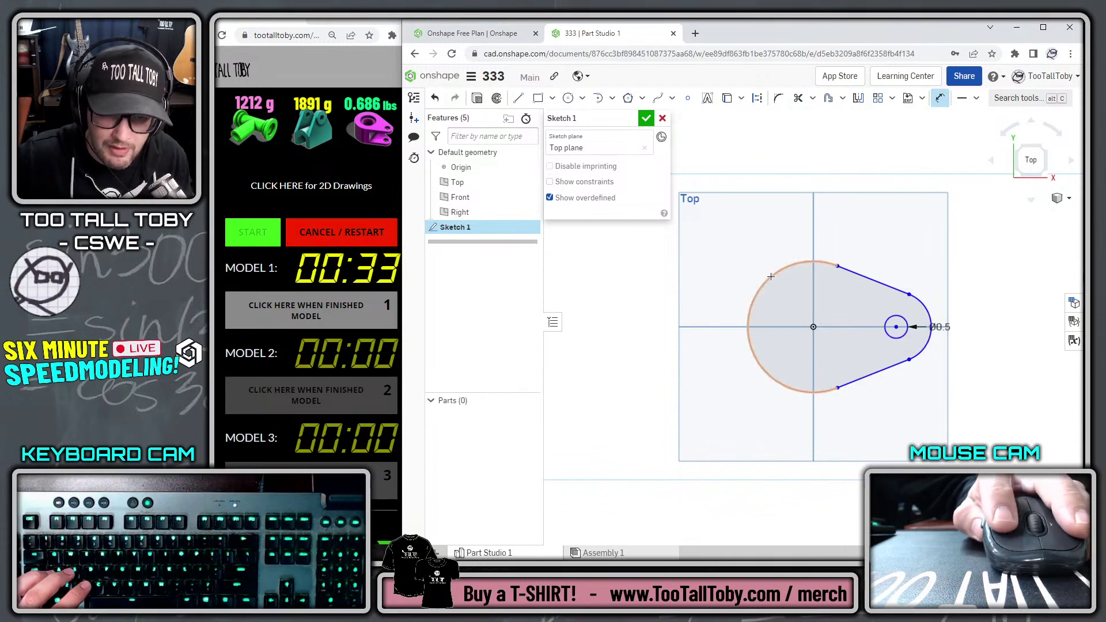
# Dimension the teardrop's large arc to a 1.25 in radius and the small end arc to a 0.5 in radius
pyautogui.click(771, 277)
pyautogui.click(743, 262)
pyautogui.write('1.25')
pyautogui.press('Return')
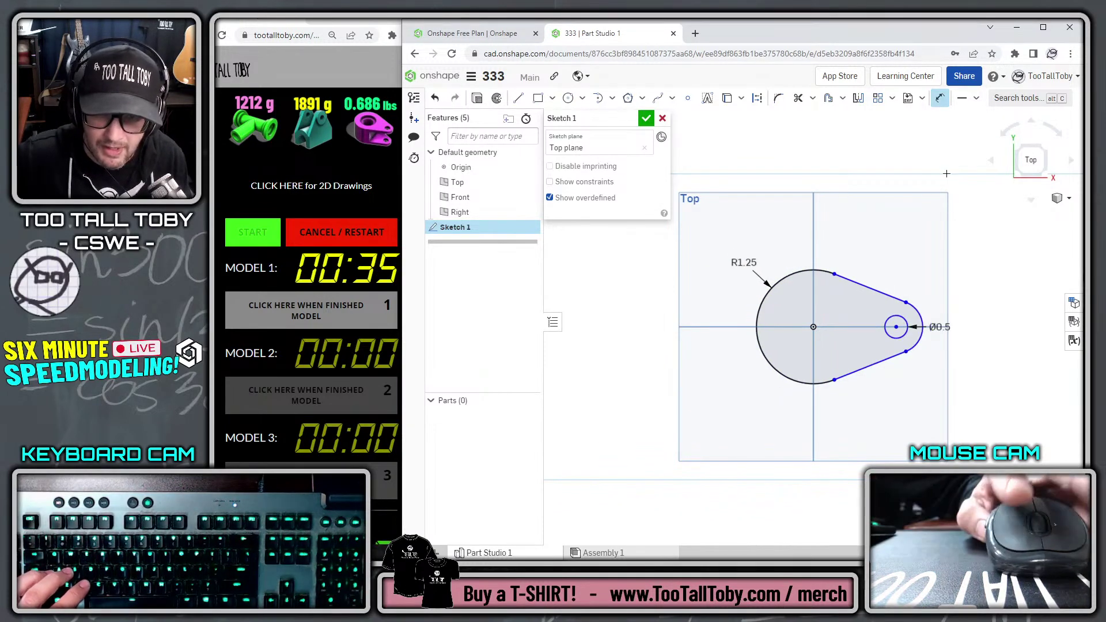
pyautogui.write('0.5')
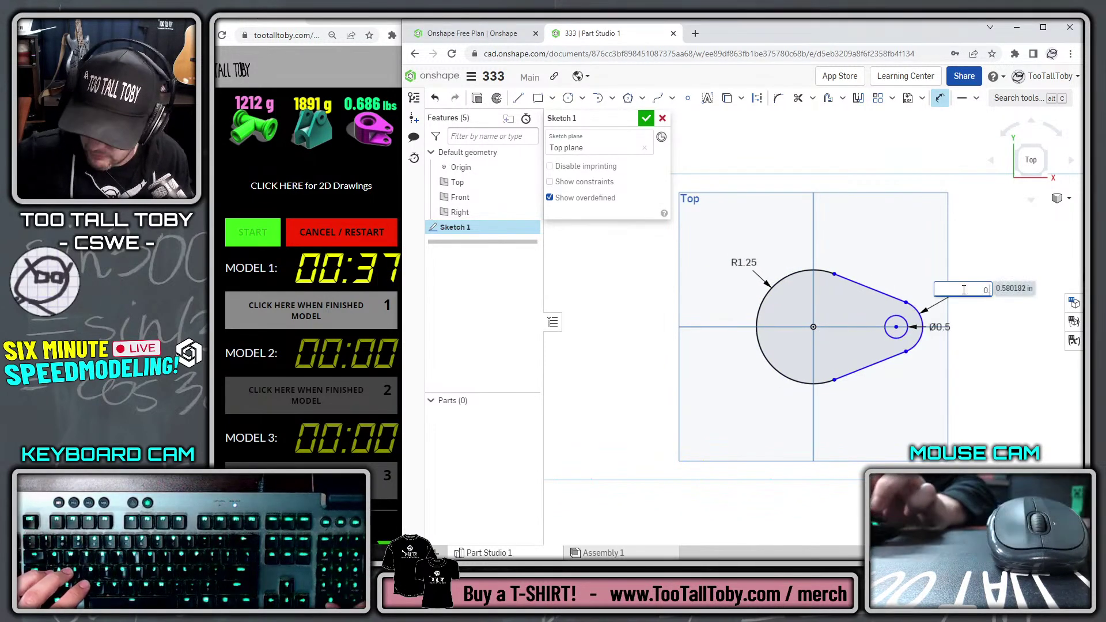
pyautogui.press('Return')
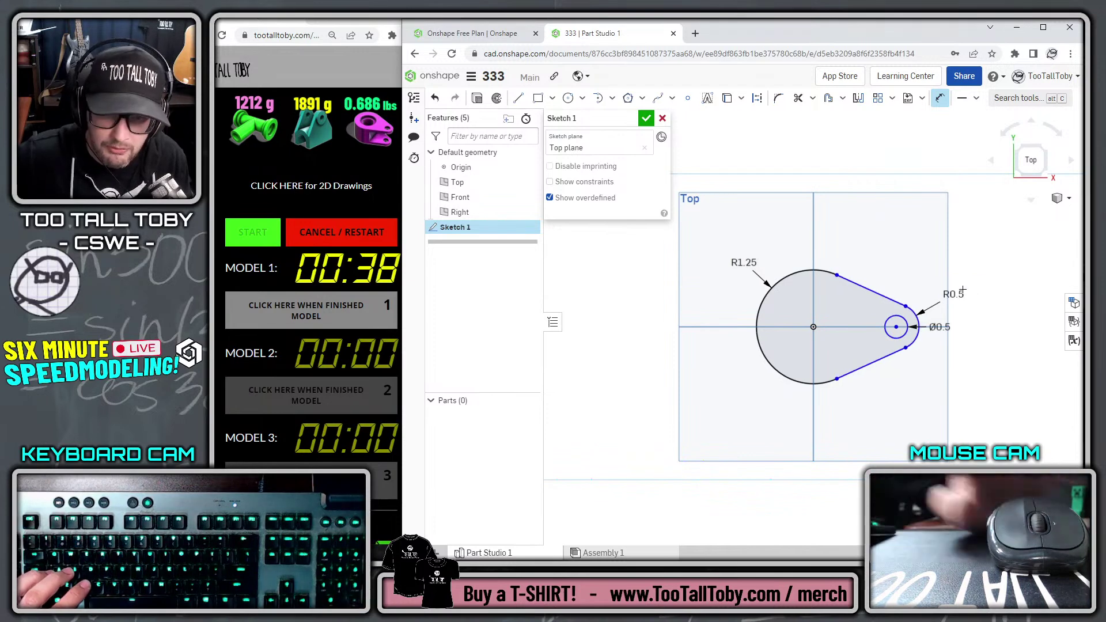
# Set the horizontal distance between the small circle's centre and the origin to 2 in
pyautogui.click(899, 328)
pyautogui.click(813, 327)
pyautogui.click(844, 441)
pyautogui.write('2')
pyautogui.press('Return')
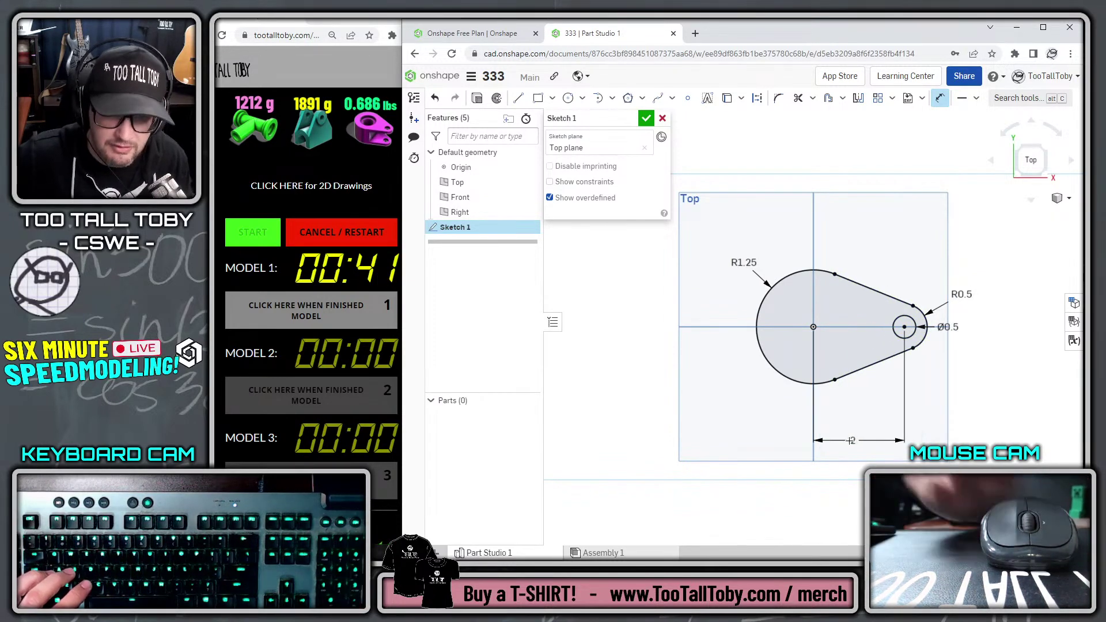
# Extrude the teardrop profile 1.8 in downward from the Top plane as a new solid, and show its sketch again
pyautogui.press('s')
pyautogui.hotkey('shift', 'e')
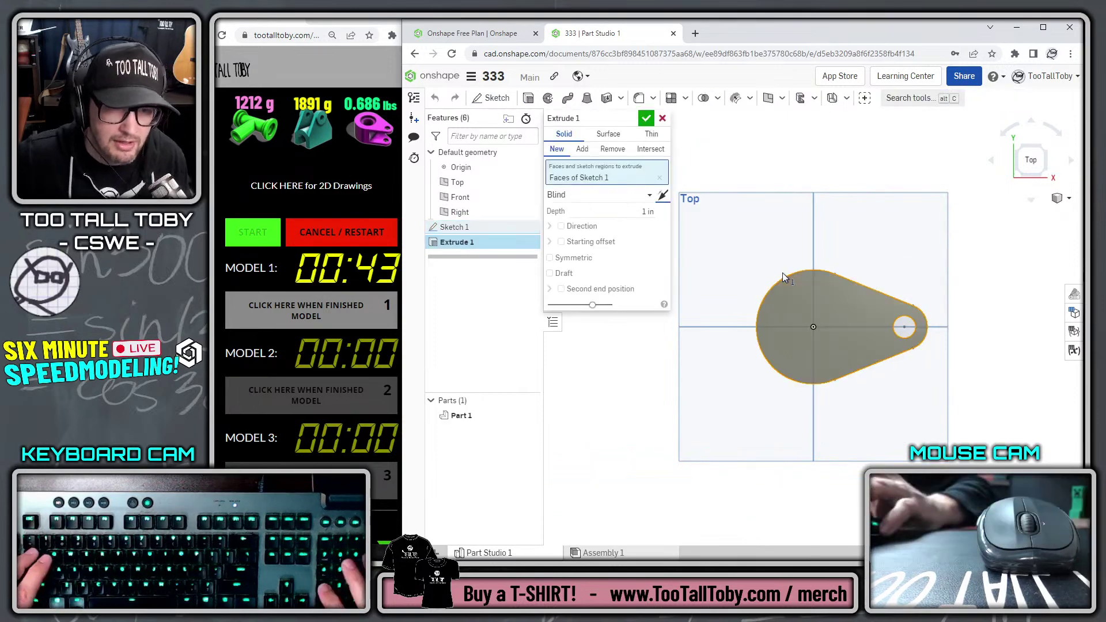
pyautogui.write('1.87')
pyautogui.press('BackSpace')
pyautogui.press('Return')
pyautogui.click(663, 196)
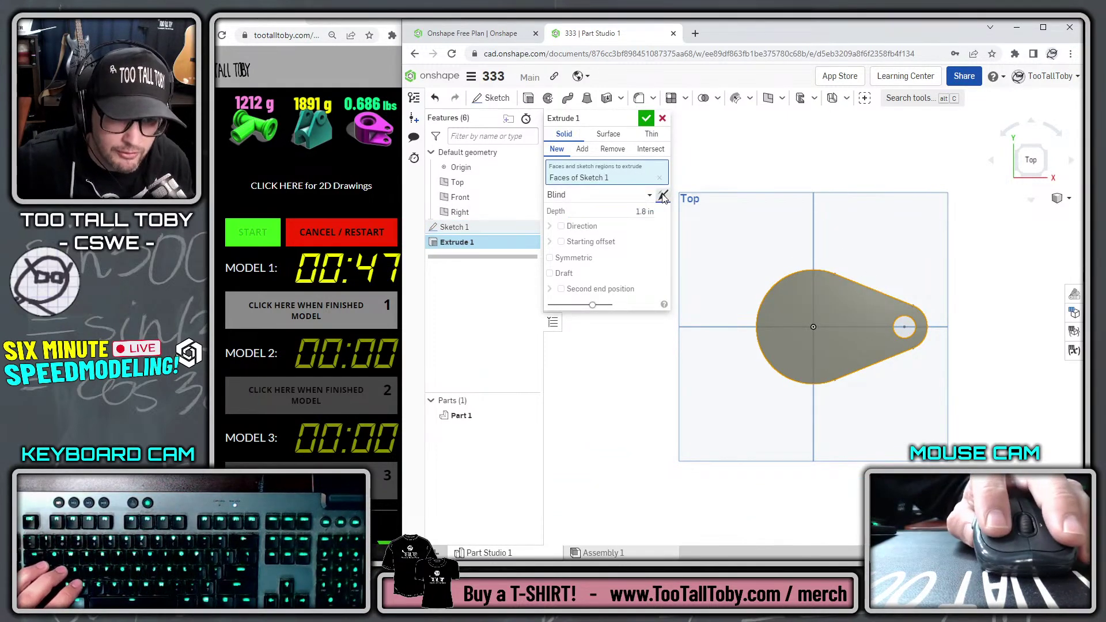
pyautogui.click(645, 120)
pyautogui.hotkey('shift', '7')
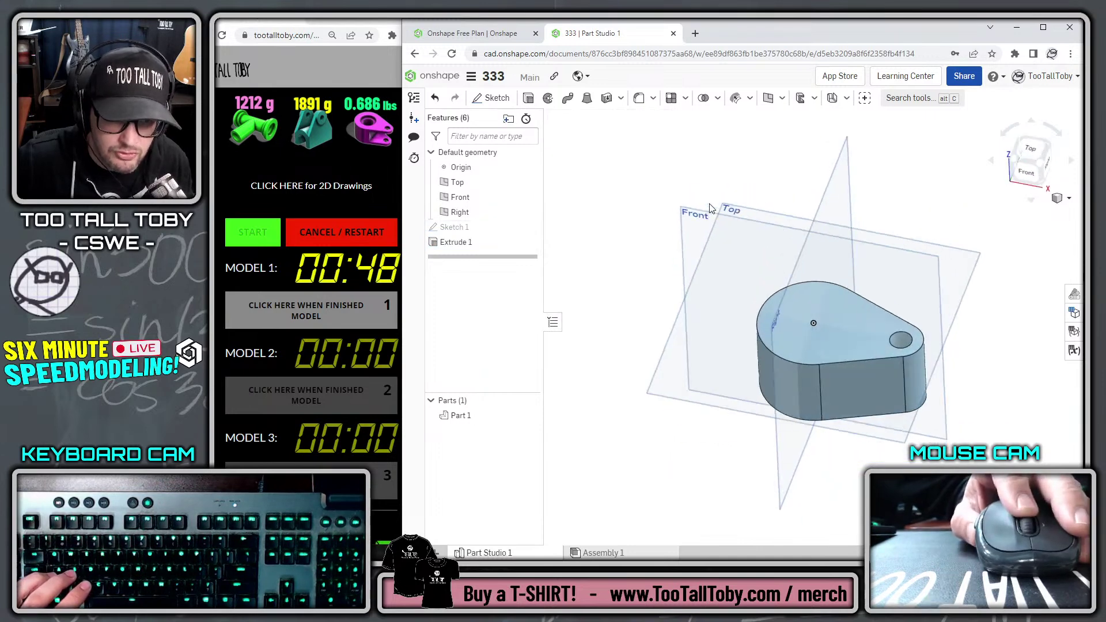
pyautogui.click(529, 227)
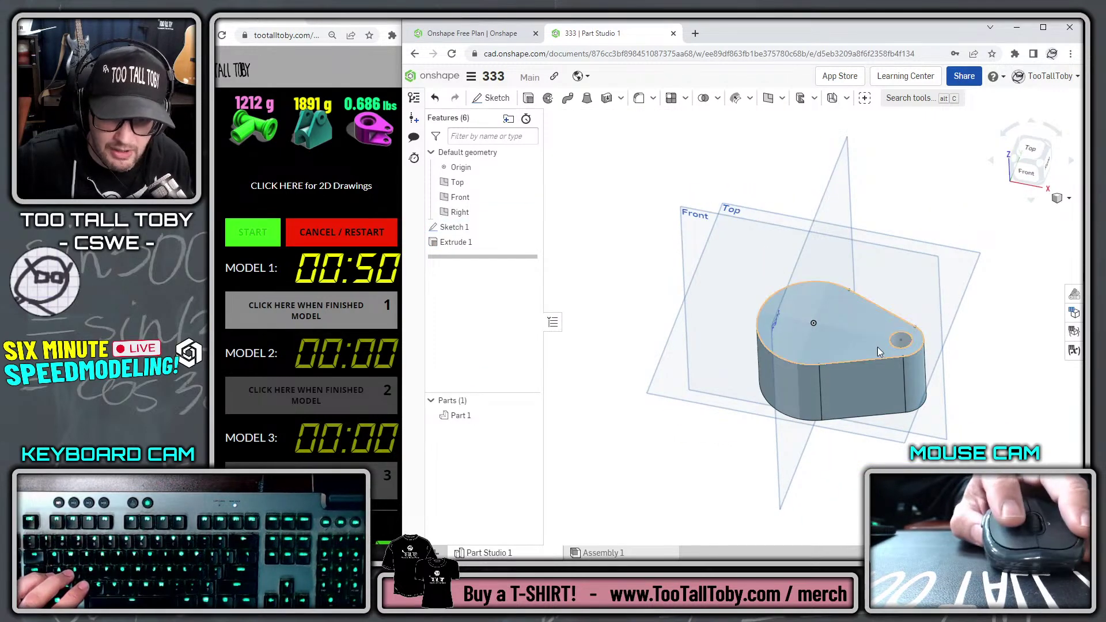
# Start a sketch on the Front plane and draw a 1.75 in wide, 1.3 in high rectangle over the narrow end
pyautogui.click(460, 197)
pyautogui.hotkey('shift', 's')
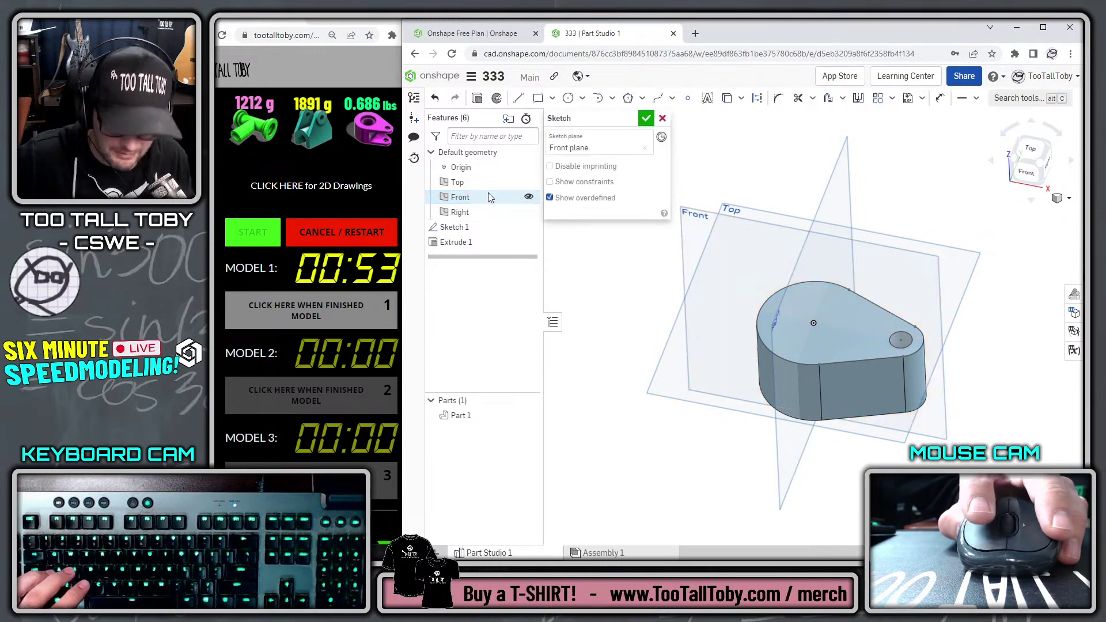
pyautogui.press('n')
pyautogui.press('s')
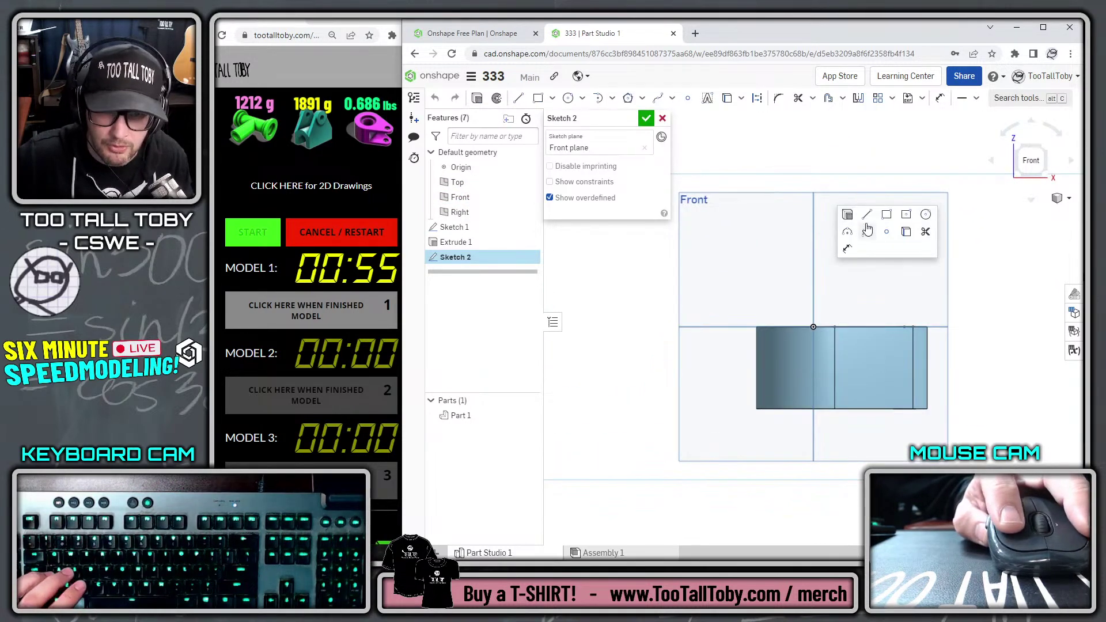
pyautogui.click(886, 216)
pyautogui.write('1.75')
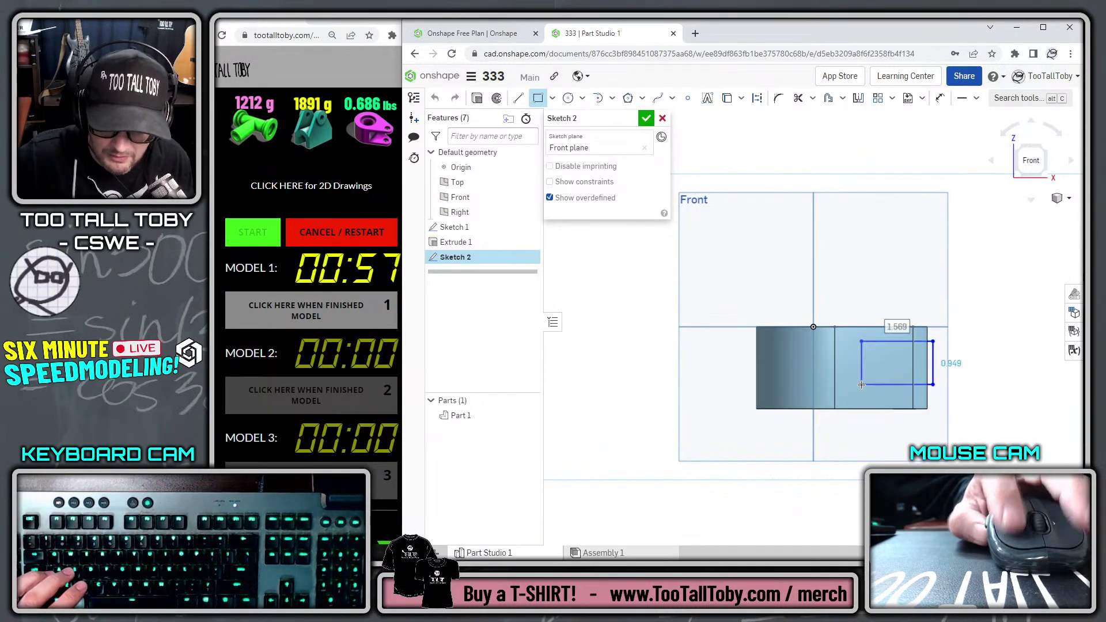
pyautogui.press('Tab')
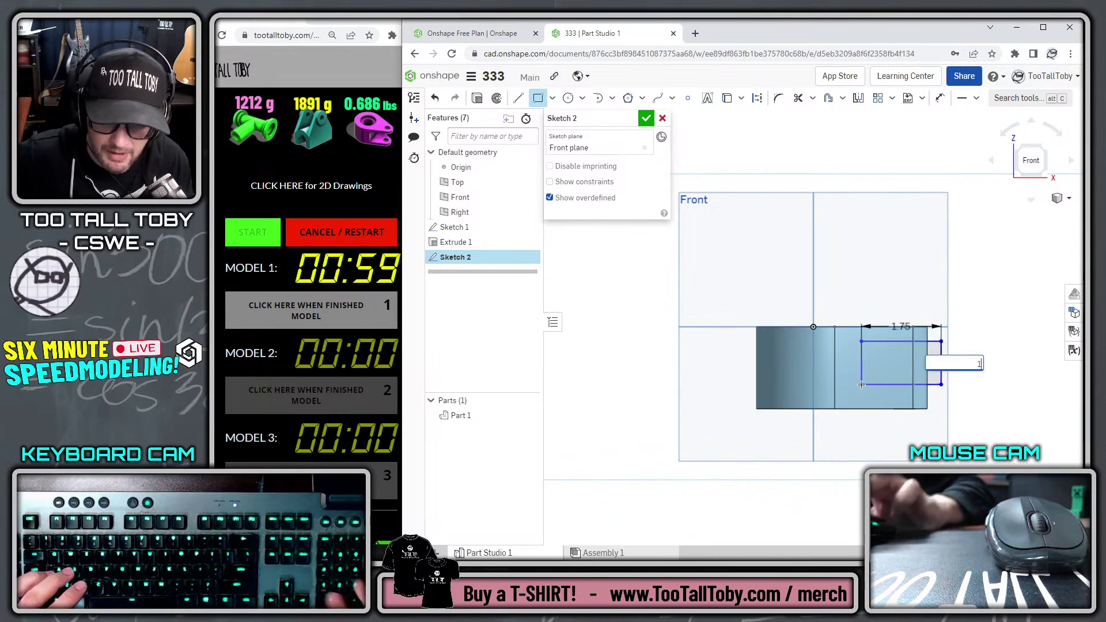
pyautogui.write('1.3')
pyautogui.press('Return')
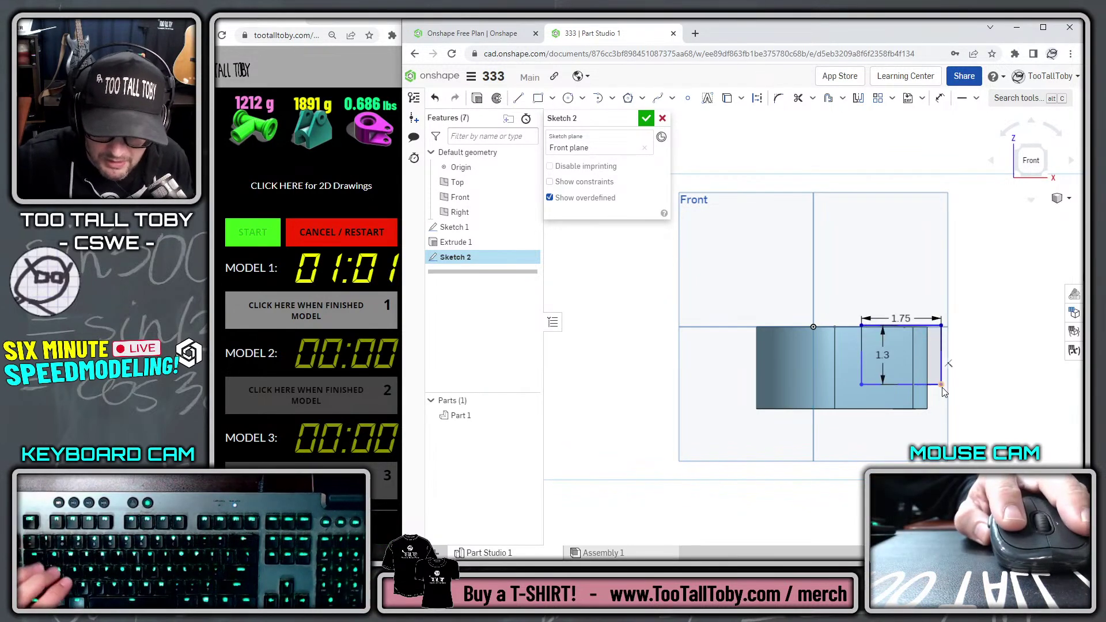
# Align the rectangle's outer corner vertically with the body's lower narrow-end corner and set its lower edge 0.25 in above the bottom
pyautogui.click(927, 409)
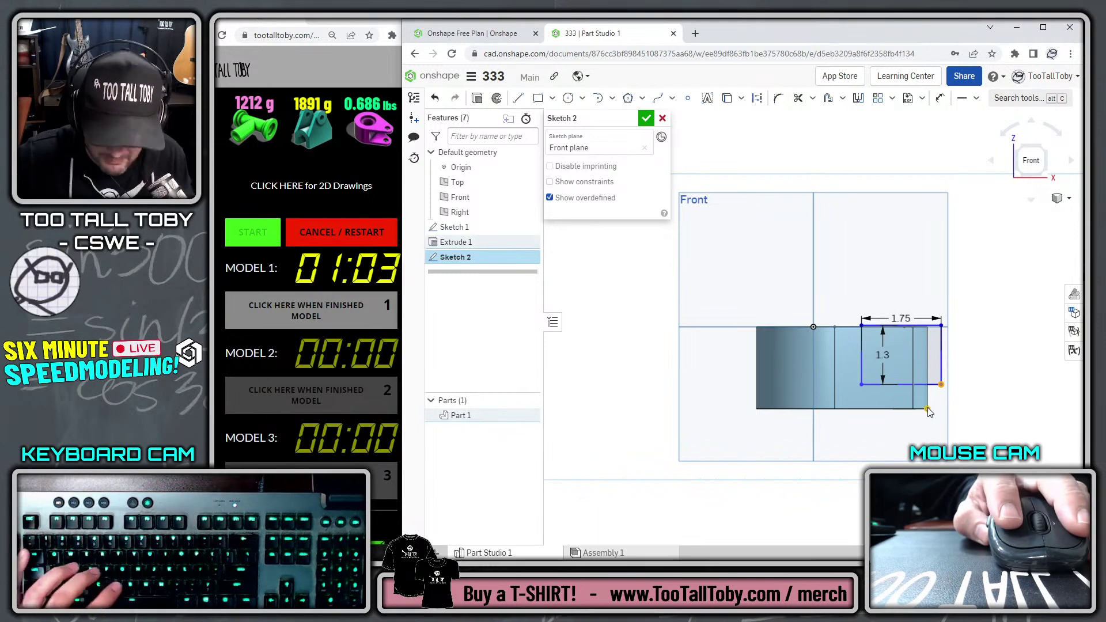
pyautogui.press('v')
pyautogui.rightClick(944, 368)
pyautogui.click(960, 395)
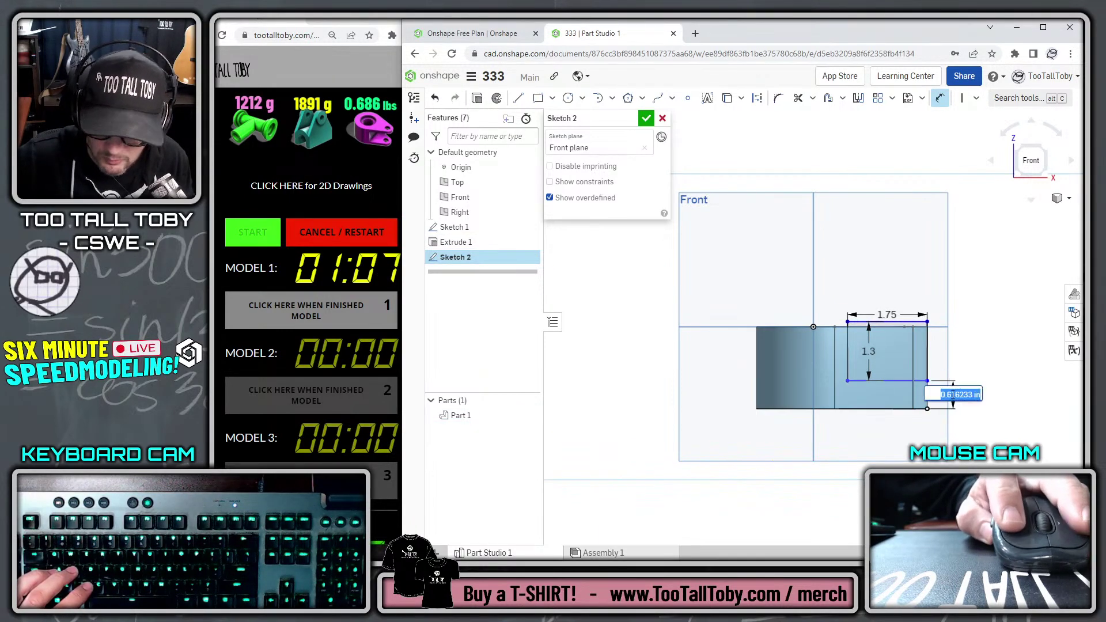
pyautogui.click(953, 394)
pyautogui.write('0.25')
pyautogui.press('Return')
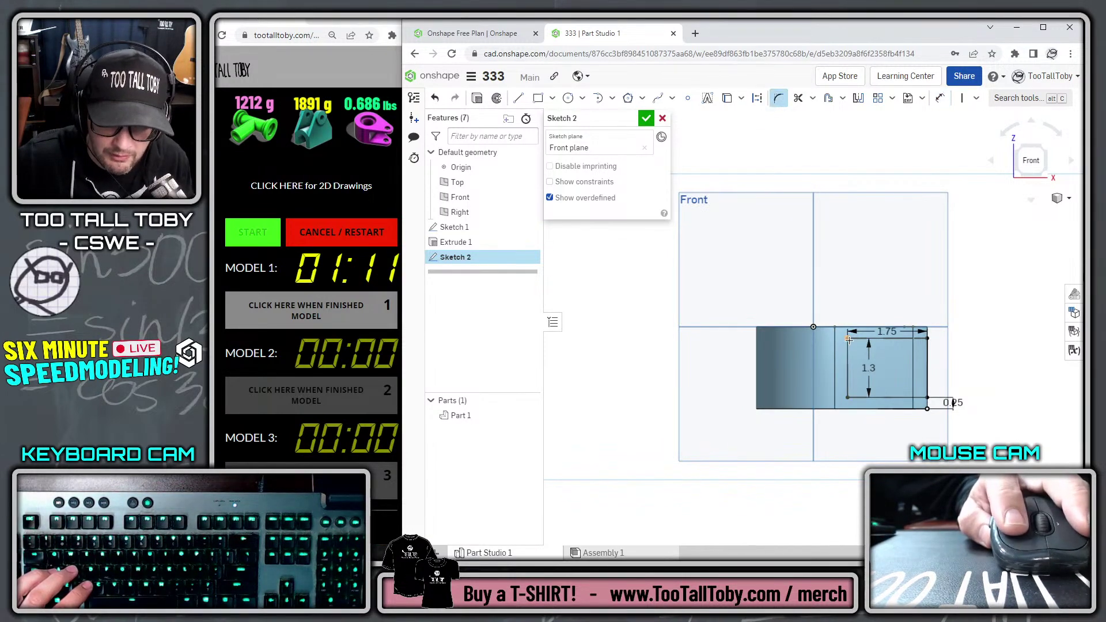
# Fillet the rectangle's two inner corners with a 0.1 in radius
pyautogui.click(848, 340)
pyautogui.rightClick(848, 399)
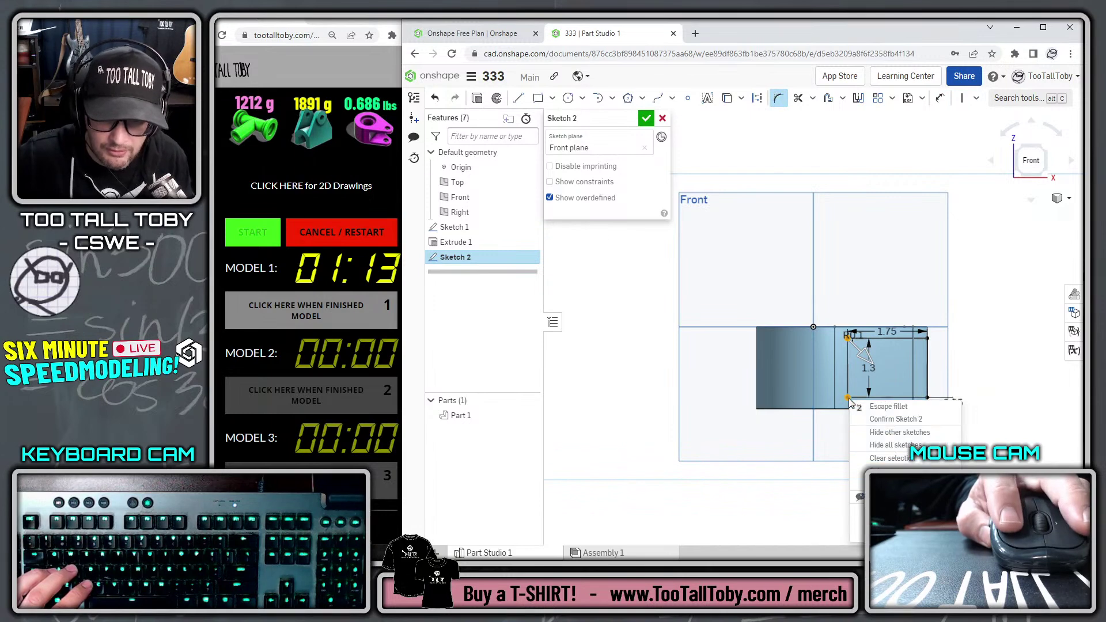
pyautogui.click(840, 276)
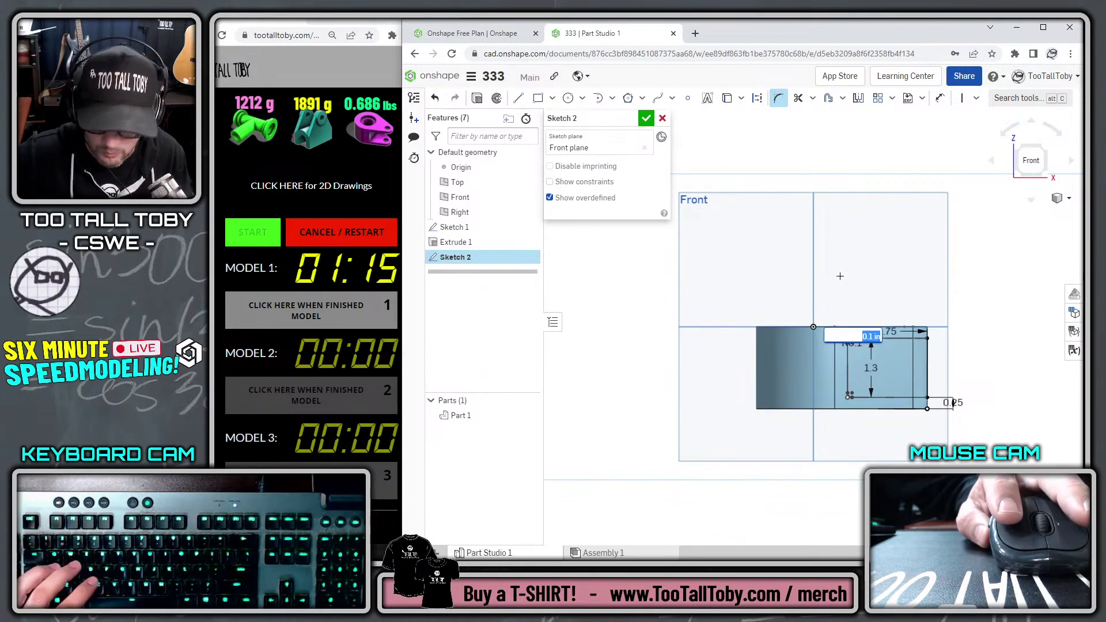
pyautogui.press('Return')
# Cut the filleted rectangle through all of the body symmetrically with a Remove extrude to form the clevis slot
pyautogui.hotkey('shift', '7')
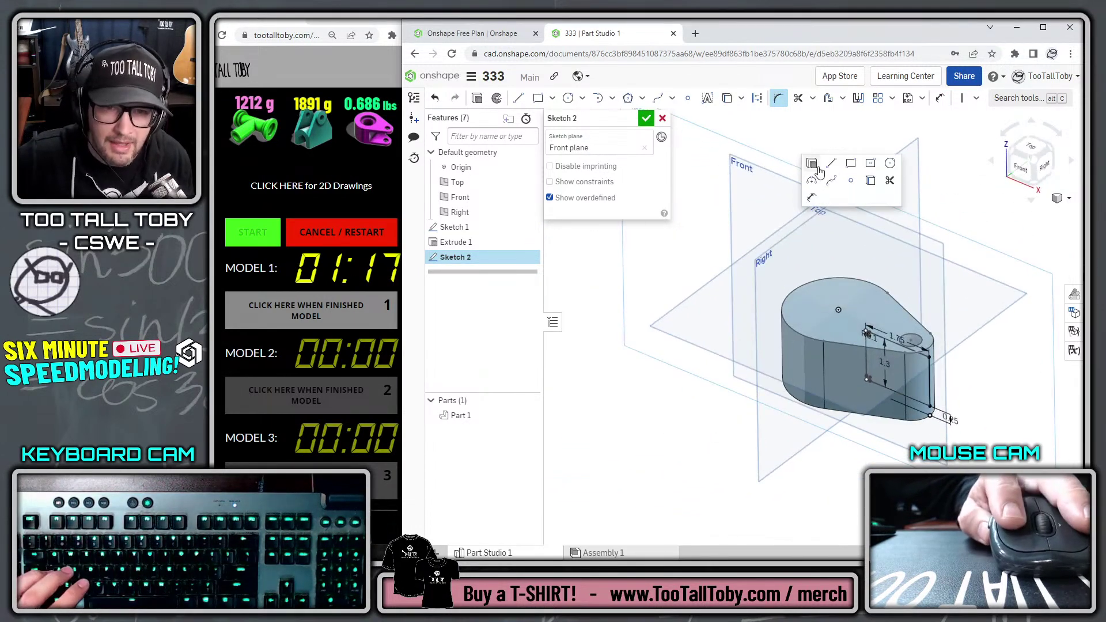
pyautogui.hotkey('shift', 'e')
pyautogui.click(613, 151)
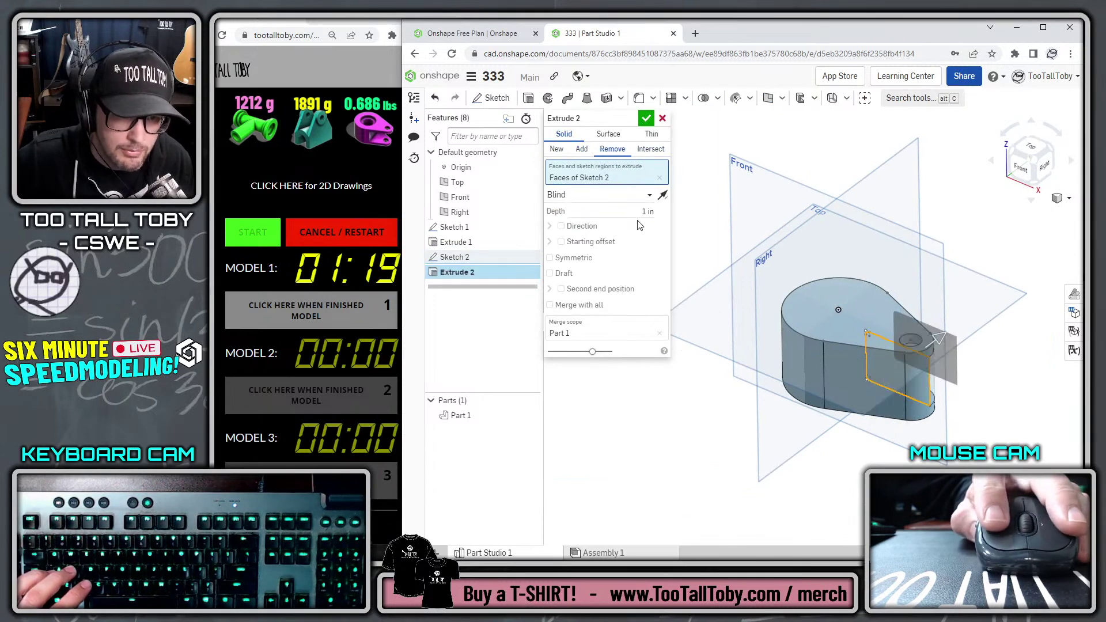
pyautogui.click(649, 198)
pyautogui.click(582, 286)
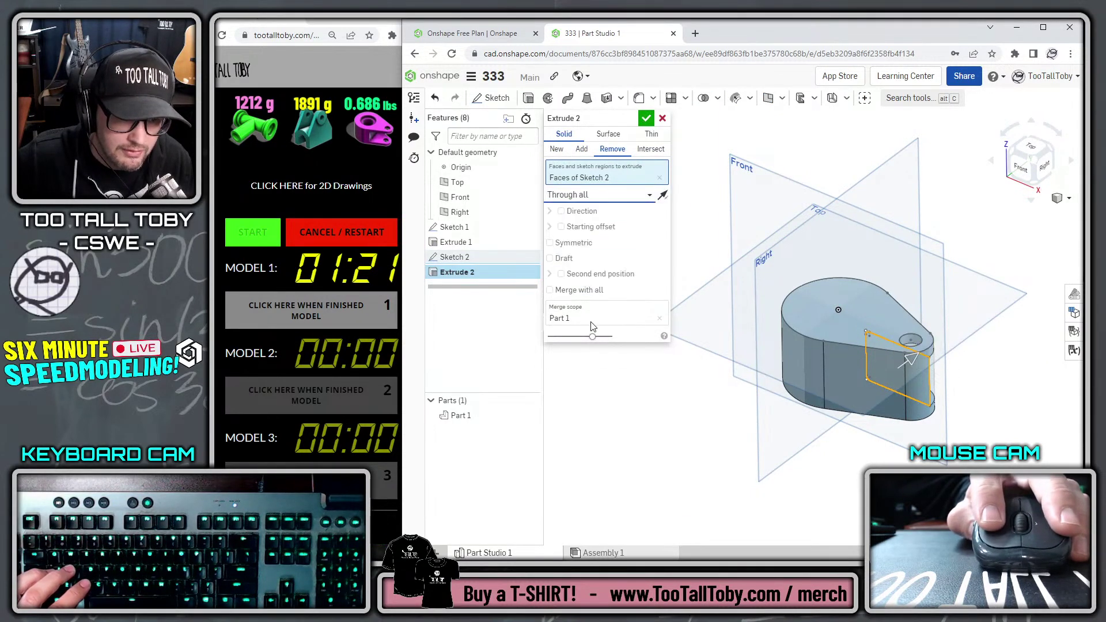
pyautogui.click(550, 244)
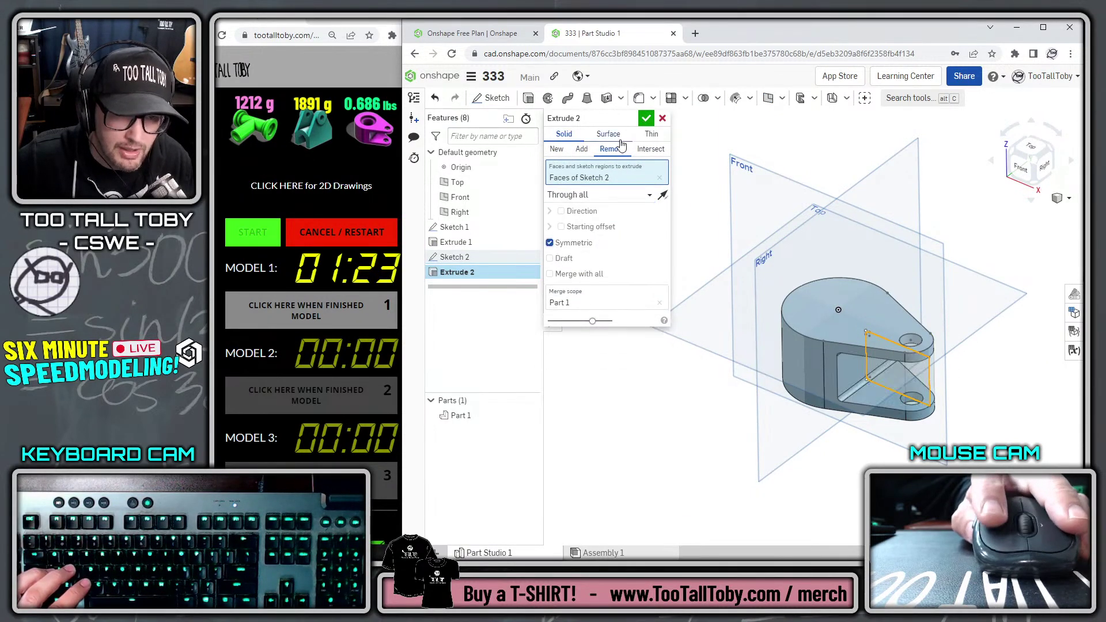
pyautogui.click(646, 120)
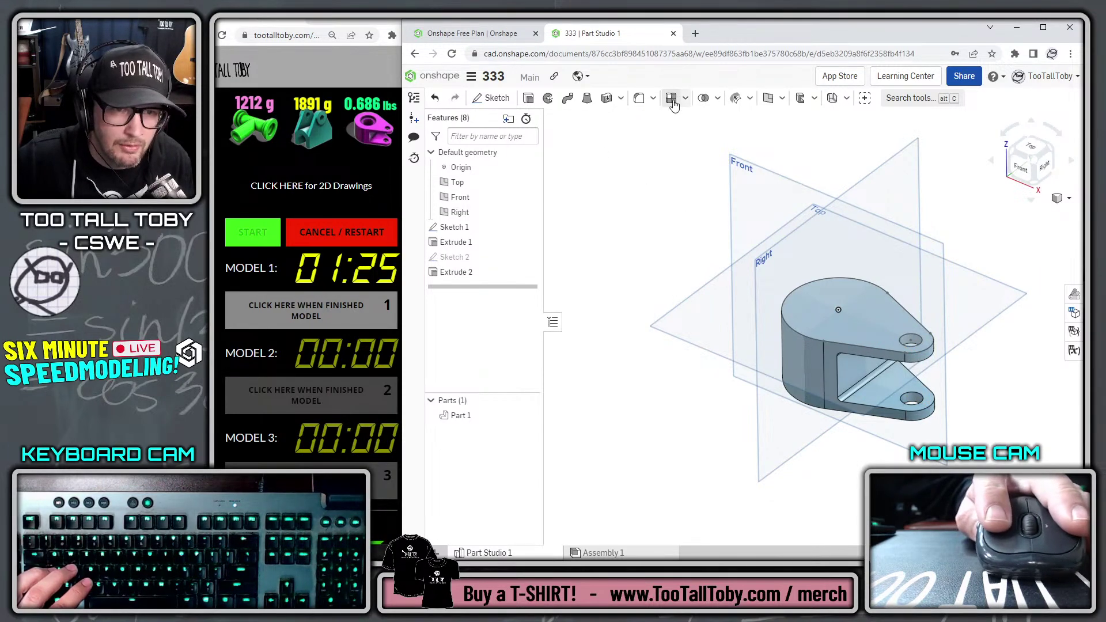
# Add a through counterbore hole at the large arc's centre with 1 in hole diameter, 1.5 in counterbore and 0.25 in depth
pyautogui.click(655, 99)
pyautogui.click(656, 214)
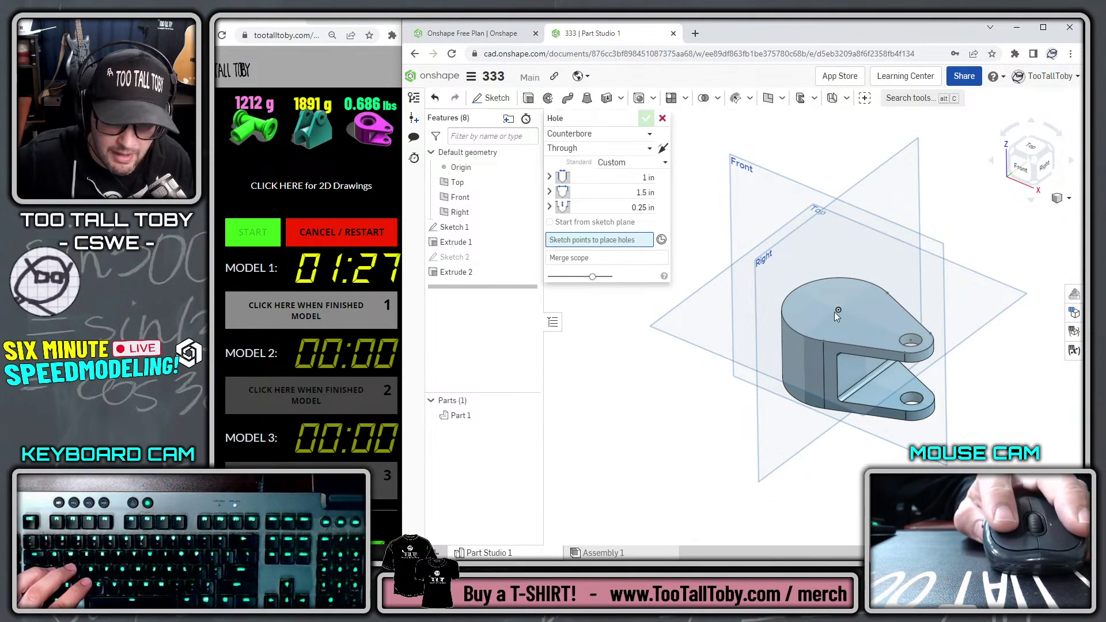
pyautogui.click(837, 311)
pyautogui.click(645, 119)
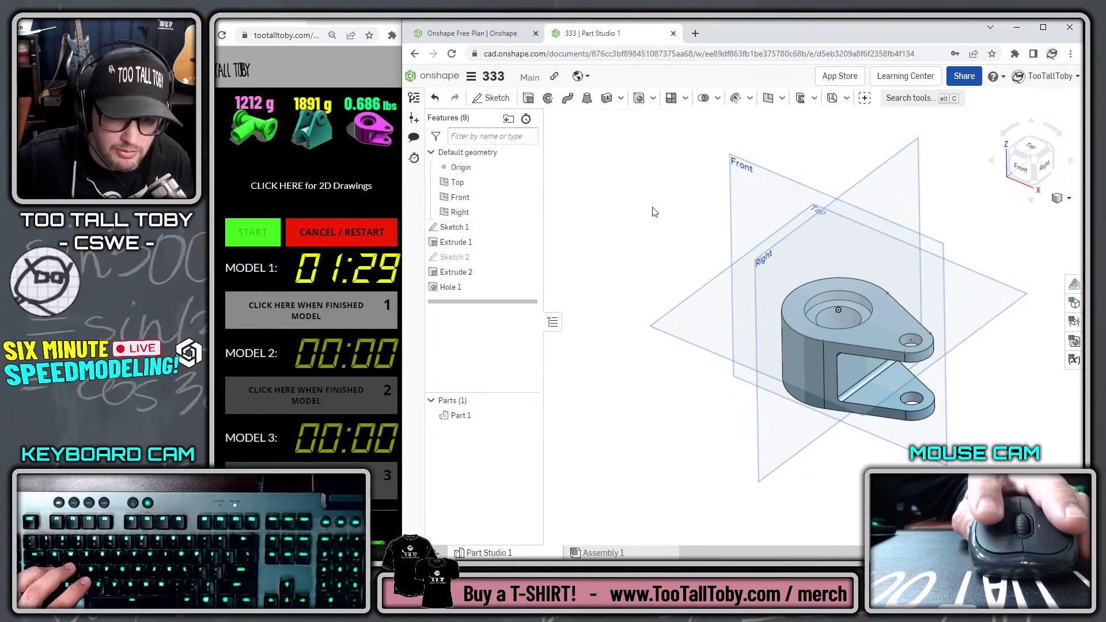
# Assign a library material to the teardrop-shaped part
pyautogui.rightClick(470, 415)
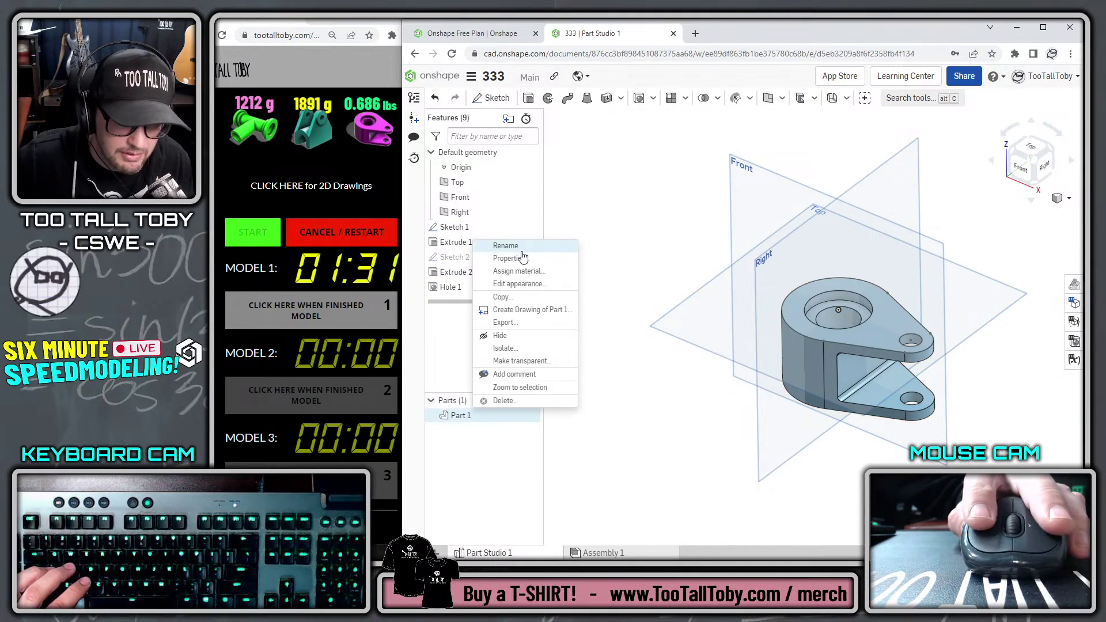
pyautogui.click(515, 272)
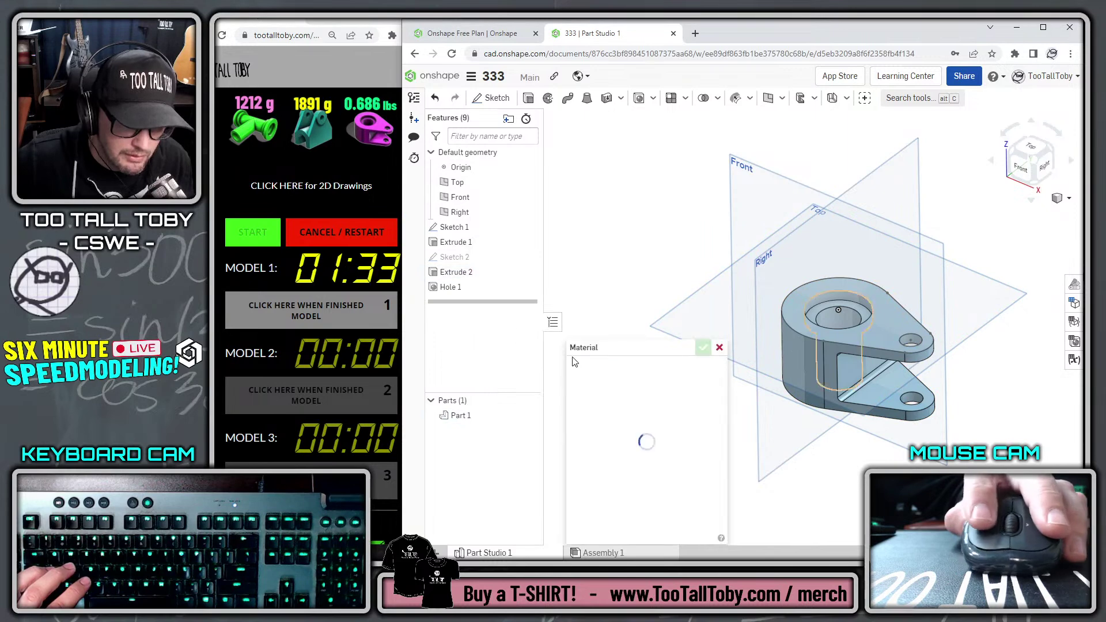
pyautogui.click(657, 386)
pyautogui.click(638, 413)
pyautogui.click(639, 409)
pyautogui.click(692, 475)
pyautogui.click(703, 348)
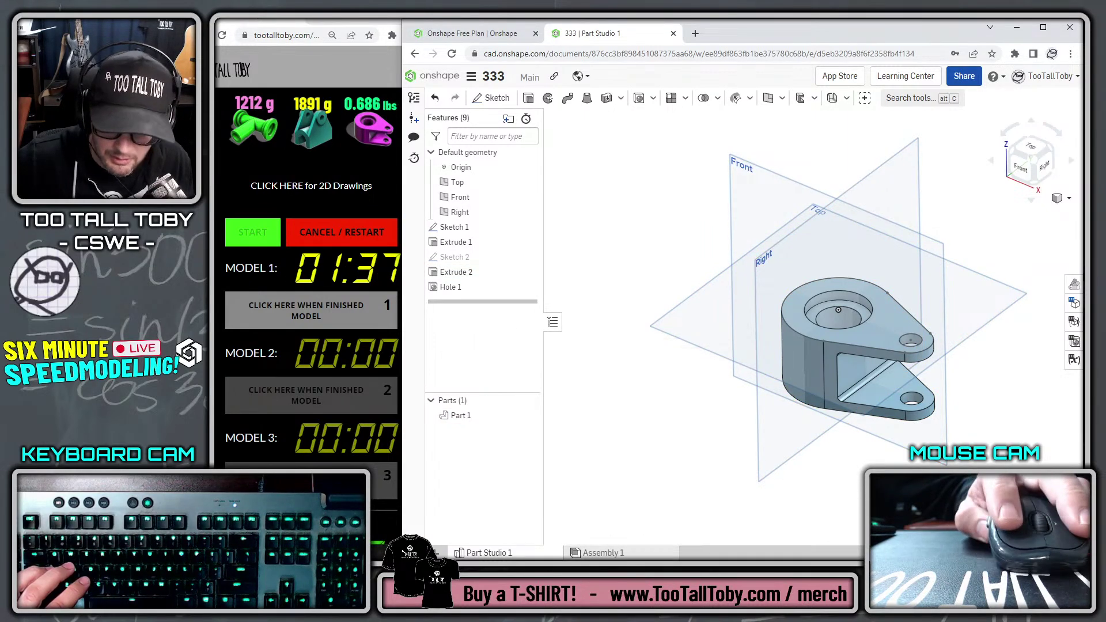
# Check the part's mass properties and mark Model 1 as finished on the challenge timer
pyautogui.click(1070, 534)
pyautogui.click(819, 324)
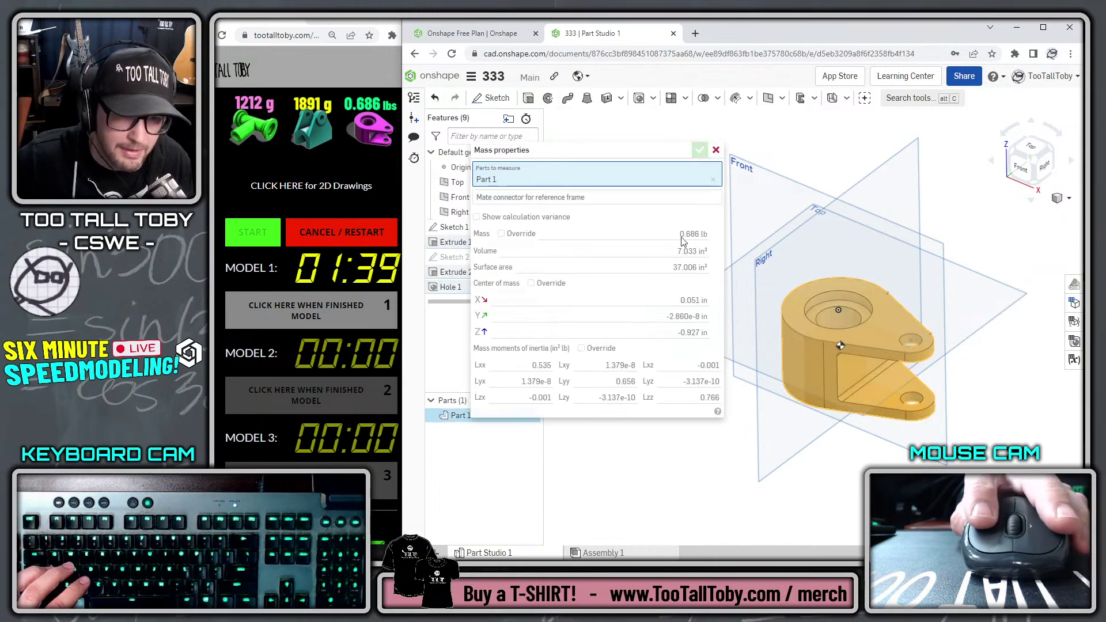
pyautogui.click(267, 319)
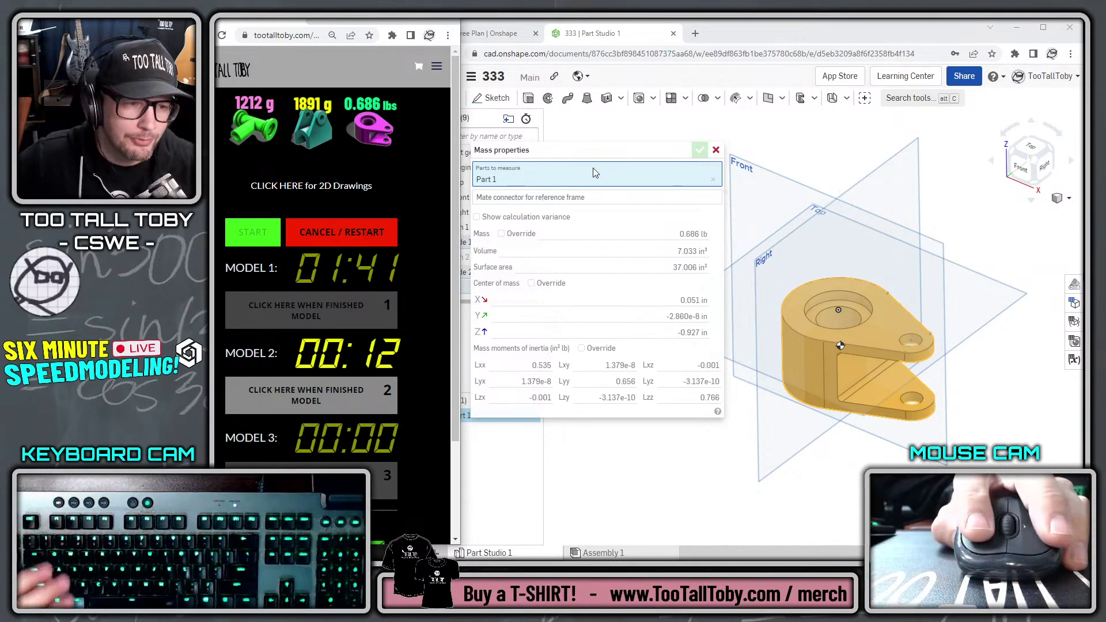
# Switch to the Imgur page with the April 2023 challenge drawings and review the sheets back to Model 1
pyautogui.moveTo(1083, 78)
pyautogui.mouseDown()
pyautogui.moveTo(917, 76)
pyautogui.moveTo(695, 42)
pyautogui.moveTo(705, 50)
pyautogui.mouseUp()
pyautogui.scroll(10, 677, 406)
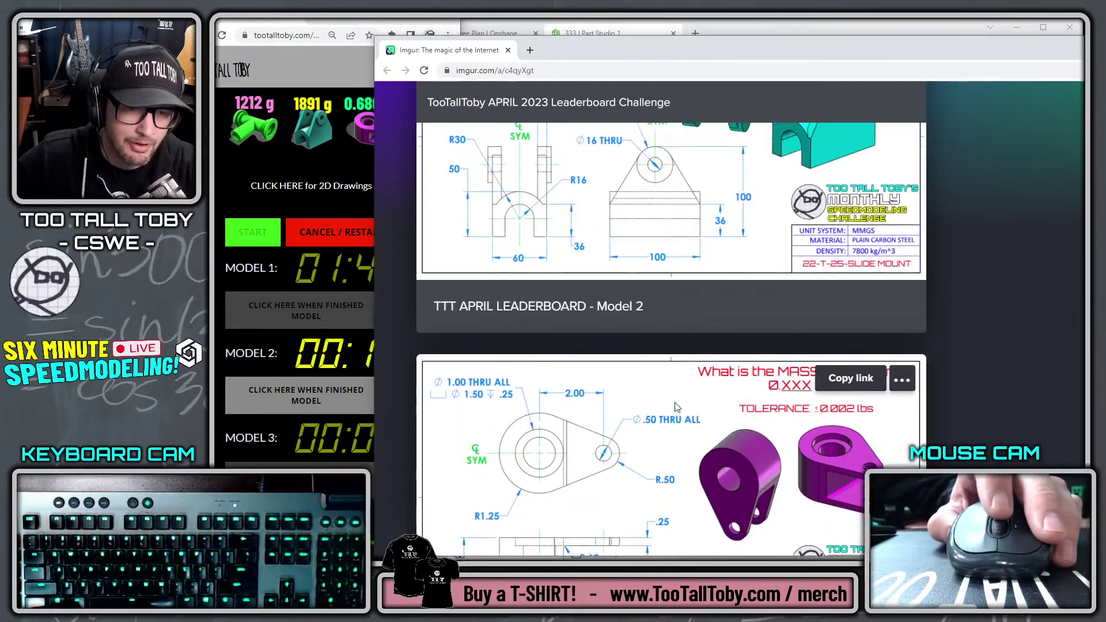
pyautogui.scroll(4, 675, 406)
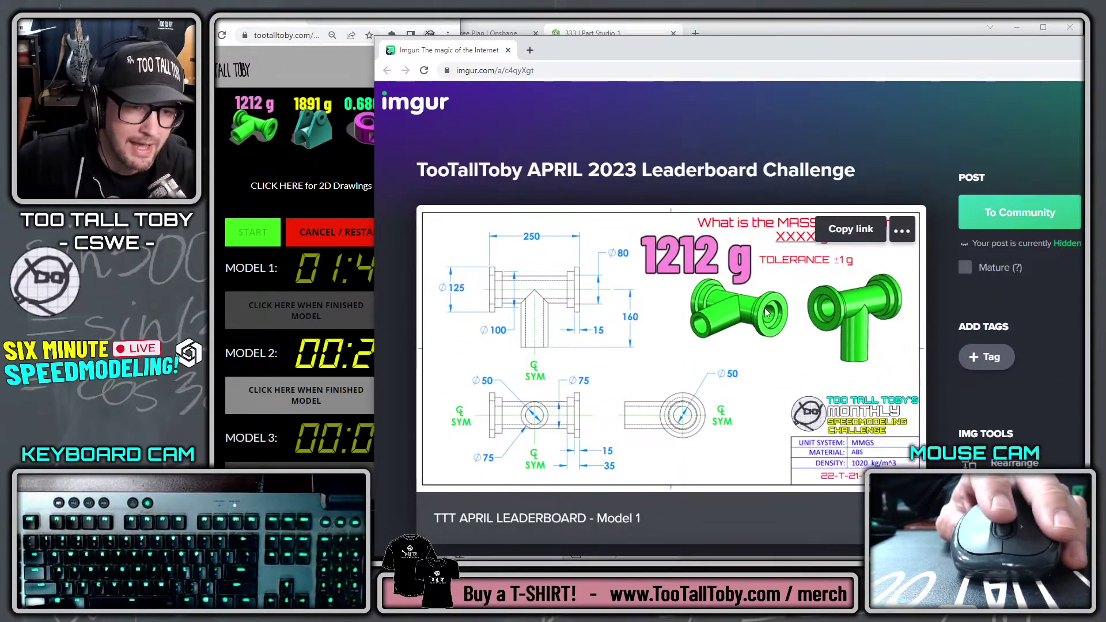
pyautogui.scroll(-1, 765, 307)
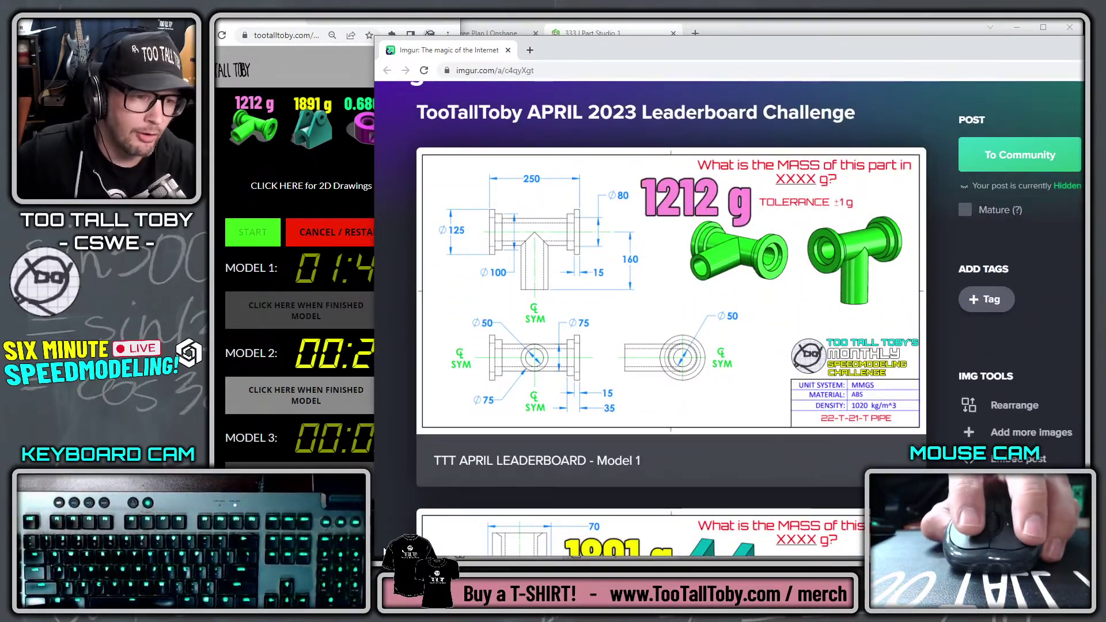
pyautogui.click(239, 374)
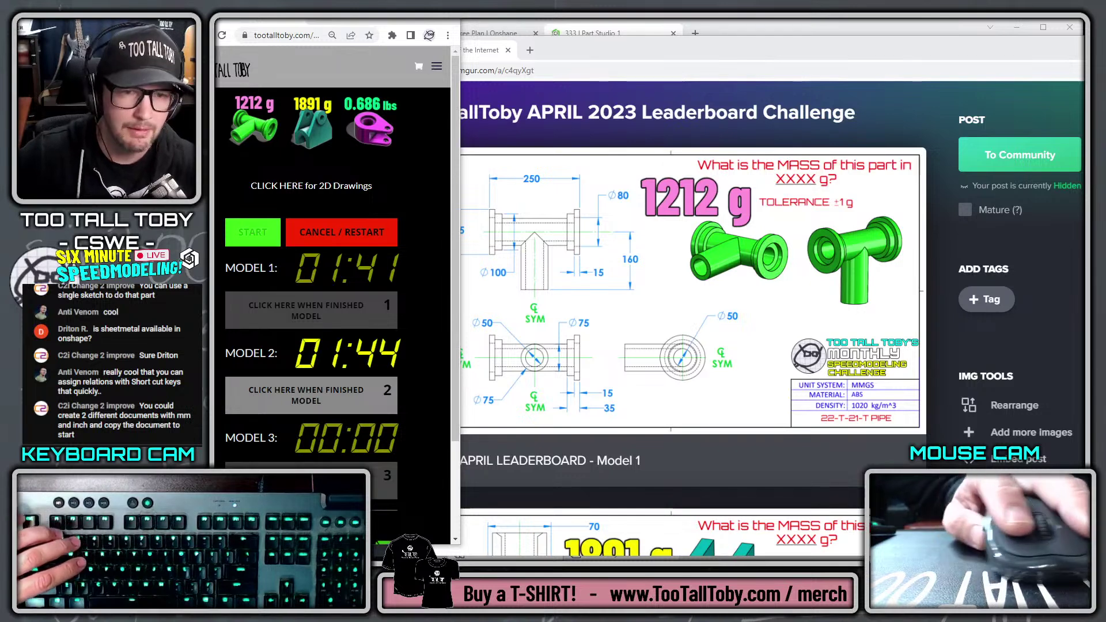
pyautogui.click(703, 461)
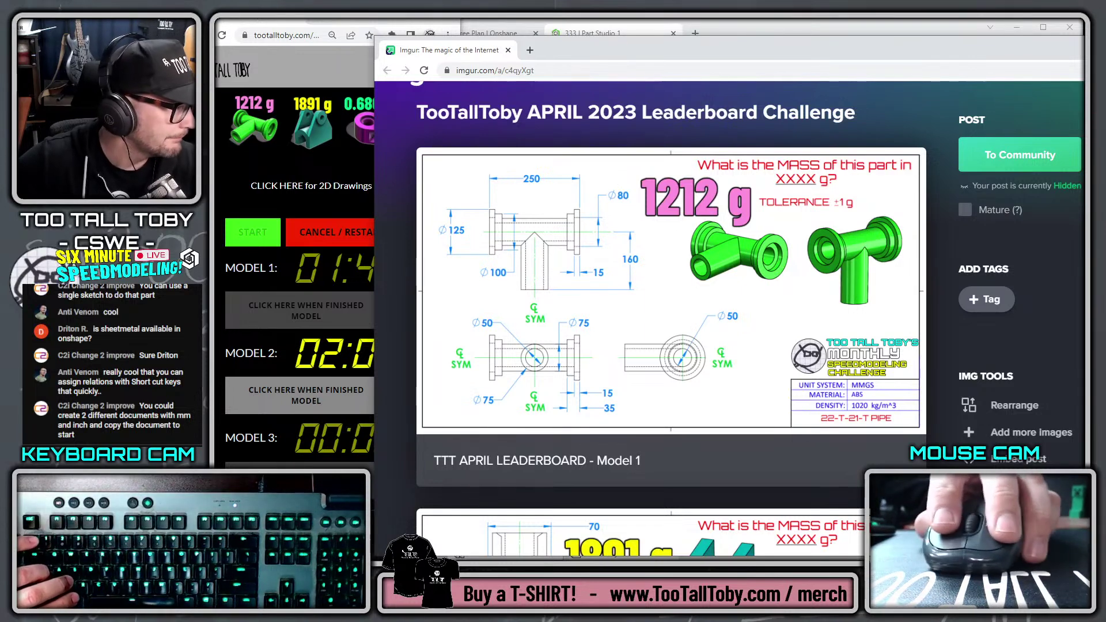
# Reset the challenge timer, bring the Onshape Part Studio back into view, and start a new timed run
pyautogui.click(328, 232)
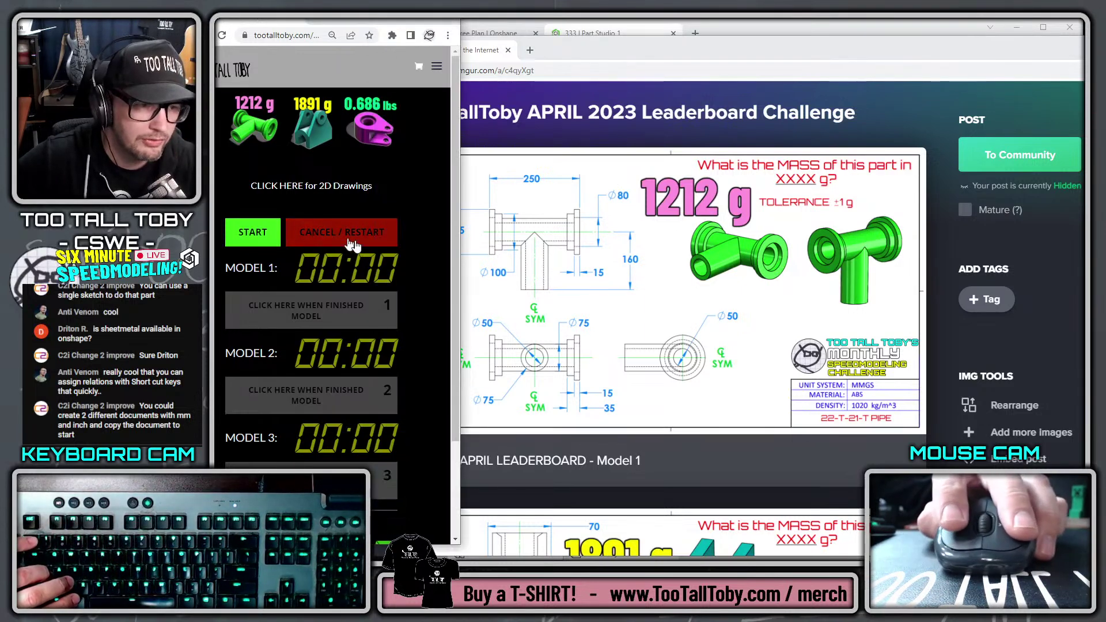
pyautogui.click(614, 33)
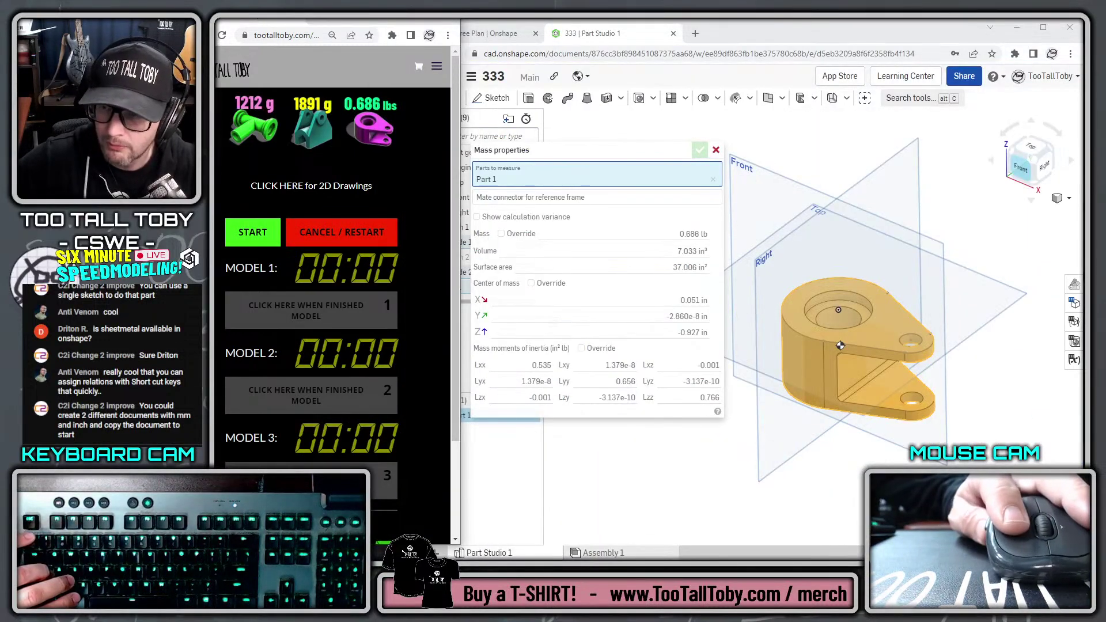
pyautogui.click(797, 141)
pyautogui.click(245, 239)
pyautogui.click(245, 236)
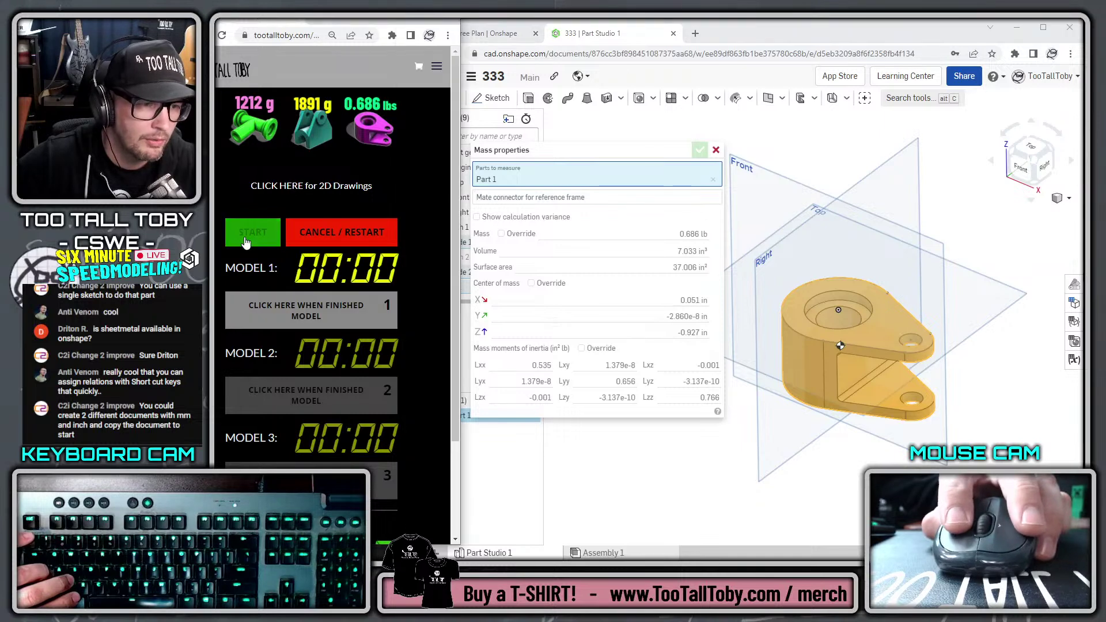
# Close document 333 and create a new public document named 111
pyautogui.click(471, 77)
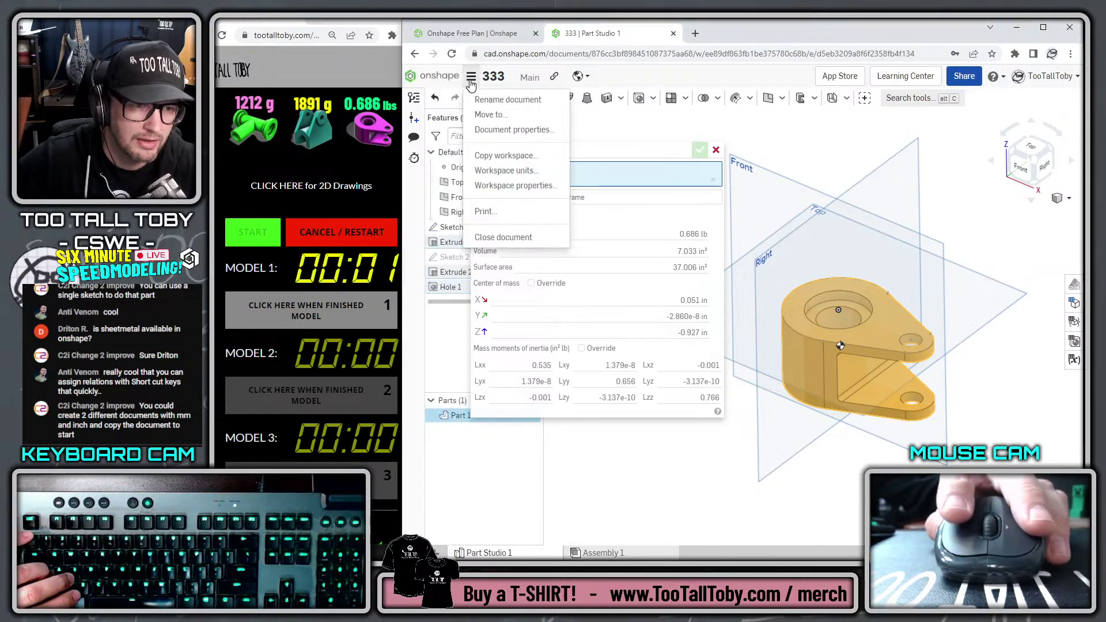
pyautogui.click(495, 238)
pyautogui.click(471, 132)
pyautogui.click(458, 153)
pyautogui.write('111')
pyautogui.press('Return')
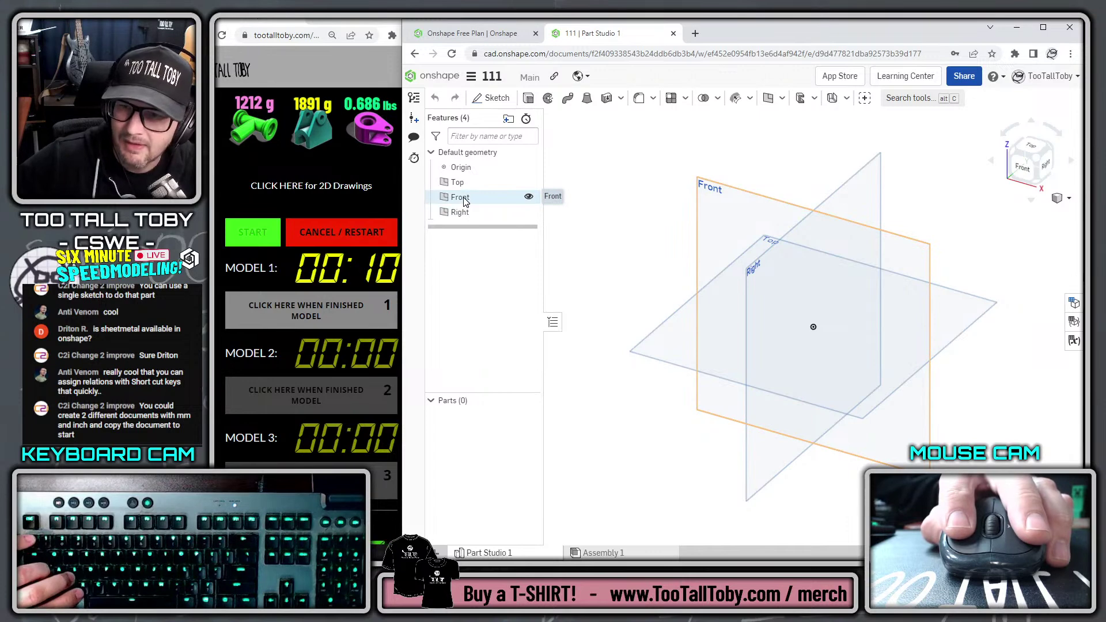
# Create a plane offset 125 mm from the Right plane with the offset direction flipped
pyautogui.click(857, 182)
pyautogui.click(768, 99)
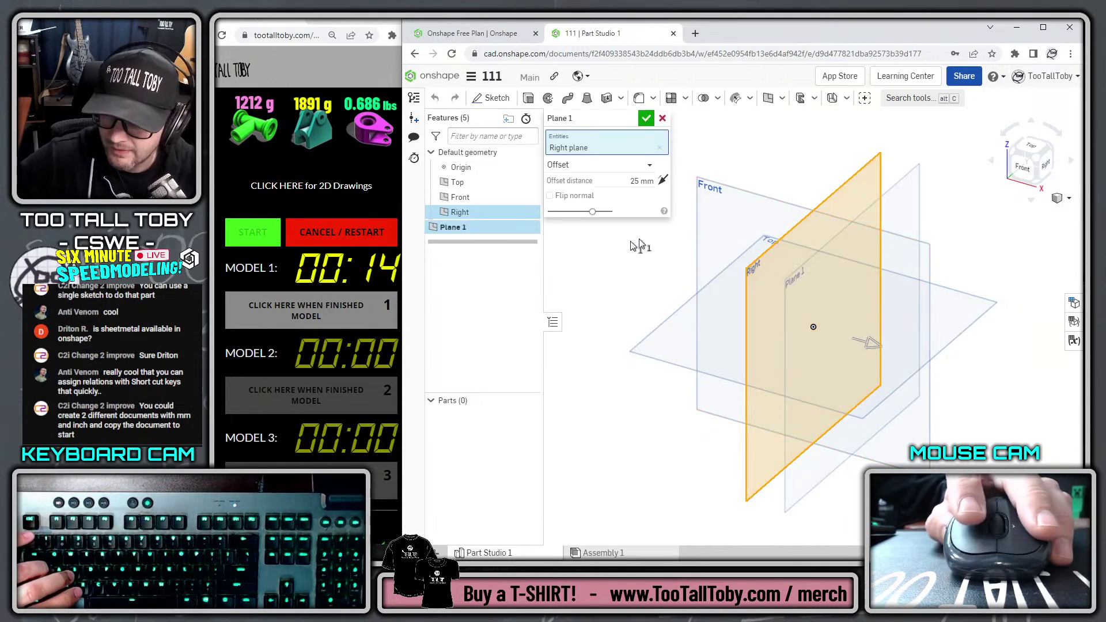
pyautogui.click(639, 181)
pyautogui.write('125')
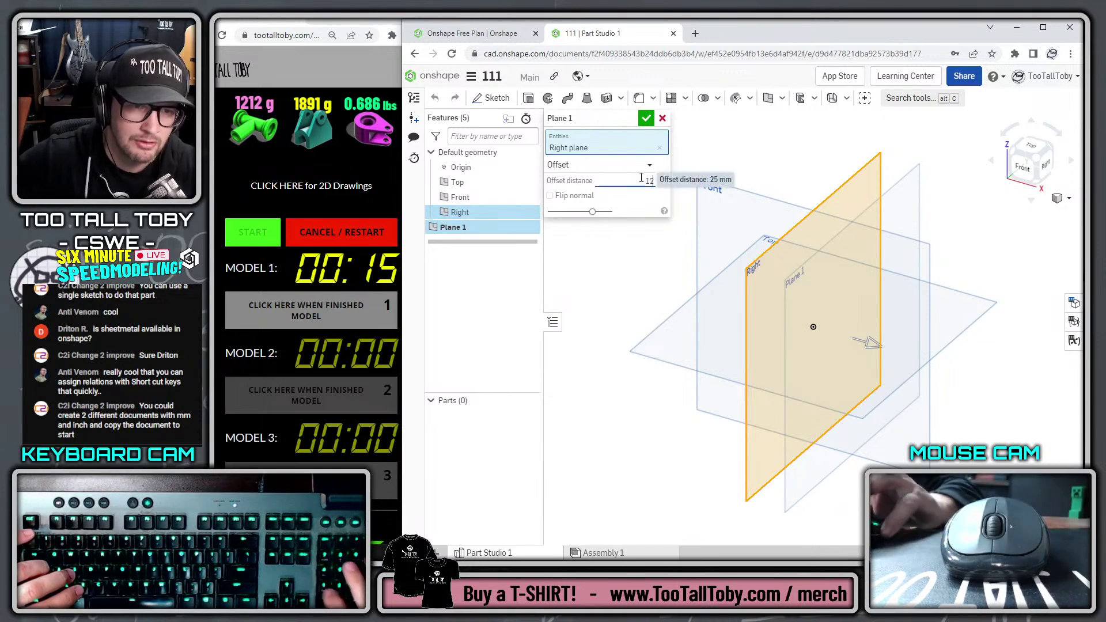
pyautogui.press('Return')
pyautogui.click(663, 180)
pyautogui.click(646, 118)
# Start a sketch on the offset plane and draw a 125 mm diameter circle centred on the origin
pyautogui.moveTo(656, 253)
pyautogui.mouseDown(button='right')
pyautogui.moveTo(733, 289)
pyautogui.moveTo(669, 264)
pyautogui.mouseUp(button='right')
pyautogui.press('s')
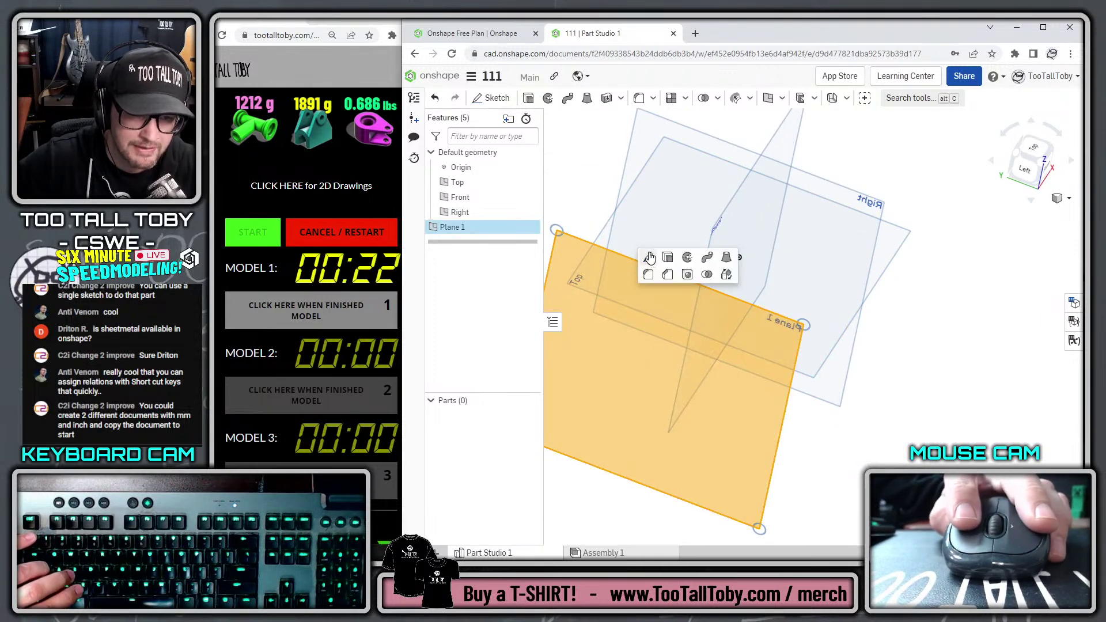
pyautogui.click(651, 258)
pyautogui.press('s')
pyautogui.click(699, 274)
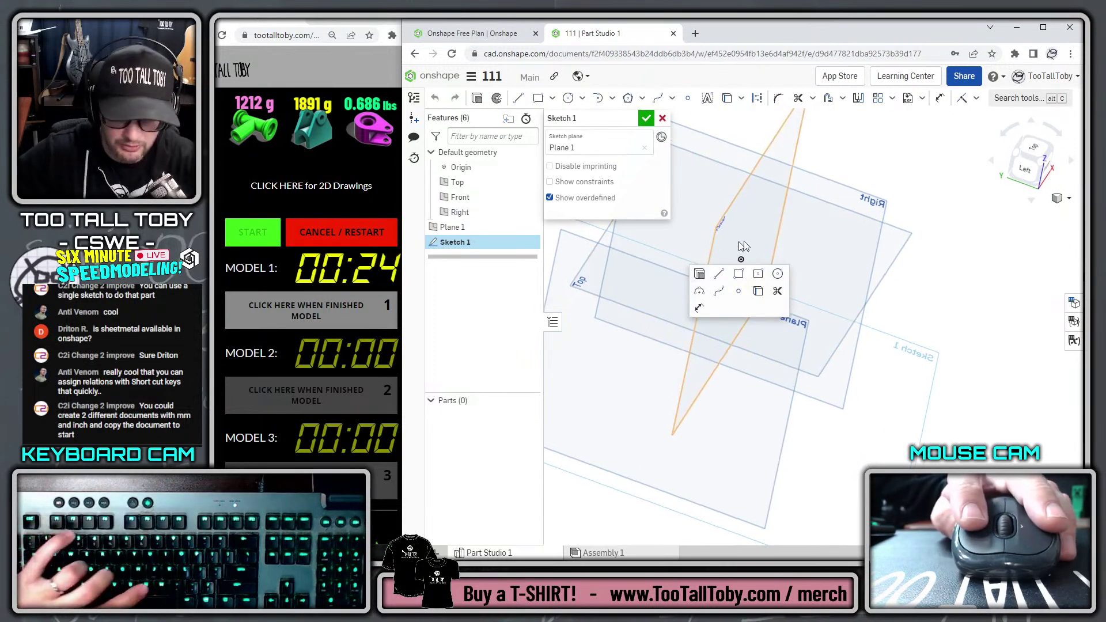
pyautogui.click(777, 274)
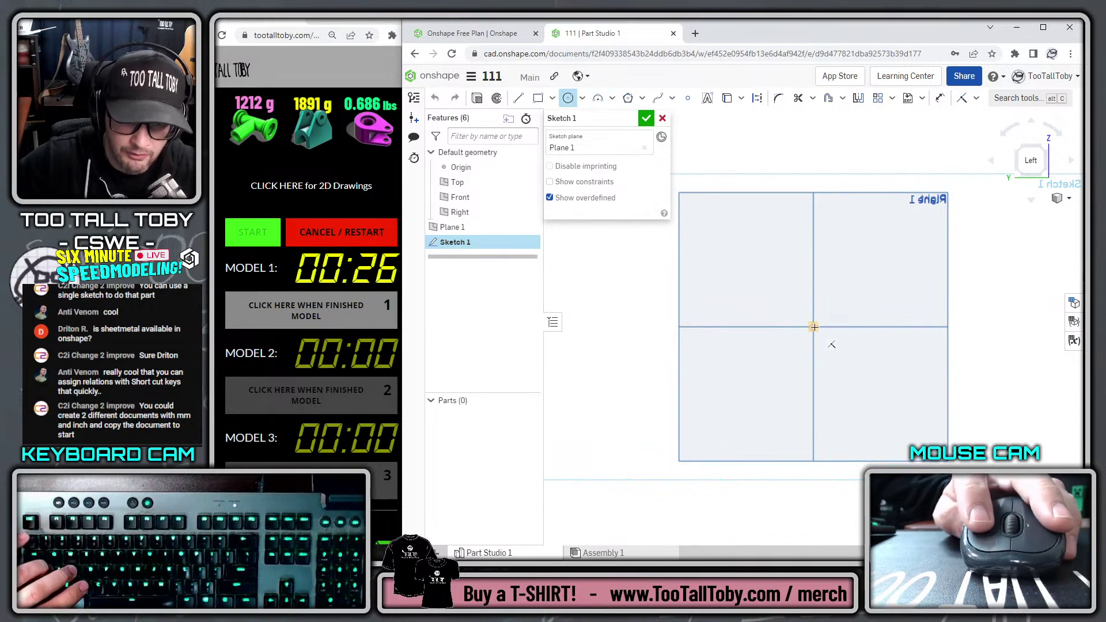
pyautogui.click(813, 327)
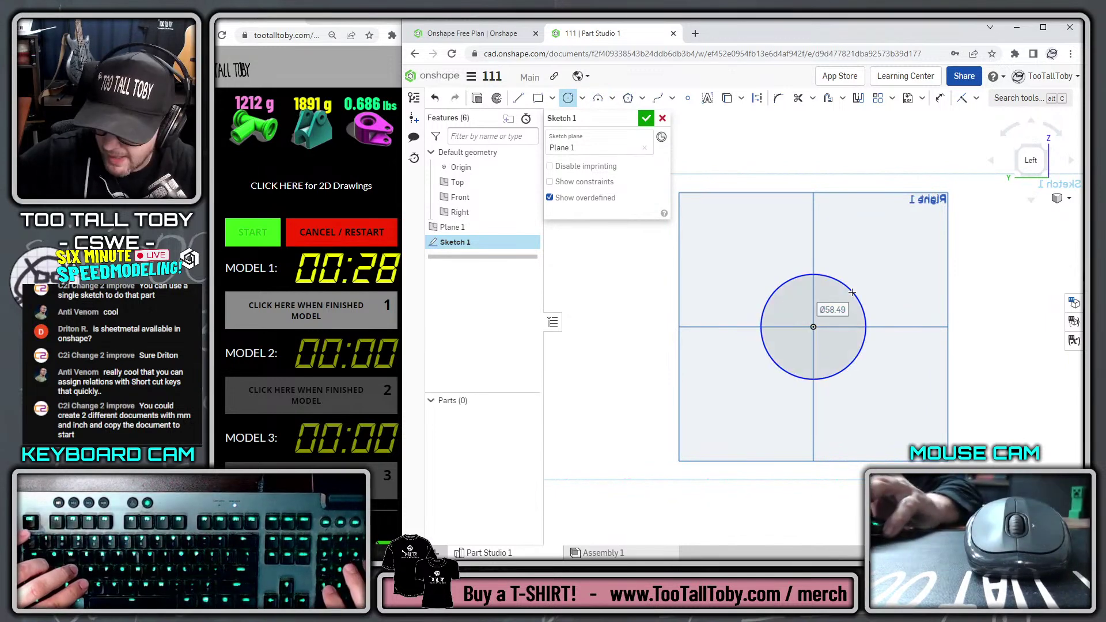
pyautogui.write('125')
pyautogui.press('Return')
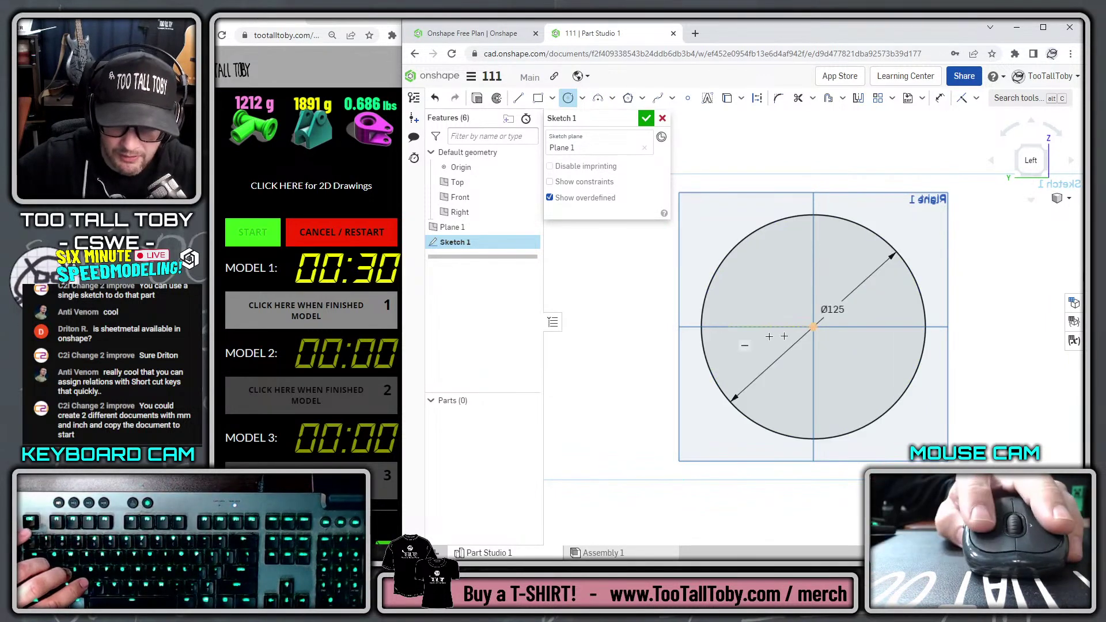
# Add a 100 mm diameter circle and make its centre coincide with the origin
pyautogui.click(814, 327)
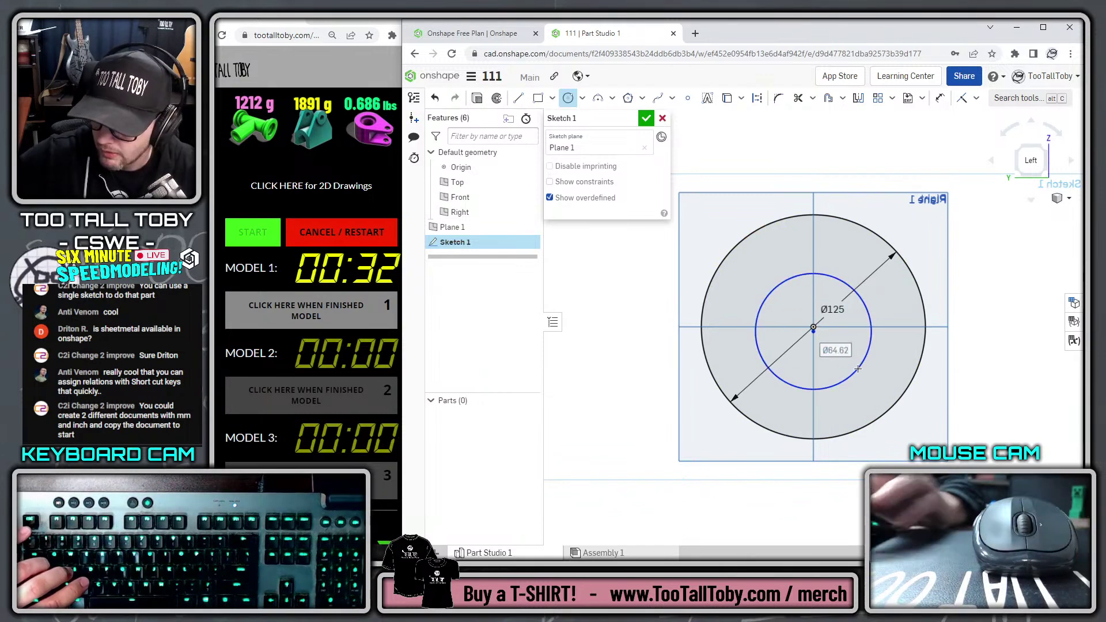
pyautogui.write('100')
pyautogui.press('Return')
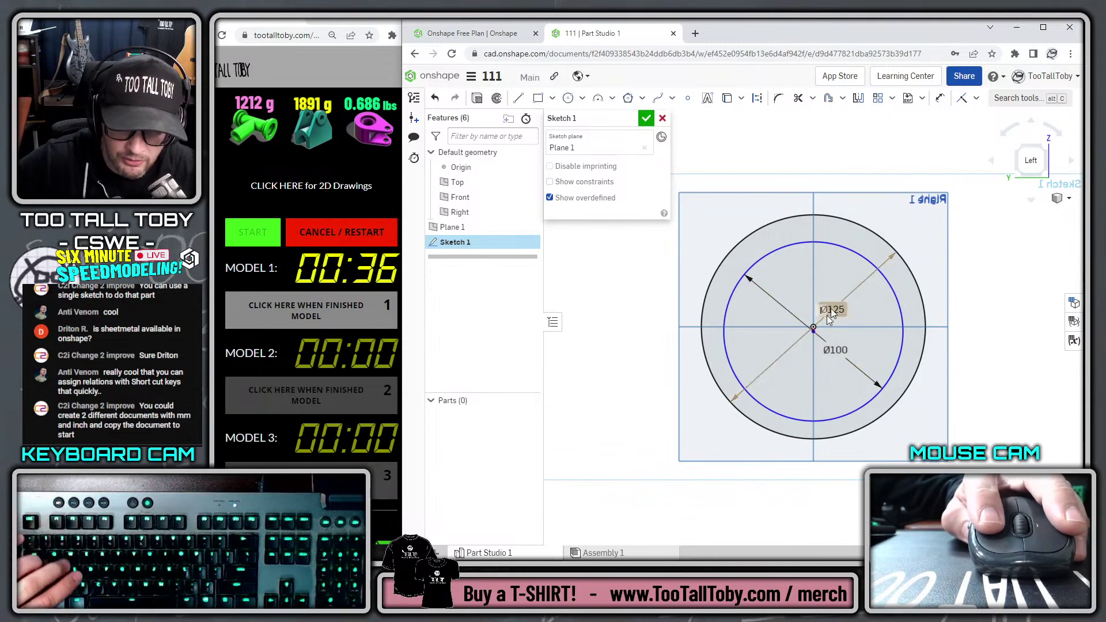
pyautogui.press('Escape')
pyautogui.press('s')
pyautogui.click(911, 322)
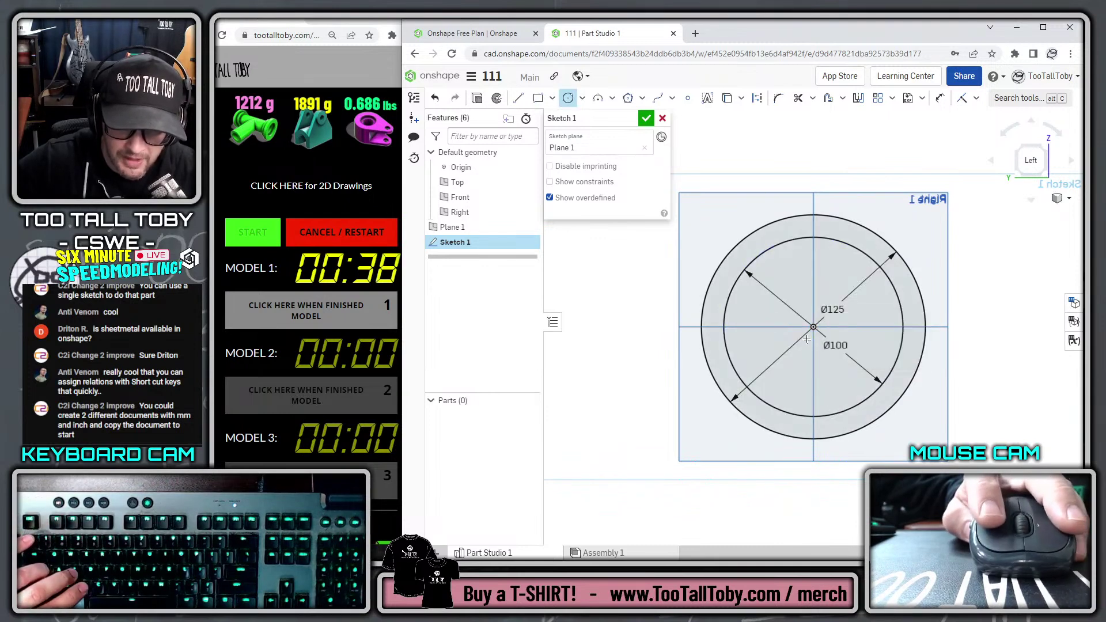
# Add an inner 75 mm diameter circle centred on the origin
pyautogui.click(812, 326)
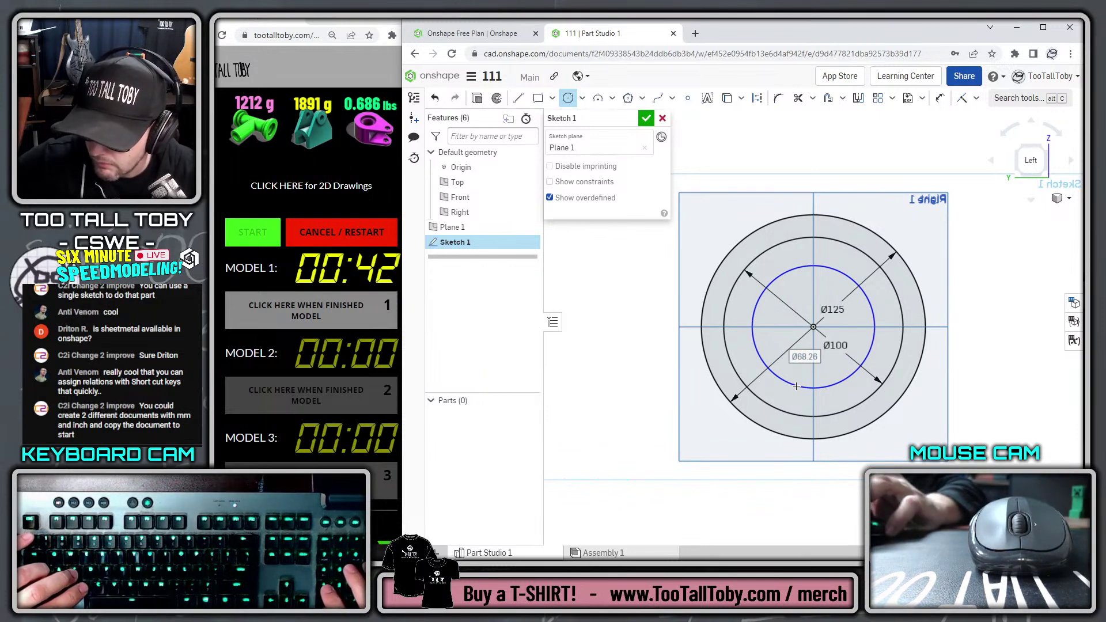
pyautogui.write('80')
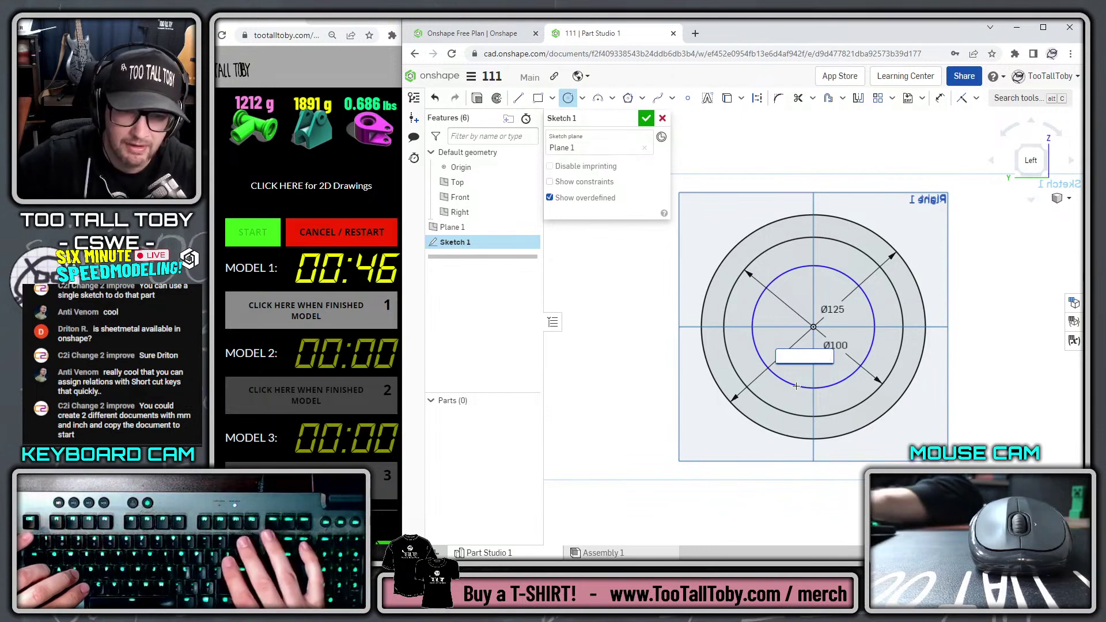
pyautogui.press('BackSpace')
pyautogui.press('BackSpace')
pyautogui.write('75')
pyautogui.press('Return')
# Finish the sketch and extrude its ring regions 15 mm towards the Right plane as a new solid
pyautogui.moveTo(796, 386); pyautogui.dragTo(798, 341, button='right')
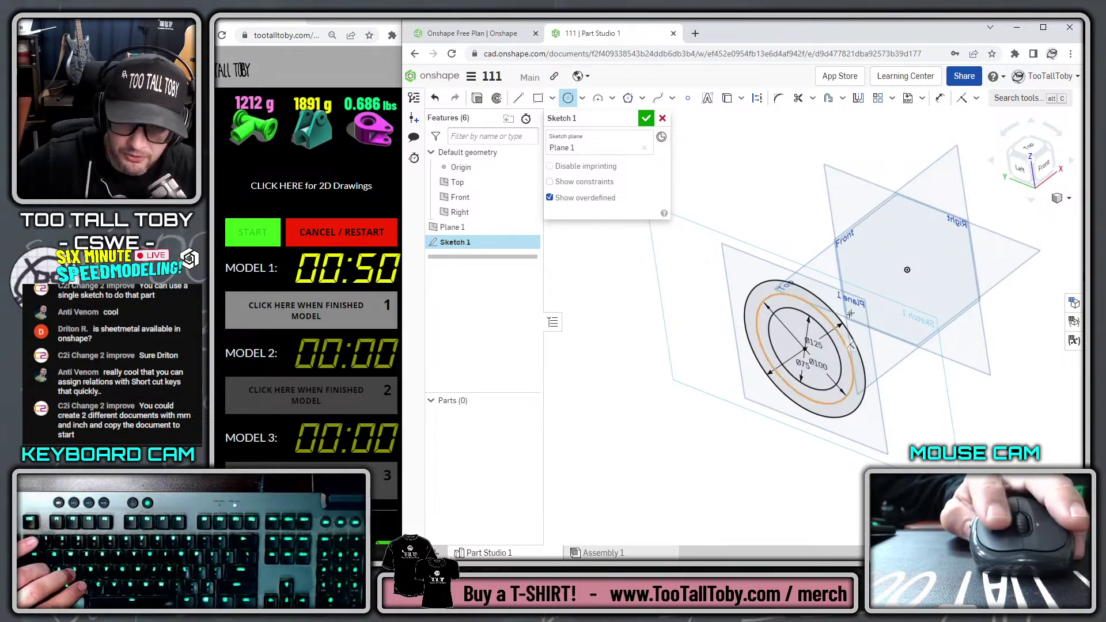
pyautogui.press('s')
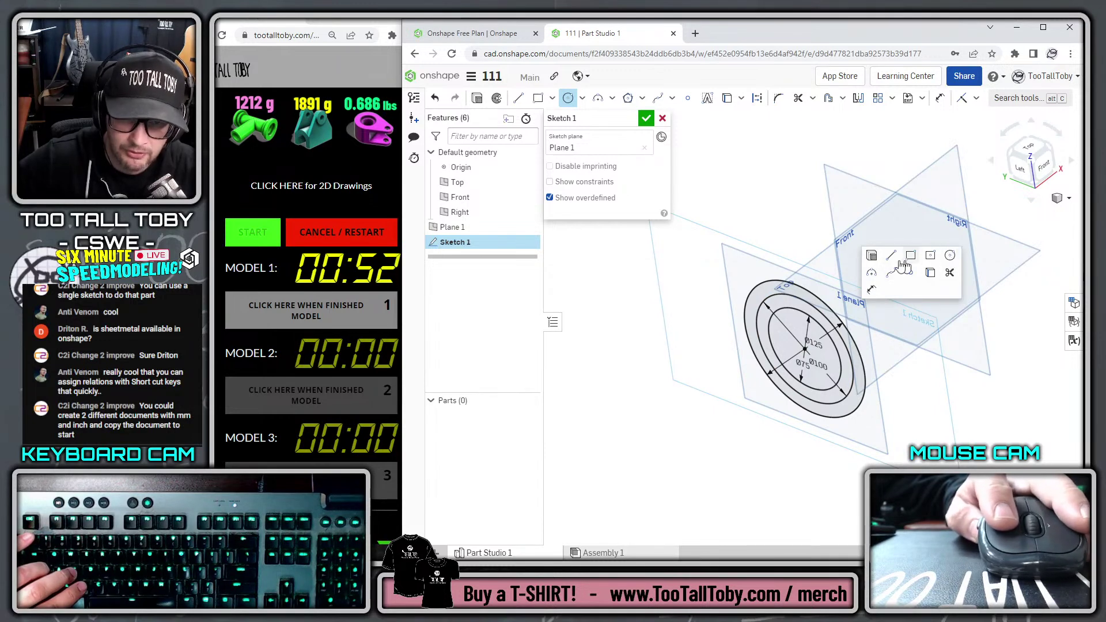
pyautogui.press('Return')
pyautogui.hotkey('shift', 'e')
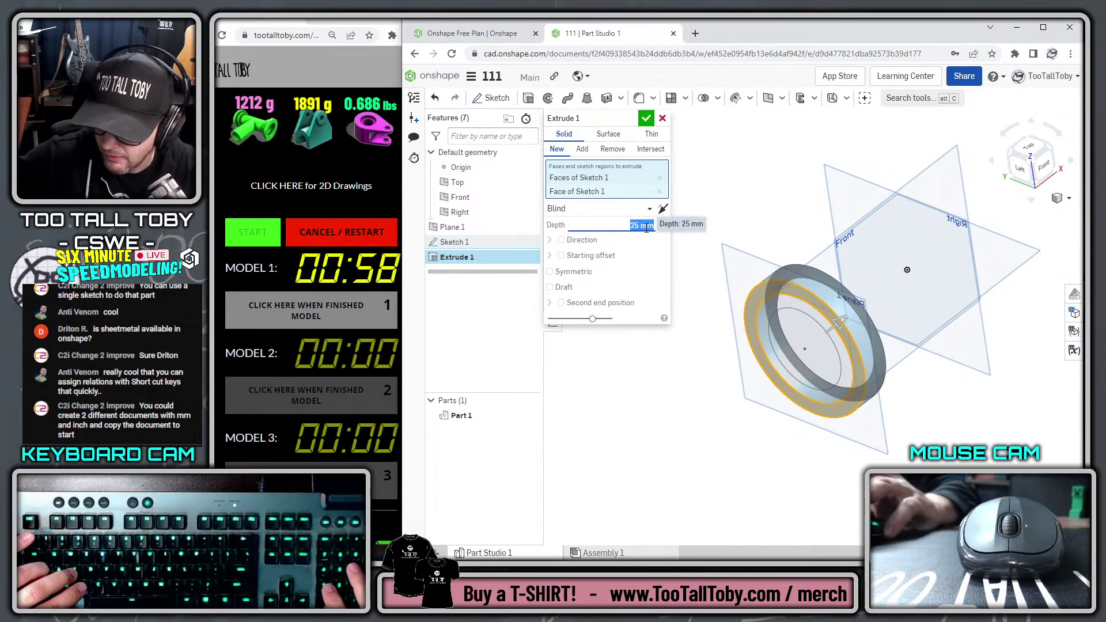
pyautogui.write('15')
pyautogui.press('Return')
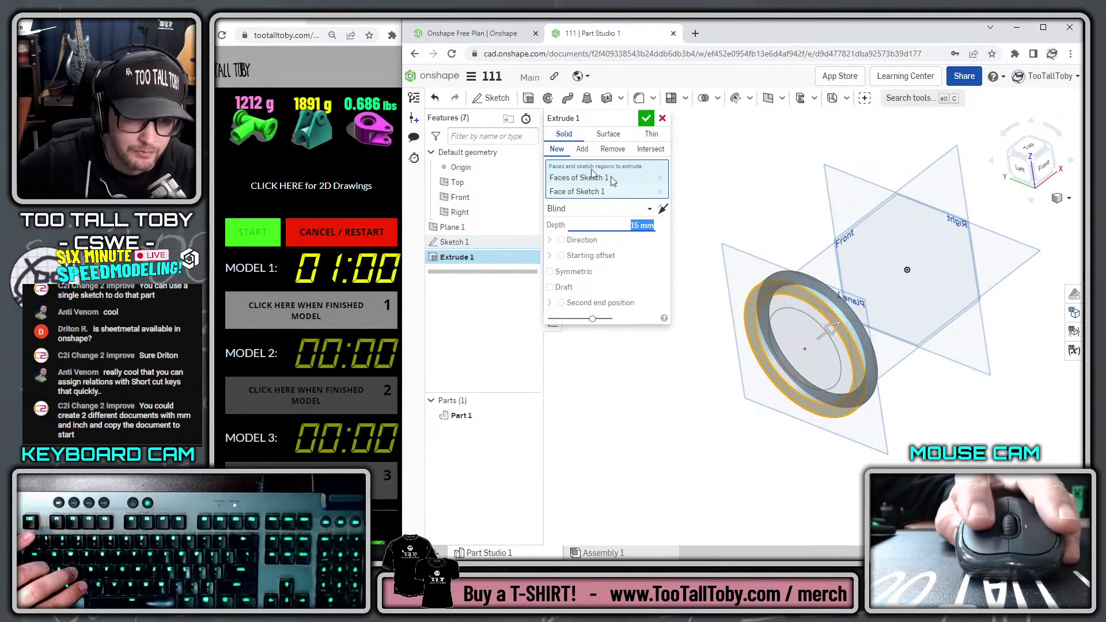
# Clear the extrusion's selected regions, select all three concentric regions instead, and accept the 15 mm solid disc
pyautogui.click(659, 191)
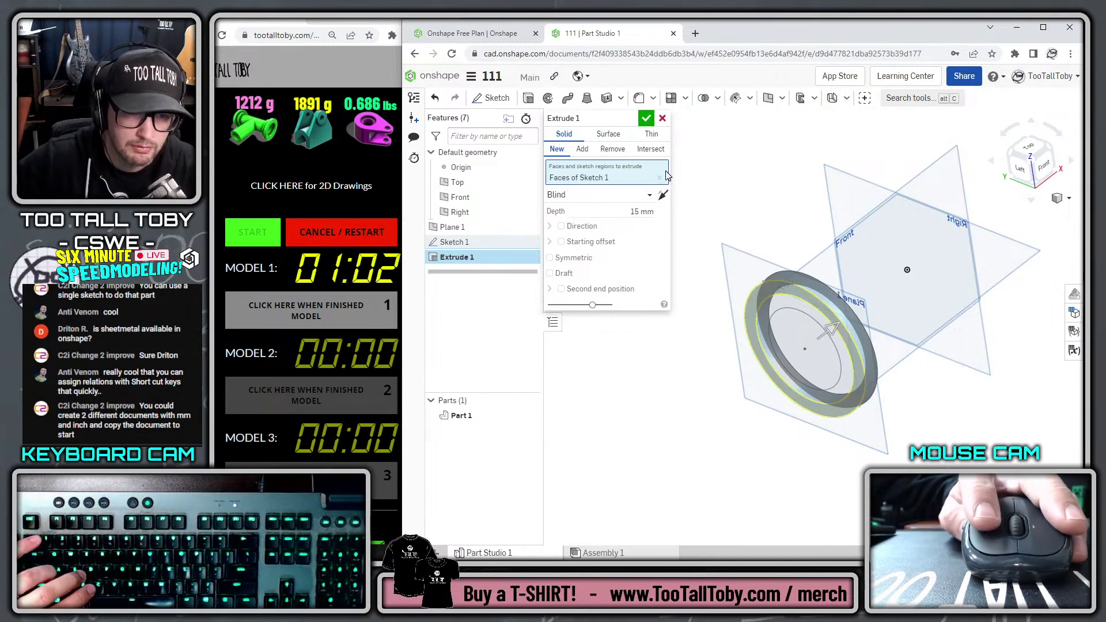
pyautogui.click(661, 177)
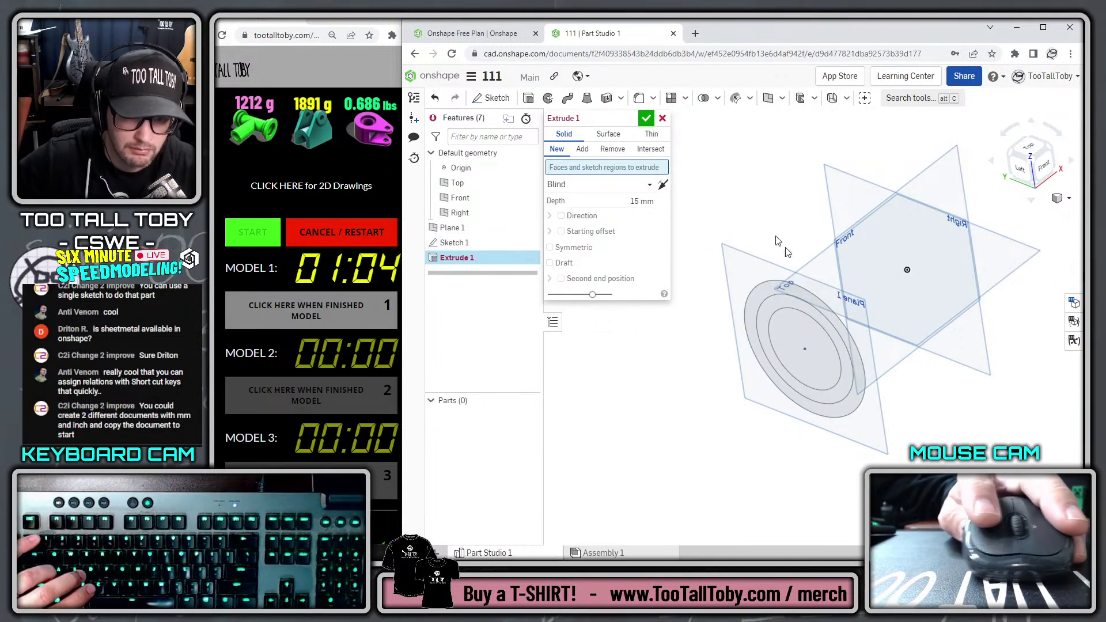
pyautogui.click(802, 292)
pyautogui.click(802, 292)
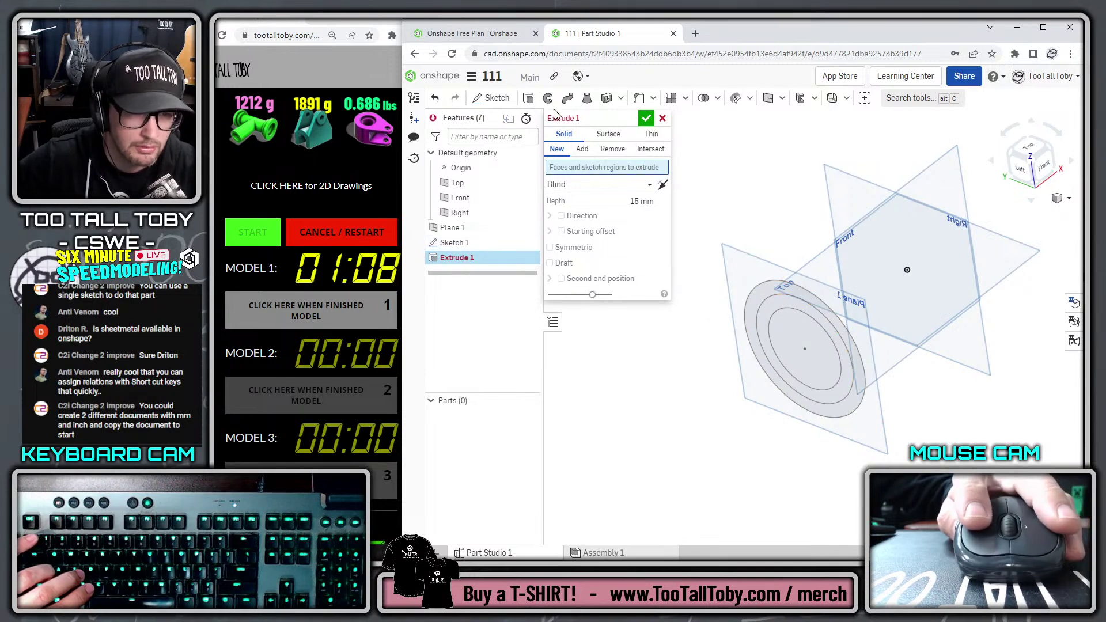
pyautogui.click(761, 293)
pyautogui.click(770, 307)
pyautogui.click(787, 355)
pyautogui.click(644, 118)
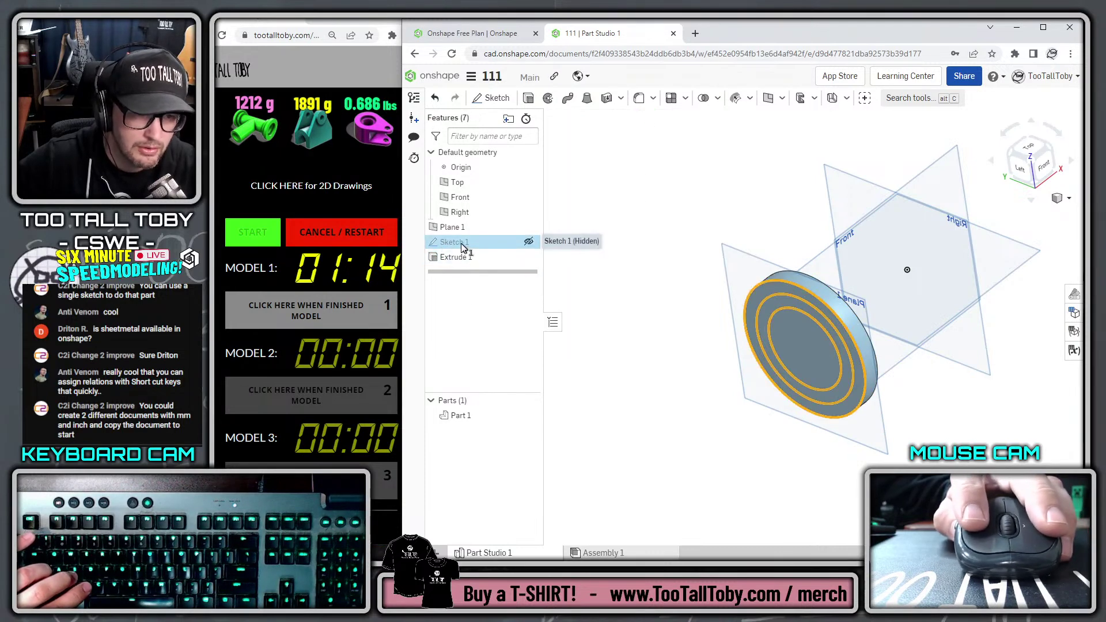
# Show the hidden circle sketch again on the extruded disc
pyautogui.click(529, 242)
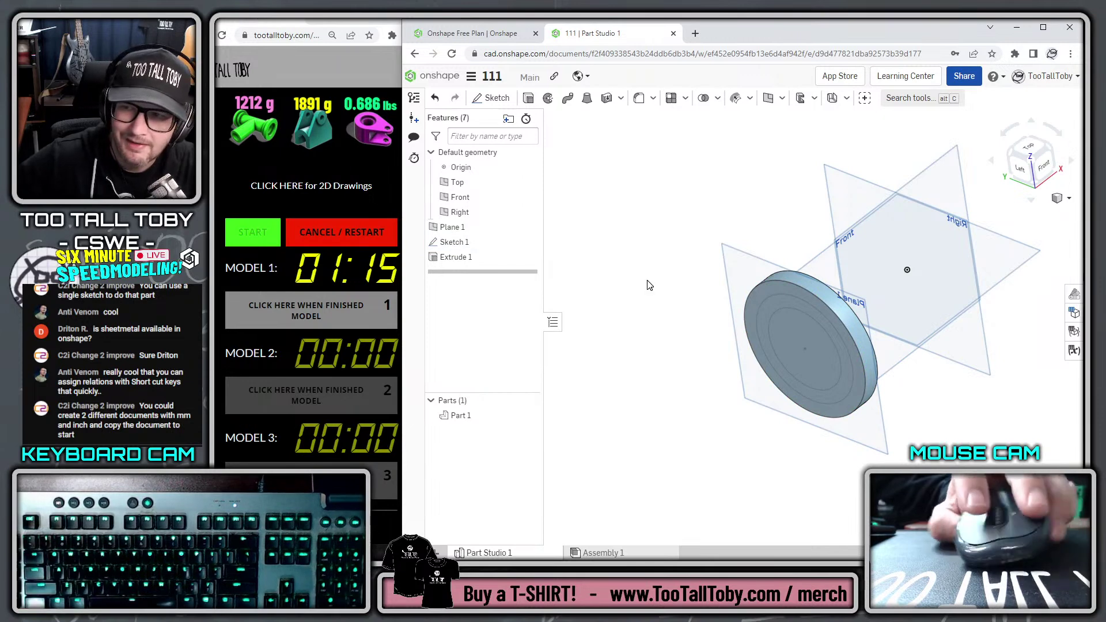
pyautogui.moveTo(797, 428); pyautogui.dragTo(875, 303, button='middle')
pyautogui.moveTo(875, 305); pyautogui.dragTo(630, 128, button='right')
# Close document 111 and send it to the trash
pyautogui.click(471, 76)
pyautogui.click(496, 239)
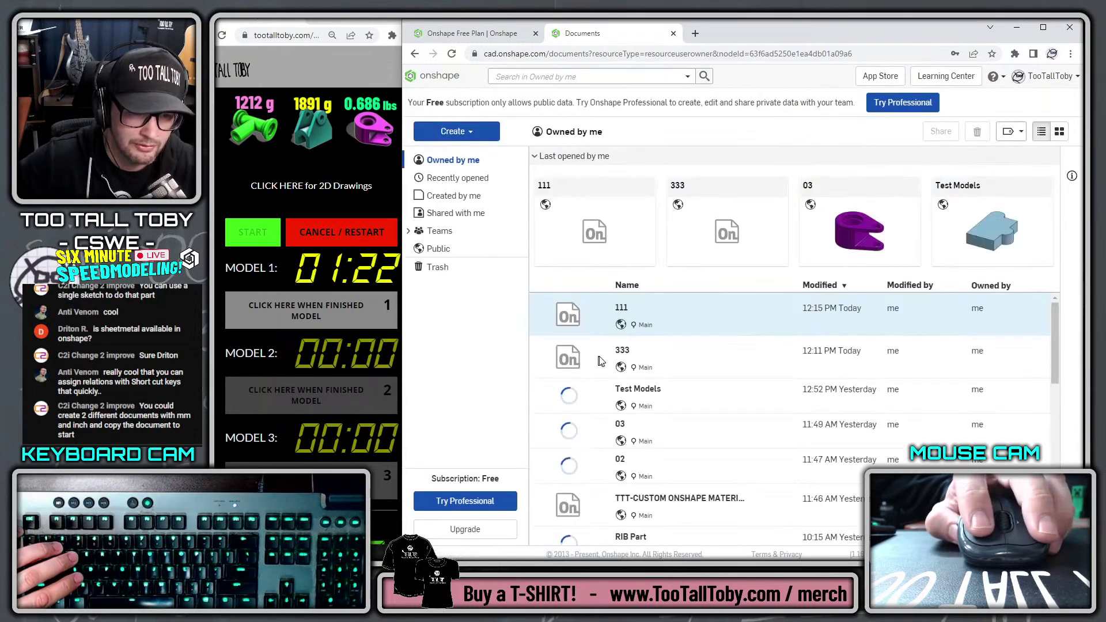
pyautogui.click(566, 317)
pyautogui.press('Delete')
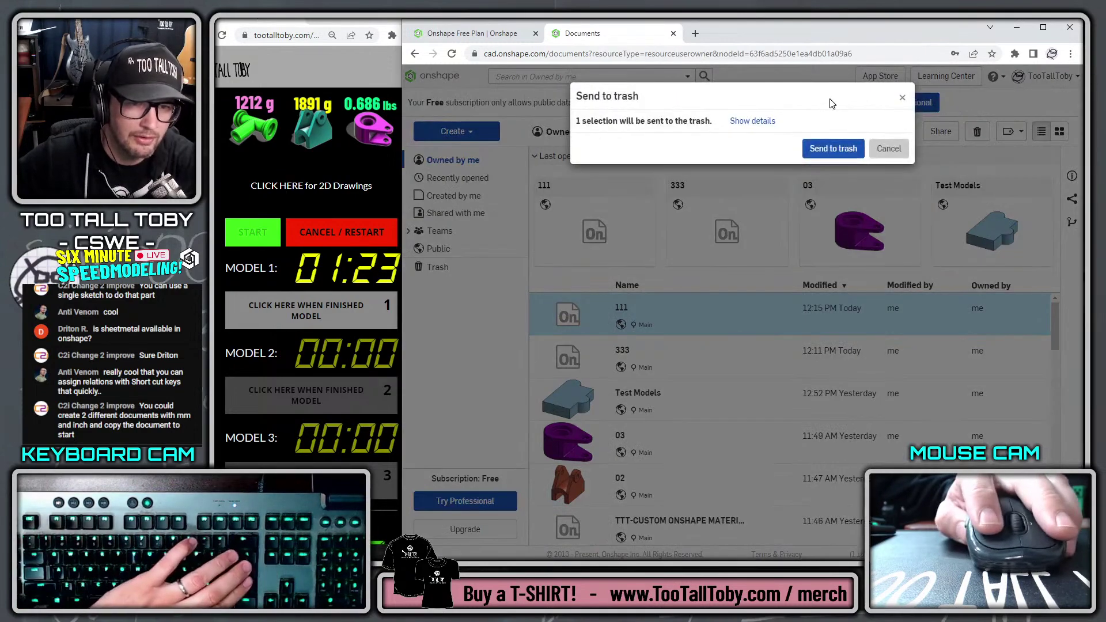
pyautogui.click(832, 148)
# Reset and restart the challenge timer, and create a new public document named 111
pyautogui.click(334, 232)
pyautogui.click(231, 242)
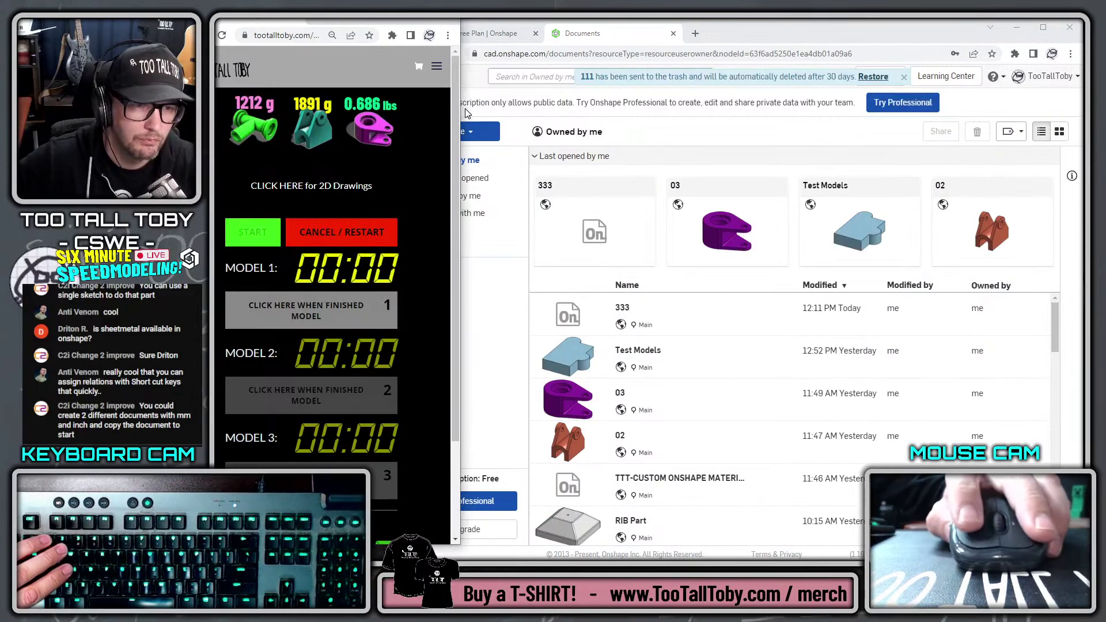
pyautogui.click(472, 131)
pyautogui.click(458, 152)
pyautogui.write('111')
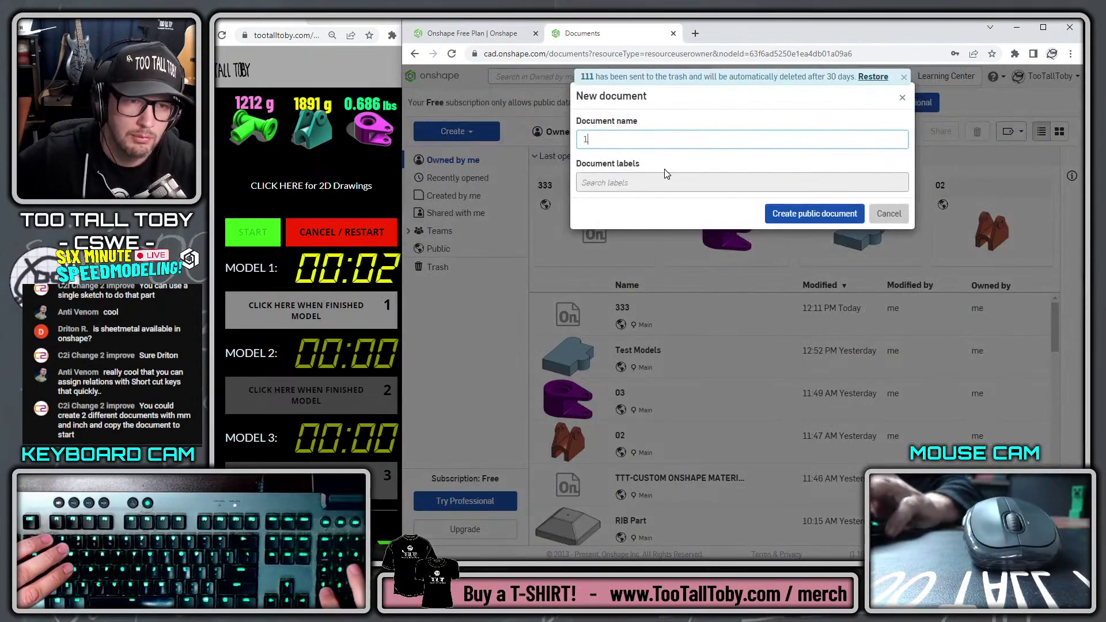
pyautogui.press('Return')
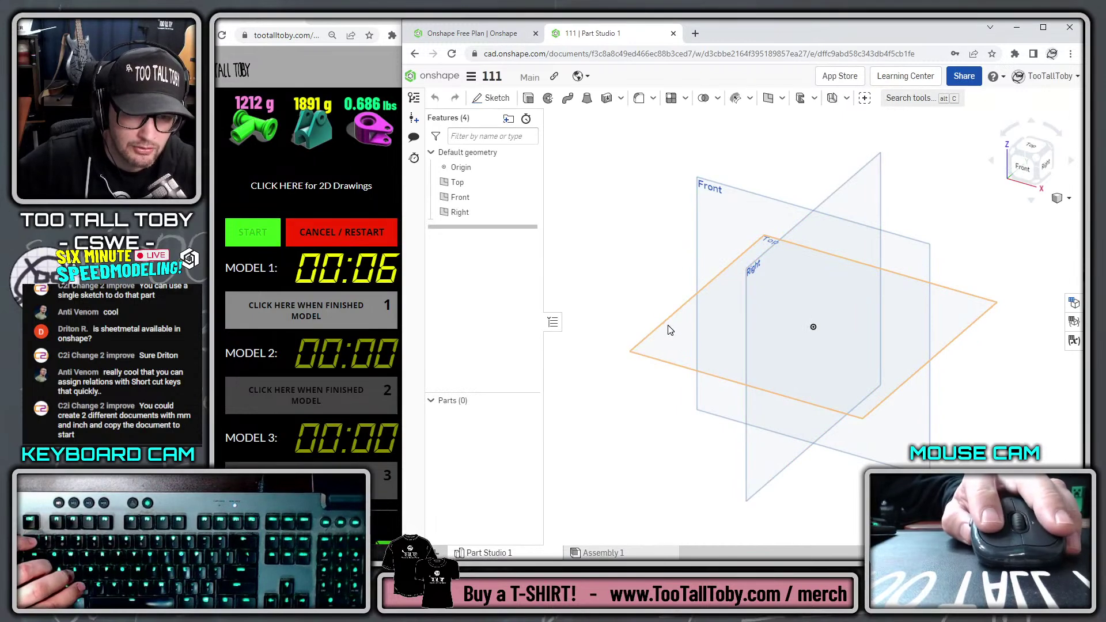
# Start a new sketch on the Top plane
pyautogui.click(671, 326)
pyautogui.hotkey('shift', 's')
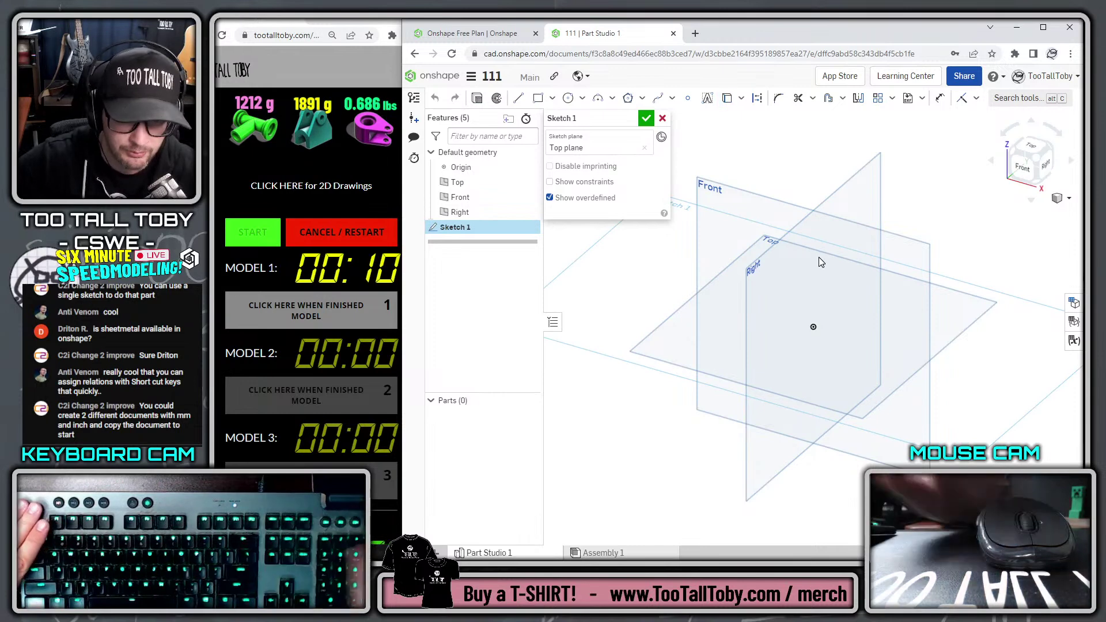
pyautogui.press('s')
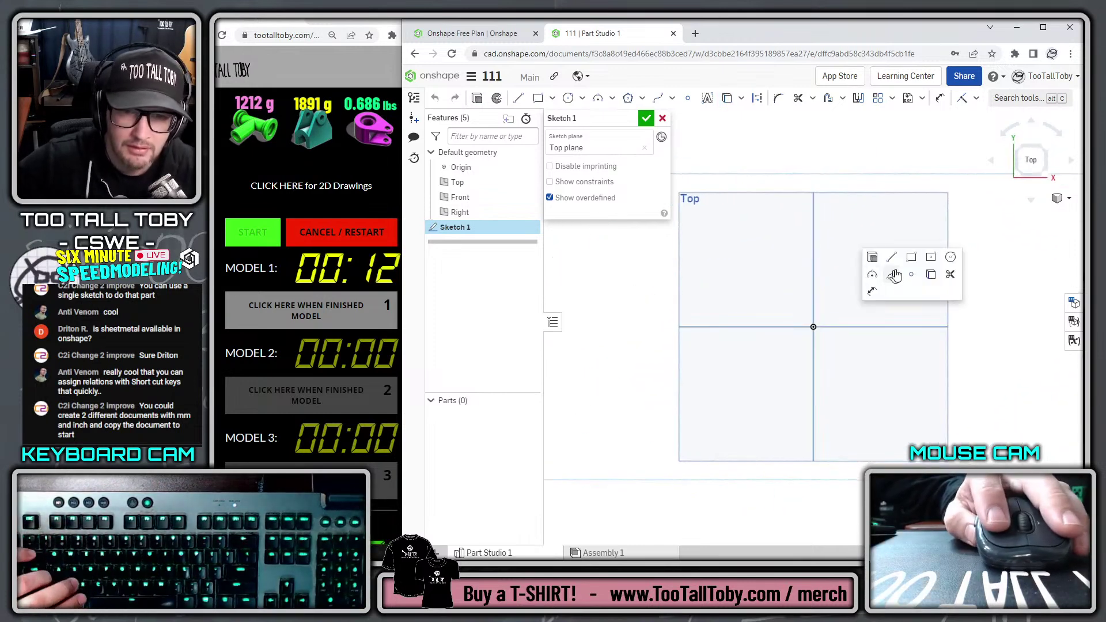
pyautogui.click(893, 259)
pyautogui.click(813, 326)
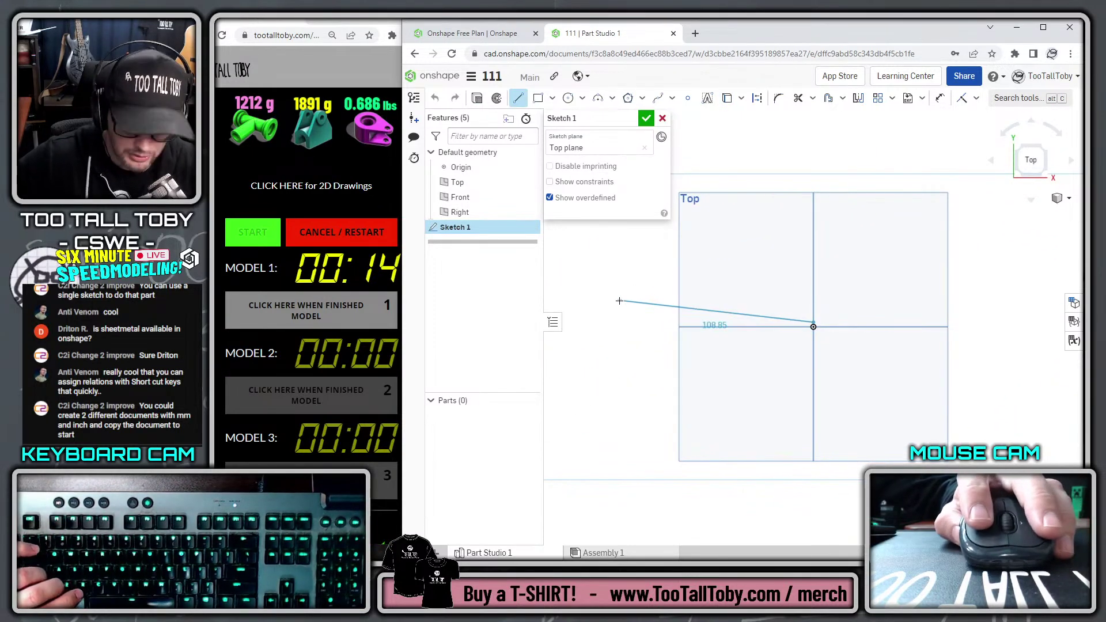
pyautogui.press('q')
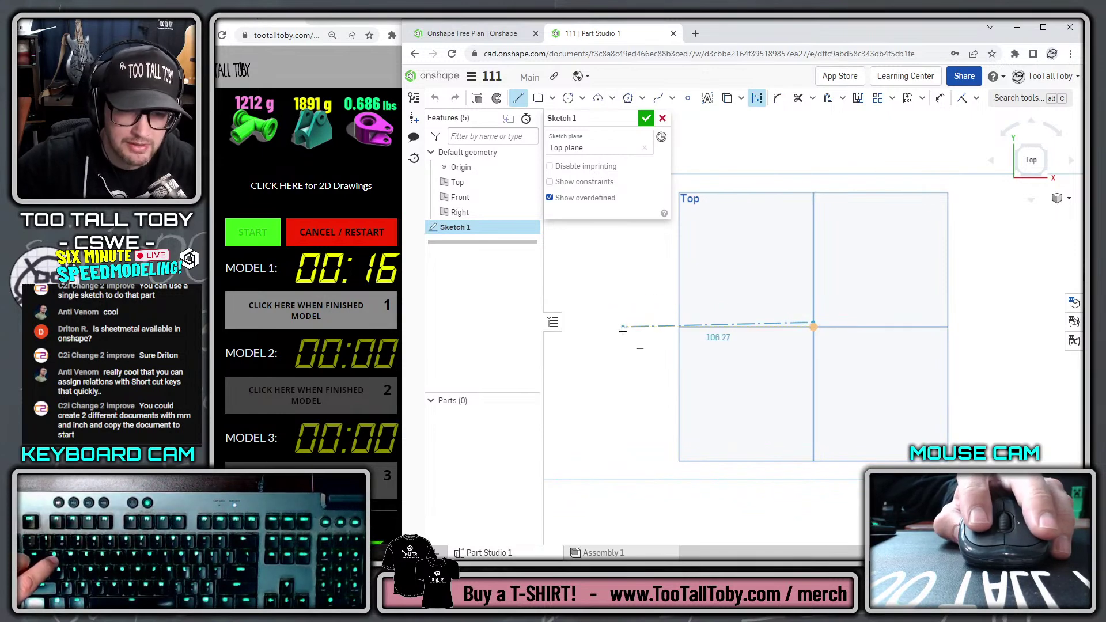
pyautogui.press('Escape')
# Sketch a horizontal construction centerline from the origin out to the left, beyond the edge of the Top plane
pyautogui.press('s')
pyautogui.click(763, 293)
pyautogui.click(814, 327)
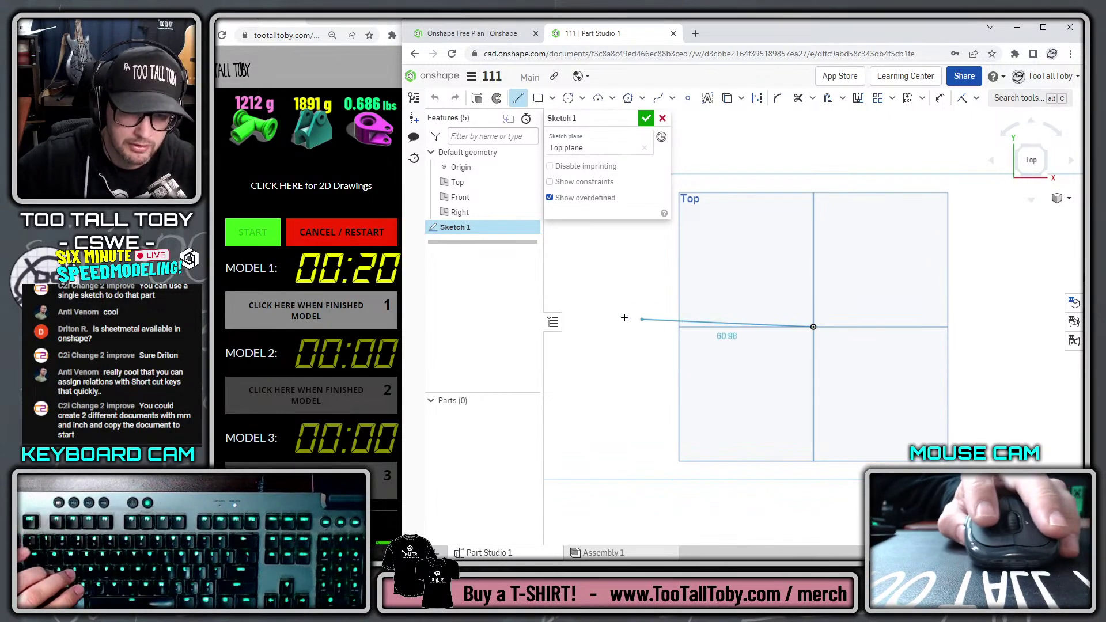
pyautogui.press('q')
pyautogui.click(615, 327)
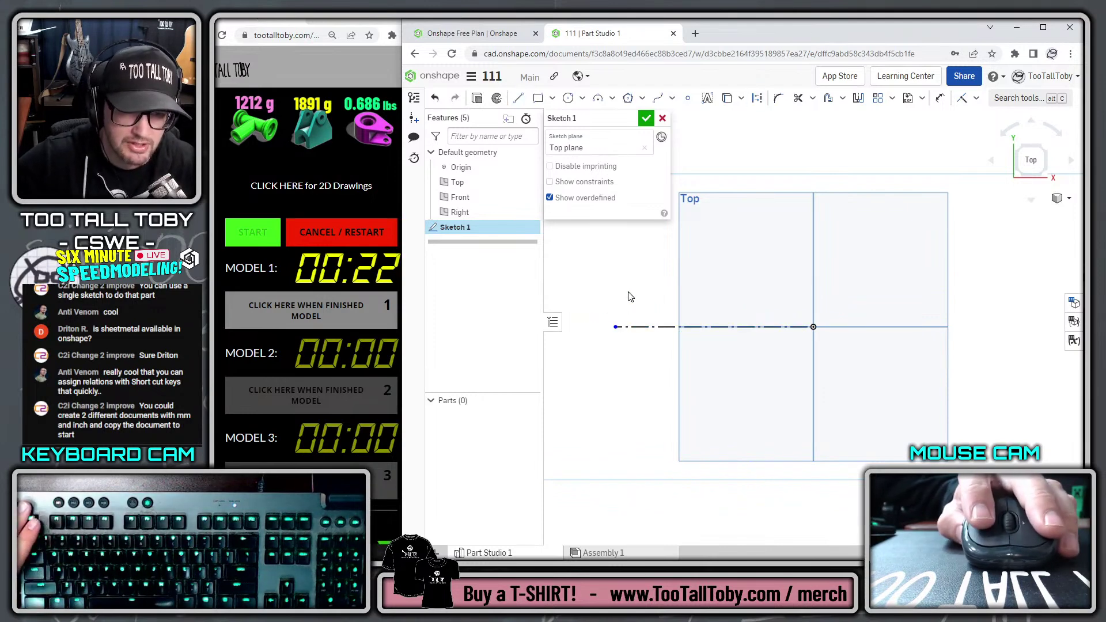
# Sketch a stepped half-profile about 103 mm long, running from above the origin leftward up two steps, down to the centerline and back to the origin
pyautogui.press('s')
pyautogui.click(657, 283)
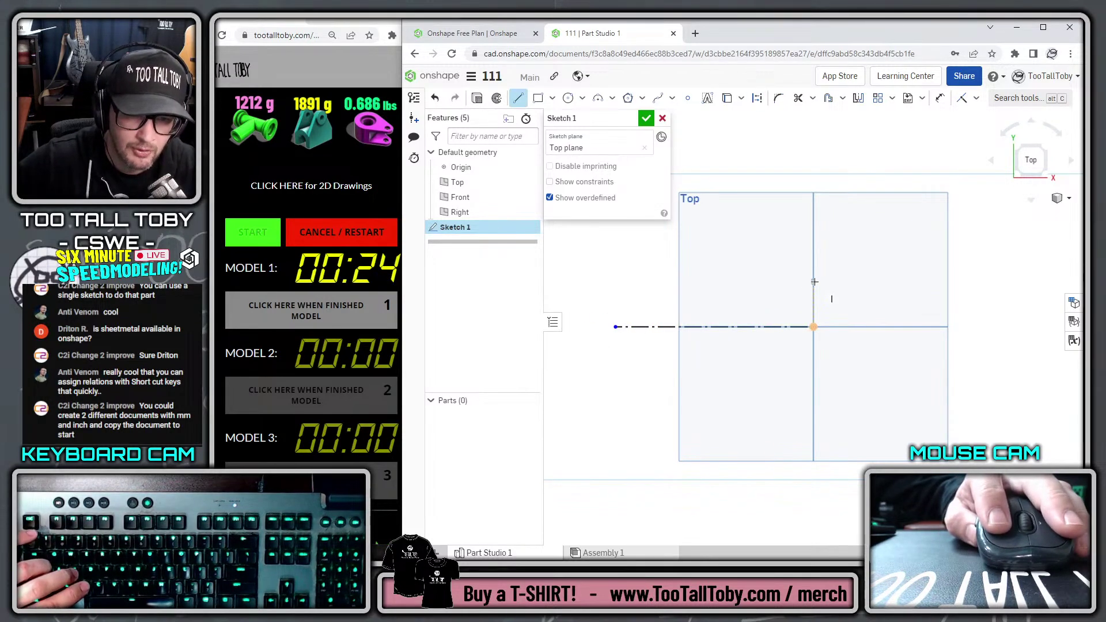
pyautogui.click(670, 262)
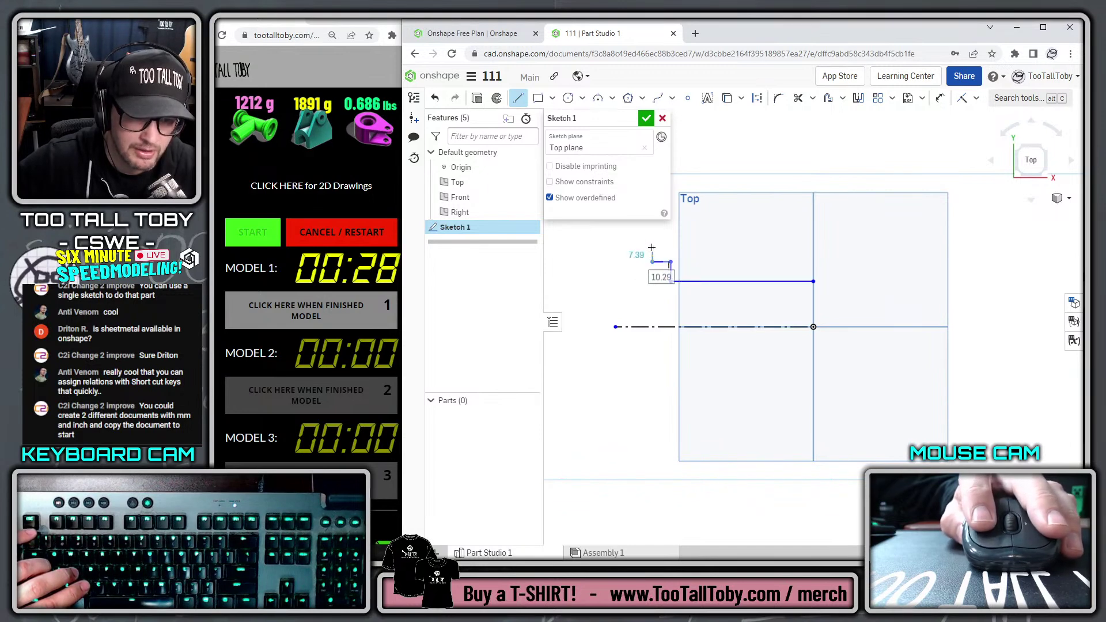
pyautogui.click(651, 245)
pyautogui.click(628, 326)
pyautogui.click(812, 326)
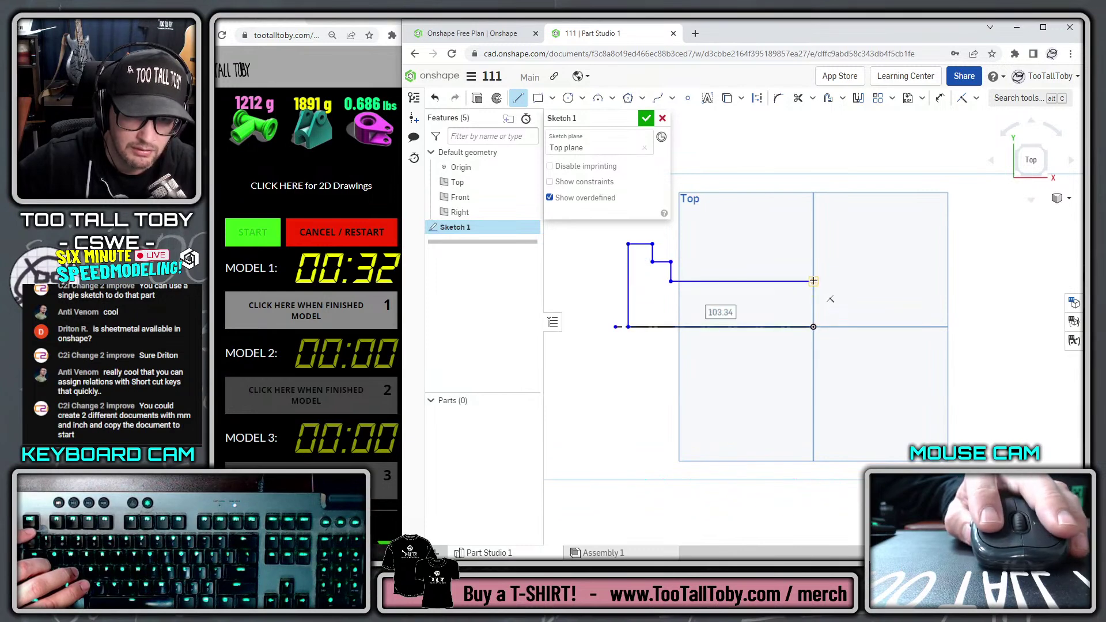
pyautogui.press('s')
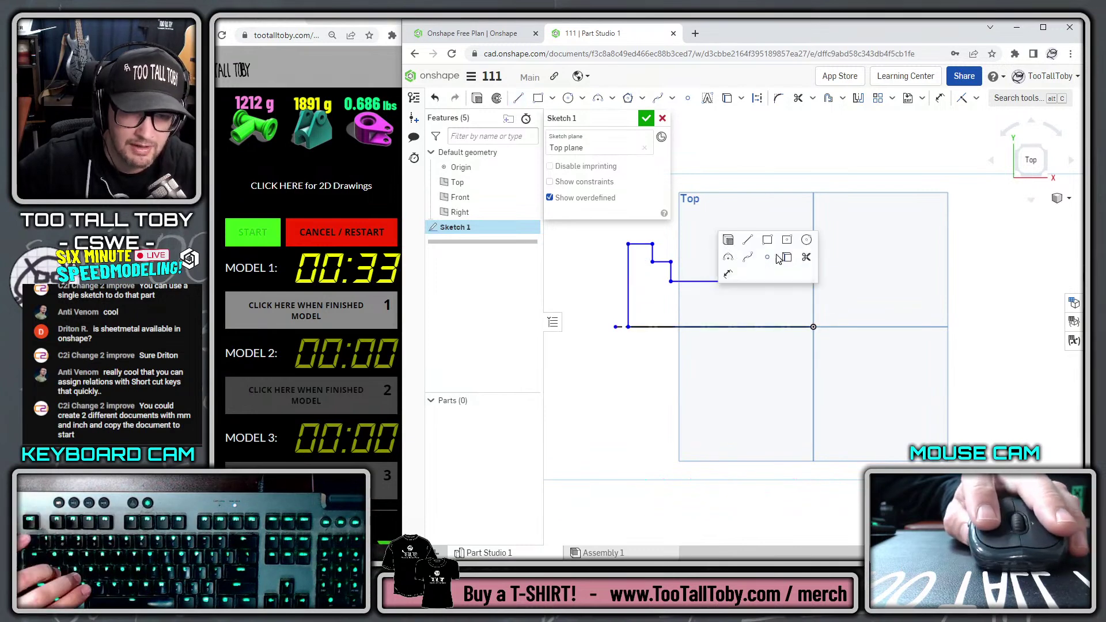
pyautogui.click(728, 275)
pyautogui.press('Escape')
# Start the Line tool to add another line to the stepped half-profile sketch
pyautogui.press('s')
pyautogui.click(895, 268)
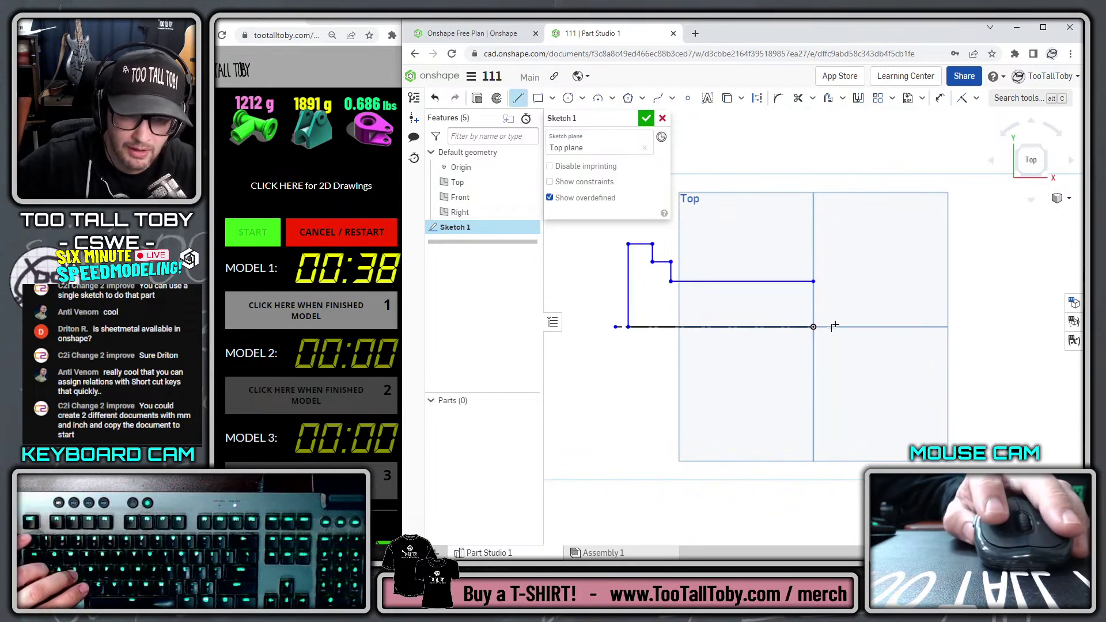
# Draw a vertical construction centerline from the origin upward past the stepped profile
pyautogui.click(814, 327)
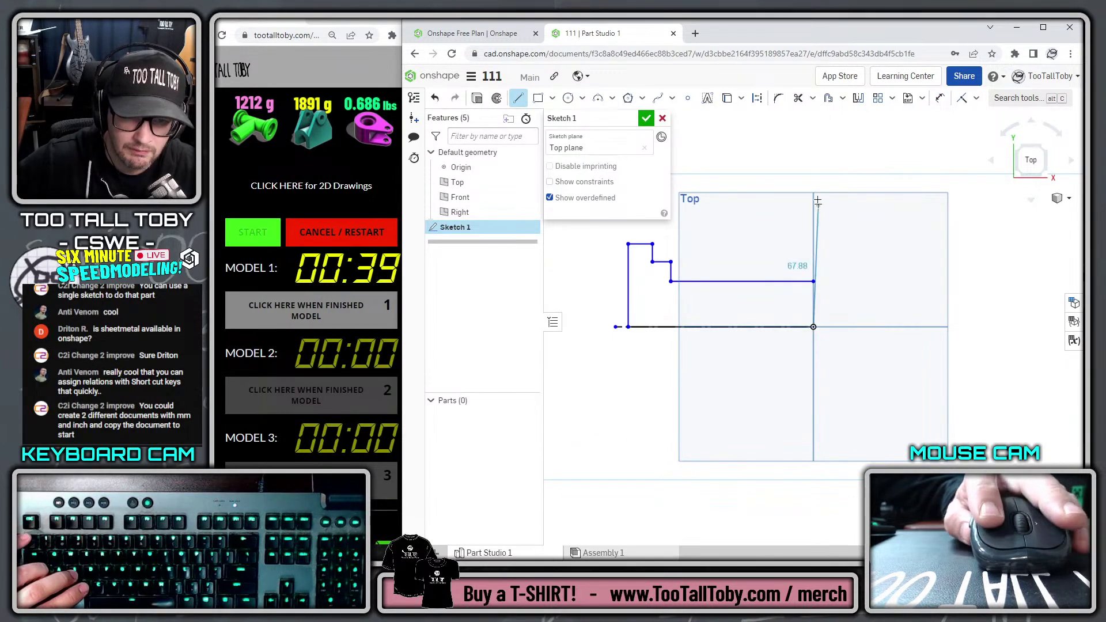
pyautogui.click(813, 149)
pyautogui.press('Escape')
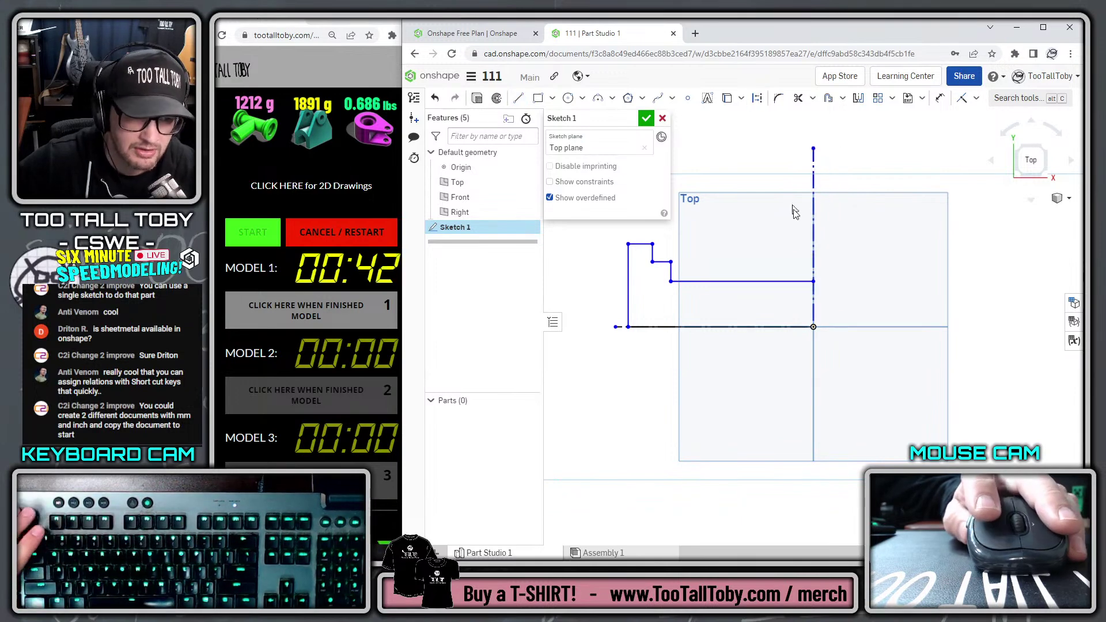
# Close the stepped profile with a vertical line from the open end of its long upper edge down to the origin
pyautogui.press('s')
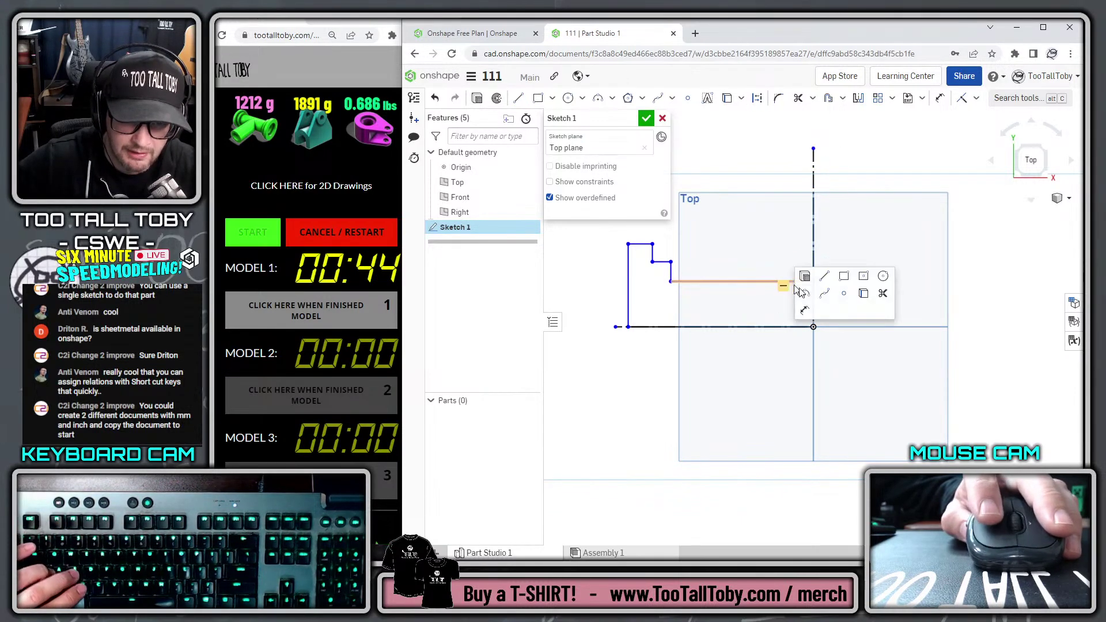
pyautogui.click(824, 277)
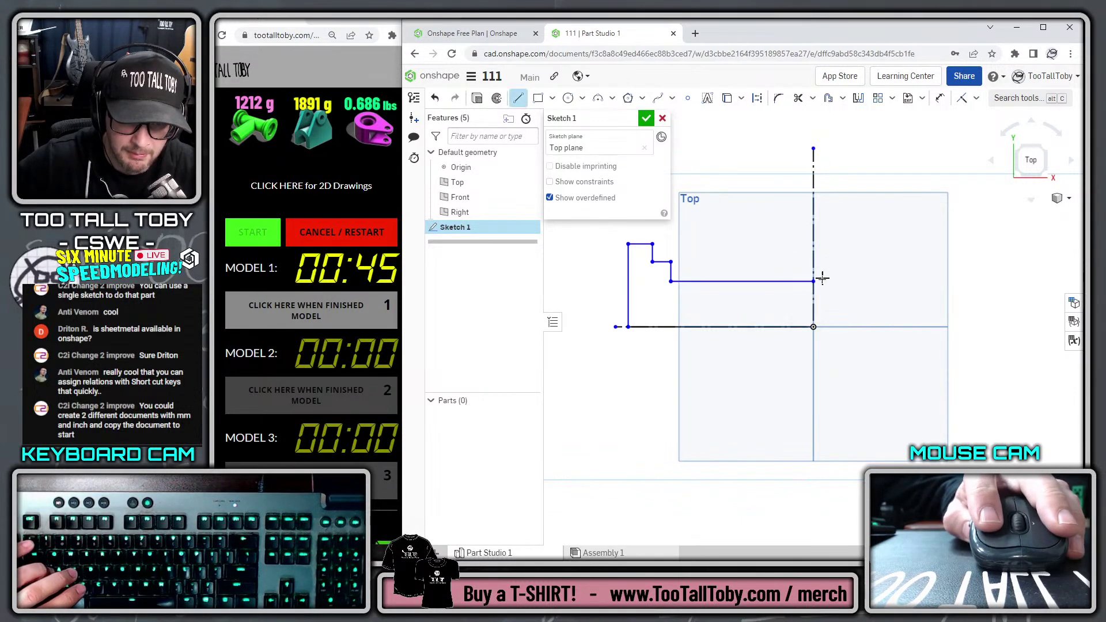
pyautogui.click(812, 328)
pyautogui.press('Escape')
# Dimension the profile's outer vertical edge across the vertical centerline as a 250 mm diameter
pyautogui.press('s')
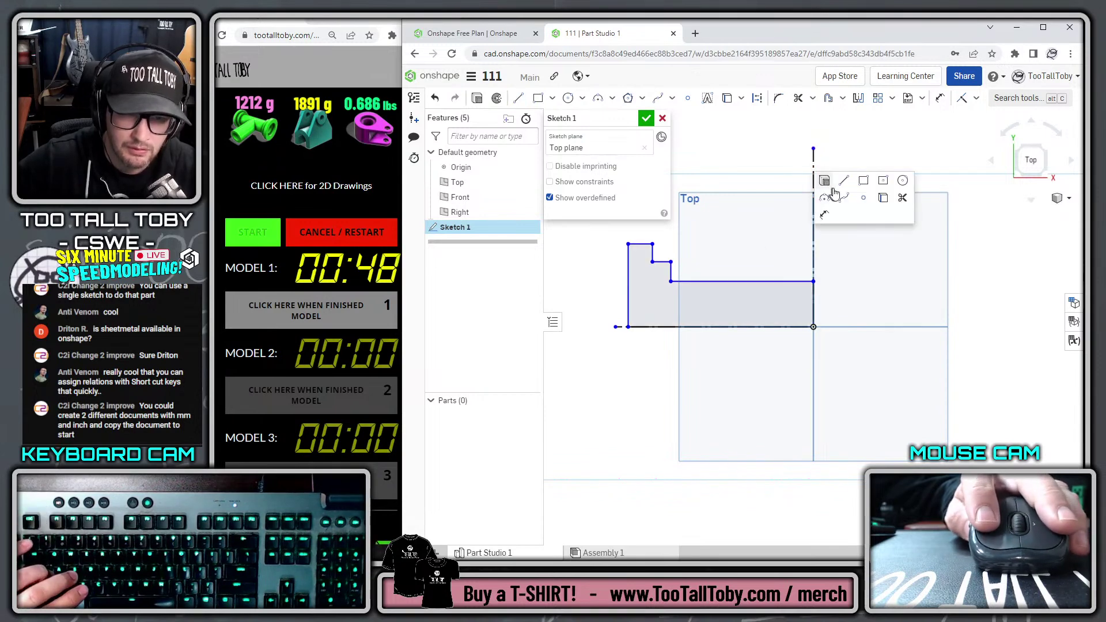
pyautogui.click(823, 216)
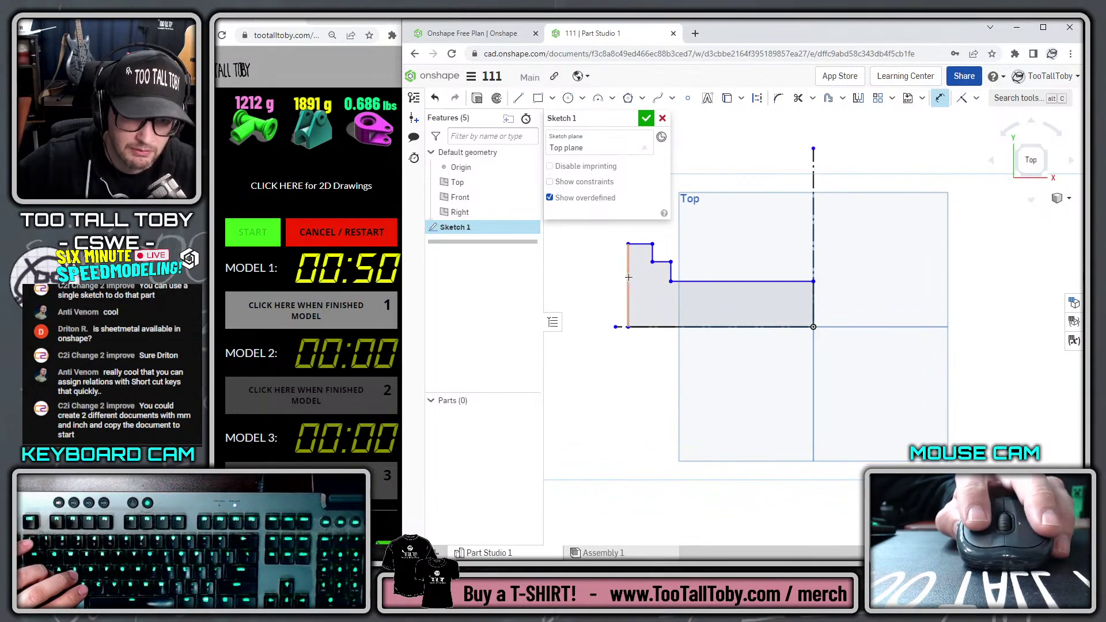
pyautogui.click(629, 277)
pyautogui.click(813, 265)
pyautogui.click(839, 222)
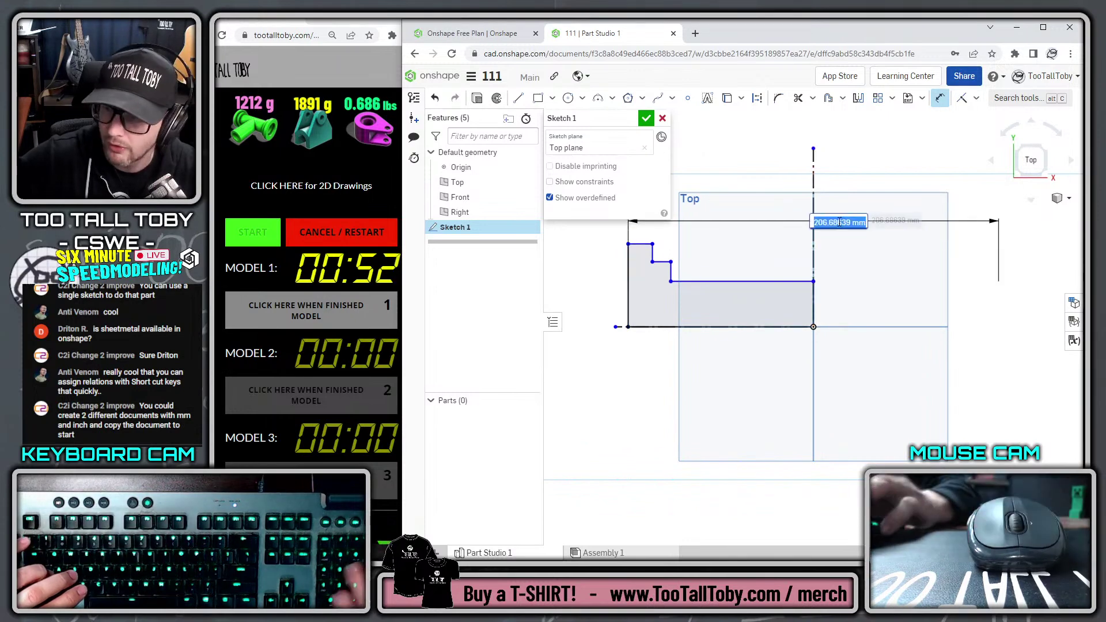
pyautogui.write('250')
pyautogui.press('Return')
# Set the width of the tallest step of the profile to 15 mm
pyautogui.scroll(-3, 729, 186)
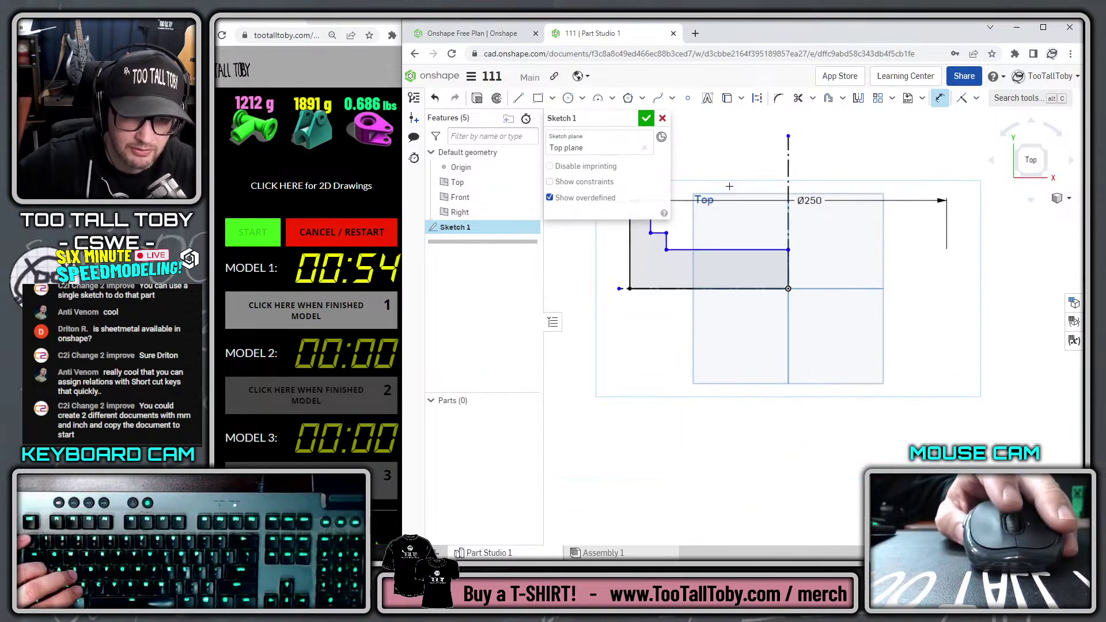
pyautogui.moveTo(729, 186); pyautogui.dragTo(748, 294, button='middle')
pyautogui.click(692, 266)
pyautogui.write('15')
pyautogui.press('Return')
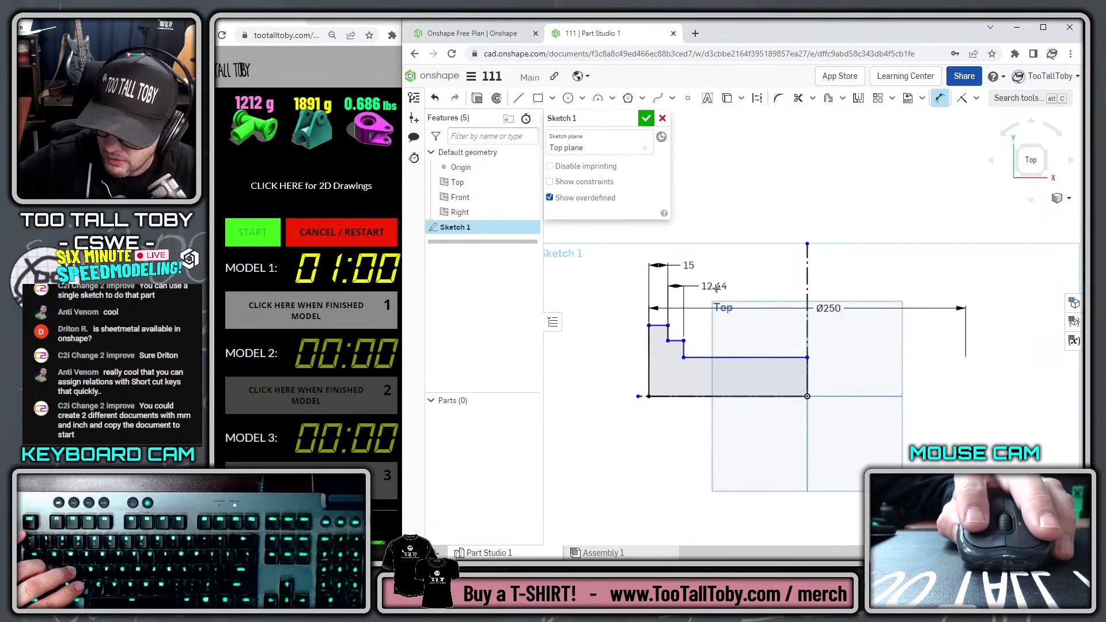
# Dimension the distance from the profile's outer vertical edge to the second step's vertical edge as 35 mm
pyautogui.press('Escape')
pyautogui.click(683, 348)
pyautogui.press('d')
pyautogui.click(684, 349)
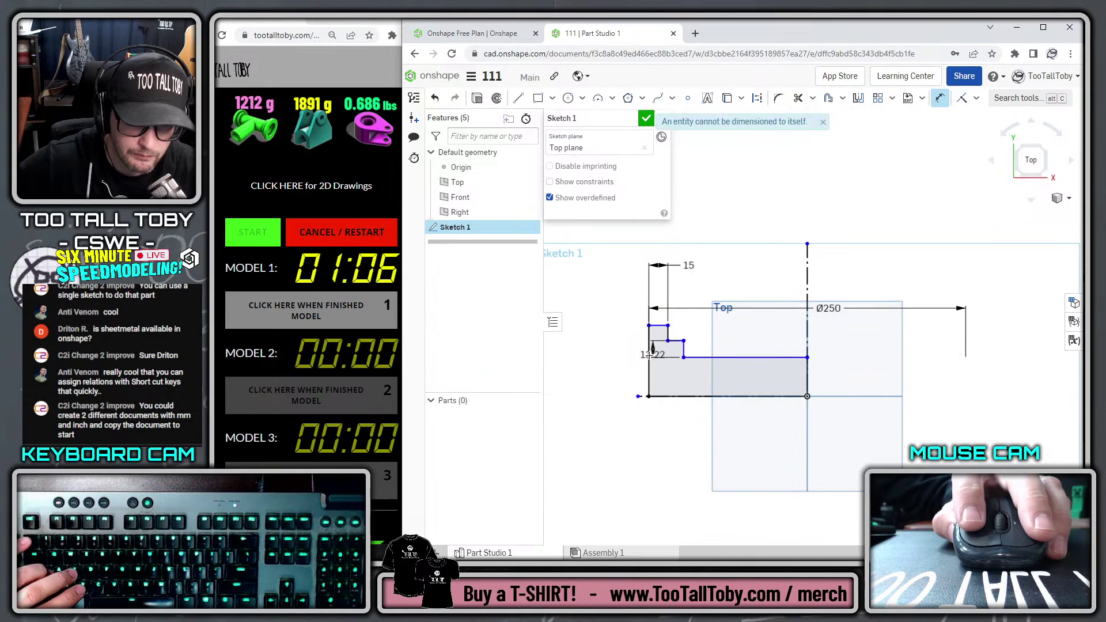
pyautogui.click(648, 353)
pyautogui.click(717, 240)
pyautogui.write('35')
pyautogui.press('Return')
pyautogui.click(642, 388)
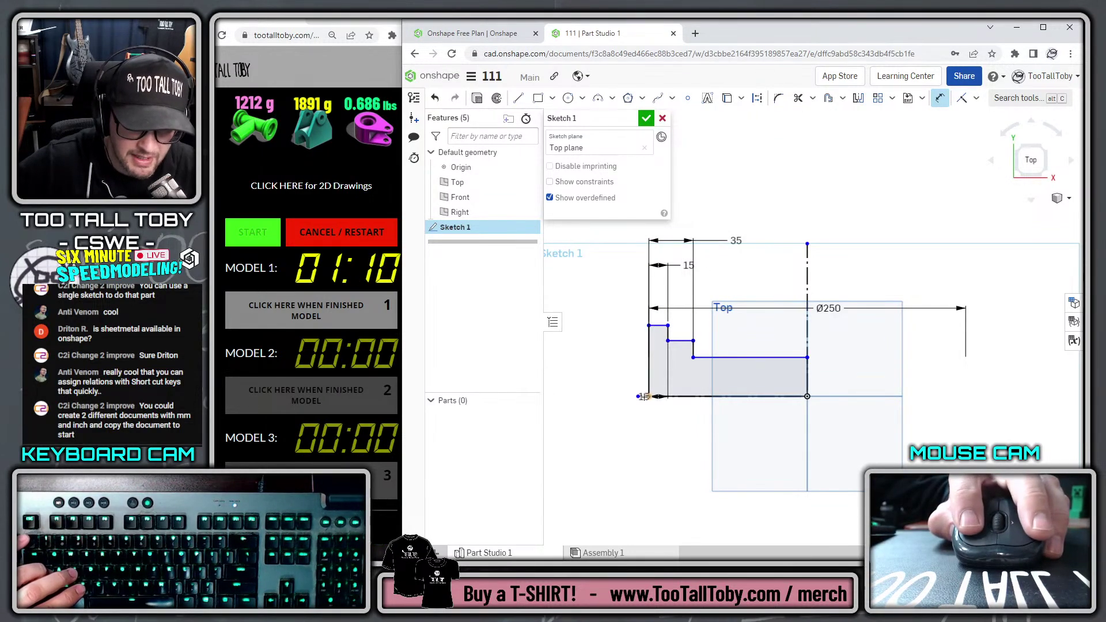
pyautogui.click(641, 436)
pyautogui.press('Escape')
pyautogui.press('Escape')
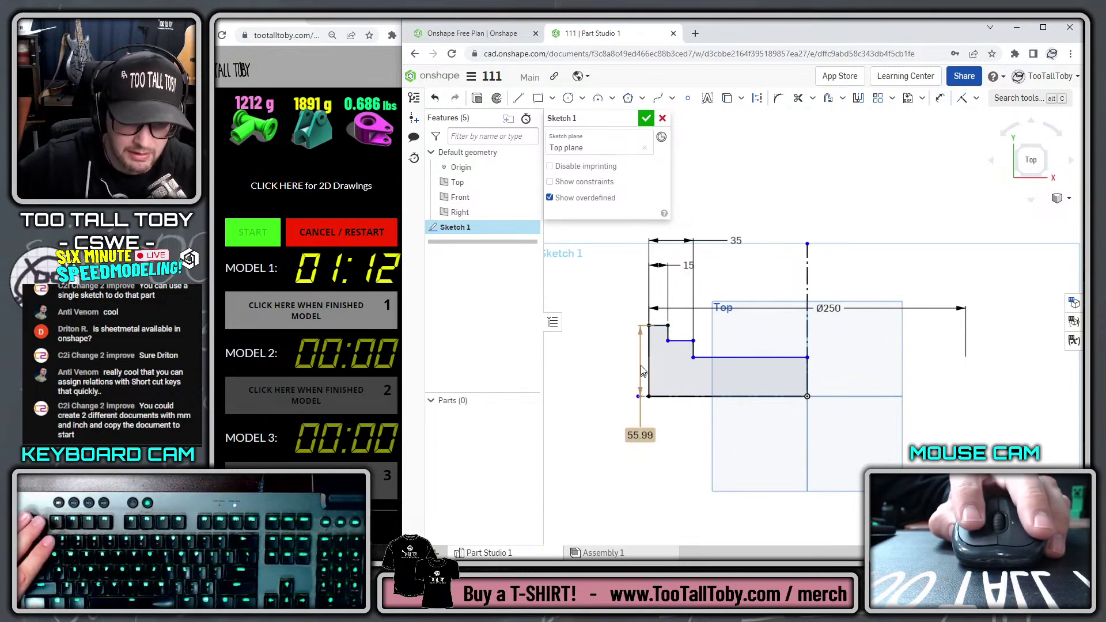
pyautogui.scroll(4, 638, 370)
pyautogui.click(643, 501)
pyautogui.press('Delete')
# Dimension the top edge of the tallest step about the horizontal centerline as a 125 mm diameter
pyautogui.press('s')
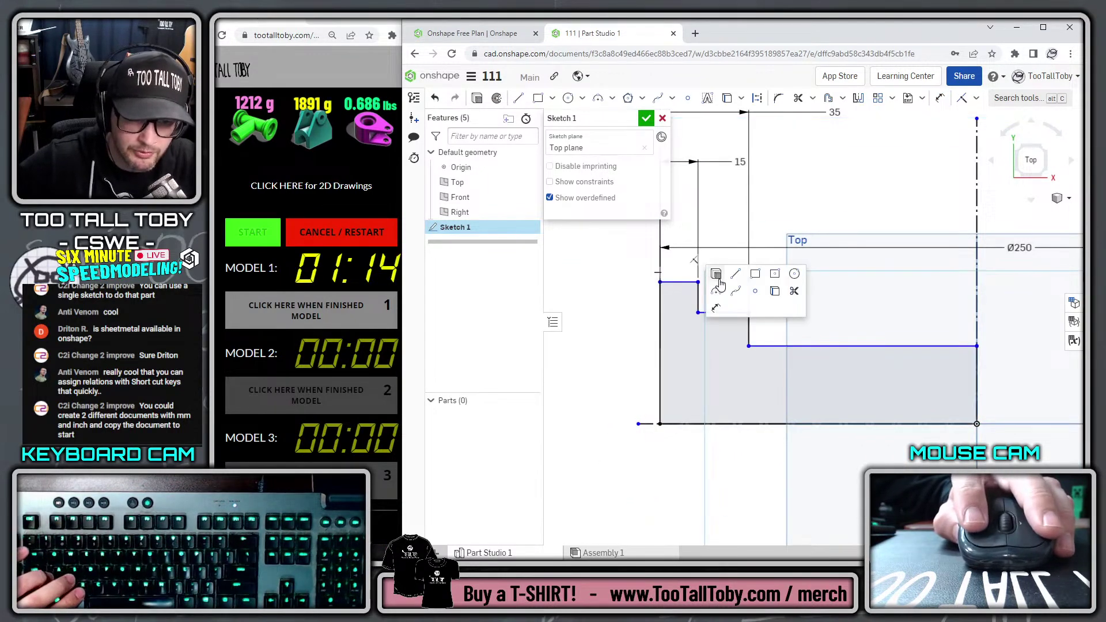
pyautogui.click(714, 308)
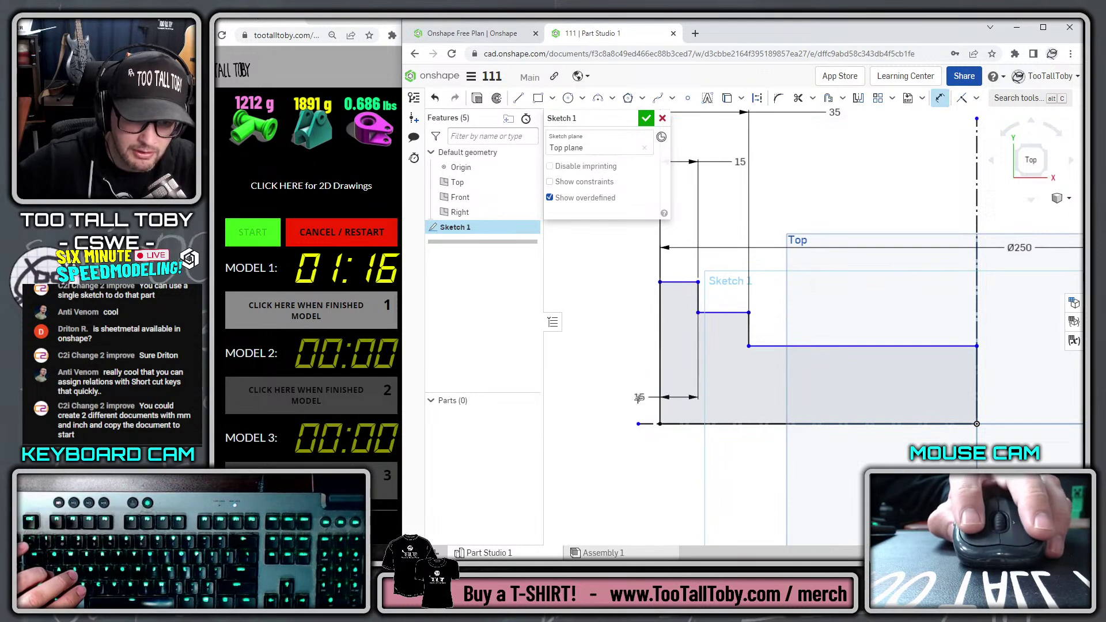
pyautogui.click(644, 425)
pyautogui.click(617, 466)
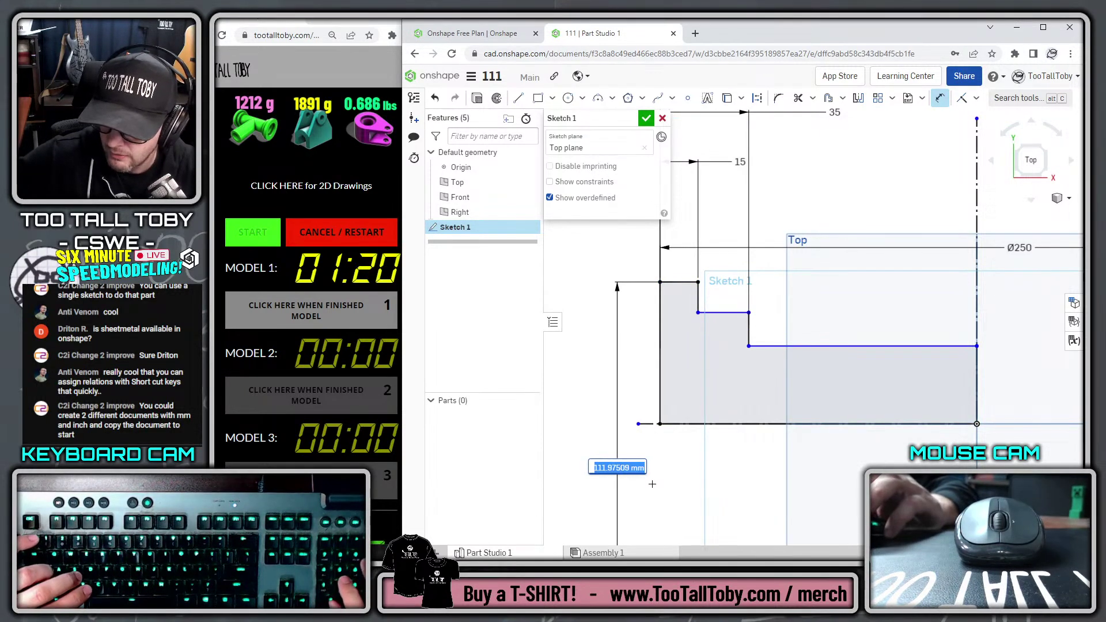
pyautogui.write('125')
pyautogui.press('Return')
# Dimension the middle step's horizontal edge about the horizontal centerline as a 100 mm diameter
pyautogui.click(730, 314)
pyautogui.click(645, 424)
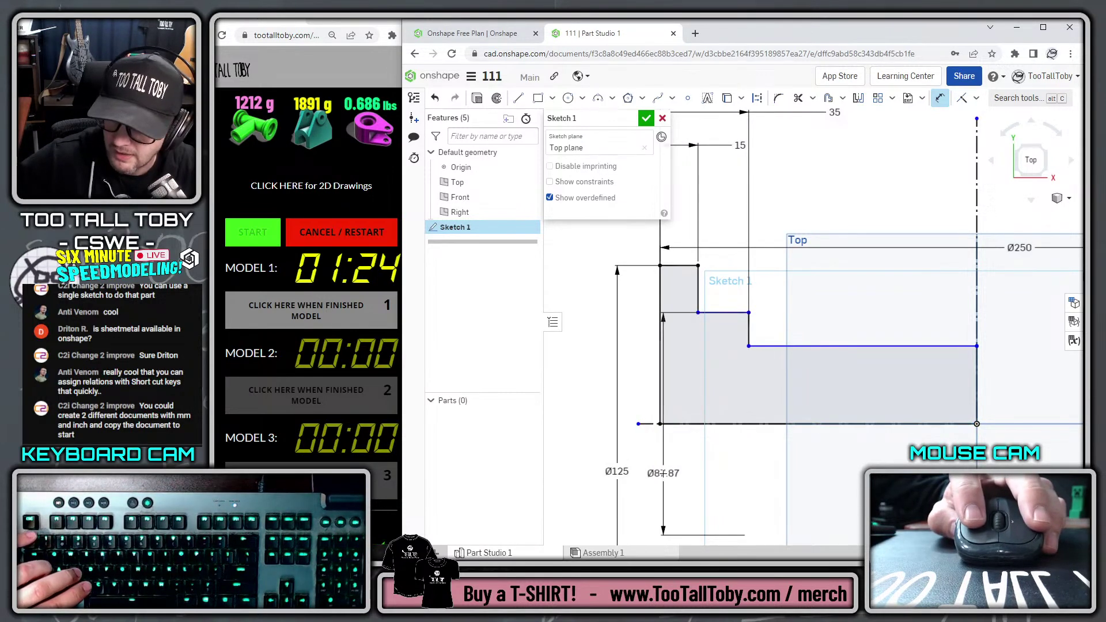
pyautogui.click(664, 473)
pyautogui.write('100')
pyautogui.press('Return')
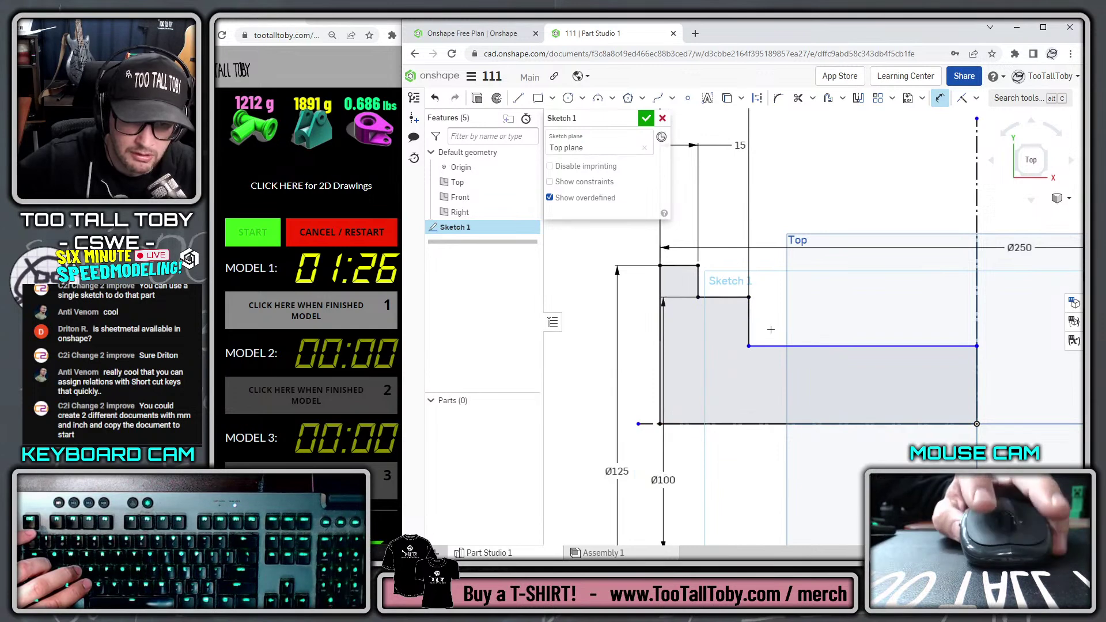
# Dimension the long lower step's horizontal edge about the horizontal centerline as a 75 mm diameter
pyautogui.click(765, 346)
pyautogui.click(648, 425)
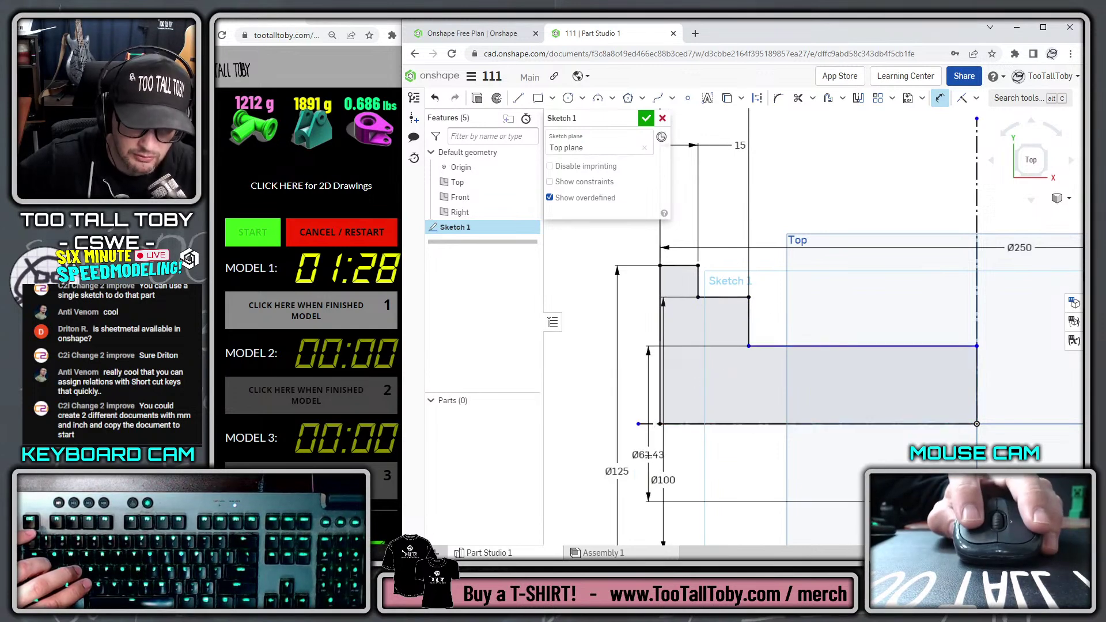
pyautogui.click(649, 456)
pyautogui.write('75')
pyautogui.press('Return')
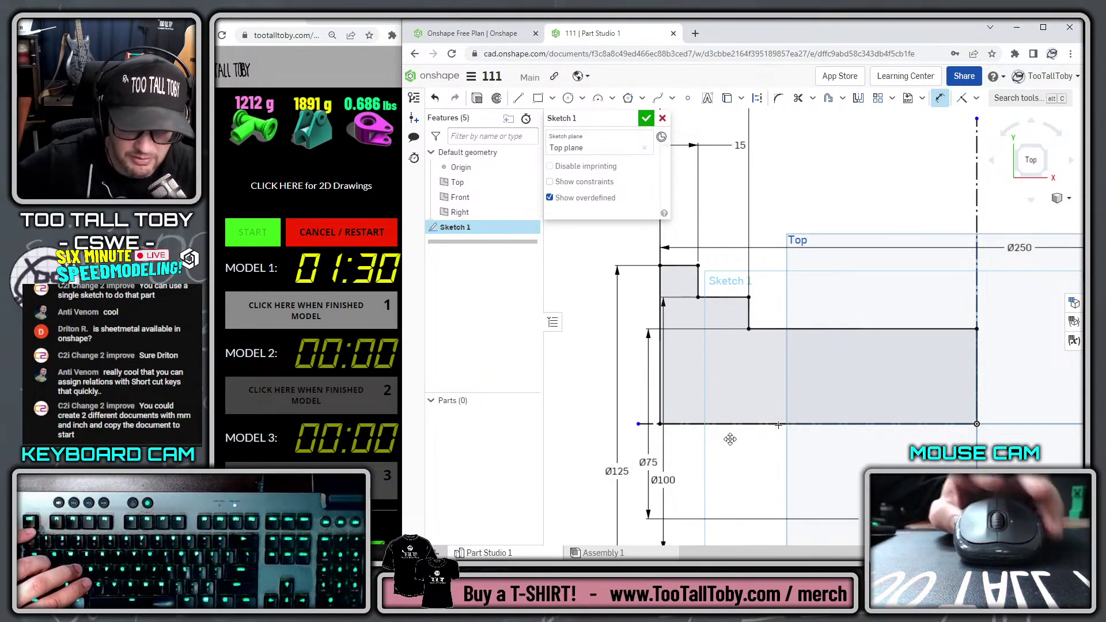
# Revolve the closed stepped profile a full turn around the horizontal centerline as a new solid
pyautogui.scroll(-3, 885, 343)
pyautogui.moveTo(885, 343); pyautogui.dragTo(783, 352, button='right')
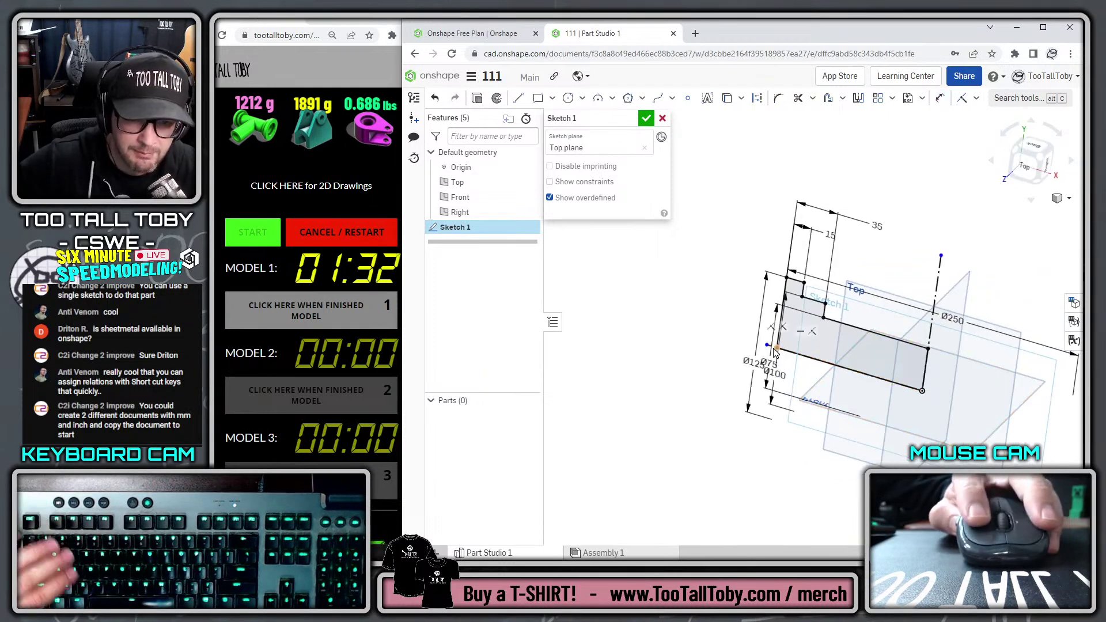
pyautogui.click(773, 346)
pyautogui.click(496, 98)
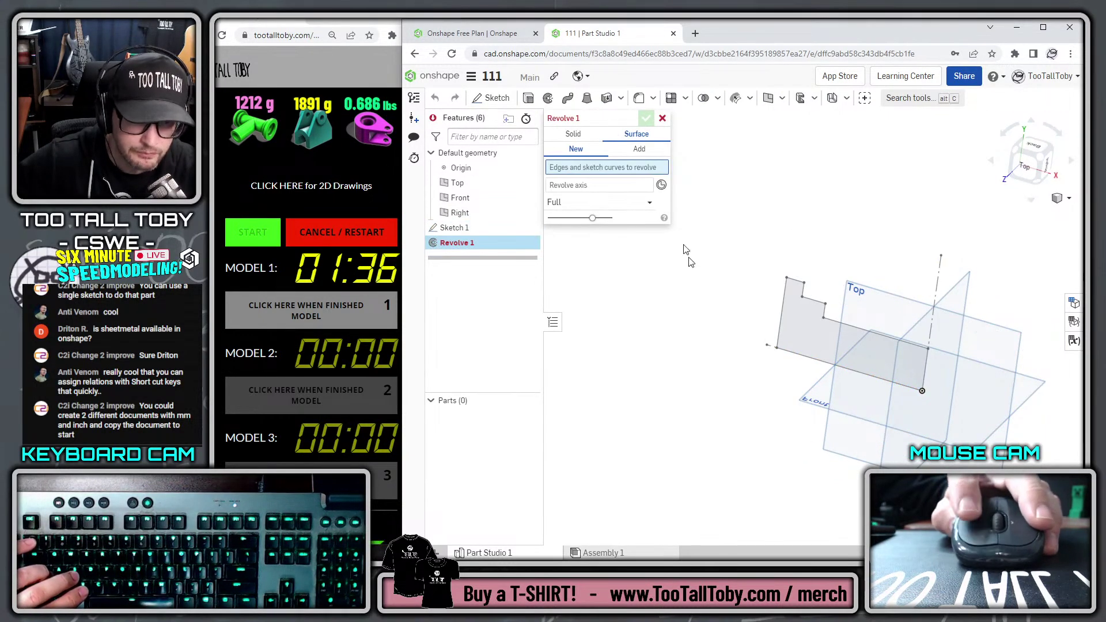
pyautogui.click(612, 185)
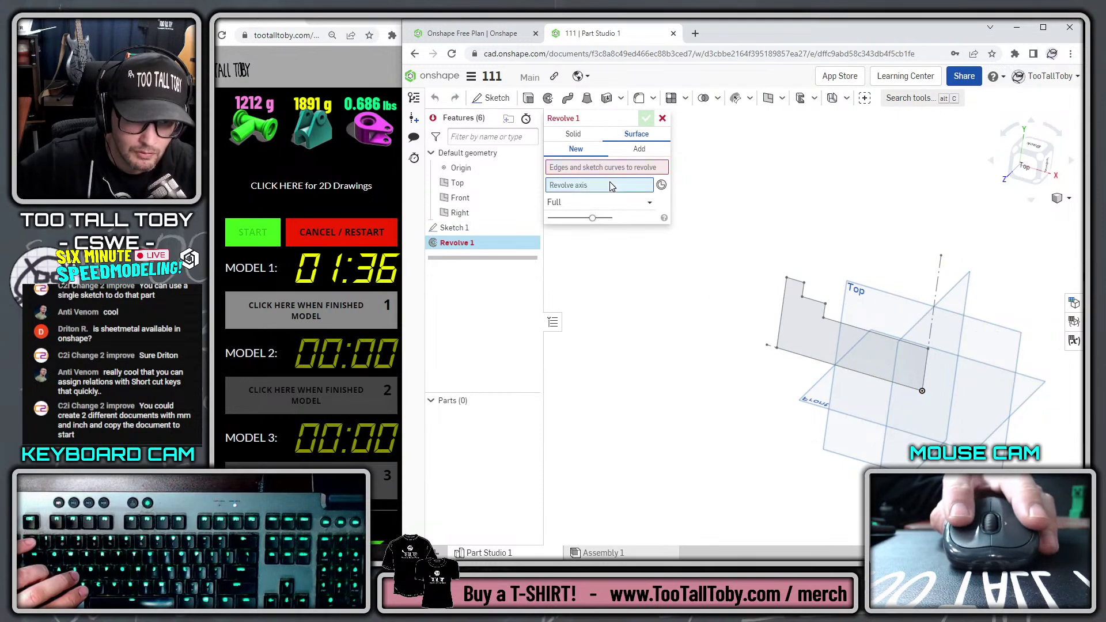
pyautogui.click(775, 351)
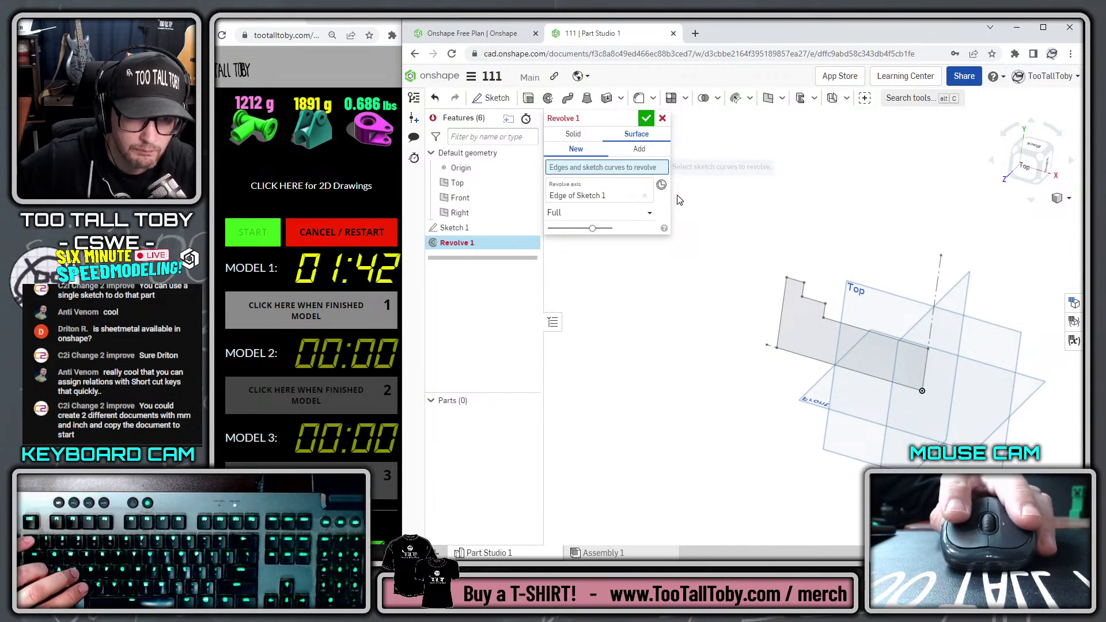
pyautogui.click(573, 134)
pyautogui.click(810, 340)
pyautogui.click(644, 120)
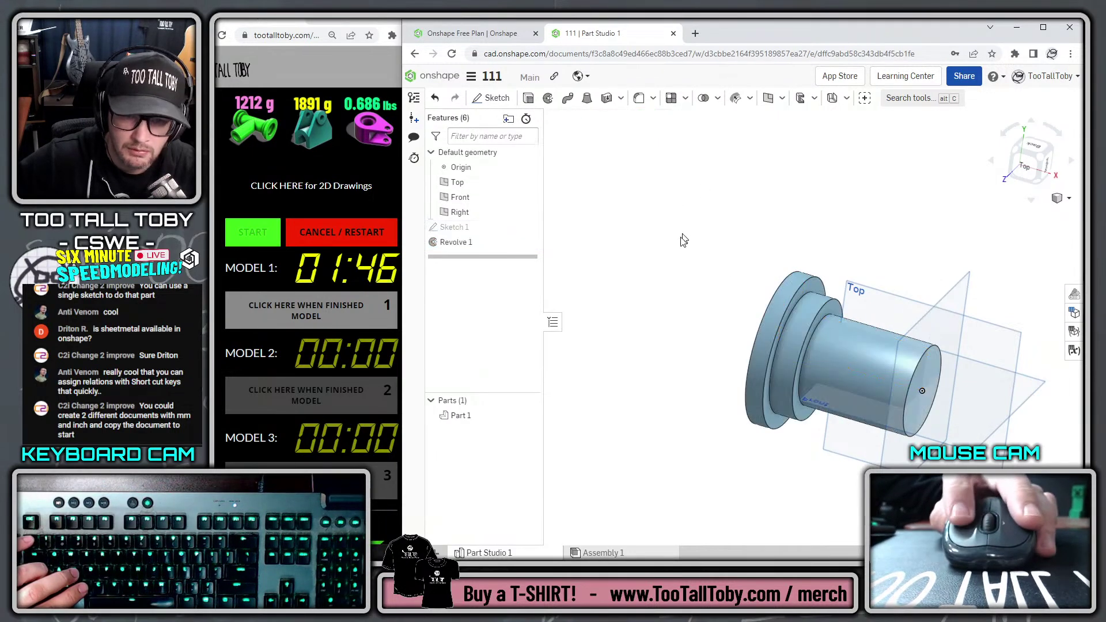
# Start a sketch on the Top plane and draw a circle centred on the origin
pyautogui.moveTo(656, 307); pyautogui.dragTo(691, 383, button='right')
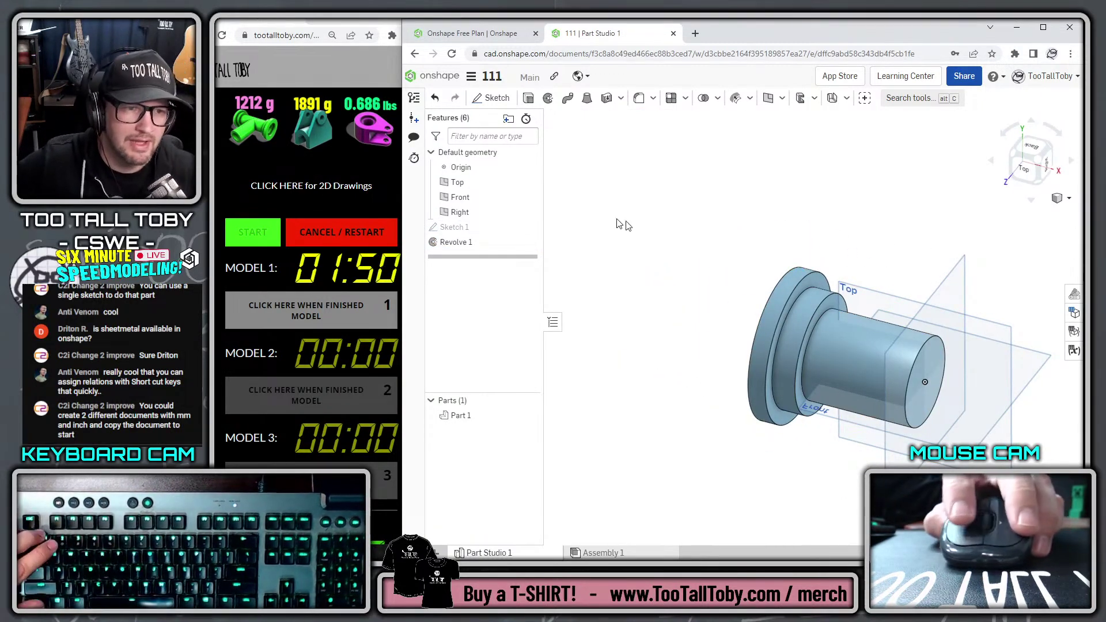
pyautogui.click(458, 183)
pyautogui.press('s')
pyautogui.click(481, 175)
pyautogui.press('s')
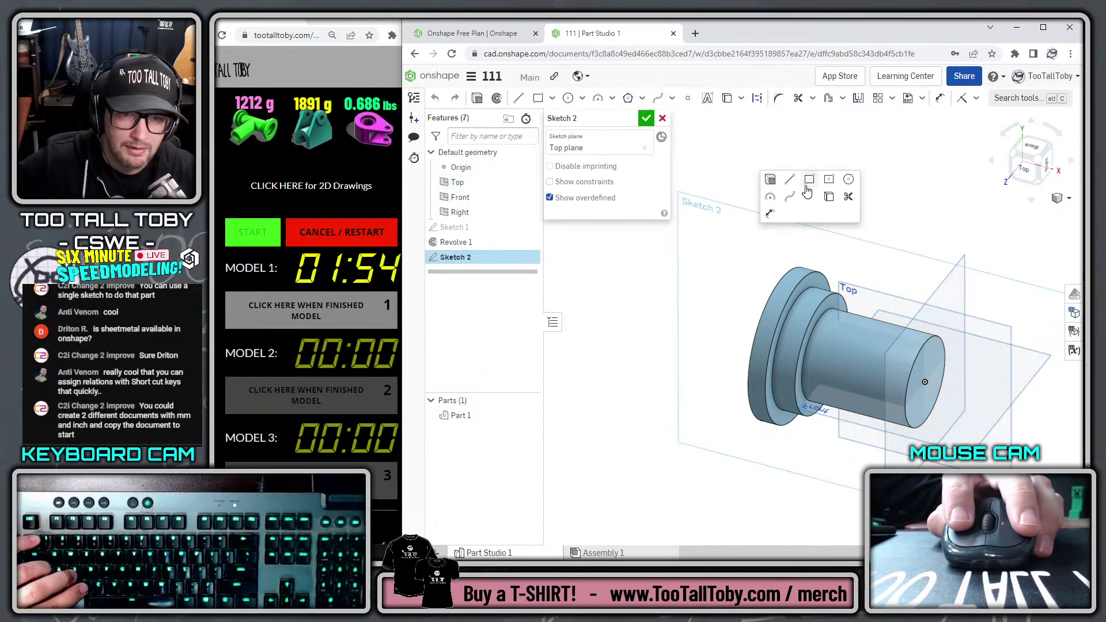
pyautogui.click(848, 179)
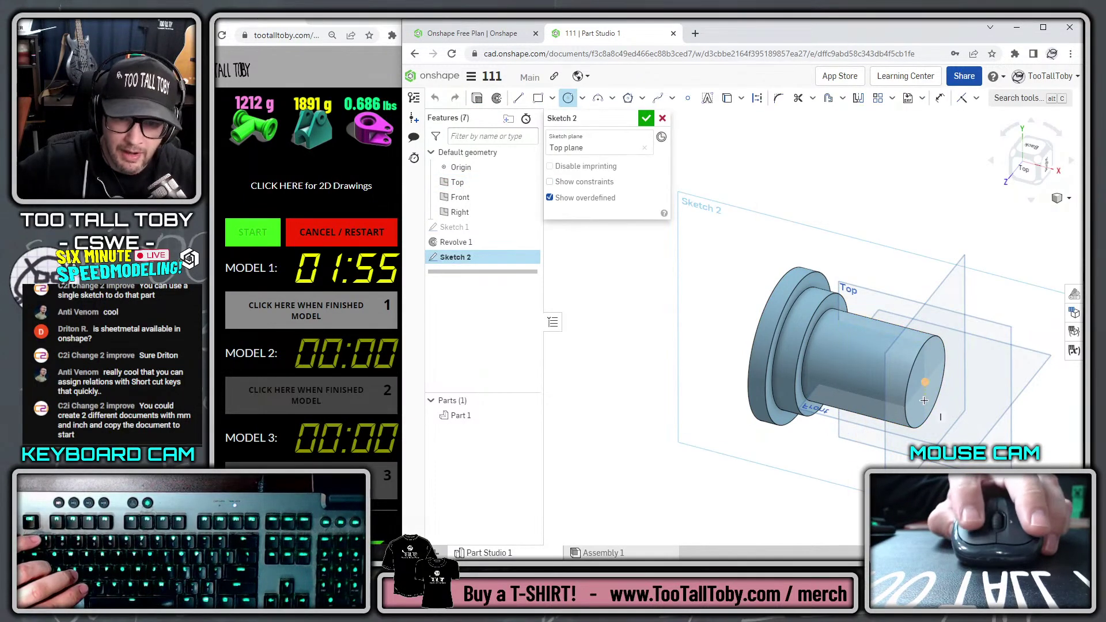
pyautogui.click(959, 414)
# Extrude the circle as a blind 160 mm solid added to the revolved part
pyautogui.press('s')
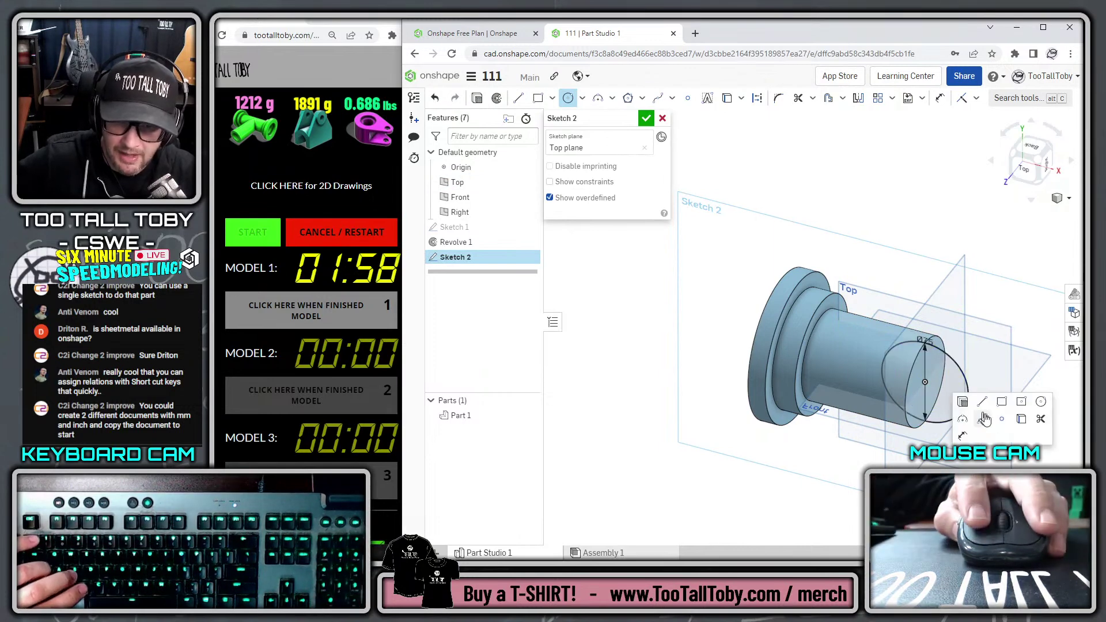
pyautogui.click(962, 402)
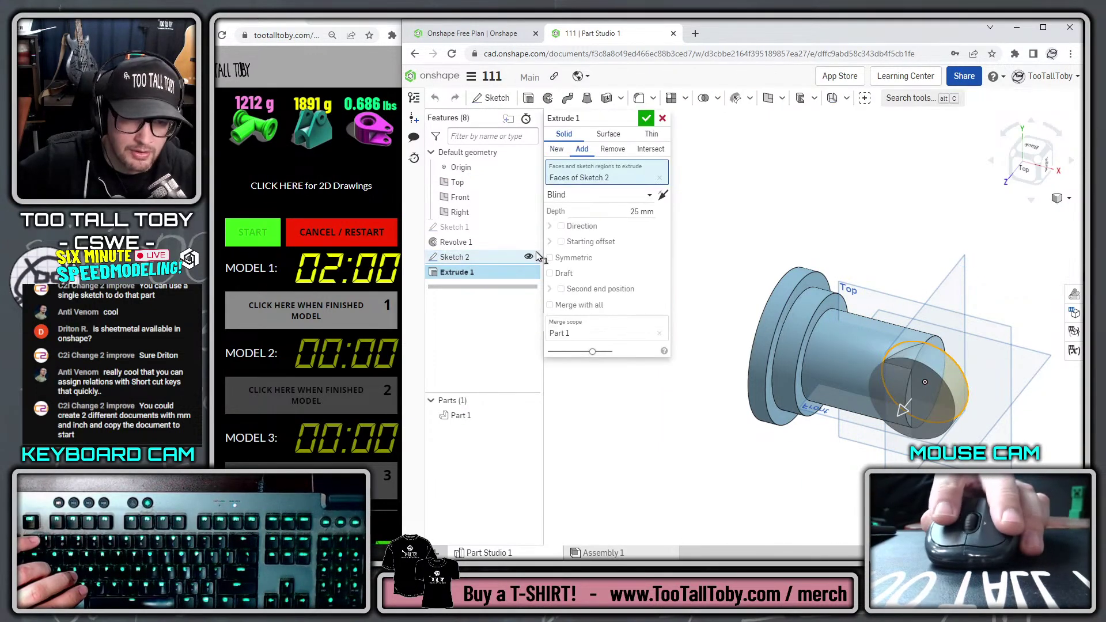
pyautogui.click(641, 213)
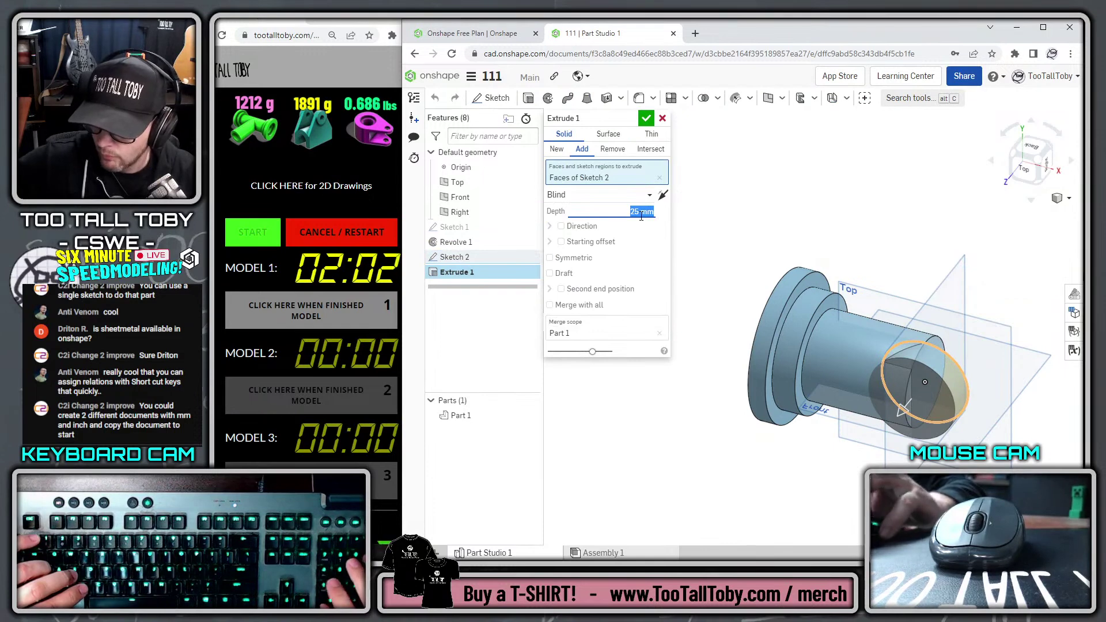
pyautogui.write('160')
pyautogui.press('Return')
pyautogui.press('Return')
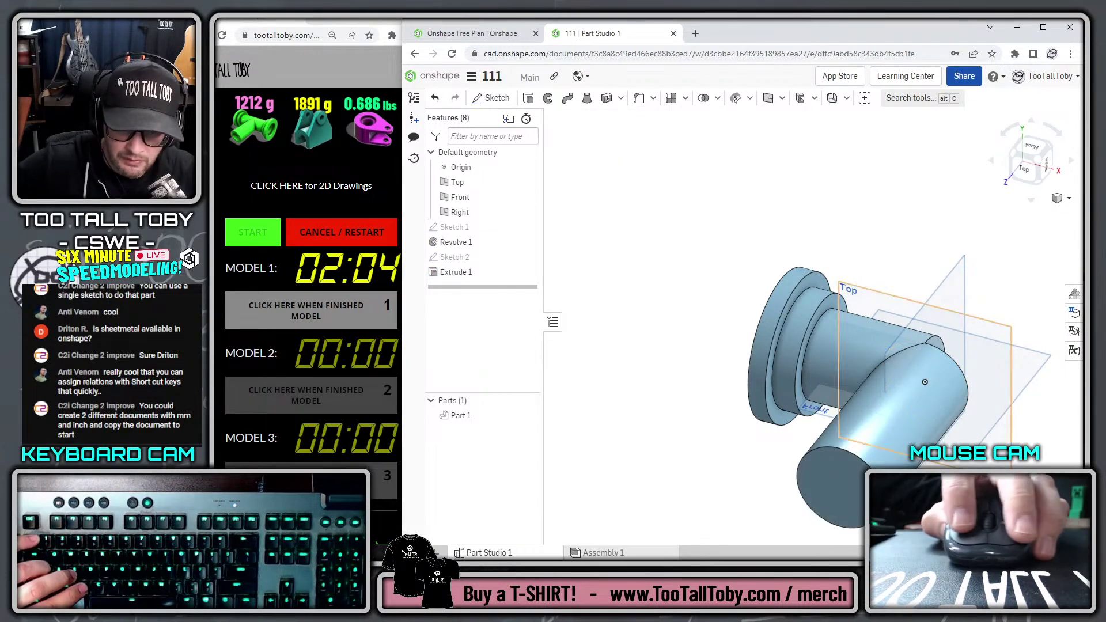
# Create an empty sketch on the circular end face of the extruded cylinder
pyautogui.click(836, 491)
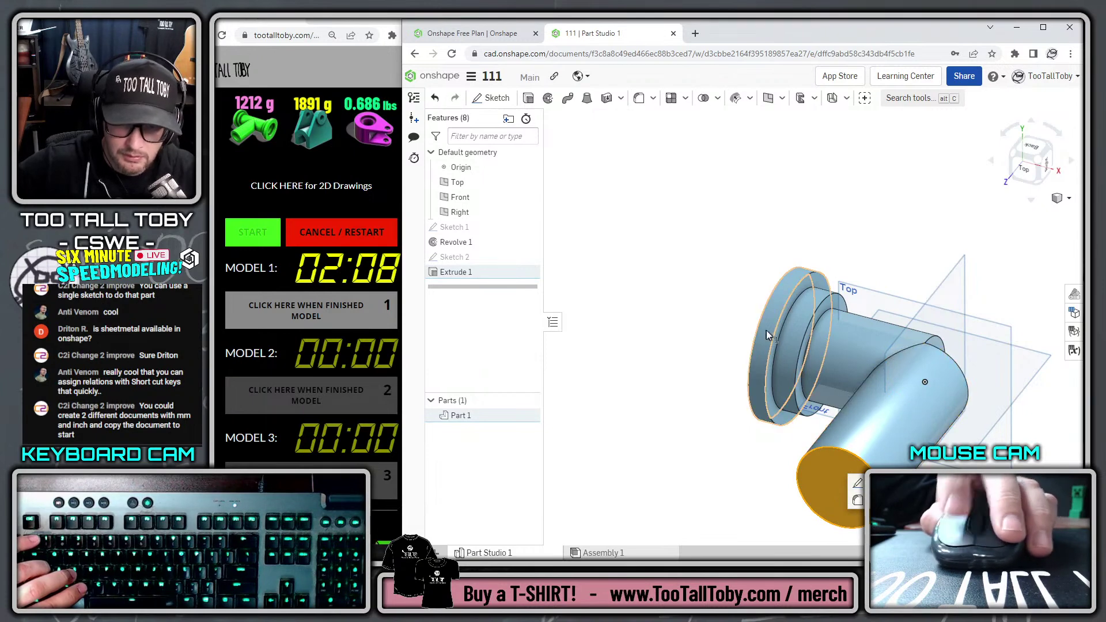
pyautogui.click(857, 482)
pyautogui.press('c')
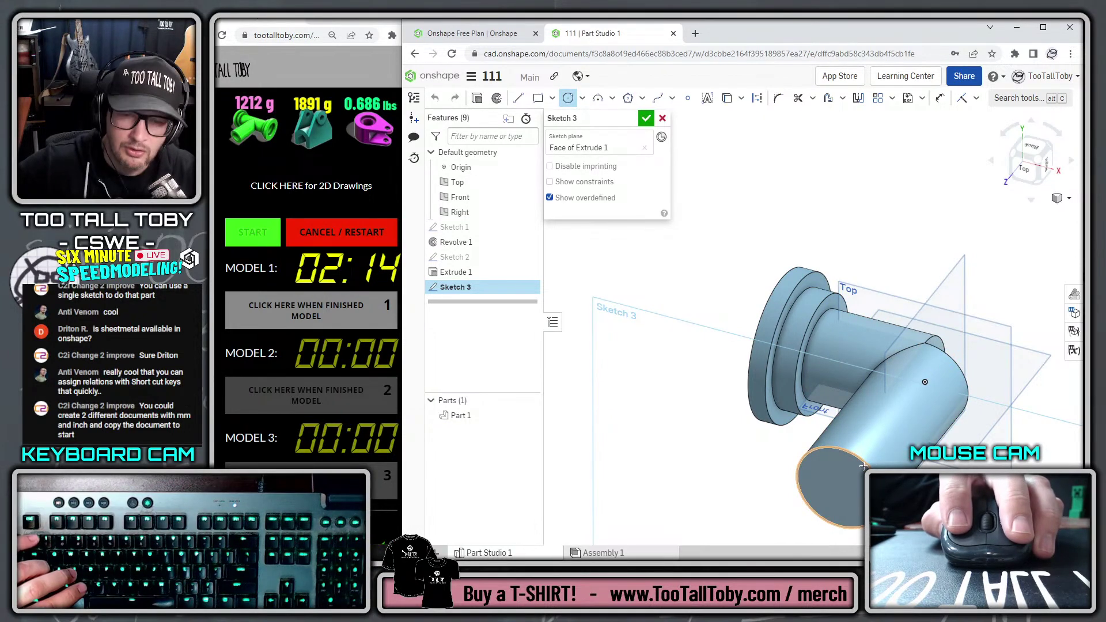
pyautogui.press('Escape')
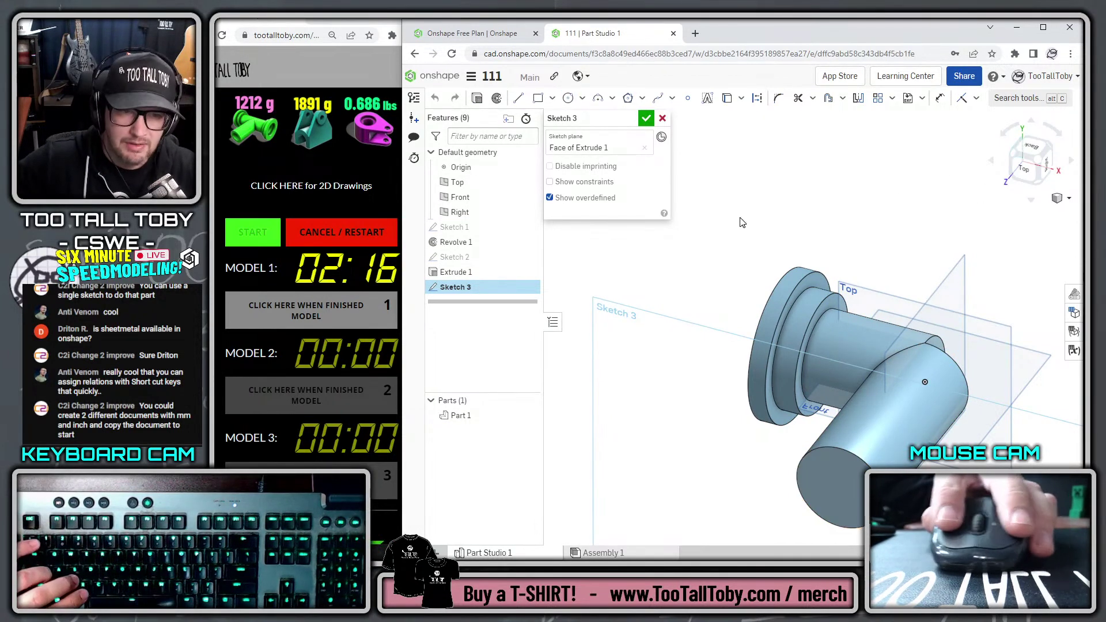
pyautogui.click(645, 118)
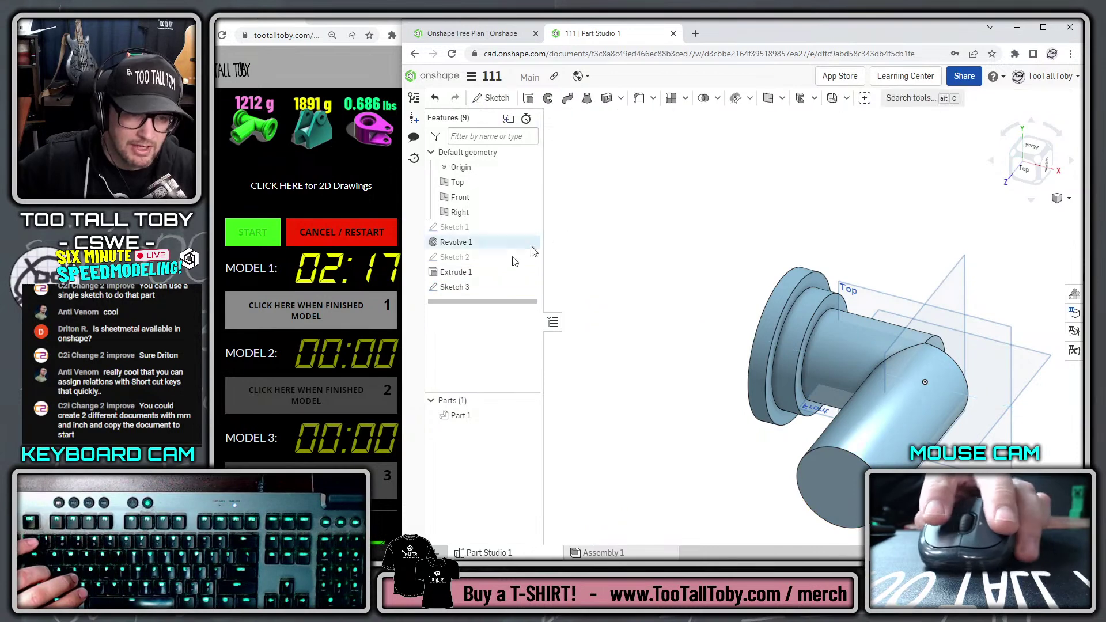
# Edit the branch cylinder's sketch on the Top plane, adding a 50 mm diameter circle concentric with the existing one
pyautogui.rightClick(456, 256)
pyautogui.click(489, 288)
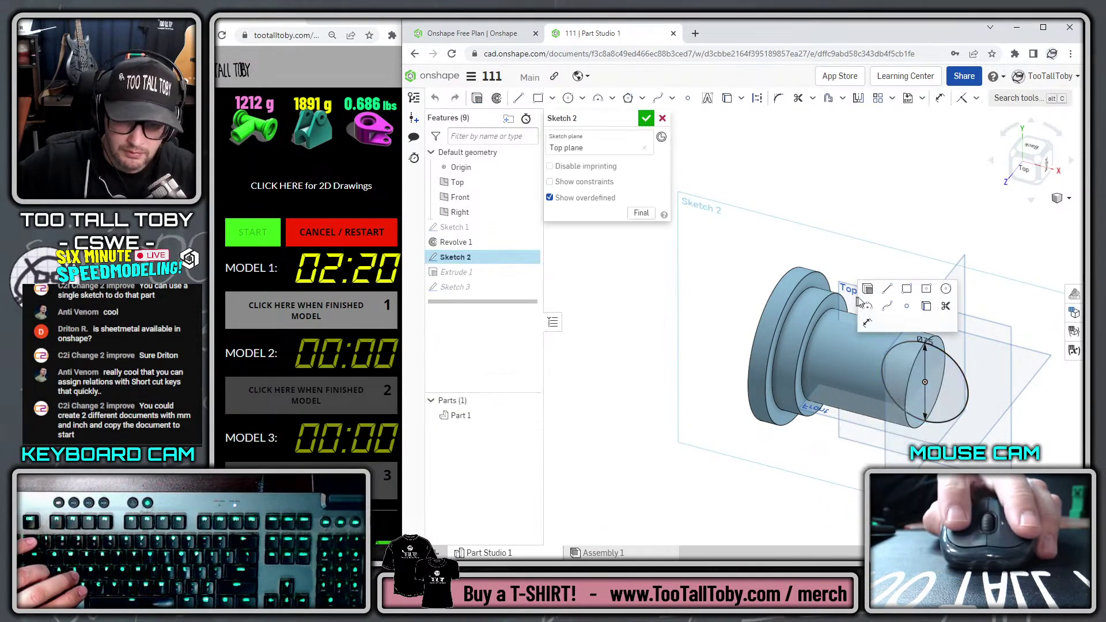
pyautogui.click(946, 289)
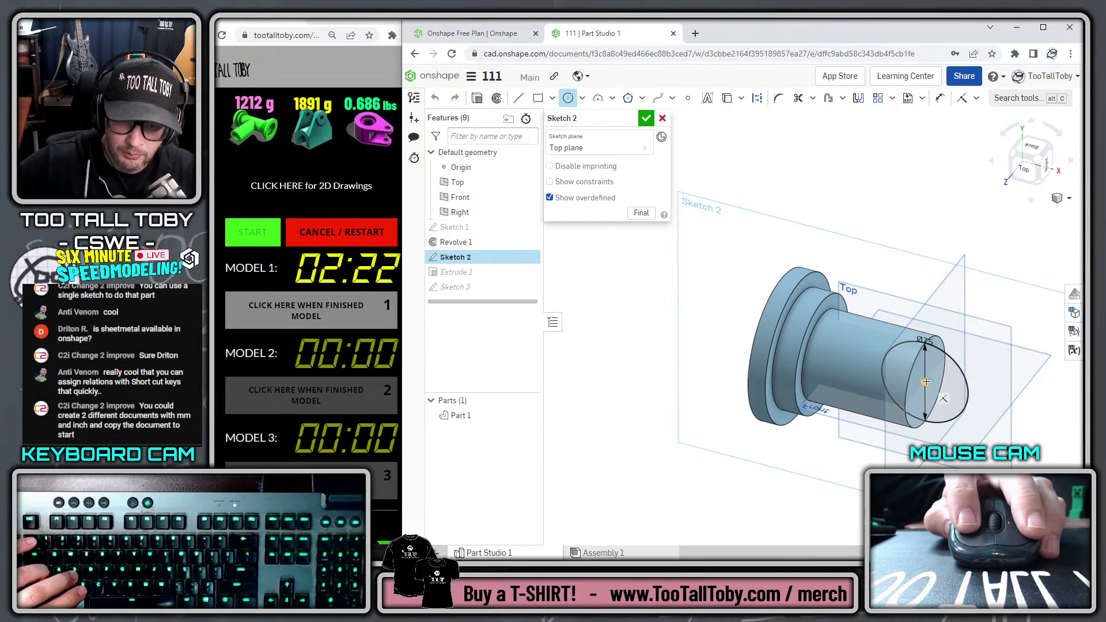
pyautogui.click(952, 385)
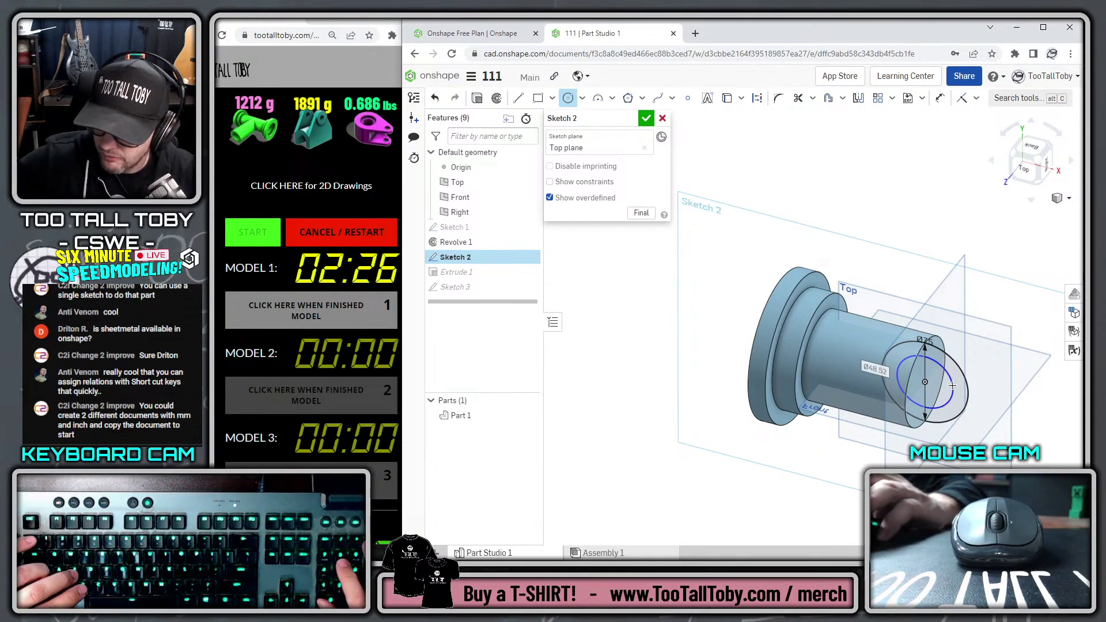
pyautogui.write('50')
pyautogui.press('Return')
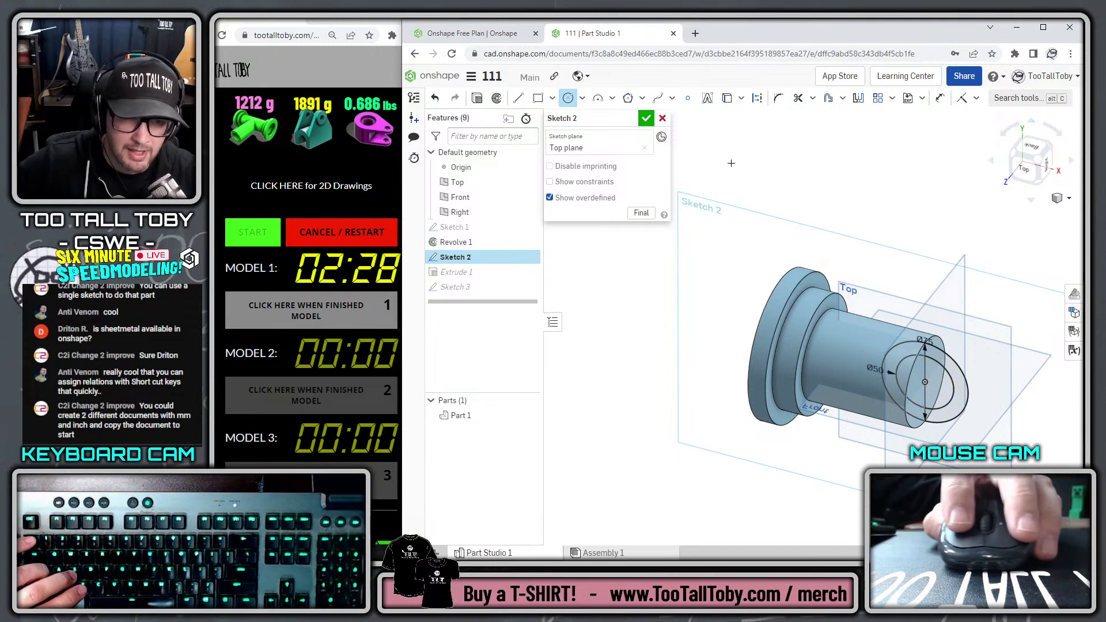
pyautogui.click(643, 118)
# Start a sketch on the large flange's outer face and draw a concentric 50 mm diameter circle
pyautogui.moveTo(720, 288)
pyautogui.mouseDown(button='middle')
pyautogui.moveTo(776, 314)
pyautogui.moveTo(811, 350)
pyautogui.mouseUp(button='middle')
pyautogui.click(727, 494)
pyautogui.press('s')
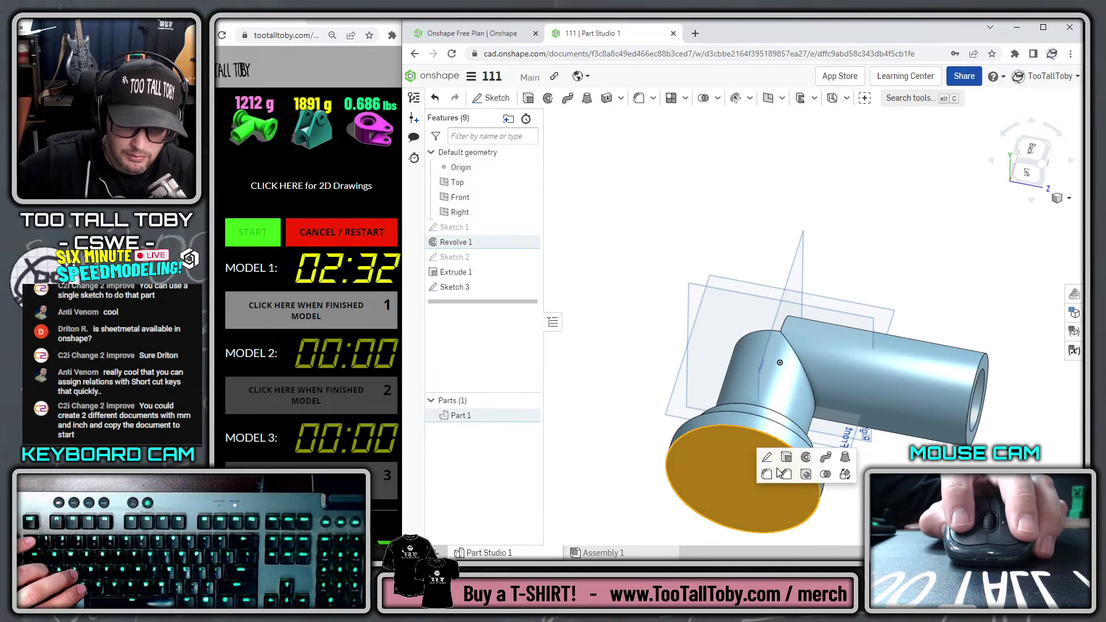
pyautogui.click(766, 459)
pyautogui.press('s')
pyautogui.click(859, 452)
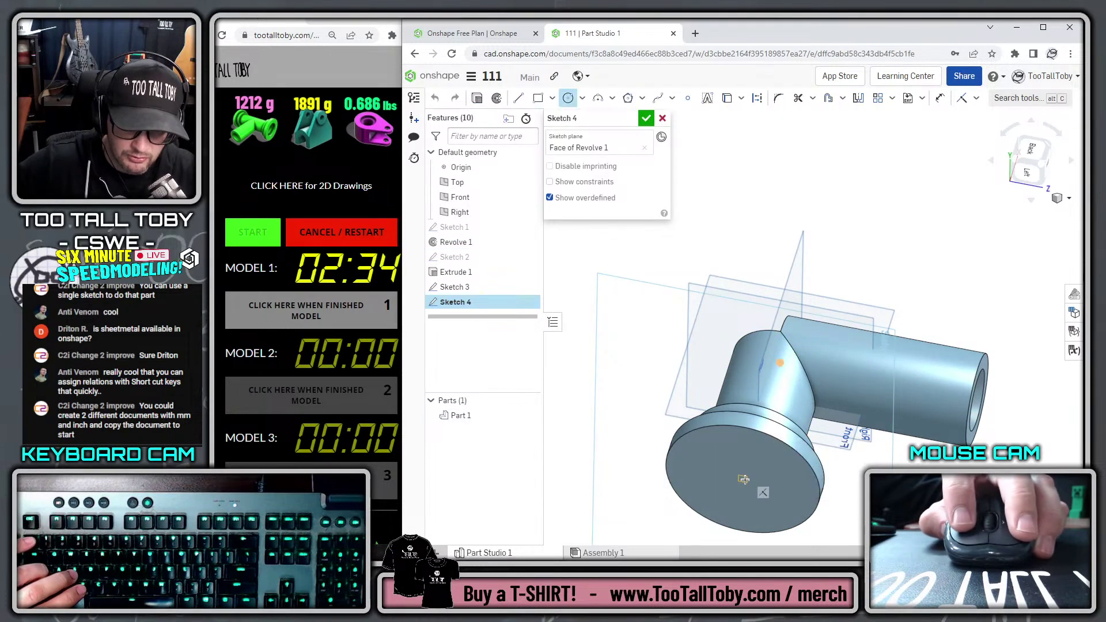
pyautogui.click(743, 478)
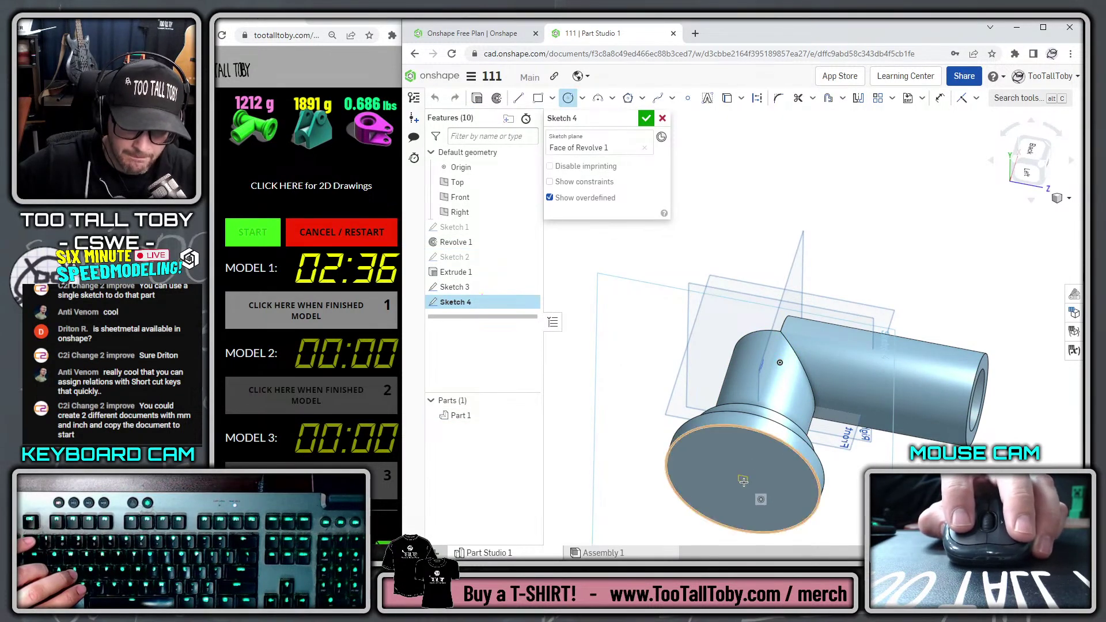
pyautogui.write('50')
pyautogui.press('Return')
# Extrude the 50 mm circle as a Remove cut with the Up to next end type
pyautogui.press('s')
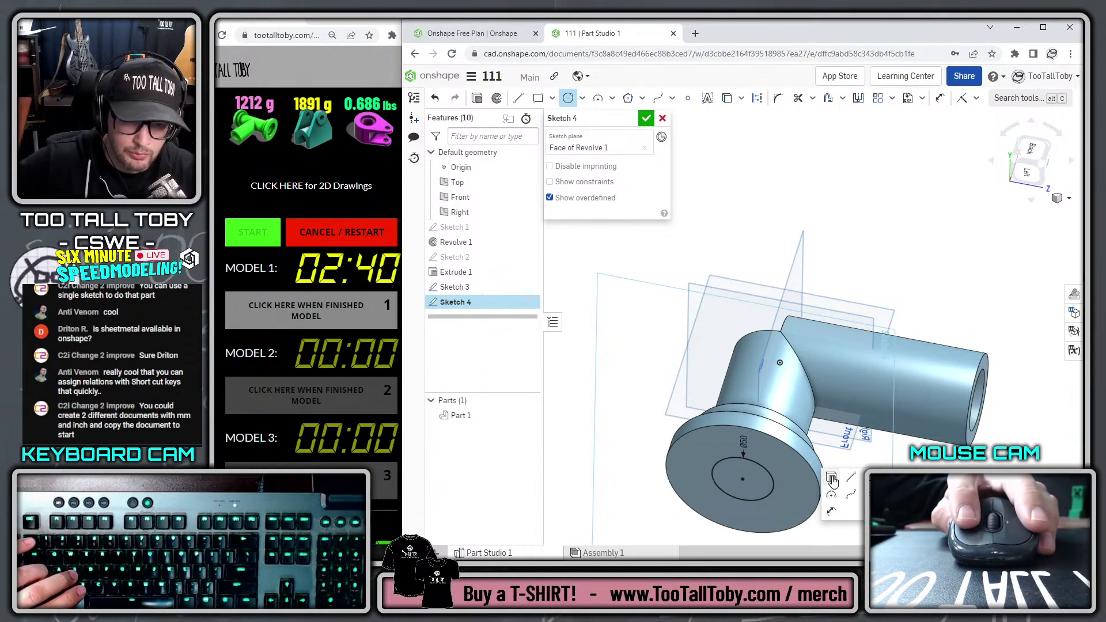
pyautogui.click(831, 478)
pyautogui.click(613, 149)
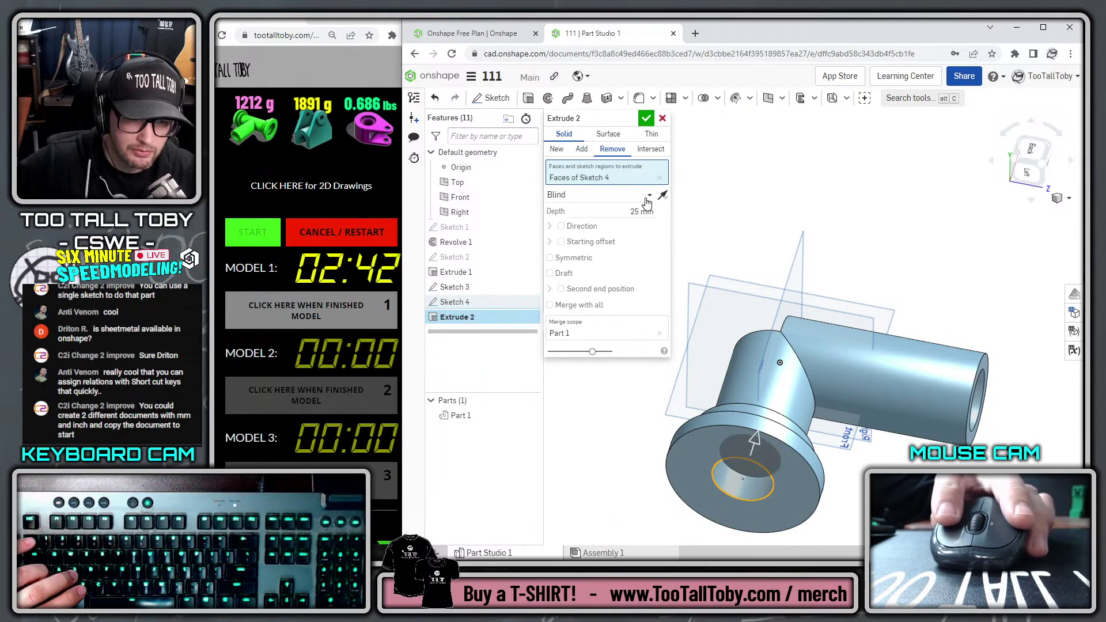
pyautogui.click(599, 194)
pyautogui.click(575, 230)
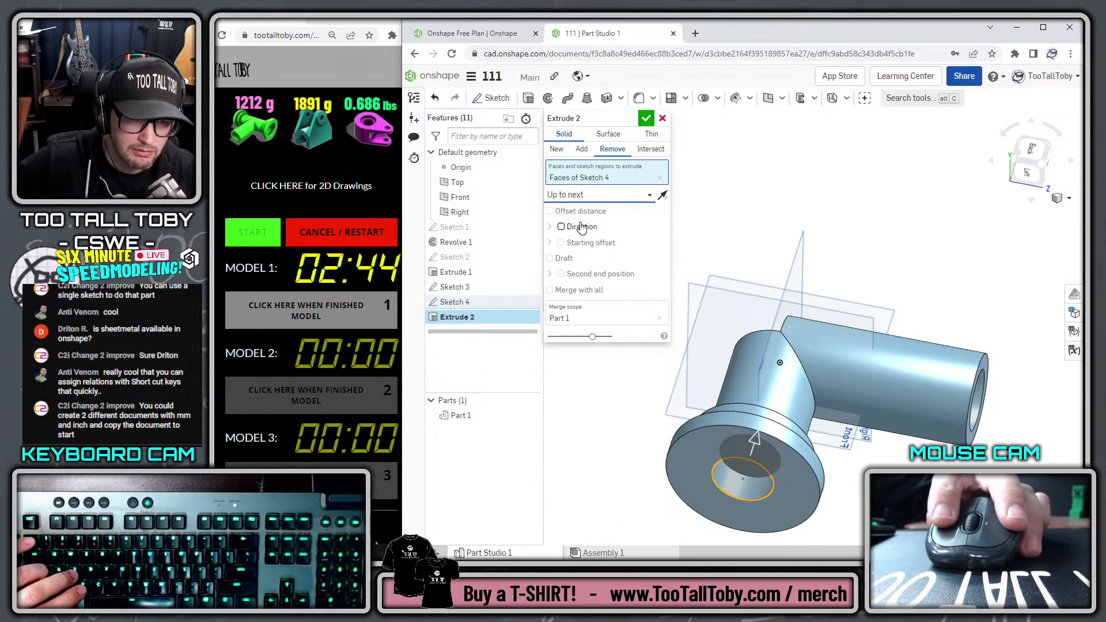
pyautogui.click(646, 118)
# Start a sketch on the flange's annular outer face and draw an 80 mm diameter circle concentric with the bore
pyautogui.moveTo(657, 296); pyautogui.dragTo(804, 451, button='right')
pyautogui.click(773, 434)
pyautogui.press('s')
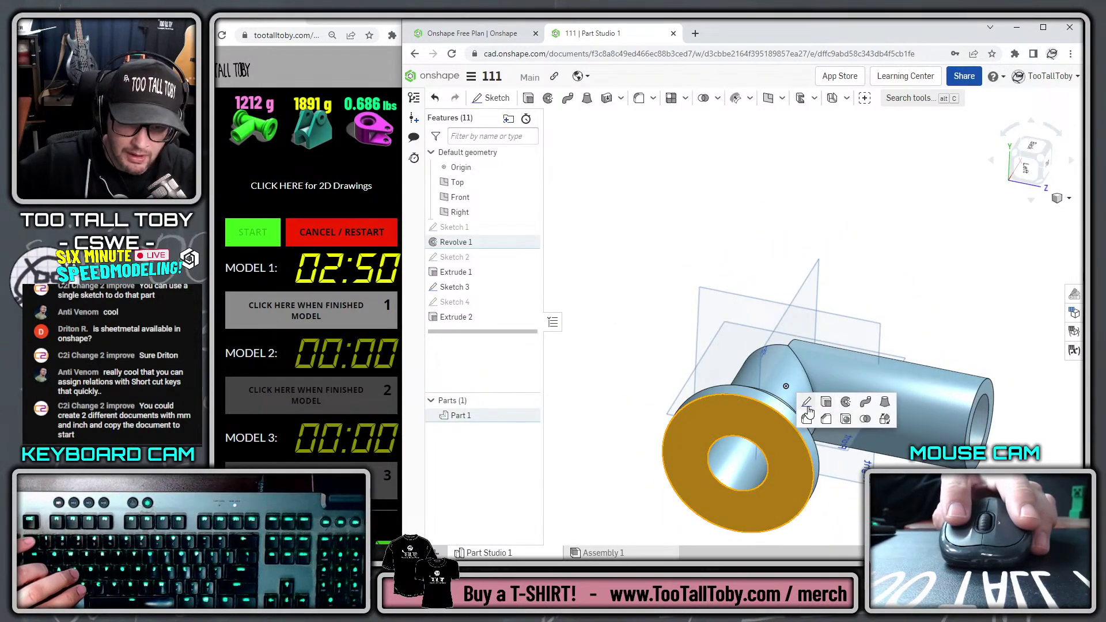
pyautogui.click(808, 401)
pyautogui.click(832, 451)
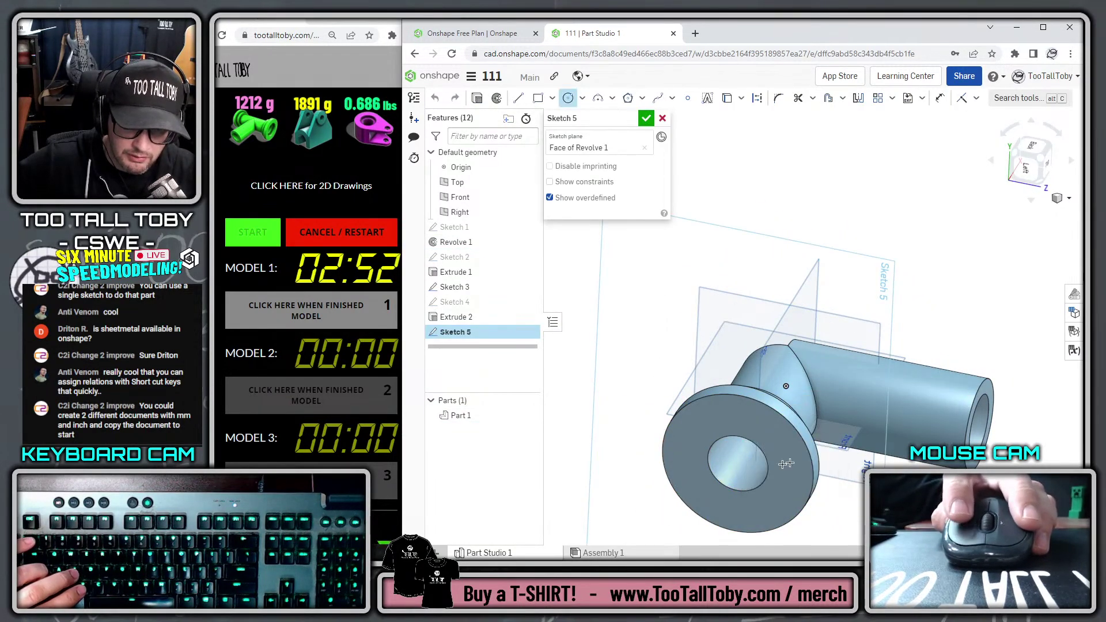
pyautogui.click(738, 463)
pyautogui.click(781, 496)
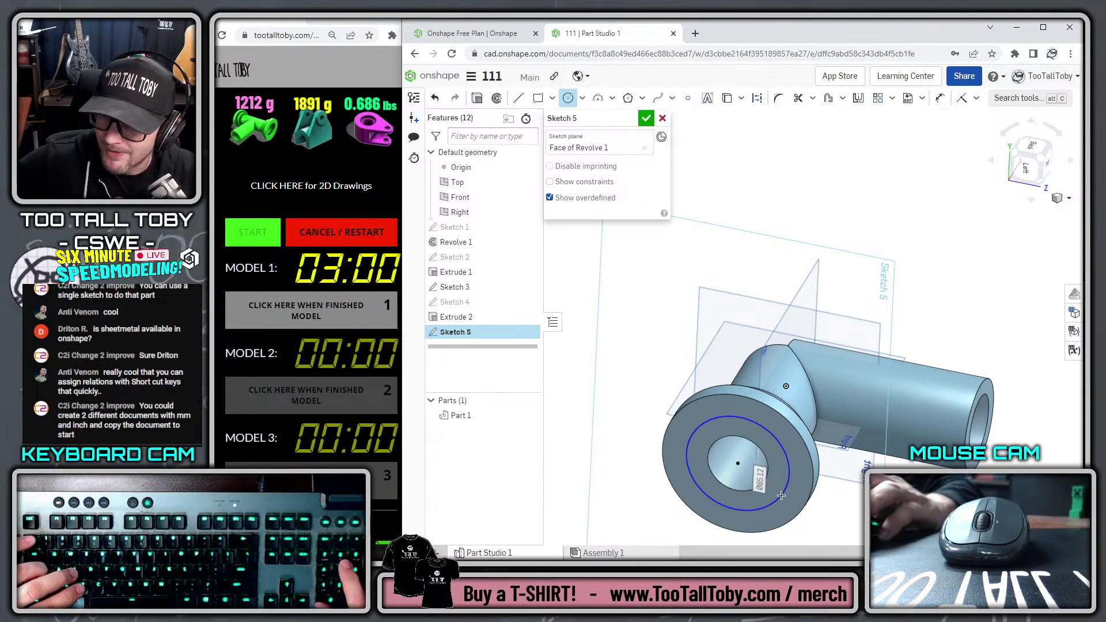
pyautogui.write('80')
pyautogui.press('Return')
# Extrude the 80 mm circle as a blind Remove cut 15 mm deep to counterbore the flange
pyautogui.press('s')
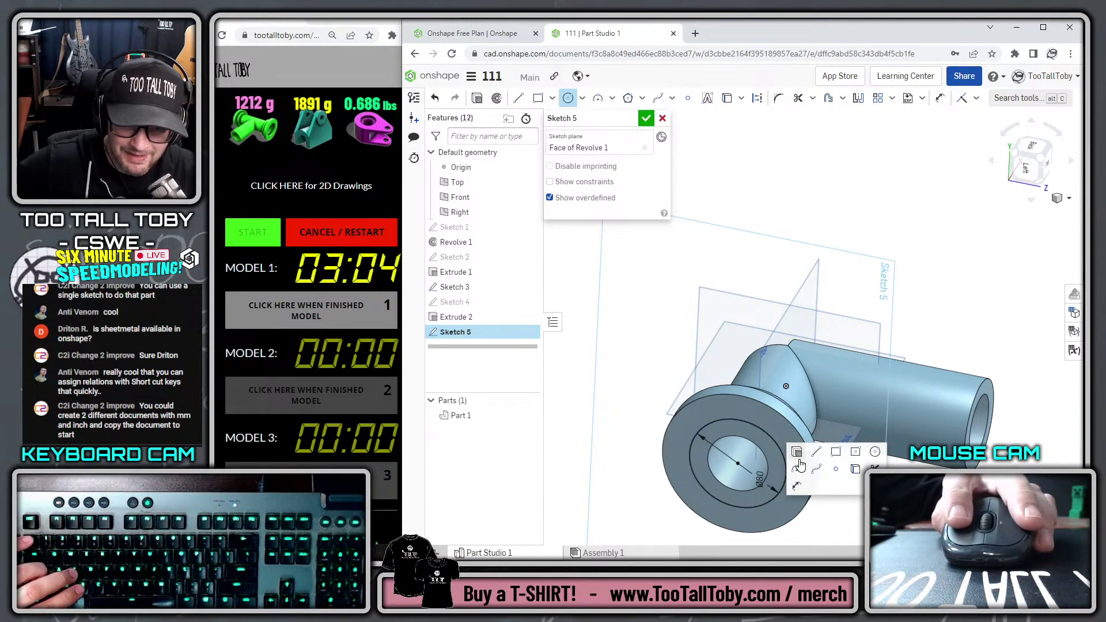
pyautogui.hotkey('shift', 'e')
pyautogui.click(617, 152)
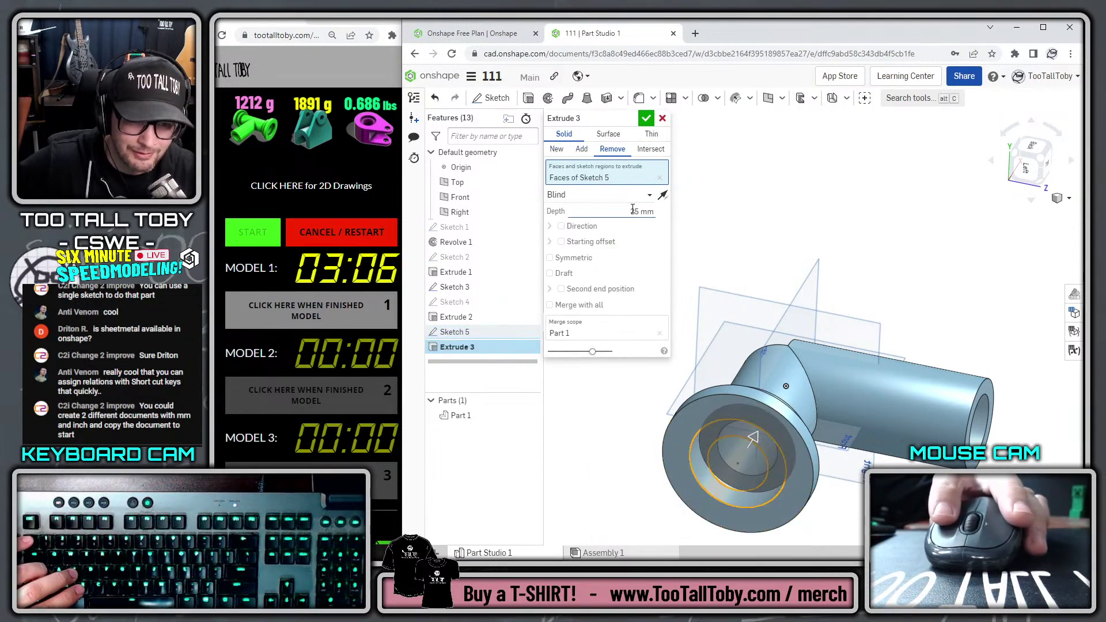
pyautogui.click(632, 211)
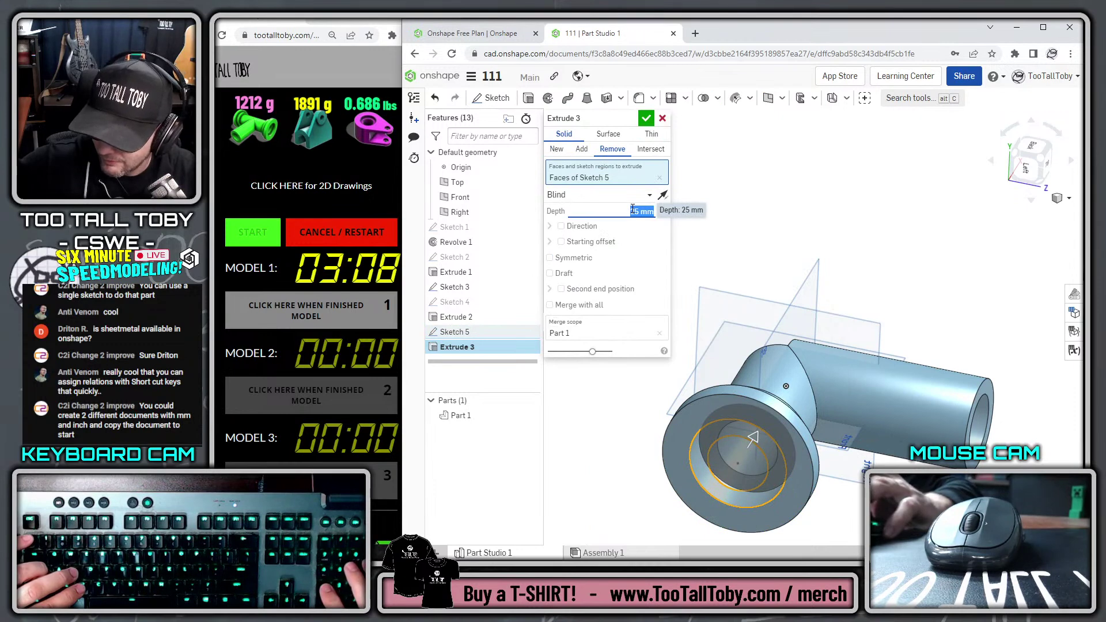
pyautogui.write('15')
pyautogui.press('Return')
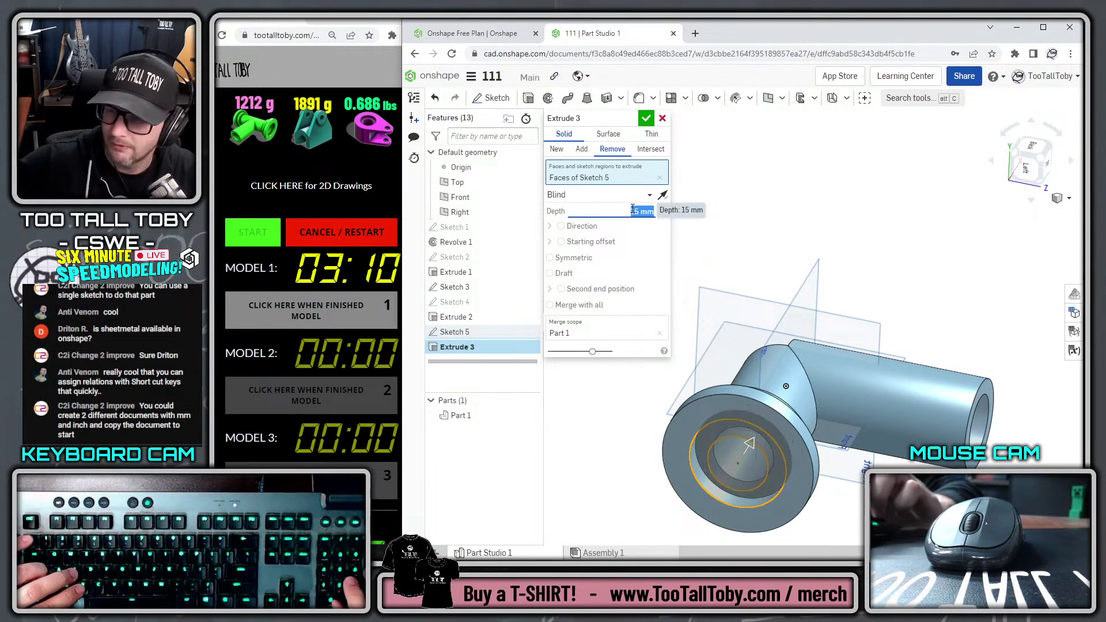
pyautogui.press('Return')
# Mirror the whole part across the revolved body's flat inner end face, adding the copy to Part 1
pyautogui.moveTo(745, 237); pyautogui.dragTo(827, 362, button='right')
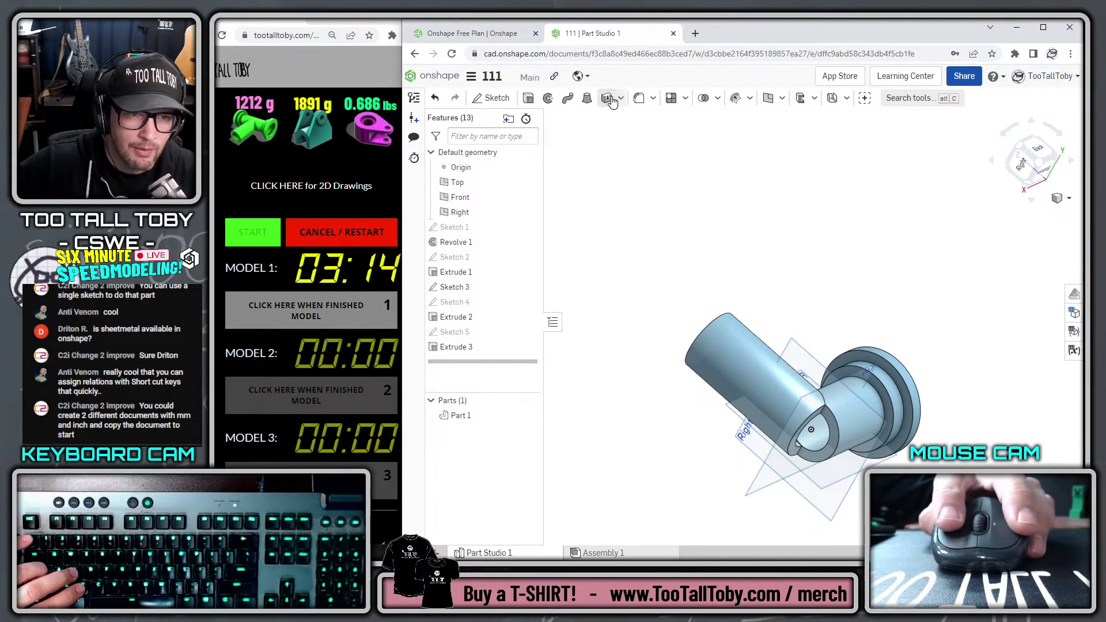
pyautogui.click(686, 99)
pyautogui.click(689, 158)
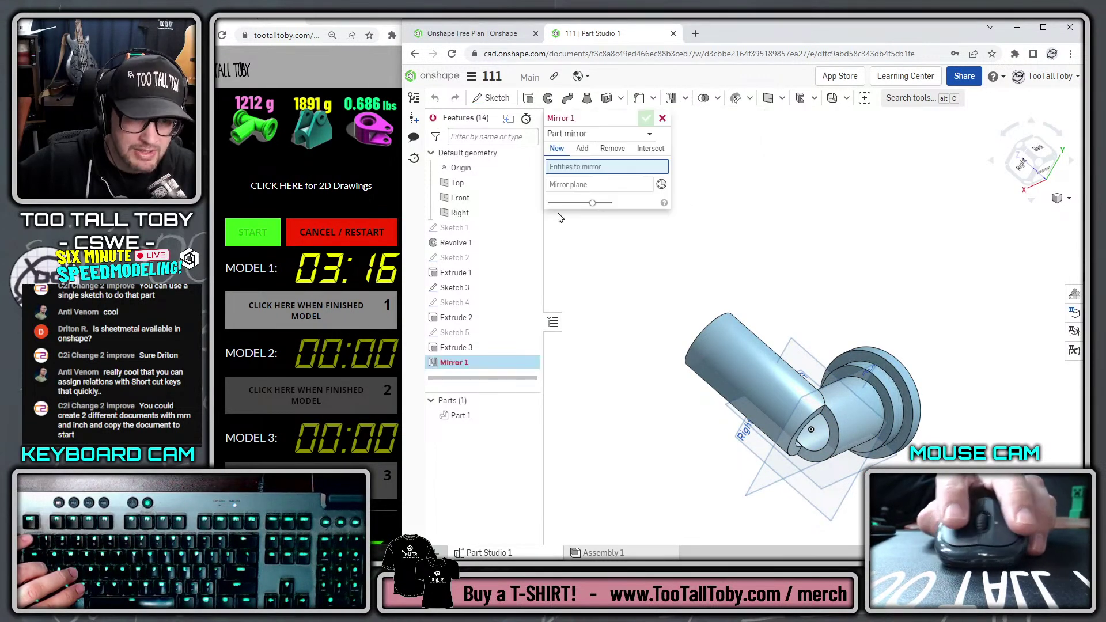
pyautogui.click(599, 186)
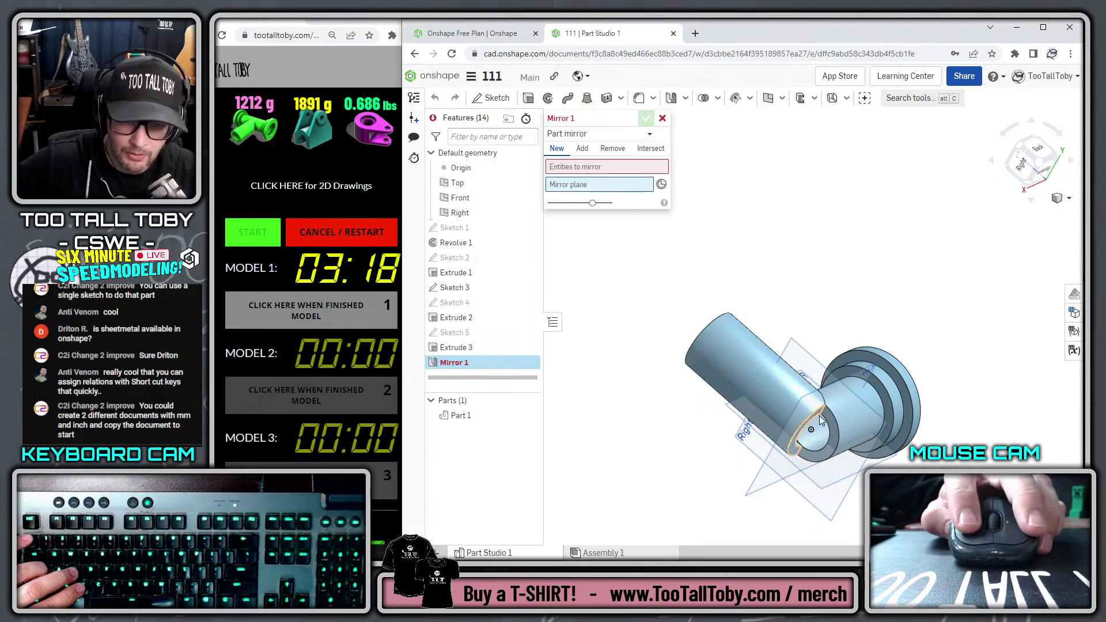
pyautogui.click(837, 431)
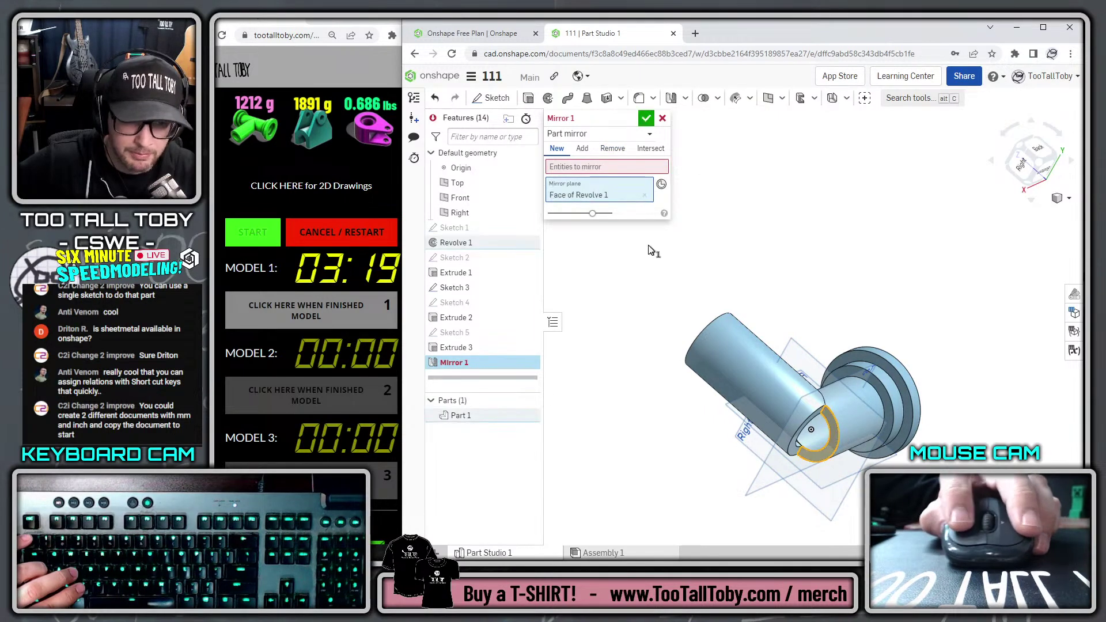
pyautogui.click(620, 168)
pyautogui.click(741, 373)
pyautogui.rightClick(743, 377)
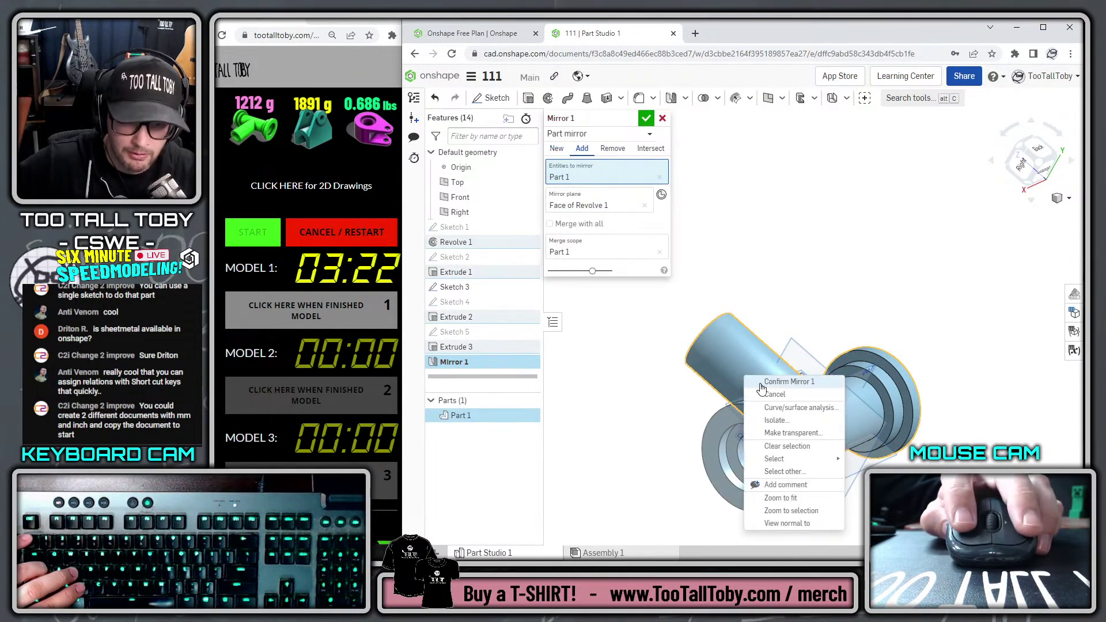
pyautogui.click(589, 235)
pyautogui.click(574, 224)
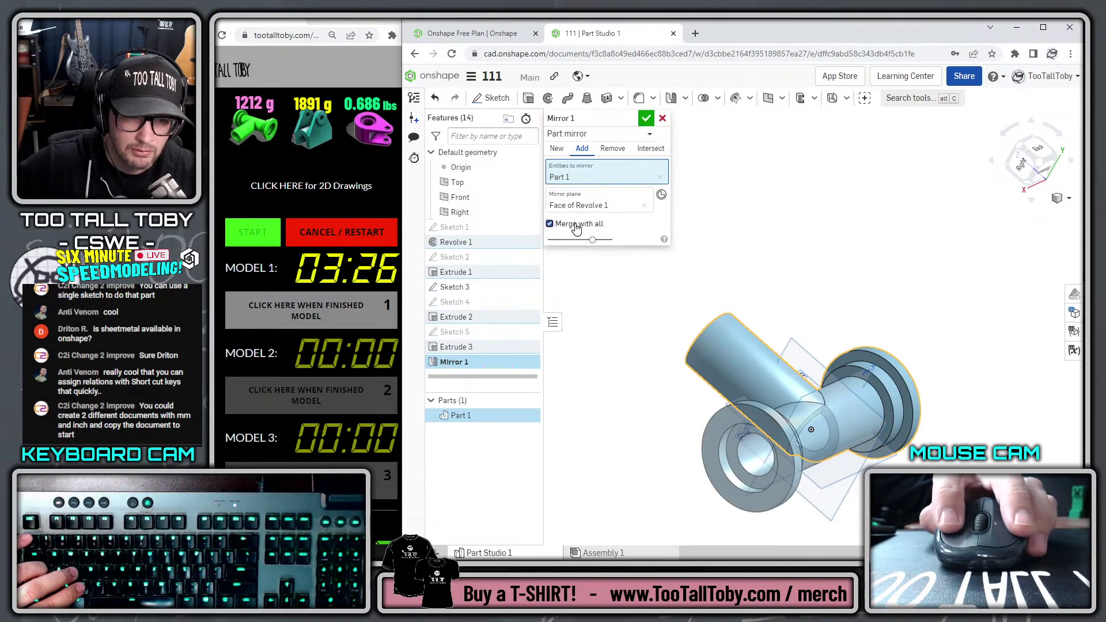
pyautogui.click(588, 224)
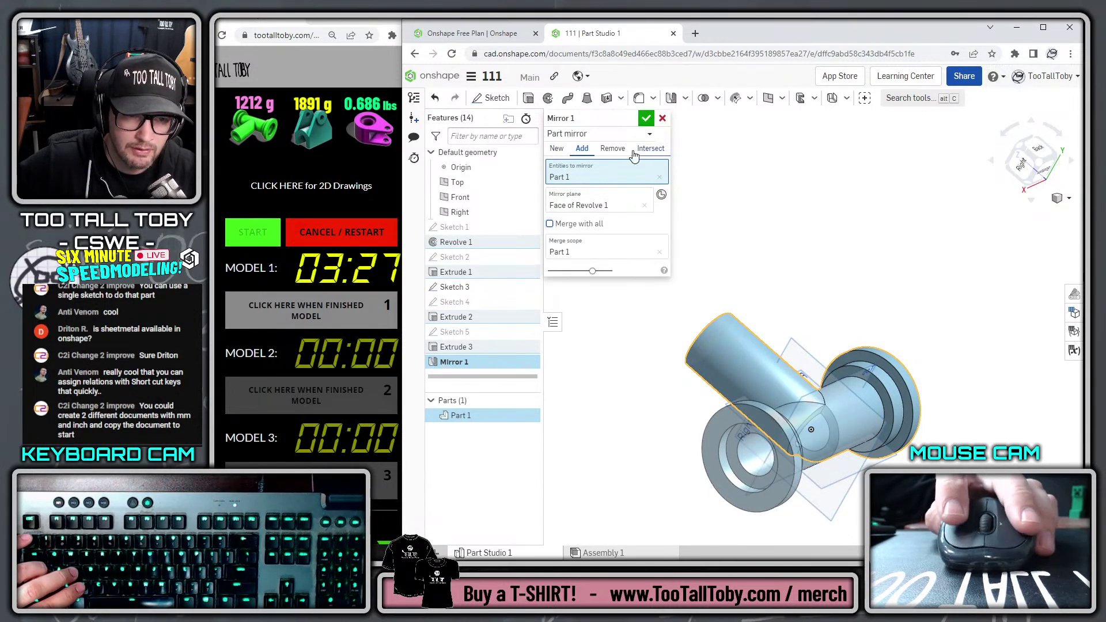
pyautogui.click(646, 119)
# Start a sketch on the mirrored flange's counterbore floor and project the circular bore edge into it
pyautogui.moveTo(662, 319); pyautogui.dragTo(661, 282, button='middle')
pyautogui.hotkey('shift', '3')
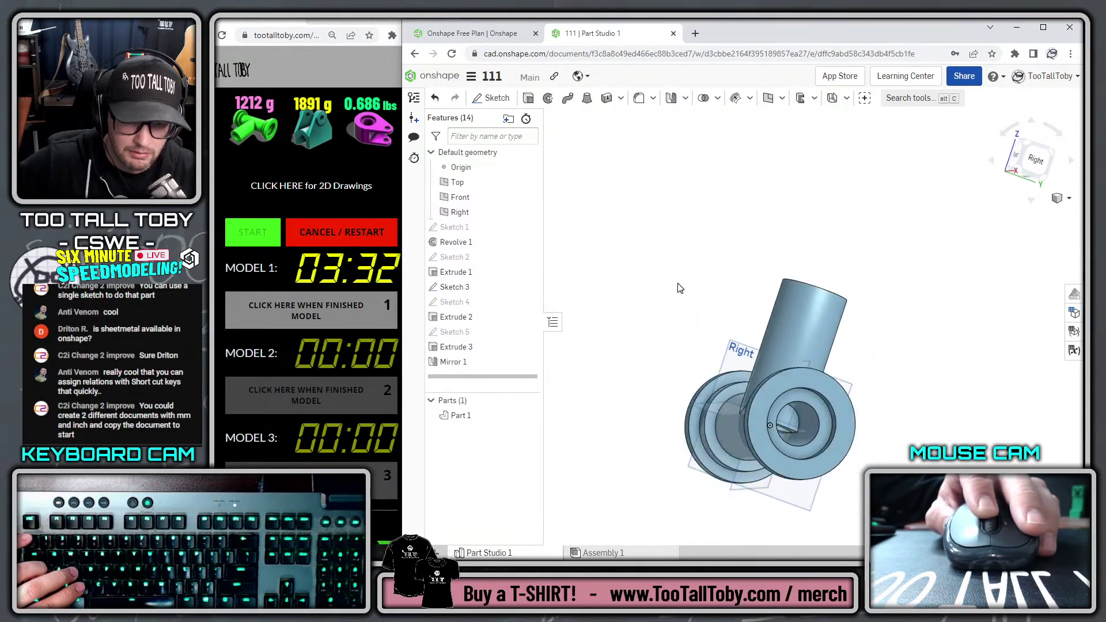
pyautogui.hotkey('shift', 'Left')
pyautogui.hotkey('shift', 'Left')
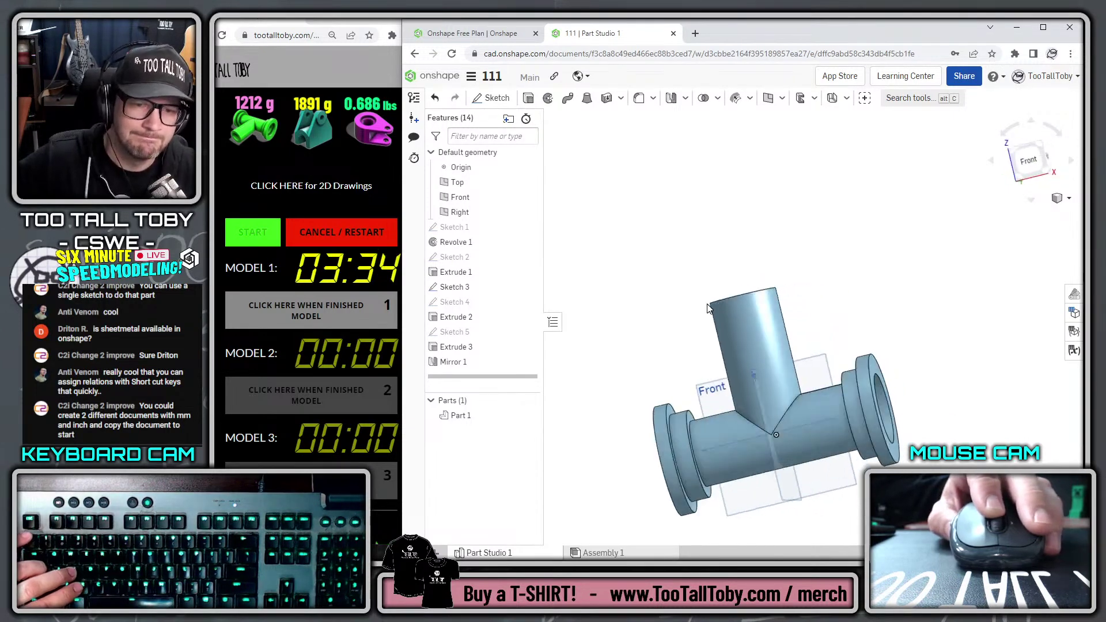
pyautogui.moveTo(667, 317)
pyautogui.mouseDown(button='middle')
pyautogui.moveTo(655, 309)
pyautogui.moveTo(647, 319)
pyautogui.mouseUp(button='middle')
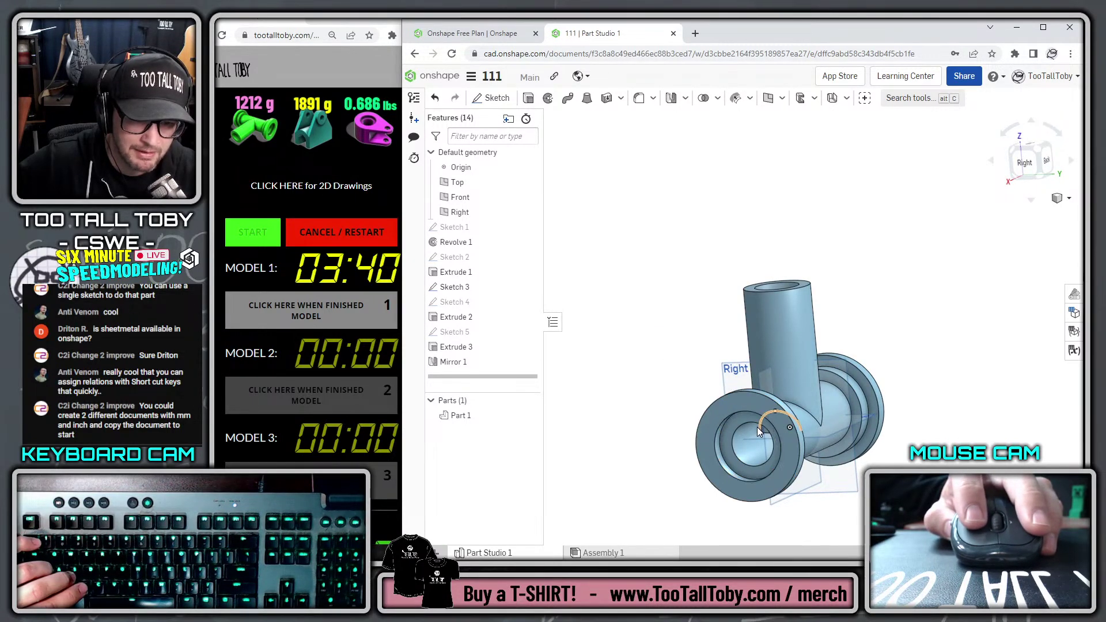
pyautogui.scroll(5, 757, 432)
pyautogui.moveTo(768, 434); pyautogui.dragTo(775, 398, button='right')
pyautogui.click(777, 360)
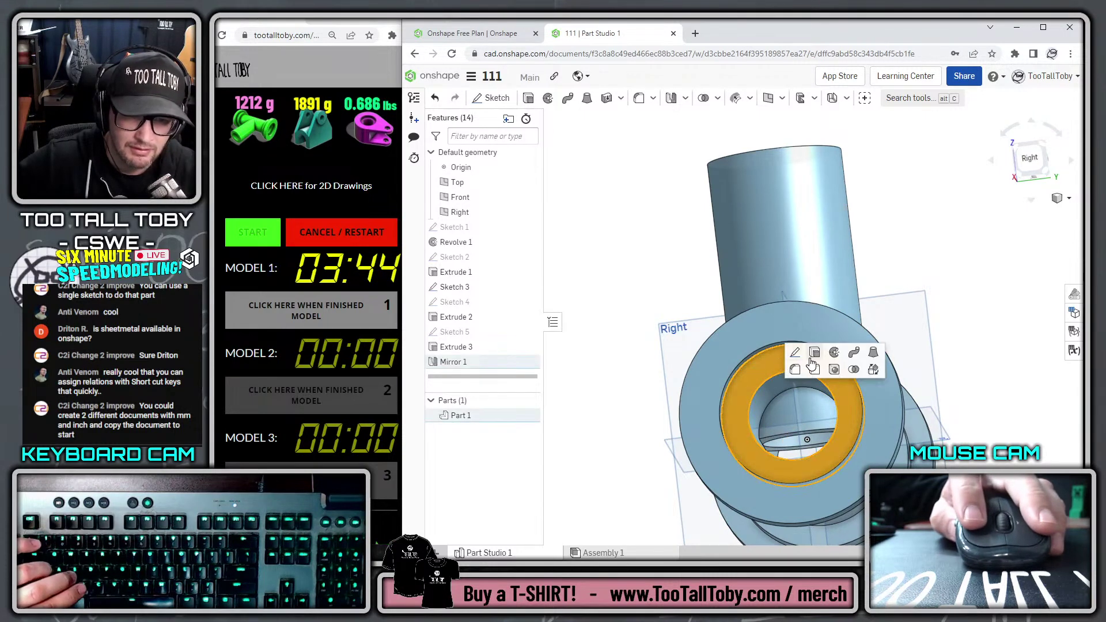
pyautogui.click(796, 352)
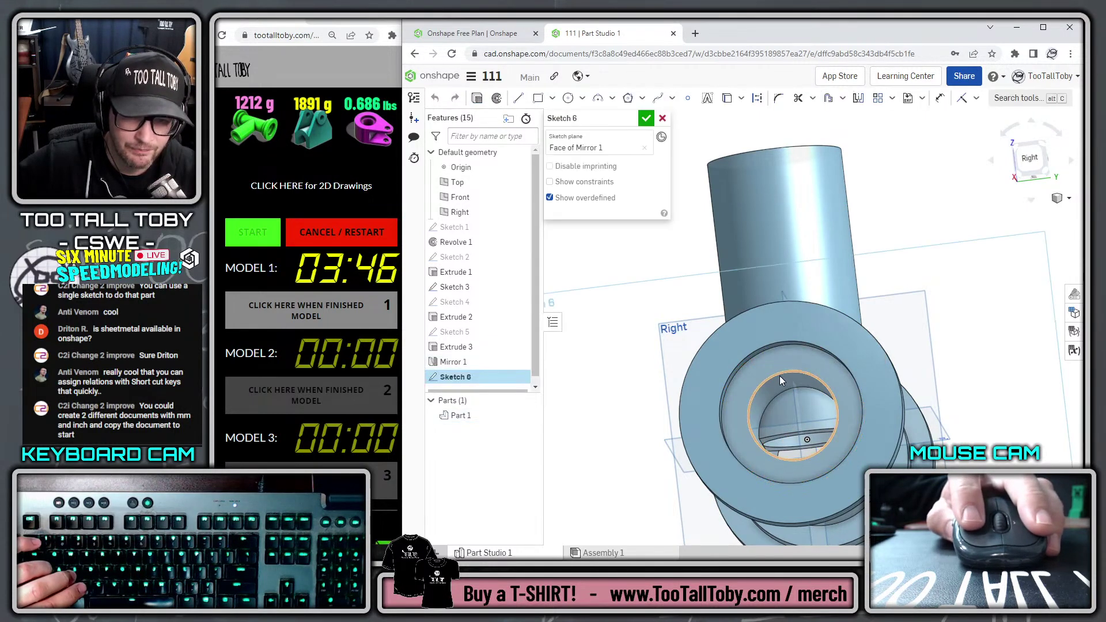
pyautogui.click(780, 378)
pyautogui.click(727, 100)
# Extrude the projected bore circle as a Through all Remove cut along the main pipe
pyautogui.press('s')
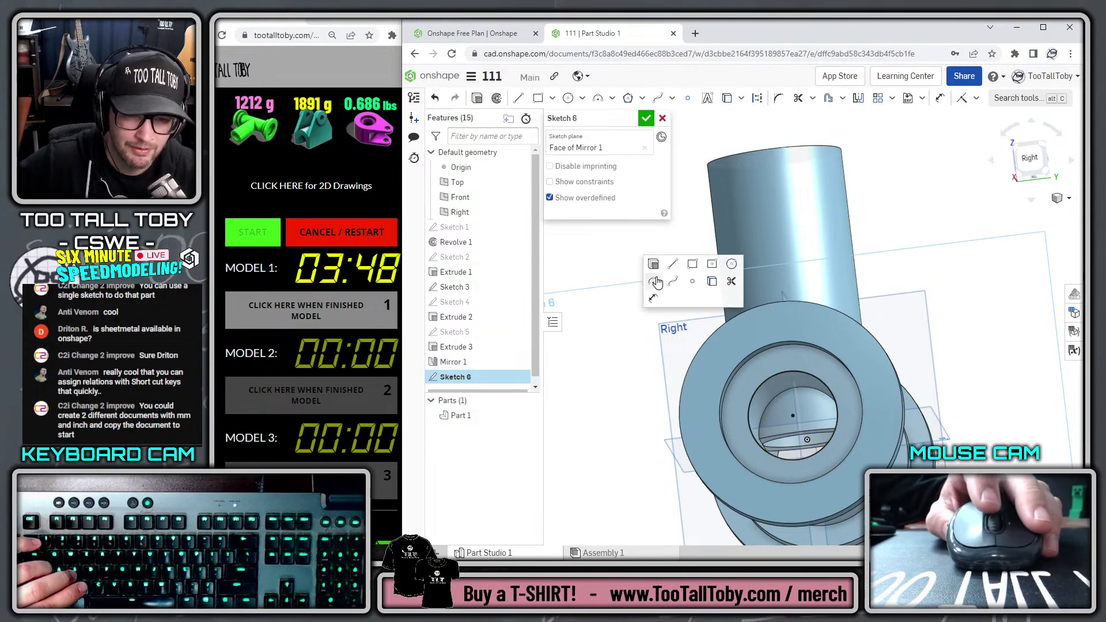
pyautogui.click(652, 265)
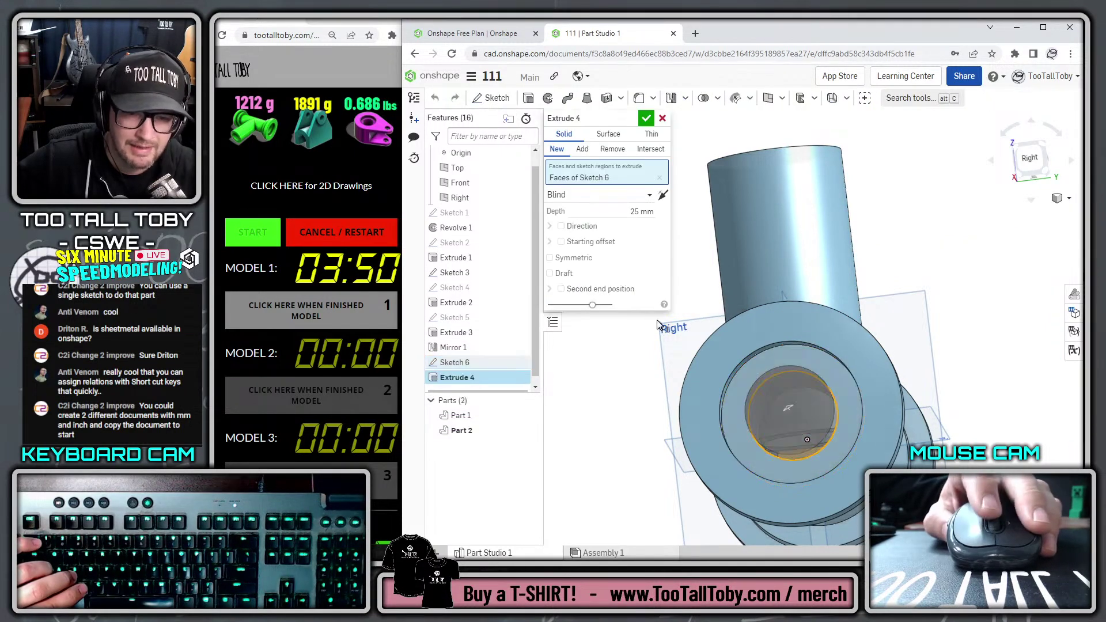
pyautogui.click(612, 148)
pyautogui.click(616, 195)
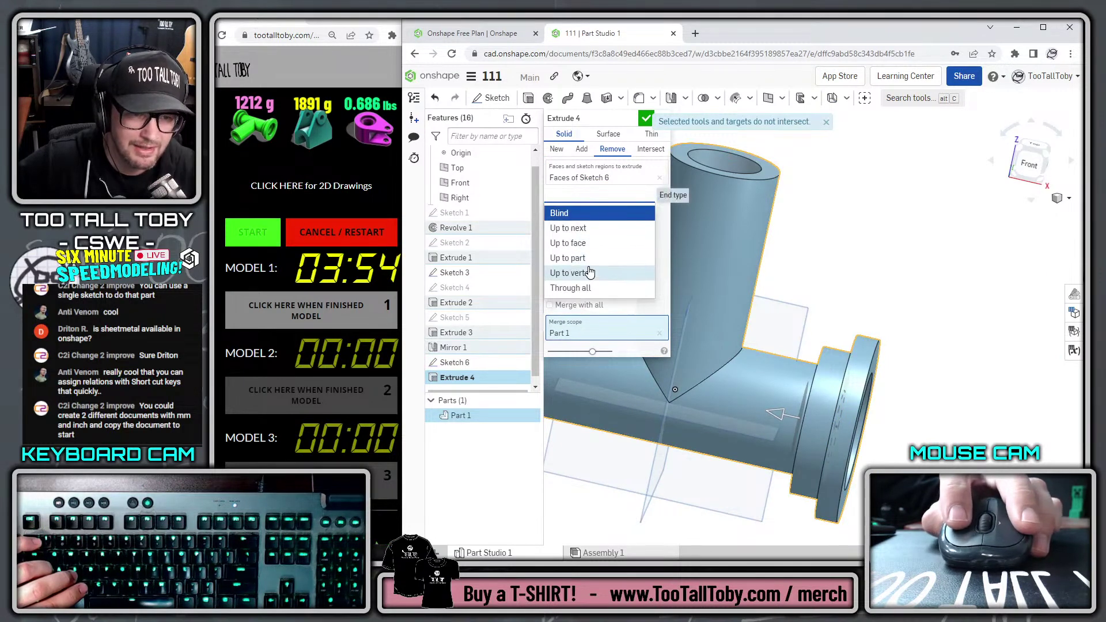
pyautogui.click(571, 288)
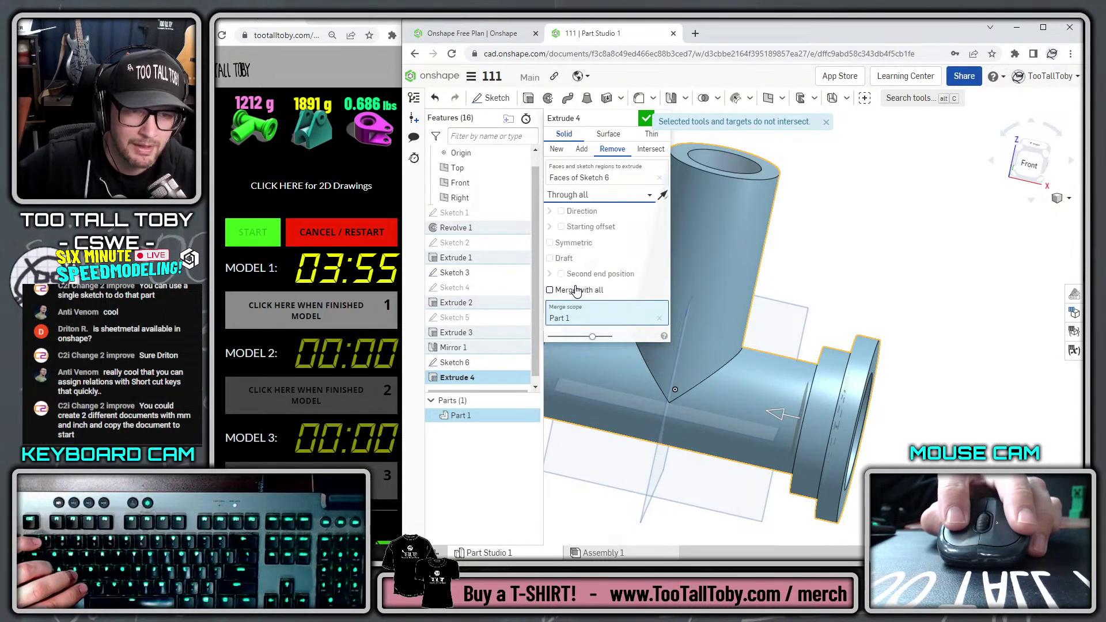
pyautogui.click(646, 119)
# Start a sketch on the perpendicular branch's annular end face and project its inner circular edge into it
pyautogui.scroll(-3, 847, 321)
pyautogui.moveTo(846, 320); pyautogui.dragTo(810, 377, button='right')
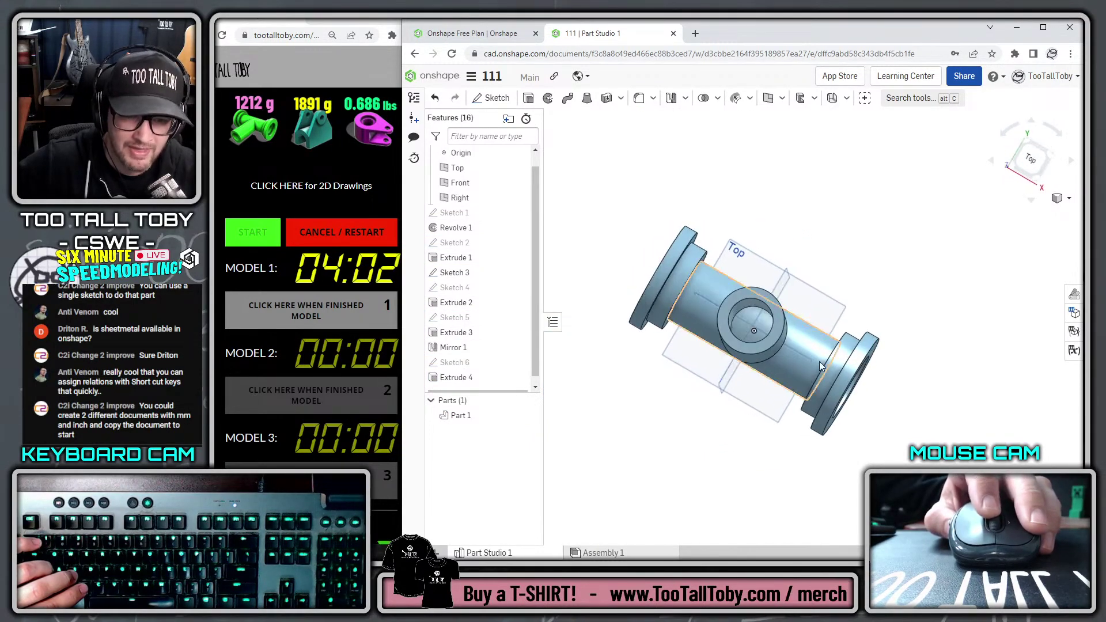
pyautogui.scroll(4, 741, 299)
pyautogui.click(749, 296)
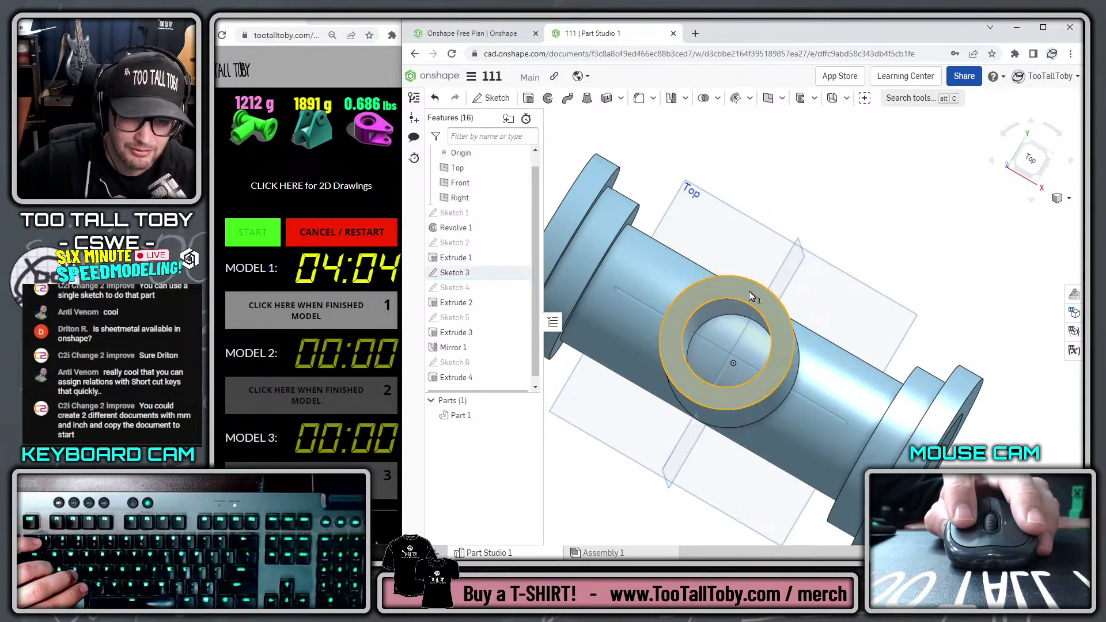
pyautogui.press('s')
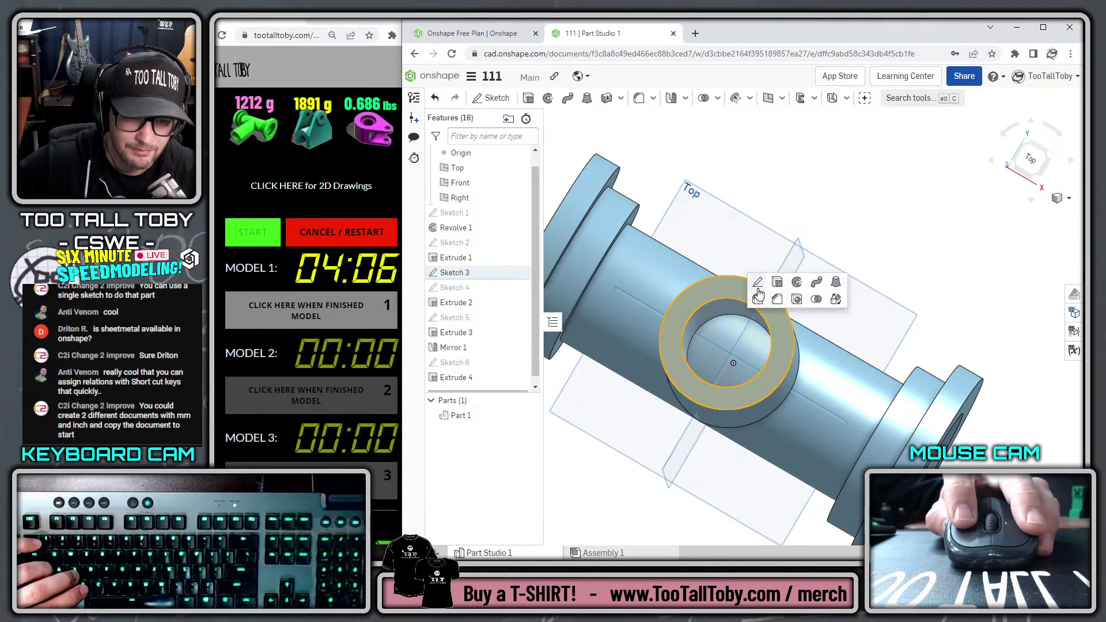
pyautogui.click(756, 284)
pyautogui.click(737, 302)
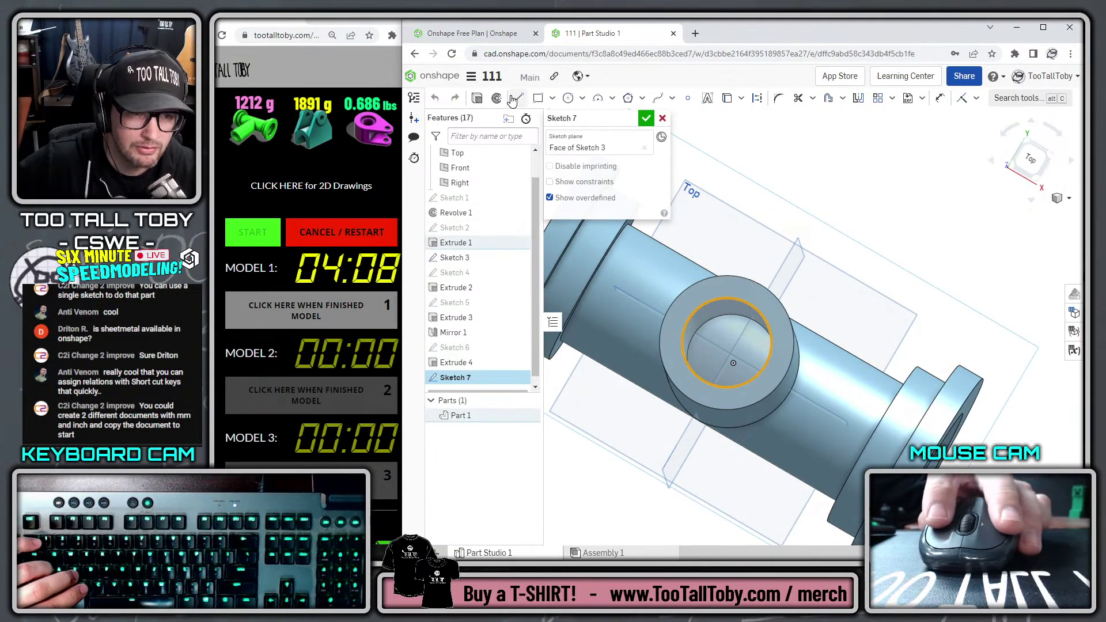
pyautogui.scroll(-3, 723, 319)
pyautogui.press('s')
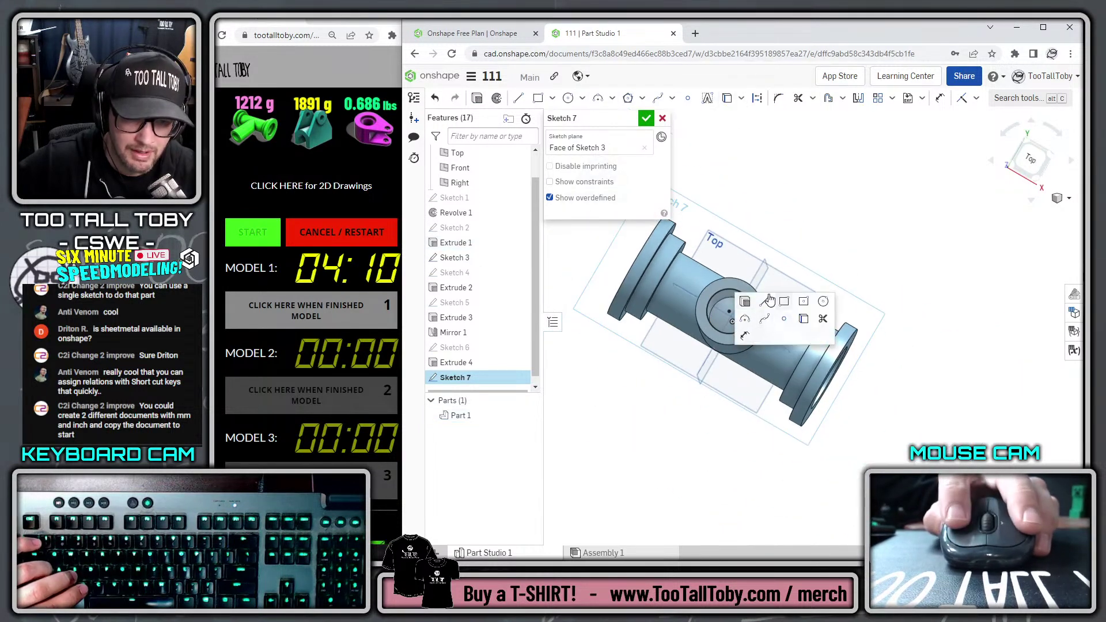
pyautogui.click(645, 118)
# Extrude the projected branch bore circle as a blind Remove cut 162 mm deep, down into the main pipe
pyautogui.click(528, 99)
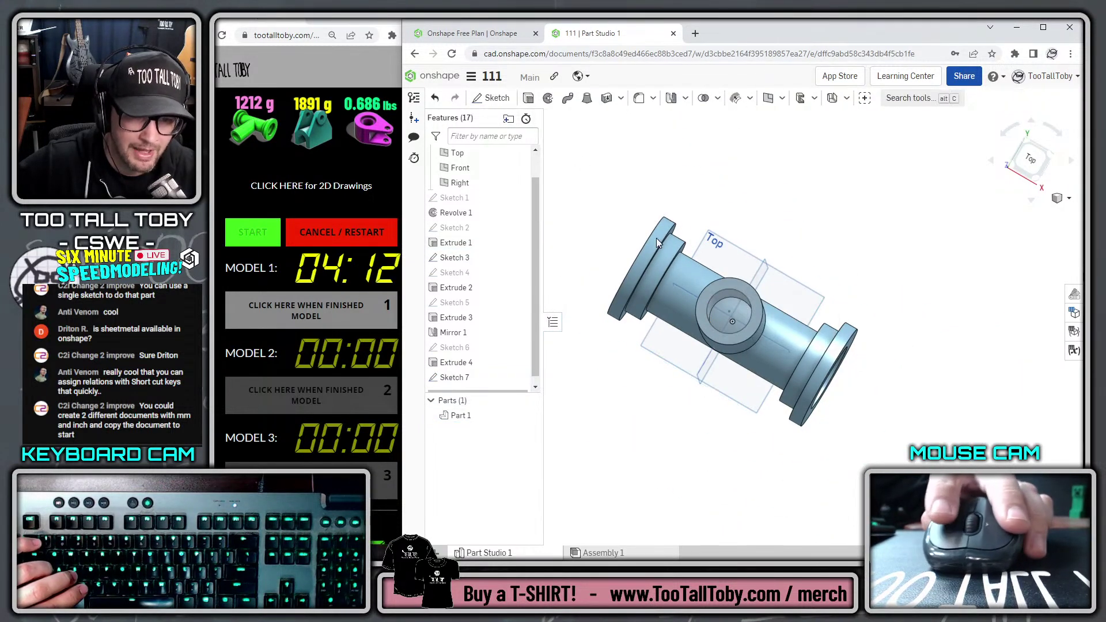
pyautogui.click(734, 293)
pyautogui.click(734, 292)
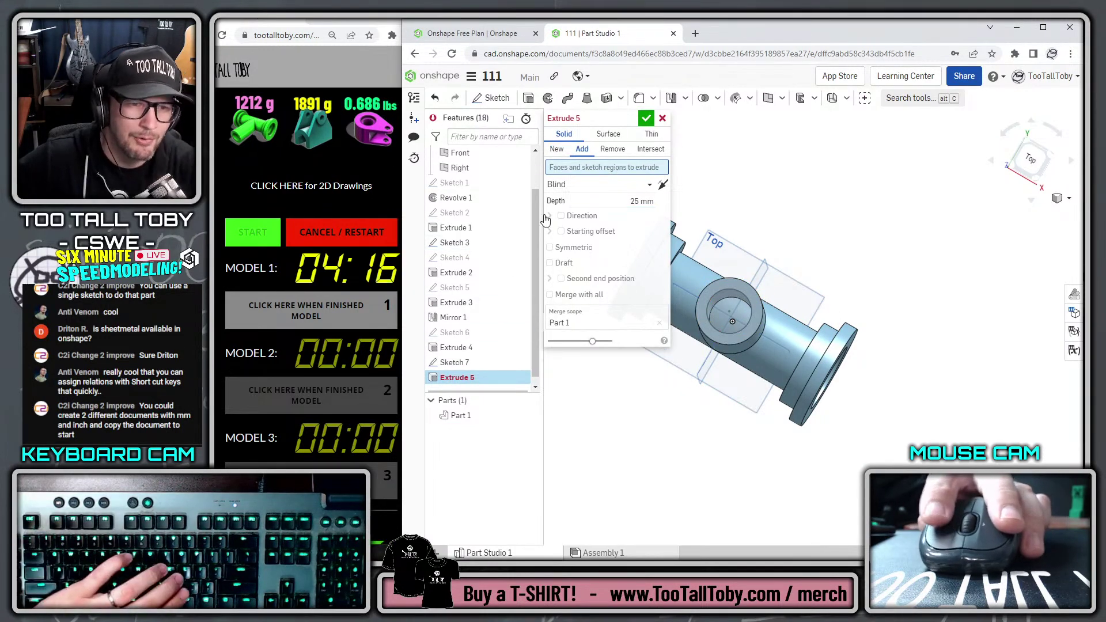
pyautogui.click(454, 361)
pyautogui.hotkey('shift', '7')
pyautogui.moveTo(843, 426); pyautogui.dragTo(671, 240, button='right')
pyautogui.click(616, 151)
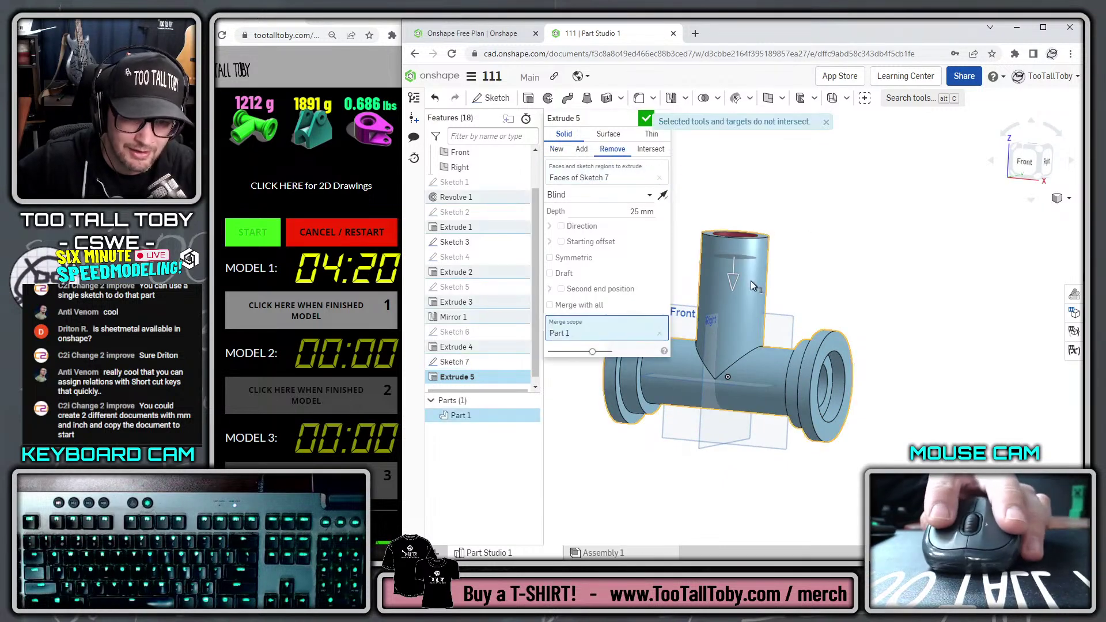
pyautogui.moveTo(733, 286); pyautogui.dragTo(735, 396)
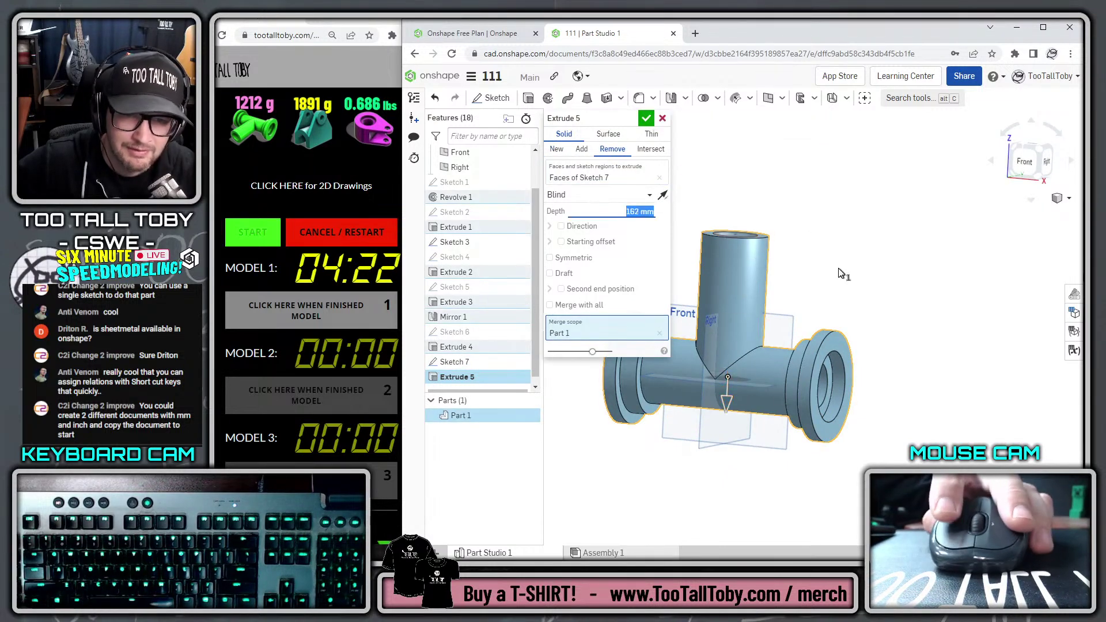
pyautogui.click(647, 118)
# Assign the TTT-ABS material from the TTT-CUSTOM MATERIALS library to Part 1
pyautogui.moveTo(969, 344); pyautogui.dragTo(870, 414, button='right')
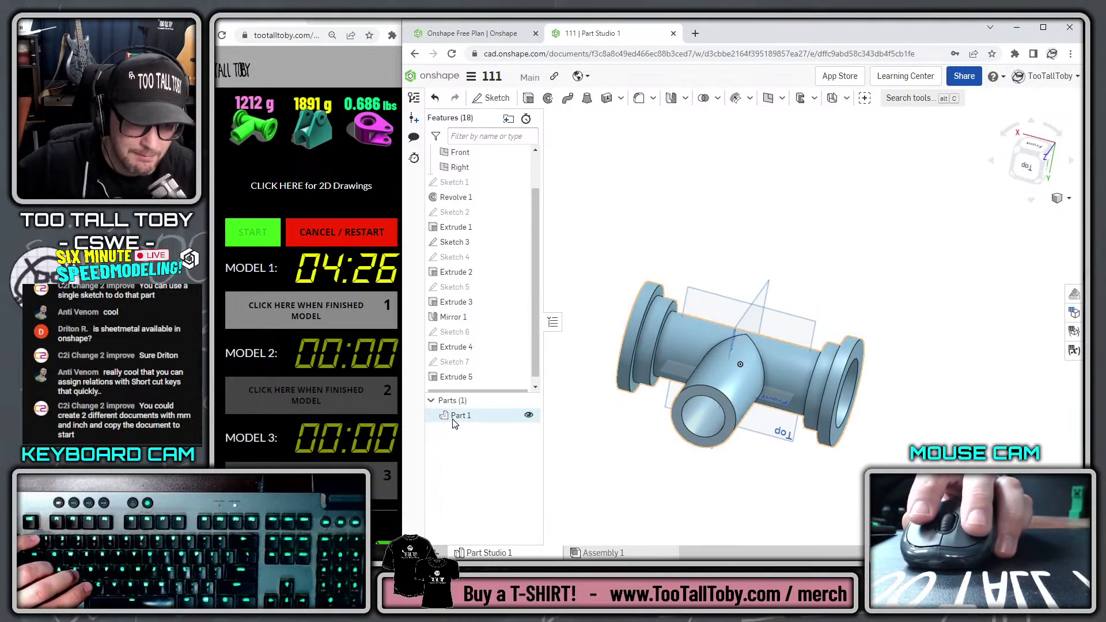
pyautogui.rightClick(499, 418)
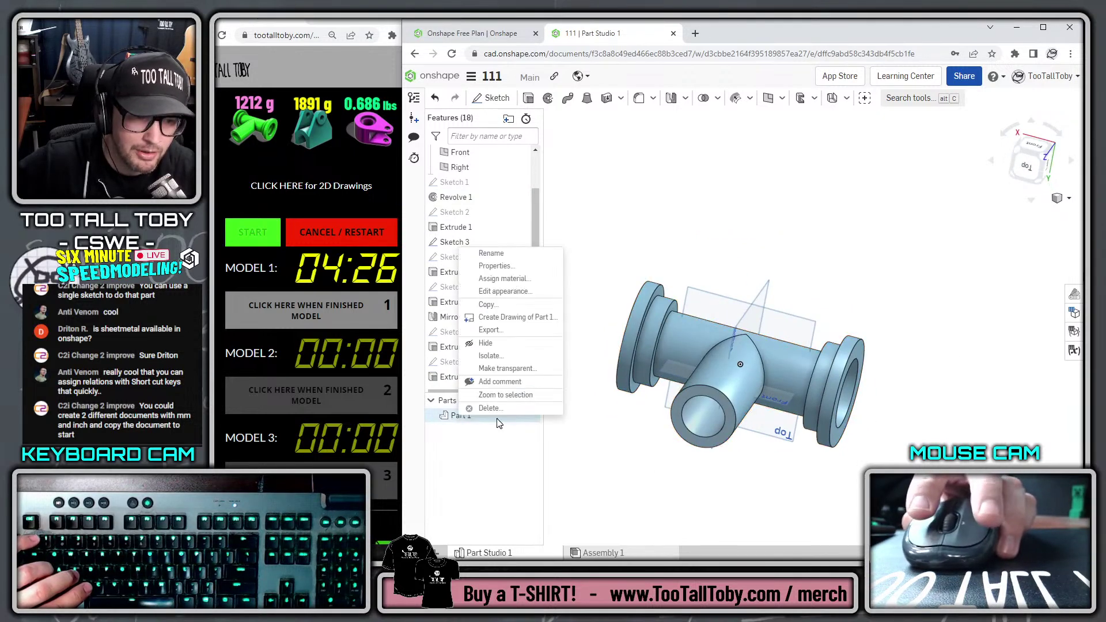
pyautogui.click(510, 279)
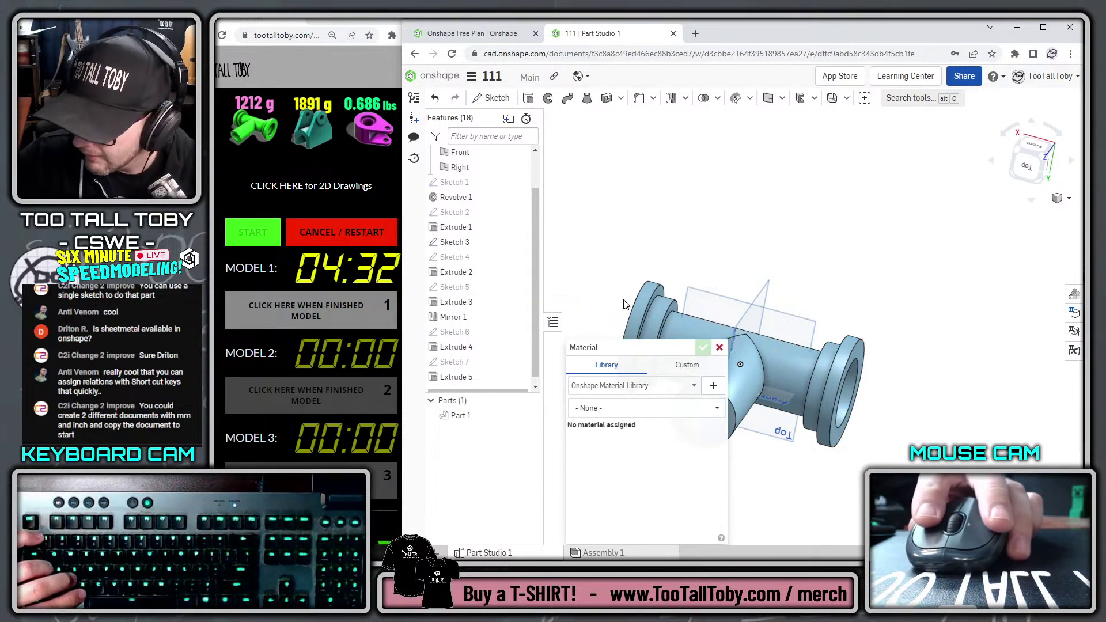
pyautogui.click(637, 386)
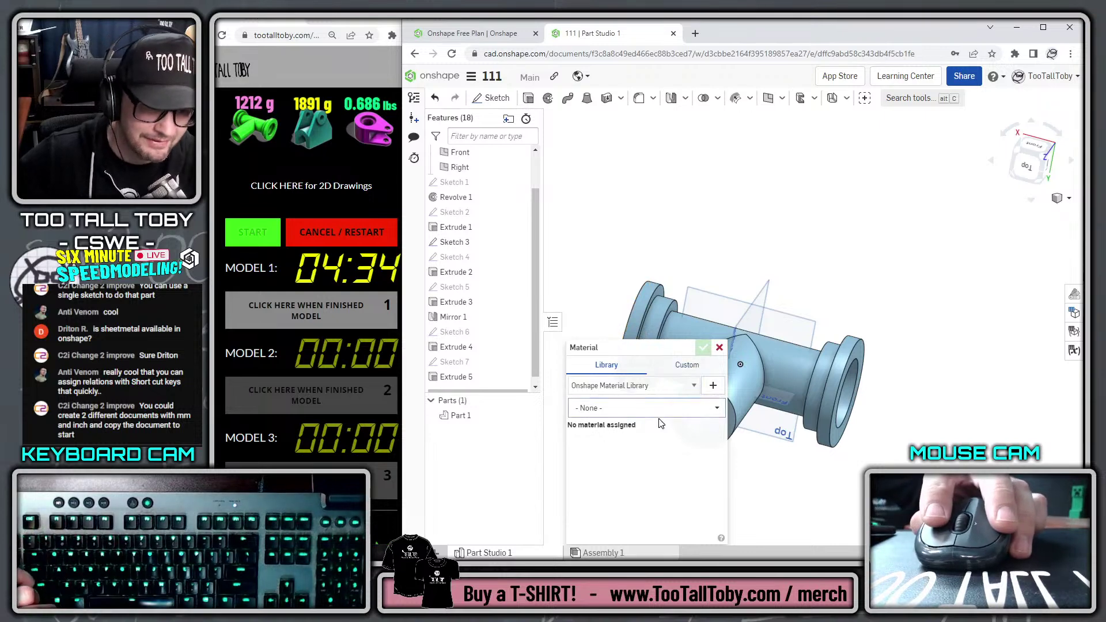
pyautogui.click(627, 411)
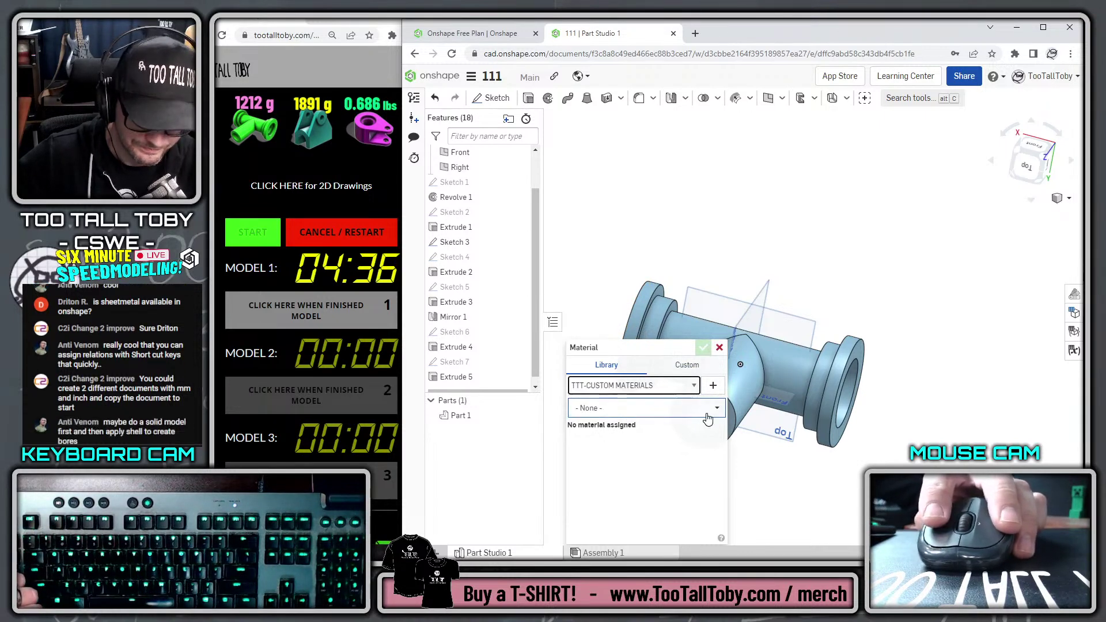
pyautogui.click(714, 407)
pyautogui.click(613, 454)
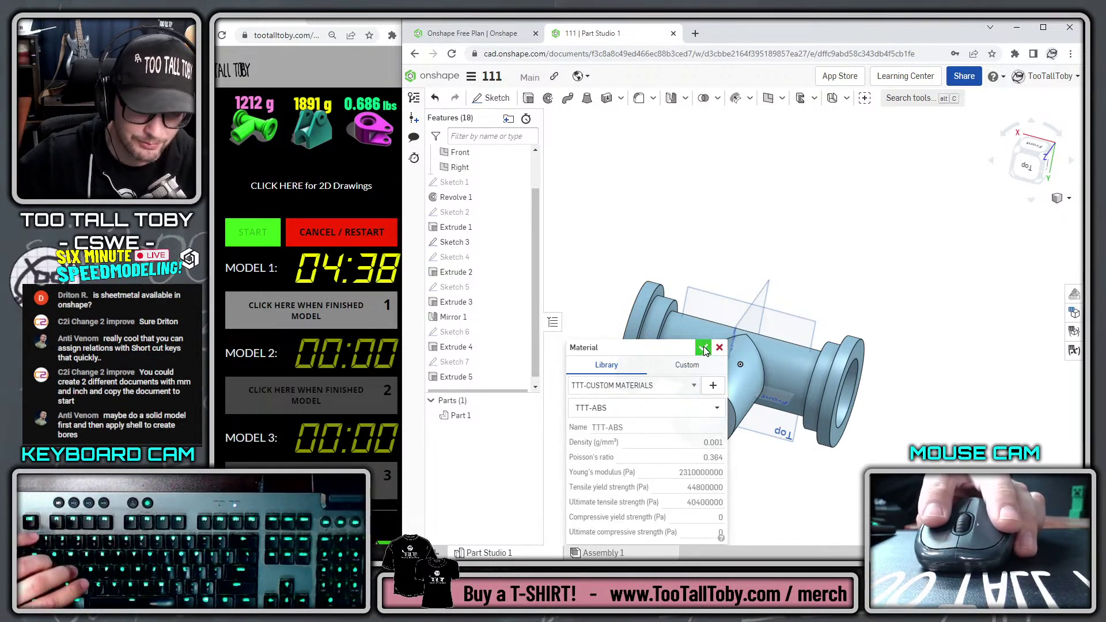
pyautogui.click(704, 347)
# Check Part 1's mass properties and mark Model 1 as finished on the tootalltoby.com speed-modeling timer
pyautogui.click(1070, 533)
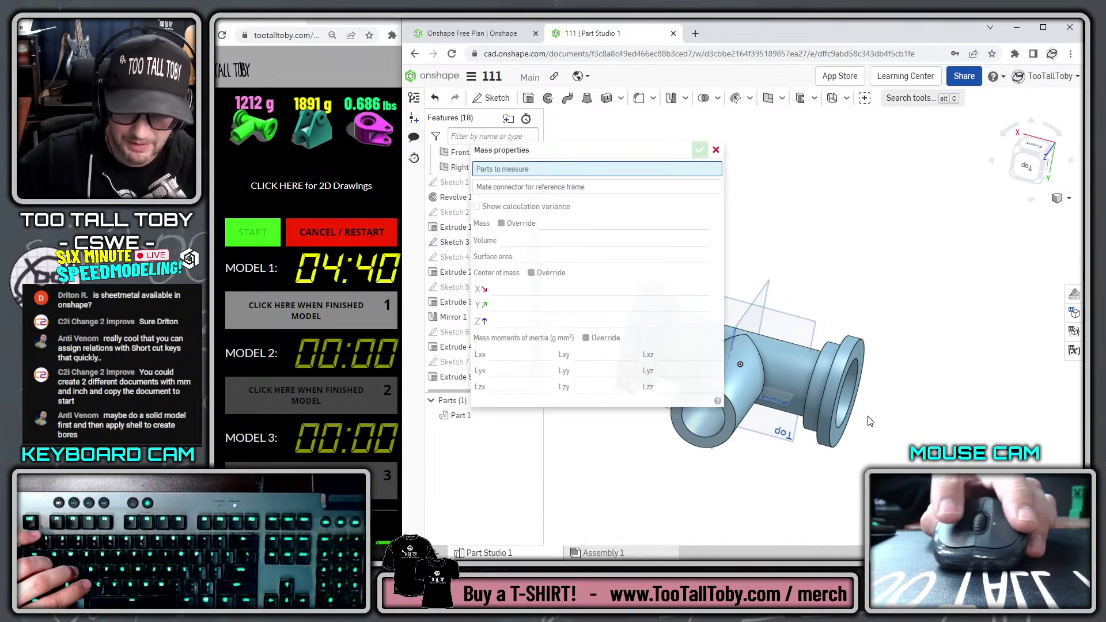
pyautogui.click(801, 386)
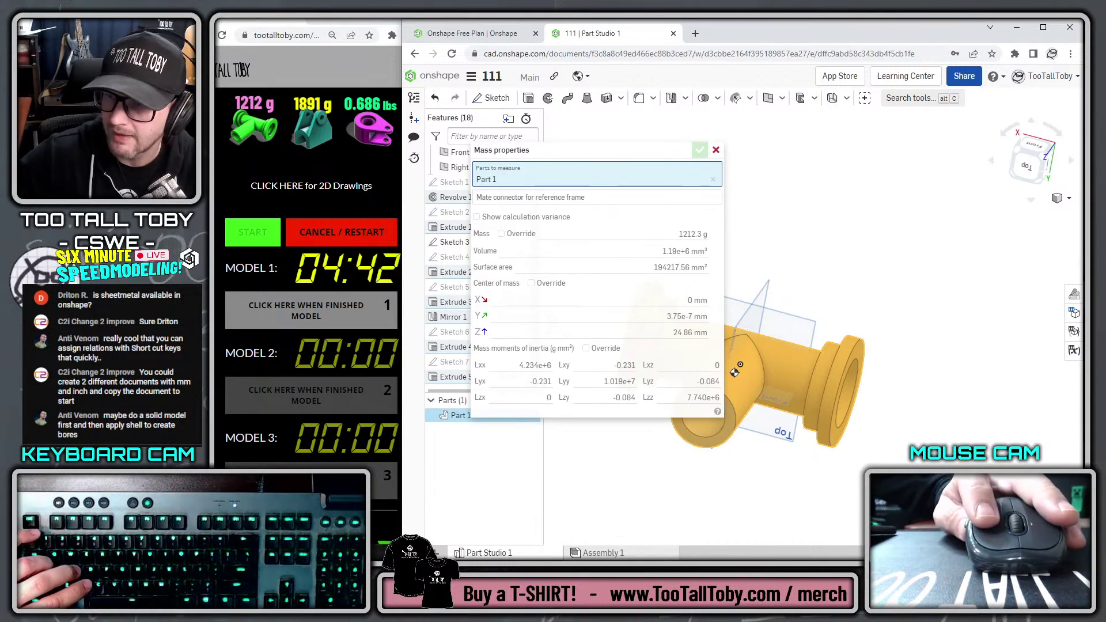
pyautogui.moveTo(1105, 83)
pyautogui.mouseDown()
pyautogui.moveTo(815, 74)
pyautogui.moveTo(1105, 103)
pyautogui.mouseUp()
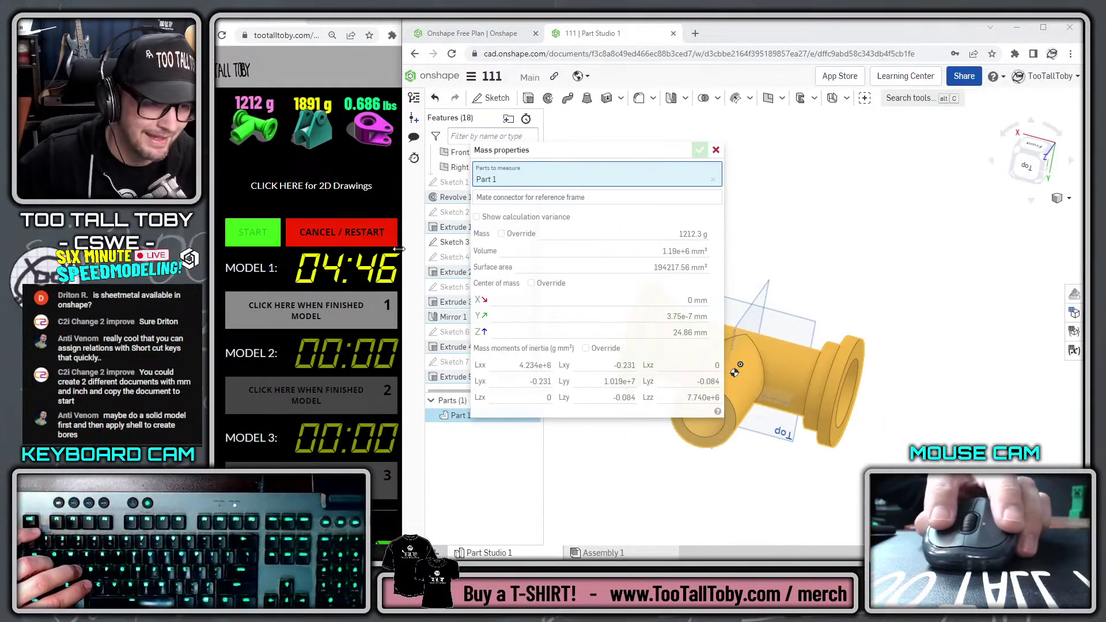
pyautogui.click(306, 310)
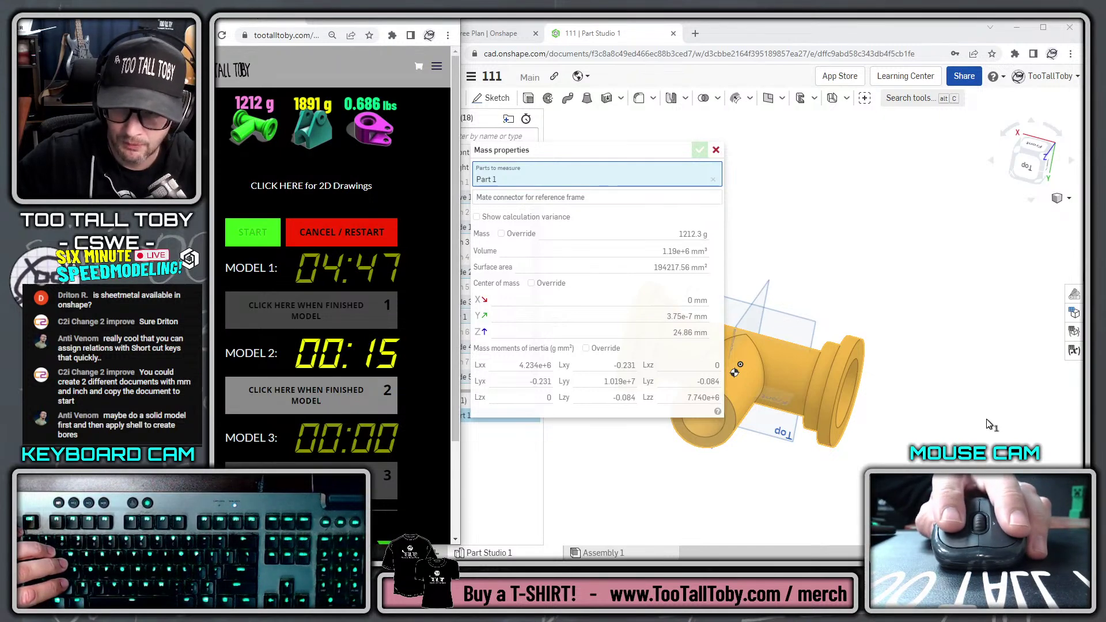
pyautogui.click(688, 147)
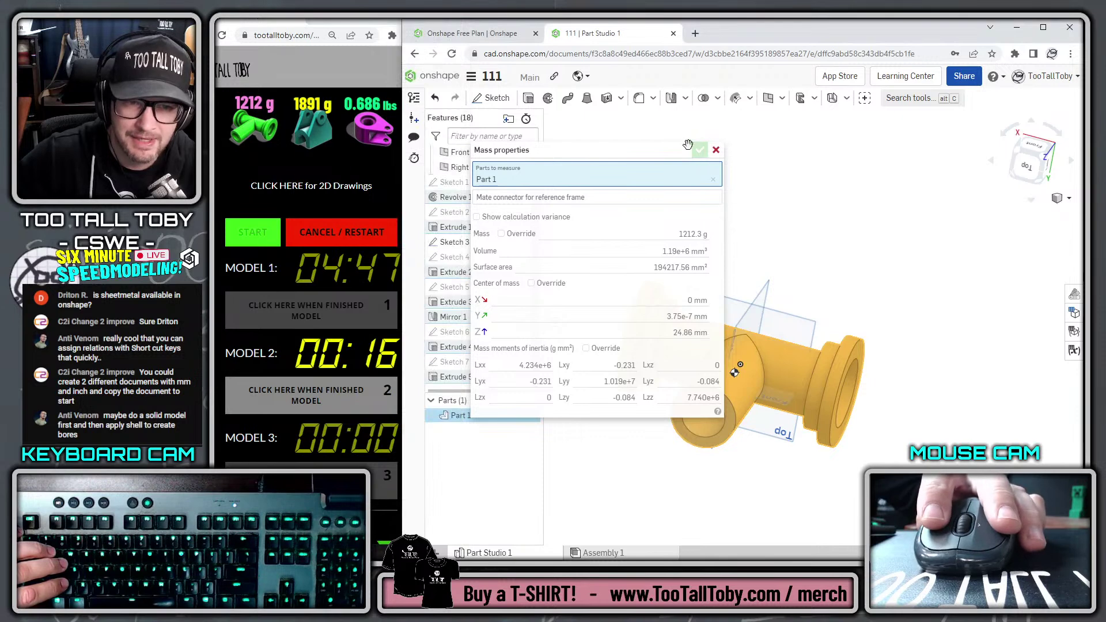
pyautogui.click(716, 150)
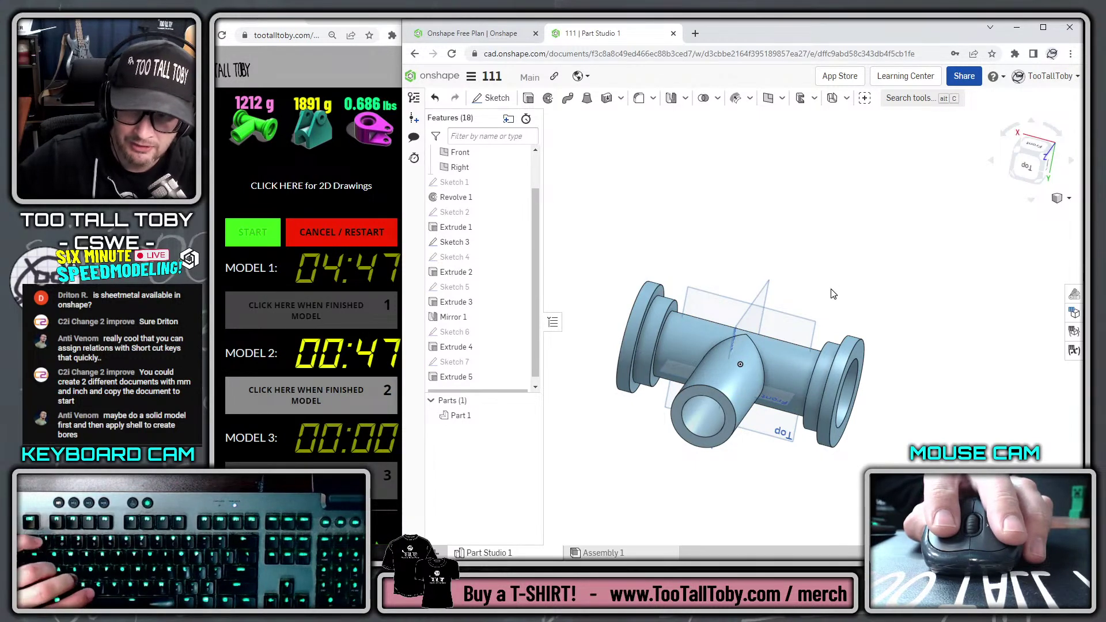
# Close document 111 and create a new public document named 1111
pyautogui.moveTo(831, 293); pyautogui.dragTo(724, 213, button='right')
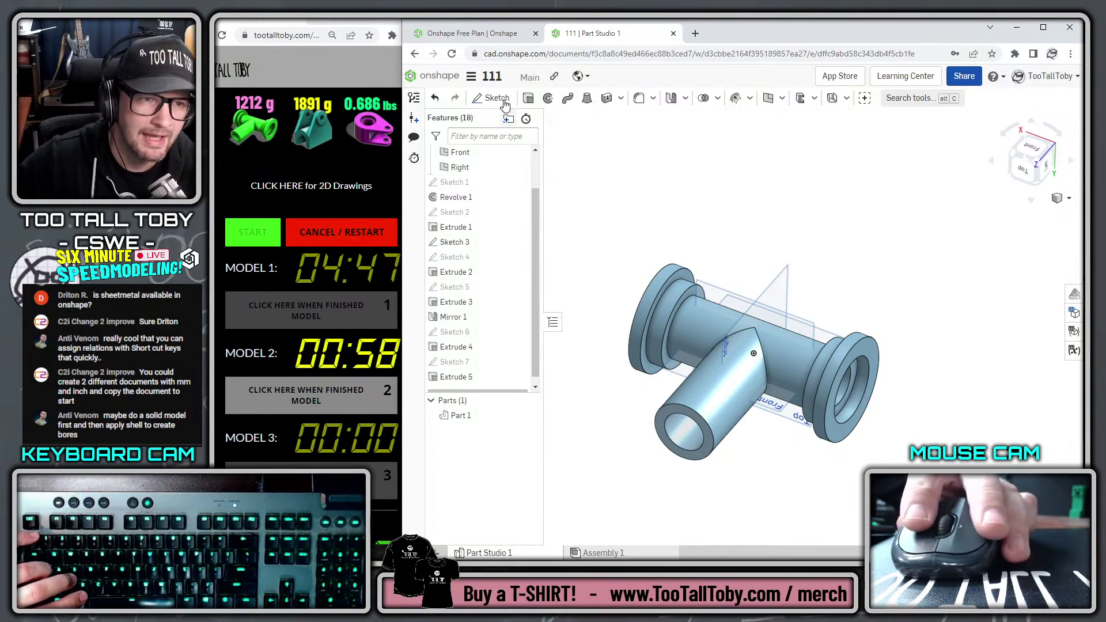
pyautogui.click(471, 76)
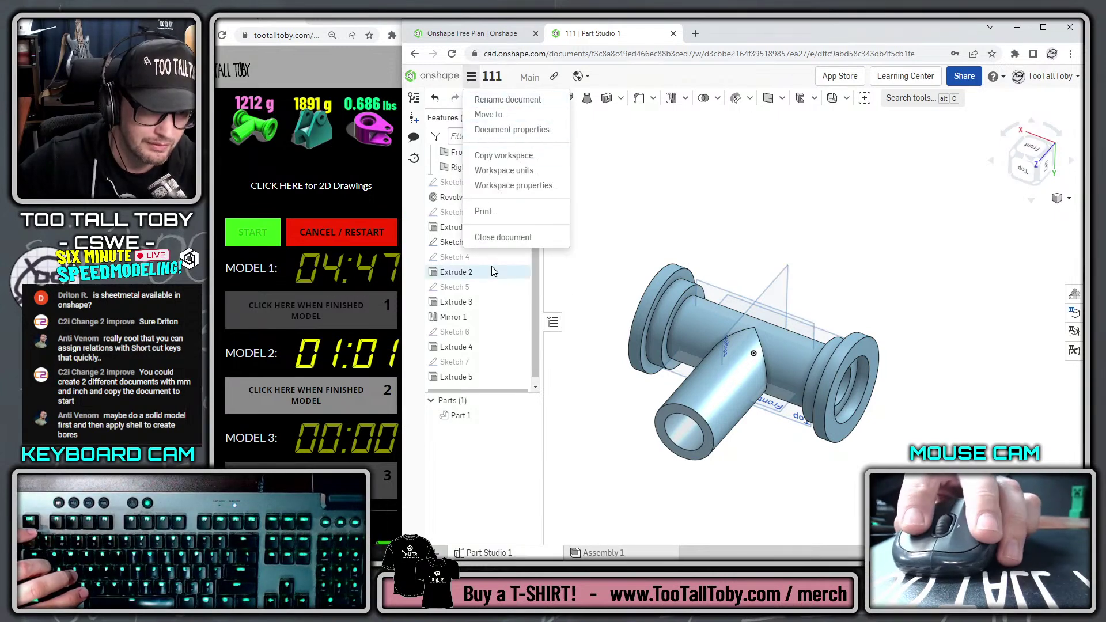
pyautogui.click(502, 238)
pyautogui.click(455, 132)
pyautogui.click(457, 153)
pyautogui.write('1111')
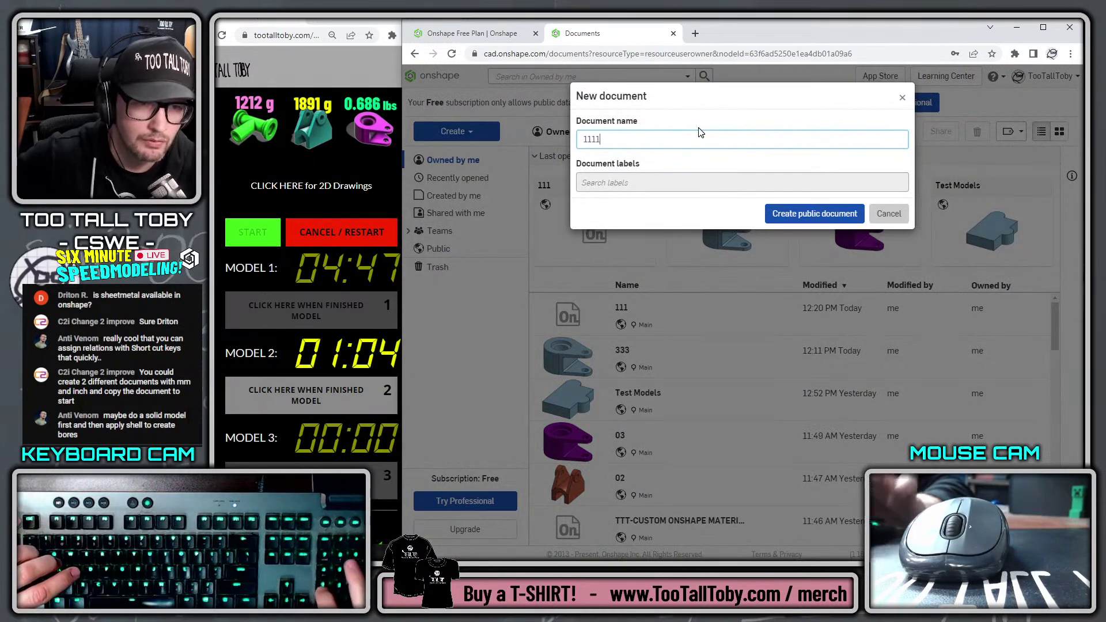
pyautogui.press('Return')
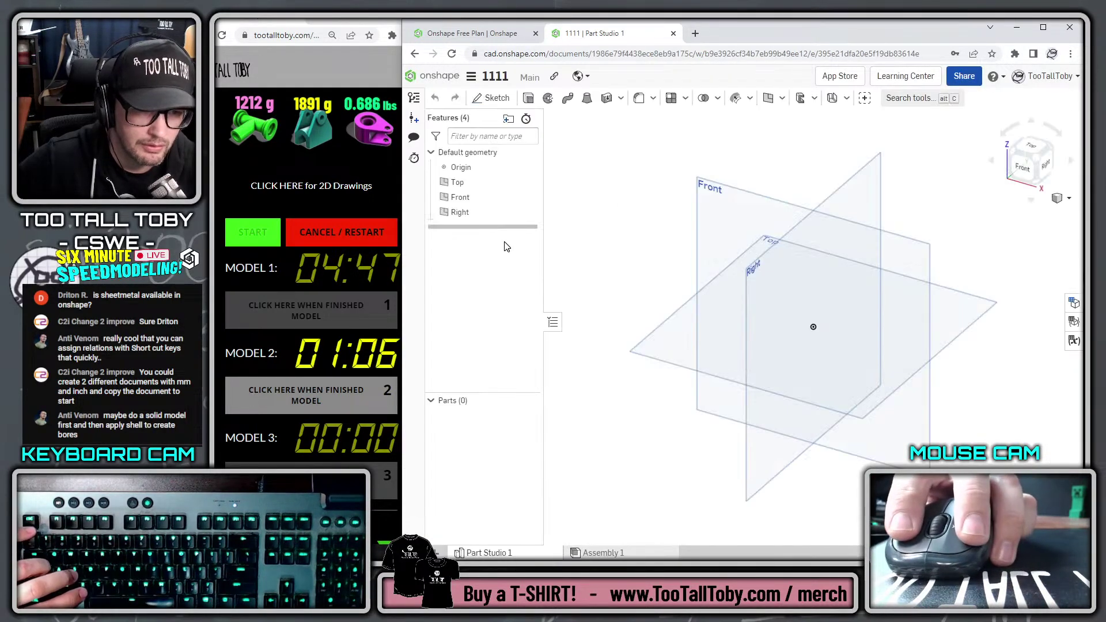
# Start a sketch on the Top plane and view it face-on
pyautogui.click(454, 182)
pyautogui.press('s')
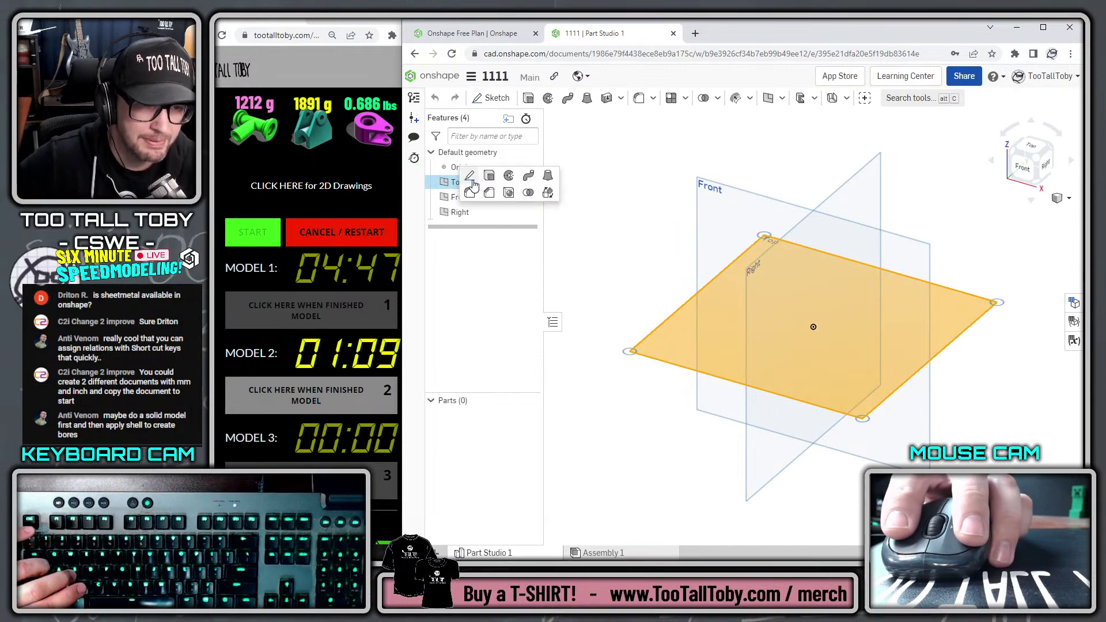
pyautogui.click(487, 176)
pyautogui.press('n')
pyautogui.press('a')
pyautogui.press('s')
# Draw a vertical line upward from the origin and set its length to 37.5
pyautogui.click(864, 206)
pyautogui.click(813, 327)
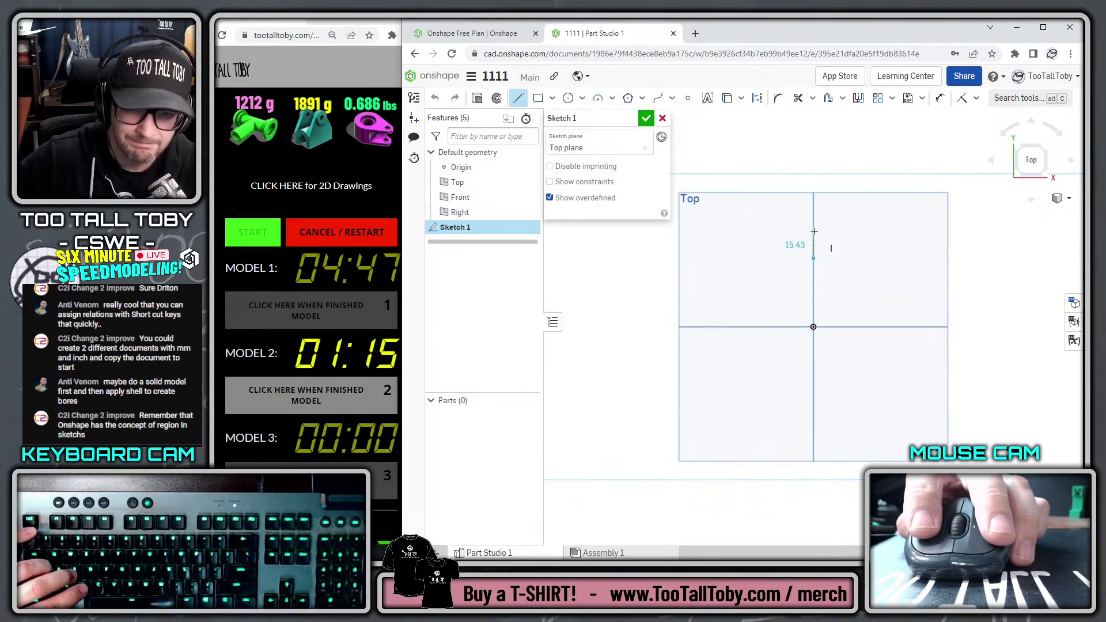
pyautogui.press('s')
pyautogui.click(868, 280)
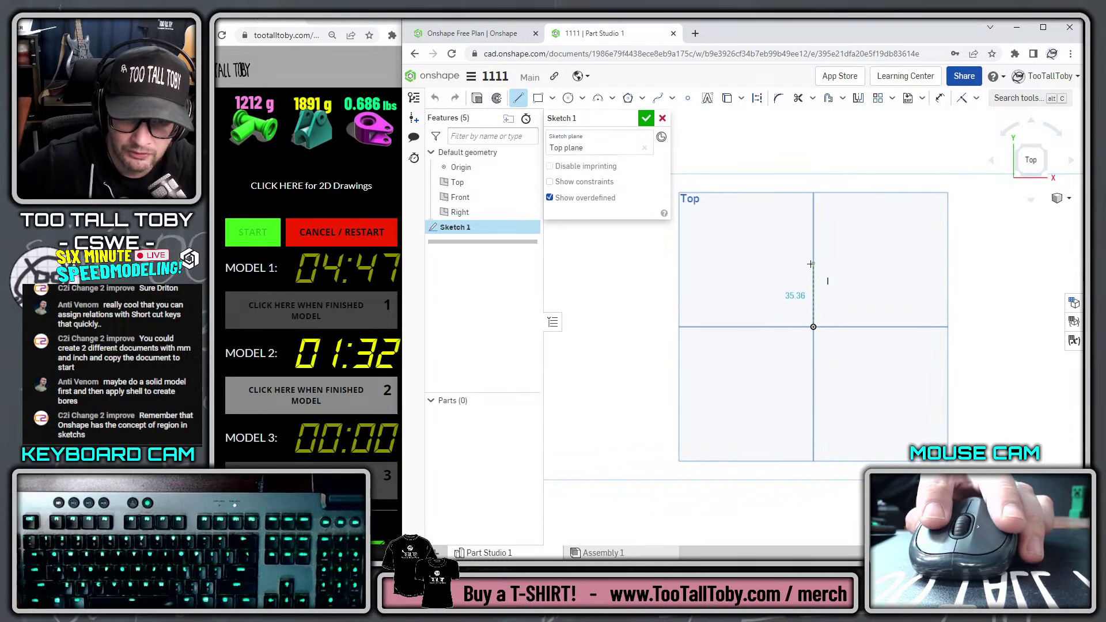
pyautogui.click(811, 264)
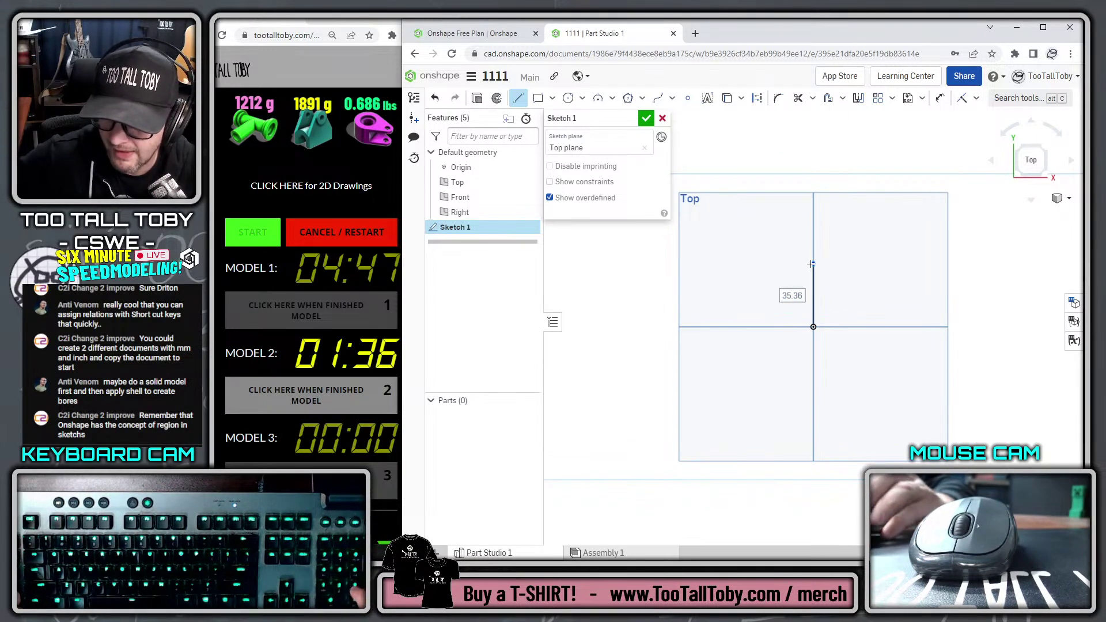
pyautogui.write('3')
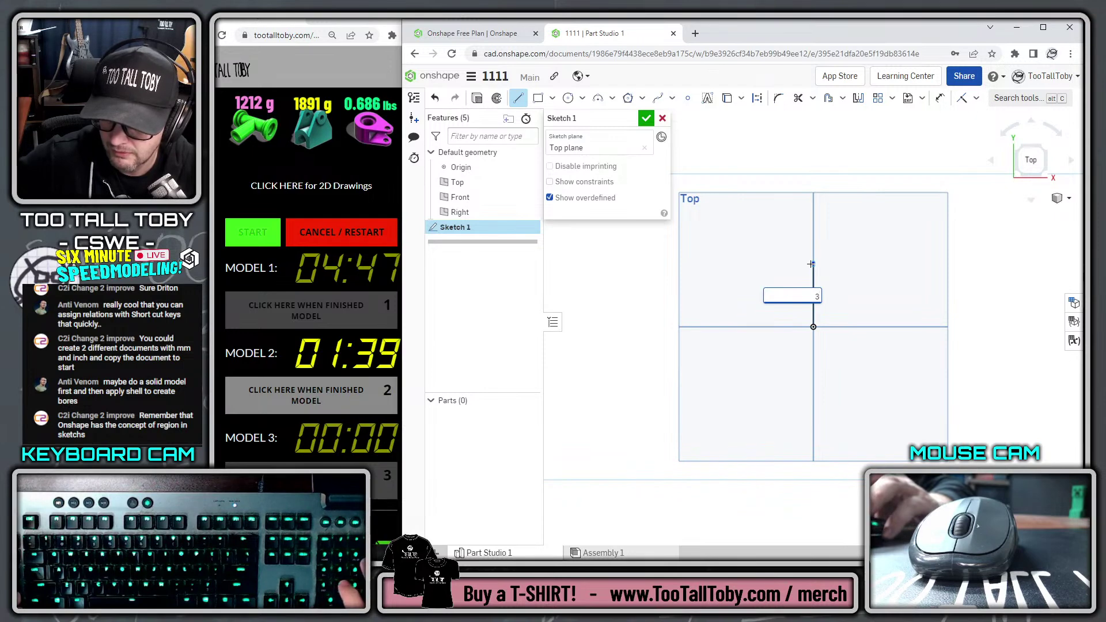
pyautogui.write('7.5')
pyautogui.press('Return')
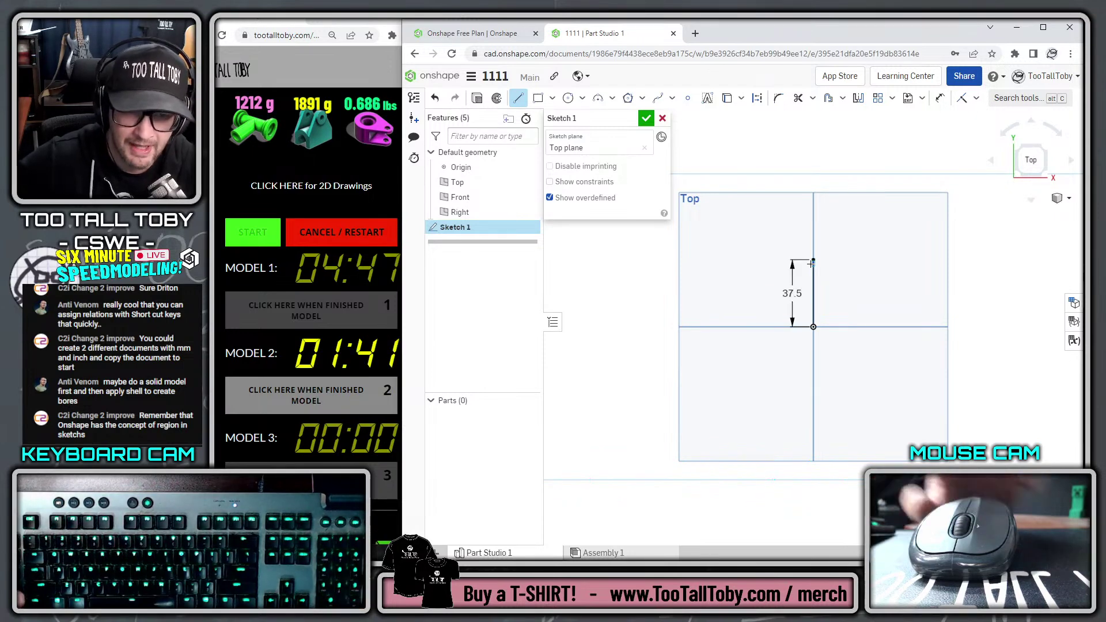
# Continue the profile from the vertical line's upper end with a horizontal line to the left, 90 long
pyautogui.click(724, 260)
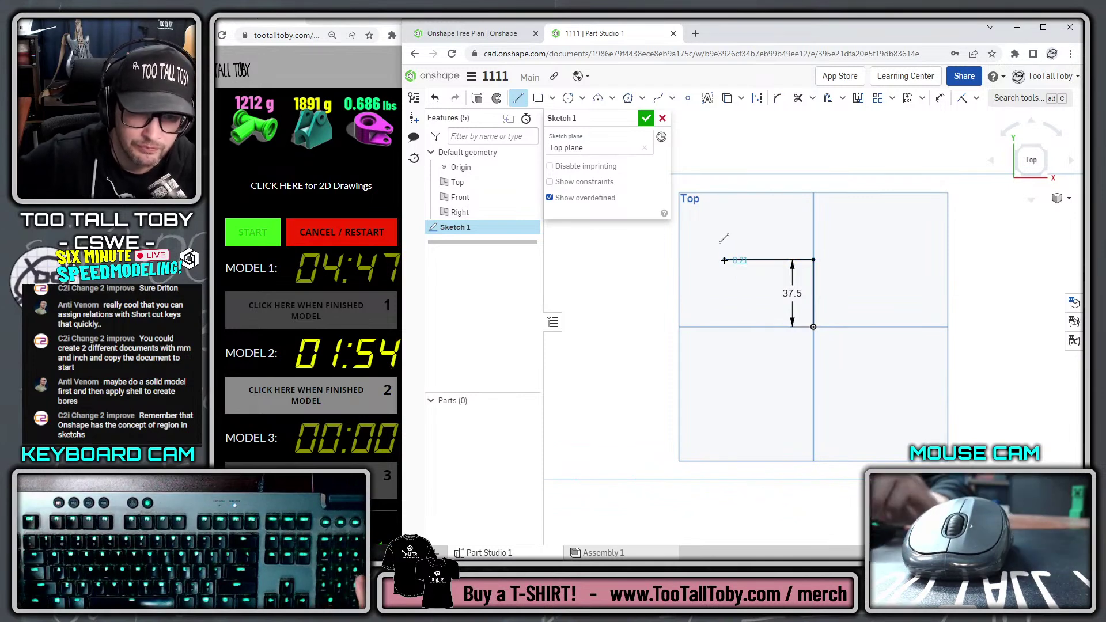
pyautogui.write('90')
pyautogui.press('Return')
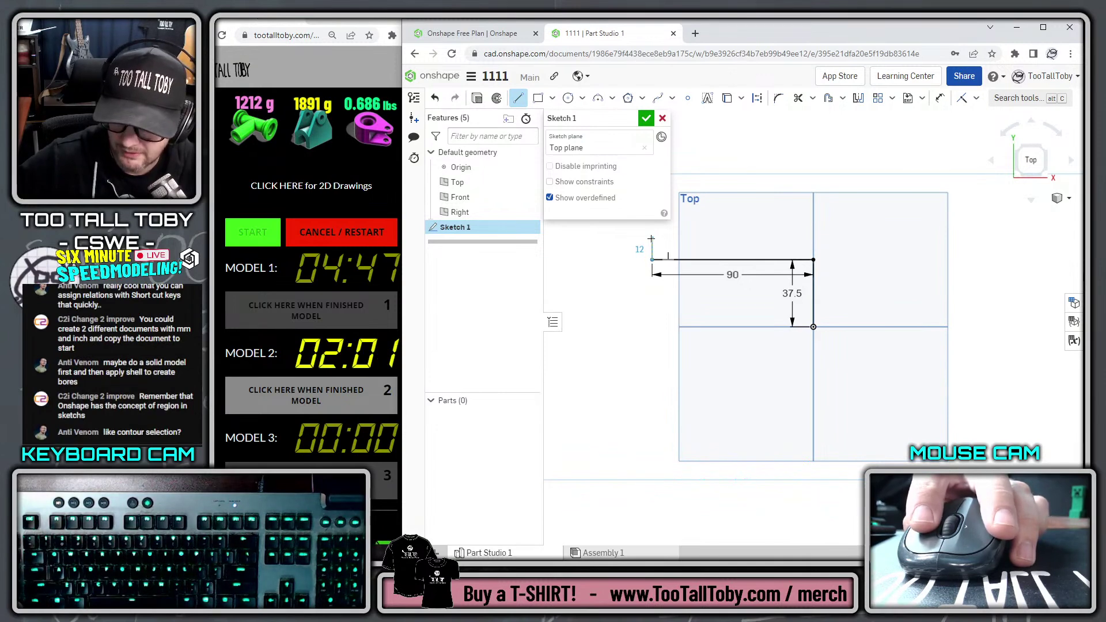
# Continue the profile from the 90 line's left end with a 12.5 vertical line upward and a 20 horizontal line to the left
pyautogui.moveTo(651, 239); pyautogui.dragTo(702, 285, button='middle')
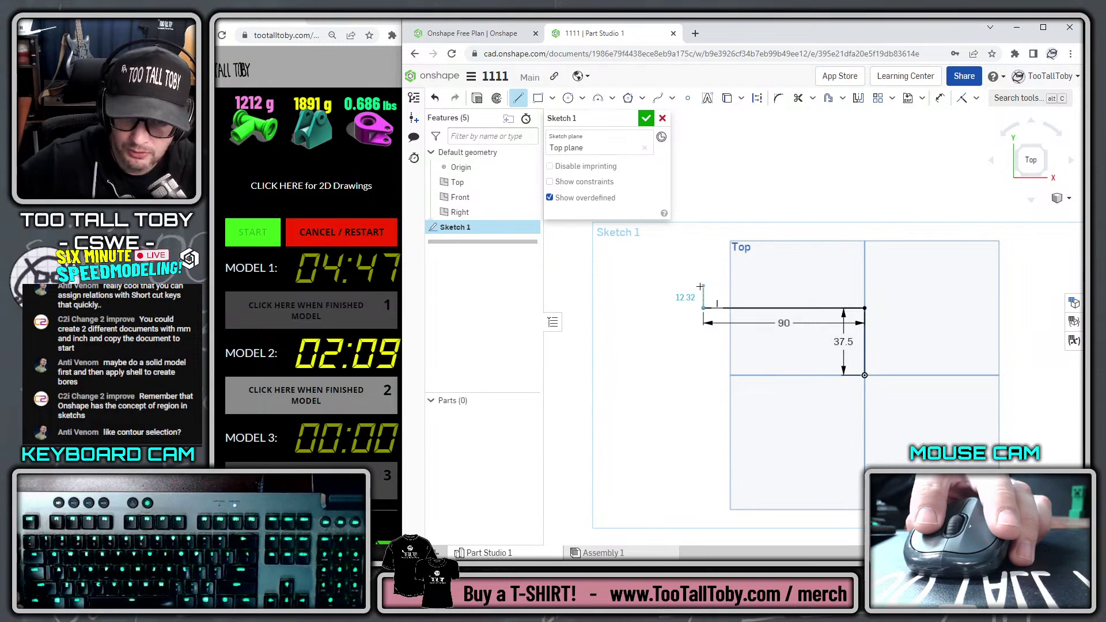
pyautogui.click(700, 286)
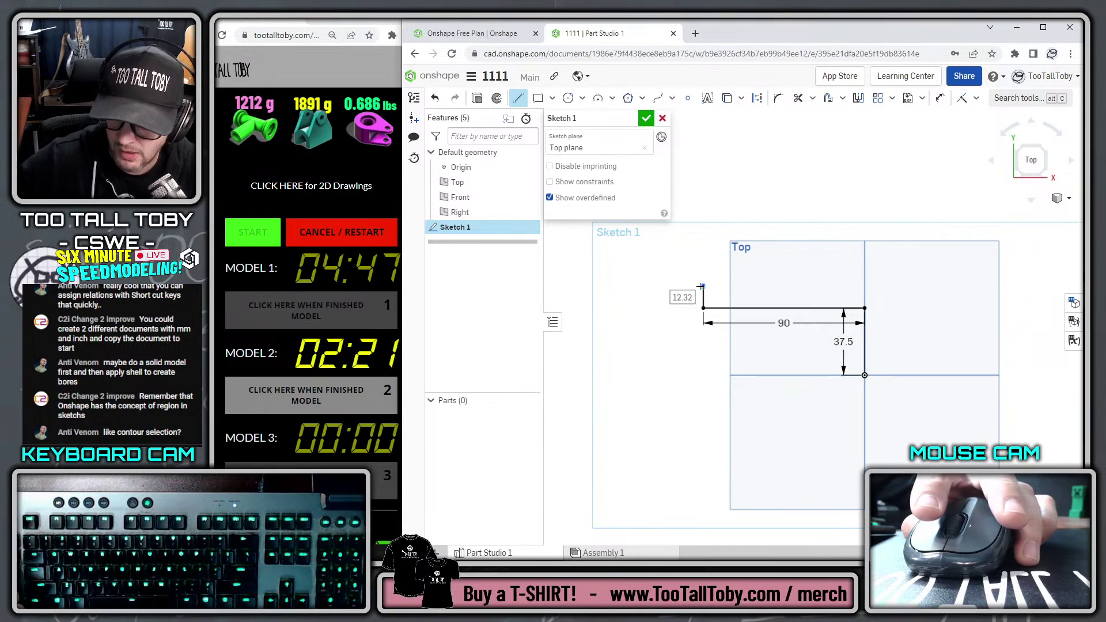
pyautogui.write('12.5')
pyautogui.press('Return')
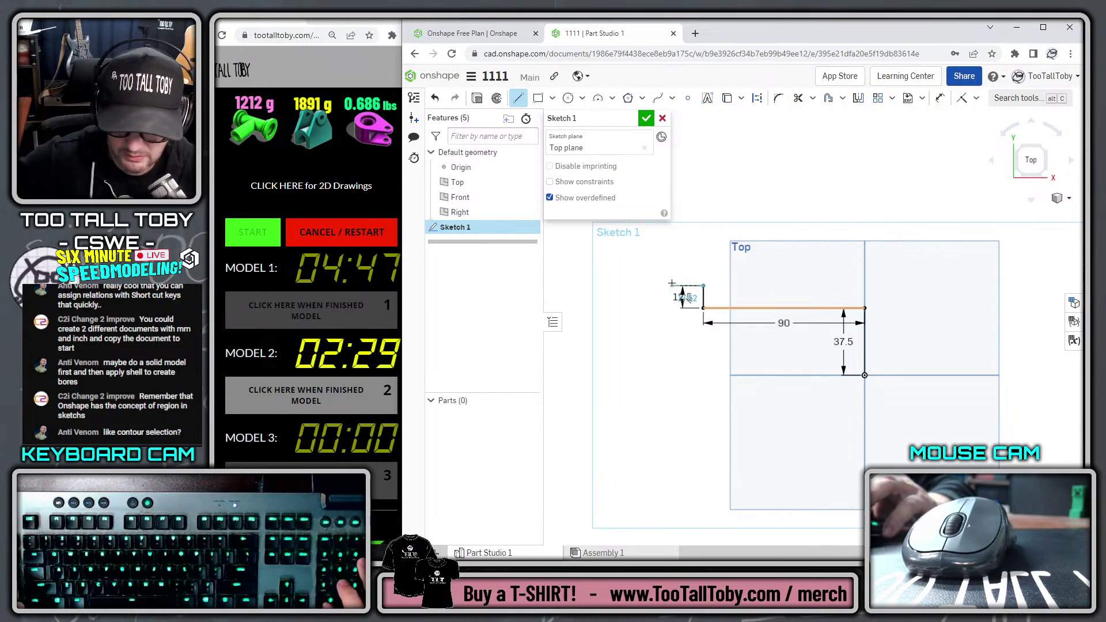
pyautogui.click(670, 285)
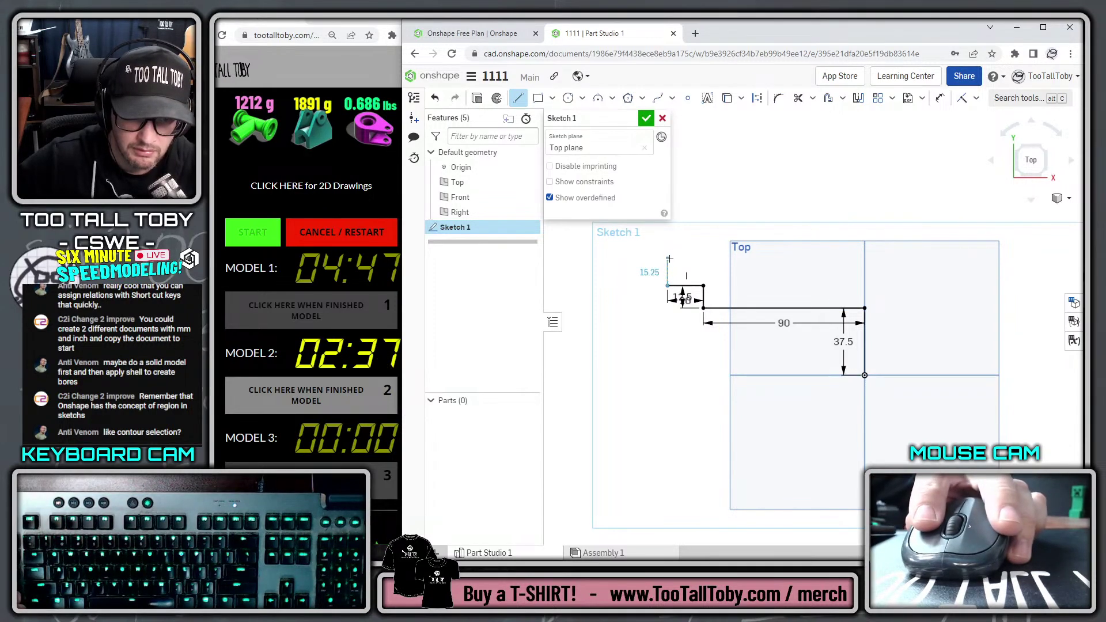
# Add a second step 12.5 upward and 15 to the left, and close the profile down and back to the origin
pyautogui.click(667, 263)
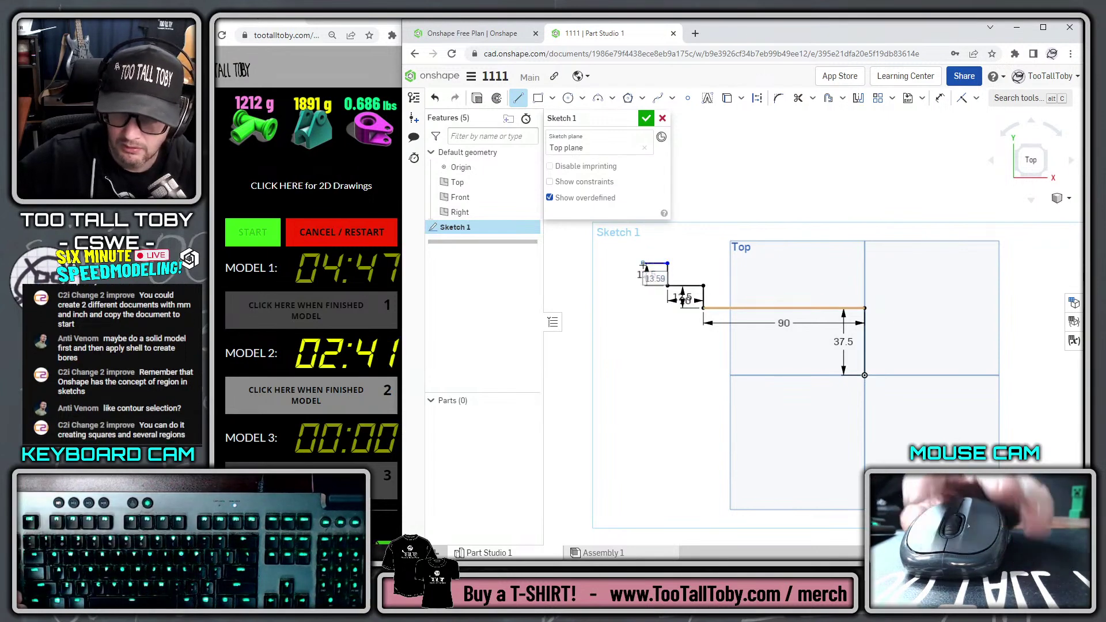
pyautogui.write('15')
pyautogui.press('Return')
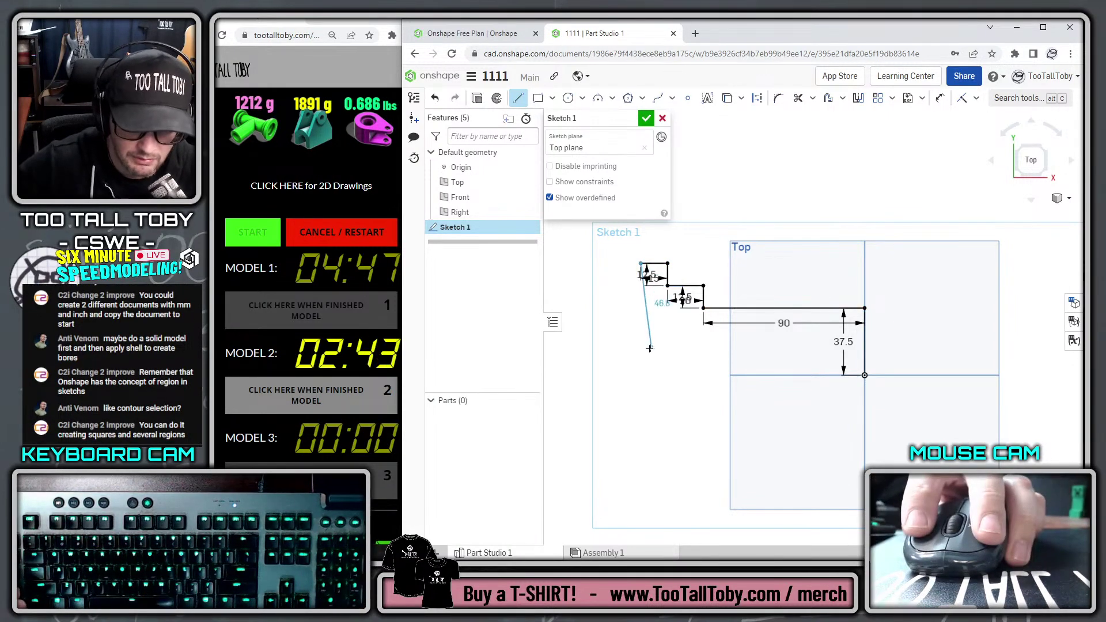
pyautogui.click(641, 375)
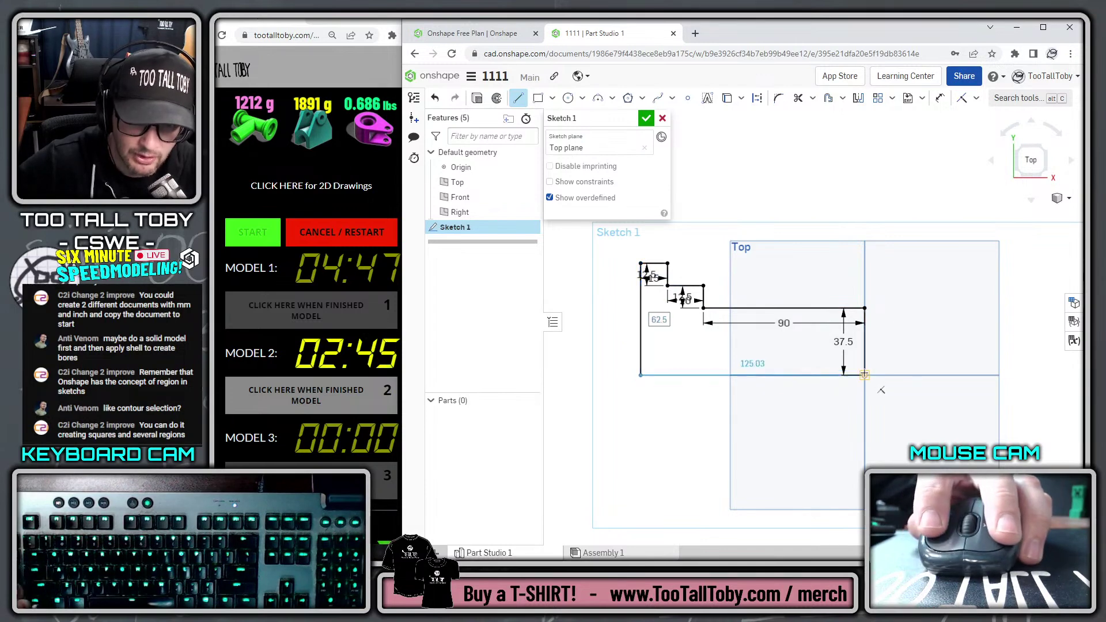
pyautogui.press('Escape')
pyautogui.scroll(-1, 681, 254)
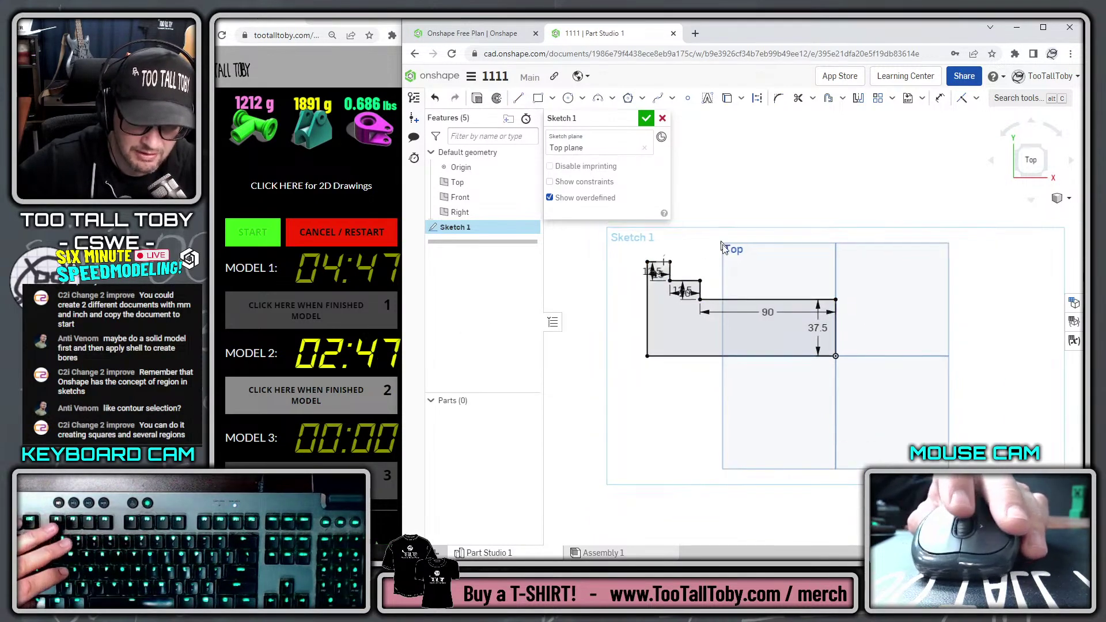
# Spread the overlapping step dimensions clear of the profile so each one is readable
pyautogui.moveTo(719, 239); pyautogui.dragTo(756, 309, button='middle')
pyautogui.click(688, 352)
pyautogui.moveTo(693, 341)
pyautogui.mouseDown()
pyautogui.moveTo(672, 301)
pyautogui.moveTo(732, 275)
pyautogui.mouseUp()
pyautogui.moveTo(722, 362); pyautogui.dragTo(770, 301)
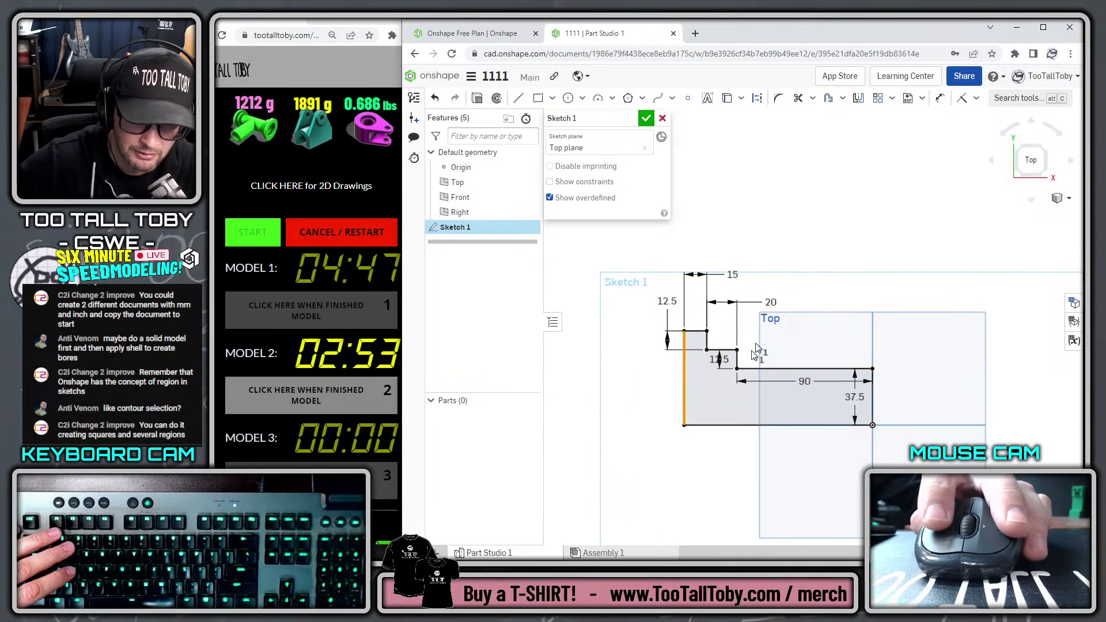
pyautogui.moveTo(716, 360); pyautogui.dragTo(782, 333)
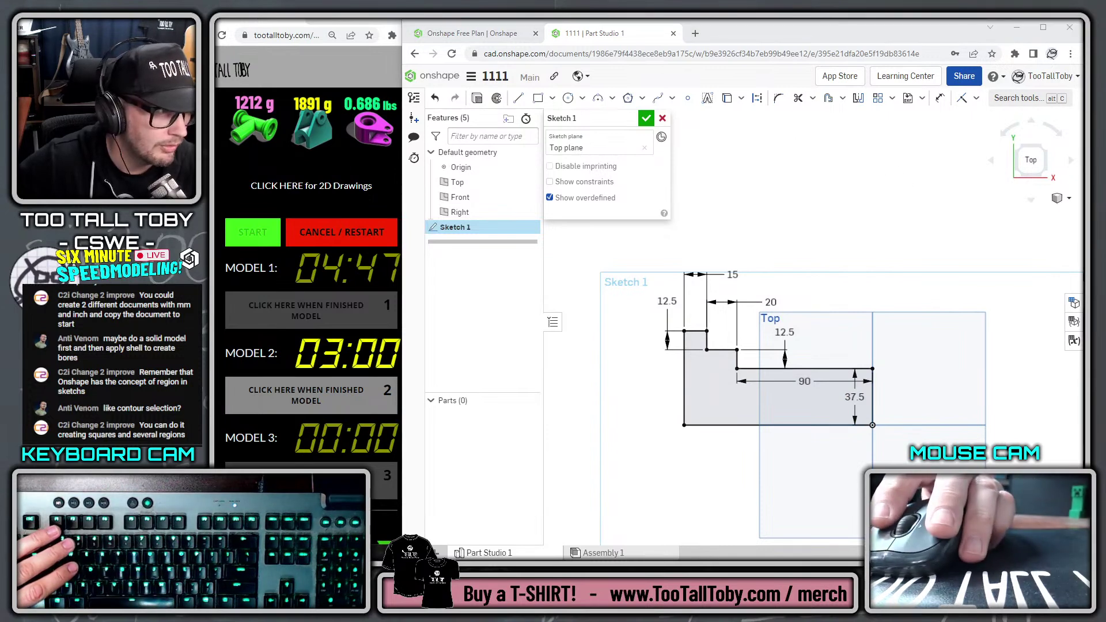
# Capture a screen snip of the dimensioned profile and move the snip window off the modeling area
pyautogui.hotkey('ctrl', 'n')
pyautogui.moveTo(637, 252)
pyautogui.mouseDown()
pyautogui.moveTo(897, 413)
pyautogui.moveTo(947, 468)
pyautogui.mouseUp()
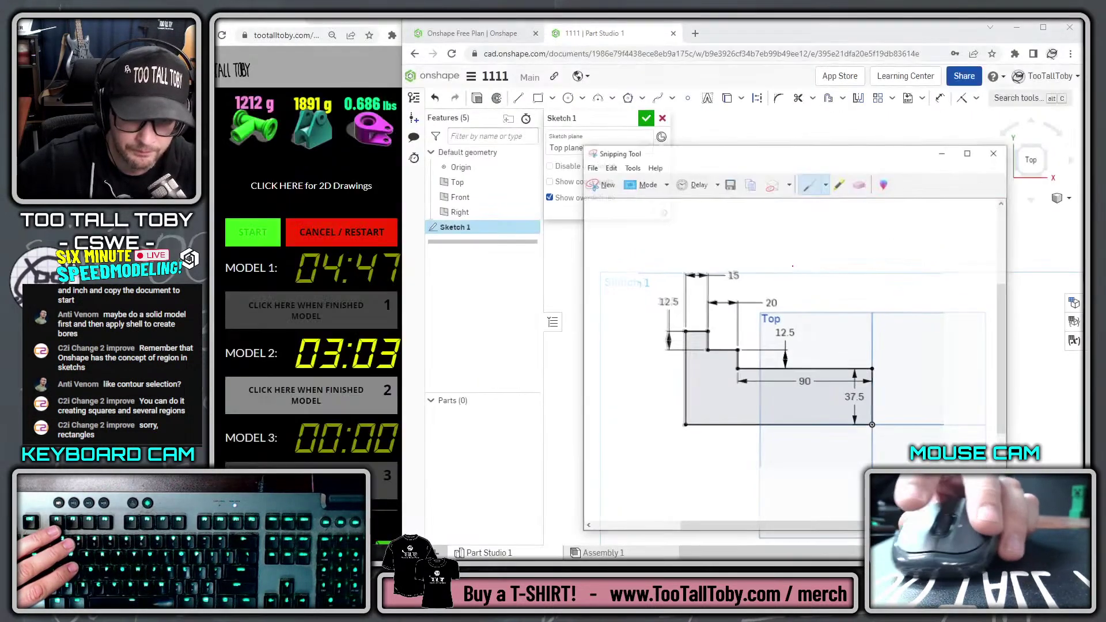
pyautogui.moveTo(761, 155); pyautogui.dragTo(1105, 126)
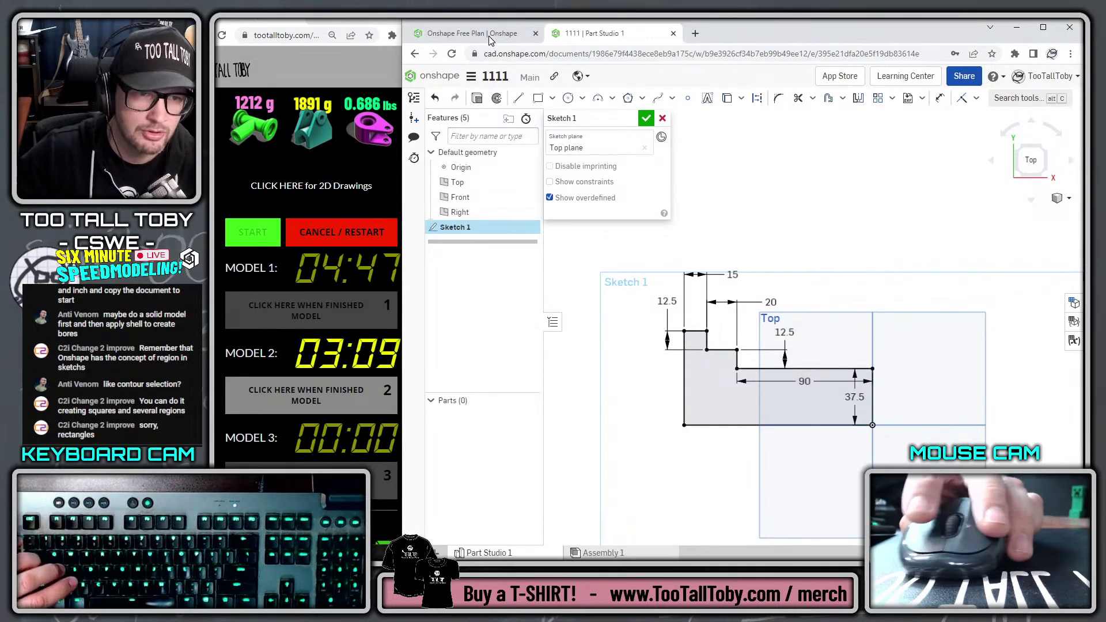
# Close document 1111, cancel the running challenge, and start its timers afresh
pyautogui.click(471, 77)
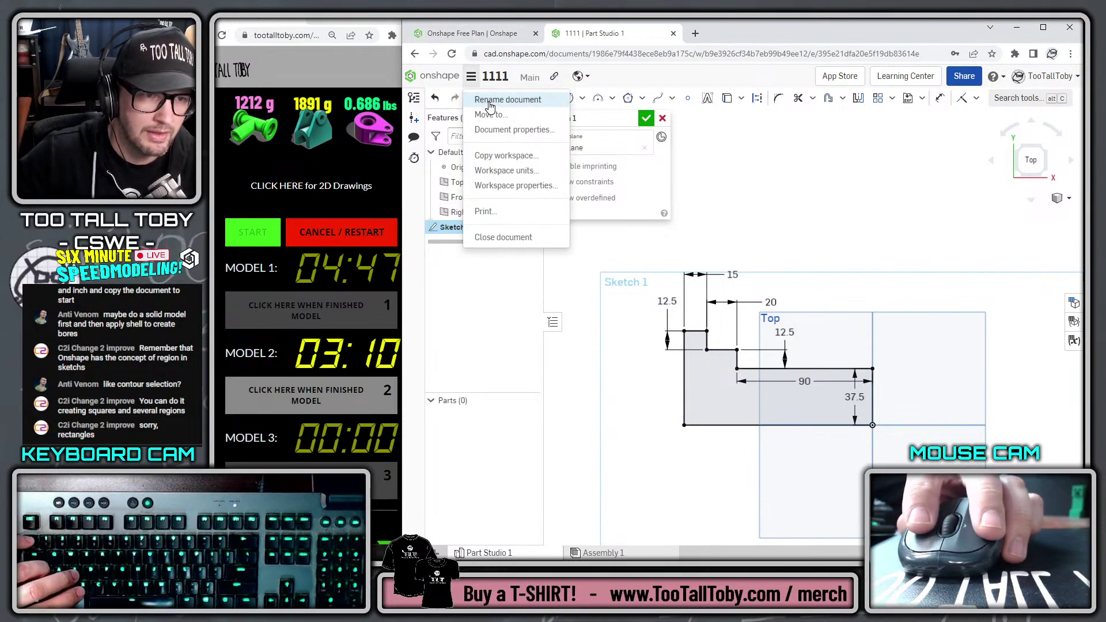
pyautogui.click(501, 236)
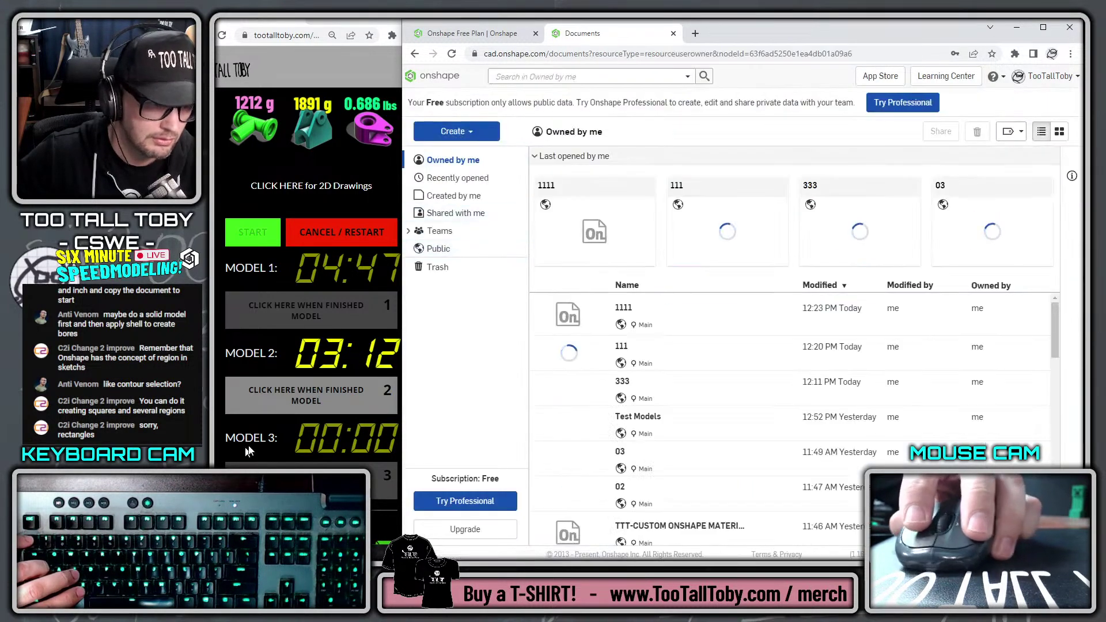
pyautogui.click(342, 232)
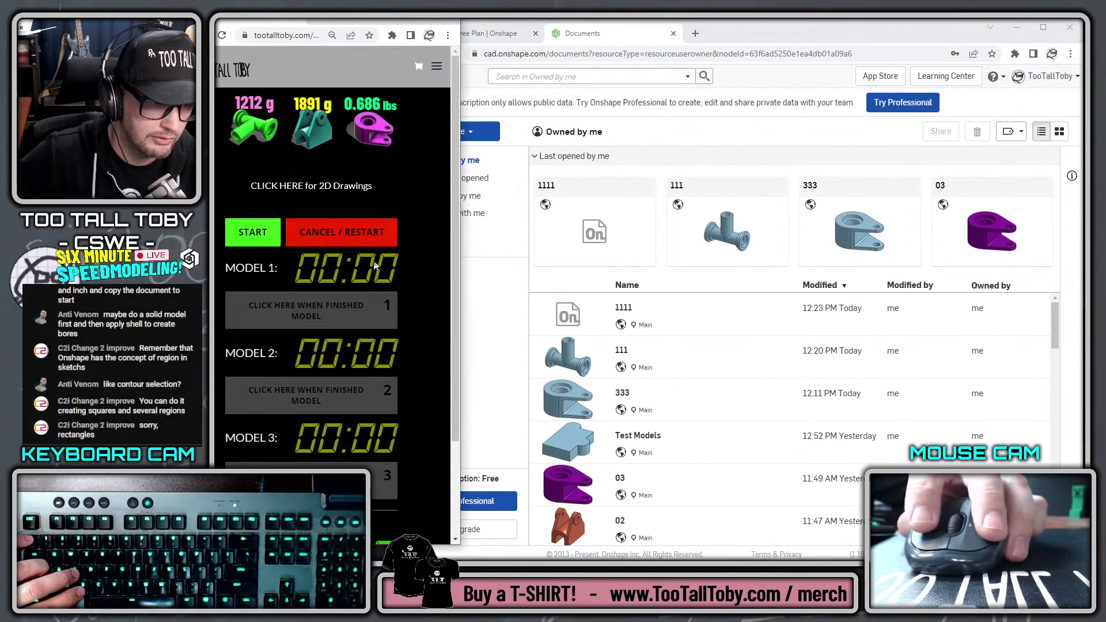
pyautogui.click(252, 231)
# Create a new public document named 11111
pyautogui.click(473, 132)
pyautogui.click(455, 151)
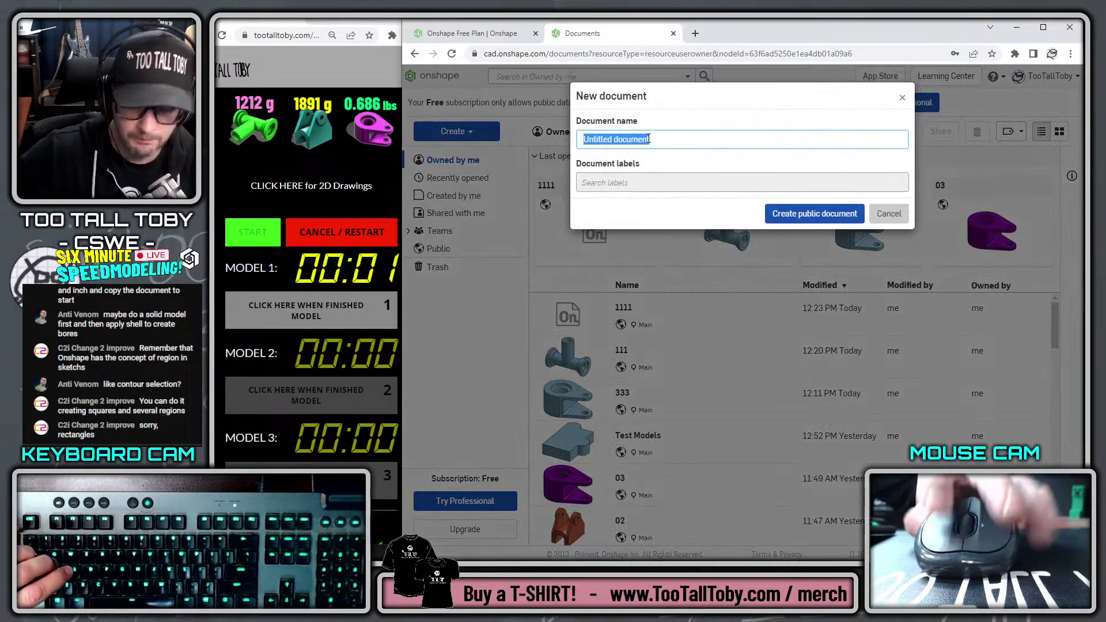
pyautogui.write('11111')
pyautogui.press('Return')
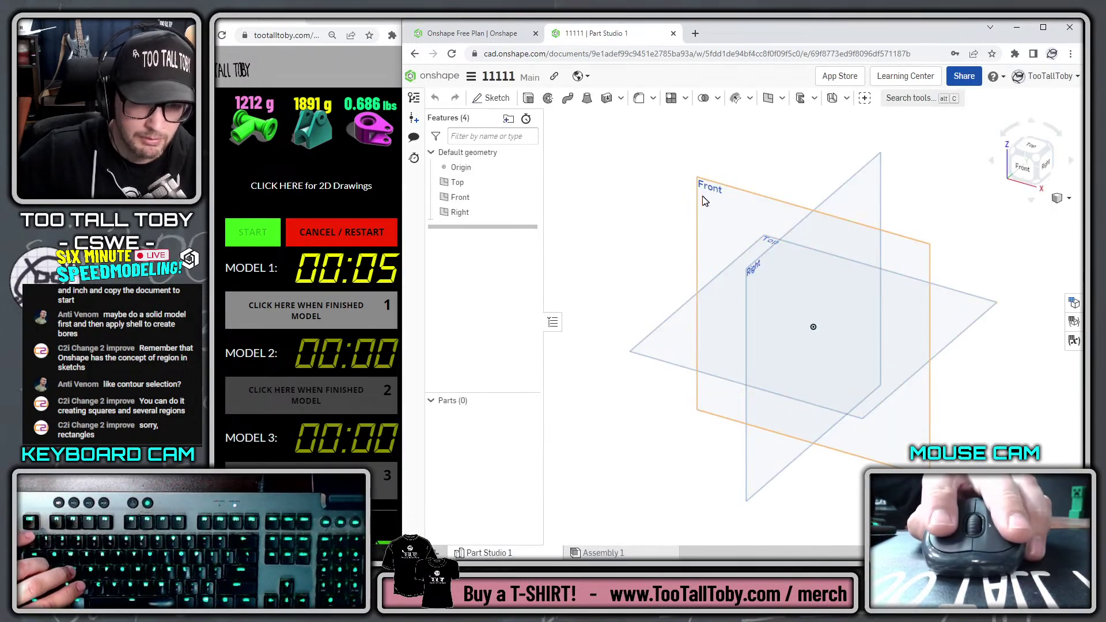
# Start a sketch on the Top plane, view it face-on, and activate the Line tool
pyautogui.click(679, 321)
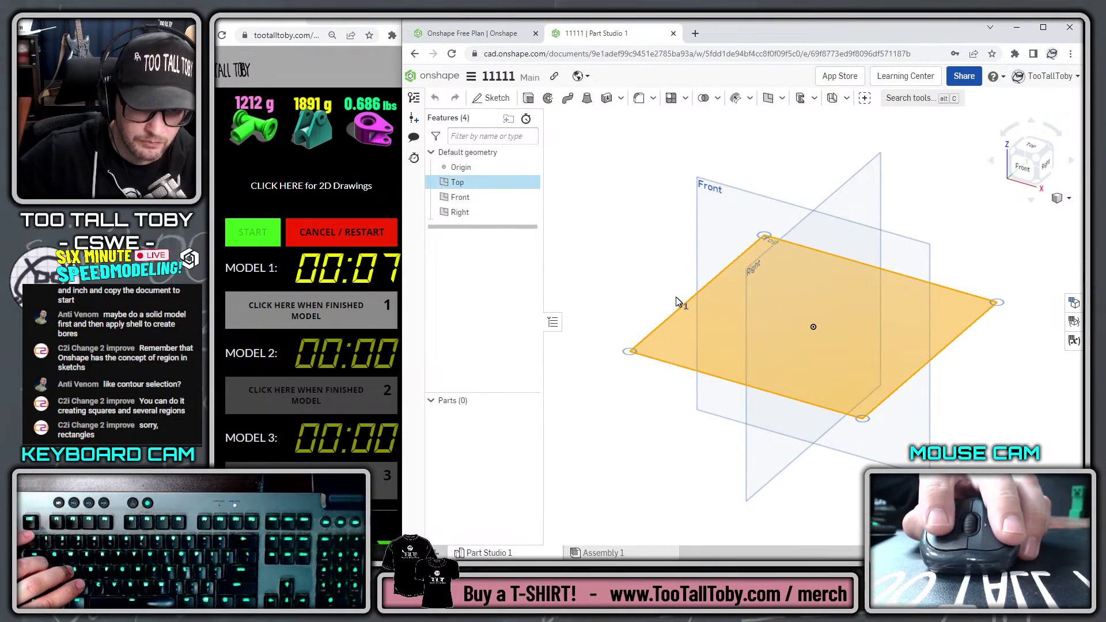
pyautogui.click(694, 294)
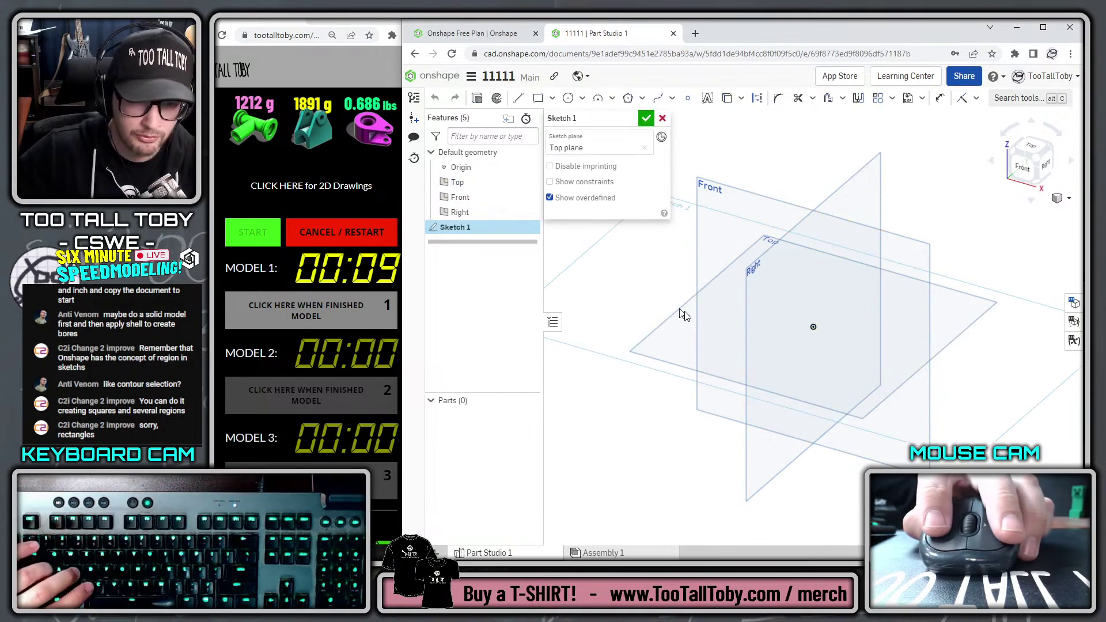
pyautogui.press('n')
pyautogui.press('s')
pyautogui.click(710, 280)
# Draw a 37.5 vertical line upward from the origin and a 90 horizontal line to the left from its upper end
pyautogui.click(812, 327)
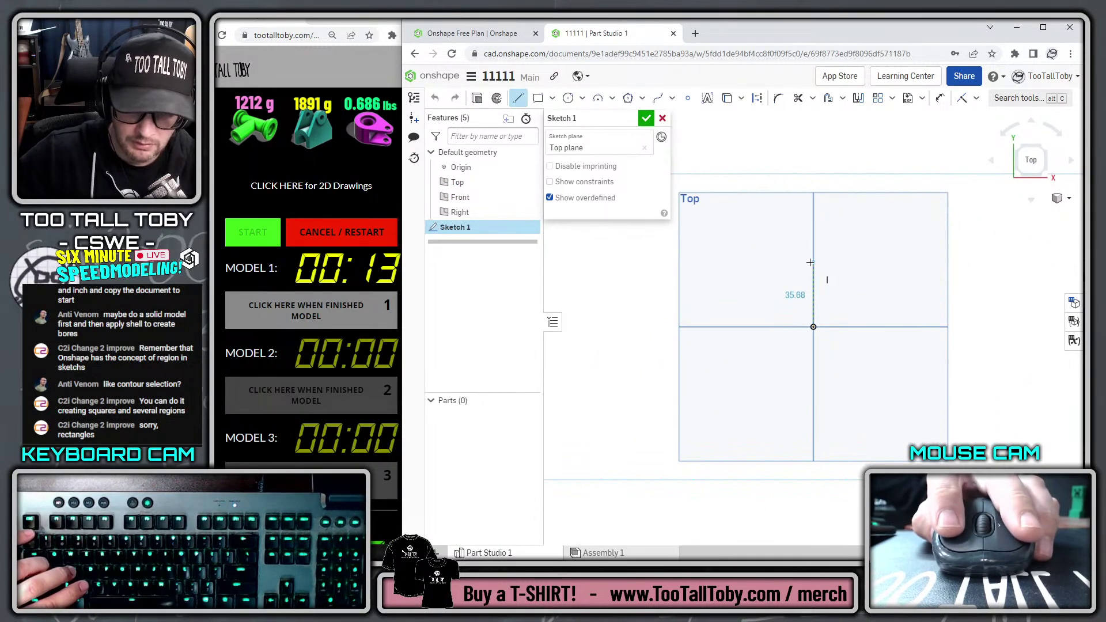
pyautogui.write('37.5')
pyautogui.press('Return')
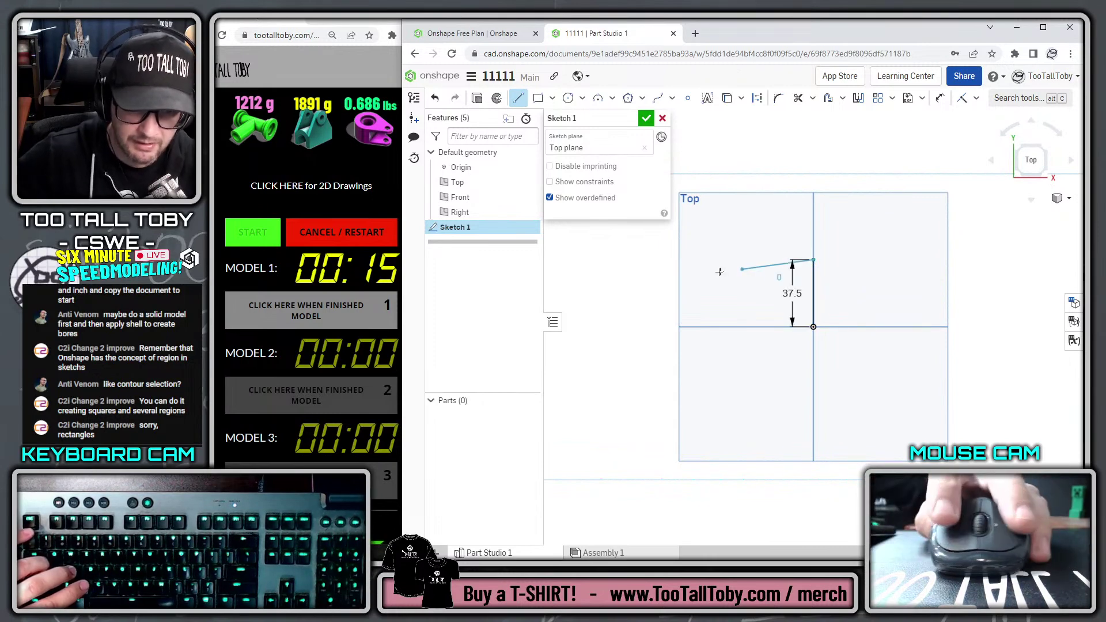
pyautogui.write('90')
pyautogui.press('Return')
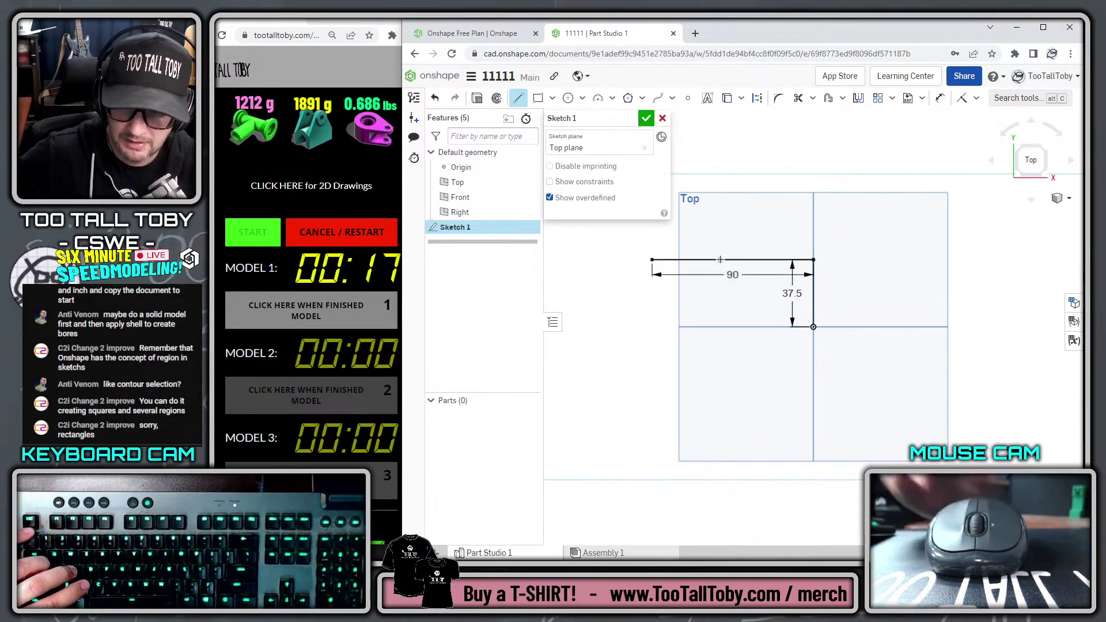
# Add the first step of the profile with a 12.5 vertical line upward and a 20 horizontal line to the left
pyautogui.write('12.5')
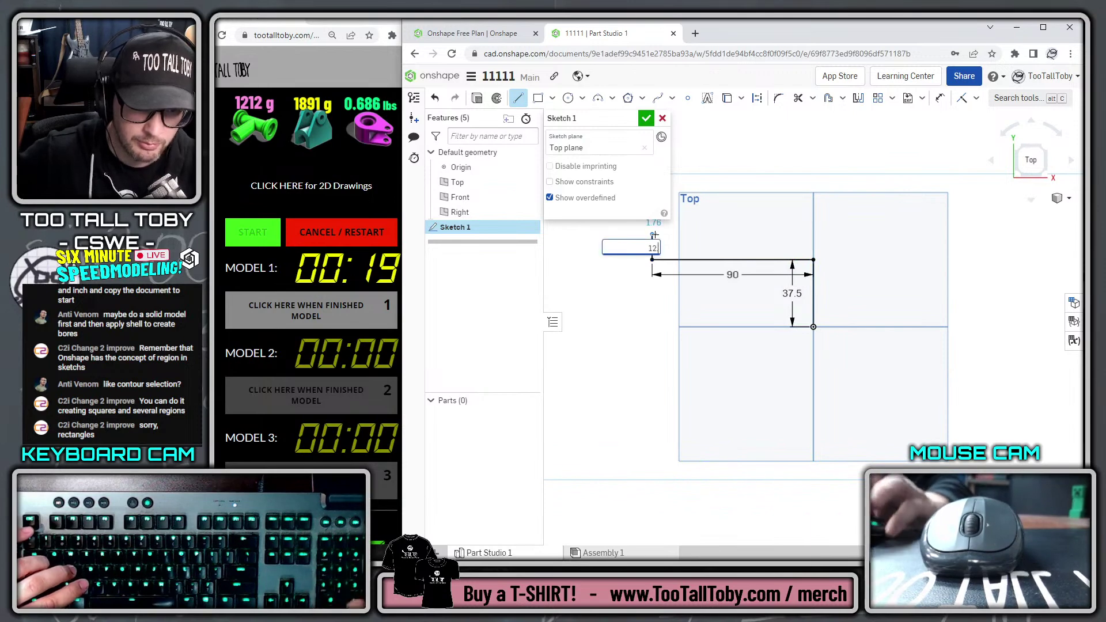
pyautogui.press('Return')
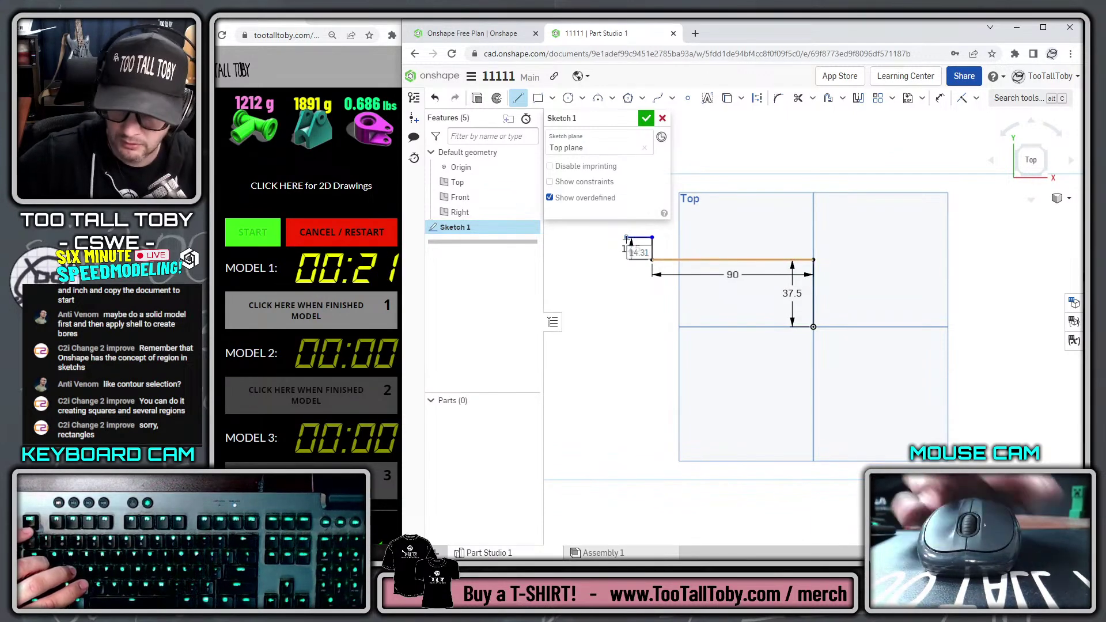
pyautogui.write('20')
pyautogui.press('Return')
# Add the outer step 12.5 upward and 15 to the left, and close the profile down and along the horizontal axis to the origin
pyautogui.hotkey('alt', 'Tab')
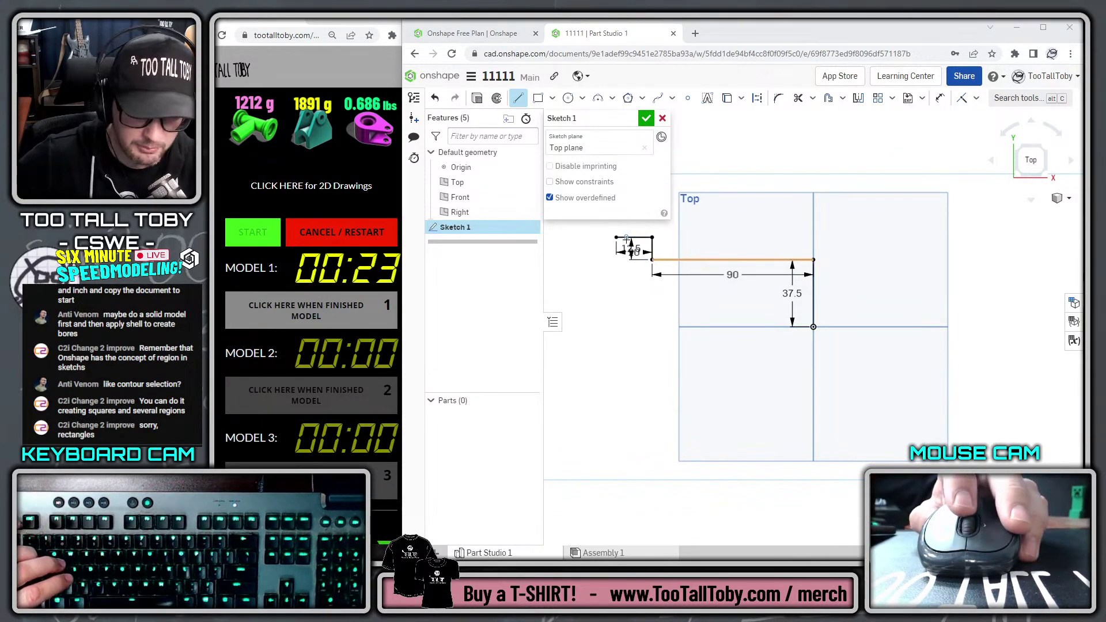
pyautogui.moveTo(627, 241); pyautogui.dragTo(716, 342, button='middle')
pyautogui.click(704, 303)
pyautogui.write('25')
pyautogui.press('Return')
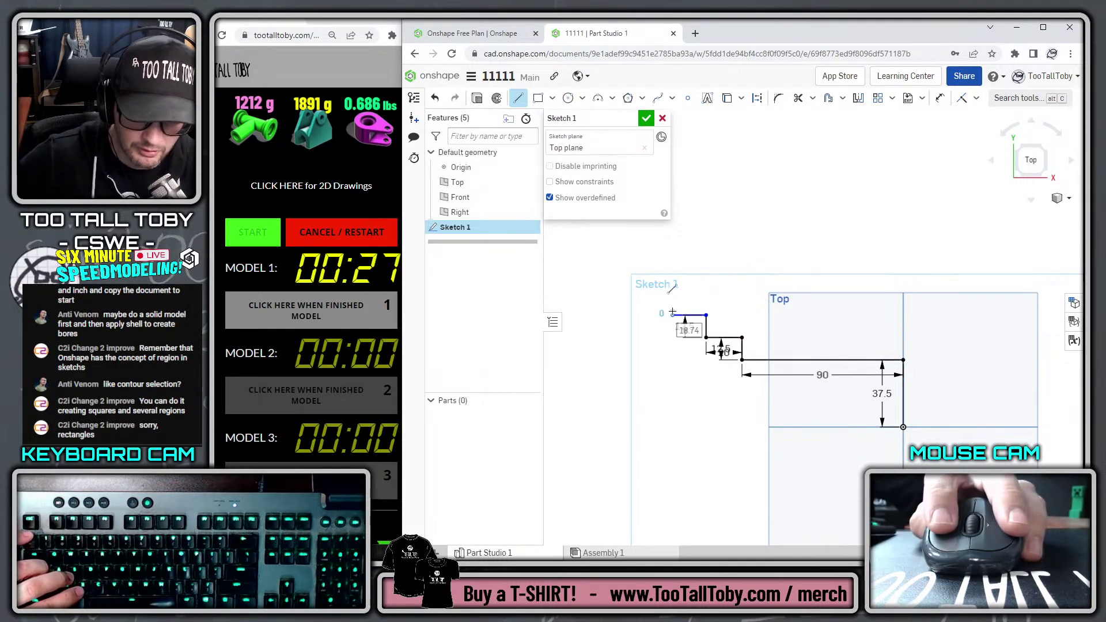
pyautogui.click(678, 314)
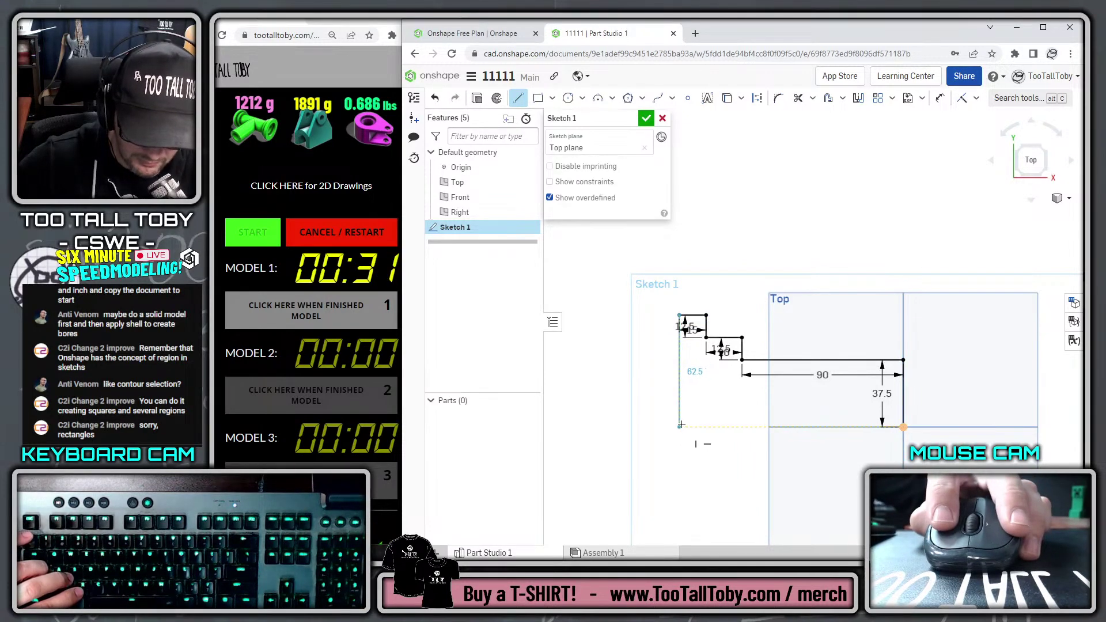
pyautogui.click(902, 427)
pyautogui.press('Escape')
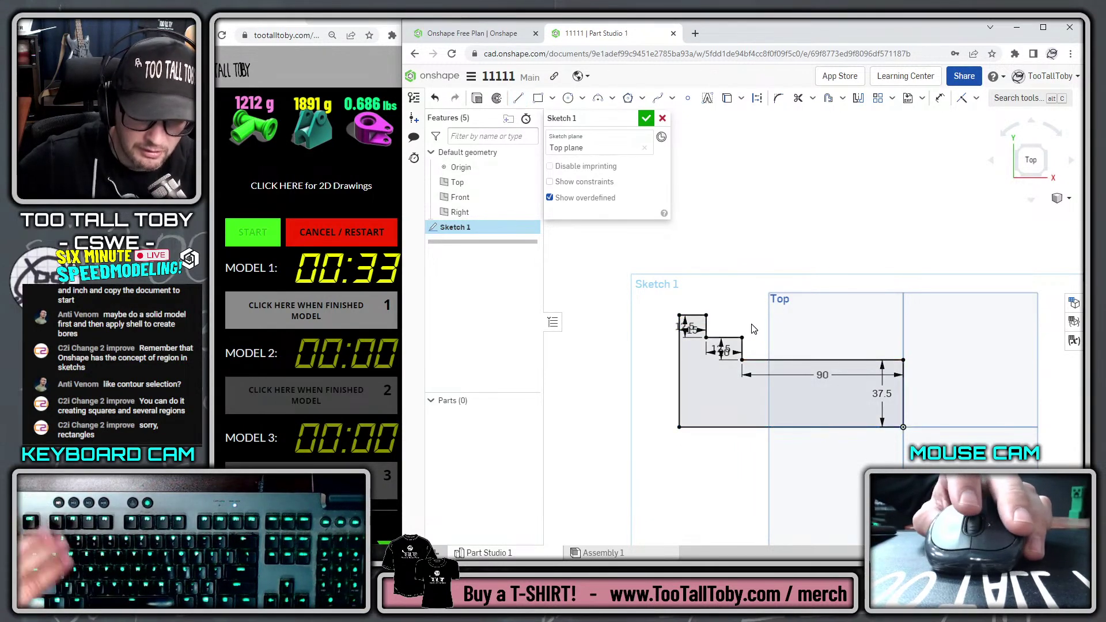
# Revolve the stepped profile a full turn about its long horizontal base line as a new solid
pyautogui.press('s')
pyautogui.click(497, 99)
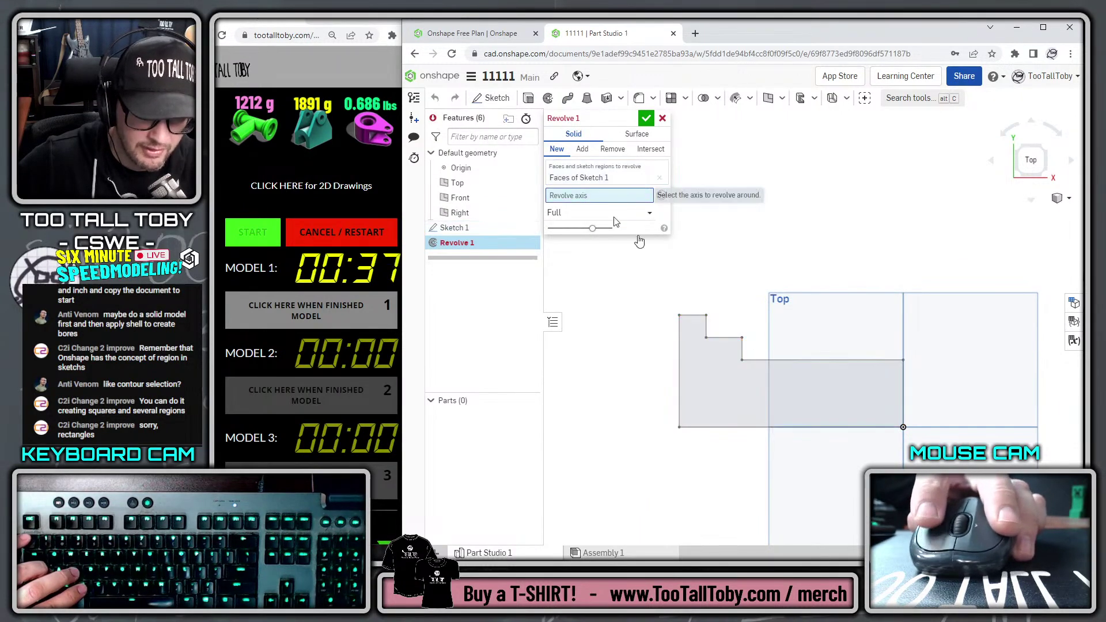
pyautogui.click(744, 429)
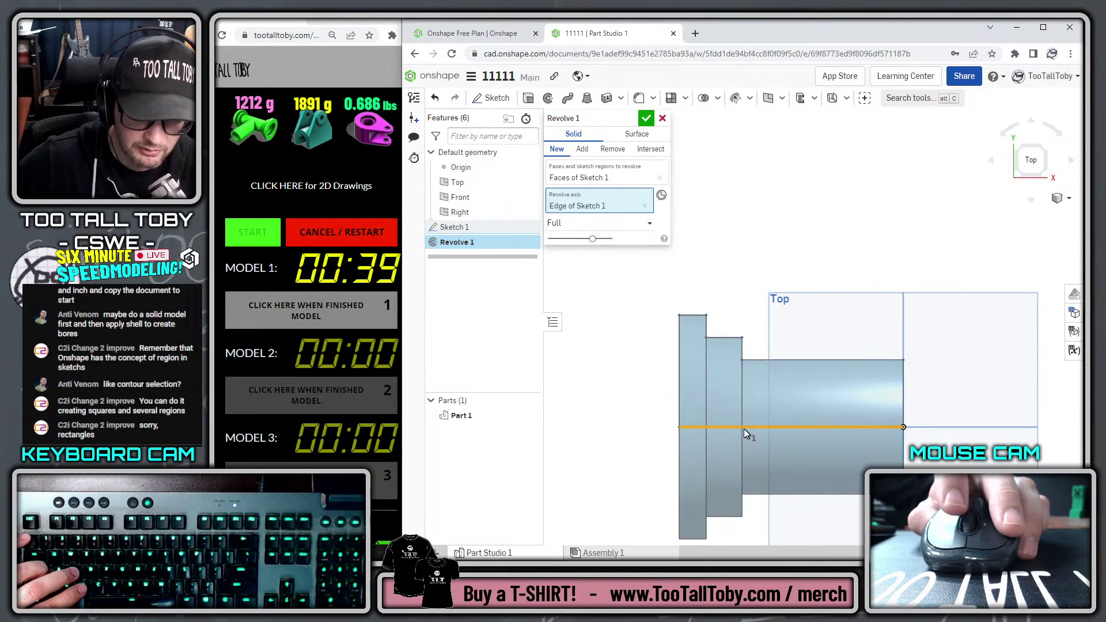
pyautogui.rightClick(744, 428)
pyautogui.click(781, 282)
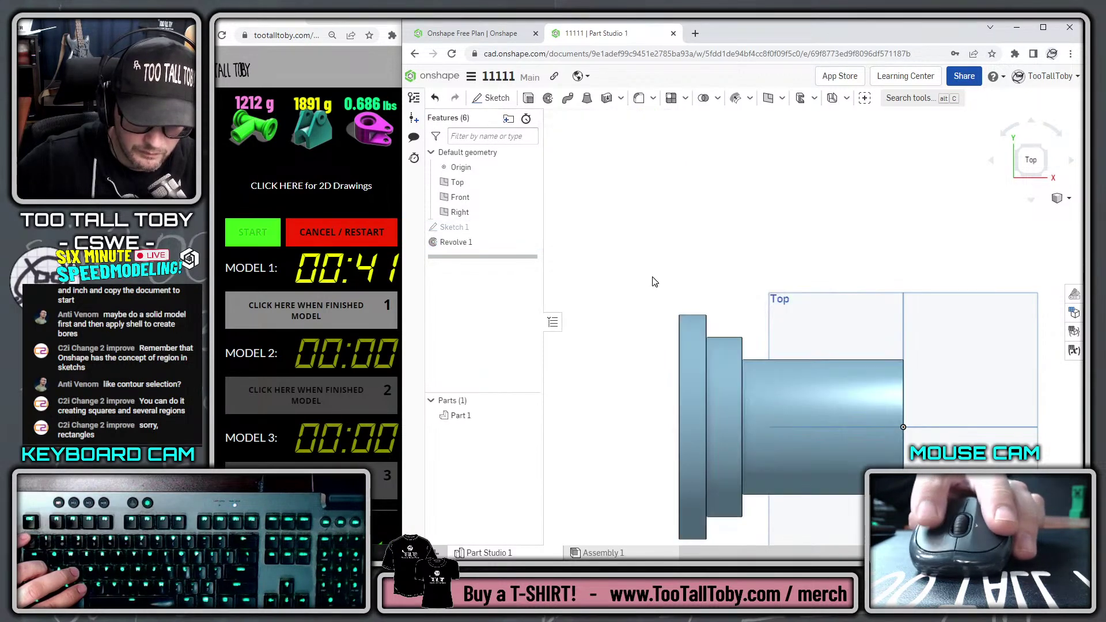
# Start a sketch on the large flange's flat end face and draw a centred circle with a diameter of 50
pyautogui.hotkey('shift', '7')
pyautogui.press('s')
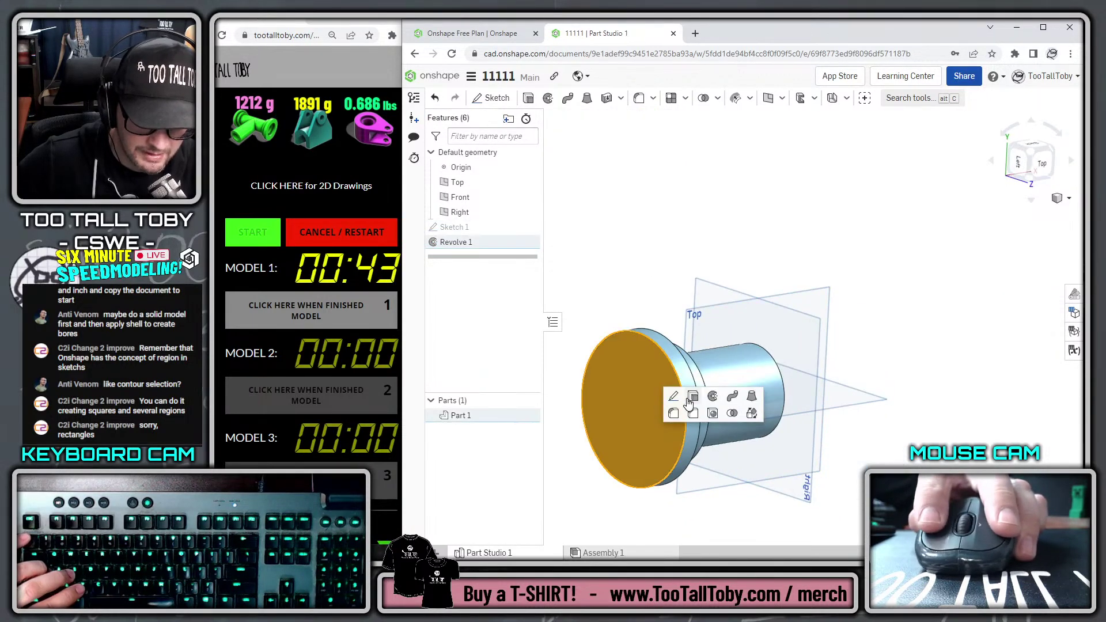
pyautogui.click(674, 398)
pyautogui.press('s')
pyautogui.click(771, 389)
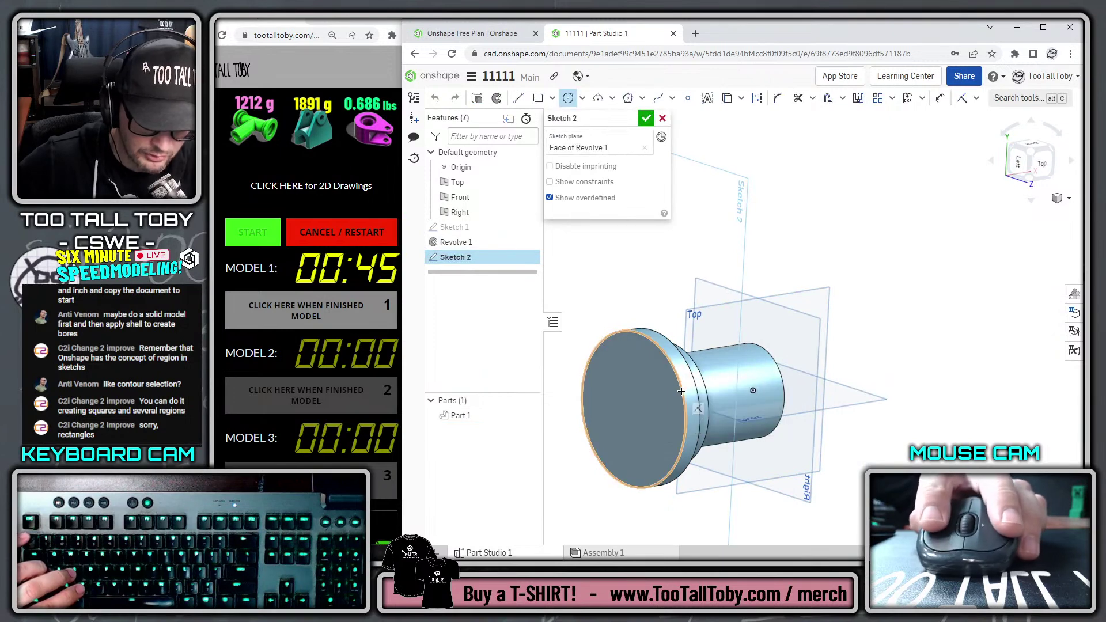
pyautogui.click(633, 409)
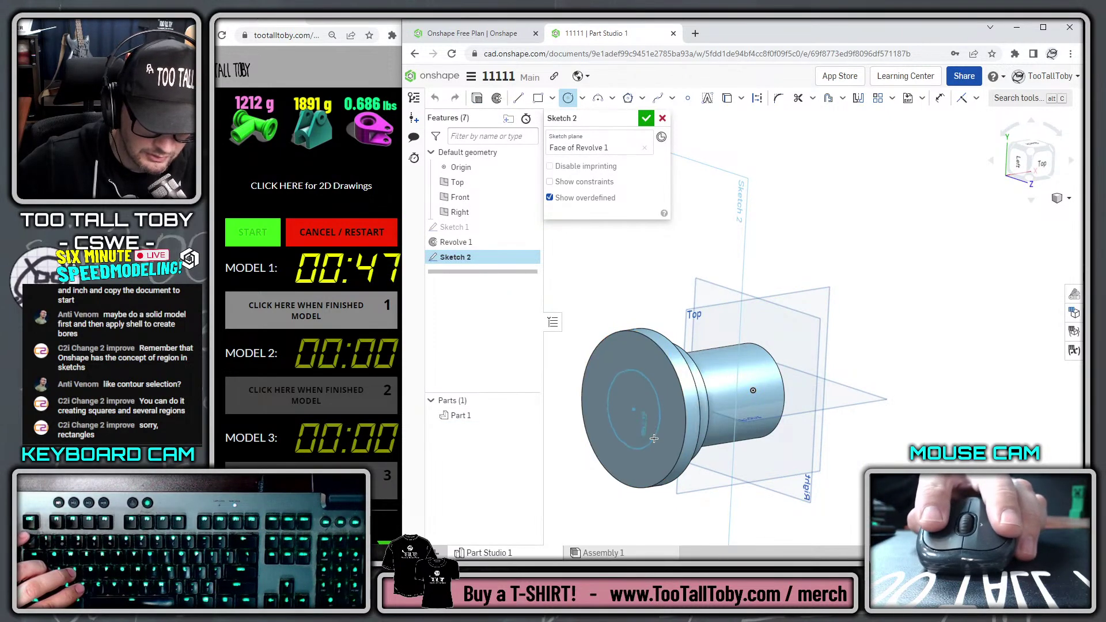
pyautogui.write('50')
pyautogui.press('Return')
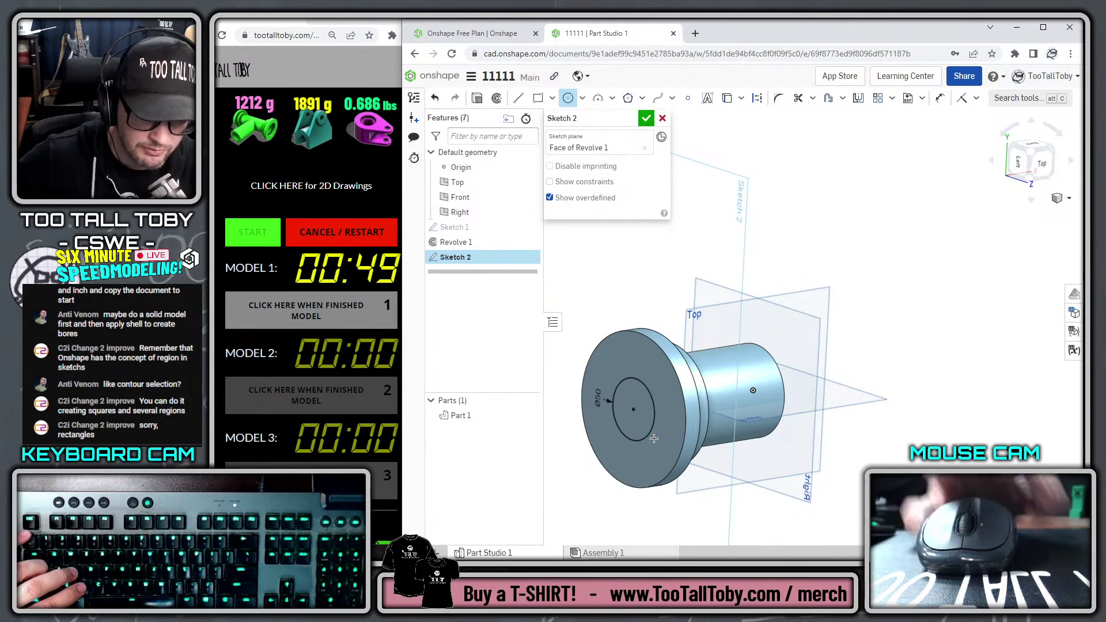
# Add a second concentric circle with a diameter of 80 to the flange face sketch and finish the sketch
pyautogui.click(633, 409)
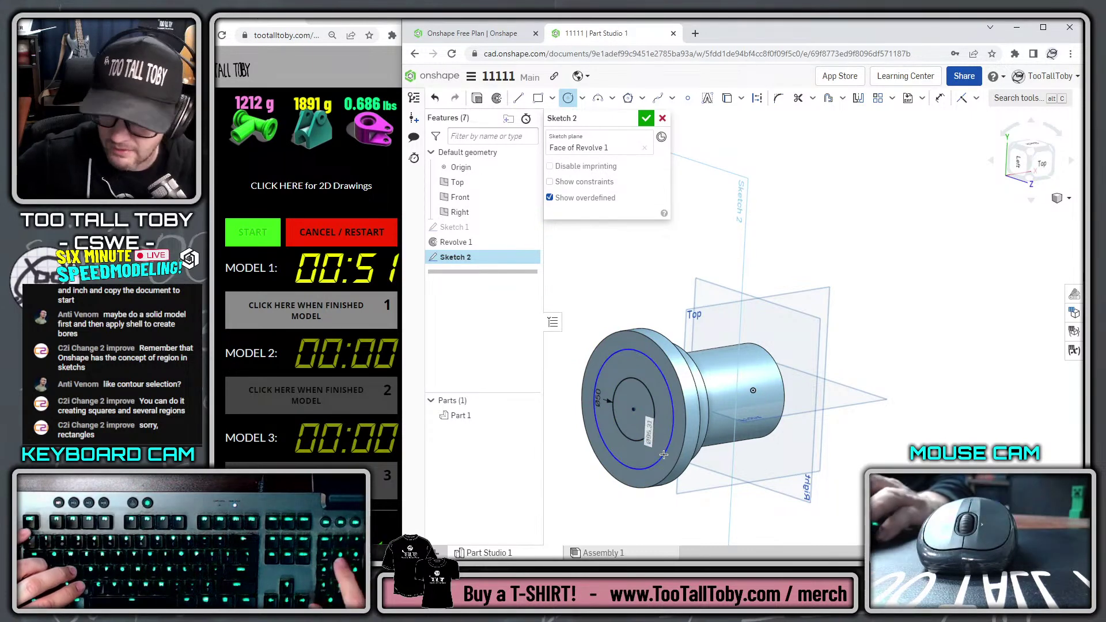
pyautogui.write('80')
pyautogui.press('Return')
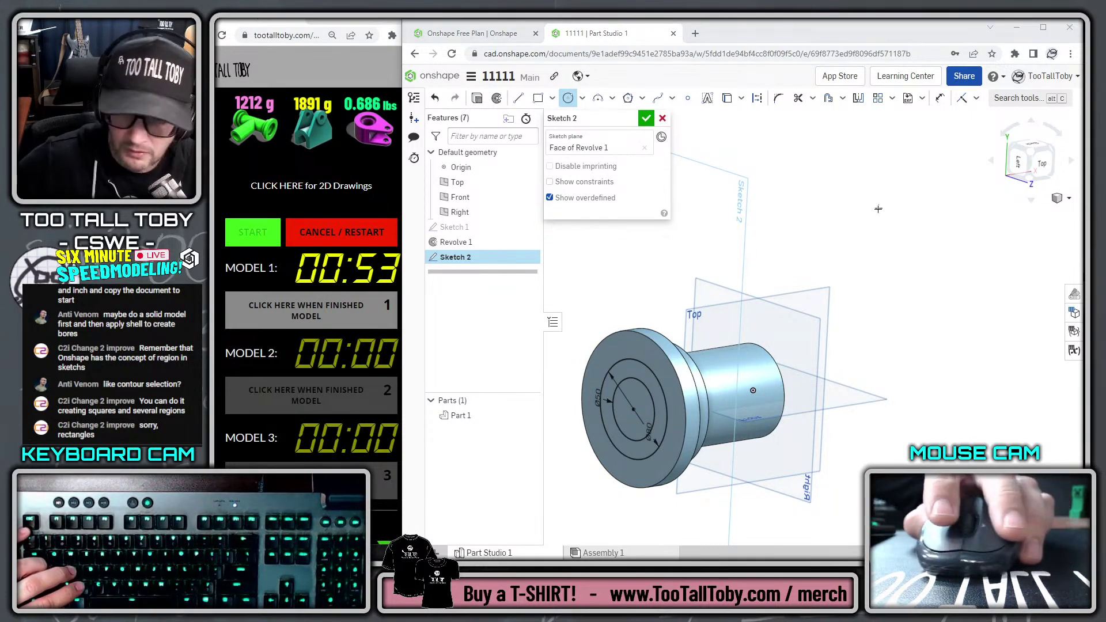
pyautogui.press('Escape')
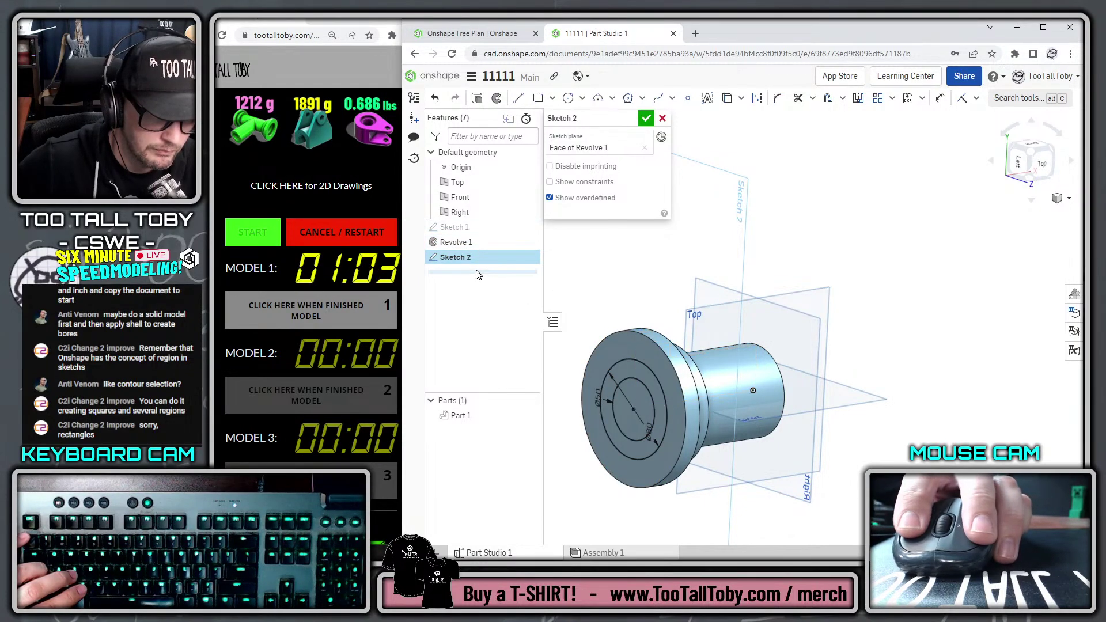
pyautogui.click(646, 118)
# Start a sketch on the Top plane and draw a circle centred on the origin for the branch pipe
pyautogui.click(795, 297)
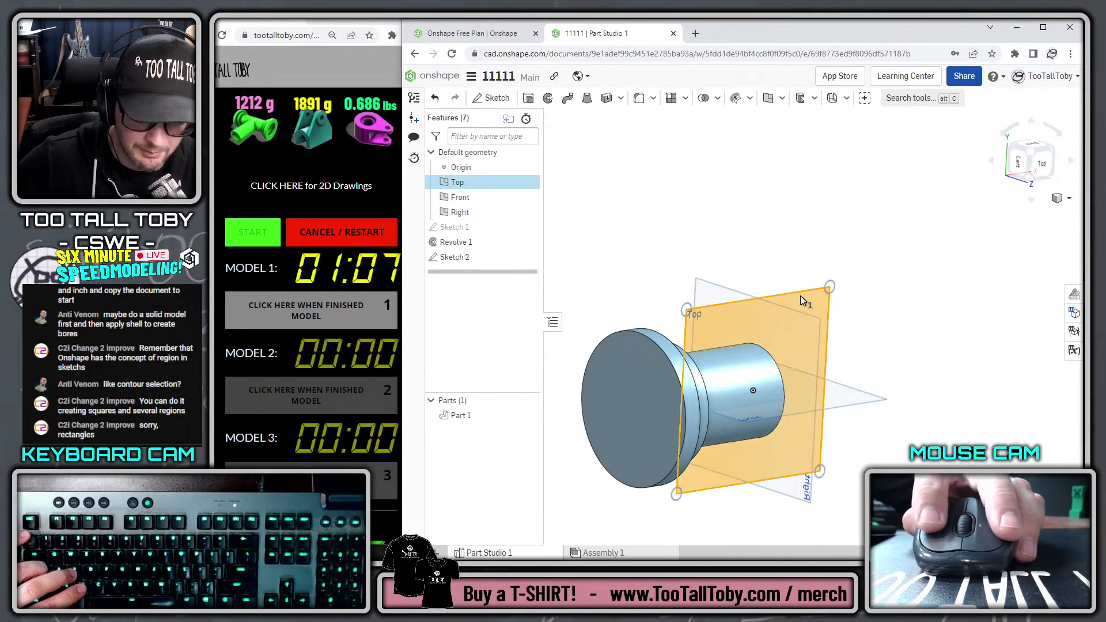
pyautogui.click(832, 282)
pyautogui.press('s')
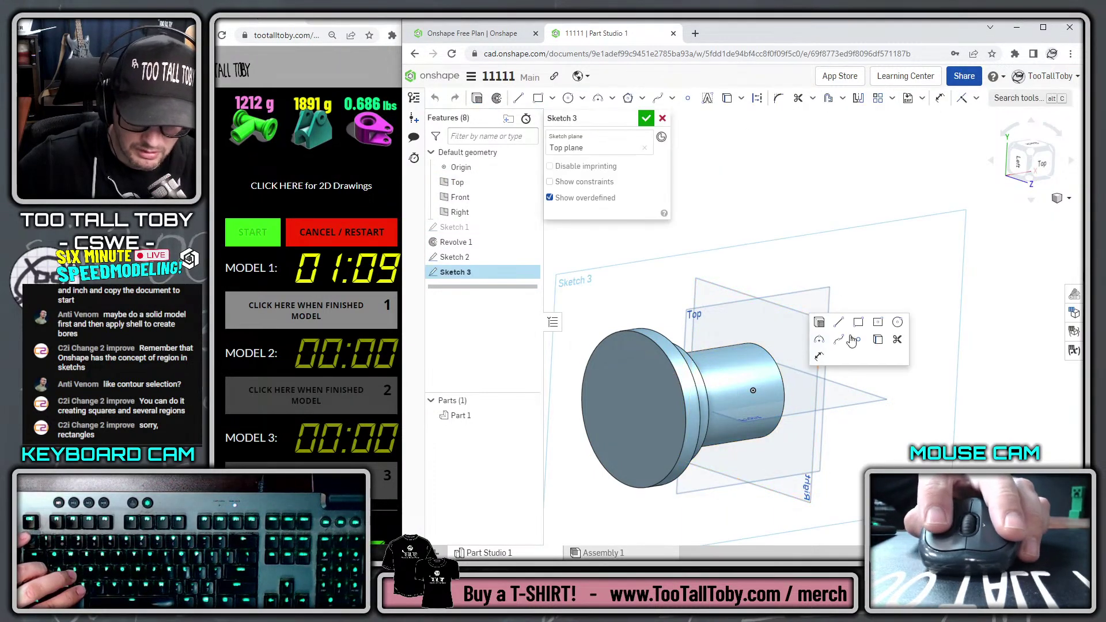
pyautogui.click(897, 323)
pyautogui.click(753, 390)
pyautogui.click(789, 424)
# Extrude the branch circle 160 mm outward from the Top plane, joined to the revolved body
pyautogui.press('s')
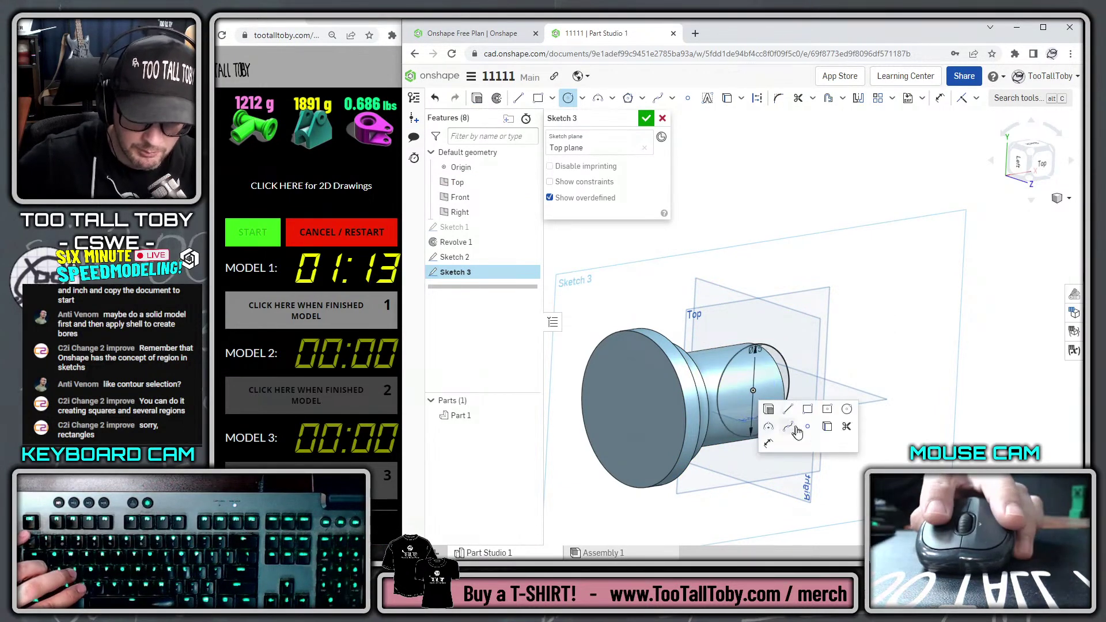
pyautogui.click(769, 411)
pyautogui.write('160')
pyautogui.press('Return')
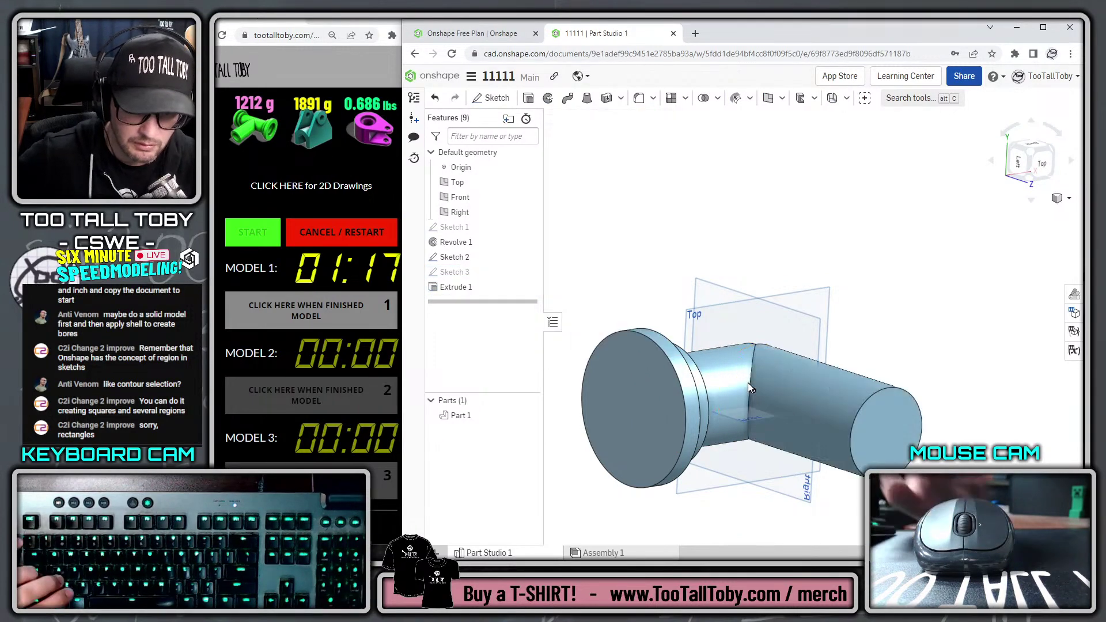
# Start a sketch on the branch pipe's end face and draw a centred circle with a diameter of 50
pyautogui.click(897, 427)
pyautogui.press('s')
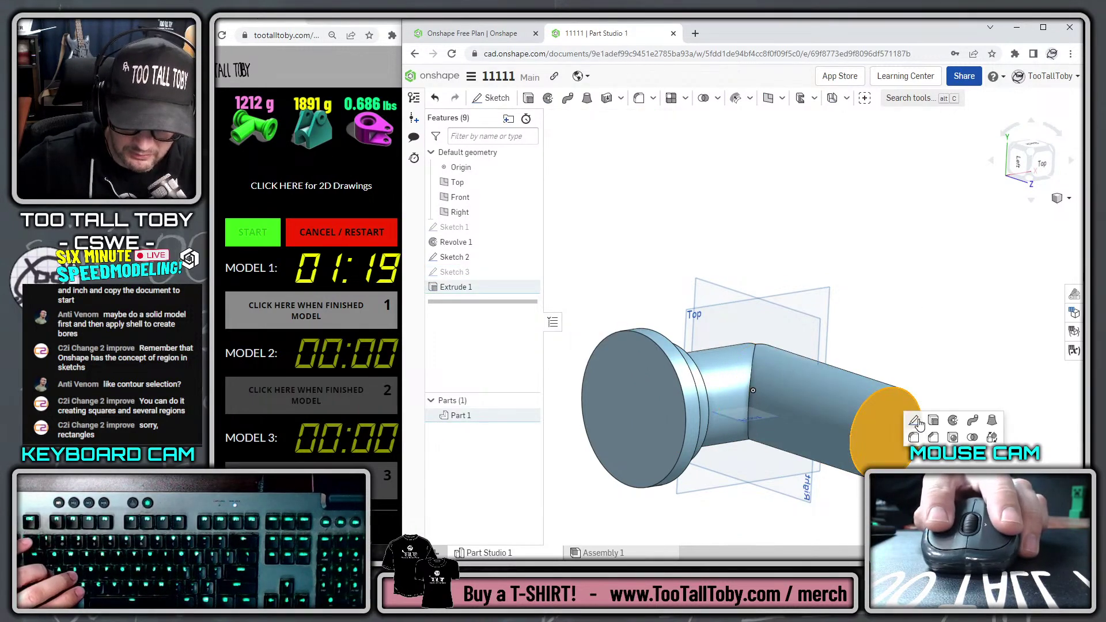
pyautogui.click(916, 421)
pyautogui.press('s')
pyautogui.press('c')
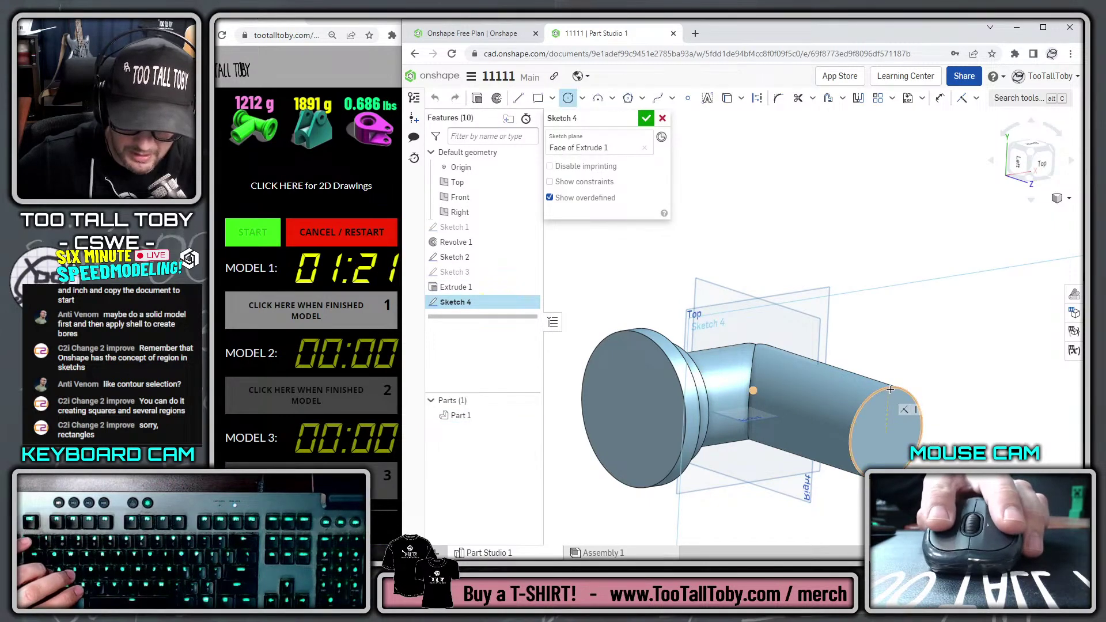
pyautogui.click(885, 433)
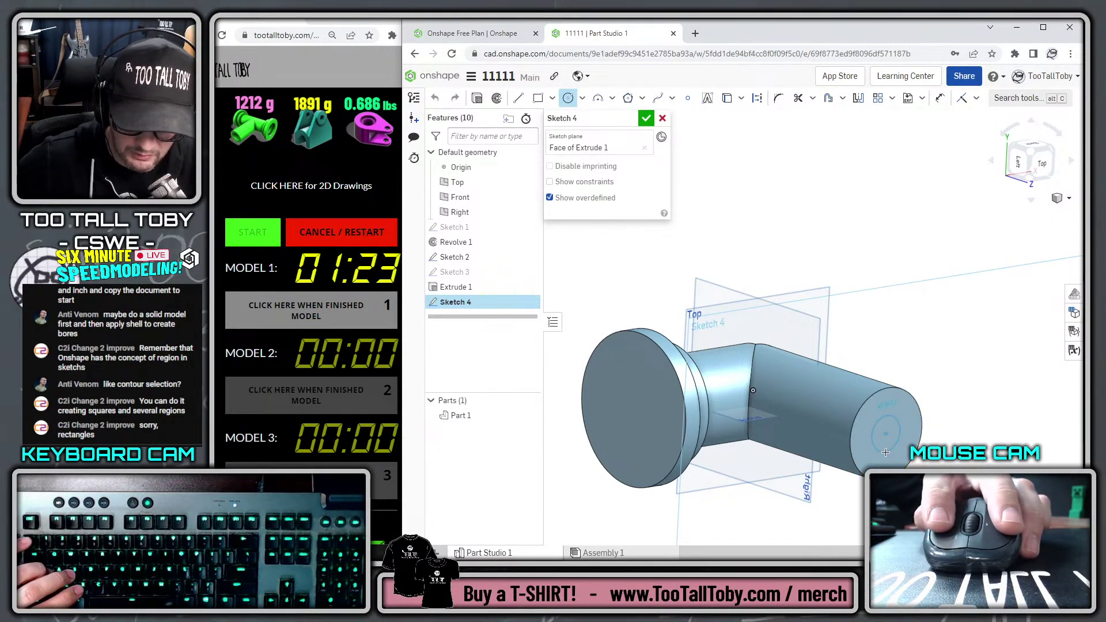
pyautogui.write('50')
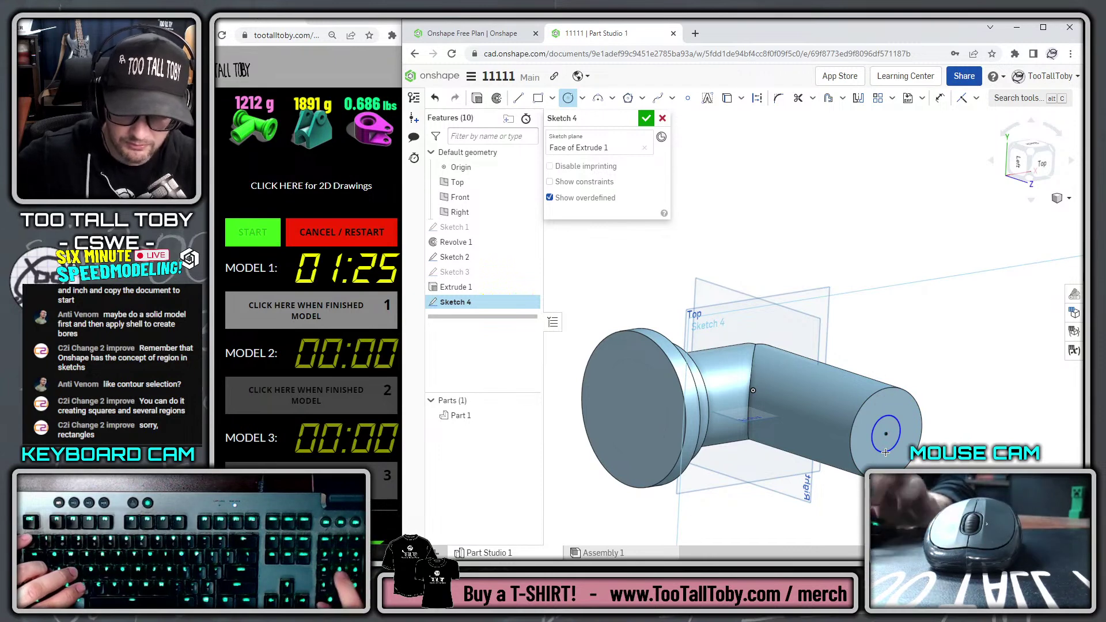
pyautogui.press('Return')
# Cut the 50 mm circle into the branch pipe as a removing extrude with the Up to next end condition
pyautogui.press('s')
pyautogui.click(883, 440)
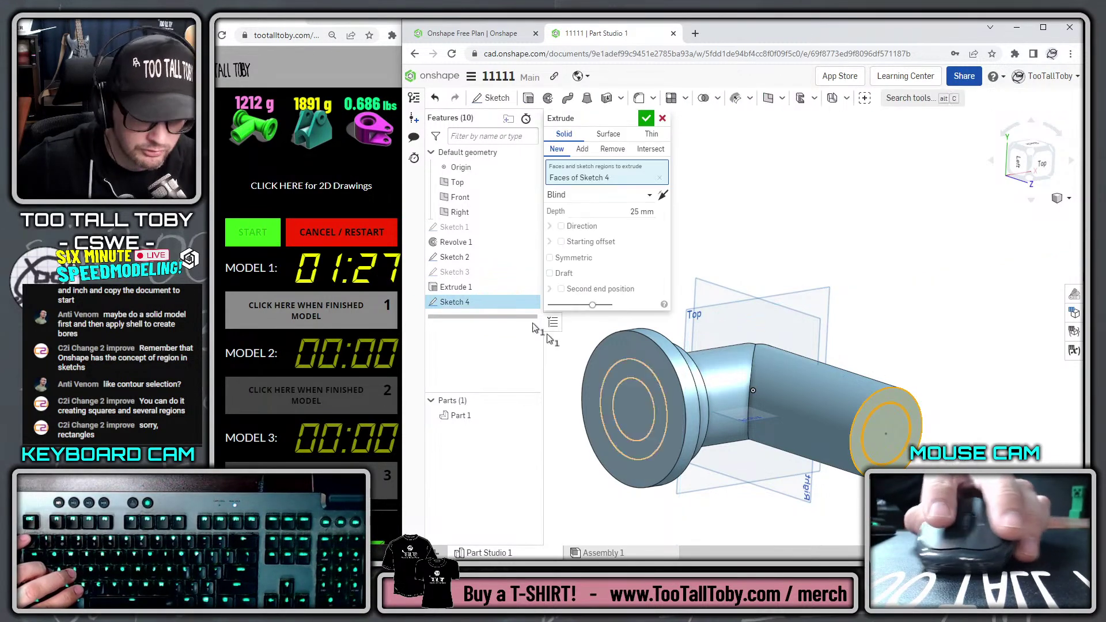
pyautogui.click(612, 149)
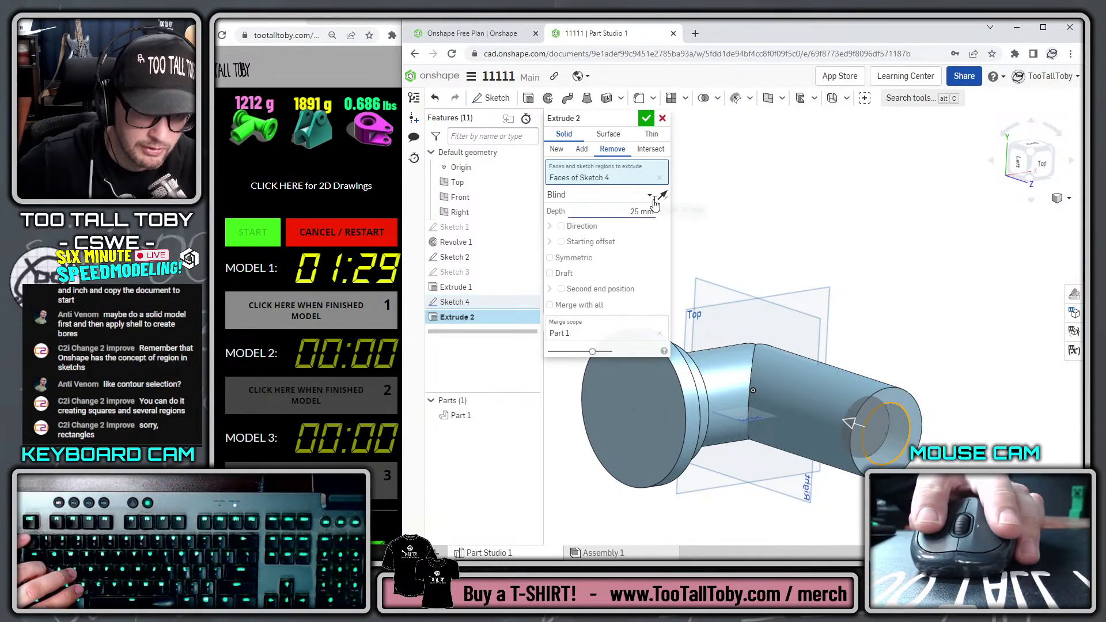
pyautogui.click(650, 195)
pyautogui.click(590, 228)
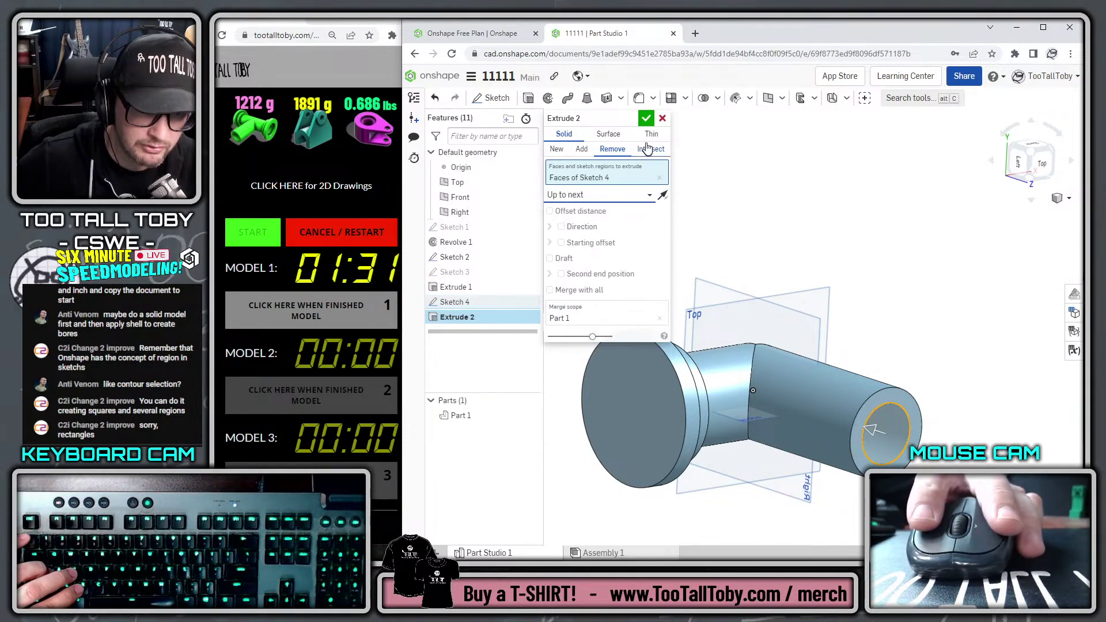
pyautogui.press('Return')
# Cut both circular regions of the flange face sketch 15 mm deep into the flange as a solid Remove extrude
pyautogui.click(668, 370)
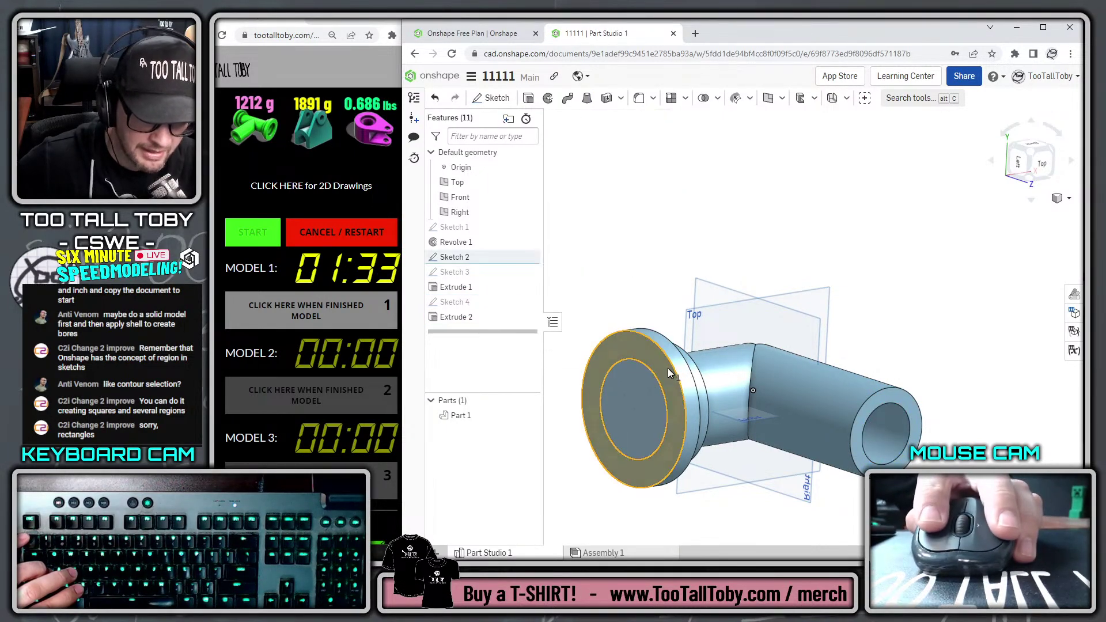
pyautogui.click(631, 375)
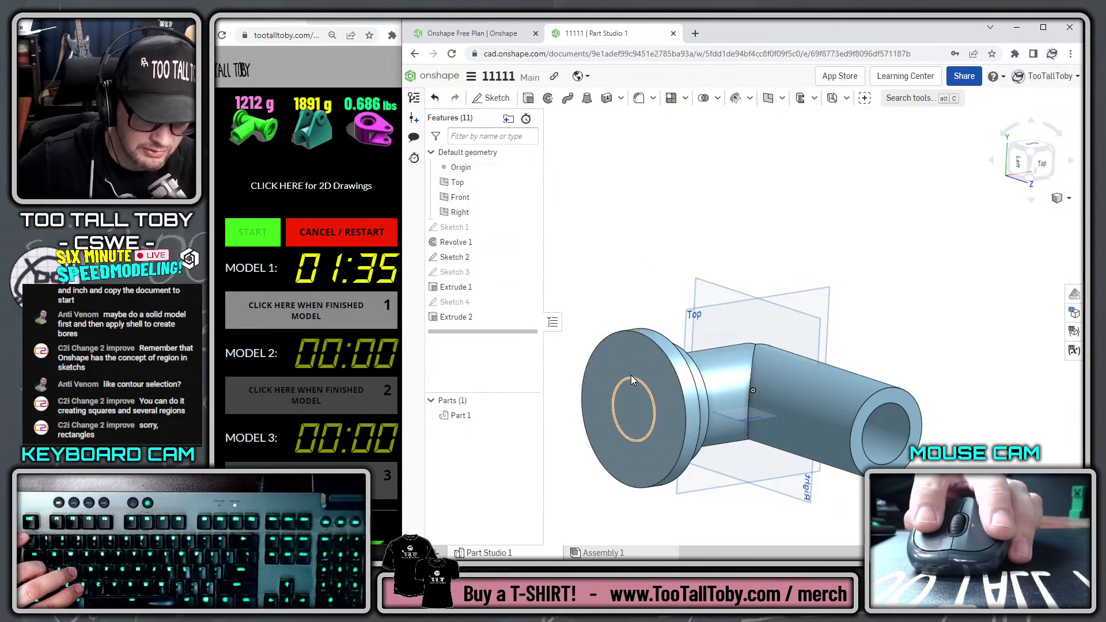
pyautogui.click(534, 100)
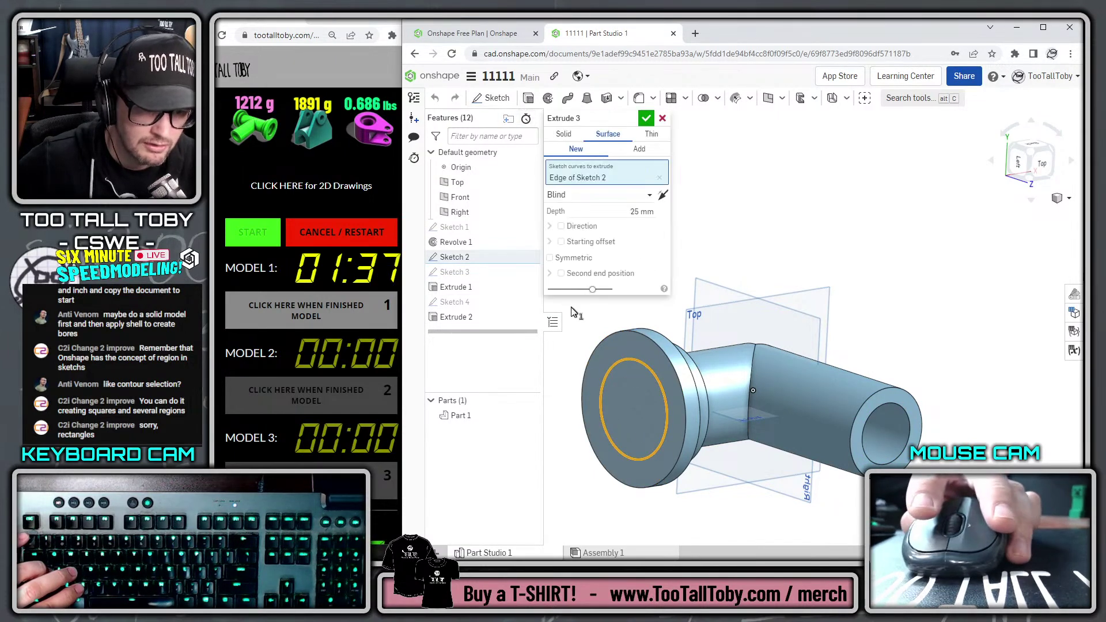
pyautogui.click(565, 134)
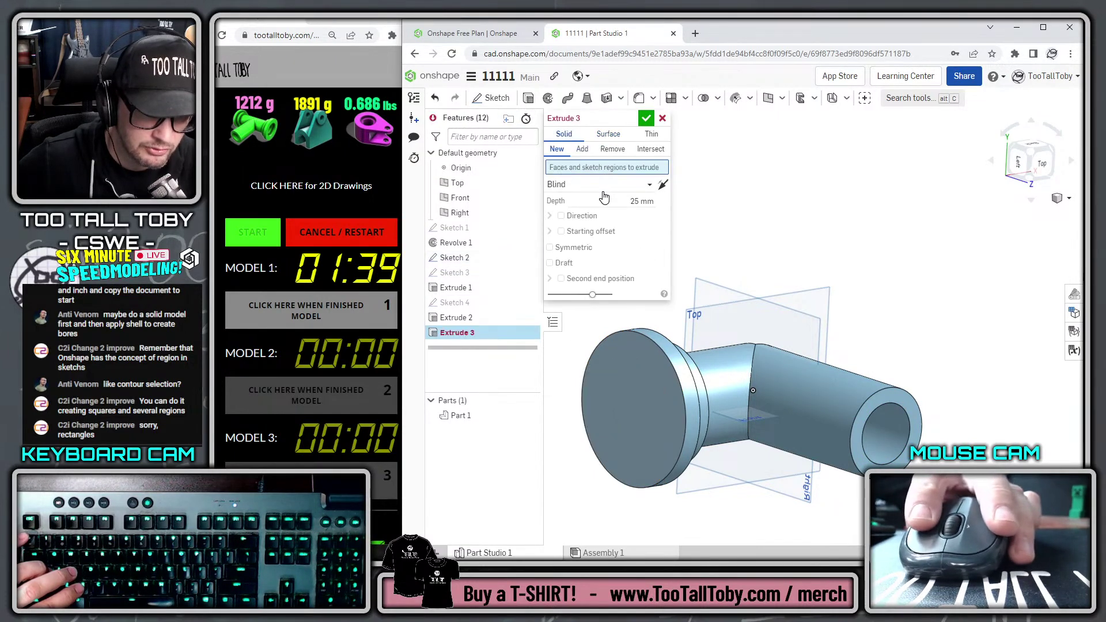
pyautogui.click(612, 149)
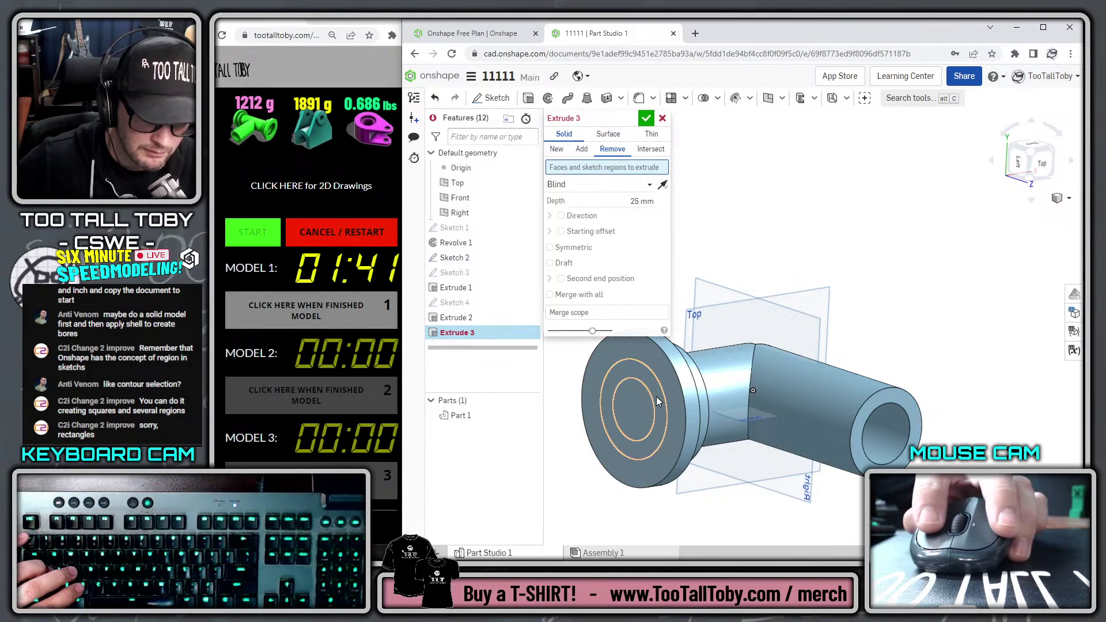
pyautogui.click(606, 415)
pyautogui.click(646, 398)
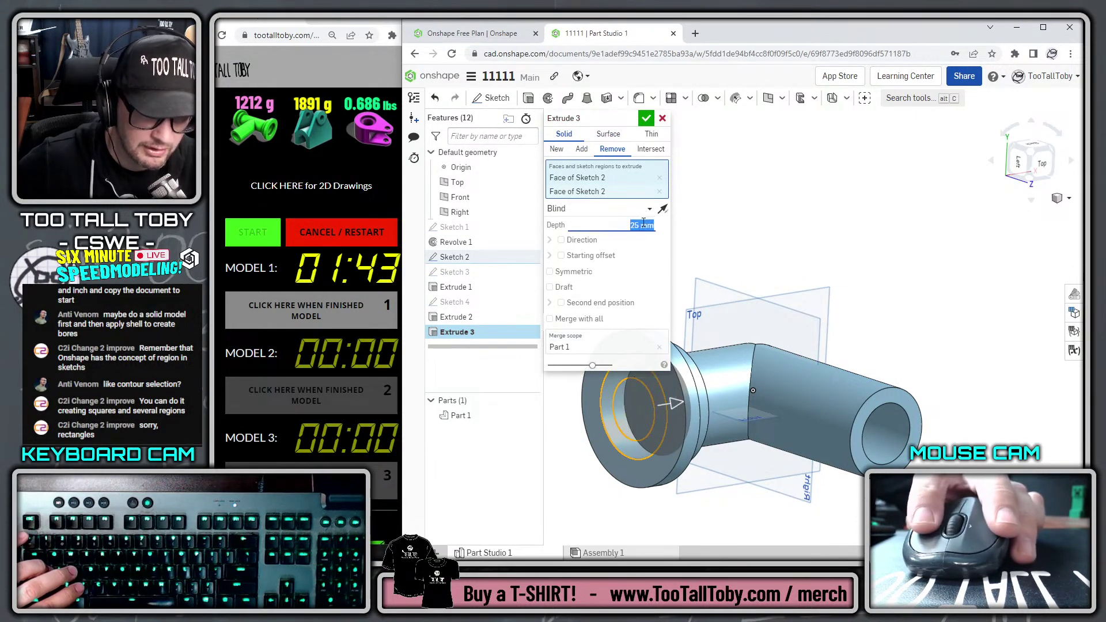
pyautogui.write('15')
pyautogui.press('Return')
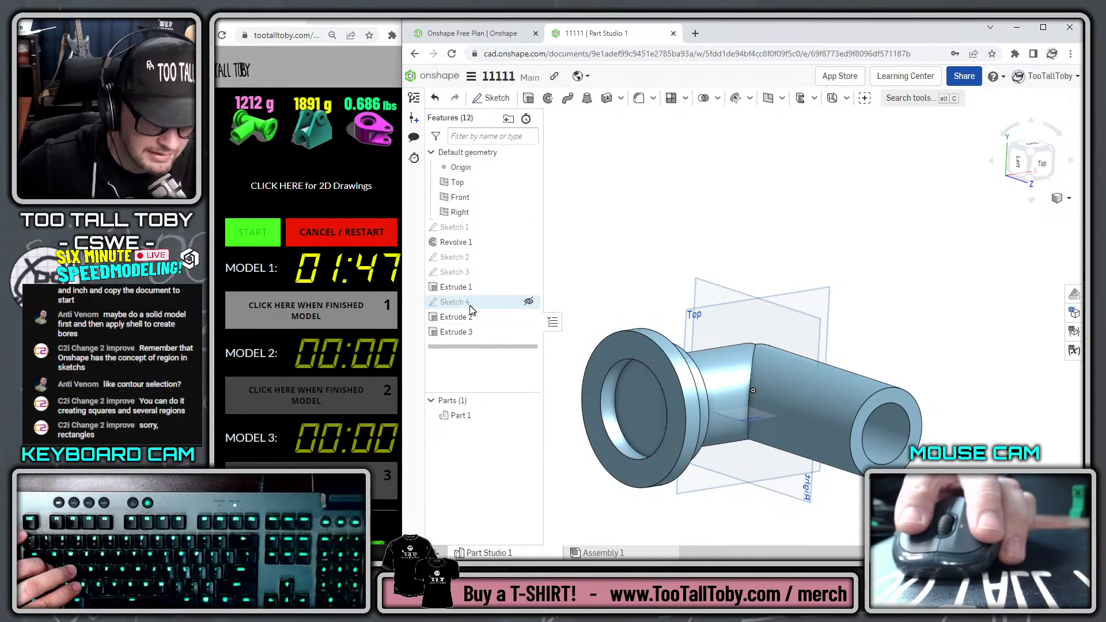
# Show Sketch 3 and Sketch 2 again in the model
pyautogui.click(516, 302)
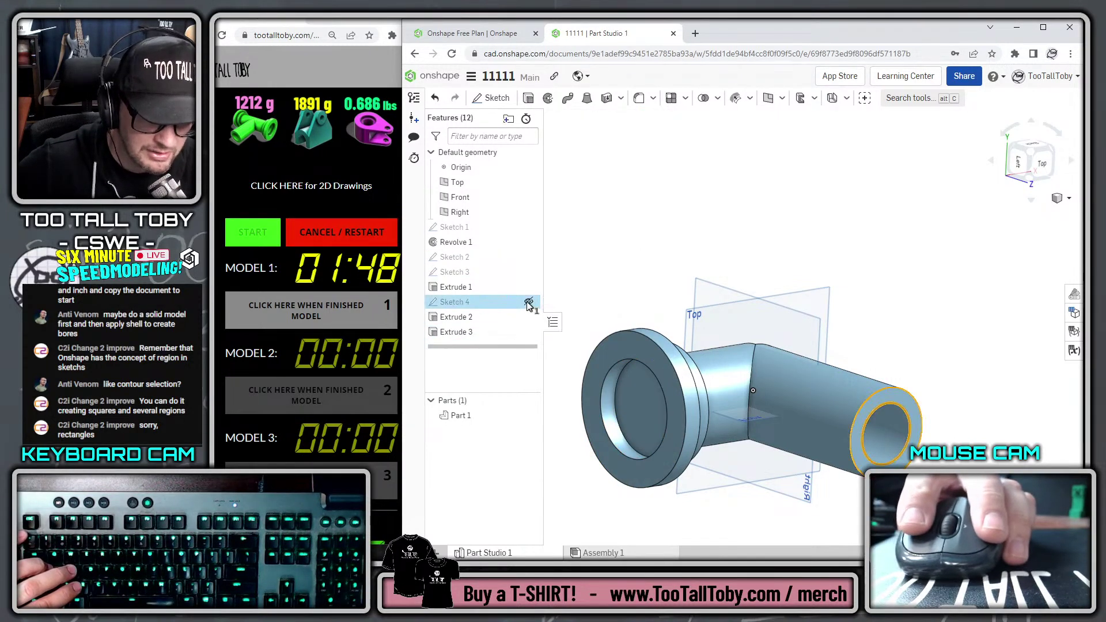
pyautogui.click(529, 272)
pyautogui.click(528, 257)
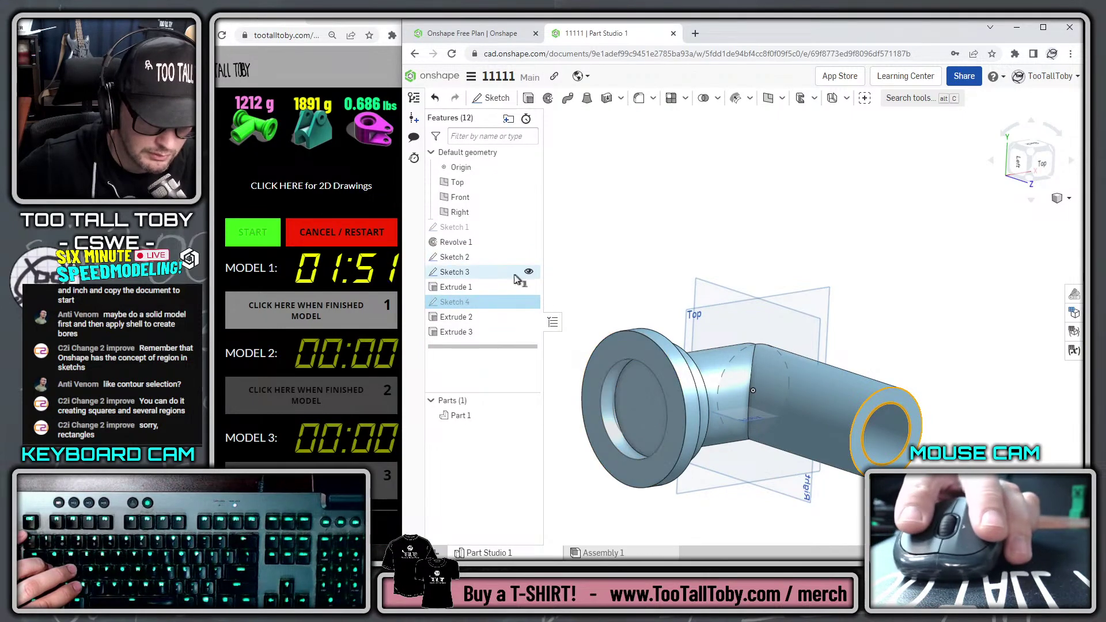
# Cut the inner circle of the flange face sketch Through all along the main pipe as a Remove extrude
pyautogui.click(637, 378)
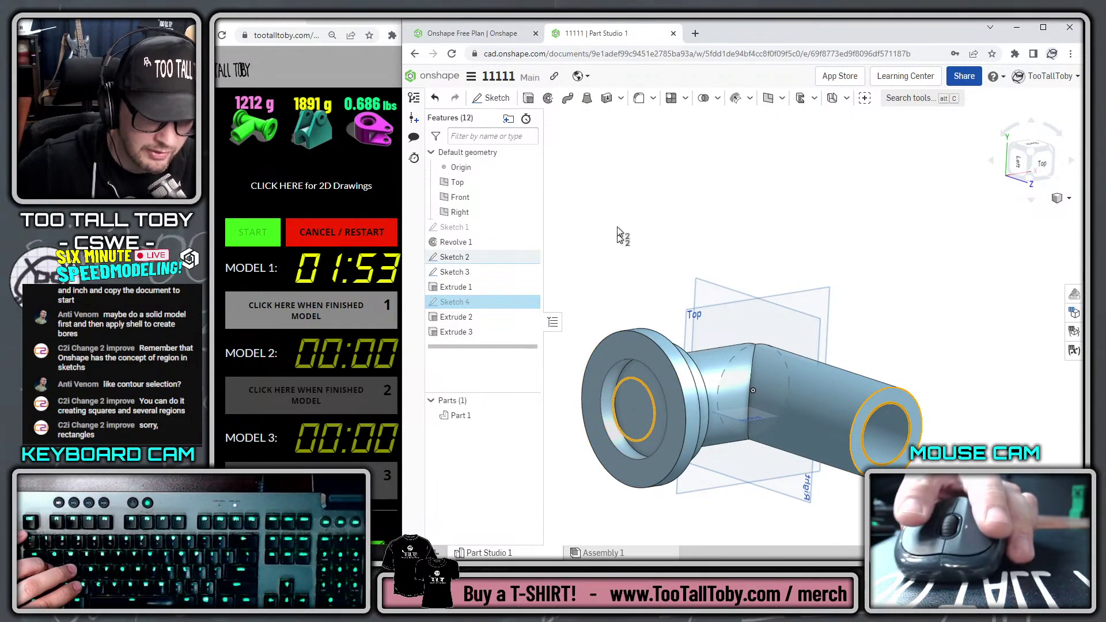
pyautogui.click(528, 98)
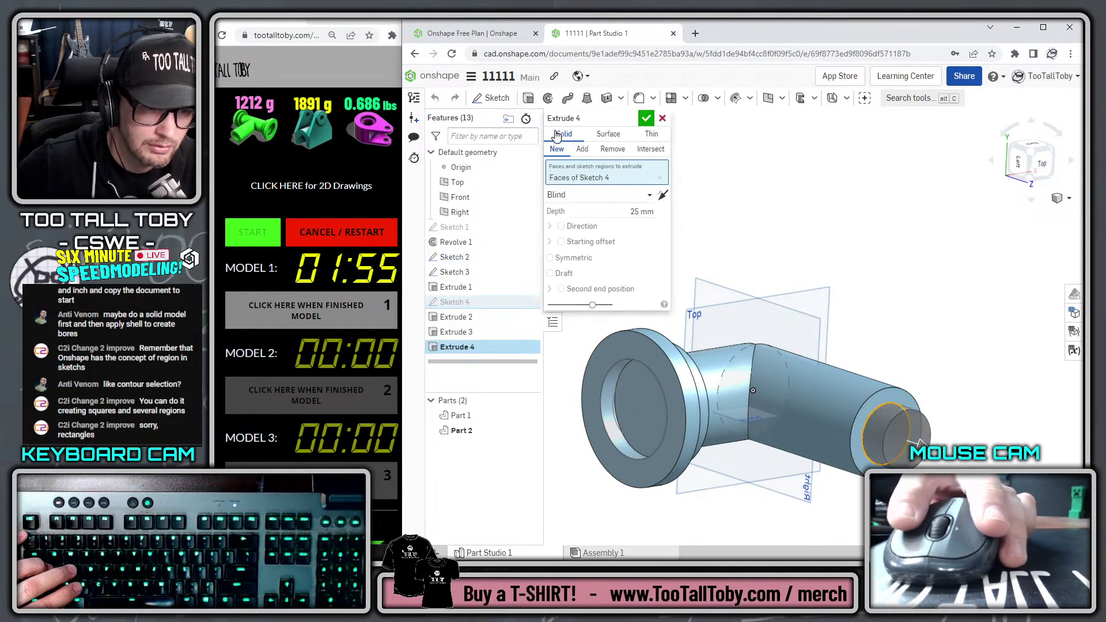
pyautogui.click(612, 149)
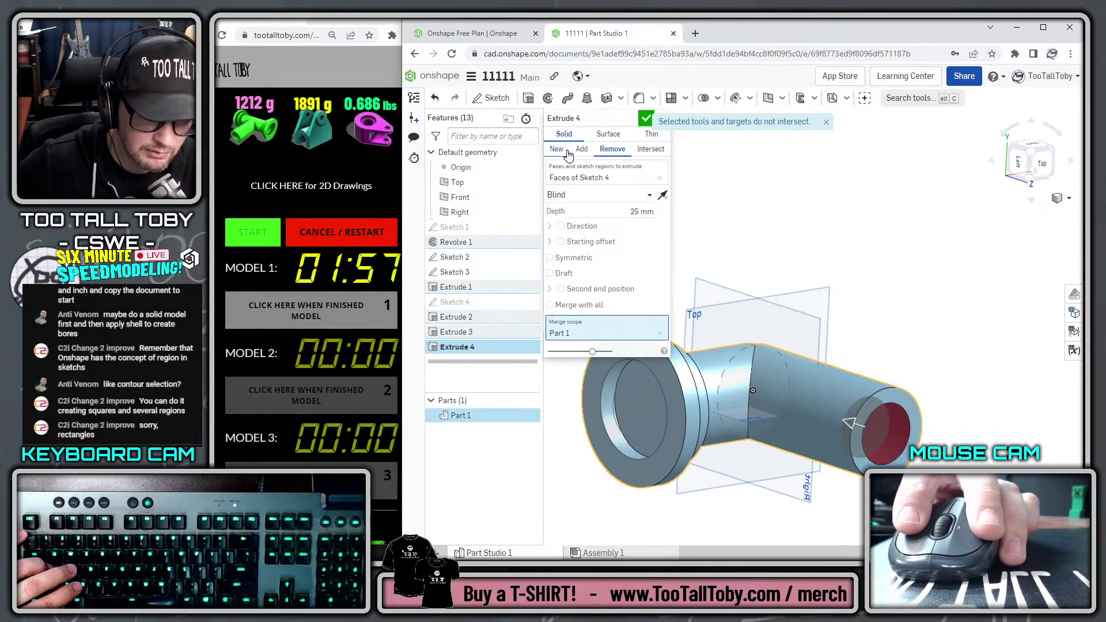
pyautogui.click(589, 182)
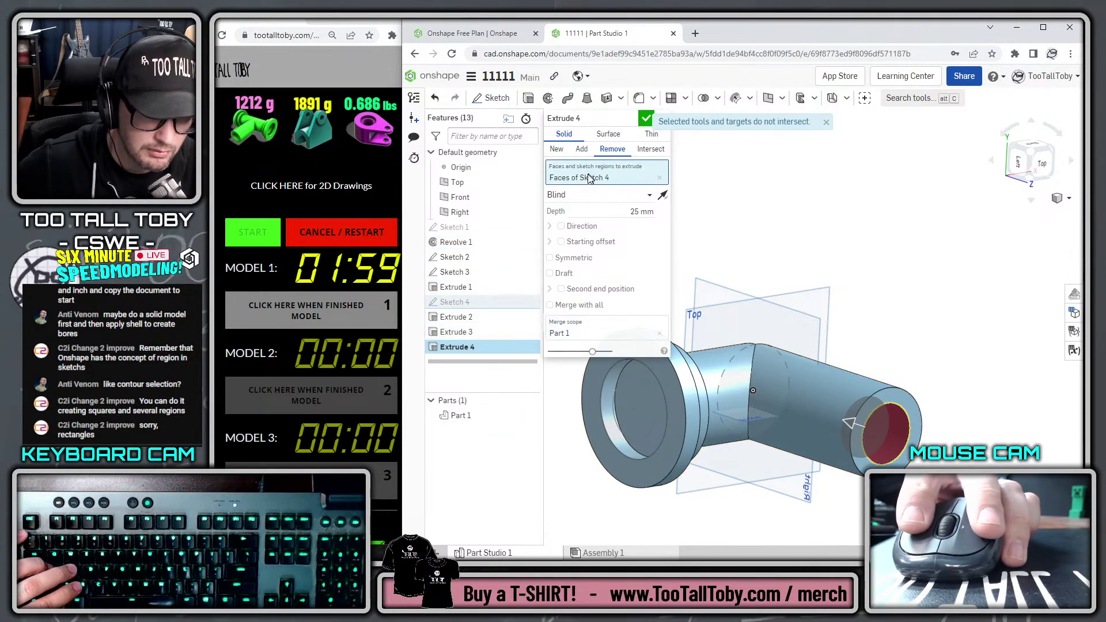
pyautogui.click(660, 178)
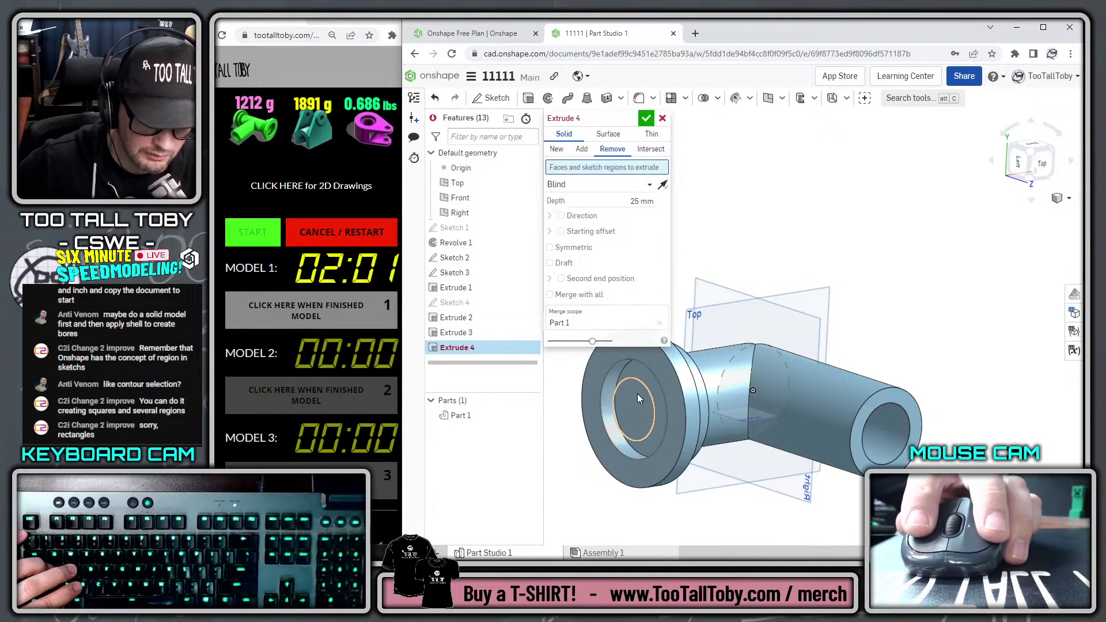
pyautogui.click(643, 385)
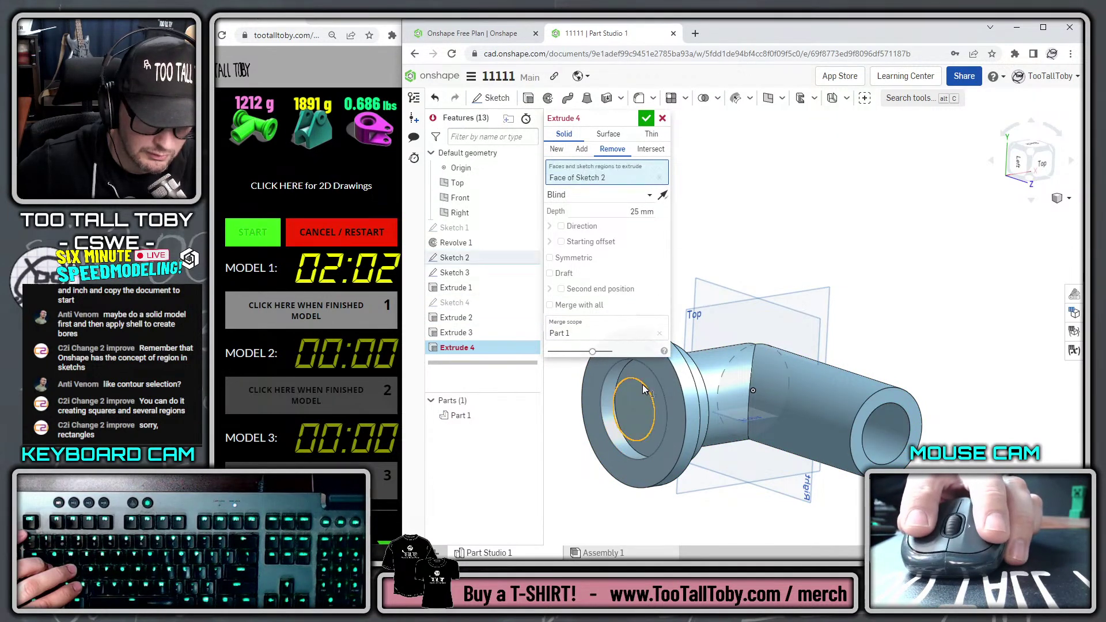
pyautogui.click(628, 196)
pyautogui.click(573, 288)
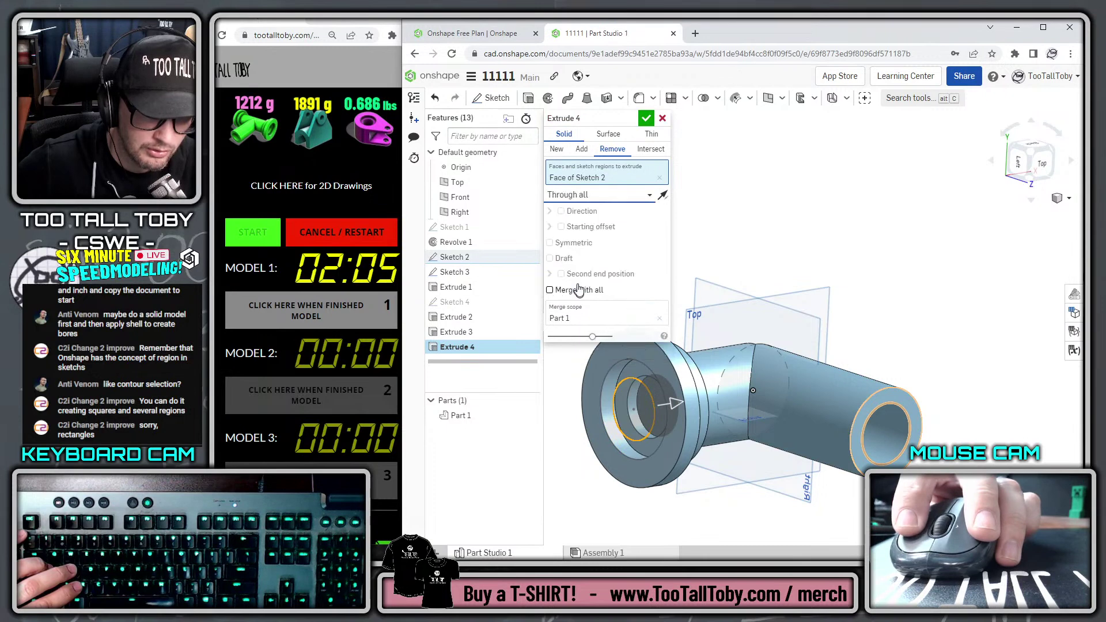
pyautogui.click(645, 118)
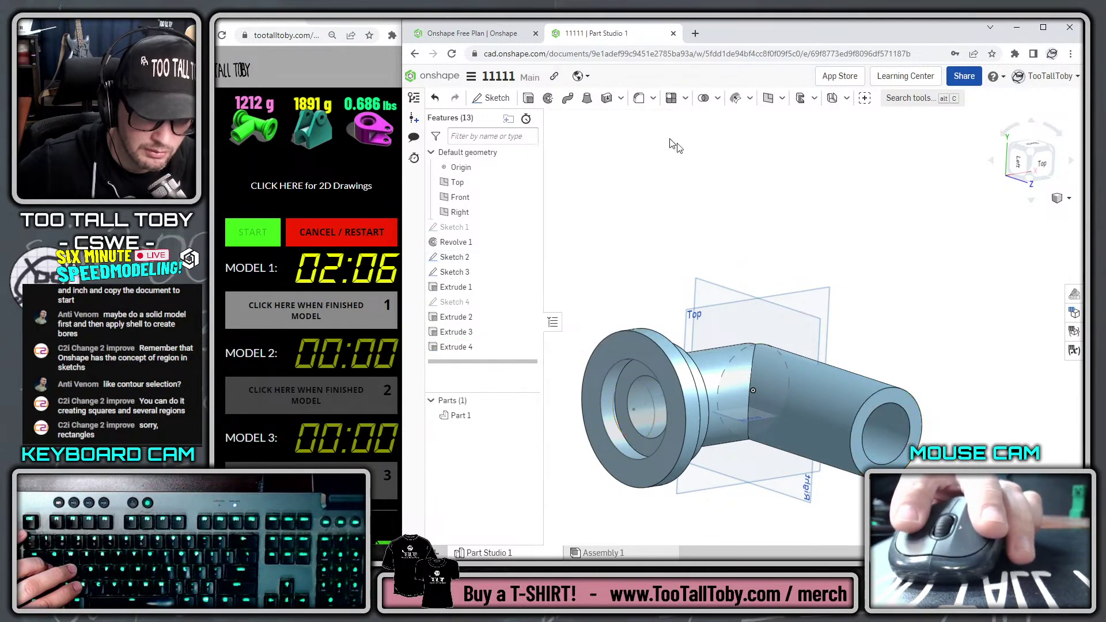
# Mirror the whole part about the Right plane and add the copy to the existing body
pyautogui.click(652, 101)
pyautogui.click(688, 174)
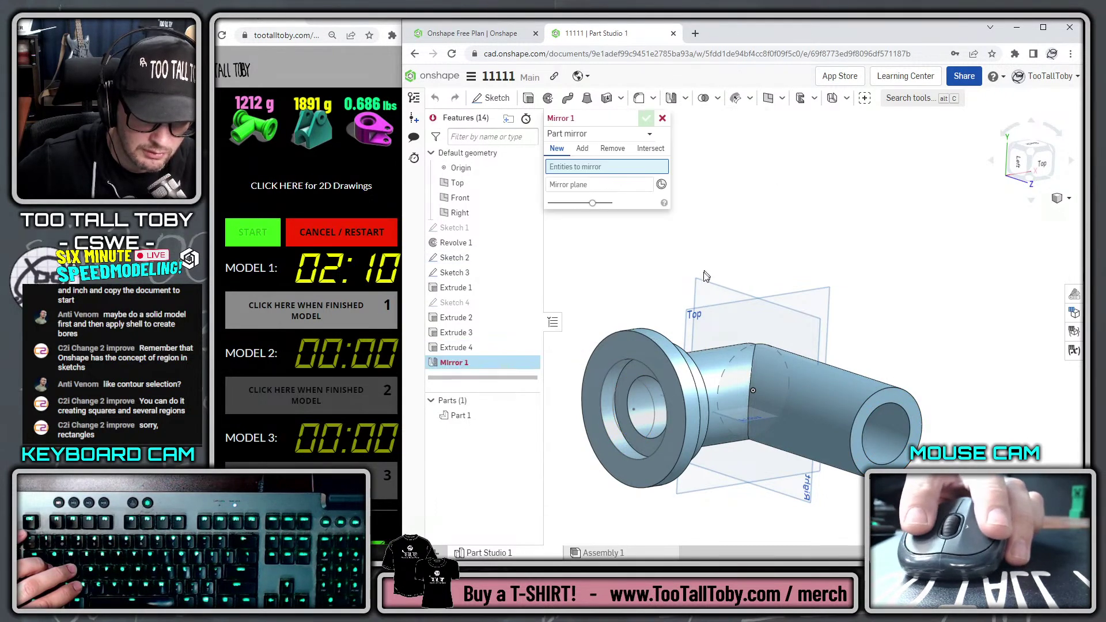
pyautogui.click(702, 376)
pyautogui.click(596, 198)
pyautogui.click(726, 294)
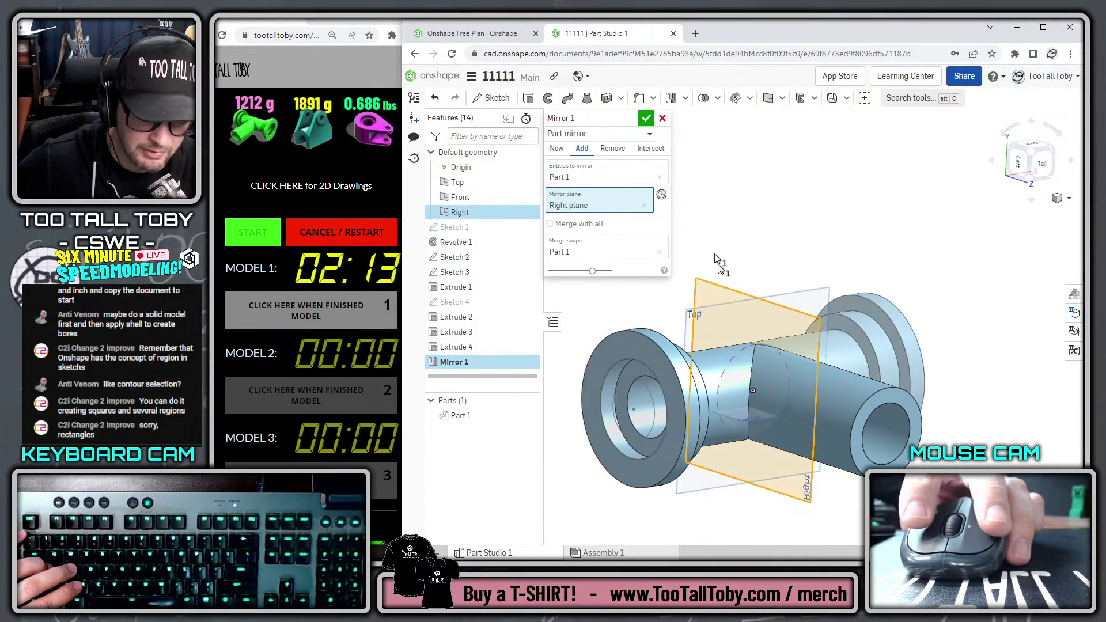
pyautogui.click(646, 119)
# Edit the branch bore cut Extrude 2 to end Up to vertex at the junction of the branch and main pipe
pyautogui.moveTo(582, 309); pyautogui.dragTo(668, 374, button='right')
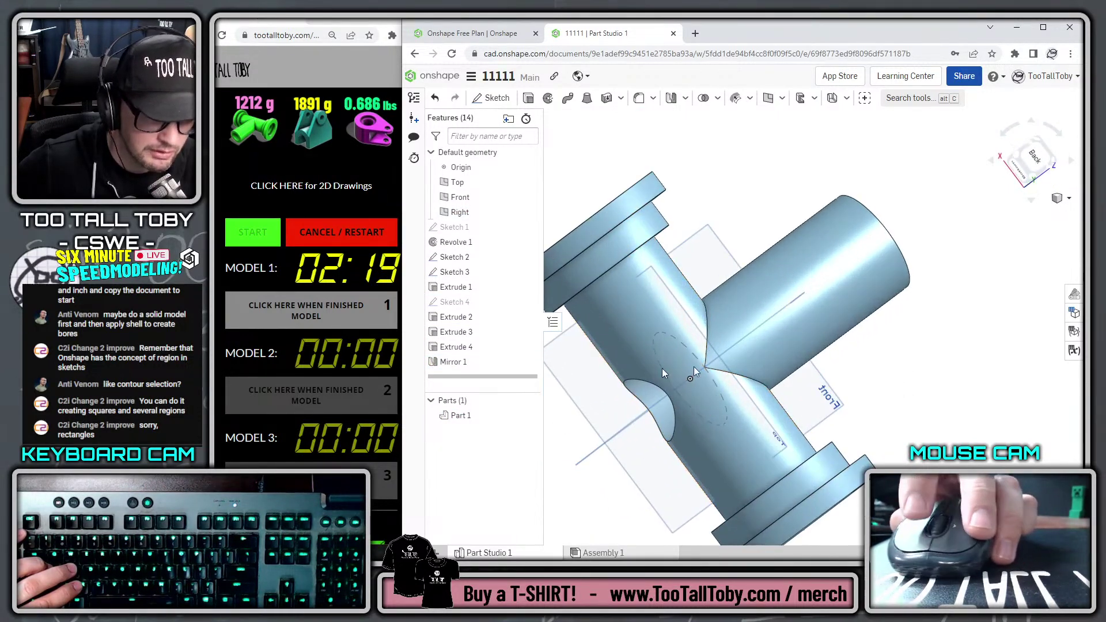
pyautogui.click(455, 332)
pyautogui.keyDown('shift'); pyautogui.click(446, 321); pyautogui.keyUp('shift')
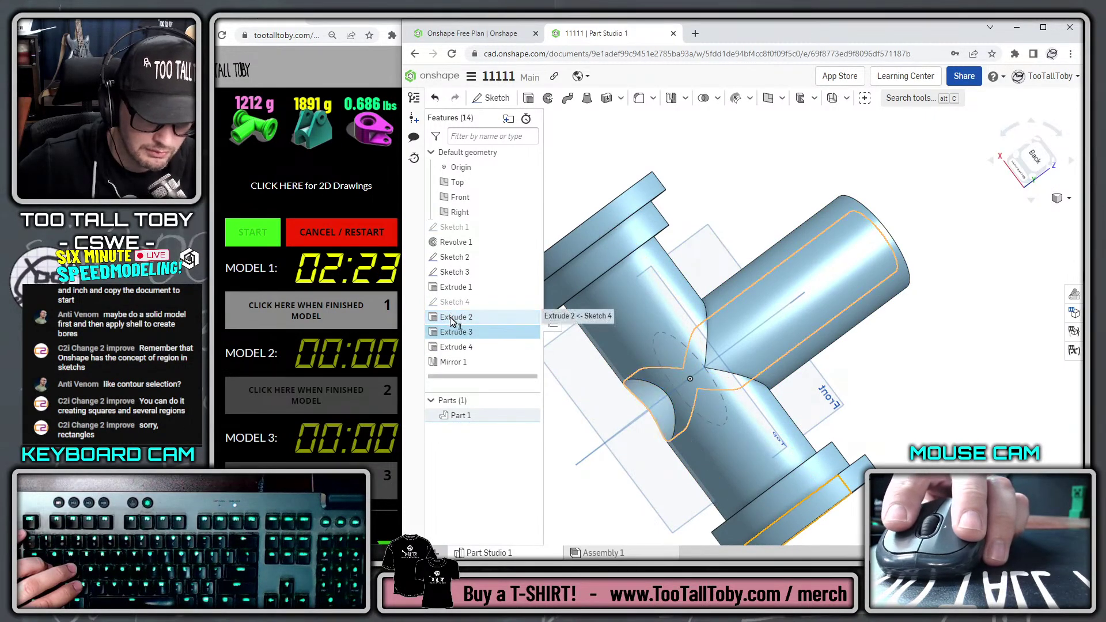
pyautogui.rightClick(452, 322)
pyautogui.press('Escape')
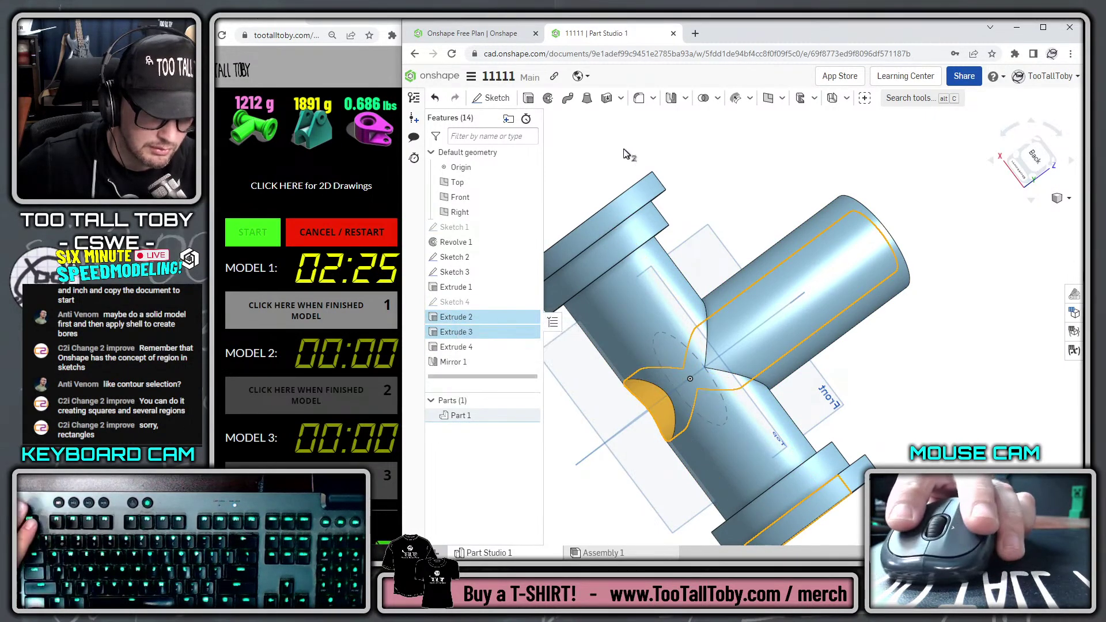
pyautogui.press('Escape')
pyautogui.rightClick(463, 322)
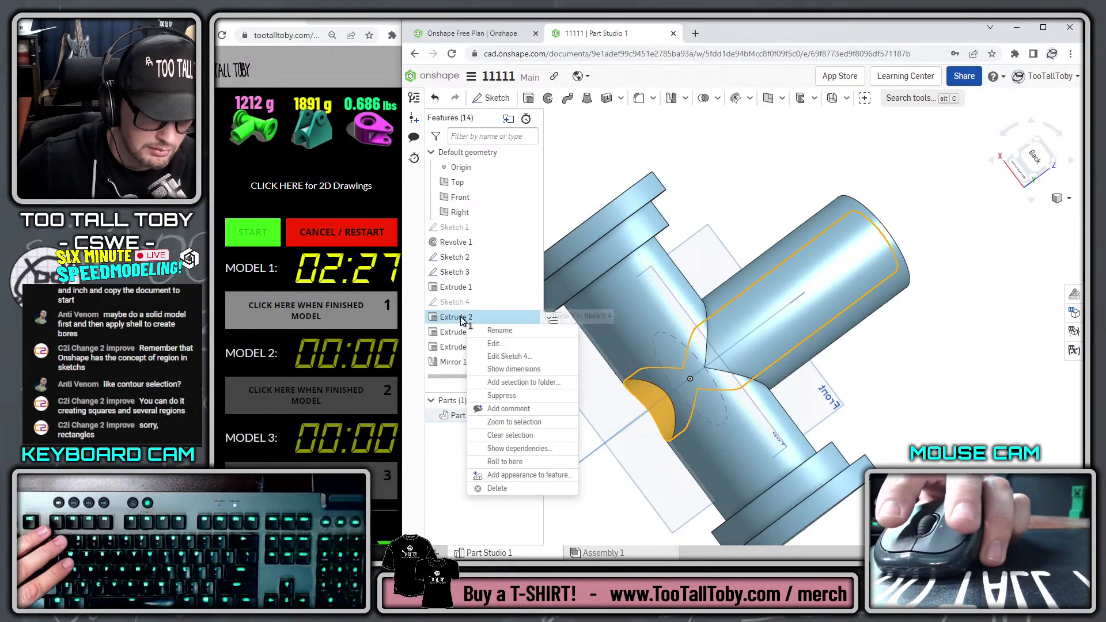
pyautogui.click(496, 328)
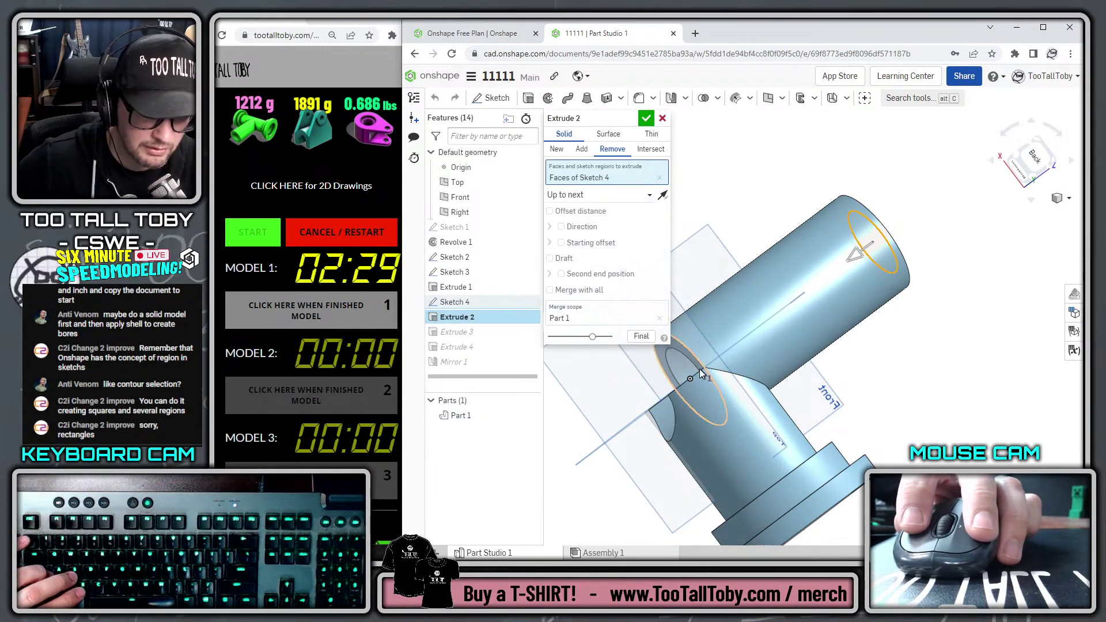
pyautogui.click(582, 198)
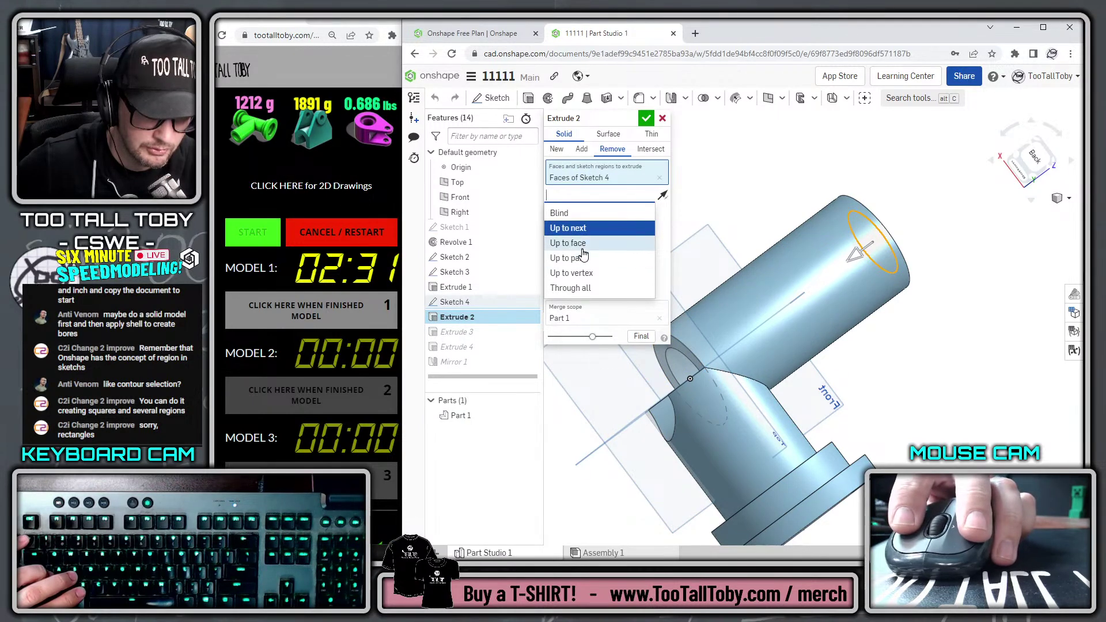
pyautogui.click(576, 273)
pyautogui.click(704, 368)
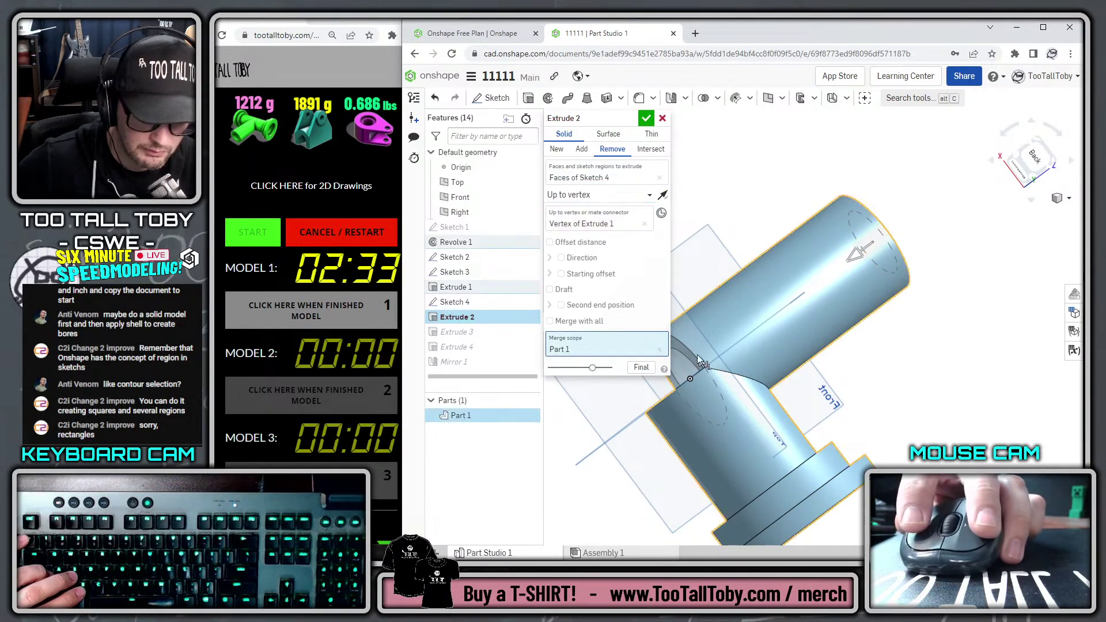
pyautogui.click(646, 118)
# Assign the TTT-ABS material from the TTT-CUSTOM MATERIALS library to the part
pyautogui.moveTo(766, 403); pyautogui.dragTo(761, 368, button='right')
pyautogui.rightClick(460, 415)
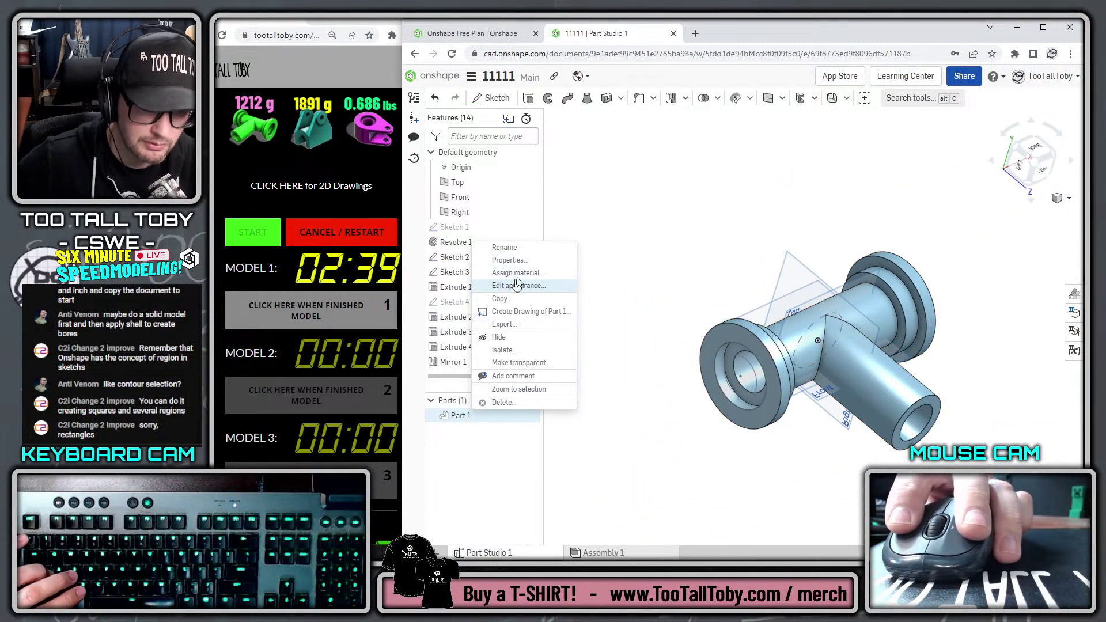
pyautogui.click(518, 273)
pyautogui.click(634, 385)
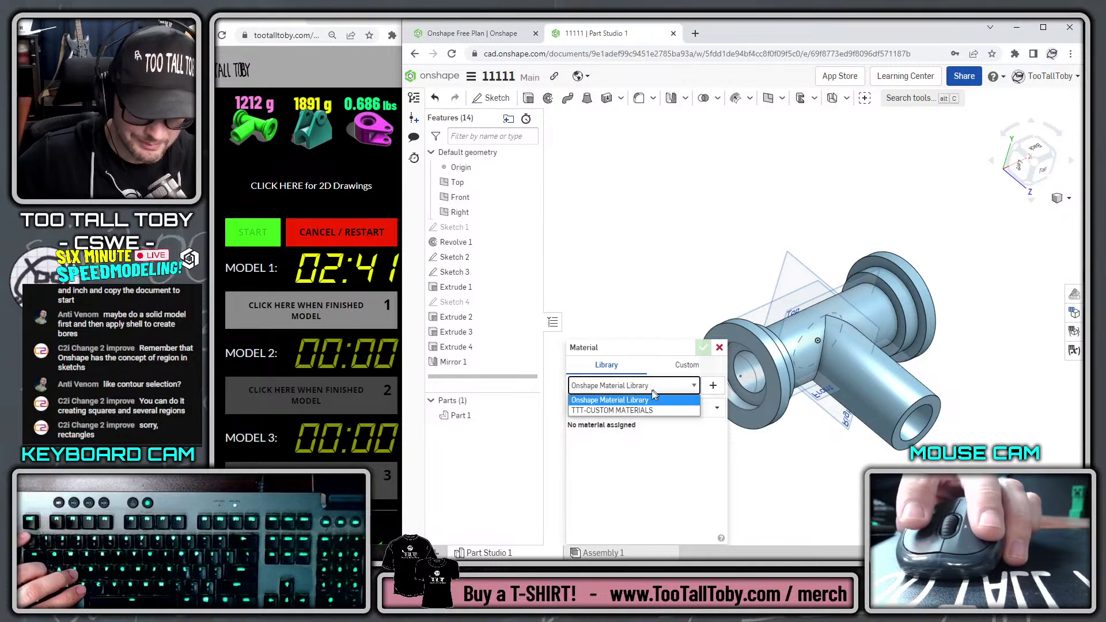
pyautogui.click(626, 414)
pyautogui.click(613, 408)
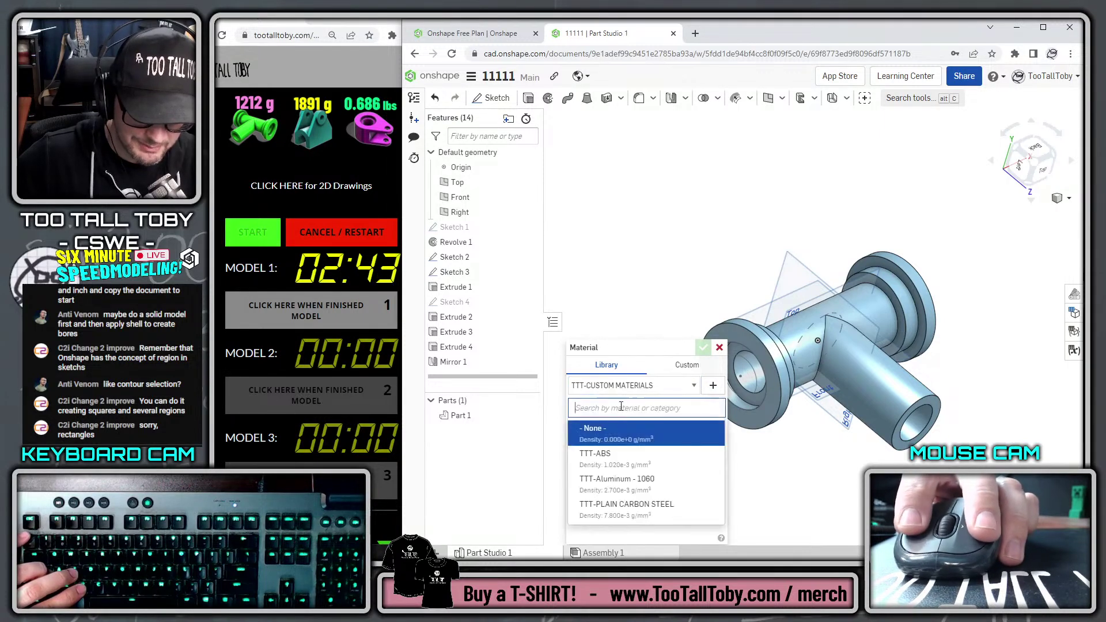
pyautogui.click(611, 451)
pyautogui.click(703, 347)
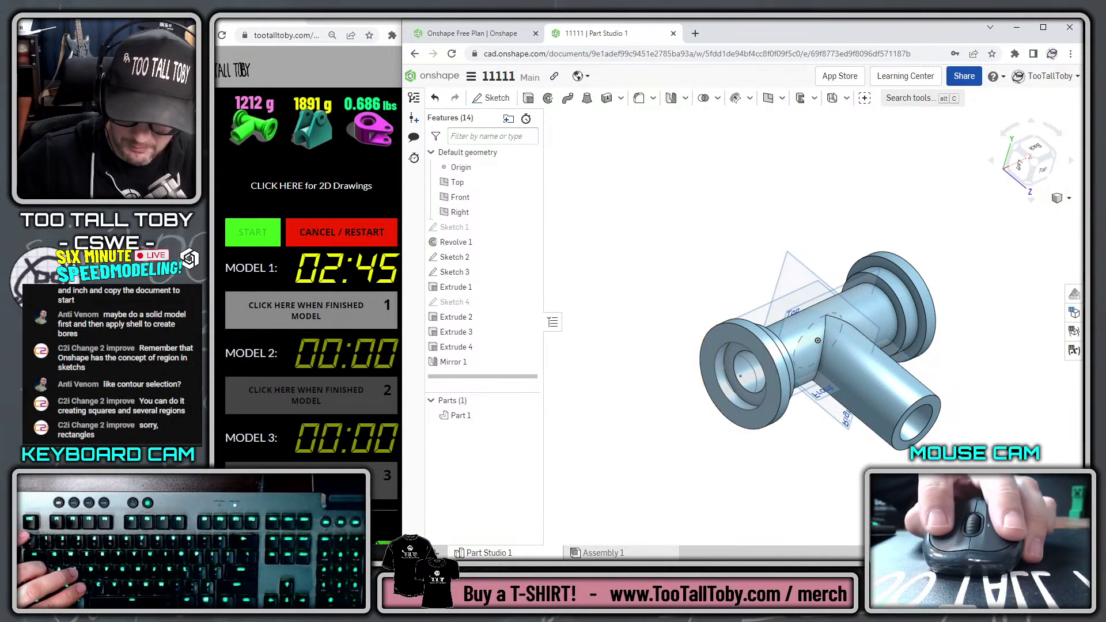
# Check the mass properties of the fitting and mark model 1 as finished on the challenge timer page
pyautogui.hotkey('shift', 'm')
pyautogui.click(875, 381)
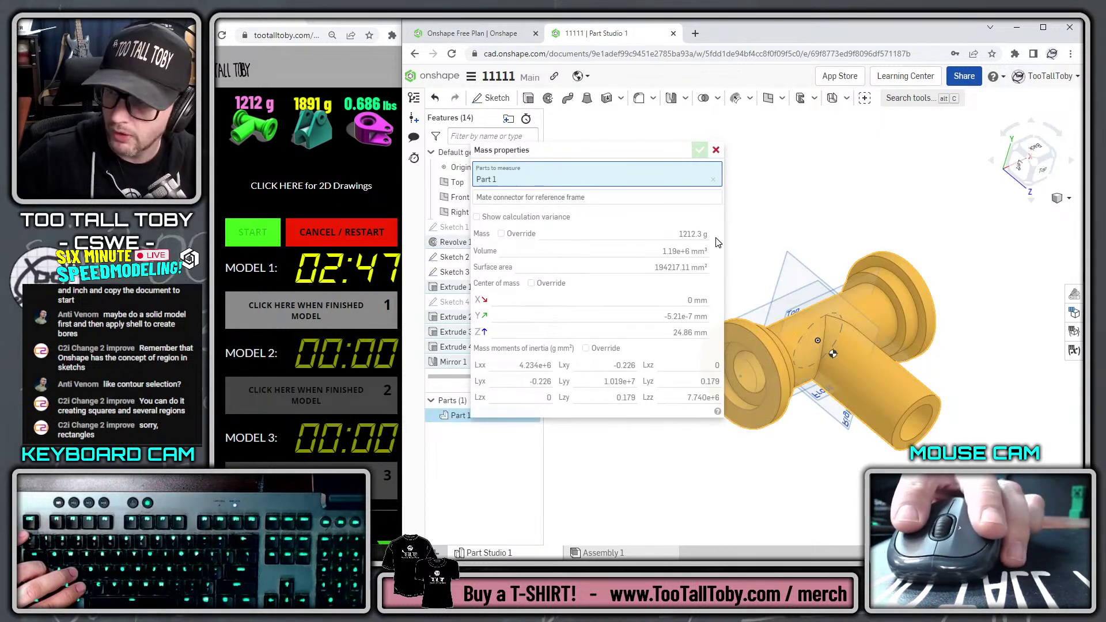
pyautogui.click(304, 315)
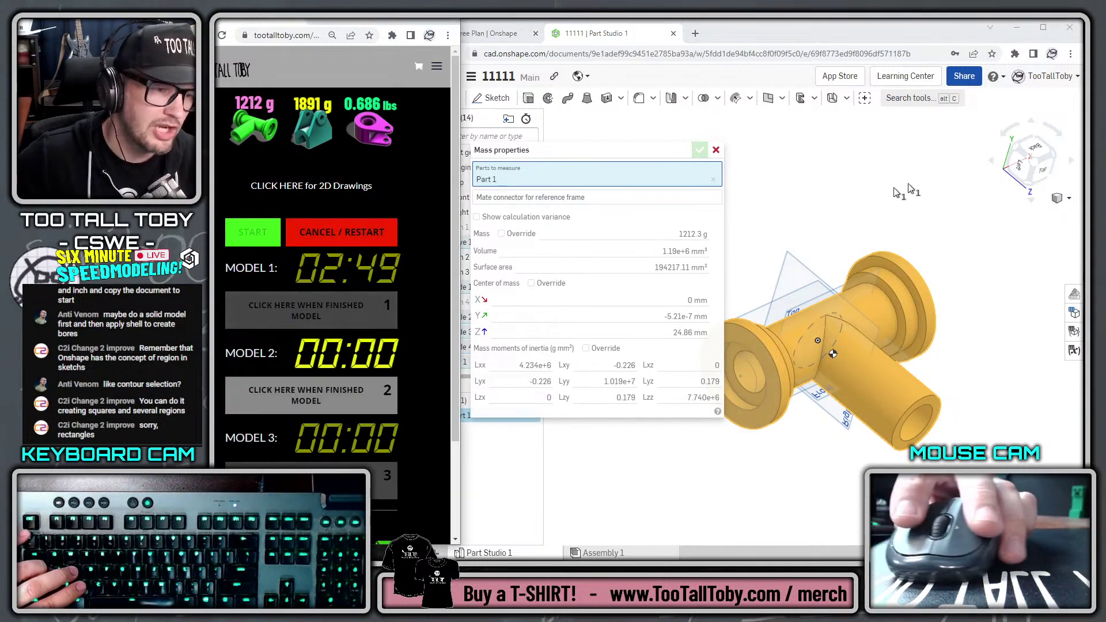
pyautogui.moveTo(1105, 17)
pyautogui.mouseDown()
pyautogui.moveTo(744, 6)
pyautogui.moveTo(632, 29)
pyautogui.moveTo(1105, 52)
pyautogui.mouseUp()
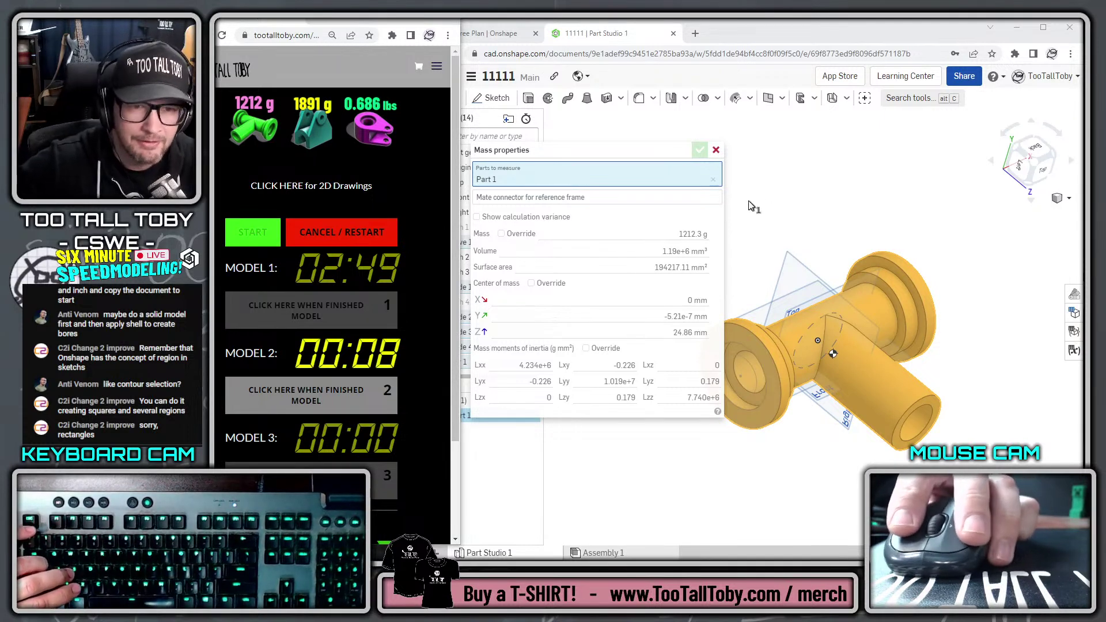
pyautogui.click(716, 151)
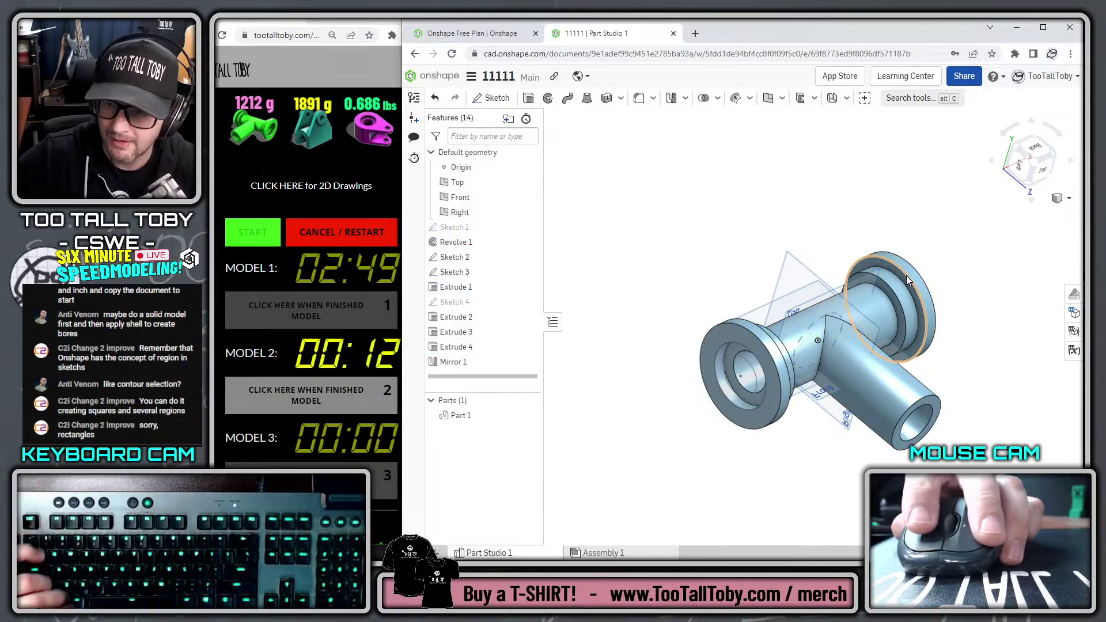
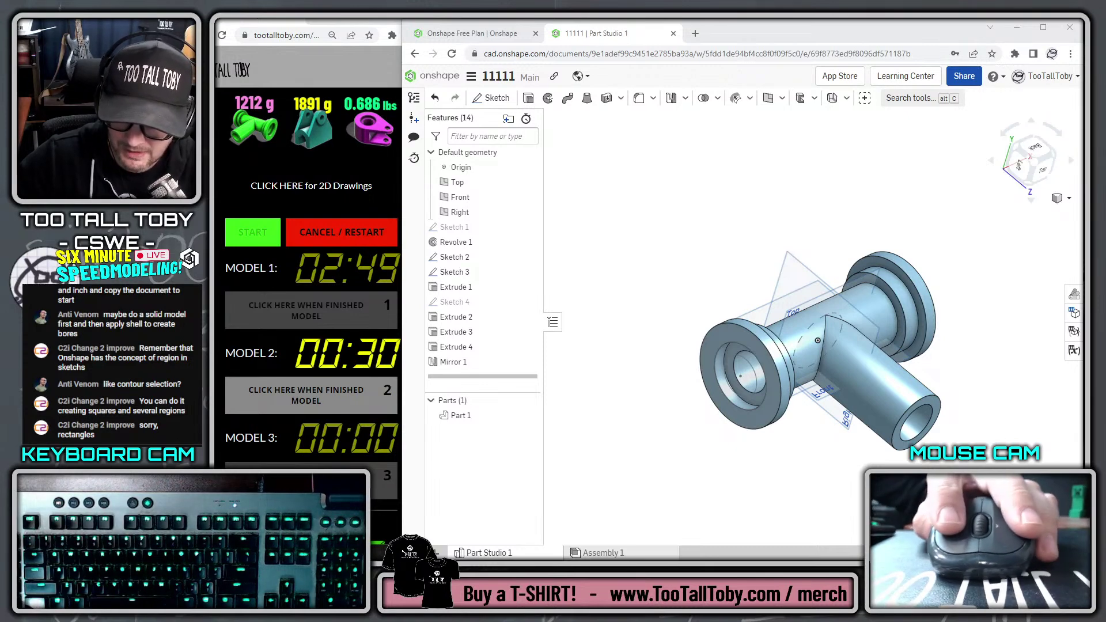
# Delete all sketches and features of the finished fitting, from Sketch 1 through Mirror 1
pyautogui.click(471, 76)
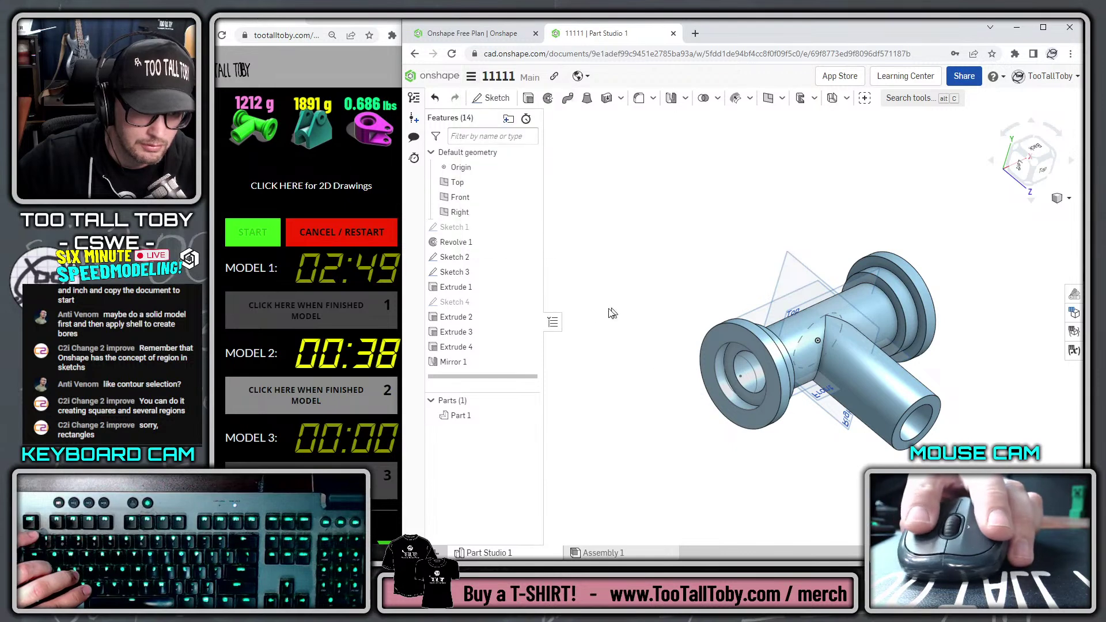
pyautogui.click(455, 362)
pyautogui.keyDown('shift'); pyautogui.click(454, 229); pyautogui.keyUp('shift')
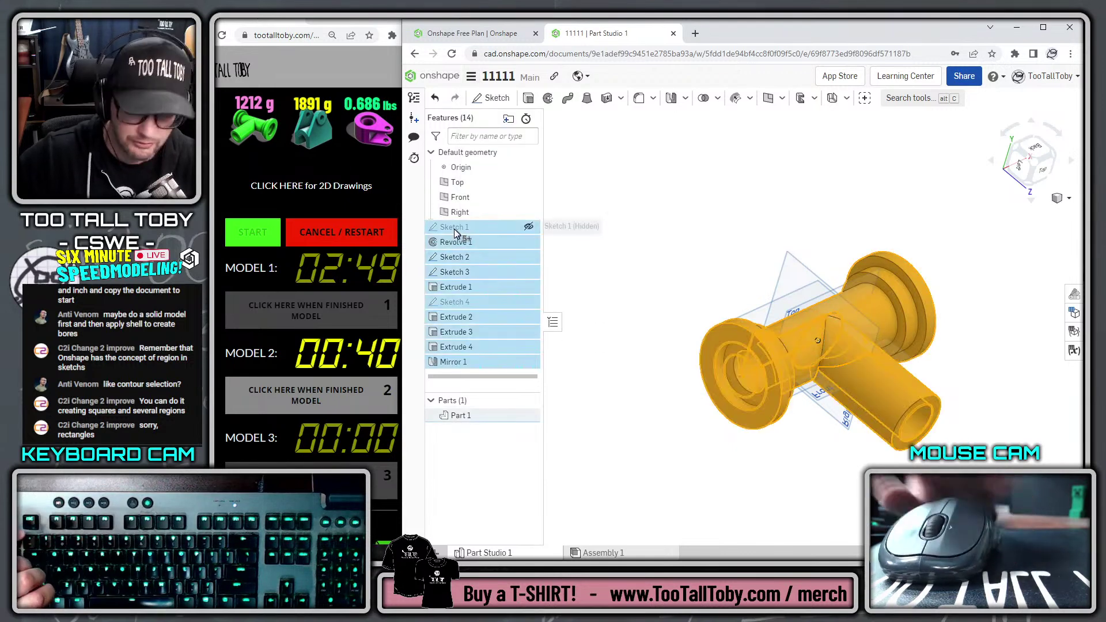
pyautogui.press('Delete')
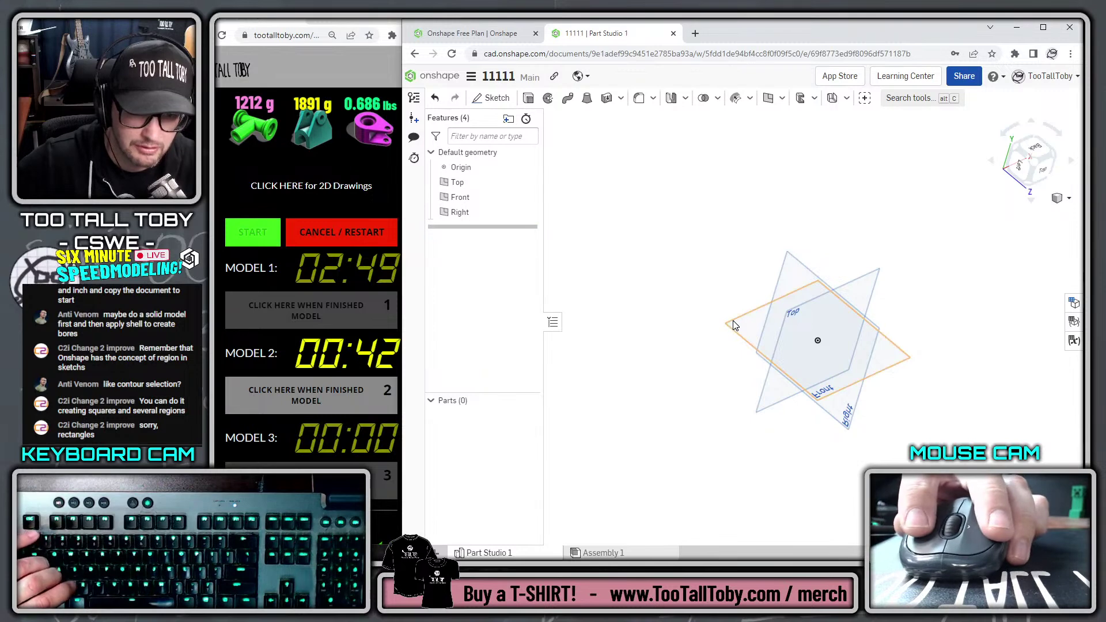
pyautogui.click(733, 325)
pyautogui.press('s')
pyautogui.click(751, 316)
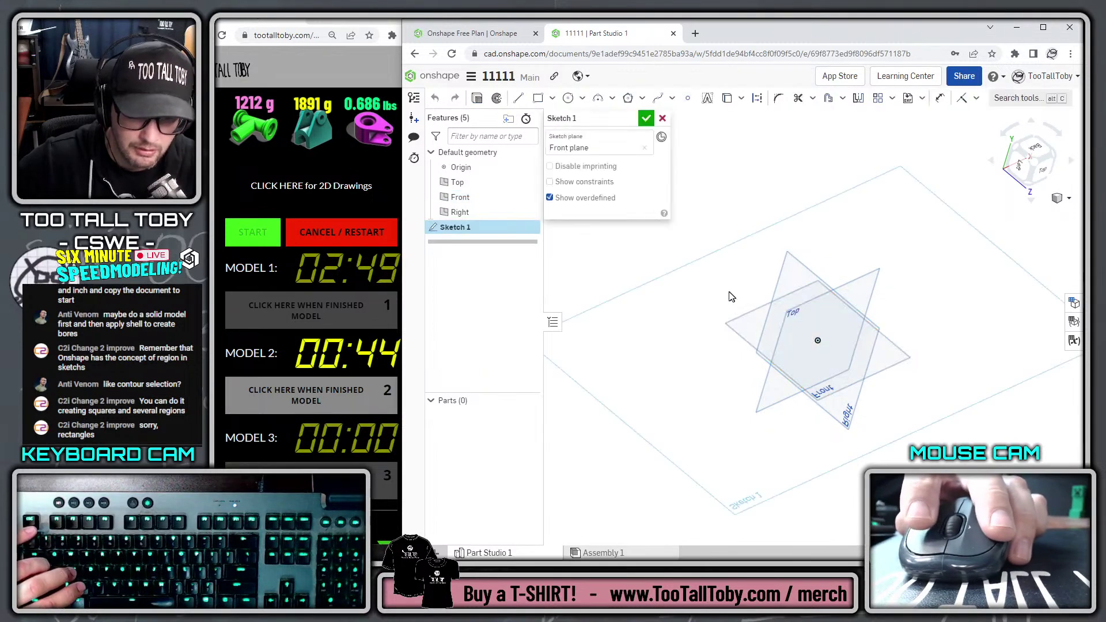
pyautogui.click(647, 119)
# Start a sketch on the Top plane and view it straight on
pyautogui.click(859, 285)
pyautogui.press('s')
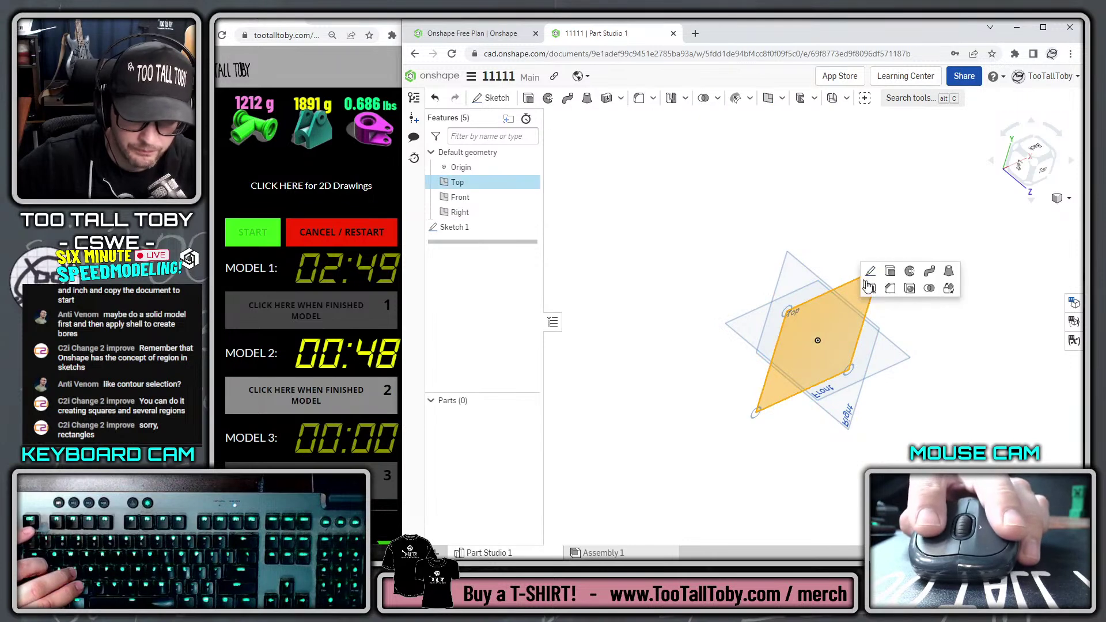
pyautogui.click(875, 276)
pyautogui.press('n')
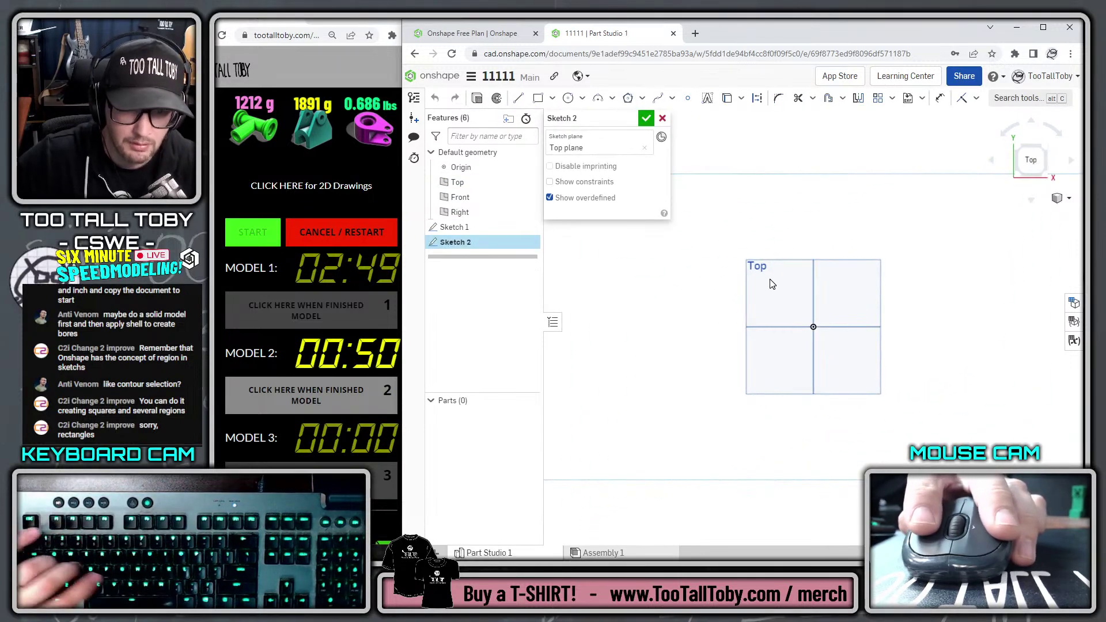
# Try to sketch a corner rectangle about 131 mm by 39 mm from the origin, and delete it
pyautogui.press('a')
pyautogui.press('s')
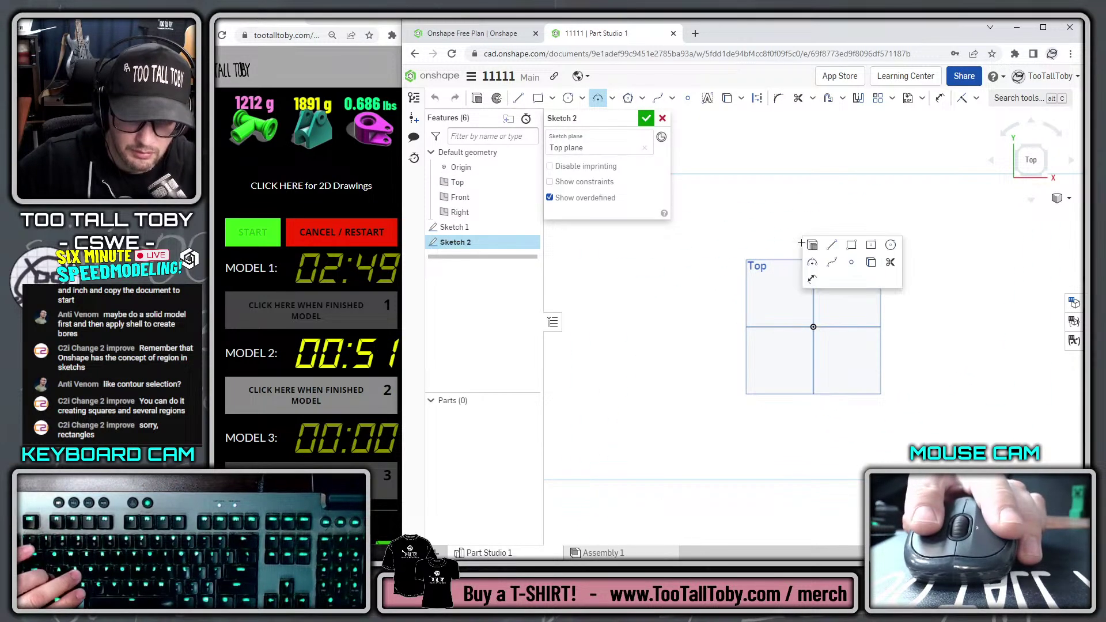
pyautogui.click(851, 244)
pyautogui.click(812, 327)
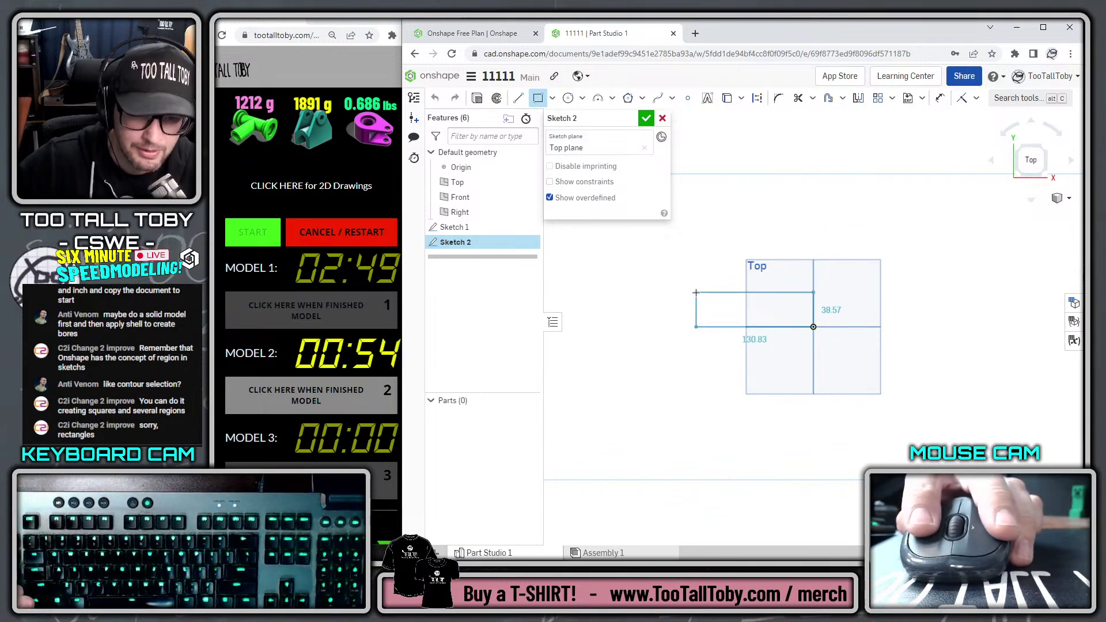
pyautogui.click(696, 292)
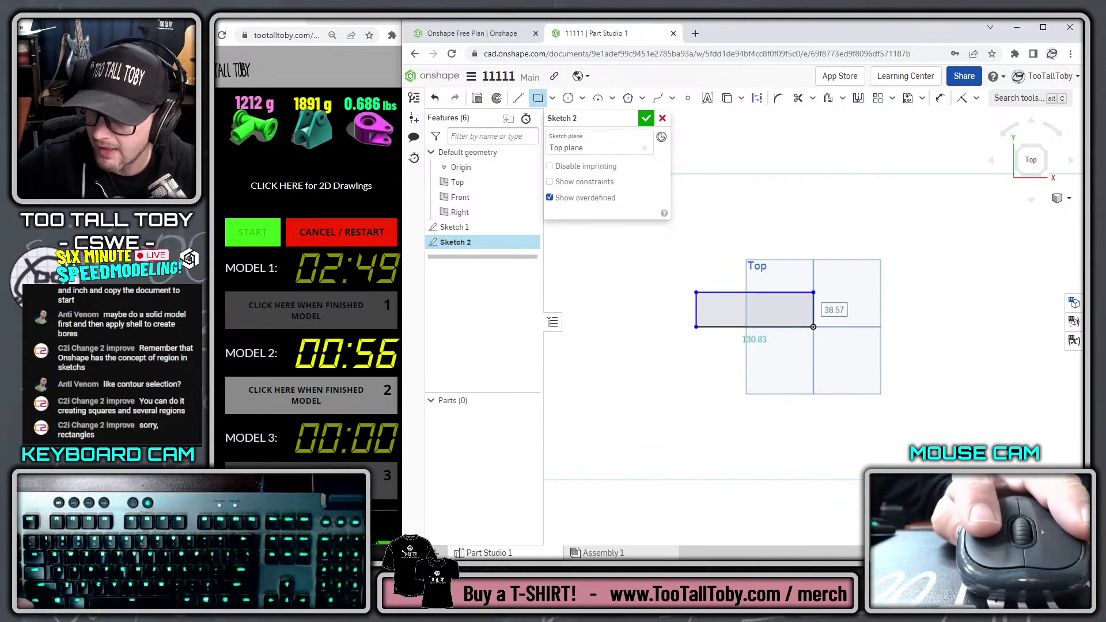
pyautogui.click(747, 337)
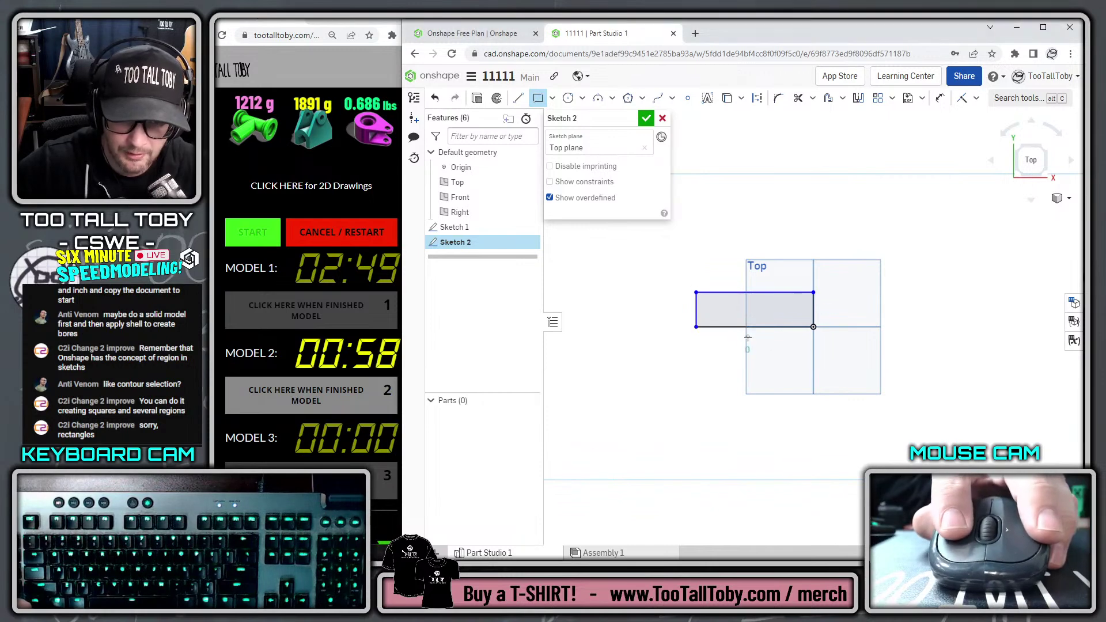
pyautogui.press('Escape')
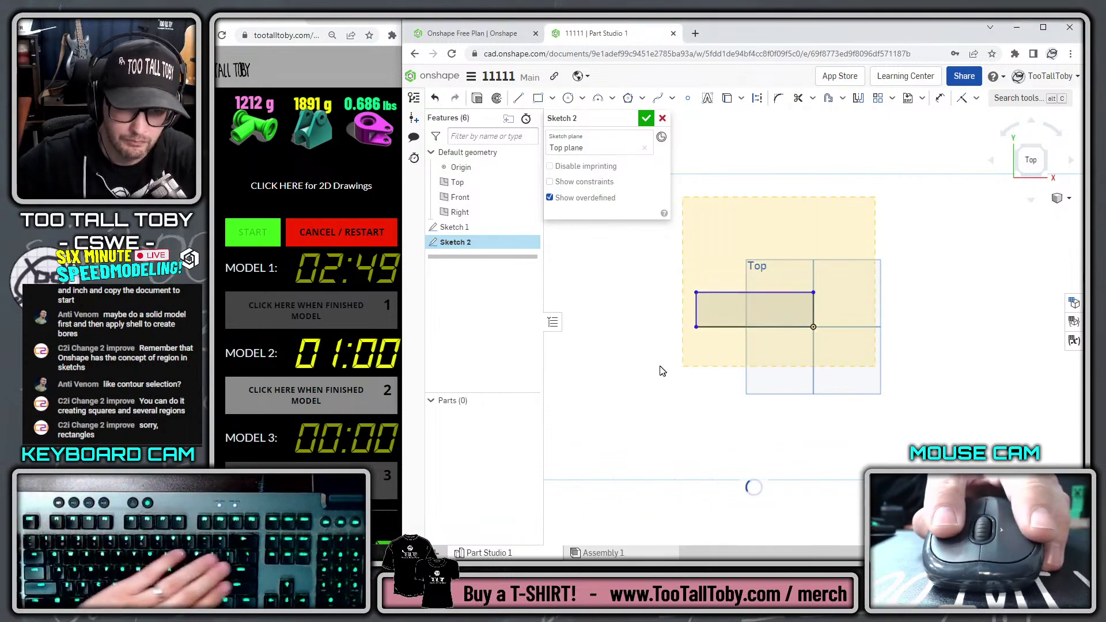
pyautogui.moveTo(678, 276)
pyautogui.mouseDown()
pyautogui.moveTo(777, 335)
pyautogui.moveTo(829, 346)
pyautogui.mouseUp()
pyautogui.press('Delete')
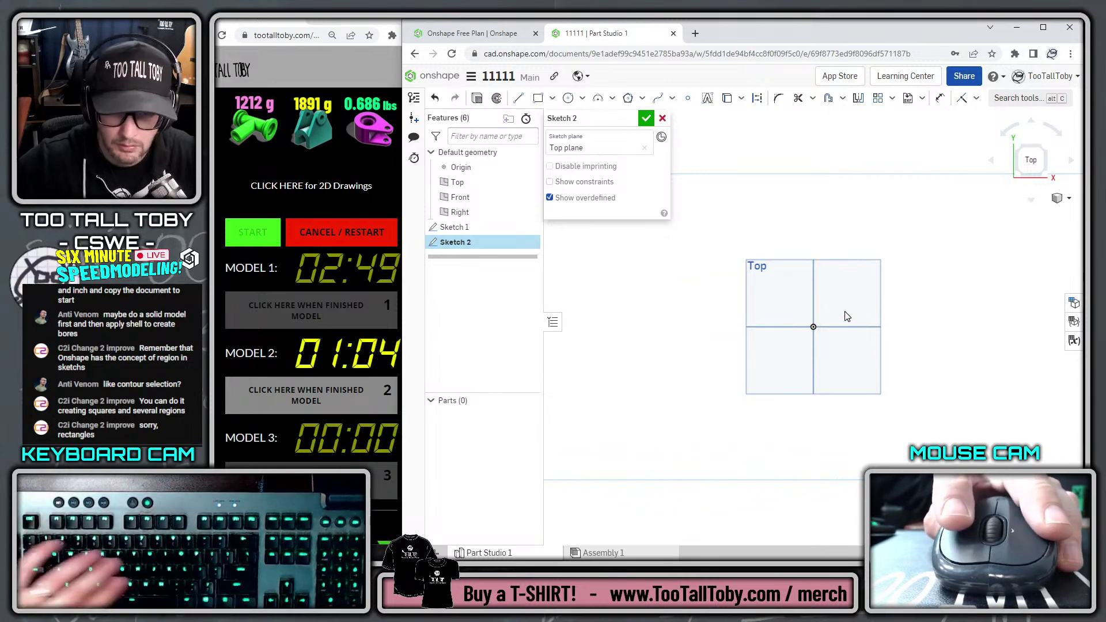
# Sketch a corner rectangle from the origin toward the upper left, 125 mm wide and 37.5 mm high
pyautogui.press('s')
pyautogui.click(912, 296)
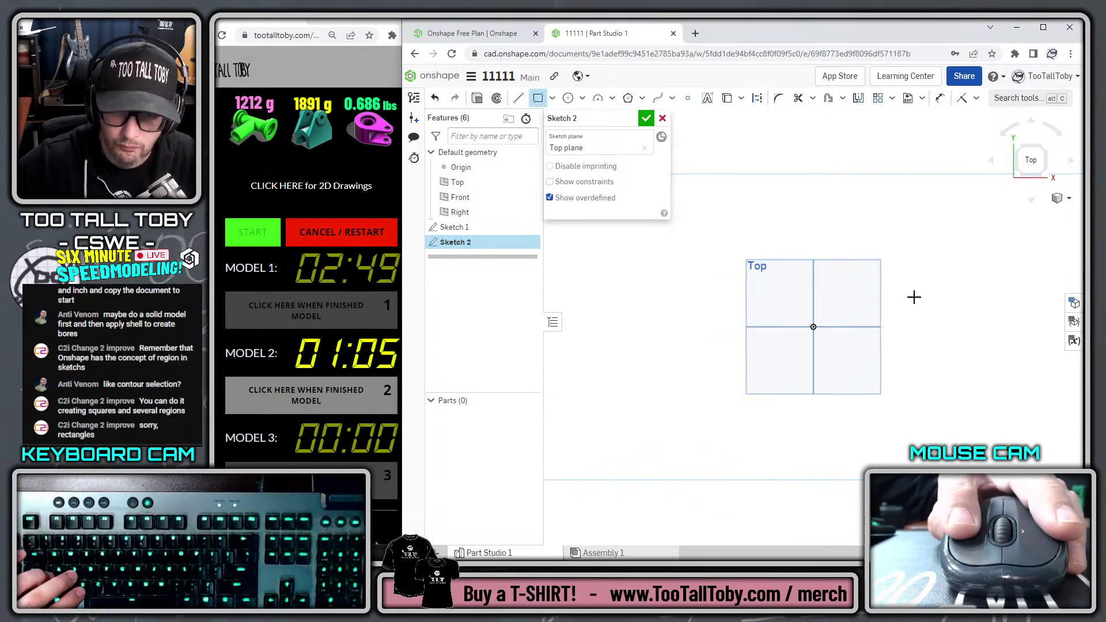
pyautogui.click(813, 326)
pyautogui.click(679, 284)
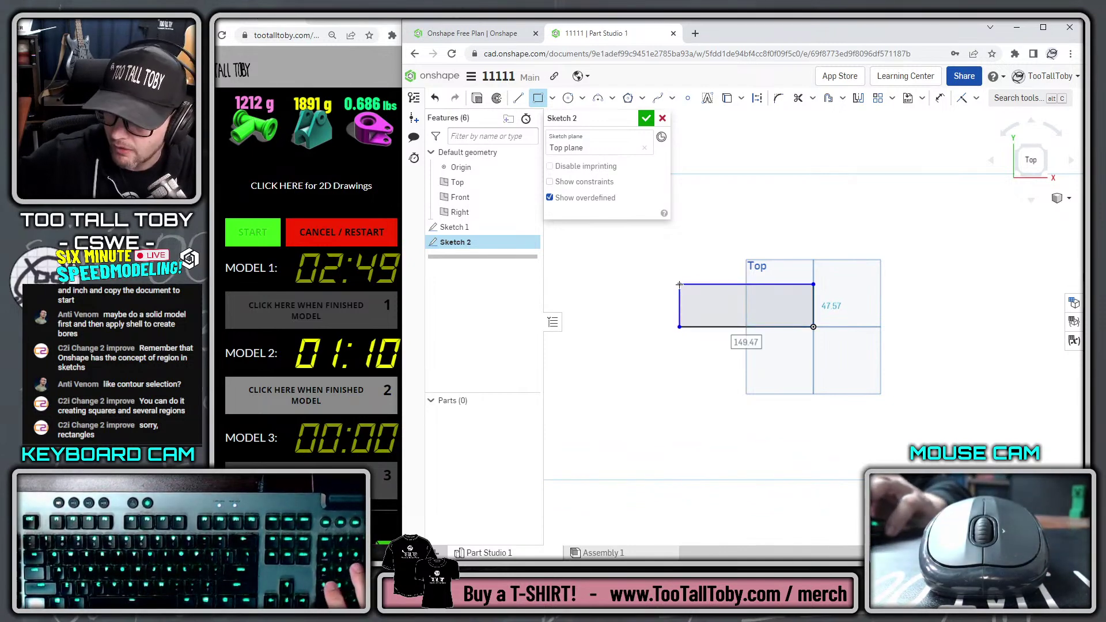
pyautogui.write('125')
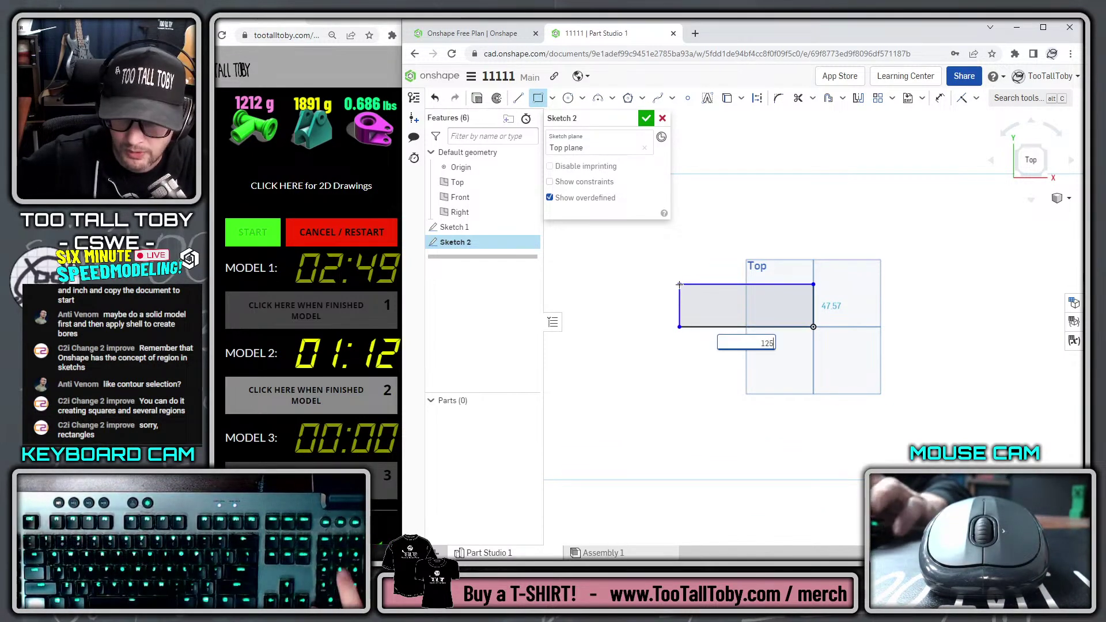
pyautogui.press('Tab')
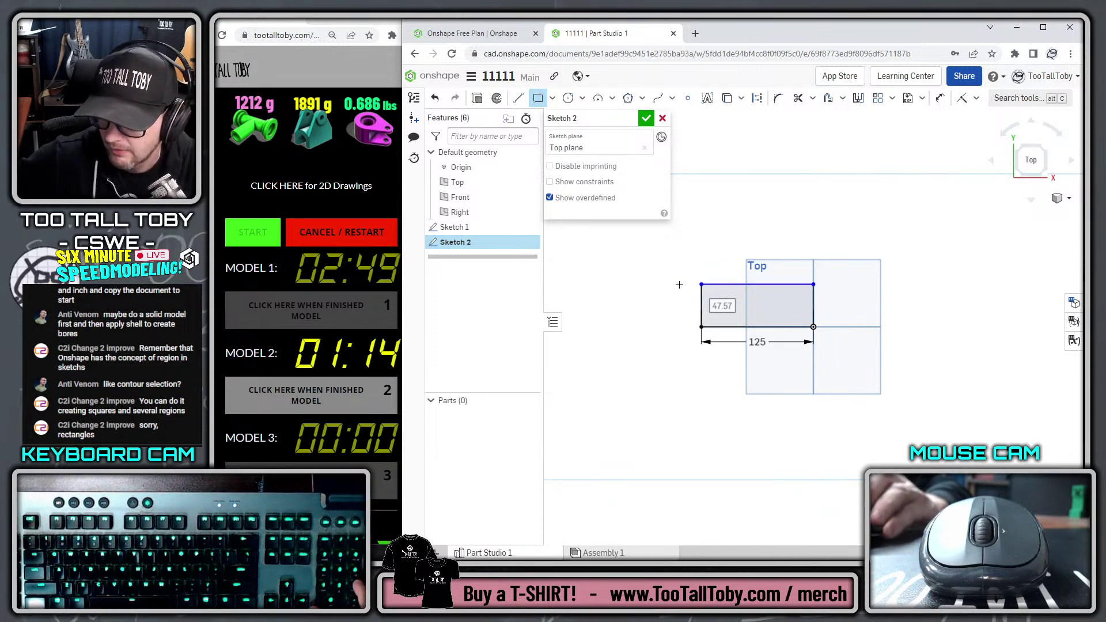
pyautogui.write('37.5')
pyautogui.press('Return')
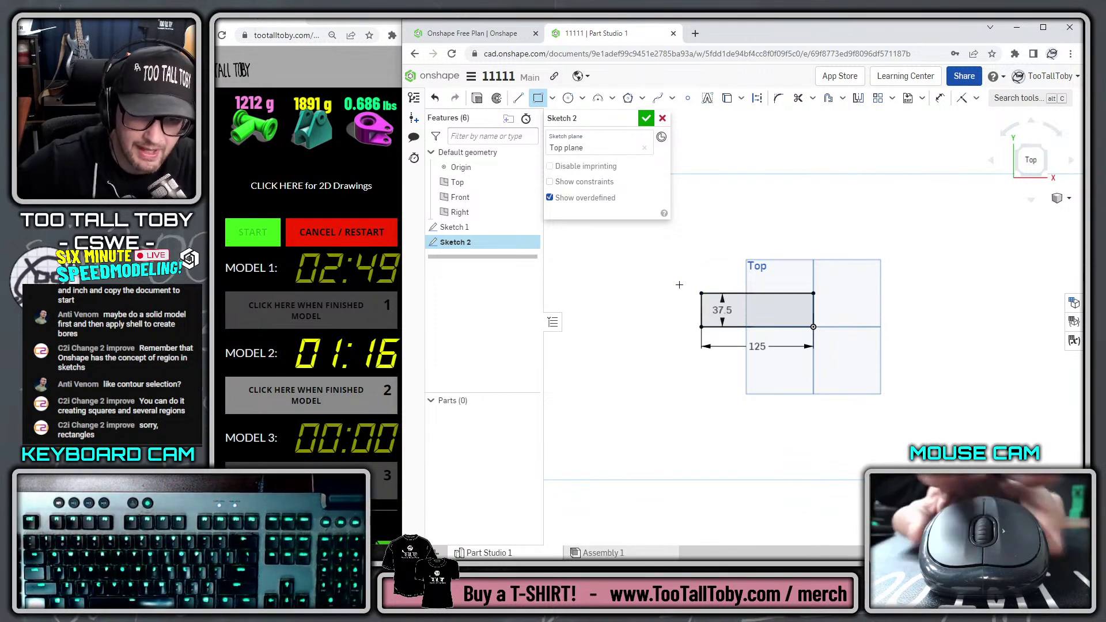
# Sketch a corner rectangle 15 mm wide and 62.5 mm high up from the base rectangle's lower-left corner
pyautogui.click(701, 326)
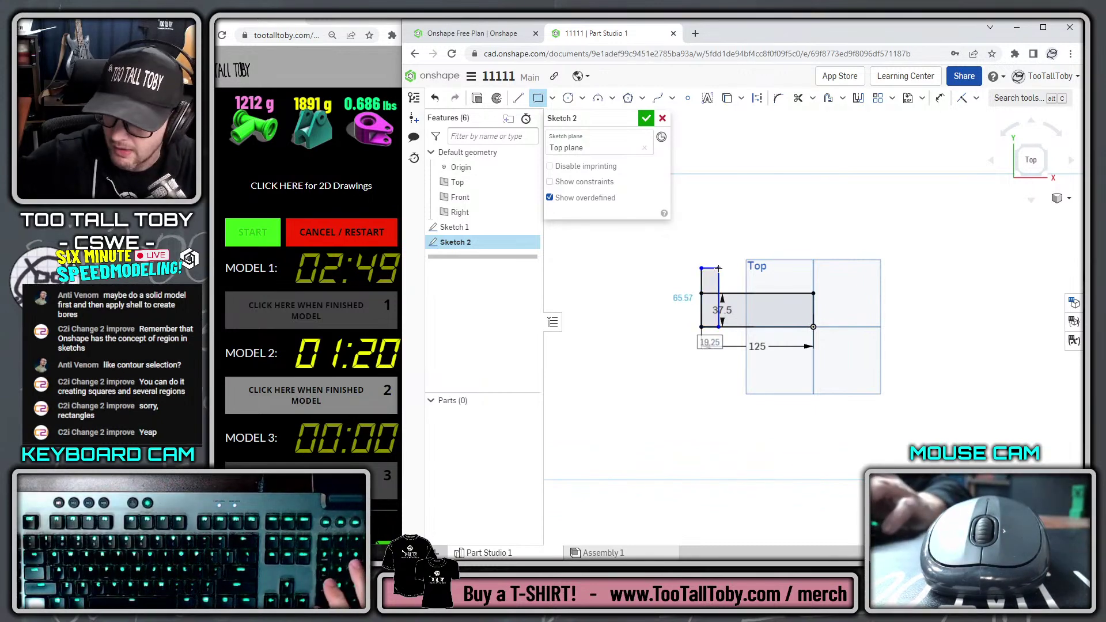
pyautogui.write('15')
pyautogui.press('Tab')
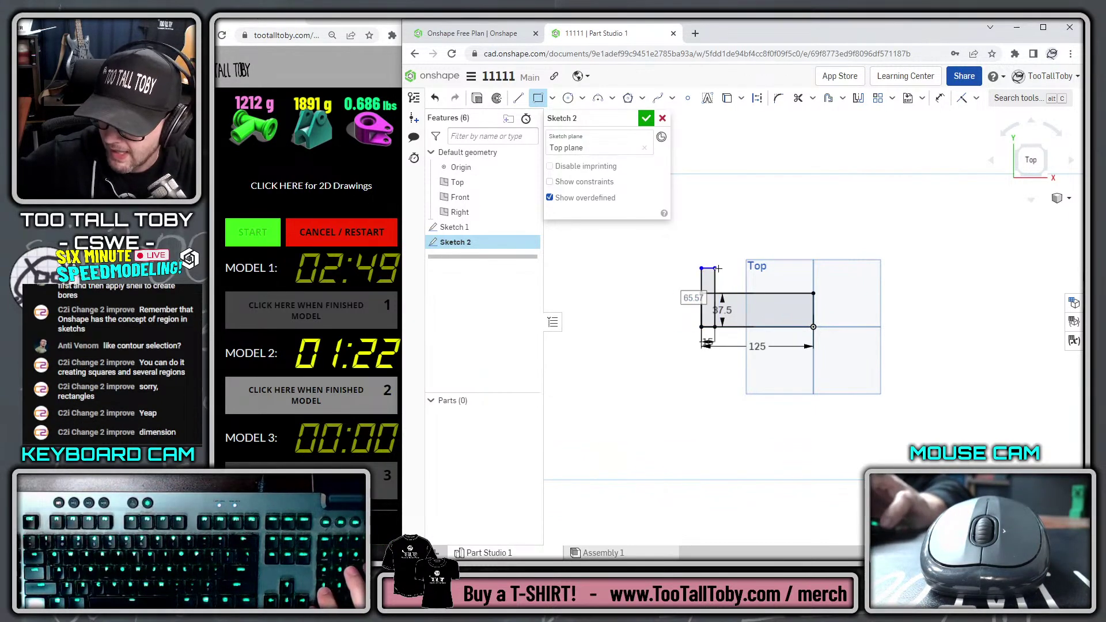
pyautogui.write('125/2')
pyautogui.press('Return')
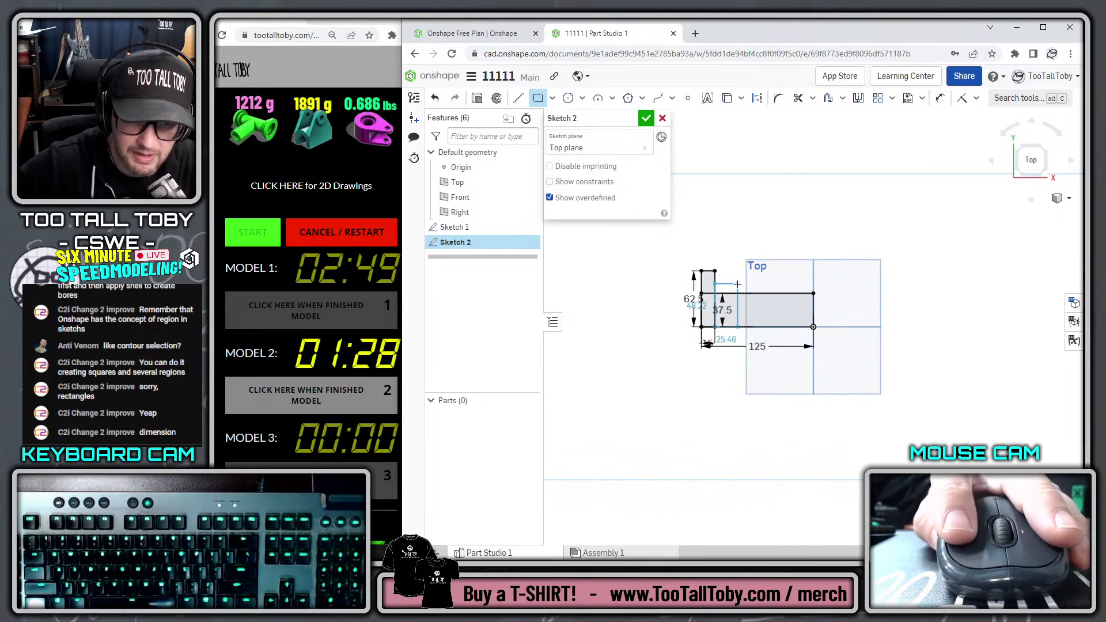
# Sketch a second rectangle 20 mm wide and 50 mm high, starting at the lower-right corner of the 15 mm wide rectangle
pyautogui.click(714, 327)
pyautogui.write('30')
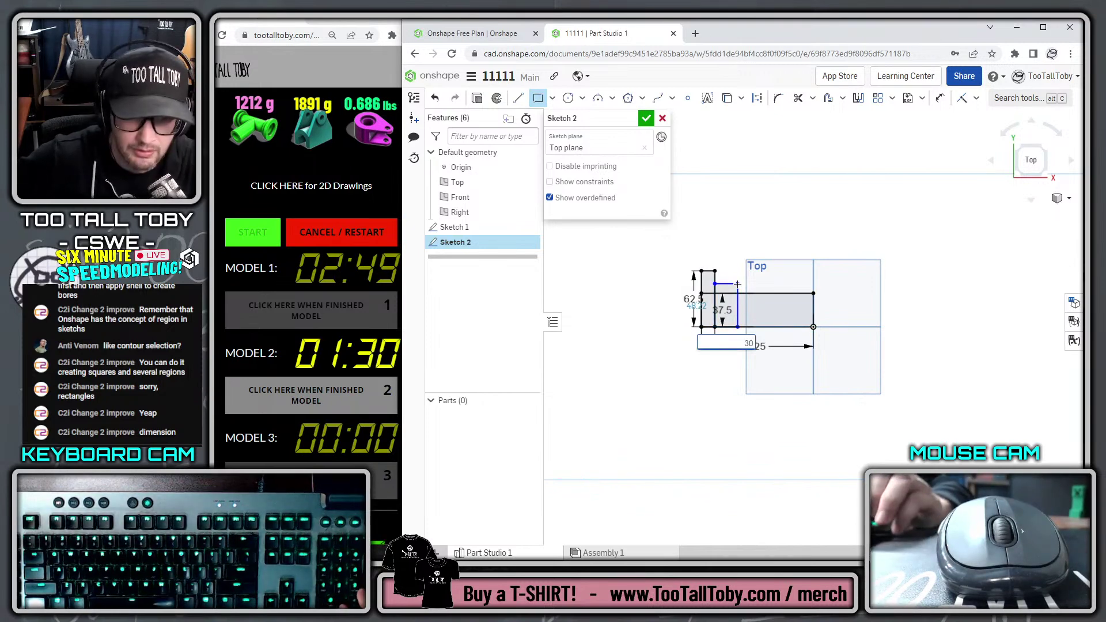
pyautogui.press('BackSpace')
pyautogui.press('BackSpace')
pyautogui.write('20')
pyautogui.press('Return')
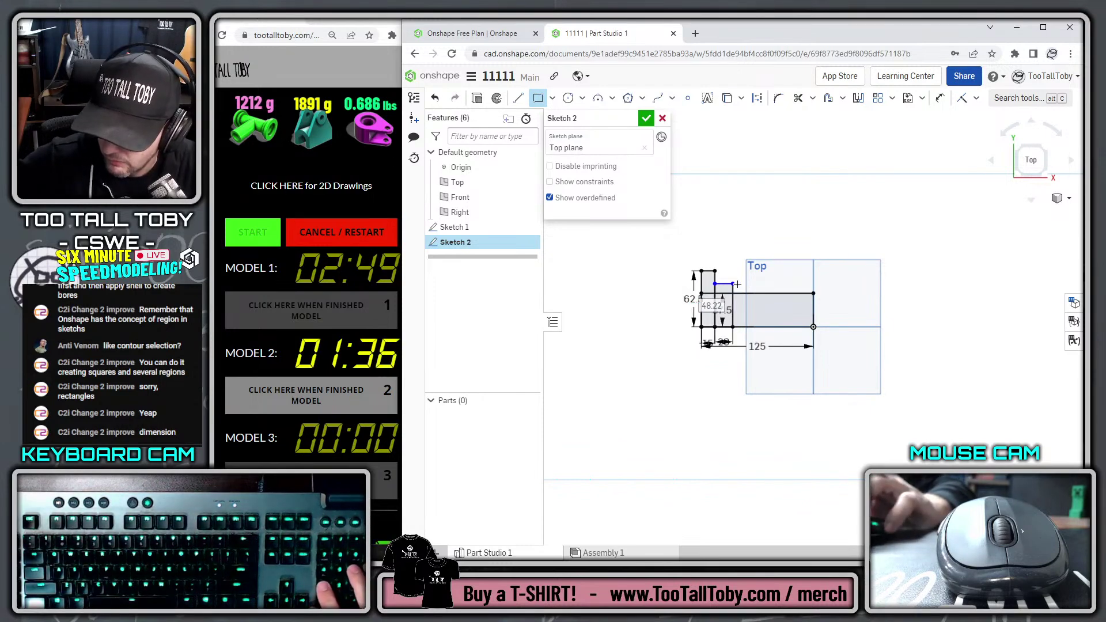
pyautogui.write('50')
pyautogui.press('Return')
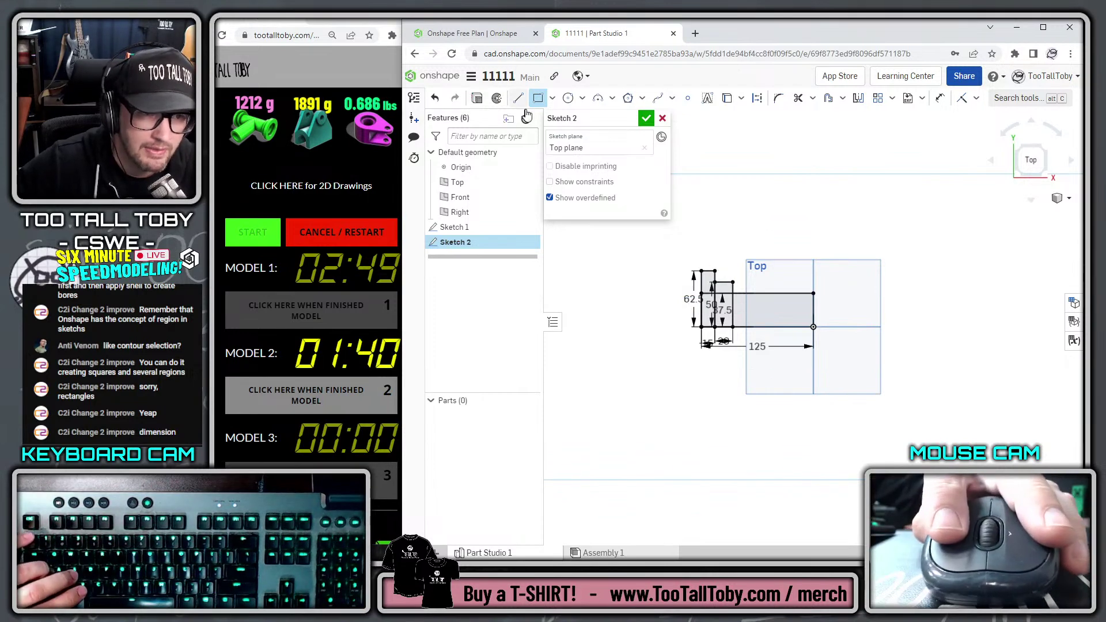
pyautogui.scroll(5, 728, 285)
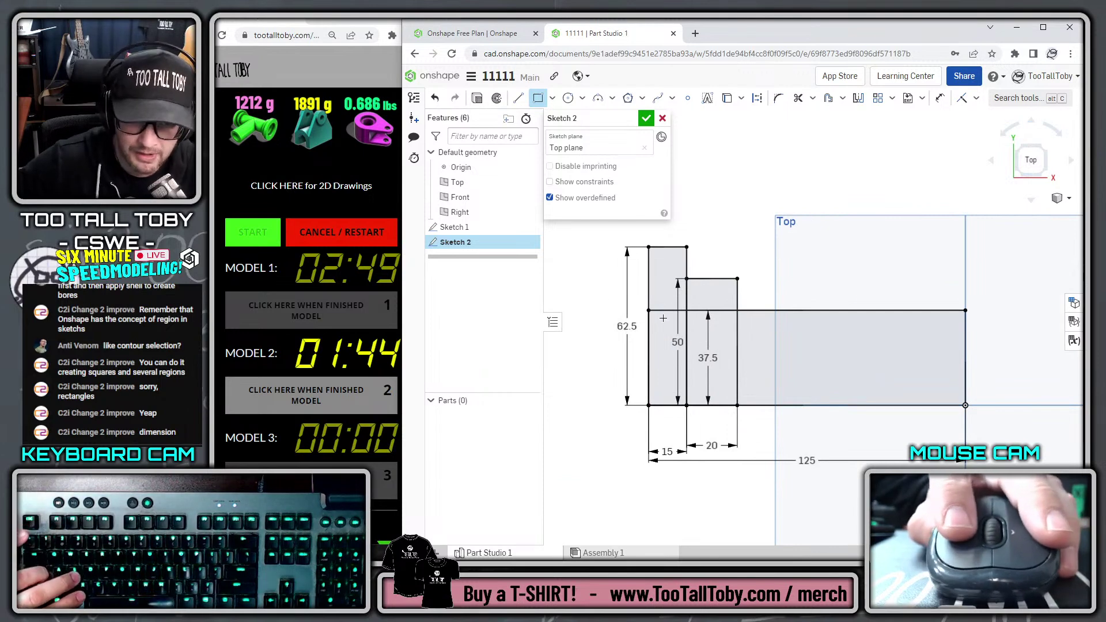
pyautogui.press('s')
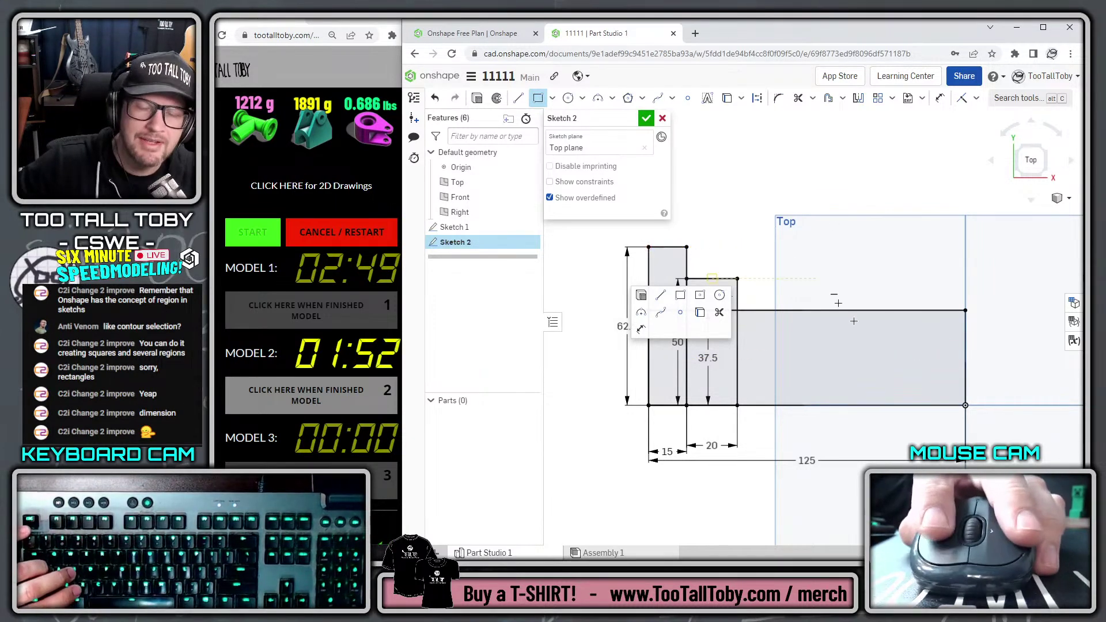
pyautogui.scroll(-4, 899, 432)
pyautogui.scroll(3, 887, 444)
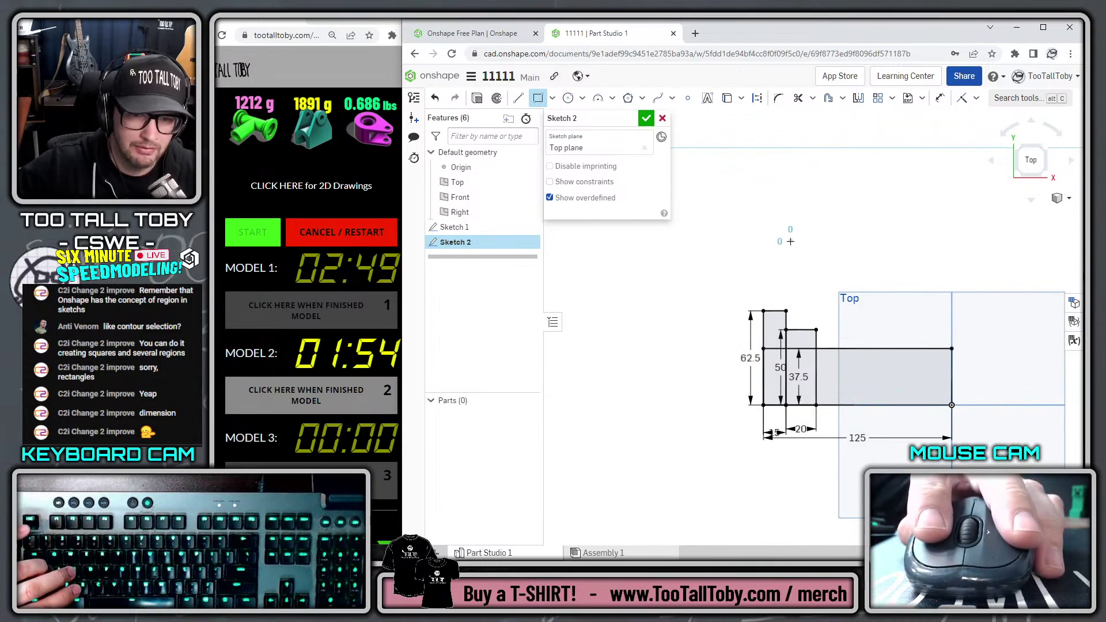
pyautogui.press('Escape')
pyautogui.scroll(-2, 880, 436)
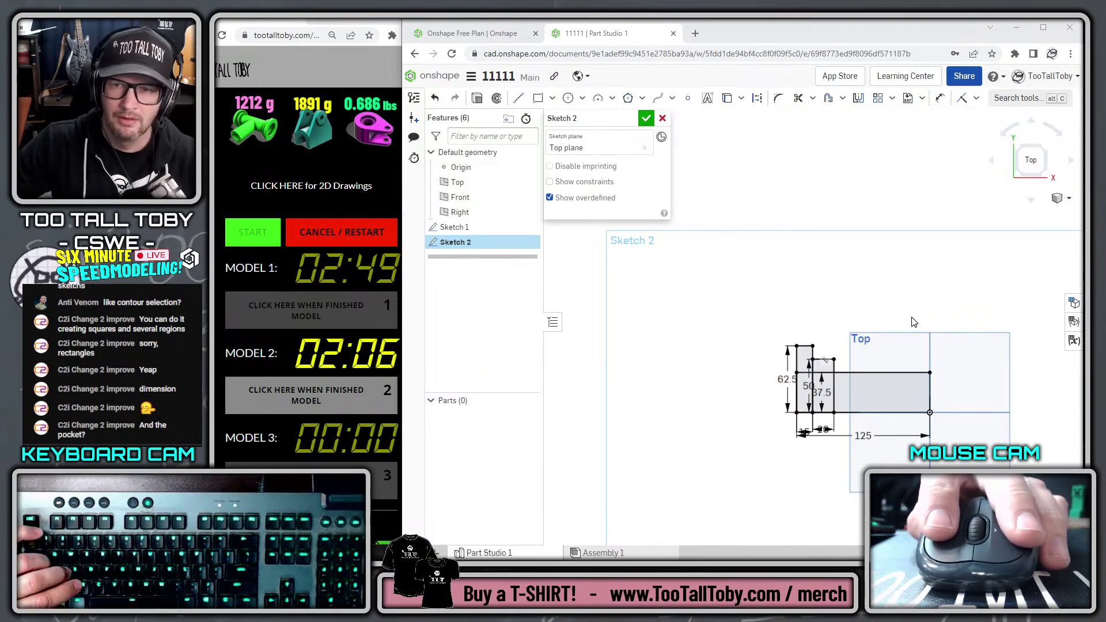
pyautogui.scroll(-3, 876, 434)
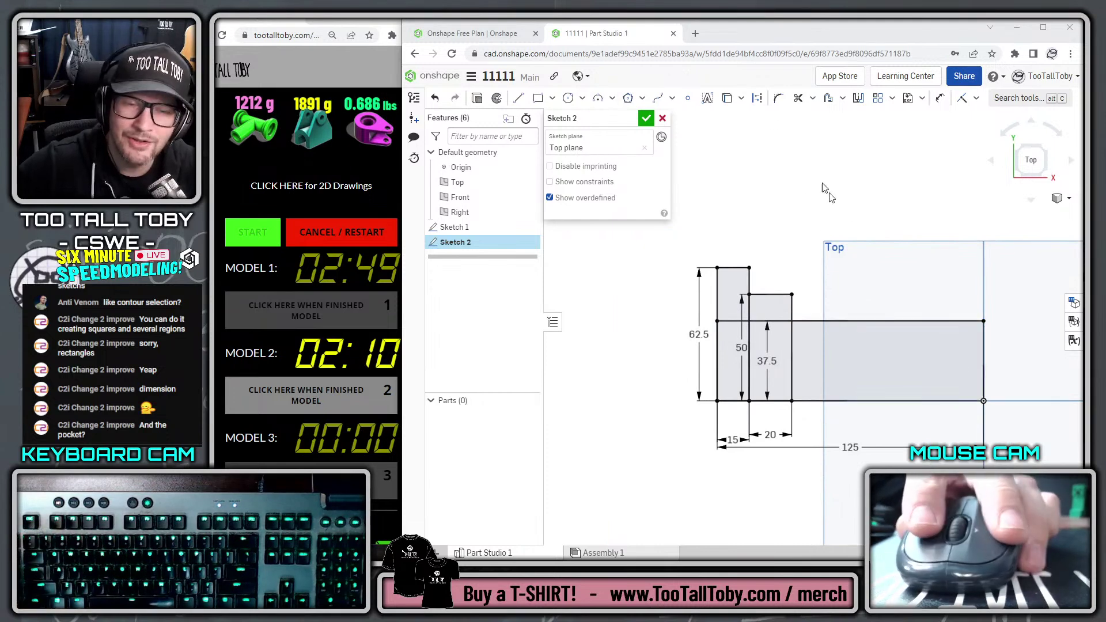
# Reset the running challenge timer, return to Onshape and close document 11111
pyautogui.click(334, 406)
pyautogui.click(381, 231)
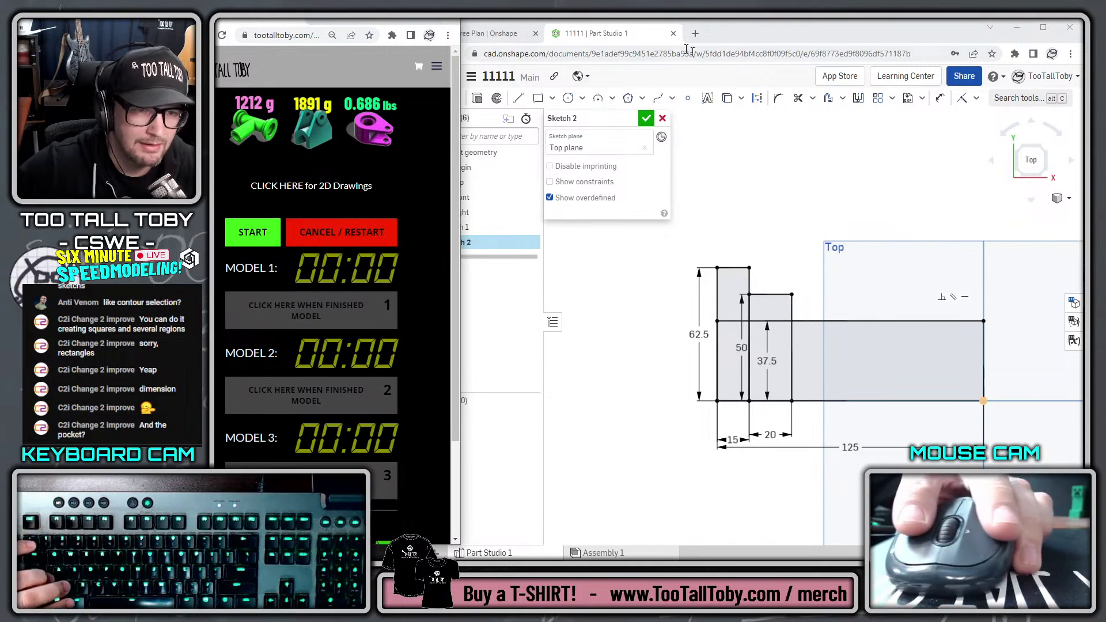
pyautogui.click(654, 279)
pyautogui.click(471, 76)
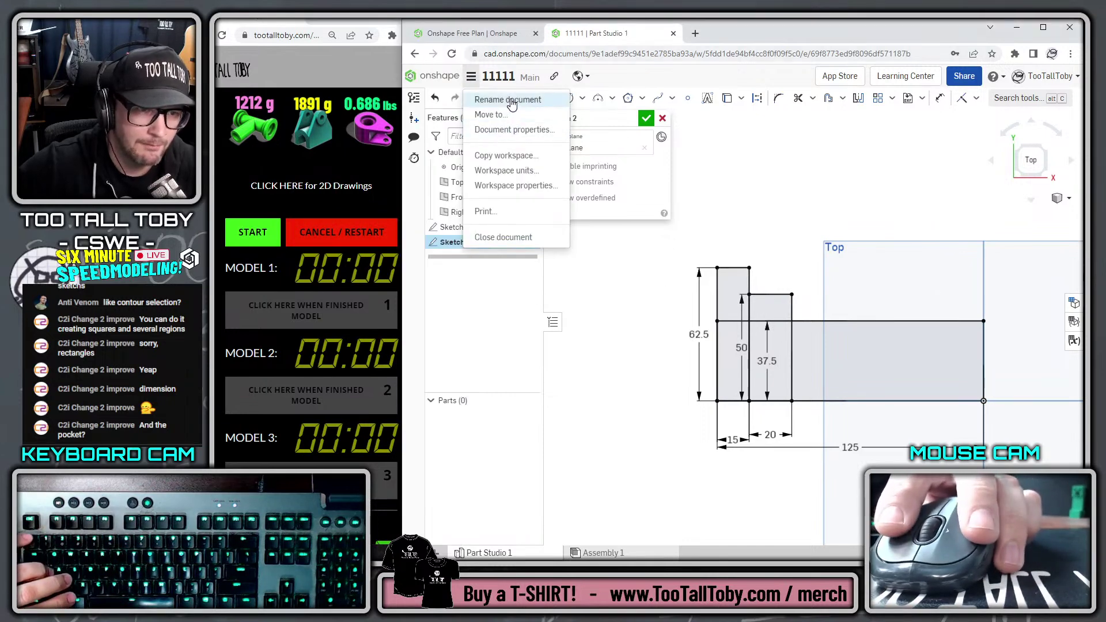
pyautogui.click(504, 237)
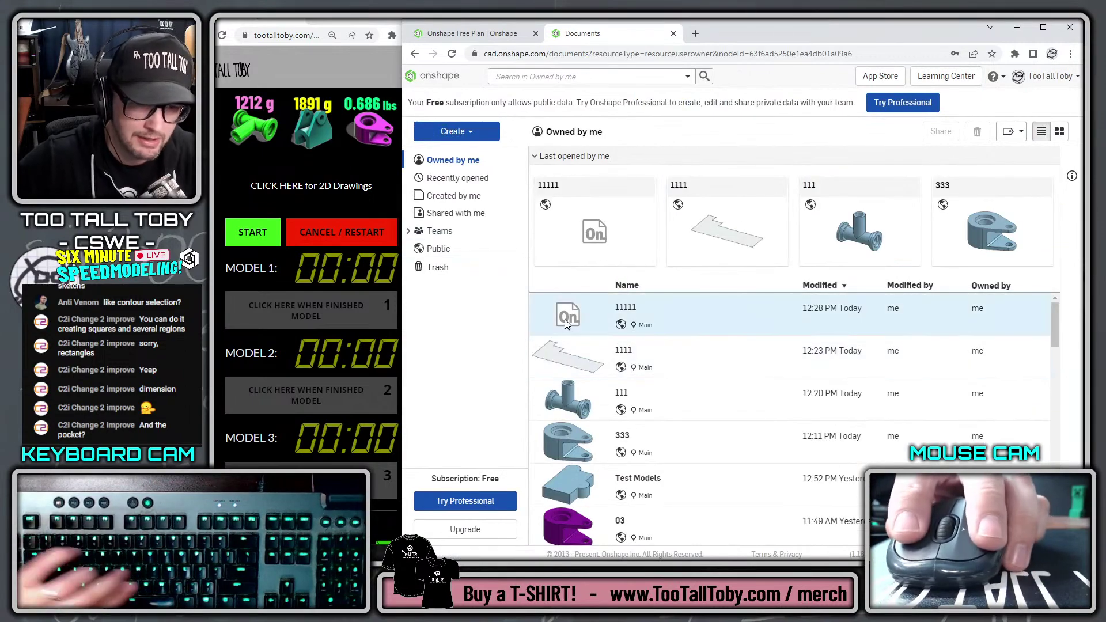
# Send the documents 11111, 1111 and 111 to the trash
pyautogui.click(567, 324)
pyautogui.press('Delete')
pyautogui.click(834, 146)
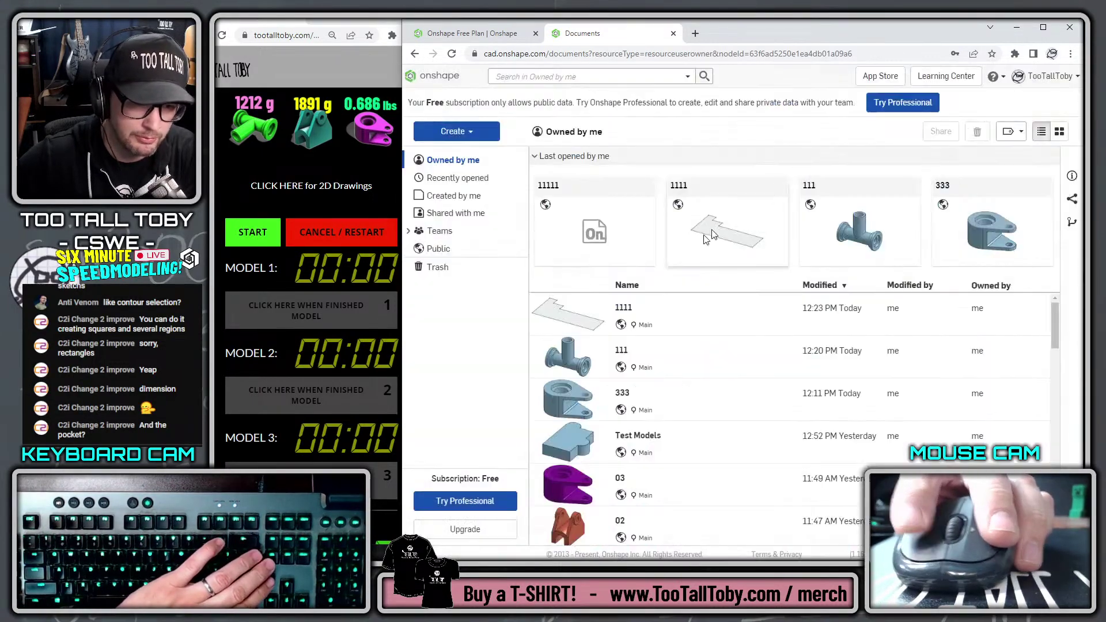
pyautogui.click(570, 315)
pyautogui.press('Delete')
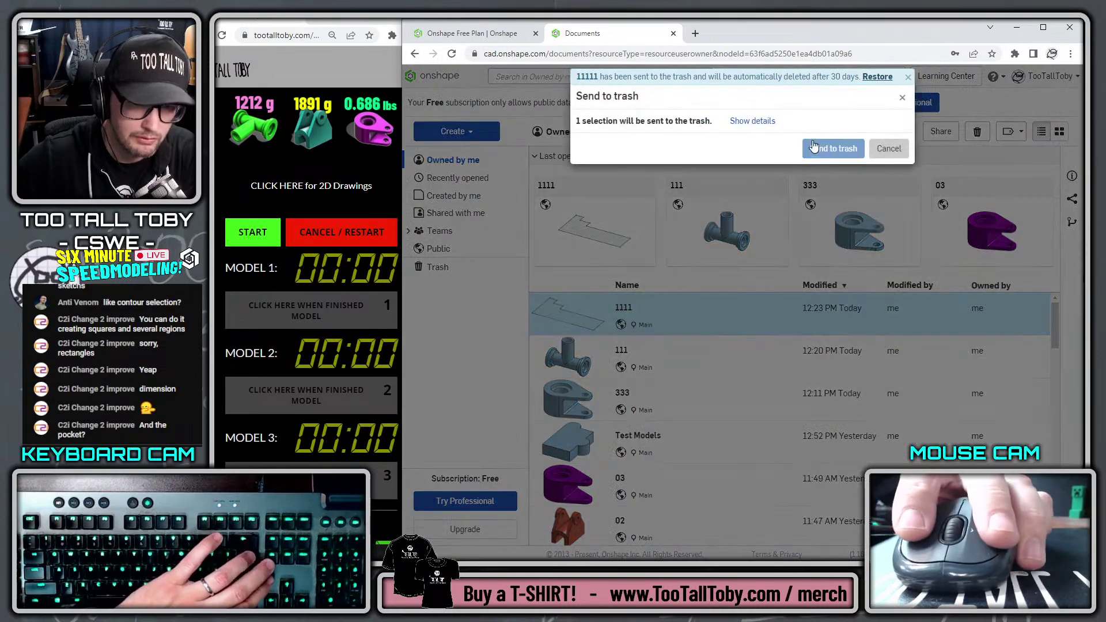
pyautogui.click(814, 146)
pyautogui.click(571, 311)
pyautogui.press('Delete')
pyautogui.click(828, 147)
# Switch to the challenge page and start a new timed run
pyautogui.click(468, 132)
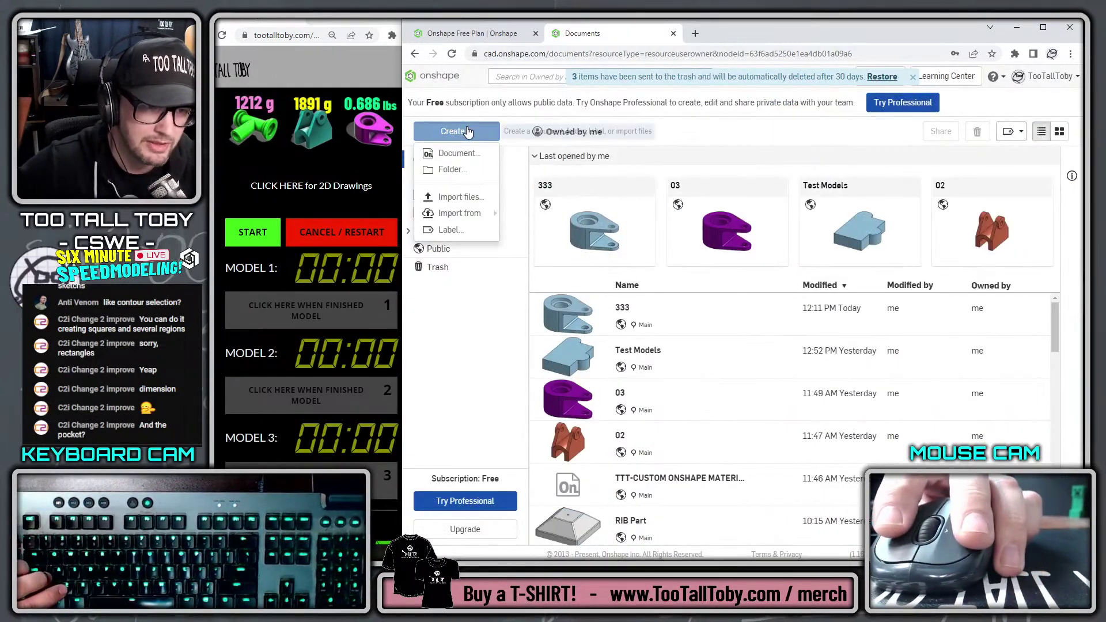
pyautogui.click(481, 395)
pyautogui.click(253, 233)
# Switch back to Onshape and create a new public document named 111
pyautogui.click(475, 138)
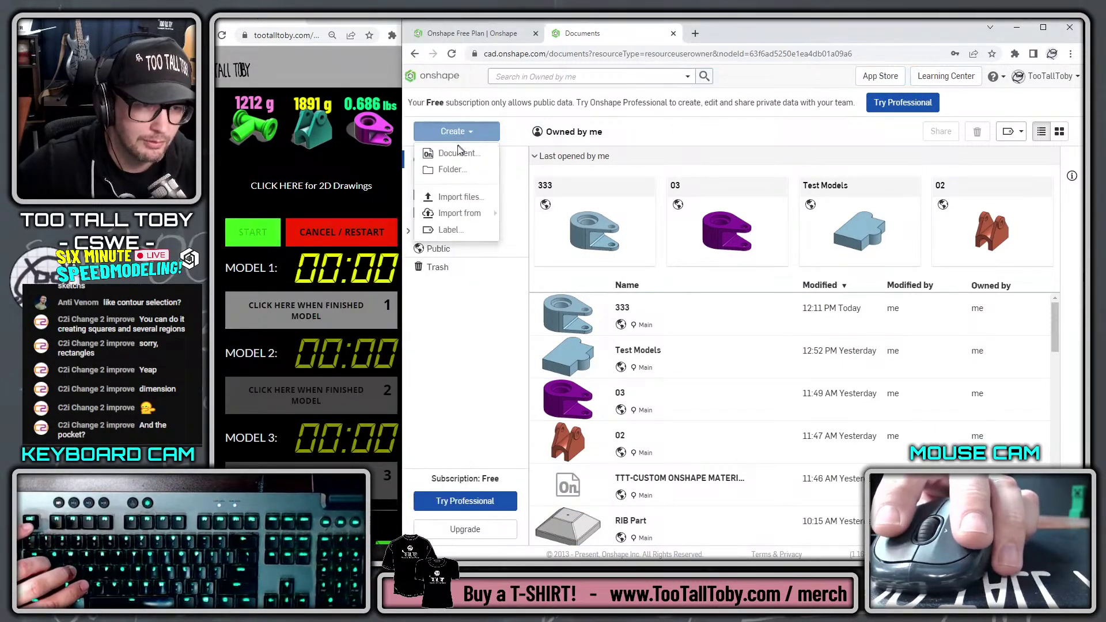
pyautogui.click(454, 152)
pyautogui.write('111')
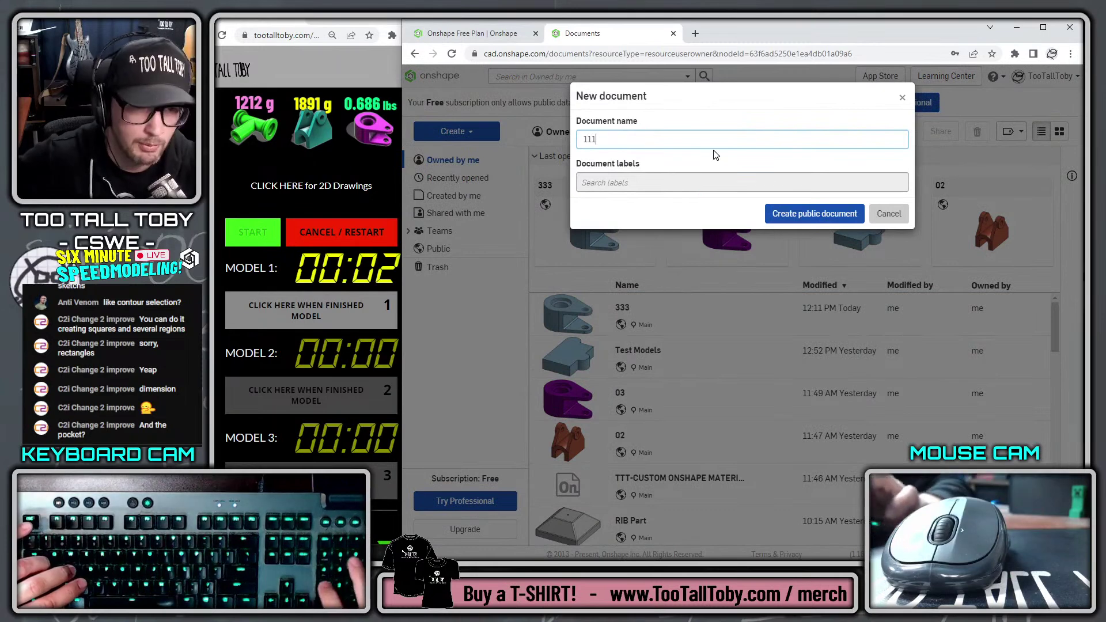
pyautogui.press('Return')
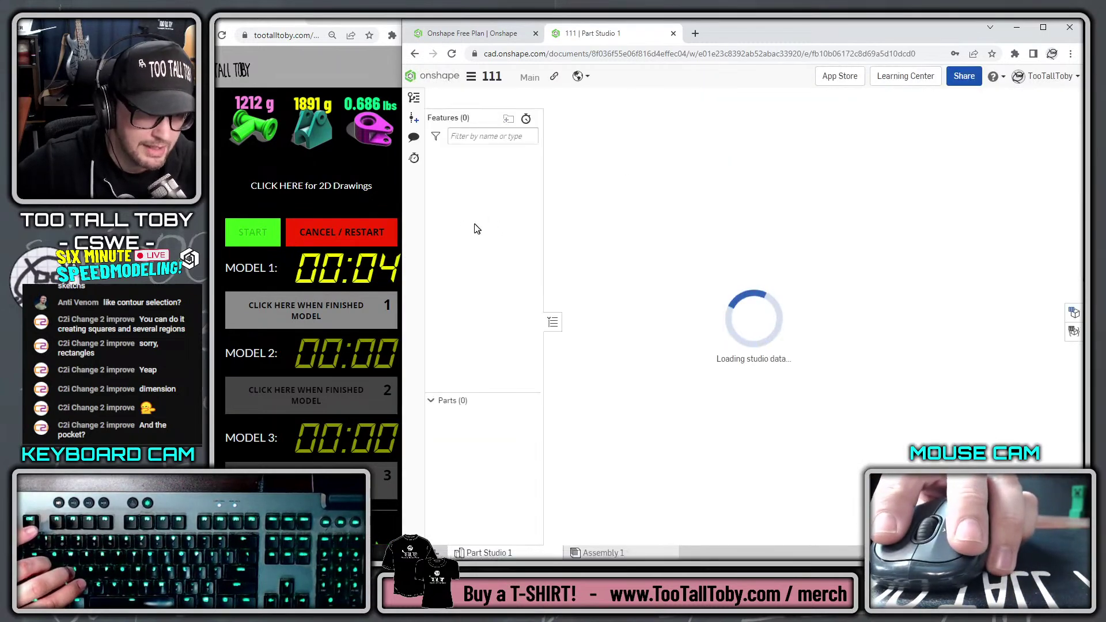
# Start a sketch on the Top plane, view it straight on and activate the corner rectangle tool
pyautogui.click(456, 183)
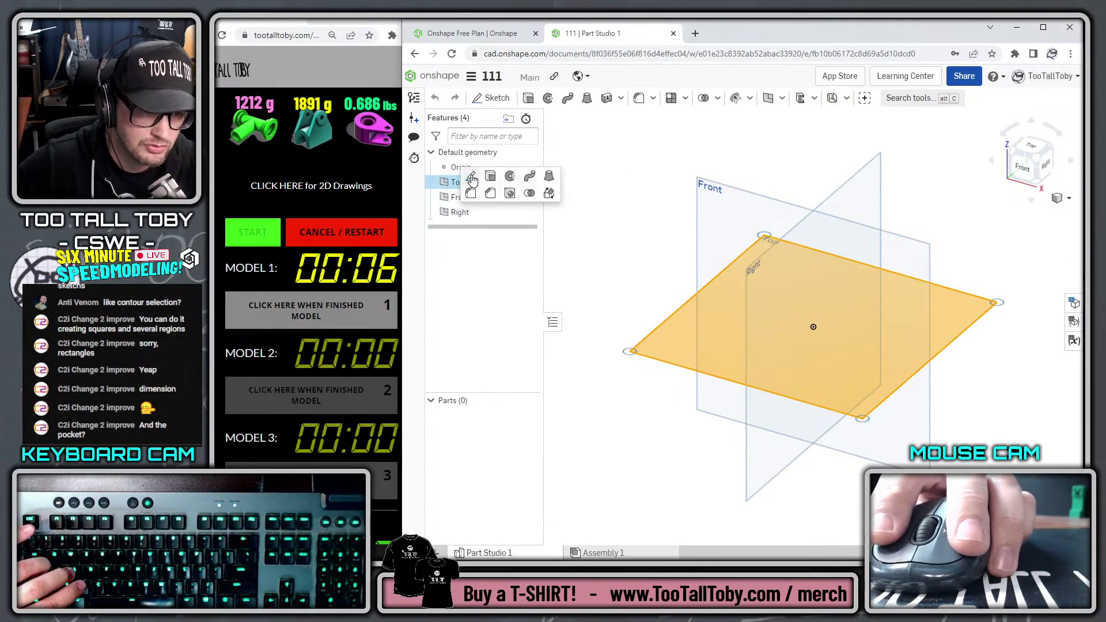
pyautogui.hotkey('shift', 's')
pyautogui.press('n')
pyautogui.press('s')
pyautogui.click(781, 259)
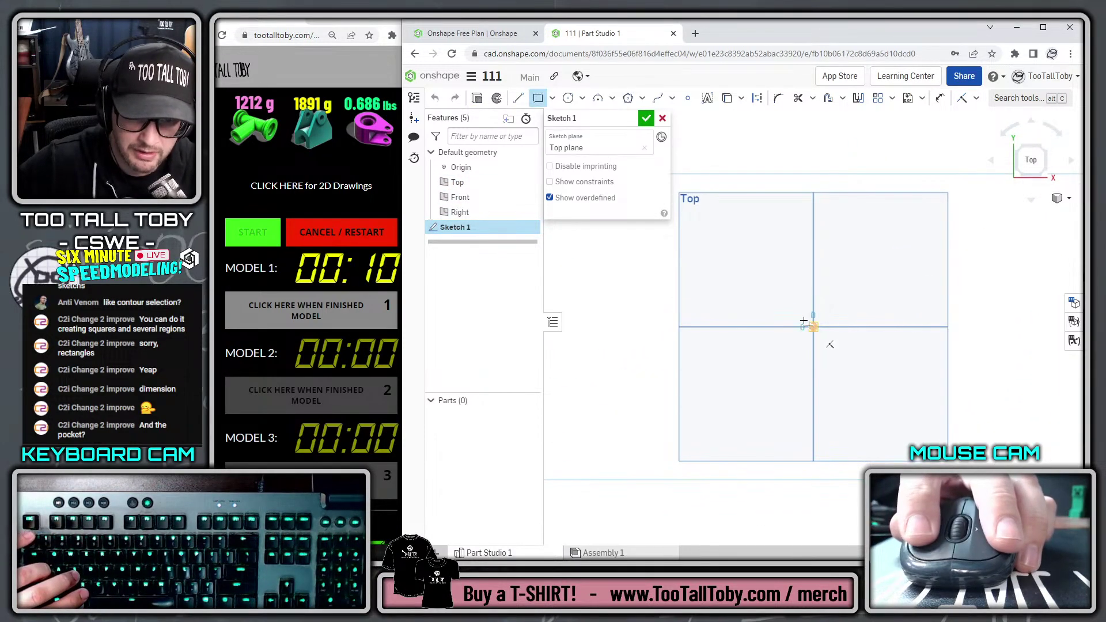
# Sketch a corner rectangle from the origin toward the upper left, 125 mm wide and 62.5 mm high
pyautogui.click(813, 327)
pyautogui.write('125')
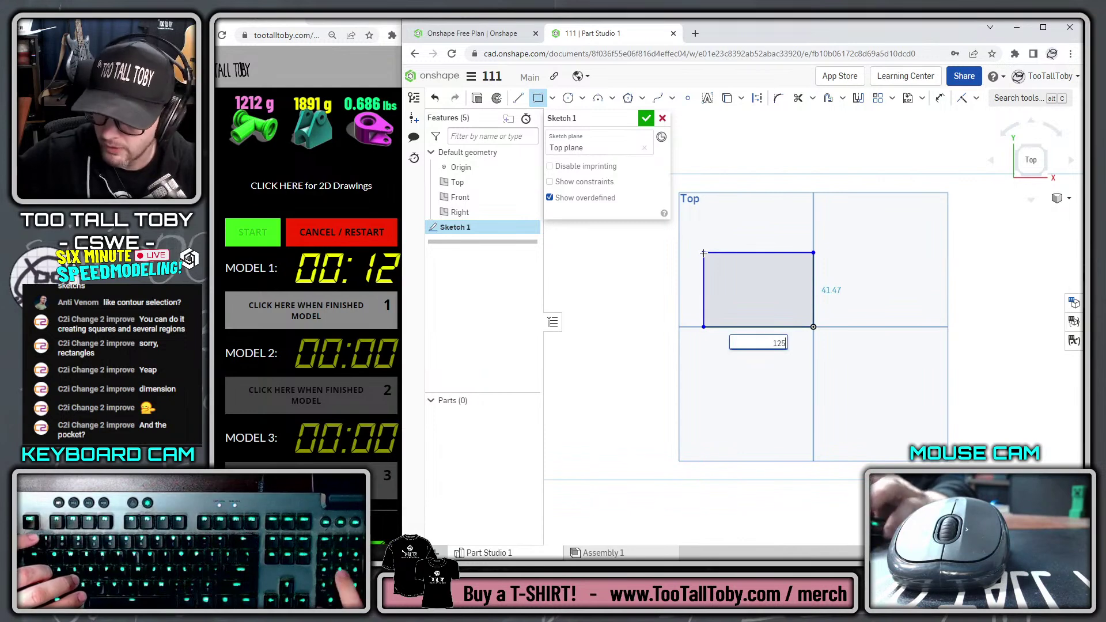
pyautogui.press('Tab')
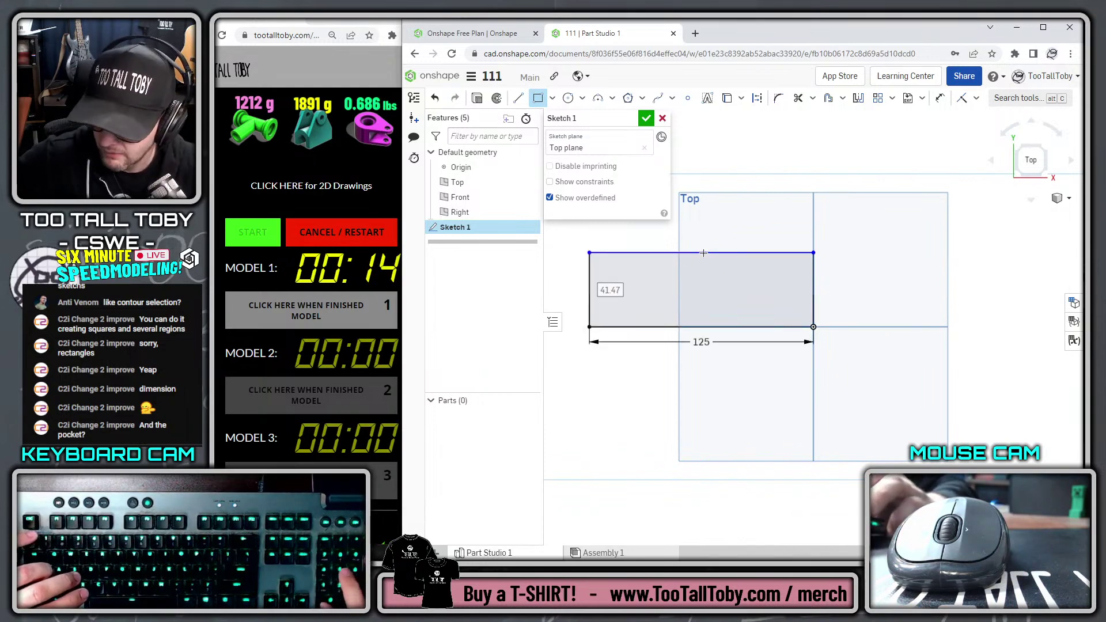
pyautogui.write('125/*2')
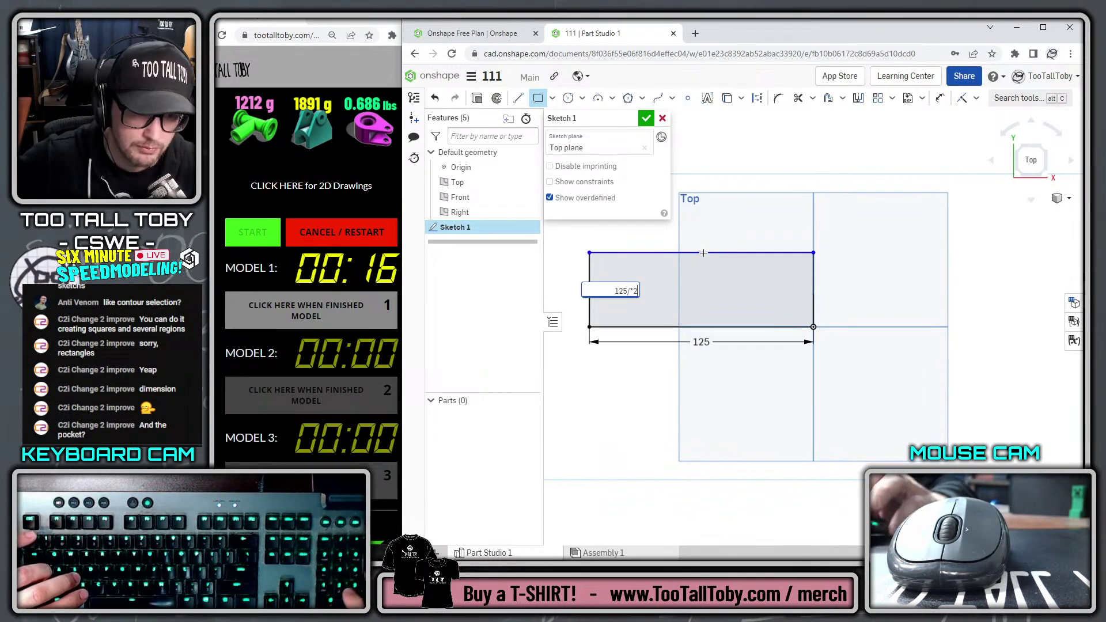
pyautogui.write('/2')
pyautogui.press('Return')
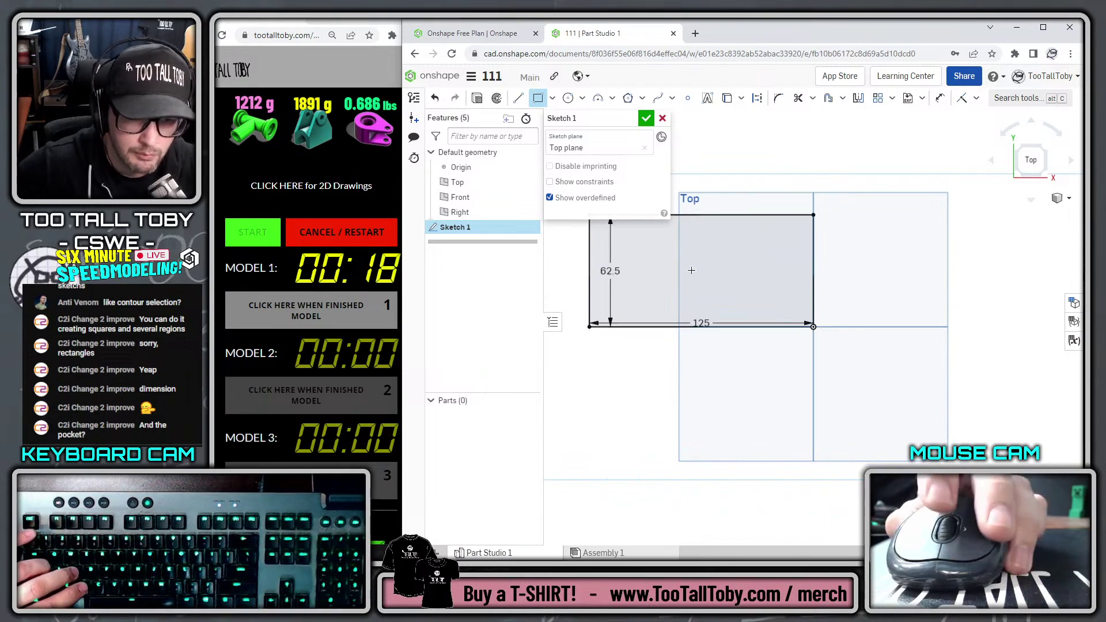
# Sketch a corner rectangle 15 mm wide and about 82 mm high up from the 125 mm rectangle's lower-left corner
pyautogui.press('s')
pyautogui.click(747, 265)
pyautogui.moveTo(719, 377); pyautogui.dragTo(775, 448, button='middle')
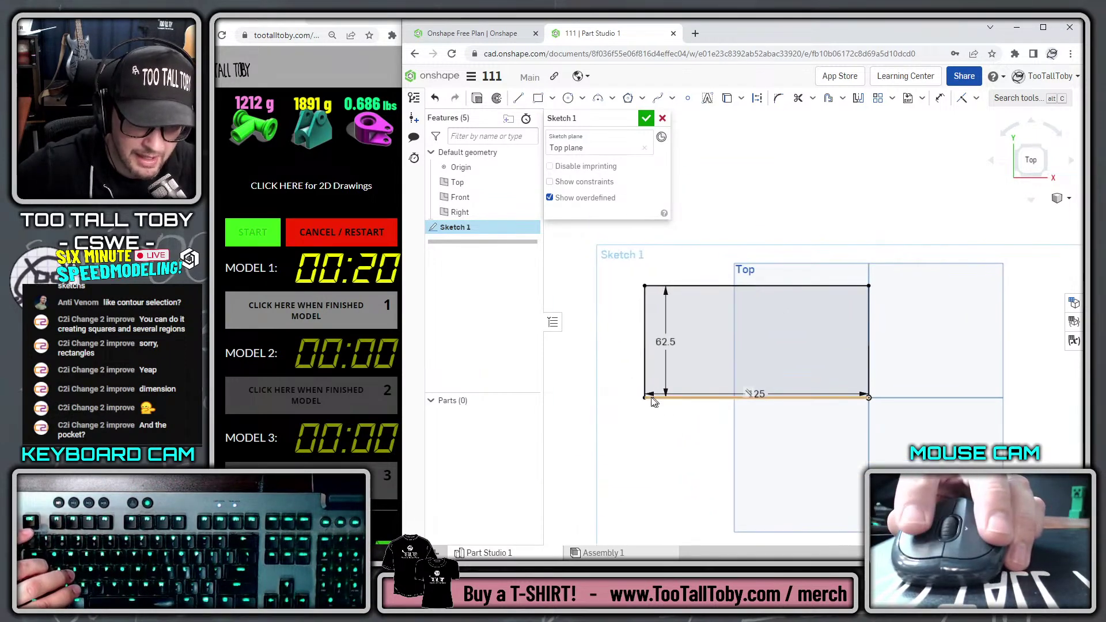
pyautogui.click(646, 397)
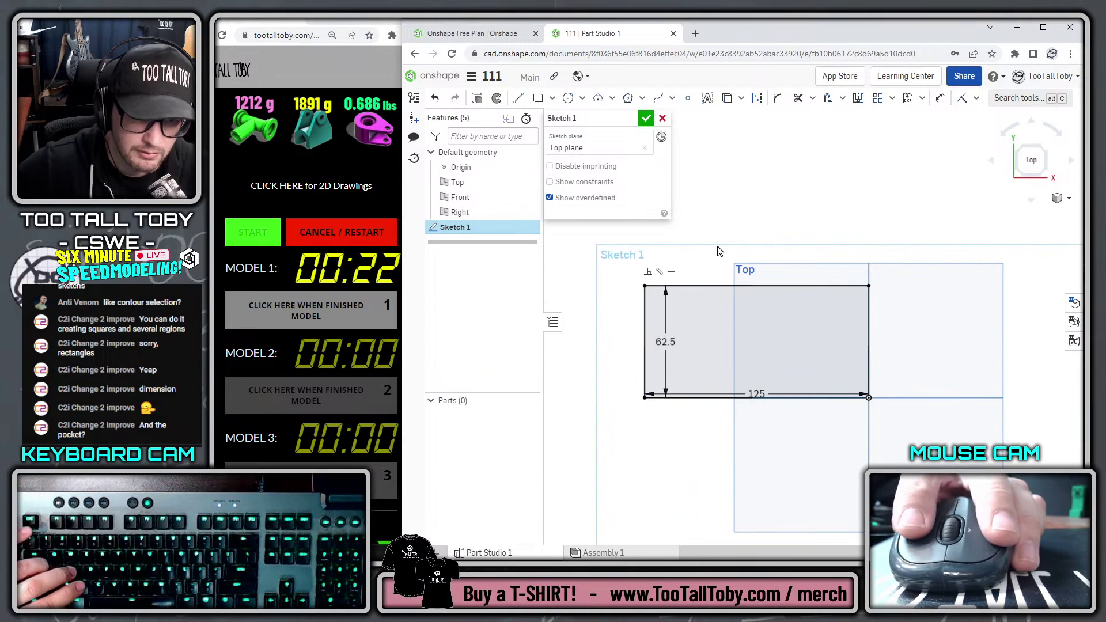
pyautogui.press('s')
pyautogui.click(772, 239)
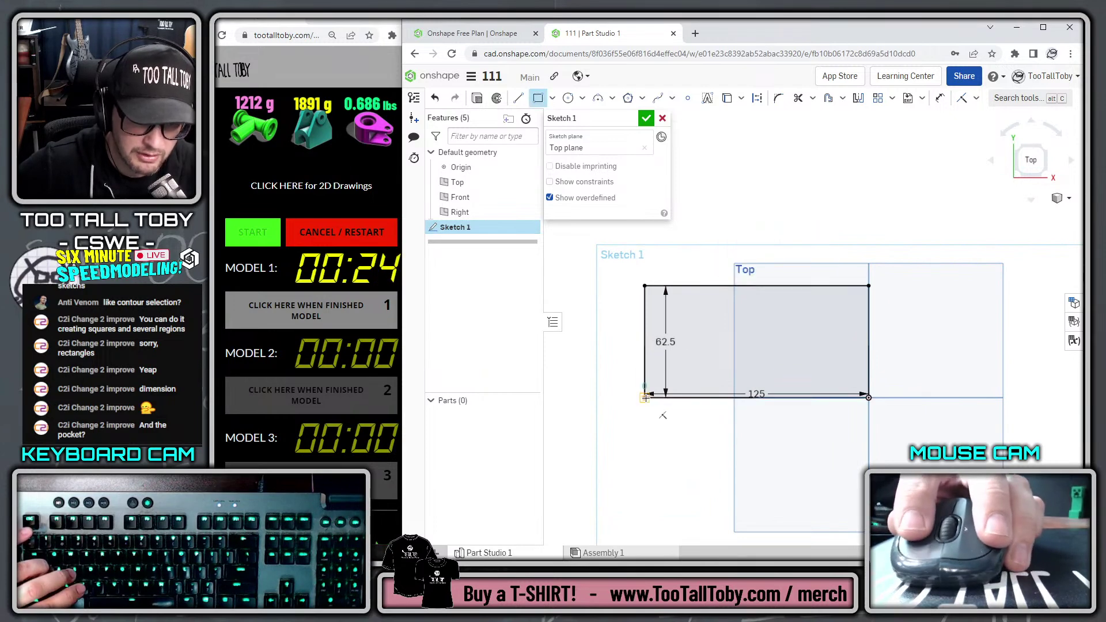
pyautogui.click(645, 396)
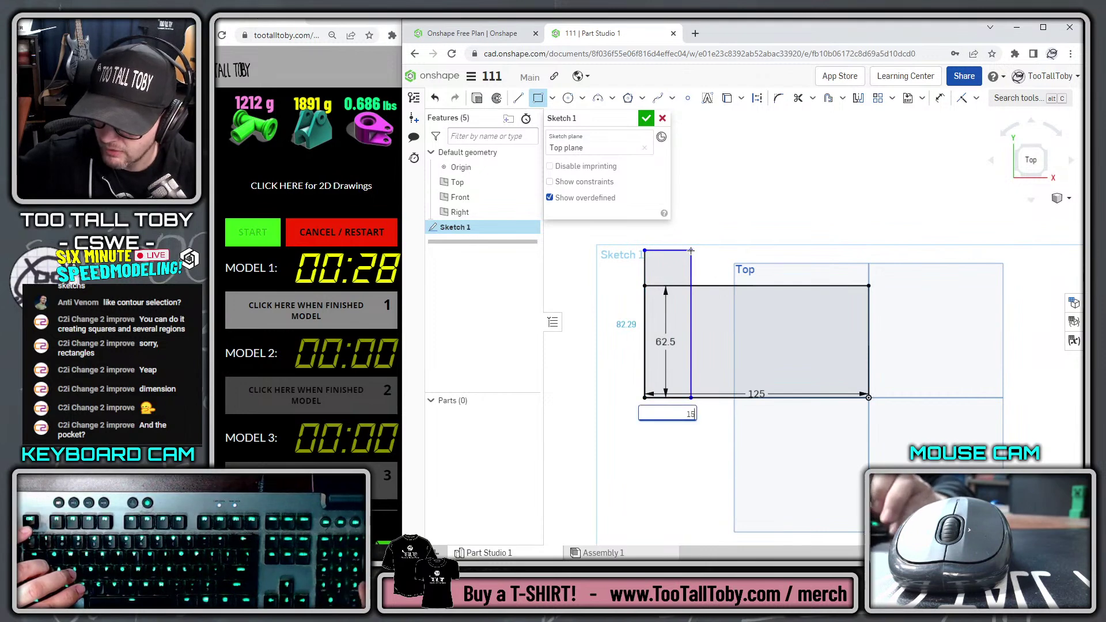
pyautogui.press('Return')
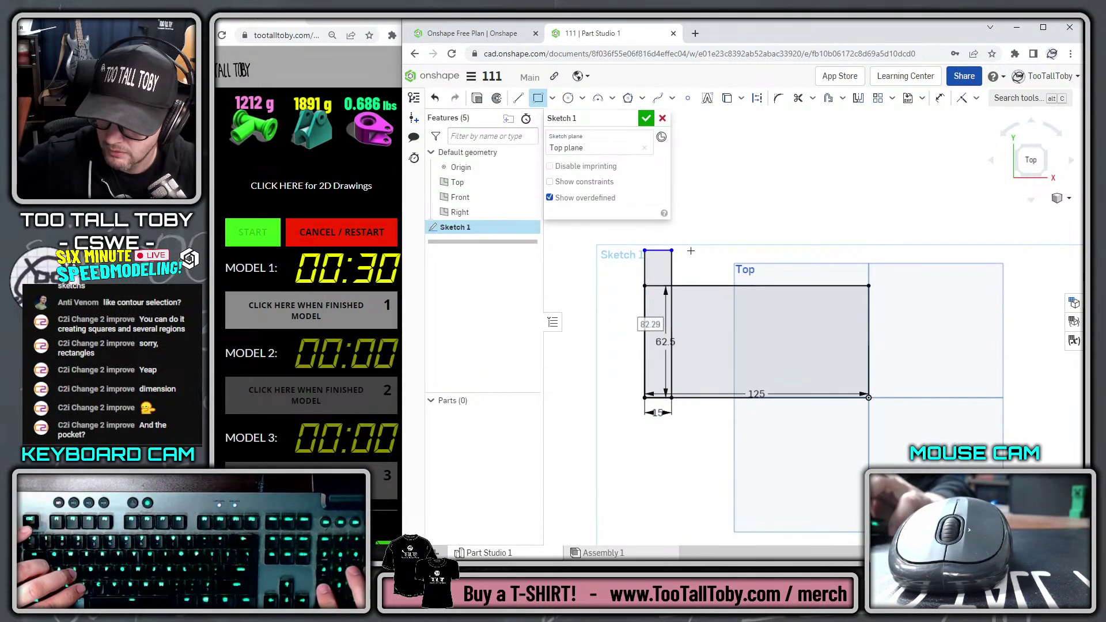
pyautogui.press('Return')
# Delete all the rectangles in the Top plane sketch and finish the sketch
pyautogui.scroll(-2, 834, 253)
pyautogui.moveTo(896, 193); pyautogui.dragTo(693, 415)
pyautogui.press('Delete')
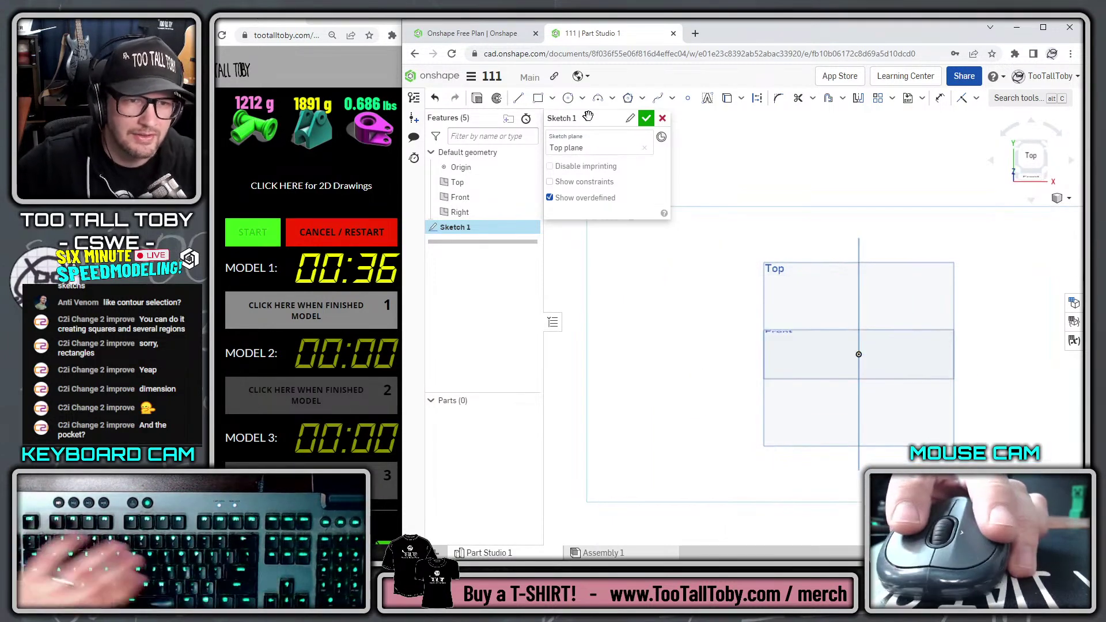
pyautogui.click(645, 119)
# Close the open document 111 and send it to the trash
pyautogui.click(472, 77)
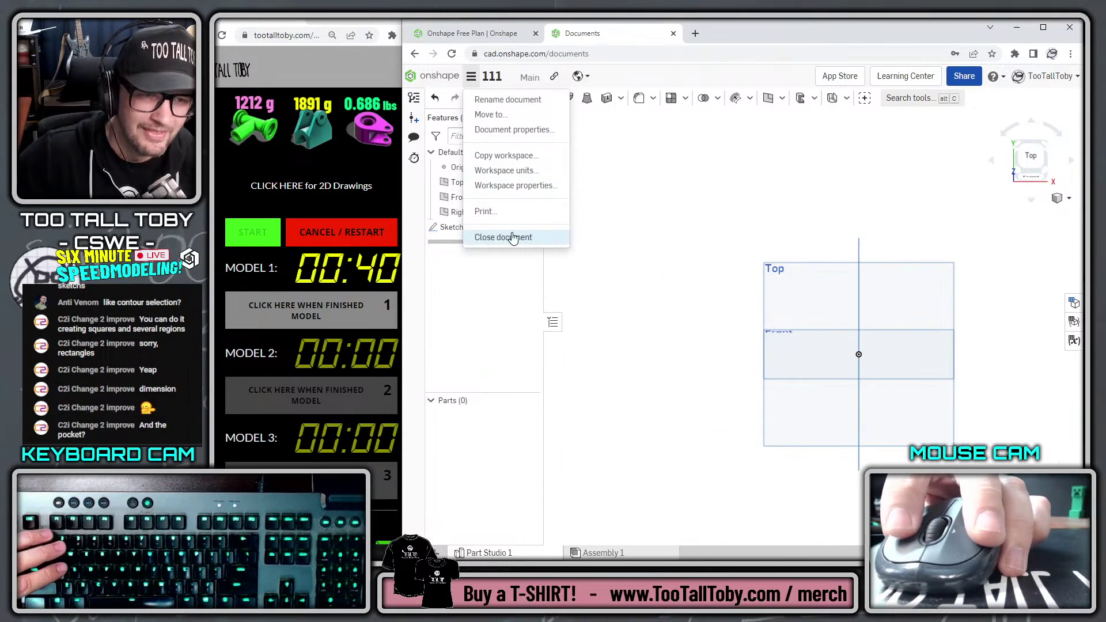
pyautogui.click(491, 238)
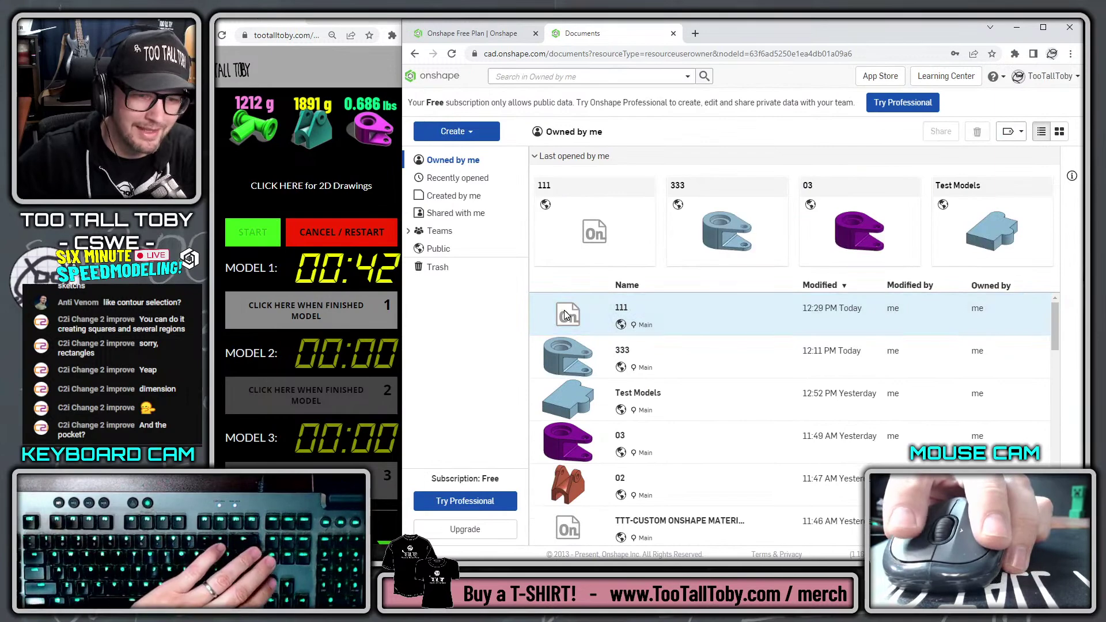
pyautogui.click(586, 313)
pyautogui.press('Delete')
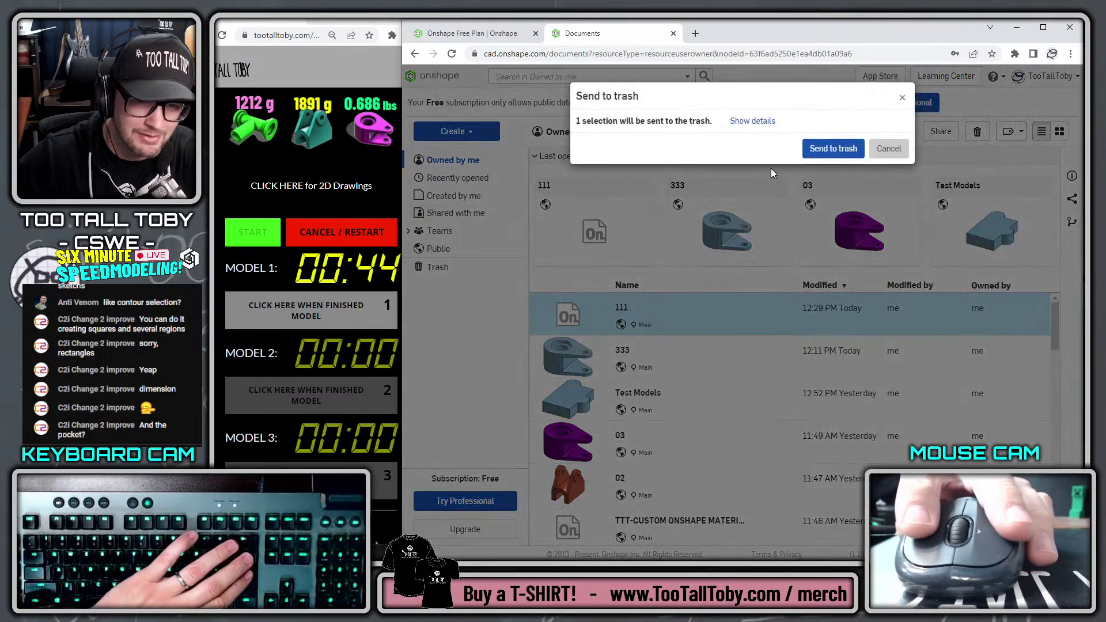
pyautogui.click(830, 149)
# Reset and start the challenge timer, and create a new public document named 111
pyautogui.click(377, 247)
pyautogui.click(378, 246)
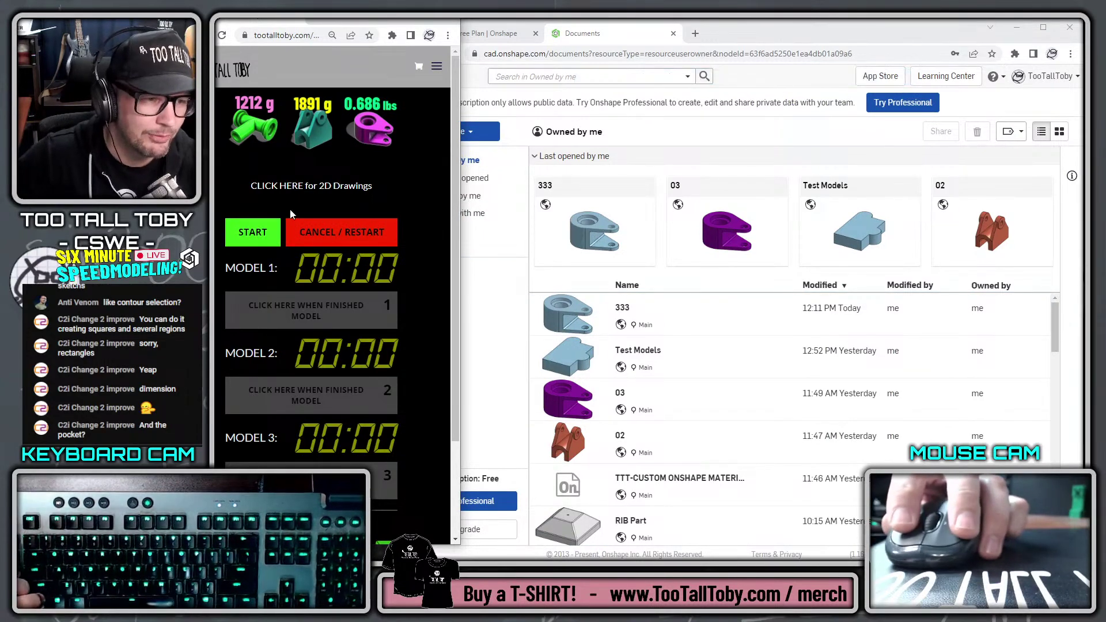
pyautogui.click(253, 232)
pyautogui.click(479, 132)
pyautogui.click(471, 154)
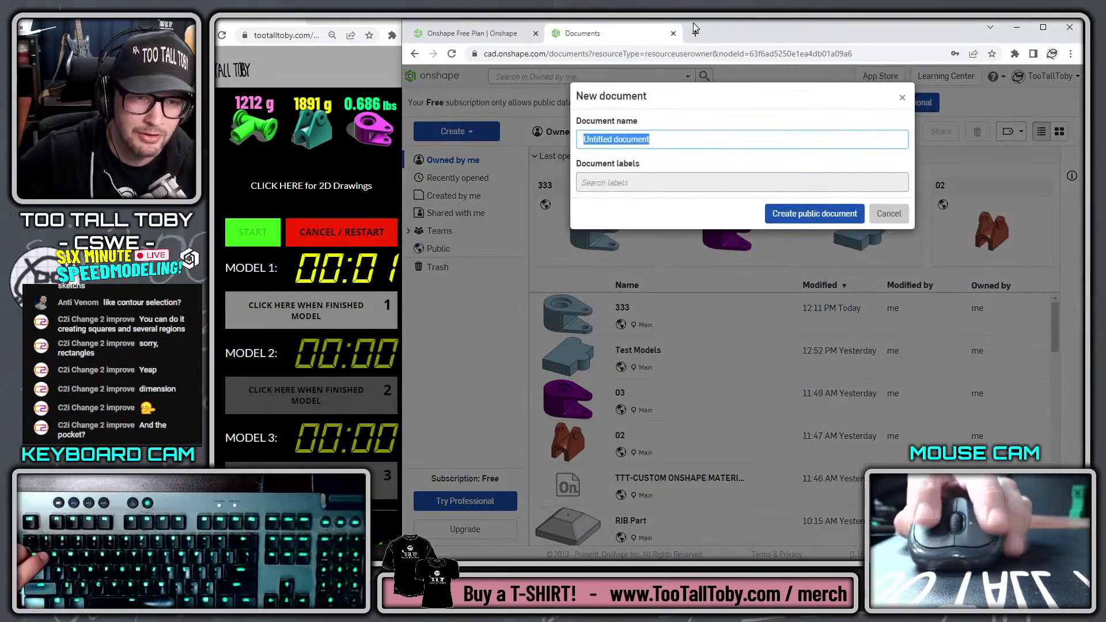
pyautogui.write('04')
pyautogui.press('Return')
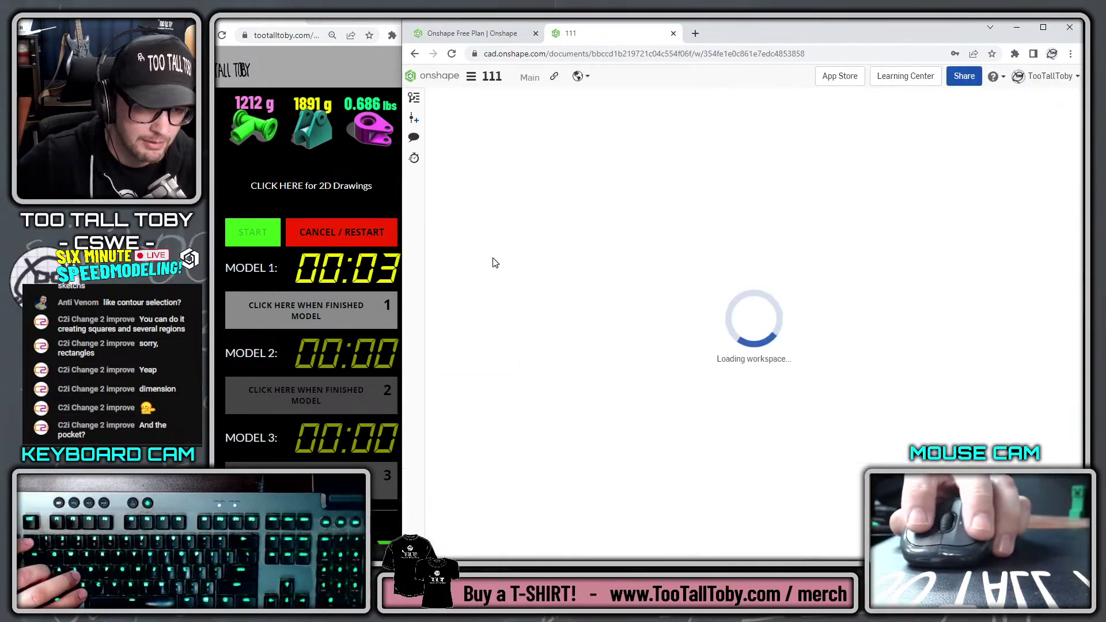
# Sketch a corner rectangle on the Top plane from the origin toward the upper left, 125 mm wide and 75/2 mm high
pyautogui.rightClick(458, 183)
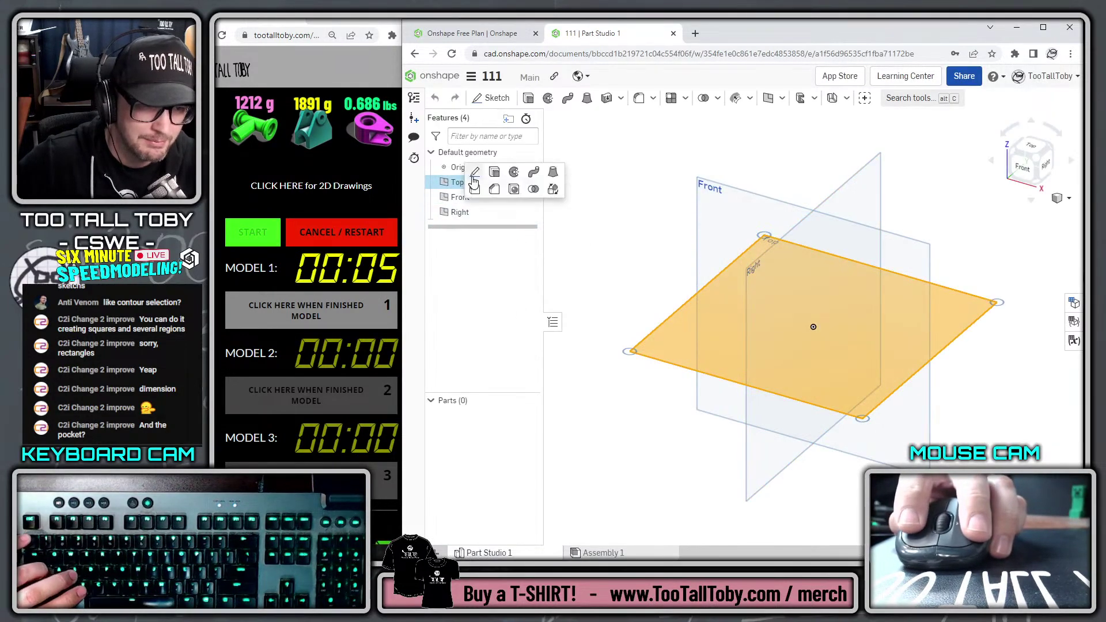
pyautogui.click(474, 183)
pyautogui.press('n')
pyautogui.press('s')
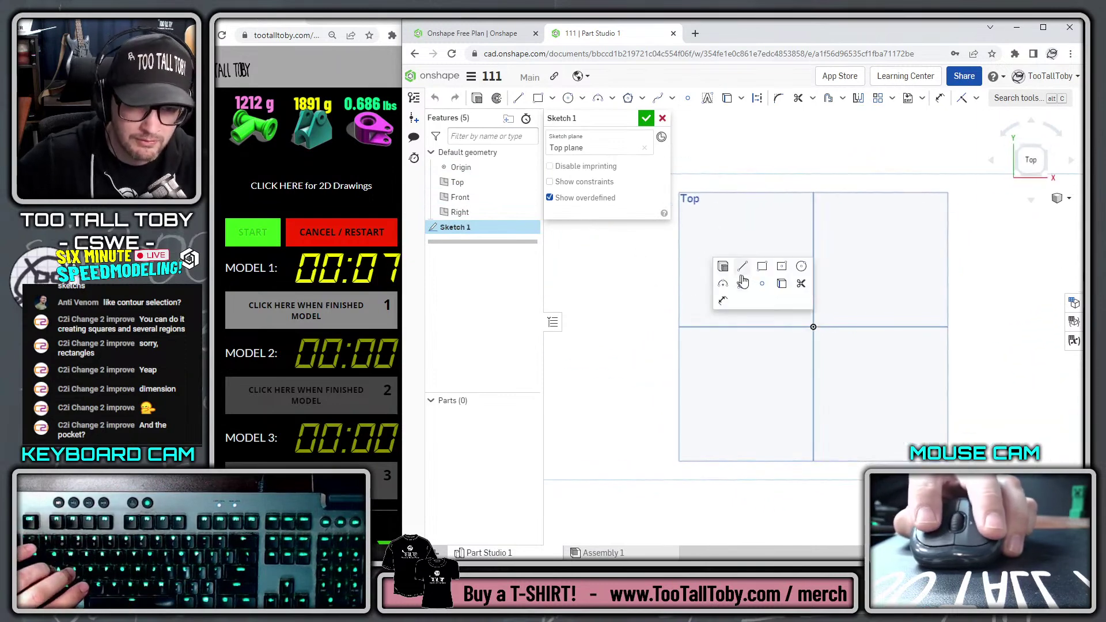
pyautogui.click(760, 268)
pyautogui.click(814, 327)
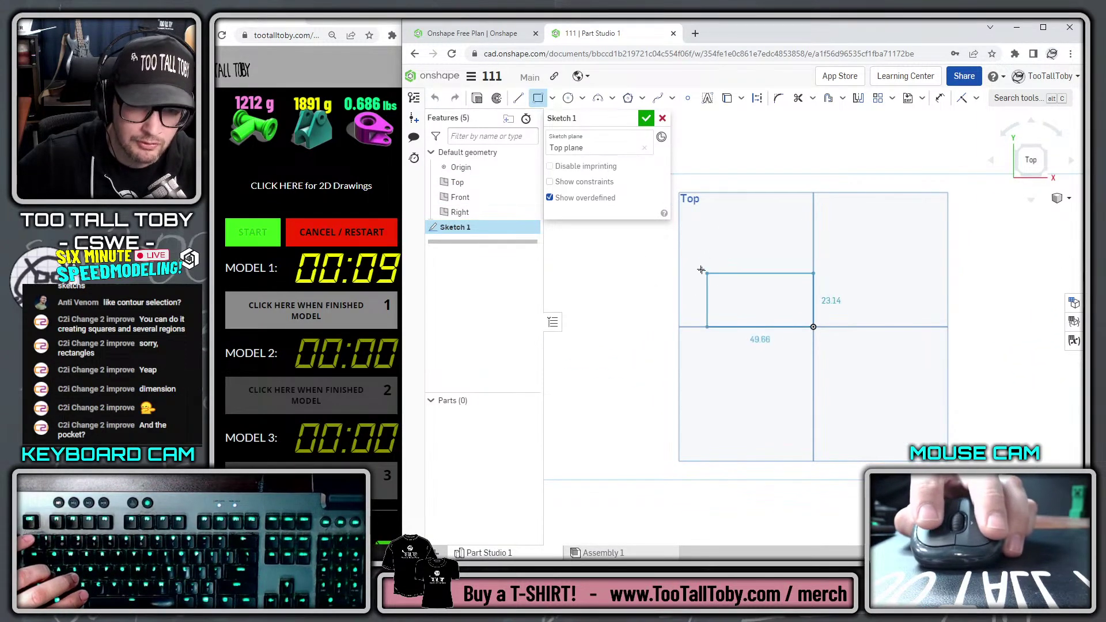
pyautogui.click(677, 265)
pyautogui.write('125')
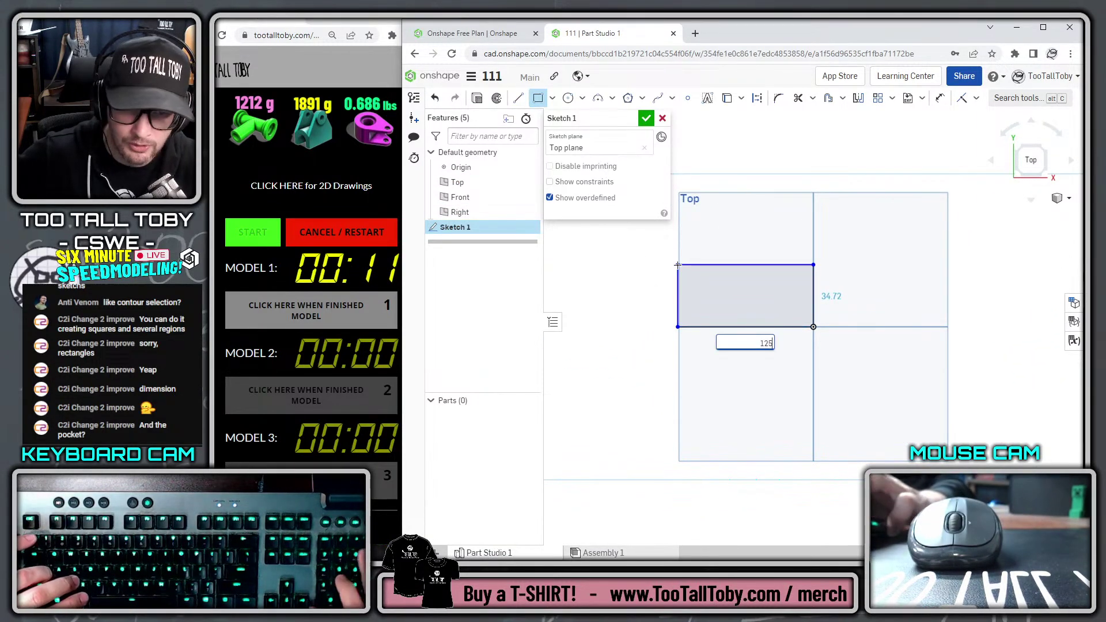
pyautogui.press('Tab')
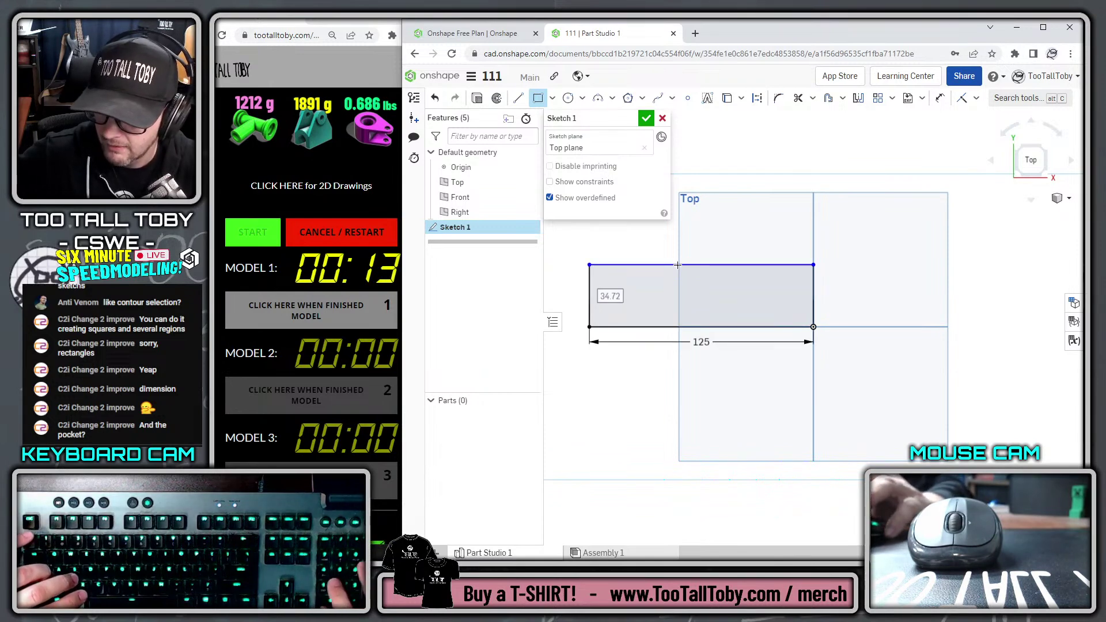
pyautogui.write('75/2')
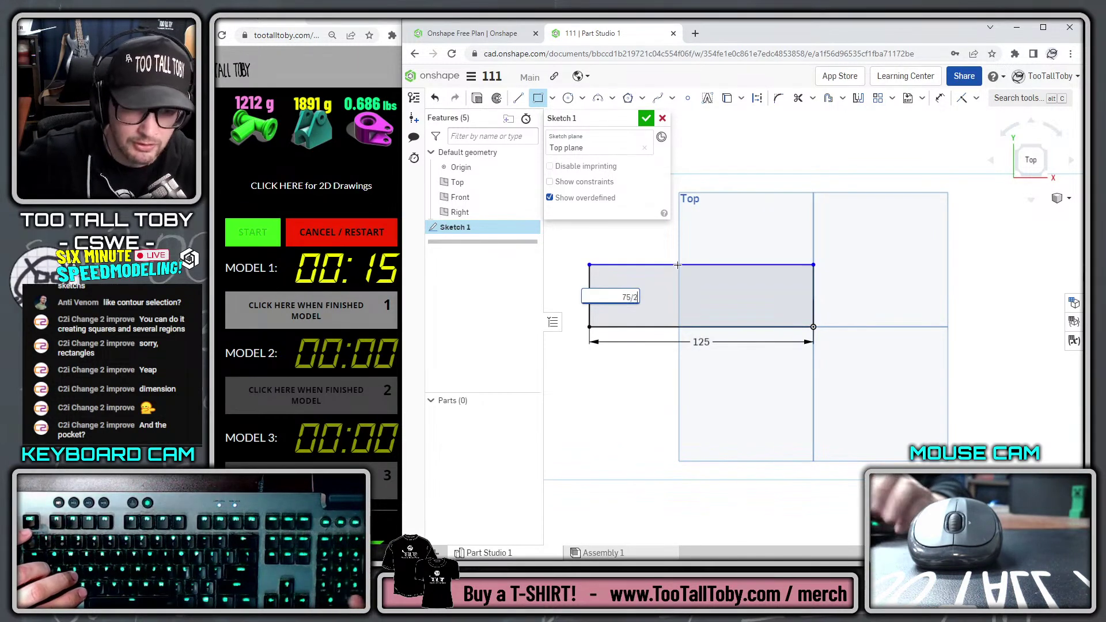
pyautogui.press('Return')
# Sketch a corner rectangle 15 mm wide and 62.5 mm high up from the 125 mm rectangle's lower-left corner
pyautogui.press('s')
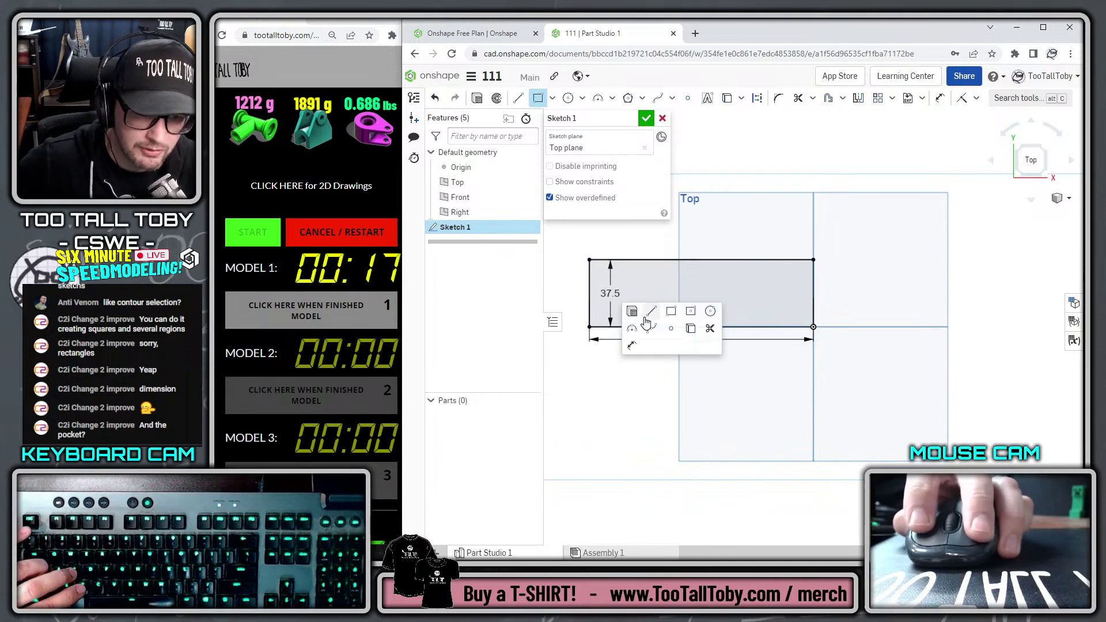
pyautogui.click(671, 313)
pyautogui.press('s')
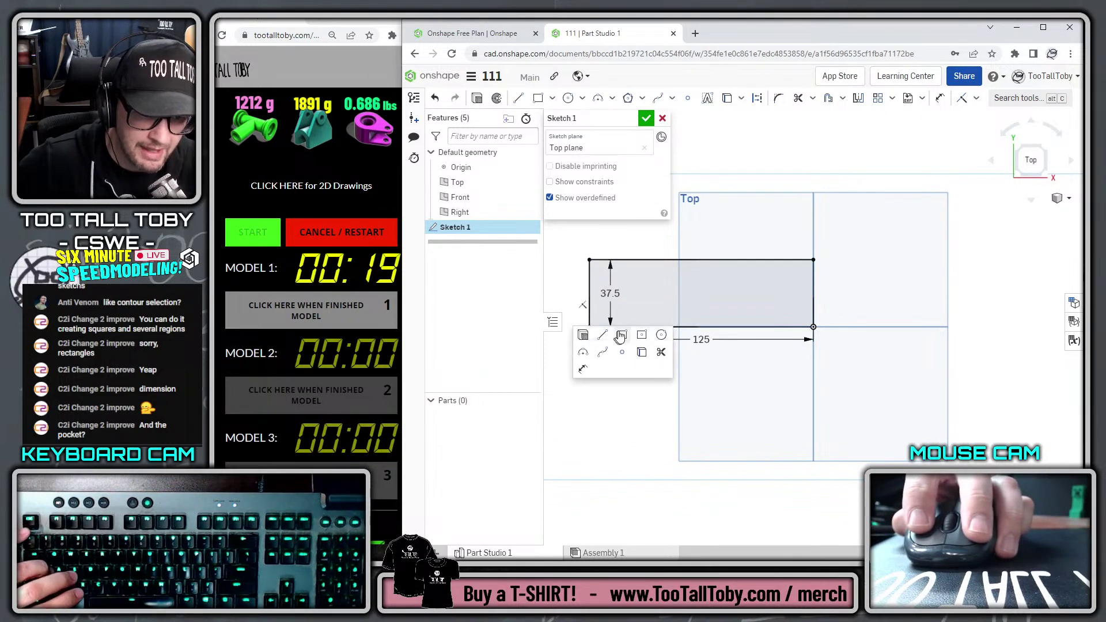
pyautogui.click(610, 332)
pyautogui.click(590, 327)
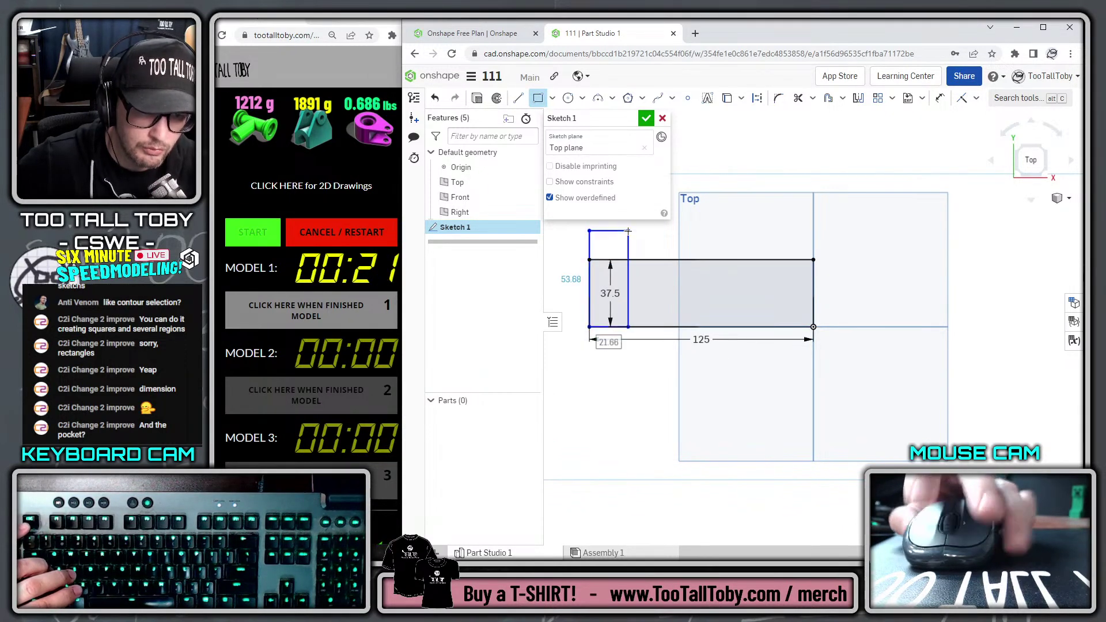
pyautogui.write('15')
pyautogui.press('Tab')
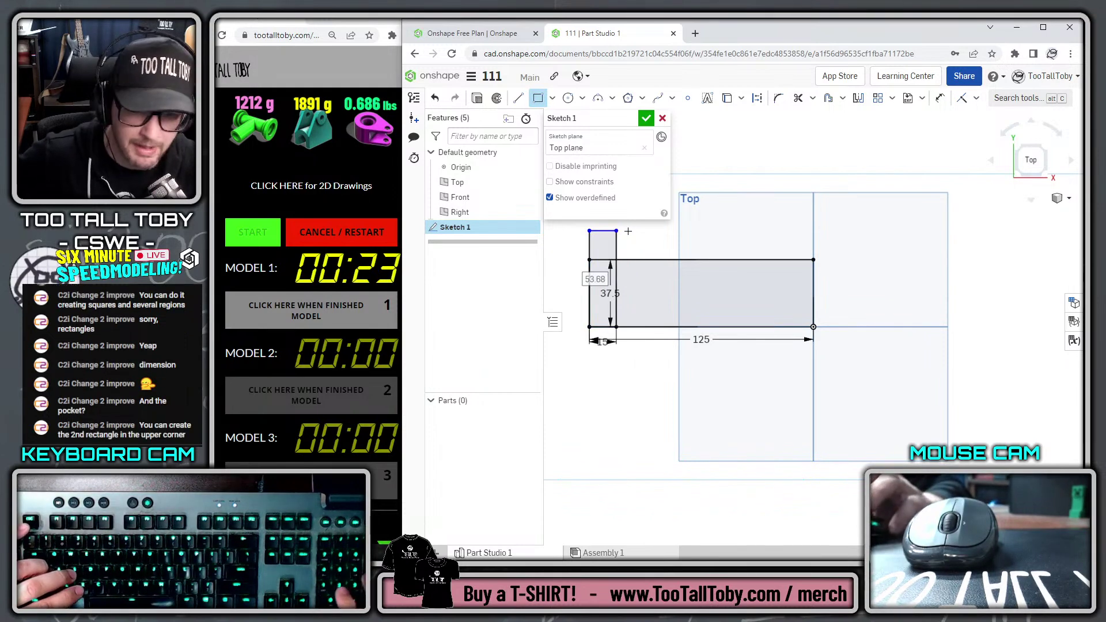
pyautogui.write('162.5')
pyautogui.press('Return')
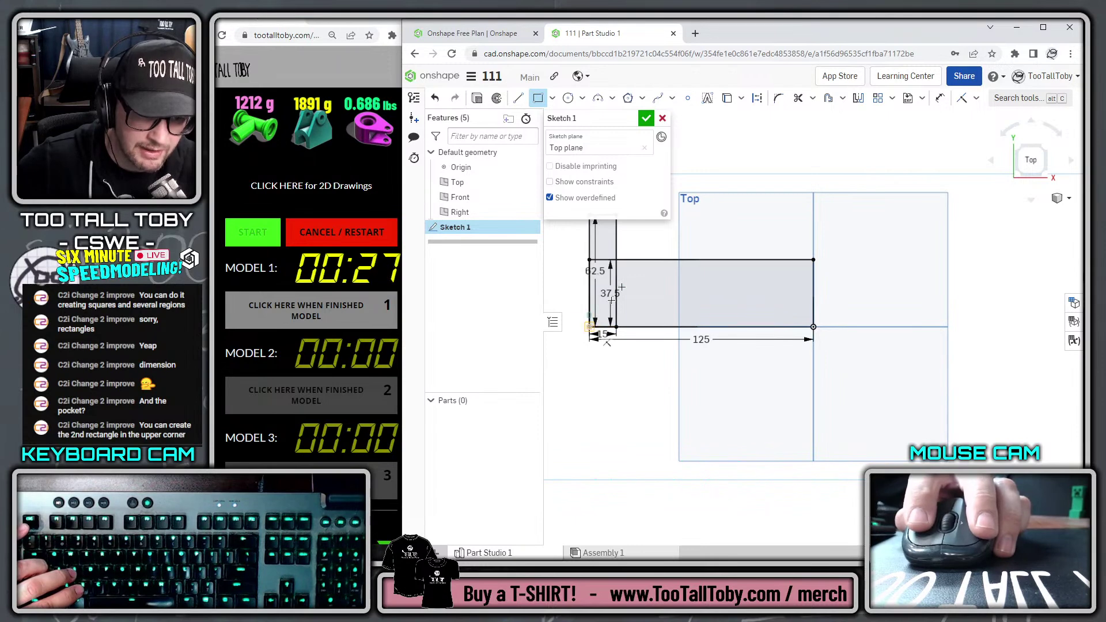
pyautogui.press('Escape')
pyautogui.press('Escape')
# Add a corner rectangle 20 mm wide and 50 mm high, starting at the 15 mm rectangle's lower-right corner
pyautogui.press('s')
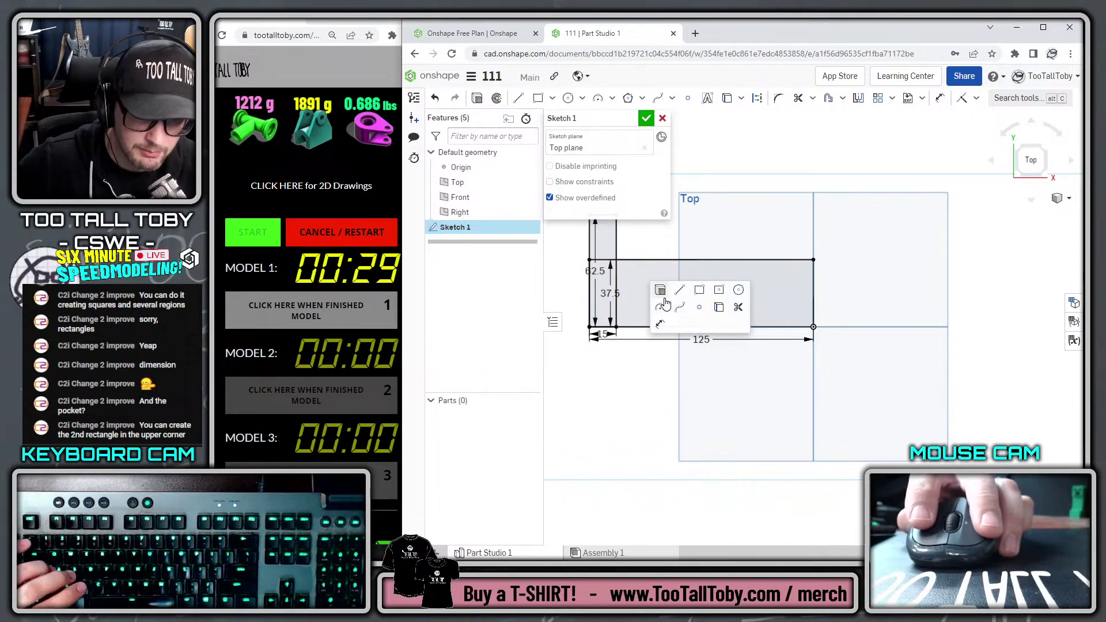
pyautogui.click(700, 294)
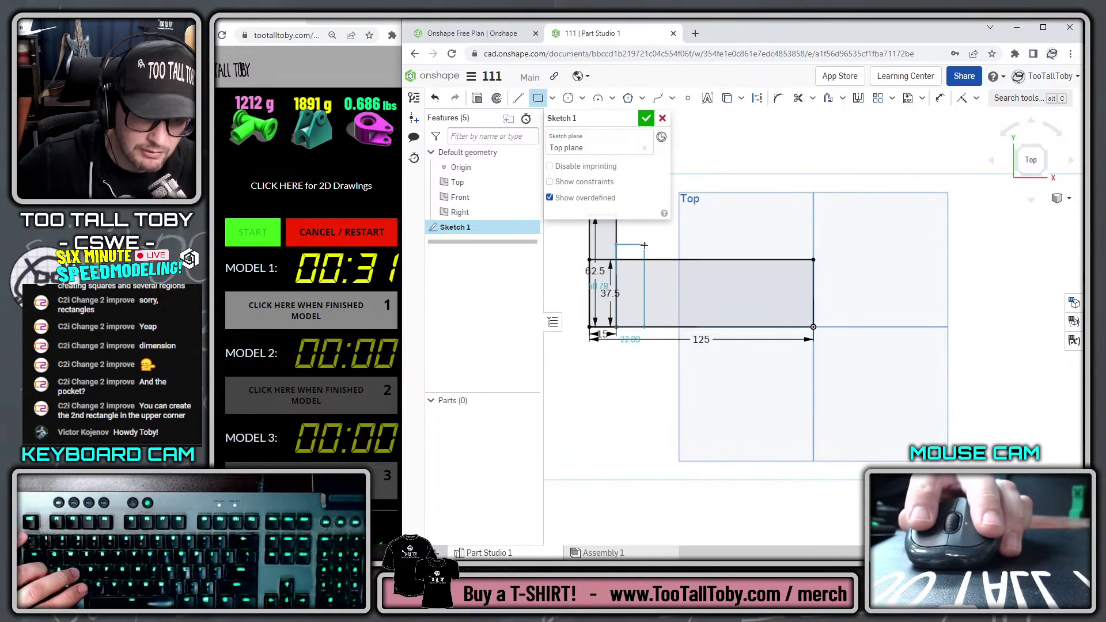
pyautogui.write('20')
pyautogui.press('Tab')
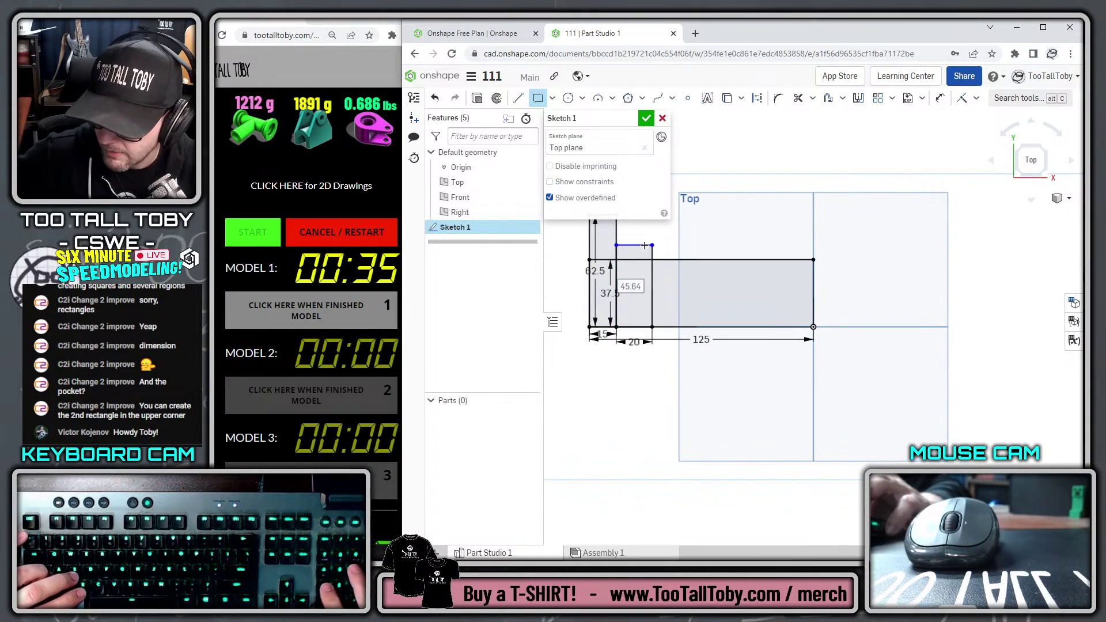
pyautogui.write('50')
pyautogui.press('Return')
# Revolve all the sketch regions fully around the profile's bottom edge as a new solid
pyautogui.scroll(-2, 720, 271)
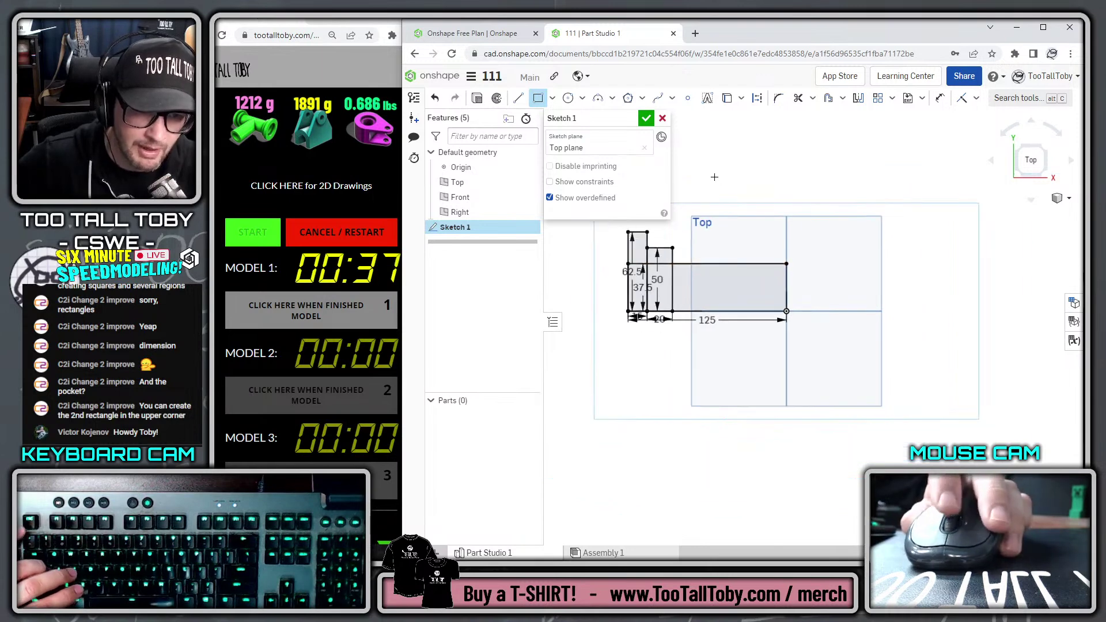
pyautogui.scroll(2, 708, 343)
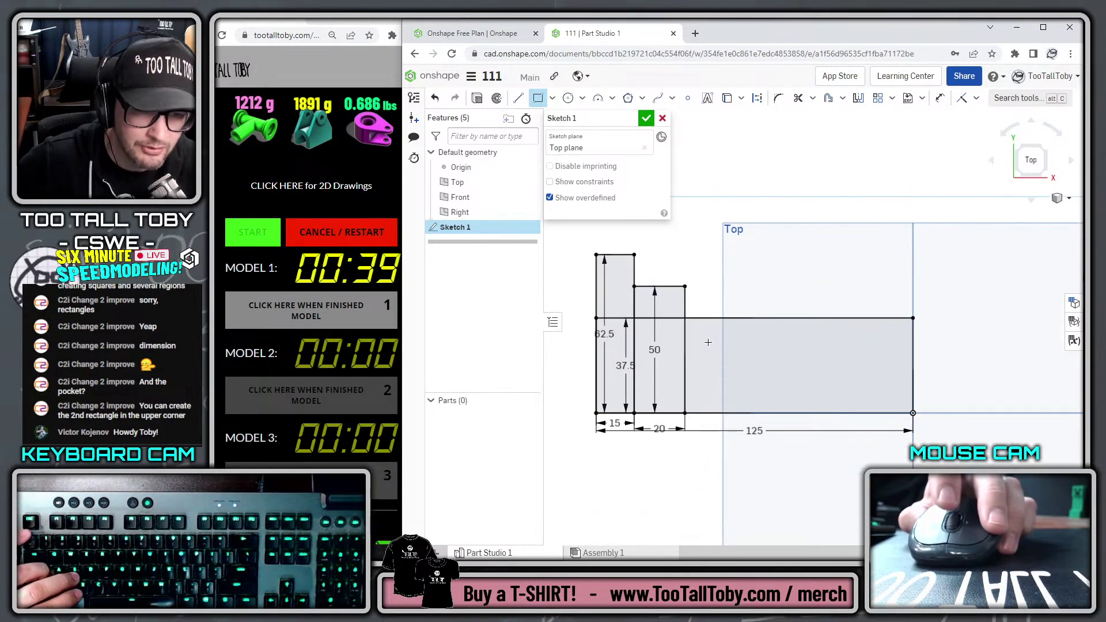
pyautogui.click(495, 100)
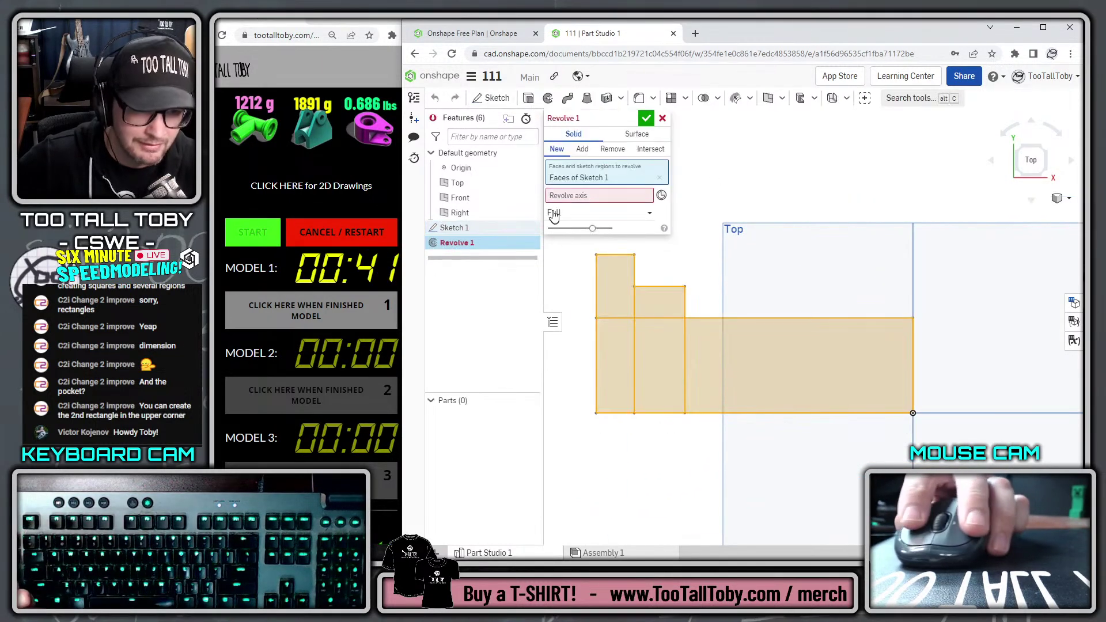
pyautogui.click(599, 194)
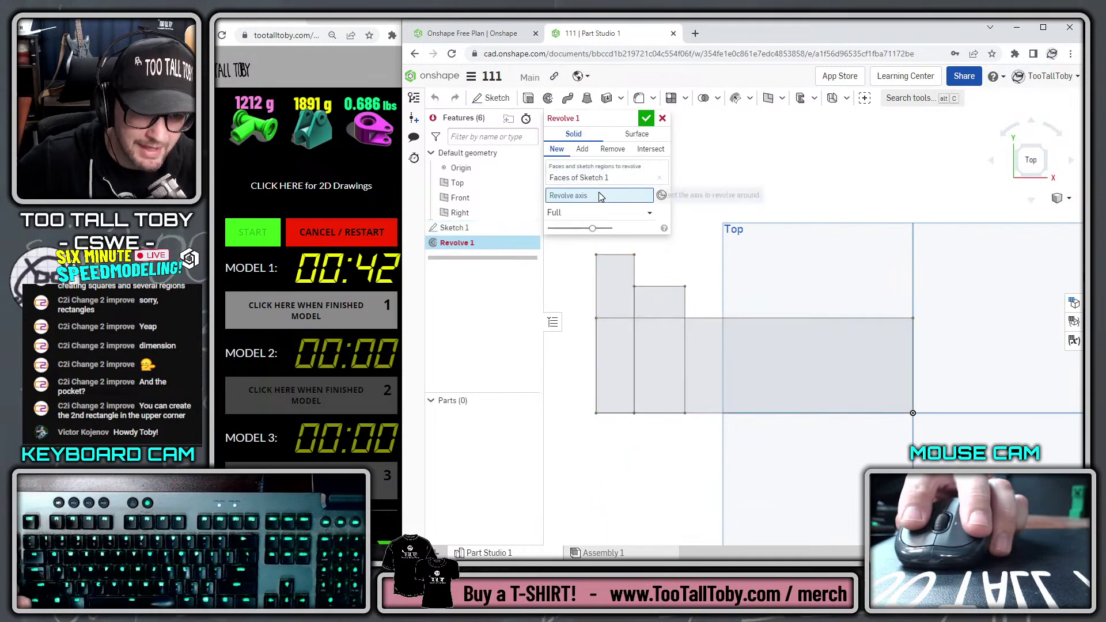
pyautogui.click(751, 413)
pyautogui.scroll(-3, 877, 351)
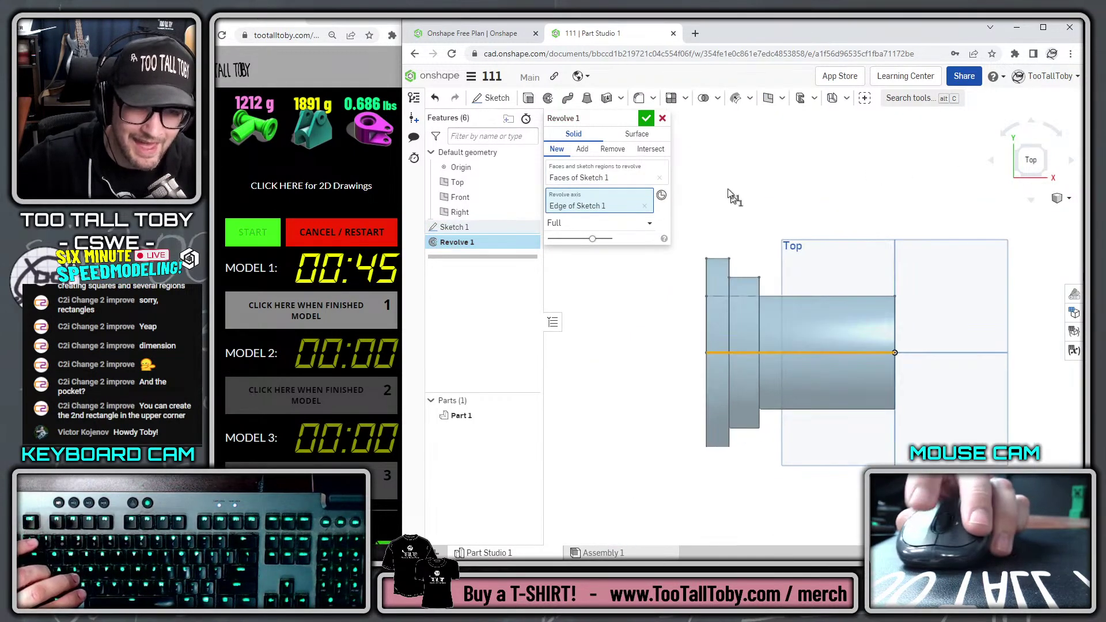
pyautogui.click(646, 118)
# Sketch two circles of 80 mm and 50 mm diameter, centered on the end face of the large flange
pyautogui.moveTo(711, 332); pyautogui.dragTo(693, 326, button='right')
pyautogui.click(675, 304)
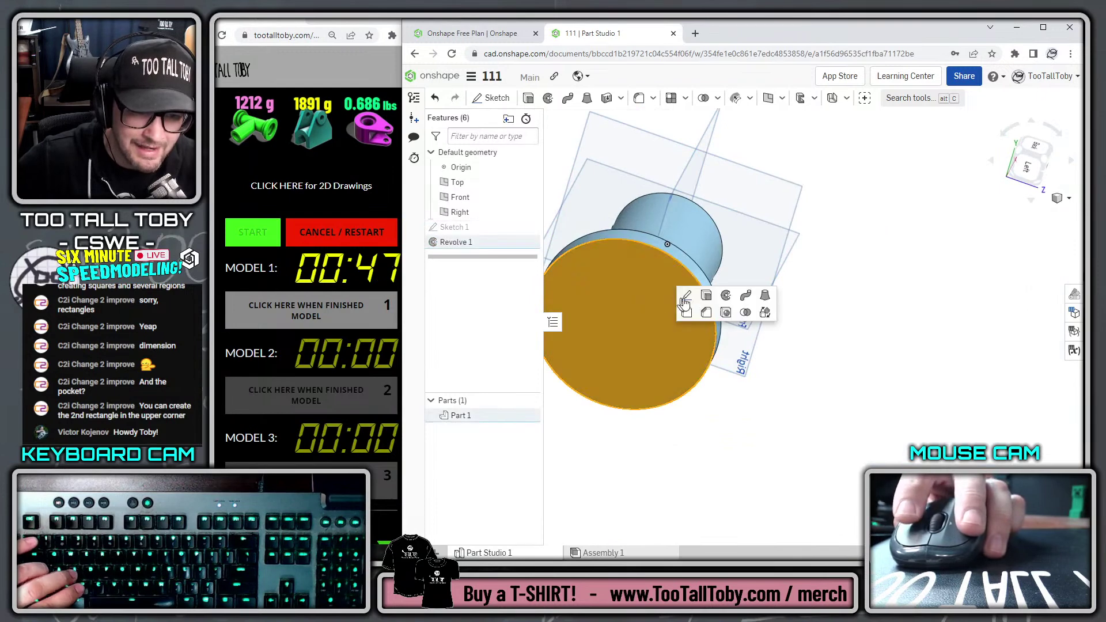
pyautogui.click(685, 295)
pyautogui.press('s')
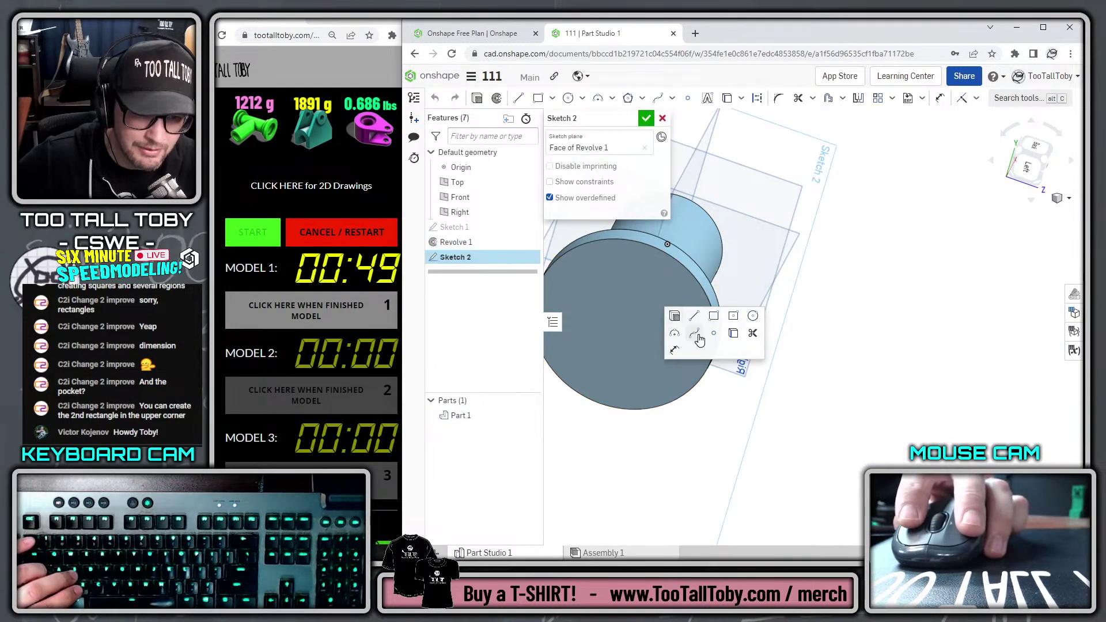
pyautogui.click(753, 316)
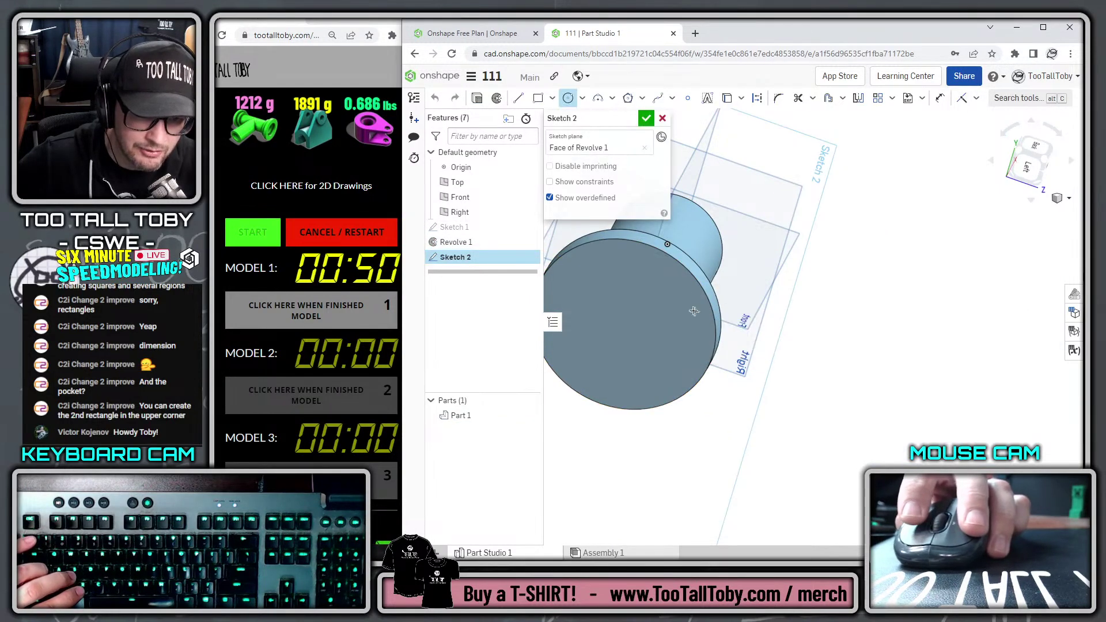
pyautogui.click(623, 324)
pyautogui.click(650, 376)
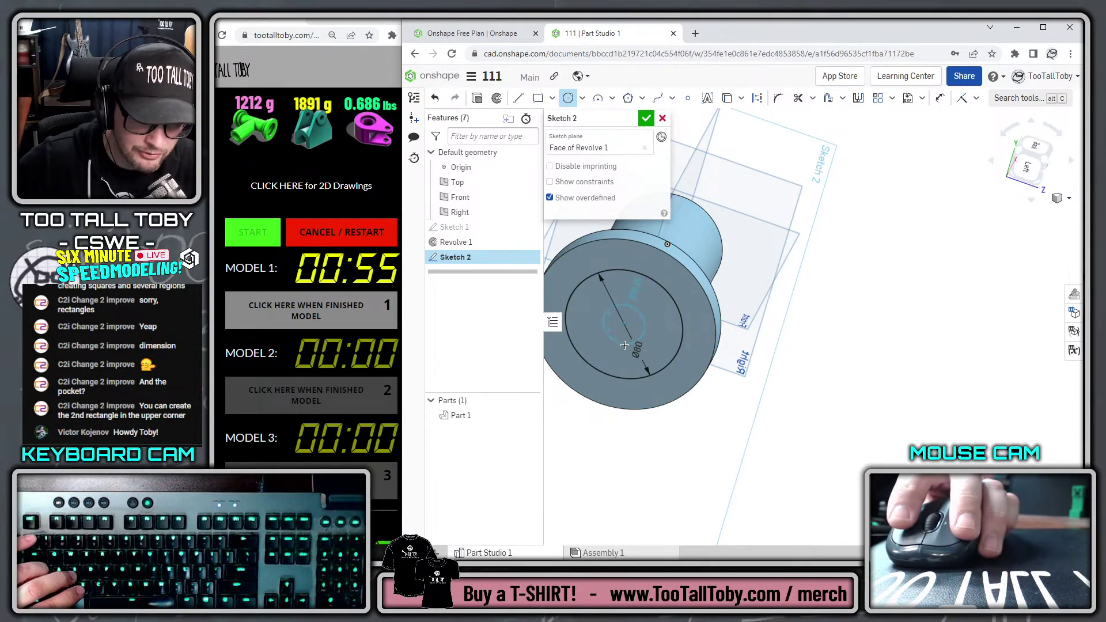
pyautogui.click(625, 361)
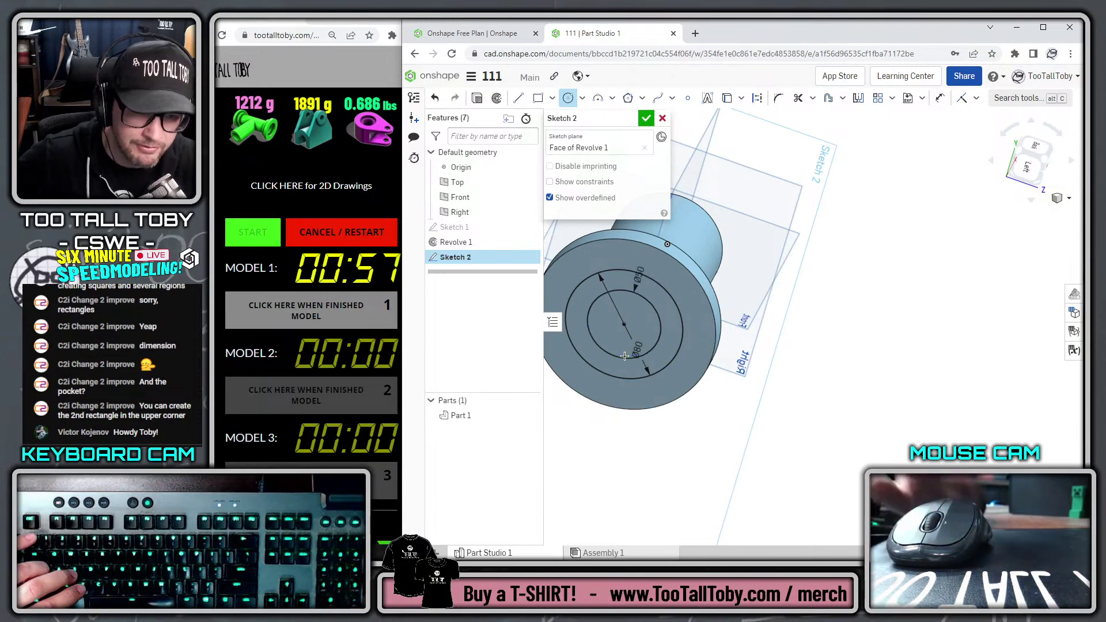
# Cut the ring between the two circles into the flange with a blind Remove extrude
pyautogui.press('s')
pyautogui.click(647, 332)
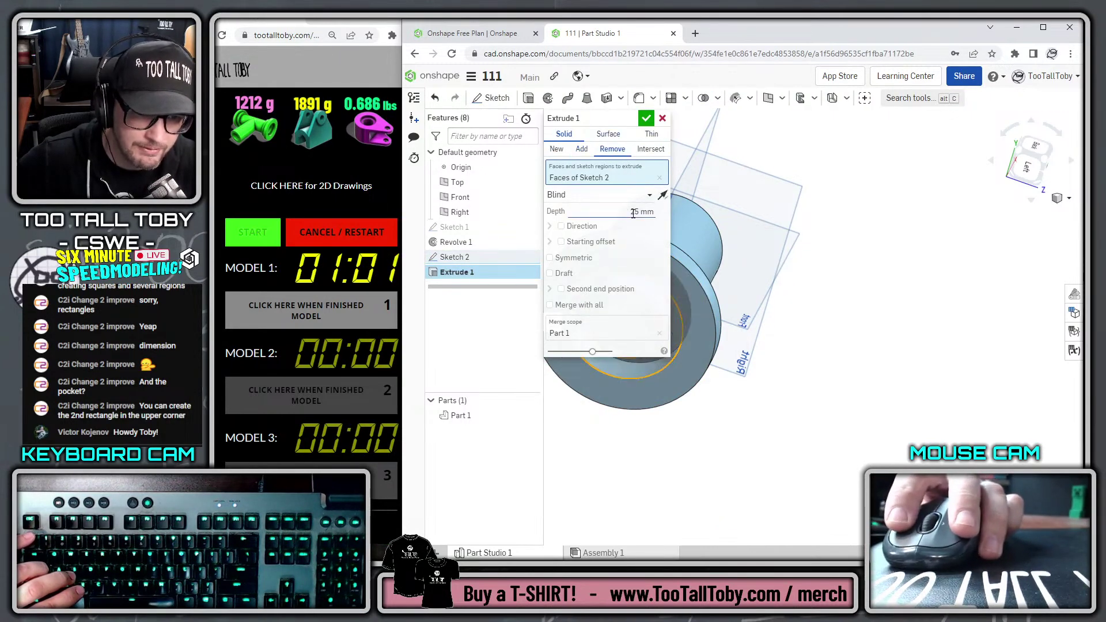
pyautogui.click(634, 212)
pyautogui.press('Return')
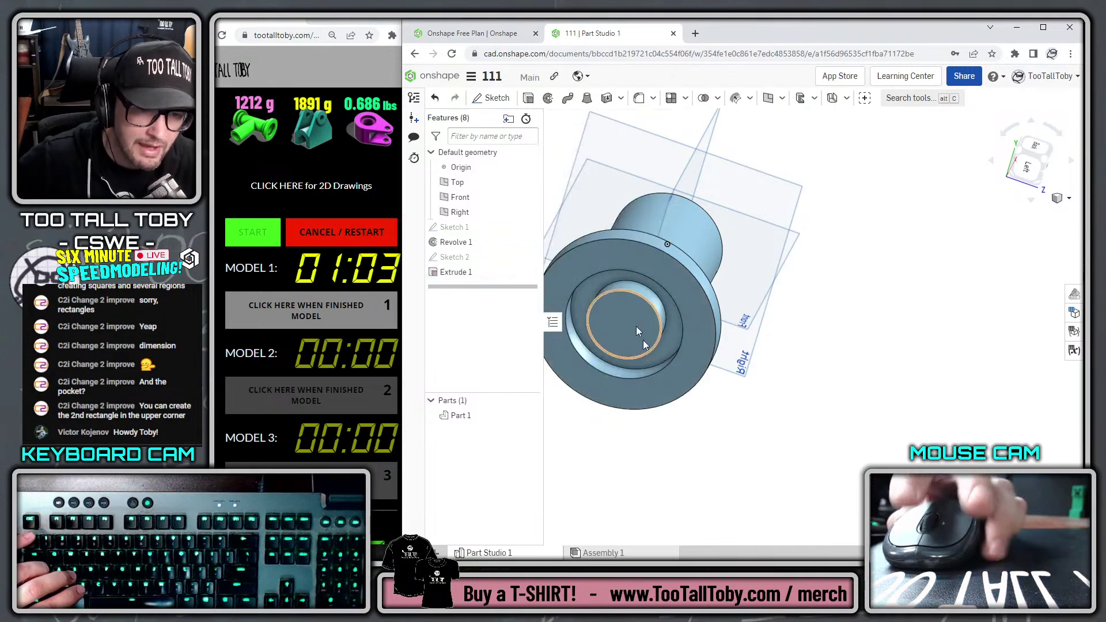
# Sketch a 75 mm diameter circle on the Top plane, centered on the origin
pyautogui.click(625, 315)
pyautogui.scroll(-2, 758, 401)
pyautogui.click(758, 401)
pyautogui.moveTo(758, 402); pyautogui.dragTo(745, 208, button='right')
pyautogui.click(759, 214)
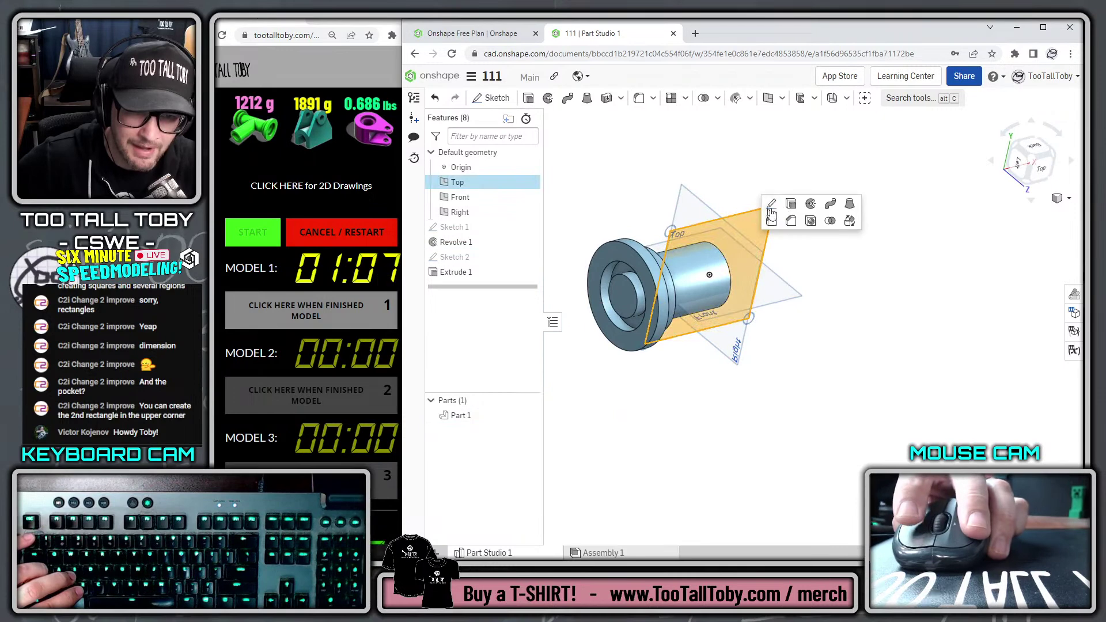
pyautogui.click(771, 205)
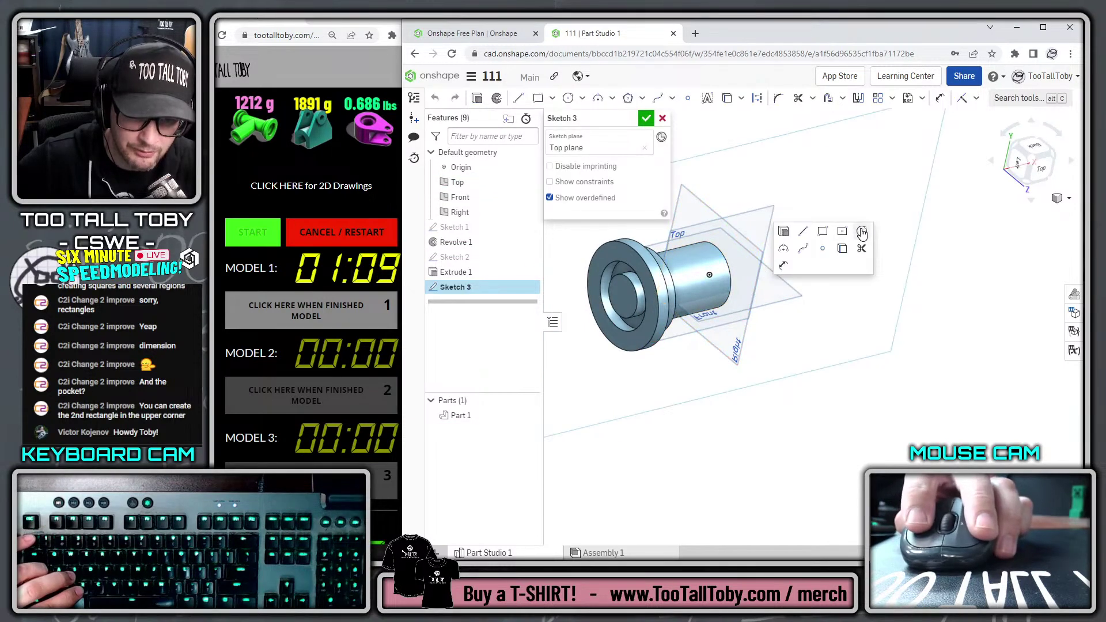
pyautogui.click(860, 232)
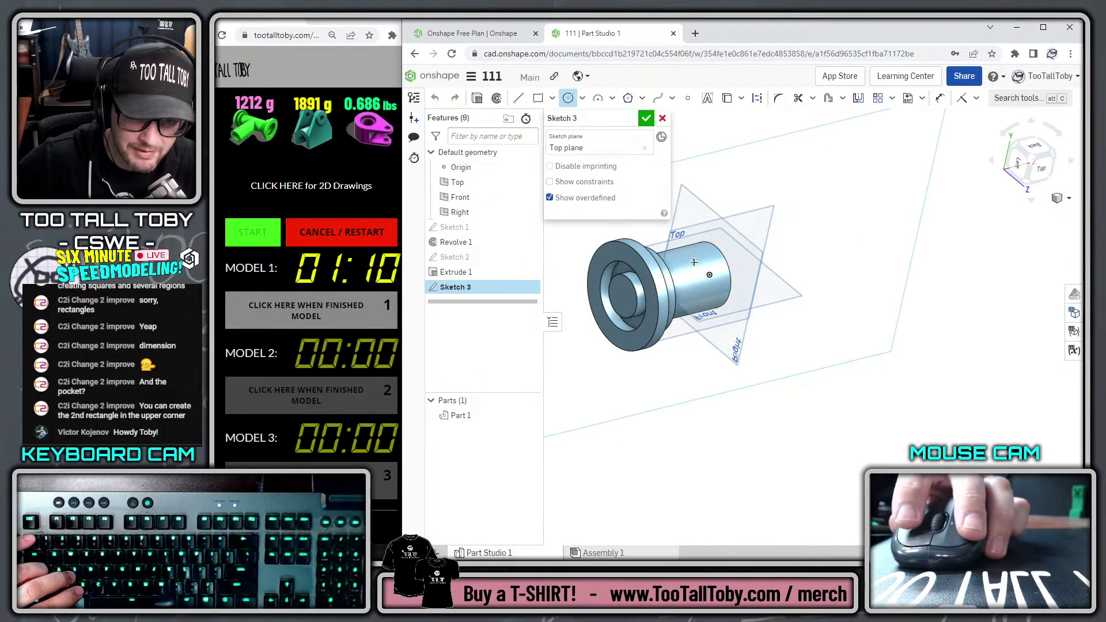
pyautogui.click(714, 304)
pyautogui.write('75')
pyautogui.press('Return')
# Extrude the 75 mm circle 160 mm blind, adding it to the flanged body as a side branch
pyautogui.press('s')
pyautogui.hotkey('shift', 'e')
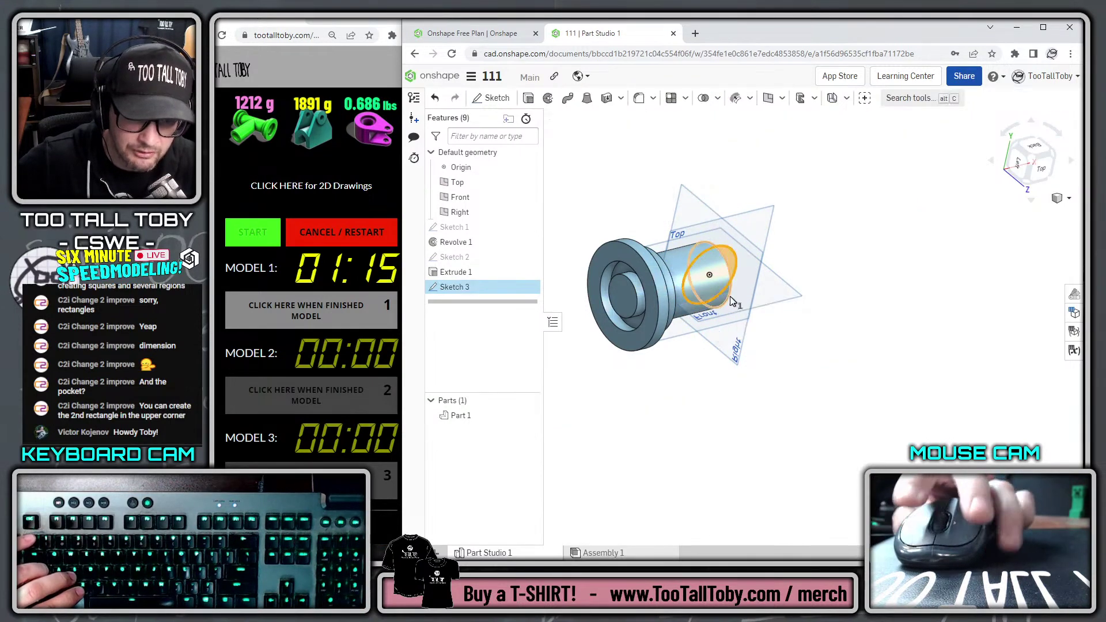
pyautogui.write('160')
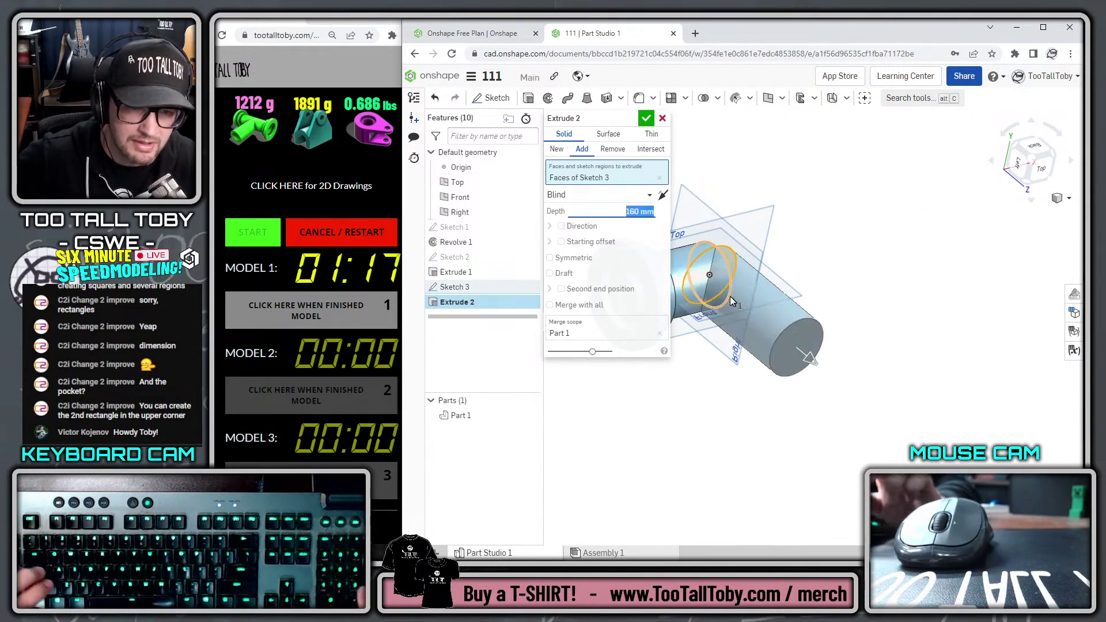
pyautogui.press('Return')
# Sketch a smaller concentric circle on the end face of the side branch for its bore
pyautogui.click(796, 350)
pyautogui.press('s')
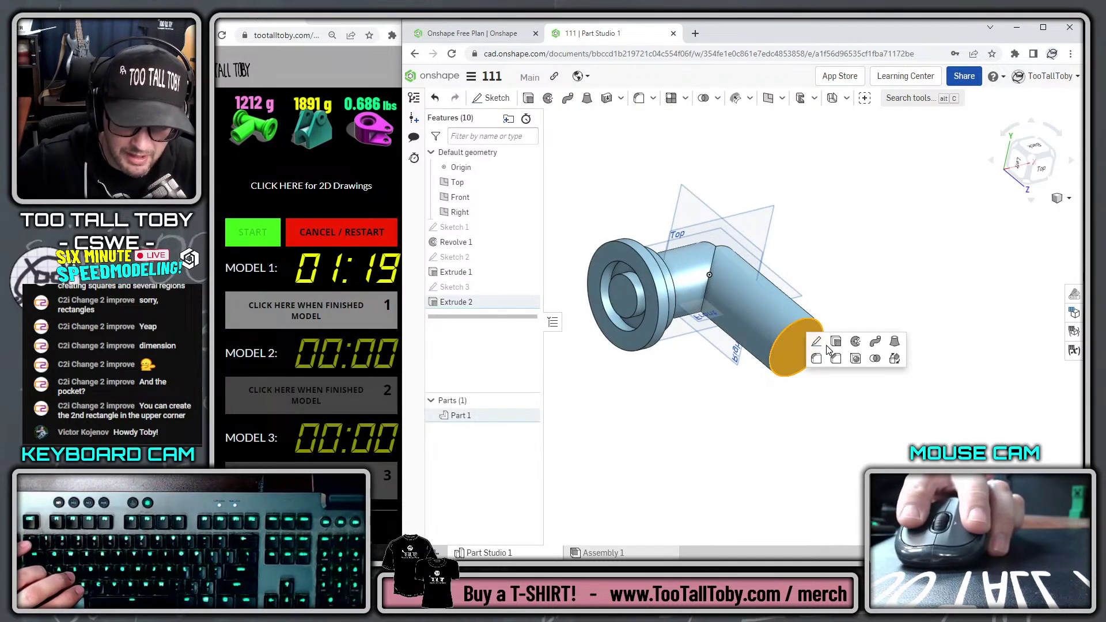
pyautogui.click(836, 342)
pyautogui.click(918, 343)
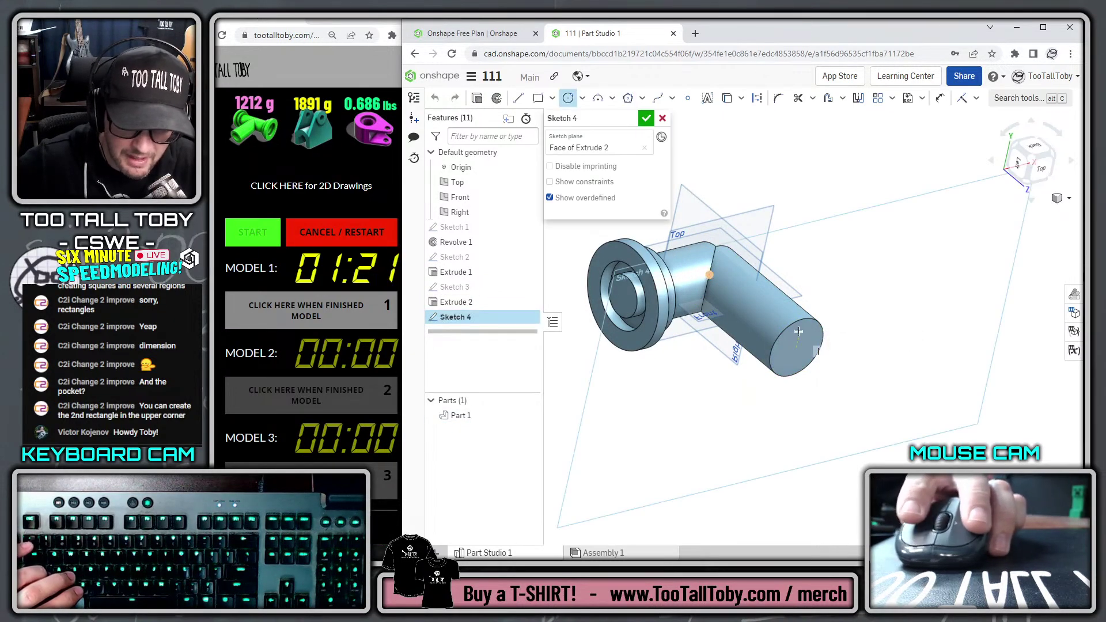
pyautogui.click(796, 361)
# Cut the bore circle into the branch with a Remove extrude up to the vertex where the branch meets the main body
pyautogui.press('s')
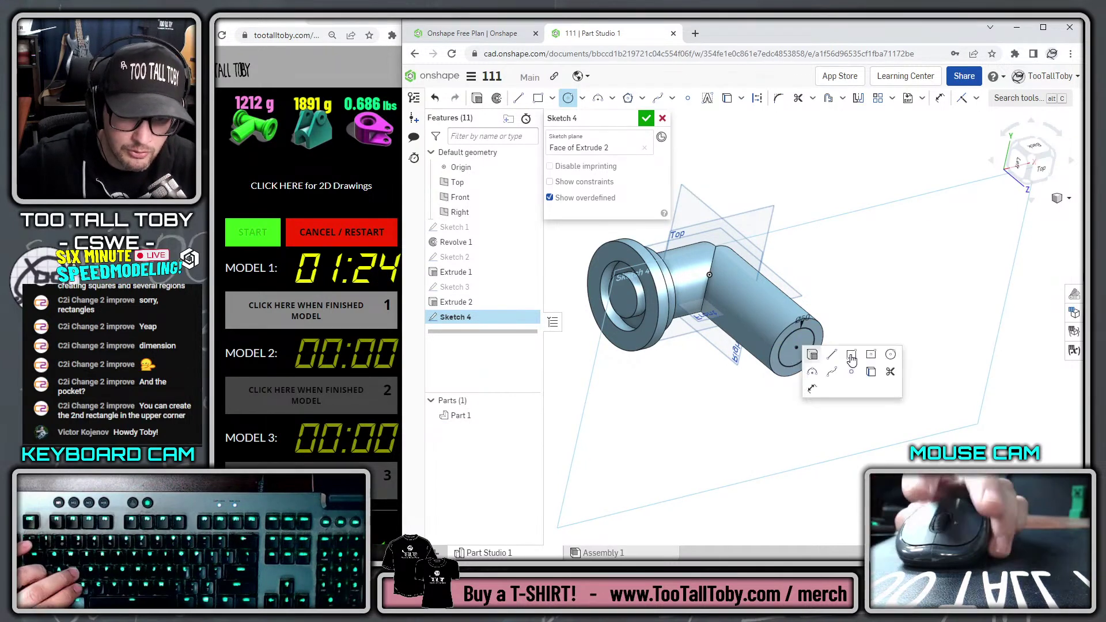
pyautogui.click(812, 354)
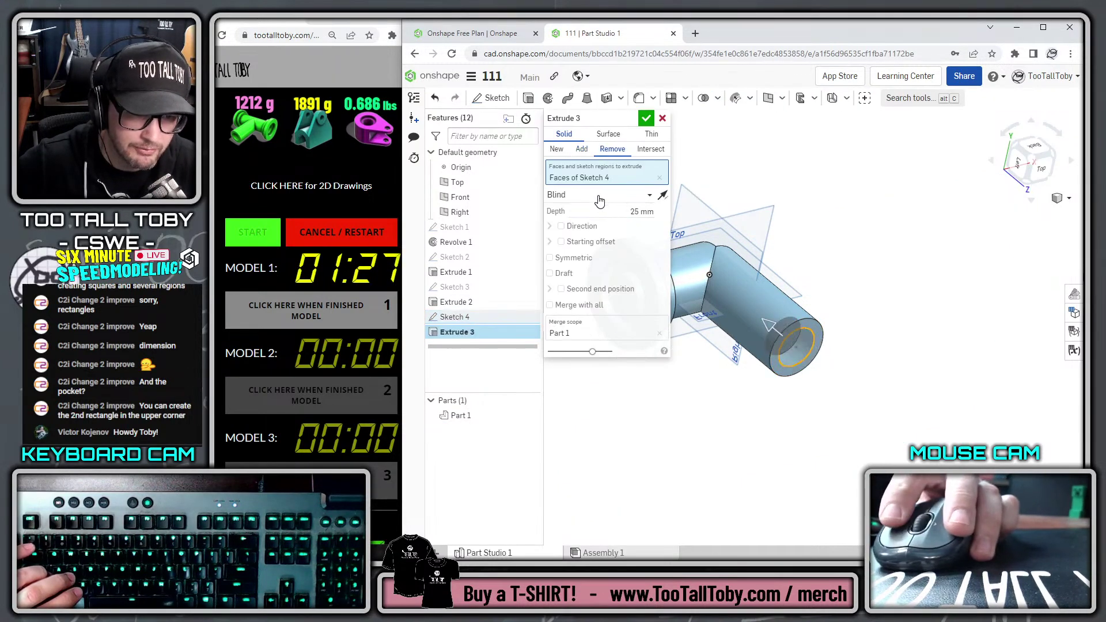
pyautogui.click(601, 200)
pyautogui.click(598, 273)
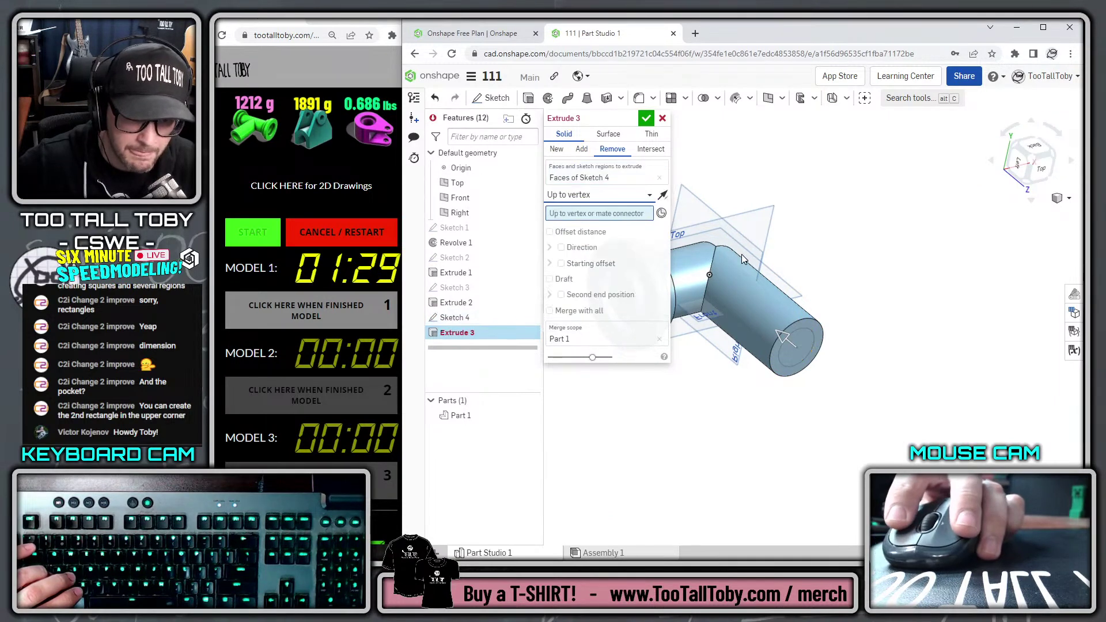
pyautogui.click(714, 247)
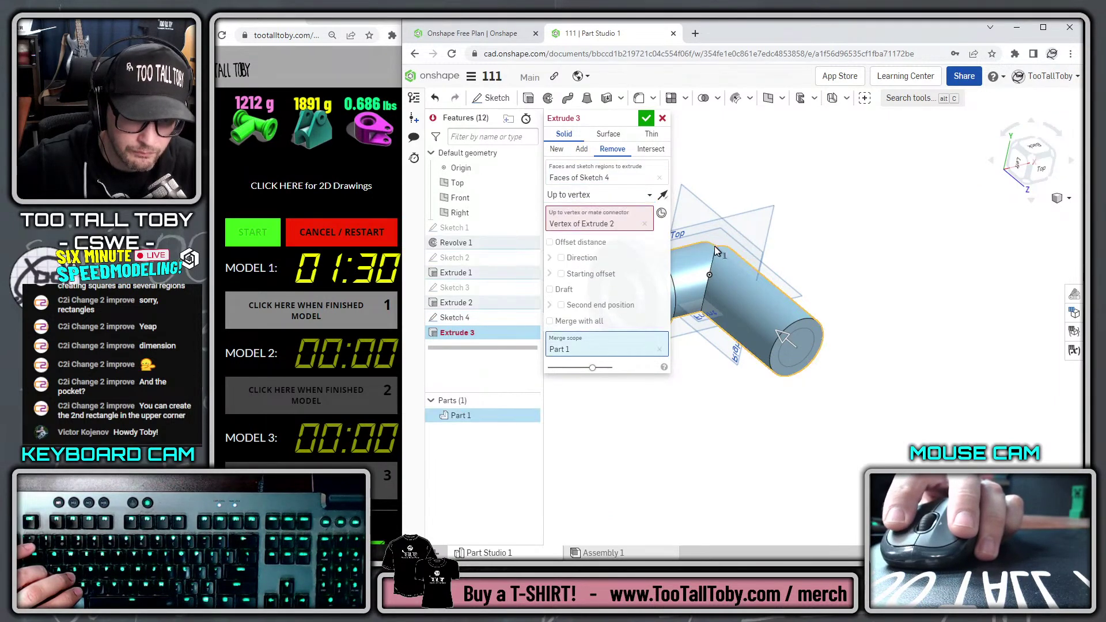
pyautogui.click(647, 119)
# Cut the round central face inside the flange's ring recess through all with a Remove extrude
pyautogui.moveTo(708, 230); pyautogui.dragTo(834, 217, button='right')
pyautogui.click(644, 315)
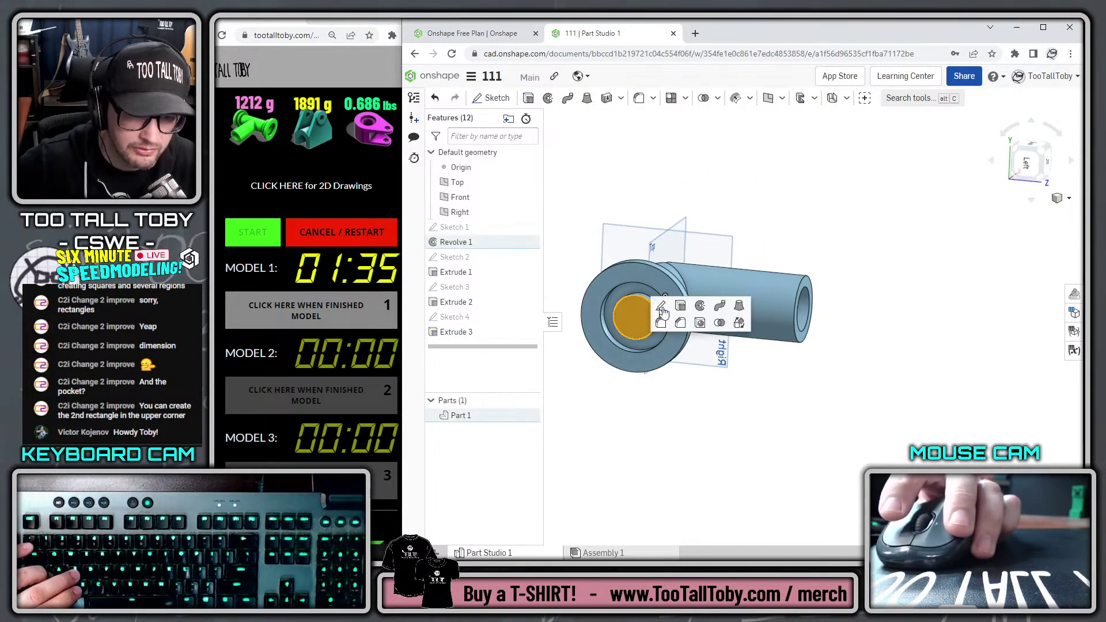
pyautogui.hotkey('shift', 'e')
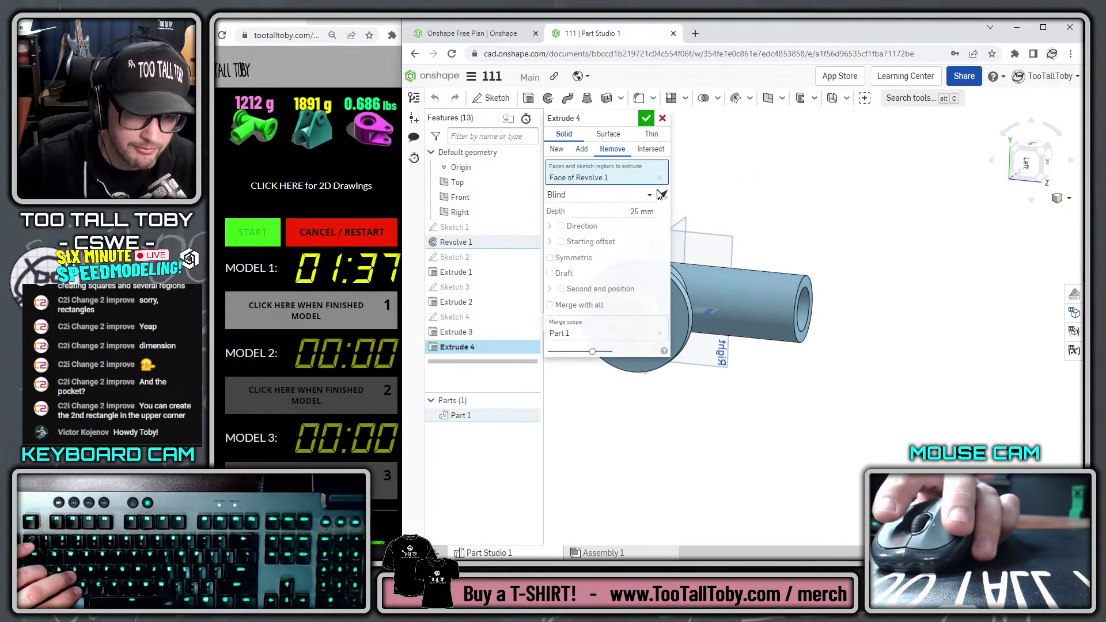
pyautogui.click(647, 198)
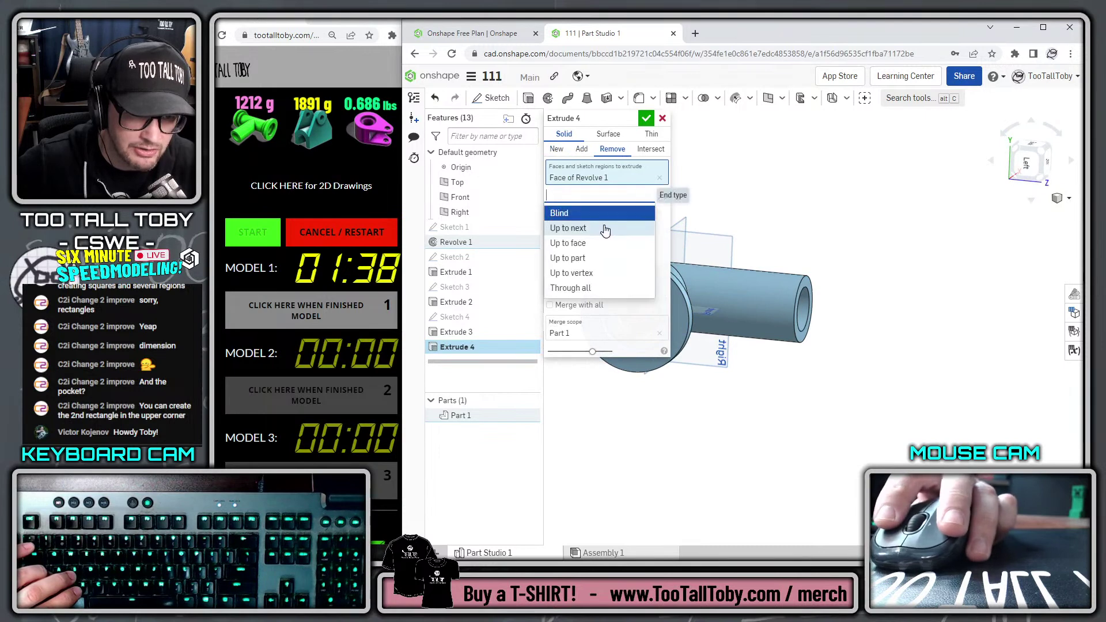
pyautogui.click(579, 287)
pyautogui.click(644, 119)
# Mirror the whole part about the flat annular end face of the main tube, using Add to merge both halves
pyautogui.moveTo(749, 172); pyautogui.dragTo(717, 258, button='right')
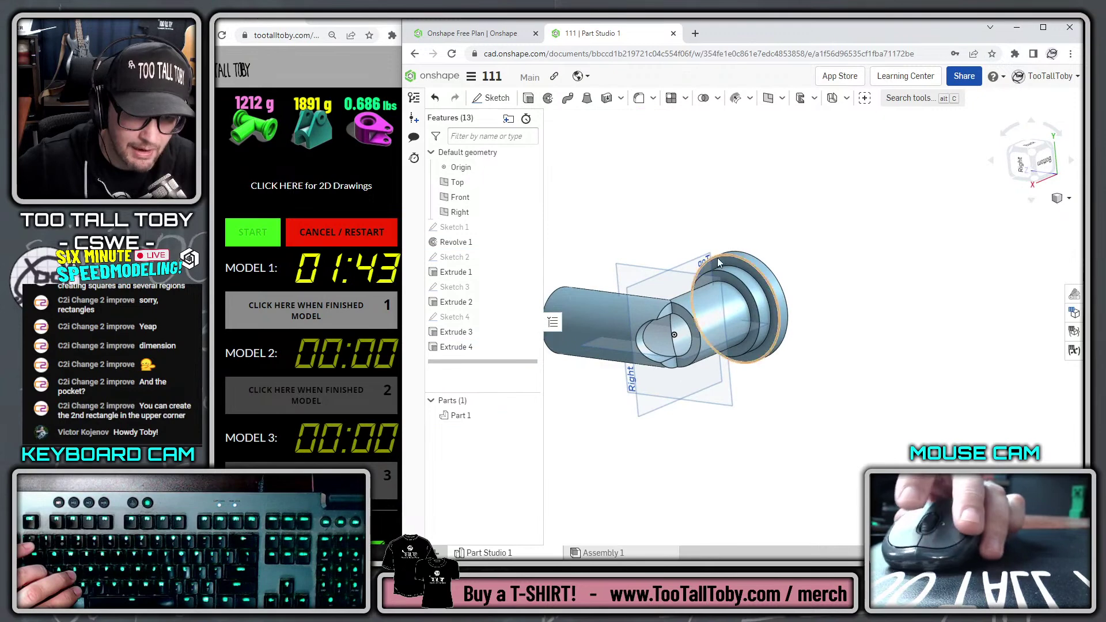
pyautogui.click(678, 311)
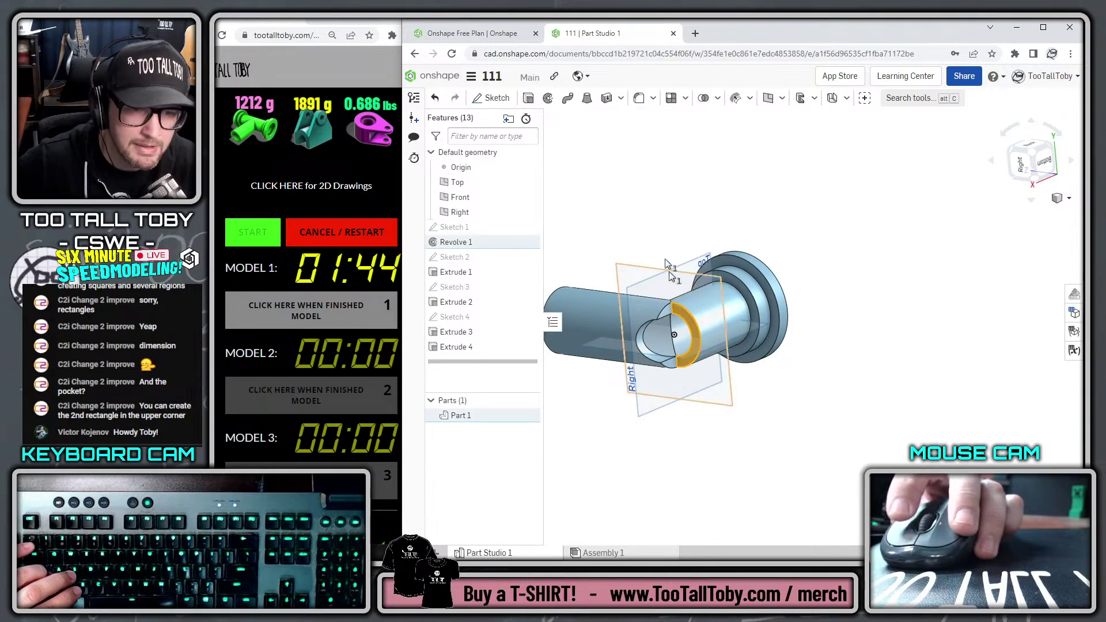
pyautogui.click(685, 100)
pyautogui.click(691, 172)
pyautogui.click(595, 197)
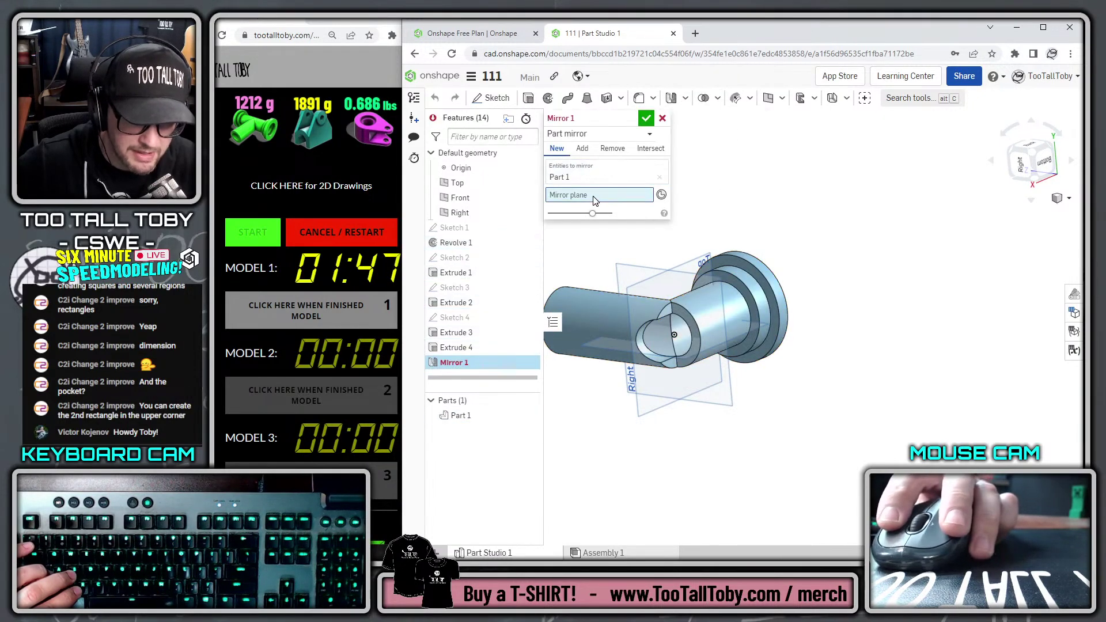
pyautogui.click(690, 320)
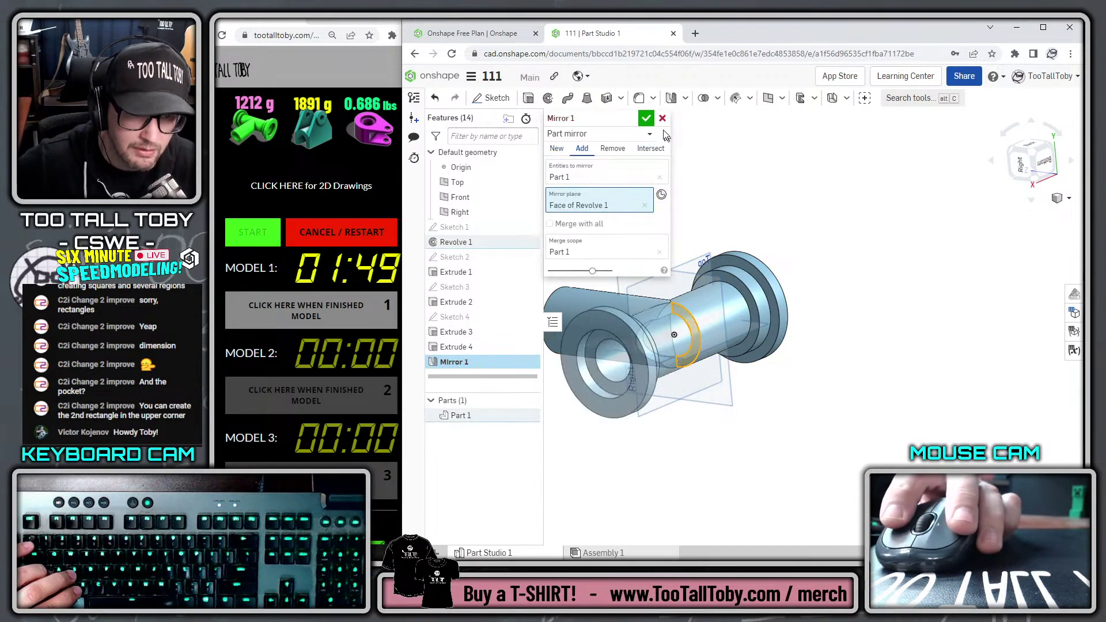
pyautogui.click(646, 119)
# Assign the part a material from the TTT-CUSTOM MATERIALS library
pyautogui.moveTo(724, 209); pyautogui.dragTo(766, 270, button='right')
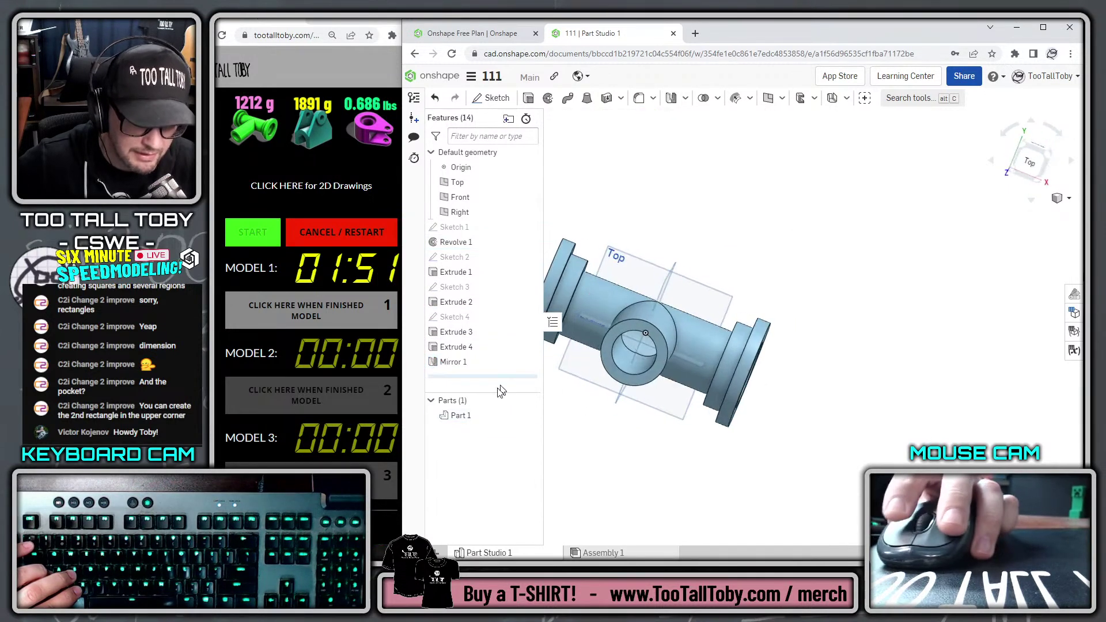
pyautogui.rightClick(469, 417)
pyautogui.click(523, 282)
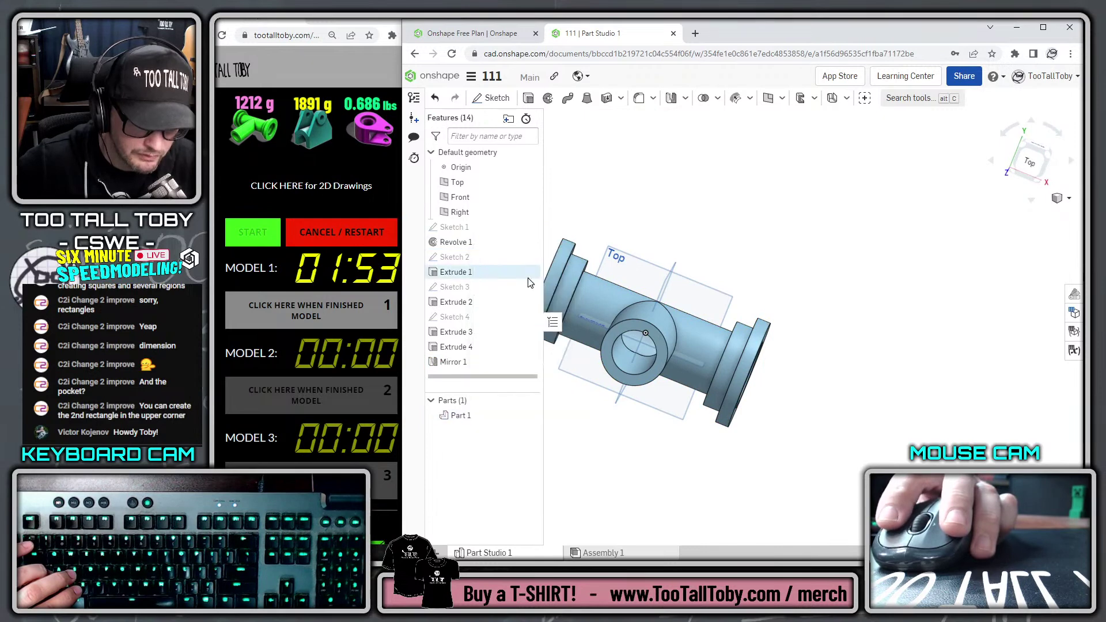
pyautogui.click(691, 386)
pyautogui.click(633, 410)
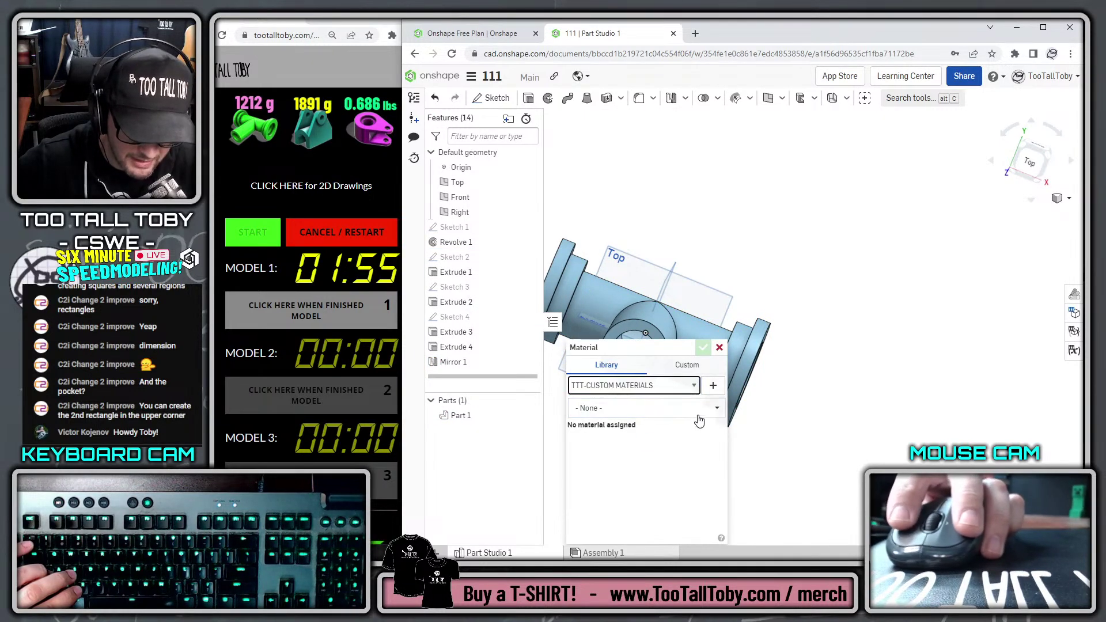
pyautogui.click(645, 408)
pyautogui.click(617, 459)
pyautogui.click(702, 348)
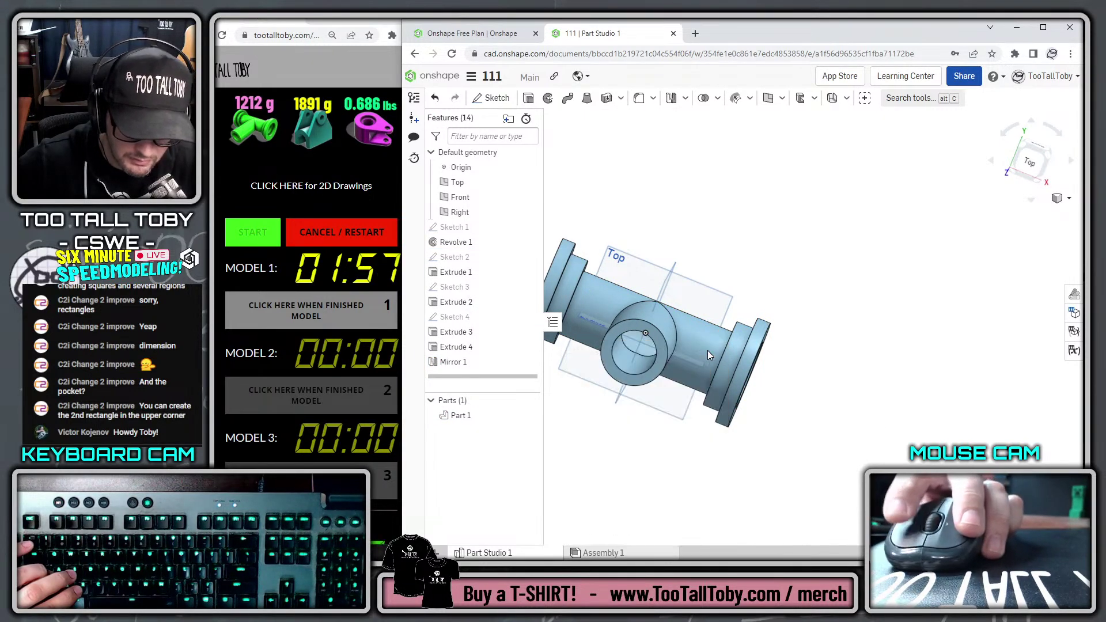
# Check the part's mass properties and mark Model 1 as finished on the challenge timer
pyautogui.click(1070, 534)
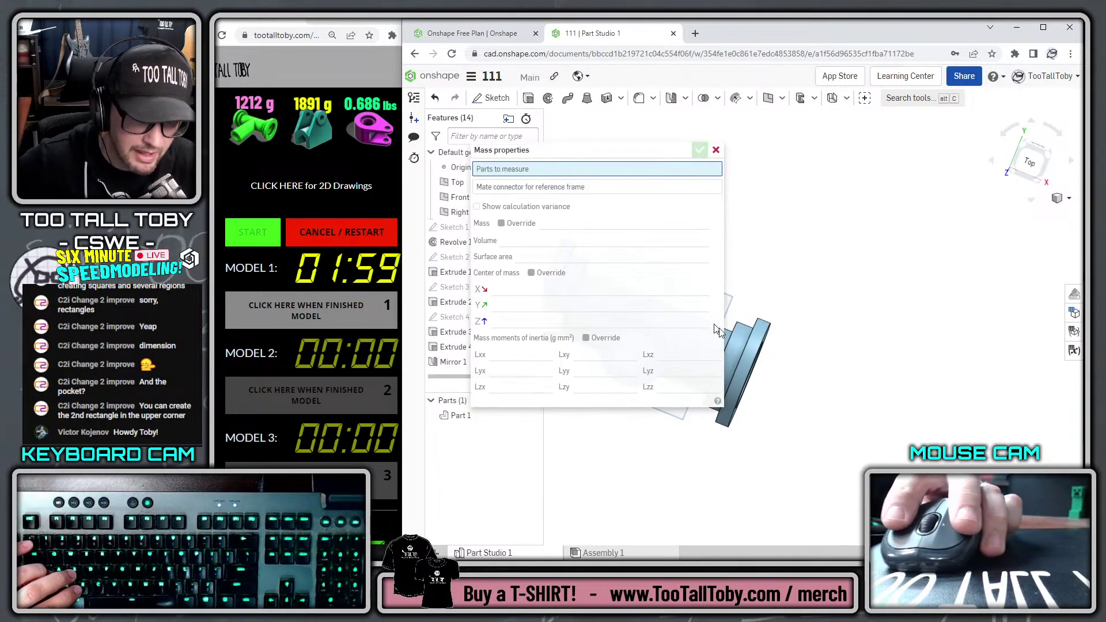
pyautogui.click(746, 357)
pyautogui.click(282, 314)
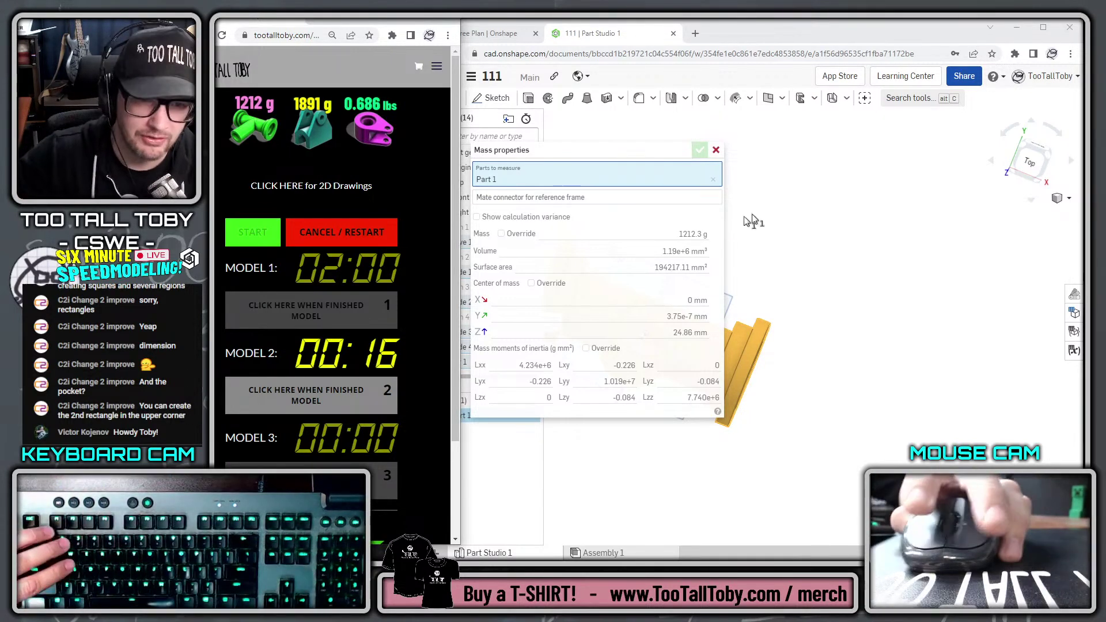
pyautogui.click(716, 149)
pyautogui.moveTo(778, 251); pyautogui.dragTo(782, 304, button='right')
pyautogui.moveTo(778, 299); pyautogui.dragTo(836, 302, button='middle')
pyautogui.scroll(3, 742, 272)
pyautogui.moveTo(859, 410); pyautogui.dragTo(860, 399, button='right')
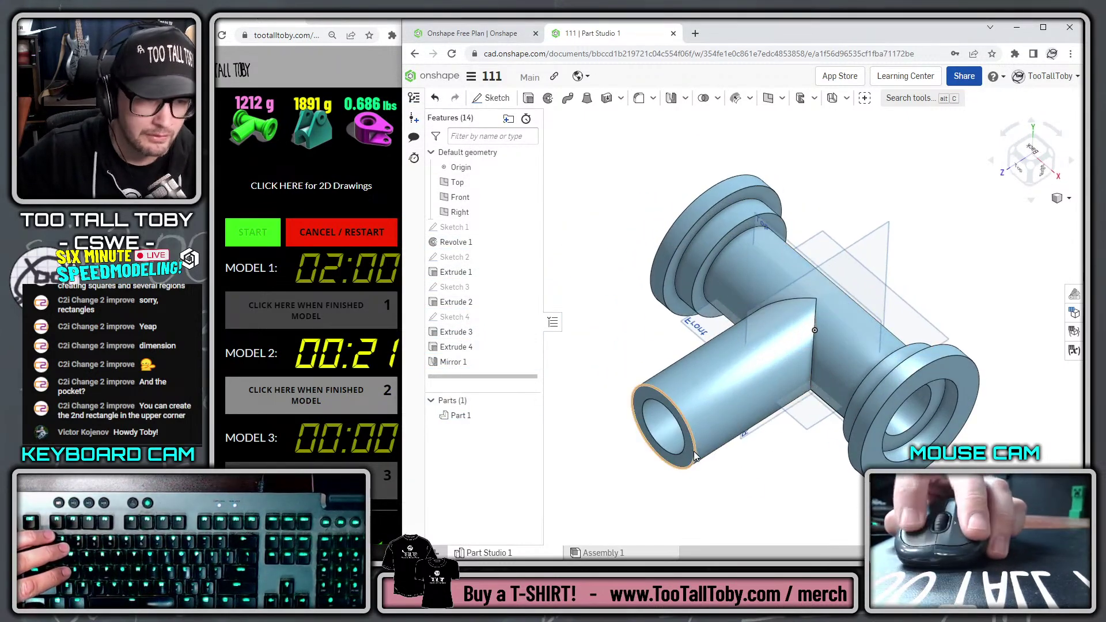
# Return to the list of owned documents and delete document 111
pyautogui.click(473, 79)
pyautogui.click(499, 238)
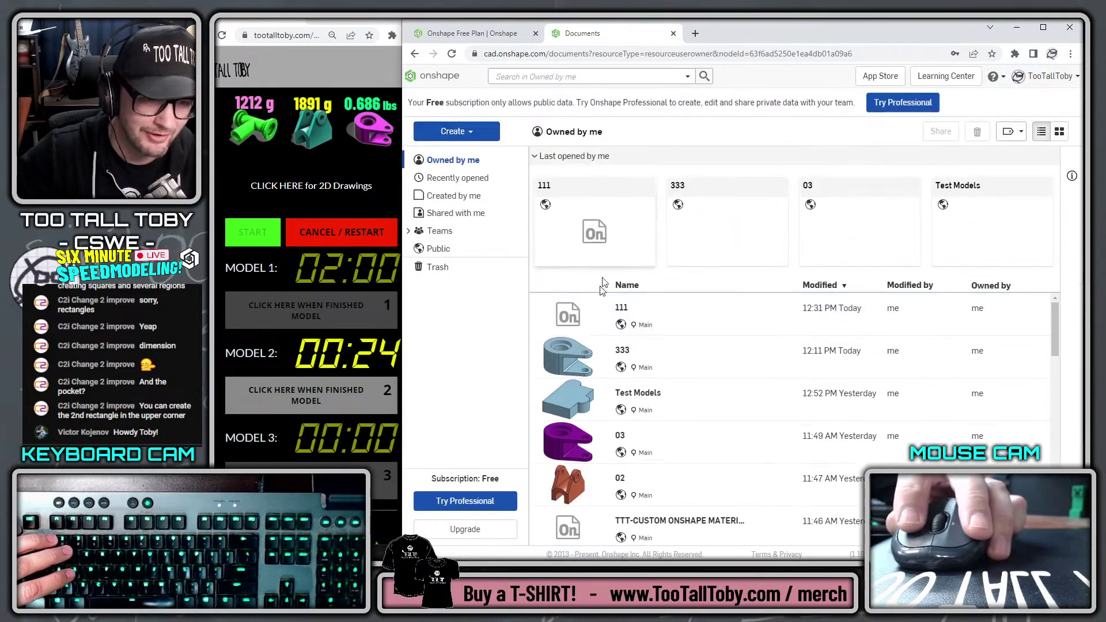
pyautogui.click(564, 316)
pyautogui.press('Delete')
pyautogui.press('Return')
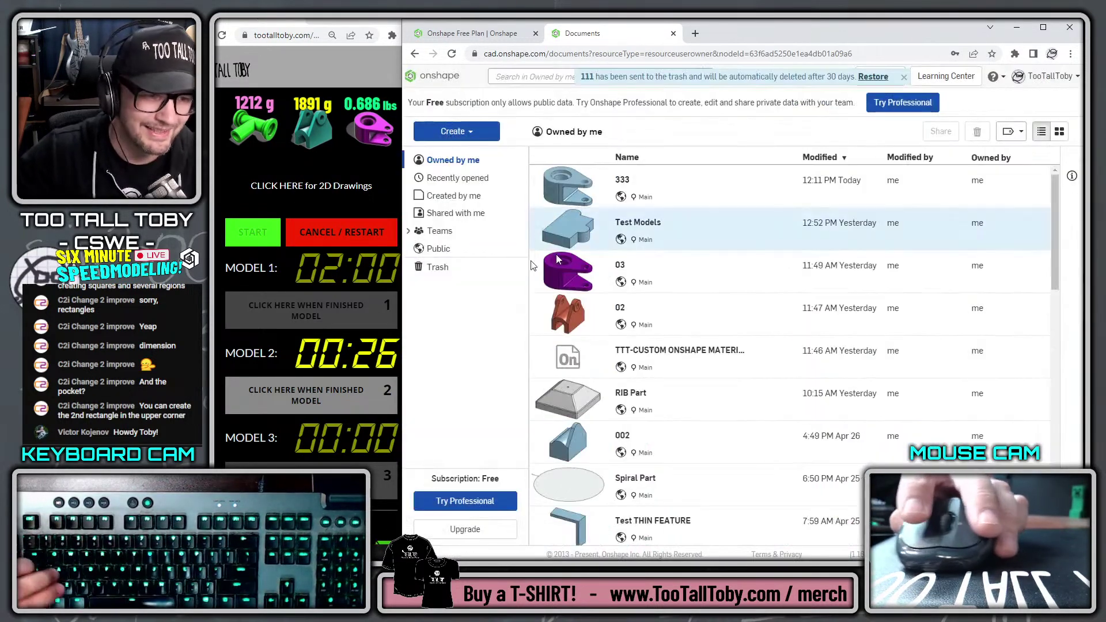
# Reset and start the challenge timer, and create a new document named 111
pyautogui.click(334, 230)
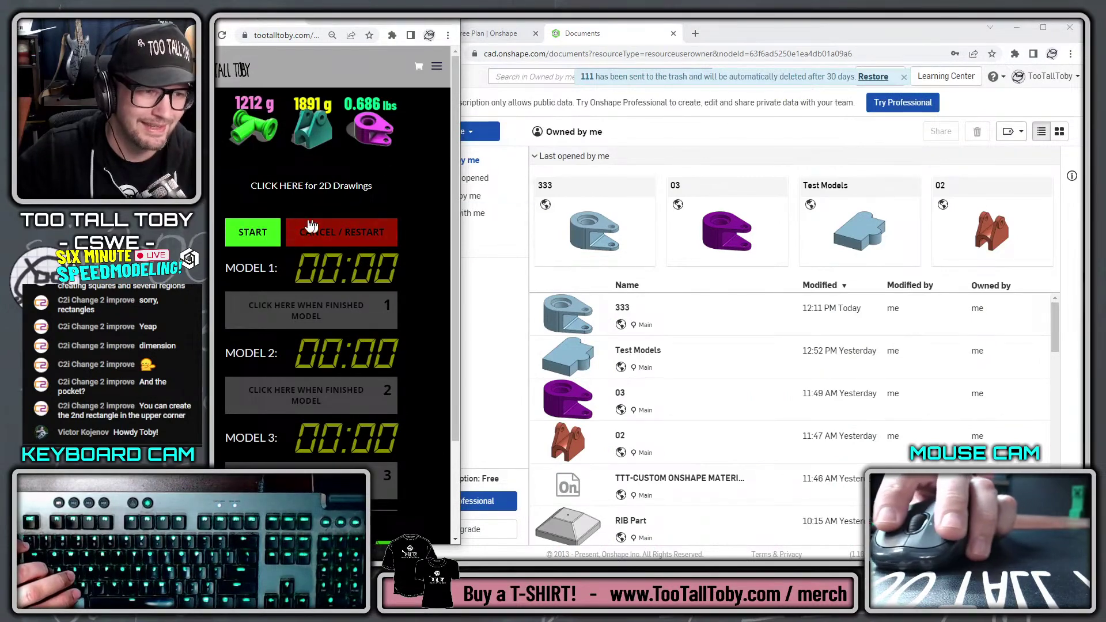
pyautogui.click(252, 232)
pyautogui.click(456, 131)
pyautogui.click(459, 152)
pyautogui.write('111')
pyautogui.press('Return')
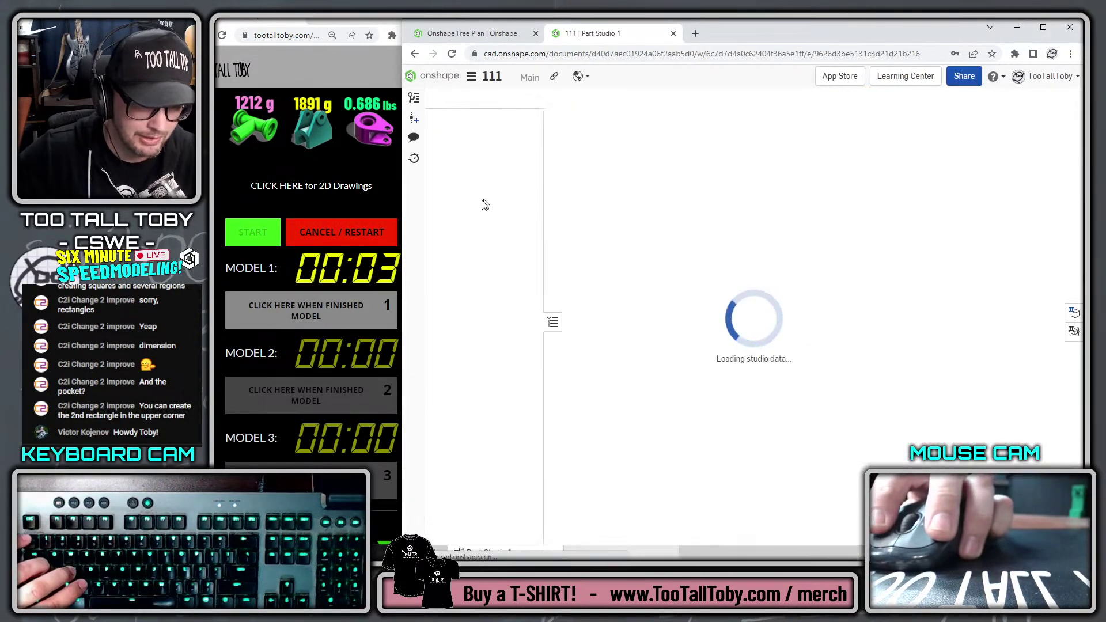
# On the Top plane, sketch a corner rectangle 125 mm wide and 75/2 mm high with its lower-right corner at the origin
pyautogui.click(458, 184)
pyautogui.click(464, 176)
pyautogui.press('n')
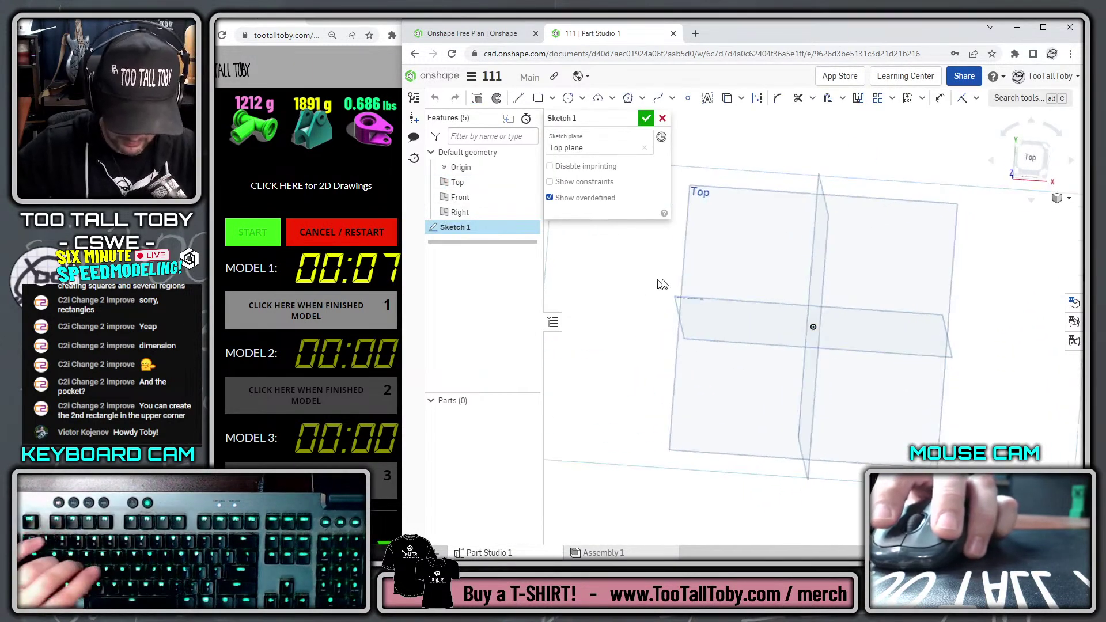
pyautogui.press('s')
pyautogui.click(781, 262)
pyautogui.moveTo(794, 299); pyautogui.dragTo(890, 409, button='middle')
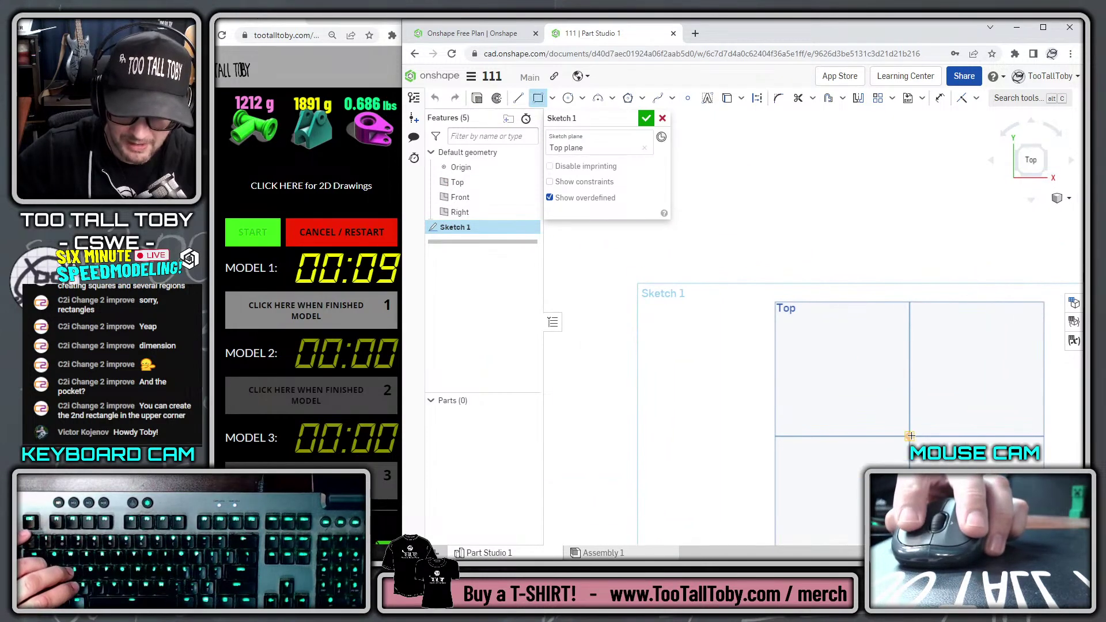
pyautogui.click(910, 436)
pyautogui.write('125')
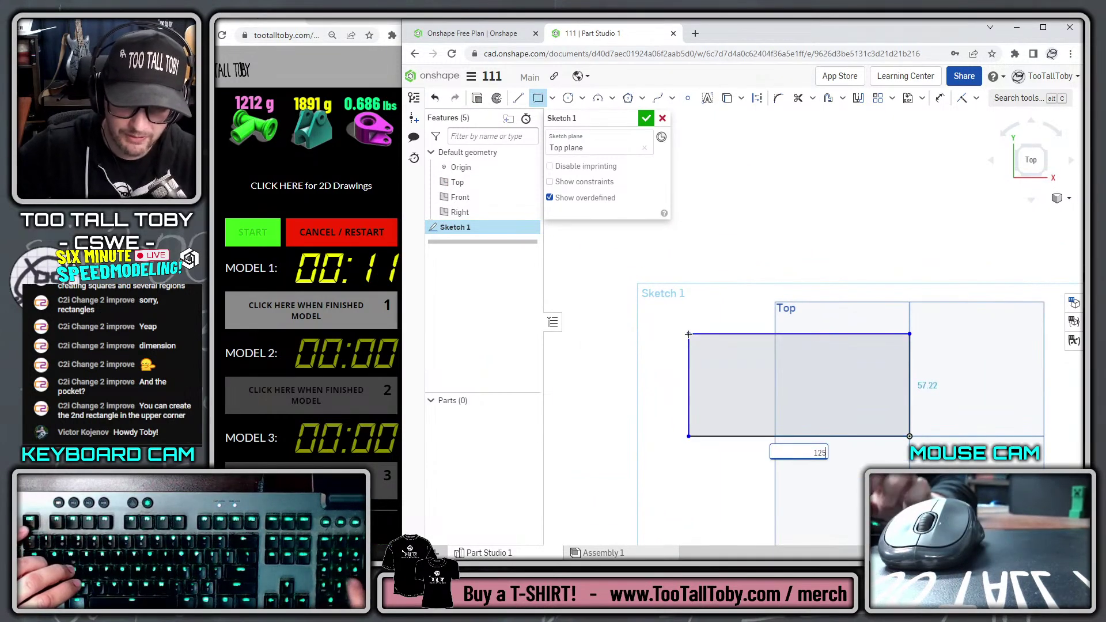
pyautogui.press('Tab')
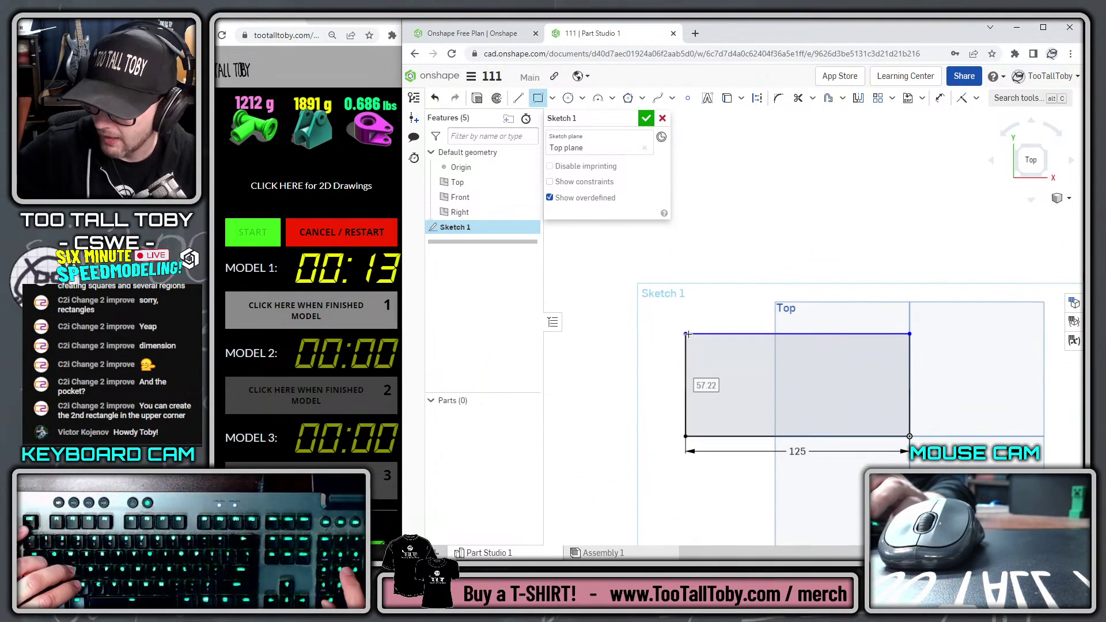
pyautogui.write('75/2')
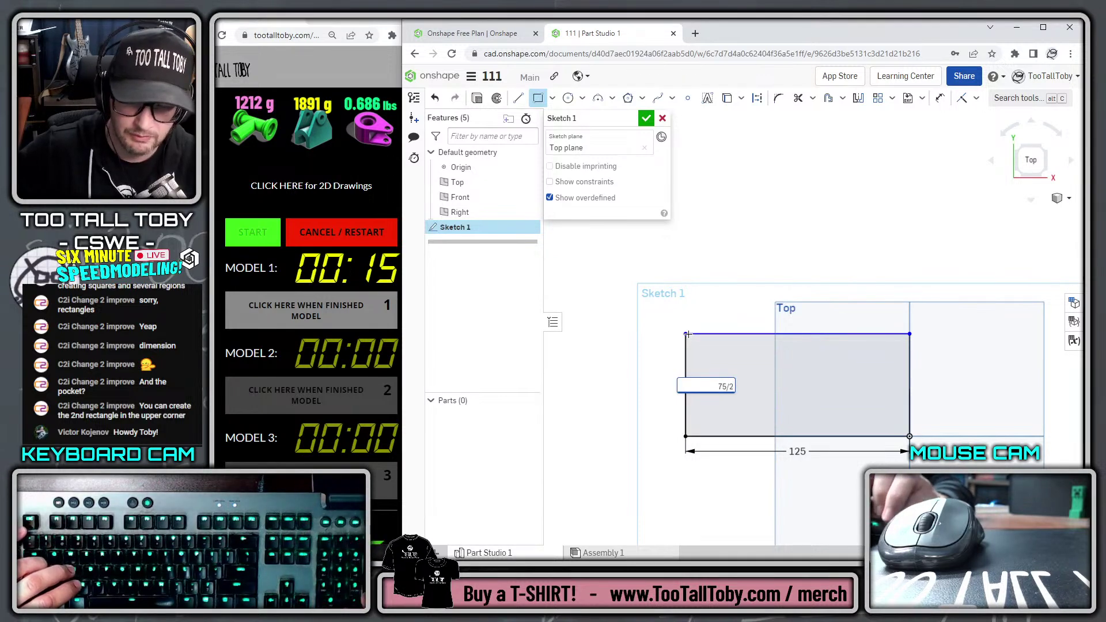
pyautogui.press('Return')
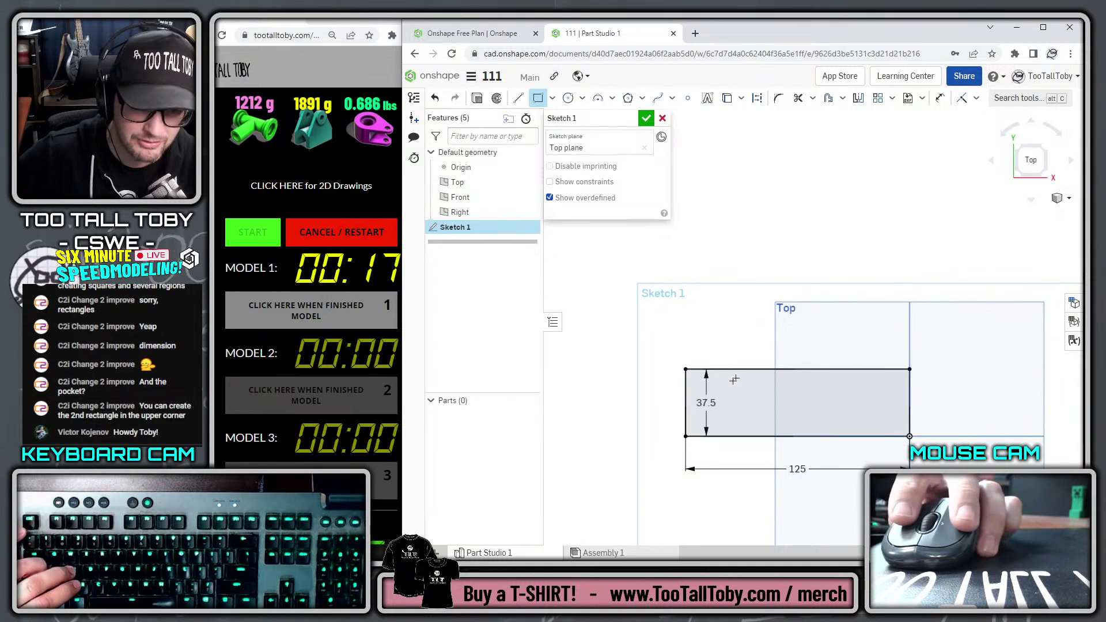
# Sketch a corner rectangle 15 mm wide and 62.5 mm high, starting from the existing rectangle's lower-left corner
pyautogui.press('s')
pyautogui.click(791, 370)
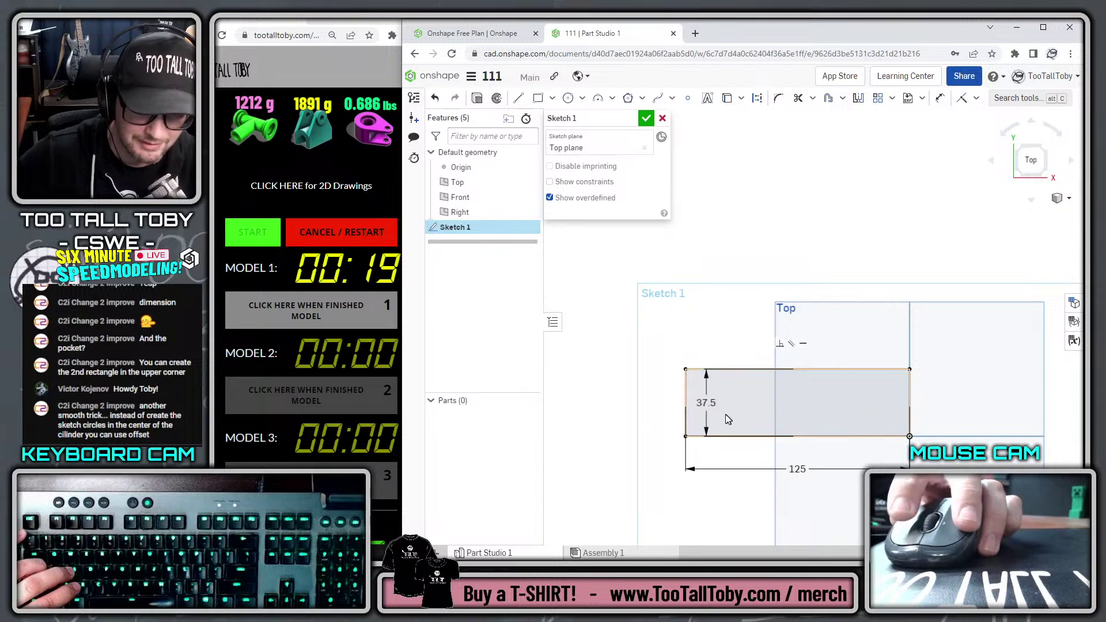
pyautogui.click(685, 437)
pyautogui.press('s')
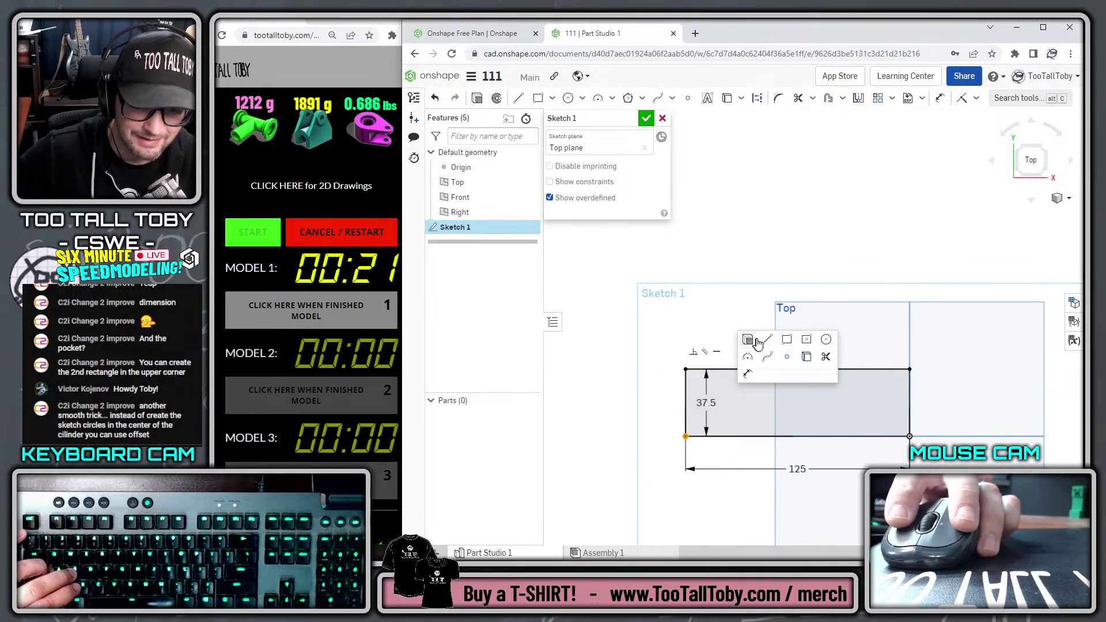
pyautogui.click(788, 341)
pyautogui.click(685, 436)
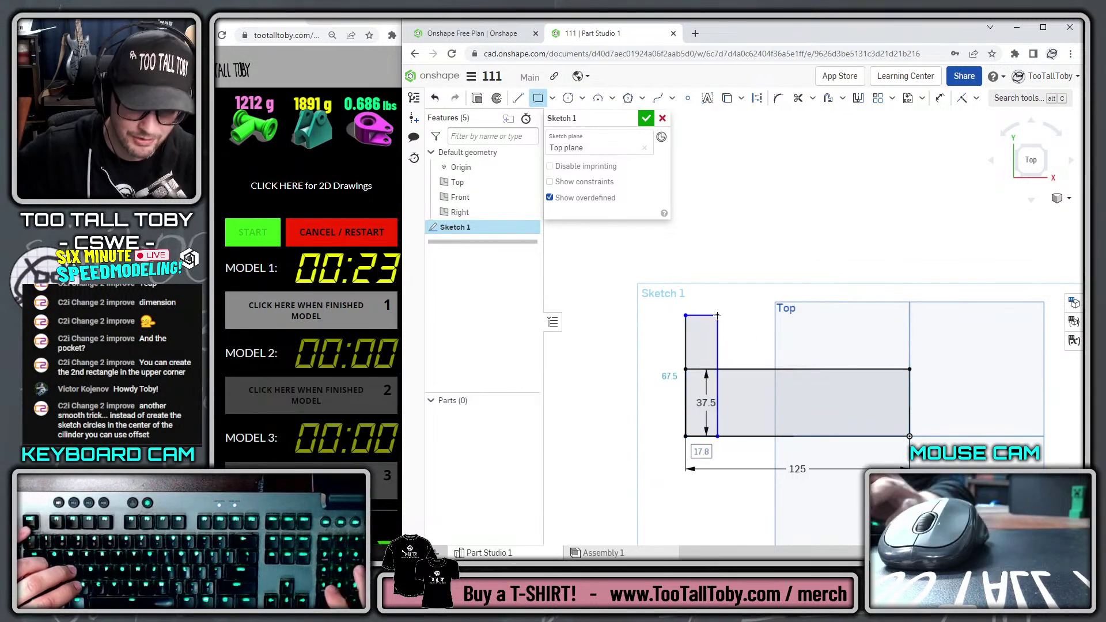
pyautogui.press('Tab')
pyautogui.write('62.5')
pyautogui.press('Return')
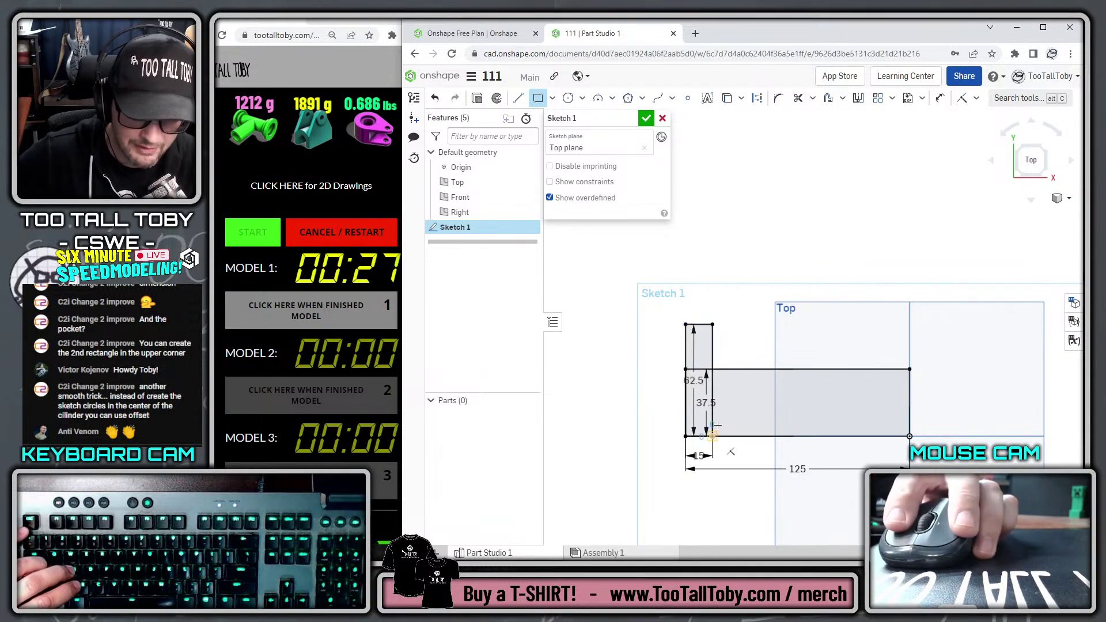
# Add a rectangle 20 mm wide and 100/2 mm high from the lower-right corner of the 15 mm rectangle
pyautogui.write('20')
pyautogui.press('Tab')
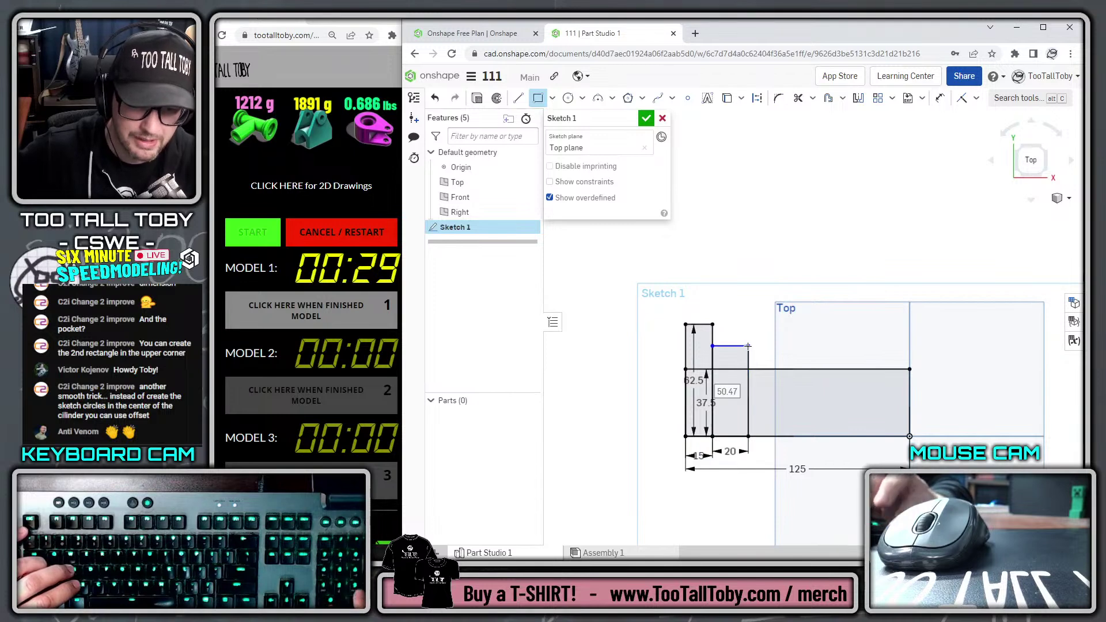
pyautogui.write('100/')
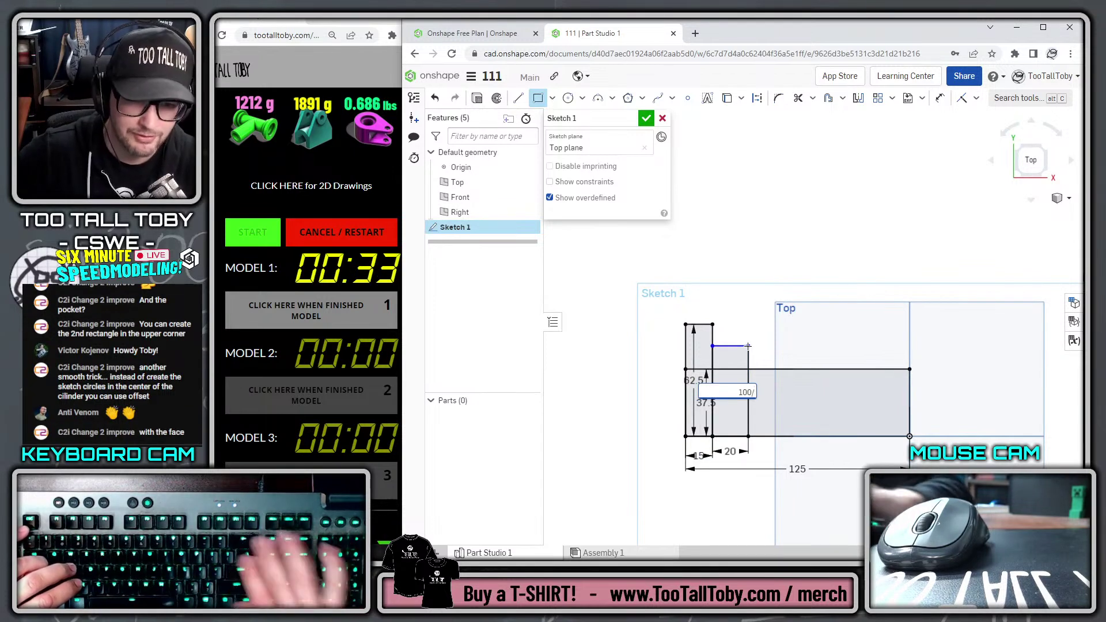
pyautogui.press('Return')
# Revolve all regions of the stepped profile as a full solid around its lower horizontal edge
pyautogui.press('s')
pyautogui.hotkey('shift', 'w')
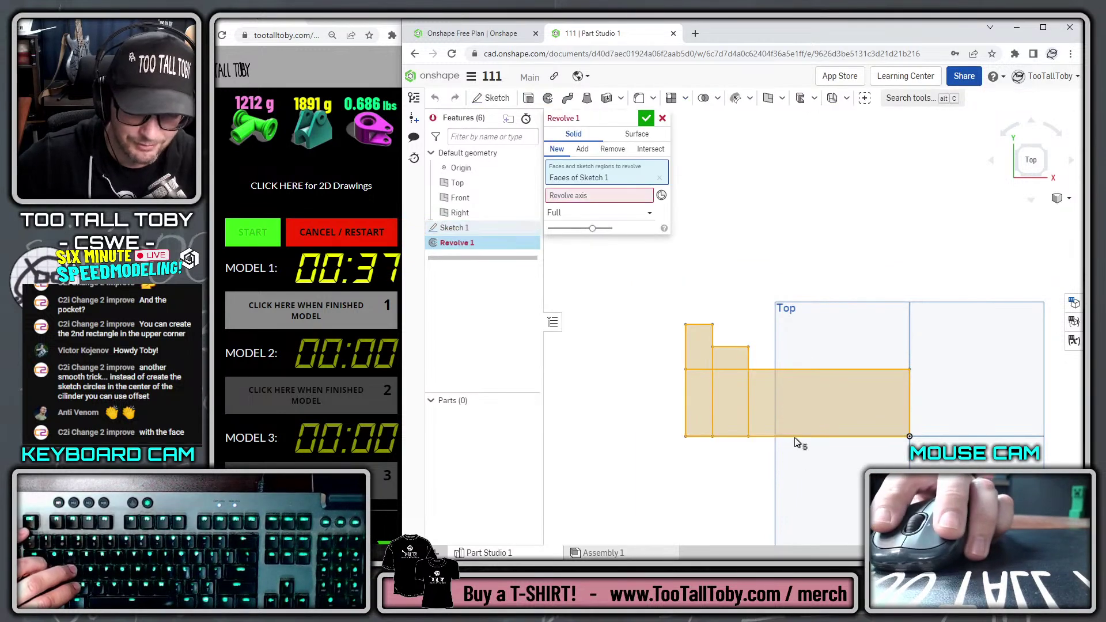
pyautogui.click(788, 435)
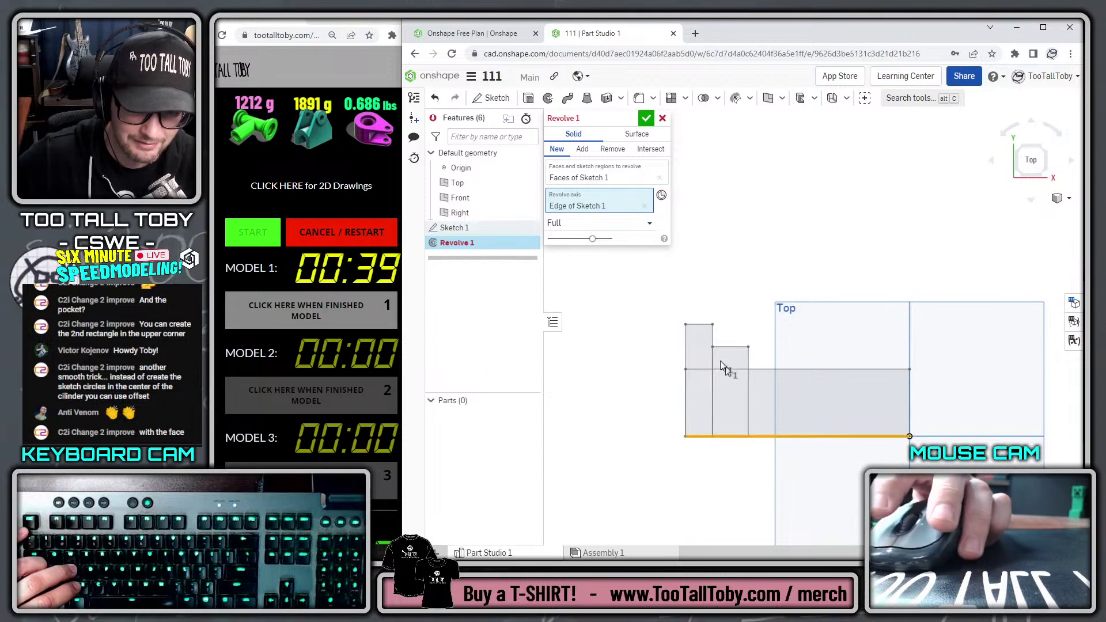
pyautogui.click(646, 118)
# On the flange's outer end face, sketch two concentric circles of 50 mm and 80 mm diameter at its centre
pyautogui.scroll(3, 749, 366)
pyautogui.moveTo(765, 435); pyautogui.dragTo(729, 409, button='right')
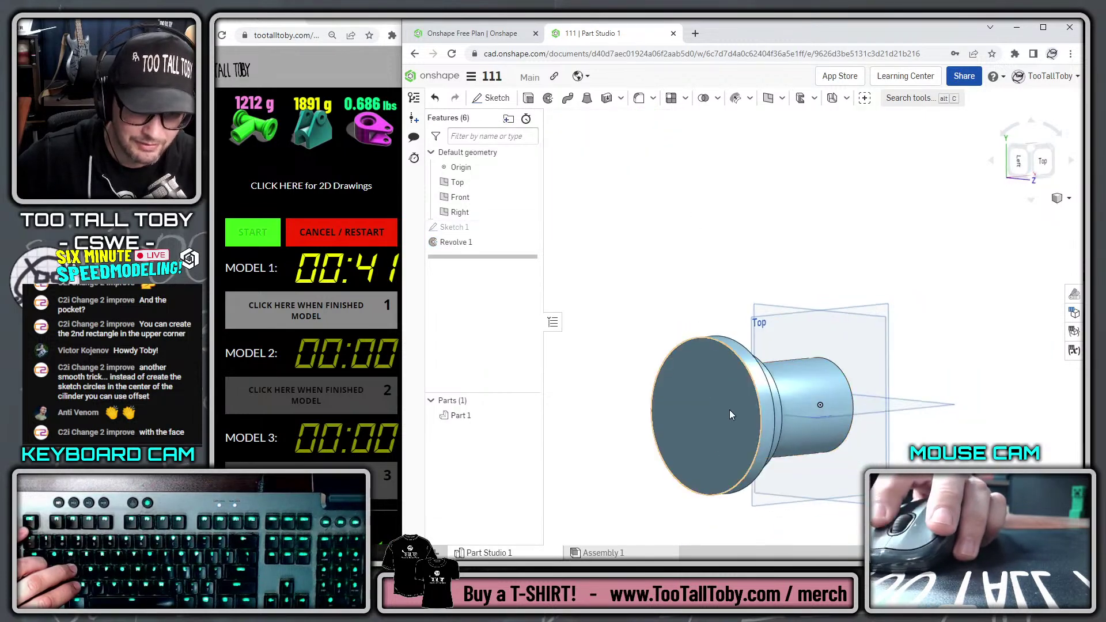
pyautogui.click(729, 410)
pyautogui.press('s')
pyautogui.click(757, 394)
pyautogui.press('s')
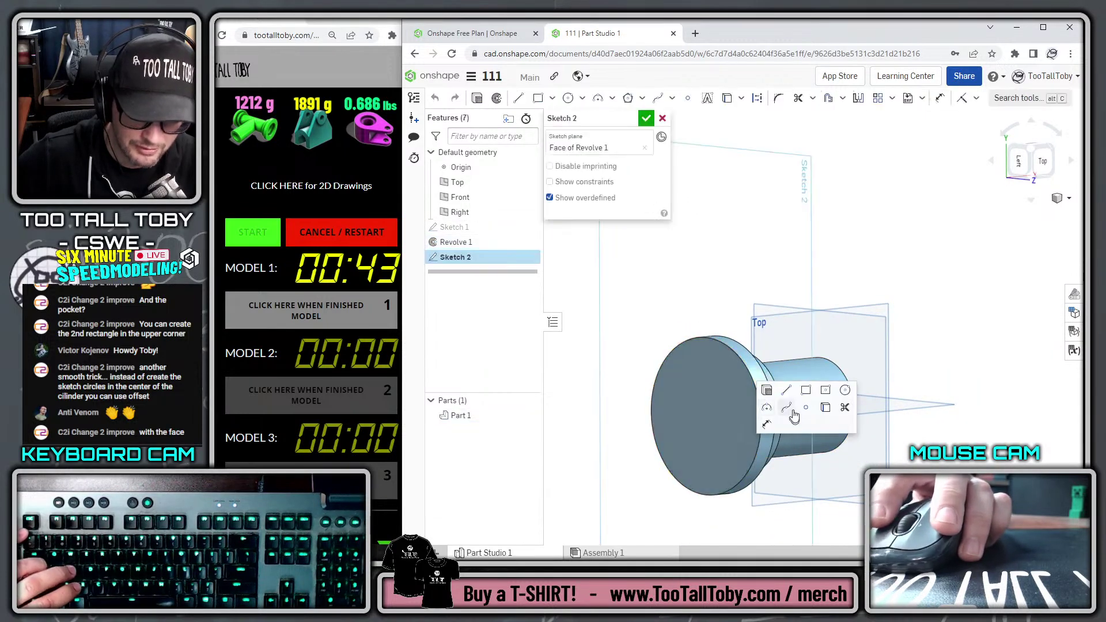
pyautogui.click(844, 391)
pyautogui.click(704, 417)
pyautogui.write('50')
pyautogui.press('Return')
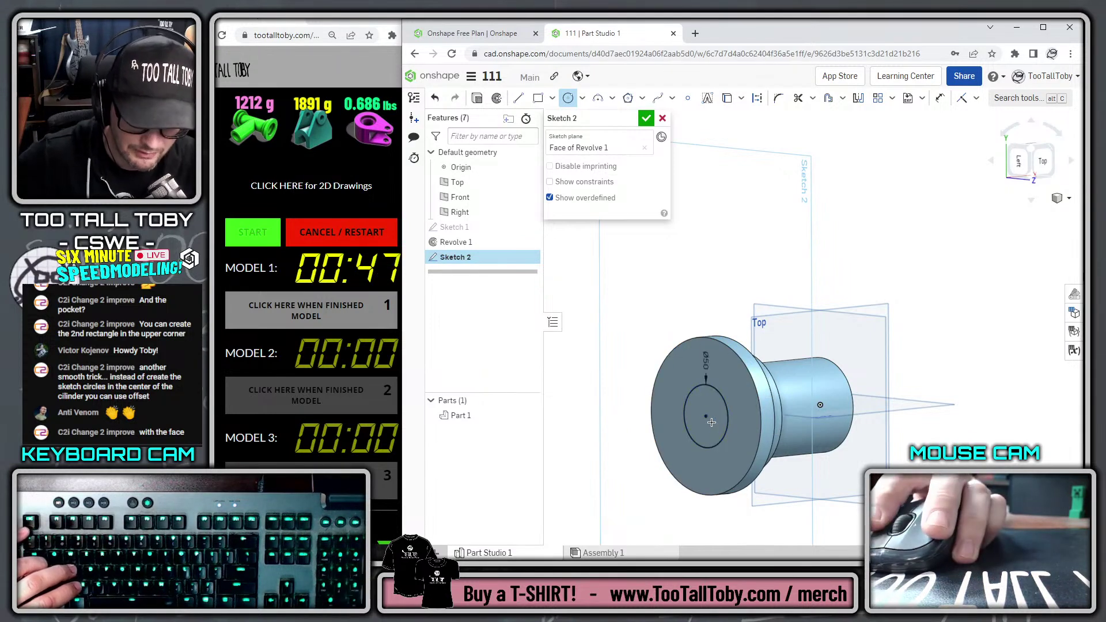
pyautogui.write('80')
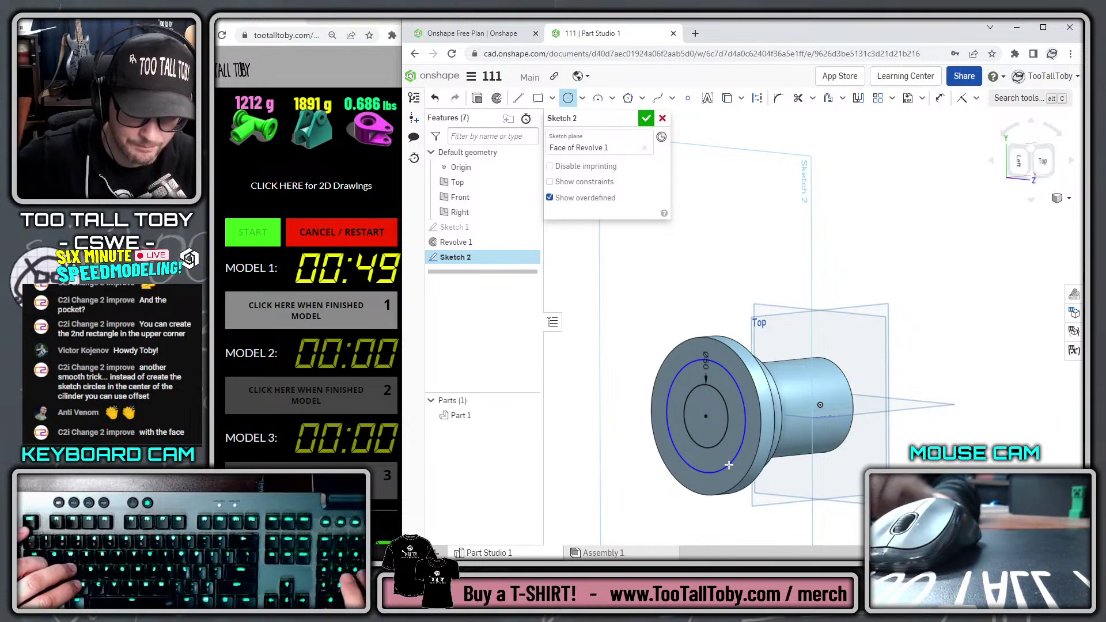
pyautogui.press('Return')
# Cut the ring between the two circles into the flange as a blind Remove extrude
pyautogui.press('s')
pyautogui.click(929, 354)
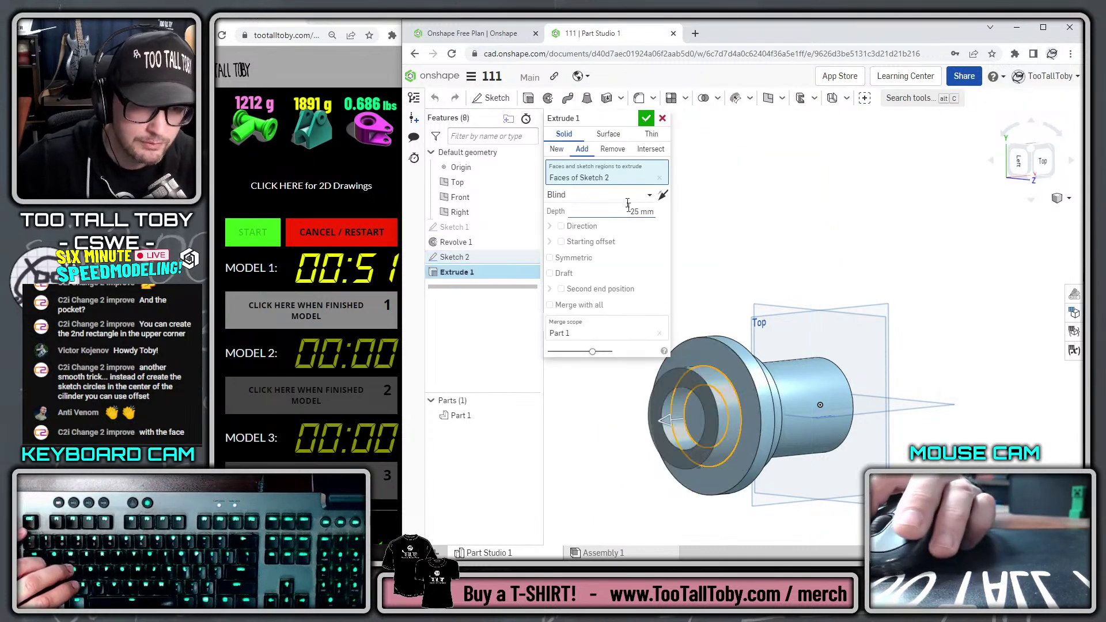
pyautogui.click(613, 149)
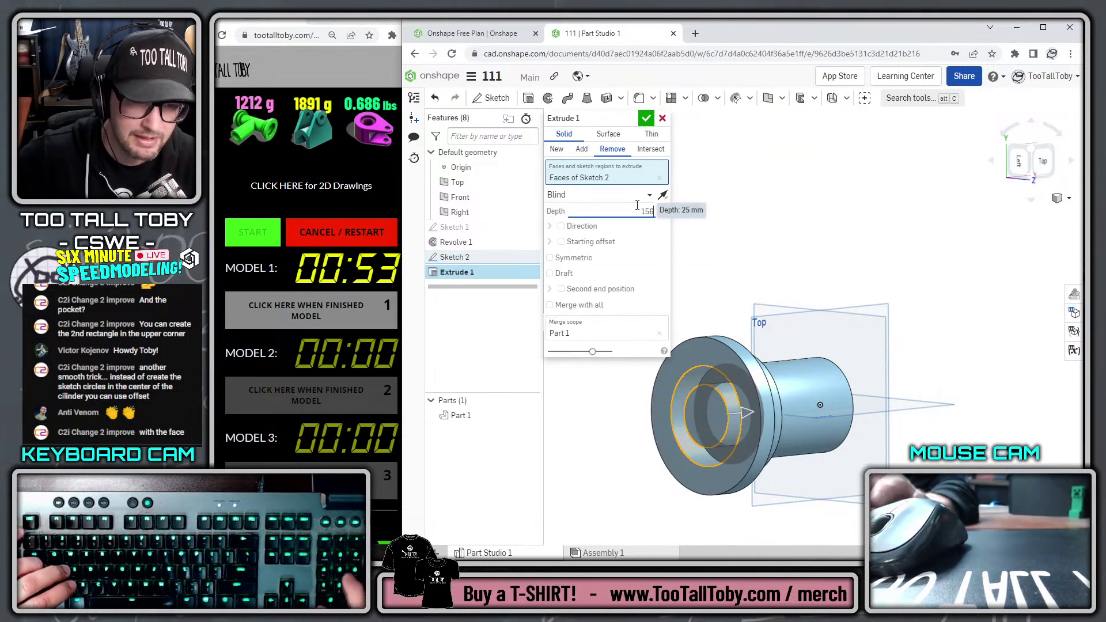
pyautogui.press('Return')
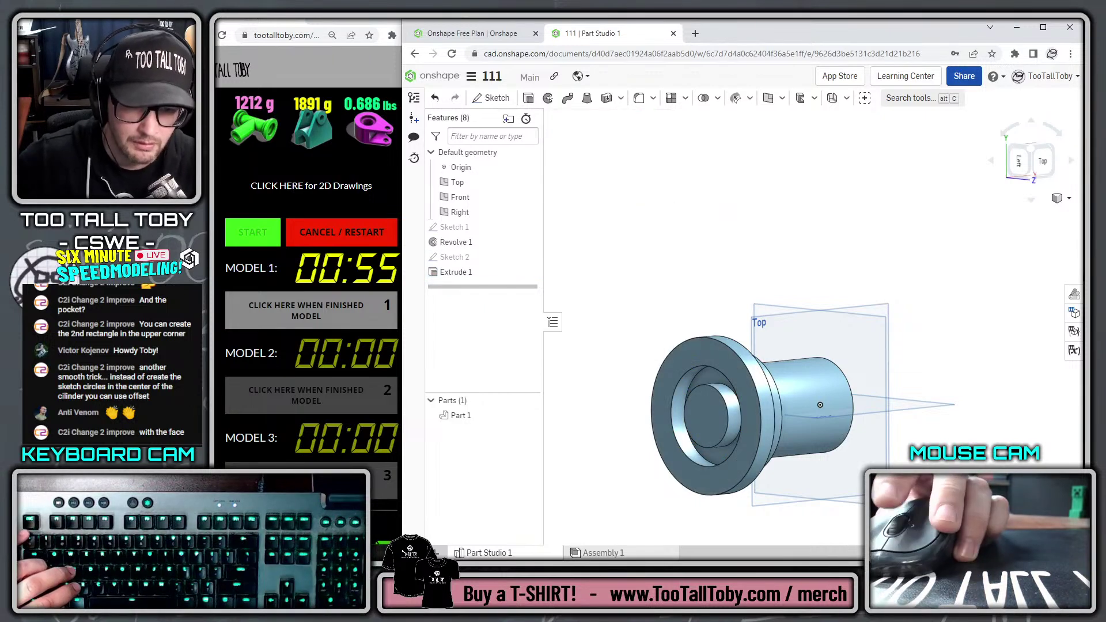
# On the Top plane, sketch a circle of 75 mm diameter centred on the origin
pyautogui.click(770, 337)
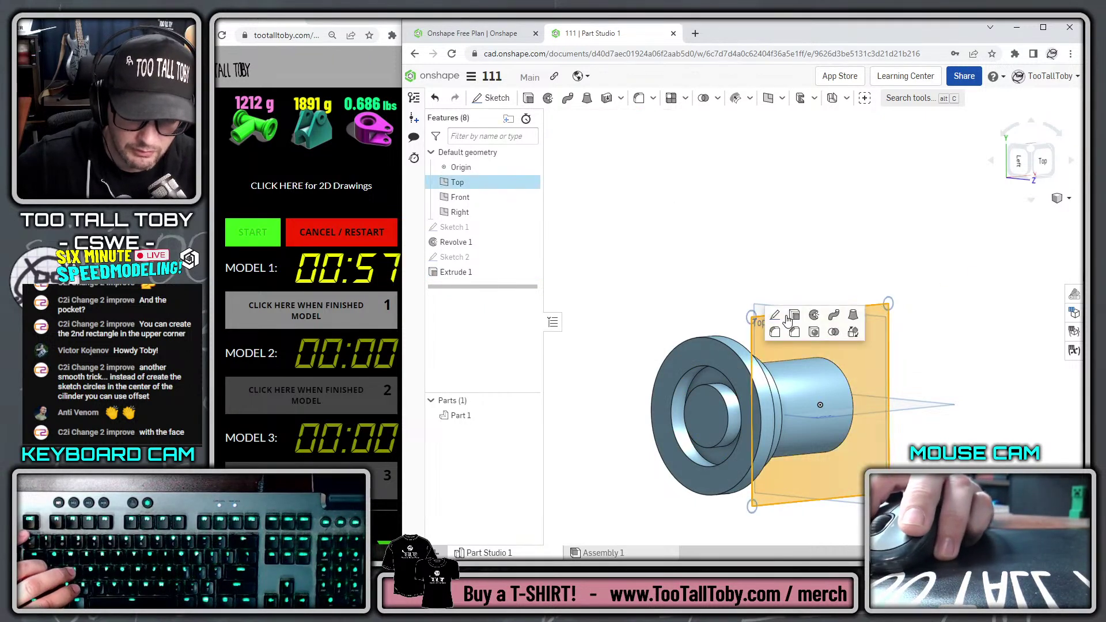
pyautogui.click(776, 316)
pyautogui.press('c')
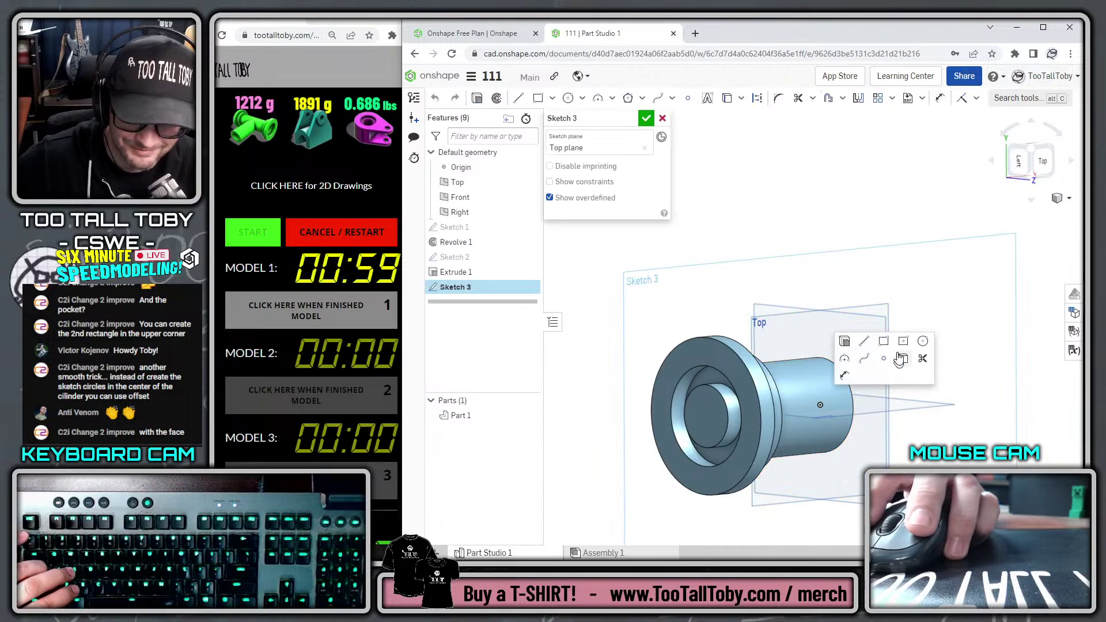
pyautogui.click(820, 405)
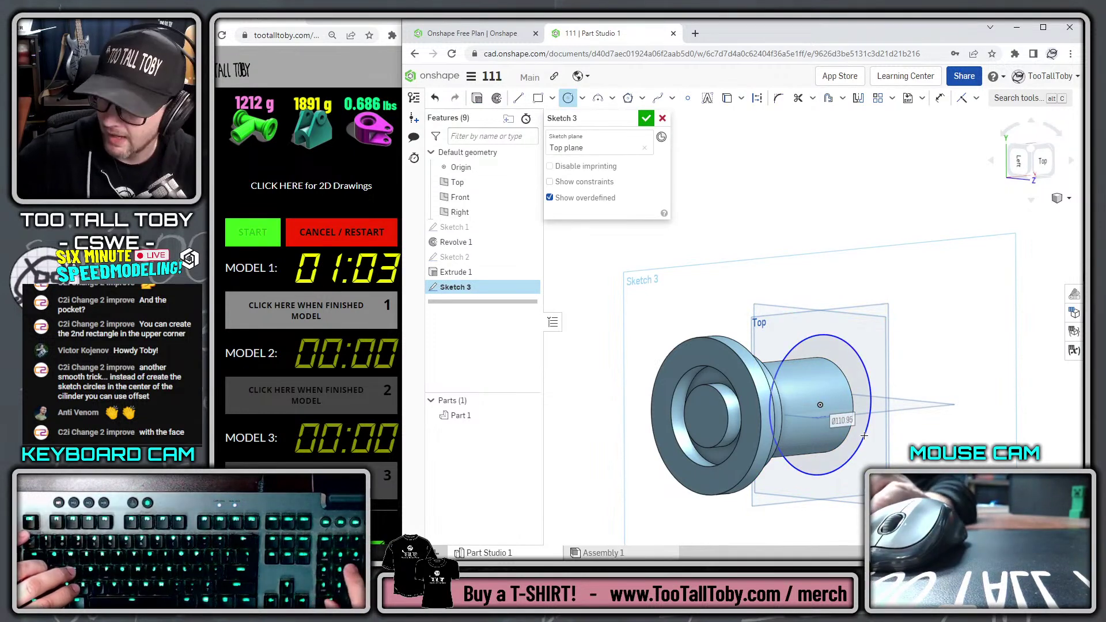
pyautogui.write('75')
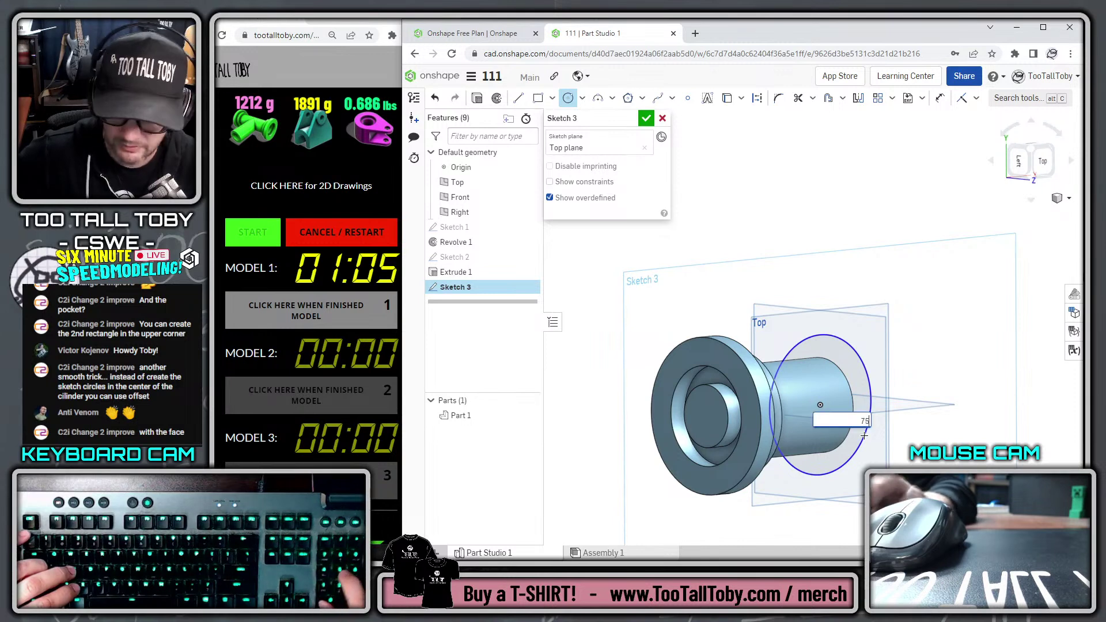
pyautogui.press('Return')
# Extrude the 75 mm circle 160 mm as an Add, forming the branch tube perpendicular to the first cylinder
pyautogui.rightClick(947, 430)
pyautogui.click(930, 415)
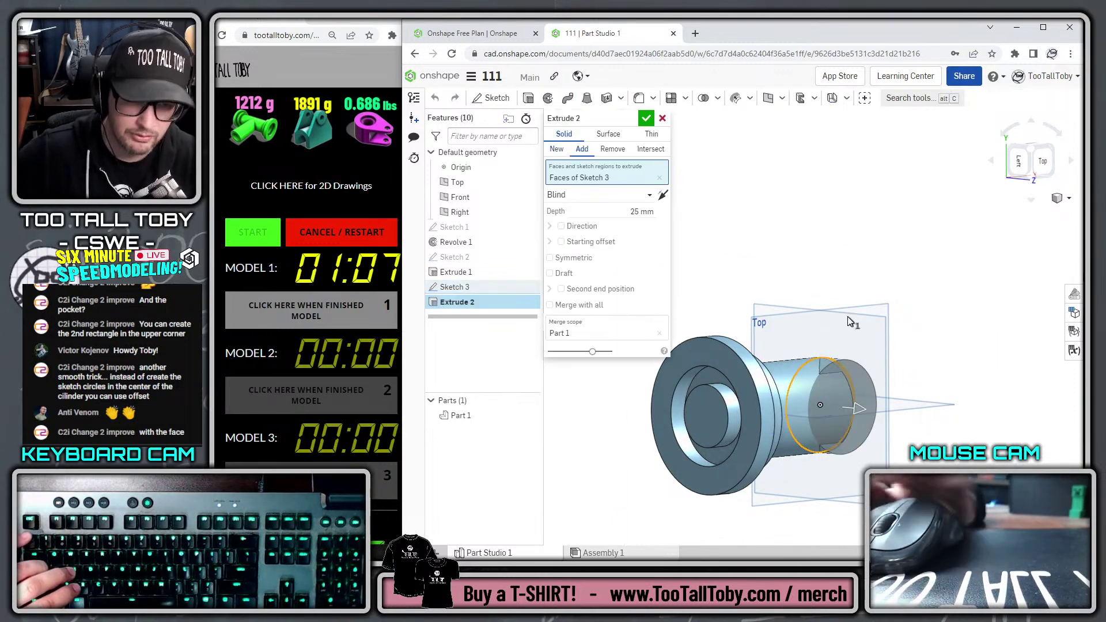
pyautogui.write('16')
pyautogui.press('Return')
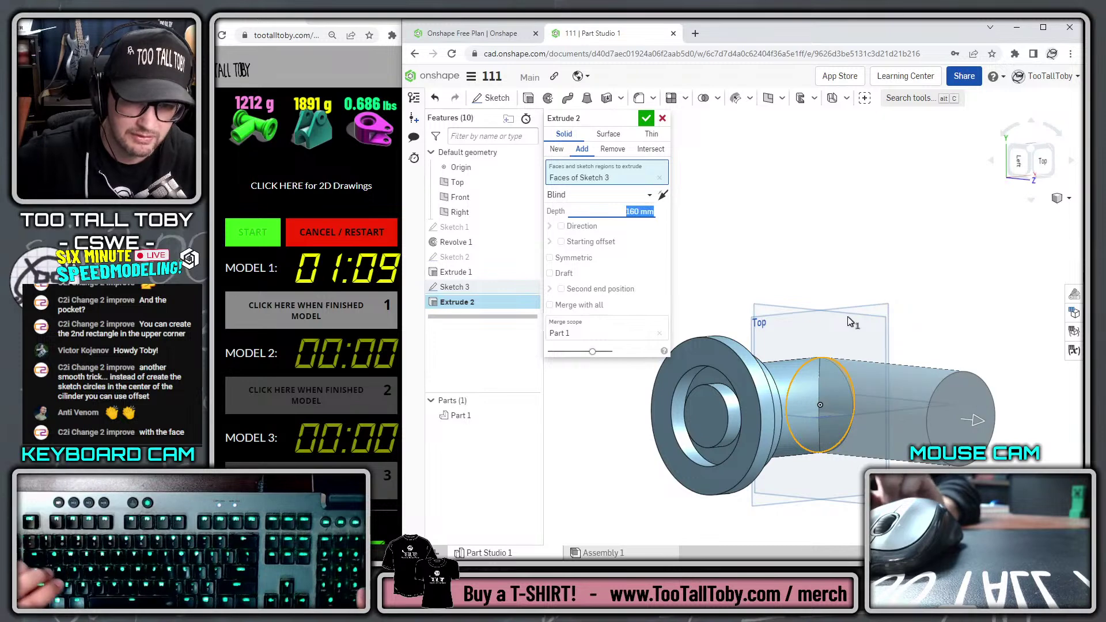
# On the end face of the 160 mm branch, sketch a concentric circle of 50 mm diameter
pyautogui.press('s')
pyautogui.click(969, 413)
pyautogui.press('s')
pyautogui.click(1065, 402)
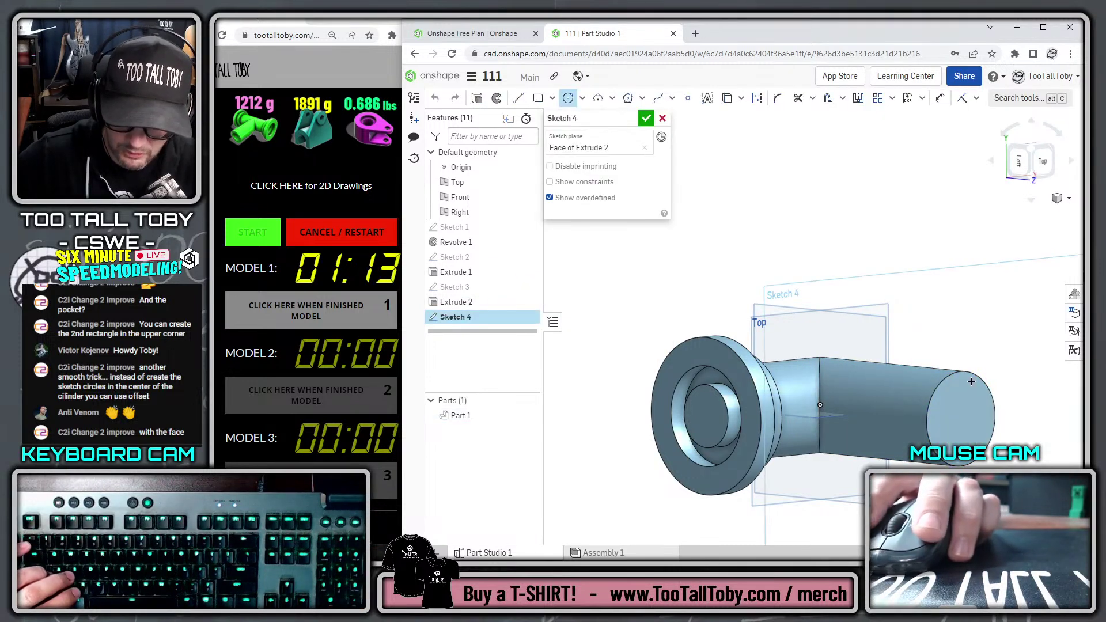
pyautogui.click(962, 419)
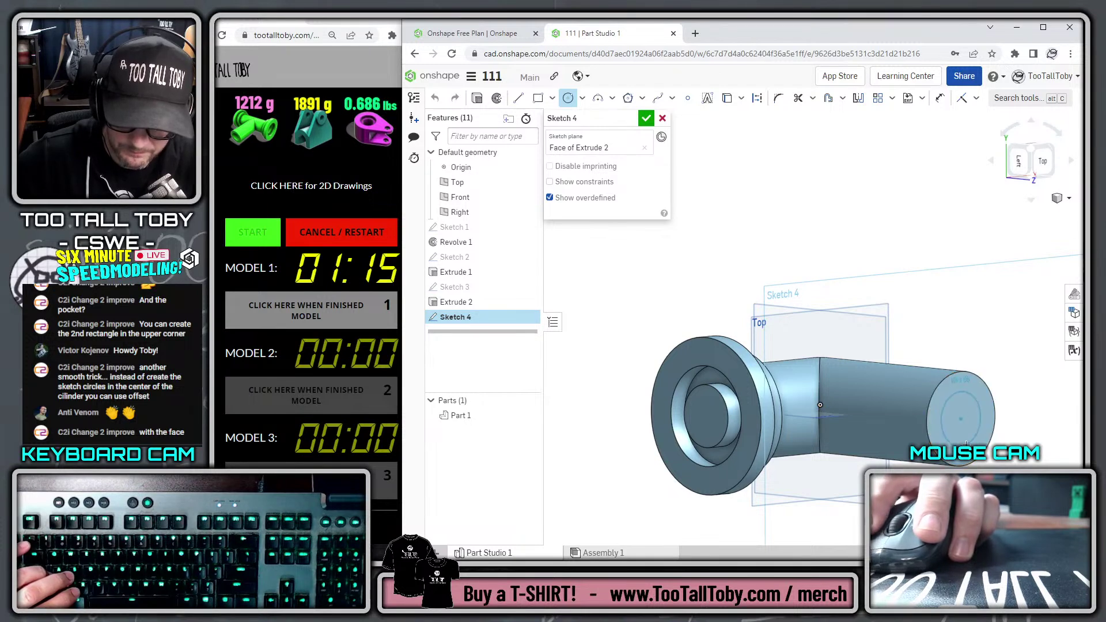
pyautogui.click(971, 444)
pyautogui.write('50')
pyautogui.press('Return')
# Remove the 50 mm circle from the branch up to the vertex where the two cylinders meet
pyautogui.press('s')
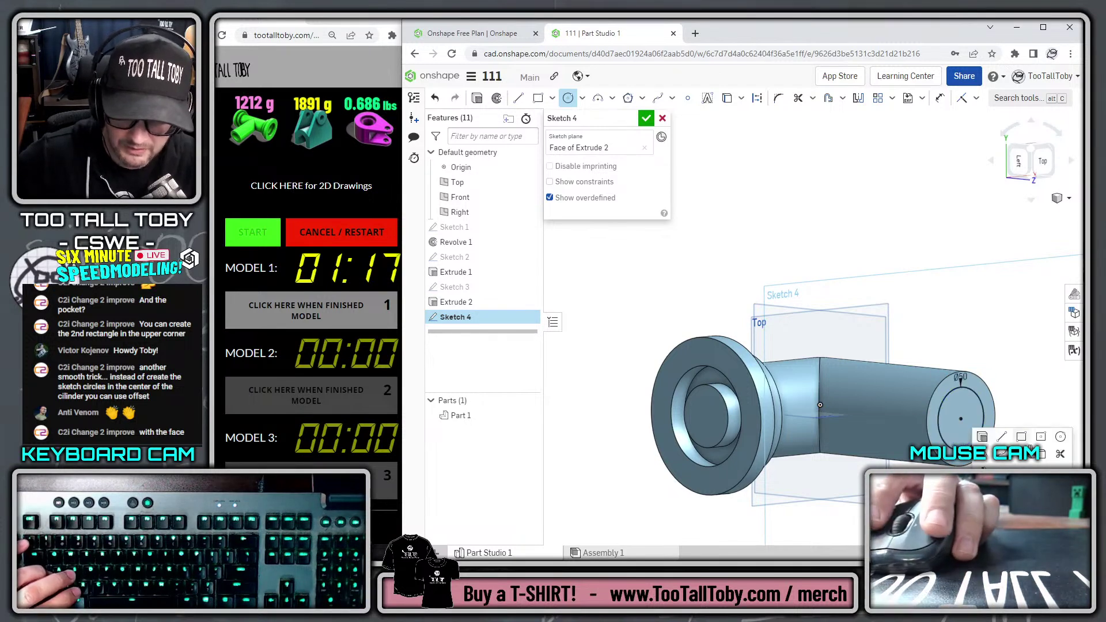
pyautogui.click(981, 437)
pyautogui.click(614, 150)
pyautogui.click(642, 195)
pyautogui.click(579, 274)
pyautogui.moveTo(807, 357); pyautogui.dragTo(850, 383, button='right')
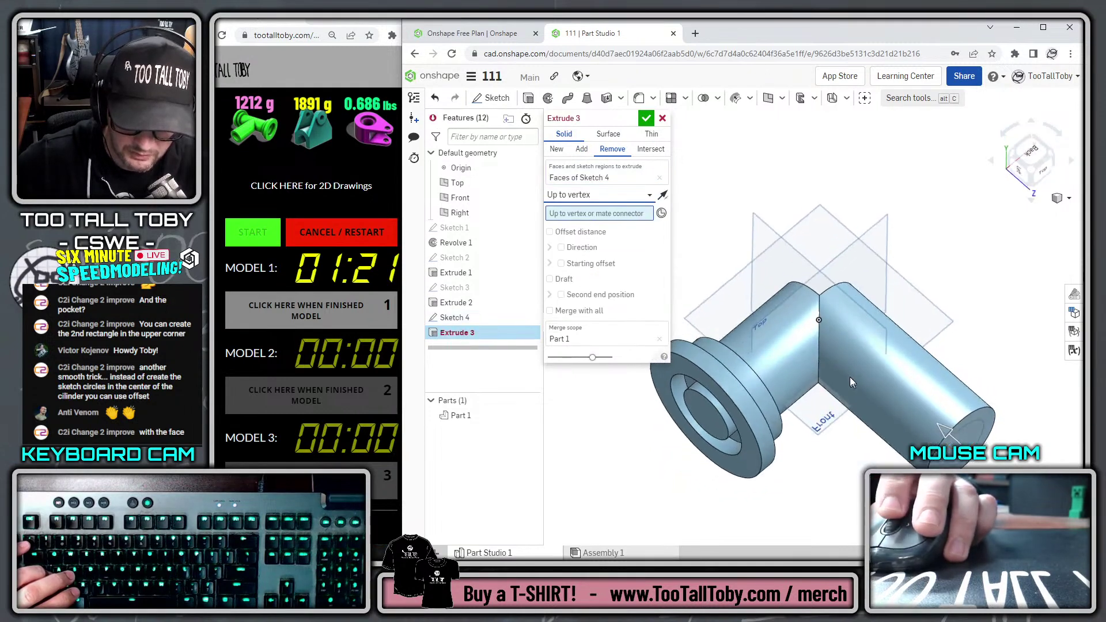
pyautogui.click(819, 295)
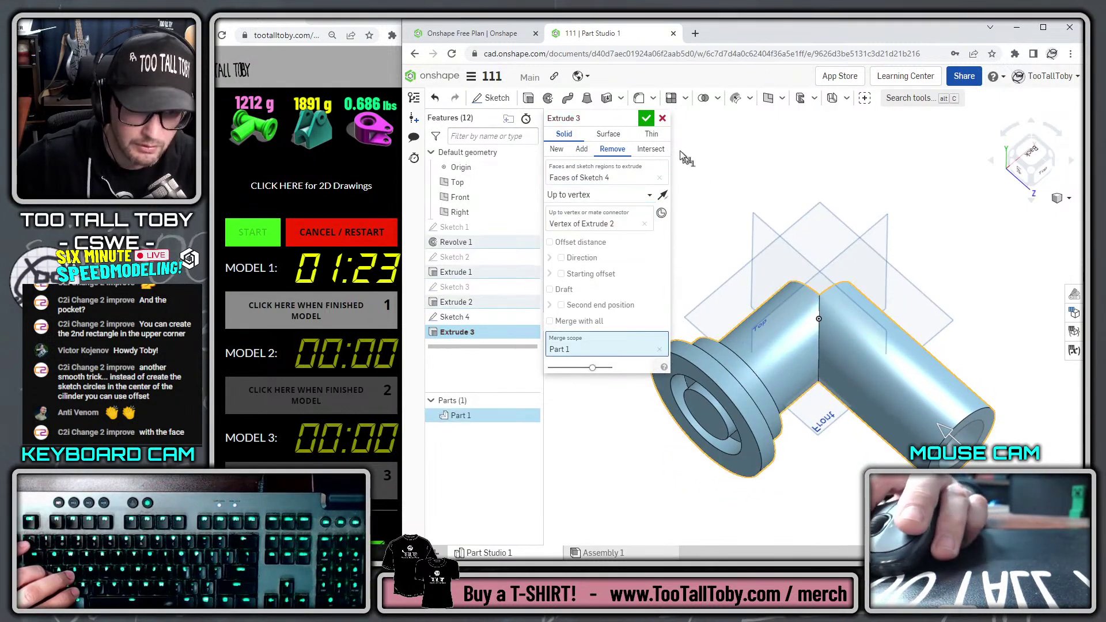
pyautogui.click(646, 119)
# Extrude the central disc face inside the flange's ring pocket as a Remove cut through all
pyautogui.moveTo(742, 260); pyautogui.dragTo(718, 380, button='right')
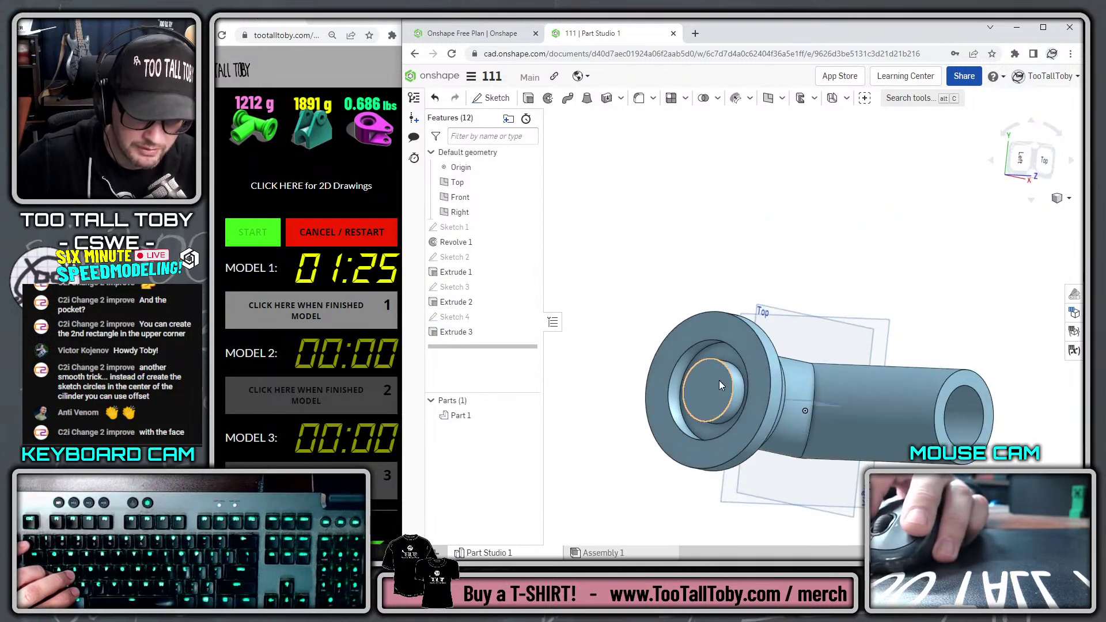
pyautogui.click(720, 385)
pyautogui.click(755, 374)
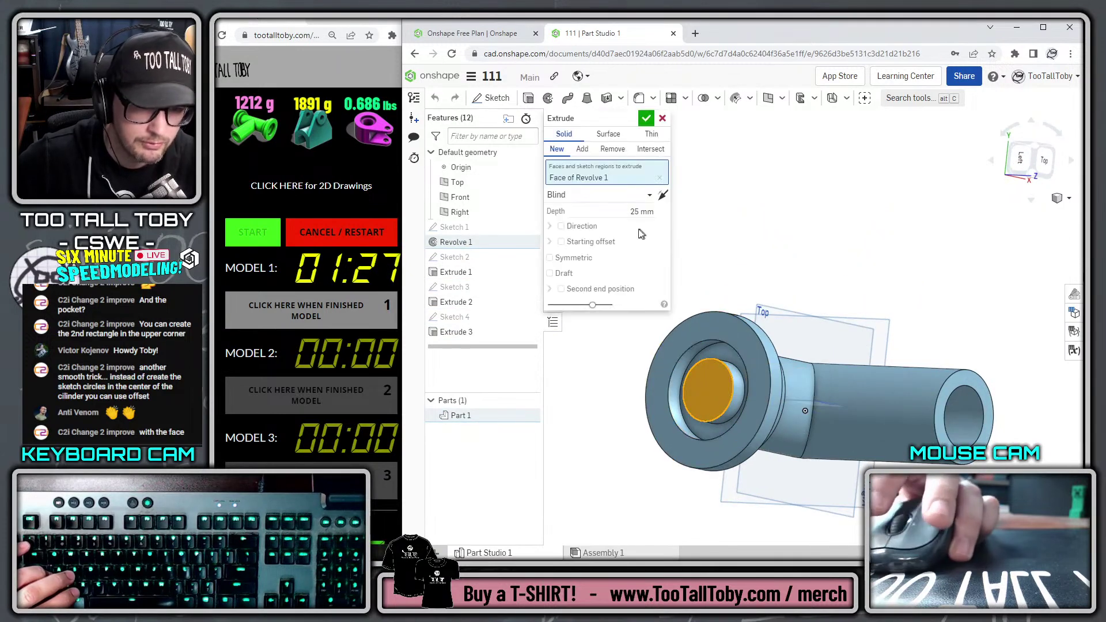
pyautogui.click(601, 196)
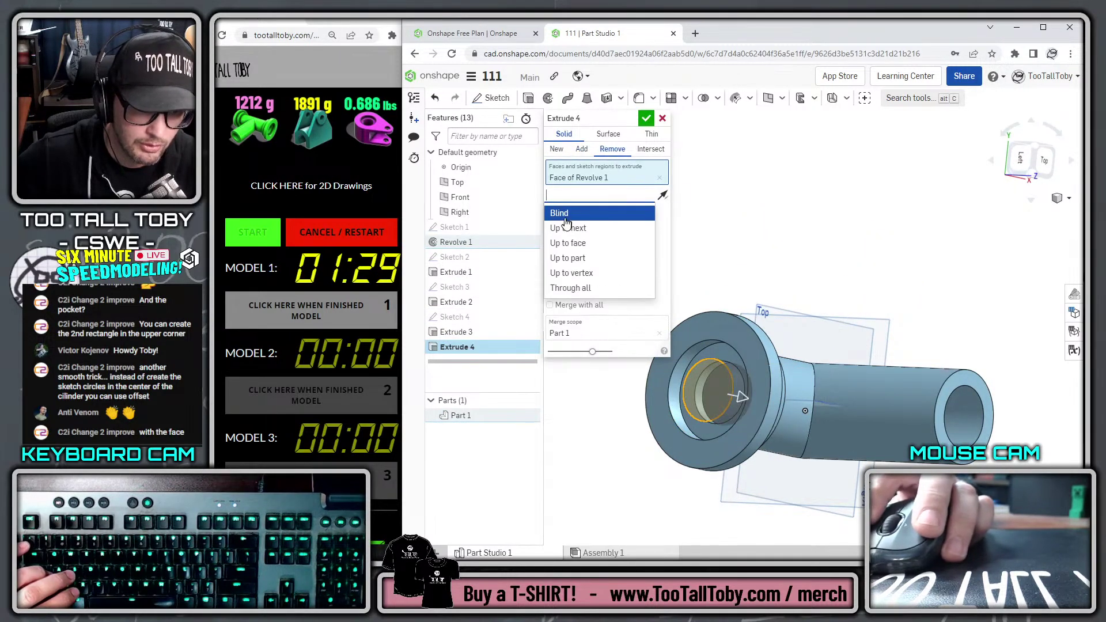
pyautogui.click(571, 288)
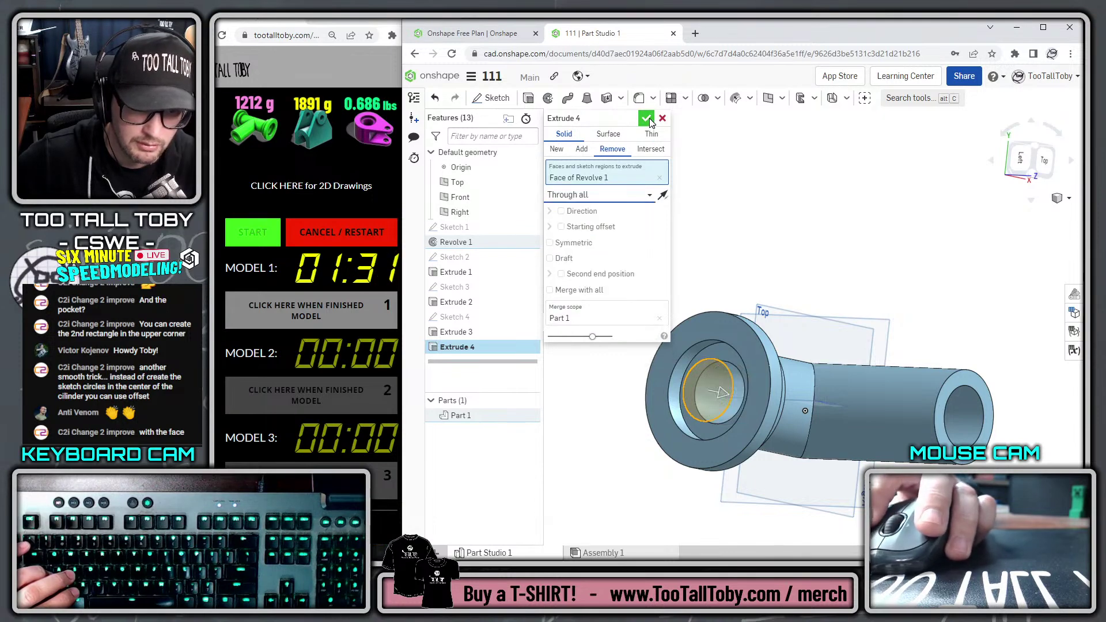
pyautogui.click(646, 118)
# Mirror the part across the flanged cylinder's flat inner end face and merge the copy into it with Add
pyautogui.moveTo(720, 231); pyautogui.dragTo(789, 356, button='right')
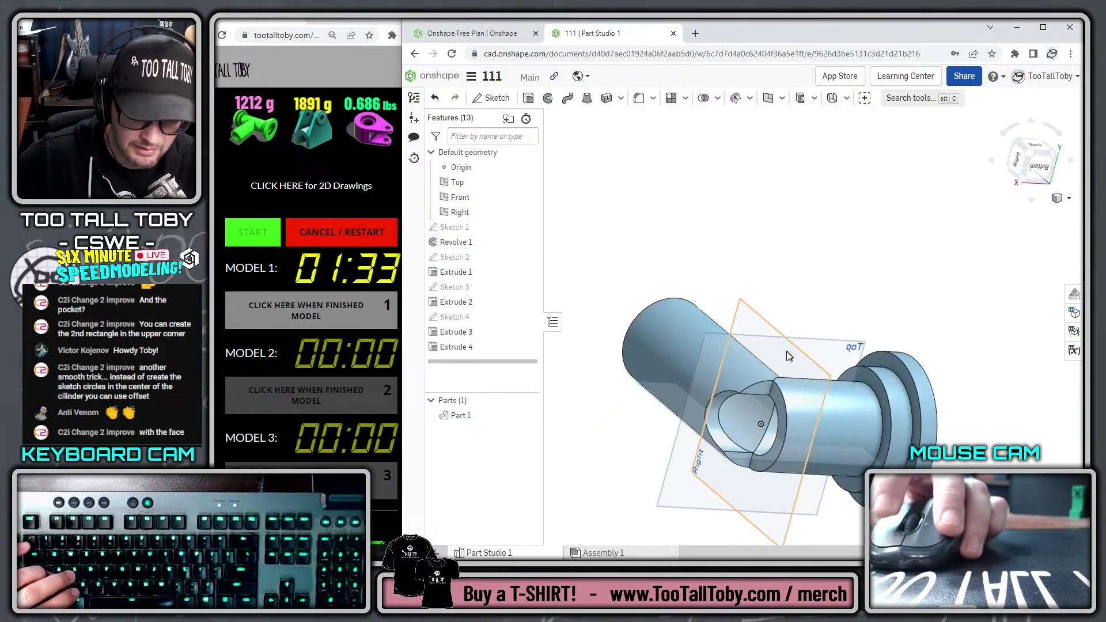
pyautogui.click(779, 398)
pyautogui.click(685, 98)
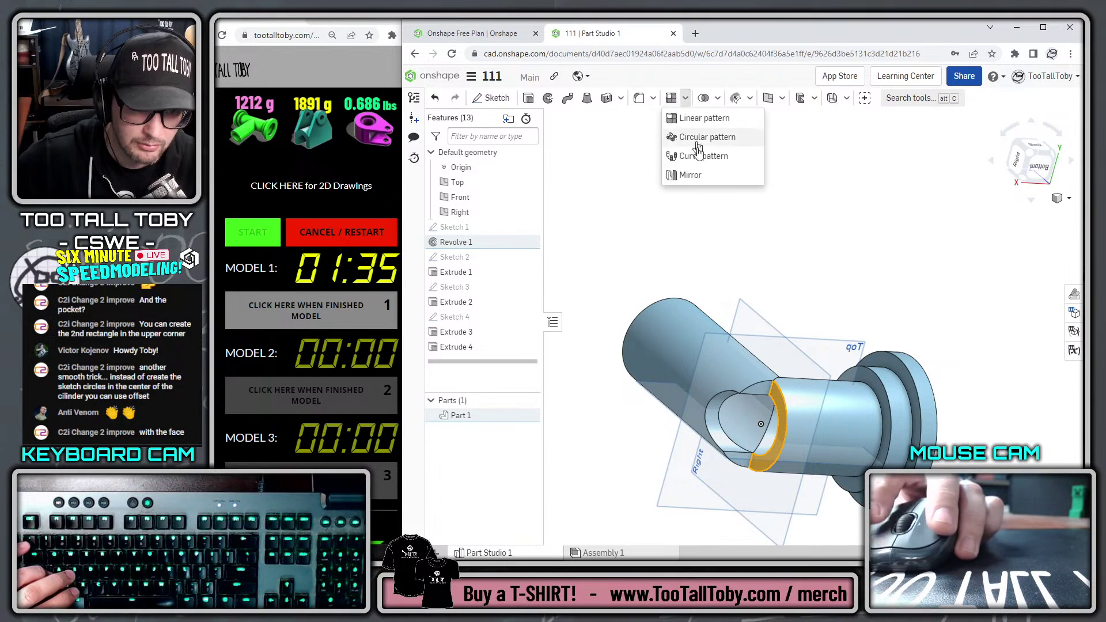
pyautogui.click(689, 176)
pyautogui.click(610, 196)
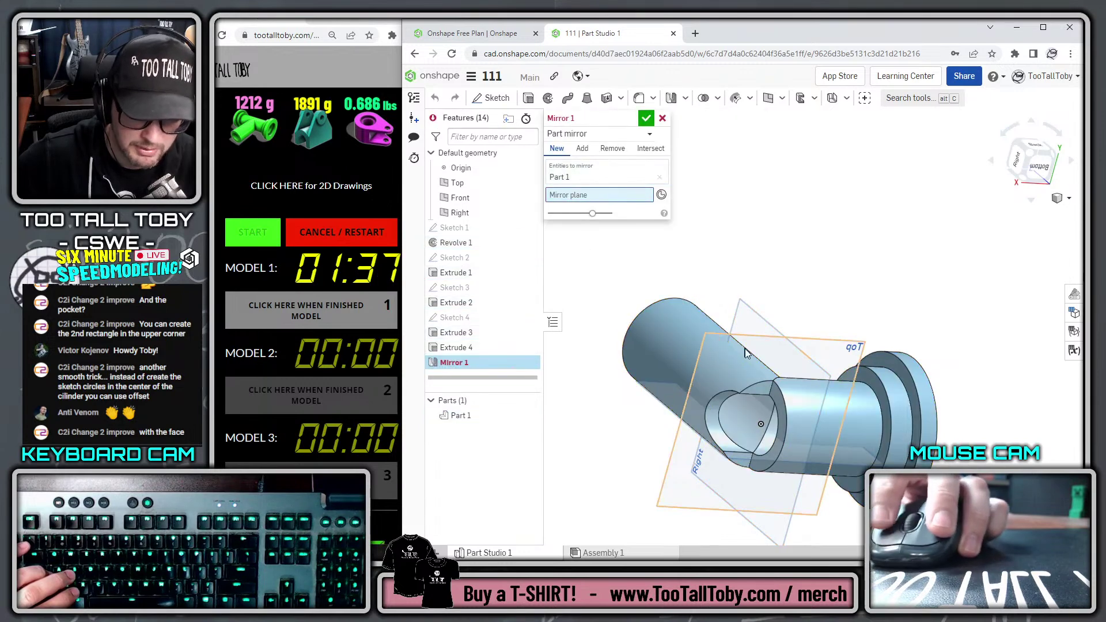
pyautogui.click(779, 399)
pyautogui.click(646, 118)
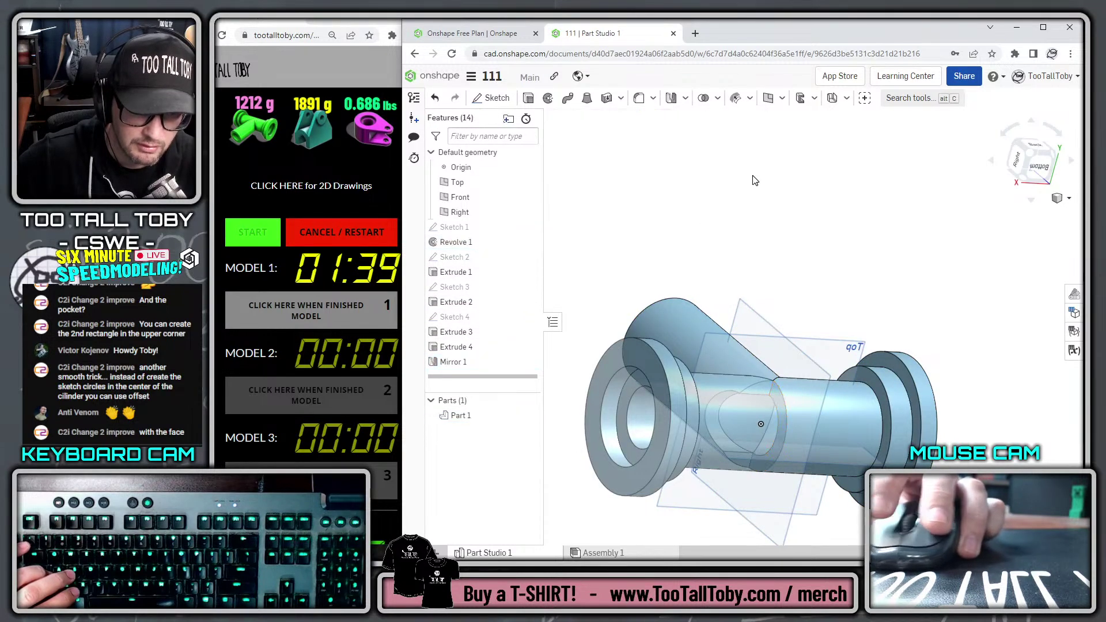
# Assign the drawing's ABS material to Part 1 from the TTT-CUSTOM MATERIALS library
pyautogui.rightClick(461, 415)
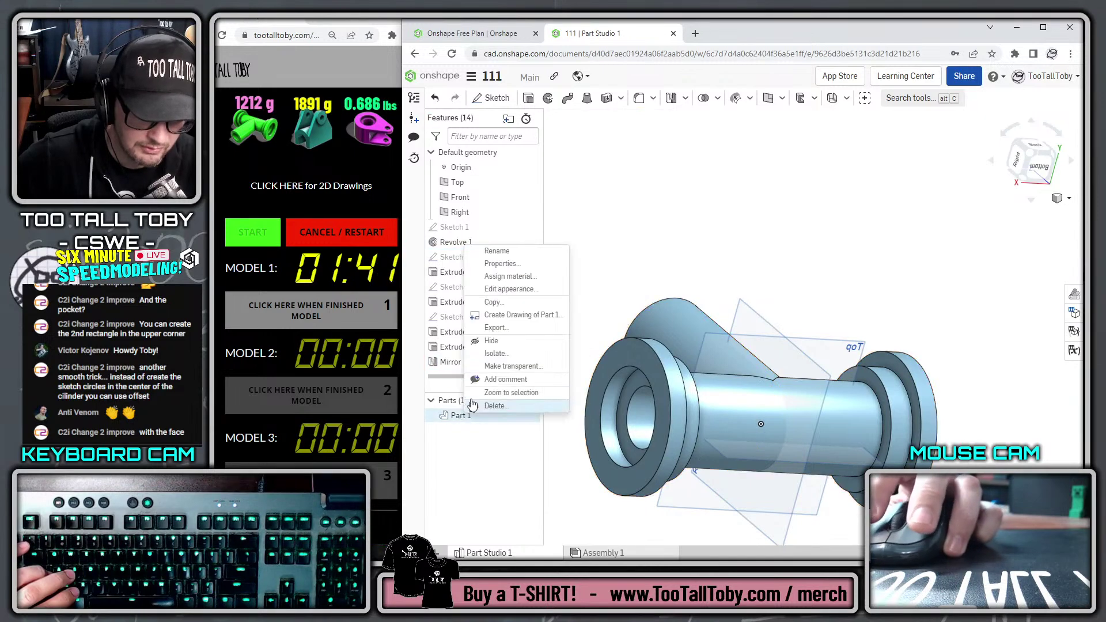
pyautogui.click(511, 277)
pyautogui.click(694, 386)
pyautogui.click(627, 414)
pyautogui.click(679, 416)
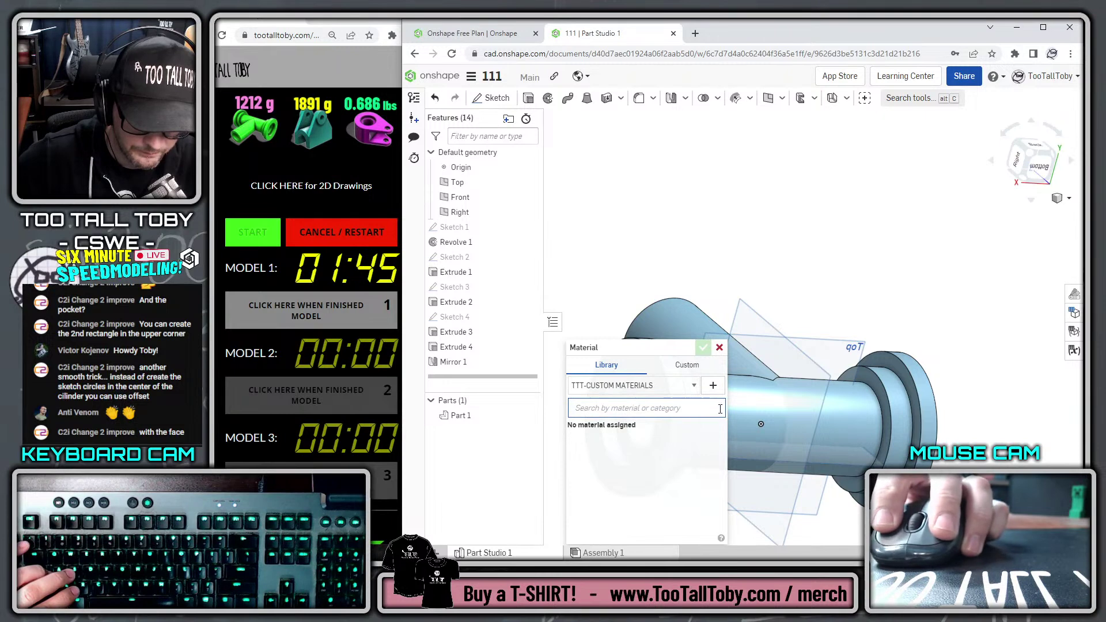
pyautogui.click(596, 455)
pyautogui.click(702, 347)
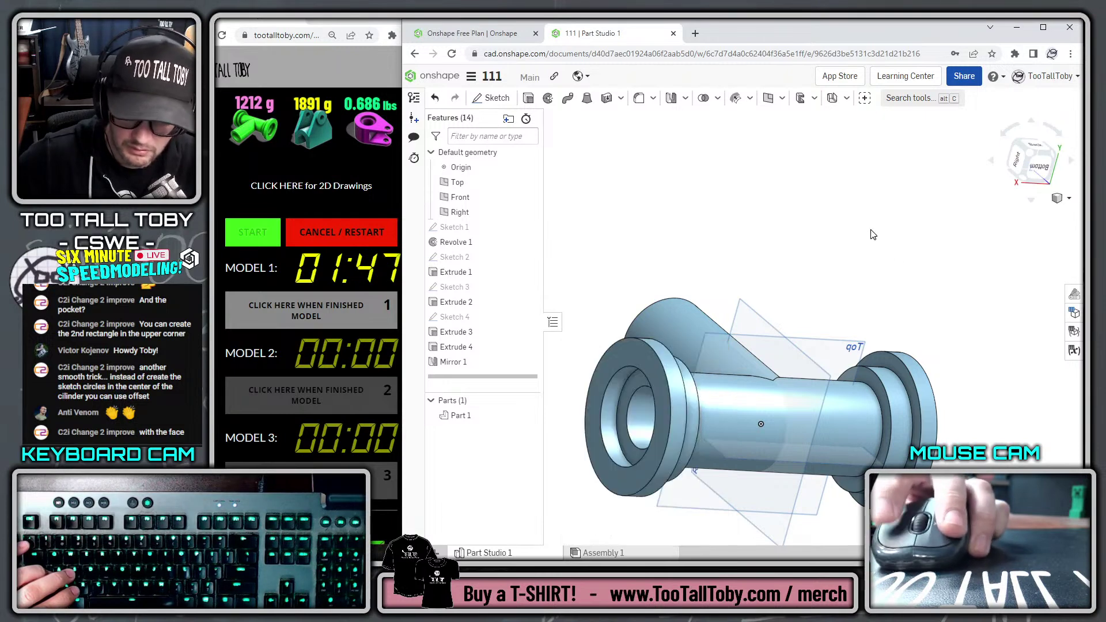
# Check the mass properties of Part 1 and mark Model 1 as finished on the challenge timer
pyautogui.click(1070, 536)
pyautogui.click(853, 403)
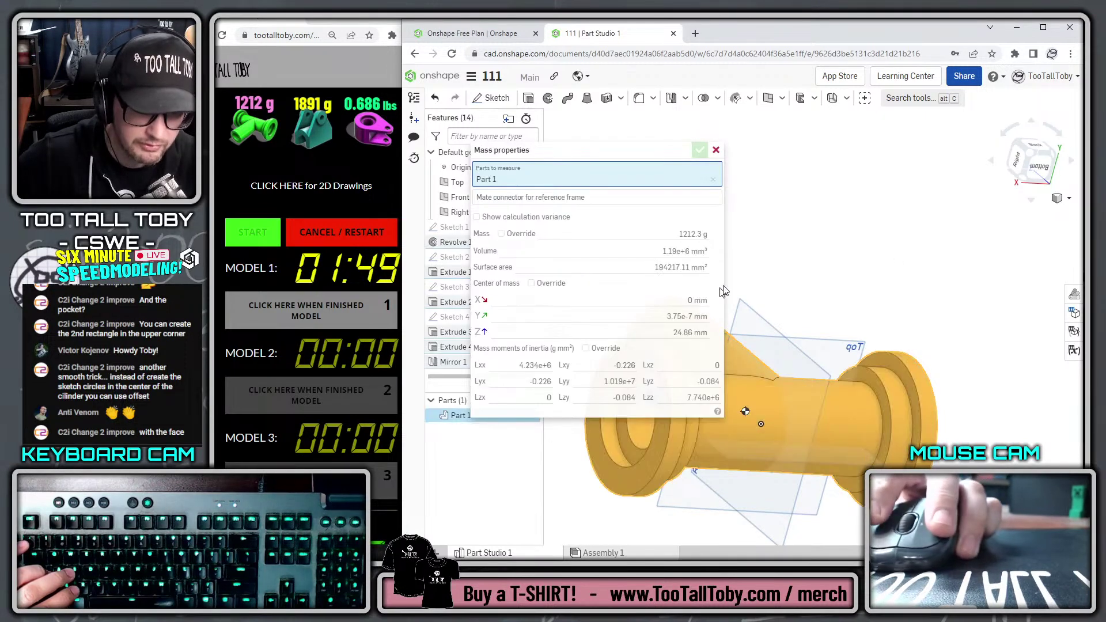
pyautogui.click(313, 313)
pyautogui.click(313, 314)
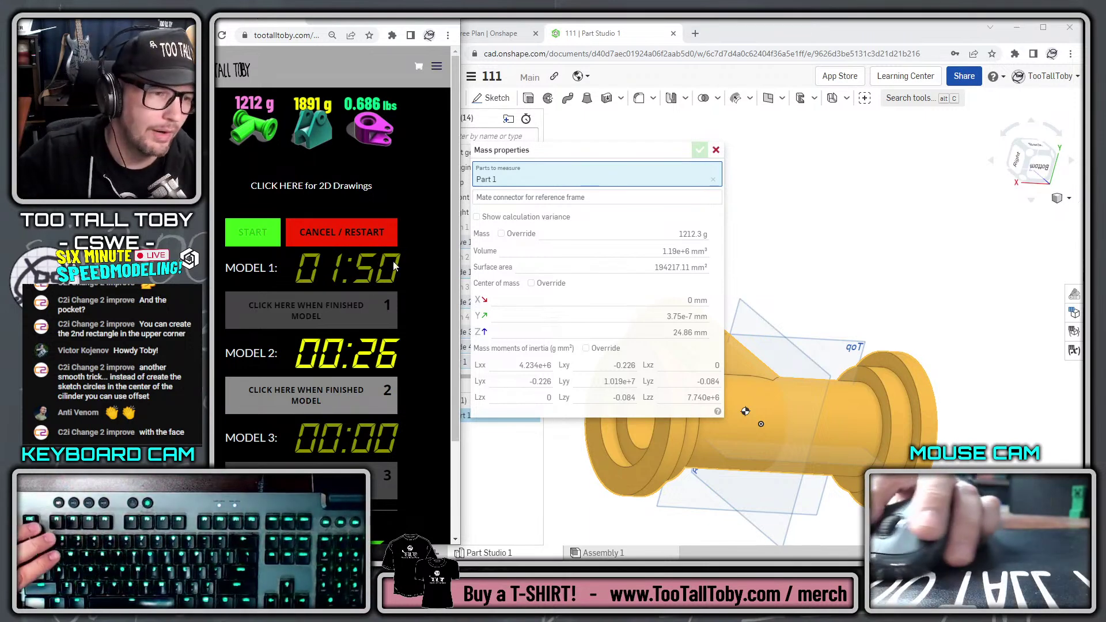
# Reset the challenge timers and close the mass properties to view the whole tee
pyautogui.click(371, 230)
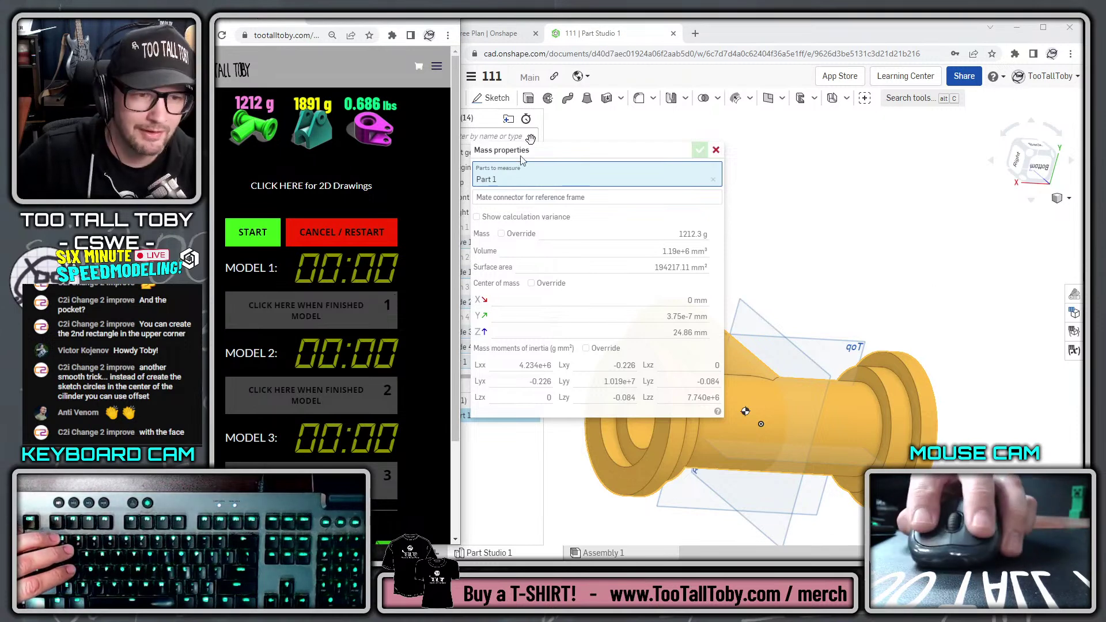
pyautogui.click(715, 150)
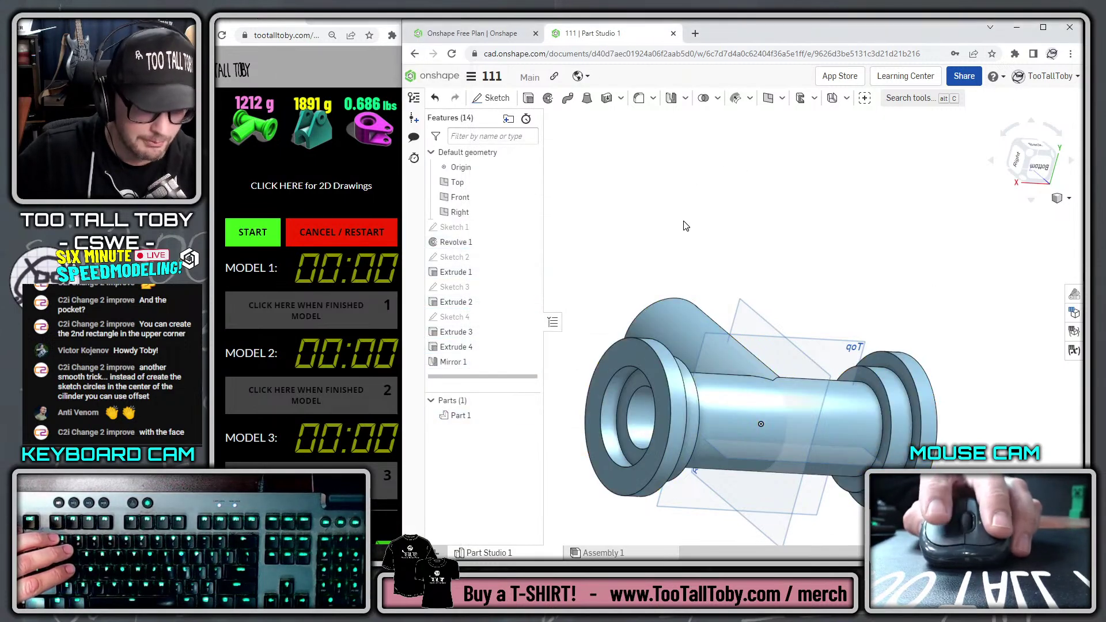
pyautogui.press('f')
pyautogui.moveTo(728, 347); pyautogui.dragTo(692, 336, button='middle')
pyautogui.press('f')
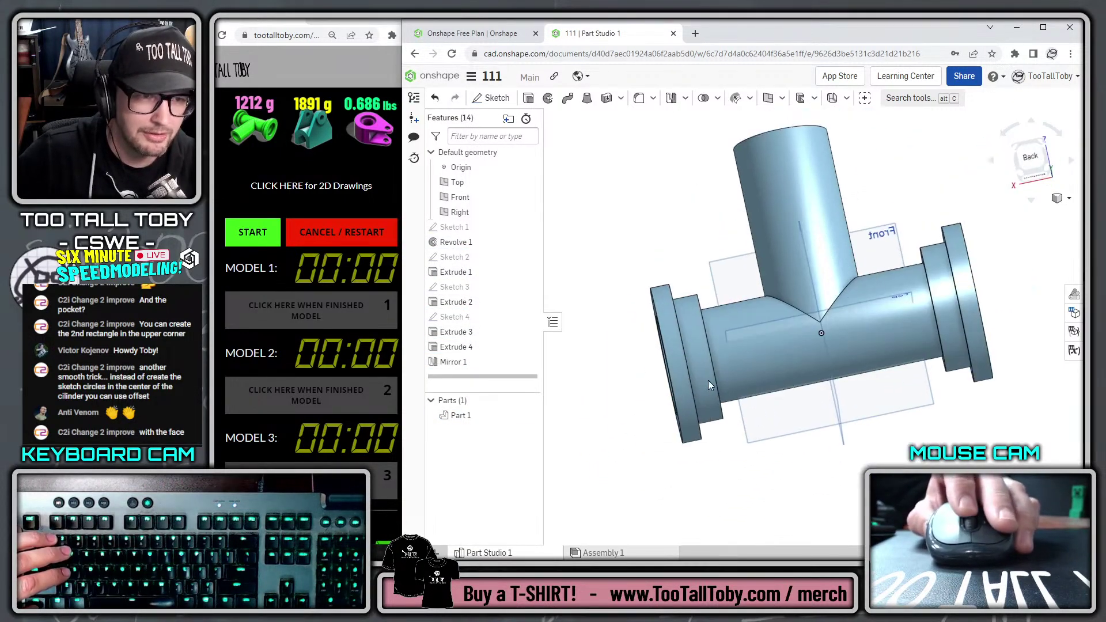
# Close document 111 and delete it from the list of owned documents
pyautogui.click(471, 78)
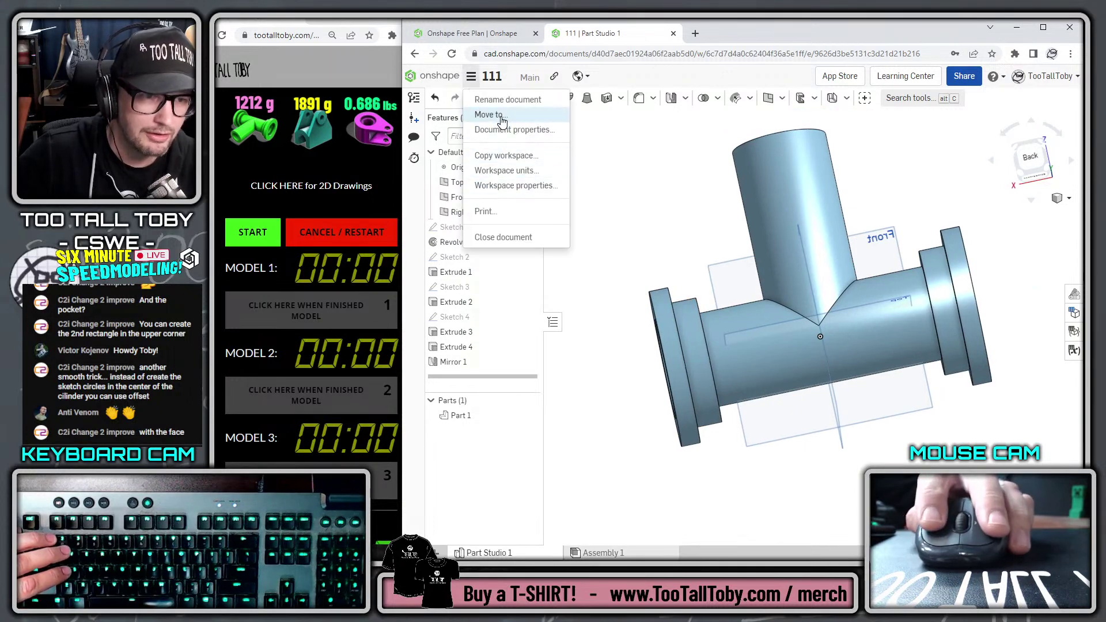
pyautogui.click(504, 238)
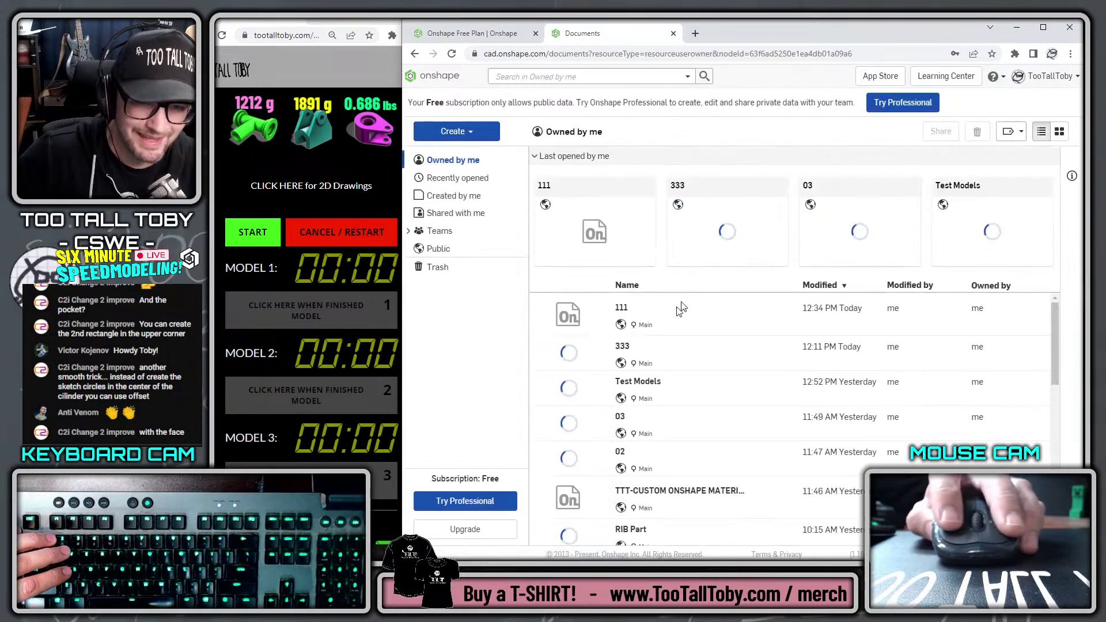
pyautogui.click(573, 312)
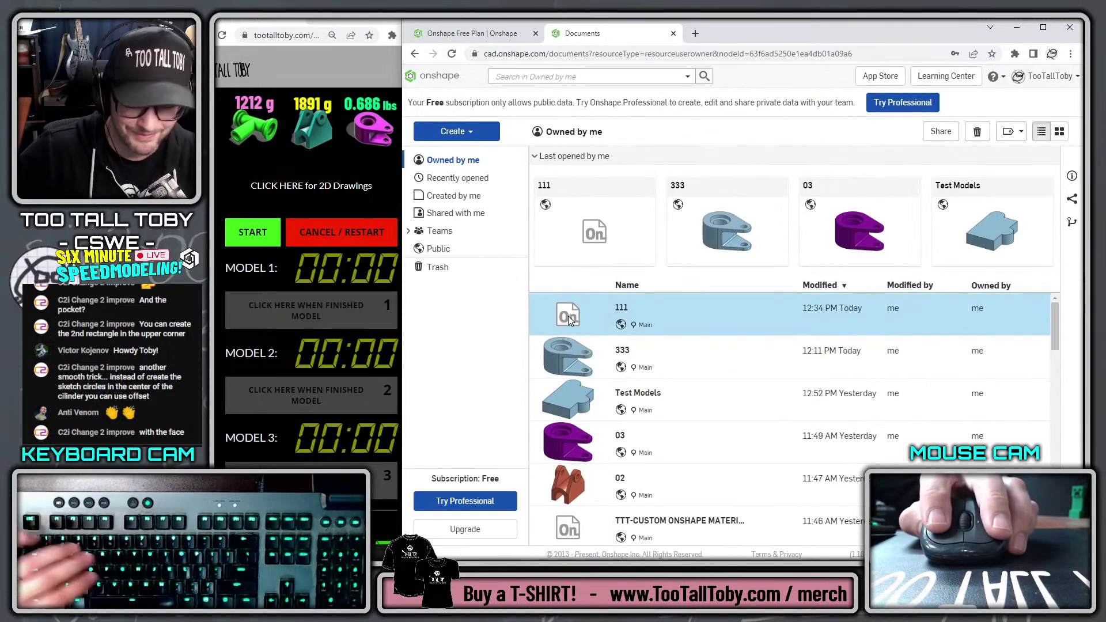
pyautogui.press('Delete')
pyautogui.click(832, 146)
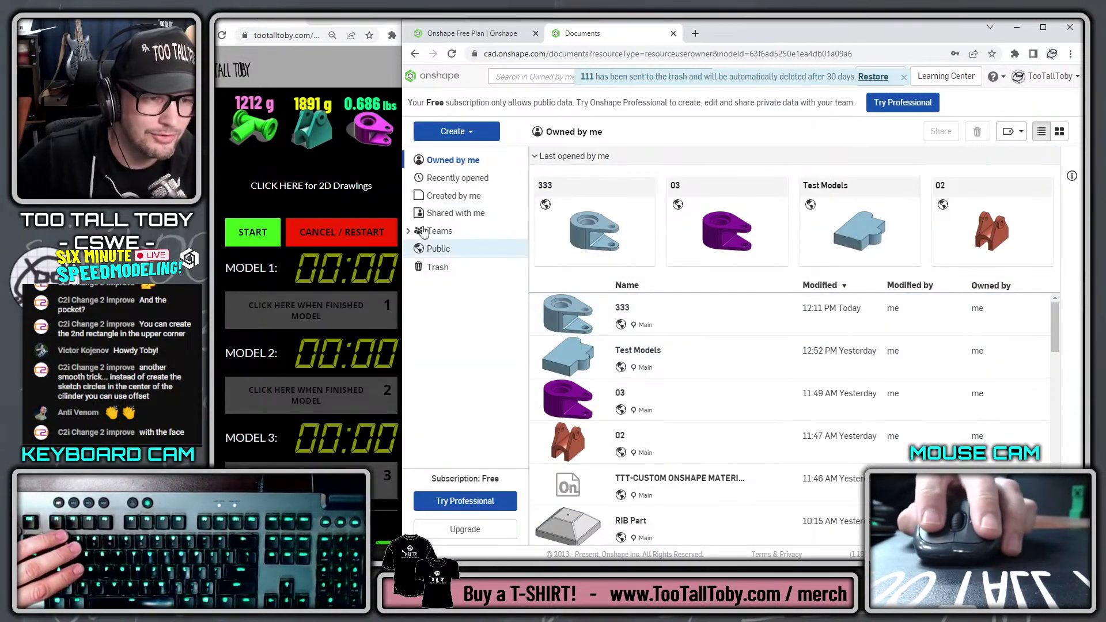
# Bring the April 2023 Leaderboard Challenge drawings into view over the document list
pyautogui.moveTo(1105, 23); pyautogui.dragTo(1014, 15)
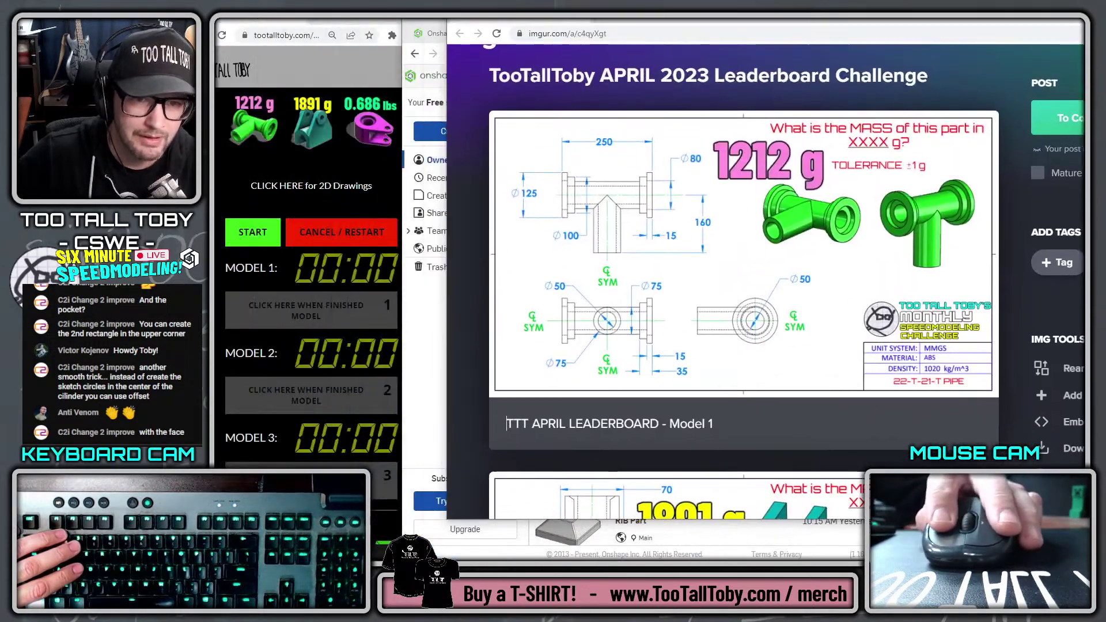
# Examine the Model 2 drawing on the challenge page, and move the drawing window off the Onshape documents list
pyautogui.scroll(-8, 810, 303)
pyautogui.scroll(2, 811, 306)
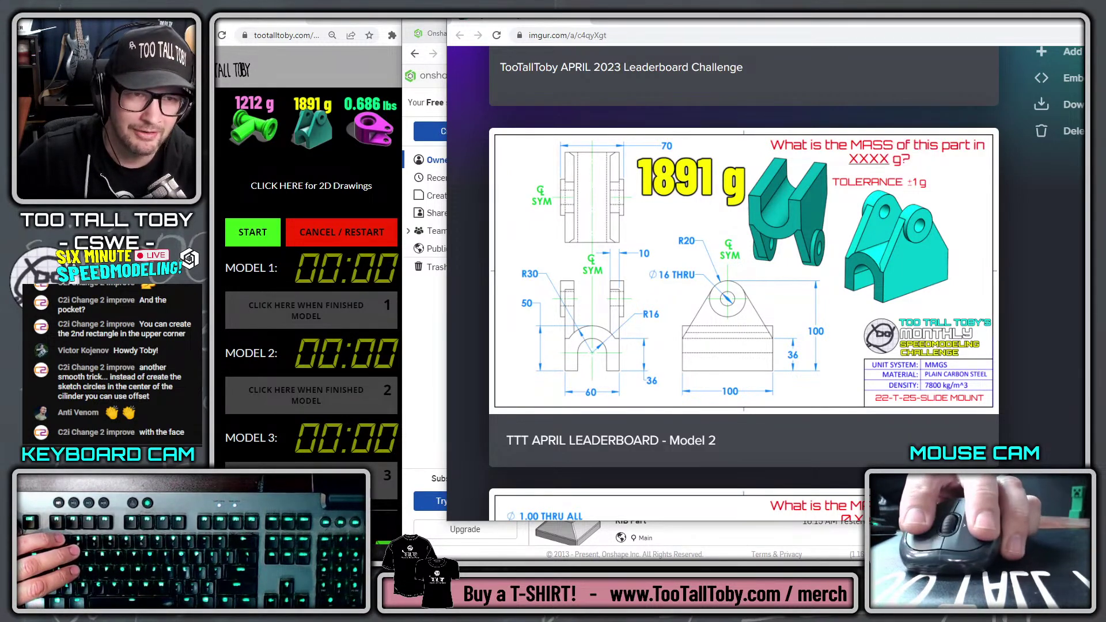
pyautogui.moveTo(680, 19); pyautogui.dragTo(1105, 43)
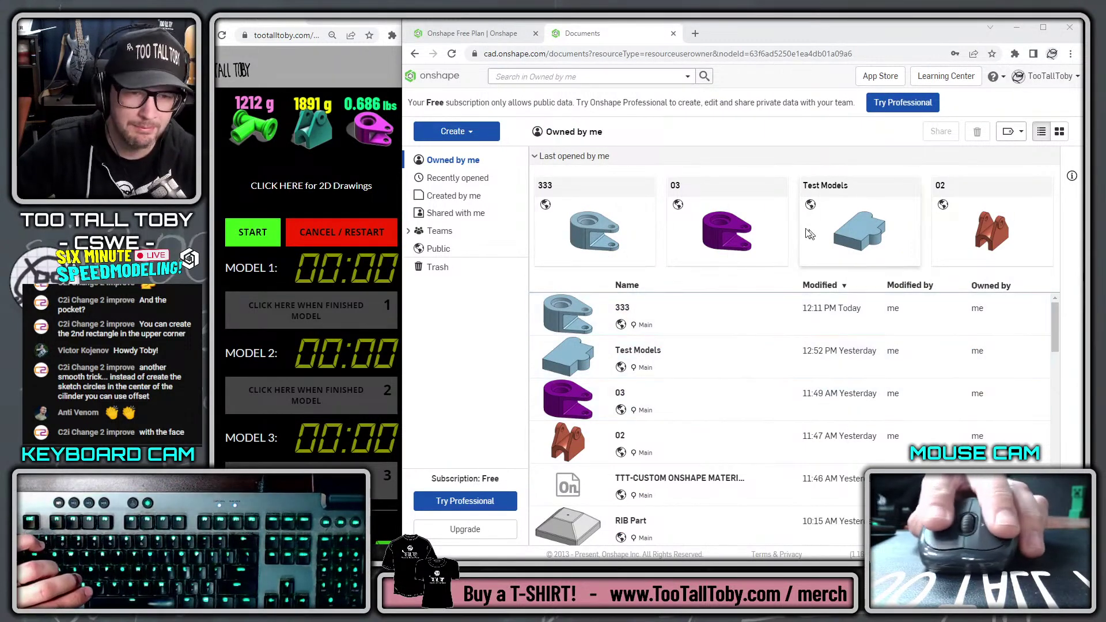
pyautogui.moveTo(1105, 74)
pyautogui.mouseDown()
pyautogui.moveTo(973, 74)
pyautogui.moveTo(1105, 44)
pyautogui.mouseUp()
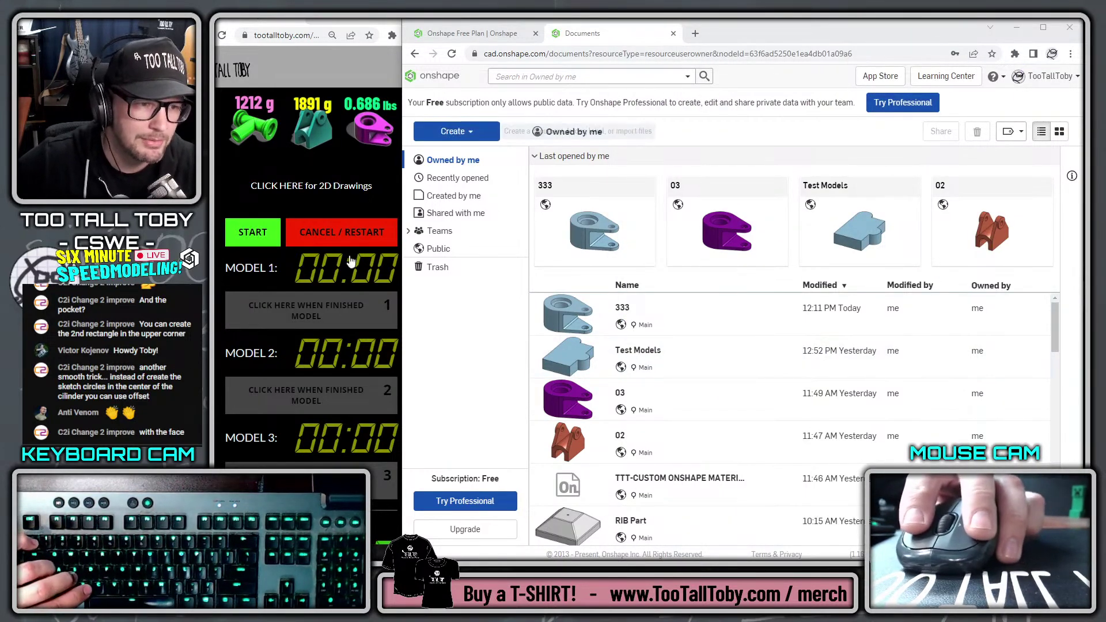
# Start the challenge timer and create a new Onshape document named 222
pyautogui.click(253, 233)
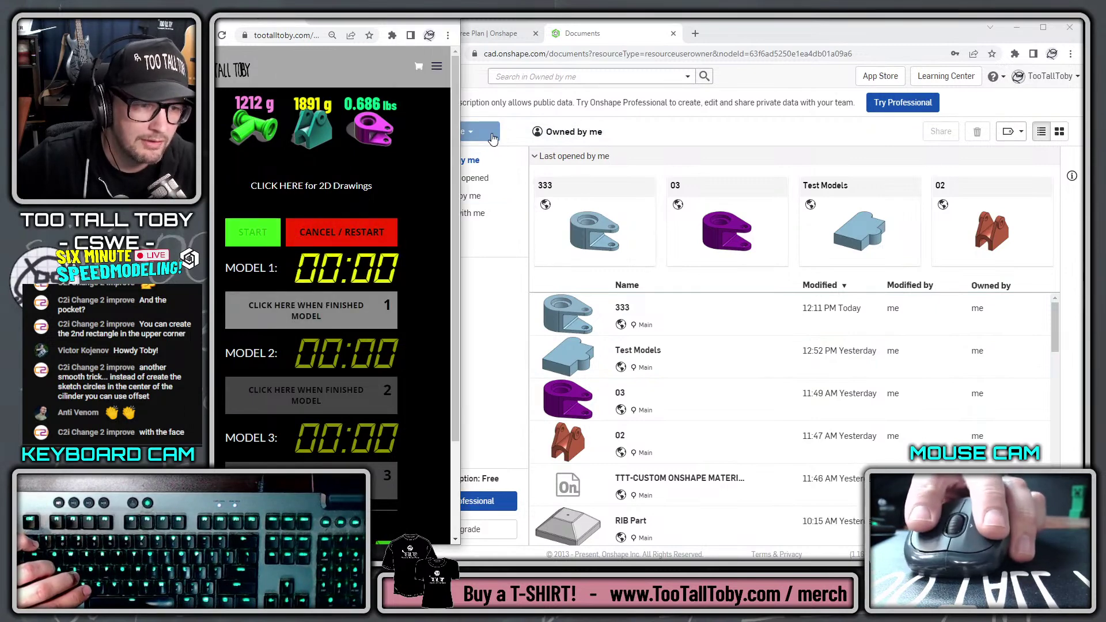
pyautogui.click(455, 131)
pyautogui.click(467, 158)
pyautogui.write('33')
pyautogui.press('Return')
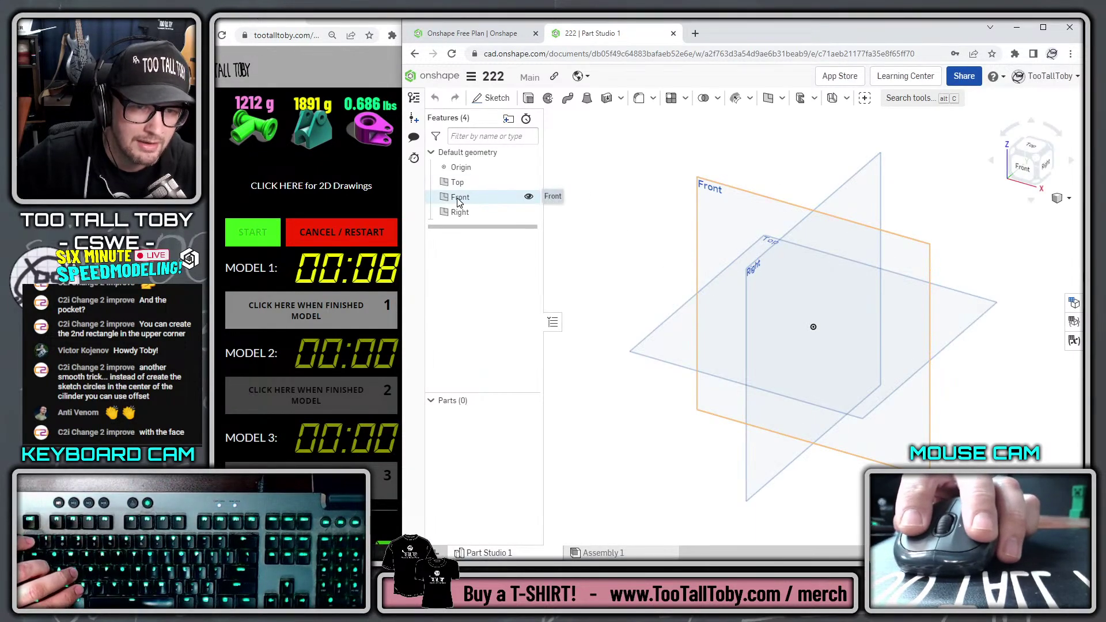
# Start a sketch on the Front plane and view it straight on
pyautogui.click(459, 199)
pyautogui.press('s')
pyautogui.press('s')
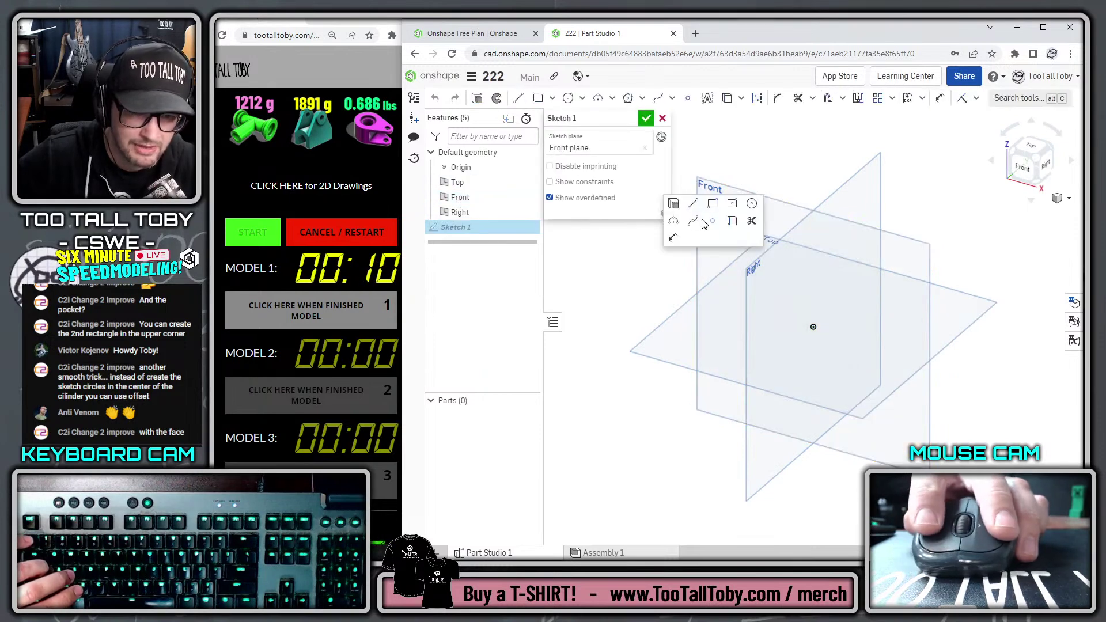
pyautogui.click(643, 283)
pyautogui.press('n')
pyautogui.press('s')
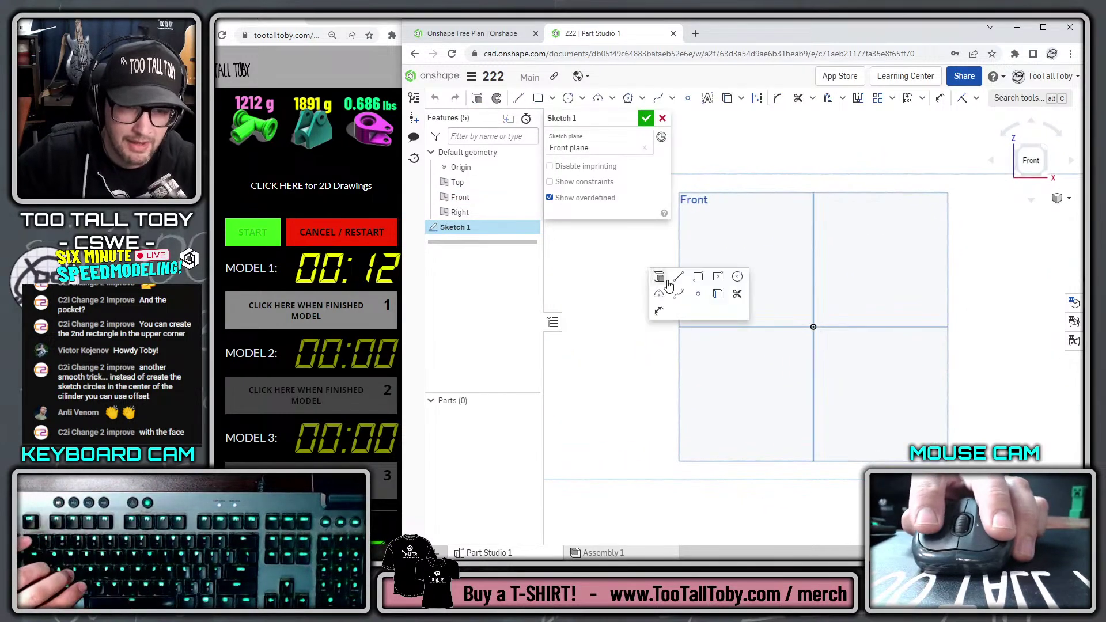
# Sketch a centre rectangle on the origin, 60 mm wide and 36 mm high
pyautogui.click(698, 278)
pyautogui.press('s')
pyautogui.click(839, 321)
pyautogui.click(813, 326)
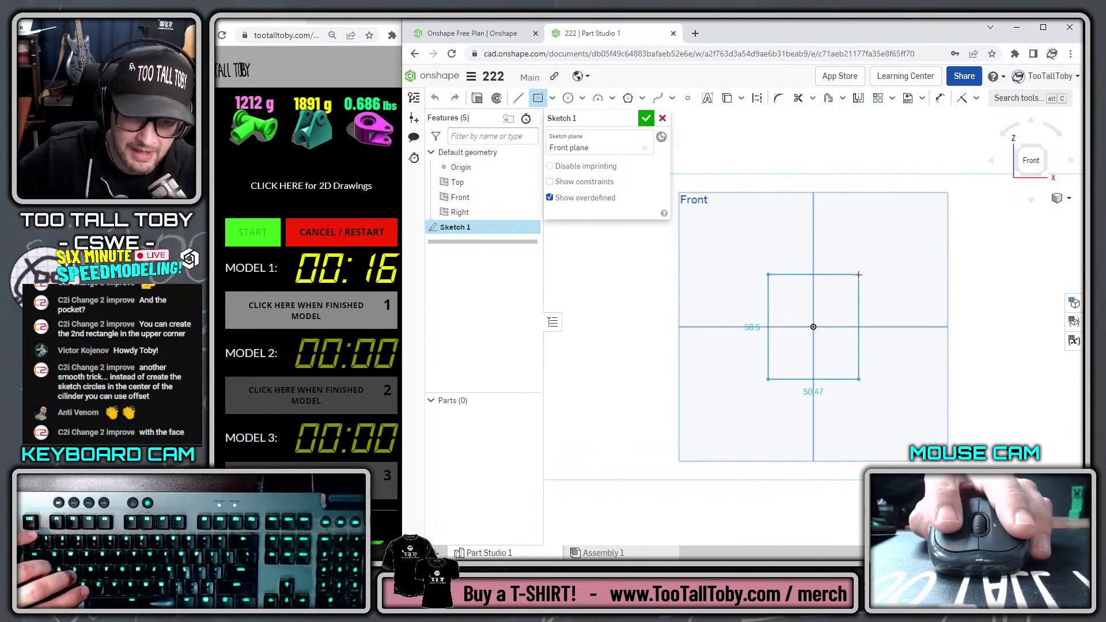
pyautogui.click(858, 274)
pyautogui.write('60')
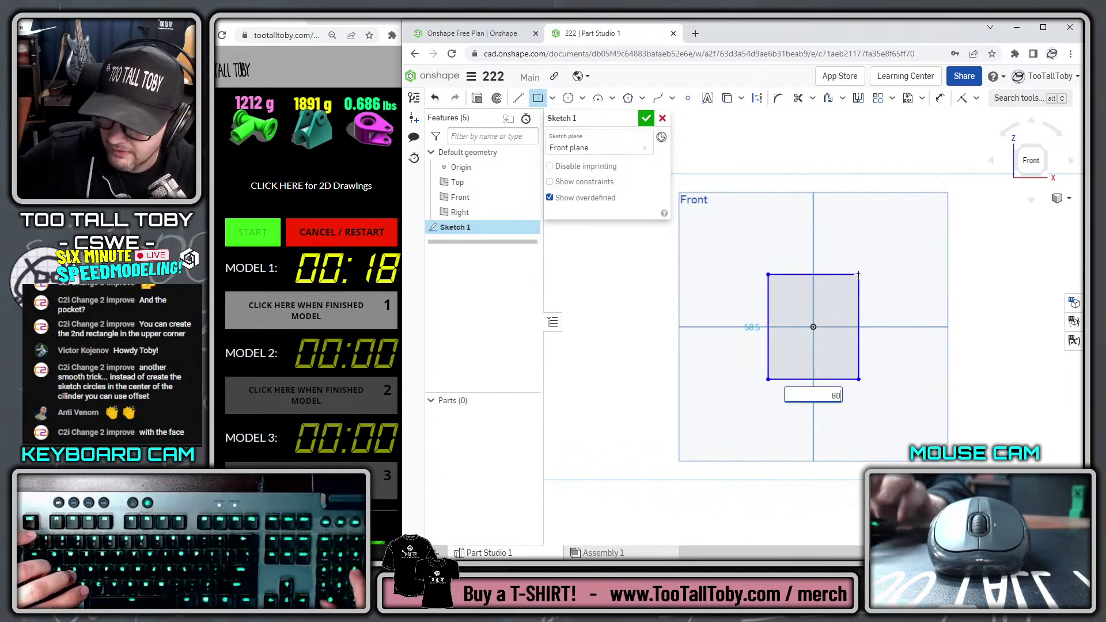
pyautogui.press('Tab')
pyautogui.write('356')
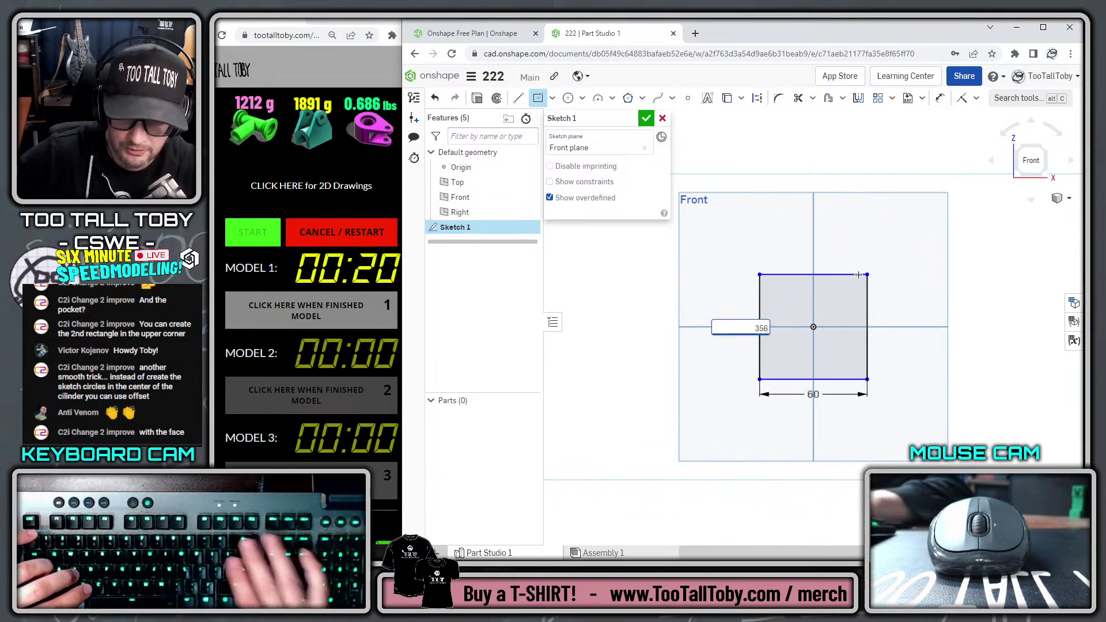
pyautogui.press('Escape')
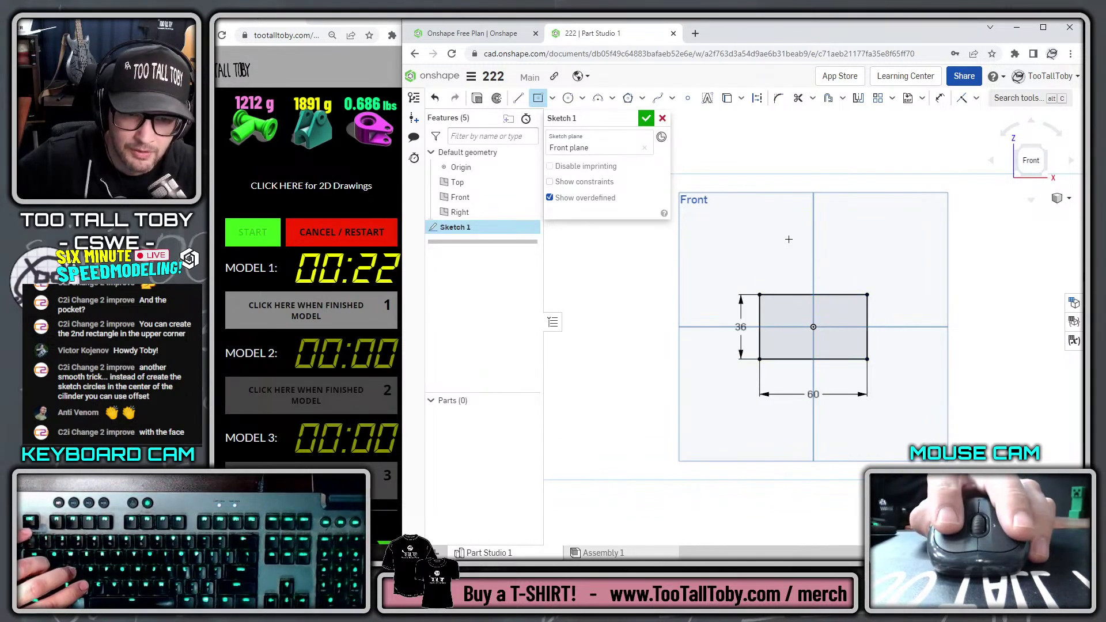
# Sketch a 60 mm diameter circle centred on the vertical axis, slightly above the origin
pyautogui.press('s')
pyautogui.click(893, 275)
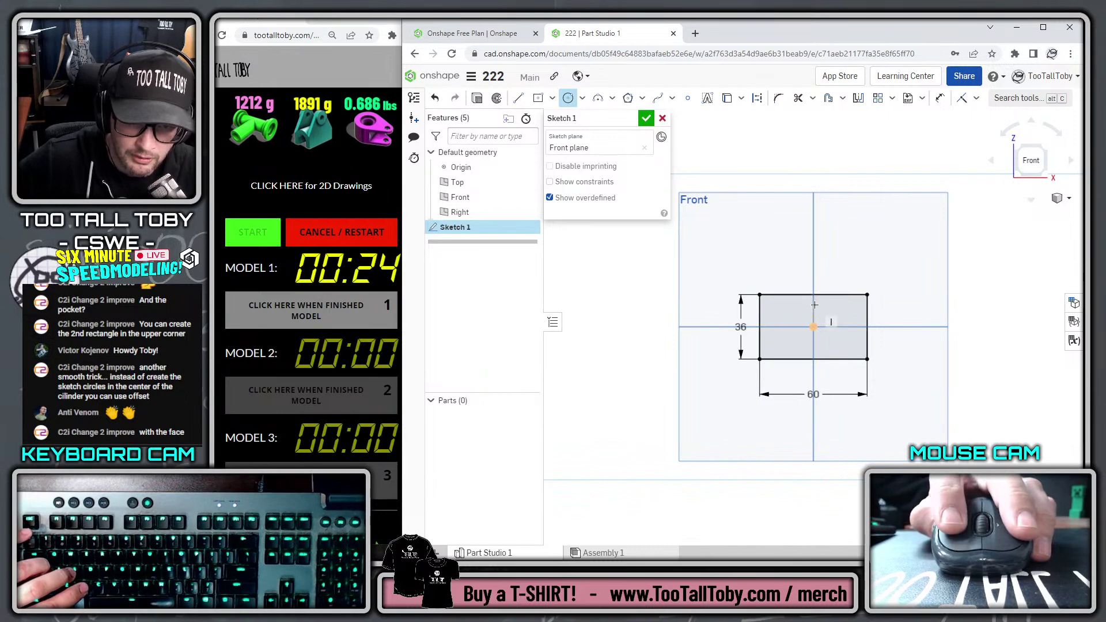
pyautogui.click(812, 304)
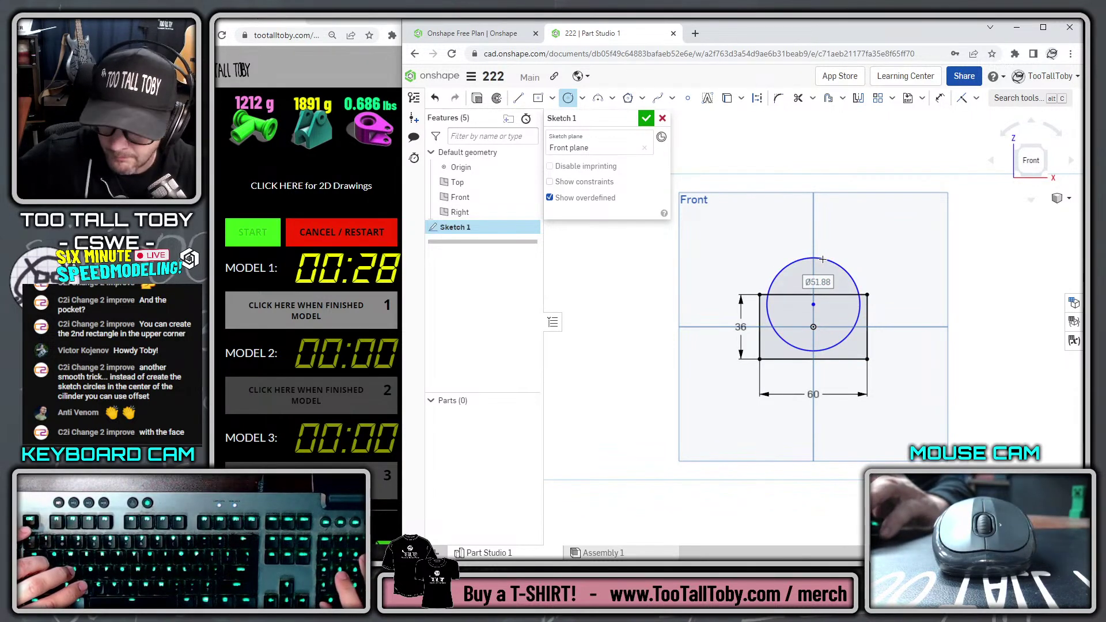
pyautogui.write('60')
pyautogui.press('Return')
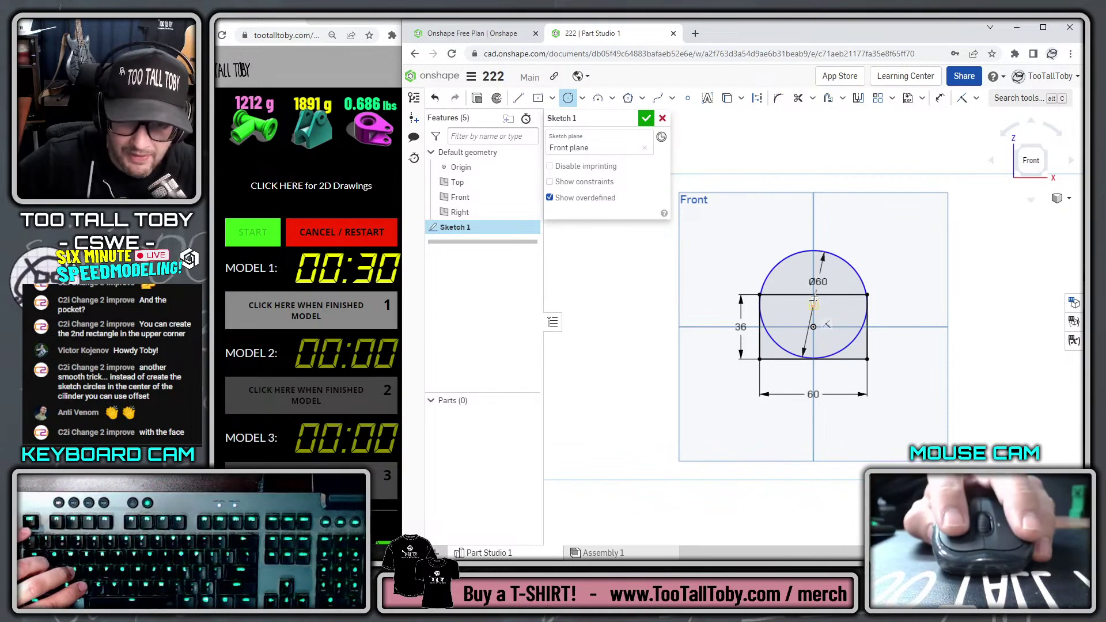
pyautogui.press('Escape')
pyautogui.moveTo(812, 305); pyautogui.dragTo(814, 327)
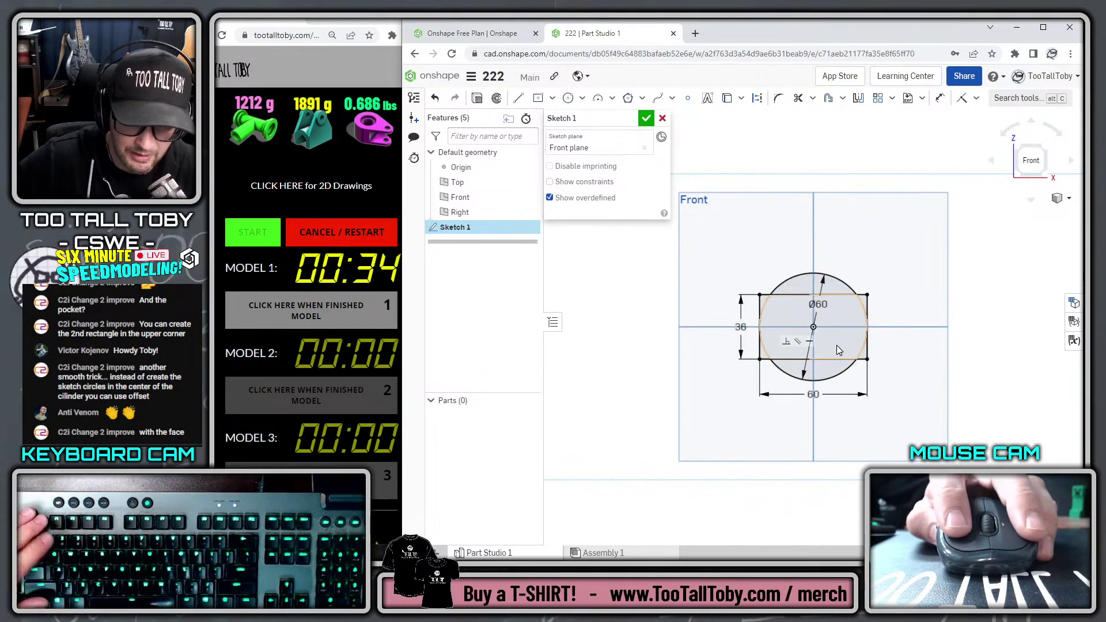
pyautogui.hotkey('ctrl', 'z')
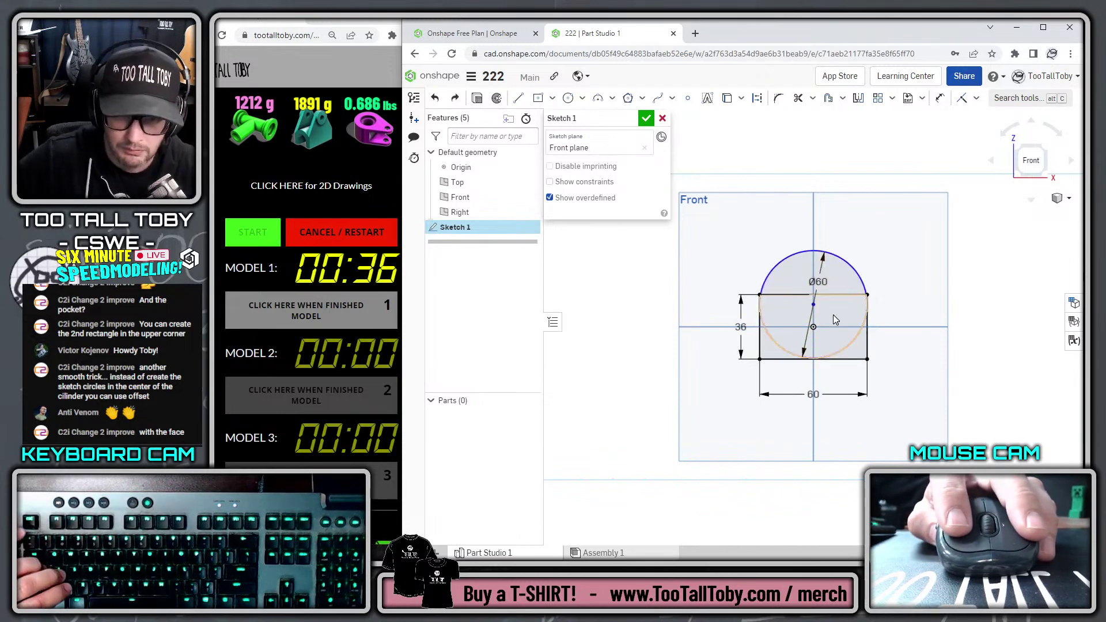
pyautogui.press('s')
pyautogui.click(851, 319)
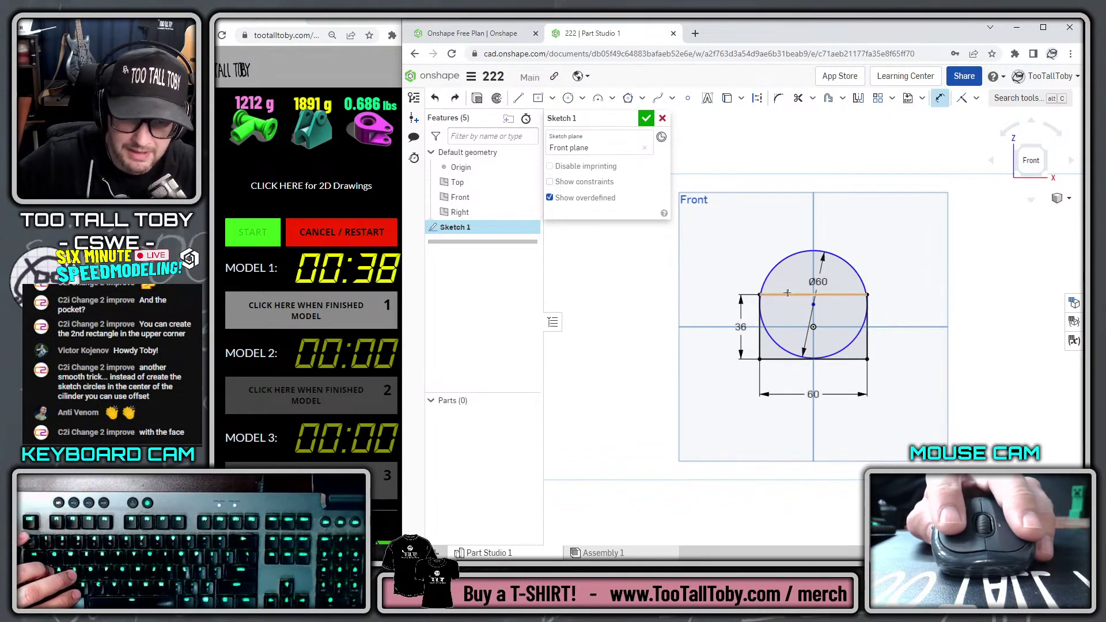
pyautogui.click(788, 266)
pyautogui.click(772, 213)
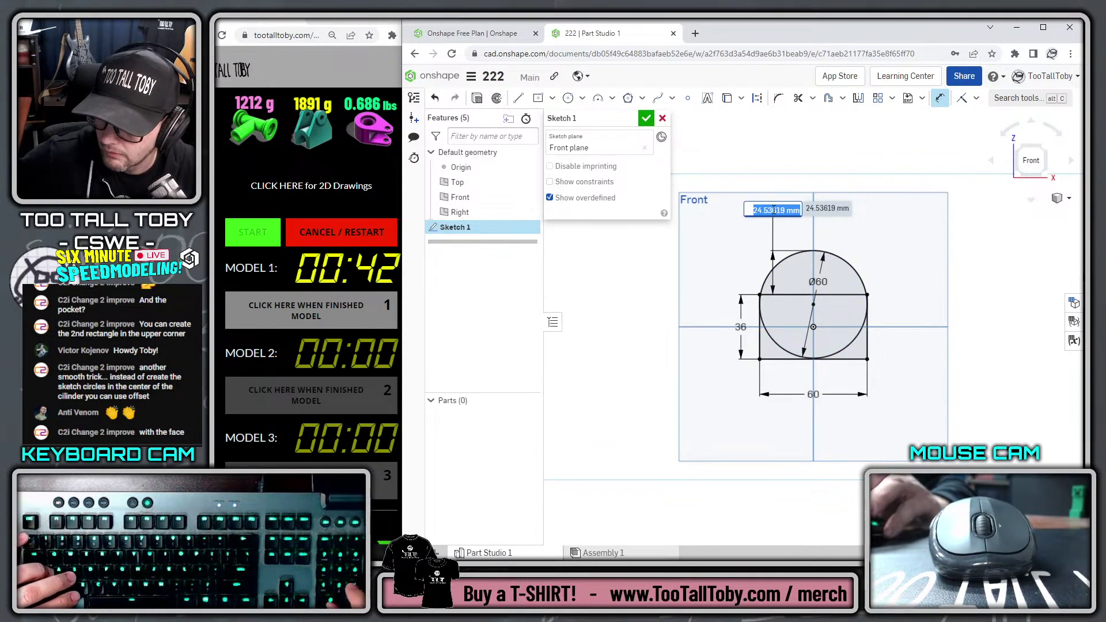
pyautogui.press('Escape')
pyautogui.click(780, 205)
pyautogui.press('Delete')
pyautogui.press('s')
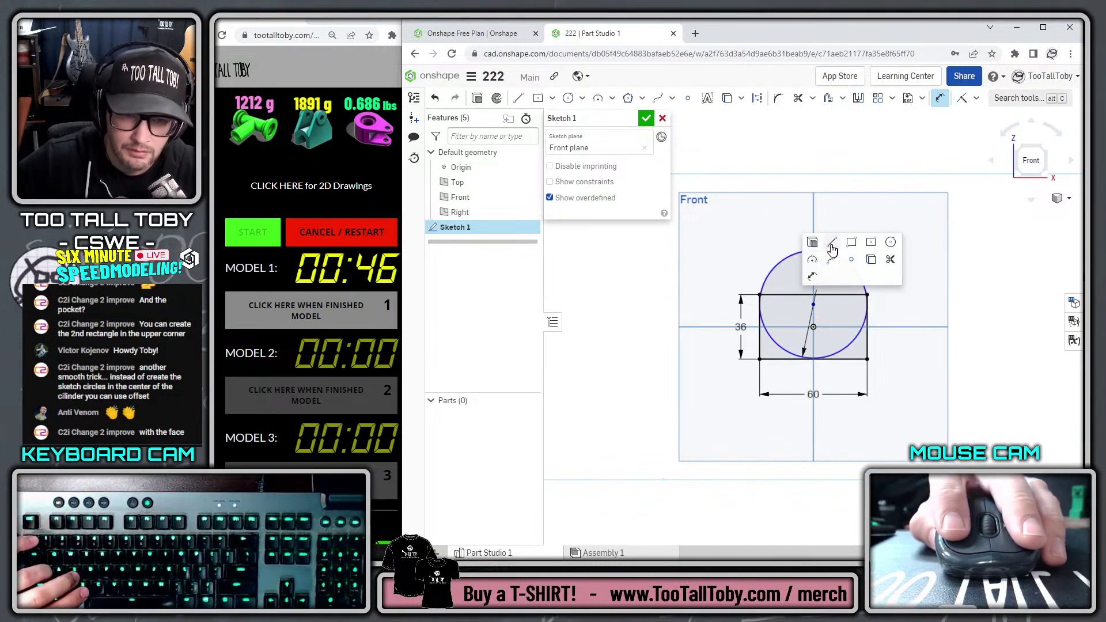
pyautogui.click(776, 359)
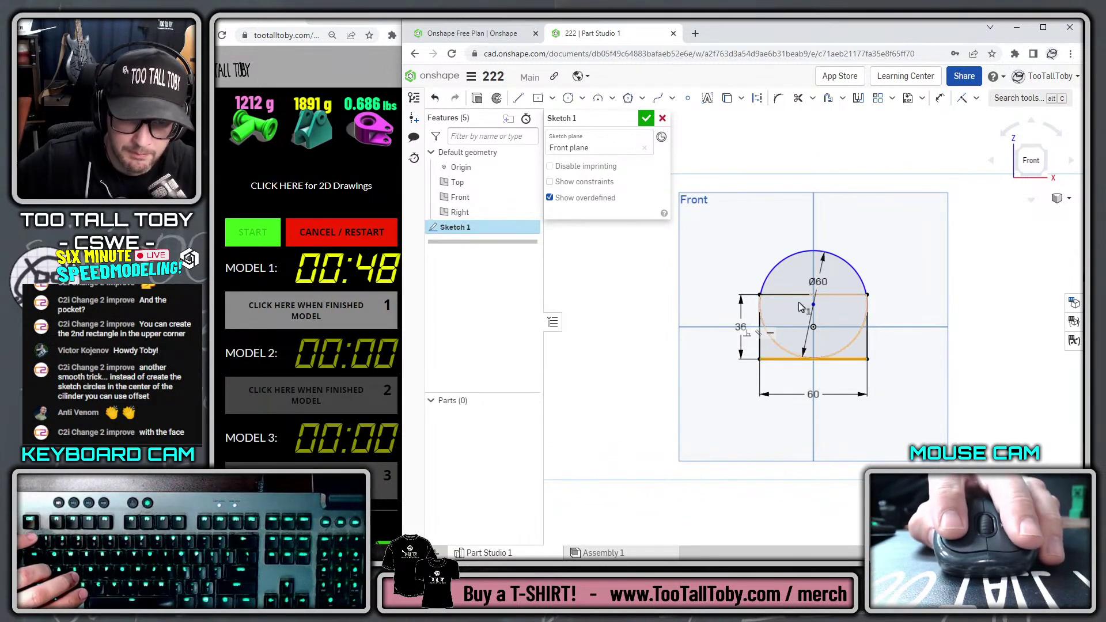
pyautogui.click(796, 253)
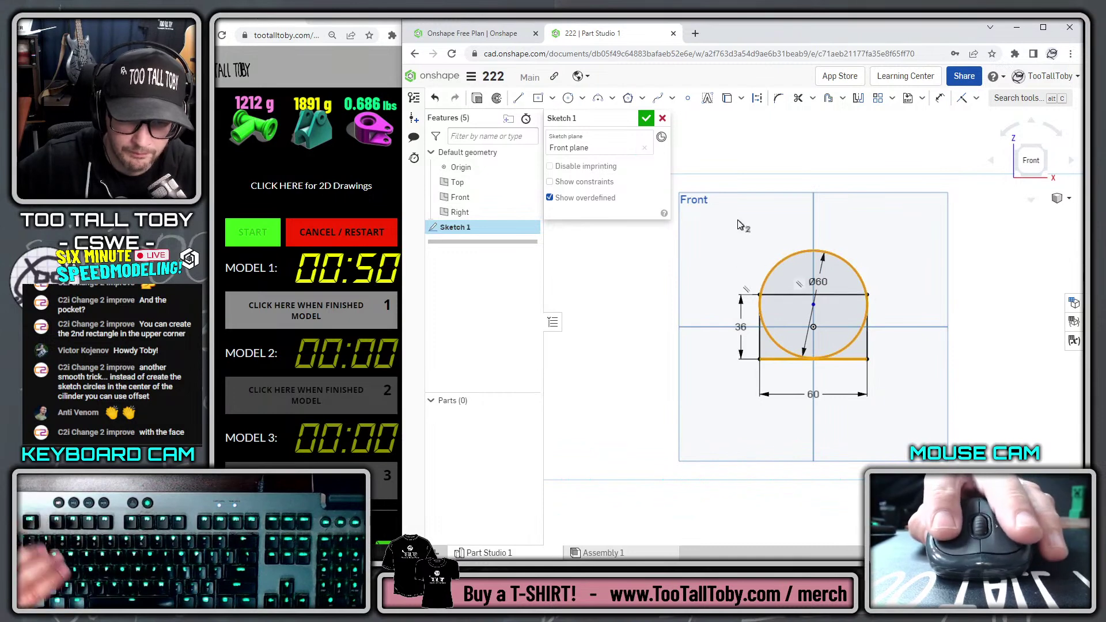
pyautogui.press('Escape')
# Dimension the height from the rectangle's bottom edge to the top of the circle as 50 mm
pyautogui.press('s')
pyautogui.click(768, 262)
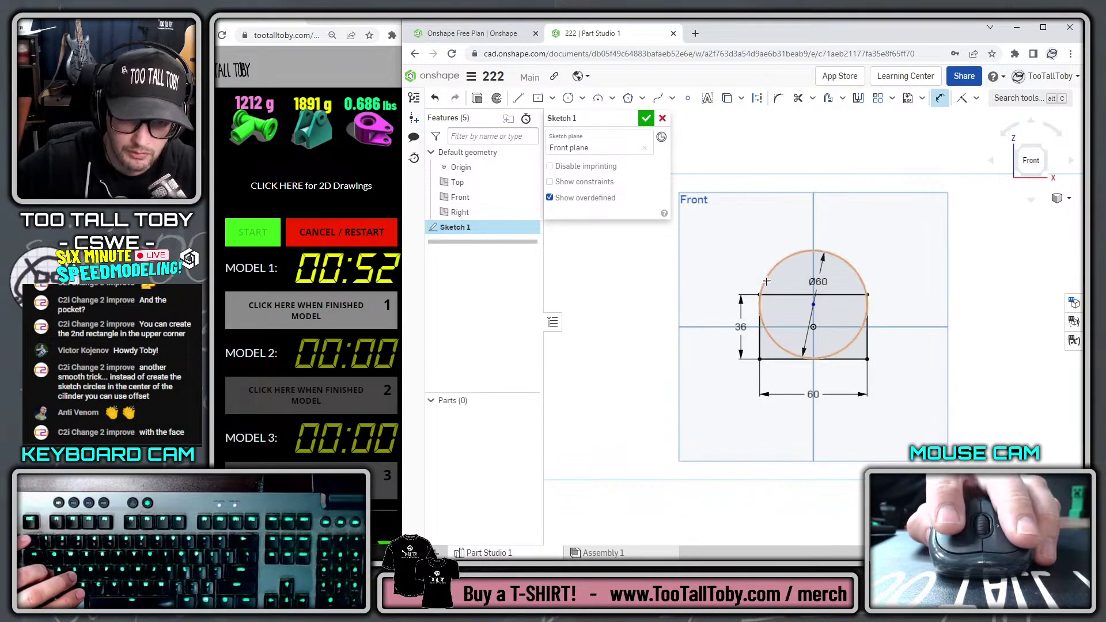
pyautogui.click(774, 360)
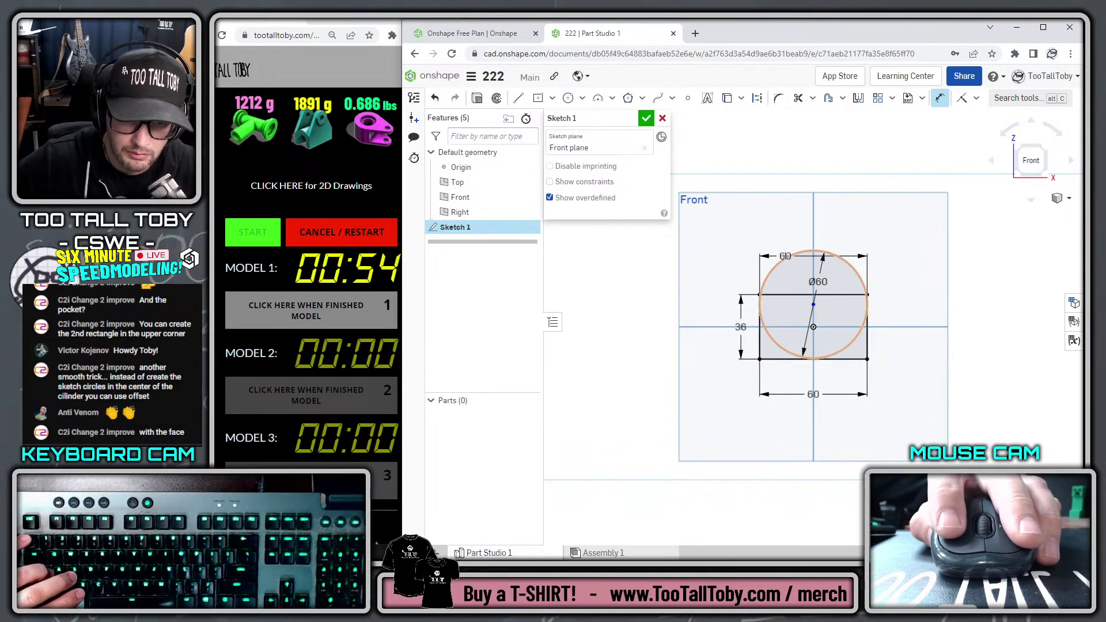
pyautogui.click(784, 257)
pyautogui.click(687, 305)
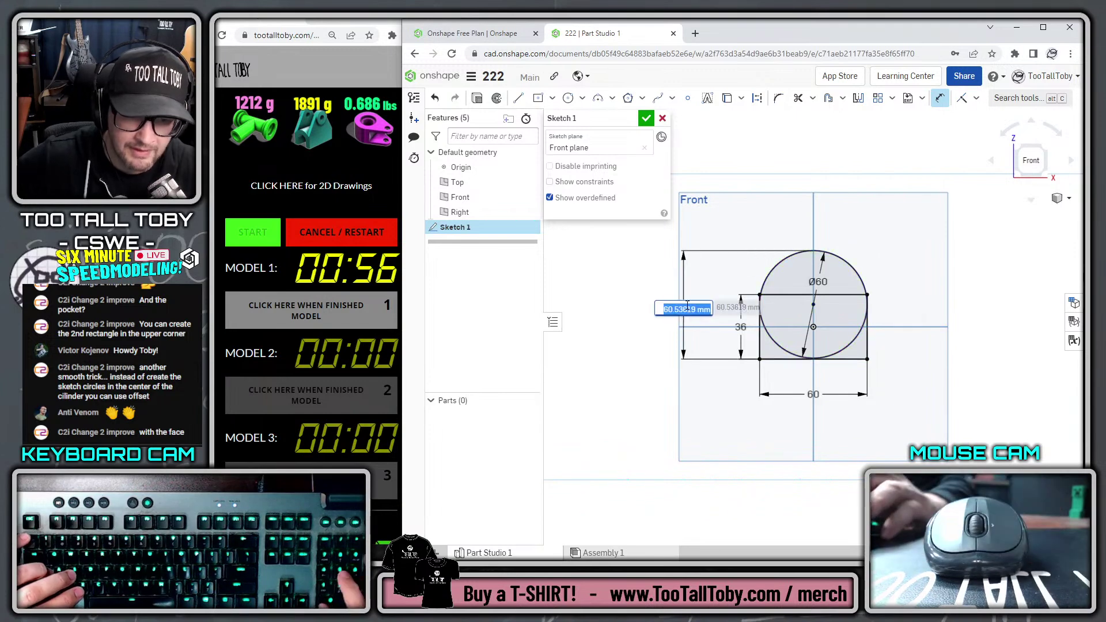
pyautogui.write('50')
pyautogui.press('Return')
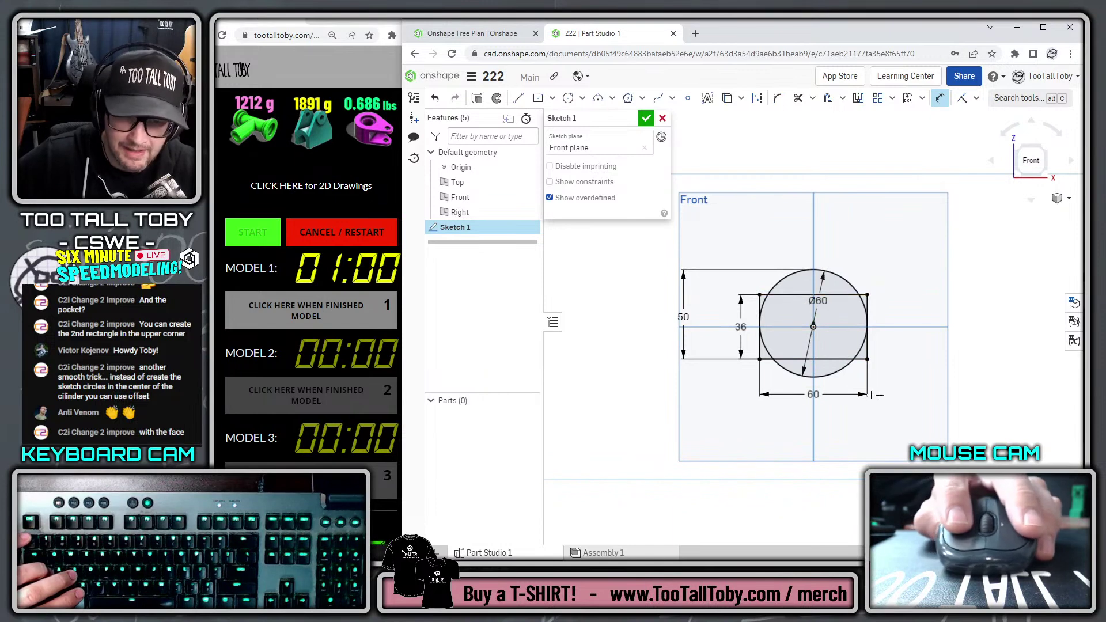
# Trim away the part of the circle that lies below the rectangle's bottom edge
pyautogui.press('s')
pyautogui.click(959, 385)
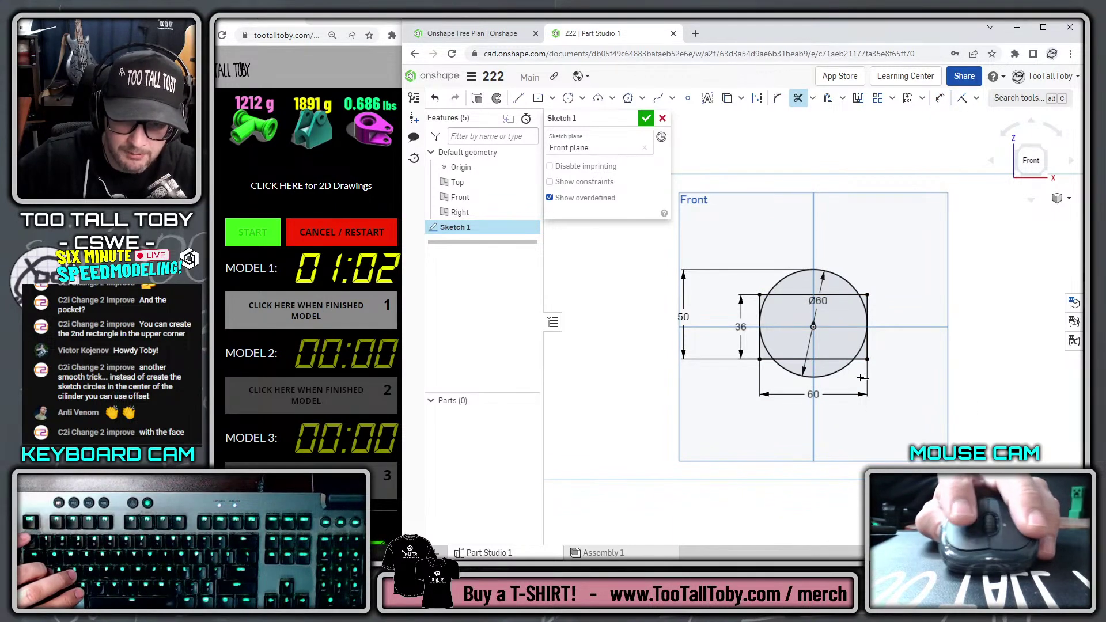
pyautogui.moveTo(849, 375); pyautogui.dragTo(827, 373)
# Extrude the domed profile symmetrically as a new solid with a depth of 100 mm
pyautogui.hotkey('shift', '7')
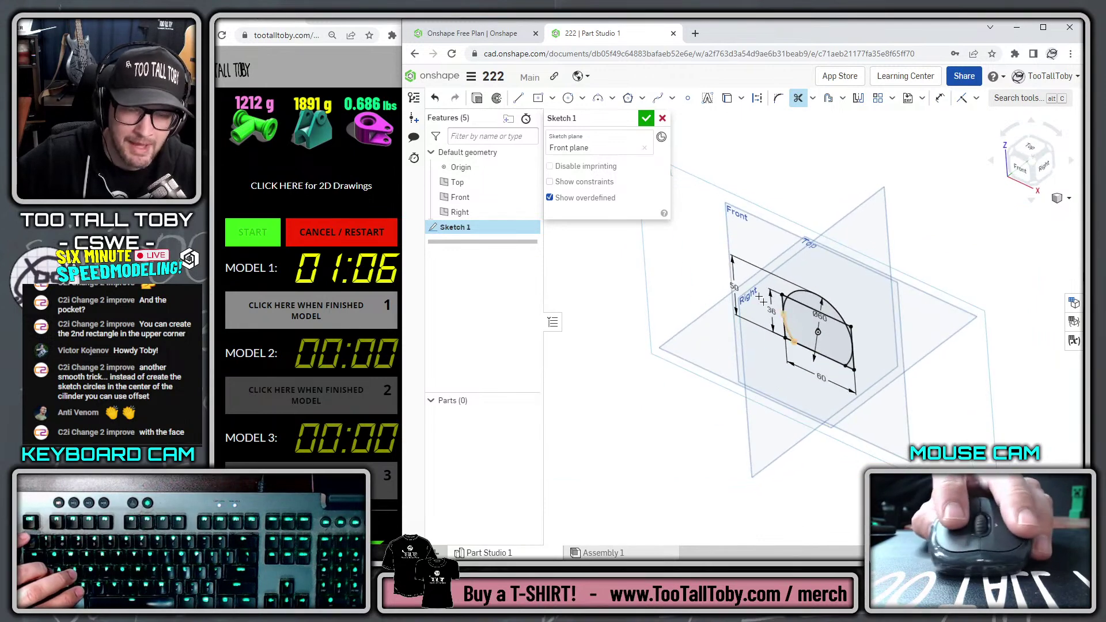
pyautogui.press('s')
pyautogui.click(841, 269)
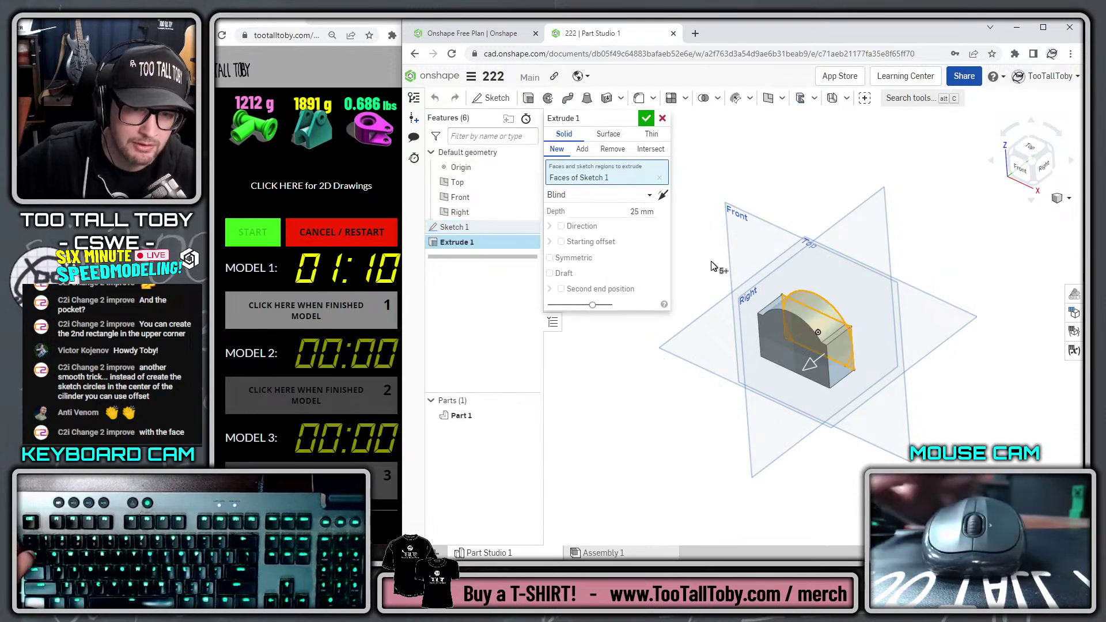
pyautogui.write('100')
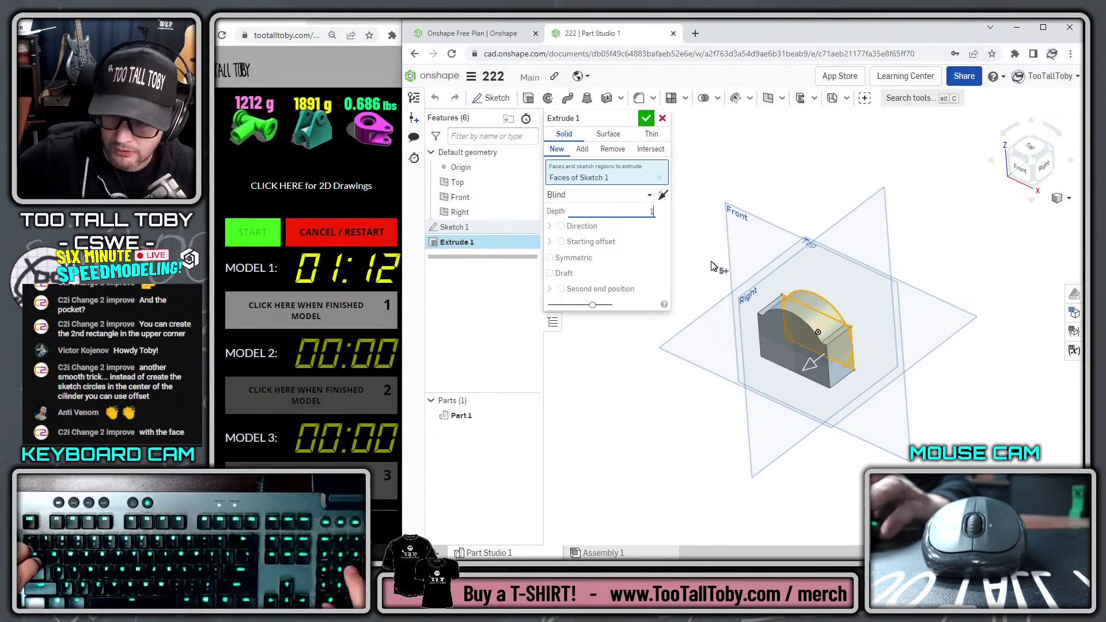
pyautogui.press('Tab')
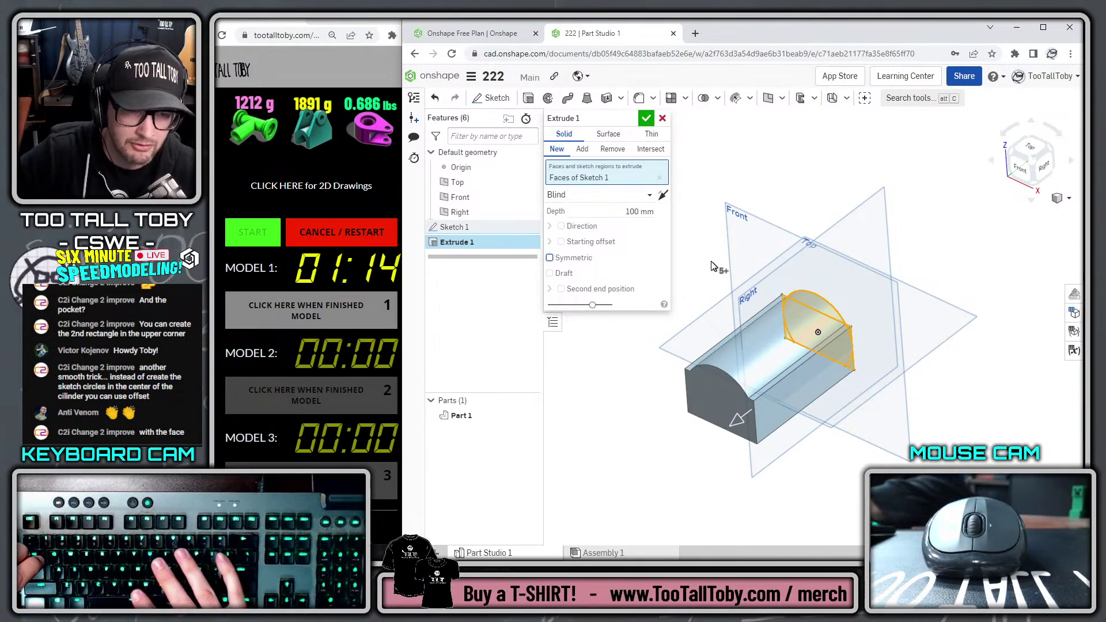
pyautogui.press('Tab')
pyautogui.press('Tab')
pyautogui.press('space')
pyautogui.press('Return')
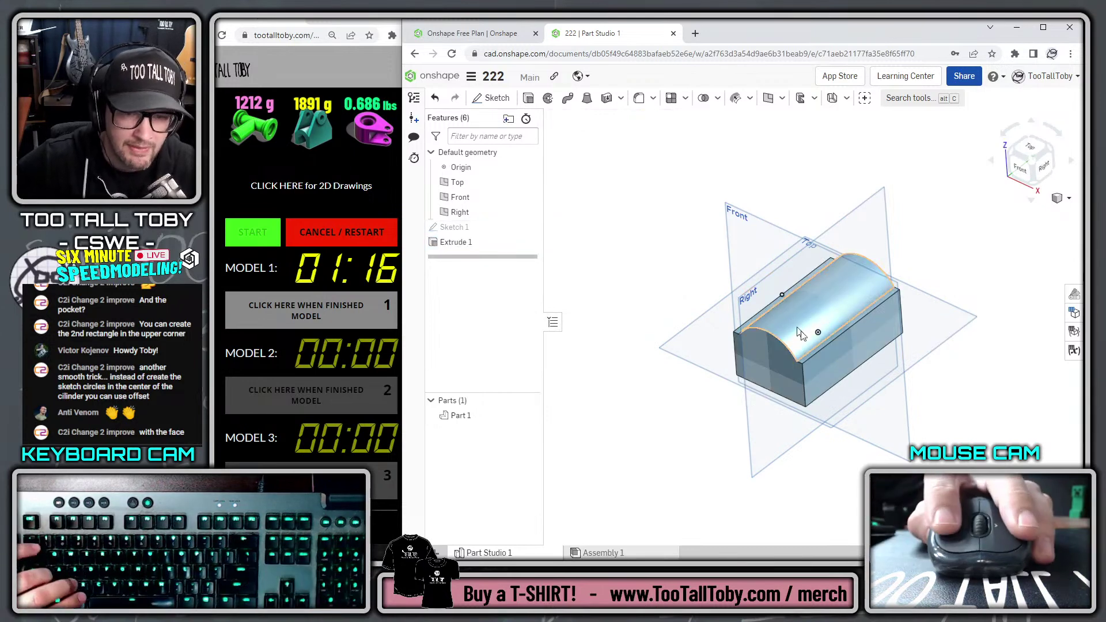
# Start a sketch on the block's flat right side face and project the face's top edge into it
pyautogui.click(820, 362)
pyautogui.press('s')
pyautogui.click(835, 354)
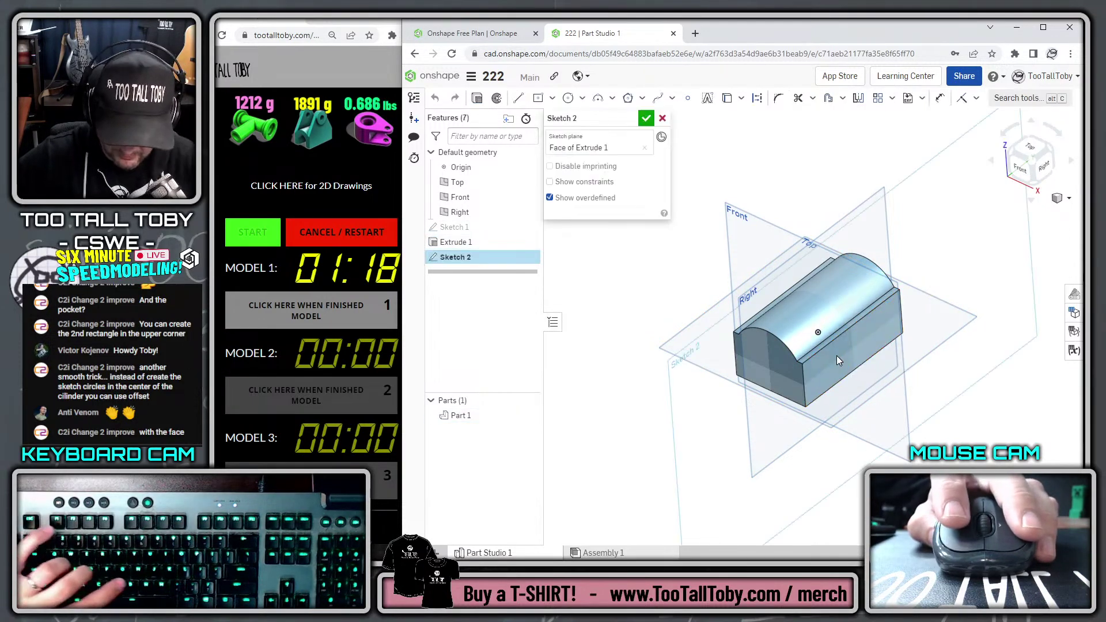
pyautogui.press('n')
pyautogui.press('s')
pyautogui.click(762, 300)
pyautogui.click(726, 100)
pyautogui.press('s')
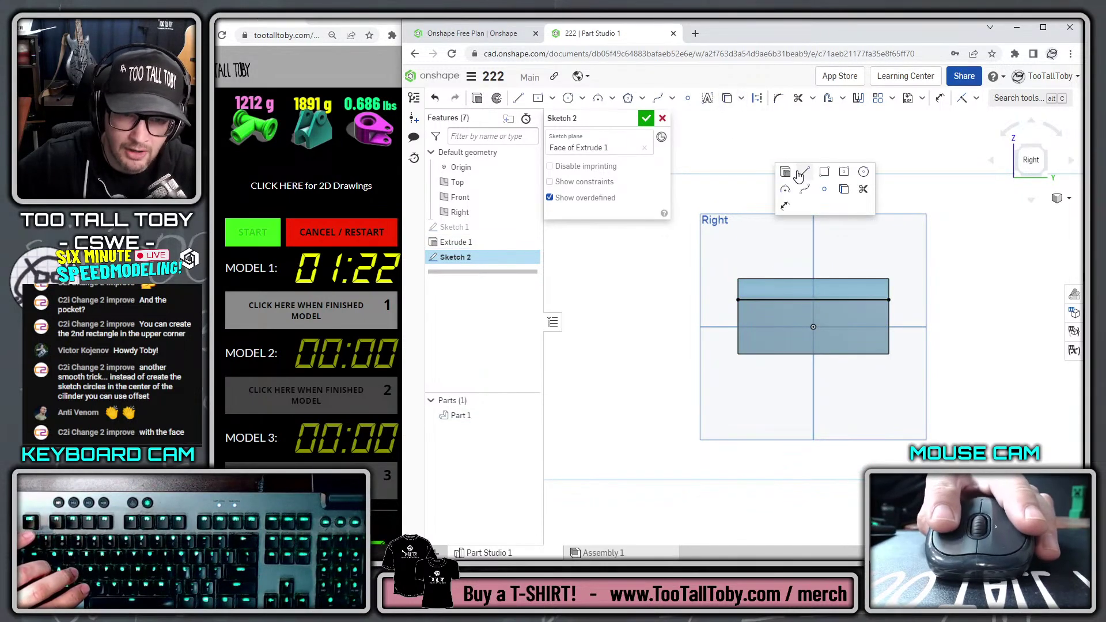
pyautogui.click(800, 174)
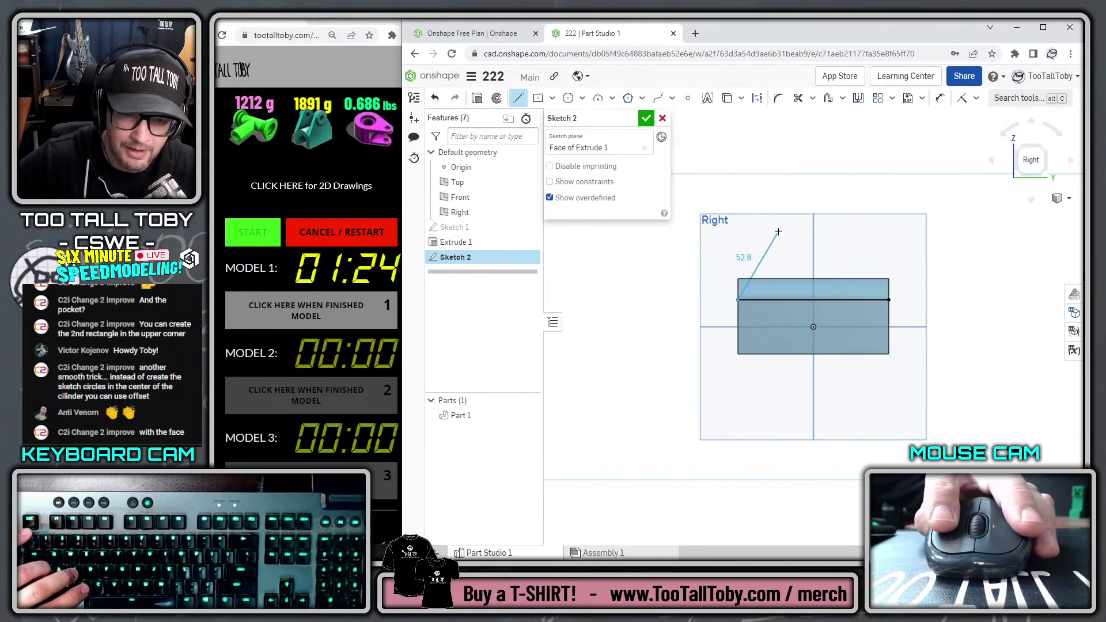
pyautogui.press('Escape')
# Sketch a 40 mm diameter circle above the block, centred on the vertical axis
pyautogui.press('s')
pyautogui.click(893, 189)
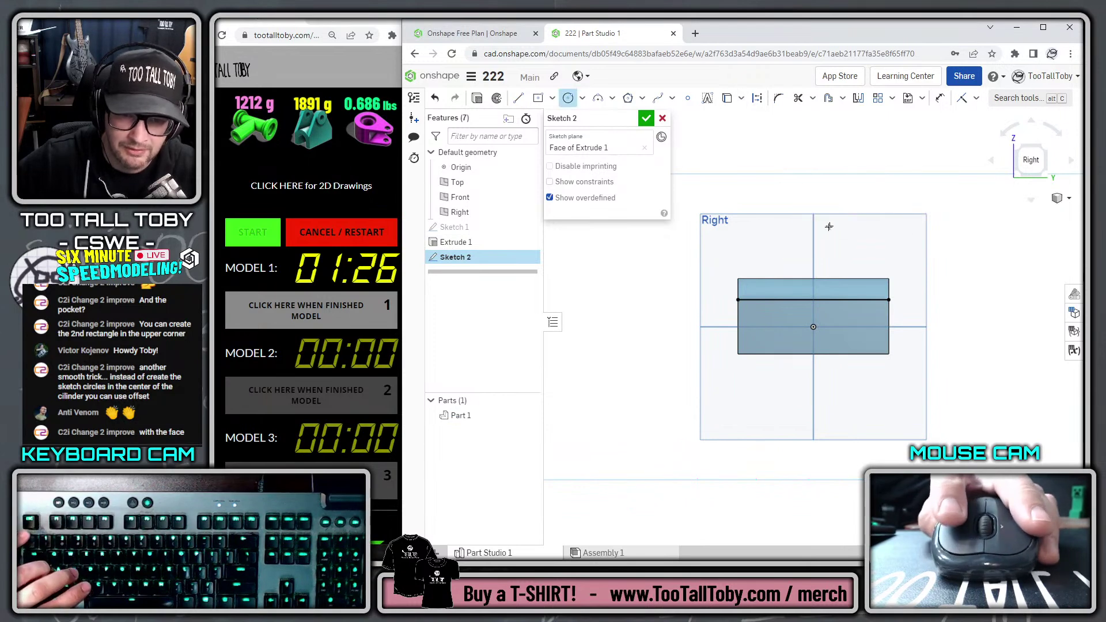
pyautogui.click(812, 238)
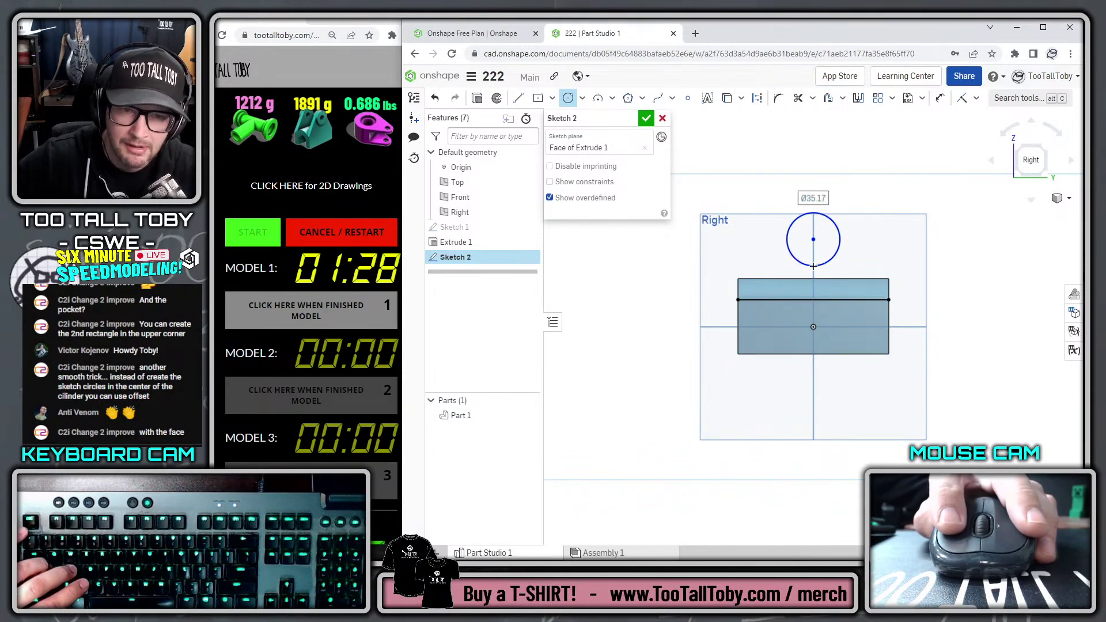
pyautogui.click(813, 266)
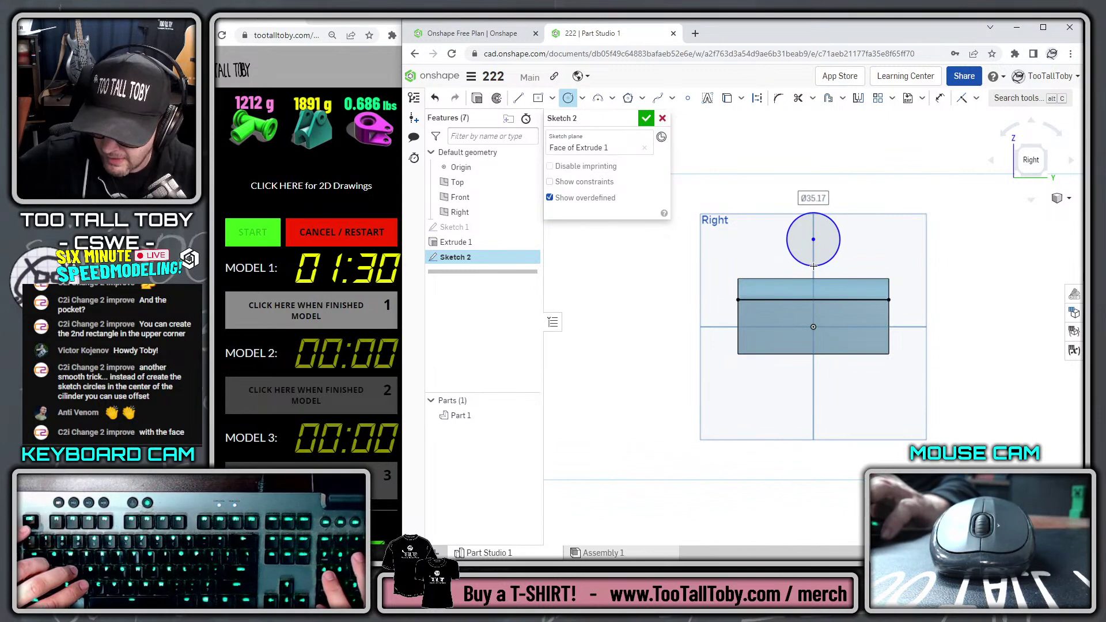
pyautogui.write('40')
pyautogui.press('Return')
# Sketch a trapezoid outline from the projected edge's ends up to the circle, joined by a horizontal line about 34 mm long across the circle
pyautogui.press('s')
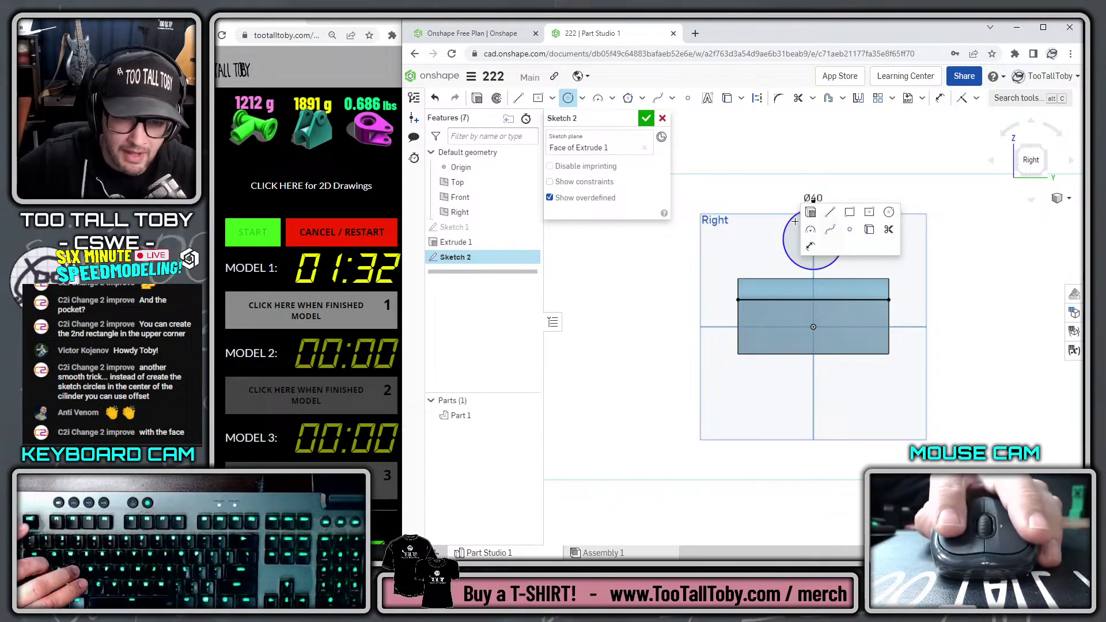
pyautogui.click(829, 213)
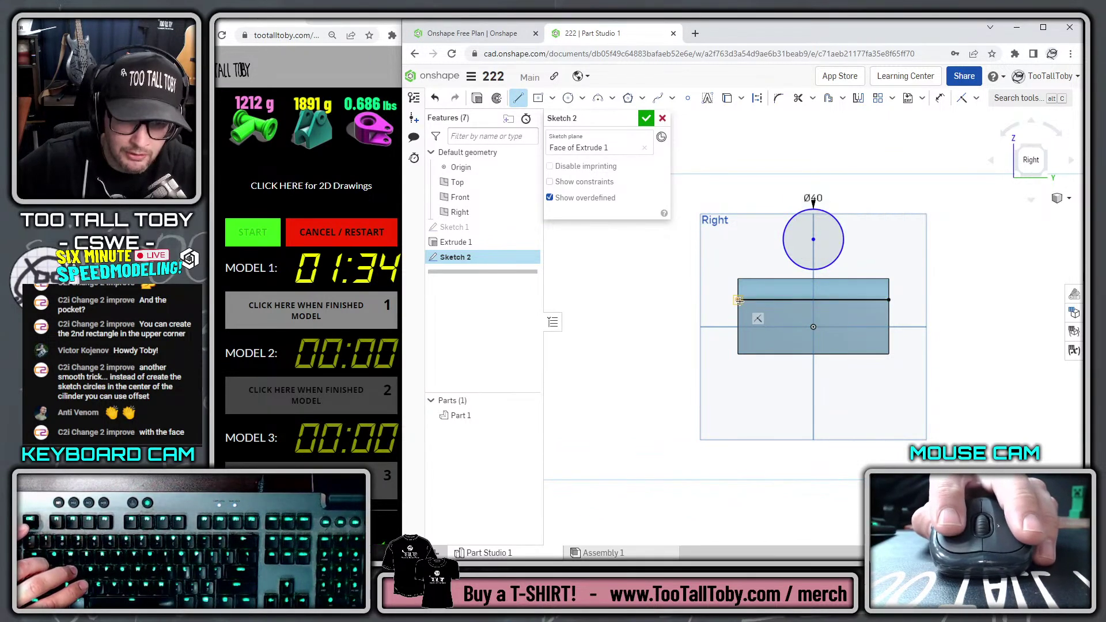
pyautogui.click(785, 223)
pyautogui.click(838, 223)
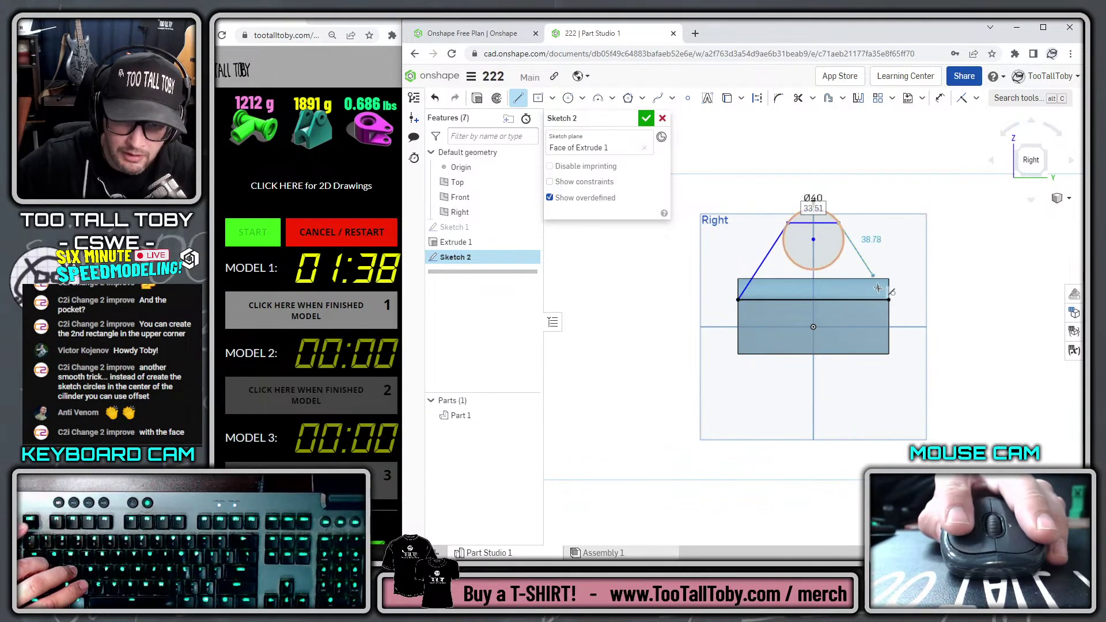
pyautogui.click(888, 300)
# Dimension the height from the projected edge to the top of the circle as 100-36 mm
pyautogui.press('s')
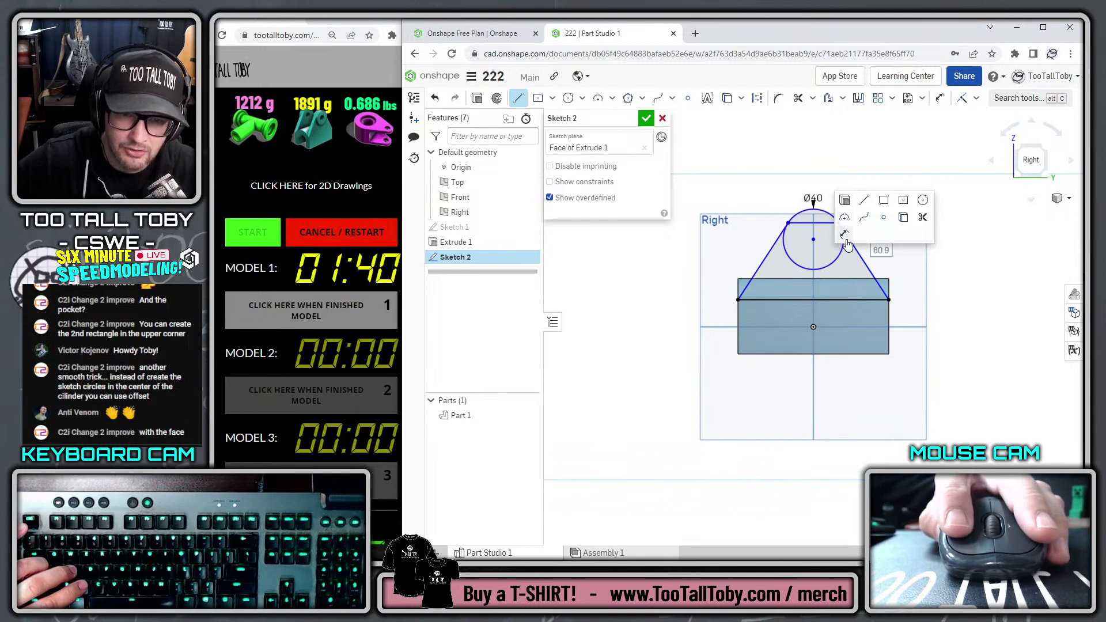
pyautogui.click(844, 236)
pyautogui.click(822, 300)
pyautogui.click(813, 211)
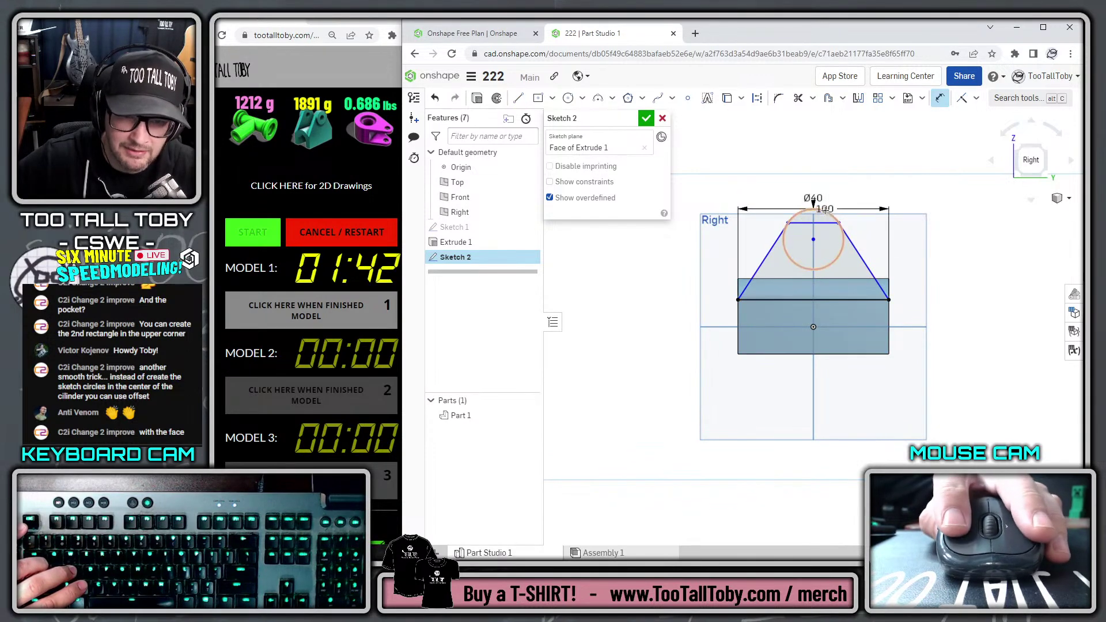
pyautogui.click(725, 251)
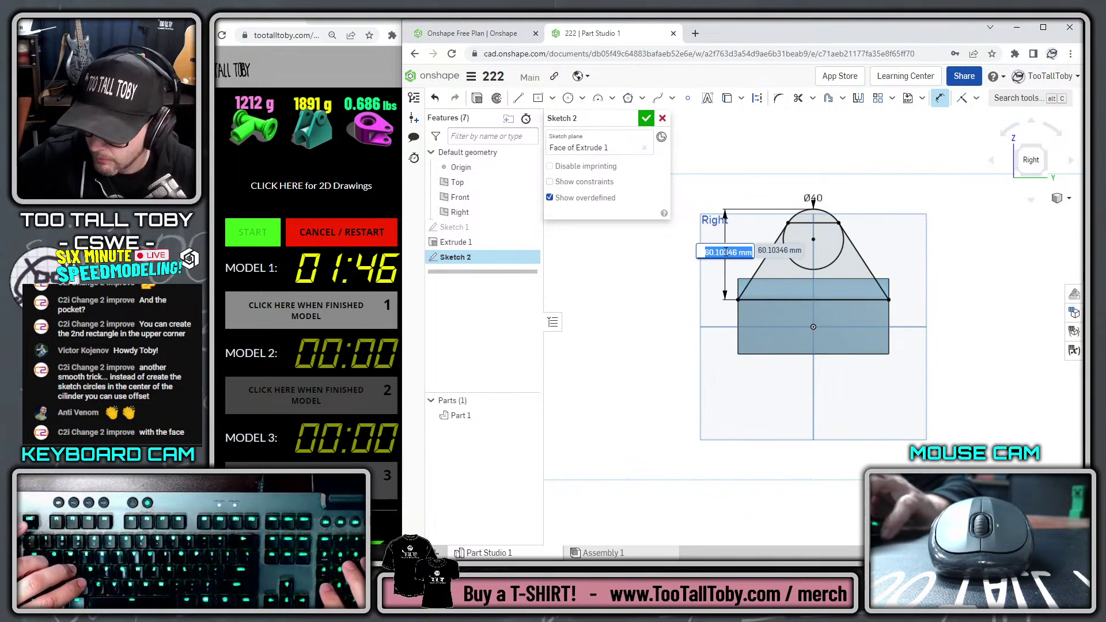
pyautogui.write('100-3')
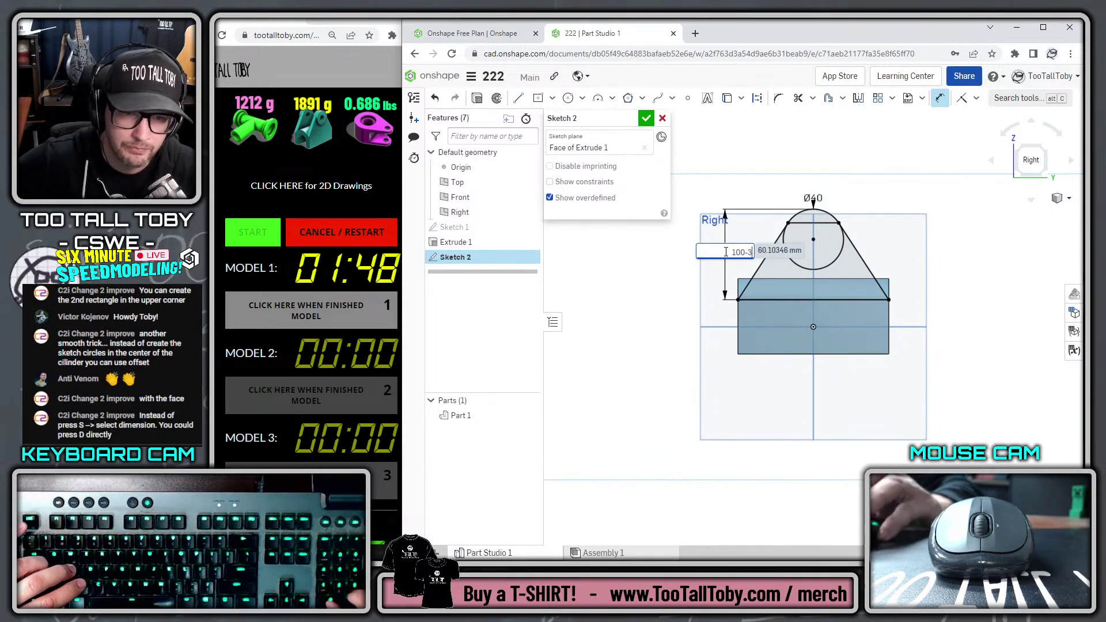
pyautogui.write('6')
pyautogui.press('Return')
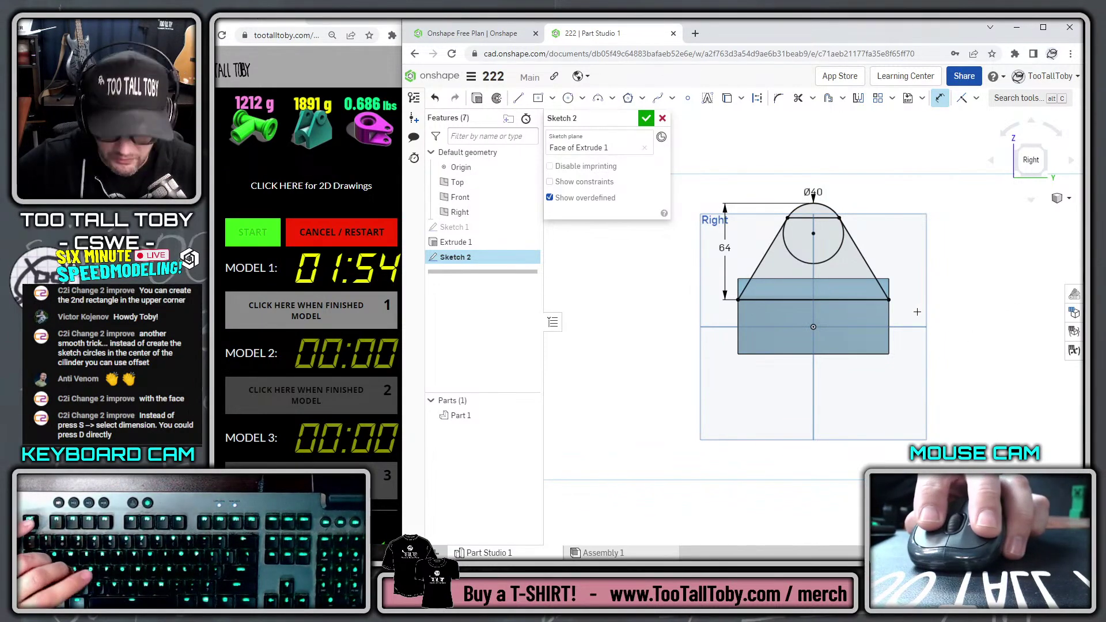
# Extrude the whole lug profile 10 mm in the flipped direction into the block, adding it to the part
pyautogui.moveTo(904, 250); pyautogui.dragTo(889, 258, button='right')
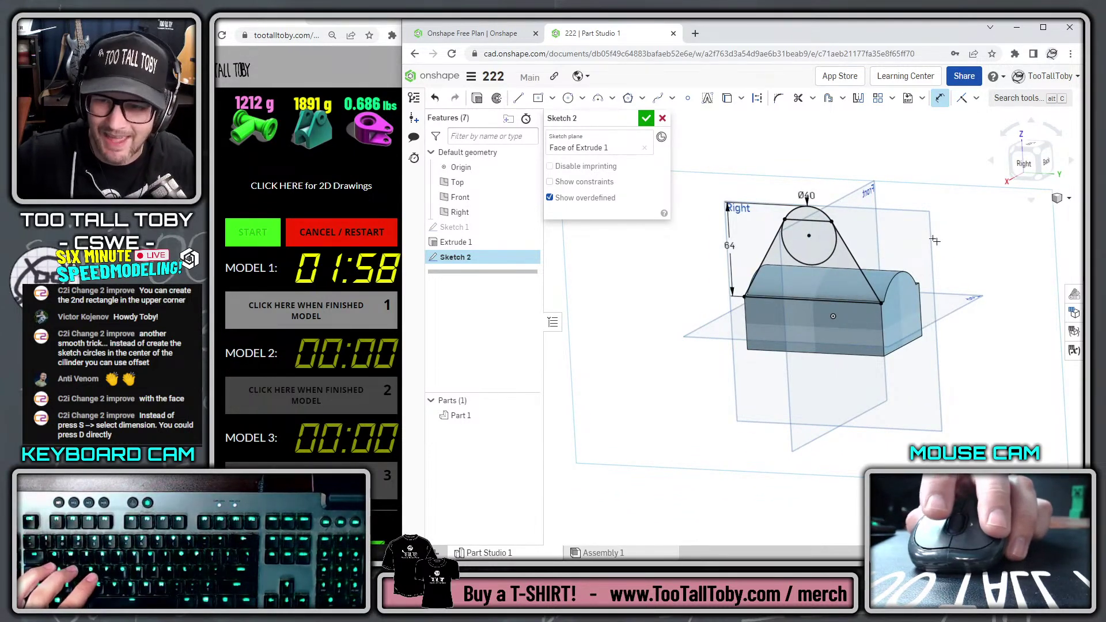
pyautogui.moveTo(866, 219); pyautogui.dragTo(900, 235, button='right')
pyautogui.press('s')
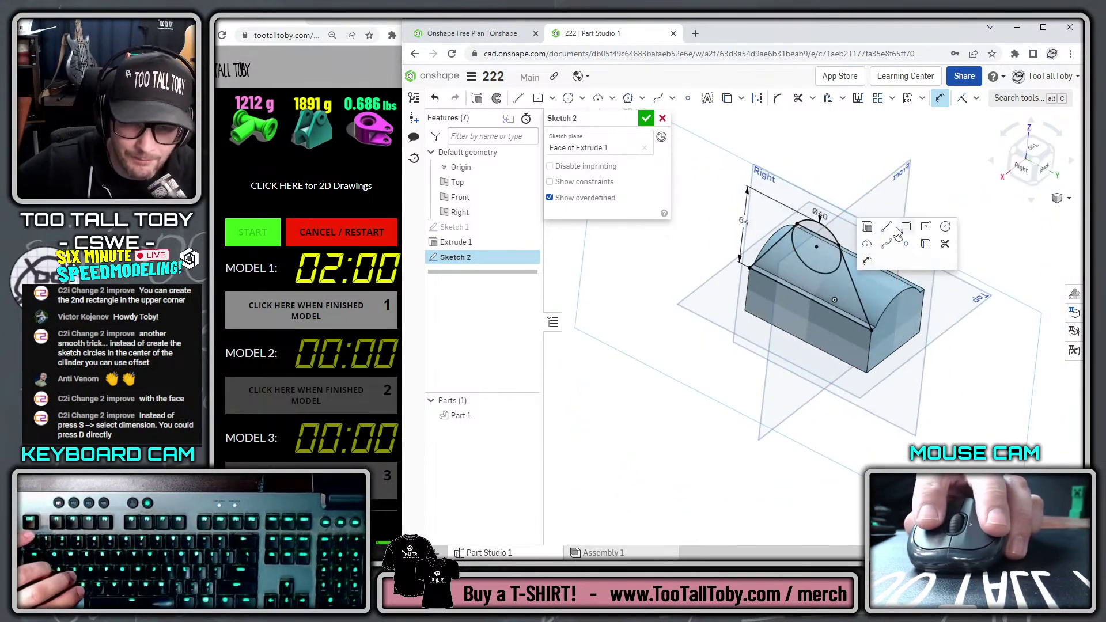
pyautogui.click(867, 227)
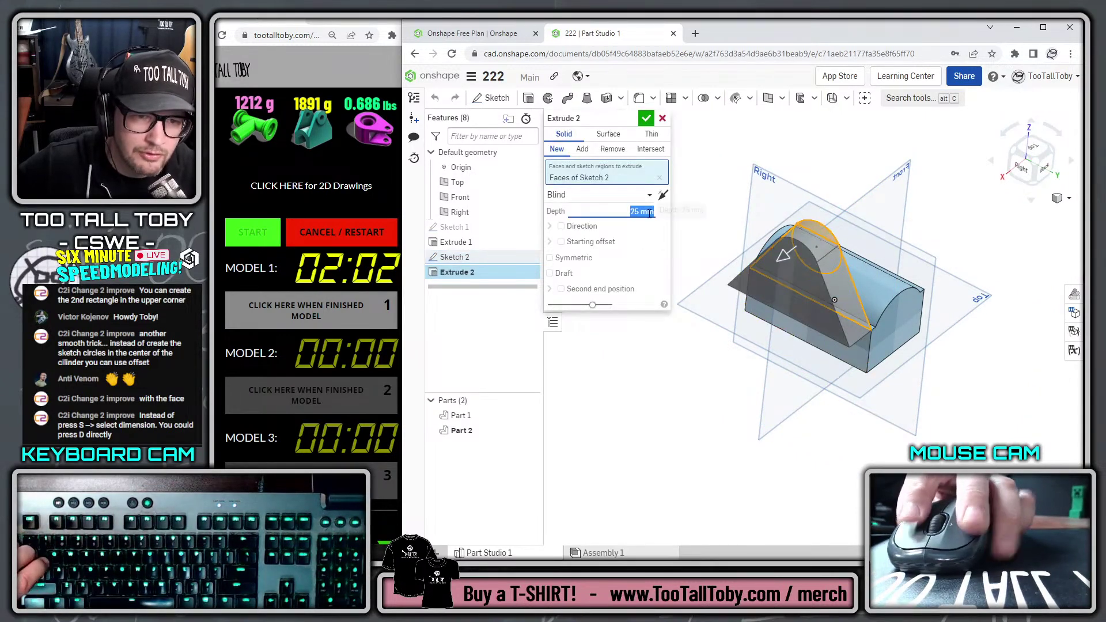
pyautogui.write('10')
pyautogui.click(582, 149)
pyautogui.click(663, 195)
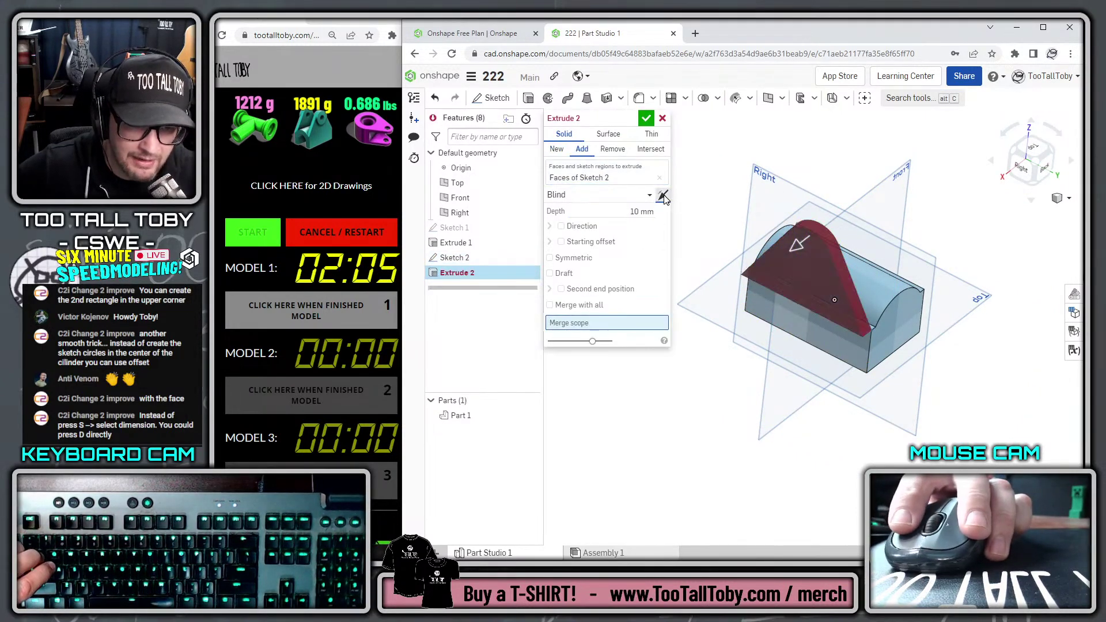
pyautogui.click(646, 118)
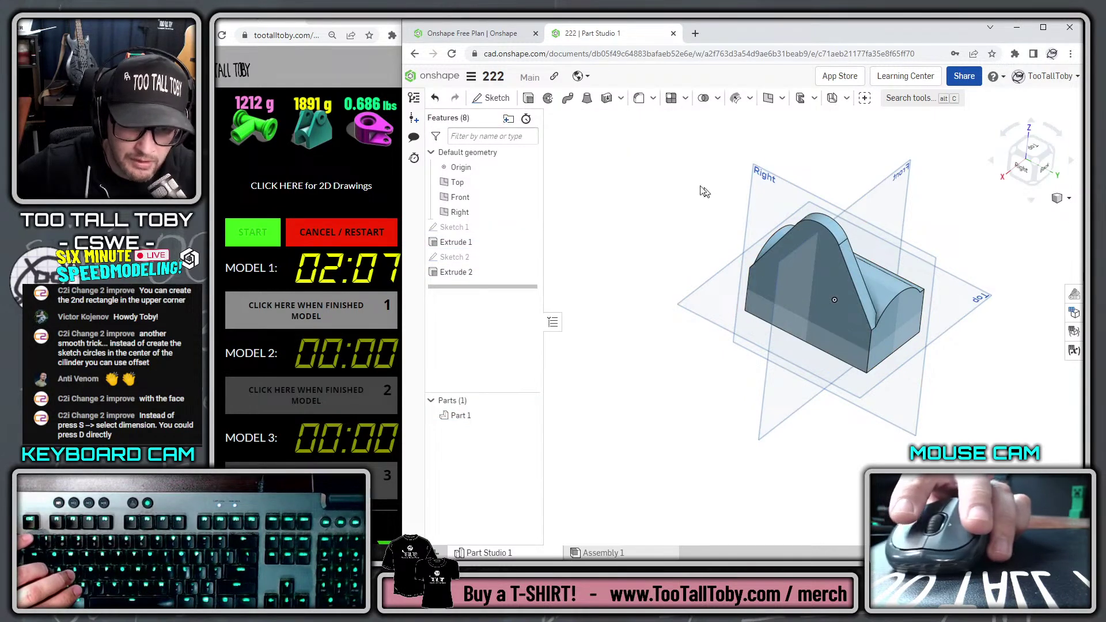
# Show Sketch 2 again and extrude both regions of its 40 mm circle outward 5 mm as an added boss
pyautogui.click(529, 257)
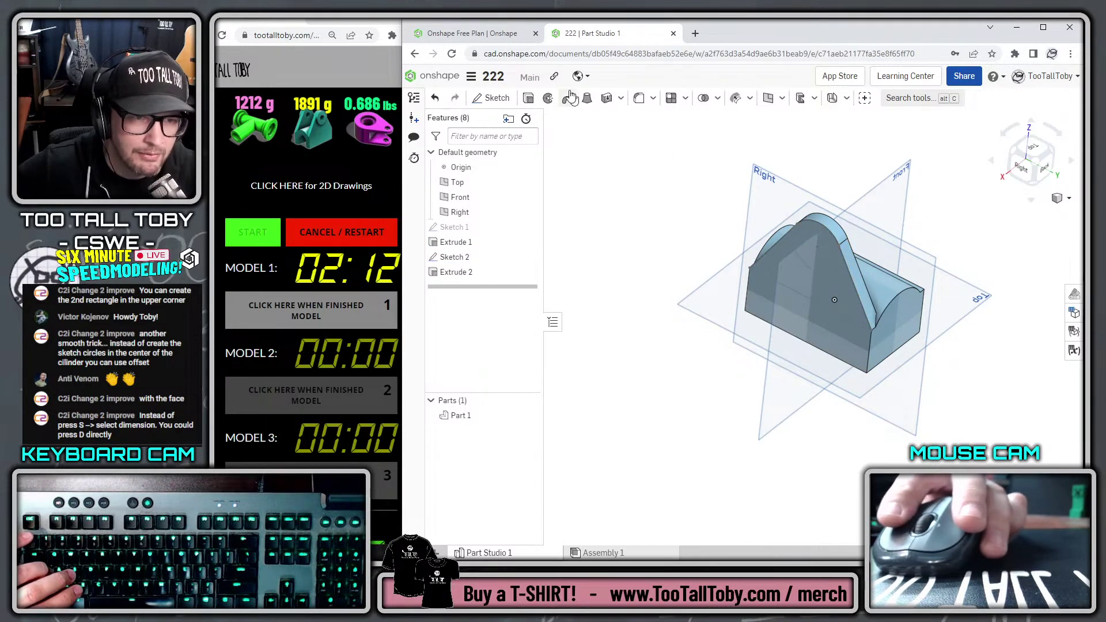
pyautogui.click(528, 99)
pyautogui.click(823, 233)
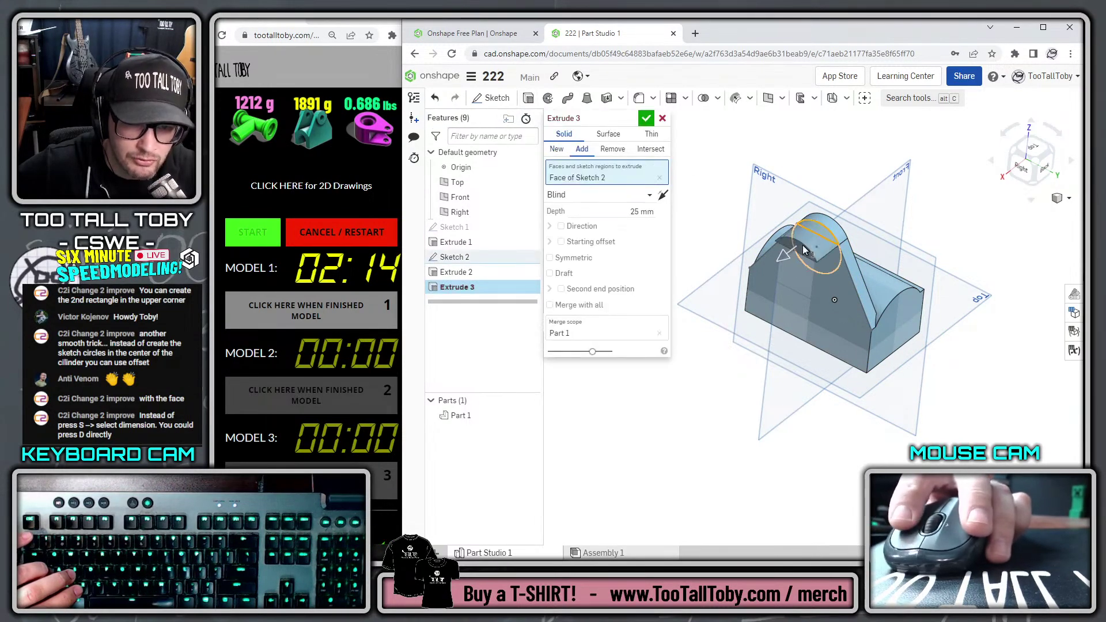
pyautogui.click(805, 251)
pyautogui.click(636, 225)
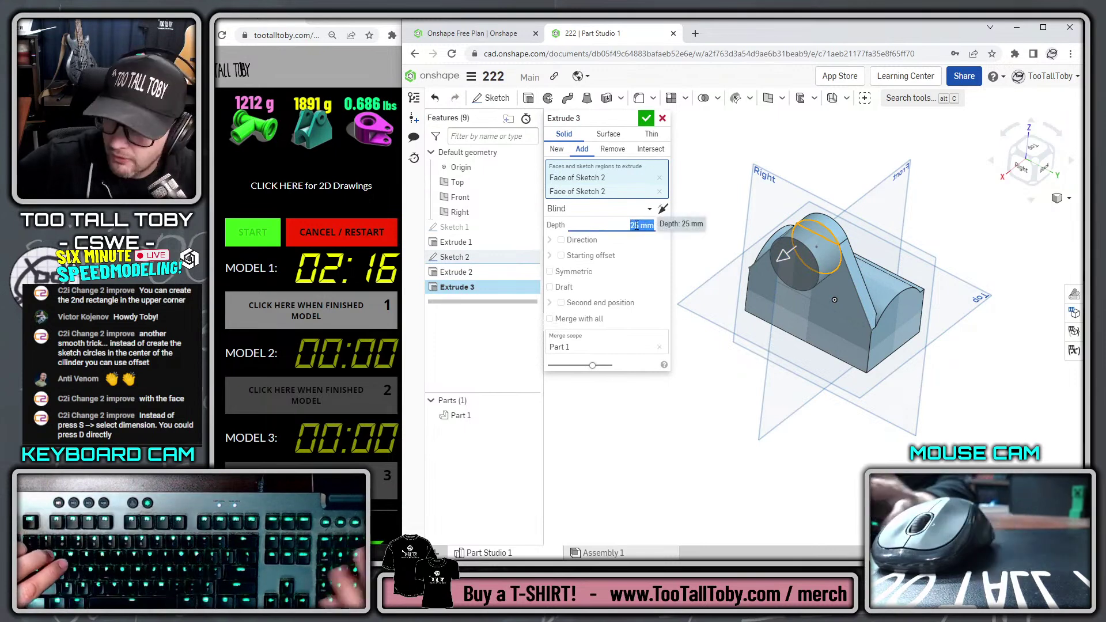
pyautogui.write('5')
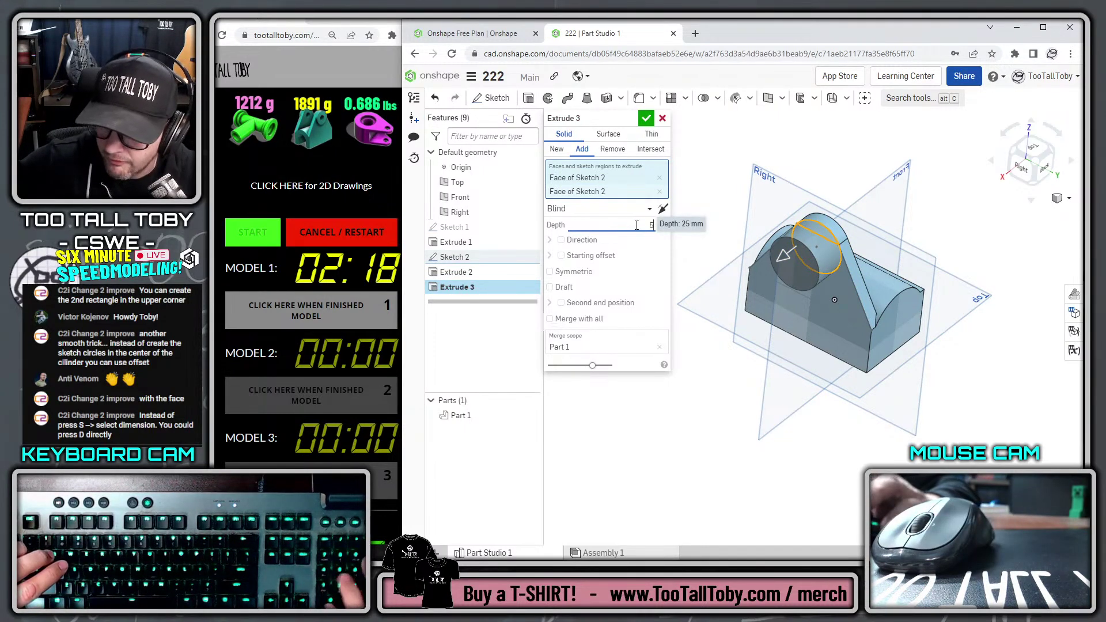
pyautogui.press('Return')
pyautogui.press('Return')
# Start a sketch on the boss's flat face and draw a small circle concentric with the boss
pyautogui.click(806, 235)
pyautogui.press('s')
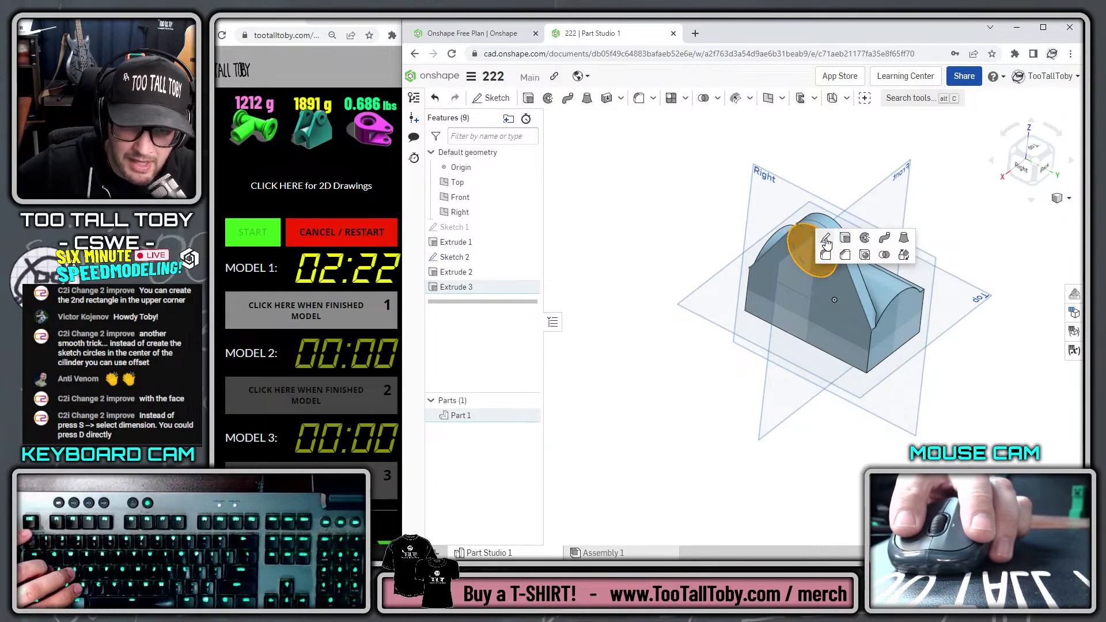
pyautogui.click(826, 239)
pyautogui.press('s')
pyautogui.click(923, 218)
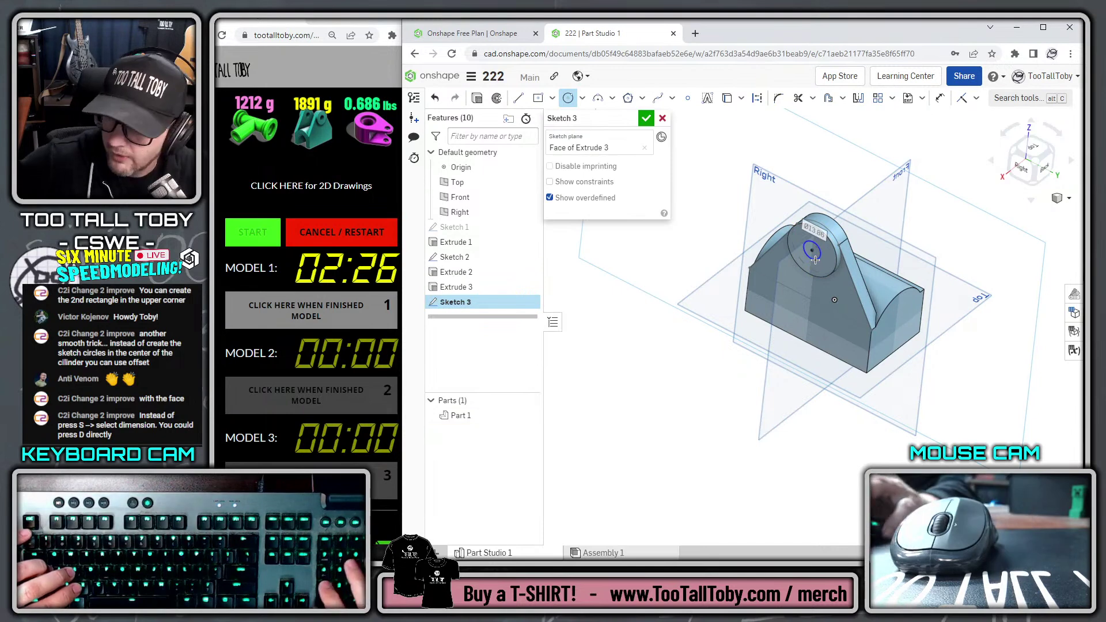
pyautogui.click(815, 262)
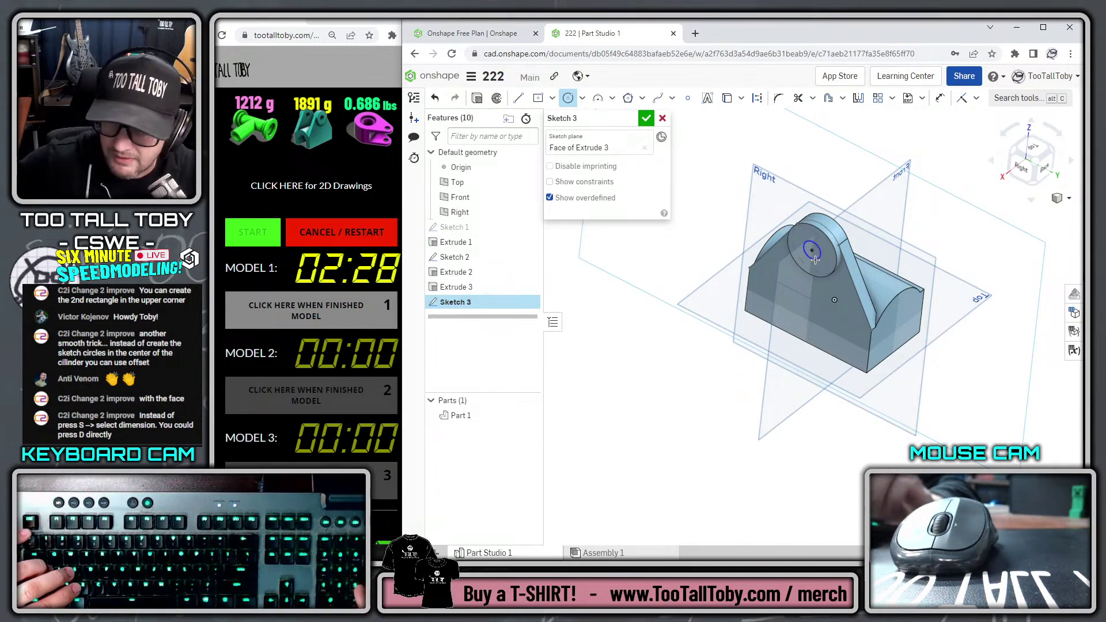
# Cut the small circle through the boss and lug with a blind Remove extrude, 25 mm deep
pyautogui.press('s')
pyautogui.click(885, 237)
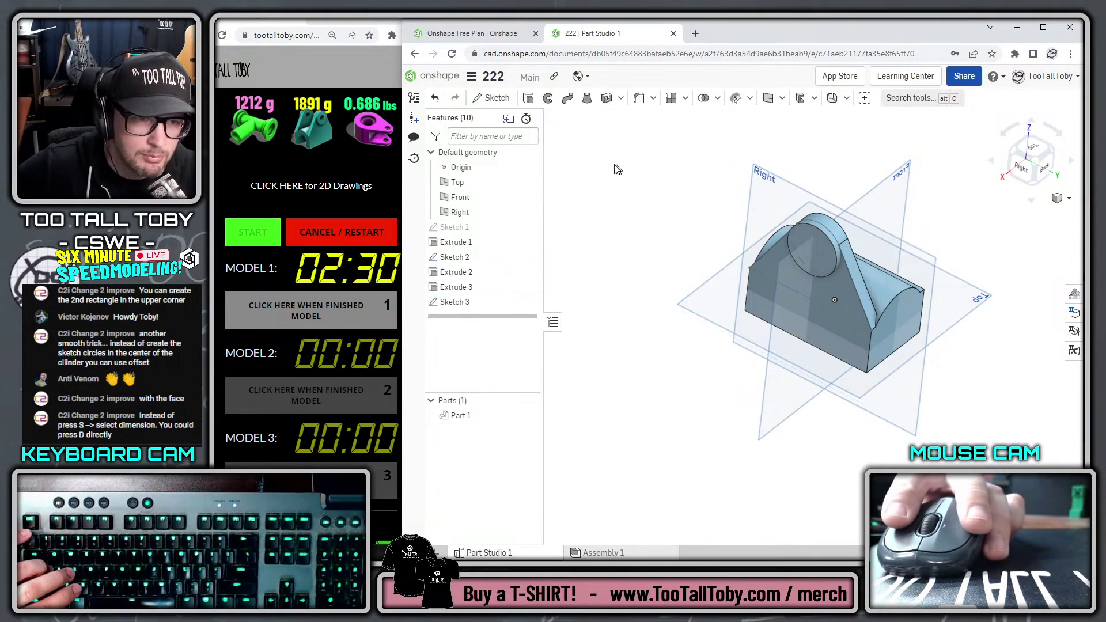
pyautogui.click(614, 149)
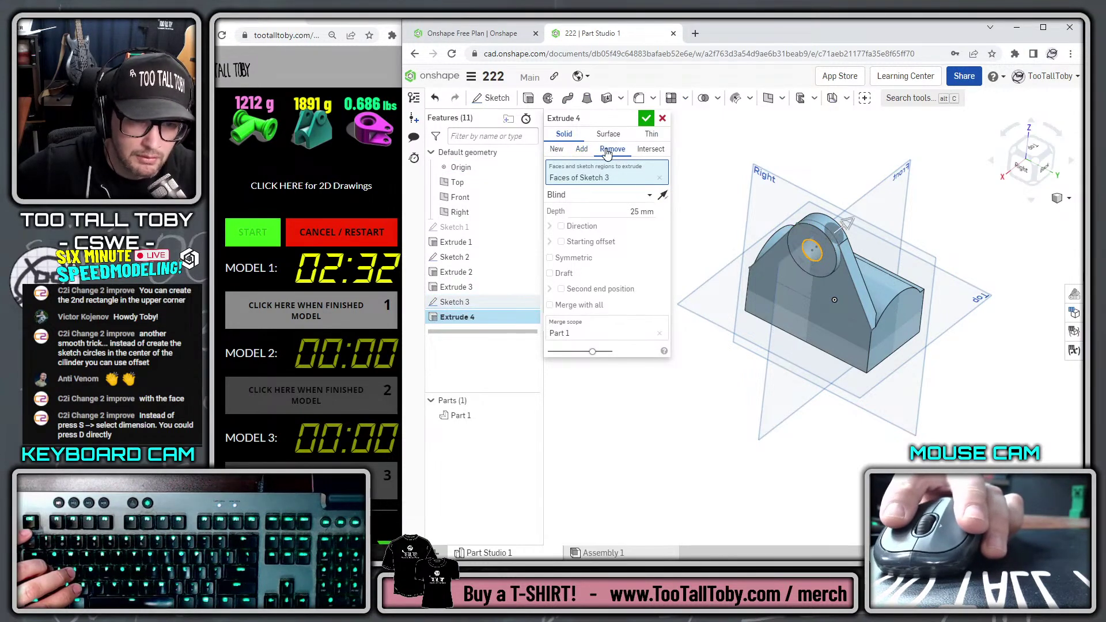
pyautogui.click(645, 119)
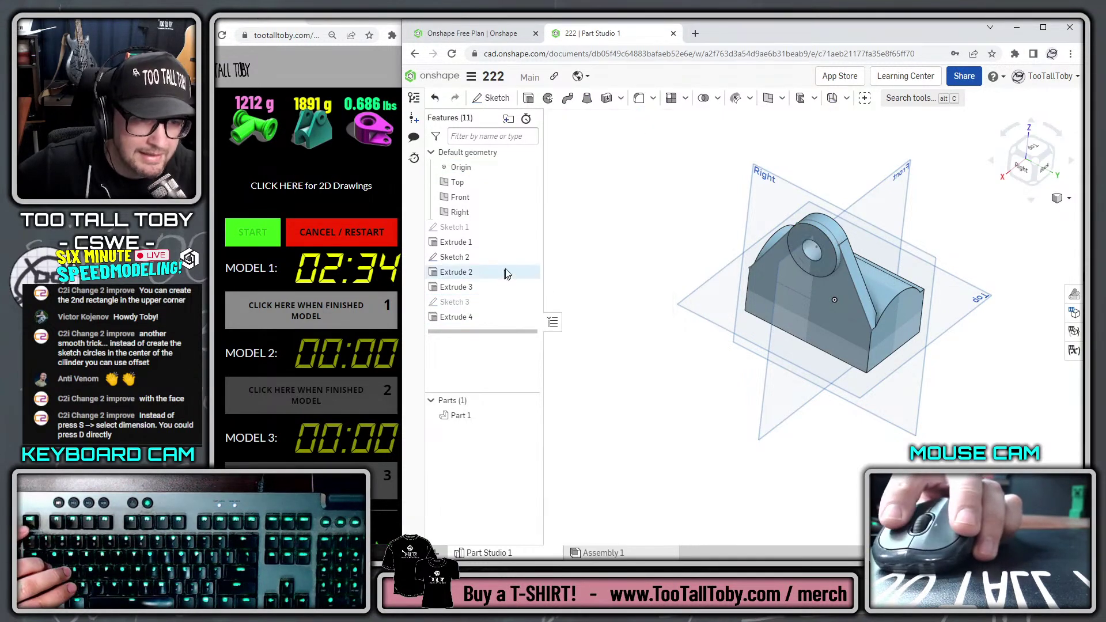
# Mirror the features Extrude 2, Extrude 3 and Extrude 4 about the Right plane with a feature mirror
pyautogui.moveTo(907, 236); pyautogui.dragTo(802, 217, button='right')
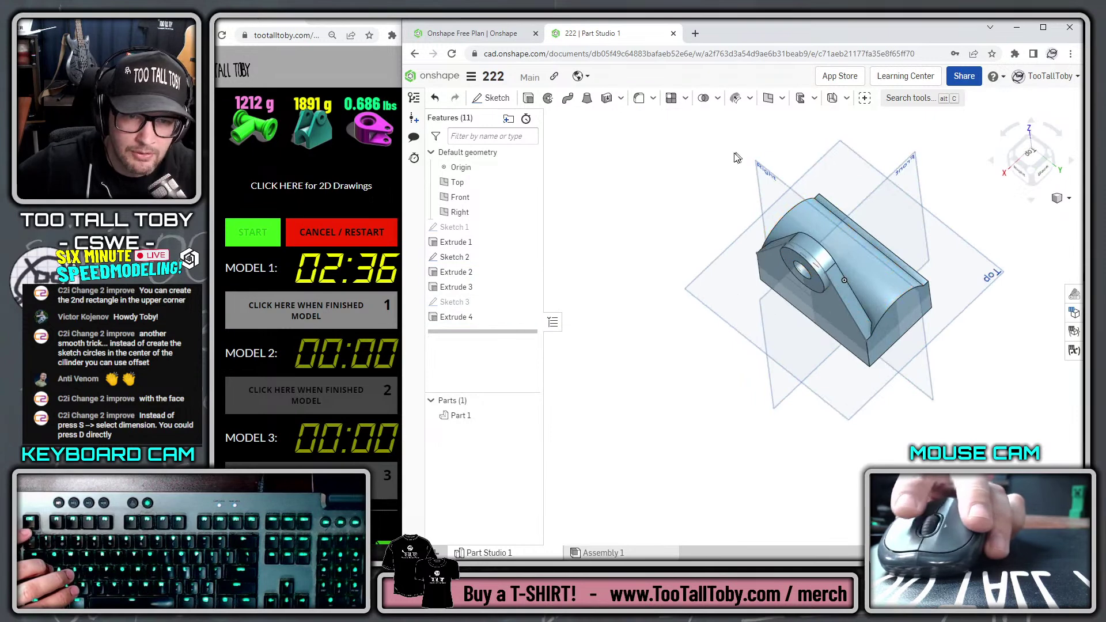
pyautogui.click(685, 102)
pyautogui.click(688, 172)
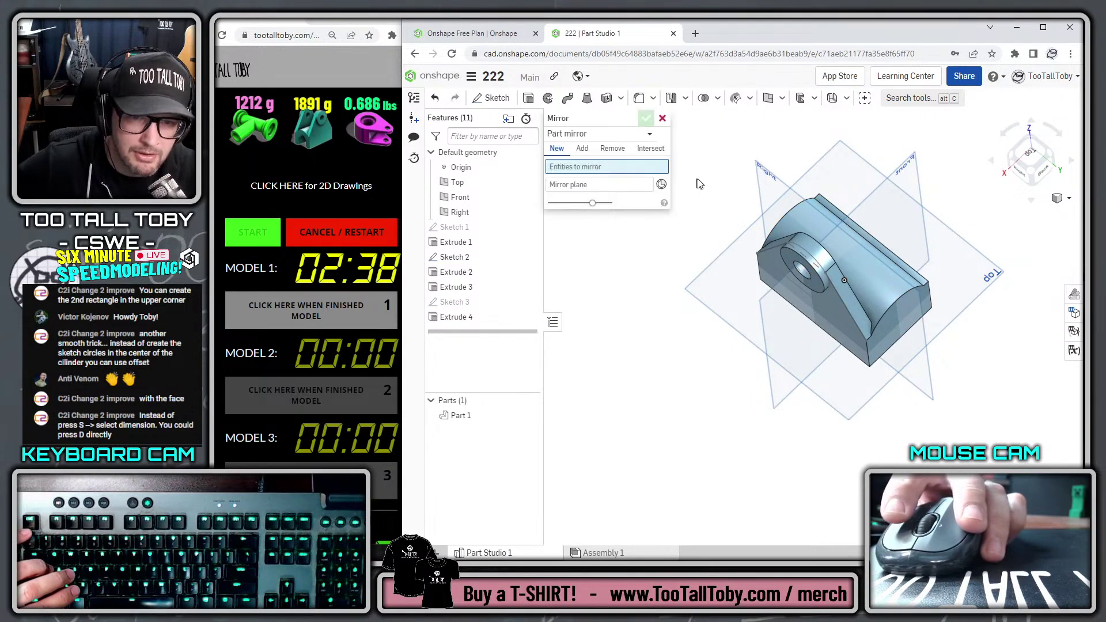
pyautogui.click(591, 137)
pyautogui.click(576, 166)
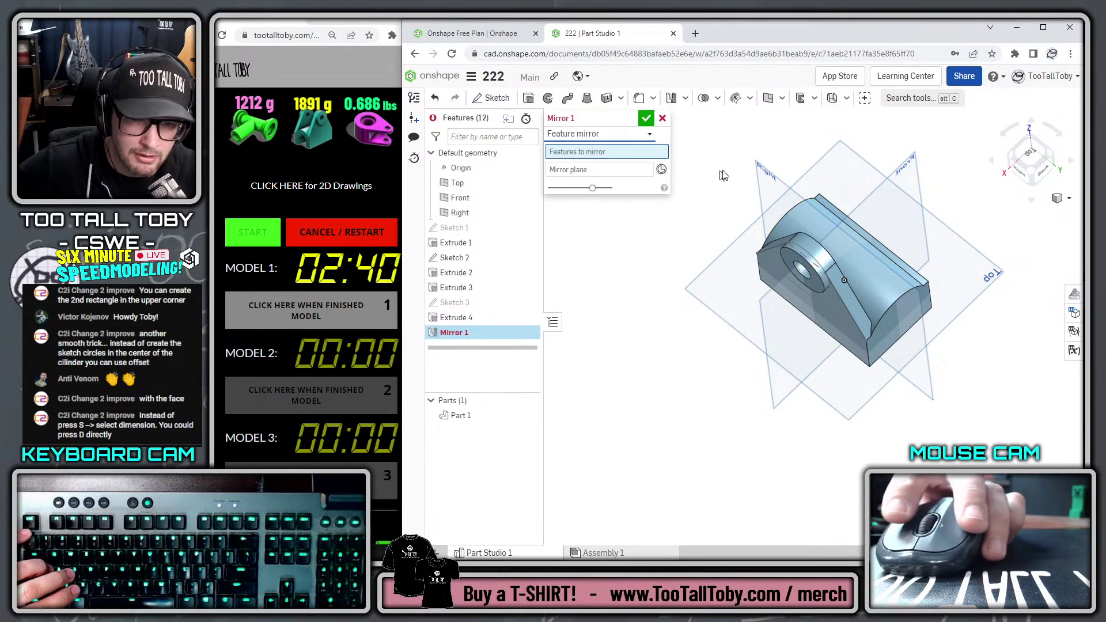
pyautogui.click(596, 170)
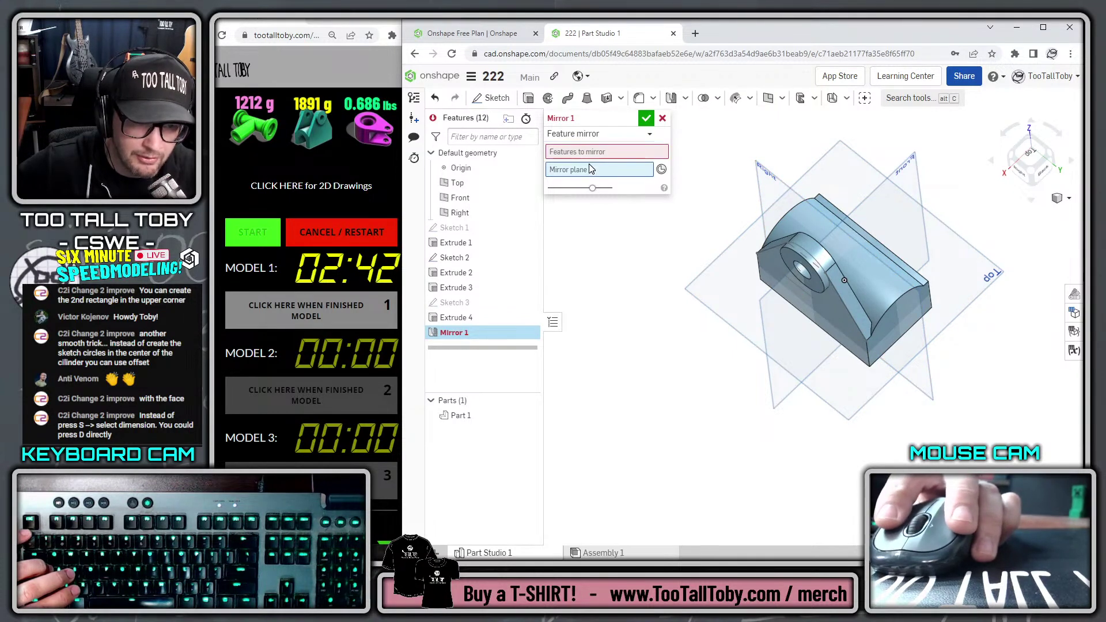
pyautogui.click(761, 173)
pyautogui.click(637, 153)
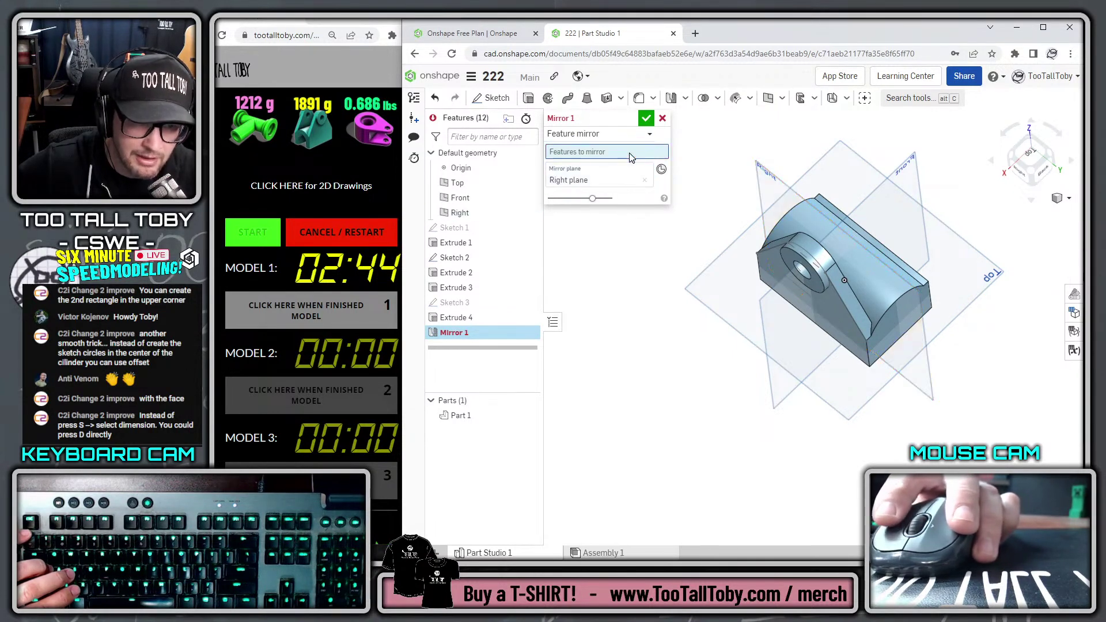
pyautogui.click(450, 318)
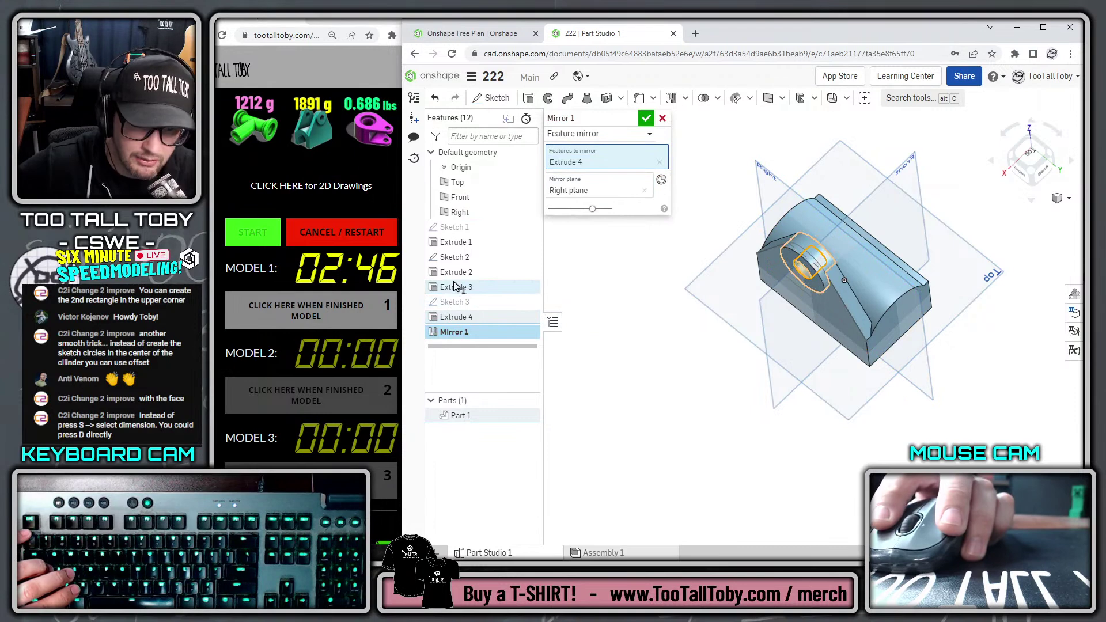
pyautogui.click(455, 287)
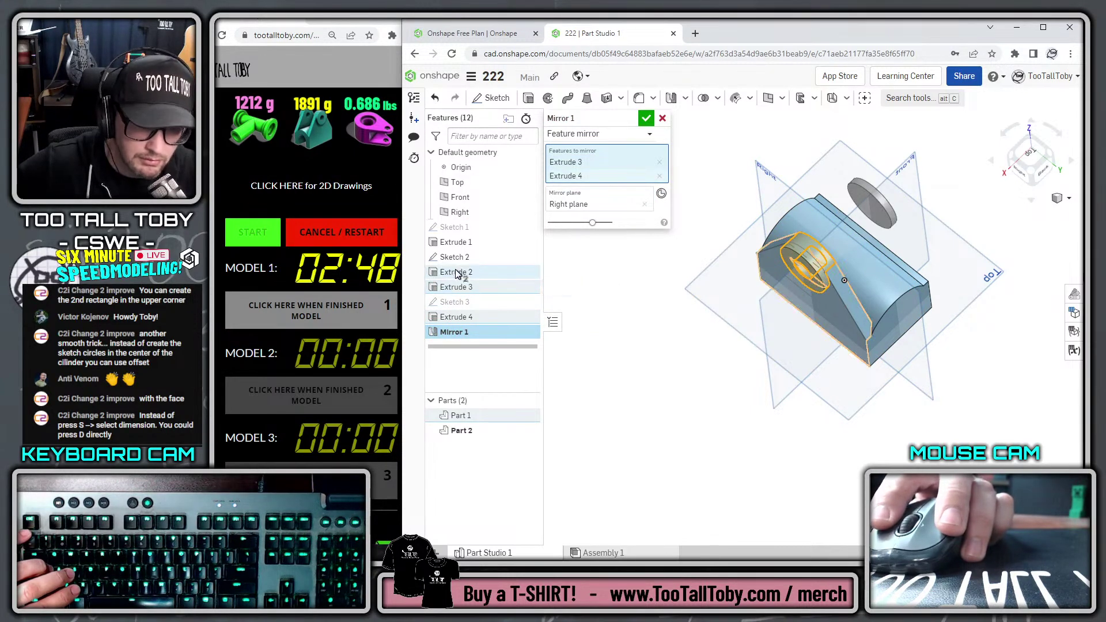
pyautogui.click(456, 272)
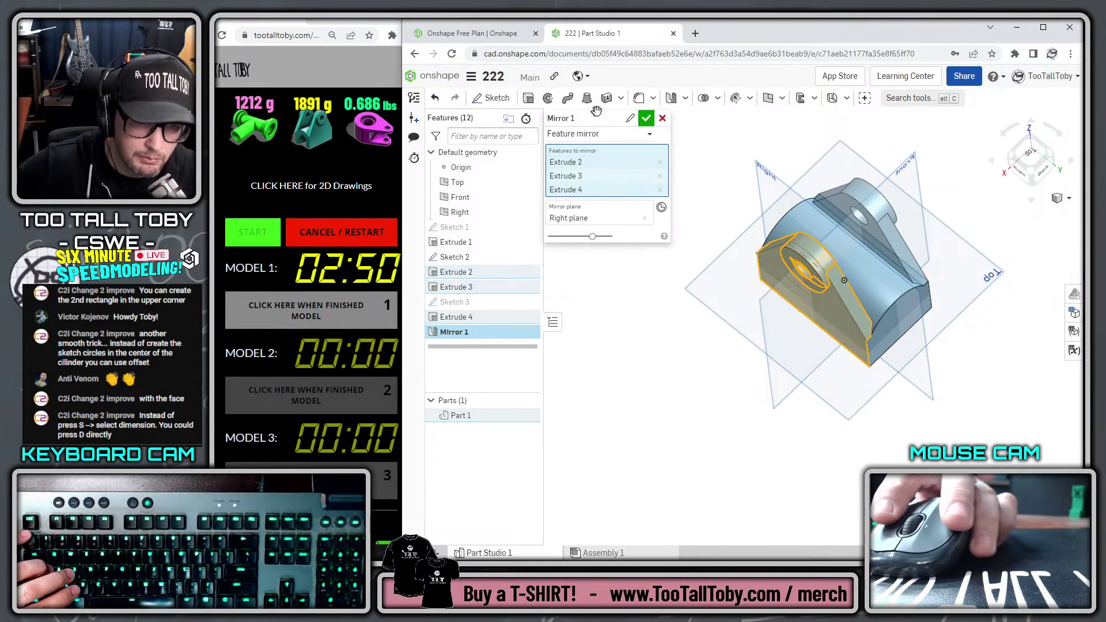
pyautogui.click(645, 119)
# Start a sketch on the base block's front end face and draw a vertical line about 25 mm up from its lower edge
pyautogui.moveTo(625, 222); pyautogui.dragTo(865, 271, button='right')
pyautogui.click(835, 283)
pyautogui.click(858, 275)
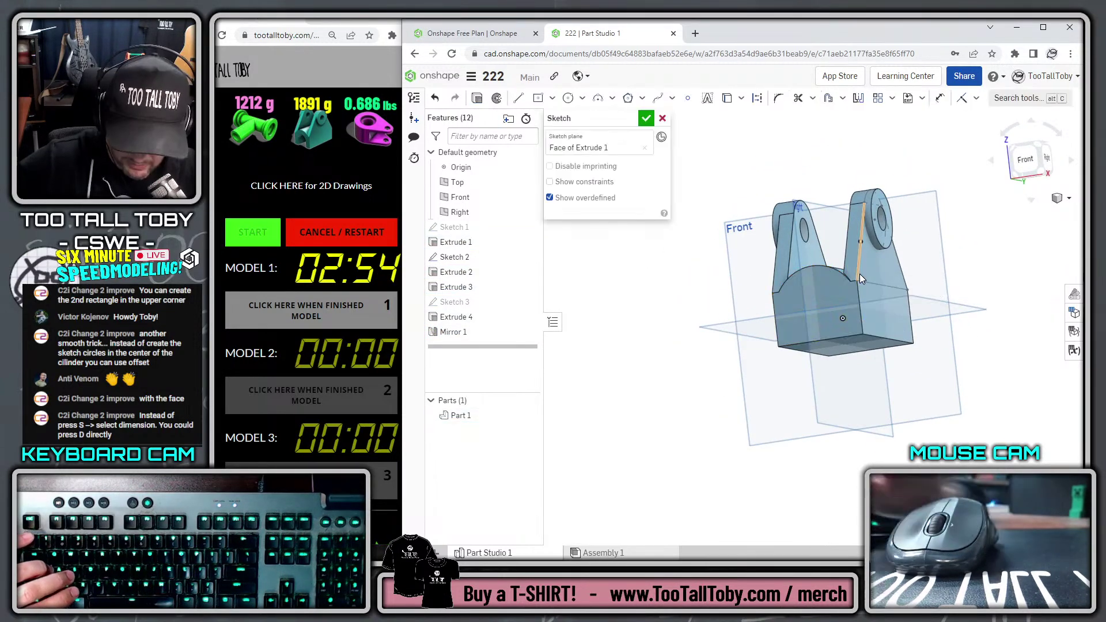
pyautogui.press('n')
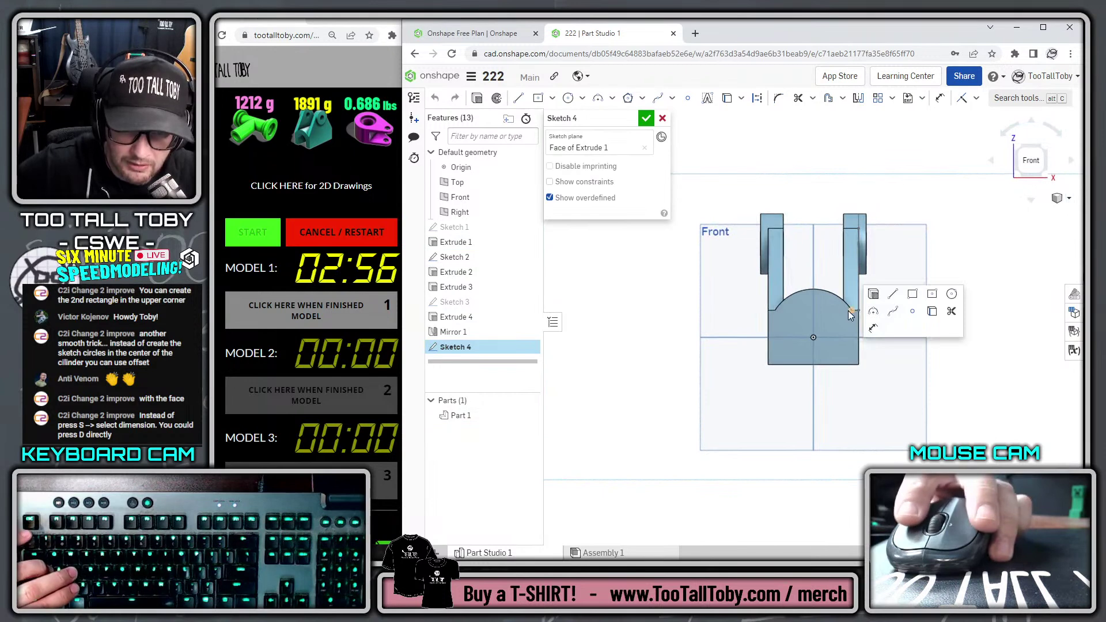
pyautogui.press('l')
pyautogui.scroll(3, 765, 382)
pyautogui.click(761, 381)
pyautogui.click(761, 317)
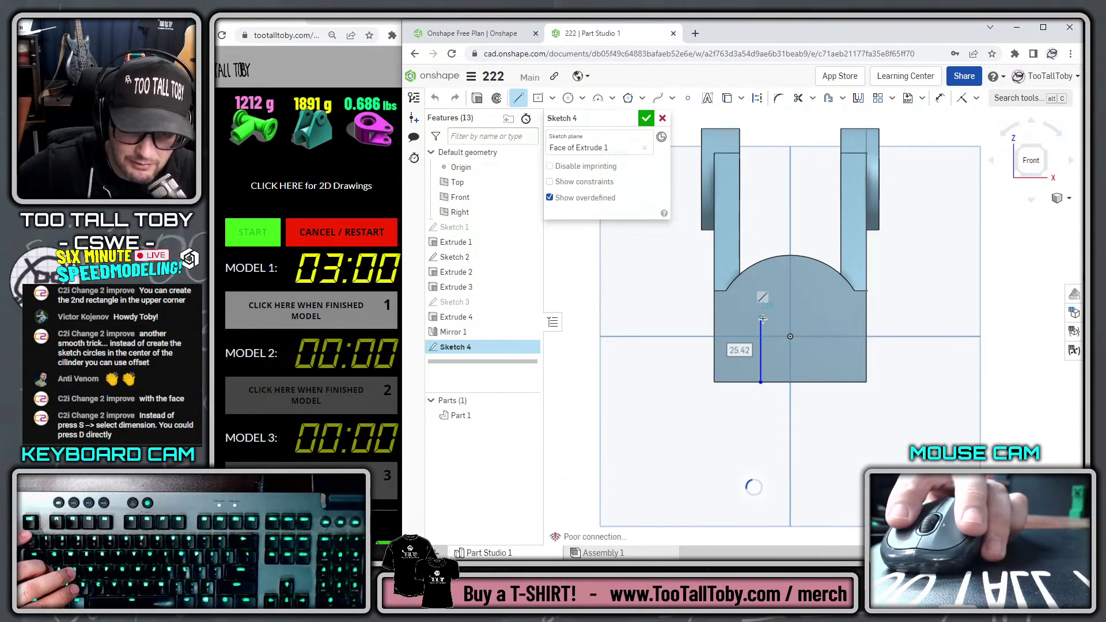
# Complete the arch-shaped slot profile with a tangent arc about 13 mm in radius, a second vertical line and a closing bottom line
pyautogui.press('t')
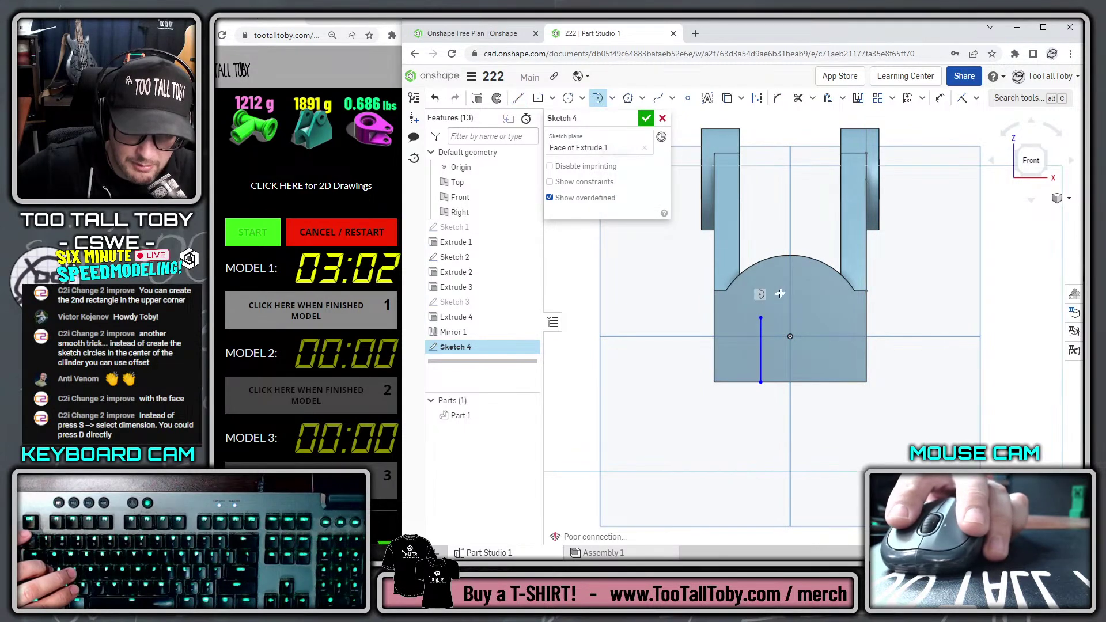
pyautogui.click(827, 318)
pyautogui.press('l')
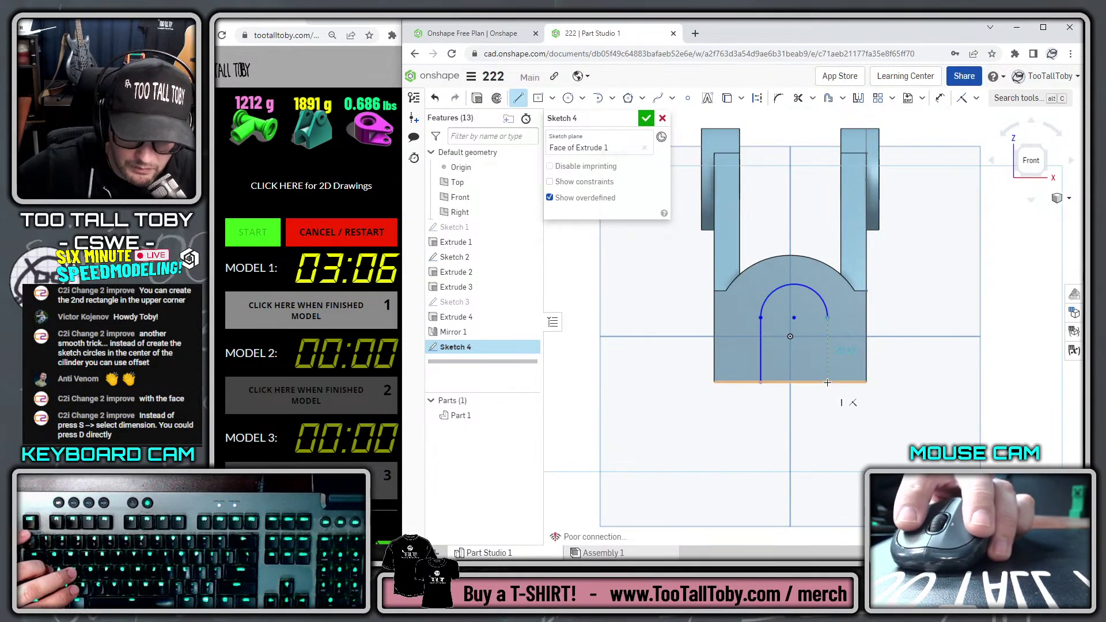
pyautogui.click(827, 382)
pyautogui.click(760, 381)
pyautogui.press('Escape')
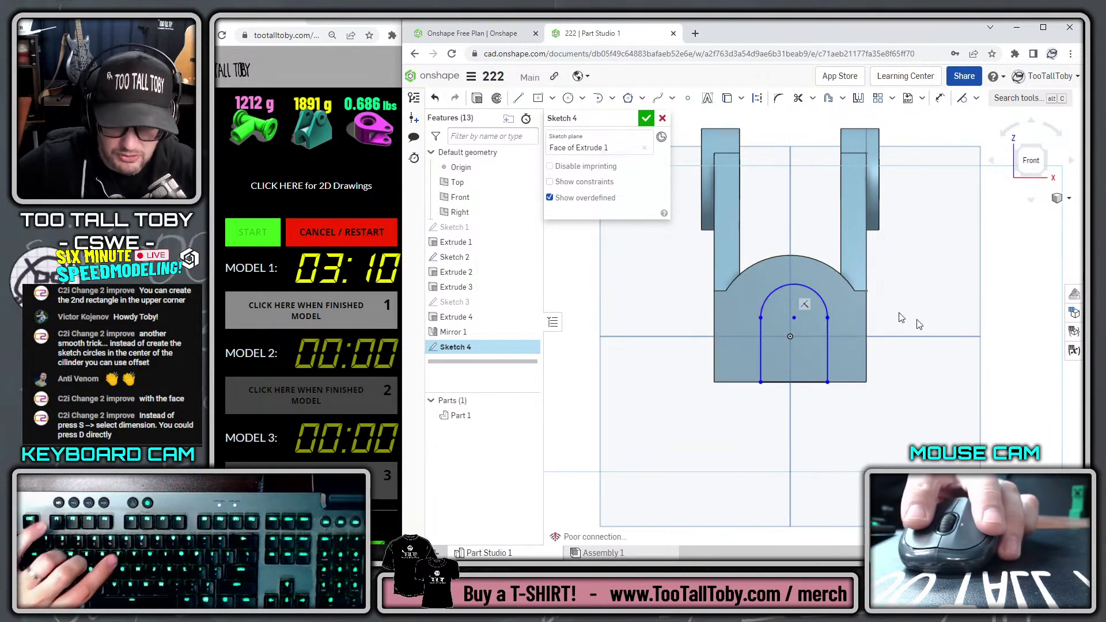
# Dimension the arch's arc with a radius of 16 mm
pyautogui.press('s')
pyautogui.click(811, 297)
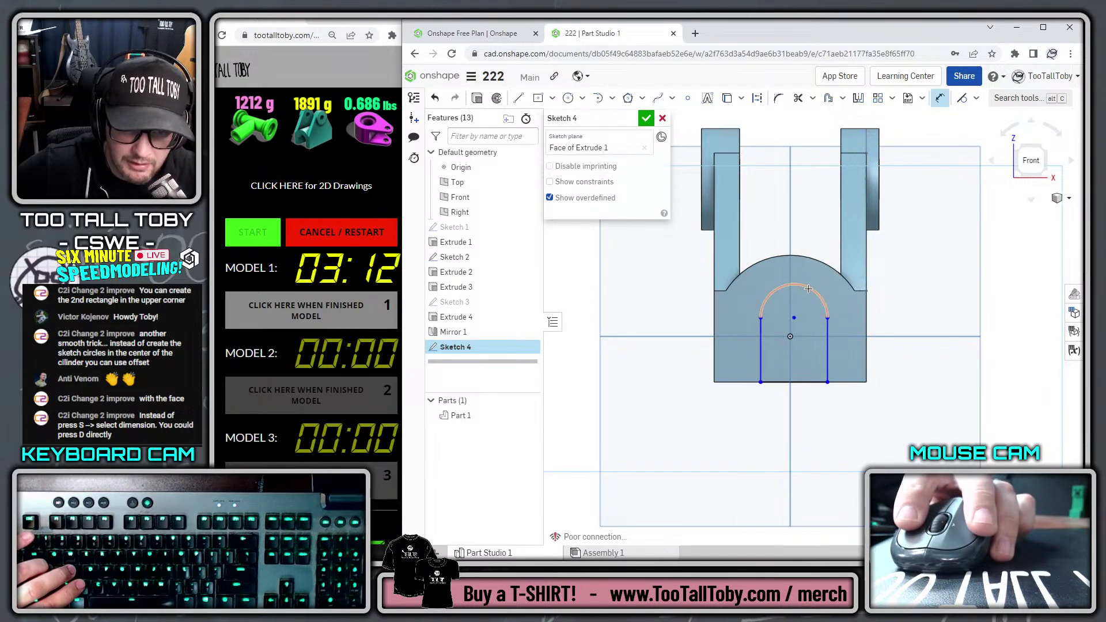
pyautogui.click(818, 231)
pyautogui.write('16')
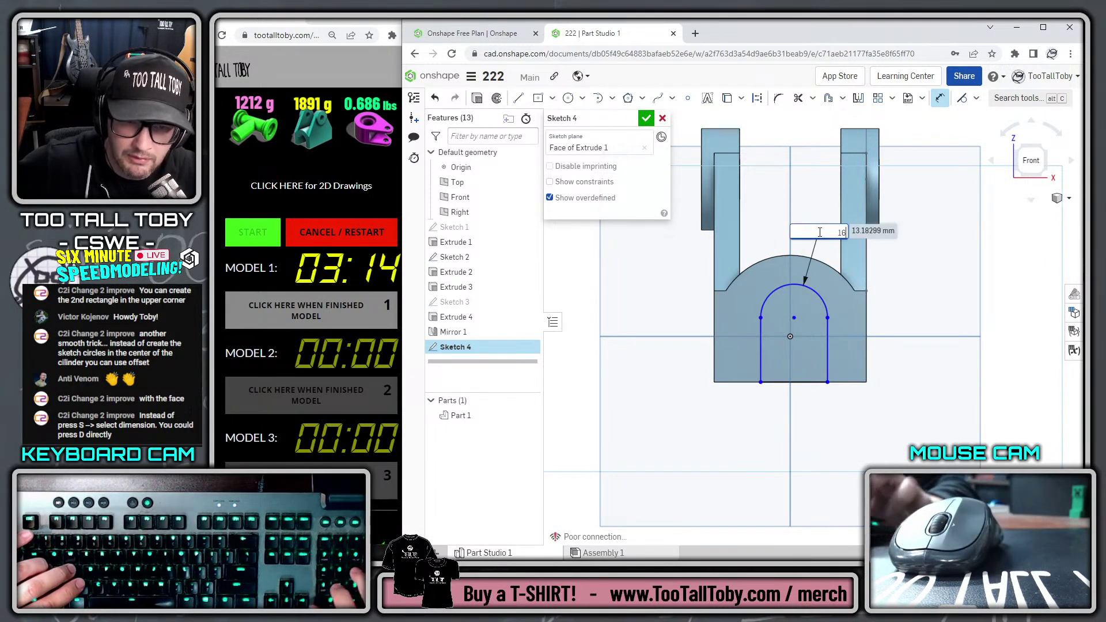
pyautogui.press('Return')
pyautogui.press('Escape')
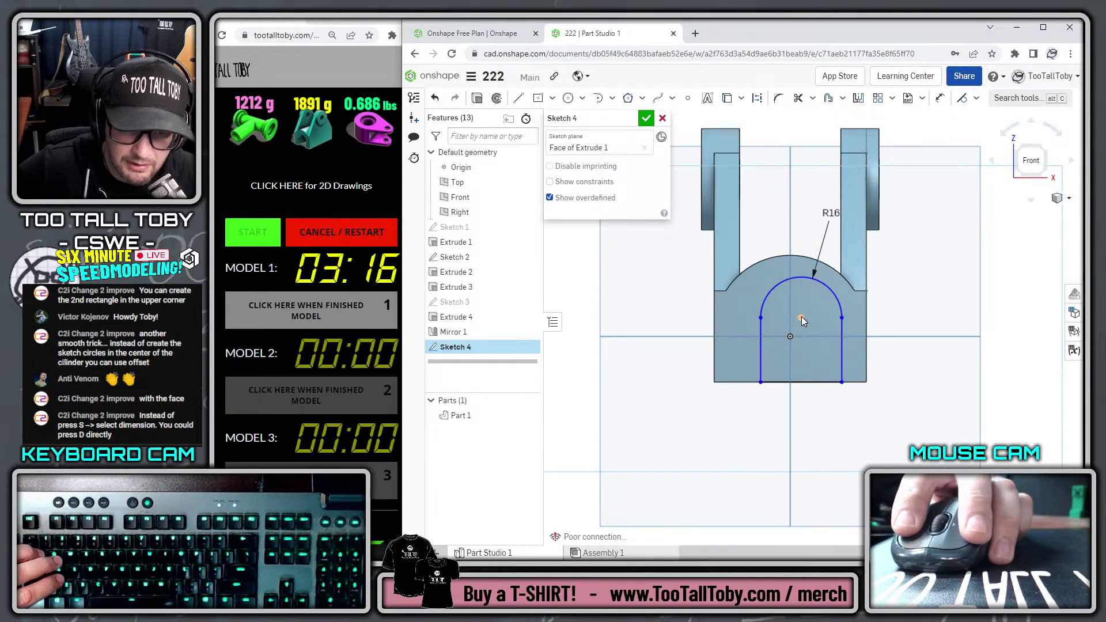
# Make the slot arc concentric with the curved top edge of the base block
pyautogui.click(798, 278)
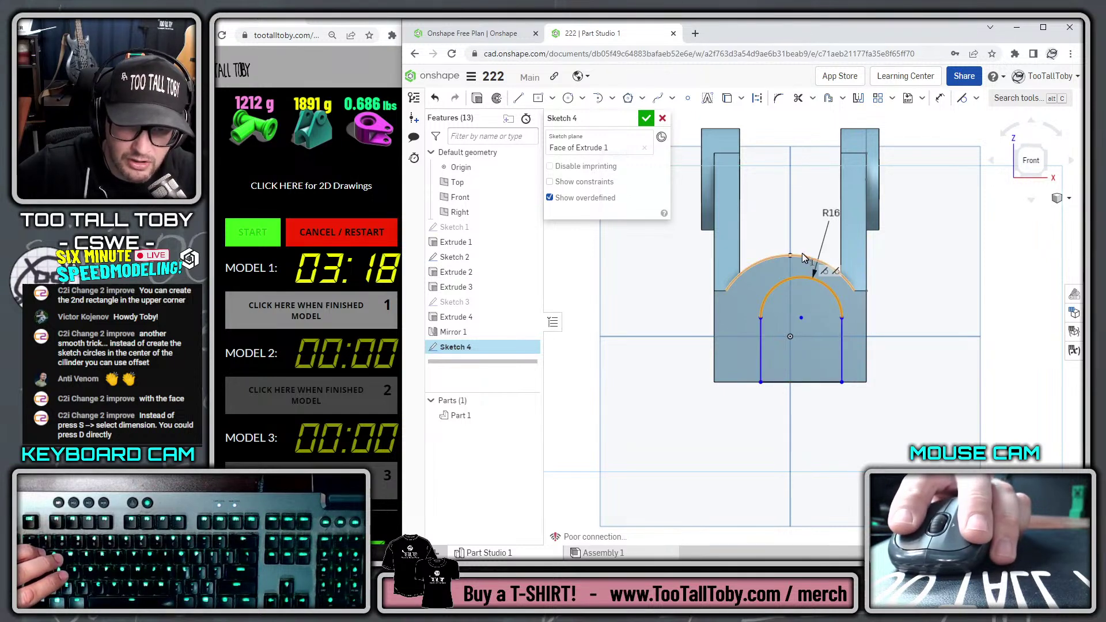
pyautogui.click(803, 257)
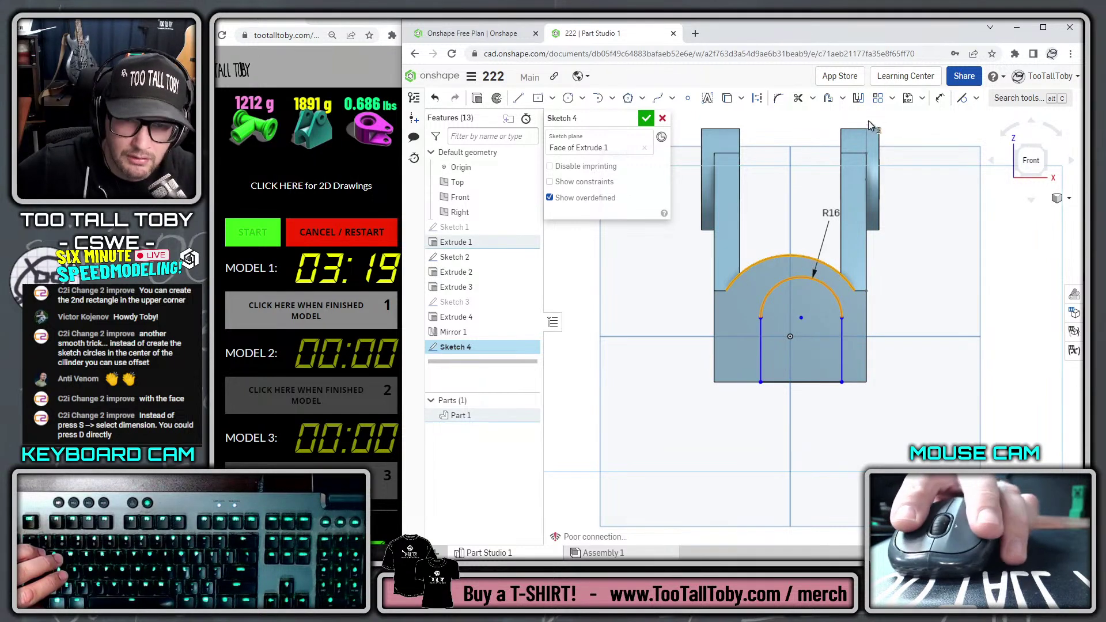
pyautogui.click(975, 99)
pyautogui.click(990, 137)
pyautogui.hotkey('shift', '7')
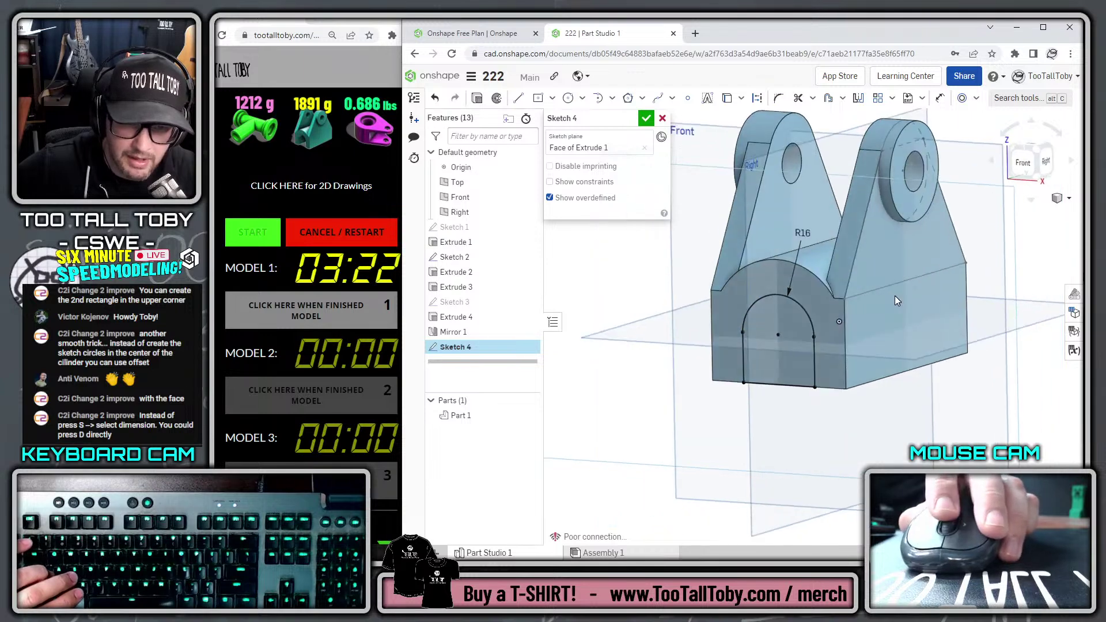
# Cut the arch-shaped slot region through the whole base with a Remove extrude set to Through all
pyautogui.press('s')
pyautogui.click(911, 297)
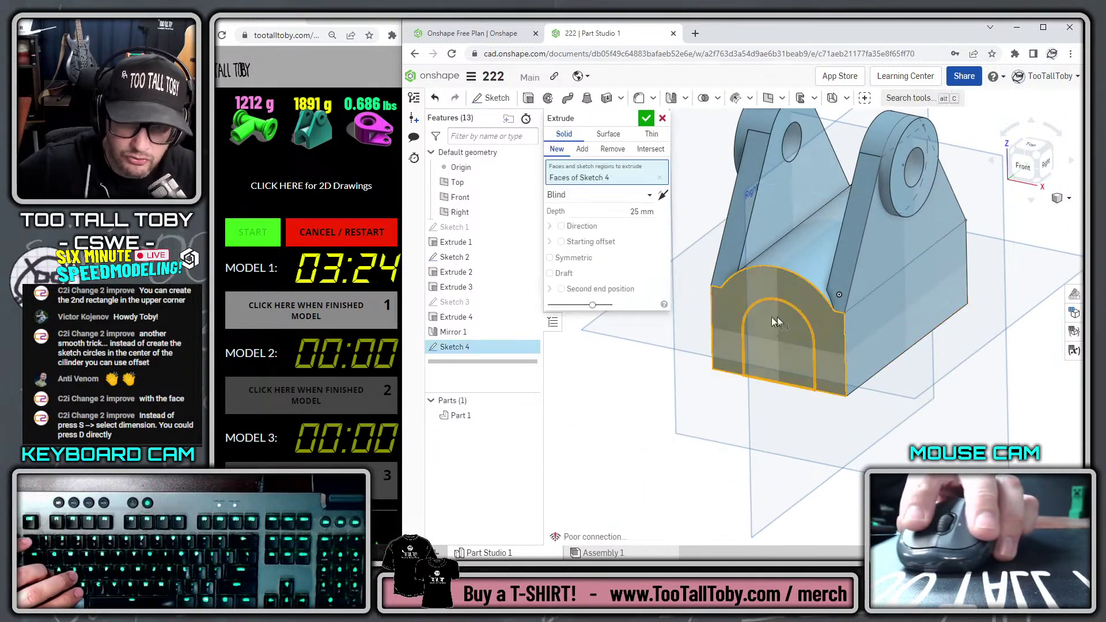
pyautogui.click(615, 196)
pyautogui.click(612, 149)
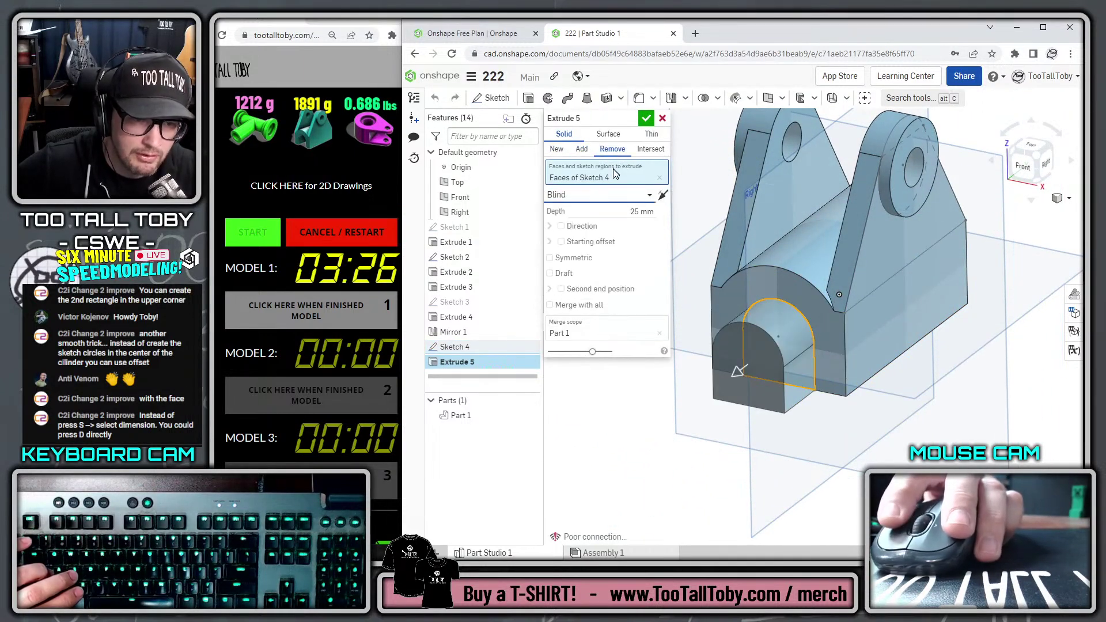
pyautogui.click(610, 196)
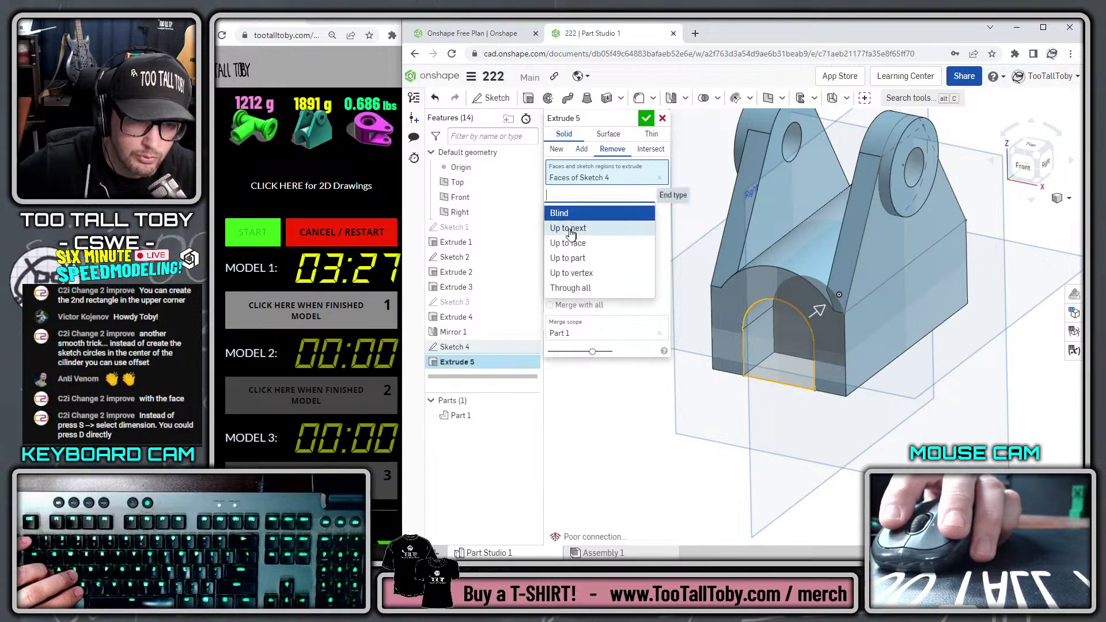
pyautogui.click(570, 288)
pyautogui.click(646, 120)
pyautogui.scroll(2, 901, 241)
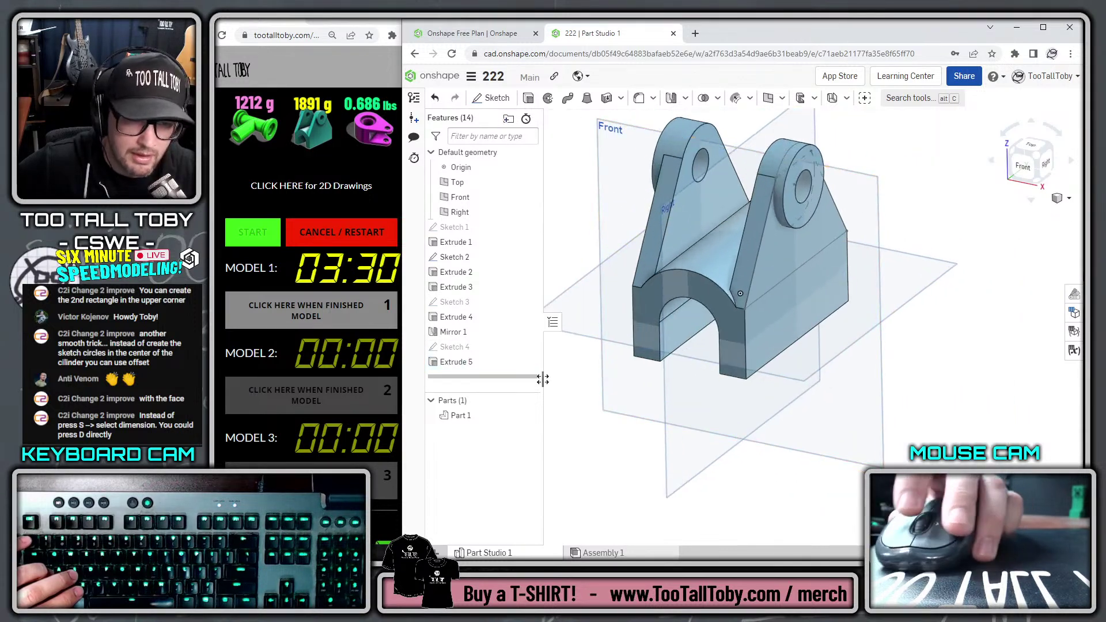
# Assign the TTT-PLAIN CARBON STEEL material from the TTT-CUSTOM MATERIALS library to Part 1
pyautogui.rightClick(459, 415)
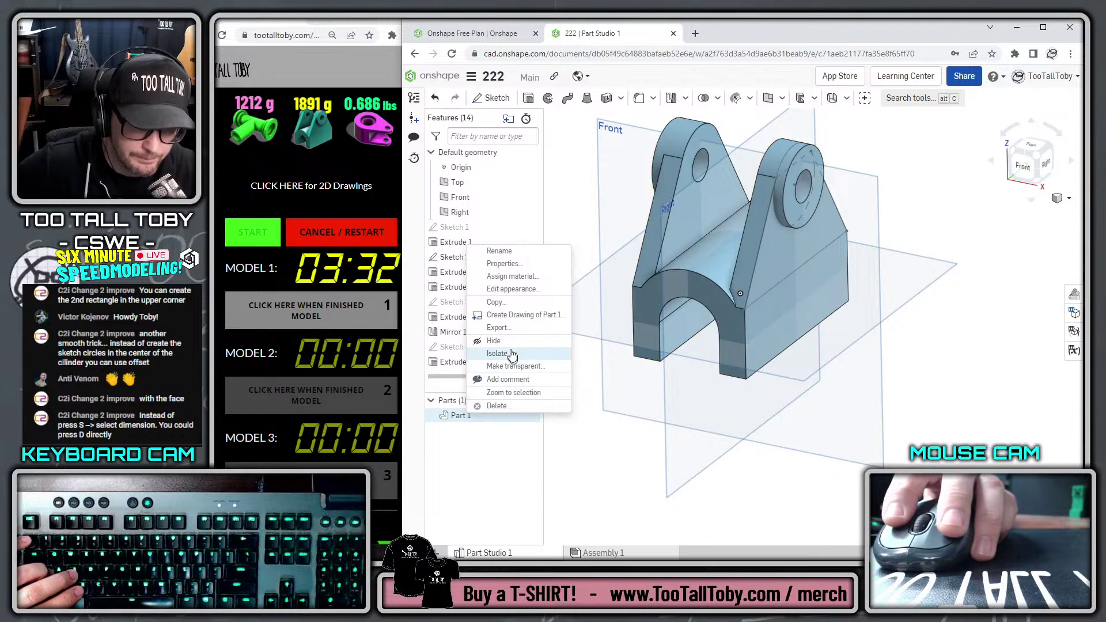
pyautogui.click(507, 275)
pyautogui.click(690, 386)
pyautogui.click(685, 409)
pyautogui.click(714, 409)
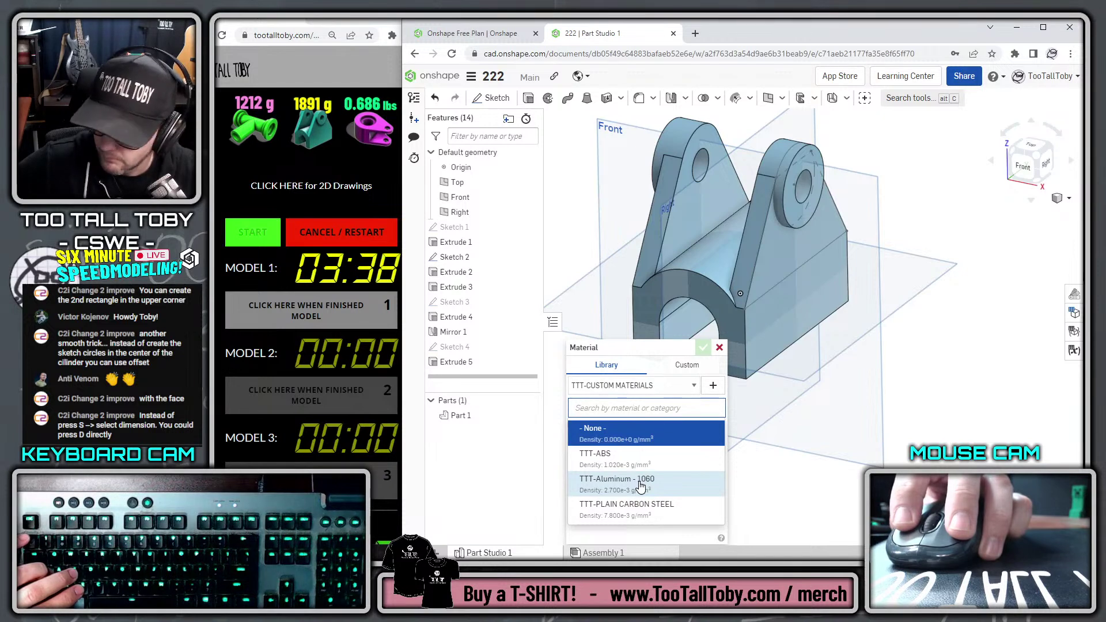
pyautogui.click(640, 507)
pyautogui.click(703, 347)
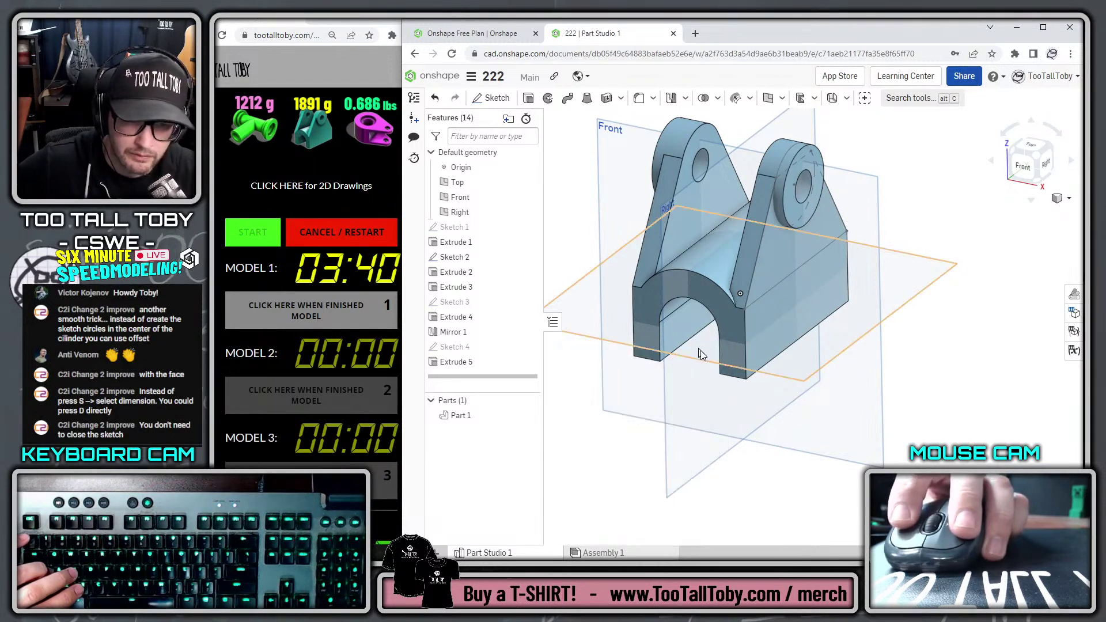
# Check the part's mass properties against the Model 2 drawing and mark model 1 as finished on the challenge timer page
pyautogui.hotkey('shift', 'm')
pyautogui.click(799, 237)
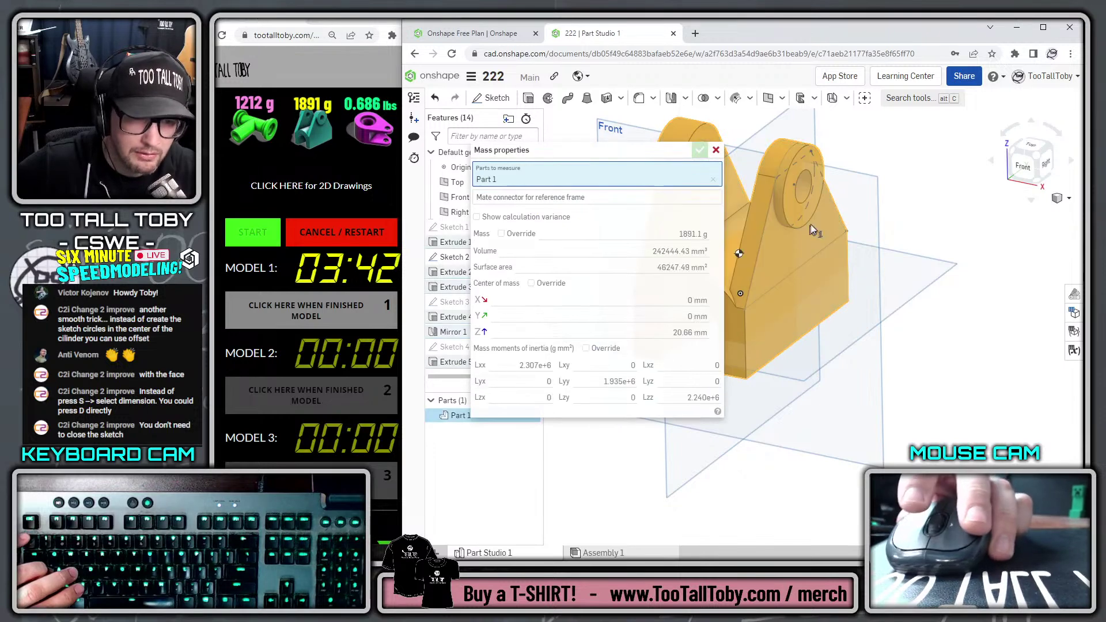
pyautogui.hotkey('alt', 'Tab')
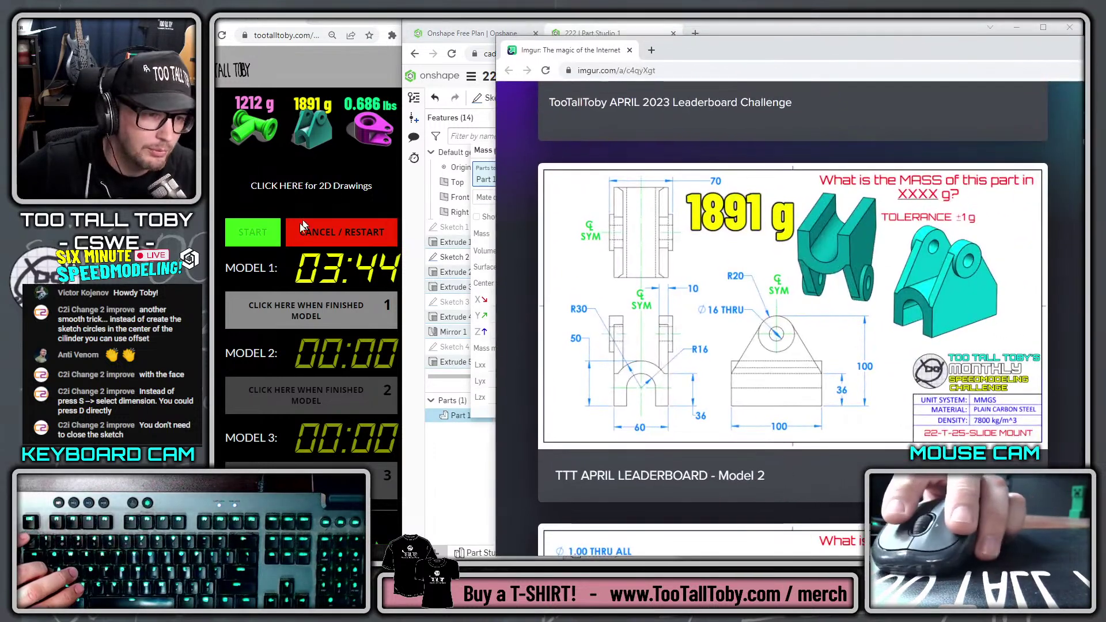
pyautogui.click(307, 312)
pyautogui.click(307, 312)
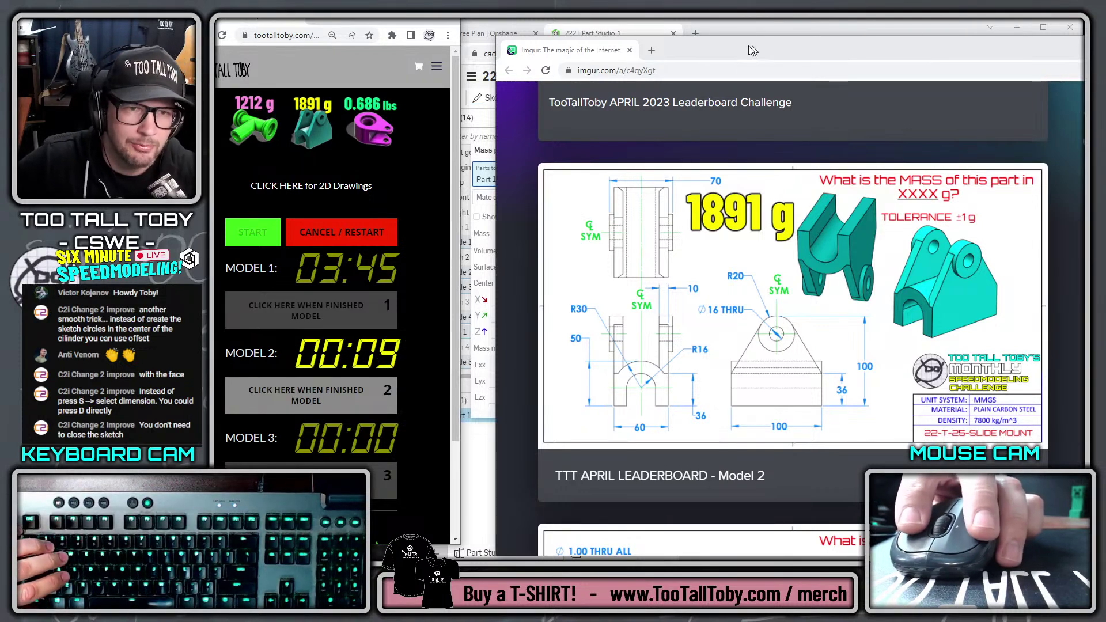
# Move the drawing window out of the way, close the mass properties and clear the selection in Onshape
pyautogui.moveTo(697, 49)
pyautogui.mouseDown()
pyautogui.moveTo(810, 60)
pyautogui.moveTo(697, 59)
pyautogui.mouseUp()
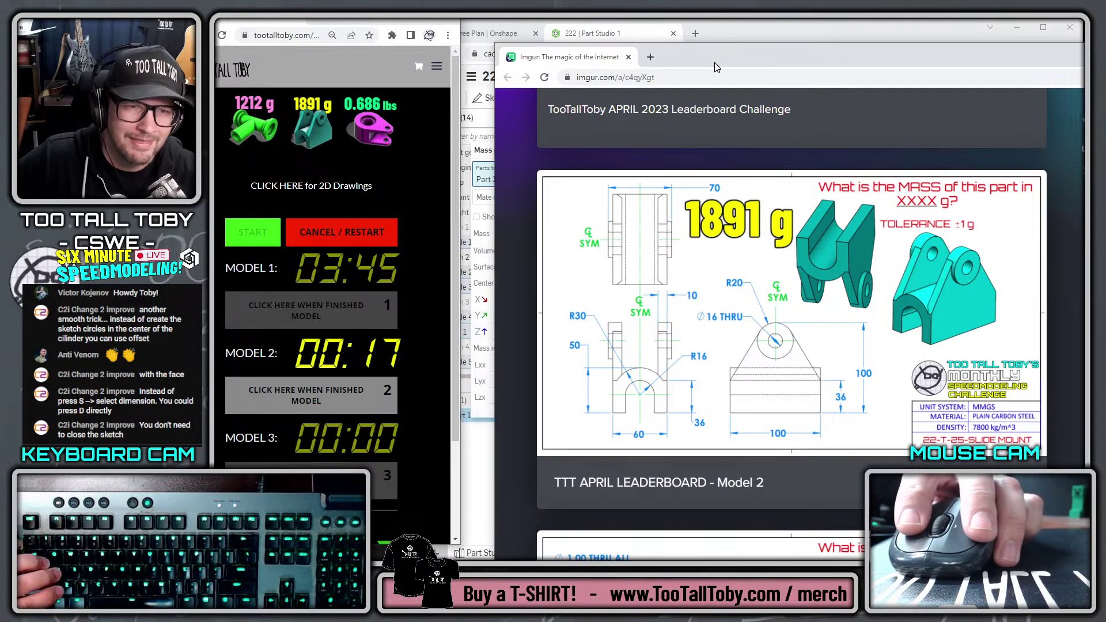
pyautogui.moveTo(716, 60); pyautogui.dragTo(1105, 65)
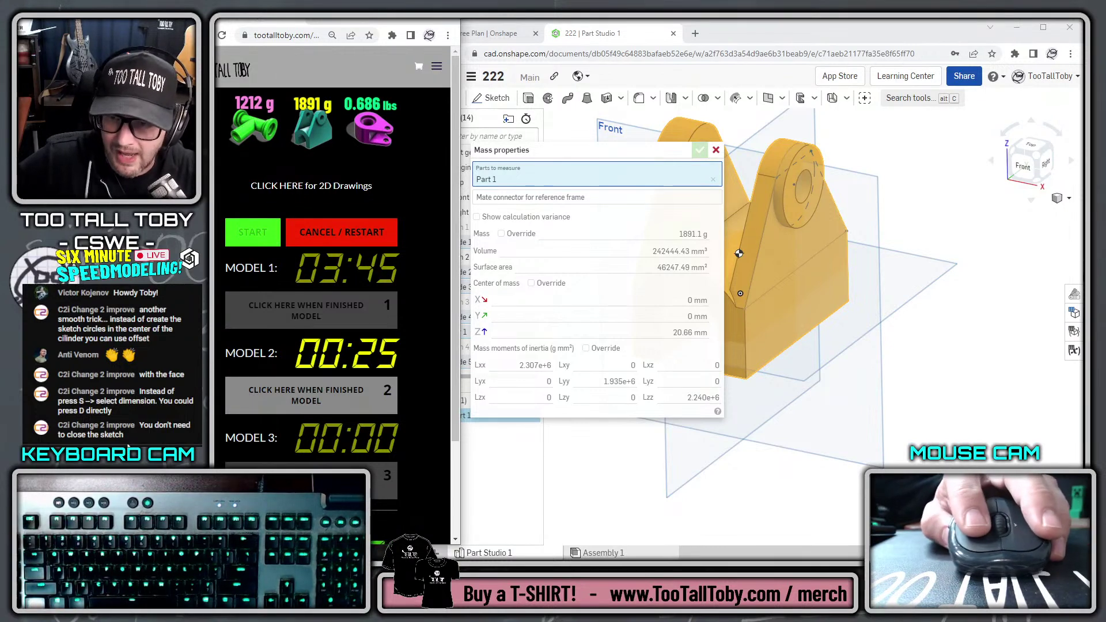
pyautogui.click(716, 150)
pyautogui.click(769, 442)
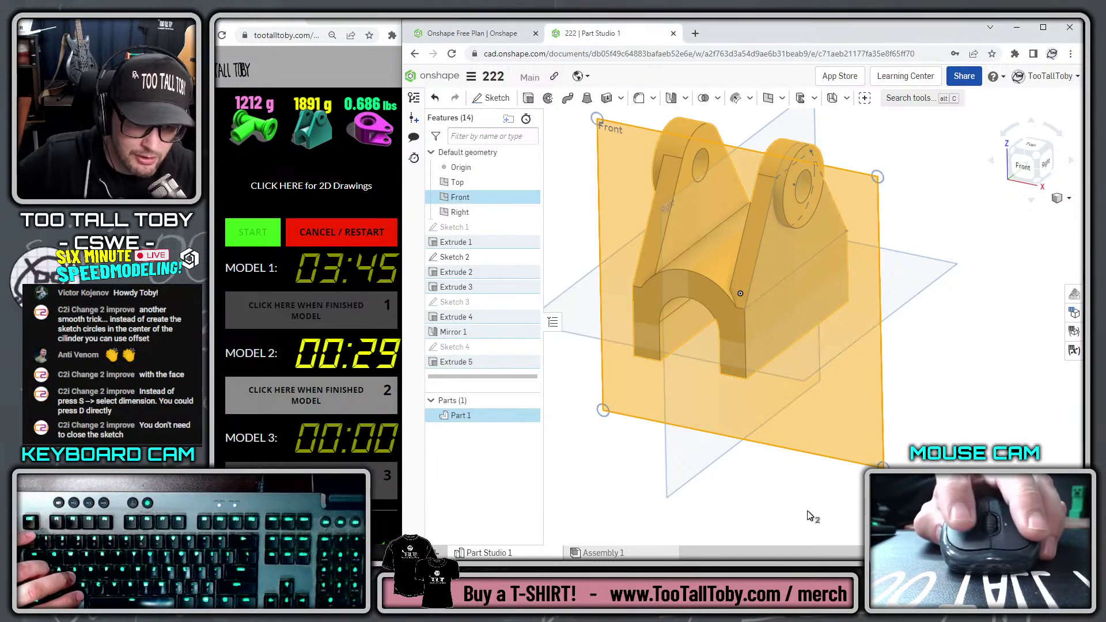
pyautogui.press('Escape')
# Roll the feature history back to just after Extrude 1
pyautogui.moveTo(917, 401); pyautogui.dragTo(889, 466, button='right')
pyautogui.moveTo(499, 379)
pyautogui.mouseDown()
pyautogui.moveTo(505, 278)
pyautogui.moveTo(487, 257)
pyautogui.mouseUp()
pyautogui.click(671, 397)
pyautogui.click(704, 312)
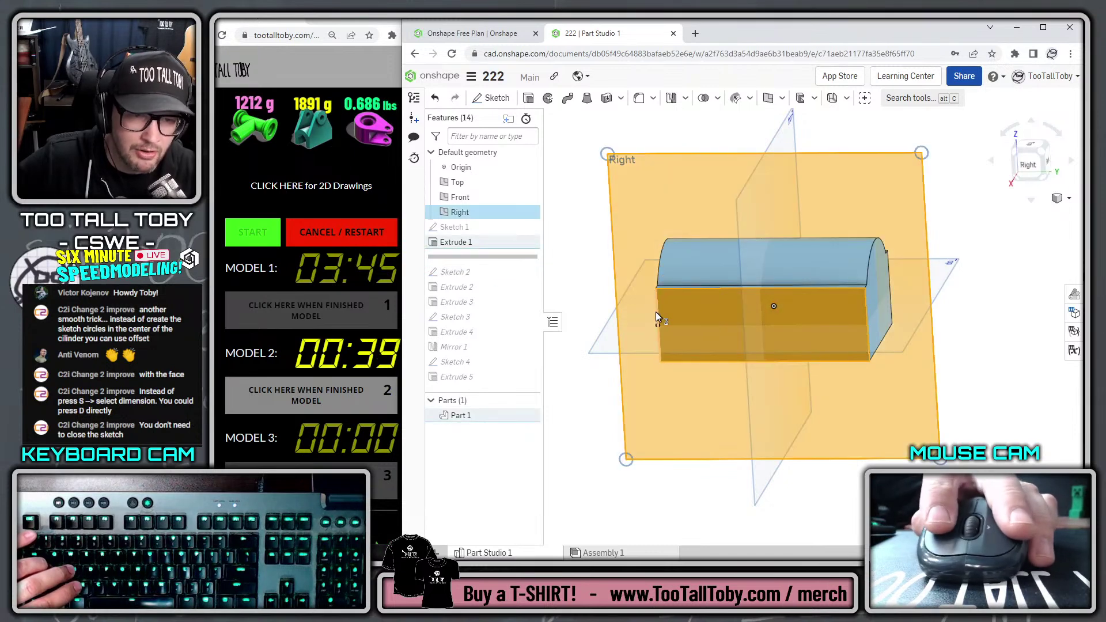
pyautogui.click(652, 404)
pyautogui.click(667, 302)
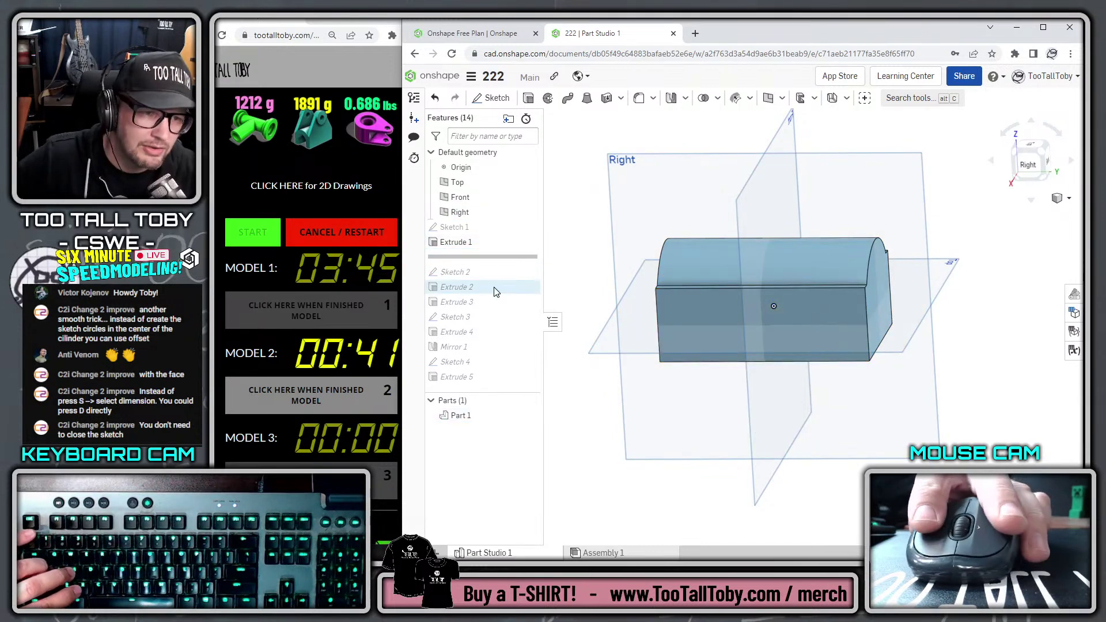
pyautogui.moveTo(495, 257)
pyautogui.mouseDown()
pyautogui.moveTo(495, 371)
pyautogui.moveTo(494, 259)
pyautogui.mouseUp()
# Start a sketch on the base block's flat side face and view it straight on
pyautogui.click(720, 305)
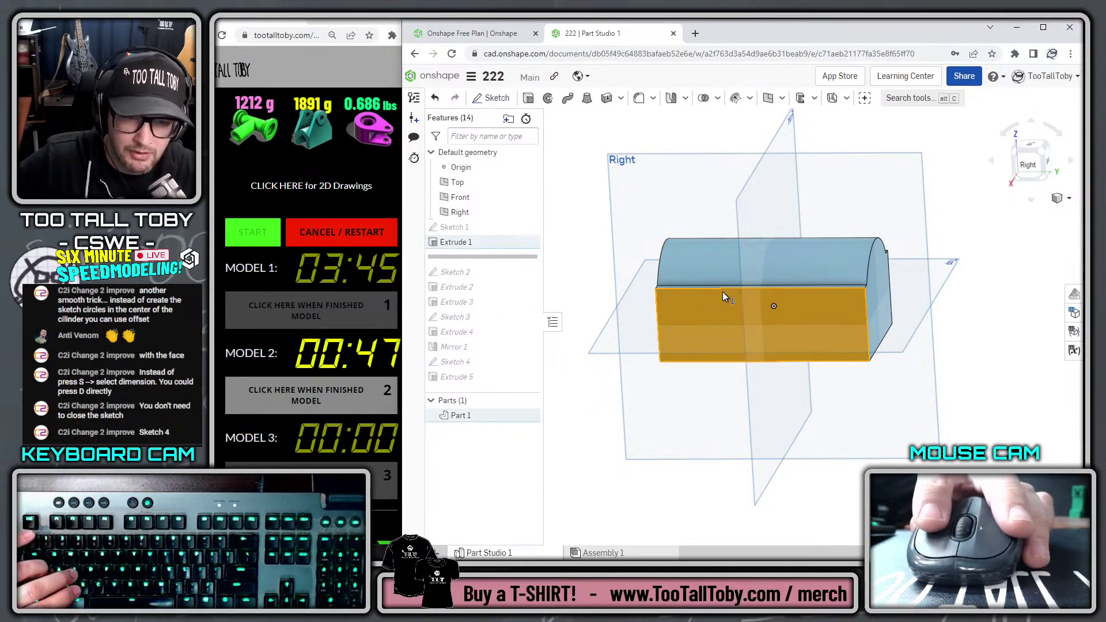
pyautogui.press('s')
pyautogui.click(721, 295)
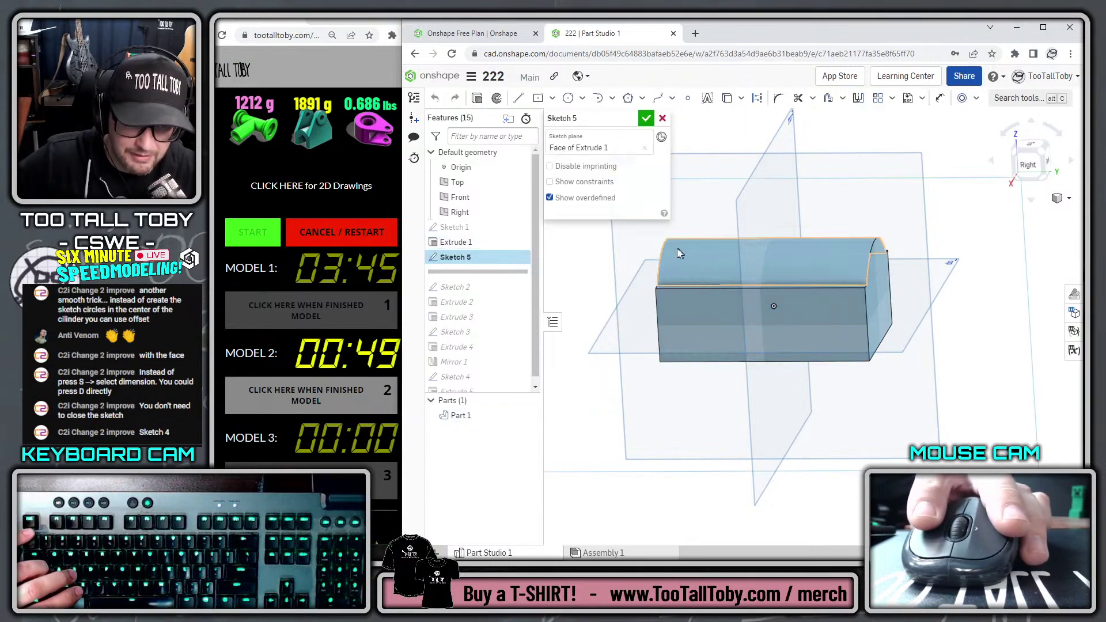
pyautogui.press('n')
pyautogui.press('s')
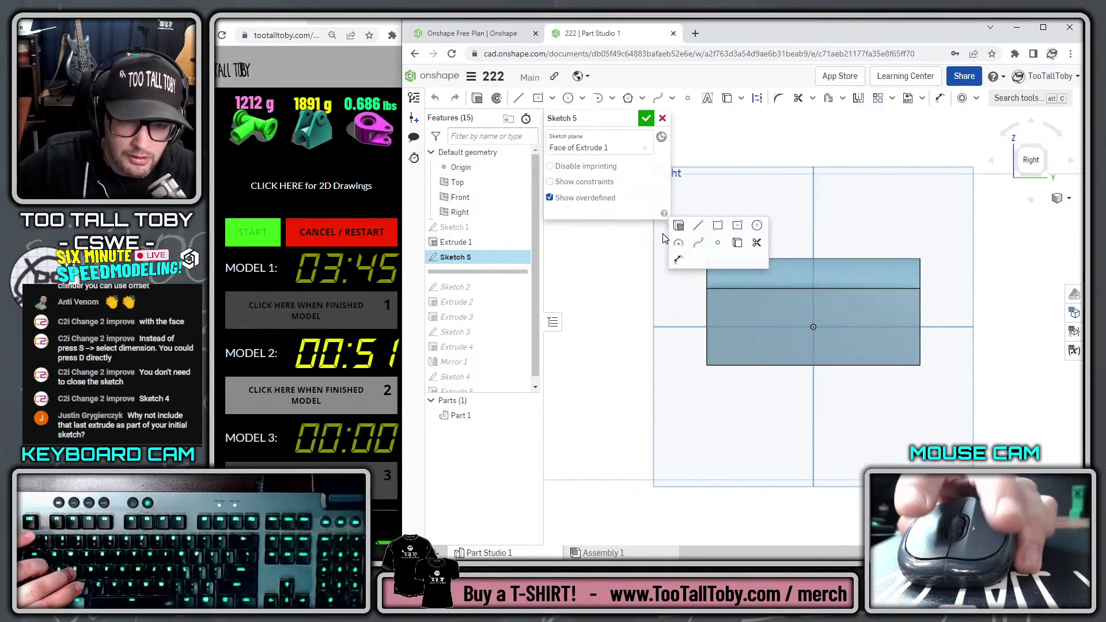
# Try to outline the lug with a slanted line from the side face's upper corner and an arc at its upper end
pyautogui.click(697, 225)
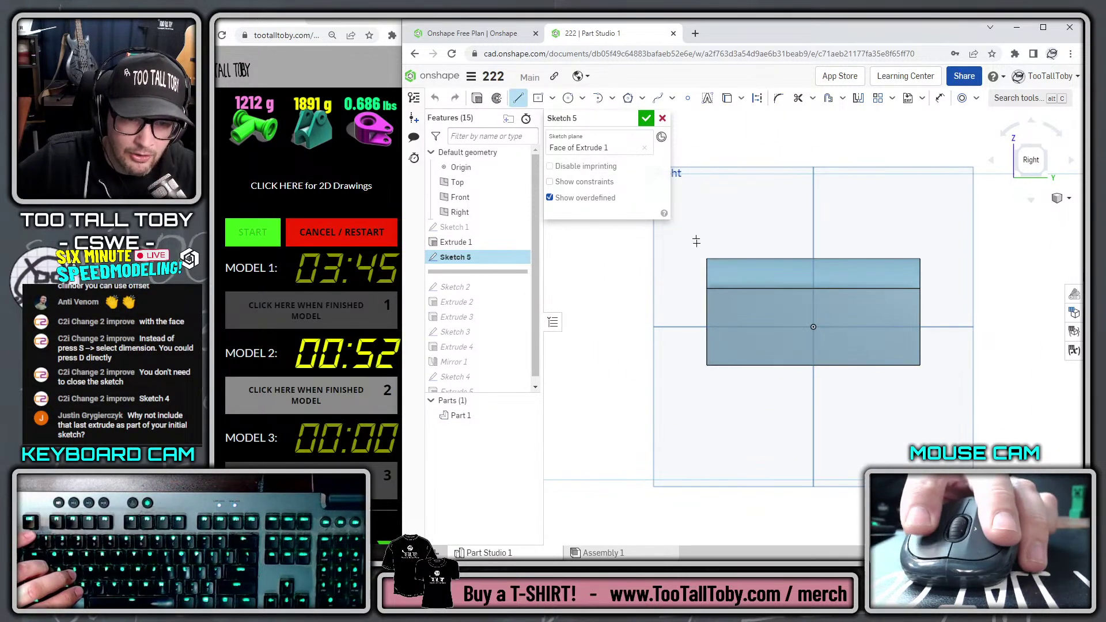
pyautogui.click(708, 289)
pyautogui.click(768, 206)
pyautogui.press('a')
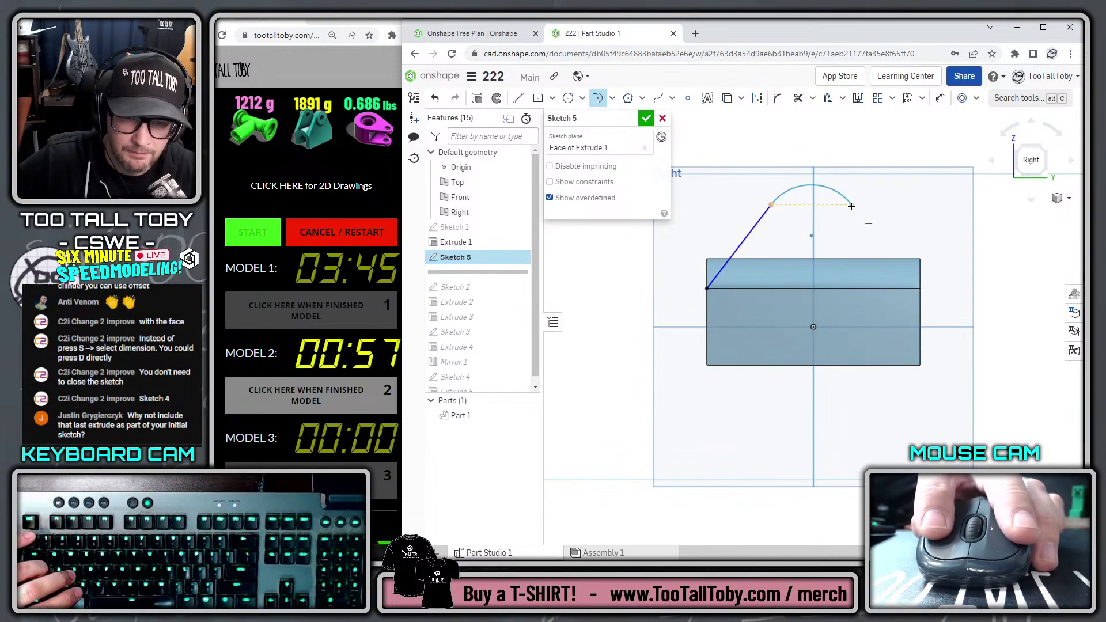
pyautogui.press('Escape')
pyautogui.hotkey('ctrl', 'z')
# Draw a 40 mm diameter circle above the block, centred over the origin
pyautogui.press('s')
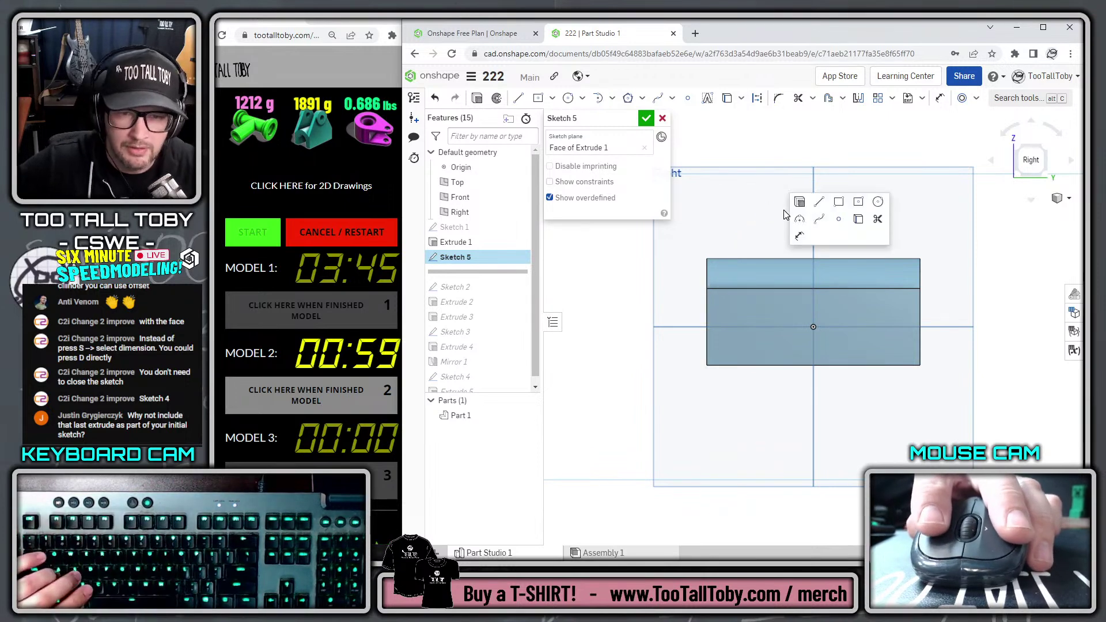
pyautogui.click(874, 209)
pyautogui.click(813, 203)
pyautogui.write('40')
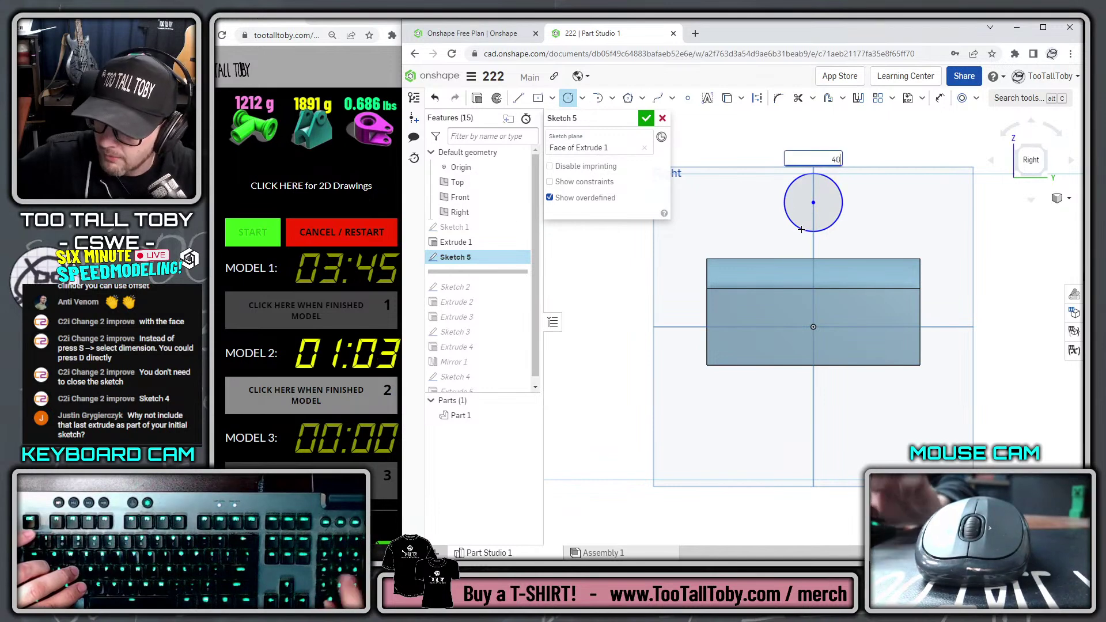
pyautogui.press('Return')
# Dimension the overall height from the block's bottom edge to the top of the 40 mm circle as 100 mm
pyautogui.press('s')
pyautogui.click(847, 208)
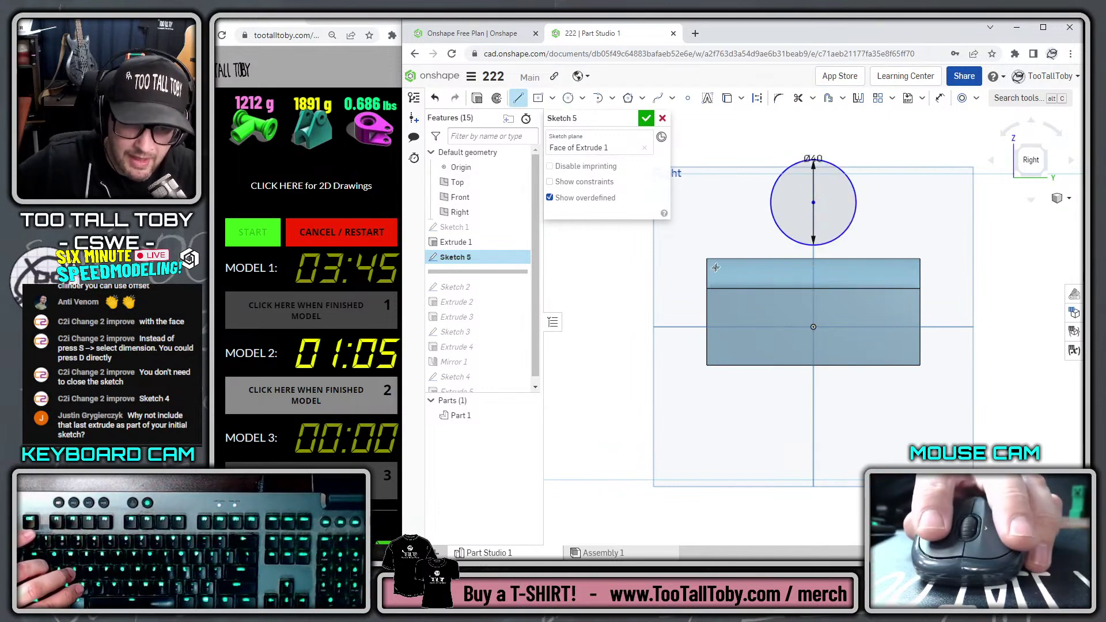
pyautogui.press('s')
pyautogui.click(759, 292)
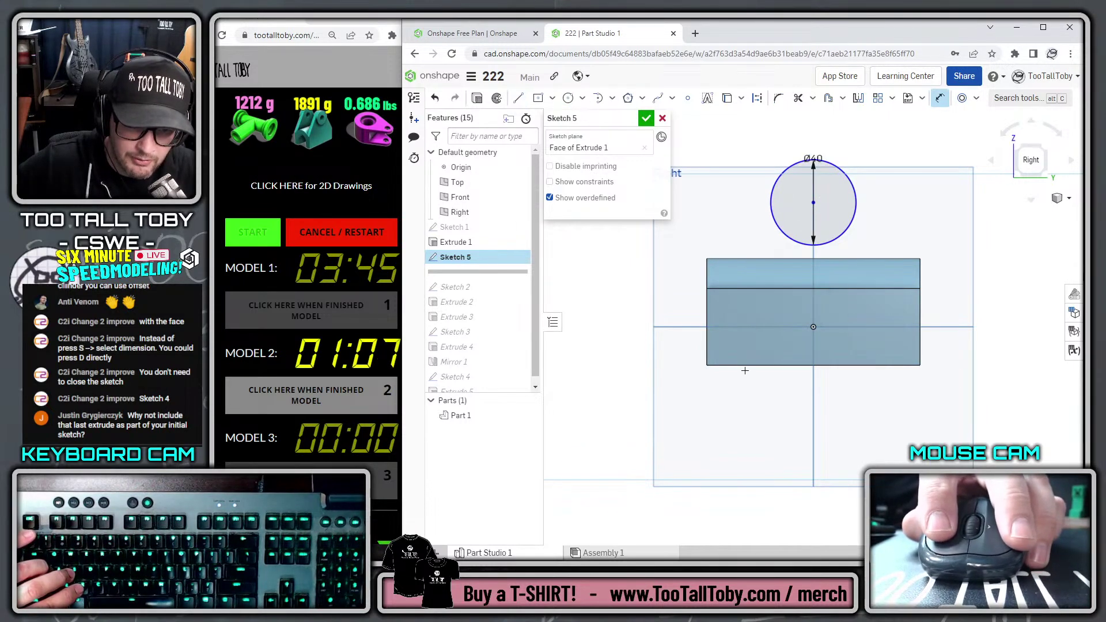
pyautogui.click(800, 158)
pyautogui.click(672, 262)
pyautogui.write('100')
pyautogui.press('Return')
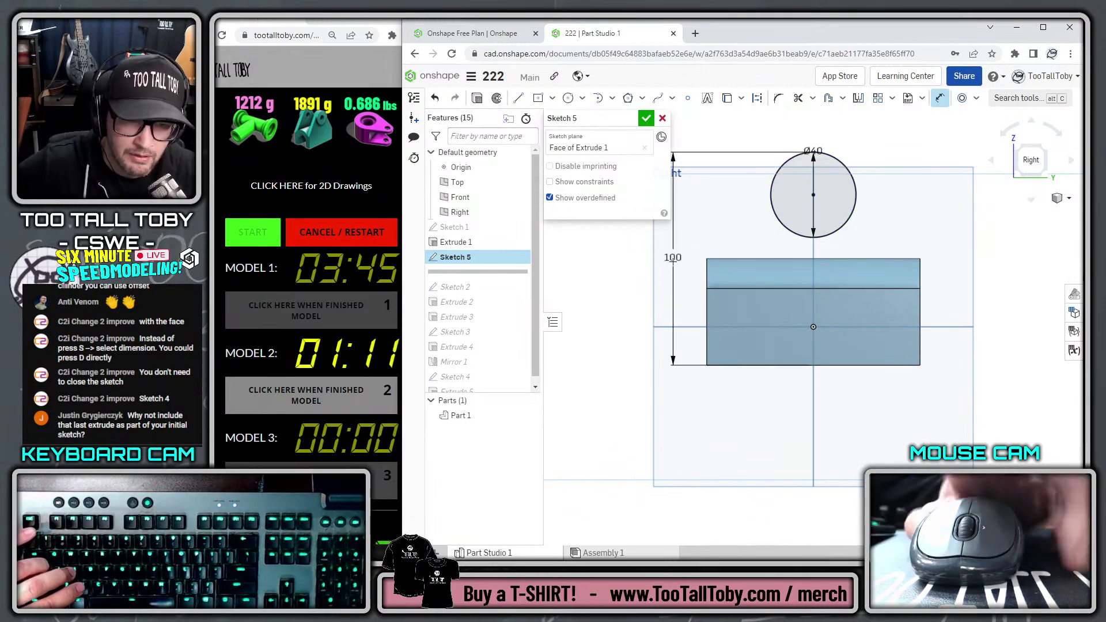
# Connect the side face's two upper corners to the circle with slanted lines, joined by a horizontal line across the circle
pyautogui.press('s')
pyautogui.click(746, 284)
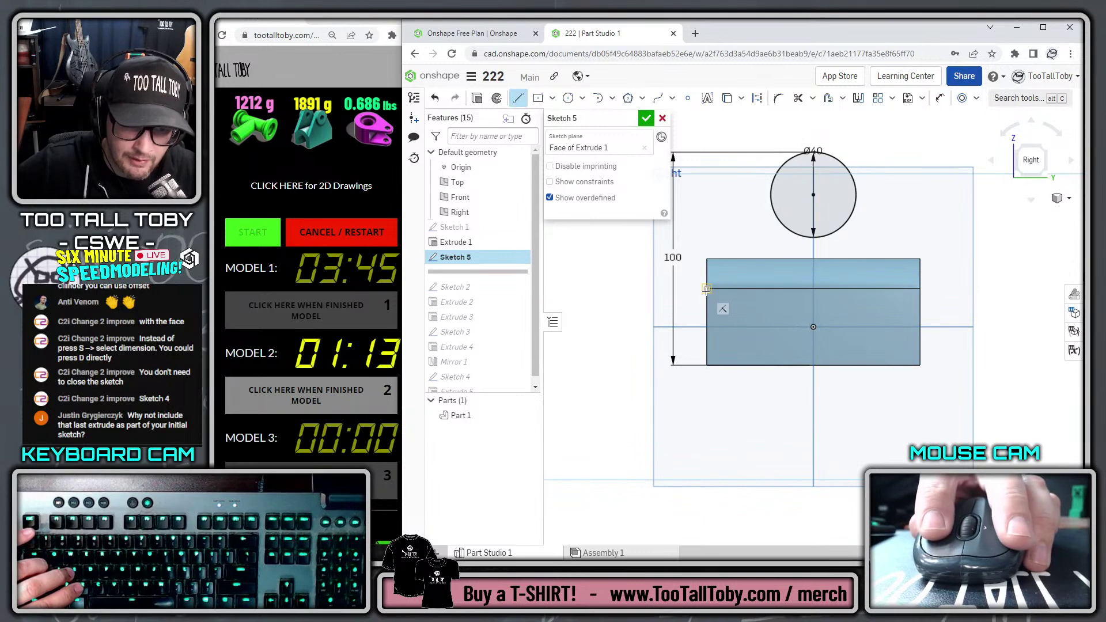
pyautogui.click(776, 175)
pyautogui.click(849, 173)
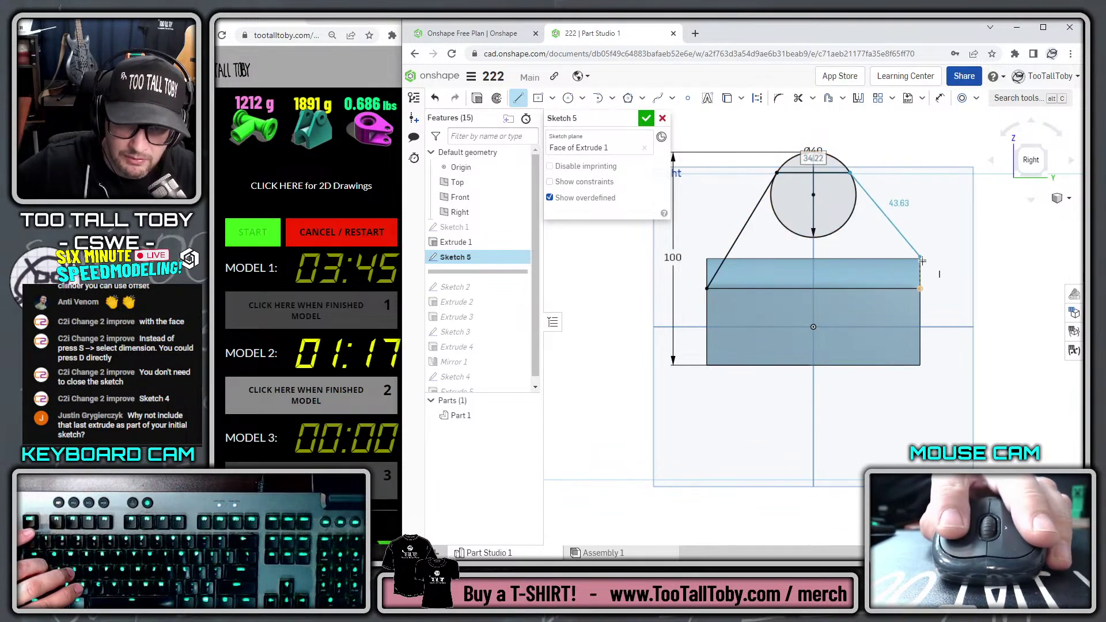
pyautogui.click(921, 292)
pyautogui.press('Escape')
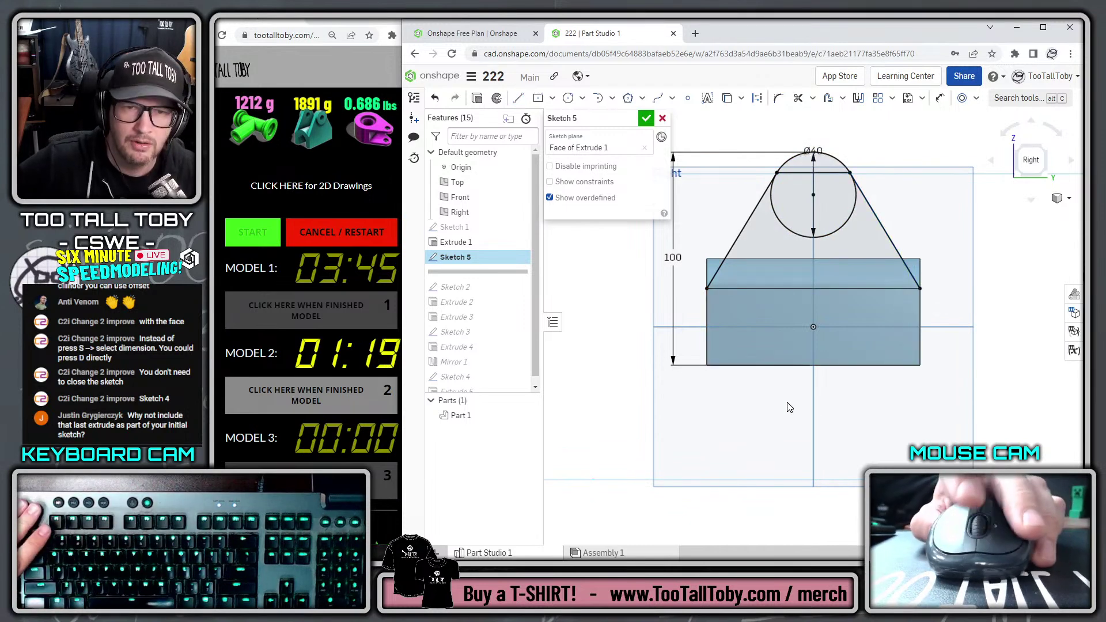
# Extrude the circle and the tapered lug regions 10 mm, adding them to the base block
pyautogui.scroll(-3, 794, 406)
pyautogui.moveTo(825, 361); pyautogui.dragTo(844, 379, button='middle')
pyautogui.scroll(3, 790, 326)
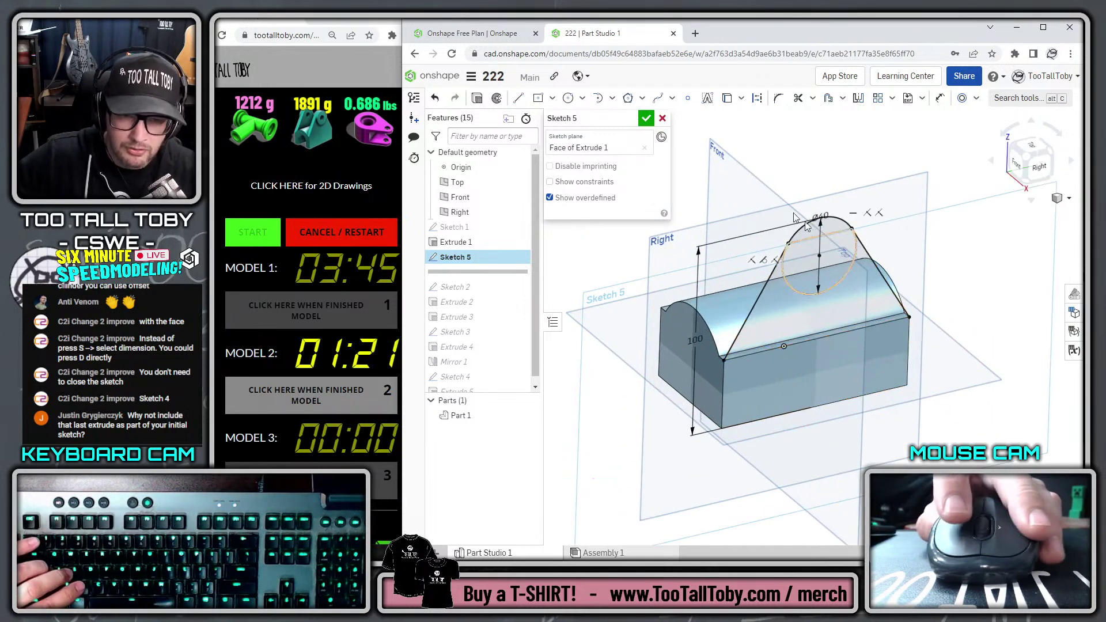
pyautogui.hotkey('shift', 'e')
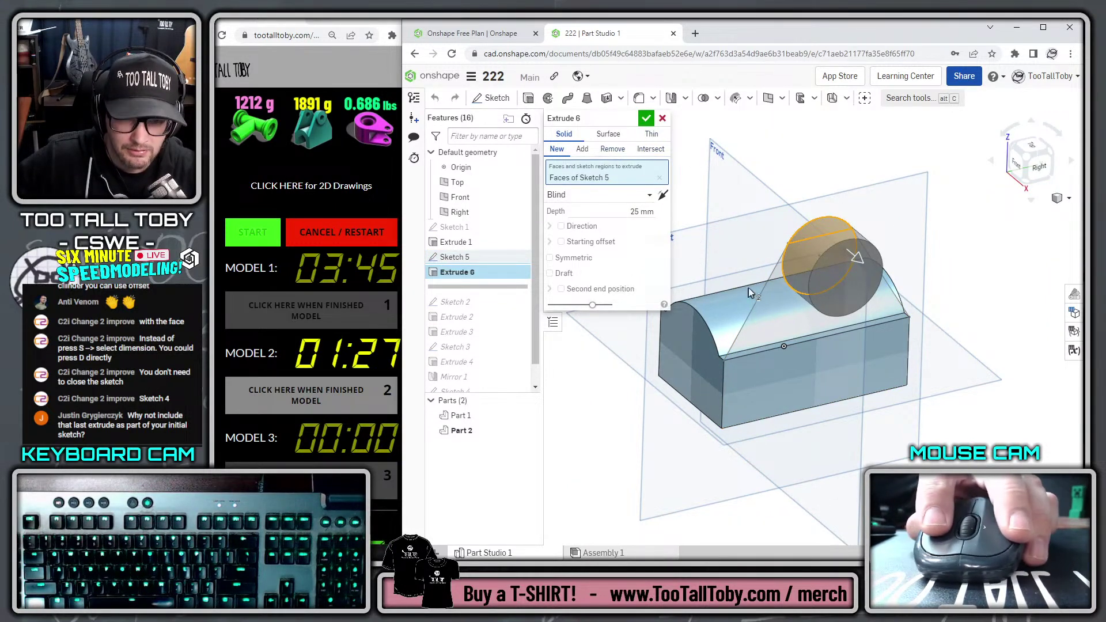
pyautogui.click(776, 308)
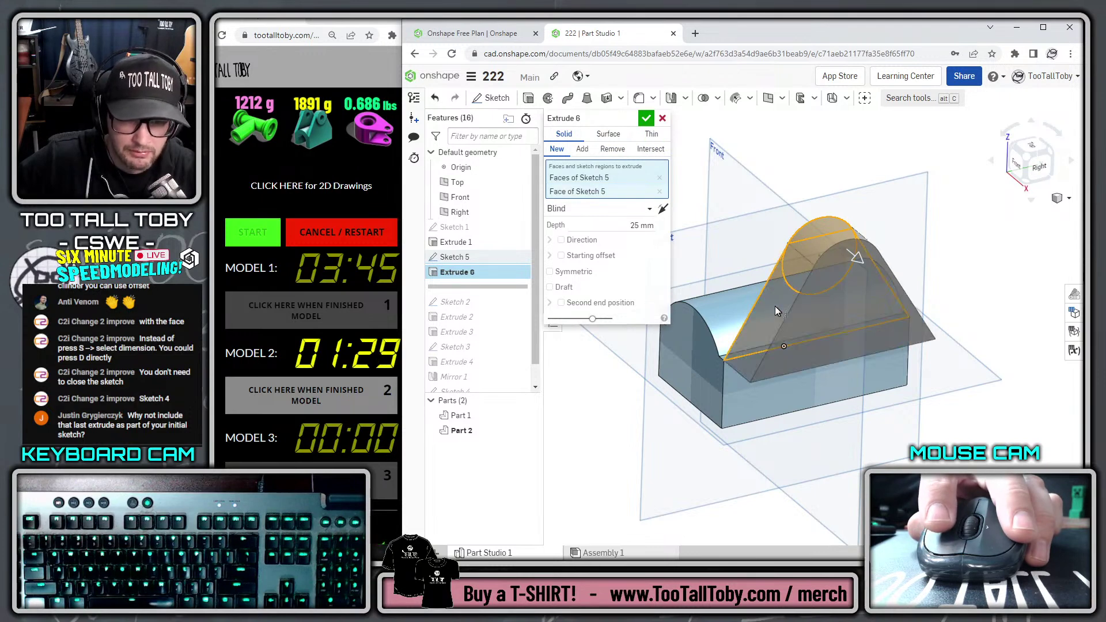
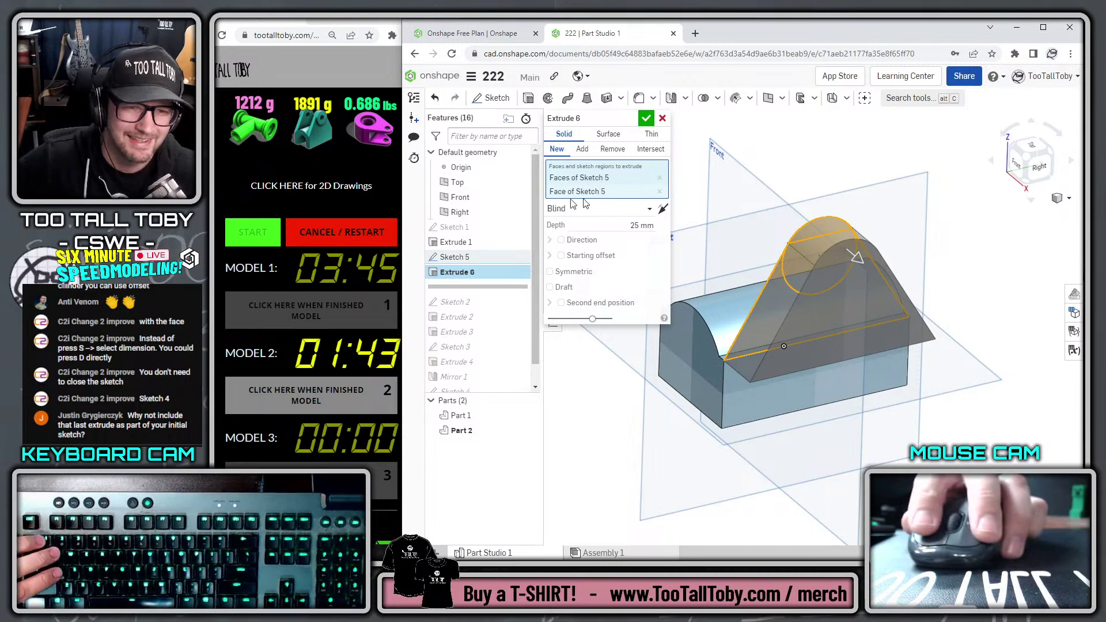
pyautogui.write('10')
pyautogui.press('Return')
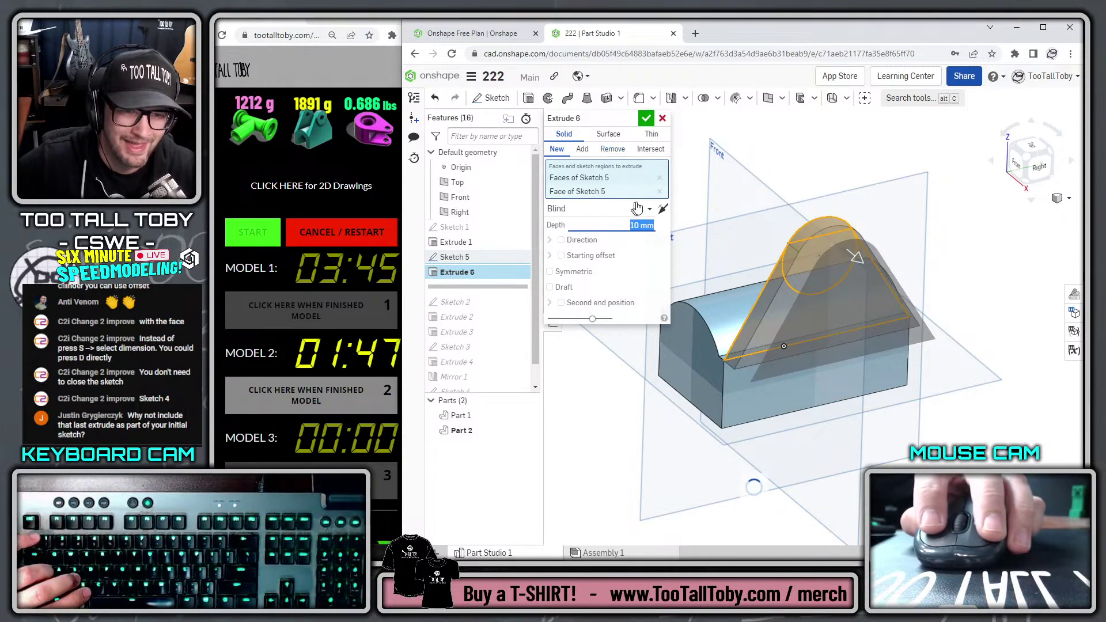
pyautogui.click(582, 150)
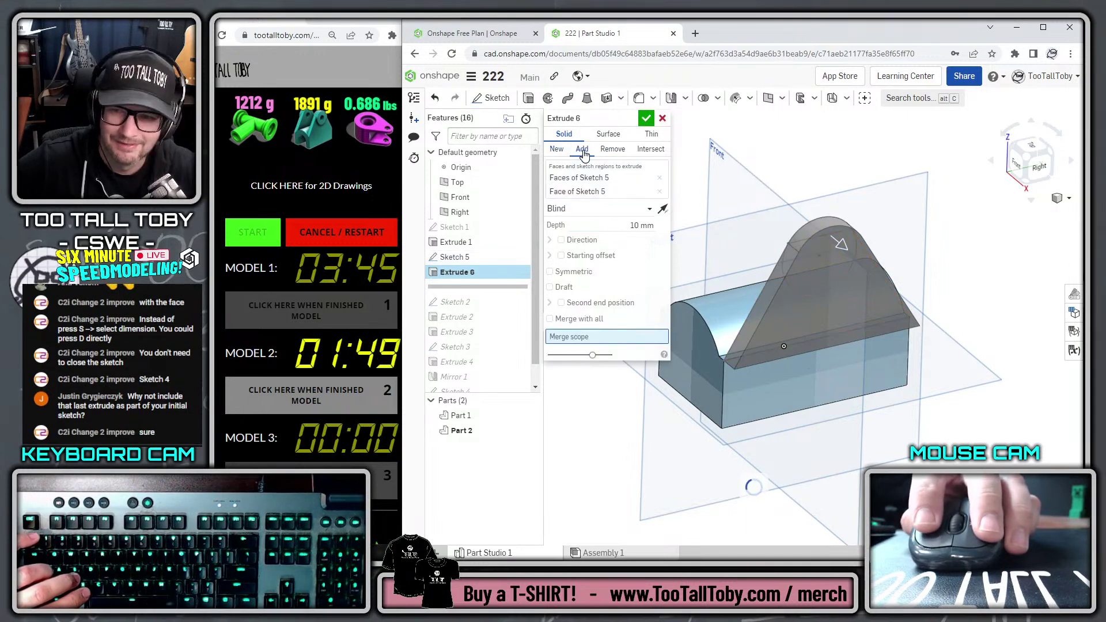
pyautogui.click(645, 119)
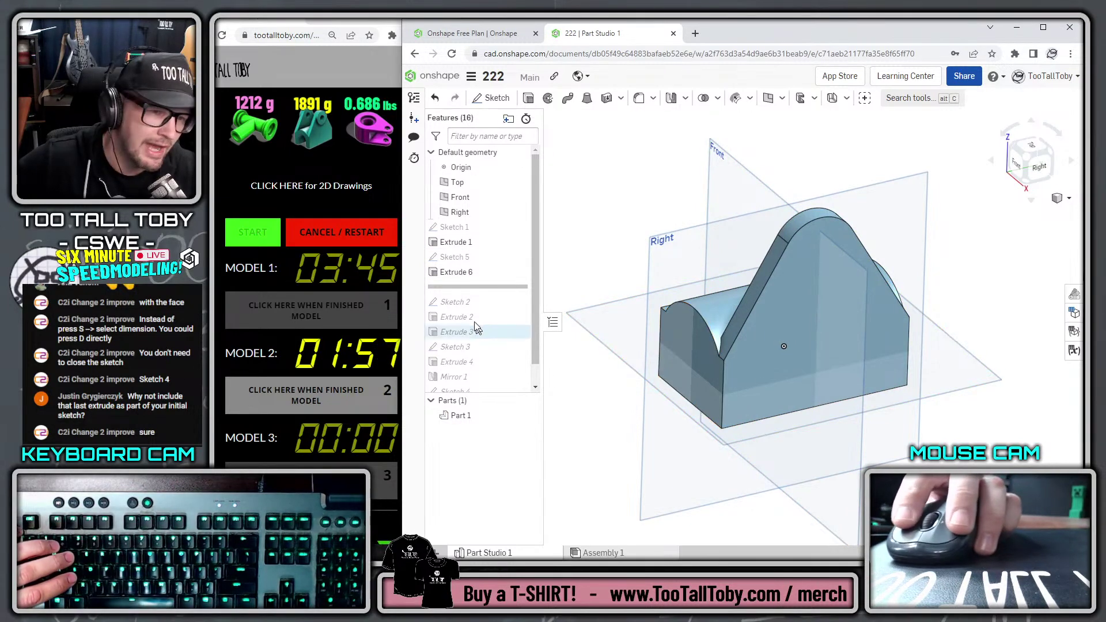
# Roll the feature history back to before Sketch 5
pyautogui.moveTo(500, 291); pyautogui.dragTo(461, 254)
pyautogui.click(452, 212)
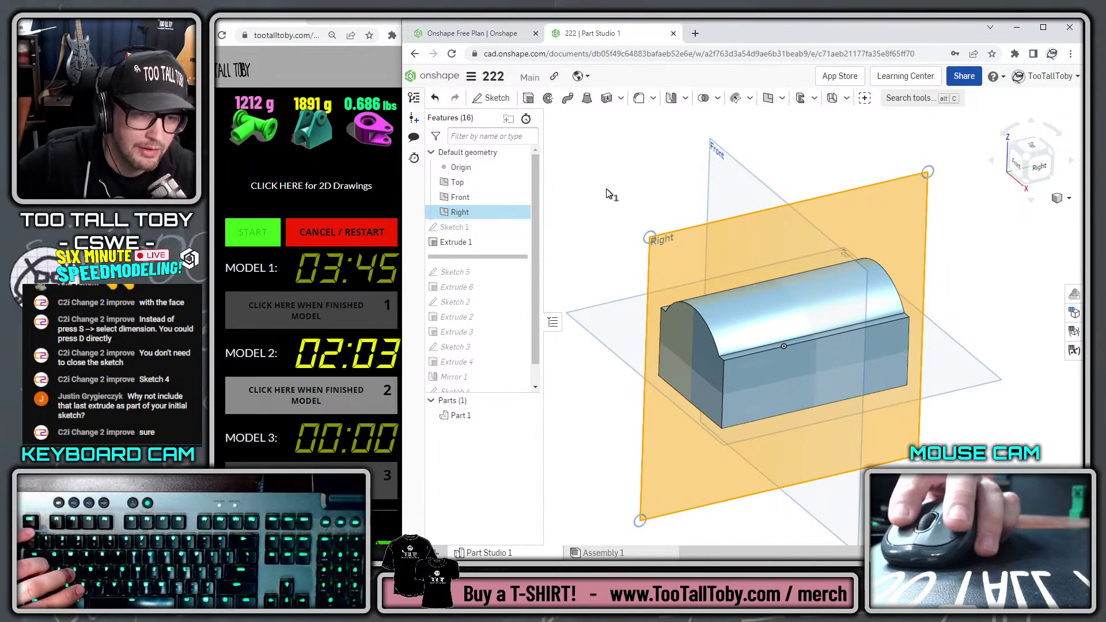
pyautogui.click(450, 228)
pyautogui.press('s')
pyautogui.click(472, 222)
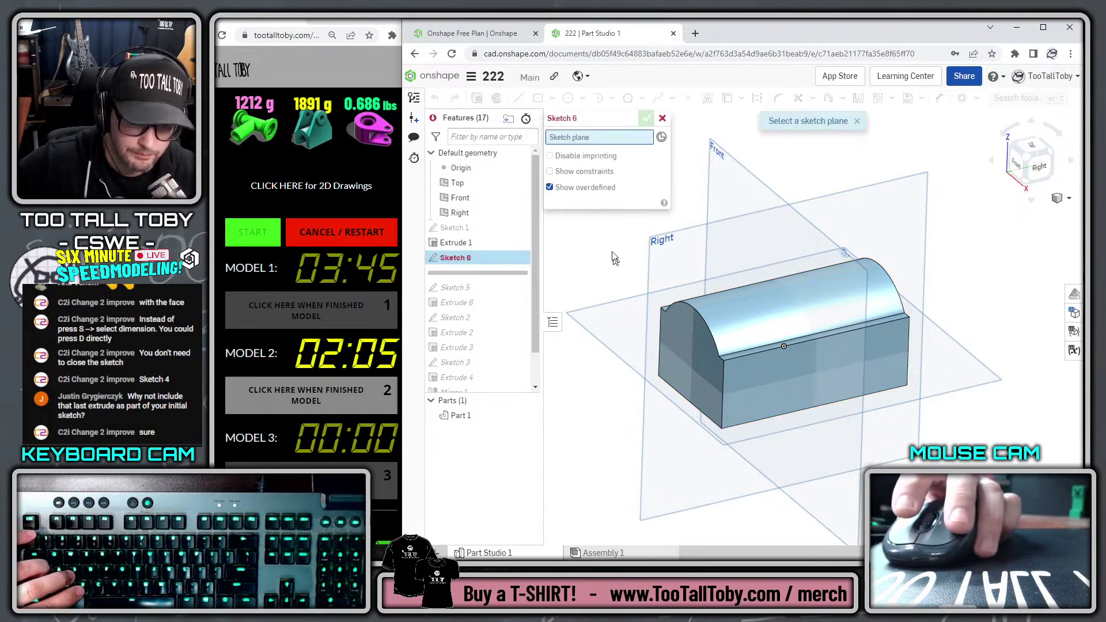
pyautogui.hotkey('shift', '5')
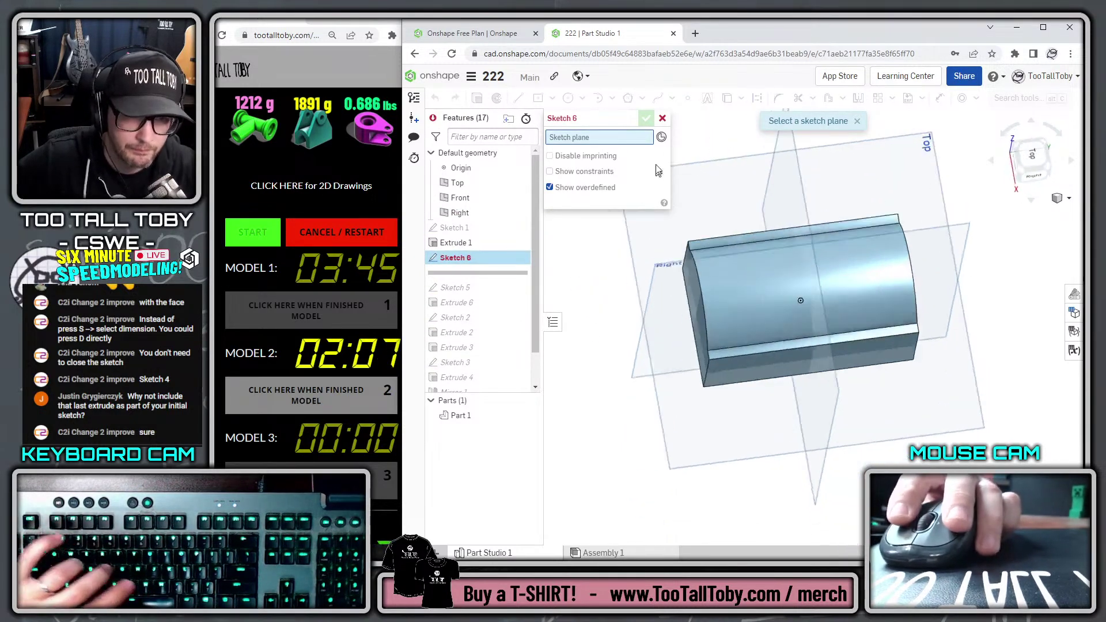
pyautogui.click(662, 118)
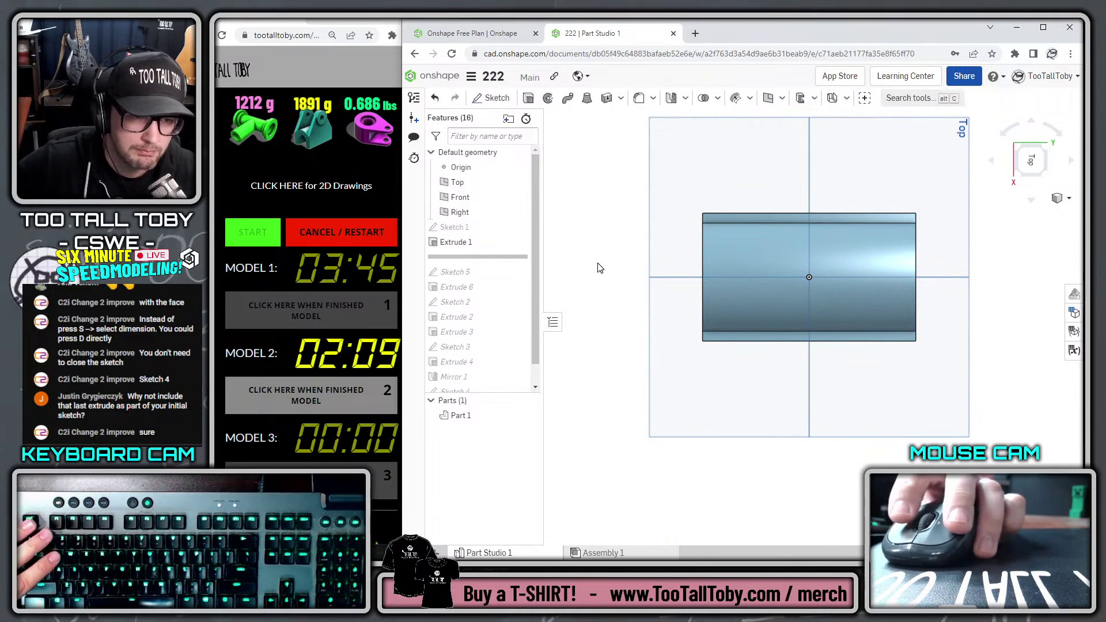
# Open Sketch 1 of the base block for editing and view it straight on
pyautogui.rightClick(457, 228)
pyautogui.click(485, 253)
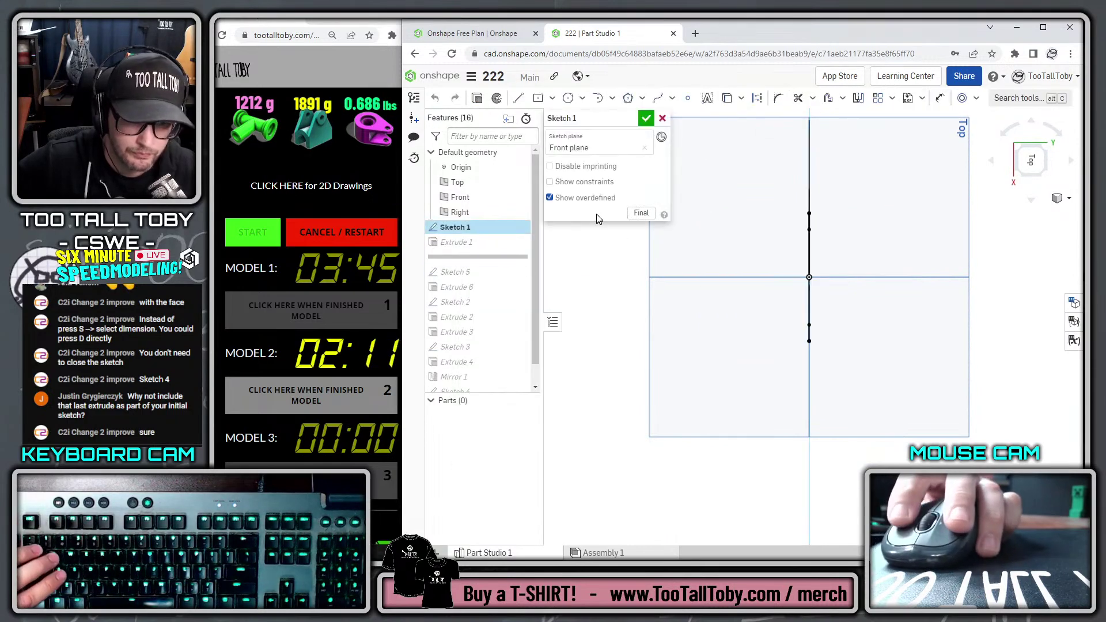
pyautogui.press('n')
# Draw an arch on the profile's bottom edge, about 20 mm wide with vertical sides about 24 mm tall and a tangent arc on top
pyautogui.press('s')
pyautogui.click(869, 294)
pyautogui.scroll(4, 790, 376)
pyautogui.scroll(2, 836, 344)
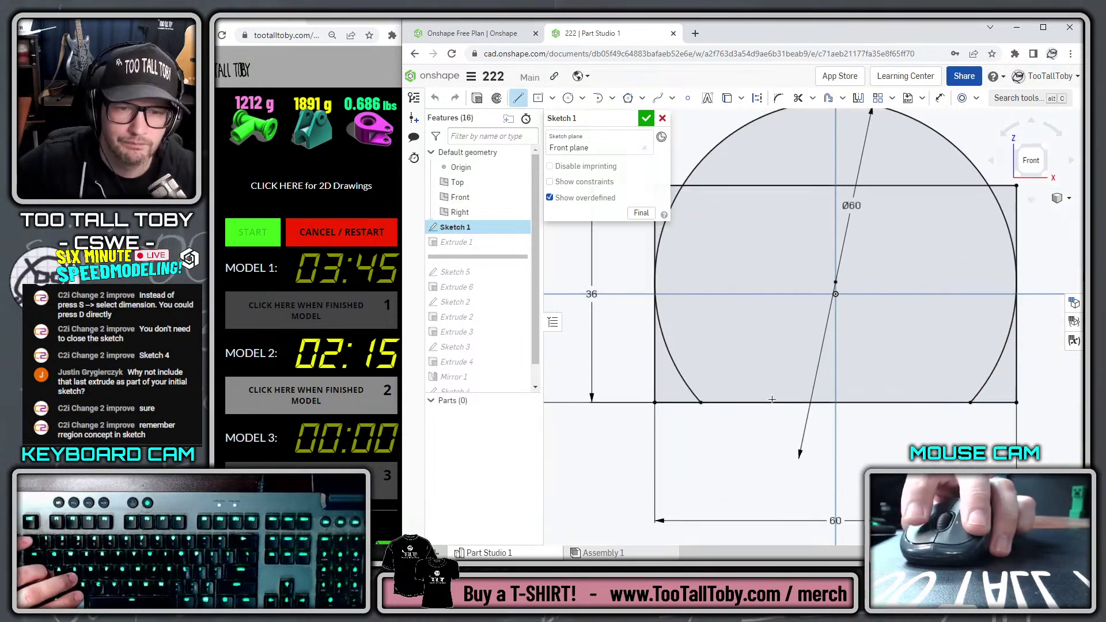
pyautogui.click(796, 383)
pyautogui.click(777, 258)
pyautogui.press('t')
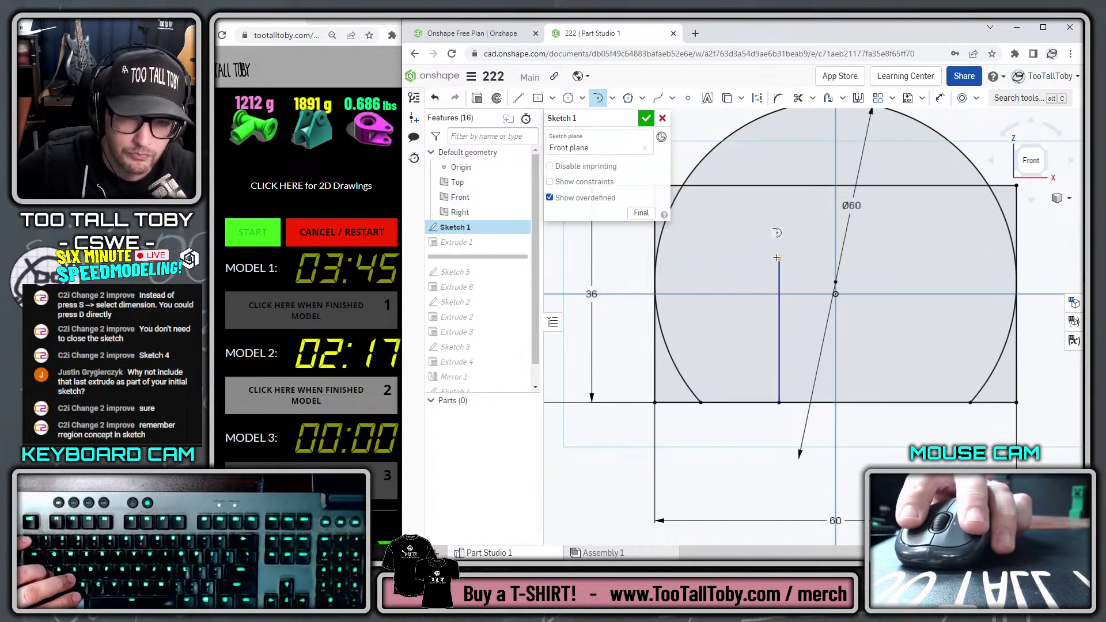
pyautogui.click(779, 258)
pyautogui.click(900, 259)
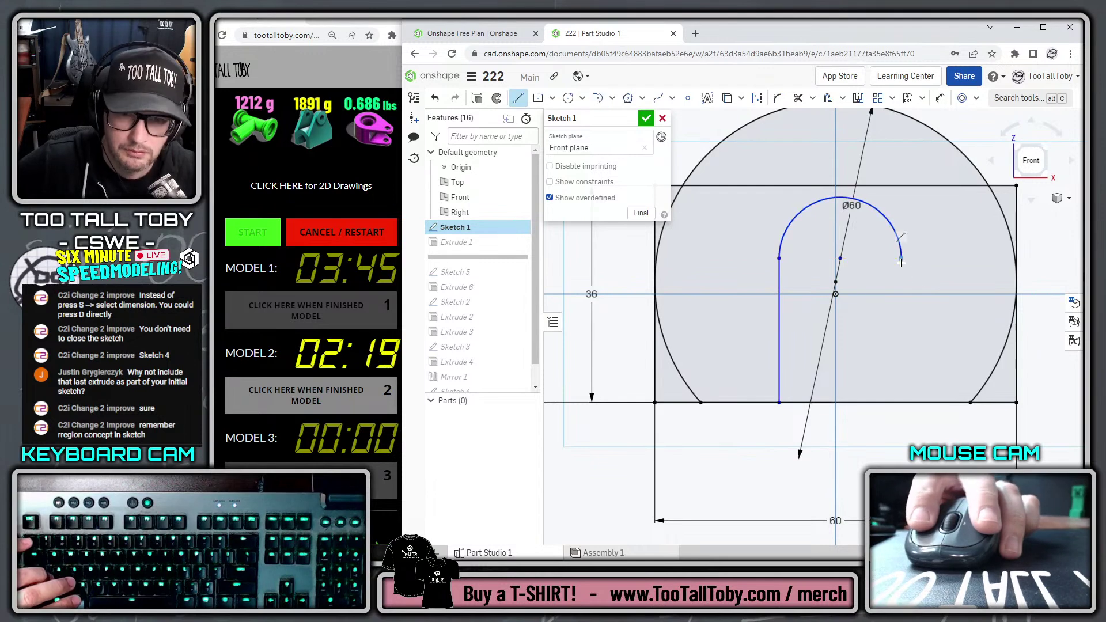
pyautogui.press('l')
pyautogui.click(901, 258)
pyautogui.click(901, 402)
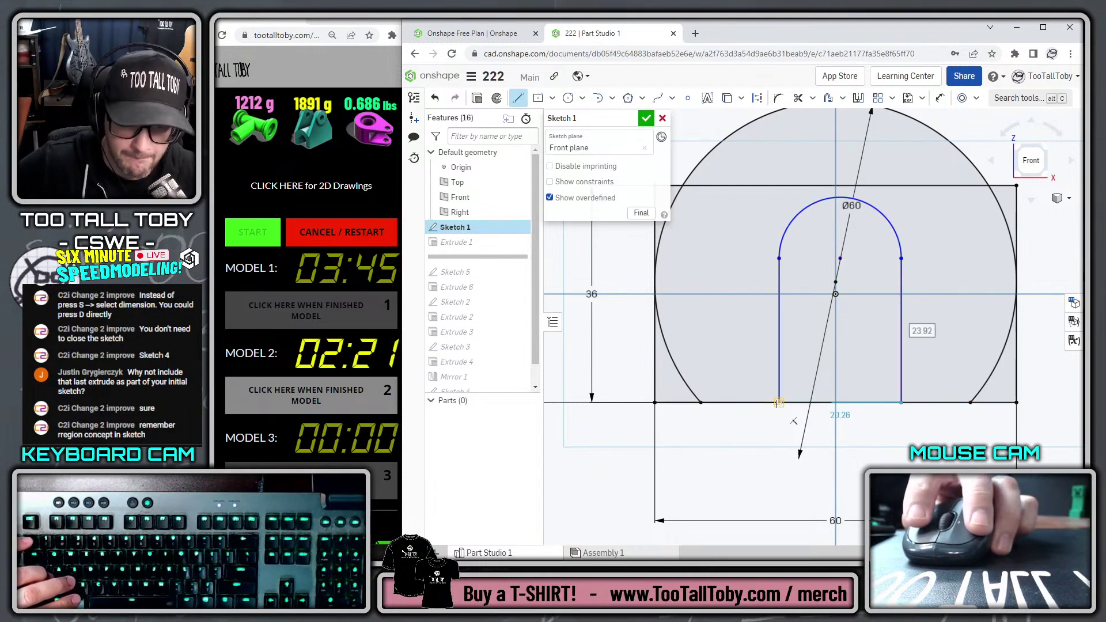
pyautogui.click(778, 402)
pyautogui.press('Escape')
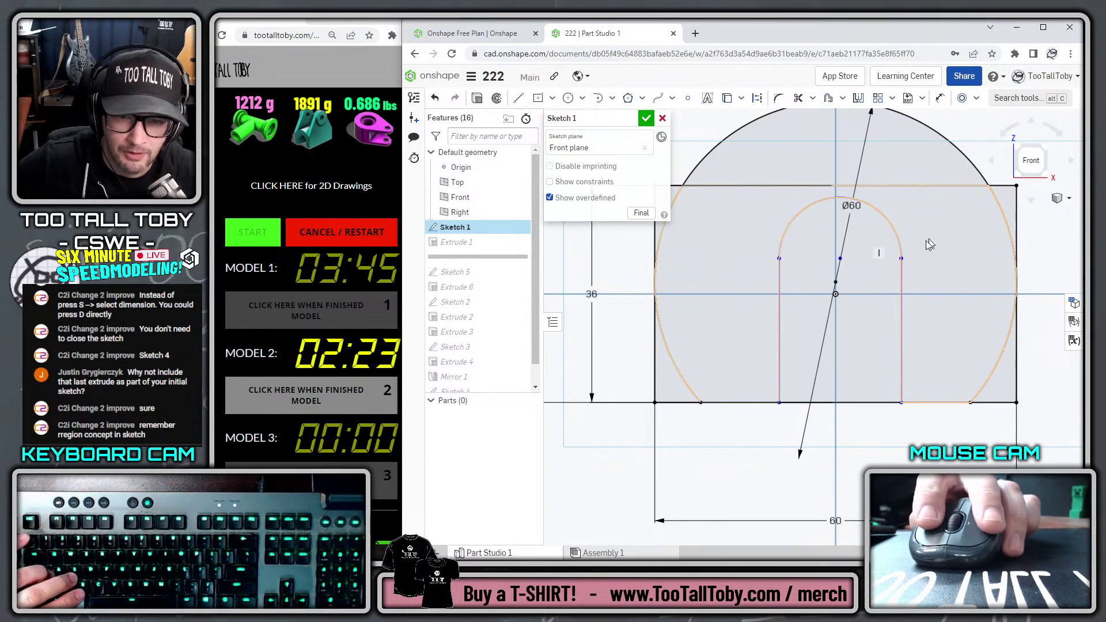
# Make the arch's arc centre coincident with the centre of the 60 mm circle
pyautogui.click(890, 224)
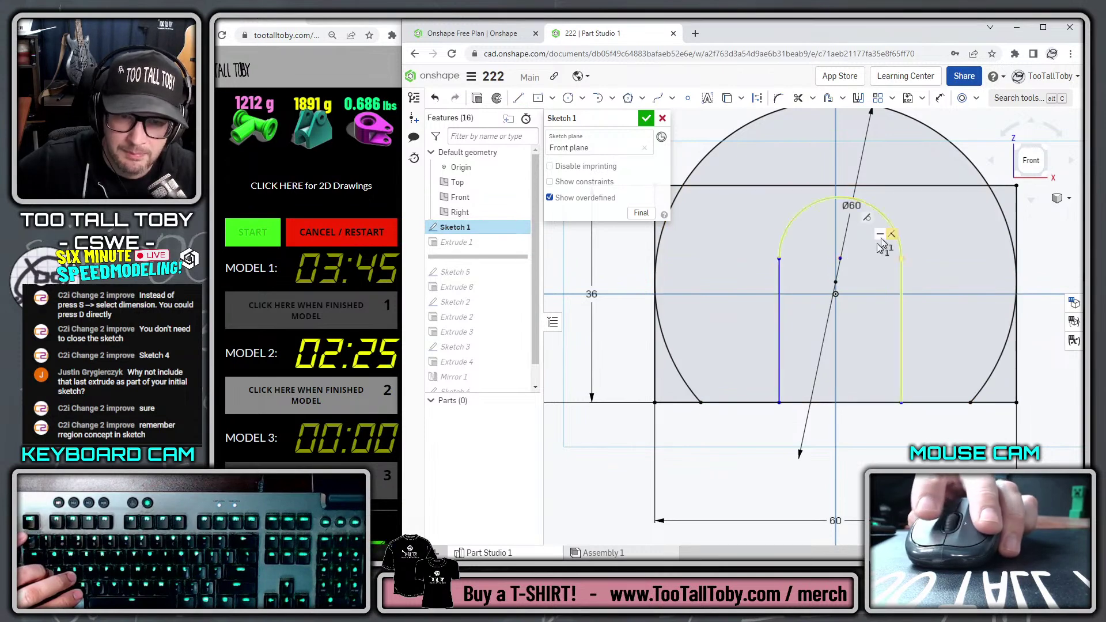
pyautogui.moveTo(838, 261)
pyautogui.mouseDown()
pyautogui.moveTo(852, 278)
pyautogui.moveTo(832, 285)
pyautogui.mouseUp()
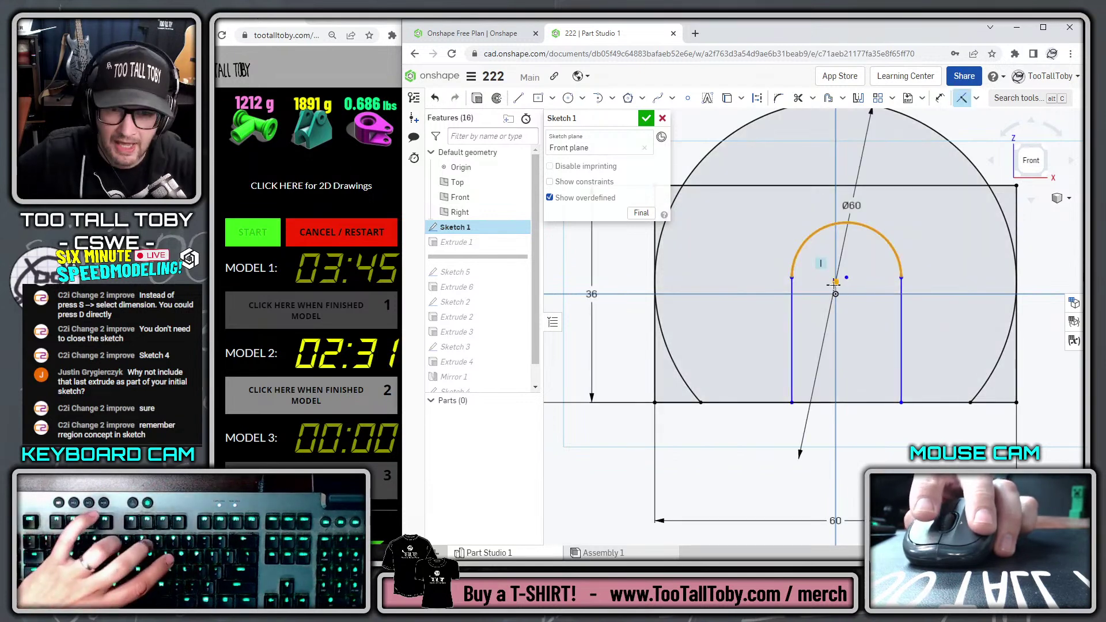
pyautogui.hotkey('ctrl', 'z')
pyautogui.scroll(-3, 862, 291)
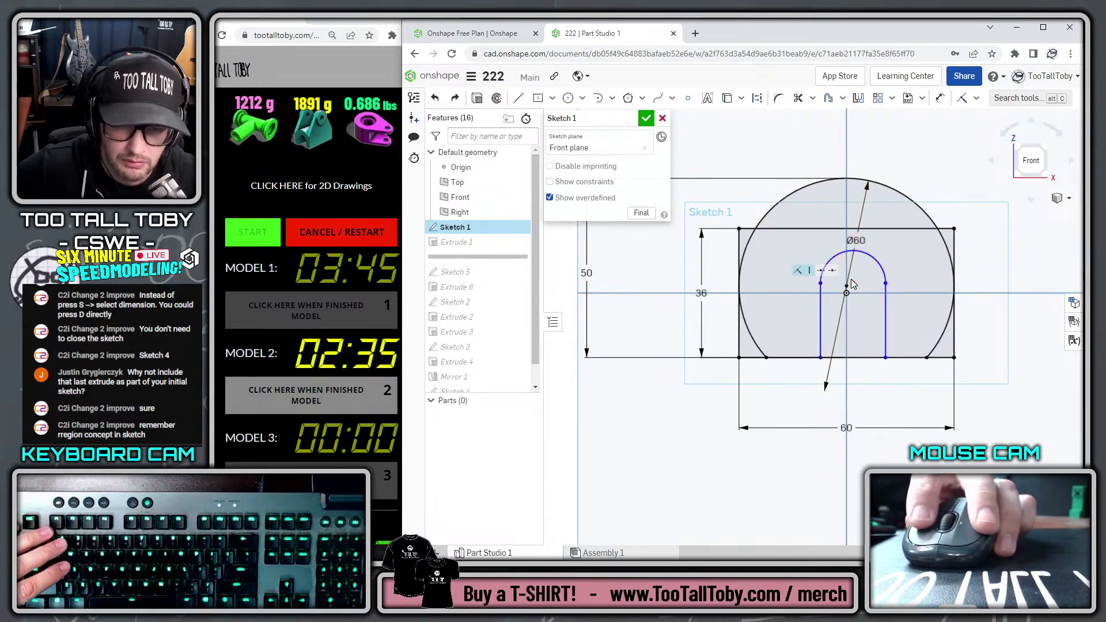
pyautogui.moveTo(855, 286); pyautogui.dragTo(845, 288)
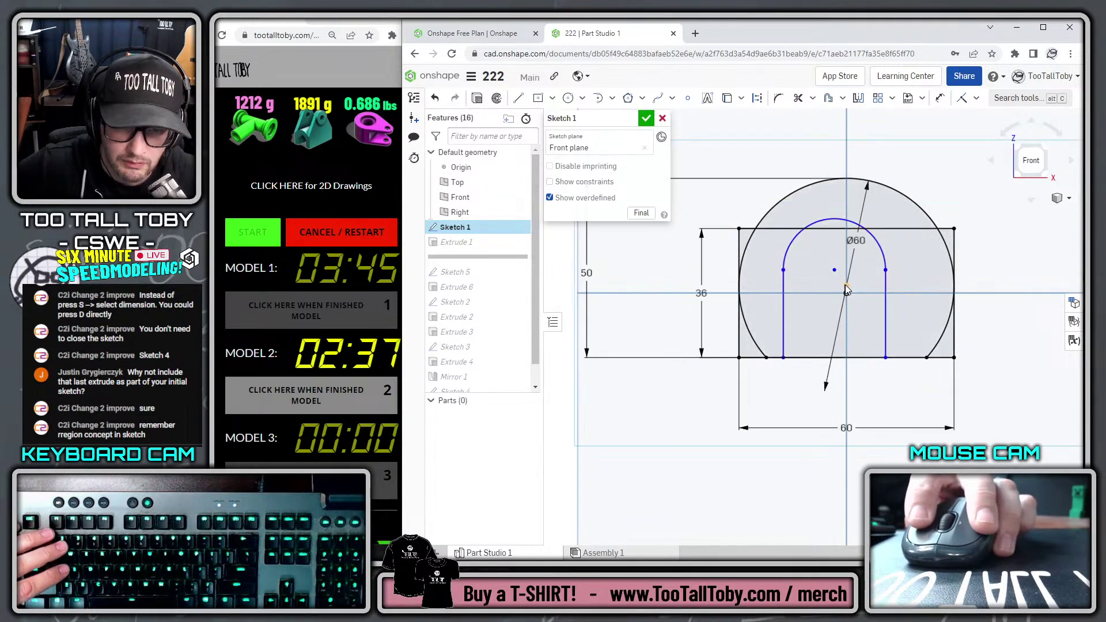
pyautogui.press('d')
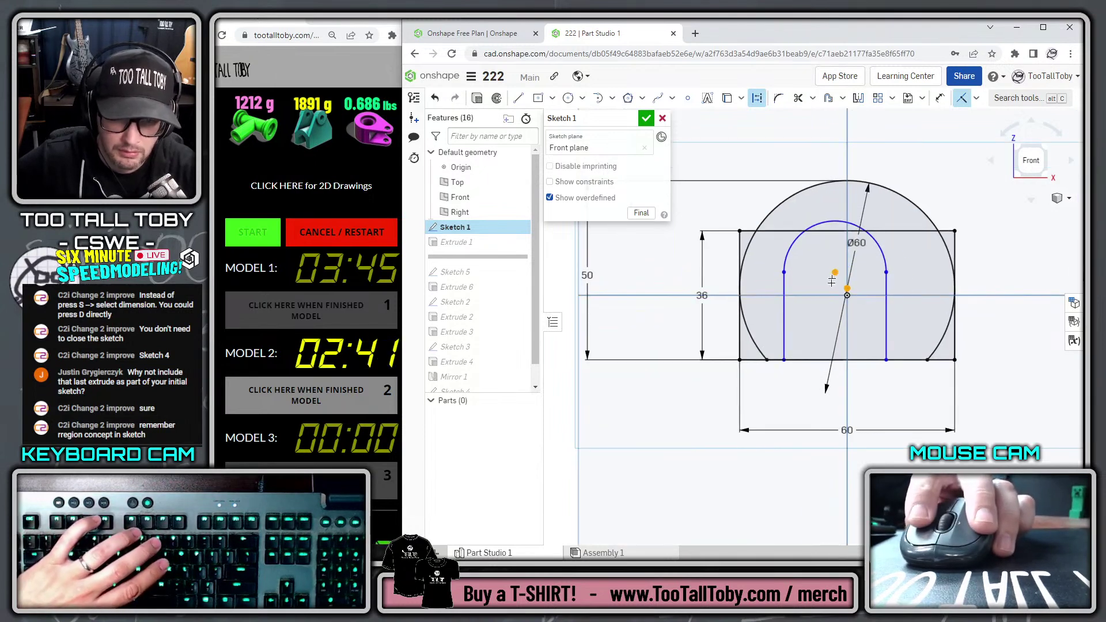
pyautogui.moveTo(834, 272); pyautogui.dragTo(846, 288)
# Dimension the arch's arc radius as 16 mm and finish the sketch
pyautogui.scroll(-1, 889, 336)
pyautogui.press('s')
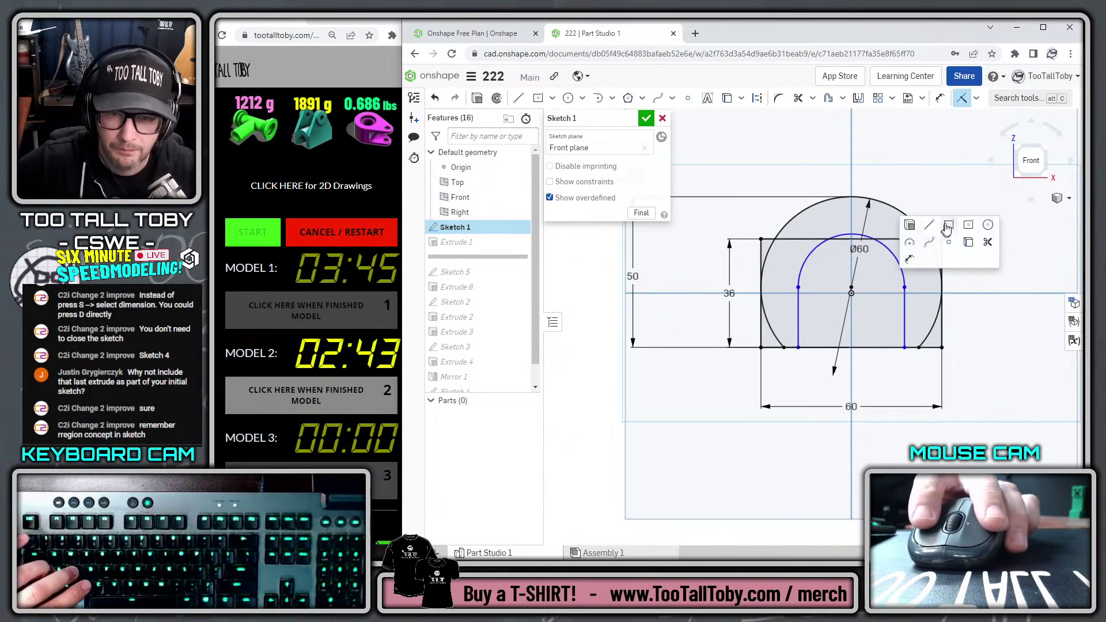
pyautogui.click(909, 260)
pyautogui.click(889, 248)
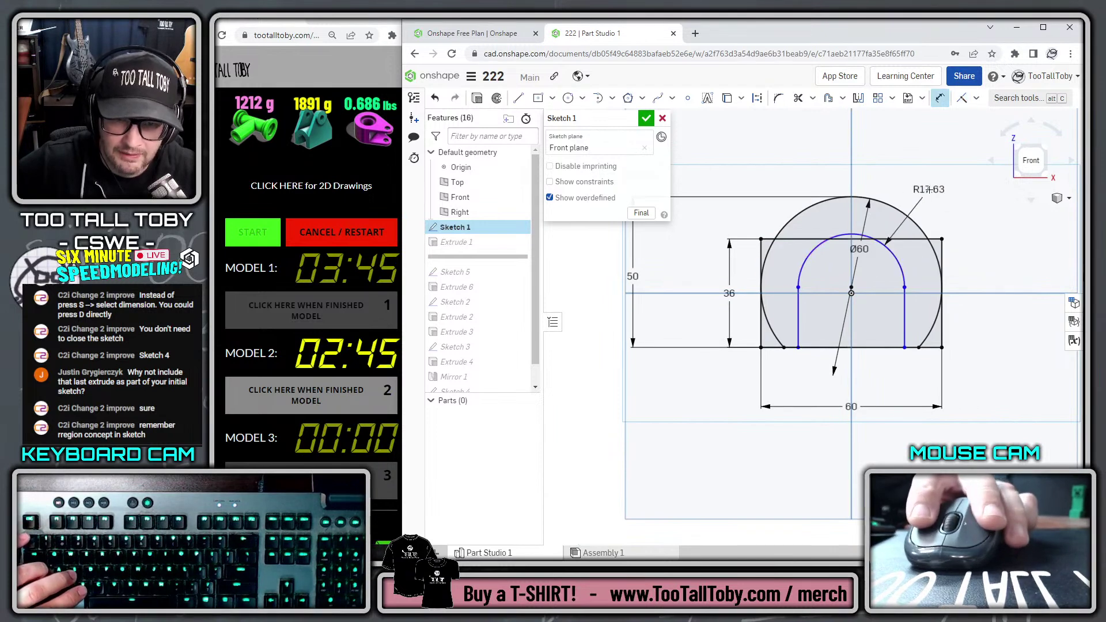
pyautogui.click(929, 190)
pyautogui.write('16')
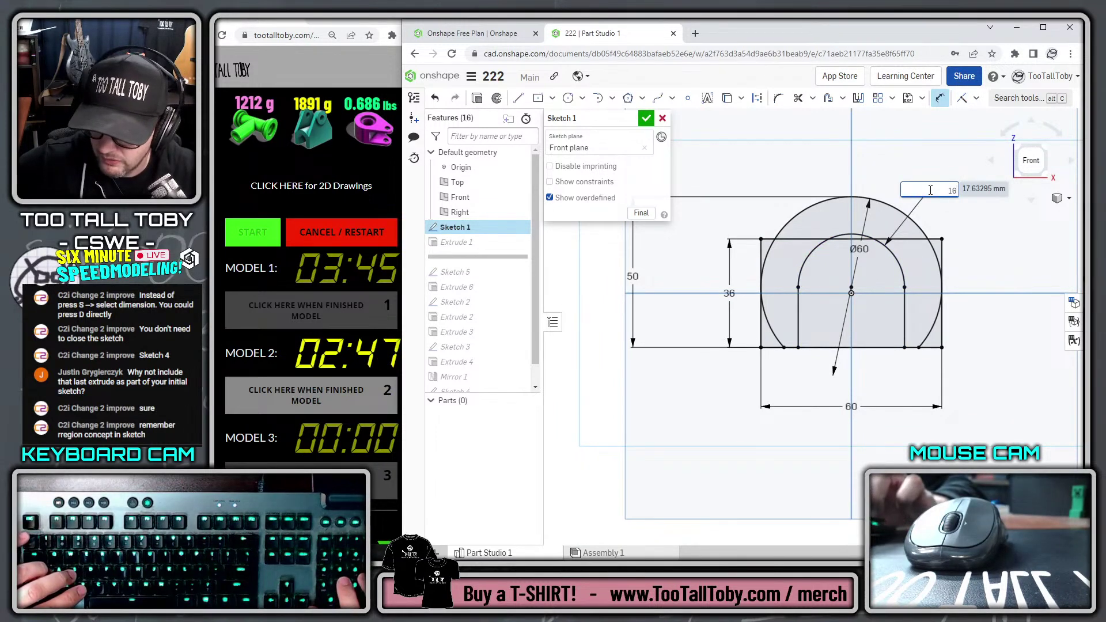
pyautogui.press('Return')
pyautogui.hotkey('shift', '7')
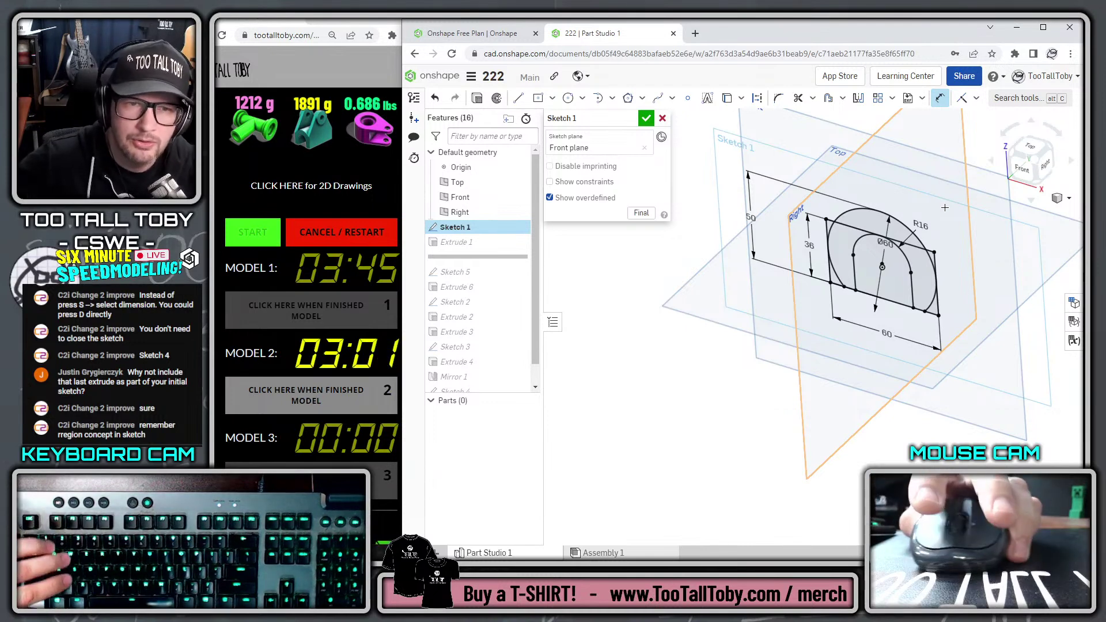
pyautogui.click(645, 118)
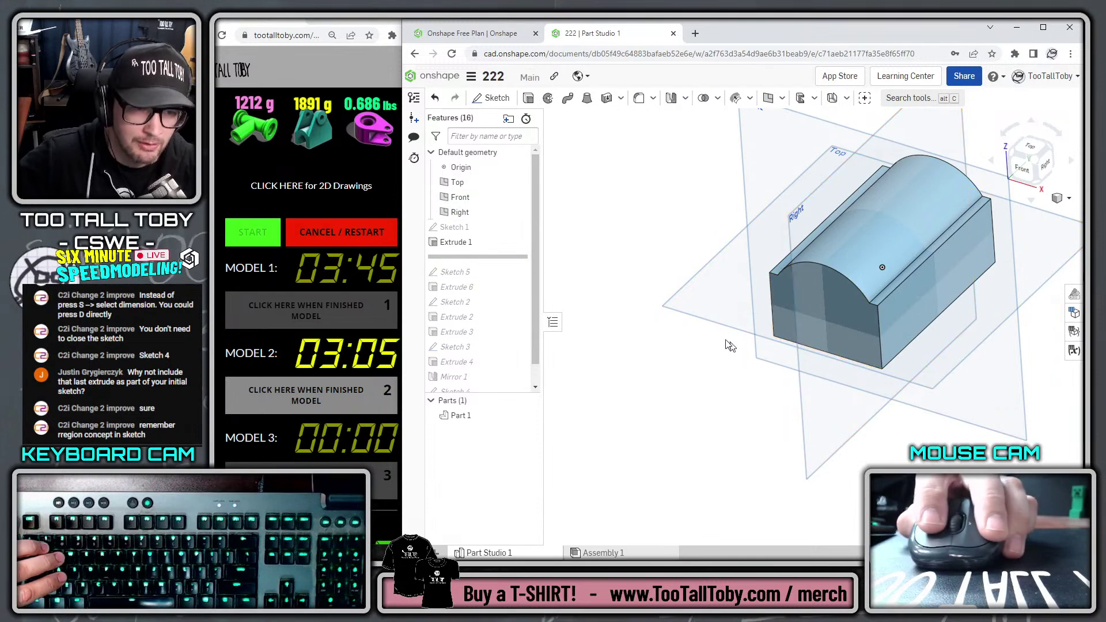
# Select the block's front end face and show Sketch 1
pyautogui.click(827, 296)
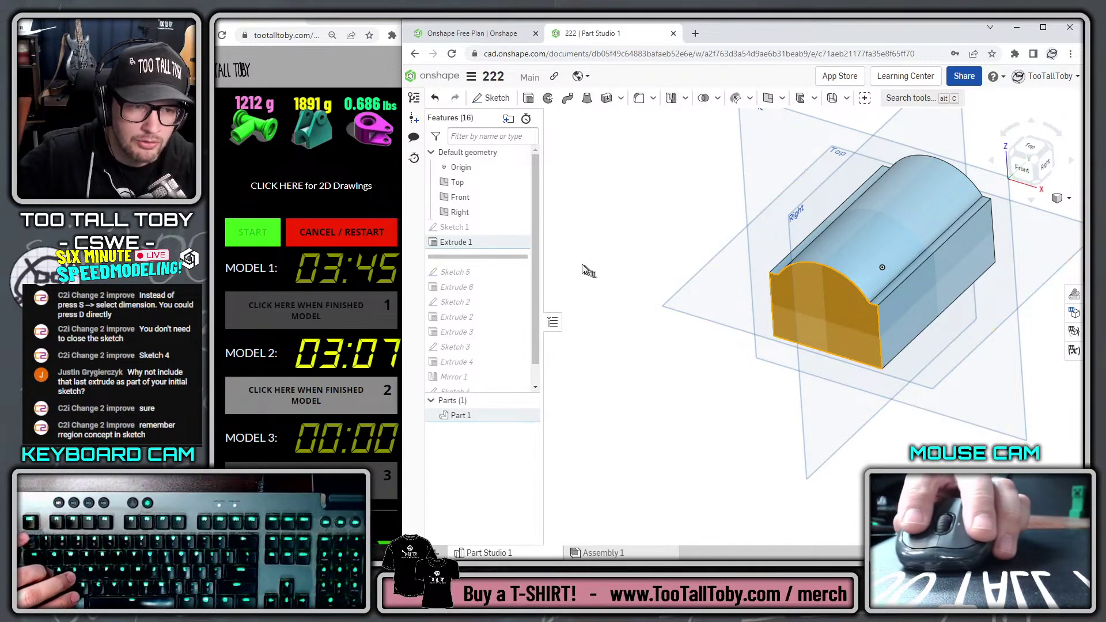
pyautogui.click(455, 228)
pyautogui.click(522, 226)
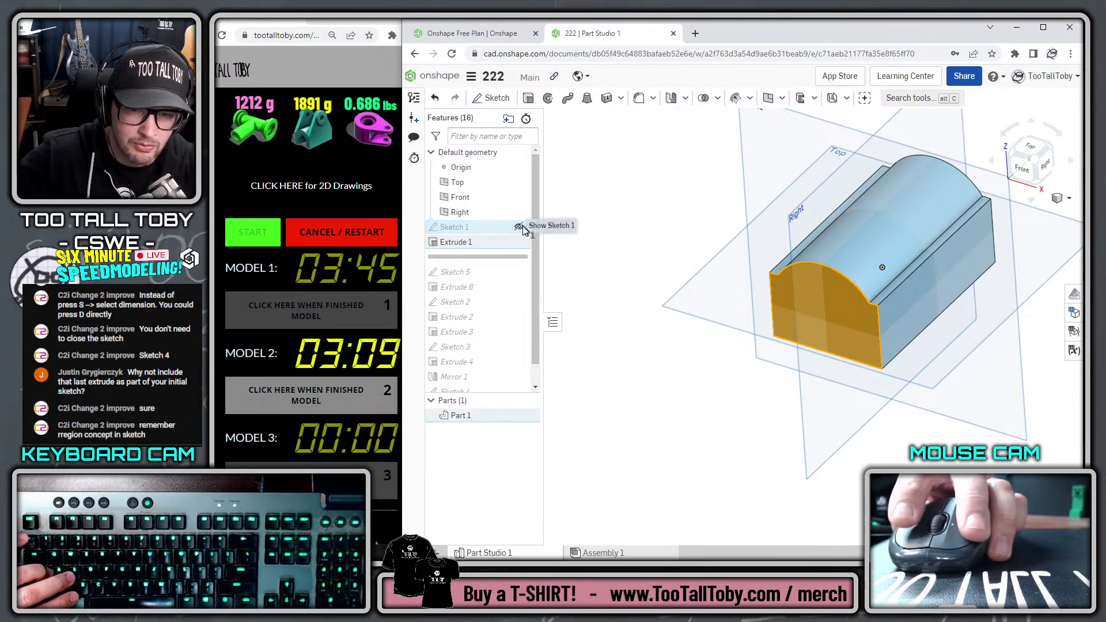
# Start a Remove extrude and try to pick the arch region of Sketch 1 inside the block
pyautogui.click(597, 285)
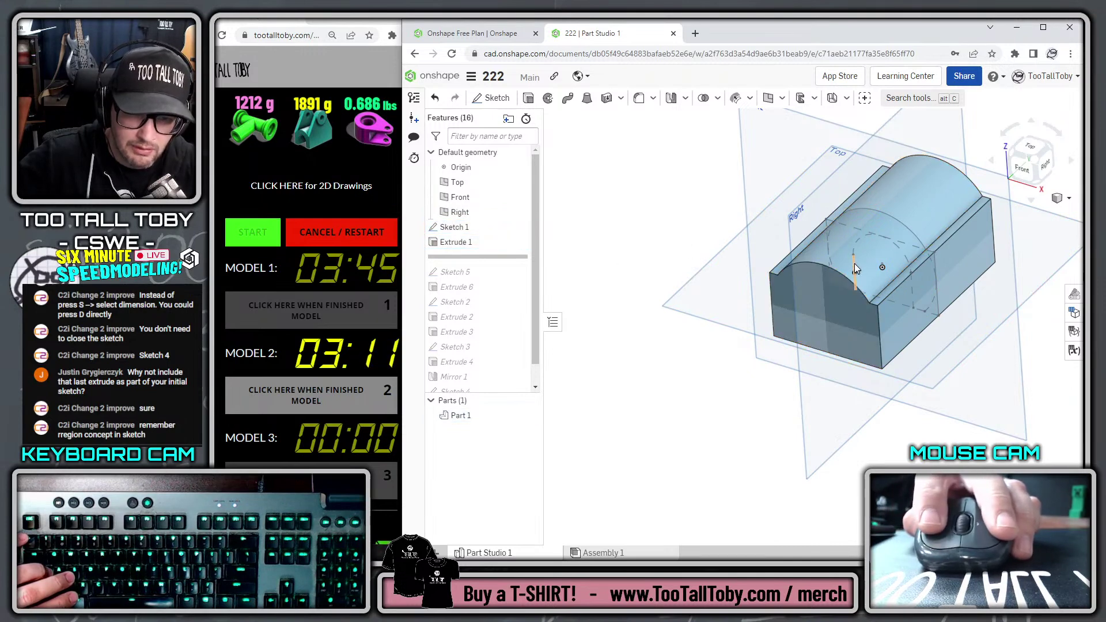
pyautogui.click(532, 100)
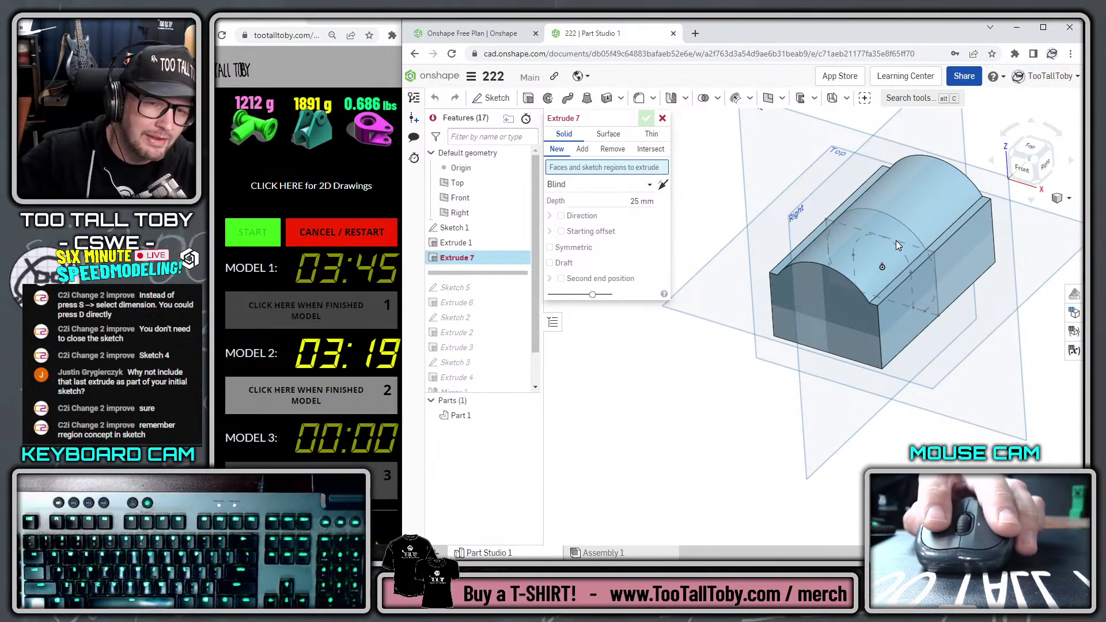
pyautogui.click(613, 149)
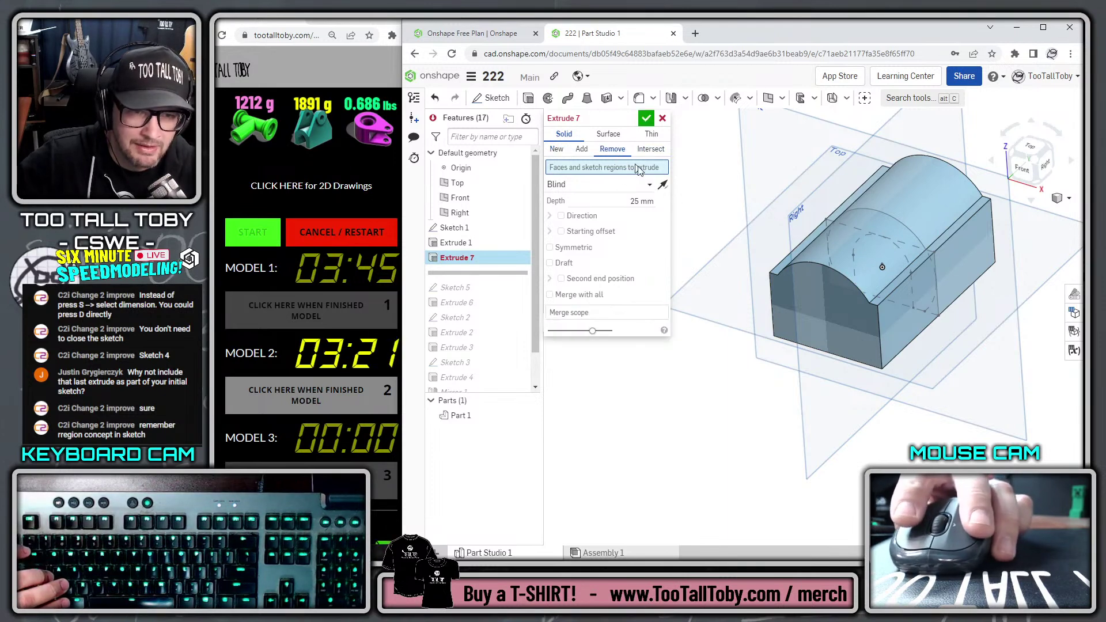
pyautogui.click(893, 257)
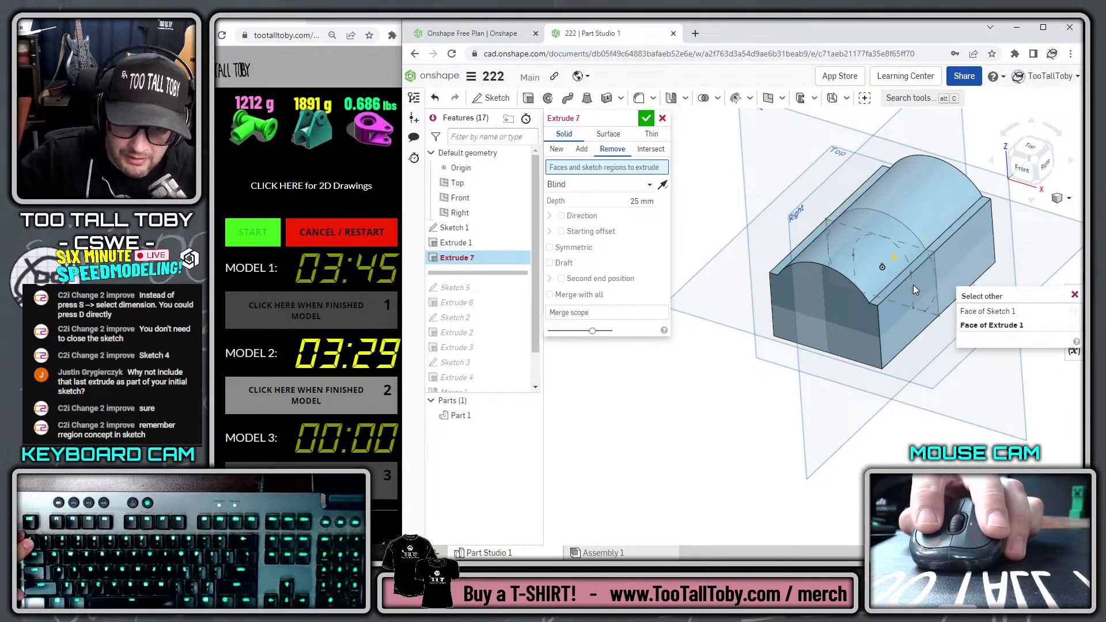
pyautogui.click(868, 257)
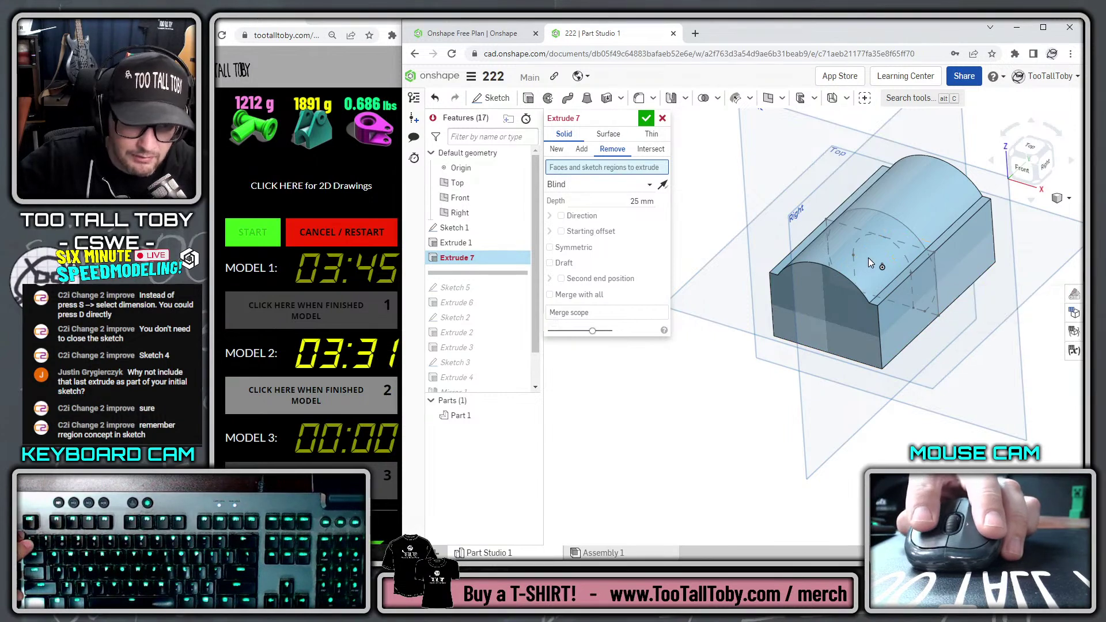
pyautogui.press('Return')
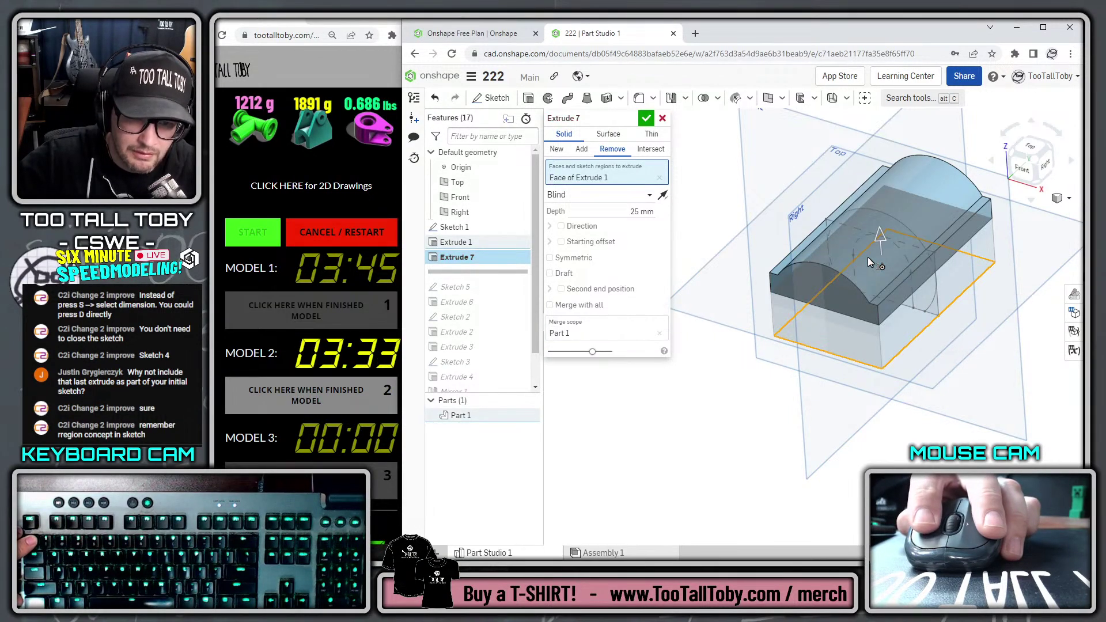
pyautogui.click(659, 178)
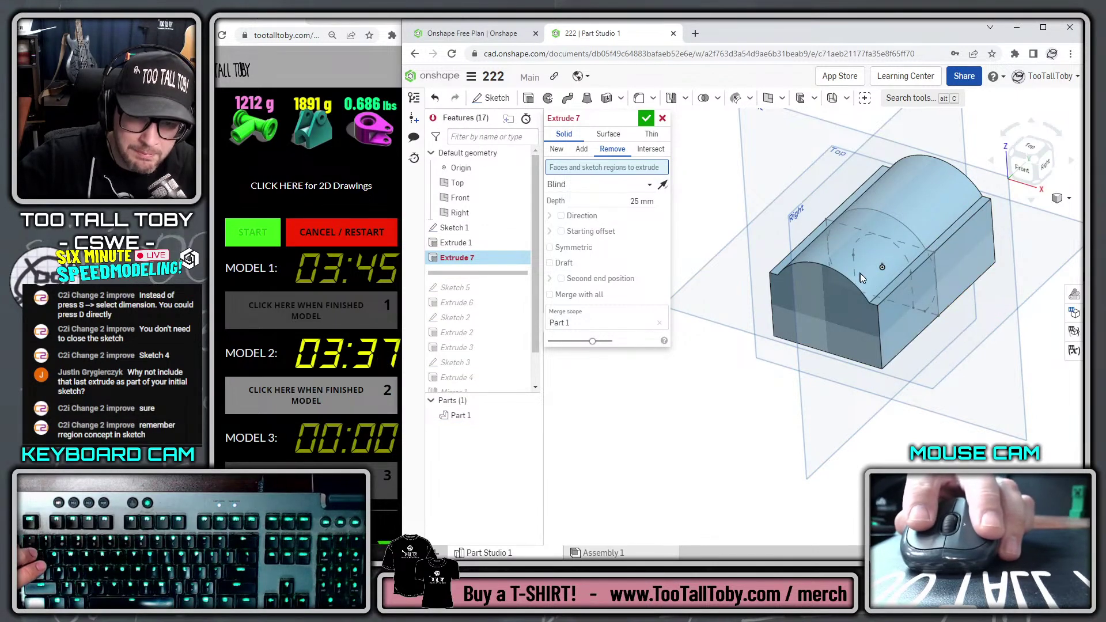
# Try to pick the arch region from the front view for the Remove extrude
pyautogui.hotkey('shift', '1')
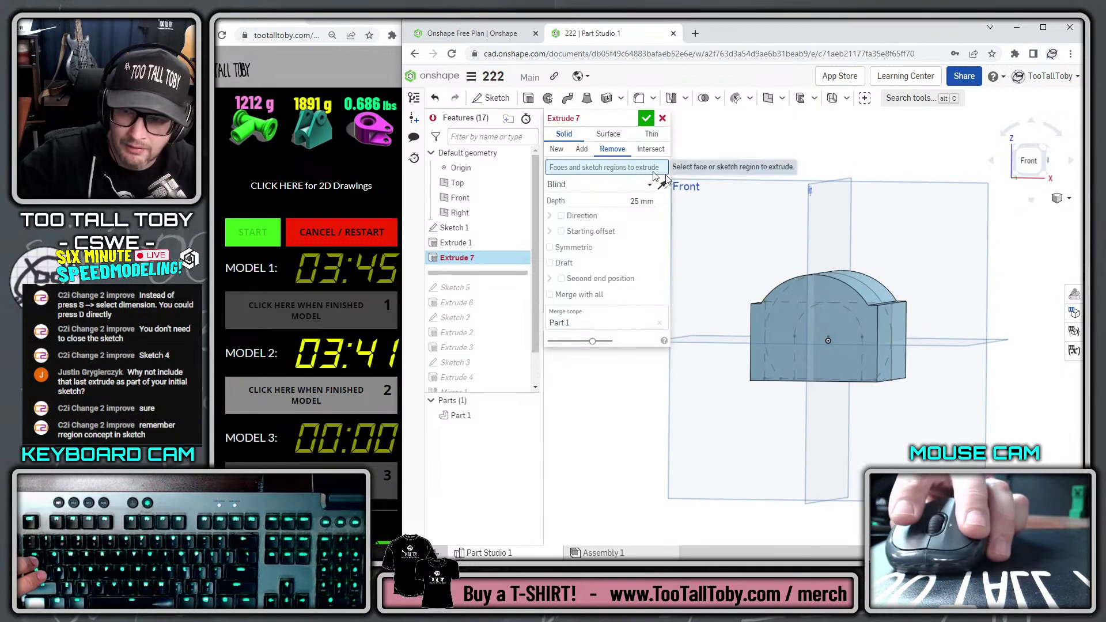
pyautogui.click(841, 343)
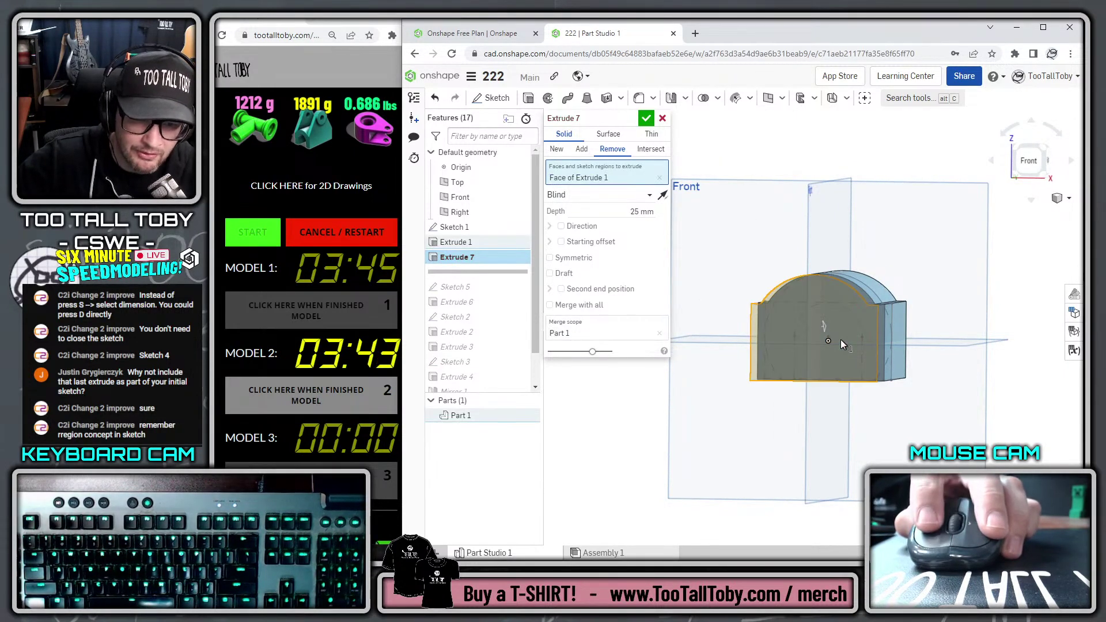
pyautogui.click(841, 340)
pyautogui.hotkey('shift', '7')
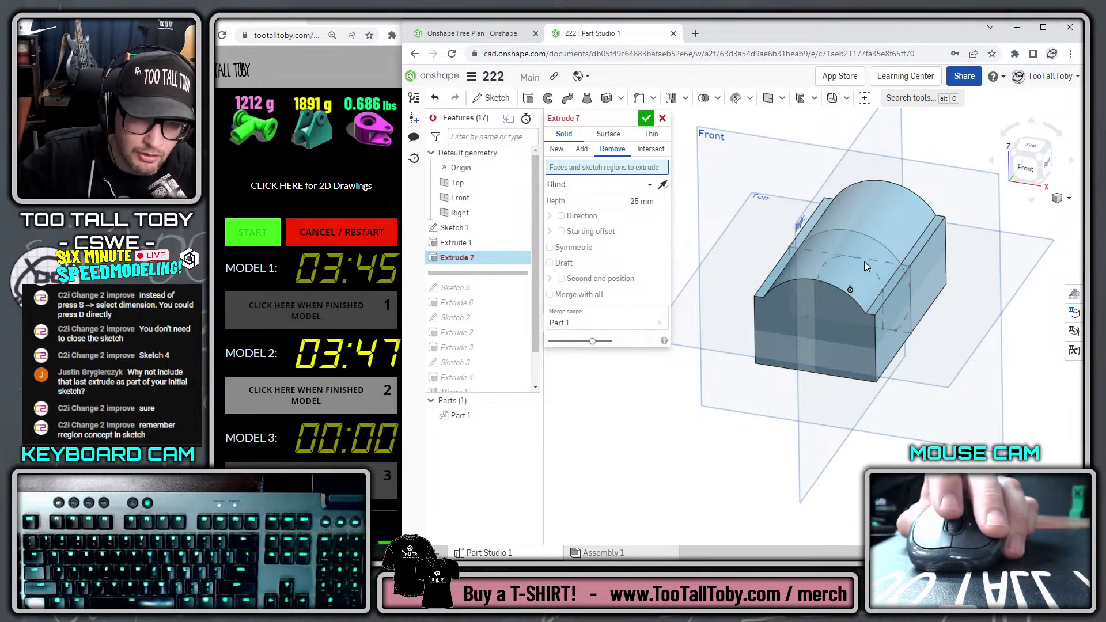
# Try to pick the Sketch 1 regions at the block's side ledges for the Remove extrude, and clear the selection
pyautogui.scroll(-3, 867, 266)
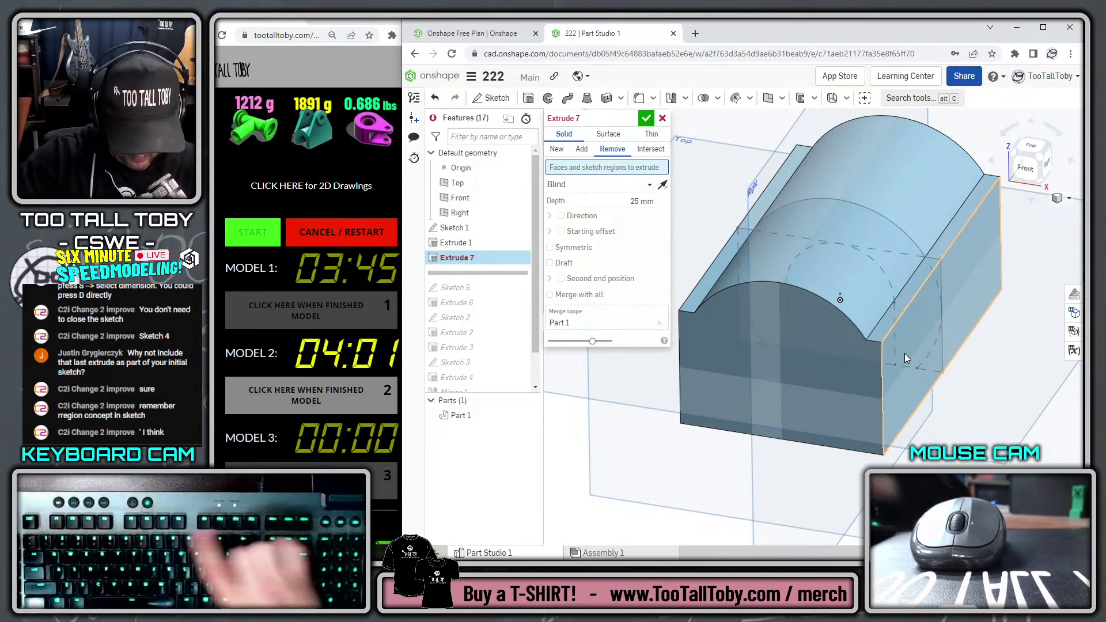
pyautogui.click(907, 313)
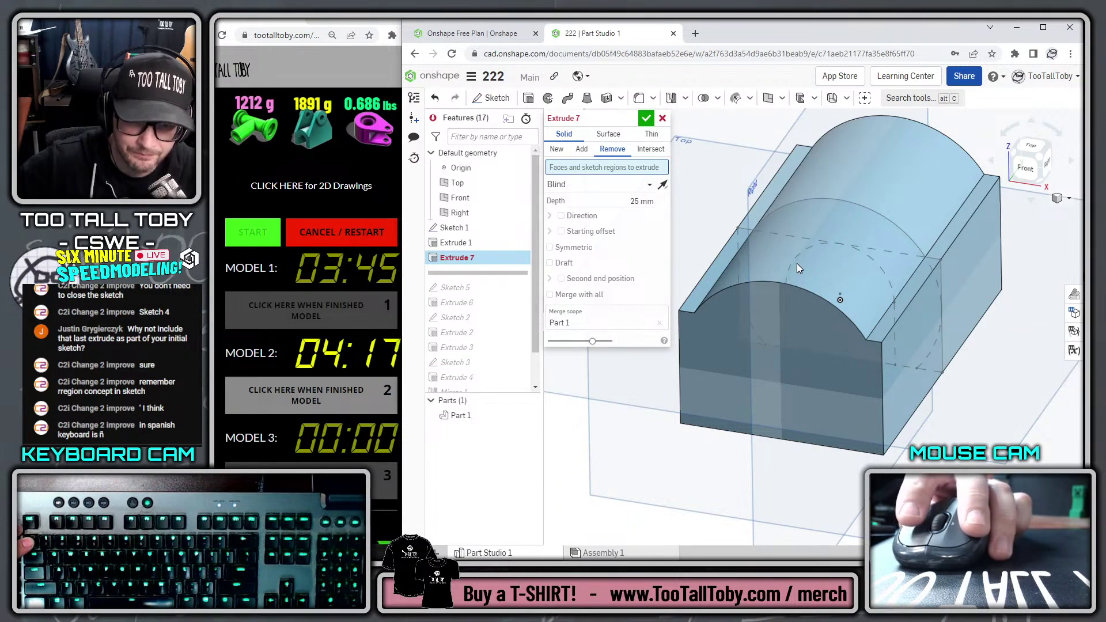
pyautogui.click(738, 254)
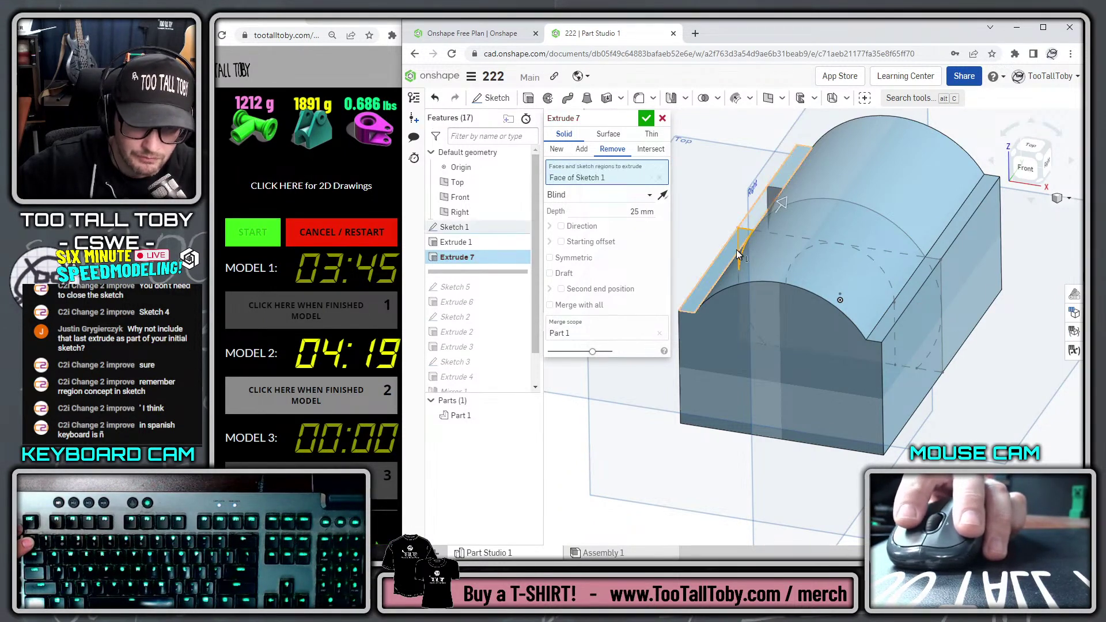
pyautogui.click(740, 241)
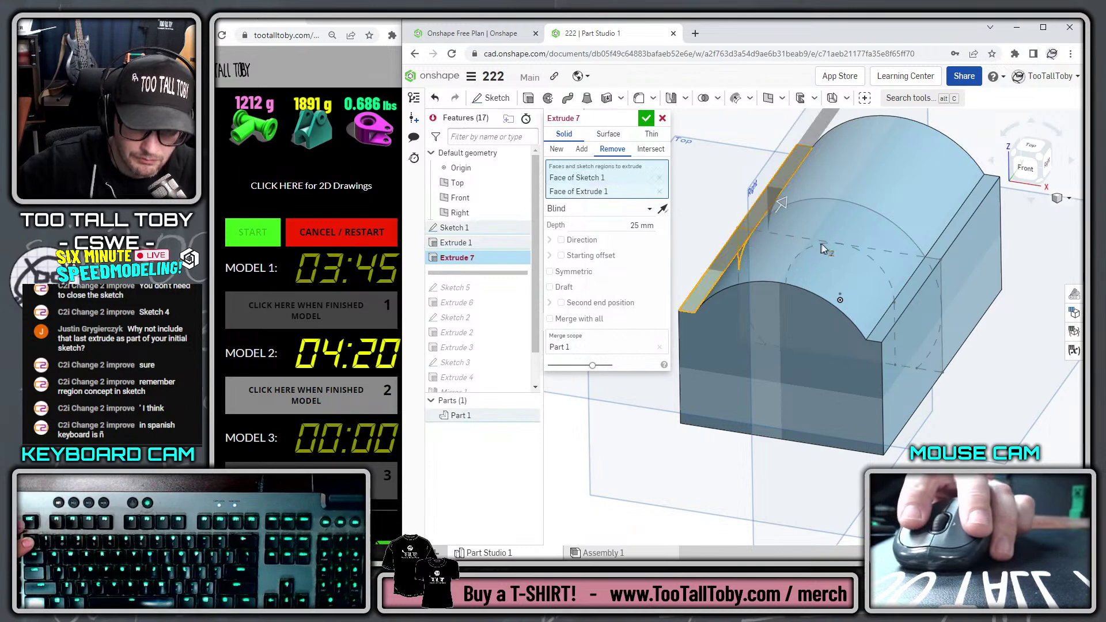
pyautogui.click(938, 266)
pyautogui.click(938, 266)
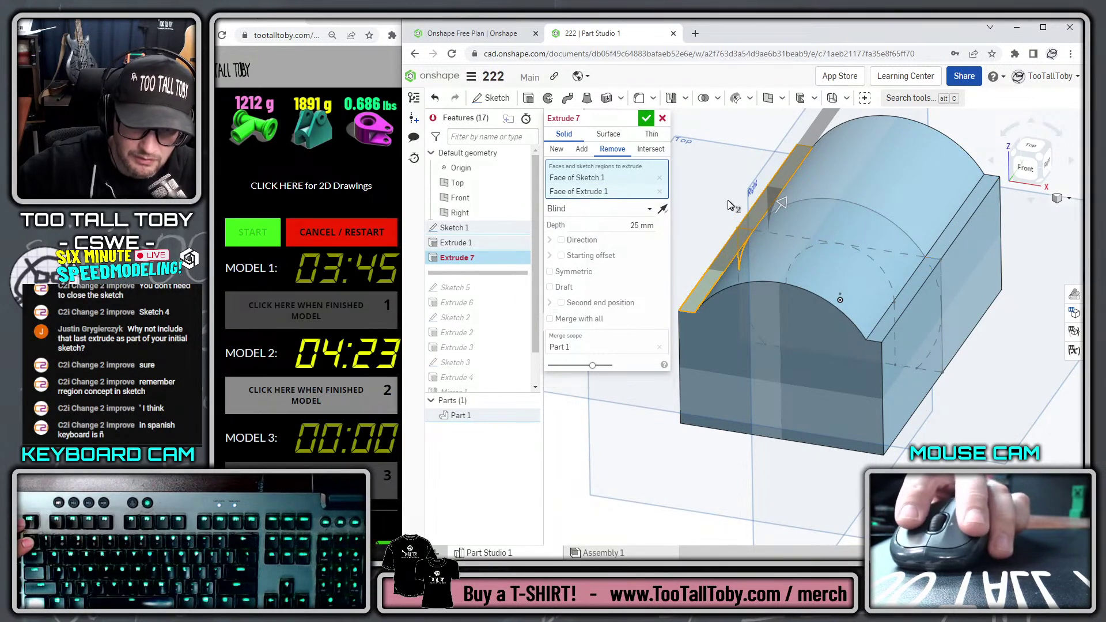
pyautogui.click(742, 241)
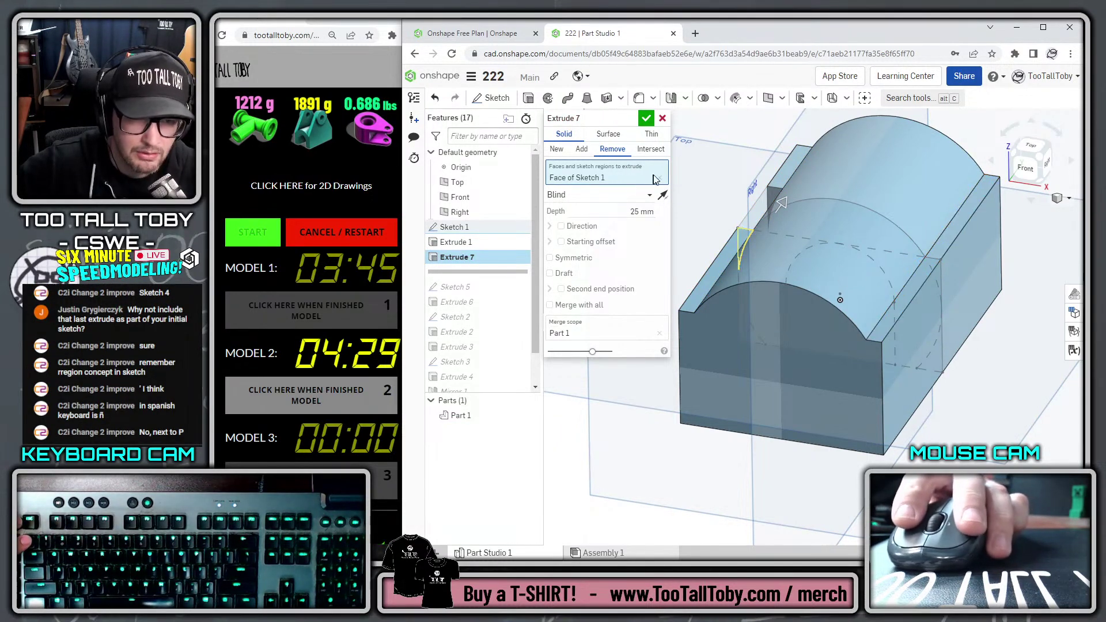
pyautogui.click(660, 179)
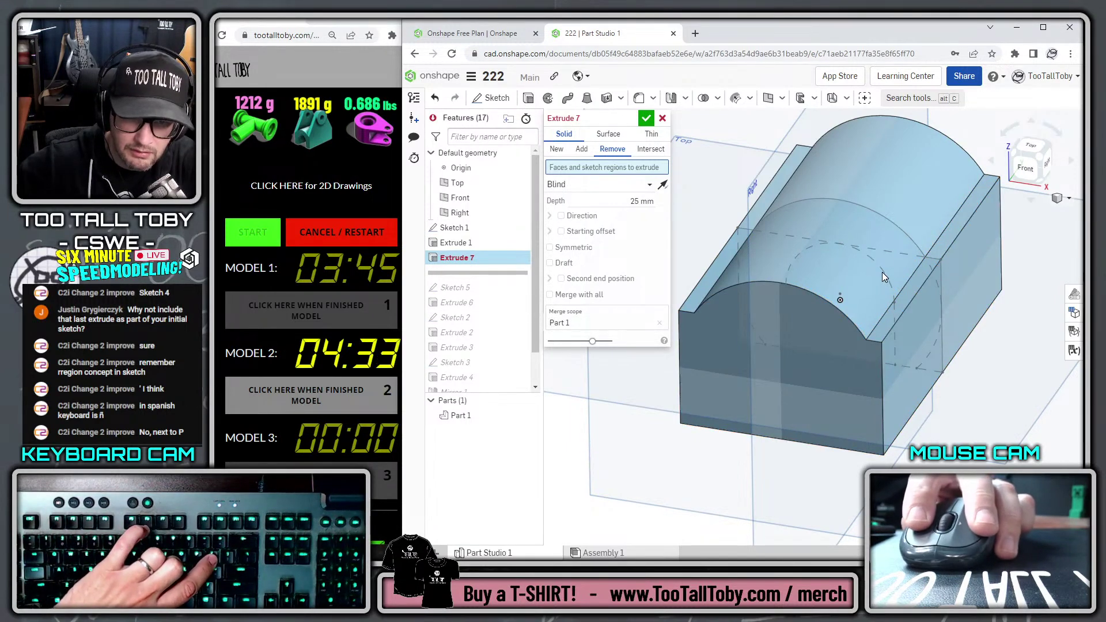
# Try to select several regions around the arch at once for the Remove extrude, and cancel the extrude
pyautogui.moveTo(889, 250); pyautogui.dragTo(792, 206)
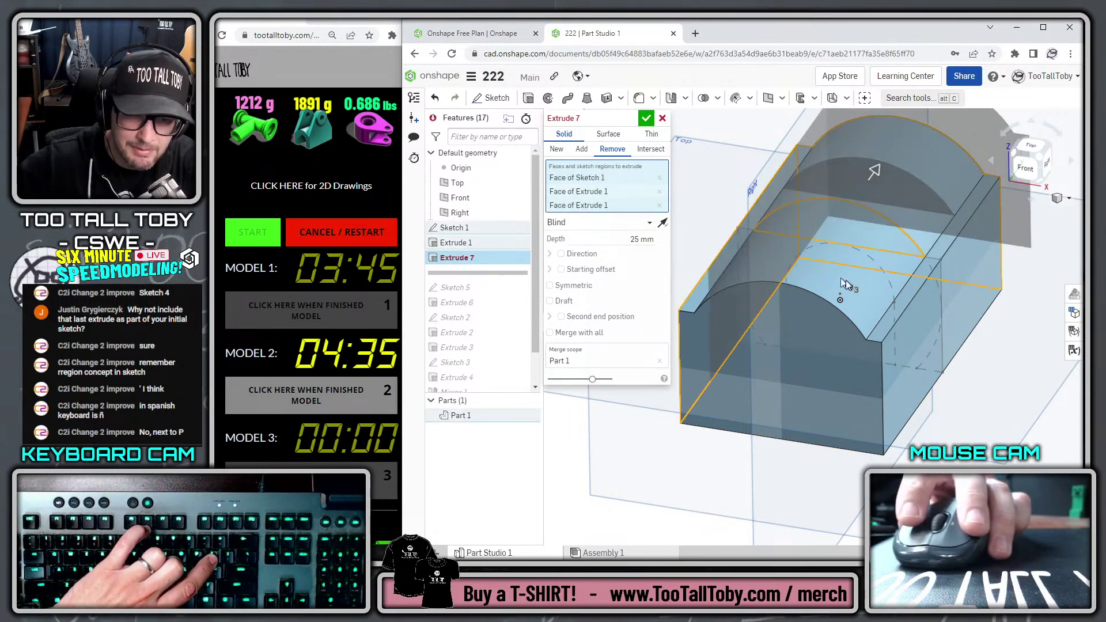
pyautogui.click(902, 345)
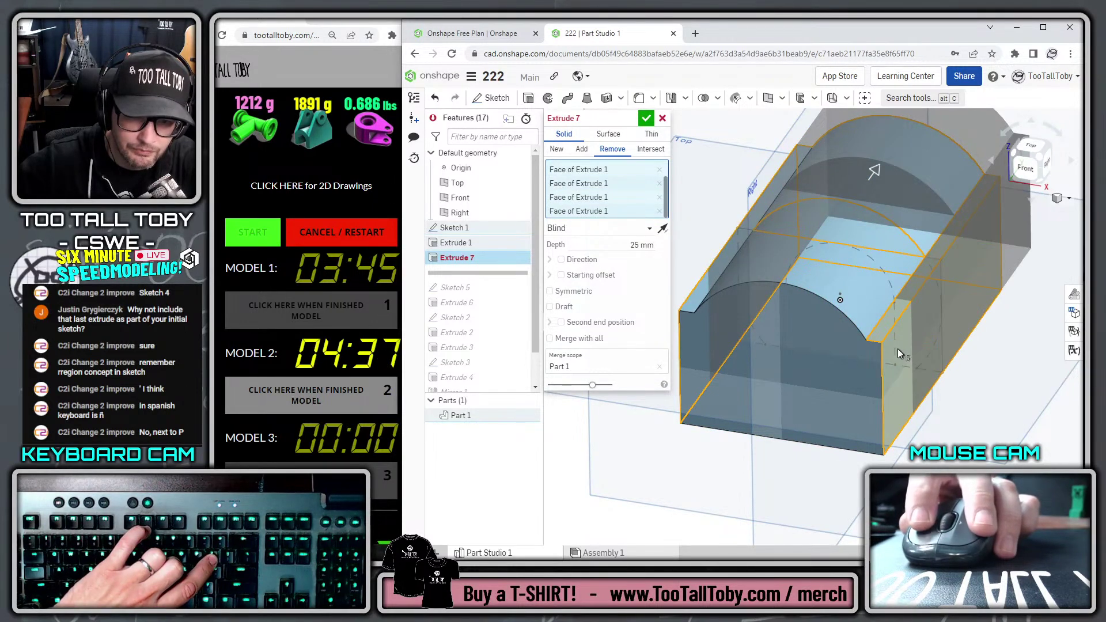
pyautogui.click(899, 353)
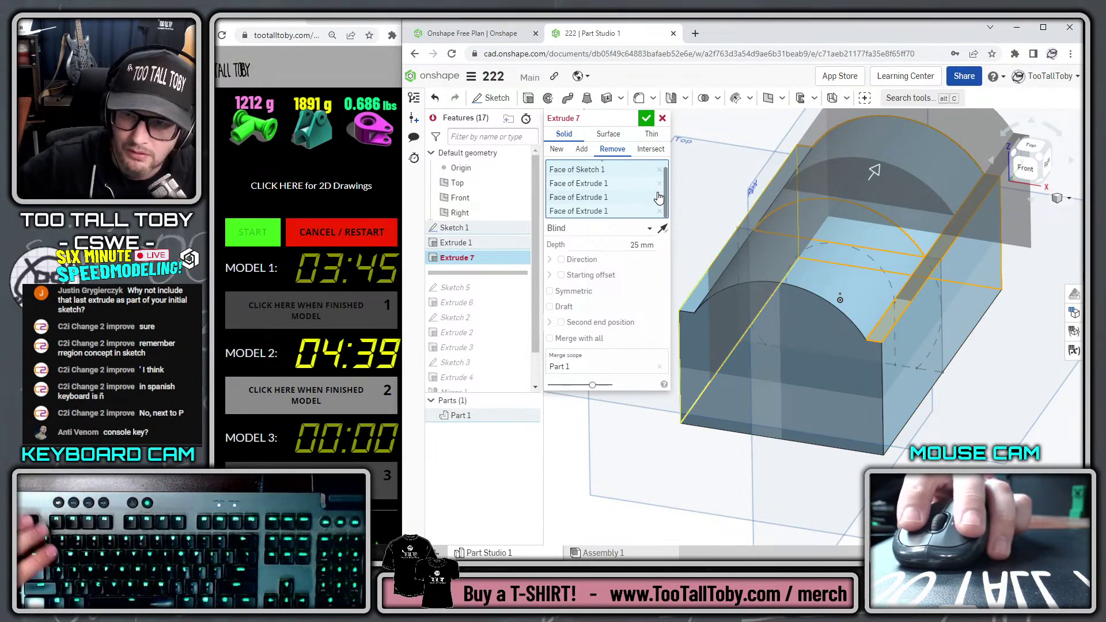
pyautogui.press('Escape')
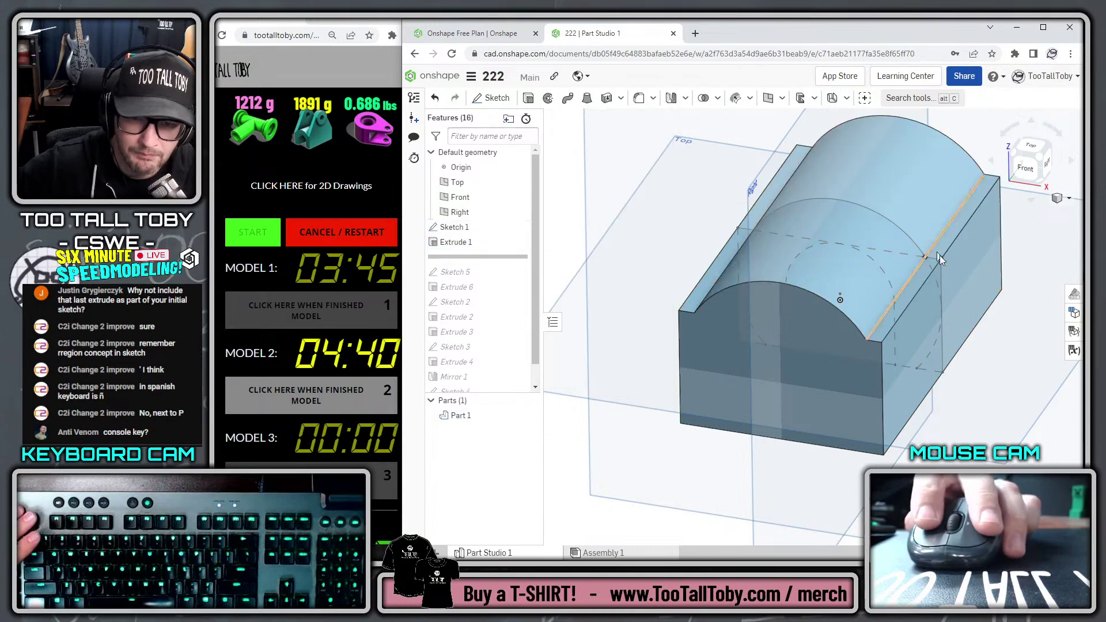
pyautogui.click(969, 379)
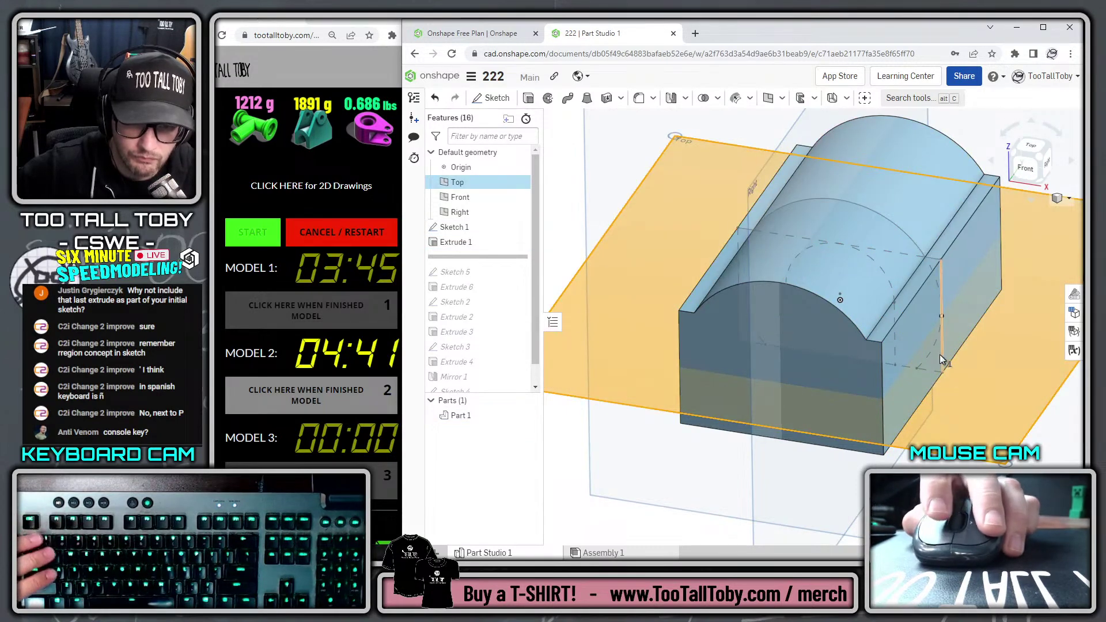
pyautogui.click(886, 273)
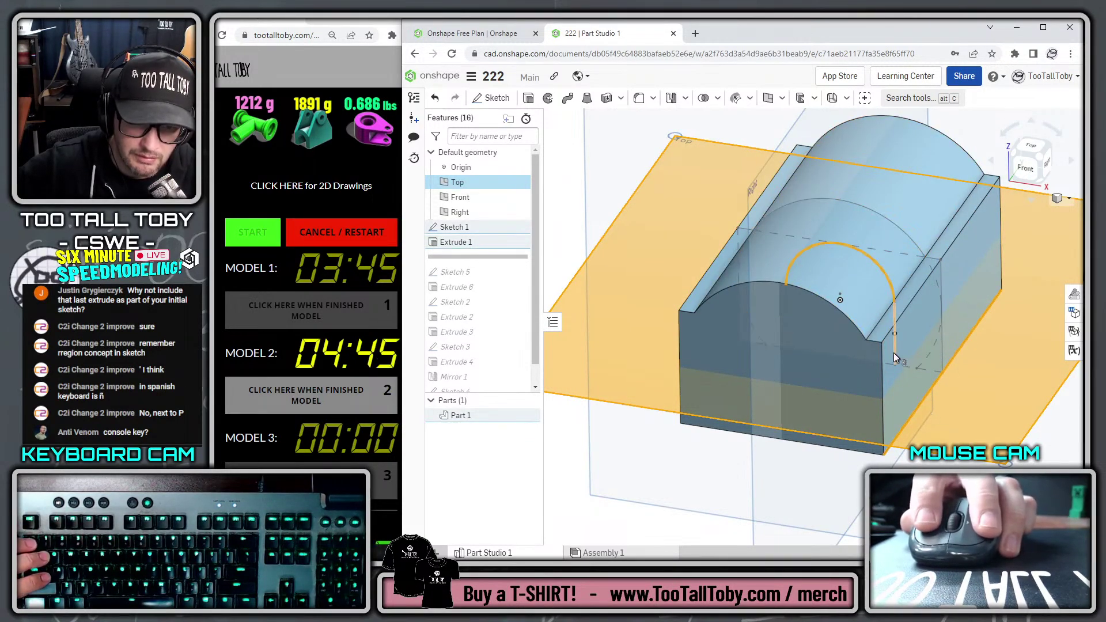
pyautogui.click(893, 352)
pyautogui.click(916, 368)
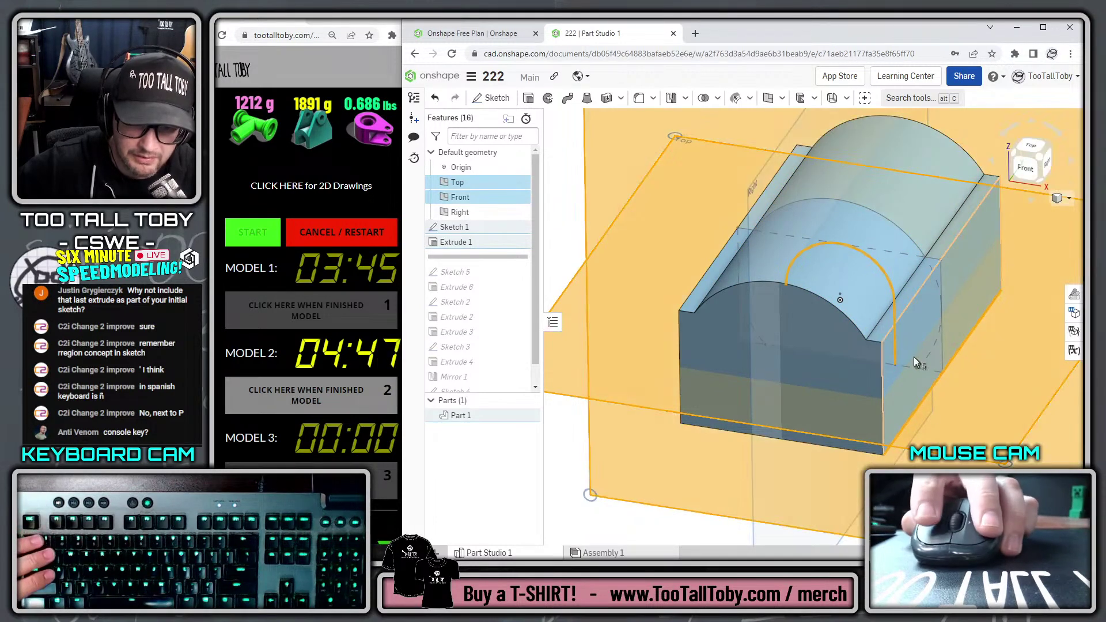
pyautogui.press('space')
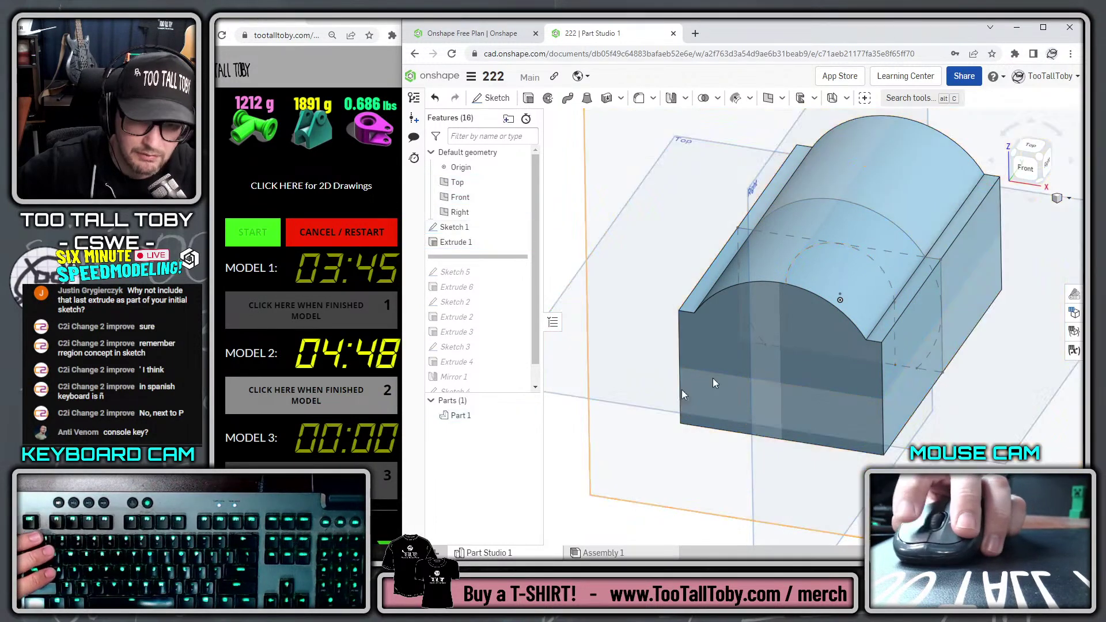
# Select the arch's arc and two vertical lines in Sketch 1 and start a Solid extrude
pyautogui.click(893, 341)
pyautogui.click(883, 269)
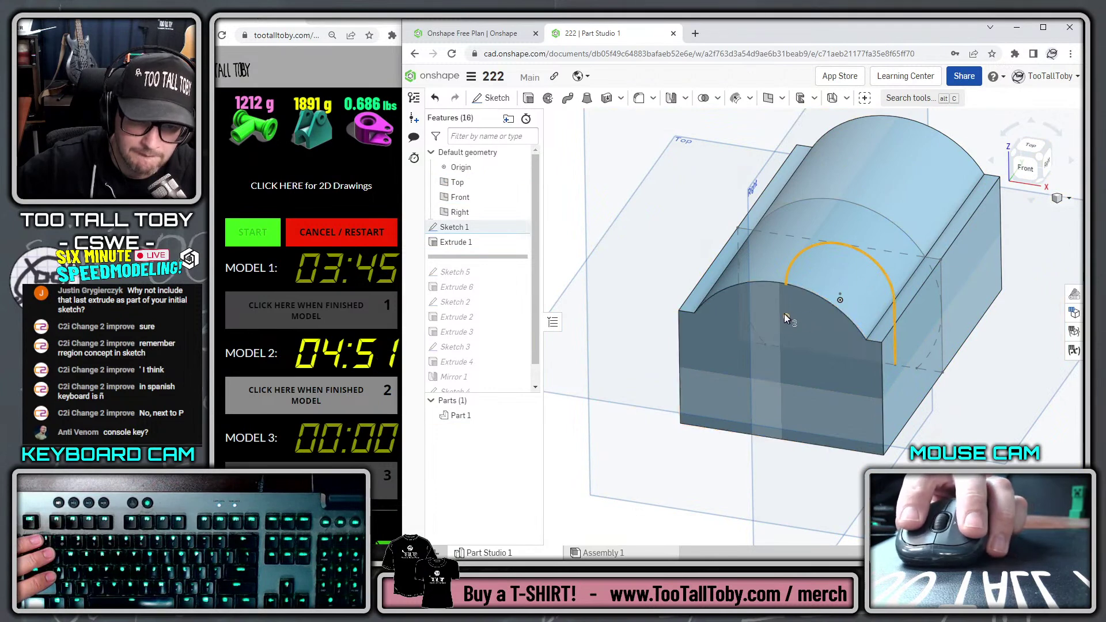
pyautogui.click(548, 99)
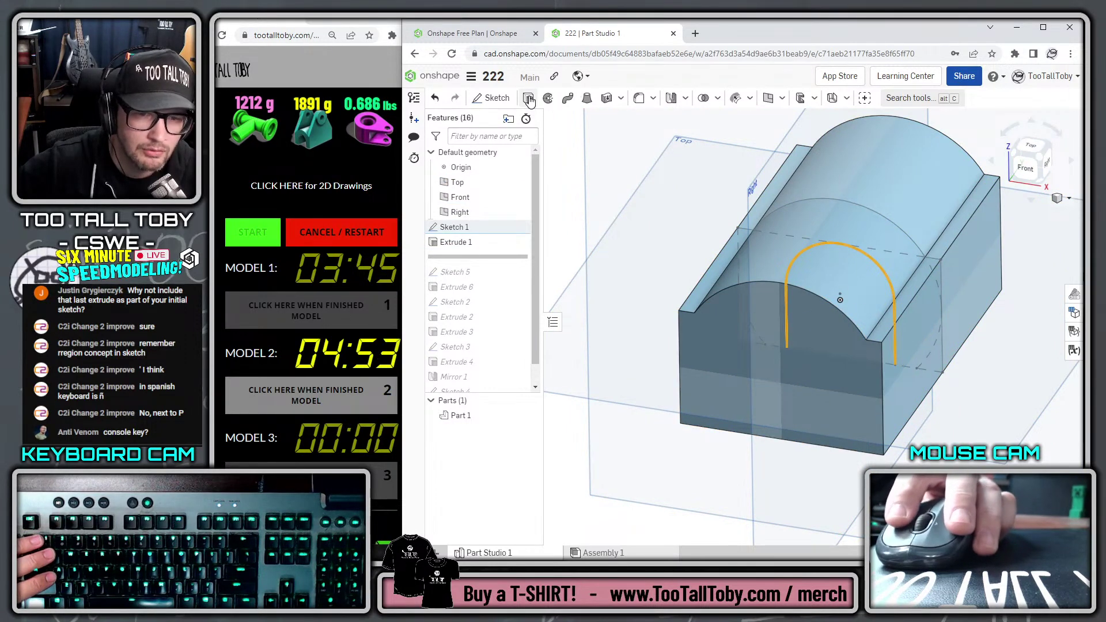
pyautogui.click(564, 135)
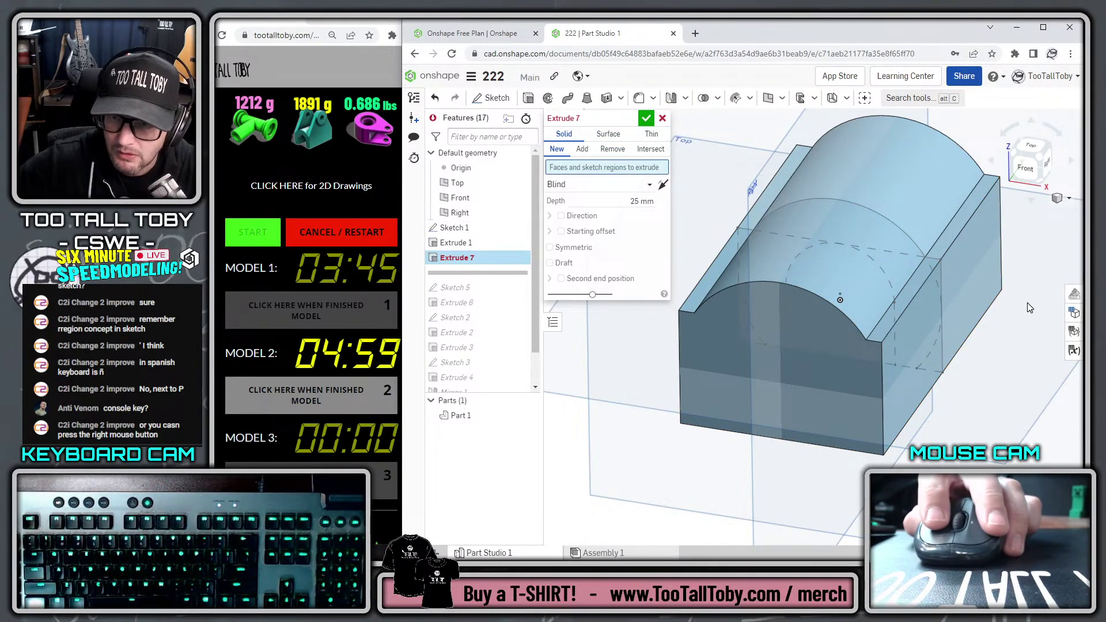
# Make the block transparent and pick the arch region of Sketch 1 as the extrude profile
pyautogui.rightClick(836, 290)
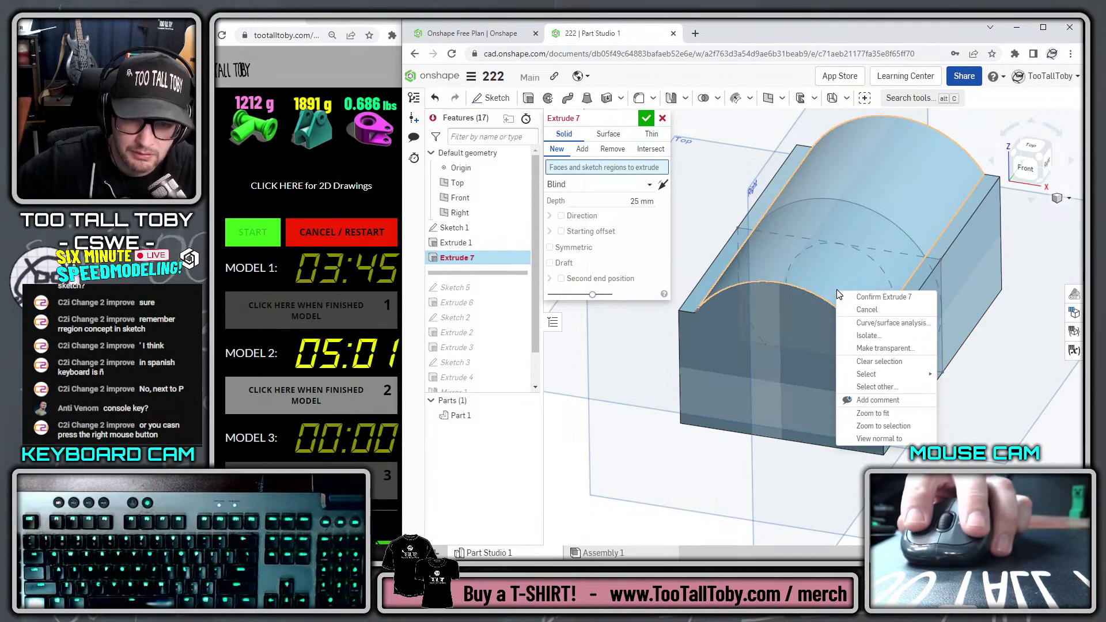
pyautogui.click(884, 348)
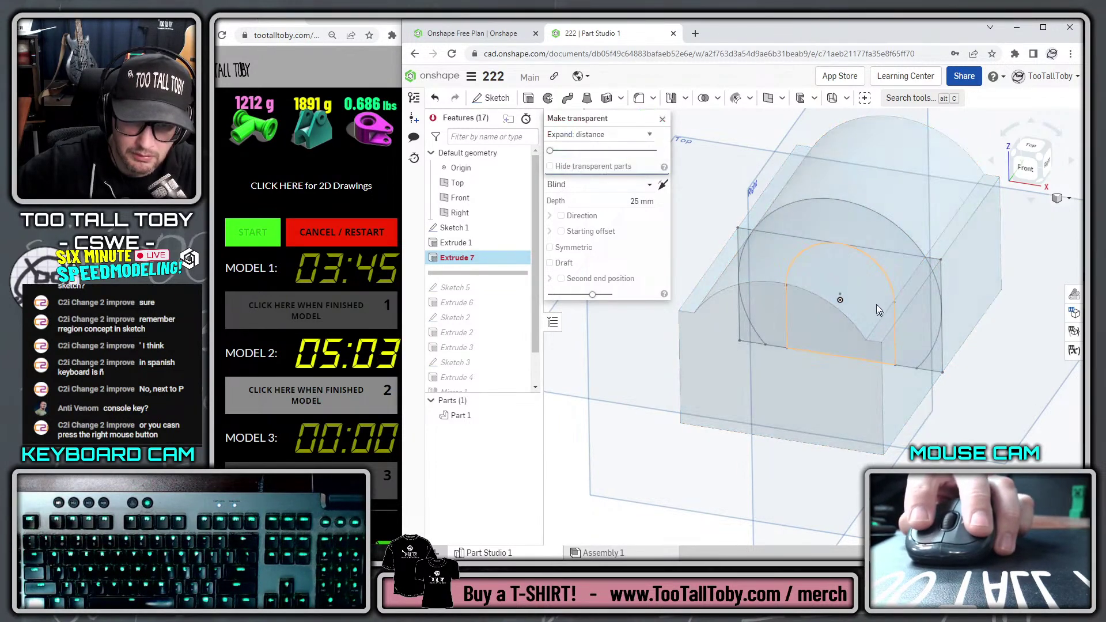
pyautogui.click(868, 284)
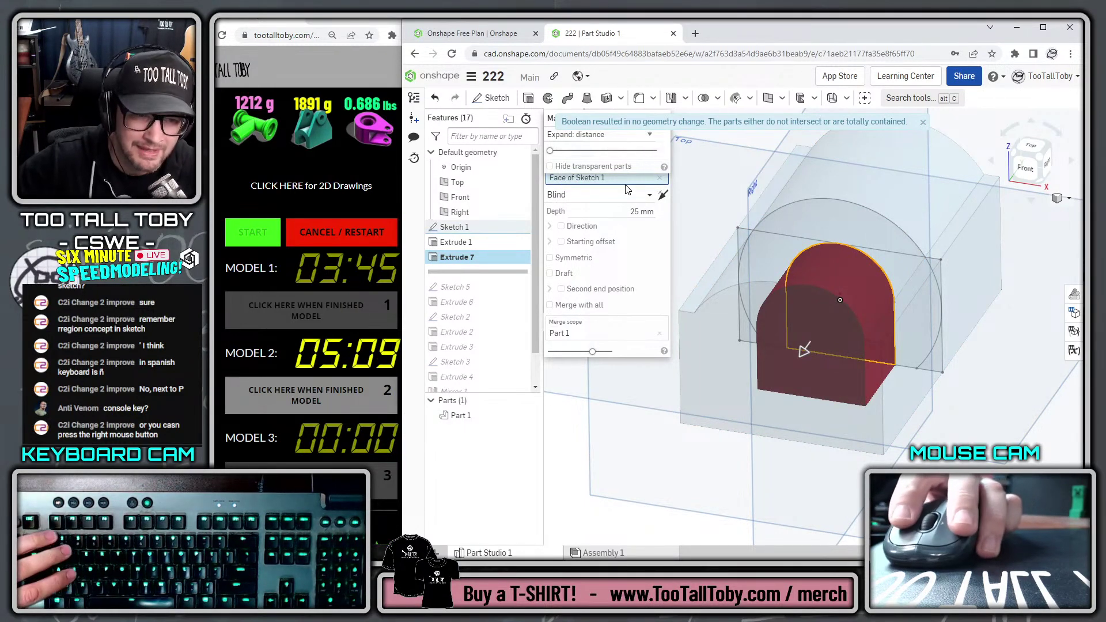
# Cut the arch region of Sketch 1 through the block with a symmetric, Through all Remove extrude
pyautogui.click(618, 197)
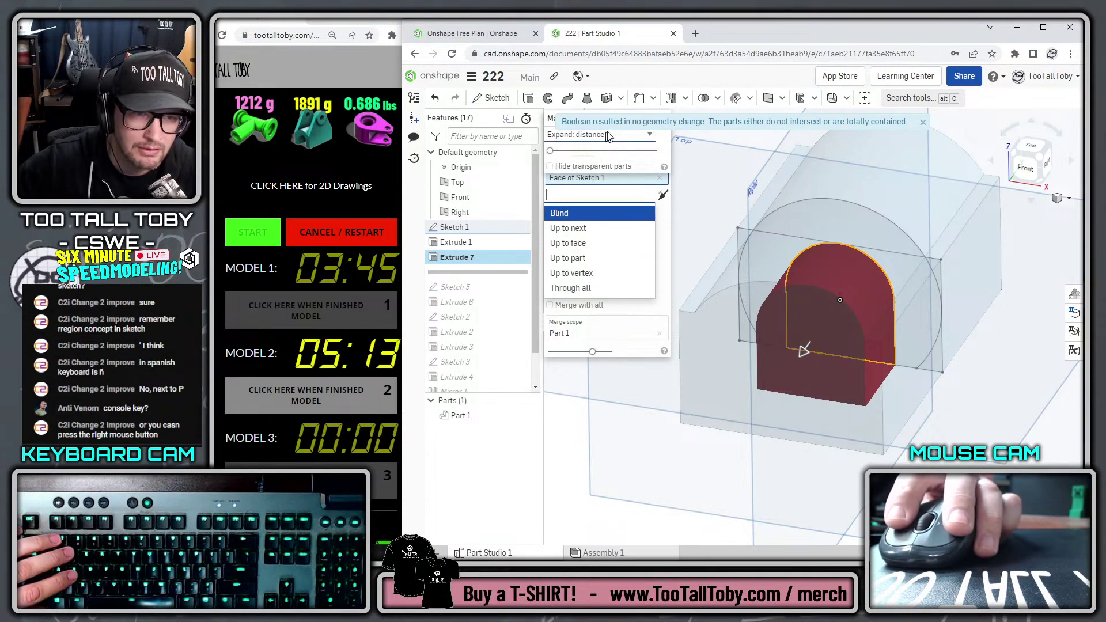
pyautogui.click(921, 123)
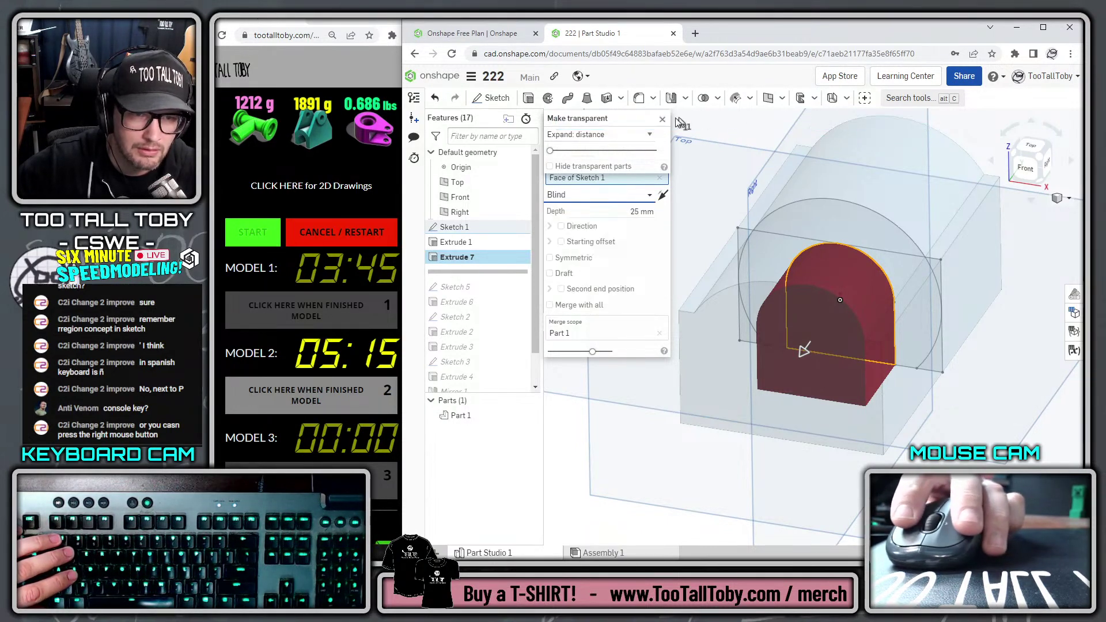
pyautogui.click(661, 120)
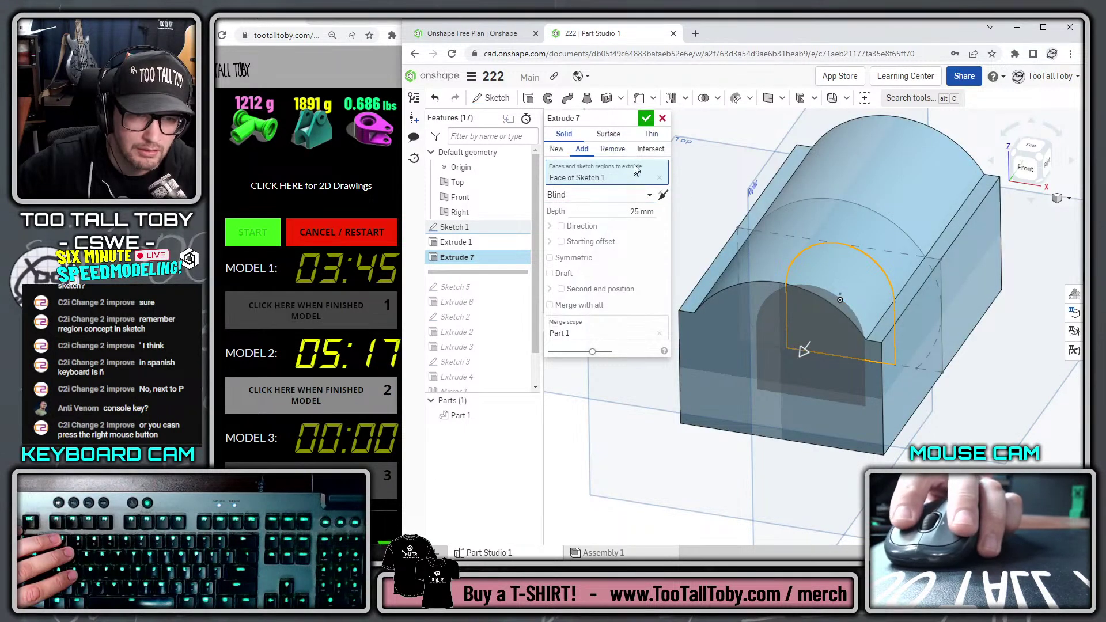
pyautogui.click(642, 199)
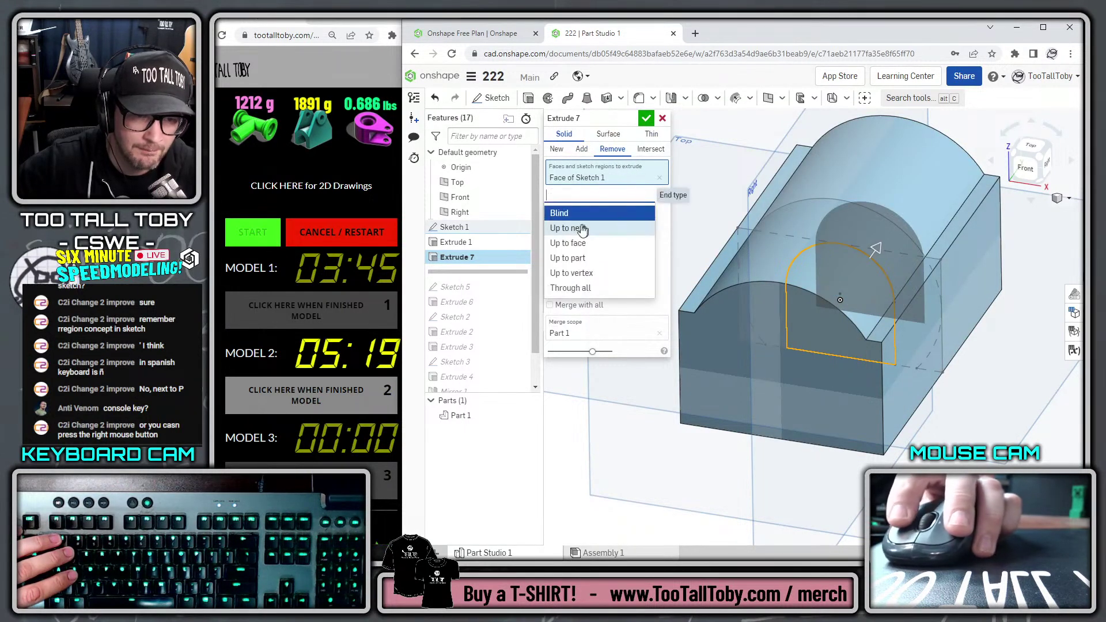
pyautogui.click(570, 278)
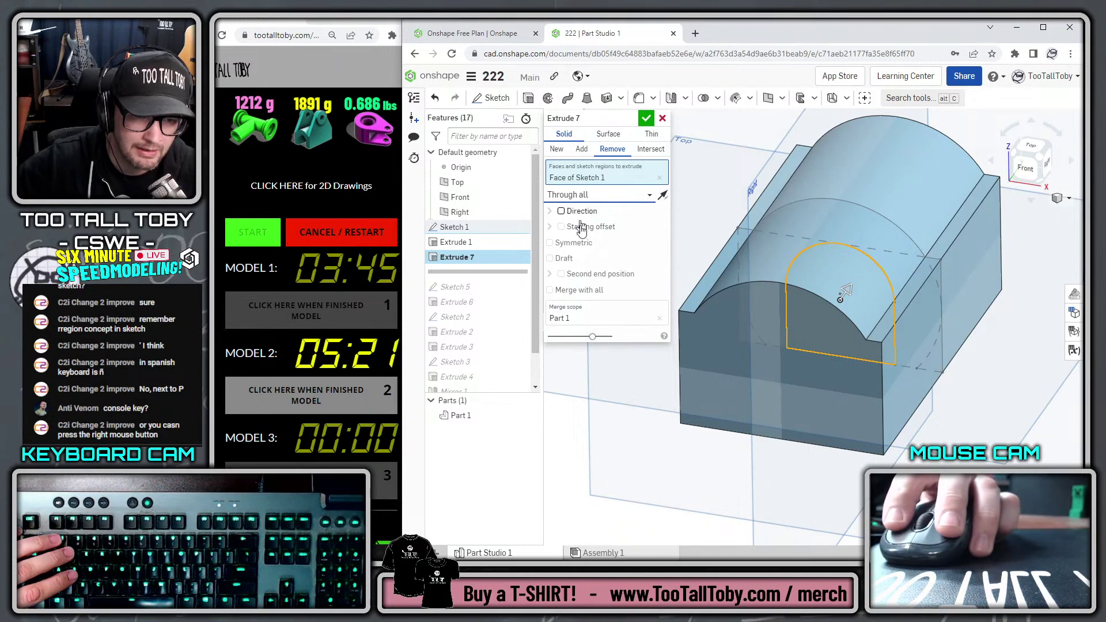
pyautogui.click(573, 243)
pyautogui.moveTo(823, 399)
pyautogui.mouseDown(button='right')
pyautogui.moveTo(834, 372)
pyautogui.moveTo(815, 394)
pyautogui.mouseUp(button='right')
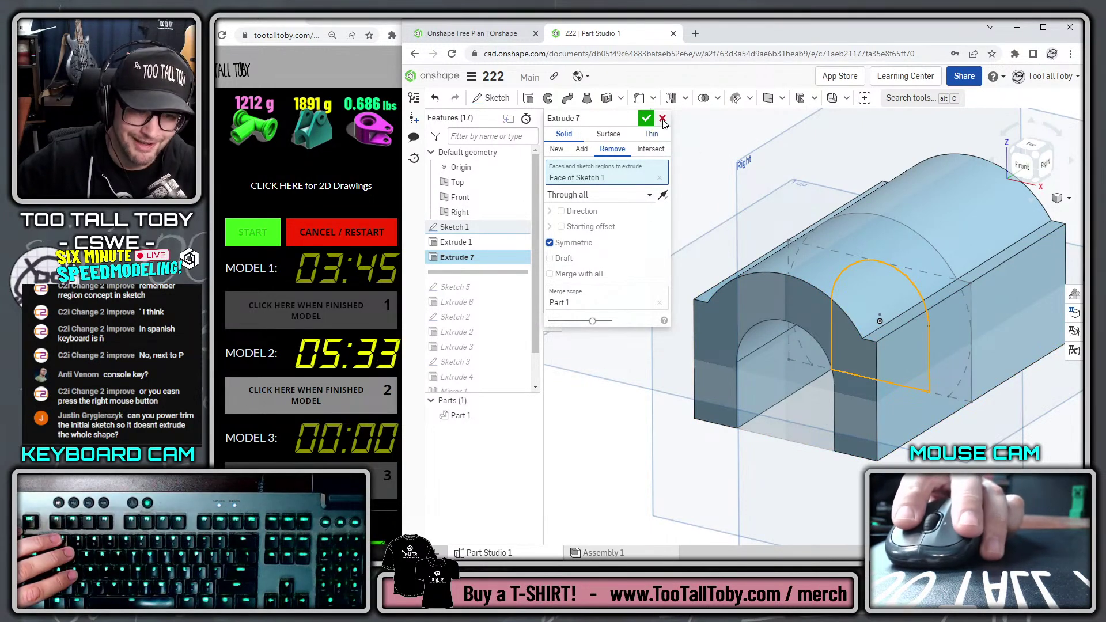
pyautogui.click(645, 119)
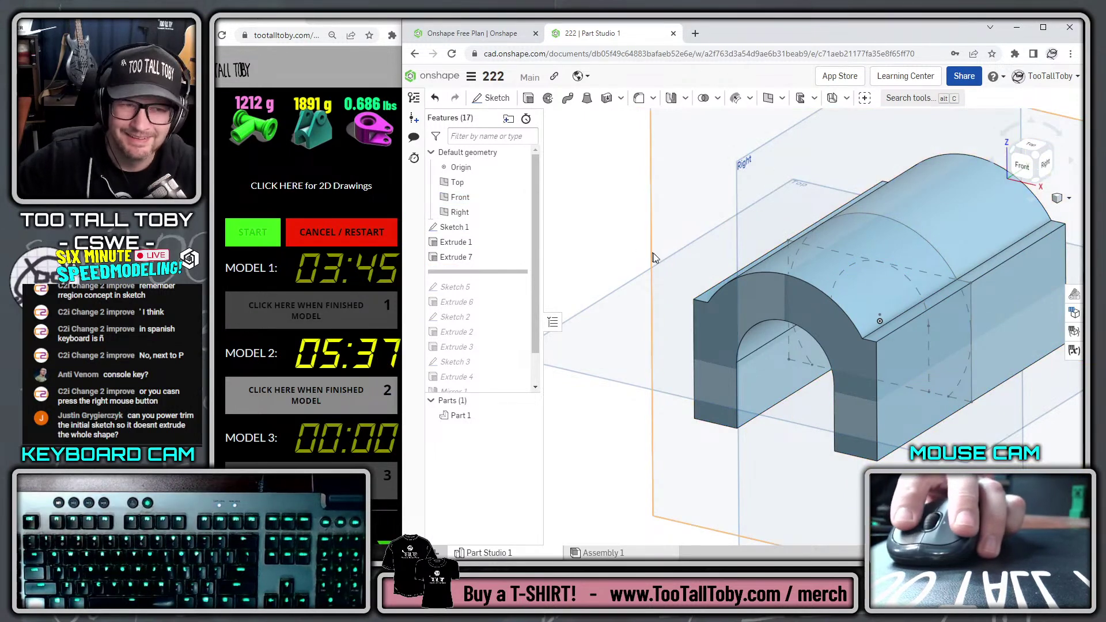
# Reset the challenge timer and send the 222 document to the trash
pyautogui.click(340, 231)
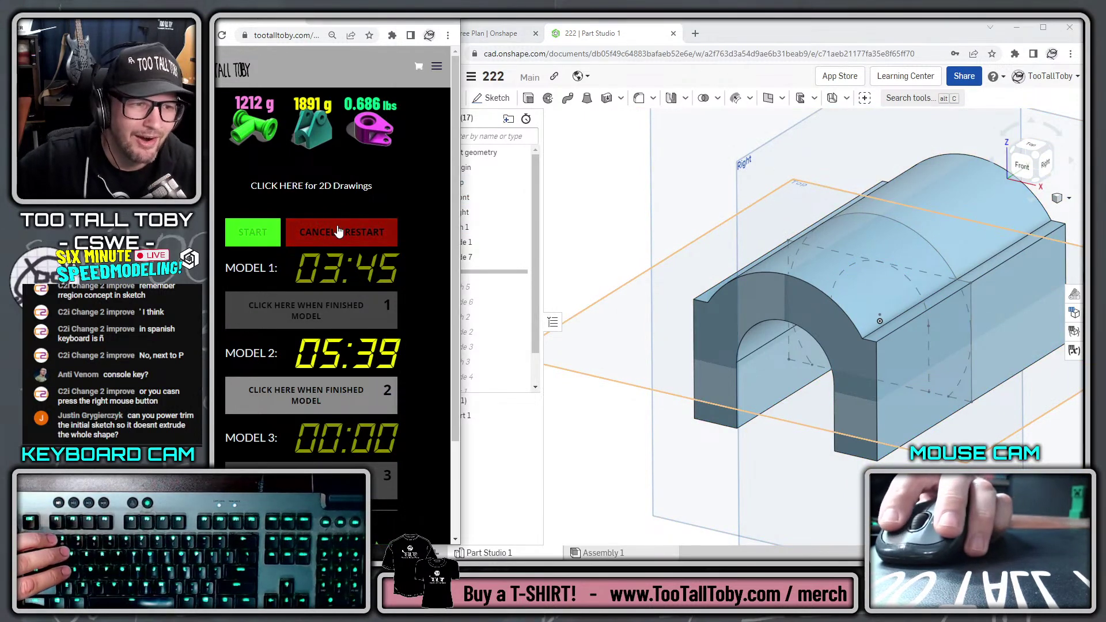
pyautogui.click(576, 224)
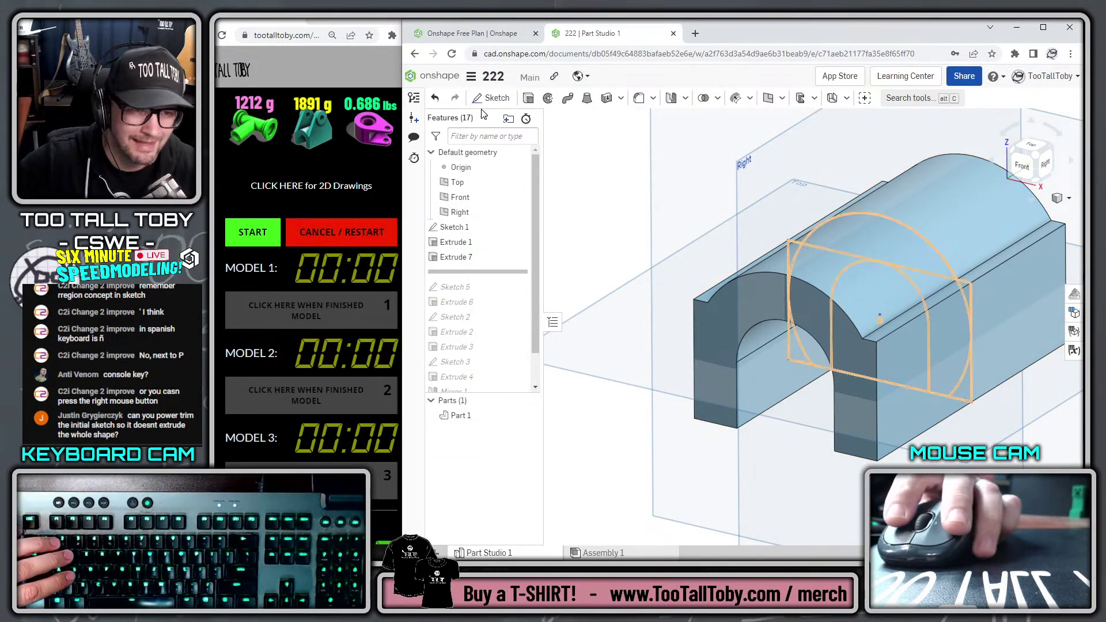
pyautogui.click(471, 76)
pyautogui.click(490, 237)
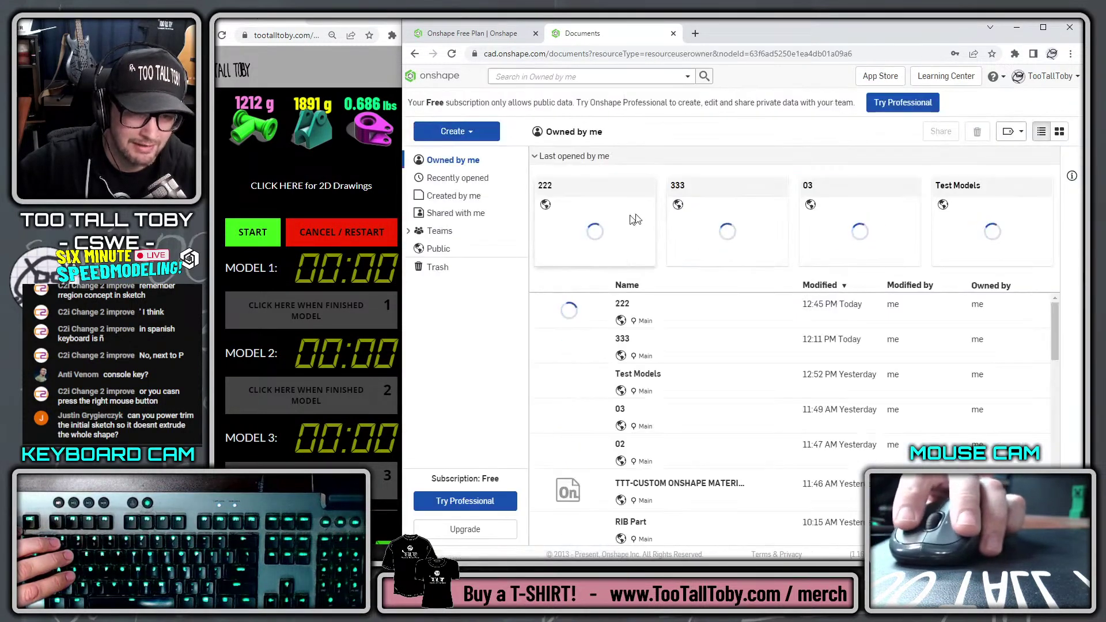
pyautogui.click(565, 311)
pyautogui.press('Delete')
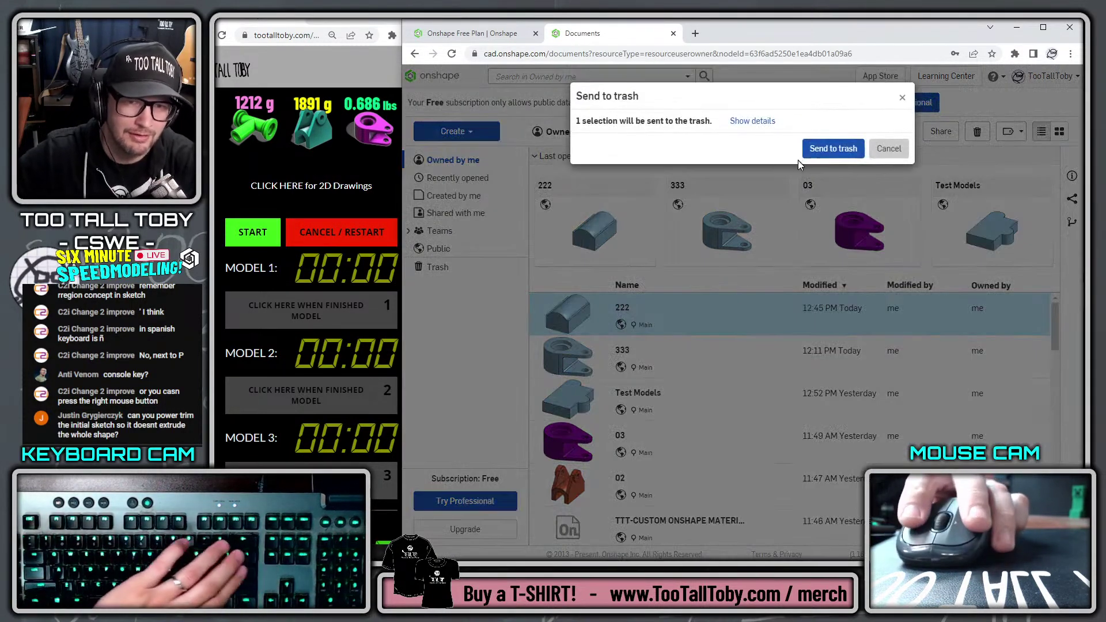
pyautogui.click(846, 148)
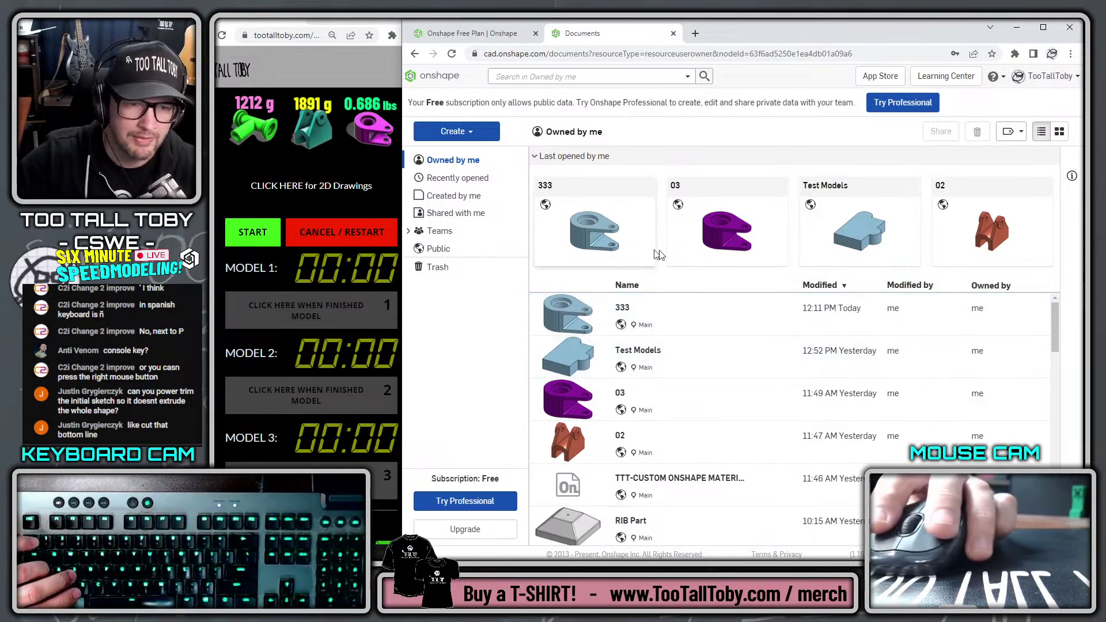
pyautogui.click(468, 133)
pyautogui.click(474, 154)
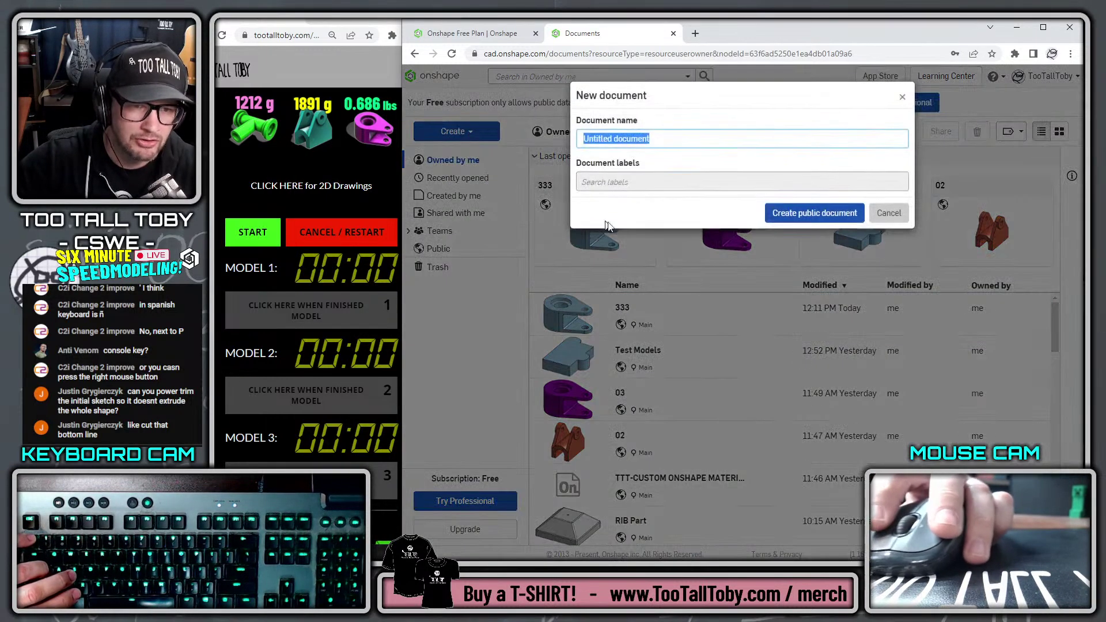
pyautogui.click(877, 219)
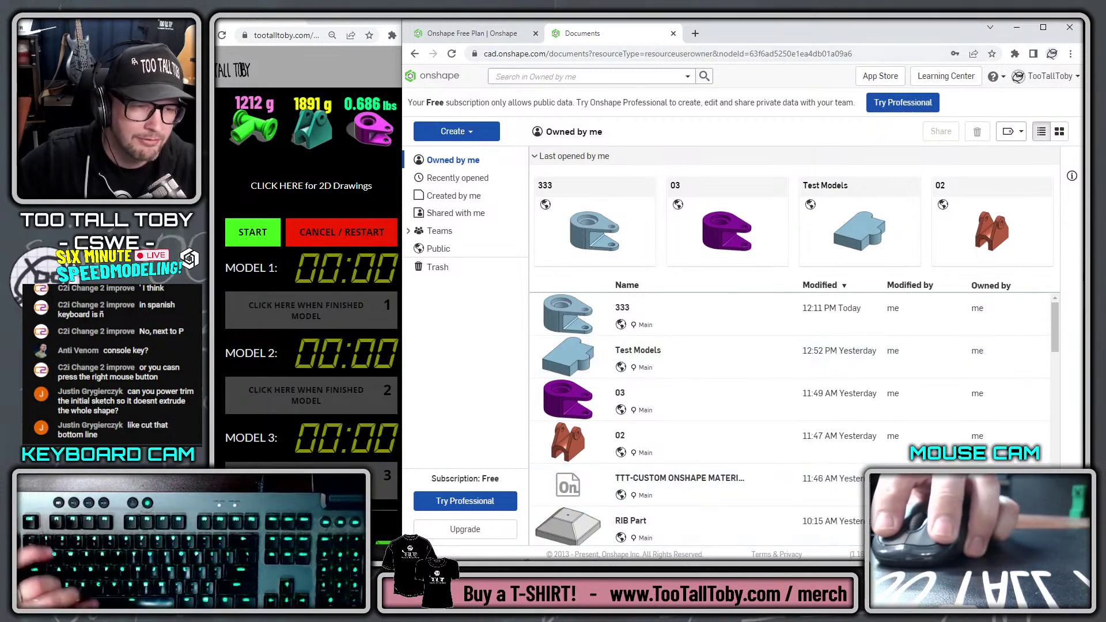
# Reposition the Too Tall Toby timer window and start the challenge timer
pyautogui.moveTo(320, 22)
pyautogui.mouseDown()
pyautogui.moveTo(571, 63)
pyautogui.moveTo(303, 32)
pyautogui.moveTo(332, 33)
pyautogui.mouseUp()
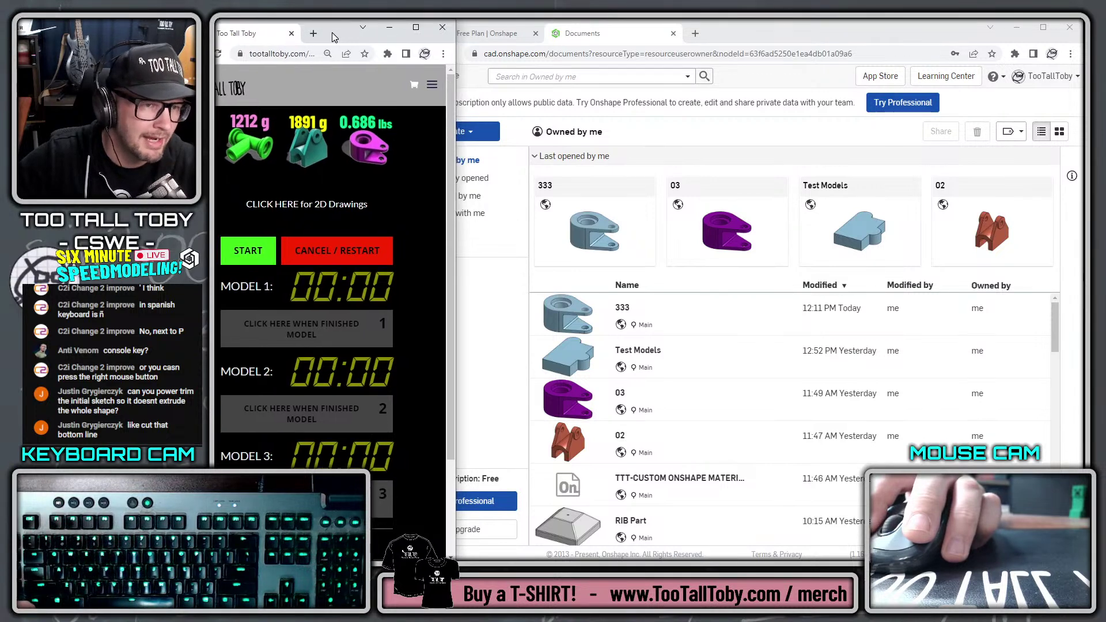
pyautogui.click(610, 38)
pyautogui.click(248, 250)
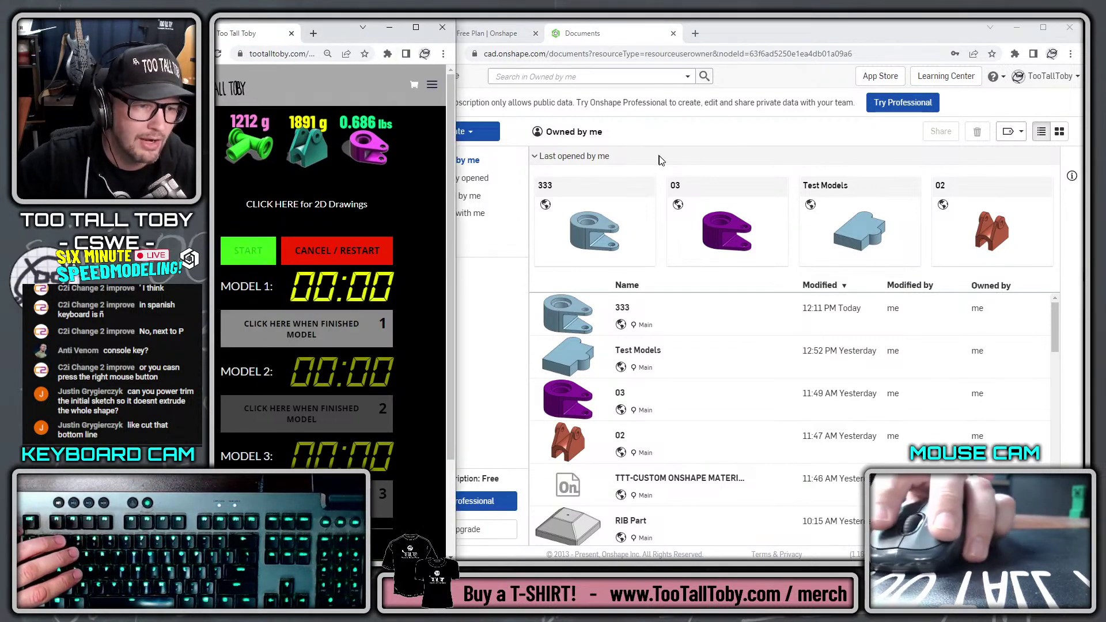
# Create a new public Onshape document named 2222
pyautogui.click(476, 134)
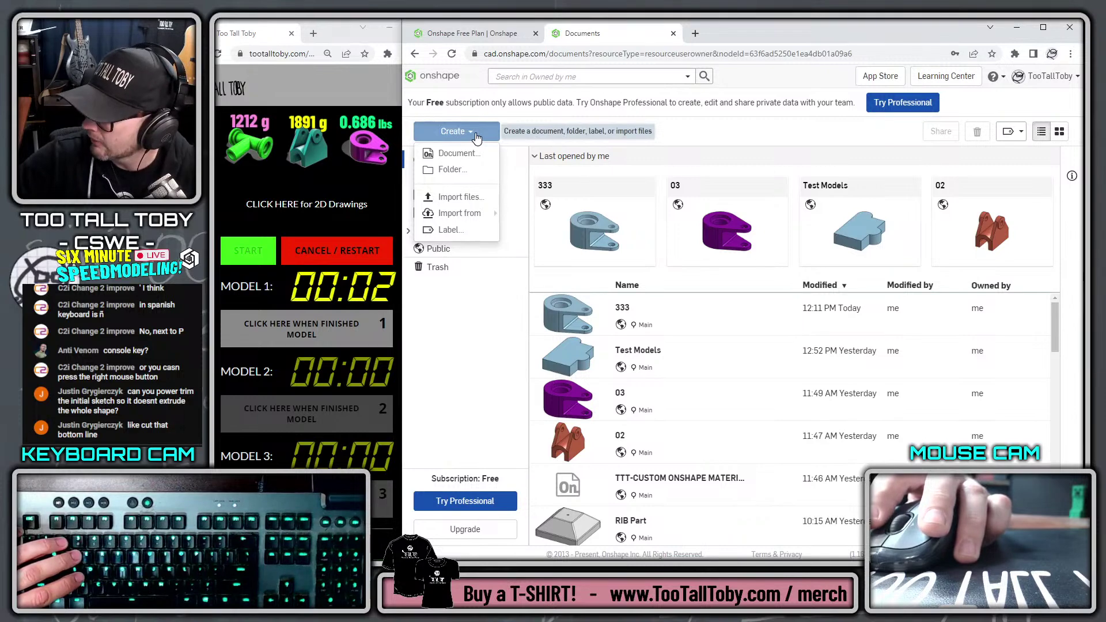
pyautogui.click(471, 159)
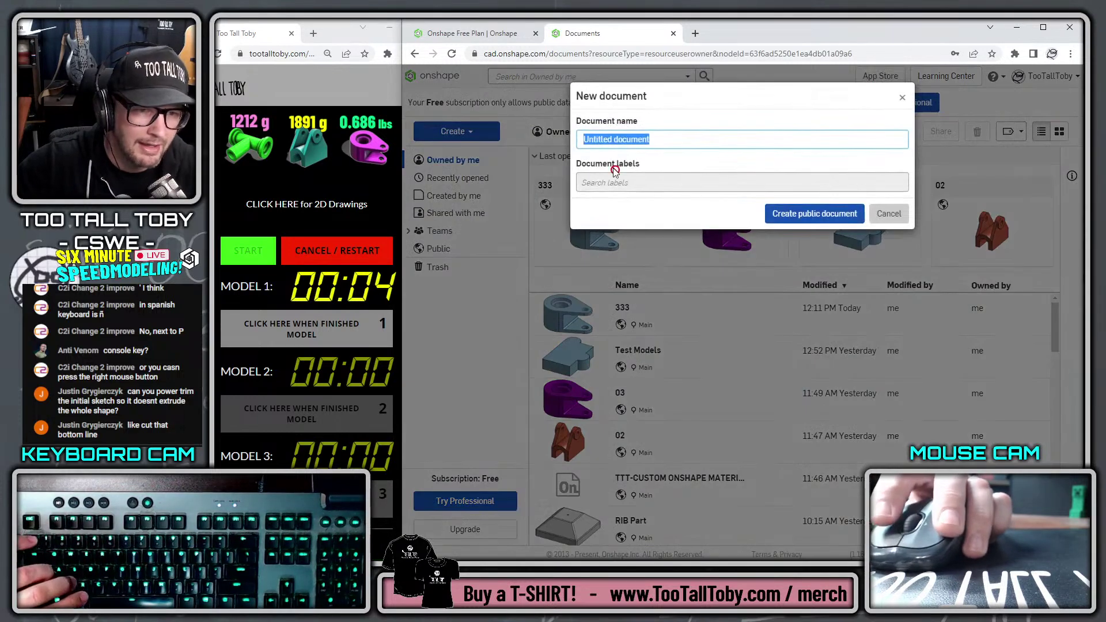
pyautogui.write('333')
pyautogui.press('Return')
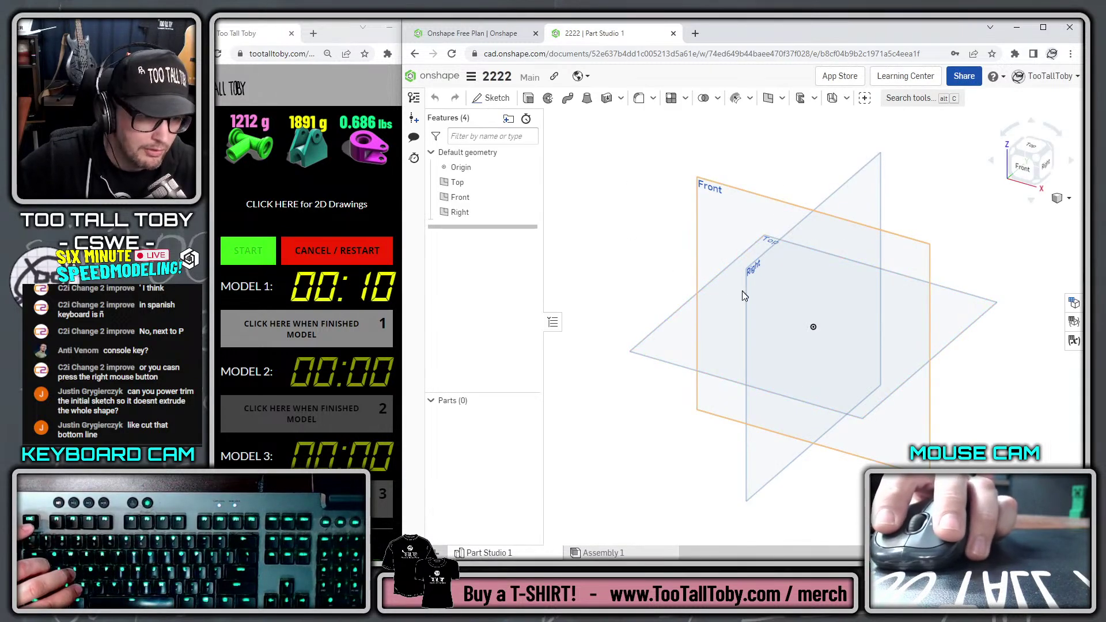
# Start a sketch on the Right plane and draw a 60 by 36 mm center rectangle at the origin
pyautogui.click(759, 269)
pyautogui.press('s')
pyautogui.click(767, 267)
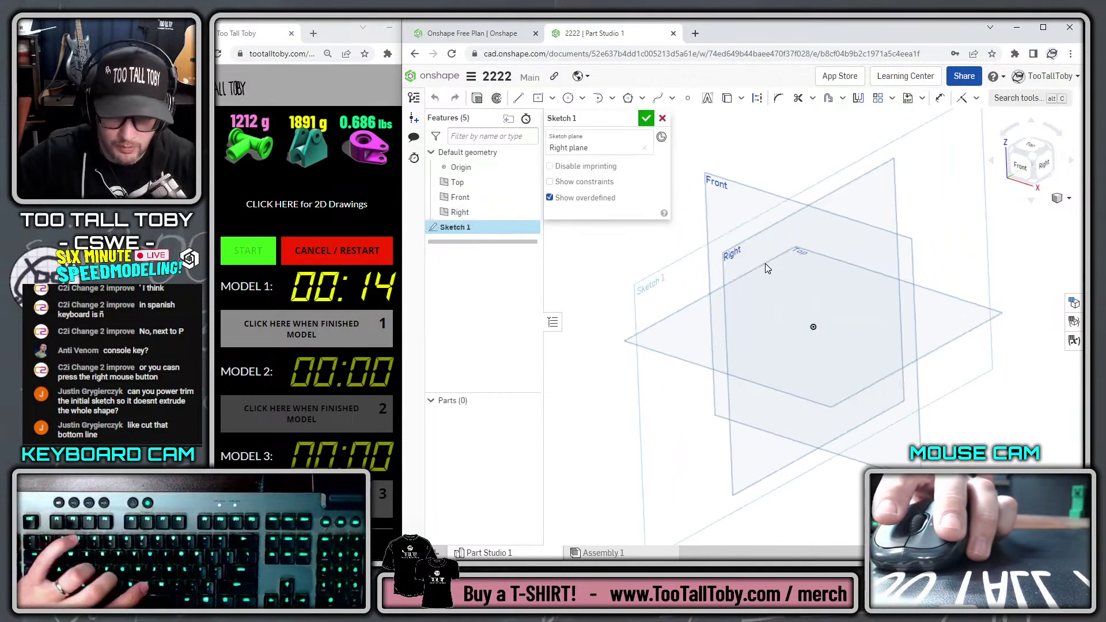
pyautogui.press('s')
pyautogui.click(834, 249)
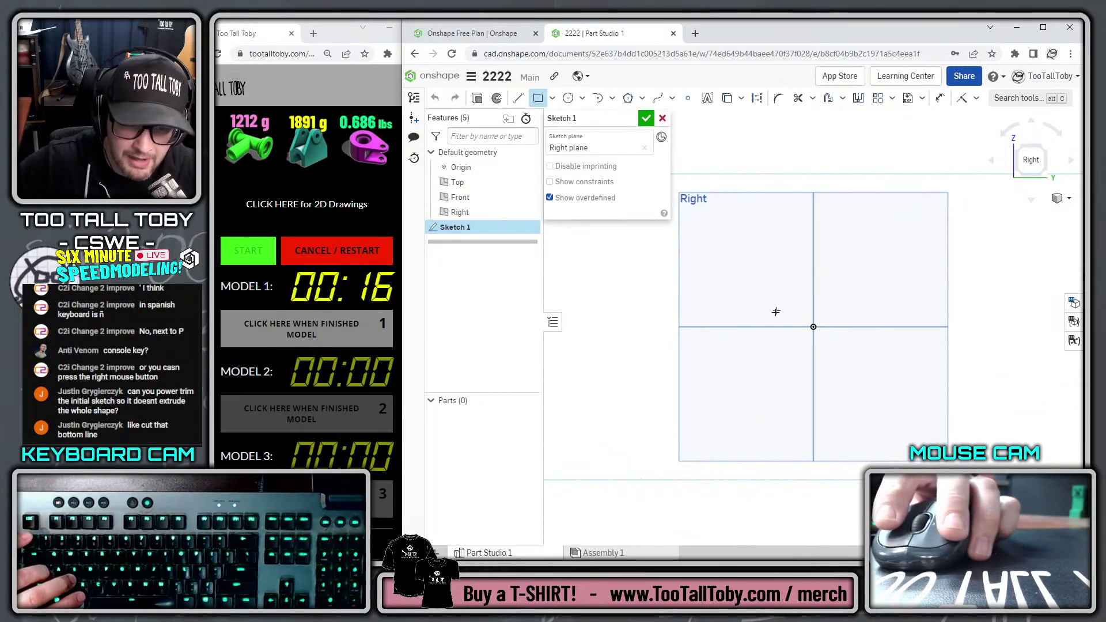
pyautogui.press('s')
pyautogui.click(850, 317)
pyautogui.click(812, 327)
pyautogui.write('60')
pyautogui.press('Tab')
pyautogui.write('36')
pyautogui.press('Return')
# Draw a 60 mm diameter circle centered on the vertical axis above the origin, overlapping the rectangle
pyautogui.press('s')
pyautogui.click(945, 264)
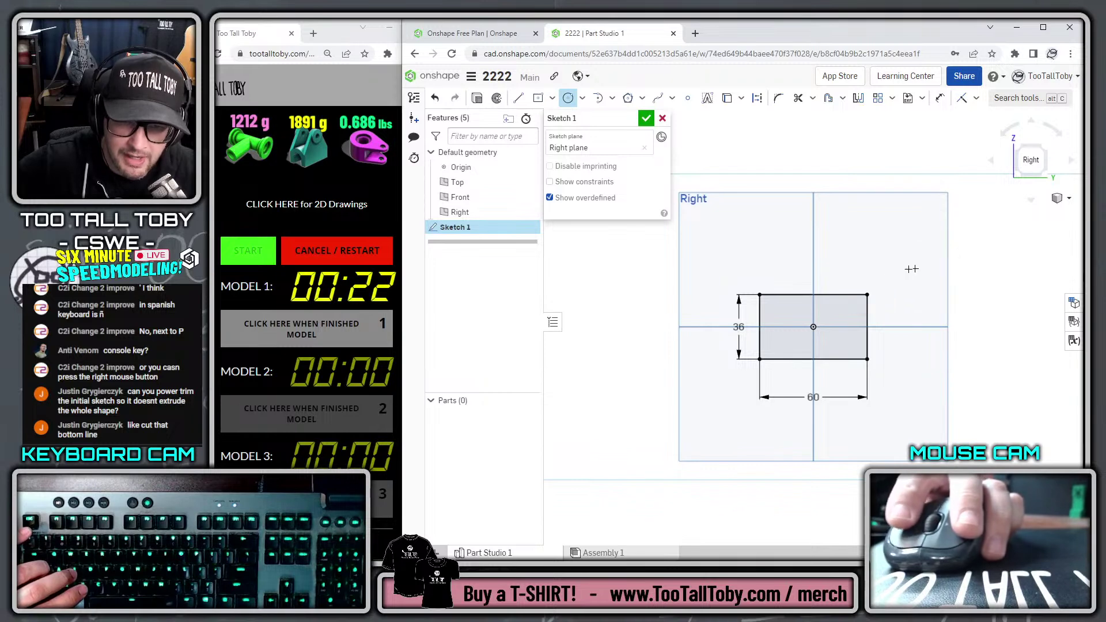
pyautogui.click(812, 279)
pyautogui.click(809, 313)
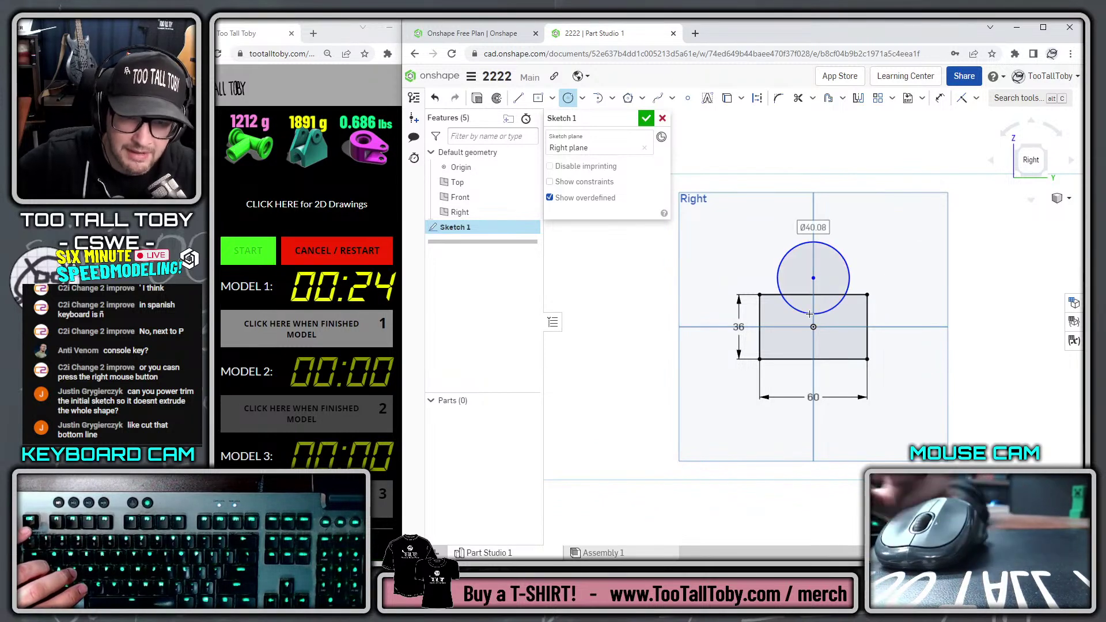
pyautogui.write('60')
pyautogui.press('Return')
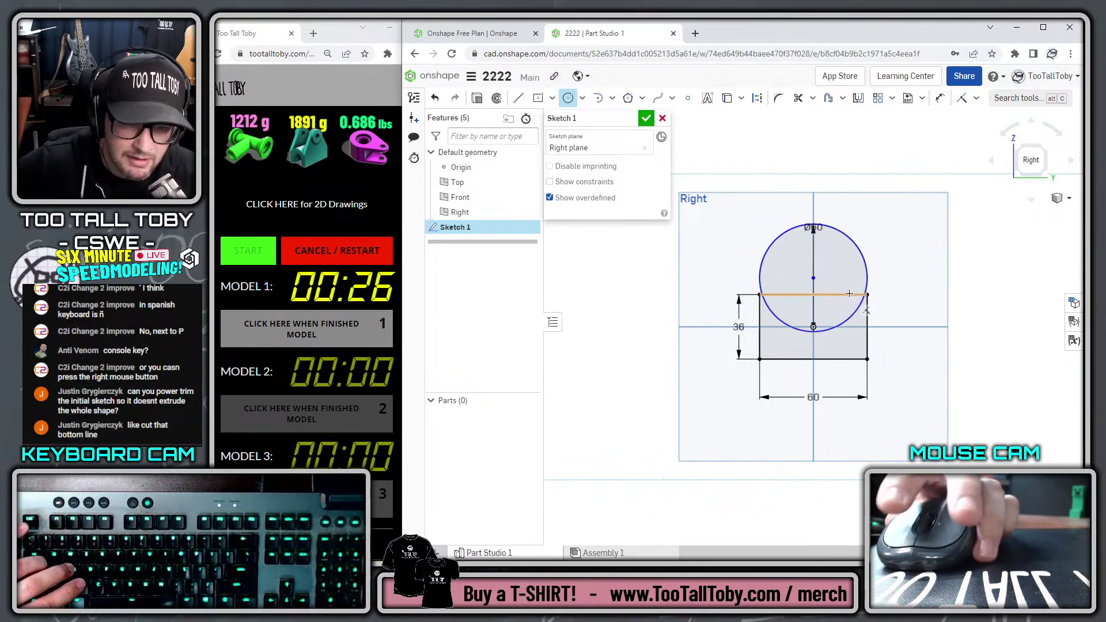
# Dimension the distance from the rectangle's bottom edge to the top of the circle as 50 mm
pyautogui.press('s')
pyautogui.click(812, 296)
pyautogui.click(801, 240)
pyautogui.click(783, 358)
pyautogui.click(706, 290)
pyautogui.write('50')
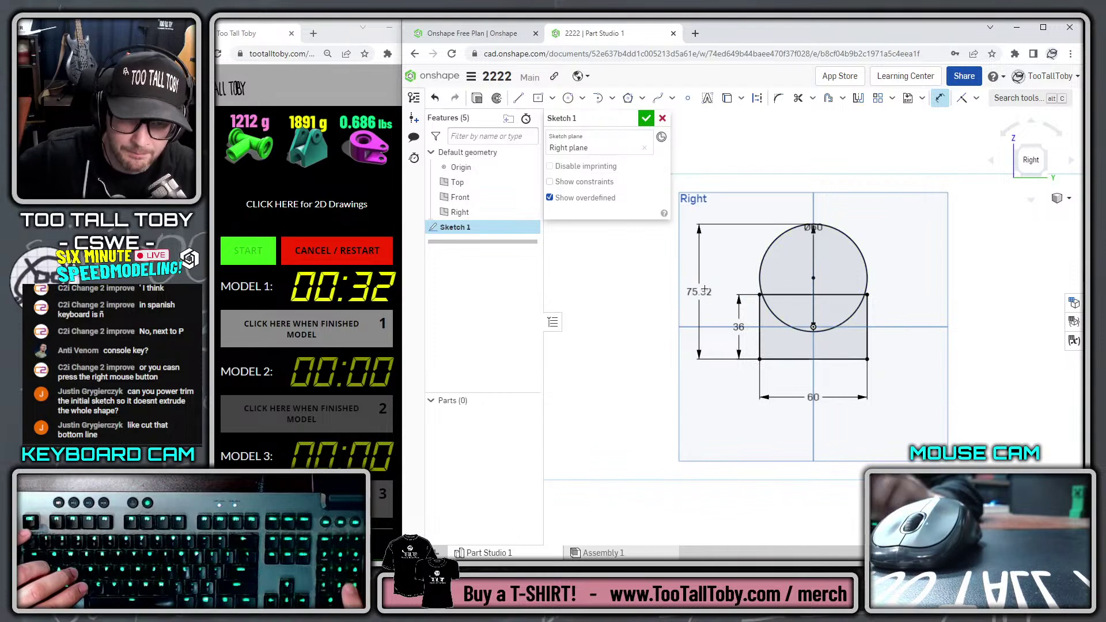
pyautogui.press('Return')
# Trim away the part of the circle that lies below the rectangle's bottom edge
pyautogui.press('f')
pyautogui.press('s')
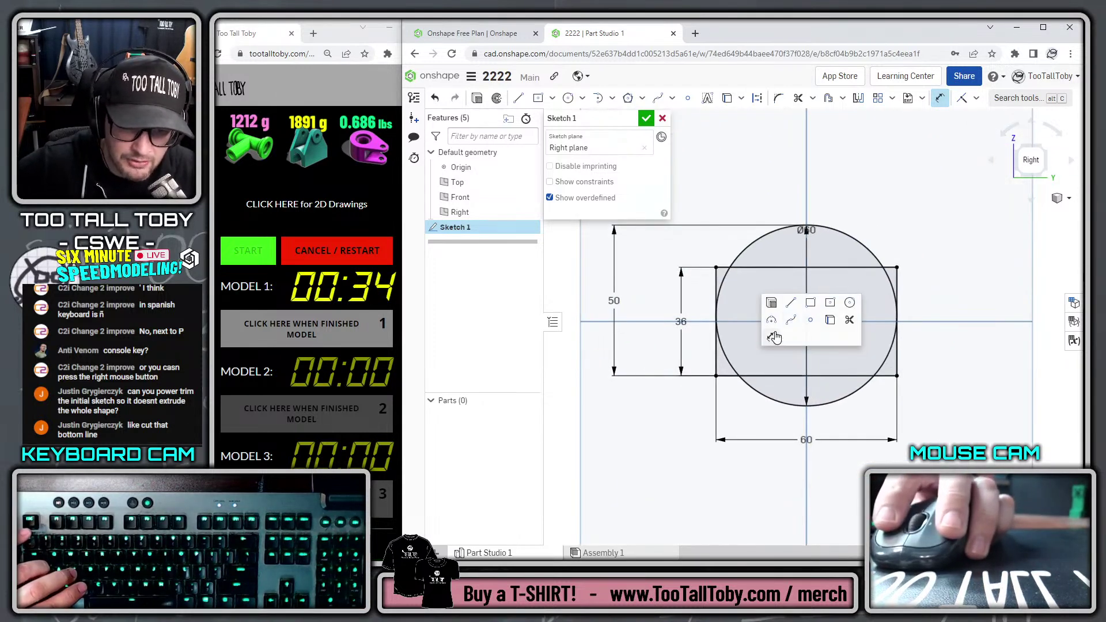
pyautogui.click(849, 320)
pyautogui.click(855, 396)
# Sketch an arch on the rectangle's bottom edge with two vertical lines about 23 mm long joined by a tangent arc of about 11.5 mm radius
pyautogui.press('s')
pyautogui.click(867, 386)
pyautogui.click(778, 376)
pyautogui.moveTo(776, 307)
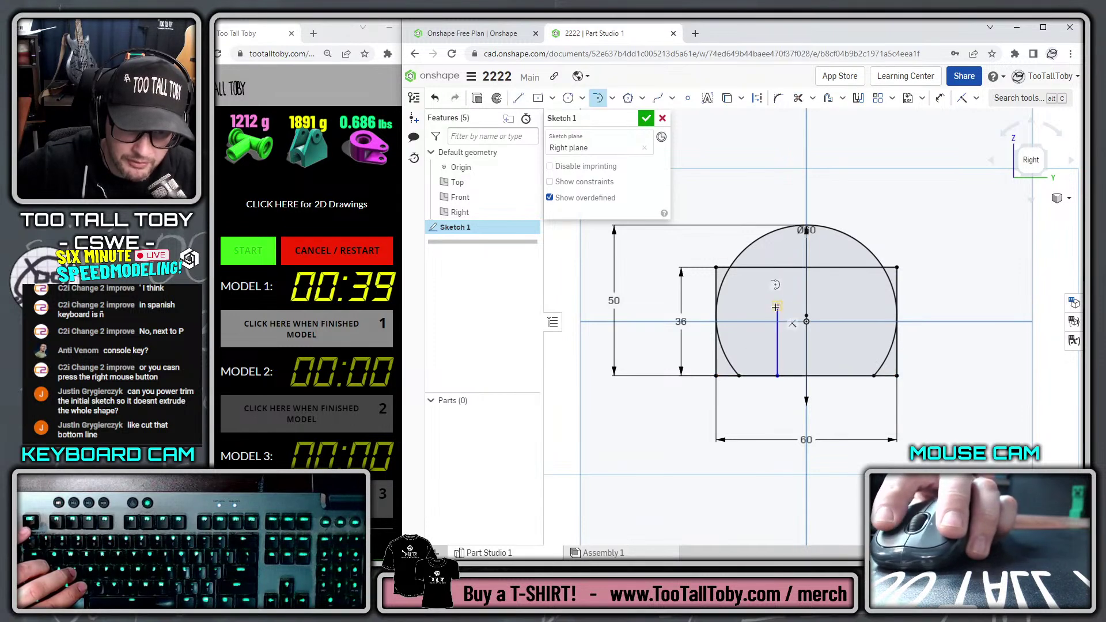
pyautogui.click(846, 305)
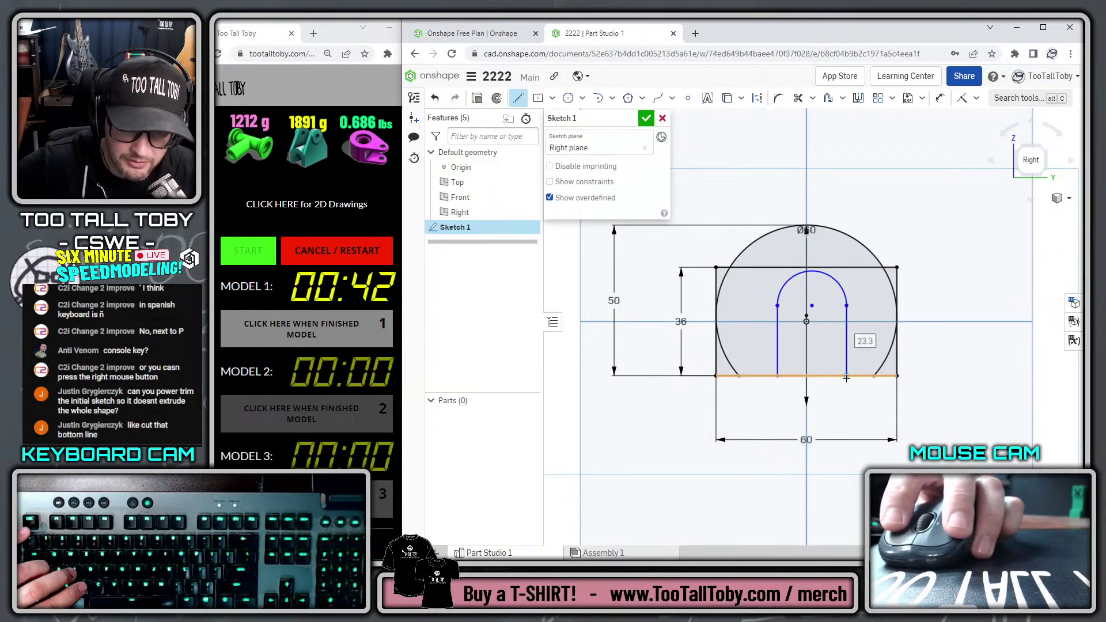
pyautogui.click(846, 375)
# Set the inner arc's radius to 16 mm and move its center onto the large circle's center
pyautogui.press('s')
pyautogui.click(865, 291)
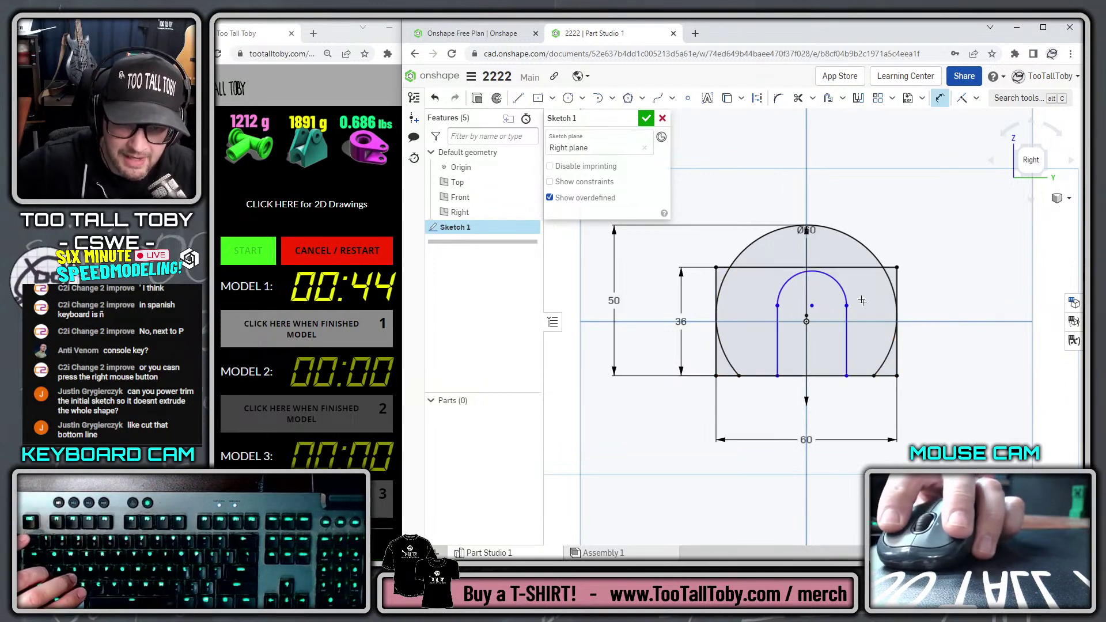
pyautogui.click(838, 281)
pyautogui.click(884, 214)
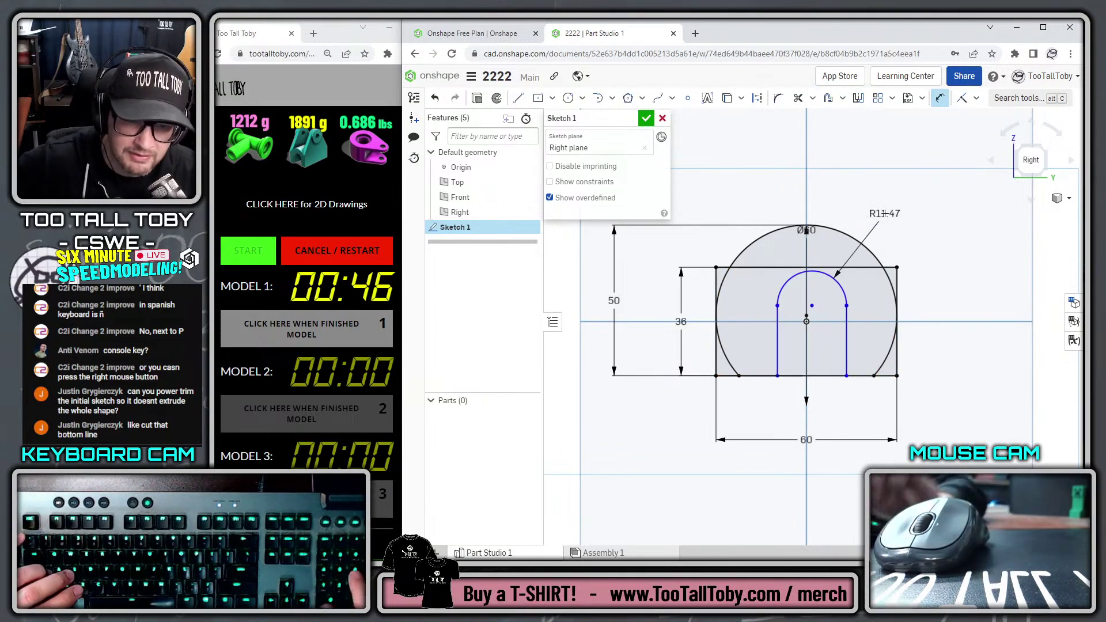
pyautogui.write('16')
pyautogui.press('Return')
pyautogui.press('Escape')
pyautogui.moveTo(825, 306); pyautogui.dragTo(806, 321)
# Trim the rectangle's bottom line between the two vertical legs of the inner arch
pyautogui.press('s')
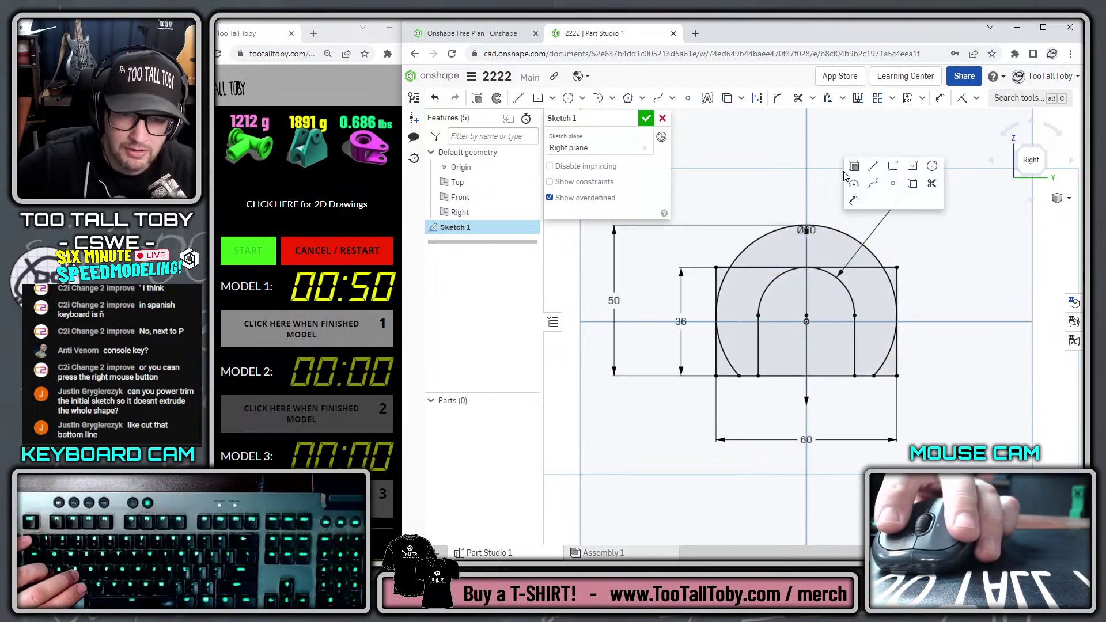
pyautogui.click(932, 183)
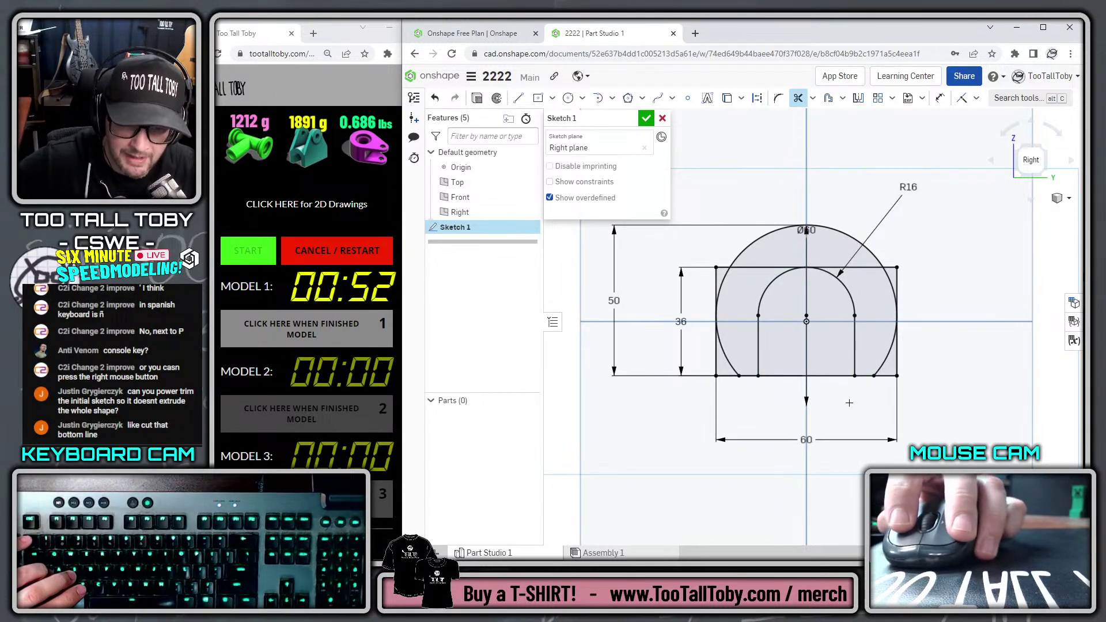
pyautogui.moveTo(850, 399); pyautogui.dragTo(829, 367)
# Extrude the arch-shaped profile 100 mm as a new solid, symmetric about the sketch plane
pyautogui.moveTo(828, 406); pyautogui.dragTo(804, 408, button='right')
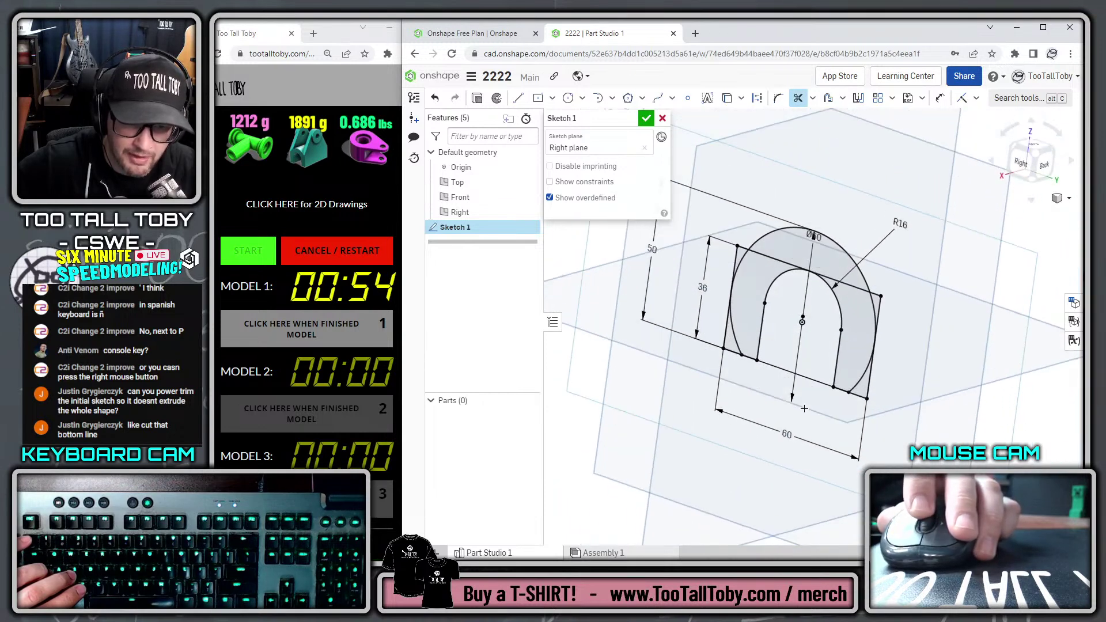
pyautogui.hotkey('shift', '7')
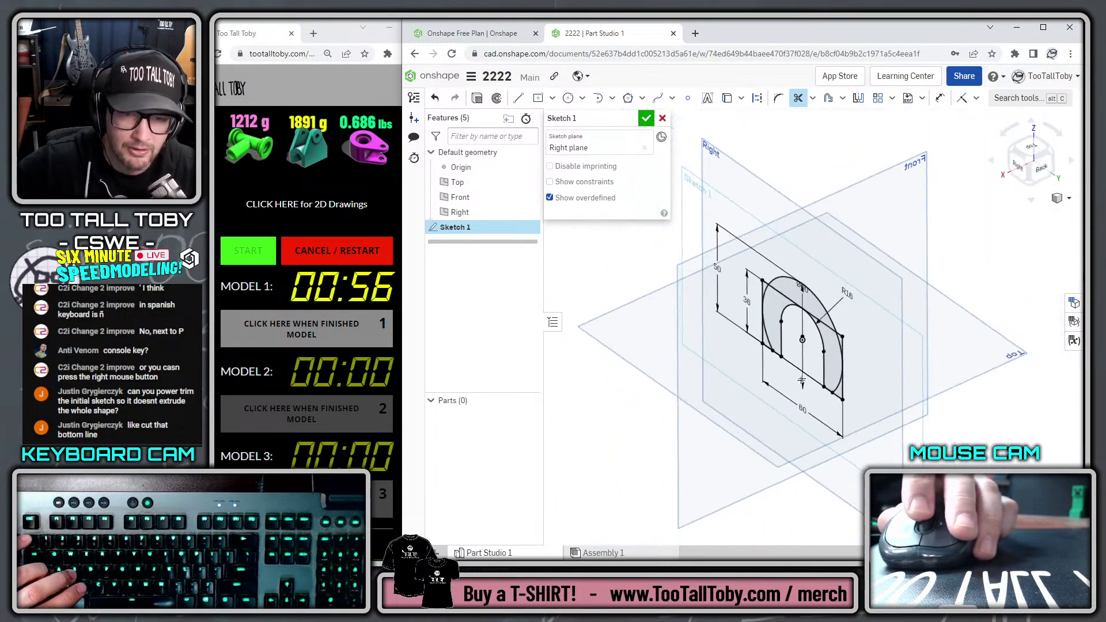
pyautogui.press('s')
pyautogui.click(844, 252)
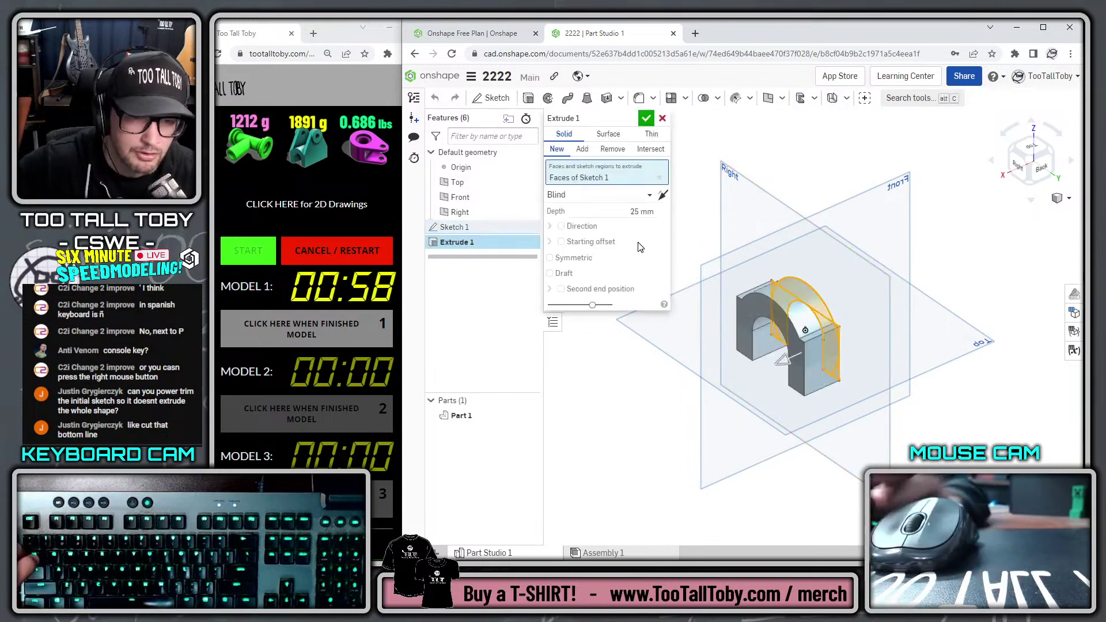
pyautogui.write('100')
pyautogui.press('Tab')
pyautogui.press('Tab')
pyautogui.press('Tab')
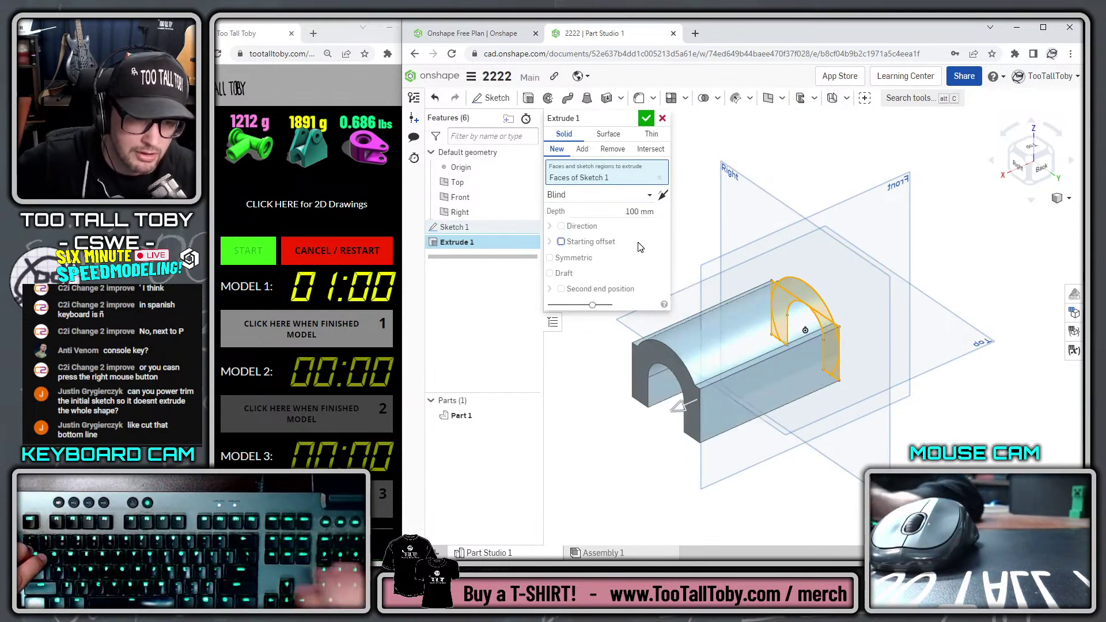
pyautogui.press('space')
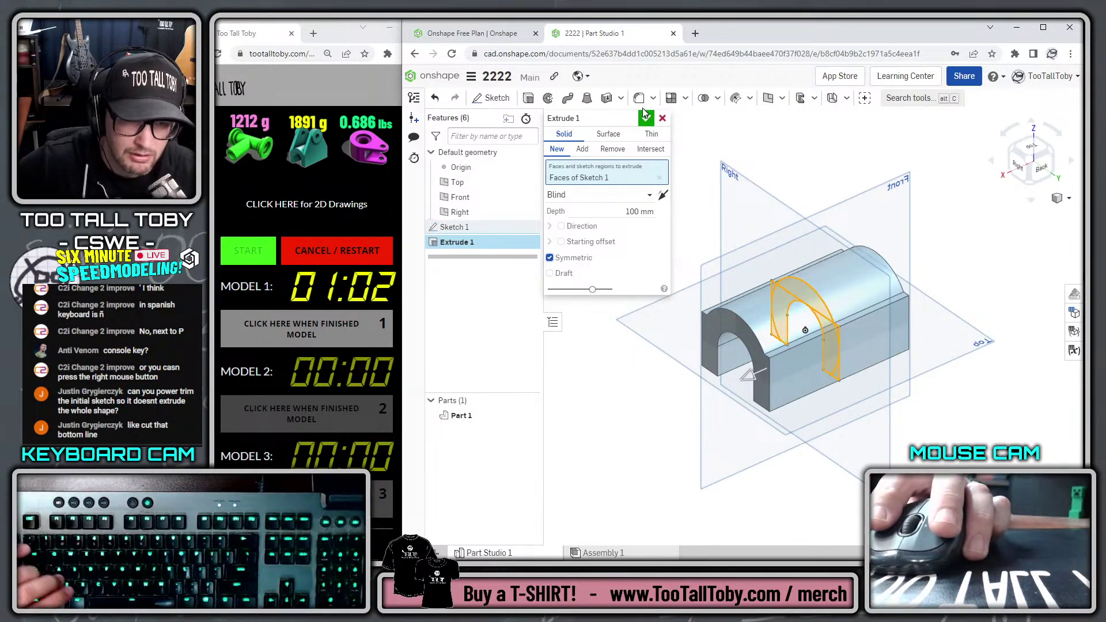
pyautogui.click(645, 118)
# Sketch a 40 mm diameter circle on the body's flat side face, centered above the origin over the body
pyautogui.click(826, 369)
pyautogui.press('s')
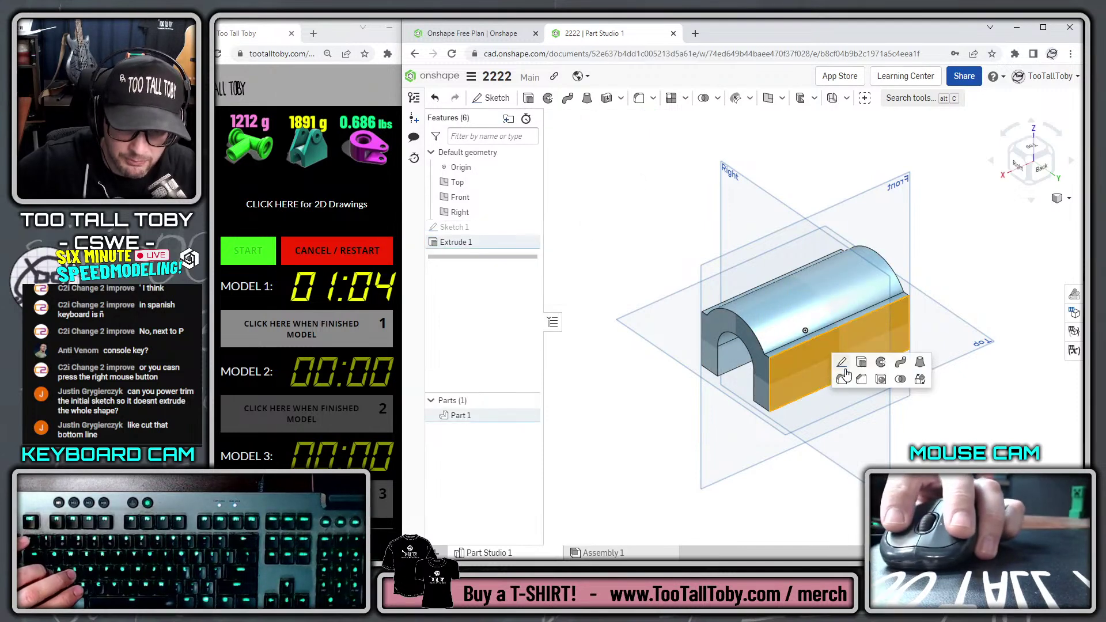
pyautogui.click(845, 365)
pyautogui.press('n')
pyautogui.press('s')
pyautogui.click(940, 355)
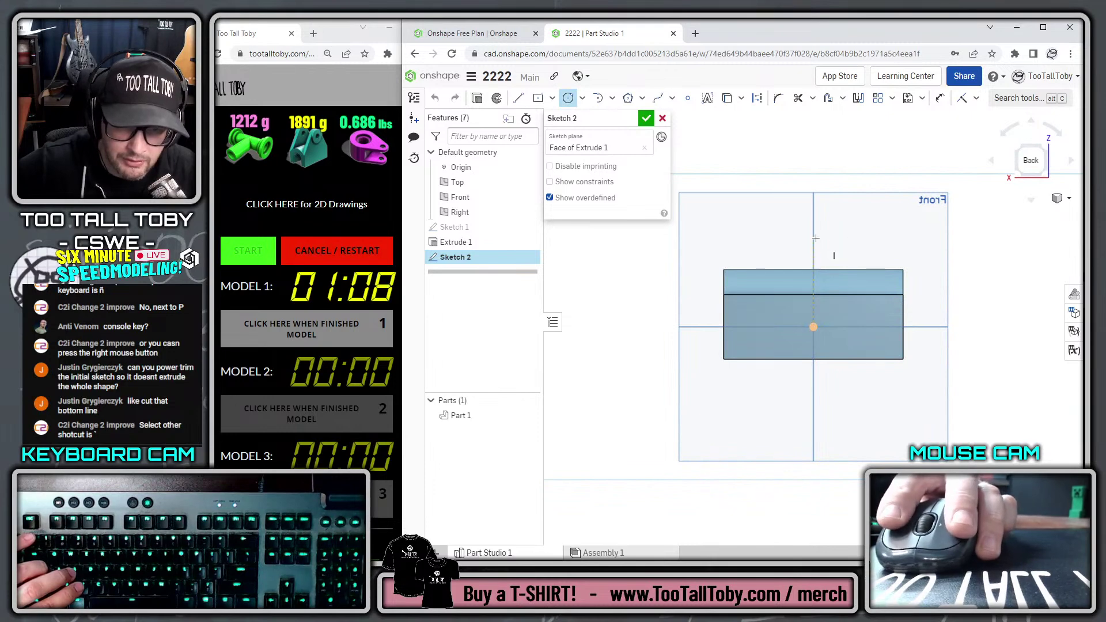
pyautogui.click(812, 235)
pyautogui.click(834, 256)
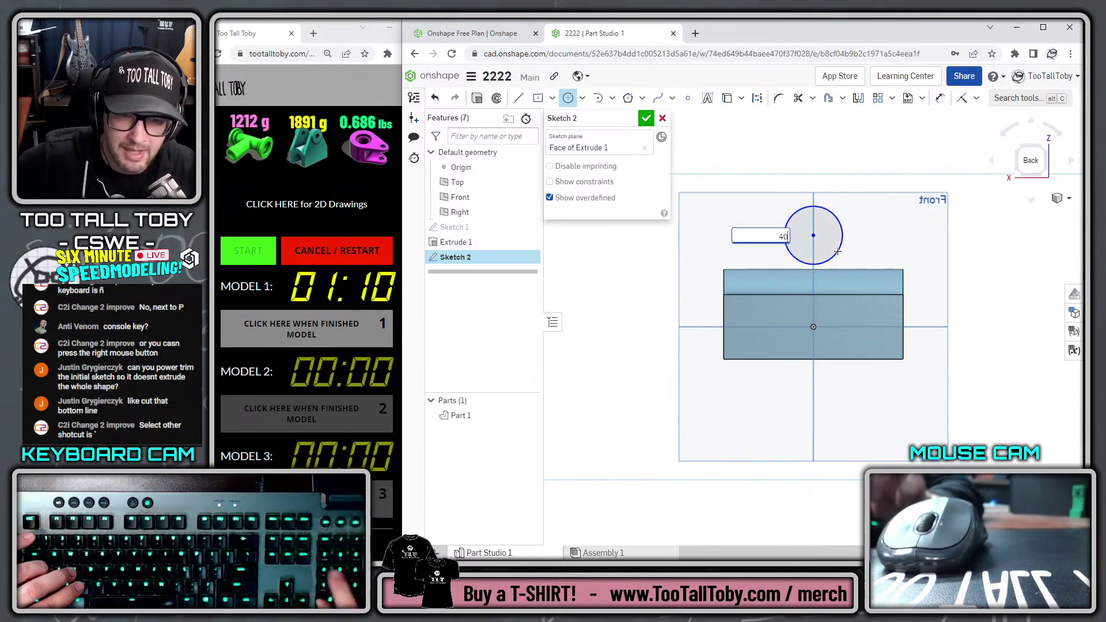
# Dimension the height from the body's bottom edge to the top of the circle as 100 mm
pyautogui.press('s')
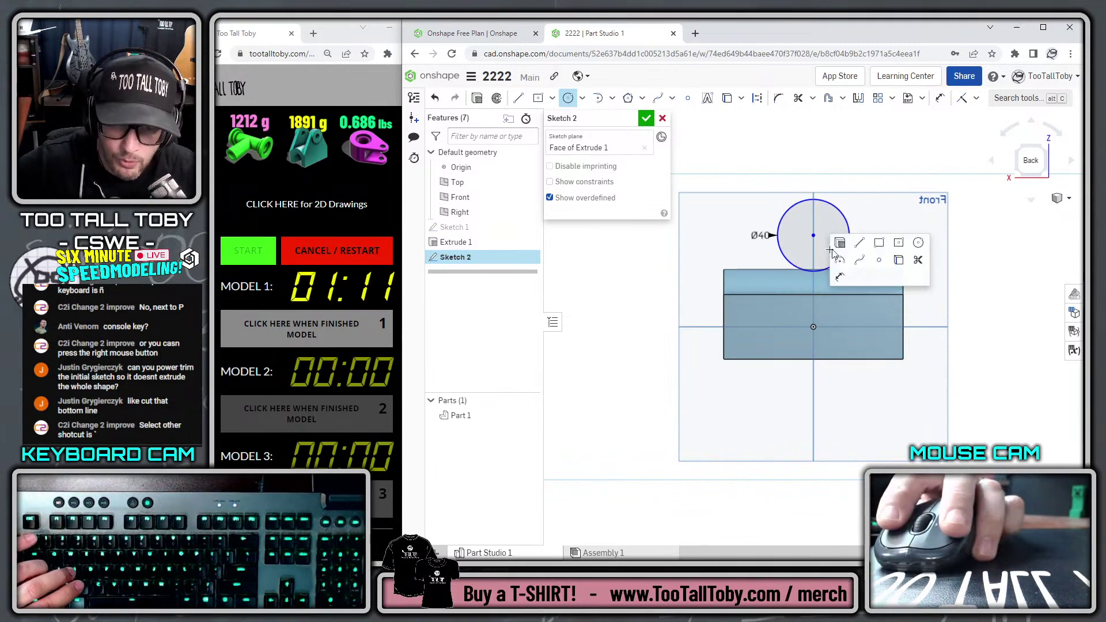
pyautogui.click(860, 243)
pyautogui.press('s')
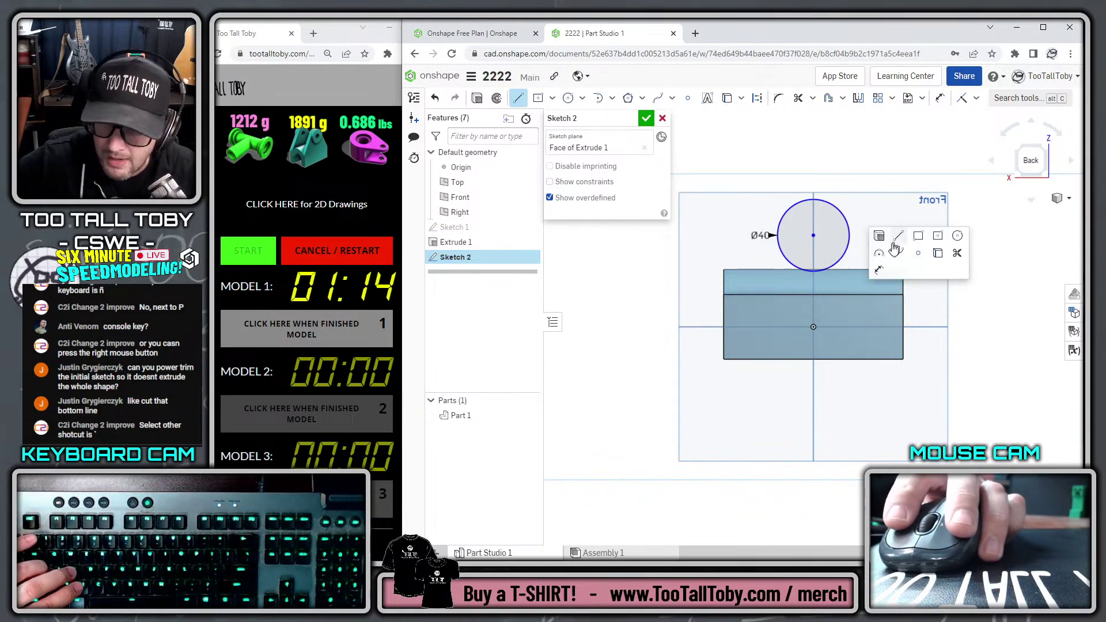
pyautogui.click(880, 271)
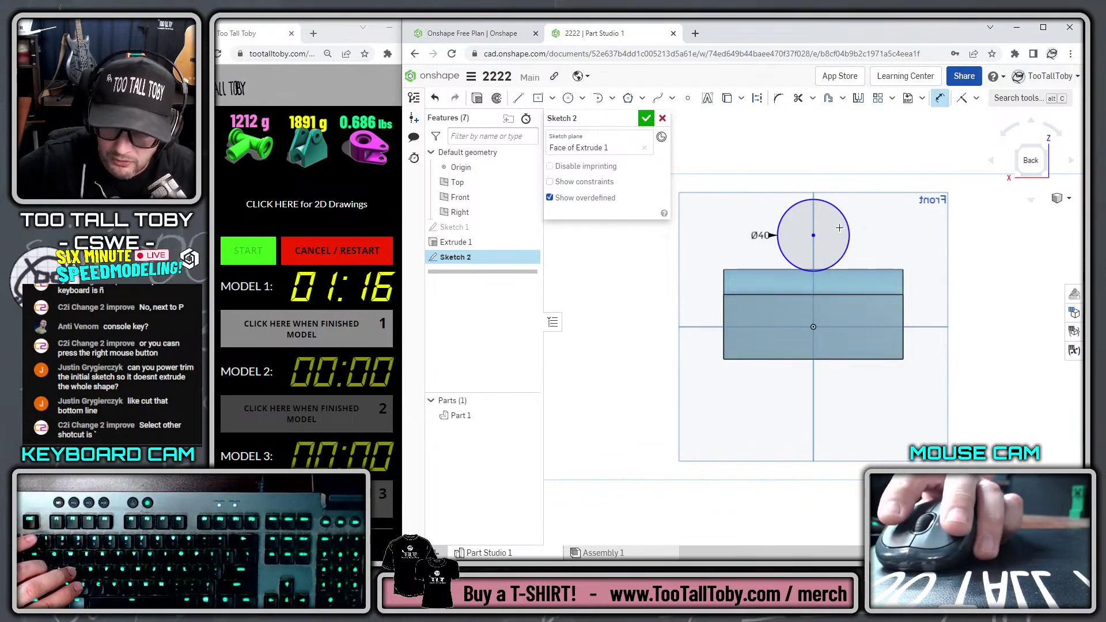
pyautogui.click(822, 204)
pyautogui.click(795, 358)
pyautogui.click(694, 270)
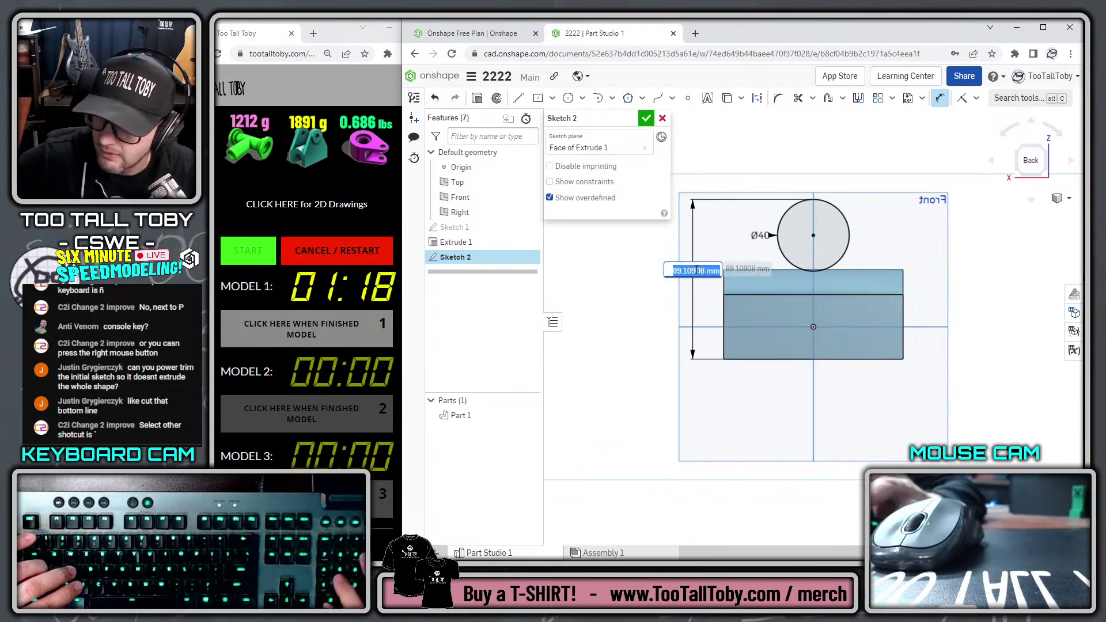
pyautogui.write('100')
pyautogui.press('Return')
# Sketch two slanted lines about 63.5 mm long from the side face's upper corners to the circle, joined by a horizontal chord about 34 mm long
pyautogui.press('s')
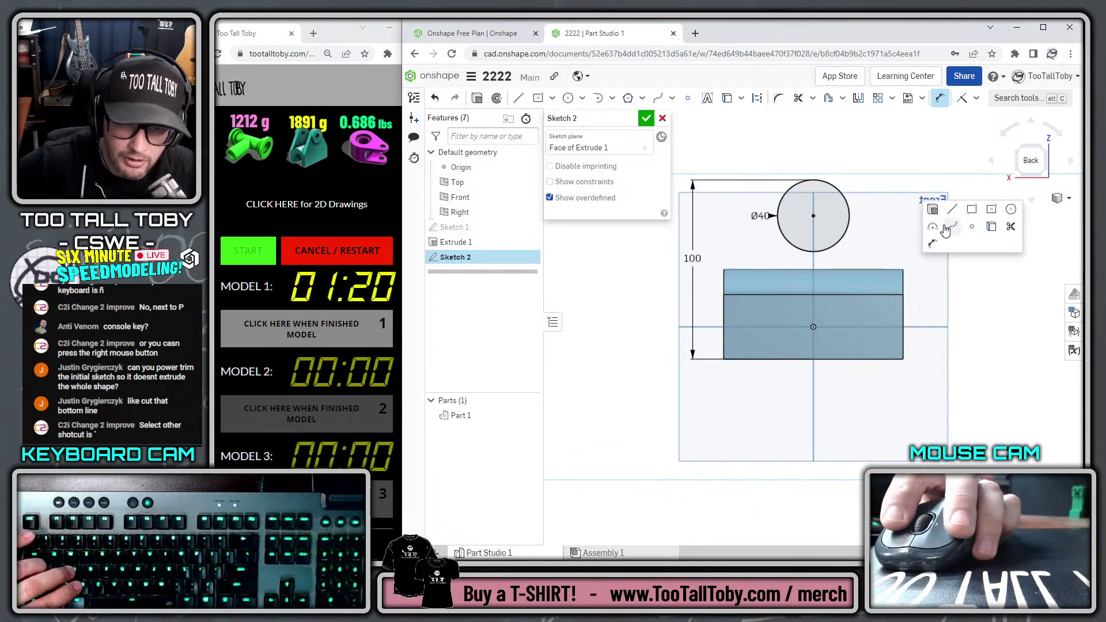
pyautogui.click(951, 210)
pyautogui.click(723, 294)
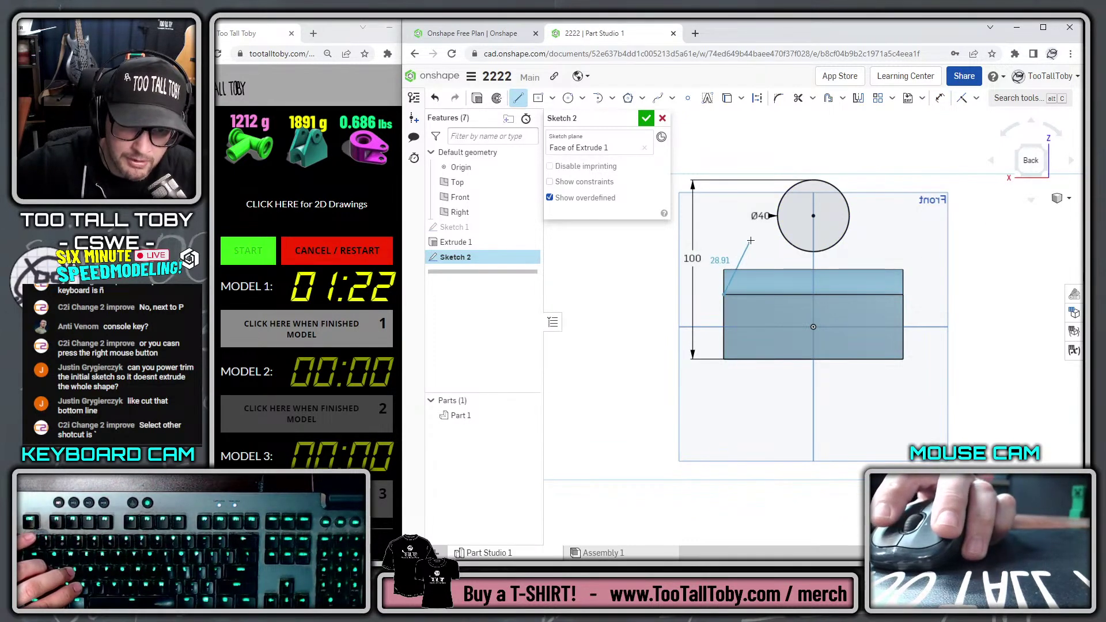
pyautogui.click(782, 198)
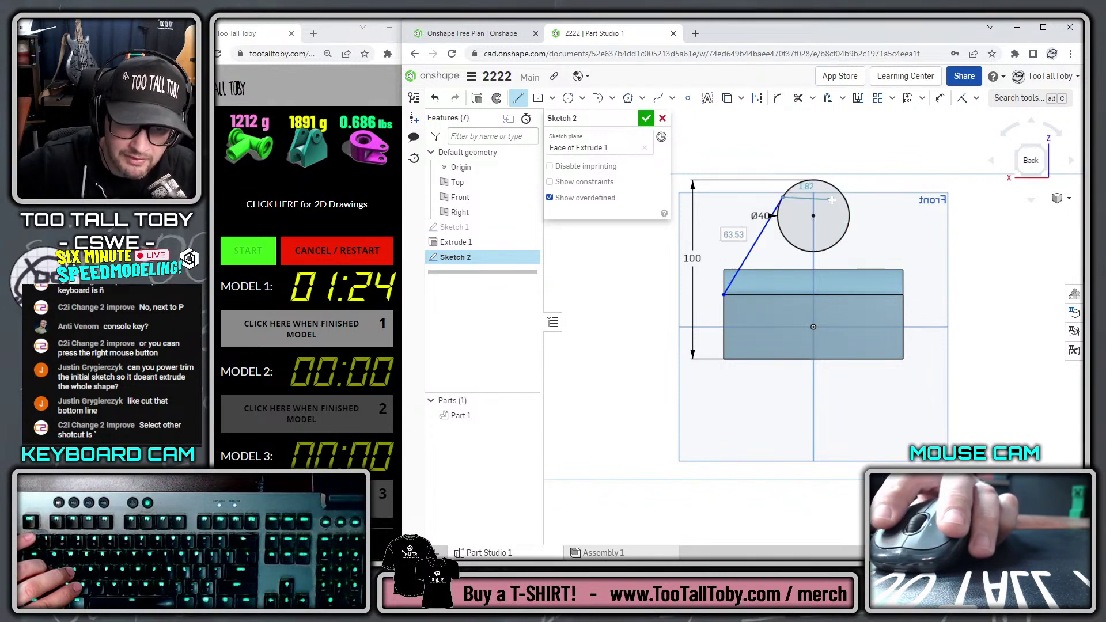
pyautogui.click(844, 197)
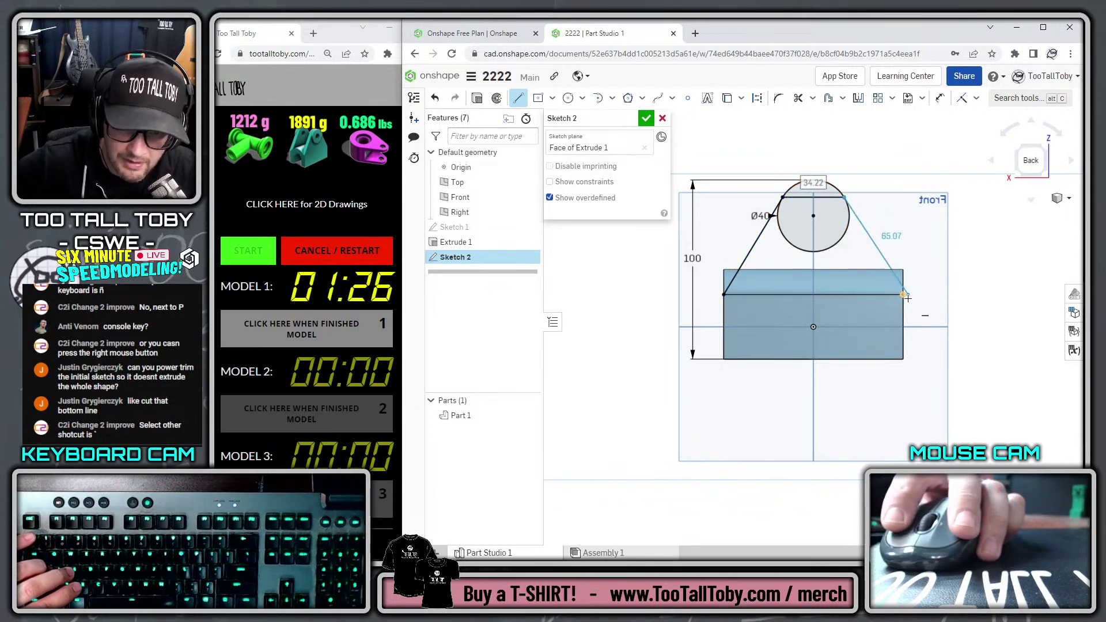
pyautogui.click(903, 294)
pyautogui.scroll(1, 809, 247)
pyautogui.press('Escape')
# Start an extrusion using the region between the slanted lines and both circle regions as the profile
pyautogui.moveTo(802, 235); pyautogui.dragTo(826, 250, button='right')
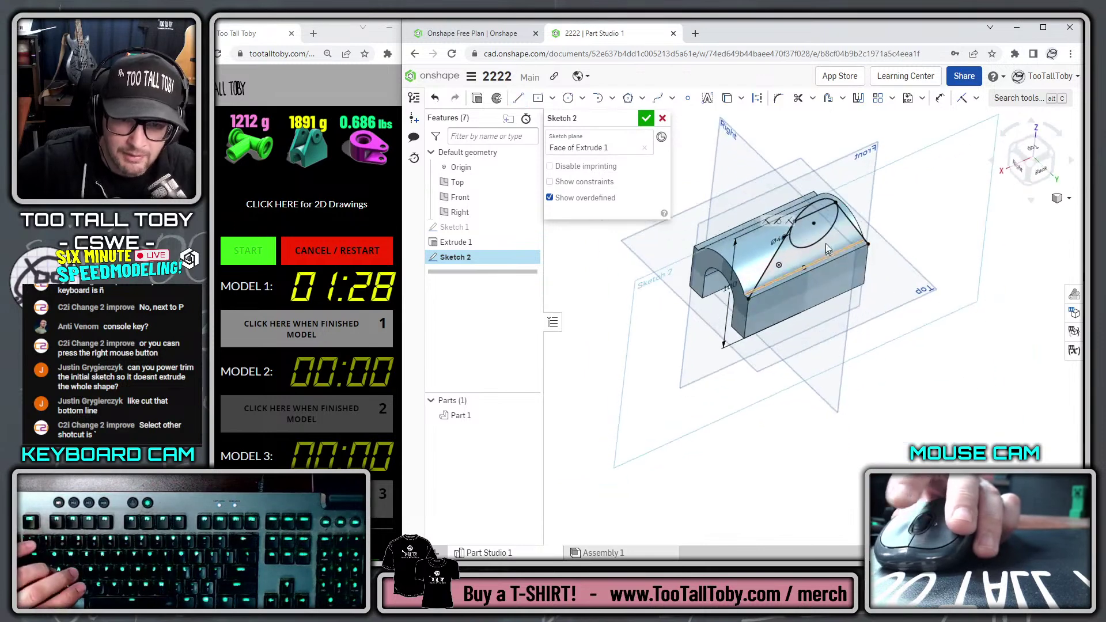
pyautogui.press('s')
pyautogui.click(842, 241)
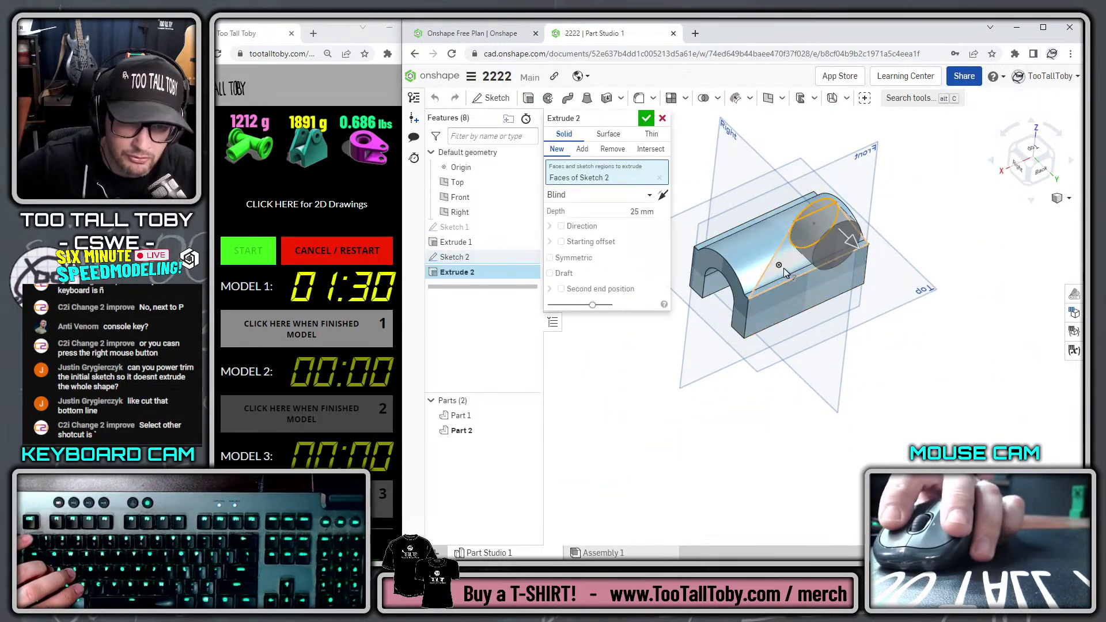
pyautogui.click(660, 178)
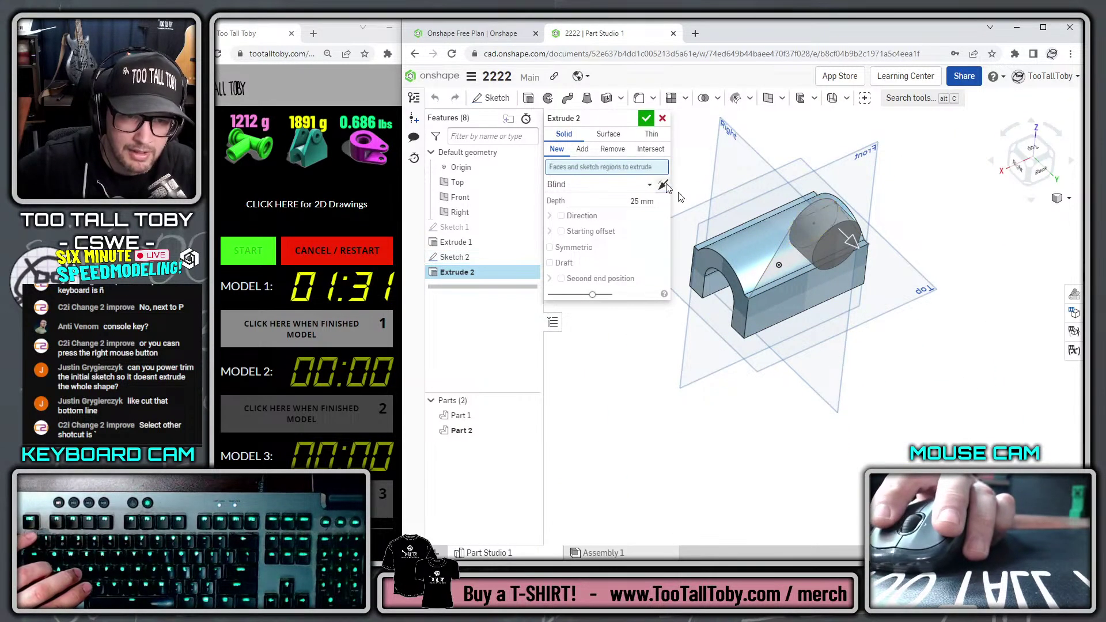
pyautogui.click(791, 255)
pyautogui.click(809, 223)
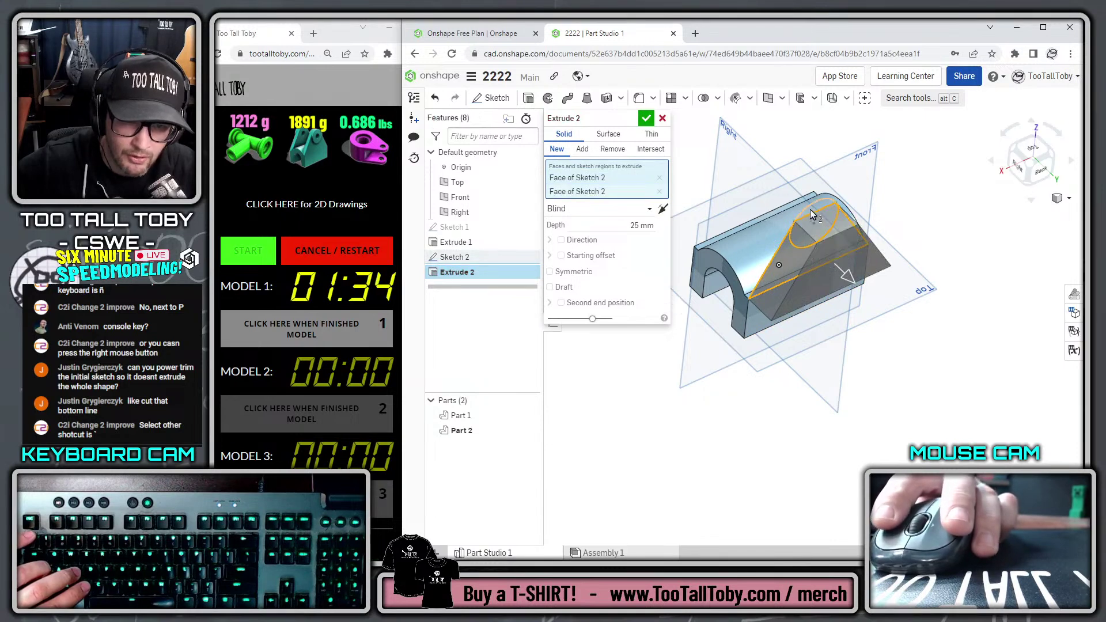
pyautogui.click(809, 210)
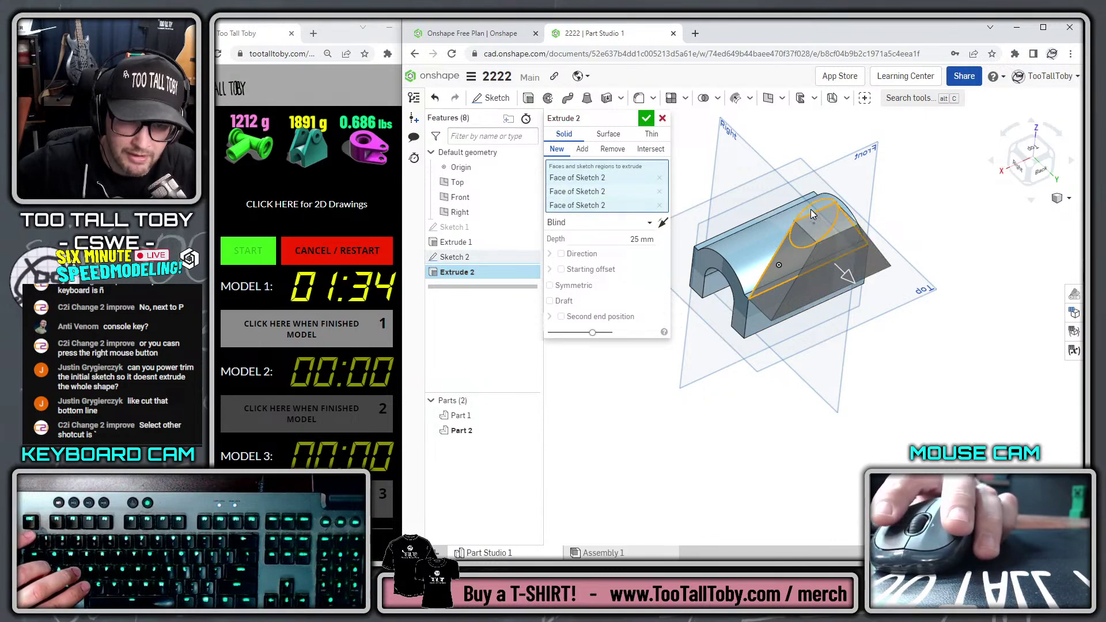
# Set the extrusion depth to 10 mm, reverse it toward the body and add it to the existing part
pyautogui.click(643, 238)
pyautogui.write('40')
pyautogui.press('BackSpace')
pyautogui.press('BackSpace')
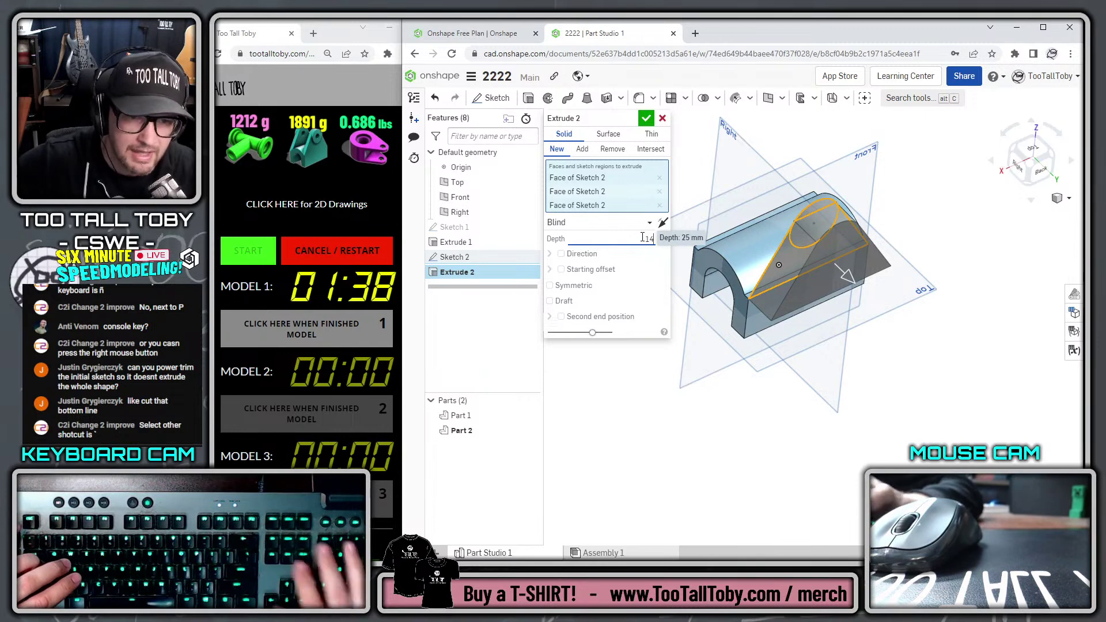
pyautogui.write('10')
pyautogui.press('Return')
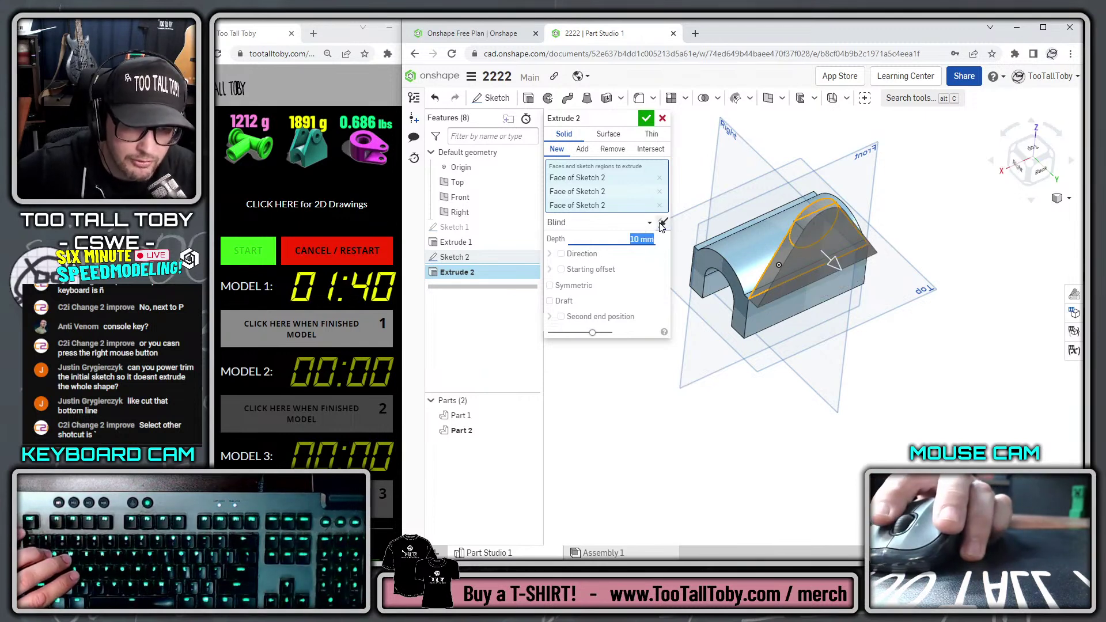
pyautogui.click(662, 223)
pyautogui.click(577, 150)
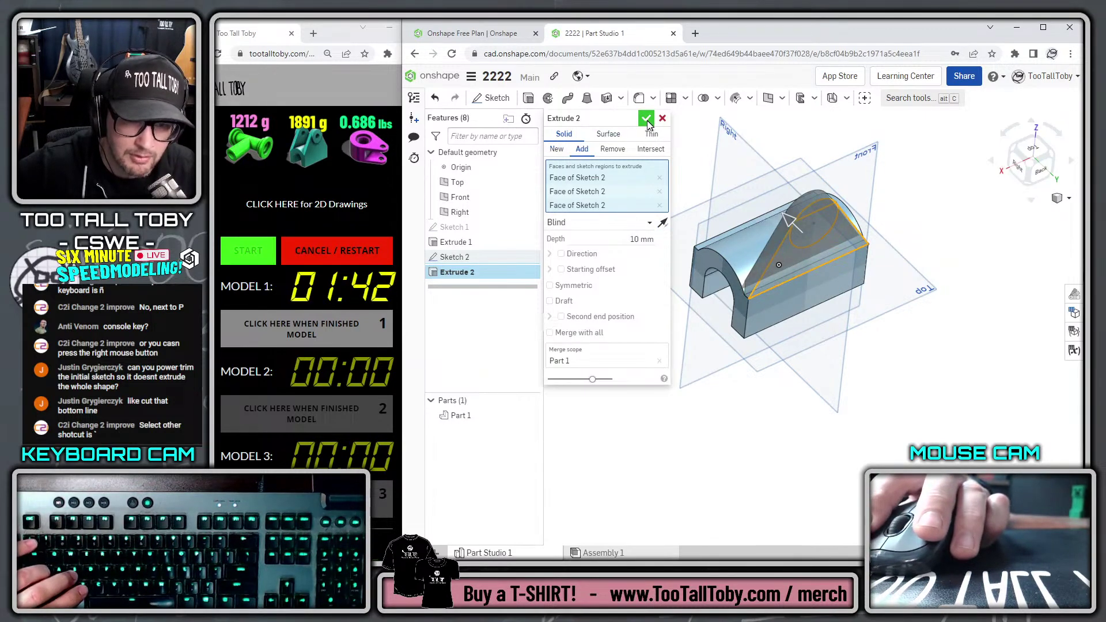
pyautogui.press('Return')
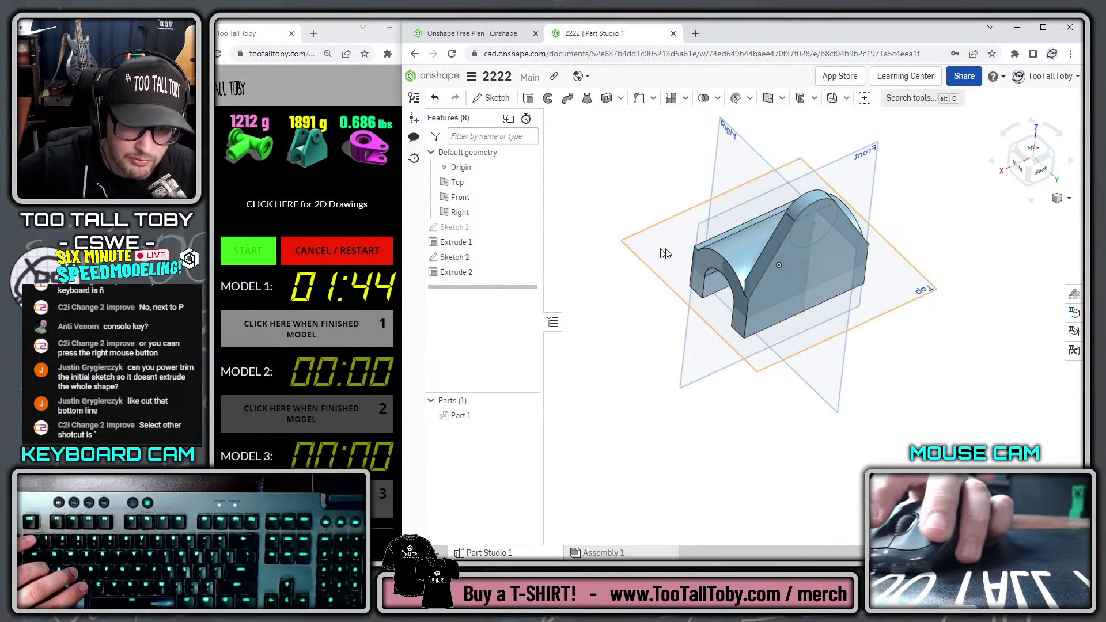
# Extrude both regions of the 40 mm circle 5 mm outward as a solid boss added to the part
pyautogui.click(801, 247)
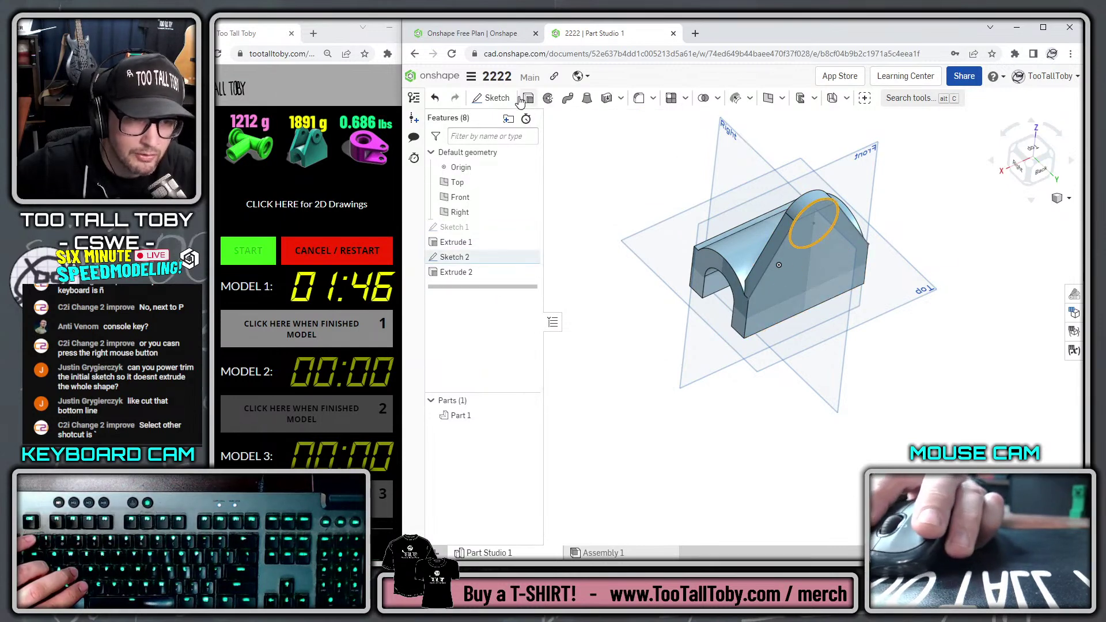
pyautogui.hotkey('shift', 'e')
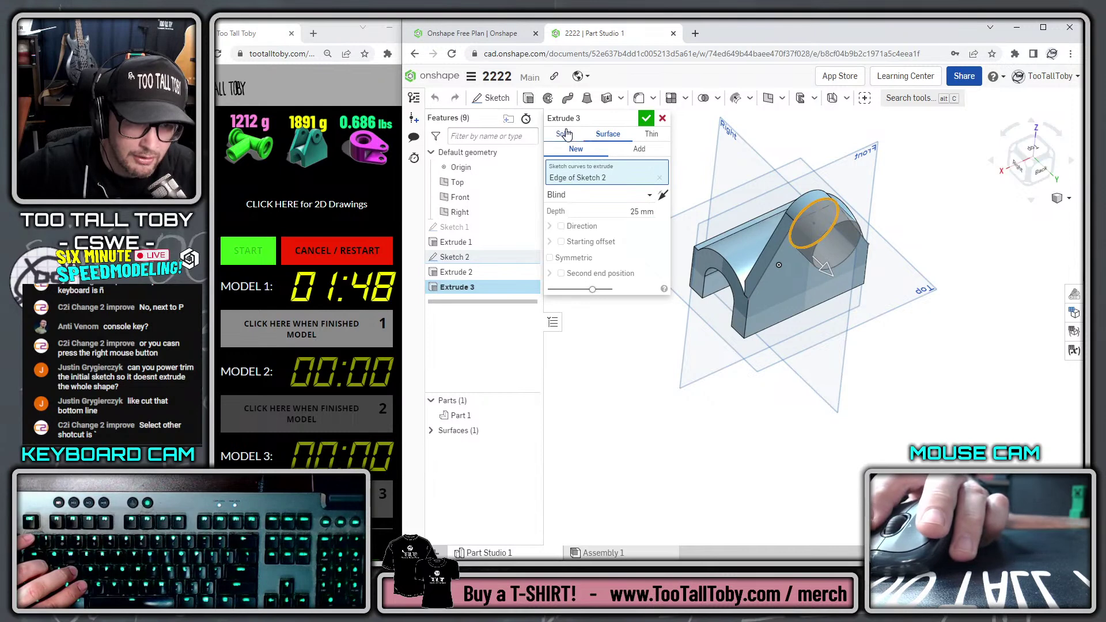
pyautogui.click(640, 201)
pyautogui.write('5')
pyautogui.press('Return')
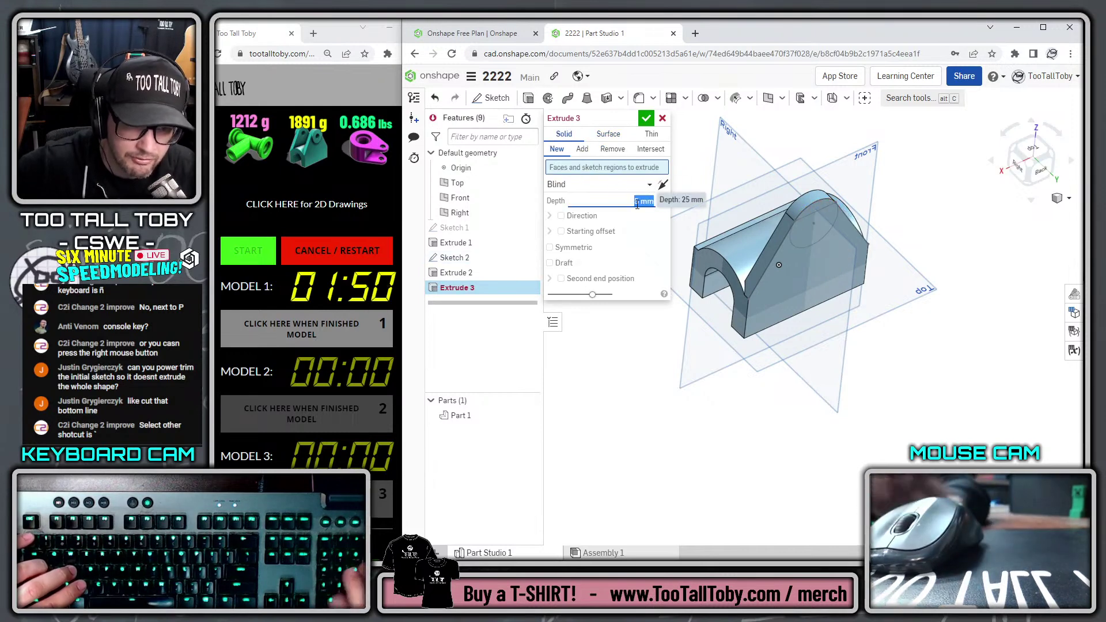
pyautogui.click(806, 232)
pyautogui.click(813, 209)
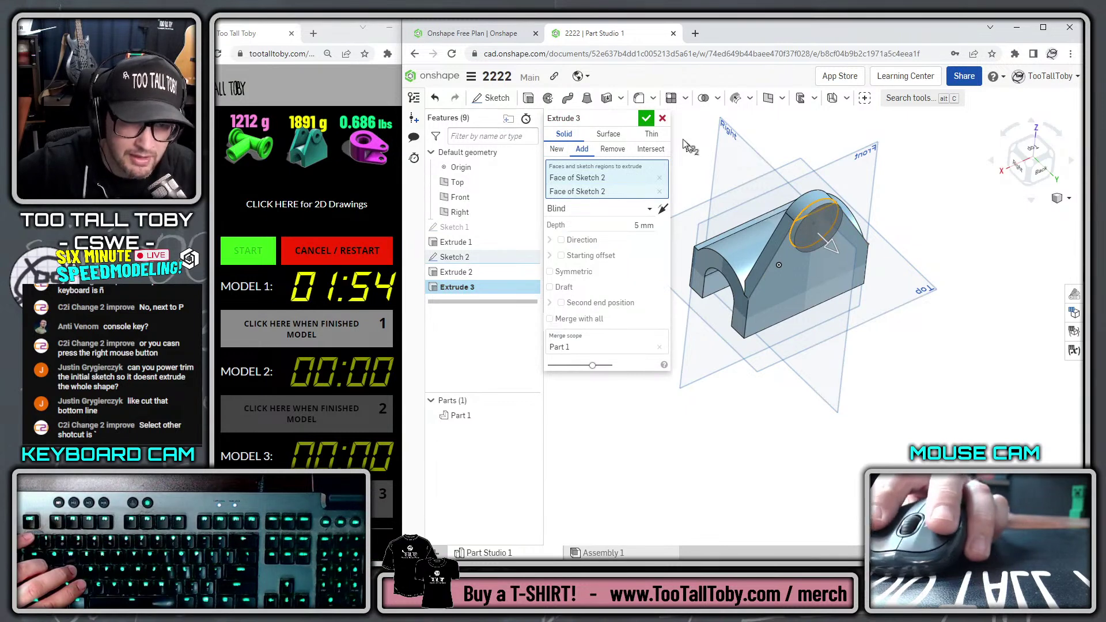
pyautogui.click(645, 118)
# Sketch a 16 mm diameter circle on the boss's front face, concentric with the boss
pyautogui.click(828, 228)
pyautogui.press('s')
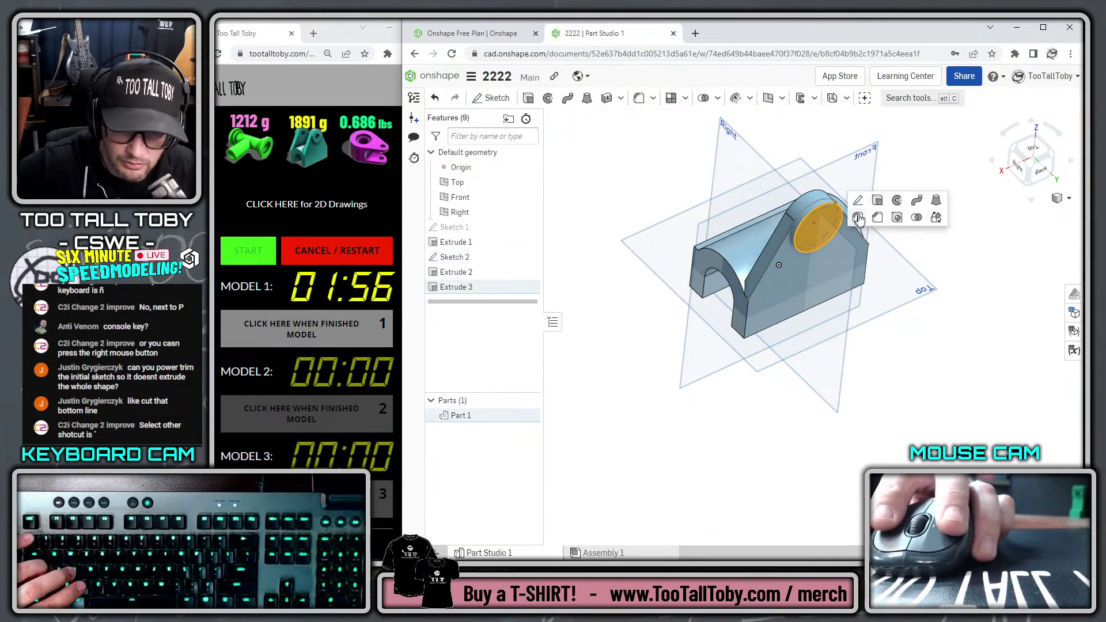
pyautogui.click(860, 201)
pyautogui.press('s')
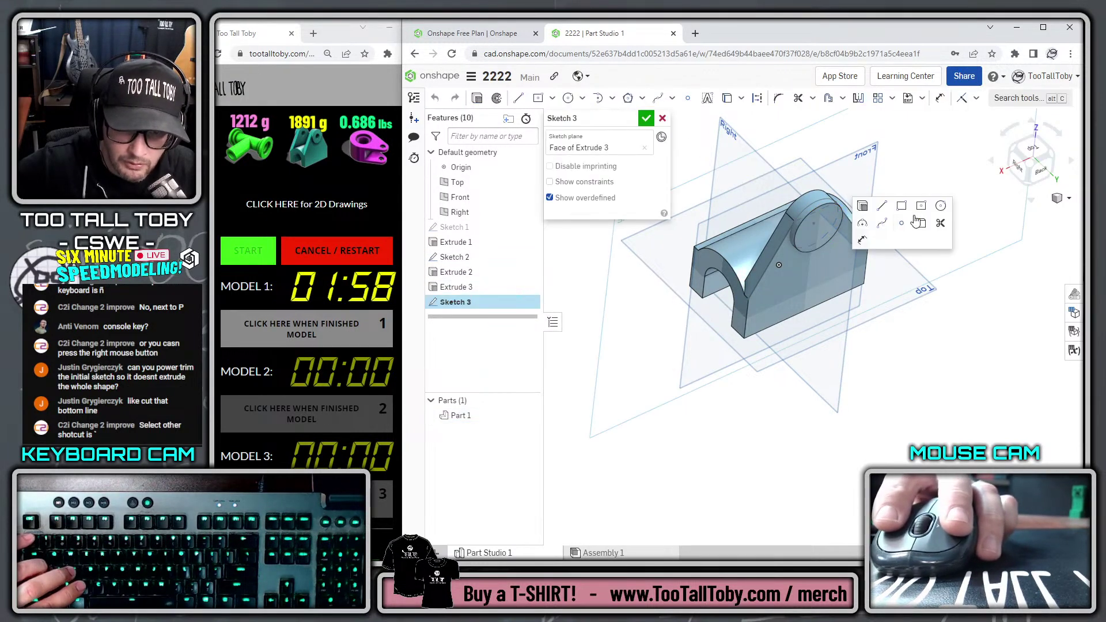
pyautogui.click(939, 206)
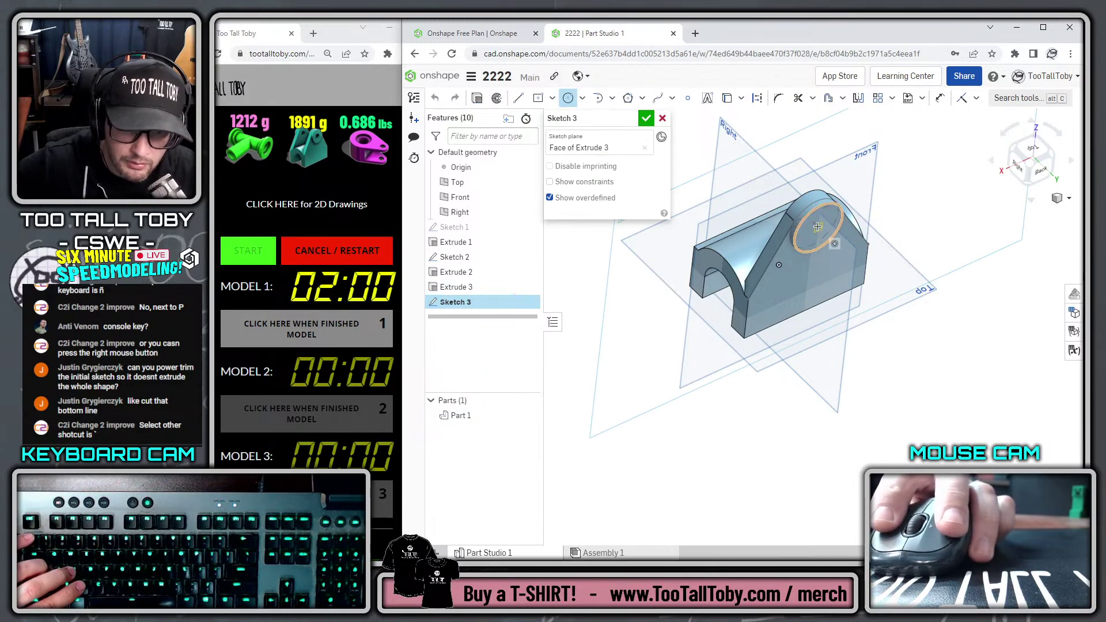
pyautogui.click(812, 241)
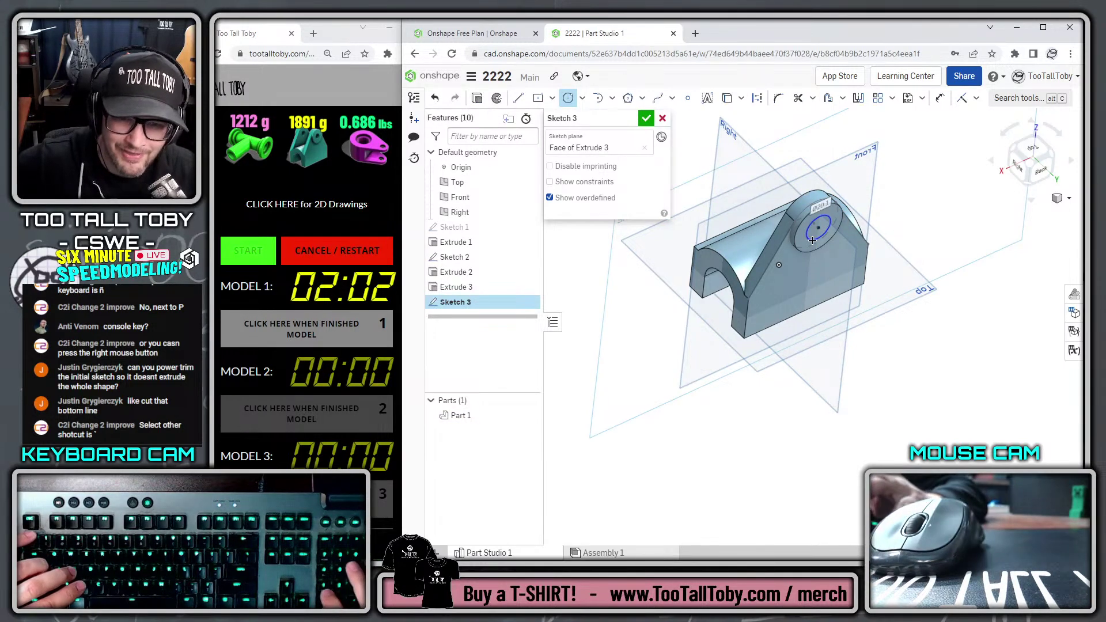
pyautogui.write('16')
pyautogui.press('Return')
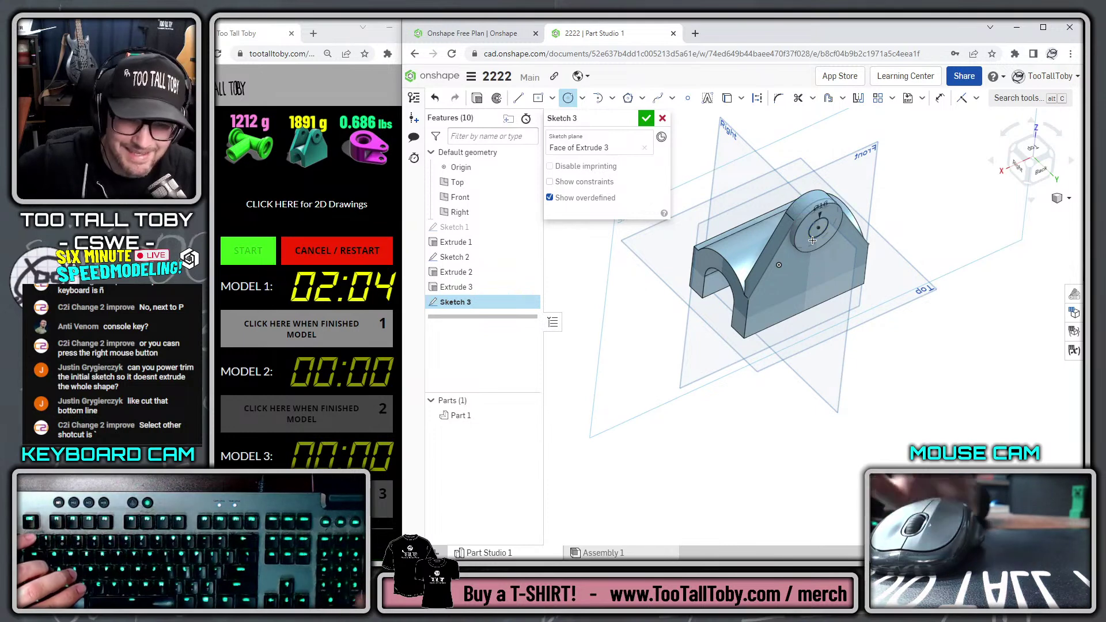
# Extrude the 16 mm circle as a 25 mm deep cut through the boss, removing material from the part
pyautogui.press('s')
pyautogui.click(941, 160)
pyautogui.click(612, 149)
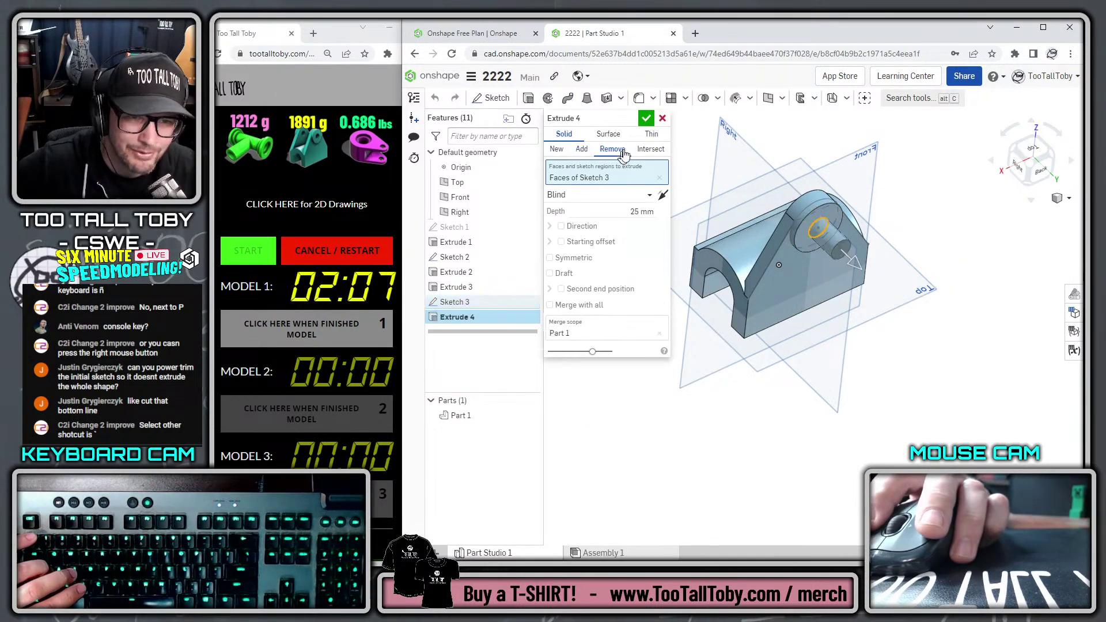
pyautogui.click(647, 119)
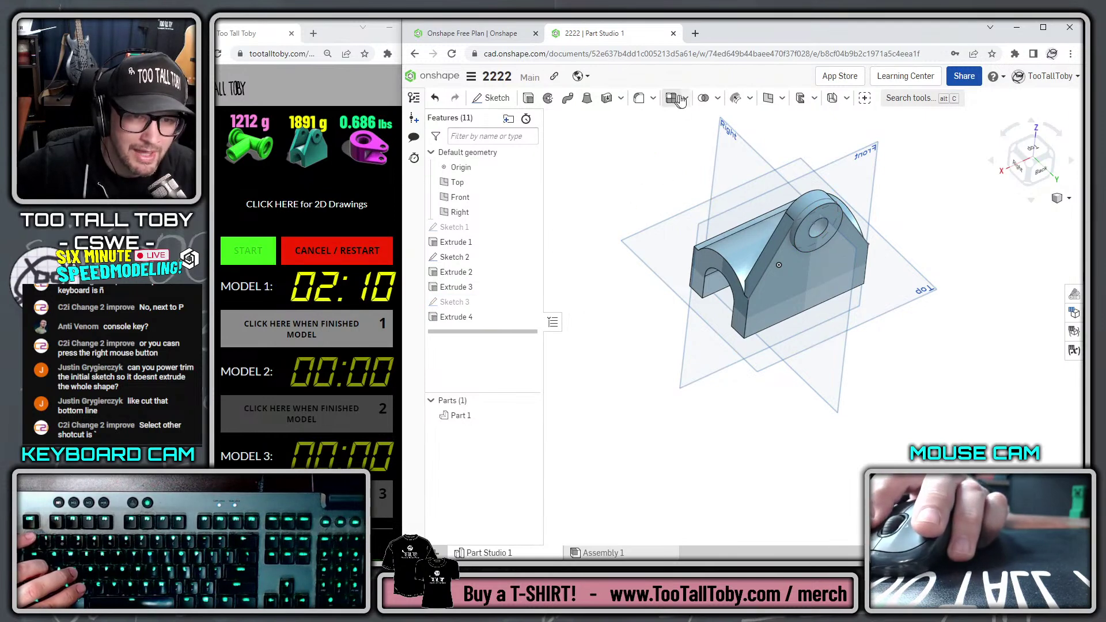
# Mirror the part across the Front plane and merge the mirrored half with the existing part
pyautogui.click(684, 98)
pyautogui.click(699, 174)
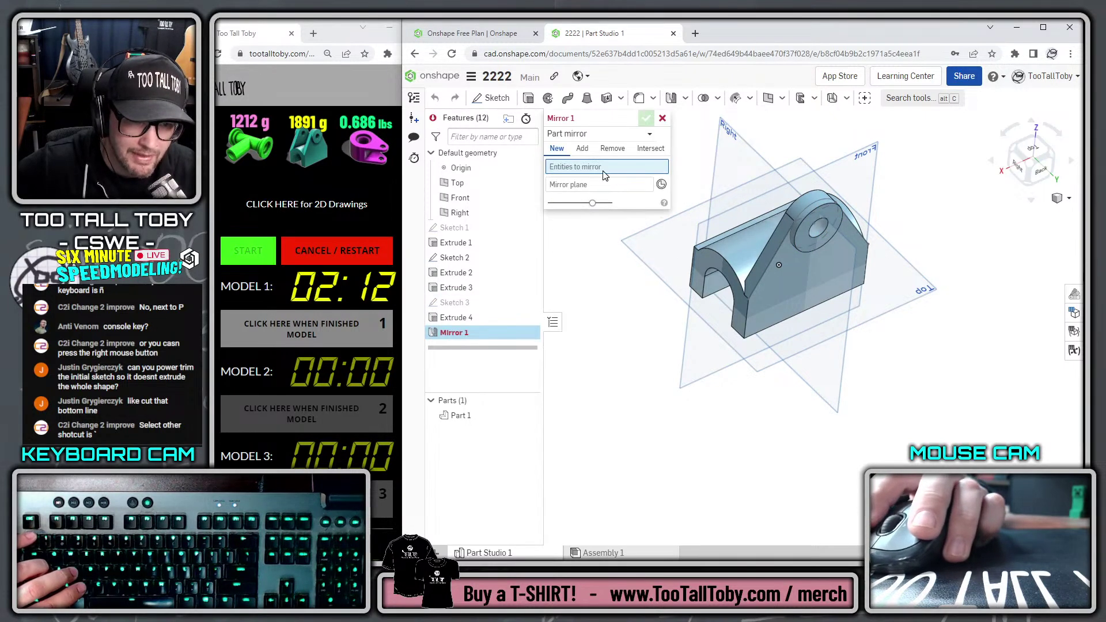
pyautogui.click(599, 134)
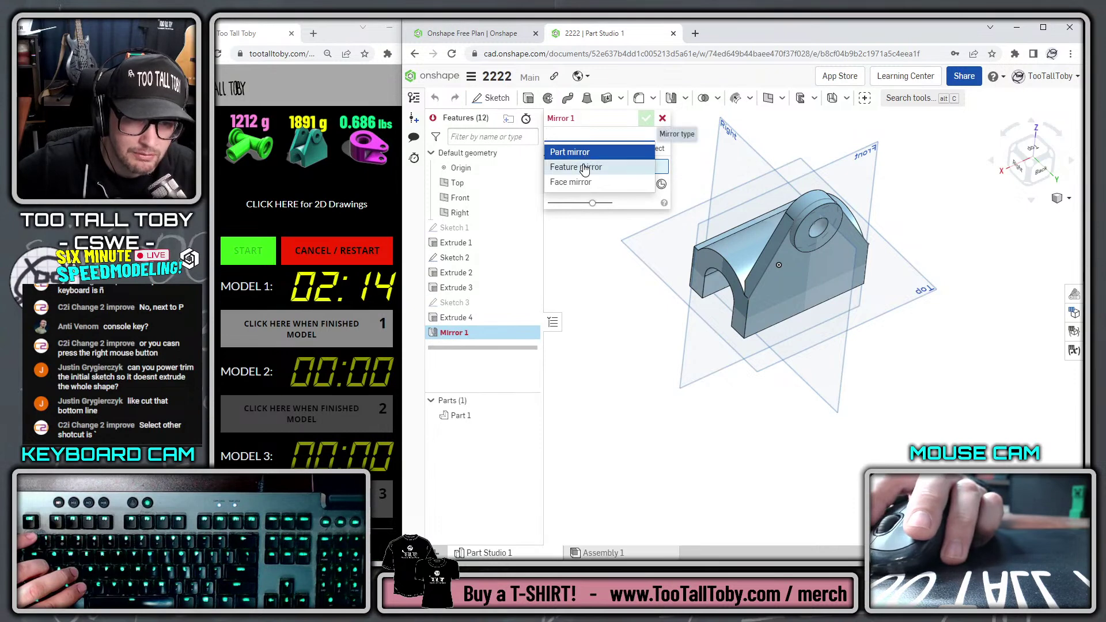
pyautogui.click(586, 153)
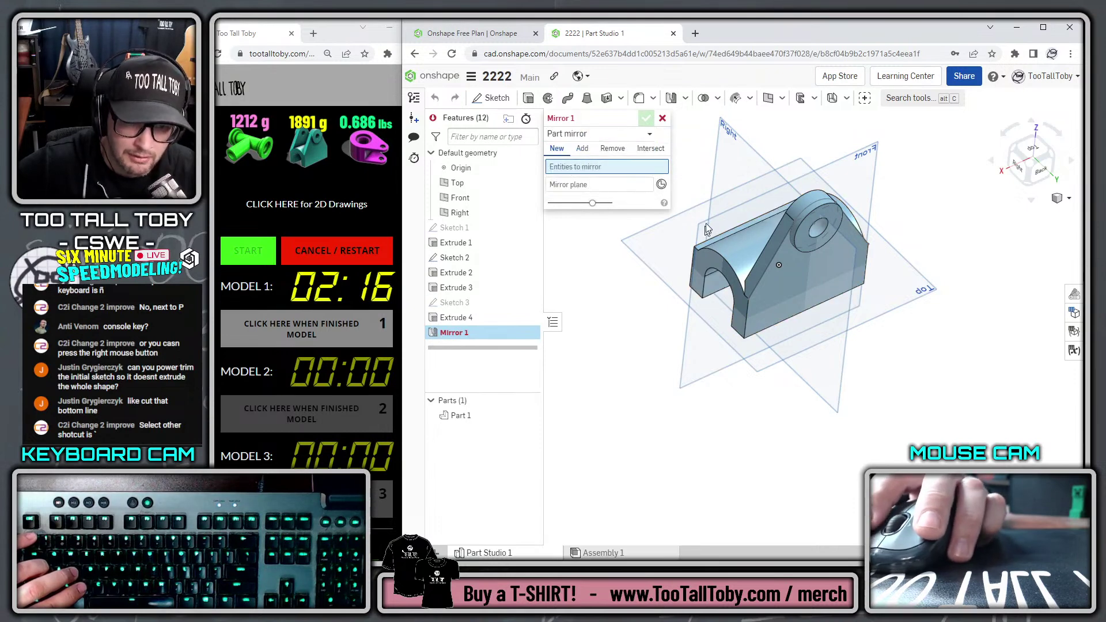
pyautogui.click(594, 188)
pyautogui.click(602, 167)
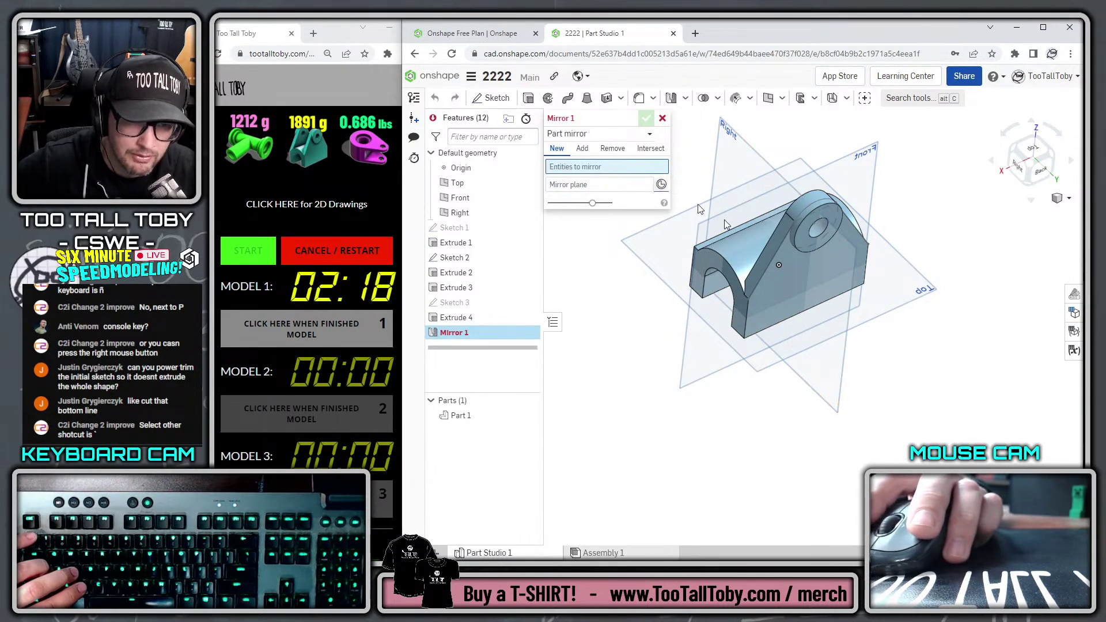
pyautogui.click(706, 251)
pyautogui.click(599, 196)
pyautogui.click(869, 157)
pyautogui.click(645, 118)
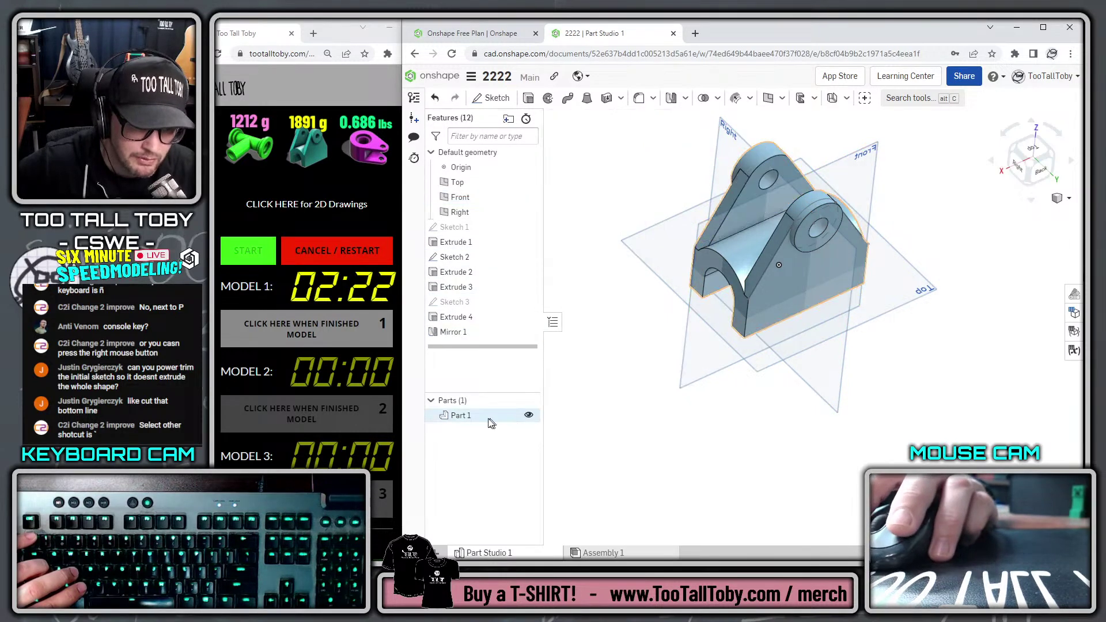
# Assign TTT-PLAIN CARBON STEEL from the TTT-CUSTOM MATERIALS library to the part
pyautogui.rightClick(462, 416)
pyautogui.click(527, 275)
pyautogui.click(693, 386)
pyautogui.click(627, 409)
pyautogui.click(715, 411)
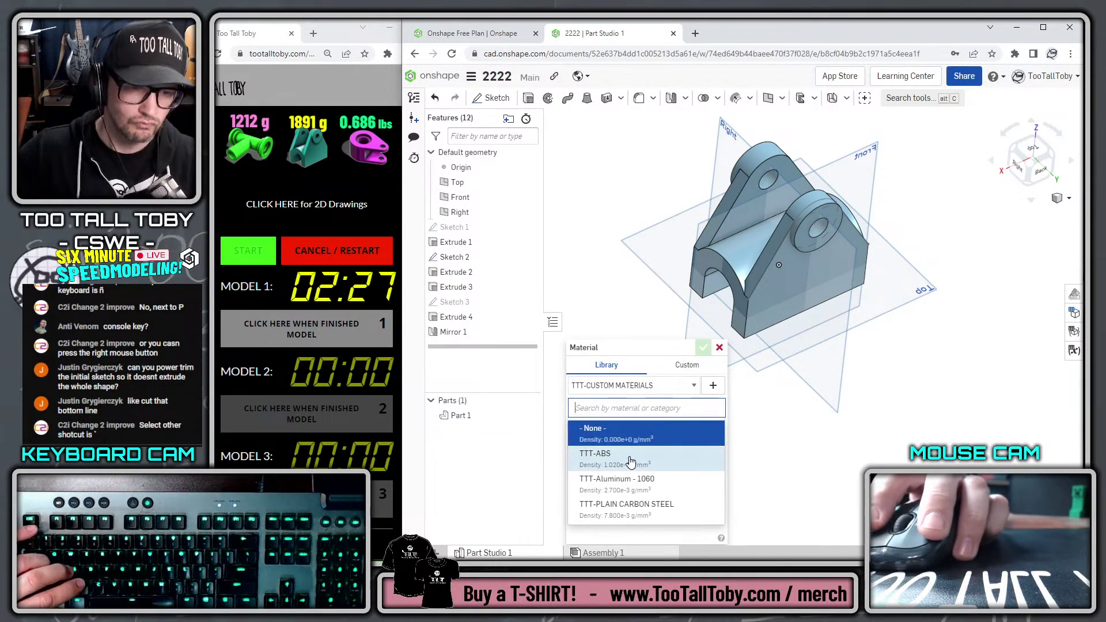
pyautogui.click(627, 506)
pyautogui.click(703, 348)
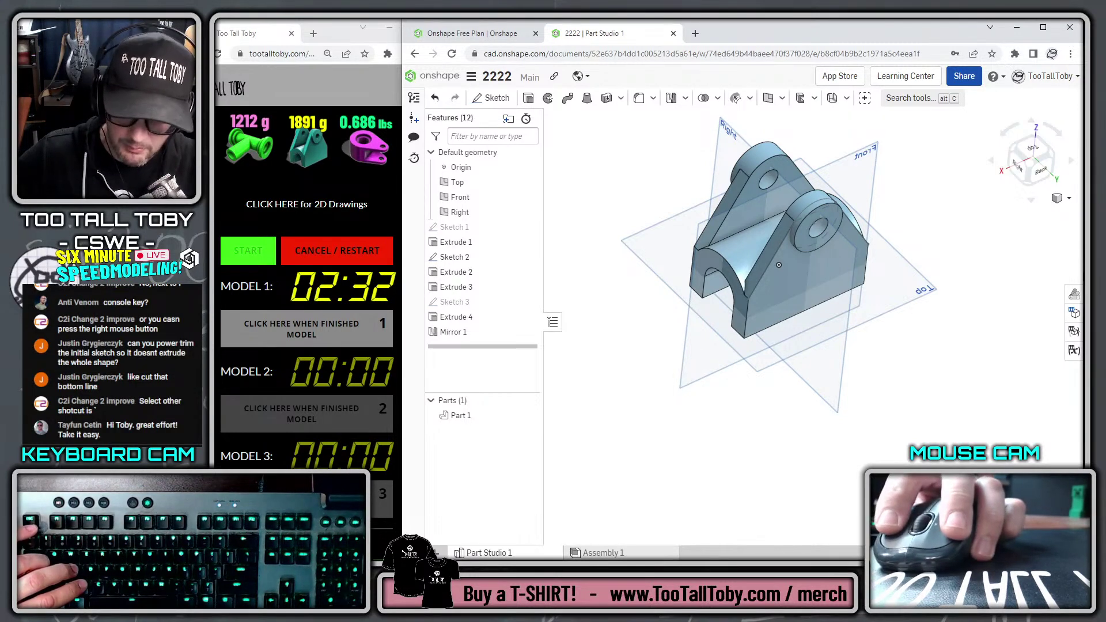
# Check the part's mass properties and mark Model 1 as finished on the challenge timer
pyautogui.click(1071, 534)
pyautogui.click(812, 273)
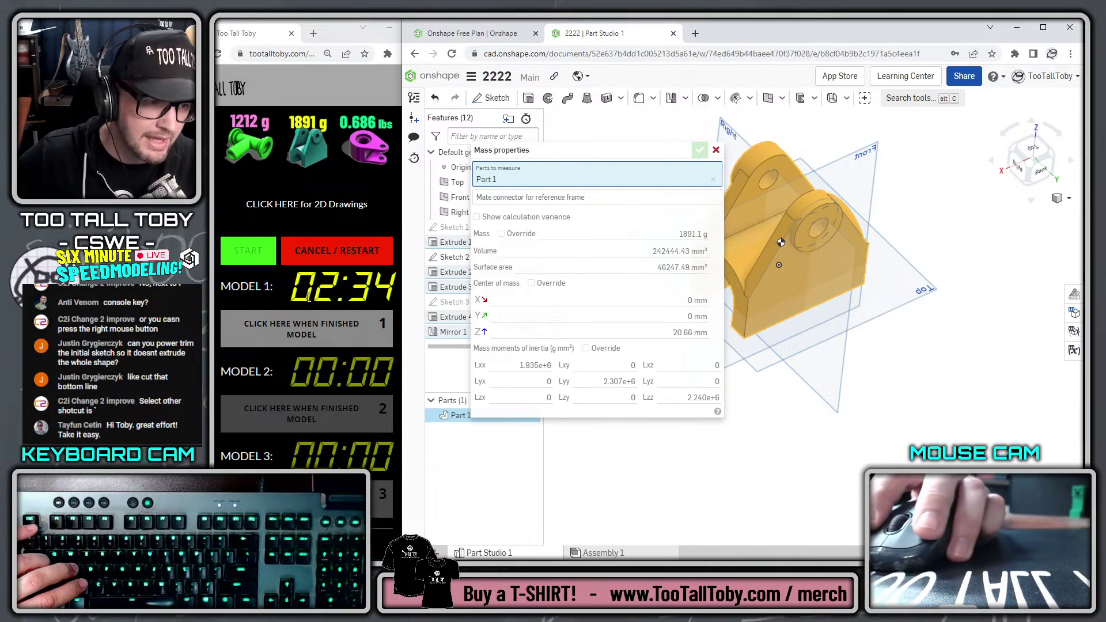
pyautogui.click(311, 331)
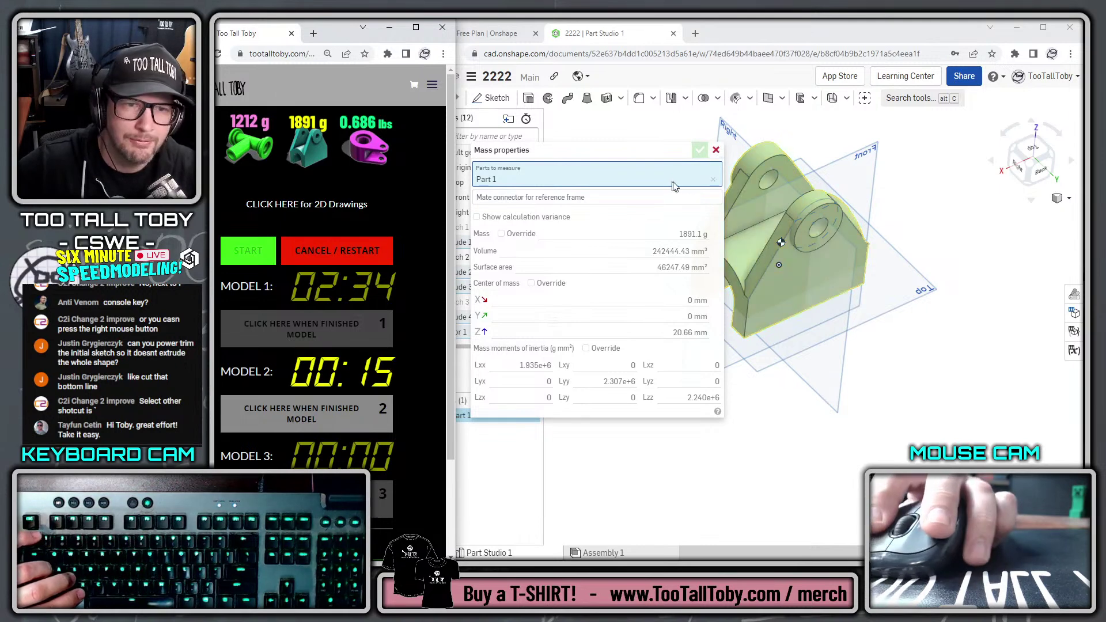
pyautogui.click(716, 150)
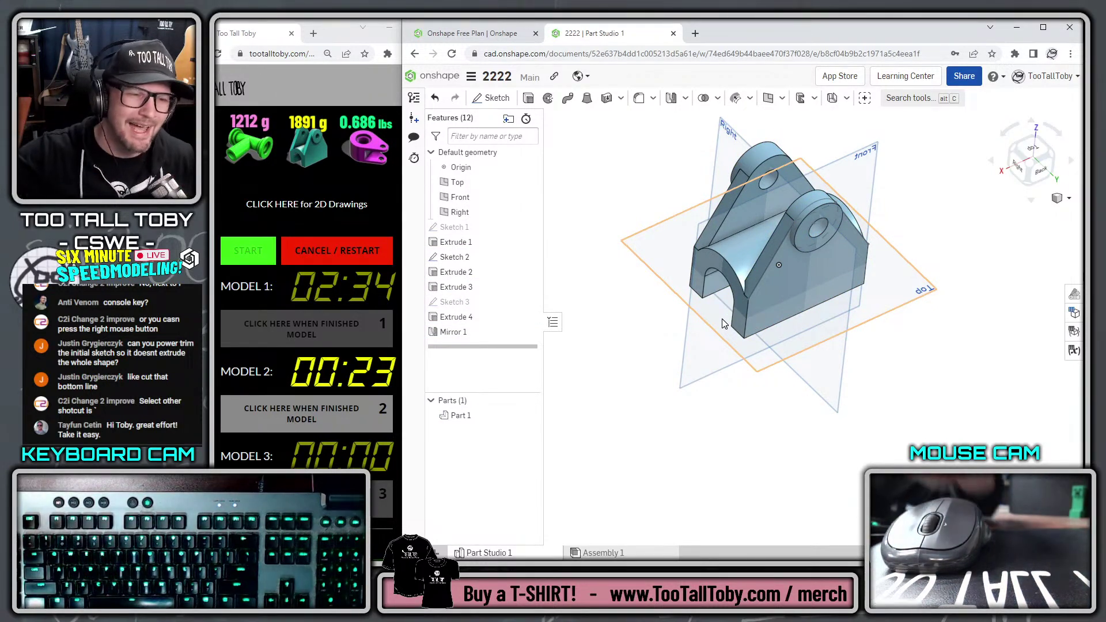
# Reset the challenge timer and close the 2222 document
pyautogui.click(355, 252)
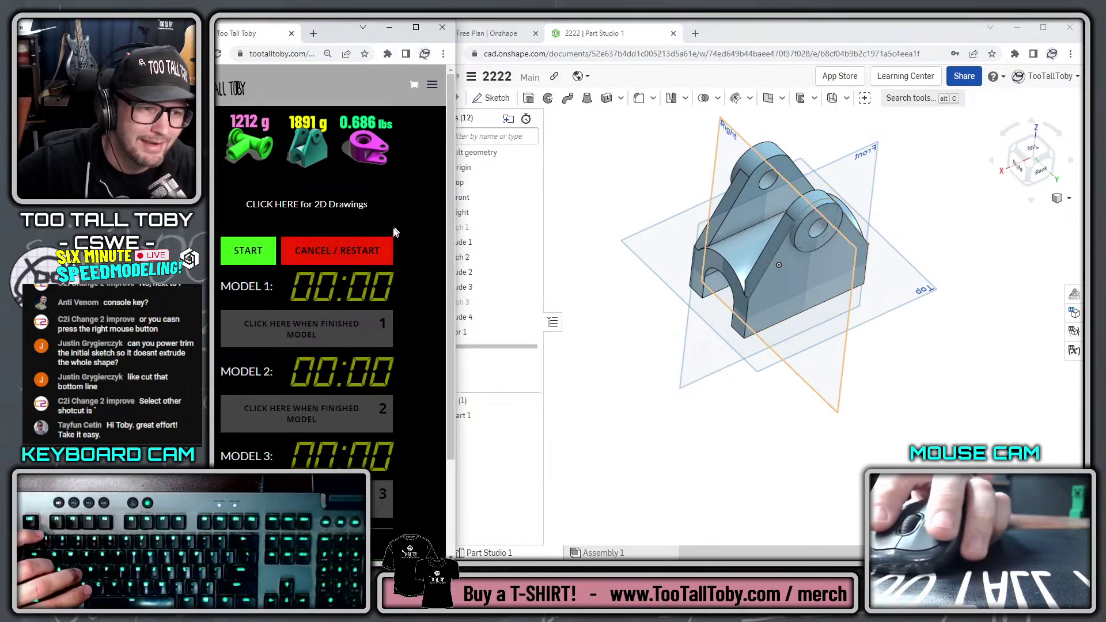
pyautogui.click(587, 136)
pyautogui.click(470, 80)
pyautogui.click(499, 240)
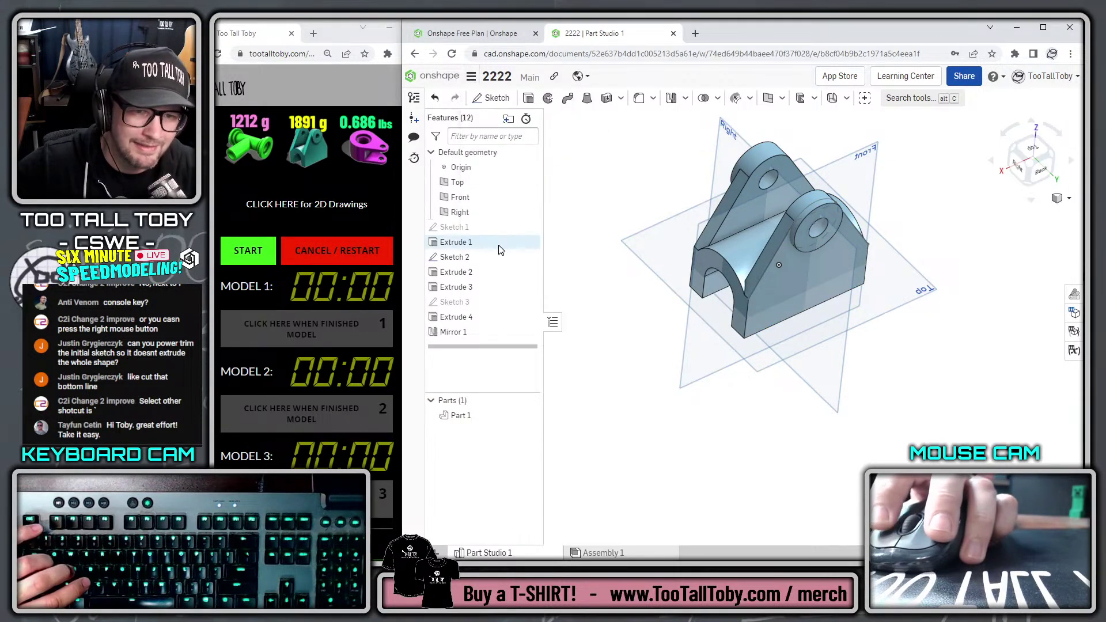
pyautogui.click(471, 79)
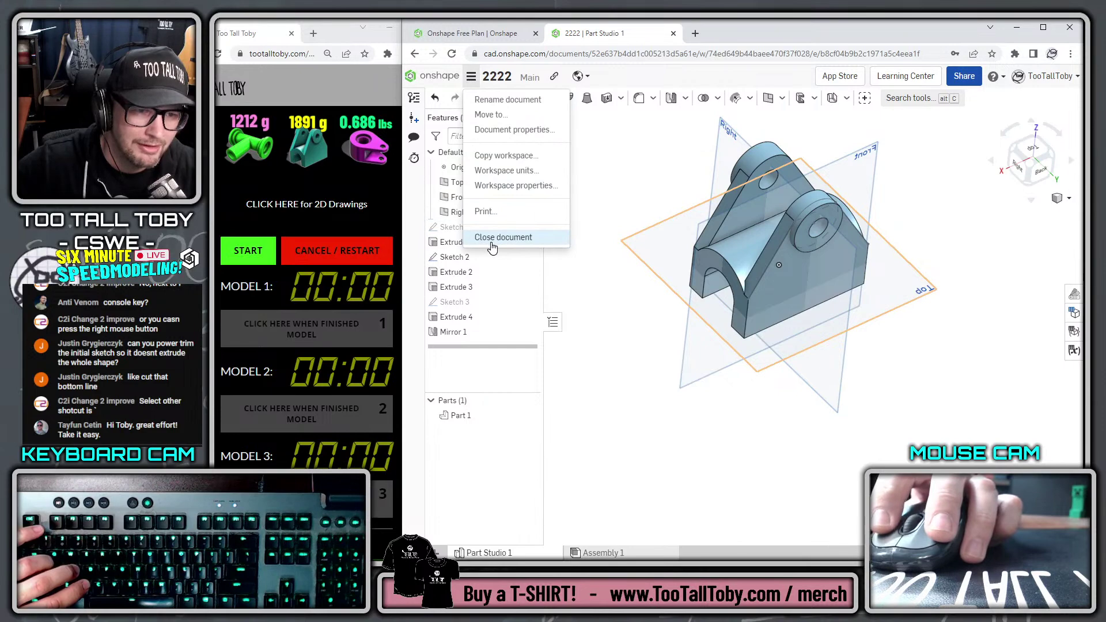
pyautogui.click(494, 238)
# Send the 2222 document to the trash
pyautogui.click(559, 320)
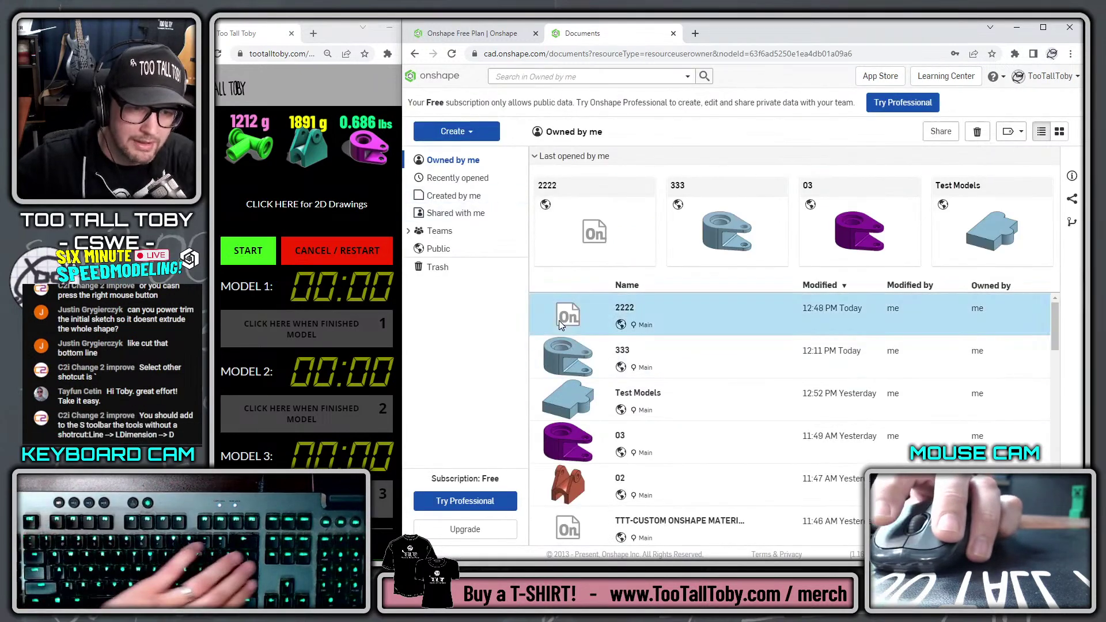
pyautogui.press('Delete')
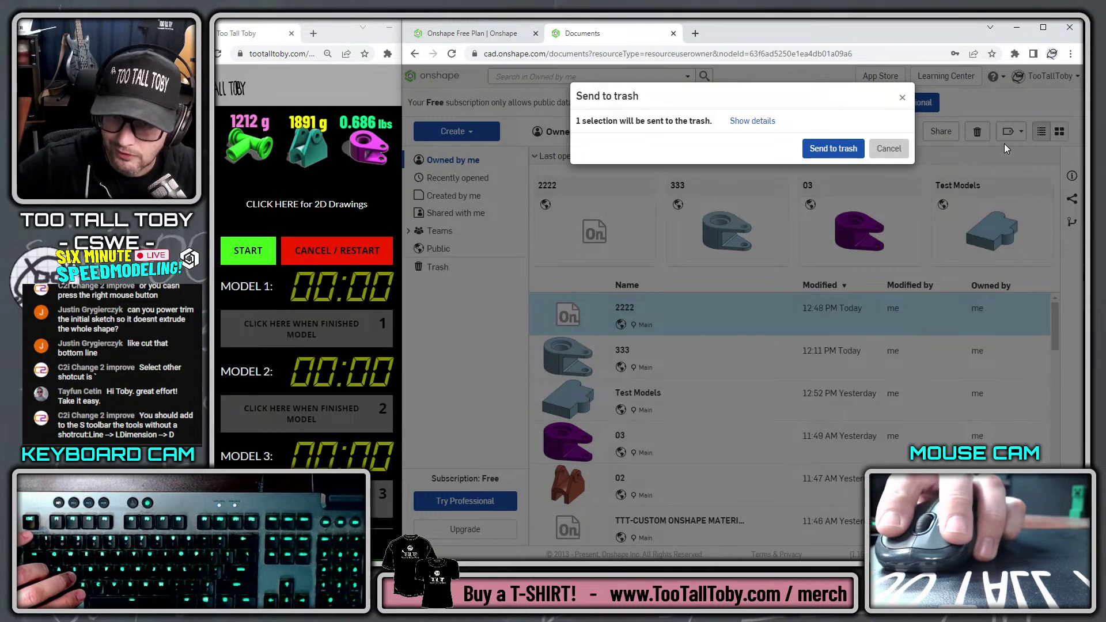
pyautogui.click(833, 148)
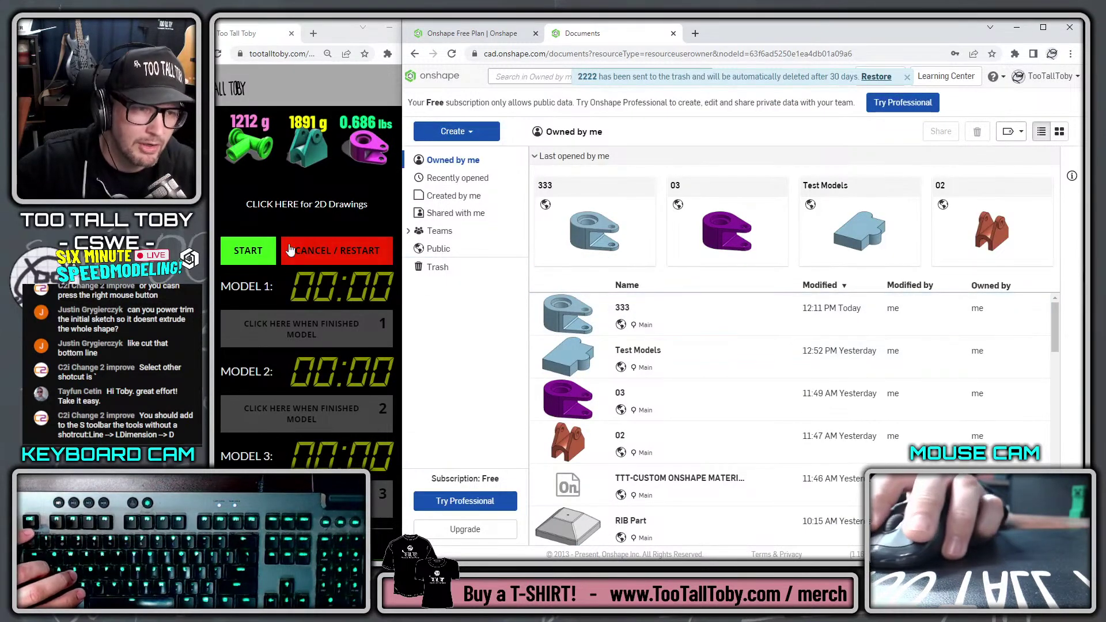
# Start the challenge timer and create a new document named 2222
pyautogui.click(248, 250)
pyautogui.click(453, 131)
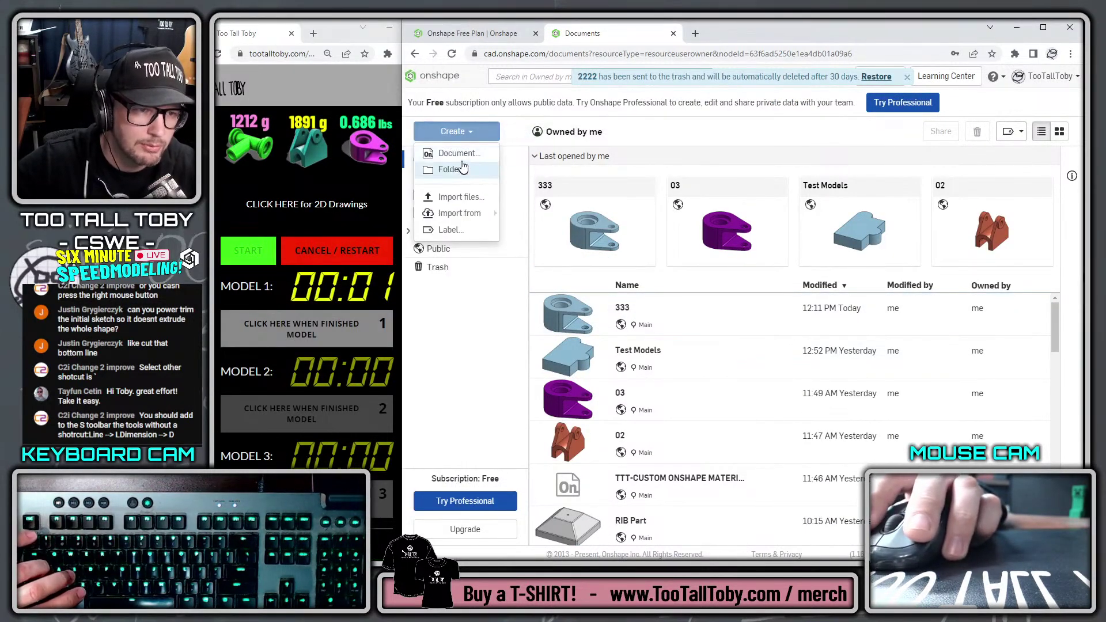
pyautogui.click(460, 155)
pyautogui.write('2222')
pyautogui.press('Return')
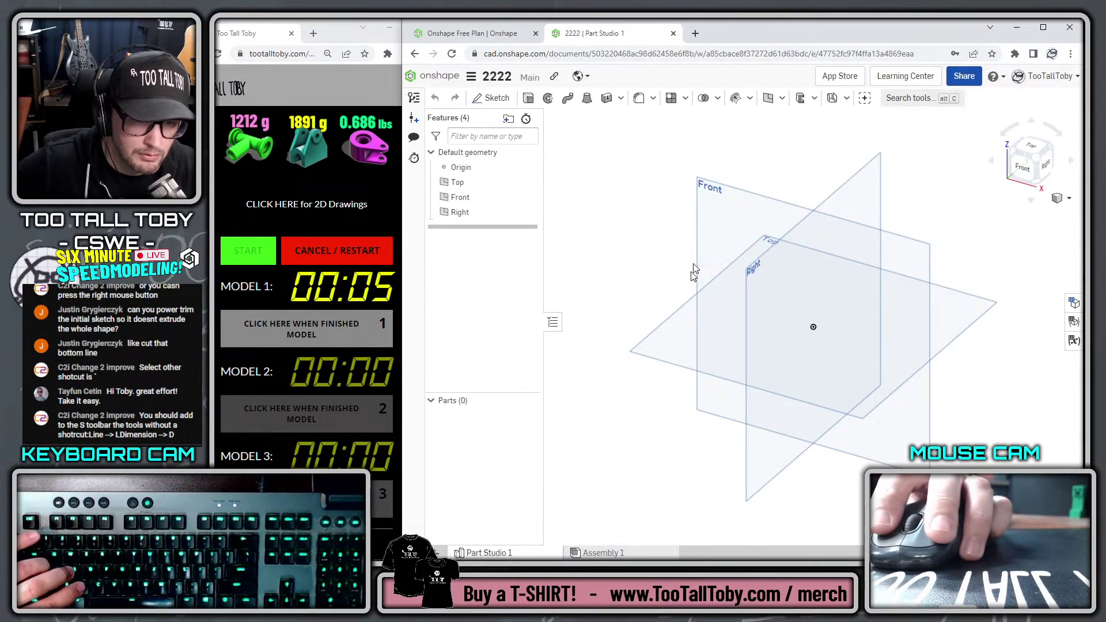
# Sketch a 60 mm wide, 36 mm high center-point rectangle on the Right plane, centred on the origin
pyautogui.click(748, 291)
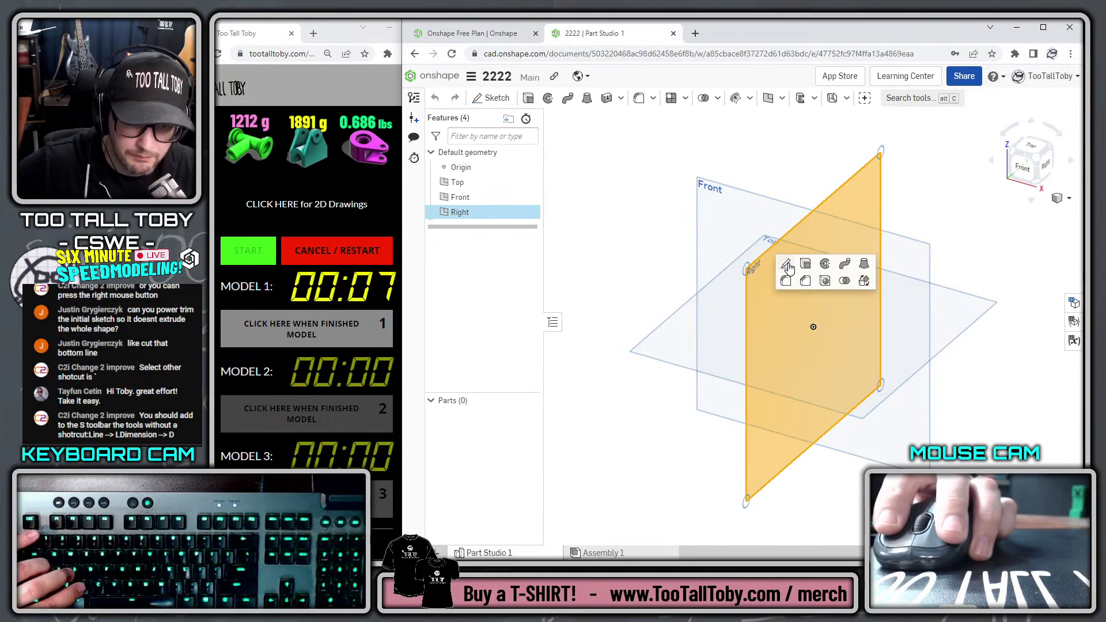
pyautogui.click(787, 265)
pyautogui.press('n')
pyautogui.press('s')
pyautogui.click(700, 276)
pyautogui.press('s')
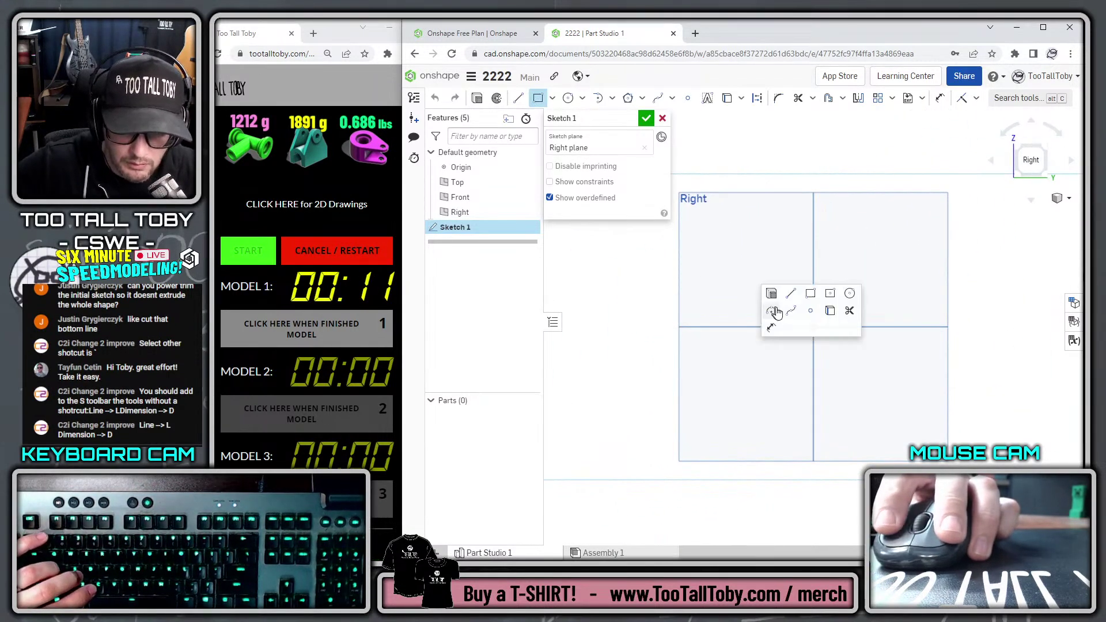
pyautogui.click(830, 295)
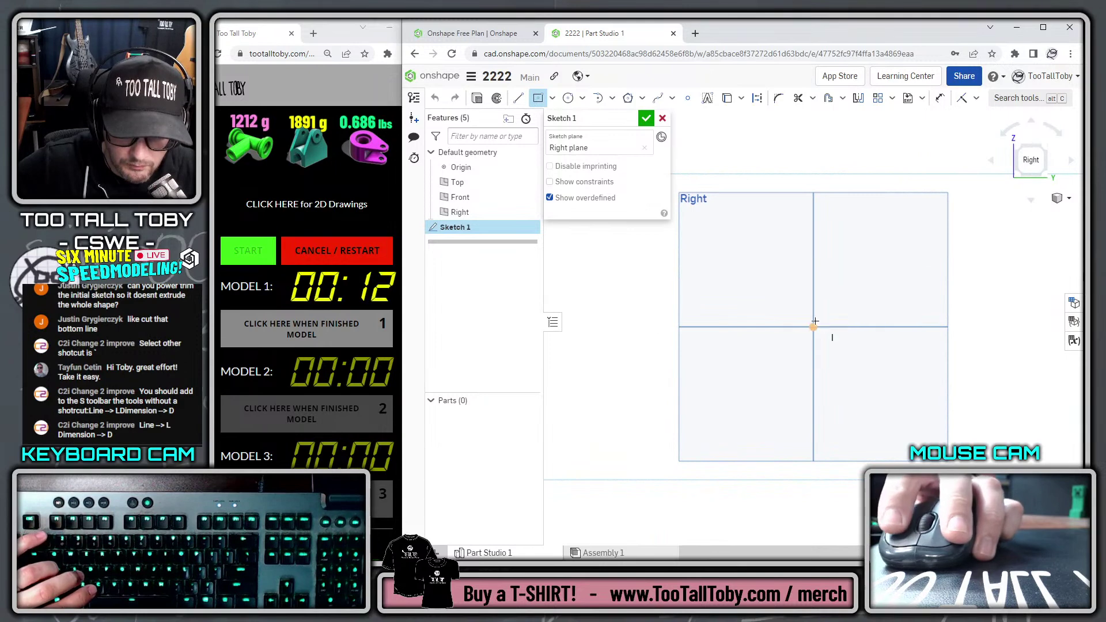
pyautogui.click(861, 265)
pyautogui.write('60')
pyautogui.press('Tab')
pyautogui.press('Escape')
pyautogui.write('36')
pyautogui.press('Return')
# Draw a 60 mm diameter circle centred above the origin, overlapping the rectangle's upper edge
pyautogui.press('s')
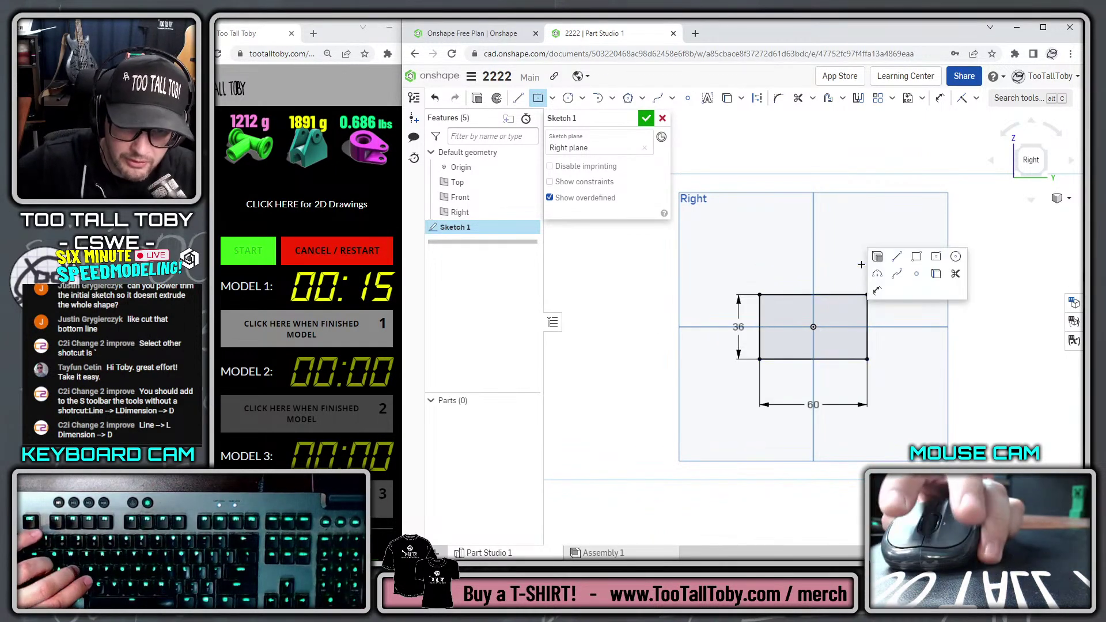
pyautogui.click(956, 256)
pyautogui.click(812, 270)
pyautogui.write('60')
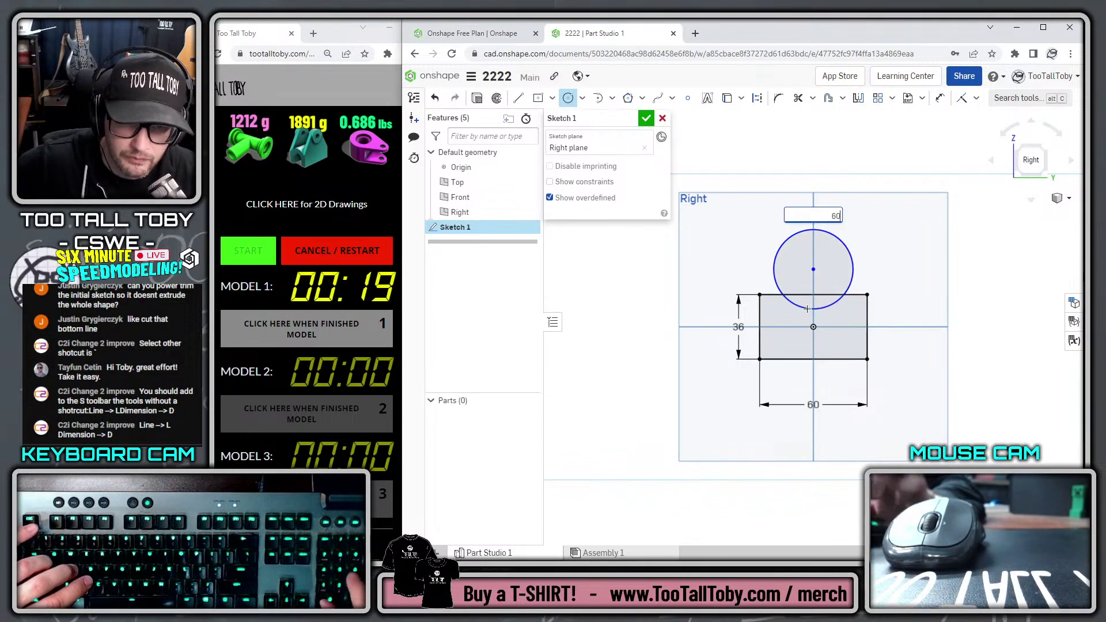
pyautogui.press('Return')
# Dimension the distance from the rectangle's bottom edge to the top of the circle as 50 mm
pyautogui.press('s')
pyautogui.click(822, 338)
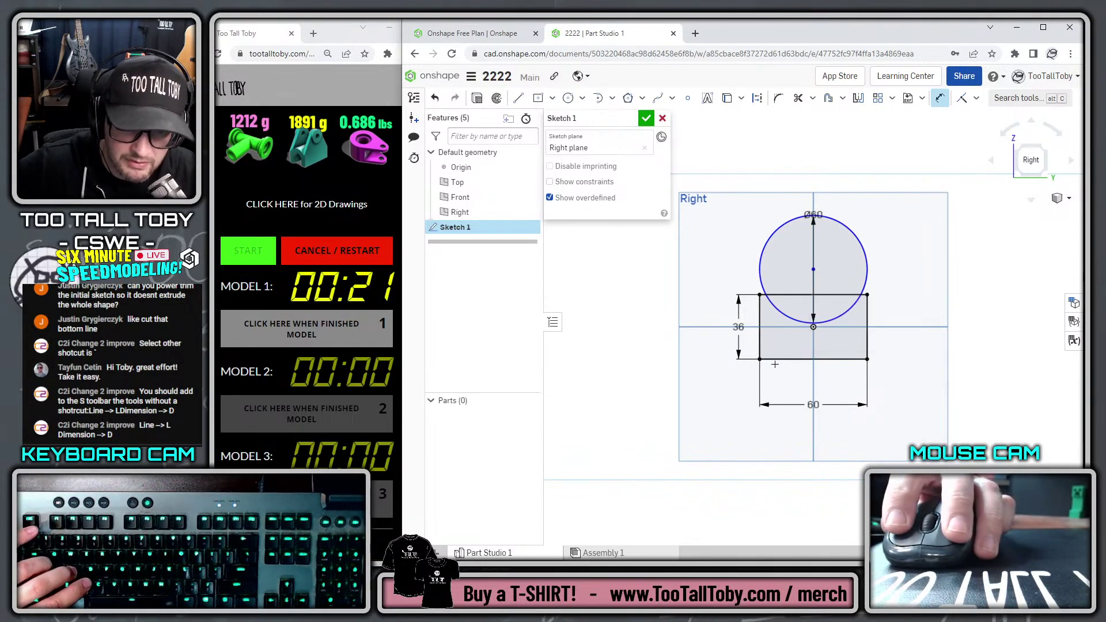
pyautogui.click(774, 359)
pyautogui.click(764, 291)
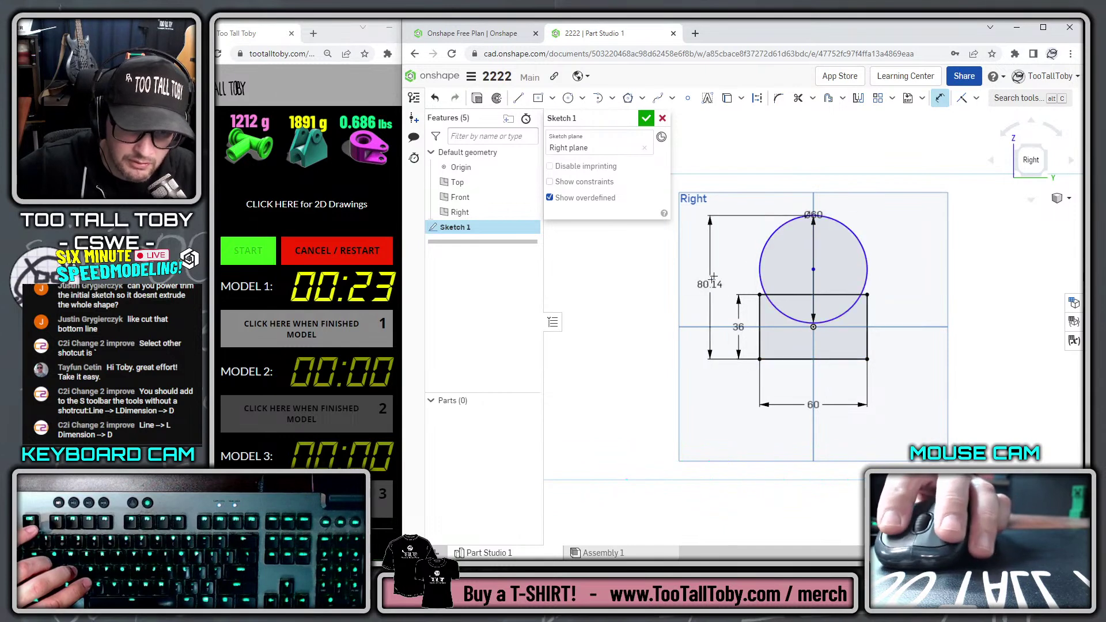
pyautogui.click(714, 274)
pyautogui.write('50')
pyautogui.press('Return')
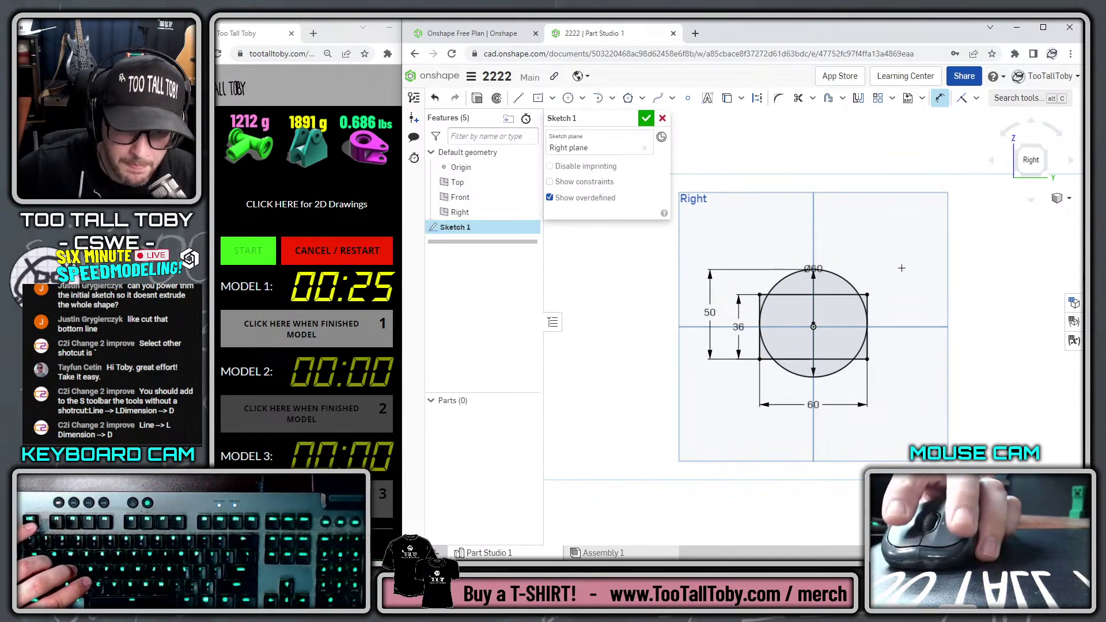
# Trim away the part of the circle below the rectangle's bottom edge
pyautogui.press('s')
pyautogui.click(979, 327)
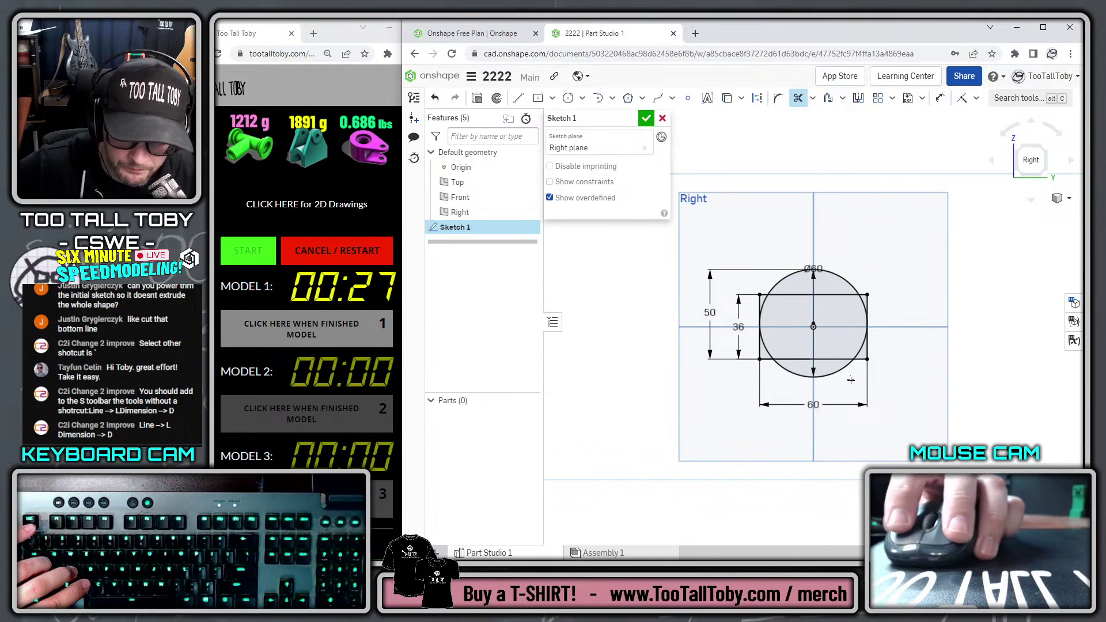
pyautogui.click(835, 374)
# Draw an inner arch from the bottom edge with vertical sides about 25 mm tall joined by a tangent arc
pyautogui.press('s')
pyautogui.click(872, 364)
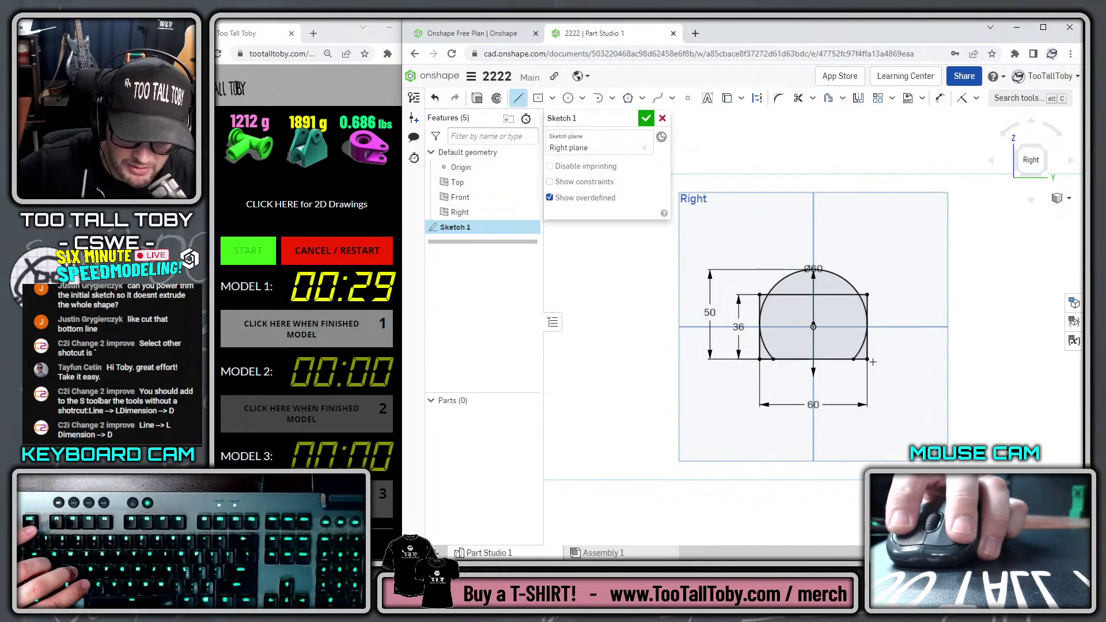
pyautogui.click(789, 316)
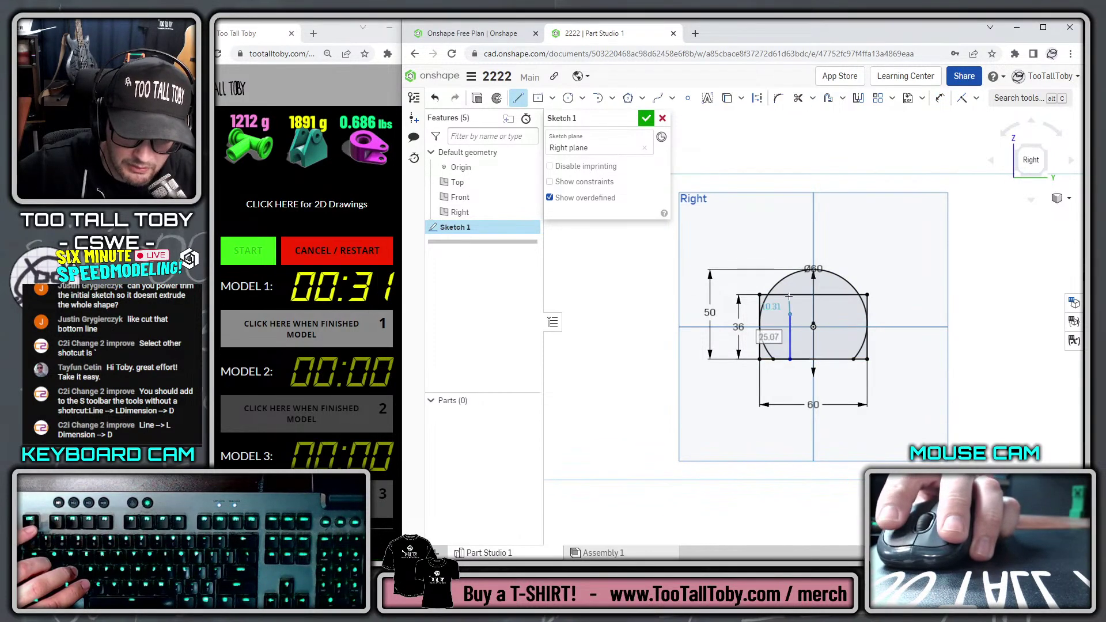
pyautogui.press('a')
pyautogui.click(844, 315)
pyautogui.press('l')
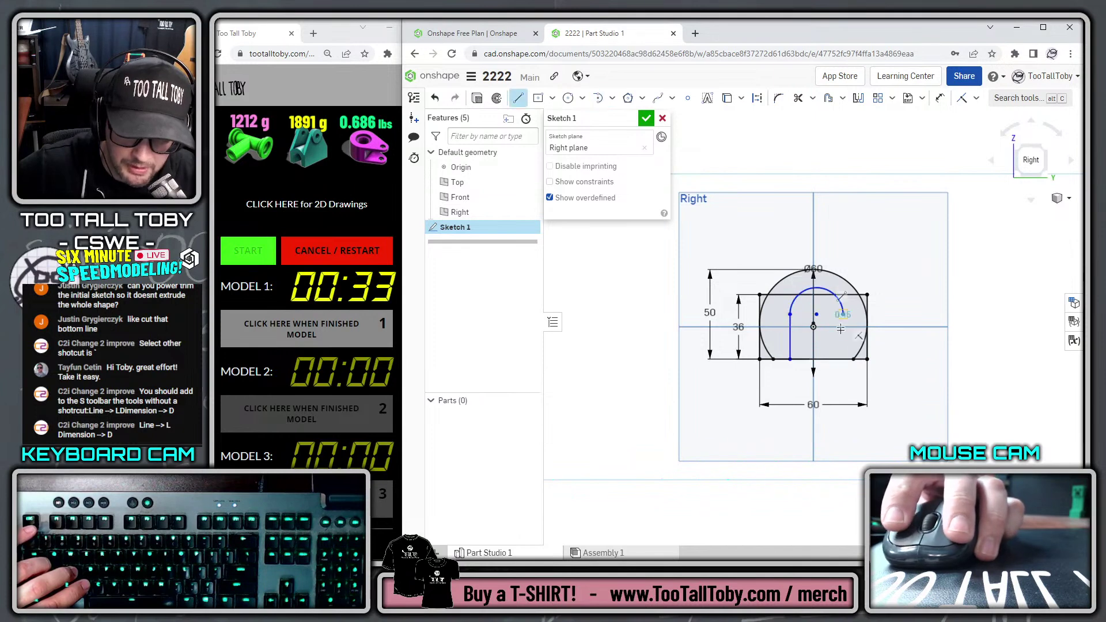
pyautogui.click(844, 358)
pyautogui.press('Escape')
# Dimension the inner arch's arc with a 16 mm radius
pyautogui.press('s')
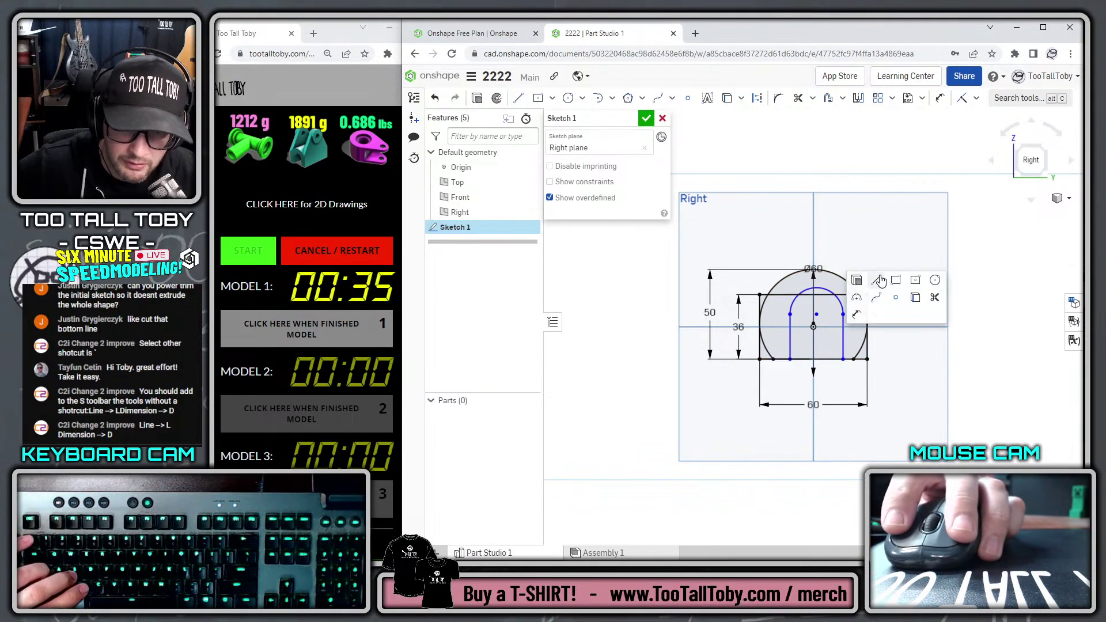
pyautogui.click(857, 316)
pyautogui.click(868, 258)
pyautogui.write('16')
pyautogui.press('Return')
pyautogui.press('Escape')
# Make the inner arc's center coincident with the center of the 60 mm circle
pyautogui.scroll(3, 818, 318)
pyautogui.click(818, 311)
pyautogui.press('d')
pyautogui.press('i')
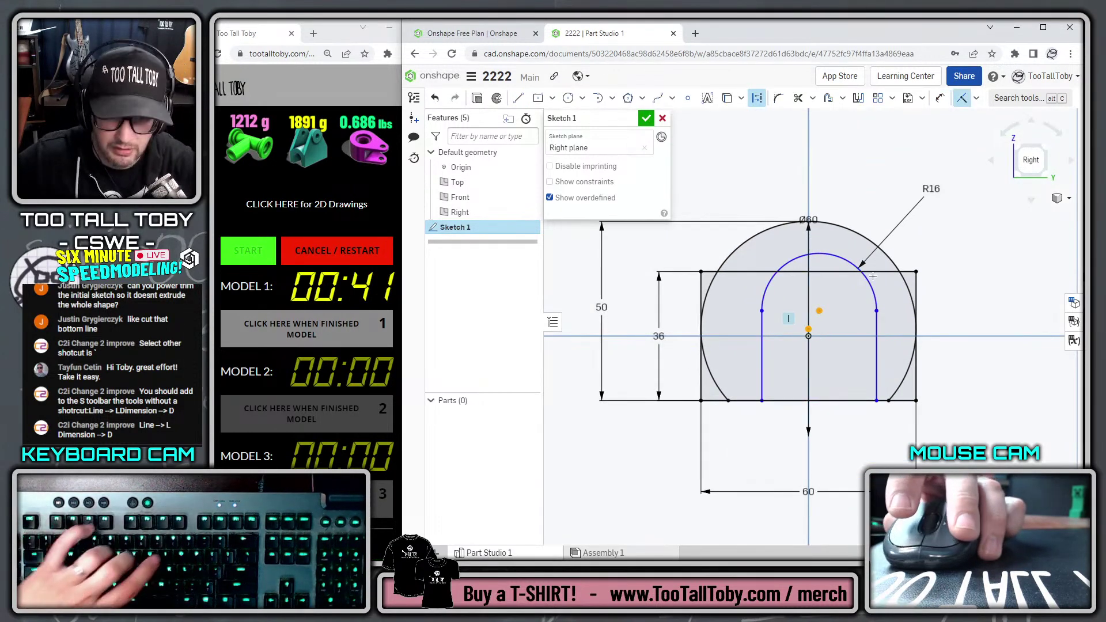
# Trim away the bottom edge segment between the two legs of the inner arch
pyautogui.scroll(-3, 840, 324)
pyautogui.moveTo(870, 254); pyautogui.dragTo(890, 270, button='right')
pyautogui.press('s')
pyautogui.press('m')
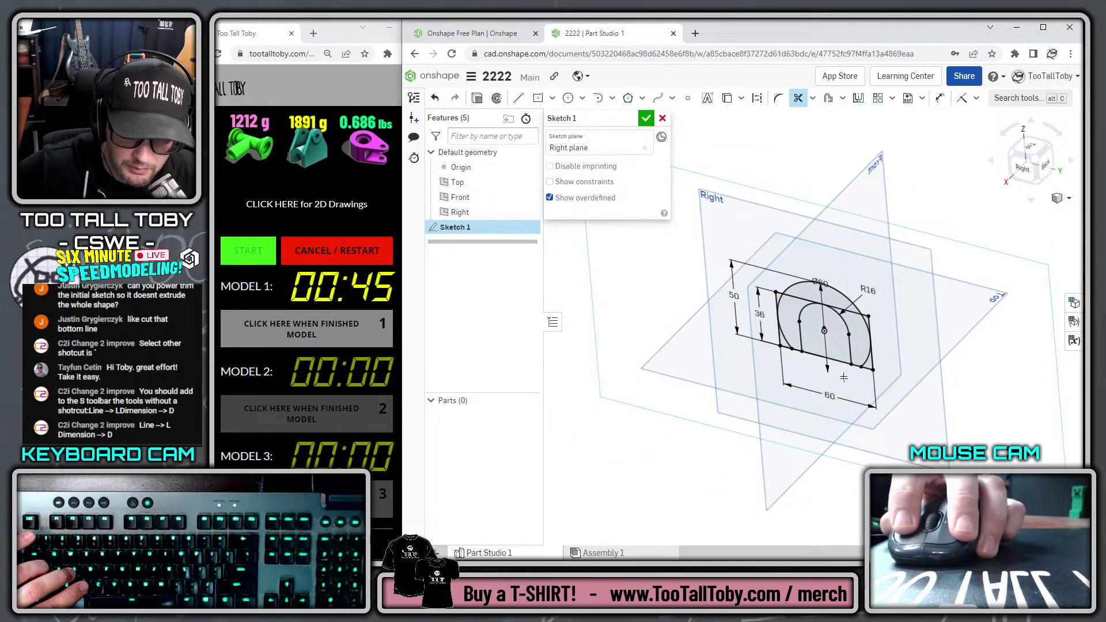
pyautogui.click(838, 353)
# Extrude the arch profile symmetrically to a total depth of 100 mm as a new solid
pyautogui.press('s')
pyautogui.click(854, 330)
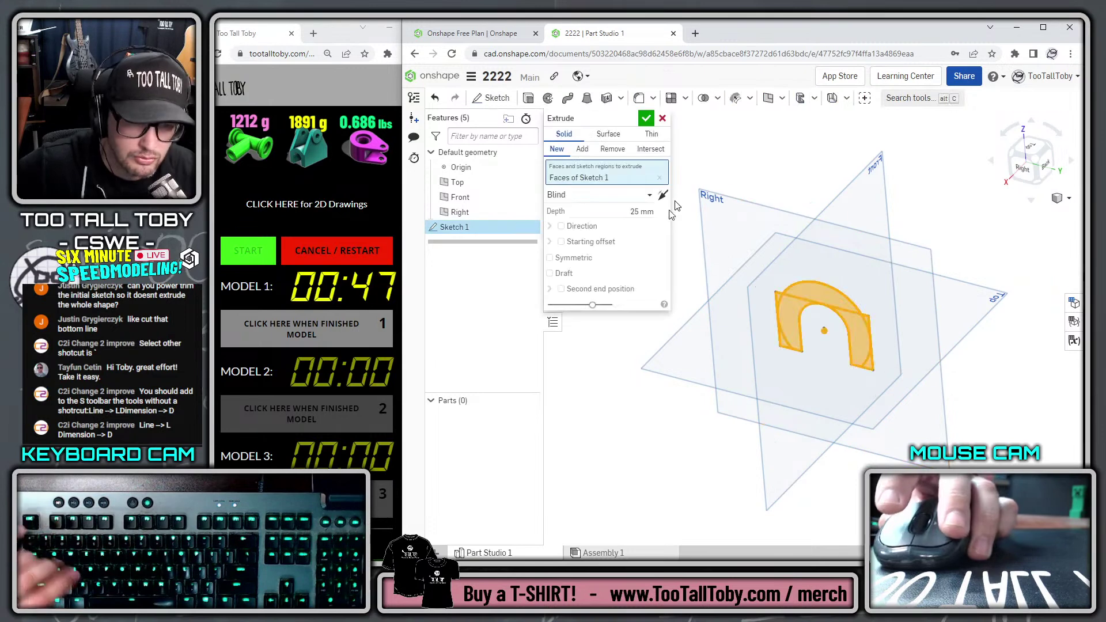
pyautogui.write('1000')
pyautogui.press('BackSpace')
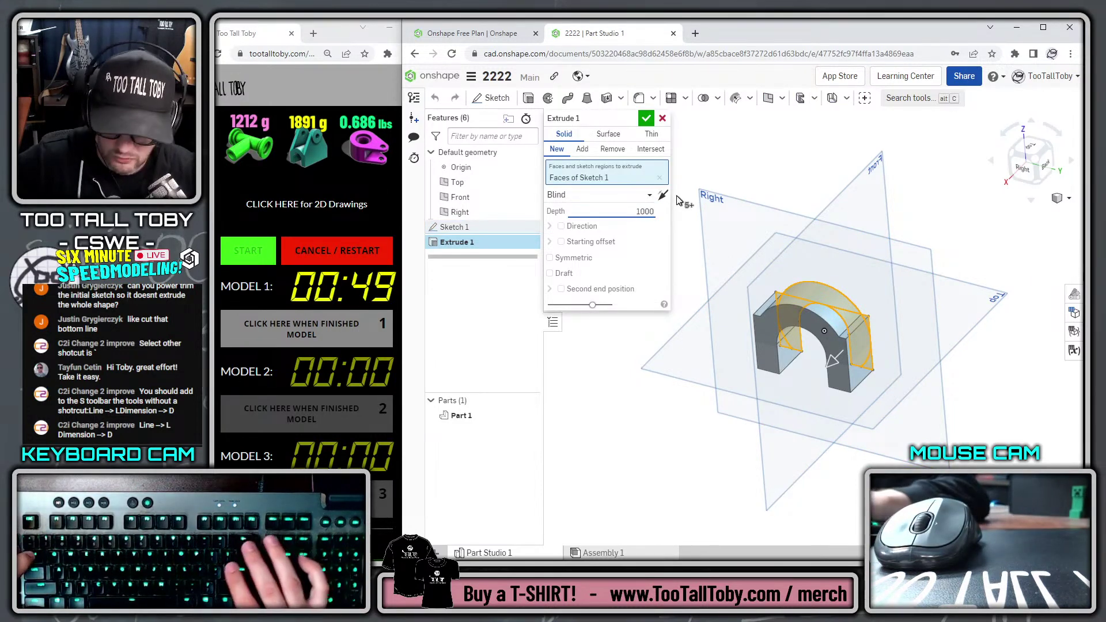
pyautogui.press('Return')
pyautogui.click(570, 257)
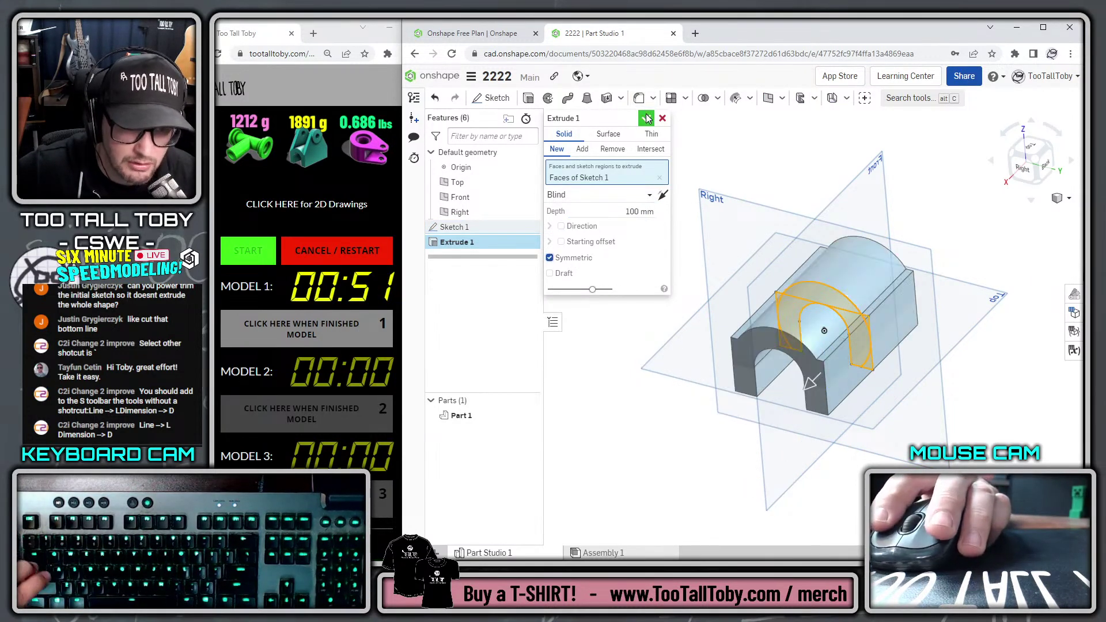
pyautogui.click(646, 118)
# Start a sketch on the body's flat side face and draw a 40 mm circle above it, vertically in line with the origin
pyautogui.click(849, 364)
pyautogui.press('s')
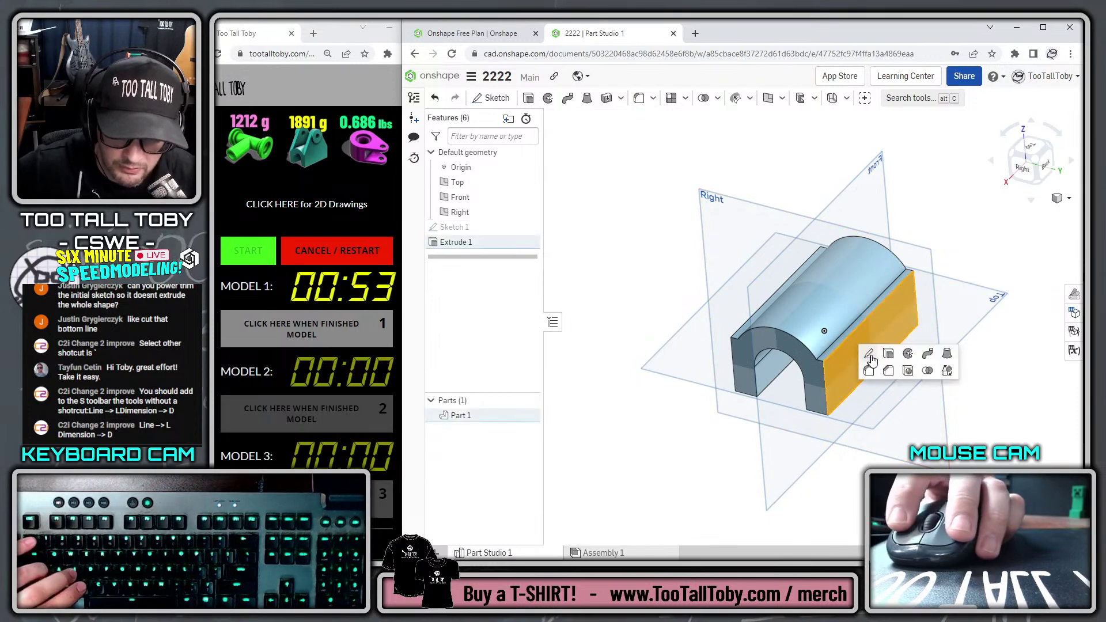
pyautogui.click(872, 358)
pyautogui.press('n')
pyautogui.press('s')
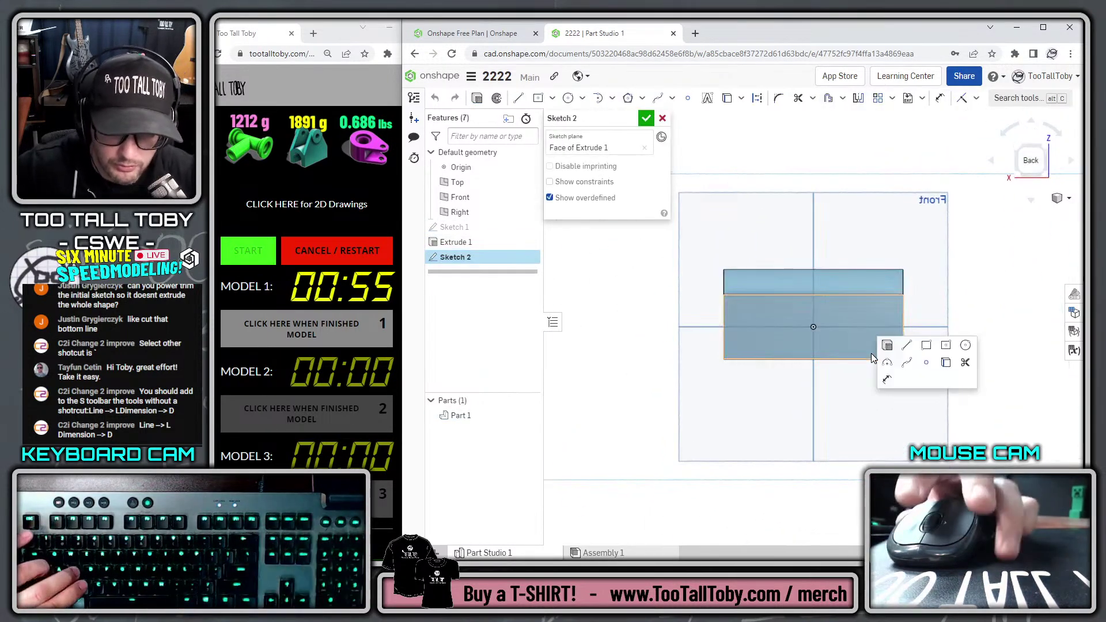
pyautogui.click(964, 346)
pyautogui.click(813, 213)
pyautogui.click(838, 239)
# Dimension the distance from the body's bottom edge to the top of the 40 mm circle as 100 mm
pyautogui.press('s')
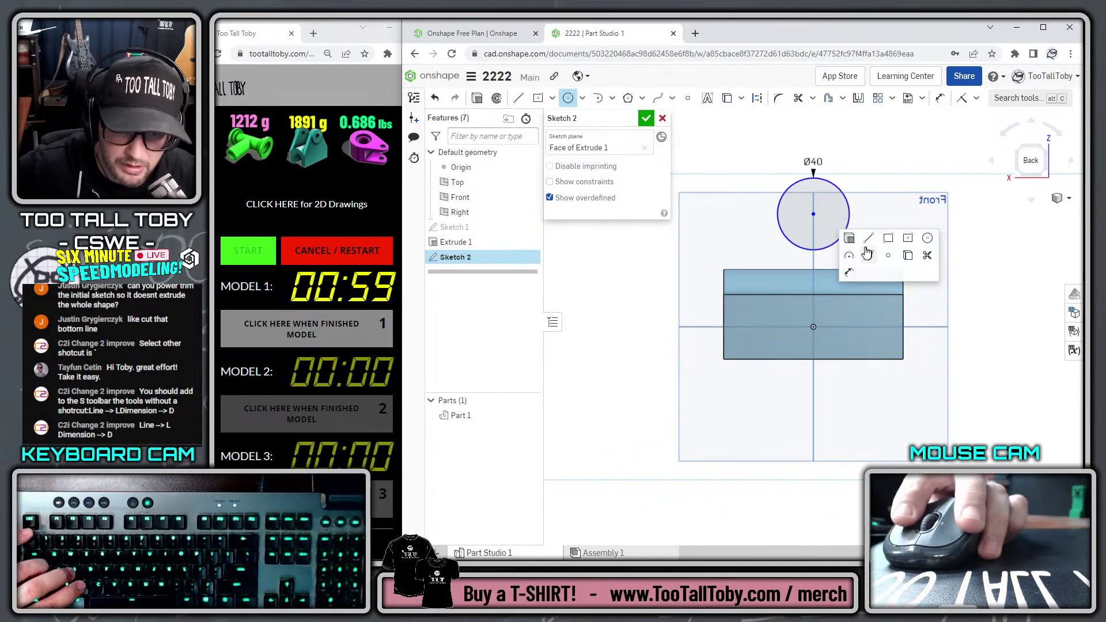
pyautogui.click(865, 256)
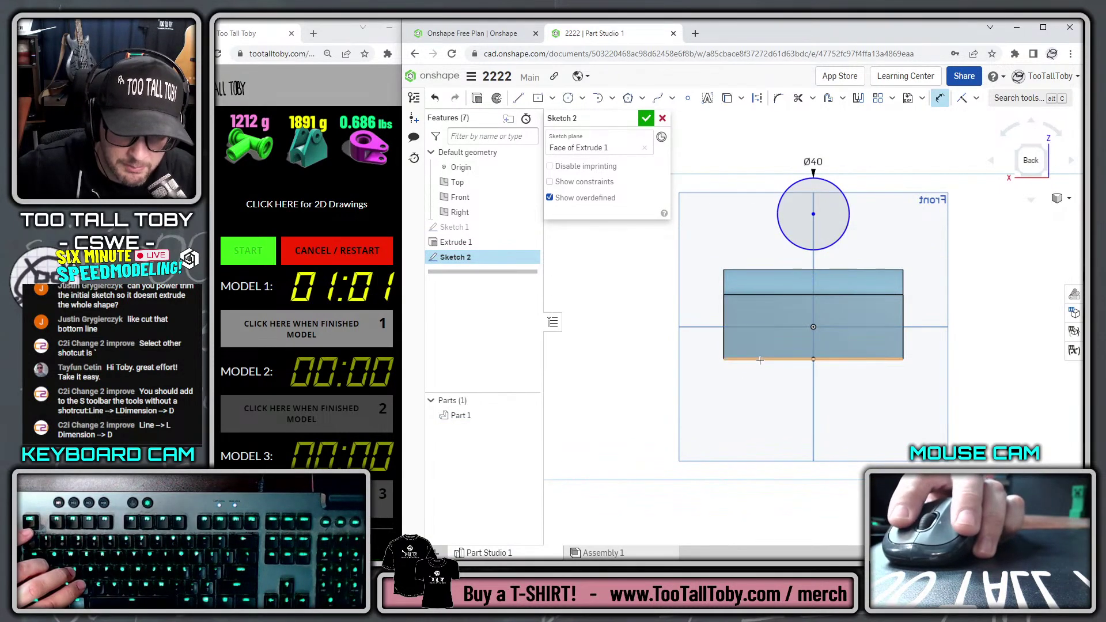
pyautogui.click(784, 182)
pyautogui.click(743, 359)
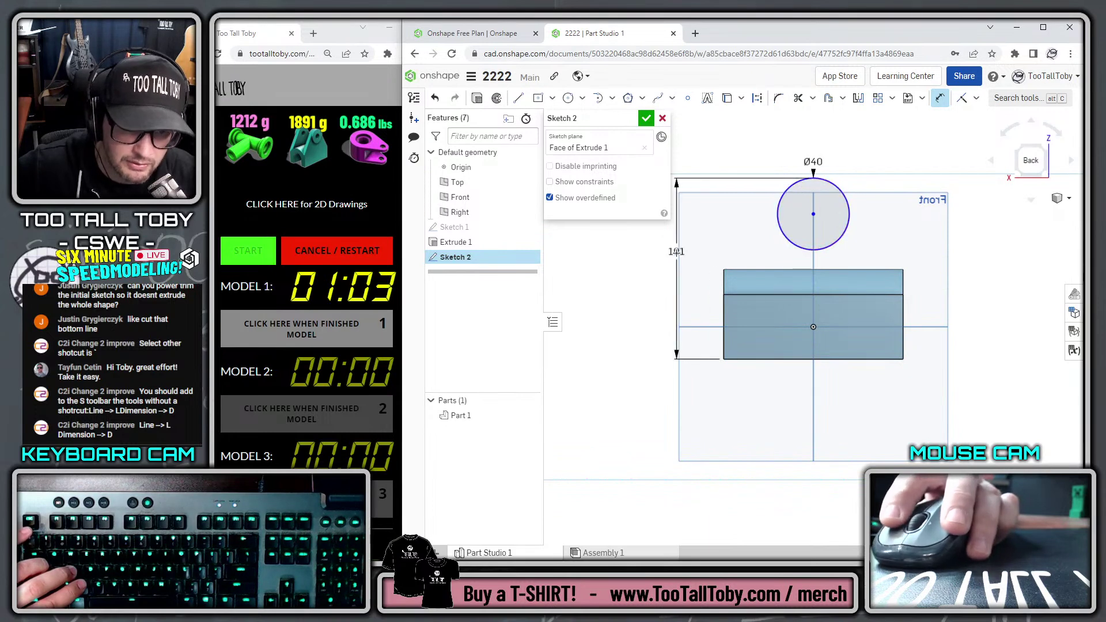
pyautogui.click(676, 254)
pyautogui.write('100')
pyautogui.press('Return')
# Add a 16 mm circle concentric with the 40 mm circle
pyautogui.press('s')
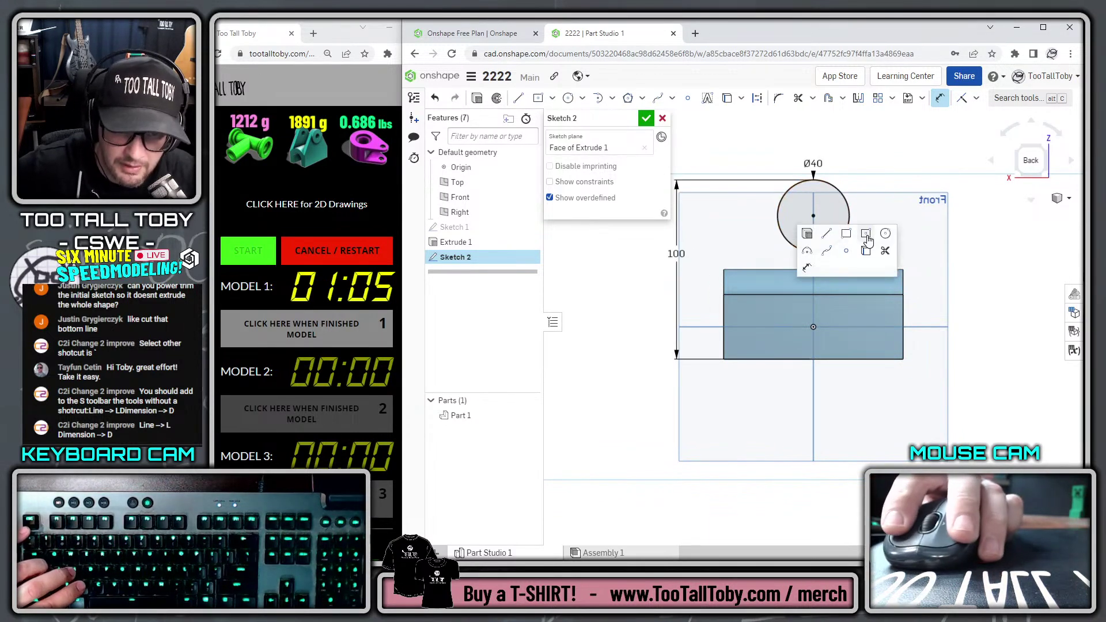
pyautogui.click(882, 234)
pyautogui.click(813, 216)
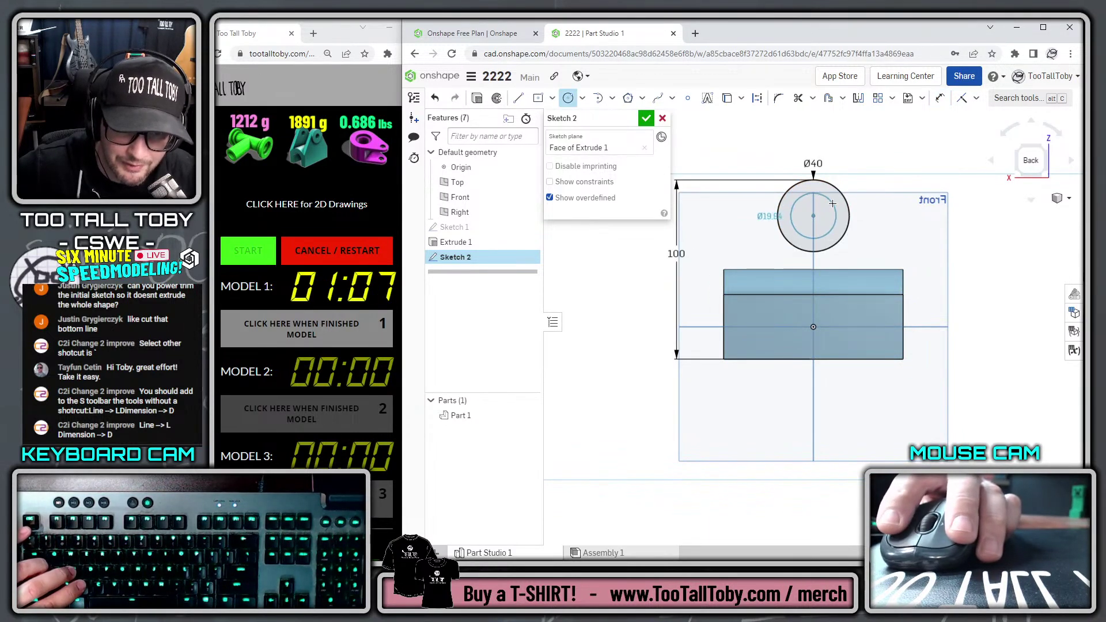
pyautogui.click(830, 216)
pyautogui.write('16')
pyautogui.press('Return')
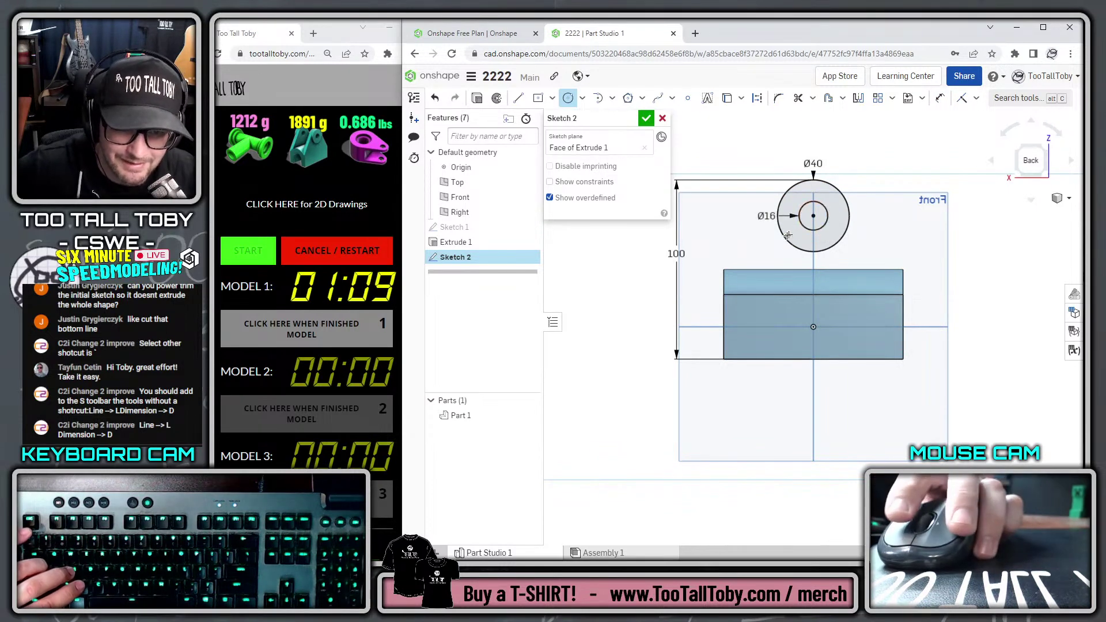
# Draw a connected line chain from one upper corner of the side face to the 40 mm circle, horizontally across it, and down to the opposite corner
pyautogui.press('s')
pyautogui.click(825, 225)
pyautogui.click(724, 295)
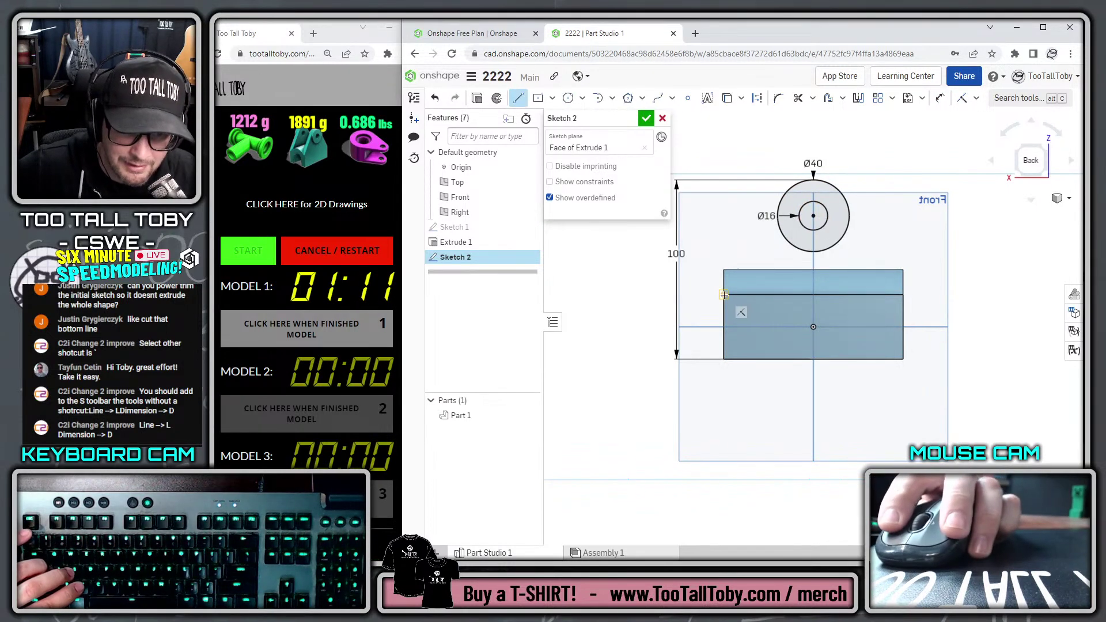
pyautogui.click(780, 197)
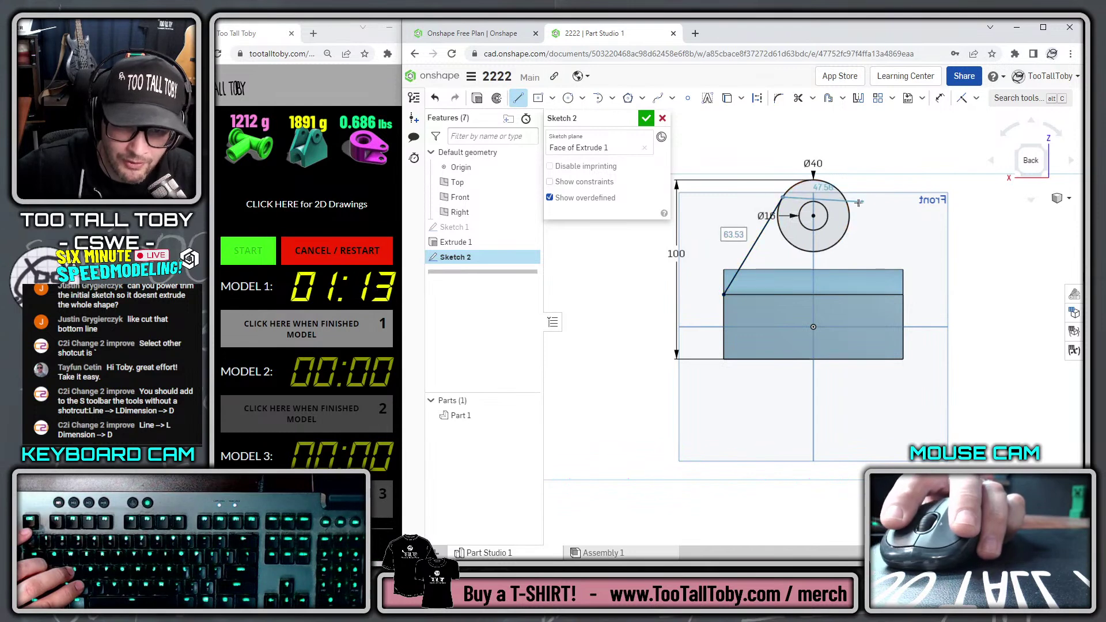
pyautogui.click(842, 197)
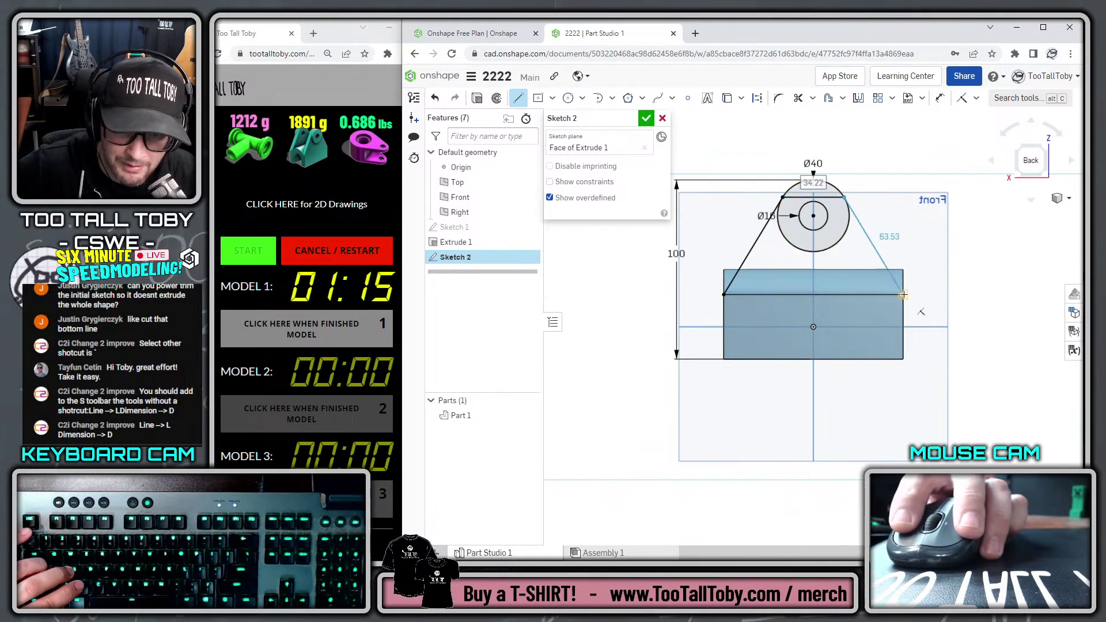
pyautogui.click(902, 294)
# Extrude the ring and the tapered plate below it 10 mm inward, adding them to the existing part
pyautogui.moveTo(902, 295); pyautogui.dragTo(795, 224, button='right')
pyautogui.press('s')
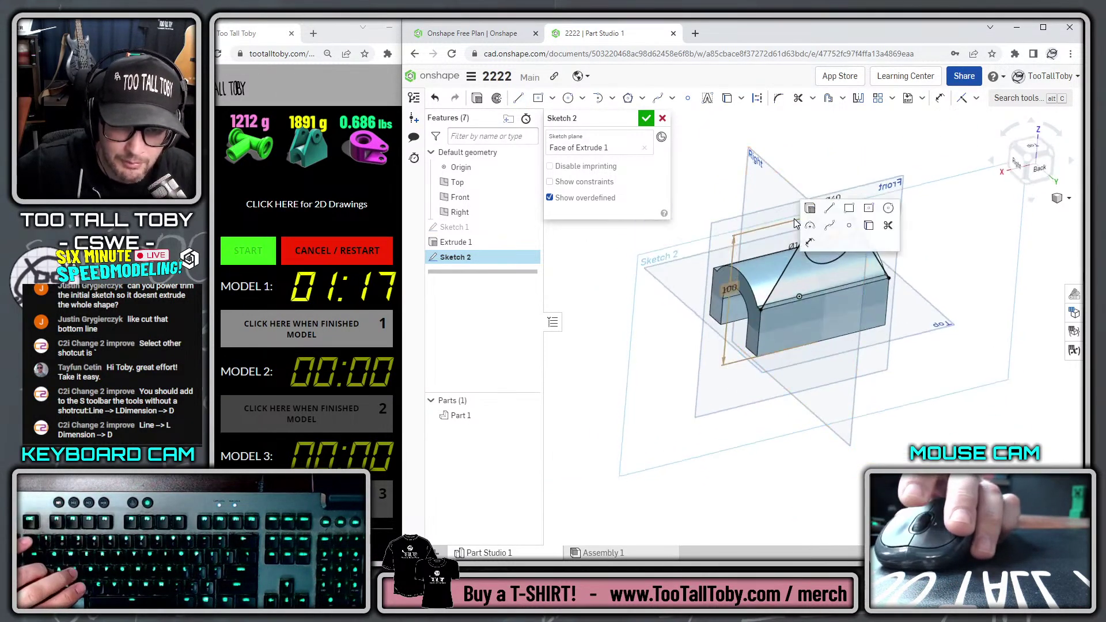
pyautogui.click(809, 208)
pyautogui.scroll(3, 826, 245)
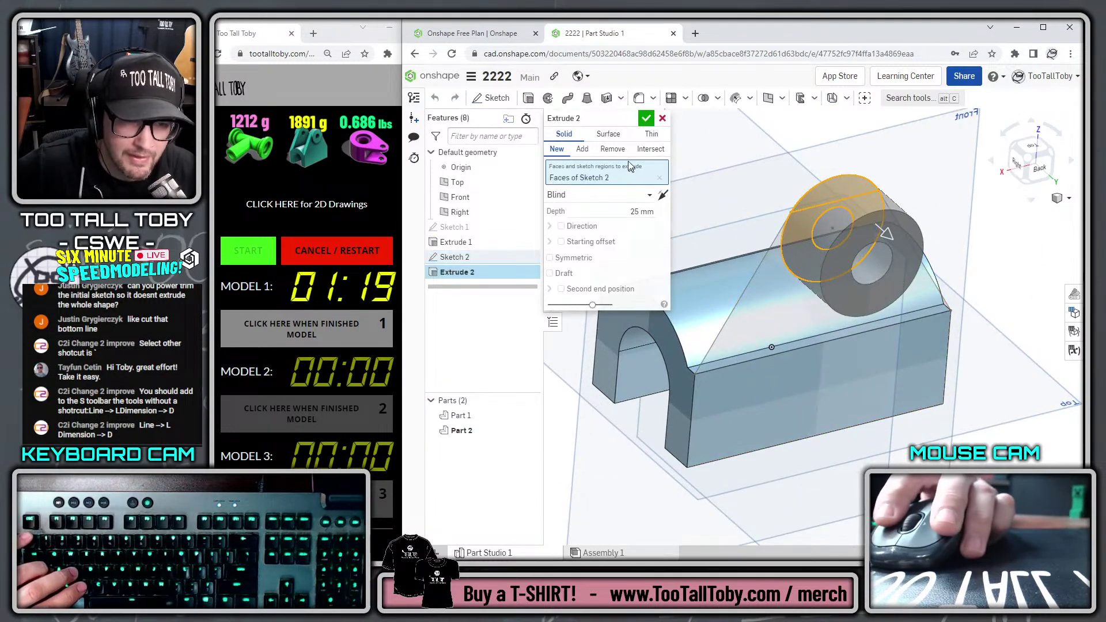
pyautogui.click(582, 149)
pyautogui.write('10')
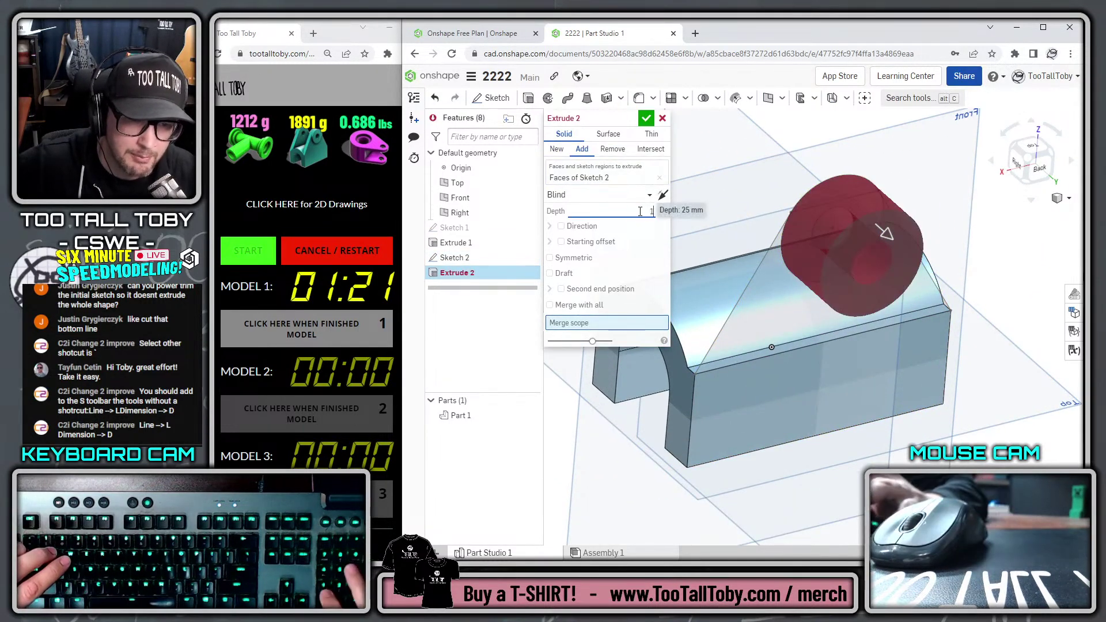
pyautogui.press('Return')
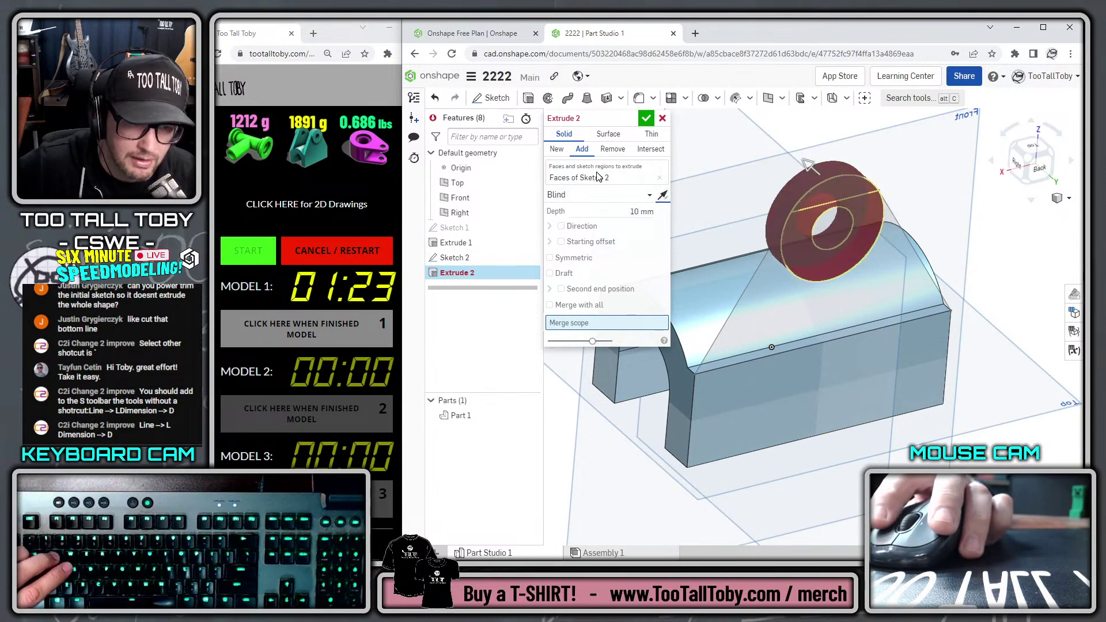
pyautogui.click(789, 291)
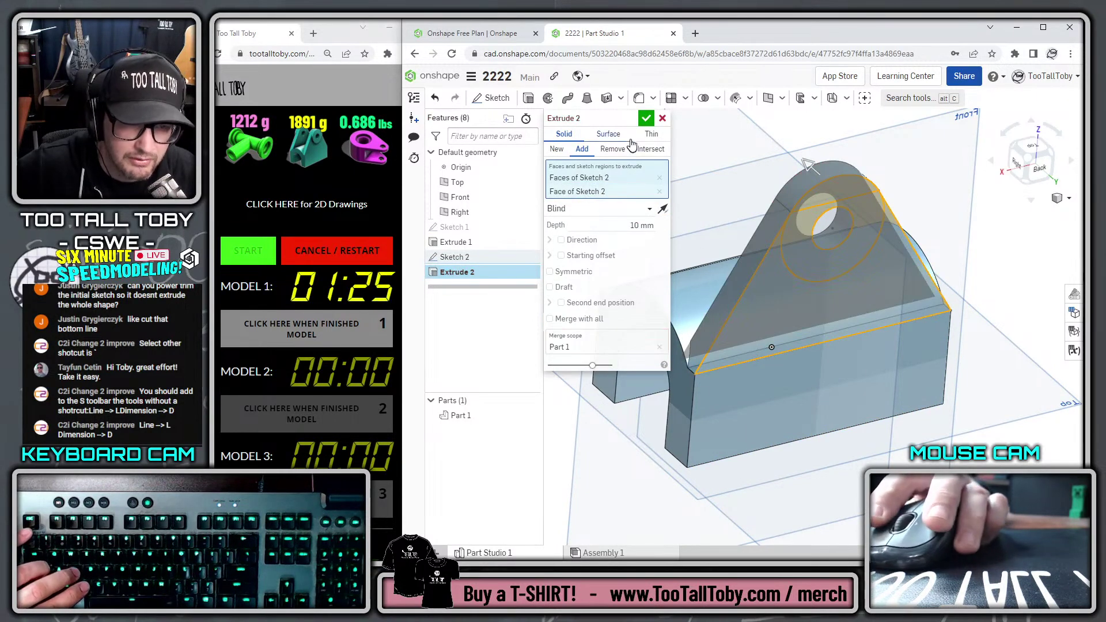
pyautogui.click(645, 120)
# Show the lug sketch again and extrude its ring around the 16 mm hole 5 mm outward, adding it to the part
pyautogui.click(460, 212)
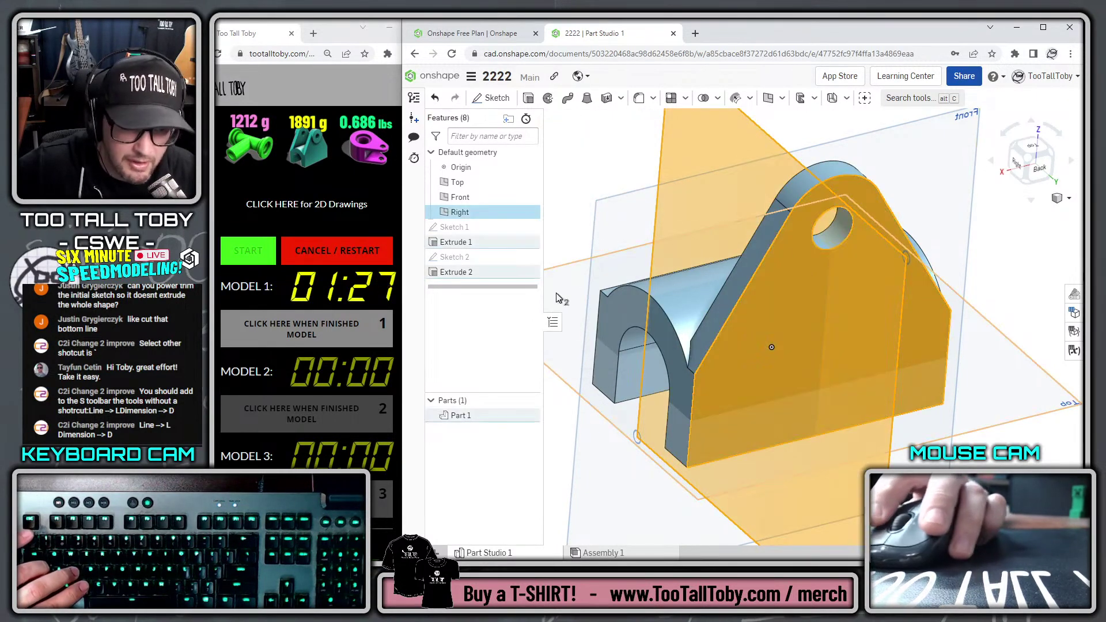
pyautogui.click(529, 257)
pyautogui.click(596, 179)
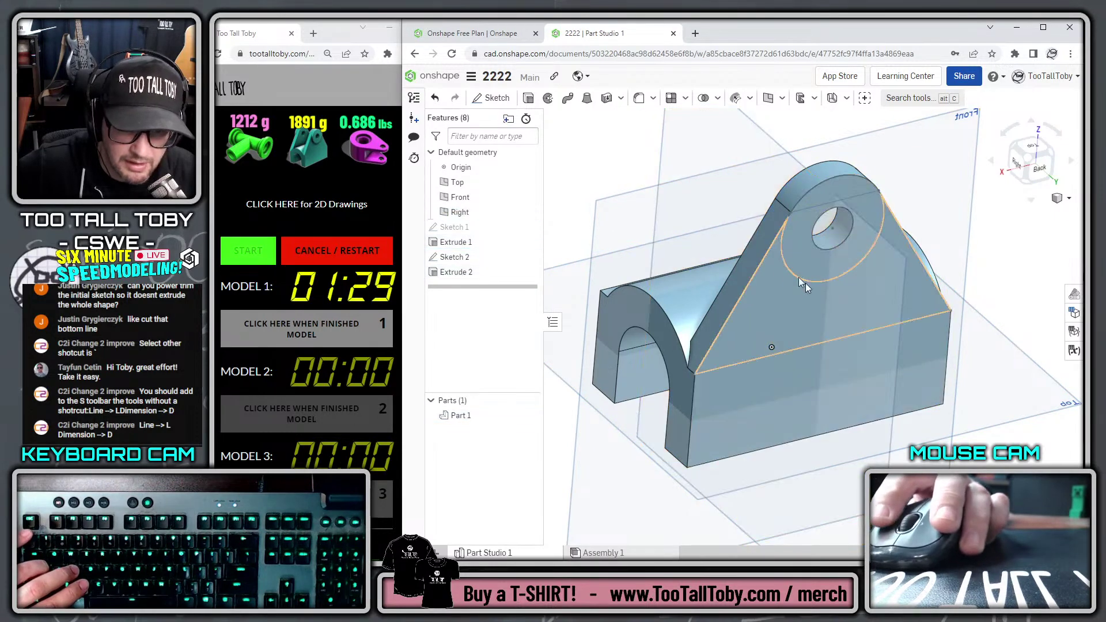
pyautogui.click(782, 259)
pyautogui.click(538, 99)
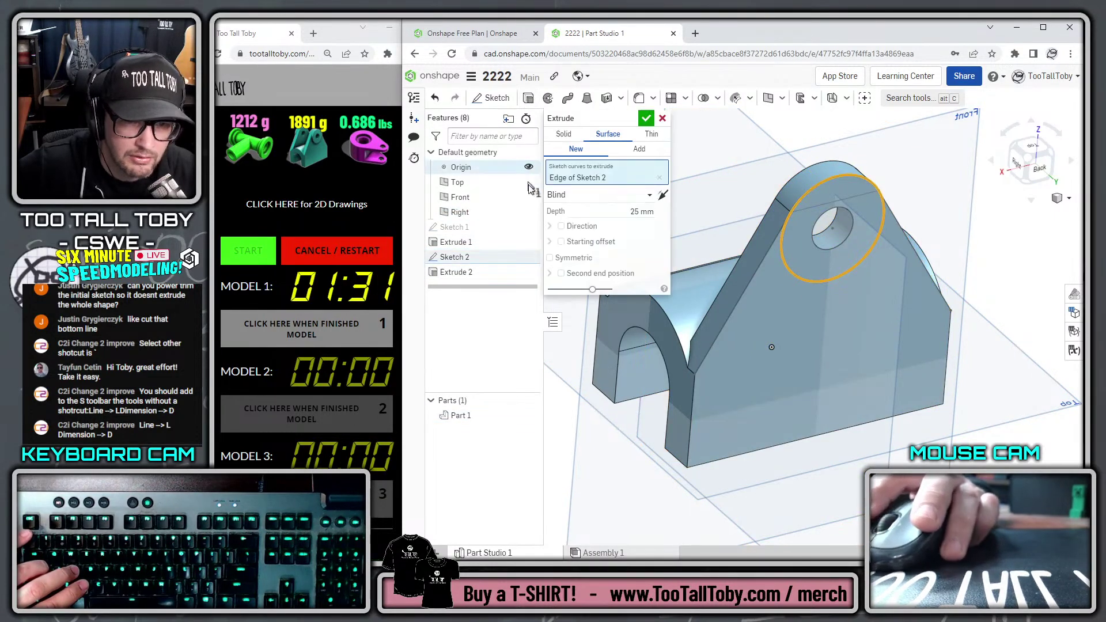
pyautogui.click(575, 135)
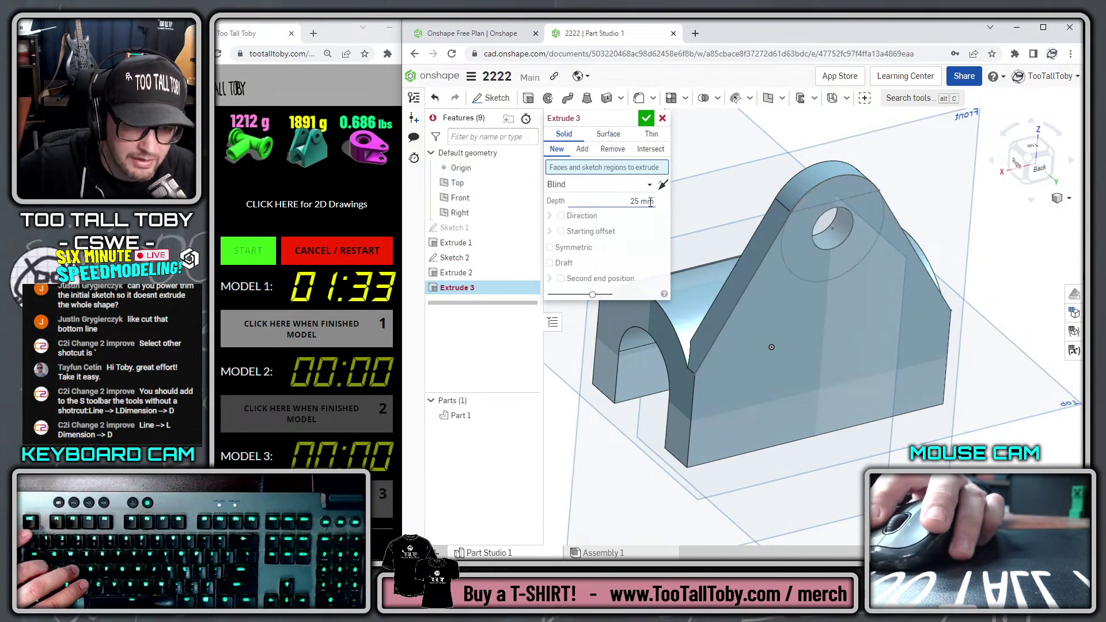
pyautogui.write('5')
pyautogui.press('Tab')
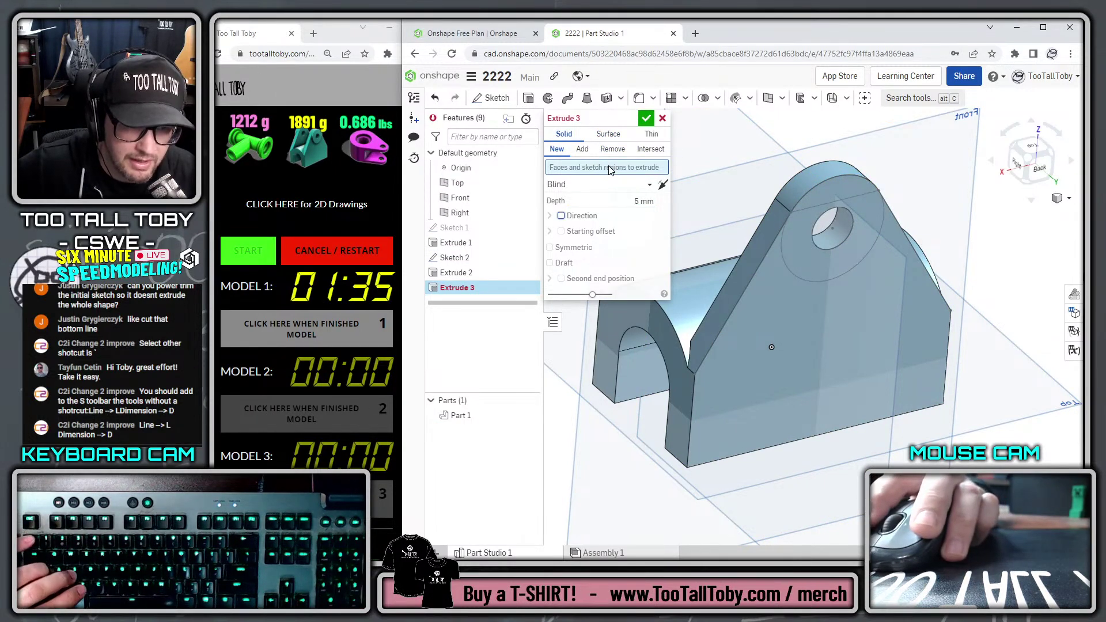
pyautogui.click(821, 262)
pyautogui.click(796, 198)
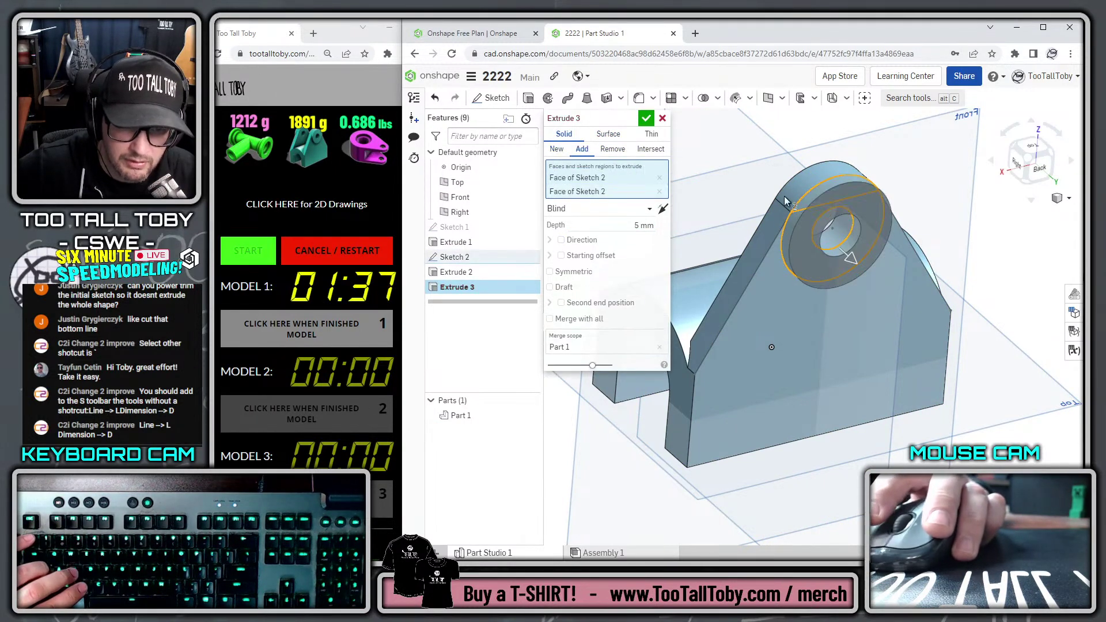
pyautogui.click(645, 118)
# Mirror the part about the Front plane and merge the mirrored half with the original
pyautogui.press('f')
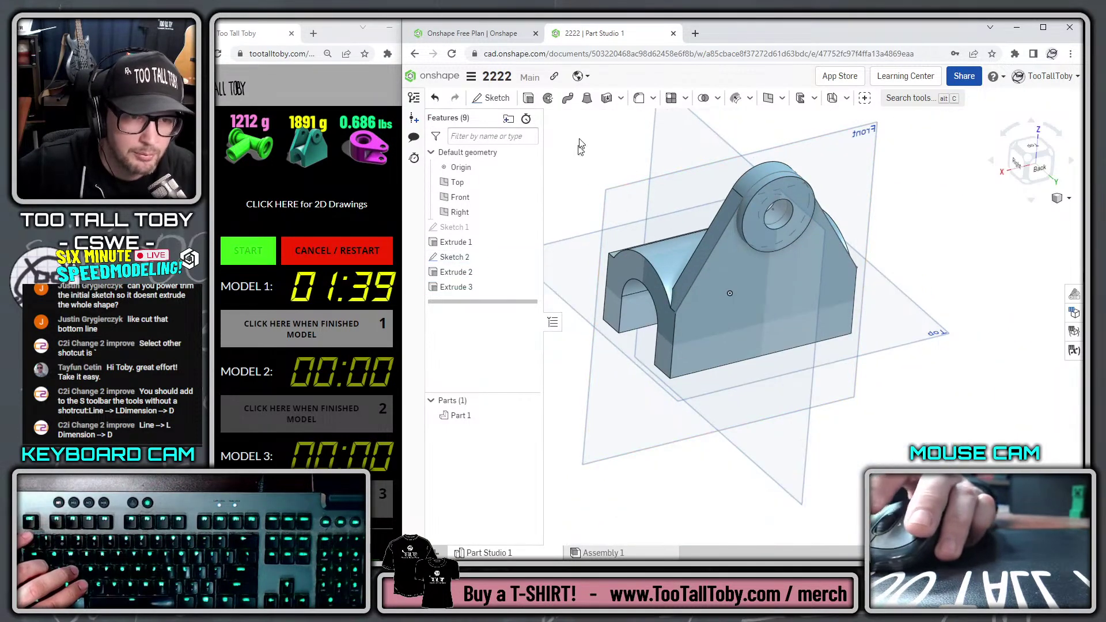
pyautogui.click(686, 100)
pyautogui.click(700, 174)
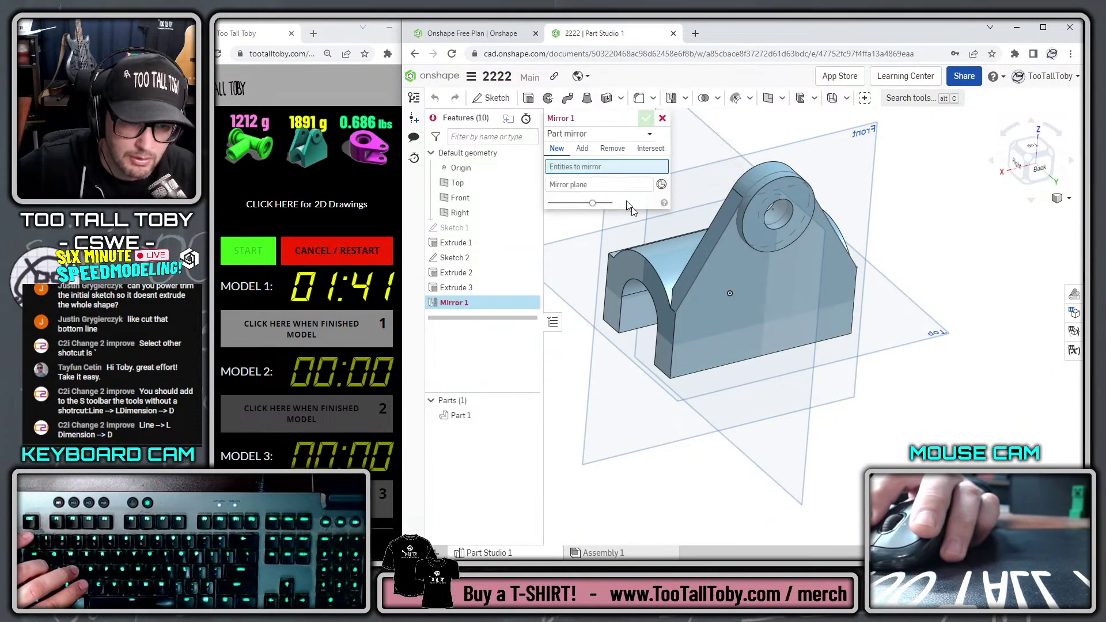
pyautogui.click(713, 246)
pyautogui.click(605, 196)
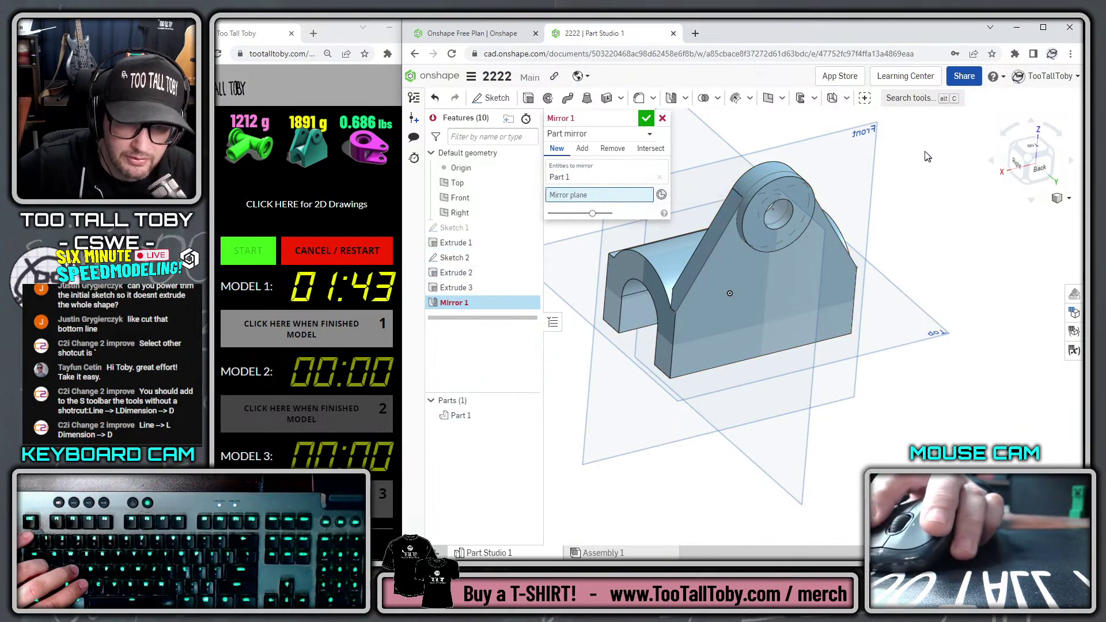
pyautogui.click(839, 137)
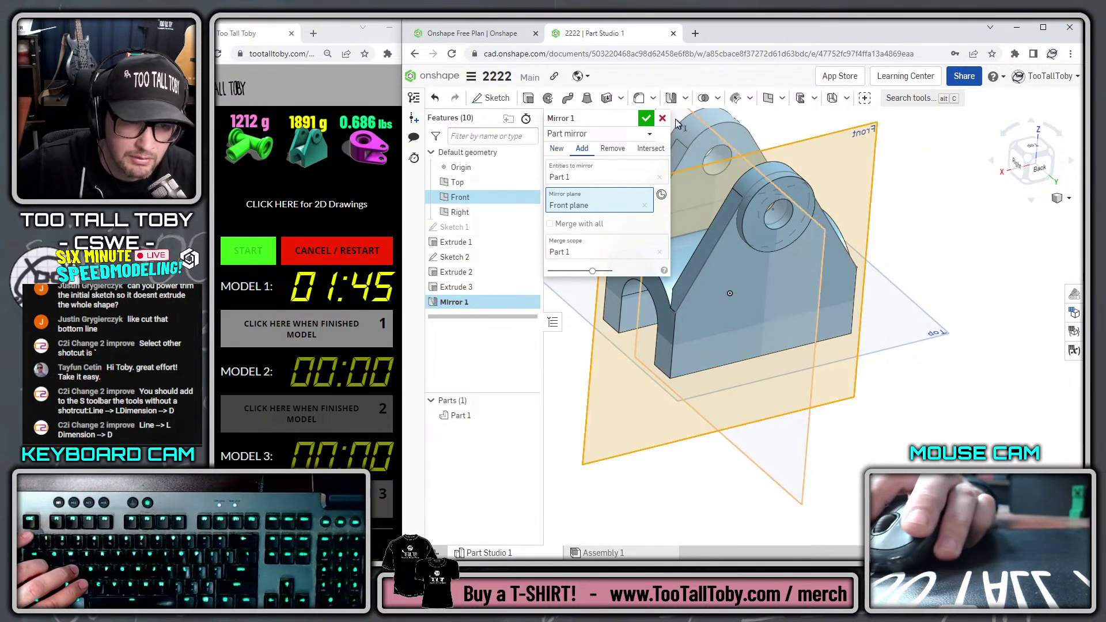
pyautogui.click(645, 118)
pyautogui.press('f')
# Assign TTT-PLAIN CARBON STEEL from the TTT-CUSTOM MATERIALS library to Part 1
pyautogui.rightClick(455, 421)
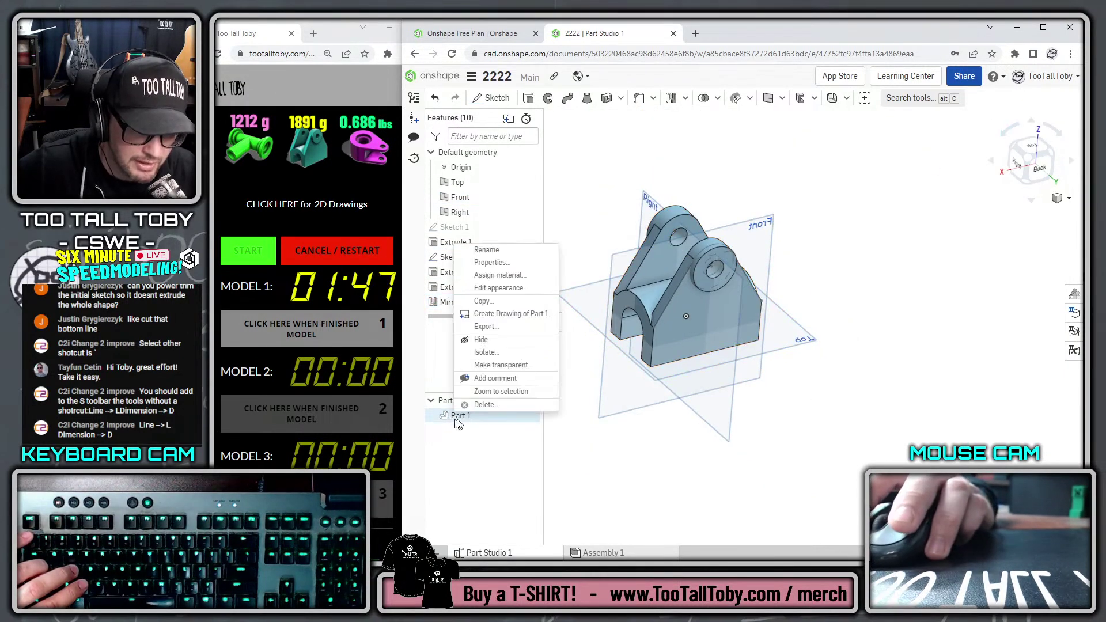
pyautogui.click(500, 275)
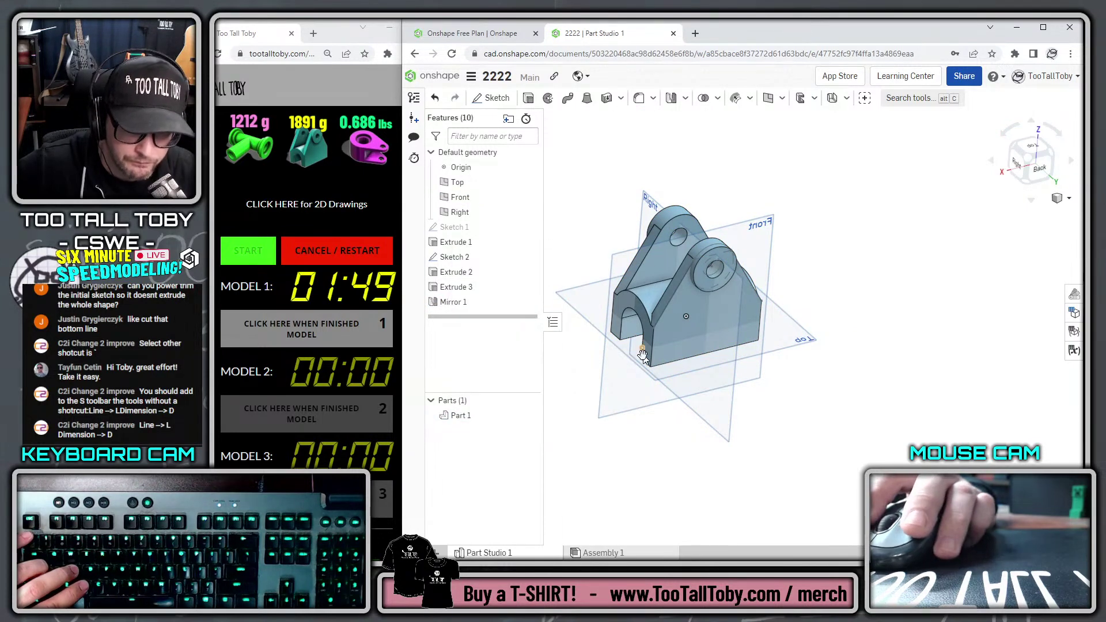
pyautogui.click(694, 385)
pyautogui.click(611, 465)
pyautogui.click(645, 408)
pyautogui.click(639, 505)
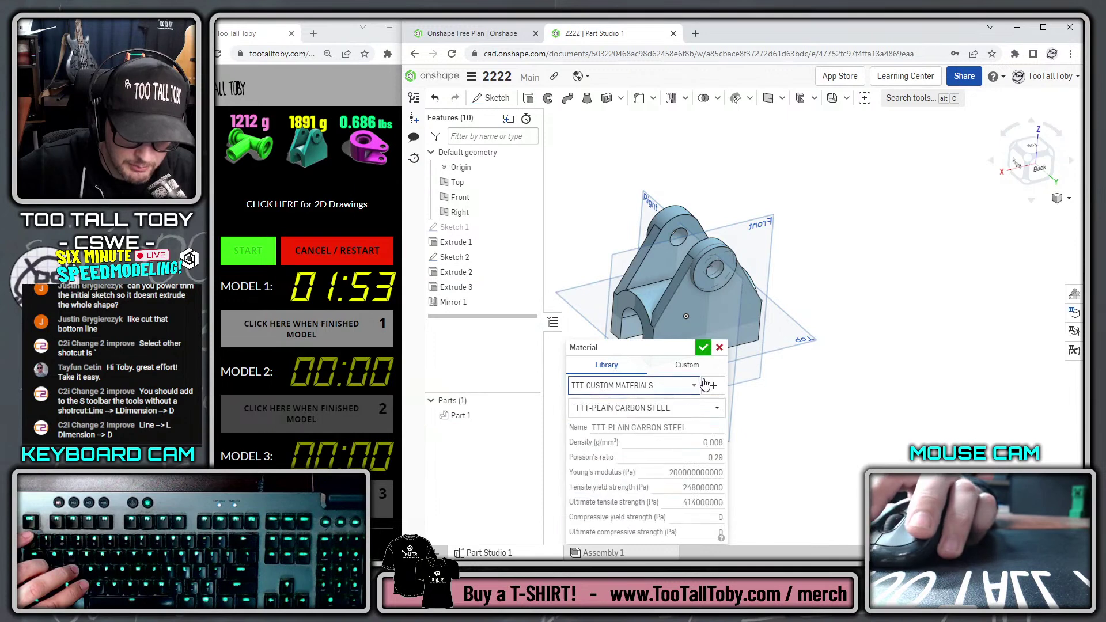
pyautogui.click(703, 349)
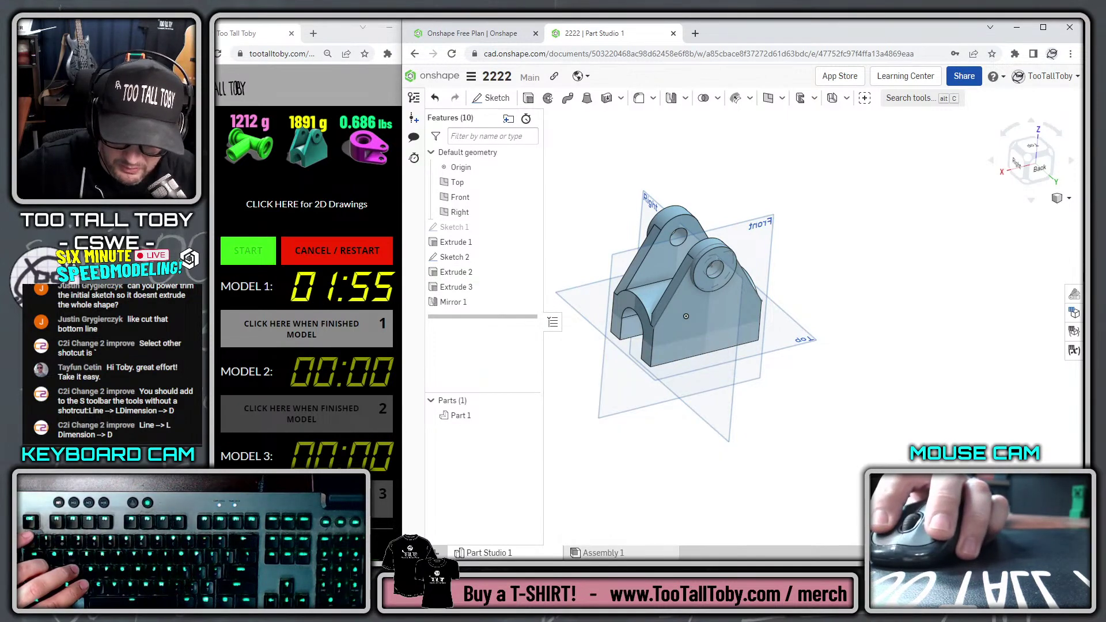
# Check the part's mass properties and mark Model 1 as finished on the browser timer page
pyautogui.click(1069, 533)
pyautogui.click(733, 304)
pyautogui.click(309, 339)
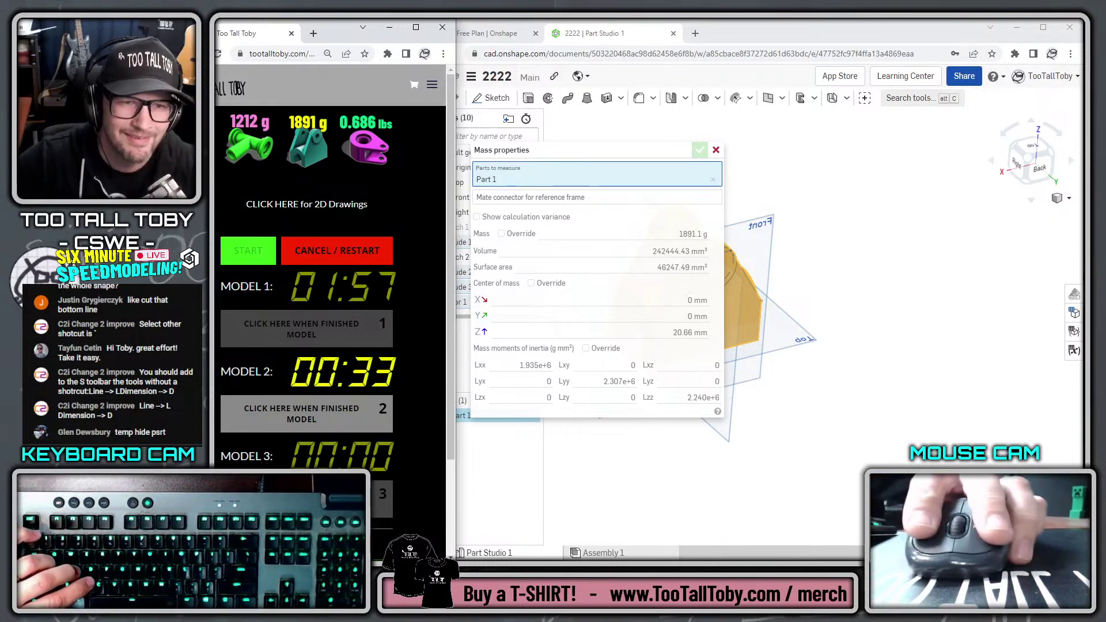
# Close the mass properties of Part 1 and reset the browser timer
pyautogui.click(716, 151)
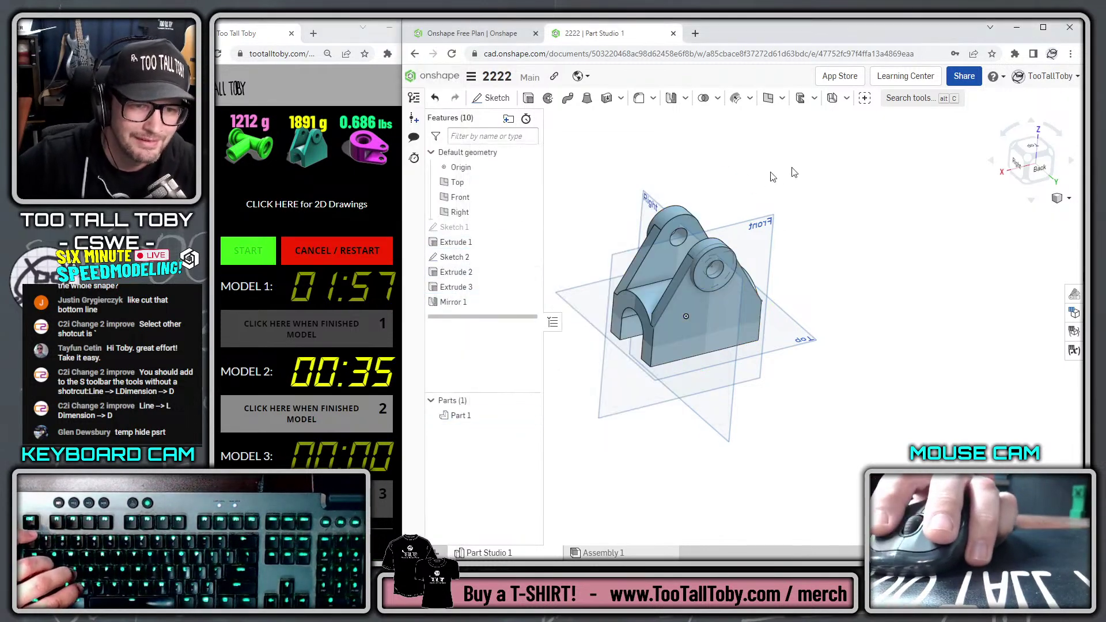
pyautogui.click(340, 252)
pyautogui.click(627, 151)
# Close document 2222 and send it to the trash
pyautogui.click(470, 78)
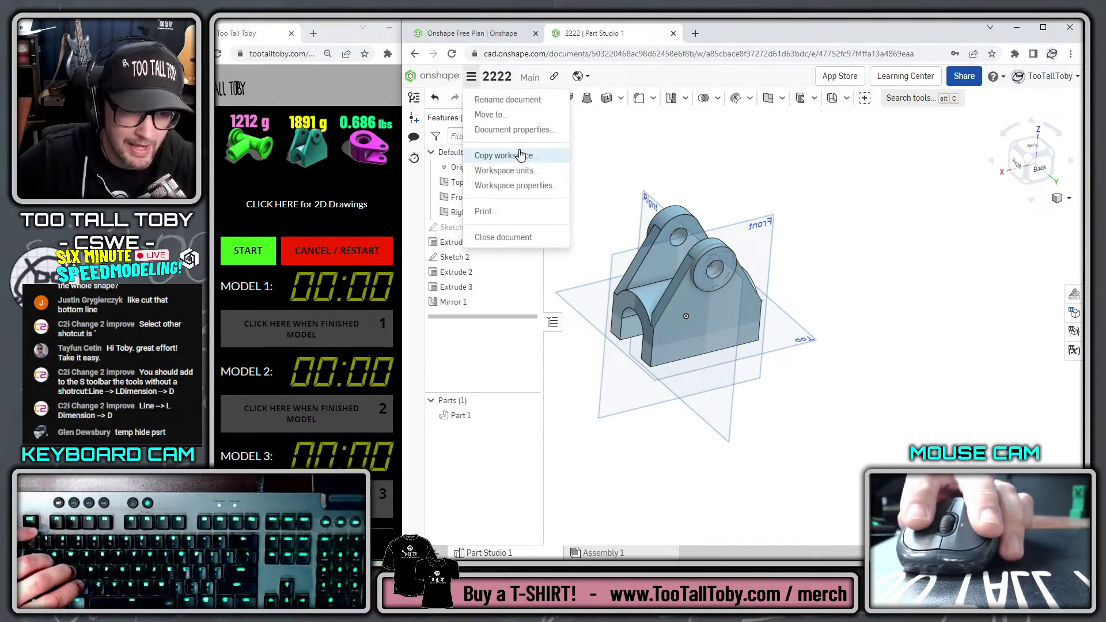
pyautogui.click(489, 237)
pyautogui.click(573, 328)
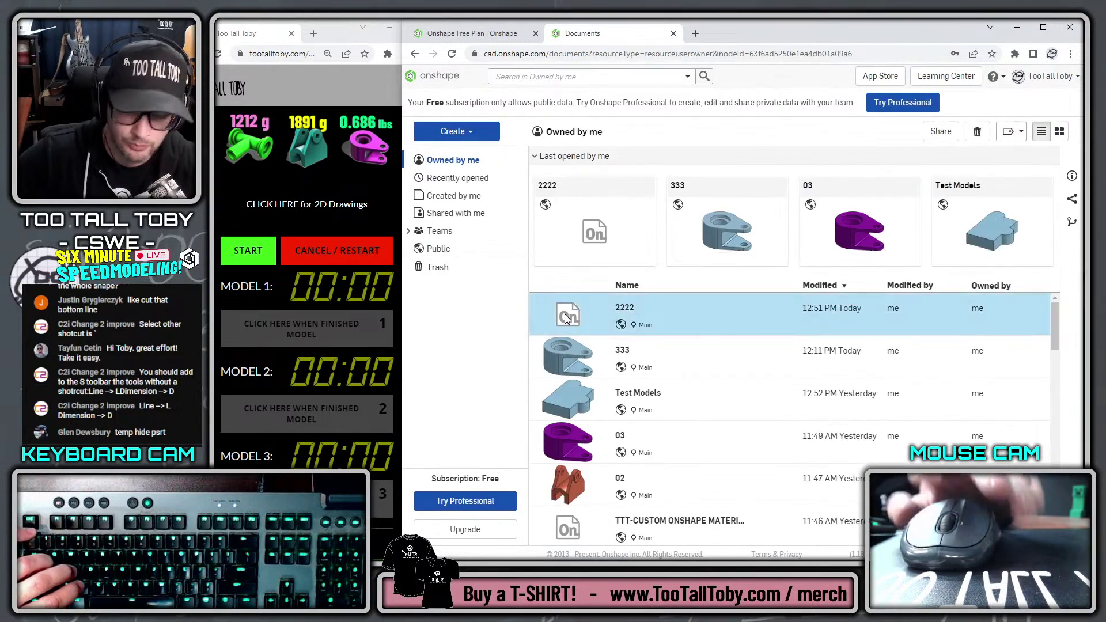
pyautogui.press('Delete')
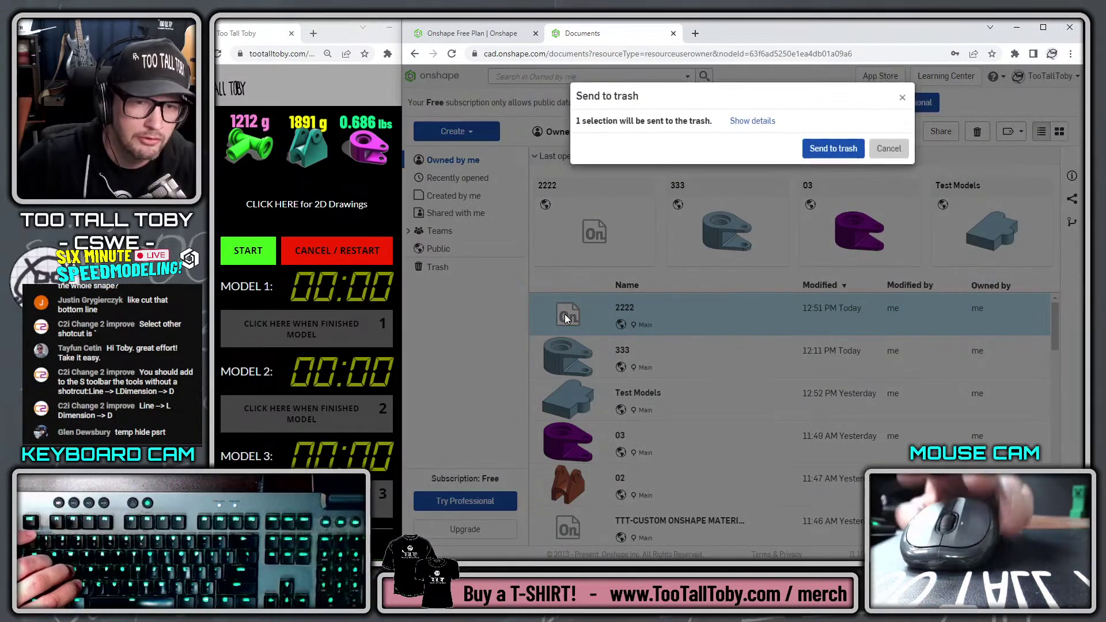
pyautogui.click(834, 150)
# Start the Model 1 timer and create a new public document named 222
pyautogui.click(264, 242)
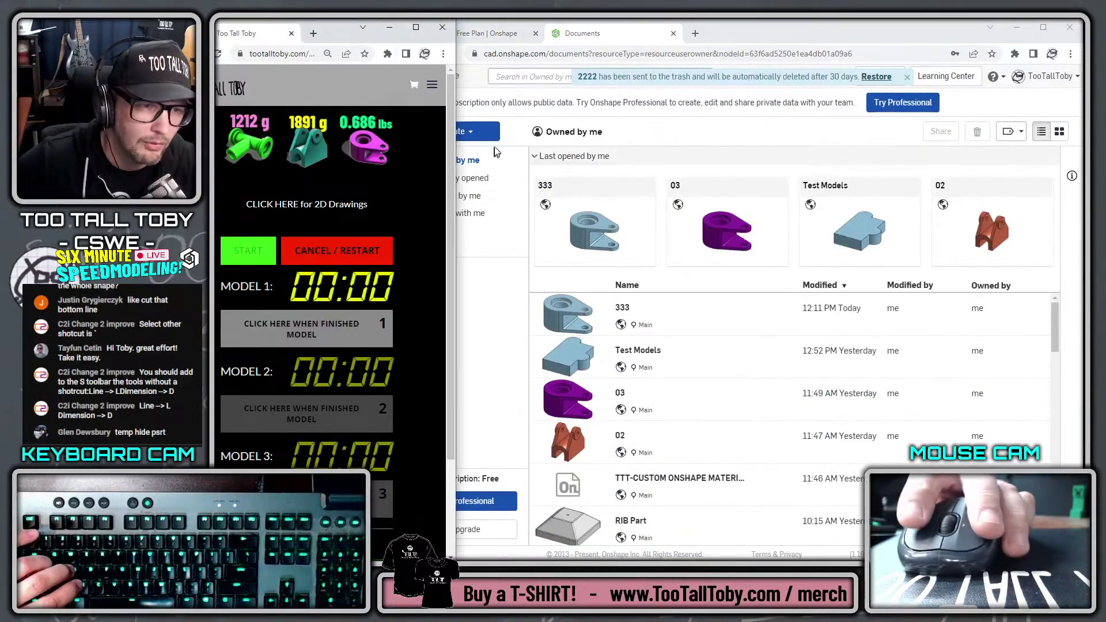
pyautogui.click(455, 131)
pyautogui.click(463, 152)
pyautogui.write('222')
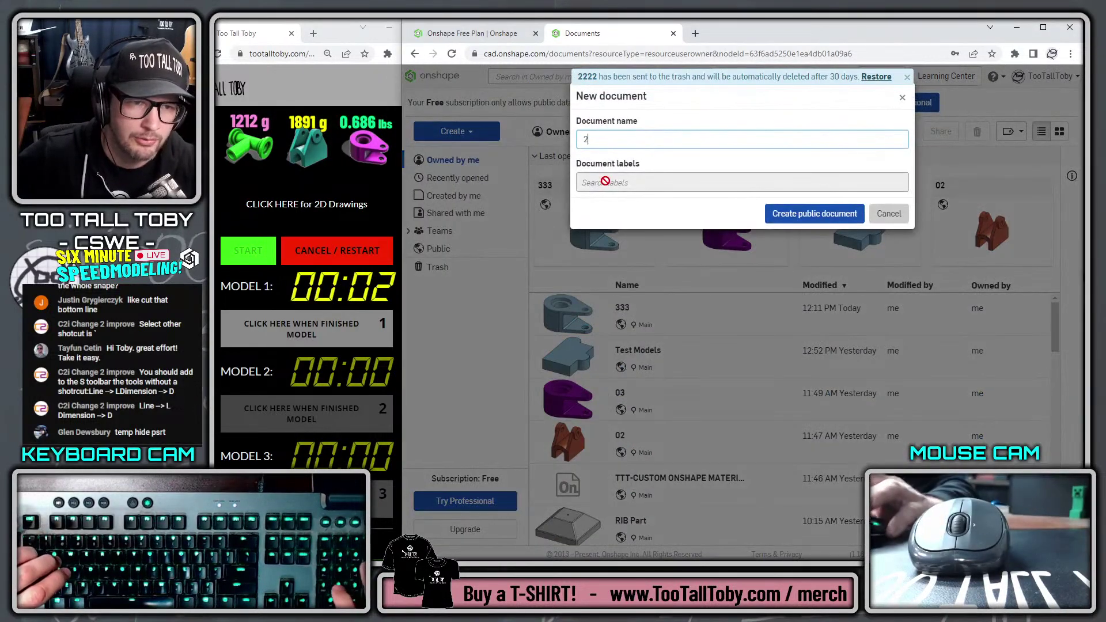
pyautogui.press('Return')
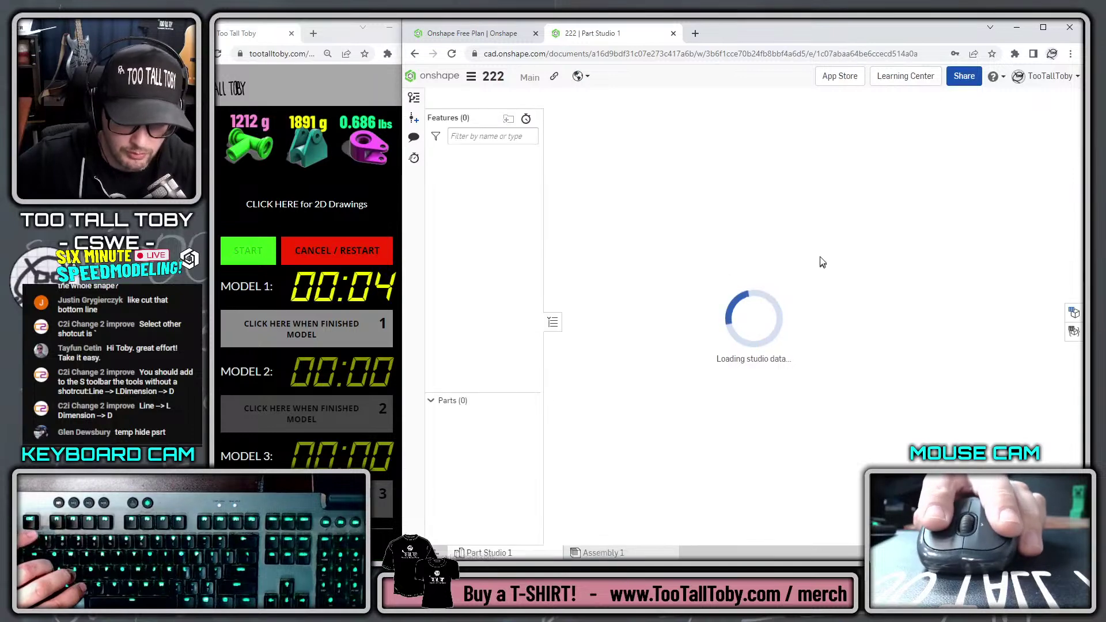
# On the Right plane, sketch a centre-point rectangle 60 mm wide and 36 mm high centred on the origin
pyautogui.click(765, 261)
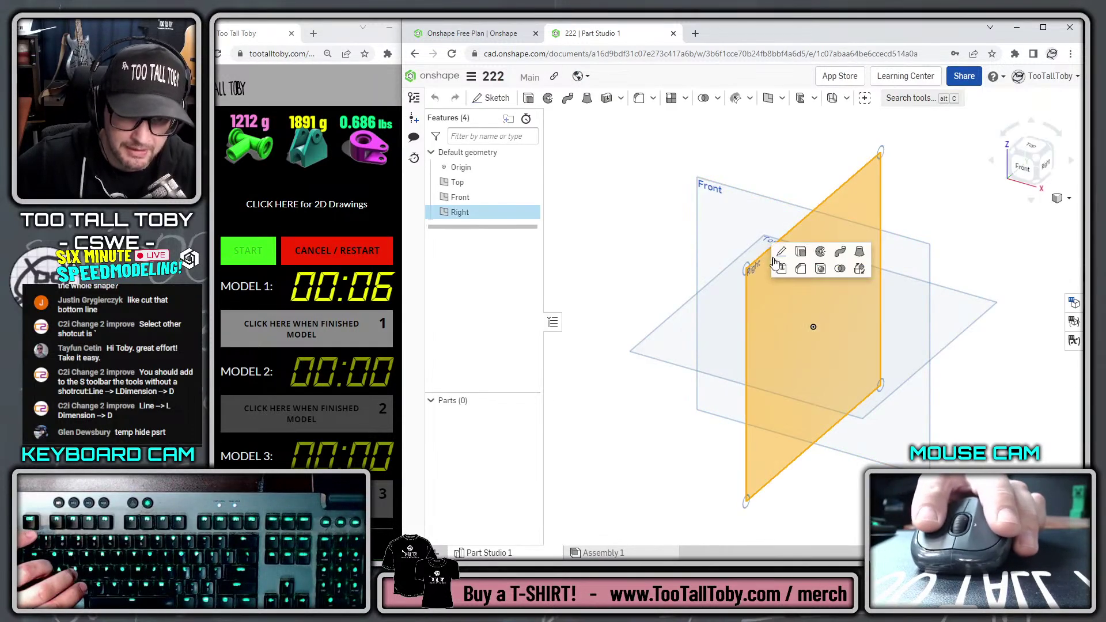
pyautogui.hotkey('shift', 's')
pyautogui.press('n')
pyautogui.press('s')
pyautogui.click(809, 328)
pyautogui.click(813, 327)
pyautogui.write('60')
pyautogui.press('Tab')
pyautogui.click(858, 282)
# Draw a circle centred on the vertical axis above the origin and set its diameter to 60 mm
pyautogui.press('s')
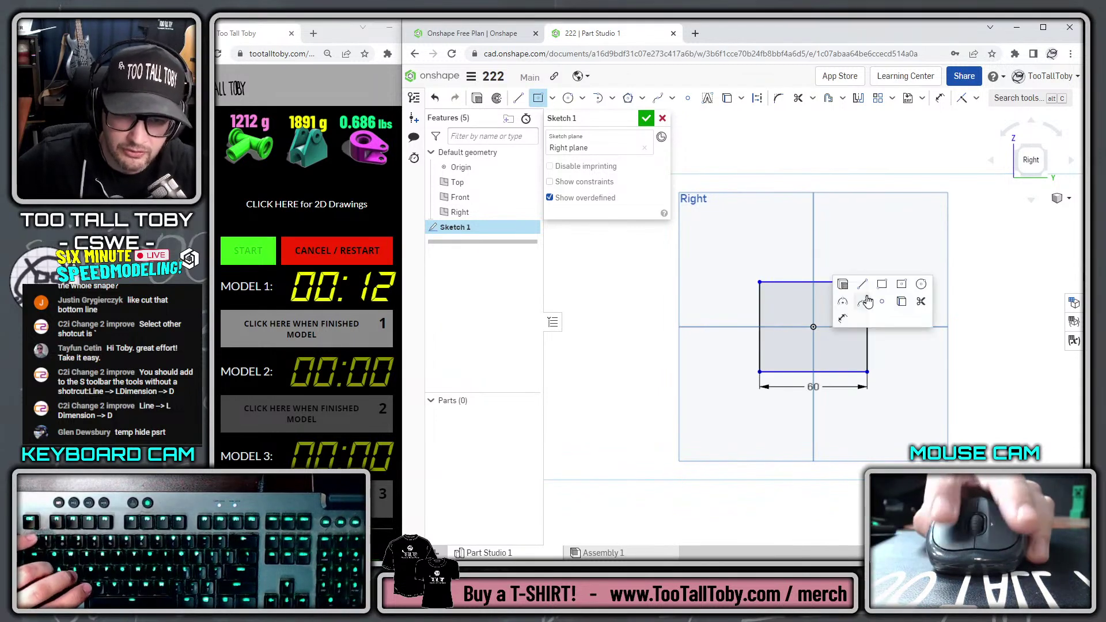
pyautogui.click(920, 285)
pyautogui.click(814, 273)
pyautogui.click(855, 273)
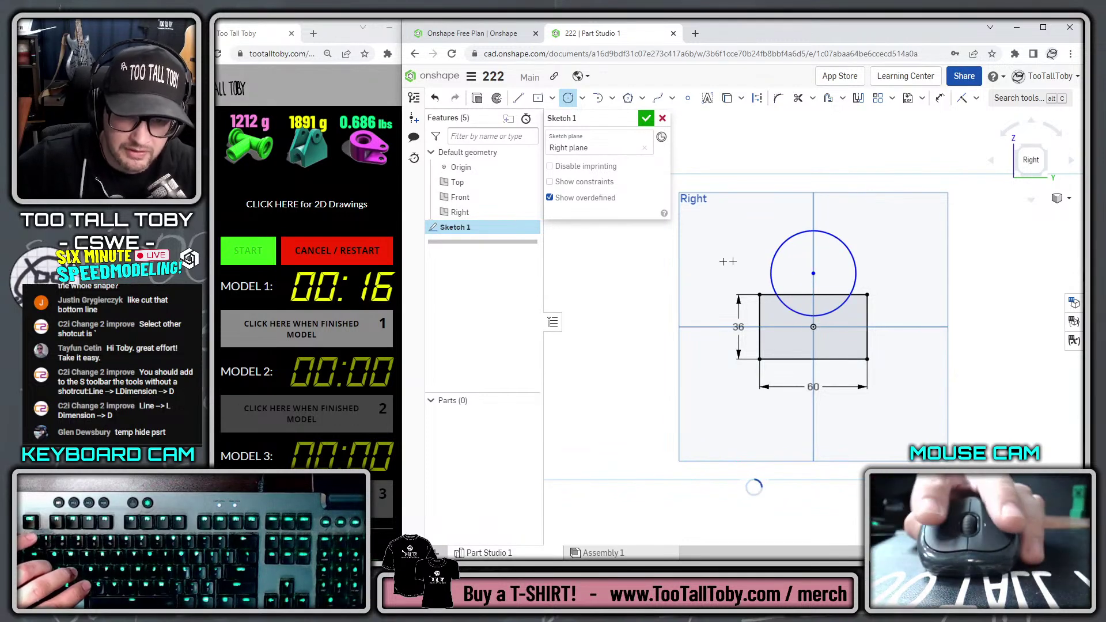
pyautogui.press('s')
pyautogui.click(787, 285)
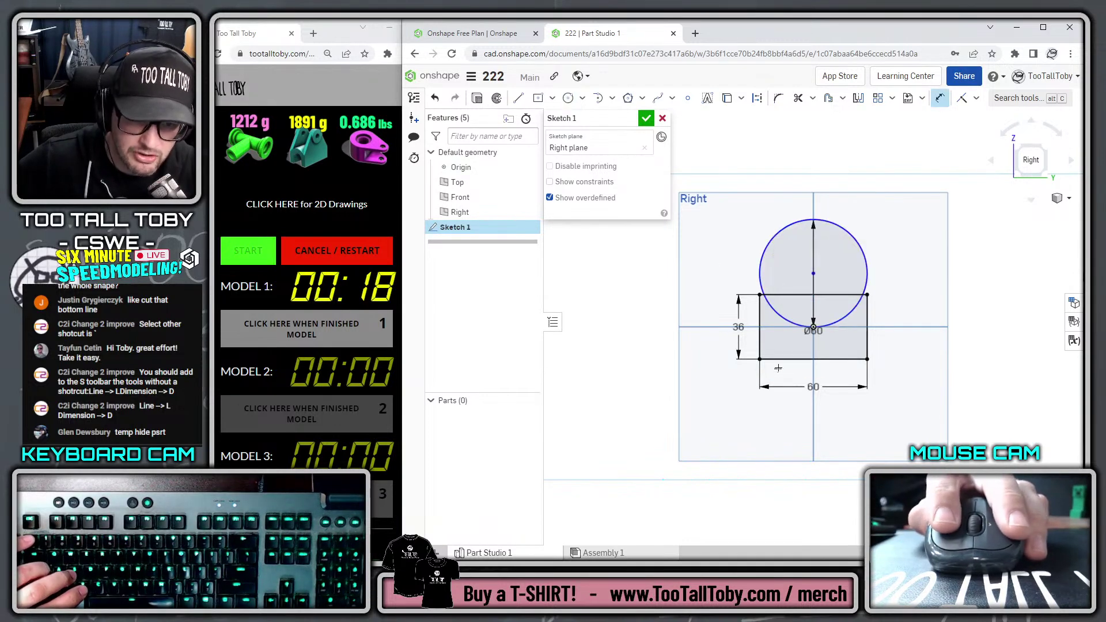
# Dimension the overall height from the rectangle's bottom edge to the top of the circle as 50 mm
pyautogui.click(781, 358)
pyautogui.click(777, 231)
pyautogui.click(696, 285)
pyautogui.write('50')
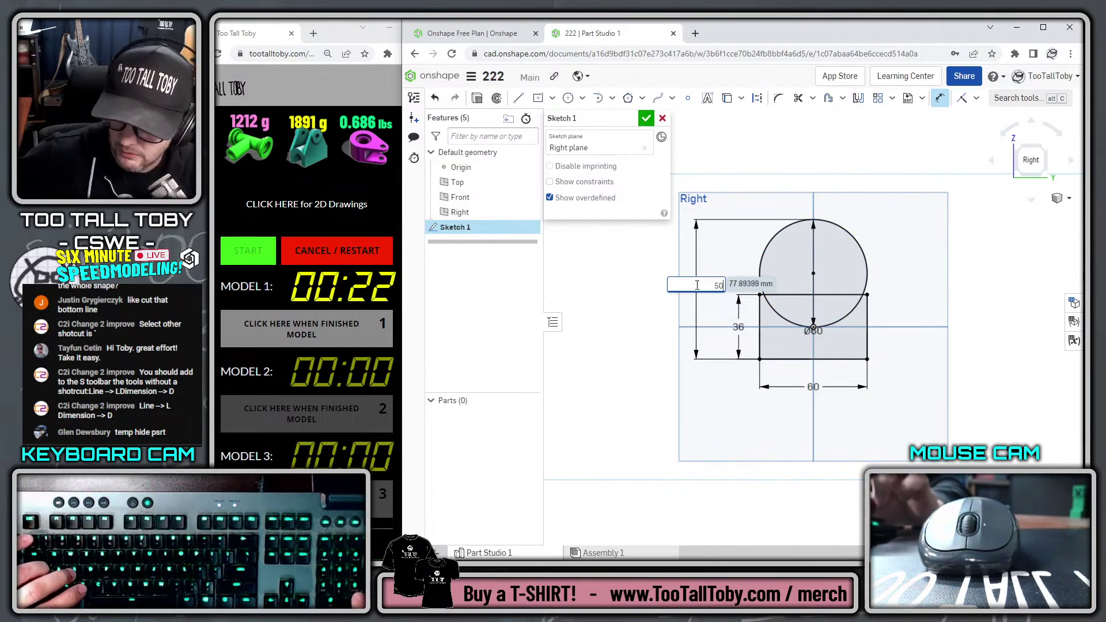
pyautogui.press('Escape')
# Draw an arched opening from the rectangle's bottom edge with two vertical lines joined by a tangent arc
pyautogui.scroll(4, 843, 347)
pyautogui.press('s')
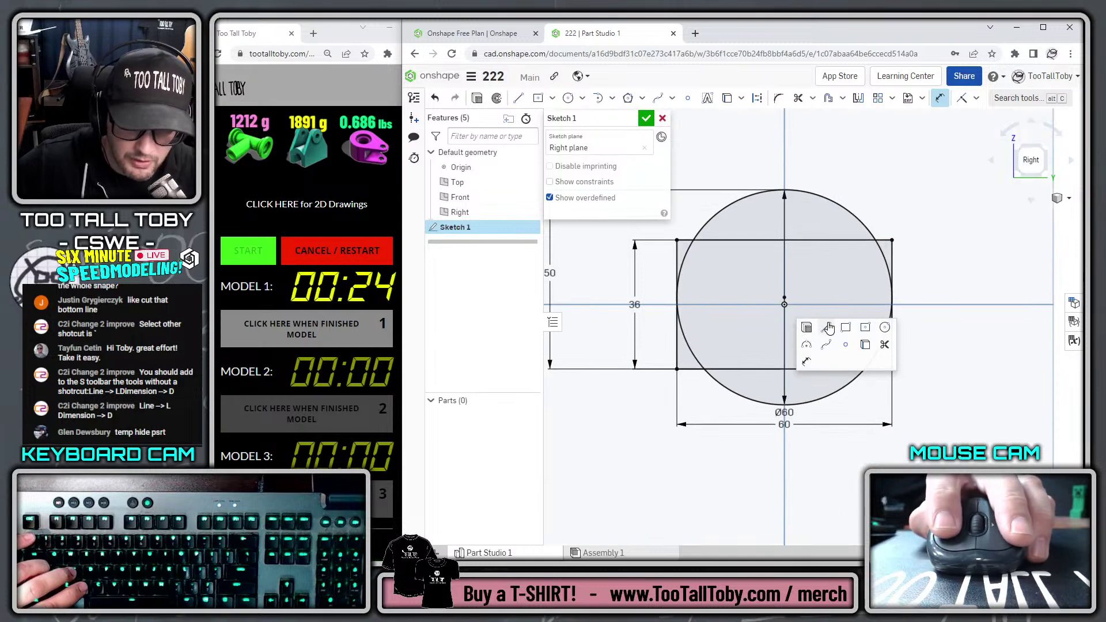
pyautogui.click(828, 327)
pyautogui.click(746, 369)
pyautogui.click(746, 280)
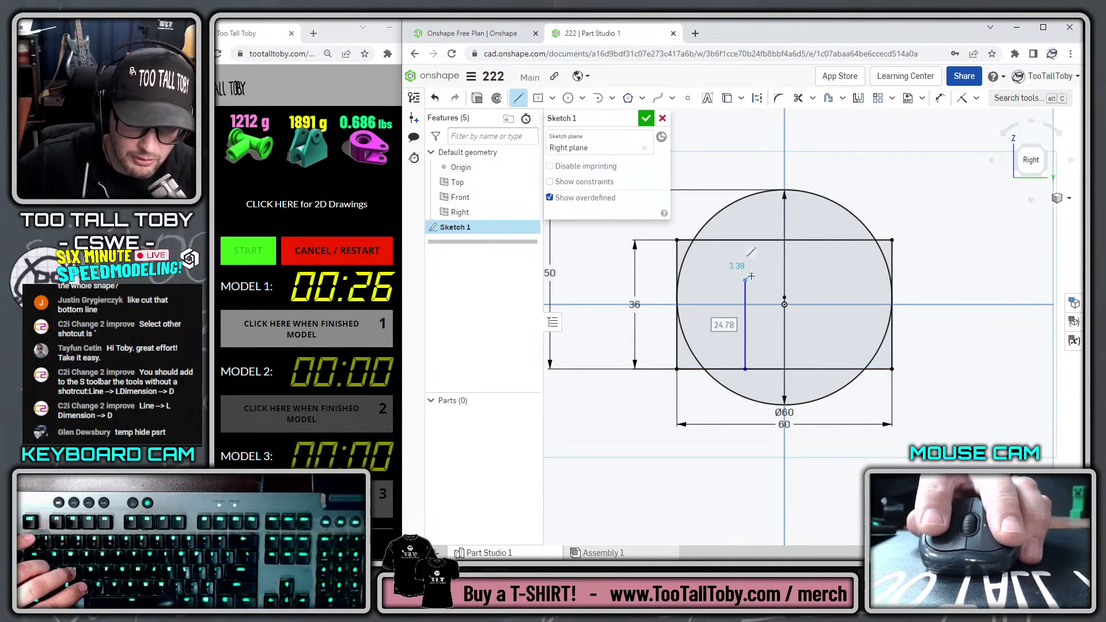
pyautogui.press('t')
pyautogui.click(746, 281)
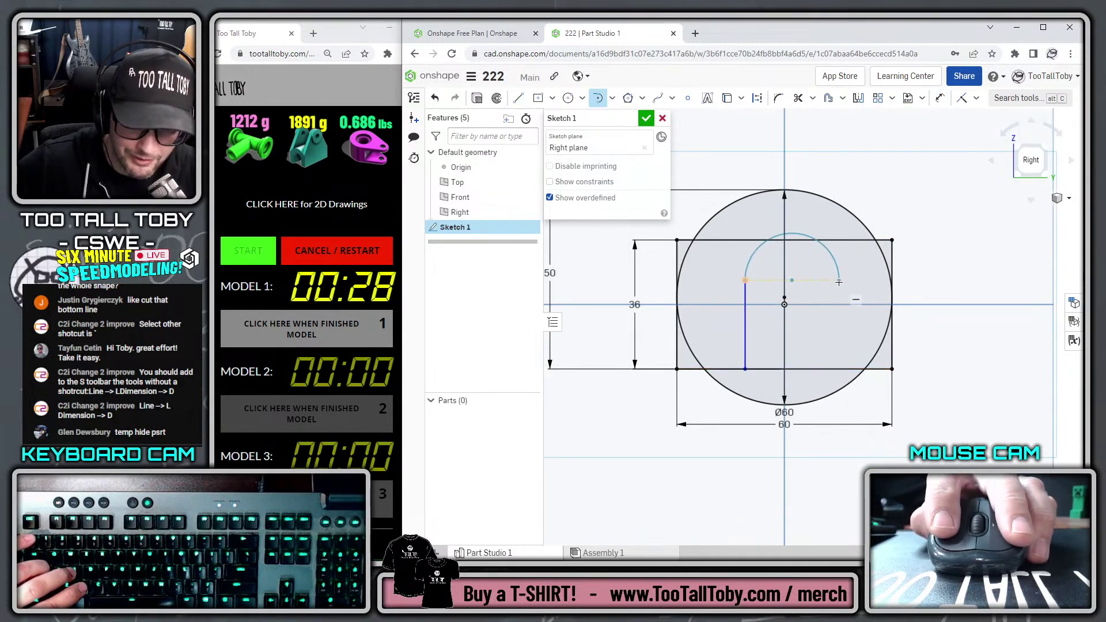
pyautogui.click(839, 282)
pyautogui.press('l')
pyautogui.click(839, 281)
pyautogui.click(838, 368)
pyautogui.press('Escape')
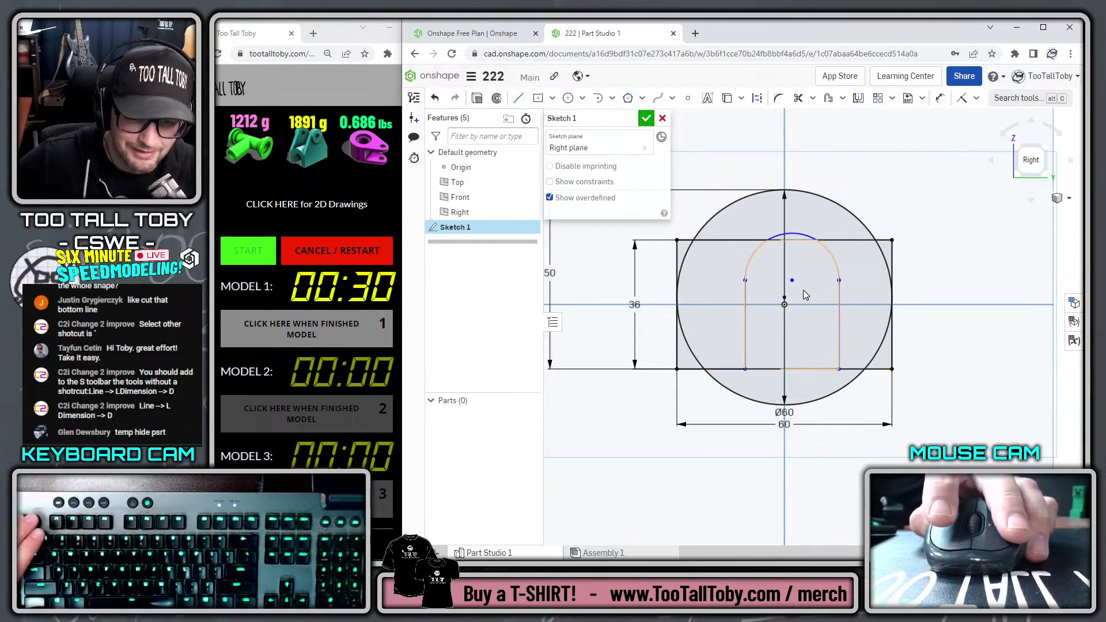
# Set the radius of the opening's arc to 16 mm
pyautogui.press('s')
pyautogui.click(822, 296)
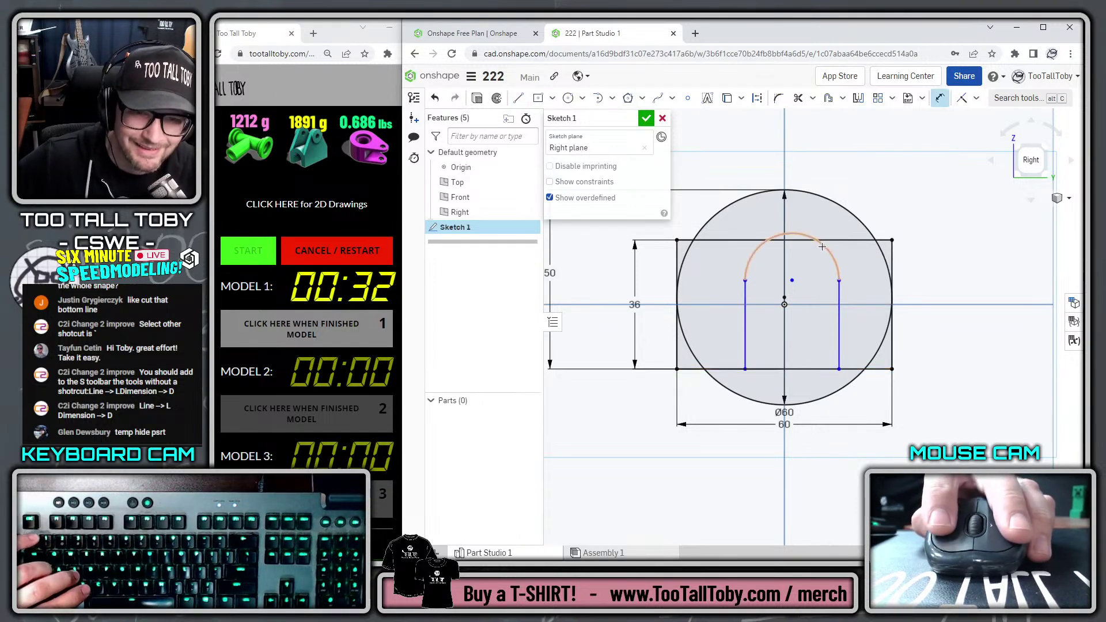
pyautogui.click(922, 185)
pyautogui.write('16')
pyautogui.press('Return')
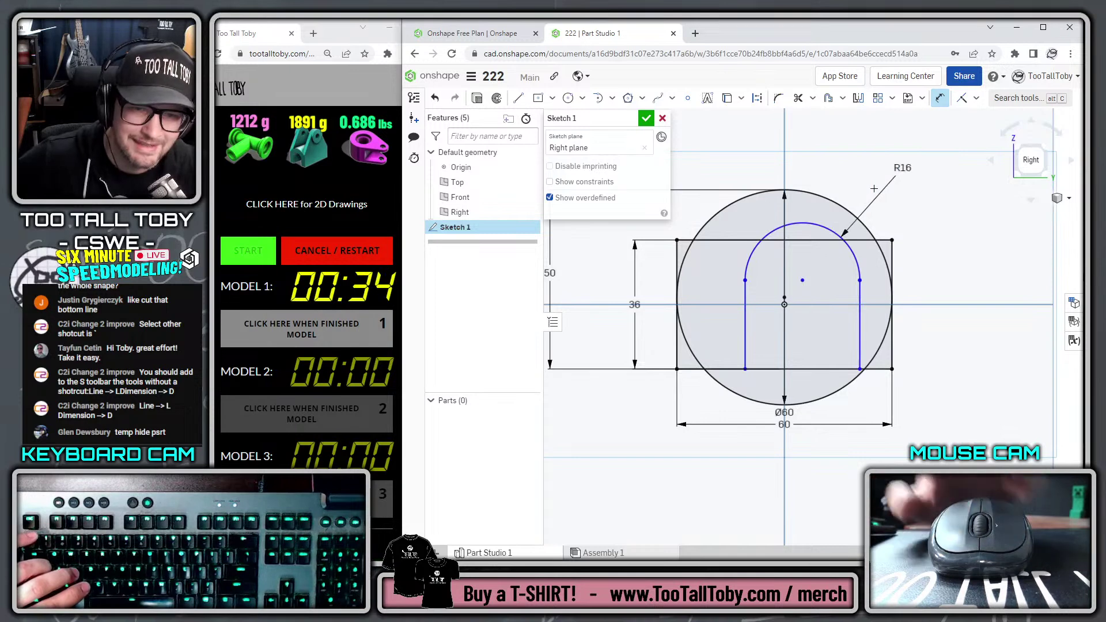
# Make the centre of the 16 mm arc coincident with the centre of the 60 mm circle
pyautogui.press('Escape')
pyautogui.press('d')
pyautogui.click(802, 280)
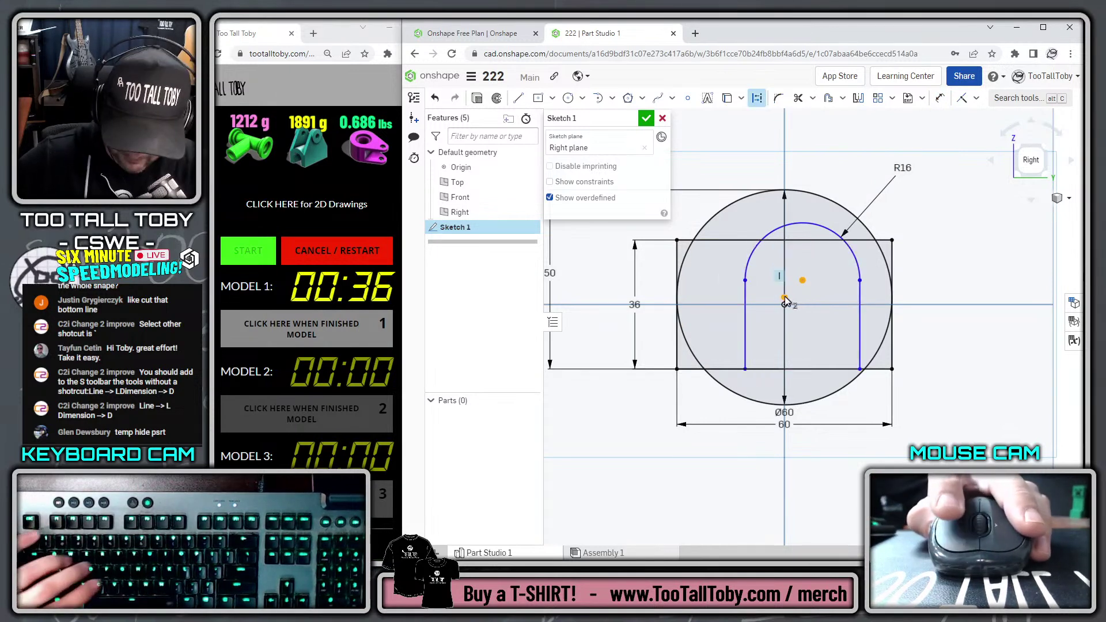
pyautogui.click(784, 301)
# Trim the portion of the 60 mm circle that lies below the rectangle's bottom edge
pyautogui.press('s')
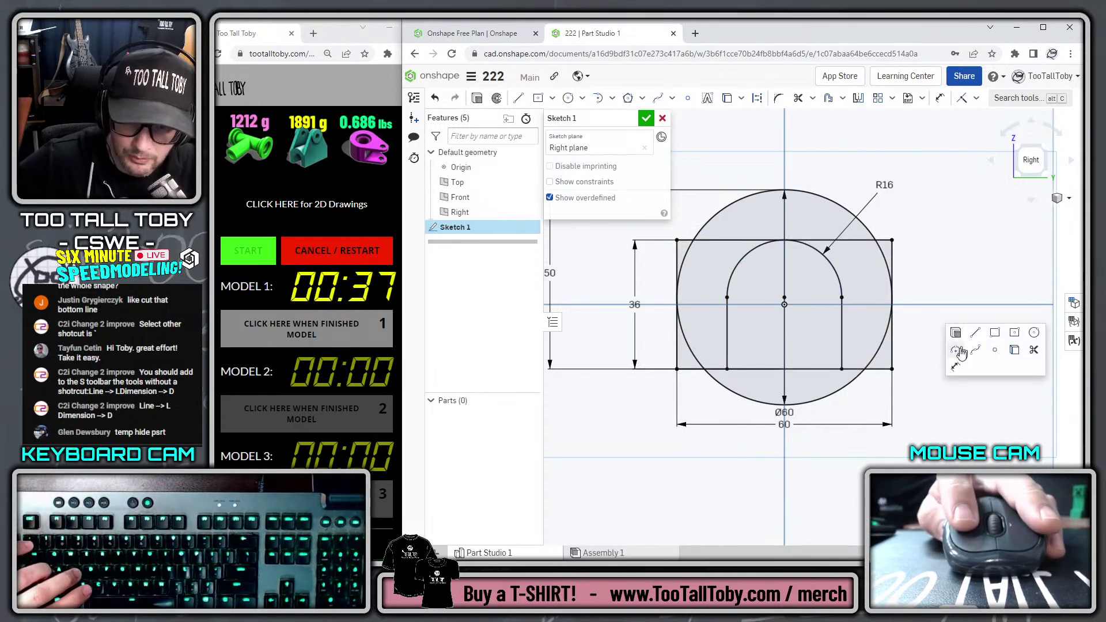
pyautogui.click(1033, 352)
pyautogui.click(839, 394)
# Extrude the arched profile symmetrically to a total depth of 100 mm as a new part
pyautogui.moveTo(839, 393); pyautogui.dragTo(900, 337, button='right')
pyautogui.press('s')
pyautogui.click(893, 312)
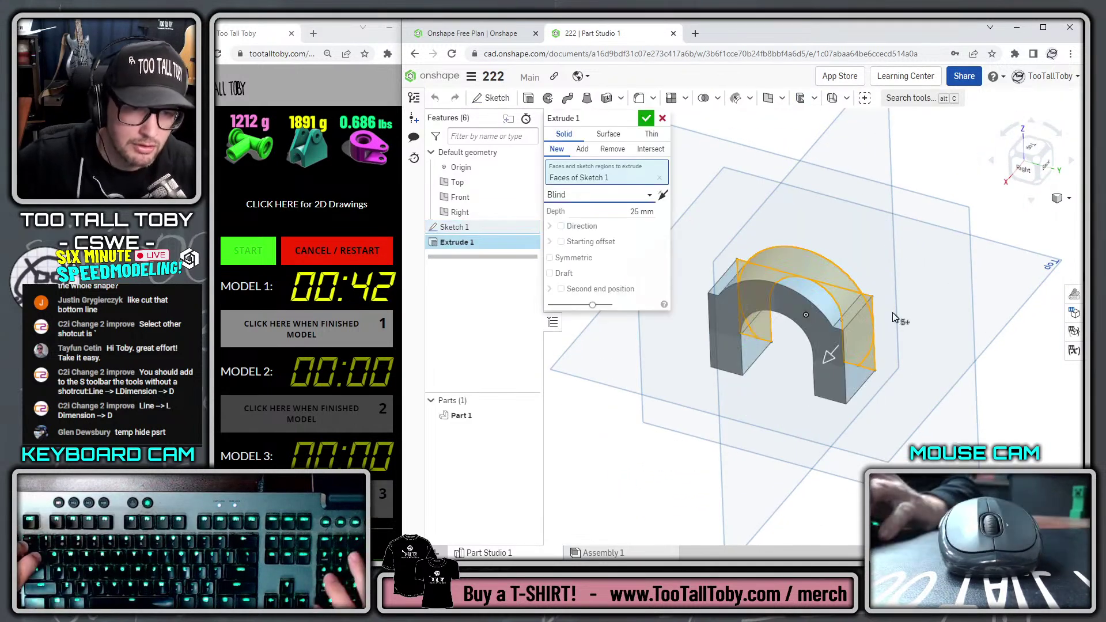
pyautogui.write('100')
pyautogui.press('Return')
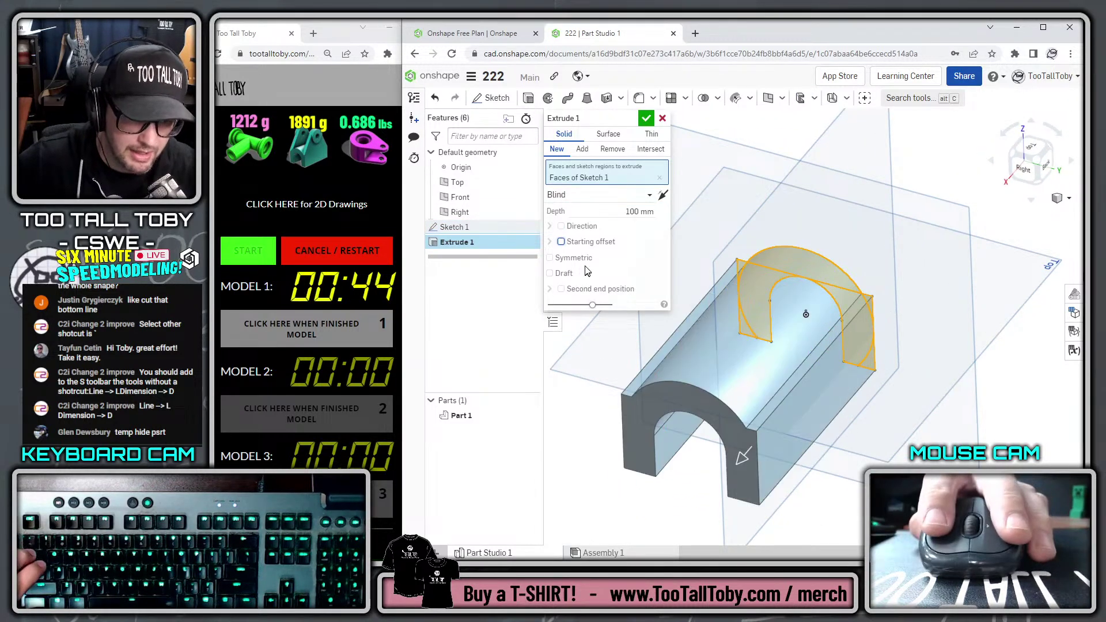
pyautogui.click(551, 258)
pyautogui.click(643, 117)
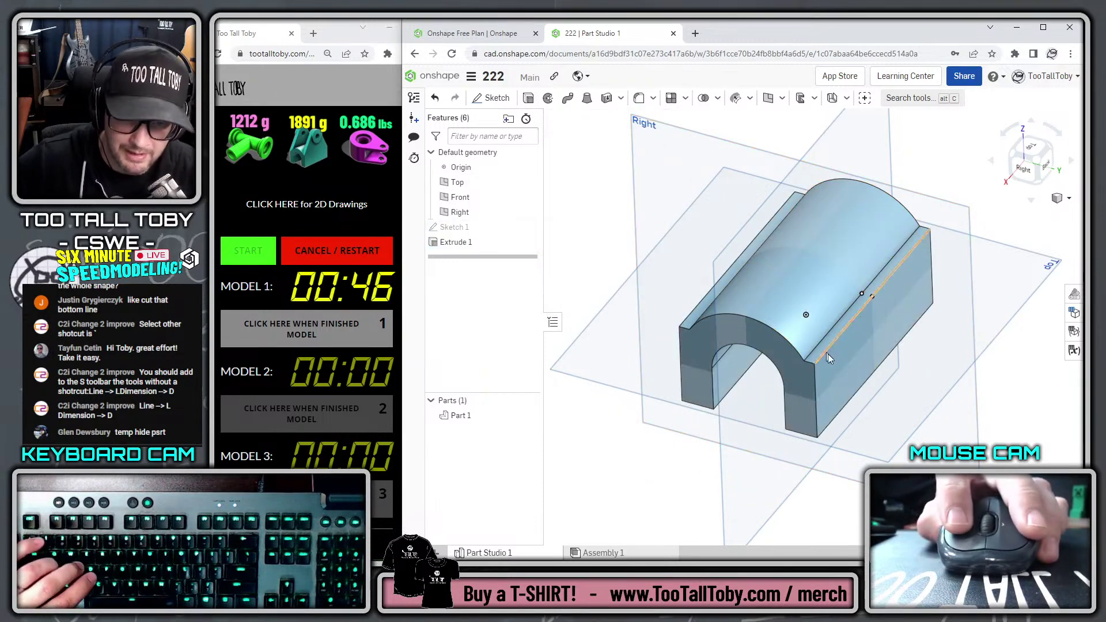
# Start a sketch on the part's outer side face and draw concentric 40 mm and 16 mm circles centred above the body
pyautogui.click(858, 363)
pyautogui.press('s')
pyautogui.click(865, 352)
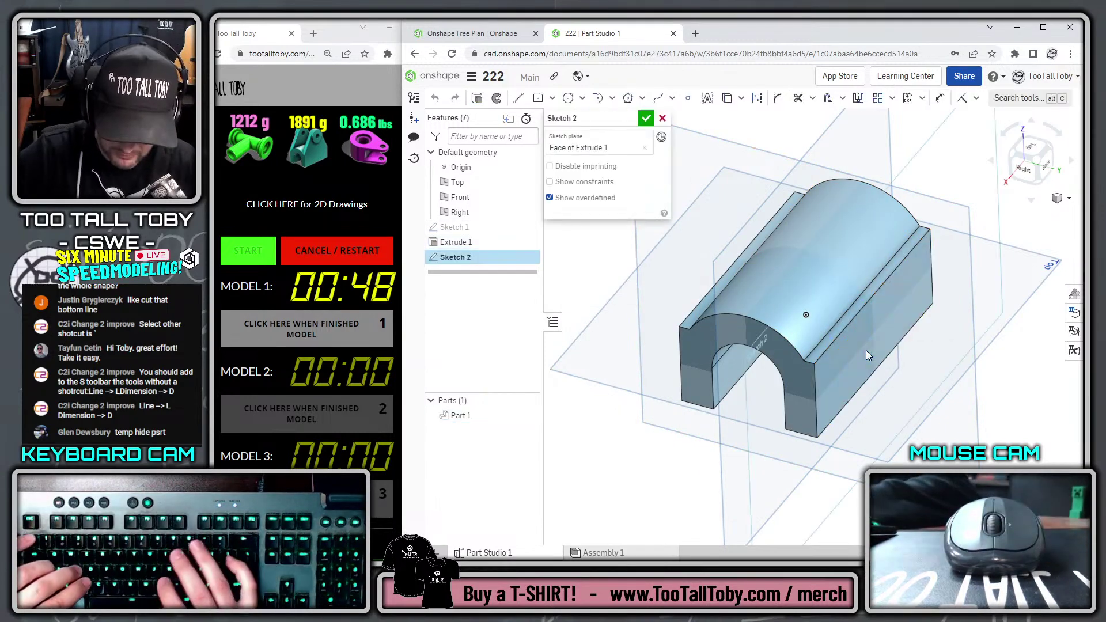
pyautogui.press('n')
pyautogui.press('s')
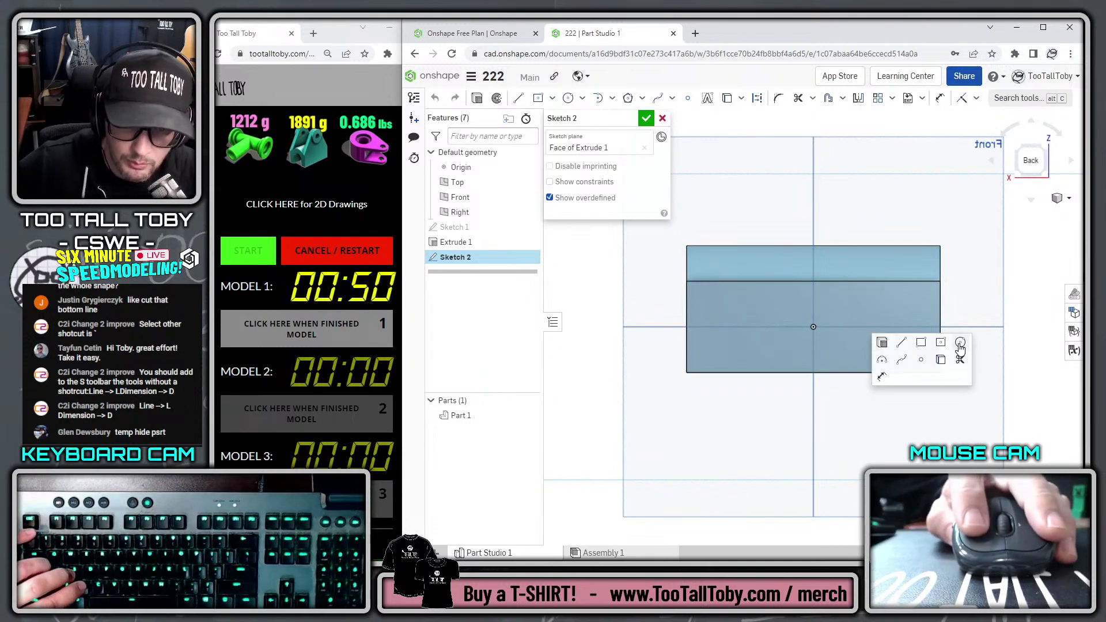
pyautogui.click(960, 342)
pyautogui.click(813, 198)
pyautogui.click(818, 241)
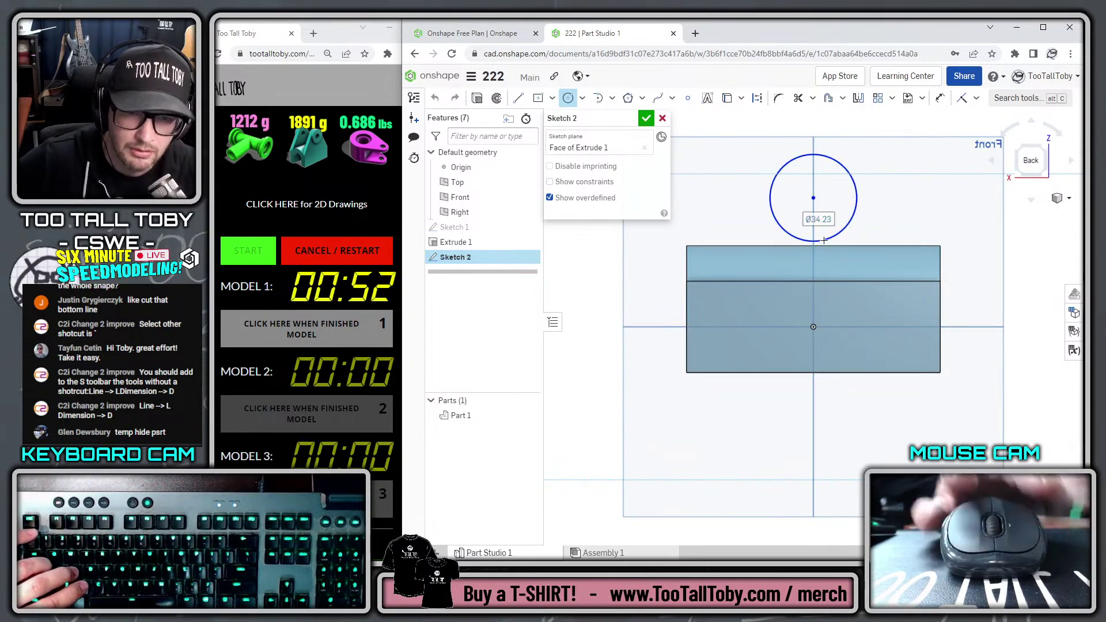
pyautogui.write('40')
pyautogui.press('Return')
pyautogui.click(801, 220)
pyautogui.write('16')
pyautogui.press('Return')
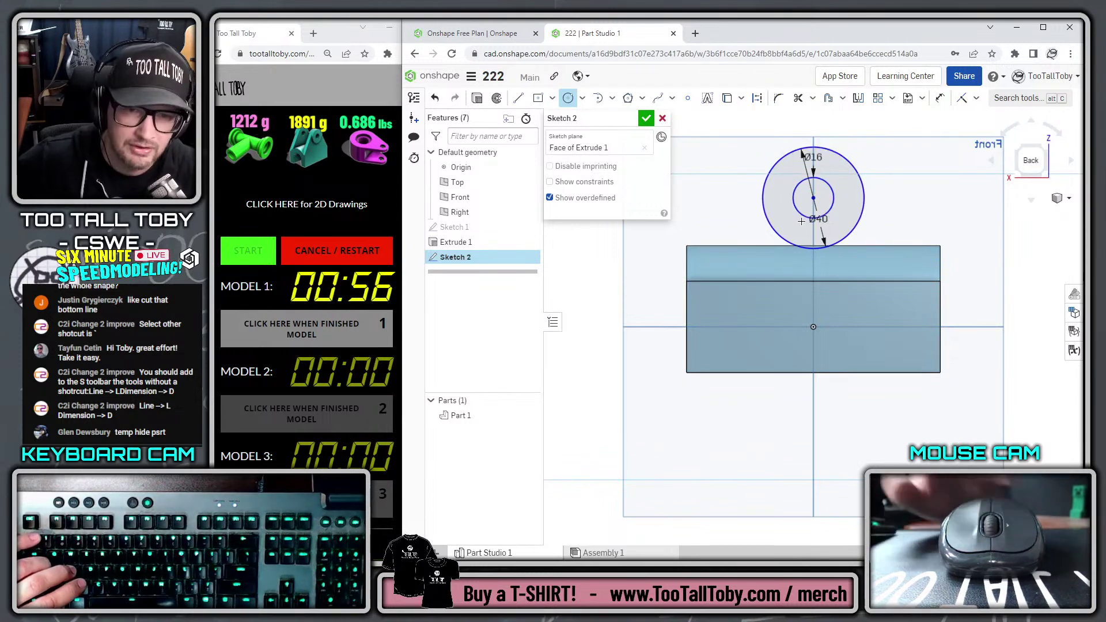
# Dimension the height from the body's bottom edge to the top of the 40 mm circle as 100 mm
pyautogui.press('s')
pyautogui.click(853, 196)
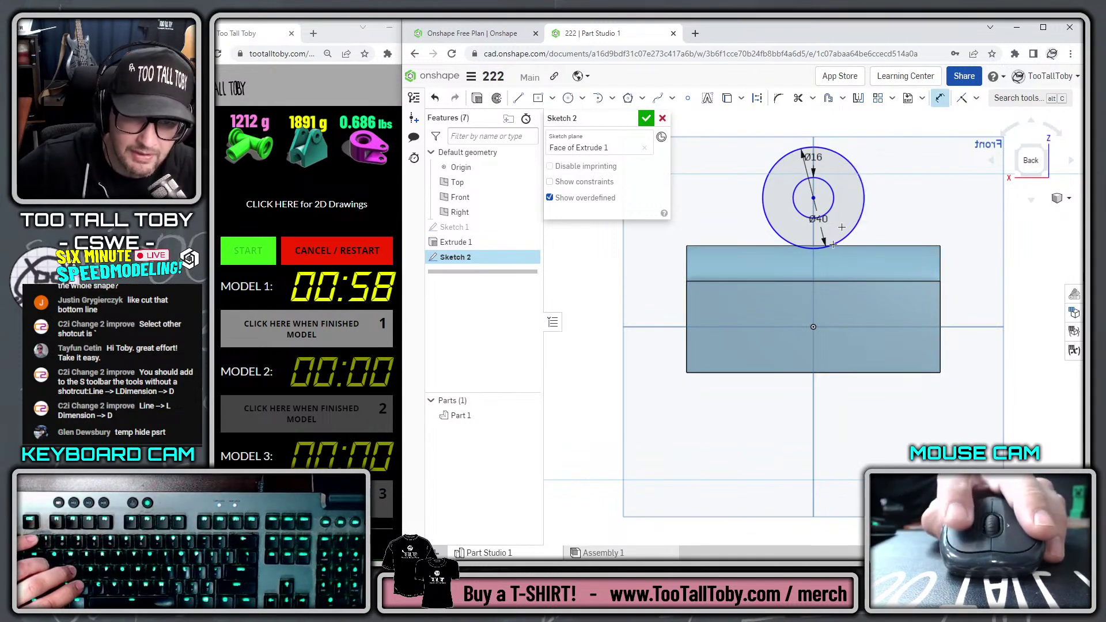
pyautogui.click(814, 148)
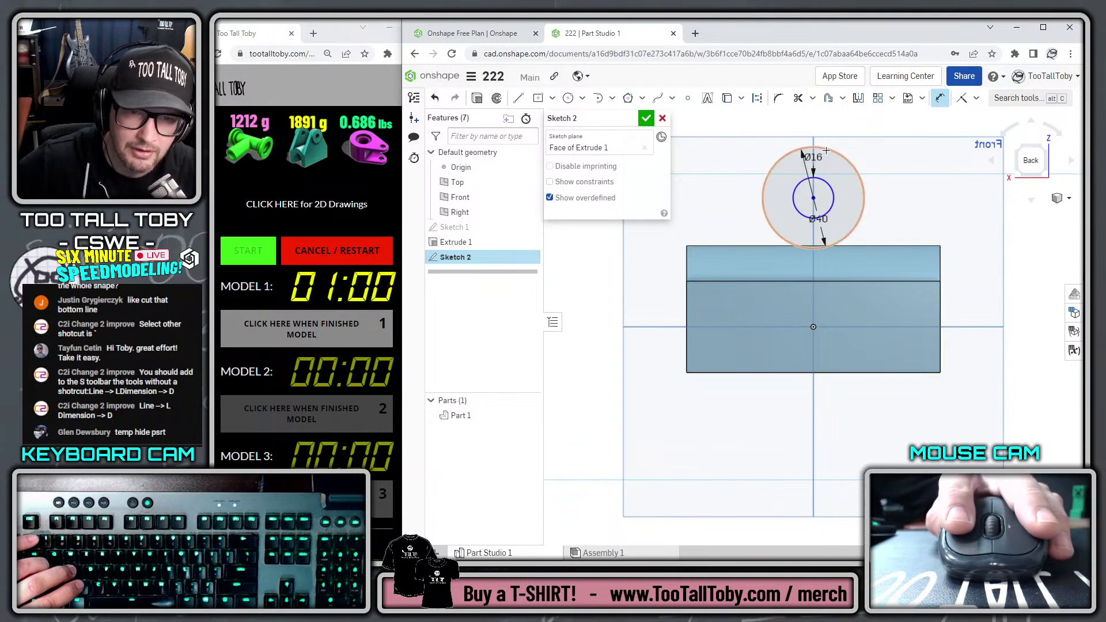
pyautogui.click(725, 372)
pyautogui.click(660, 277)
pyautogui.write('100')
pyautogui.press('Return')
# Outline the lug with two sloped lines from the side face's upper corners tangent to the 40 mm circle, joined by a horizontal line across it
pyautogui.scroll(-1, 769, 147)
pyautogui.press('s')
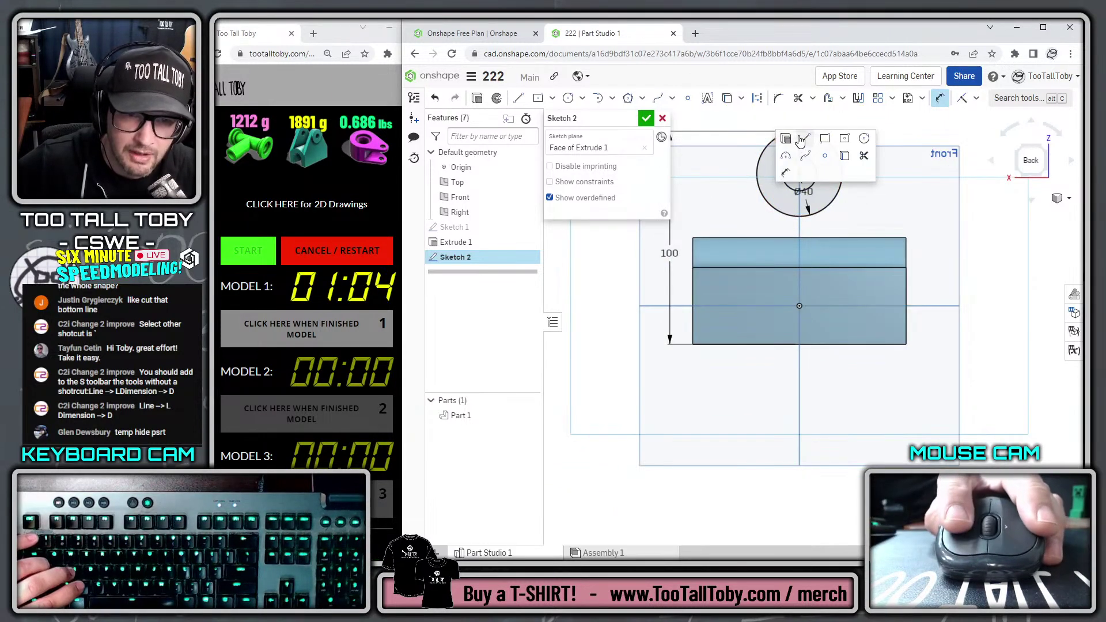
pyautogui.click(805, 140)
pyautogui.click(691, 267)
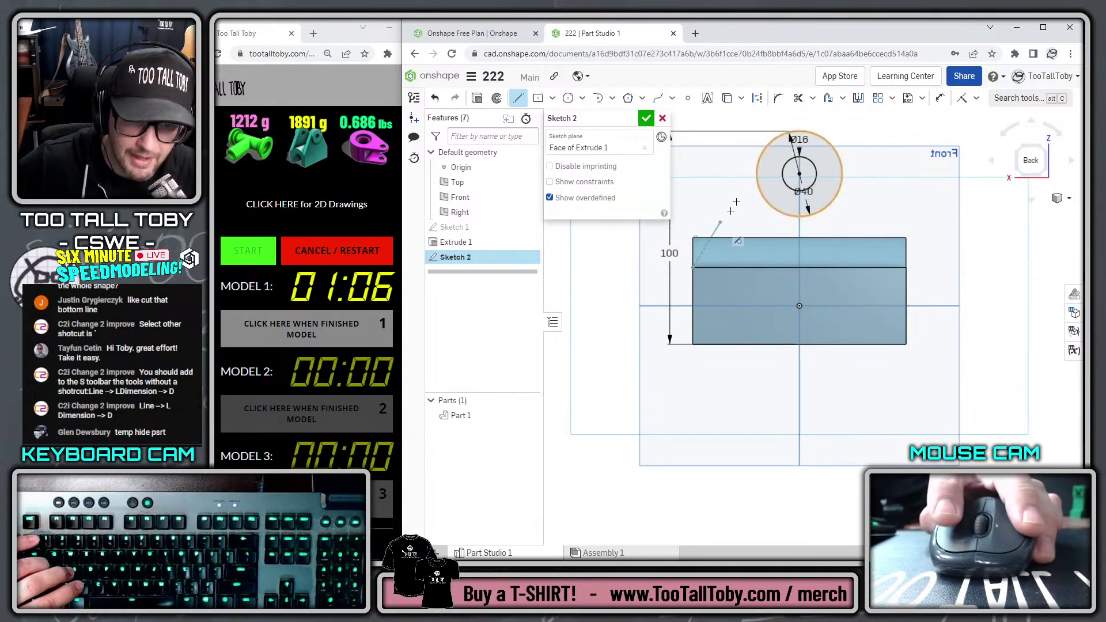
pyautogui.click(762, 151)
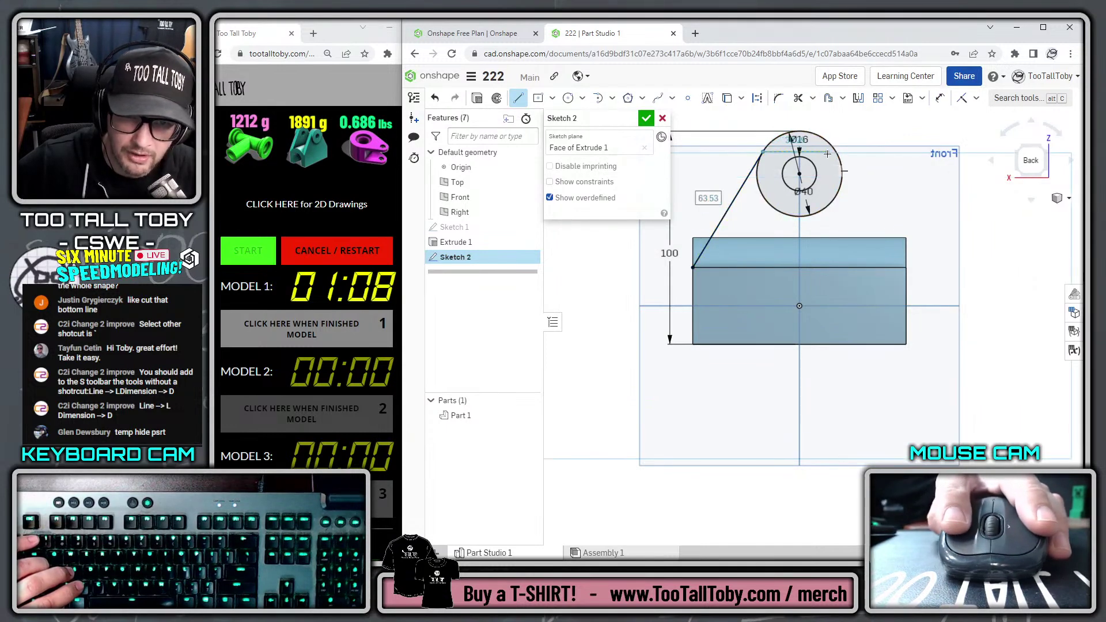
pyautogui.click(835, 152)
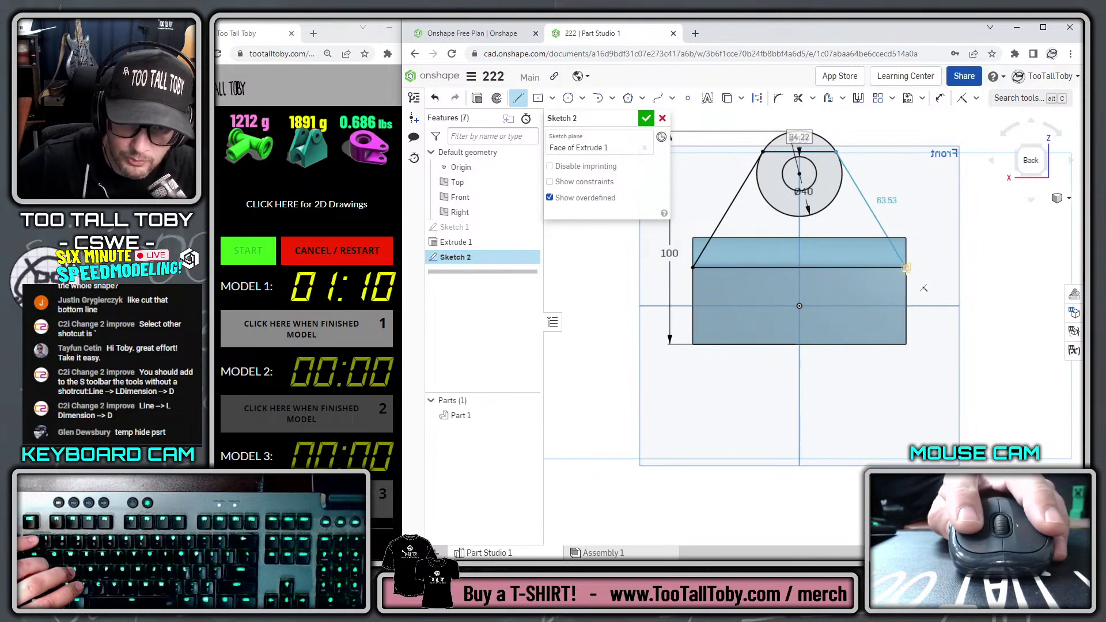
pyautogui.click(907, 270)
# Extrude the lug outline and the ring around its 16 mm hole 10 mm inward from the side face, adding them to the body
pyautogui.moveTo(906, 270); pyautogui.dragTo(804, 226, button='right')
pyautogui.press('s')
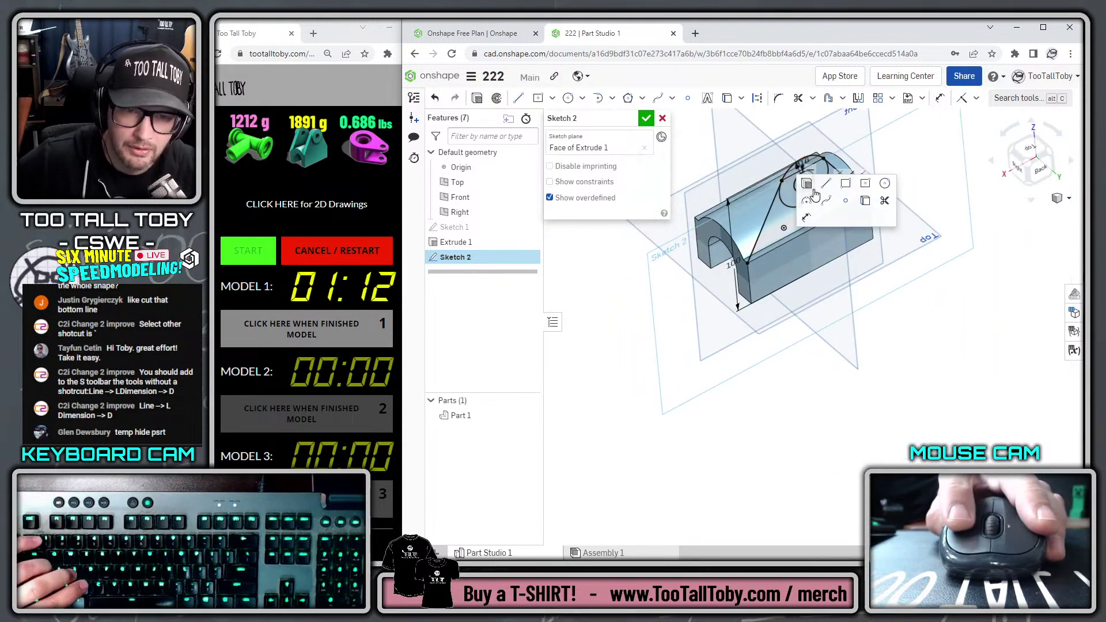
pyautogui.hotkey('shift', 'e')
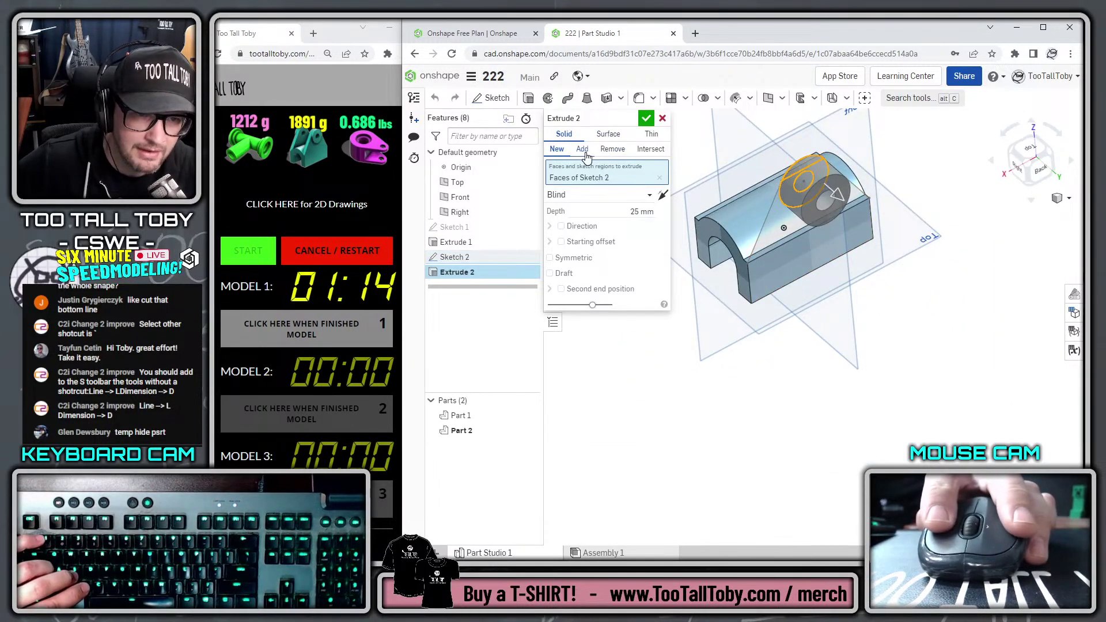
pyautogui.click(582, 151)
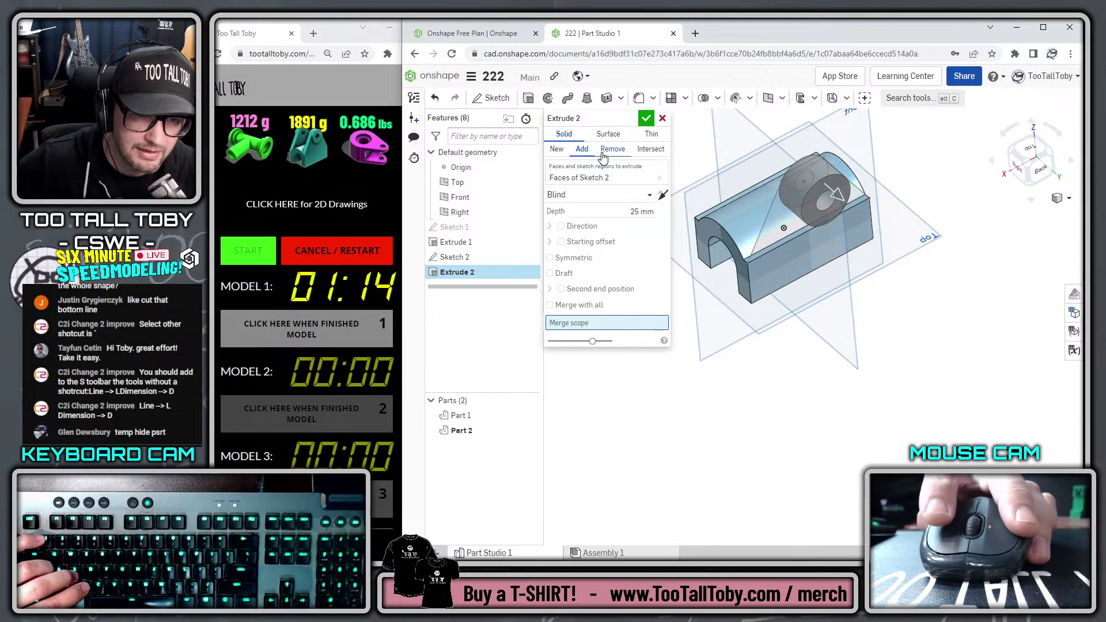
pyautogui.doubleClick(643, 212)
pyautogui.write('104')
pyautogui.press('BackSpace')
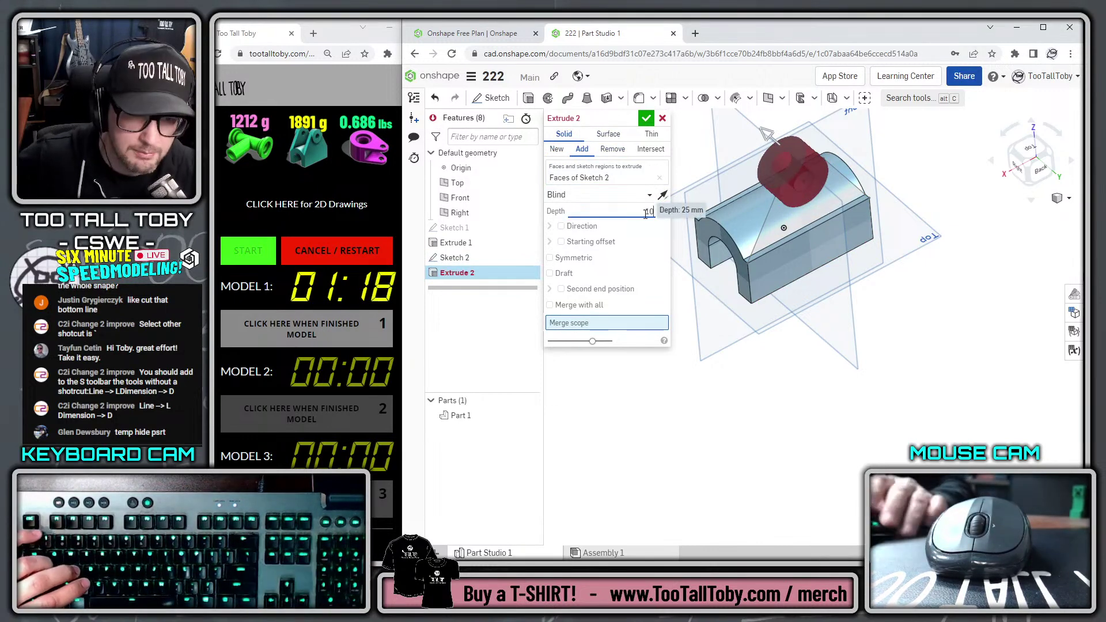
pyautogui.press('Return')
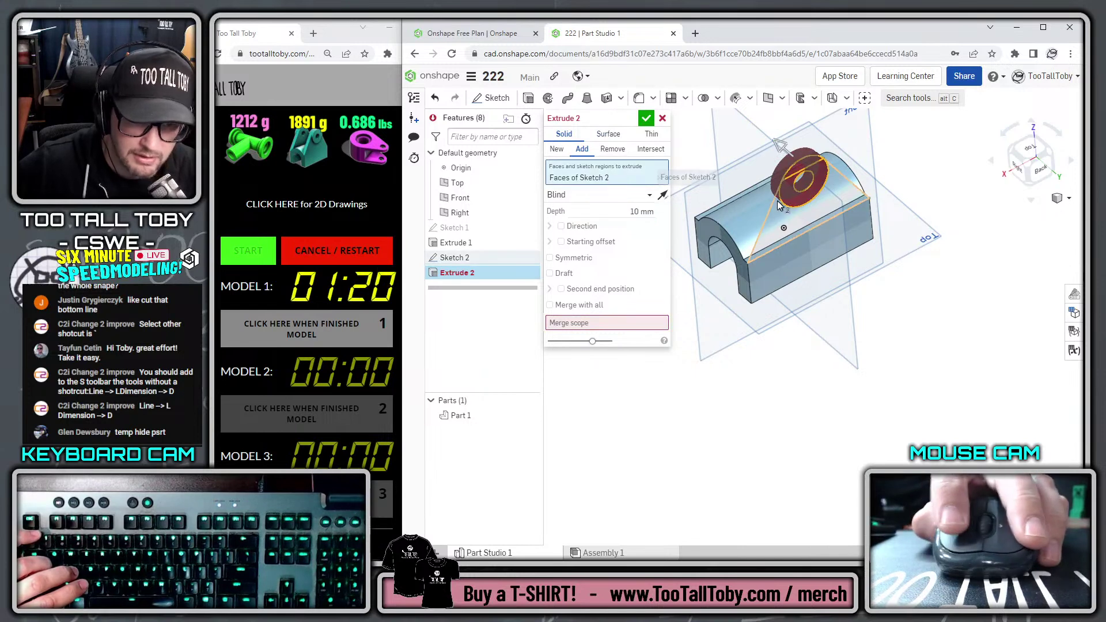
pyautogui.click(796, 220)
pyautogui.click(645, 118)
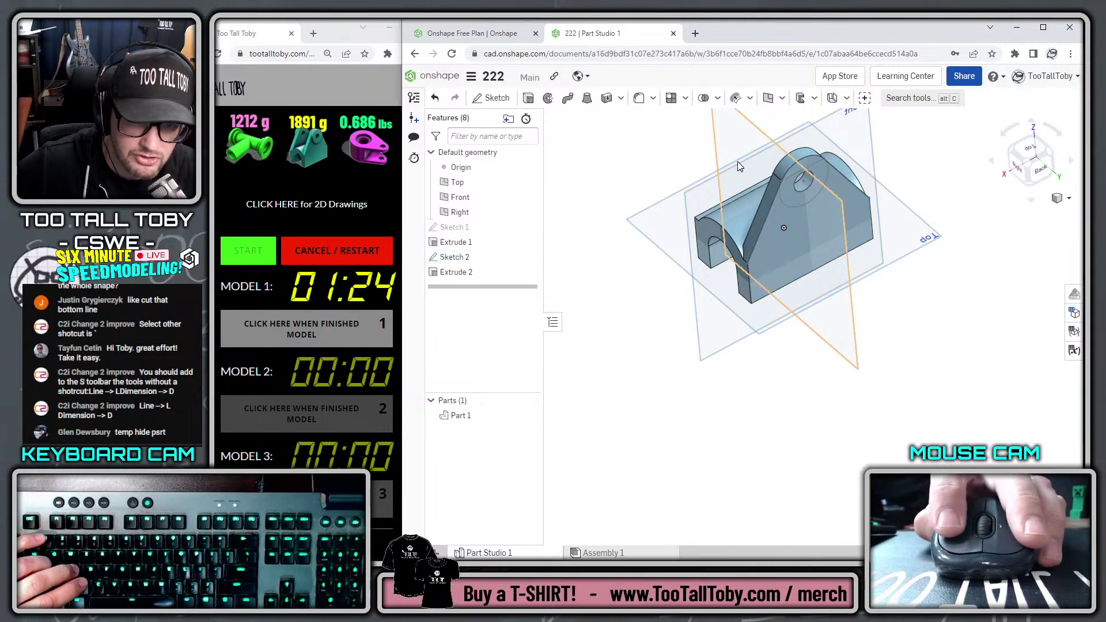
# Extrude the ring between the 40 mm and 16 mm circles 5 mm outward as a boss added to the lug
pyautogui.hotkey('shift', 'e')
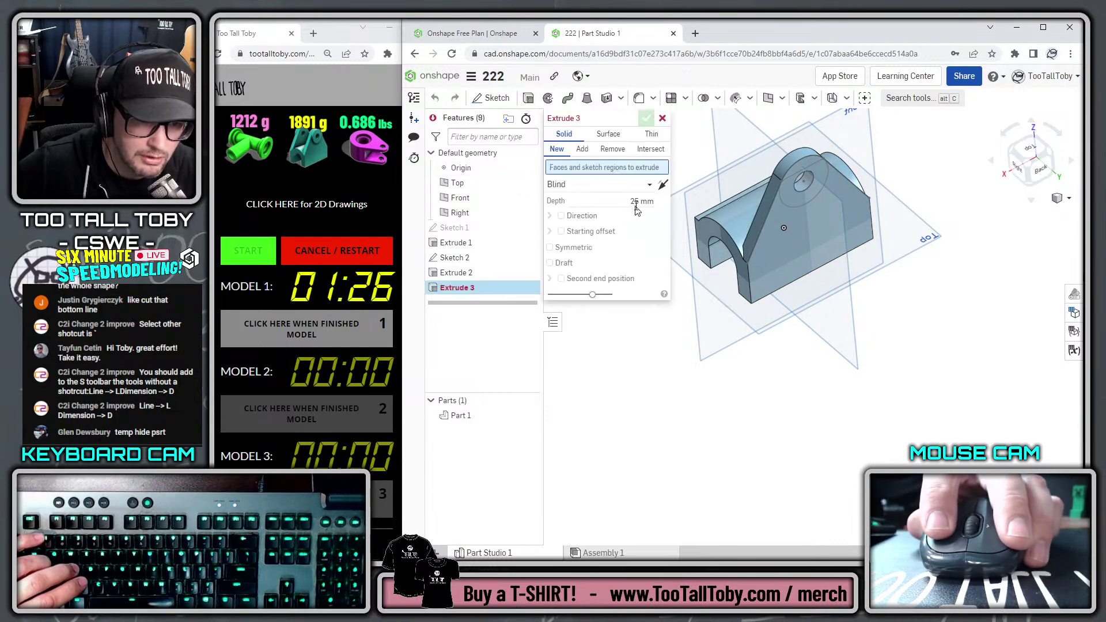
pyautogui.write('5')
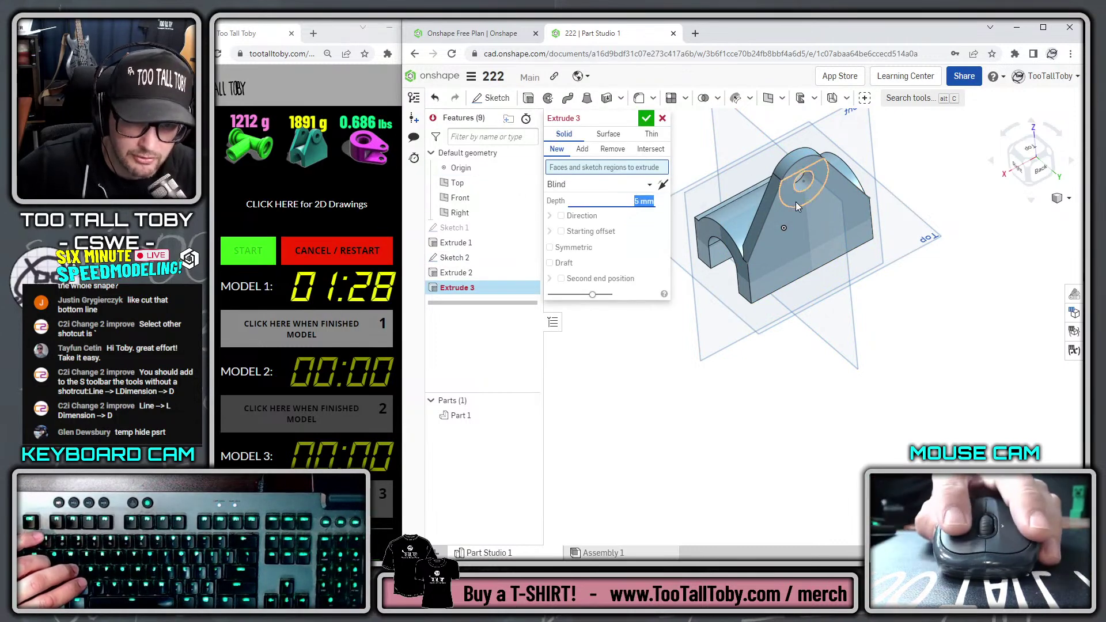
pyautogui.click(797, 203)
pyautogui.click(796, 165)
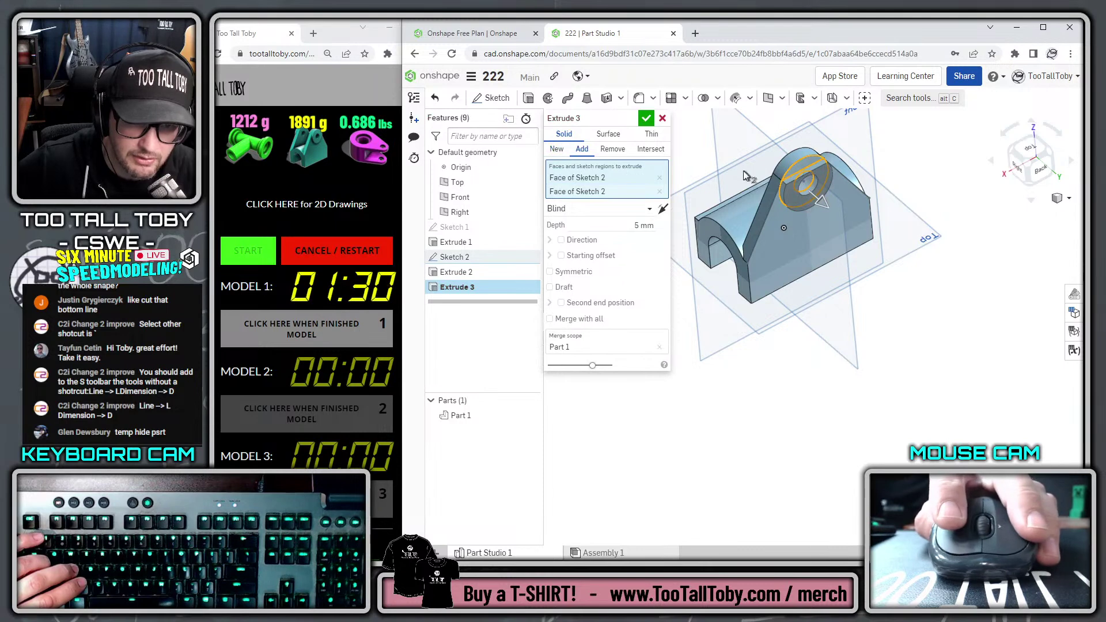
pyautogui.click(645, 118)
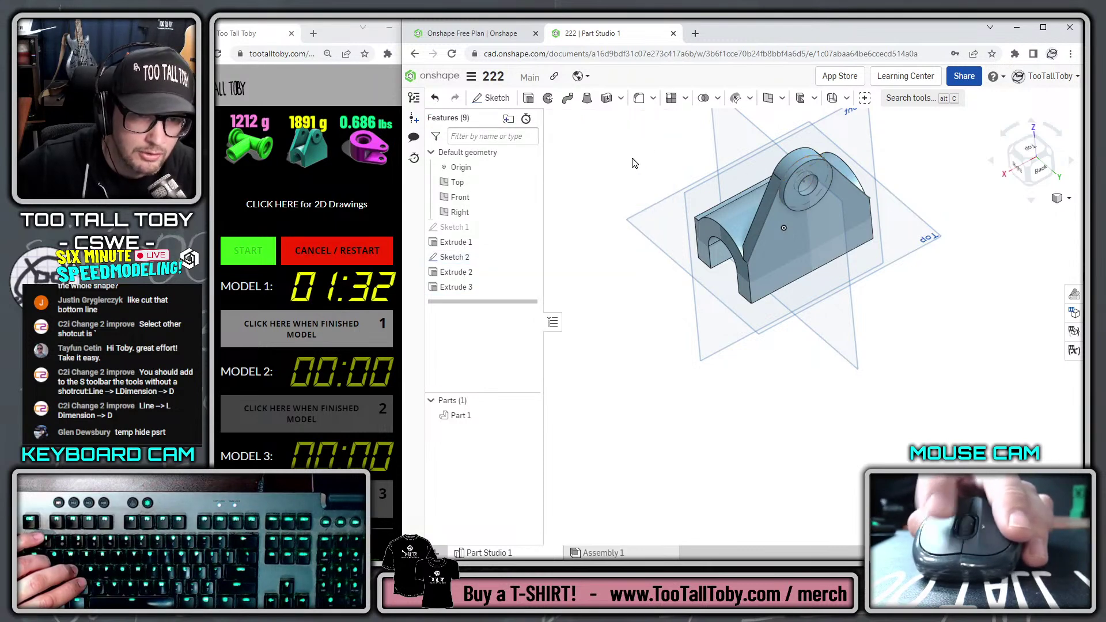
# Set up a part mirror with the lugged body as the entity to mirror
pyautogui.click(685, 99)
pyautogui.click(696, 176)
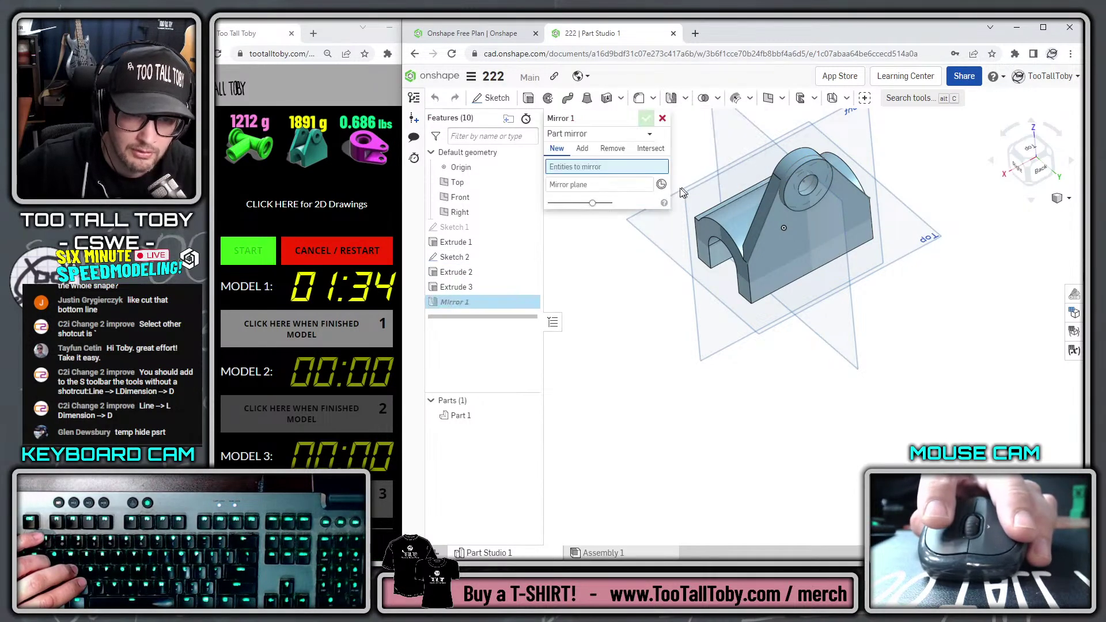
pyautogui.click(752, 241)
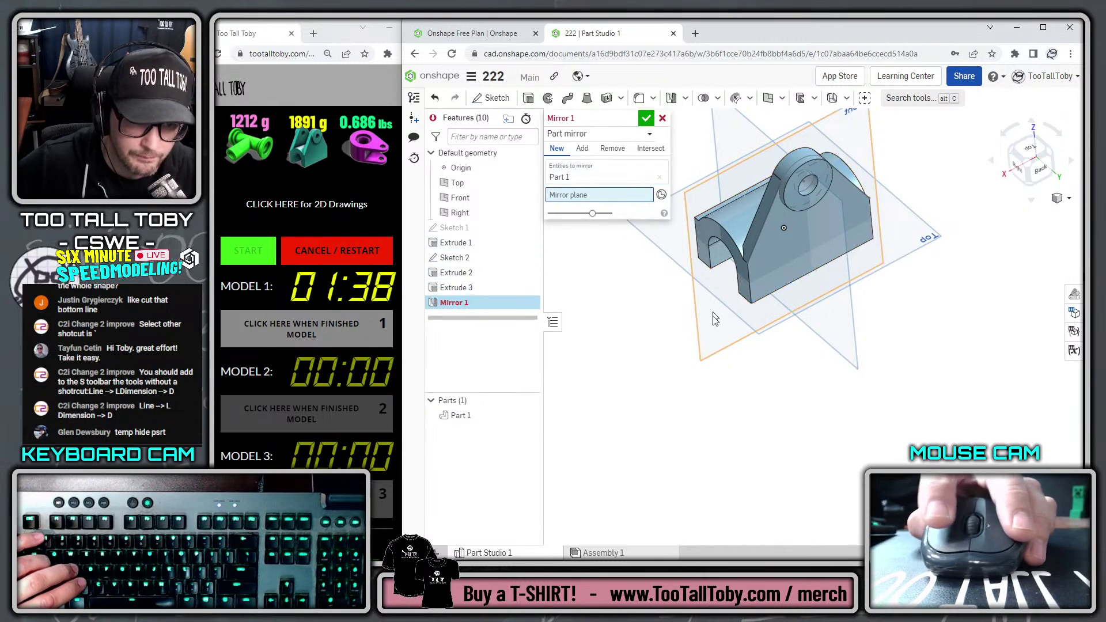
# Mirror Part 1 about the Front plane as a new part mirror
pyautogui.click(713, 351)
pyautogui.click(646, 119)
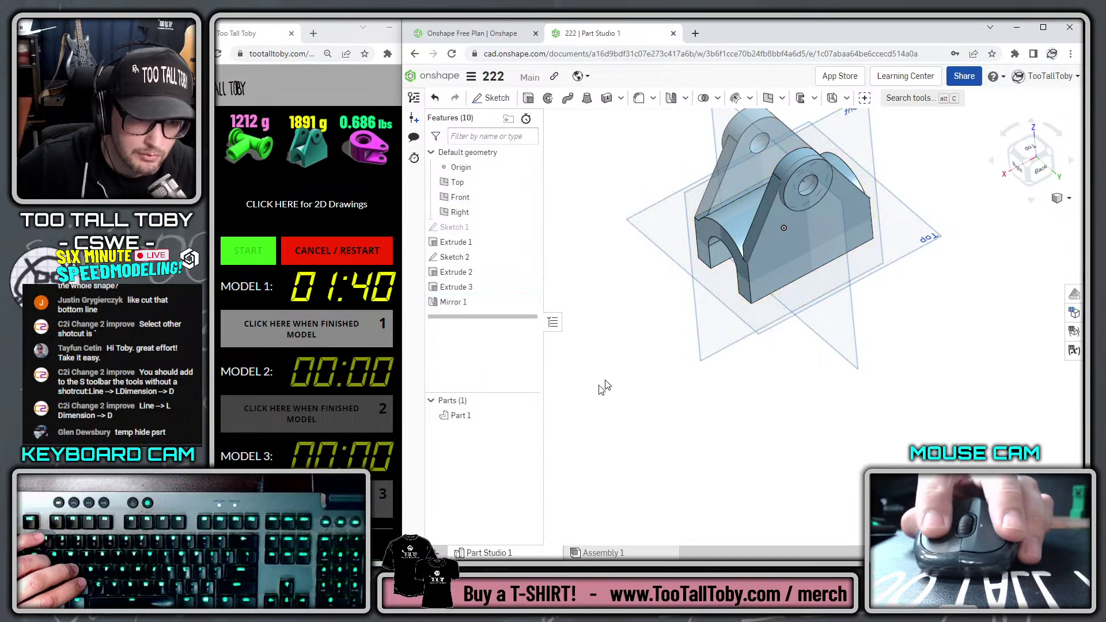
# Assign TTT-PLAIN CARBON STEEL from the TTT-CUSTOM MATERIALS library to Part 1
pyautogui.rightClick(461, 415)
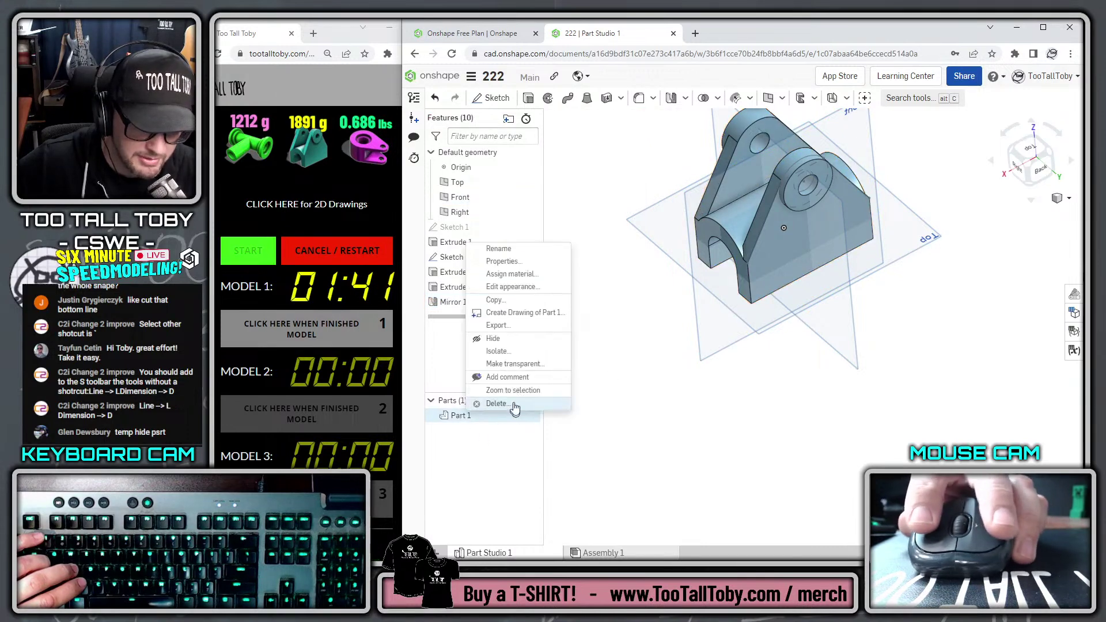
pyautogui.click(521, 274)
pyautogui.click(690, 387)
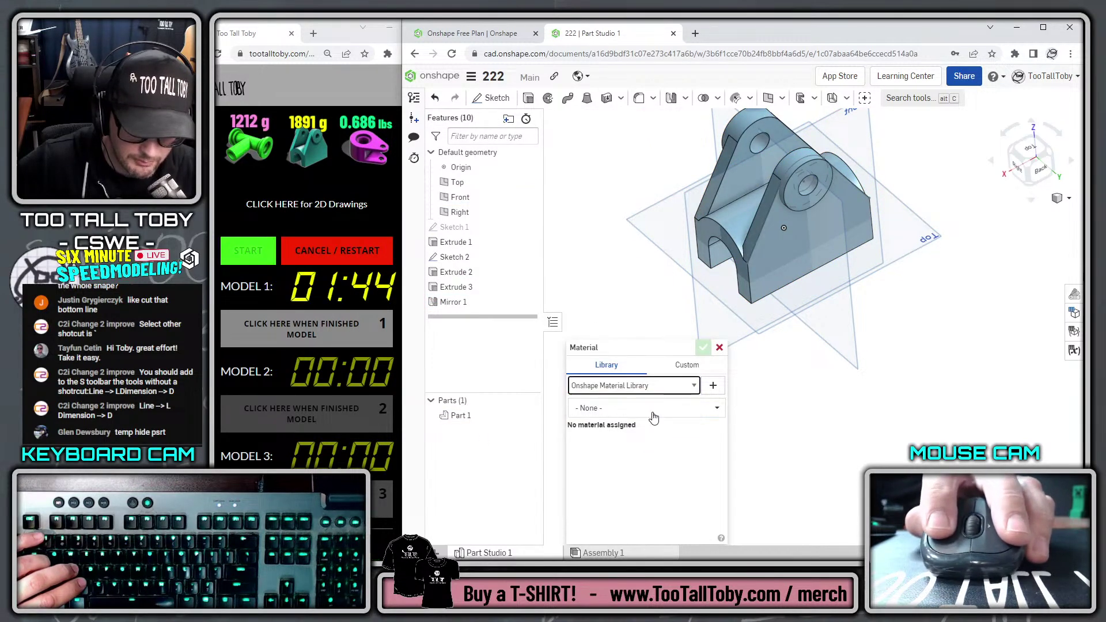
pyautogui.click(685, 410)
pyautogui.click(714, 408)
pyautogui.click(622, 508)
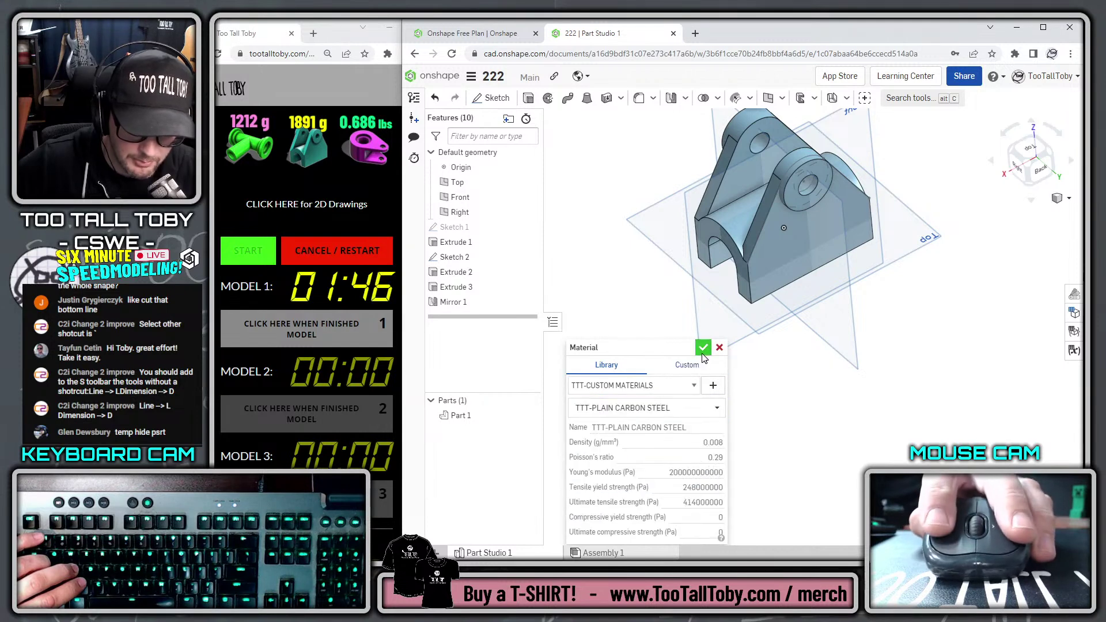
pyautogui.click(703, 347)
# Check the mass properties of Part 1 and mark Model 1 as finished on the Too Tall Toby challenge timer
pyautogui.click(1071, 534)
pyautogui.click(812, 224)
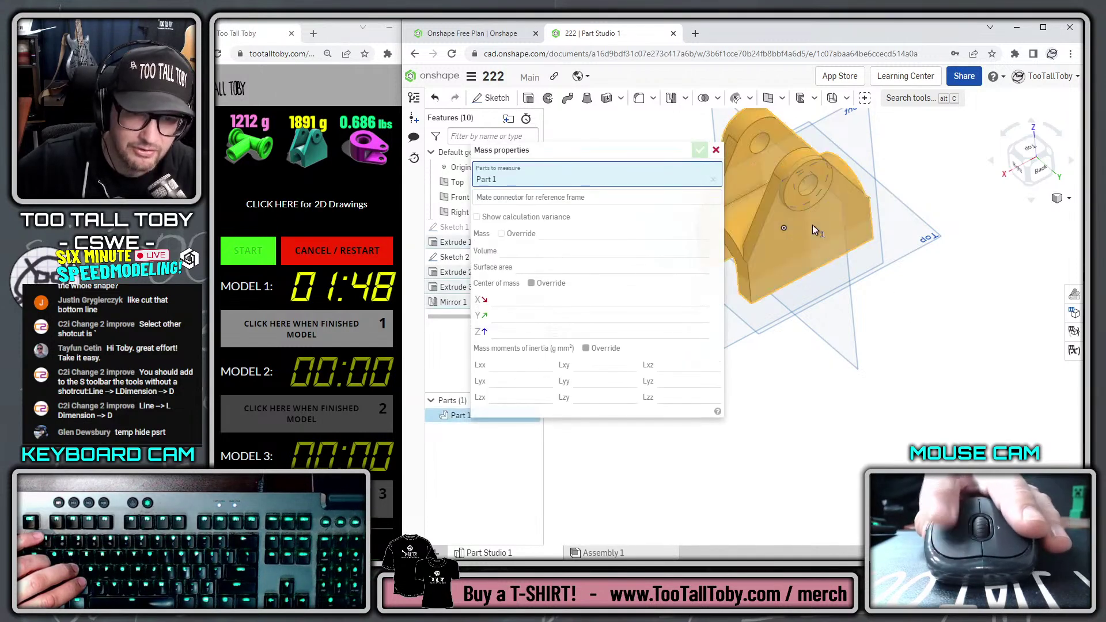
pyautogui.click(314, 348)
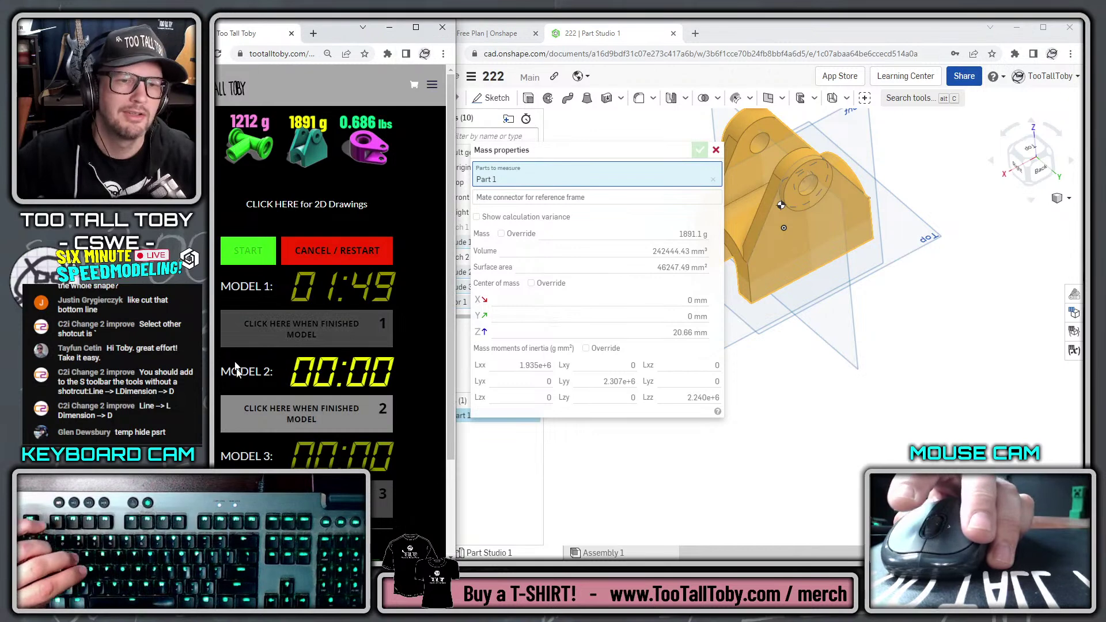
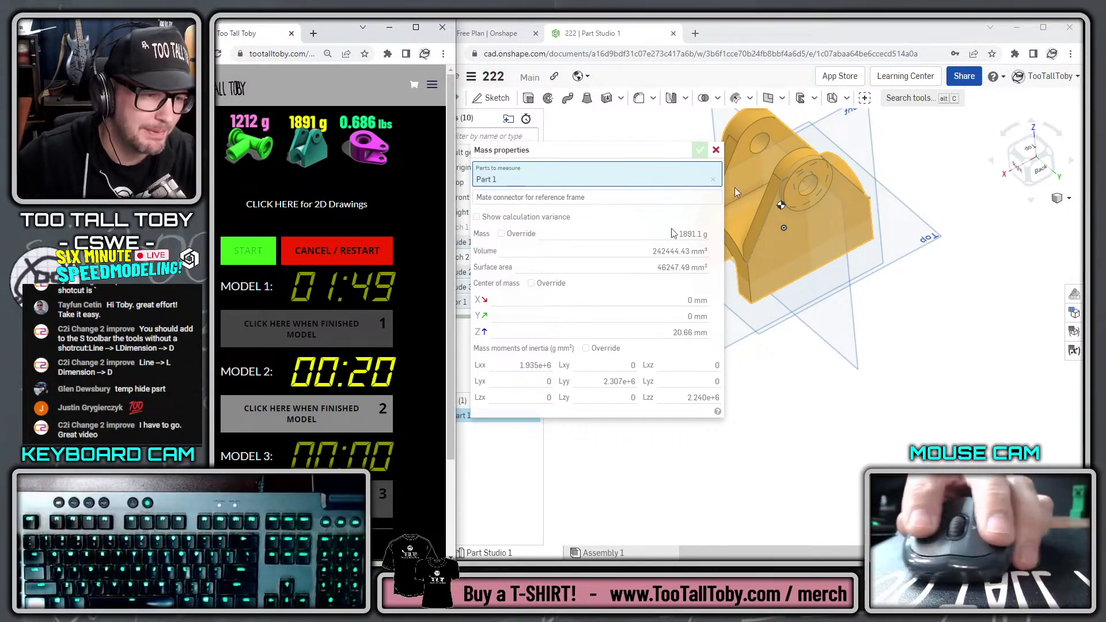
# Reset the challenge timer and close the mass properties of Part 1
pyautogui.click(337, 250)
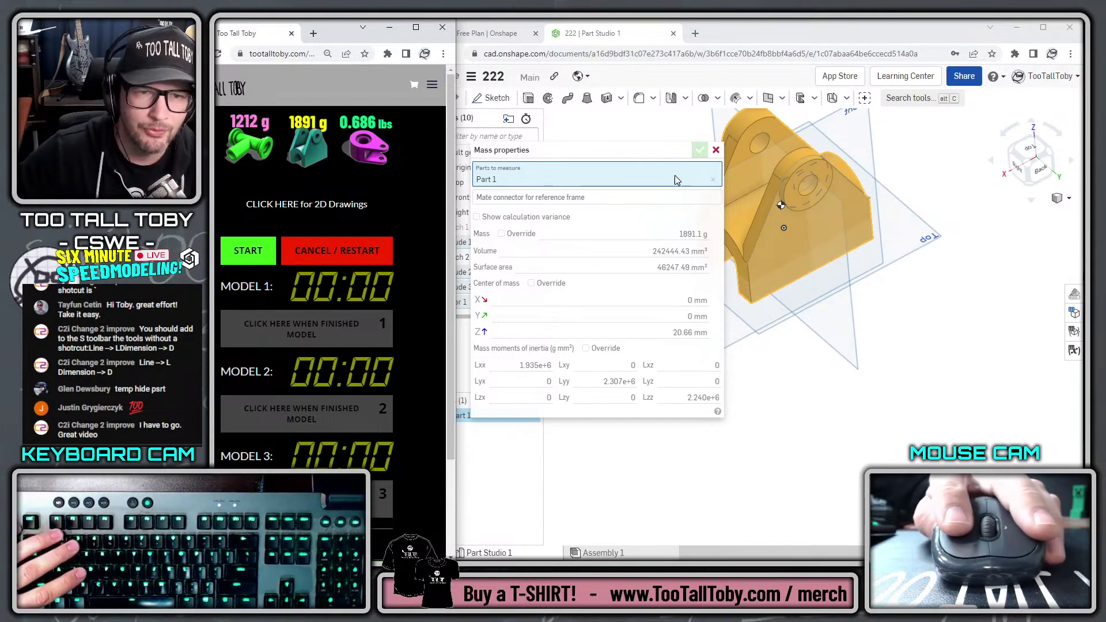
pyautogui.click(716, 150)
pyautogui.click(609, 329)
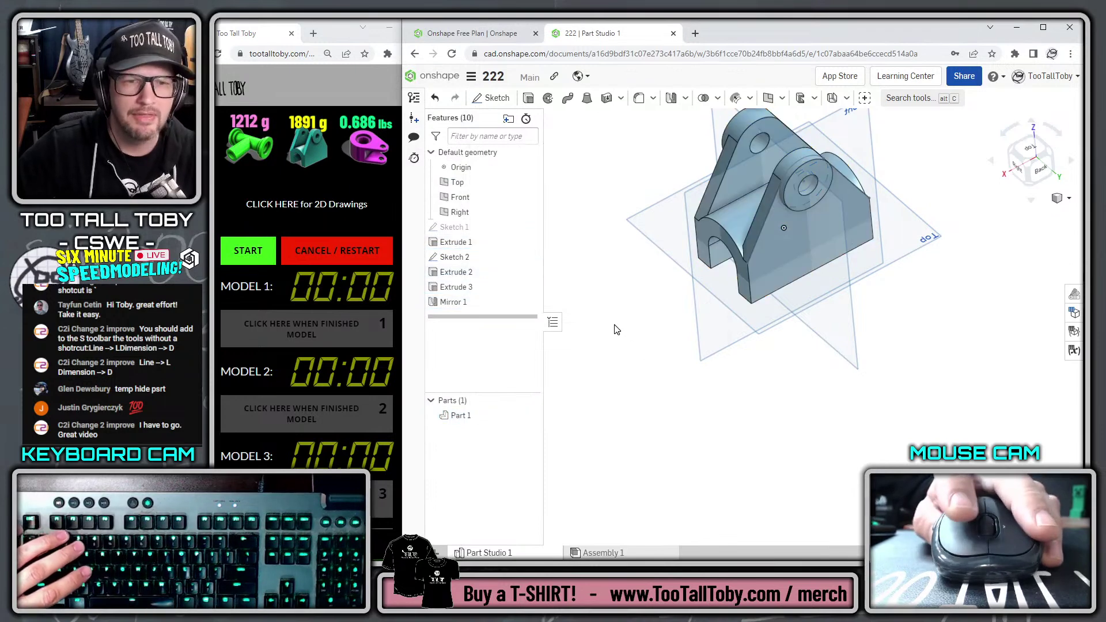
# Leave document 222 and return to the list of owned documents
pyautogui.scroll(3, 739, 160)
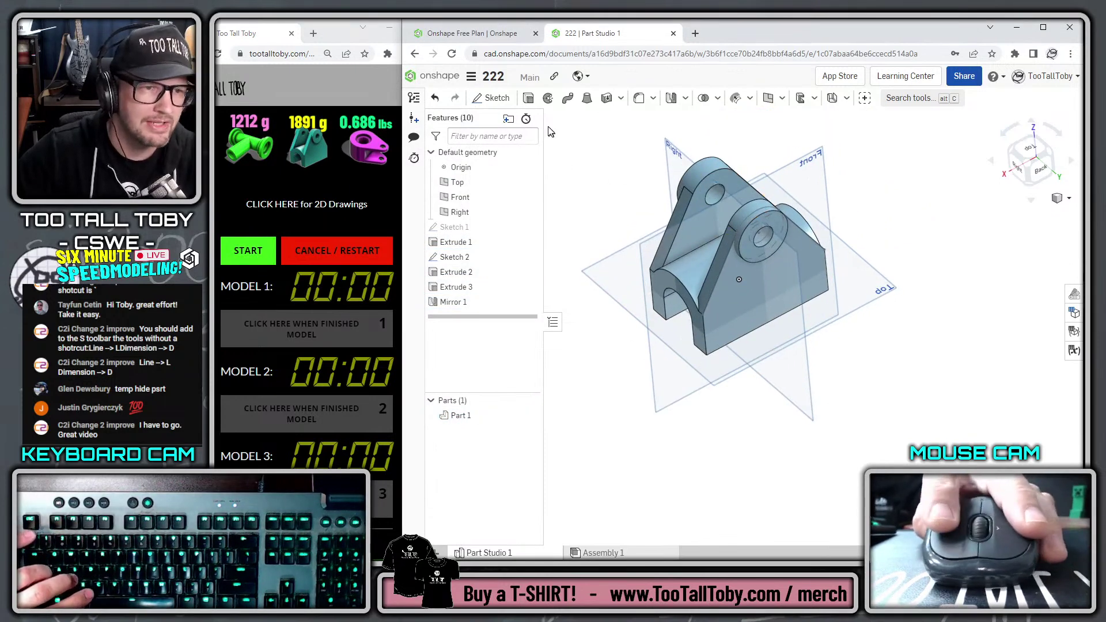
pyautogui.click(471, 76)
pyautogui.click(505, 238)
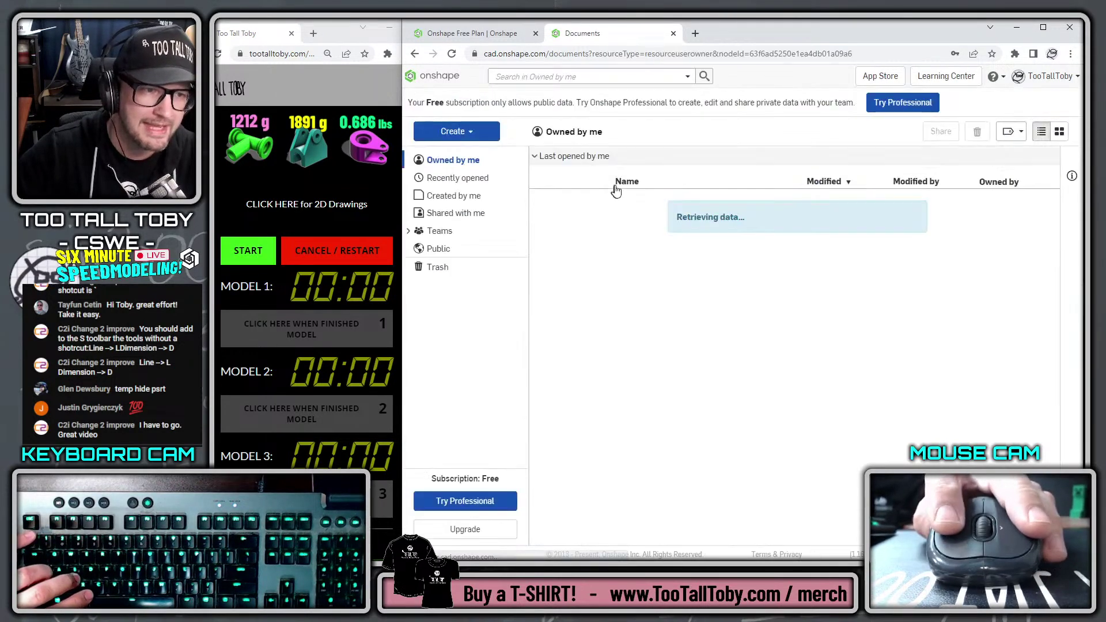
# Open the Too Tall Toby home page in a separate browser window and widen it to show the full site navigation
pyautogui.click(247, 92)
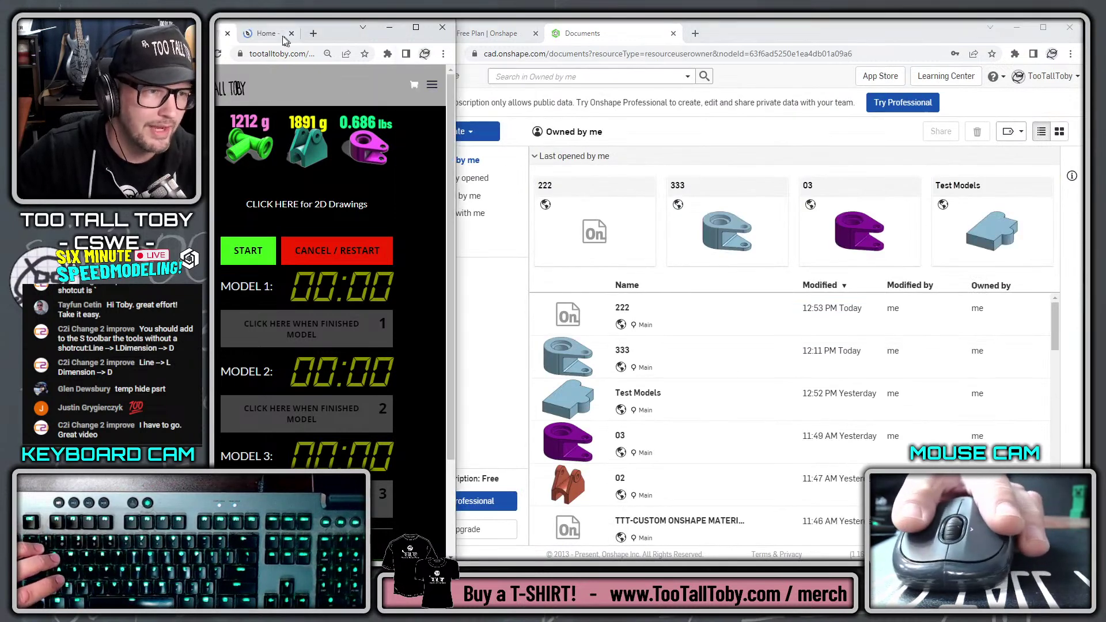
pyautogui.click(286, 36)
pyautogui.moveTo(285, 36); pyautogui.dragTo(377, 56)
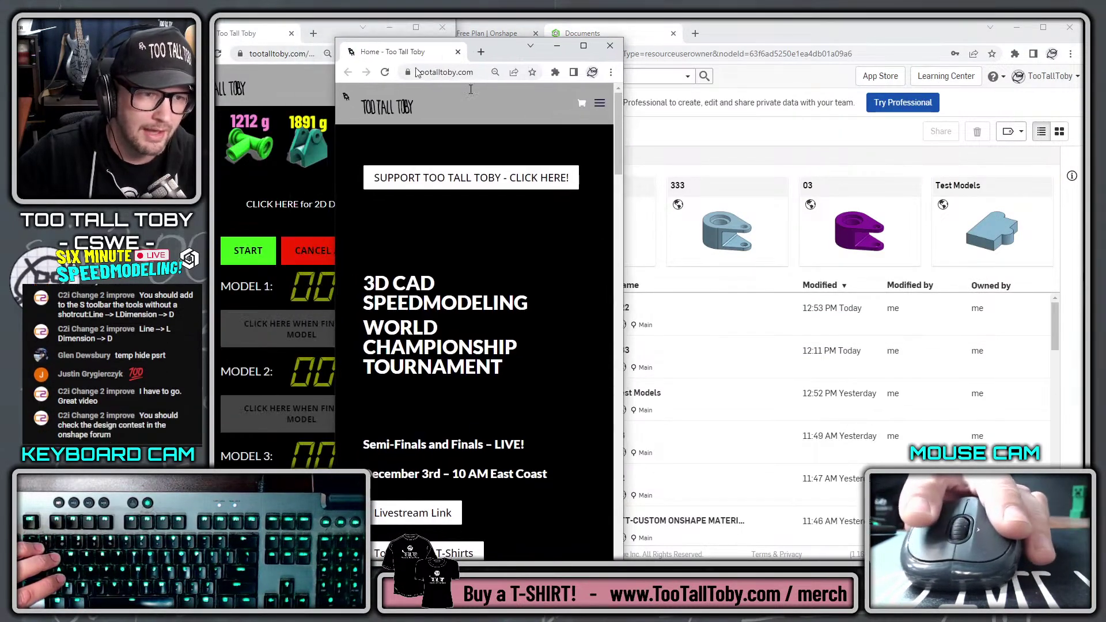
pyautogui.moveTo(624, 243); pyautogui.dragTo(1032, 236)
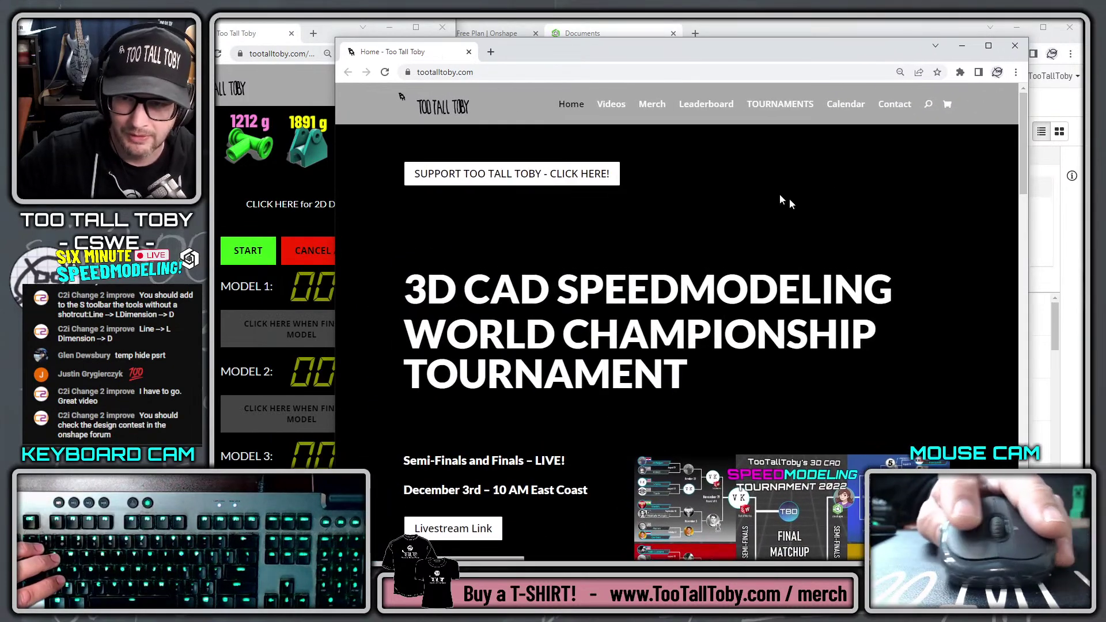
pyautogui.moveTo(693, 46); pyautogui.dragTo(714, 32)
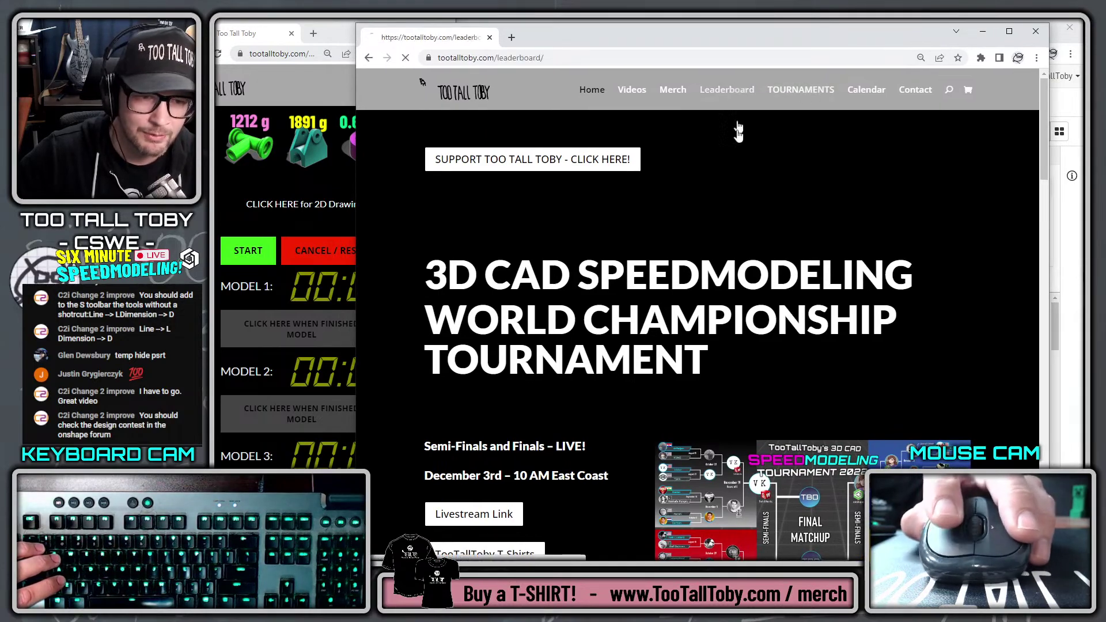
# Examine the April, March and February 2023 leaderboards for the CAD programs used, and close that browser window
pyautogui.click(736, 91)
pyautogui.scroll(-2, 797, 225)
pyautogui.scroll(-7, 797, 225)
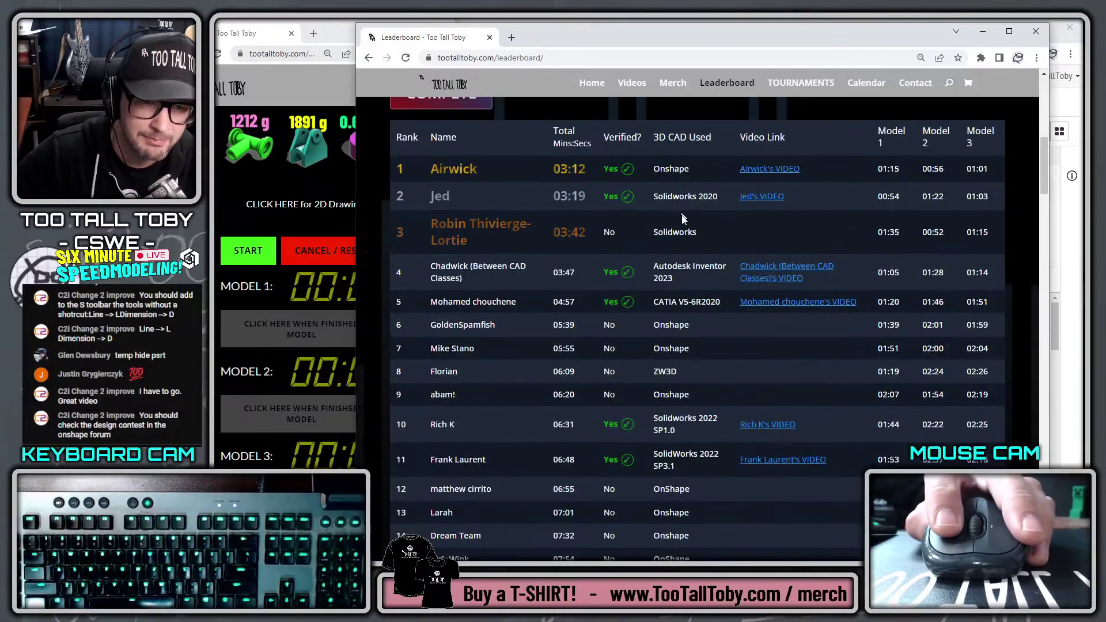
pyautogui.scroll(-2, 686, 321)
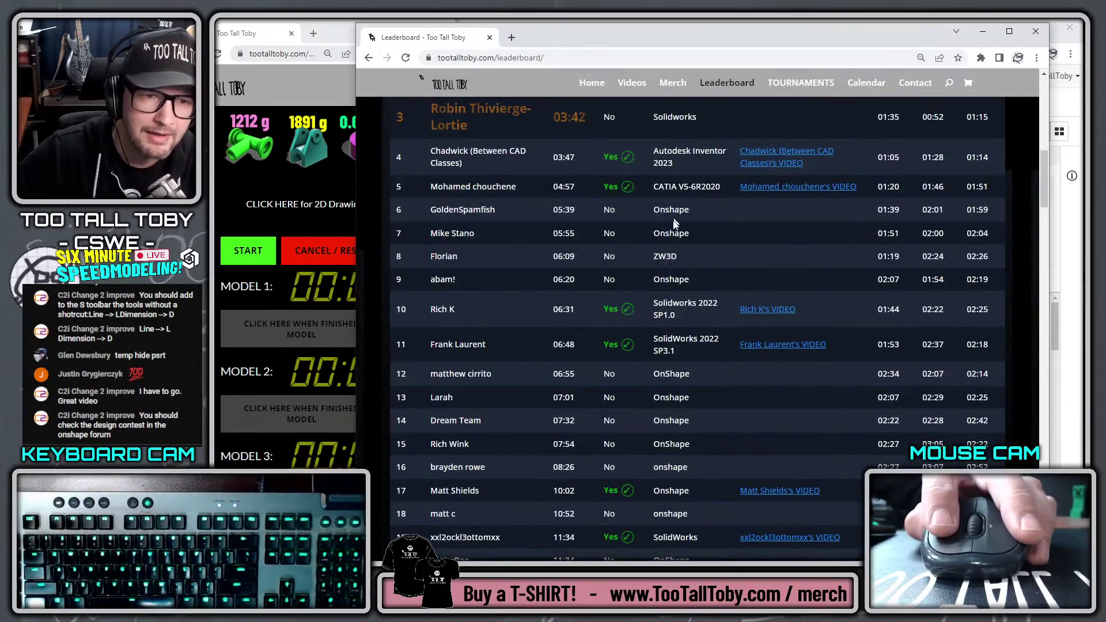
pyautogui.scroll(-5, 677, 310)
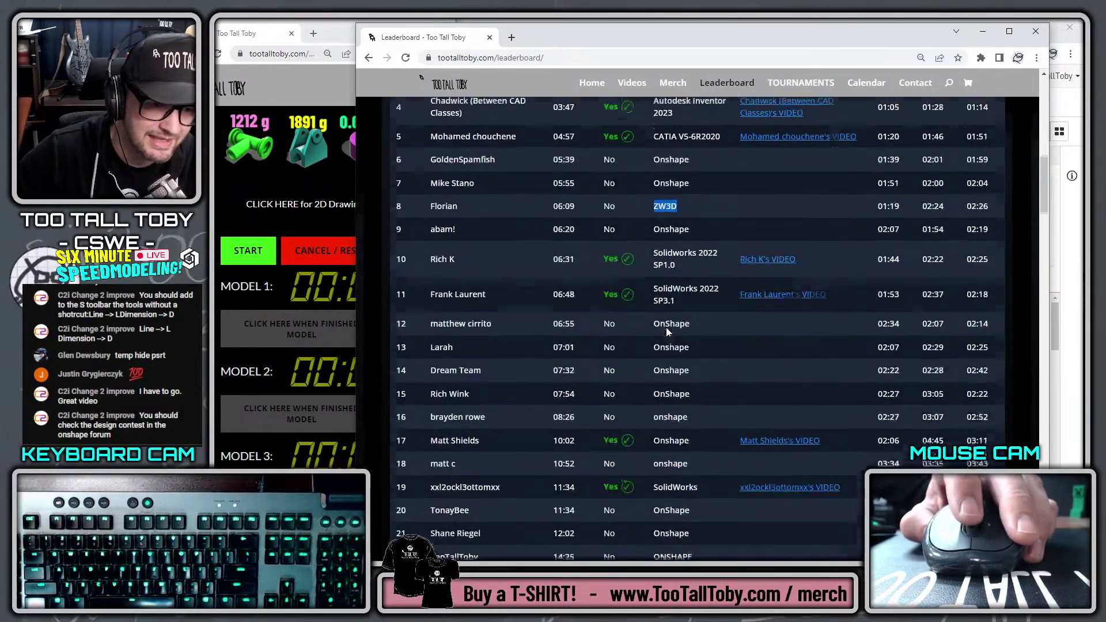
pyautogui.scroll(-7, 666, 327)
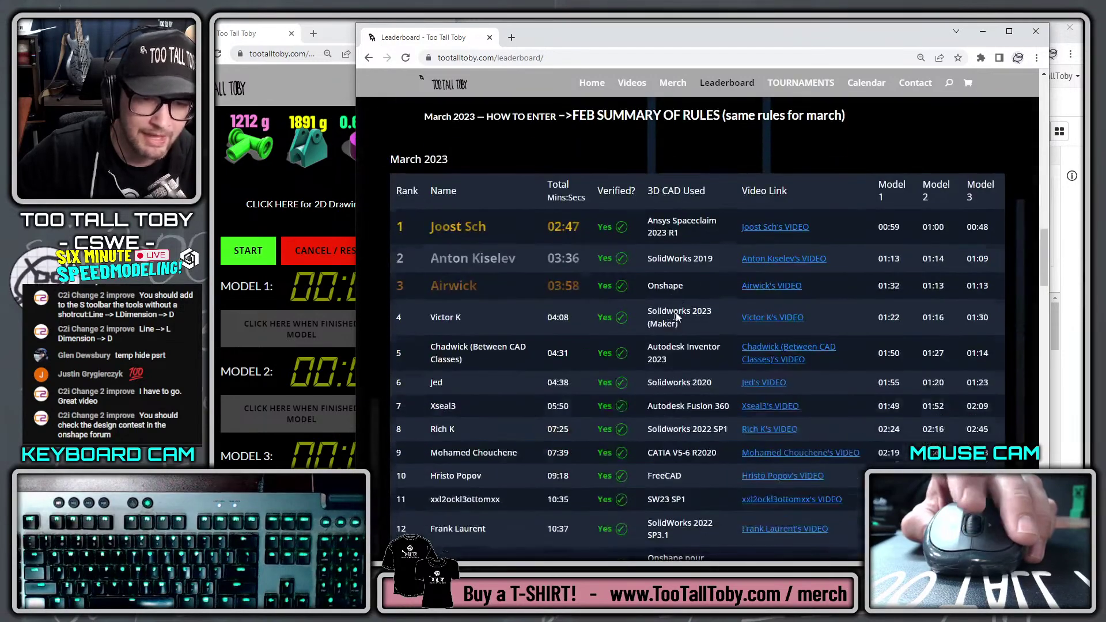
pyautogui.moveTo(650, 220); pyautogui.dragTo(704, 241)
pyautogui.scroll(-2, 701, 246)
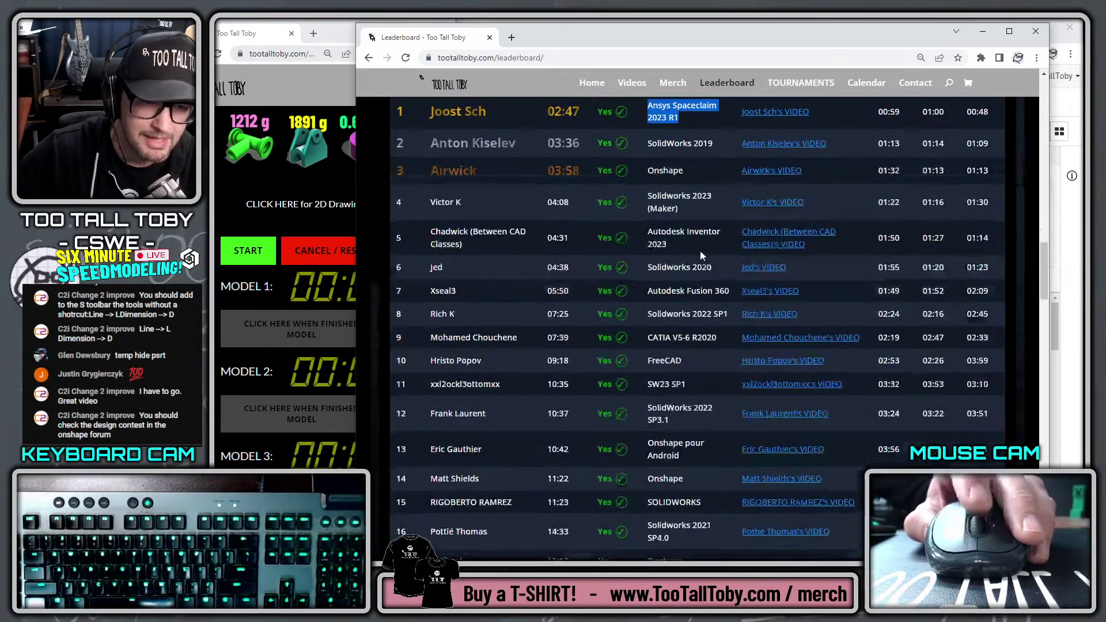
pyautogui.moveTo(649, 290); pyautogui.dragTo(737, 293)
pyautogui.scroll(-2, 720, 306)
pyautogui.moveTo(651, 246); pyautogui.dragTo(688, 247)
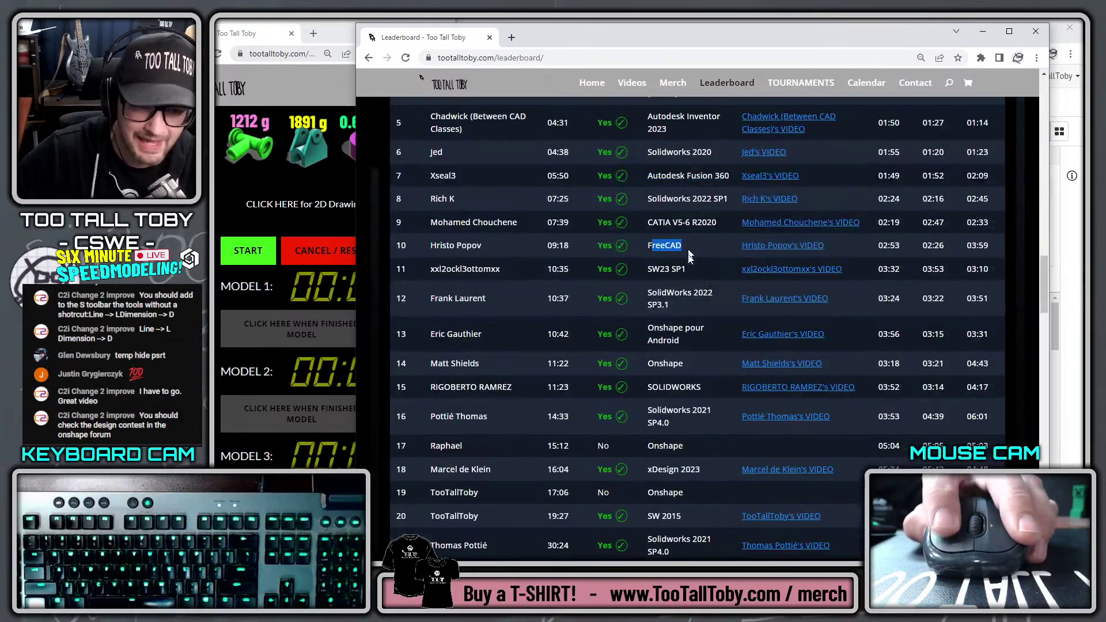
pyautogui.scroll(-3, 688, 247)
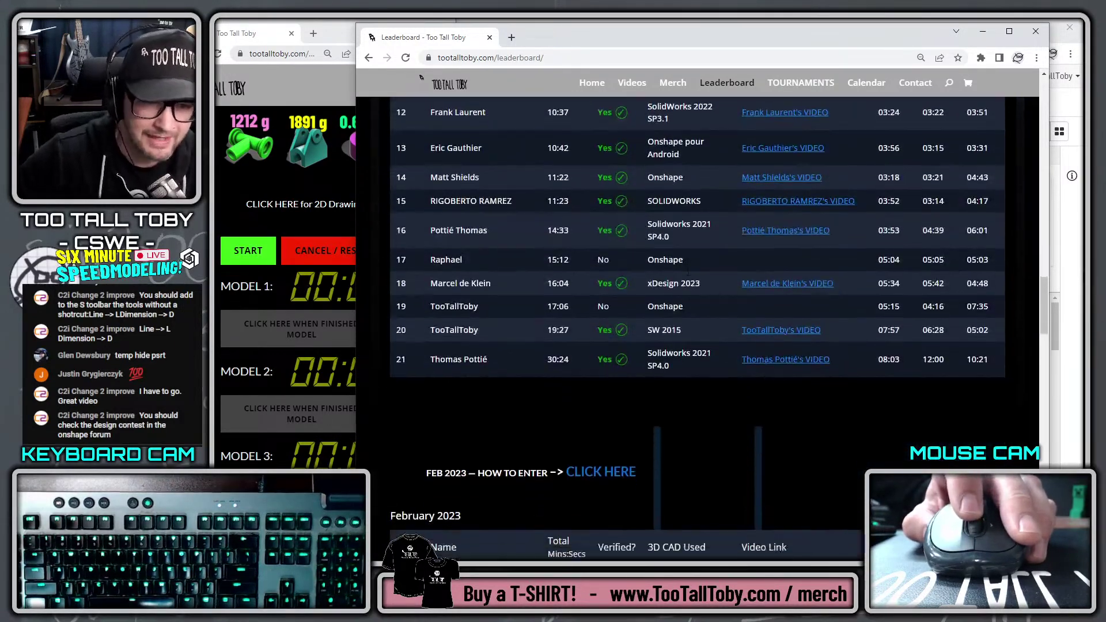
pyautogui.scroll(-6, 421, 76)
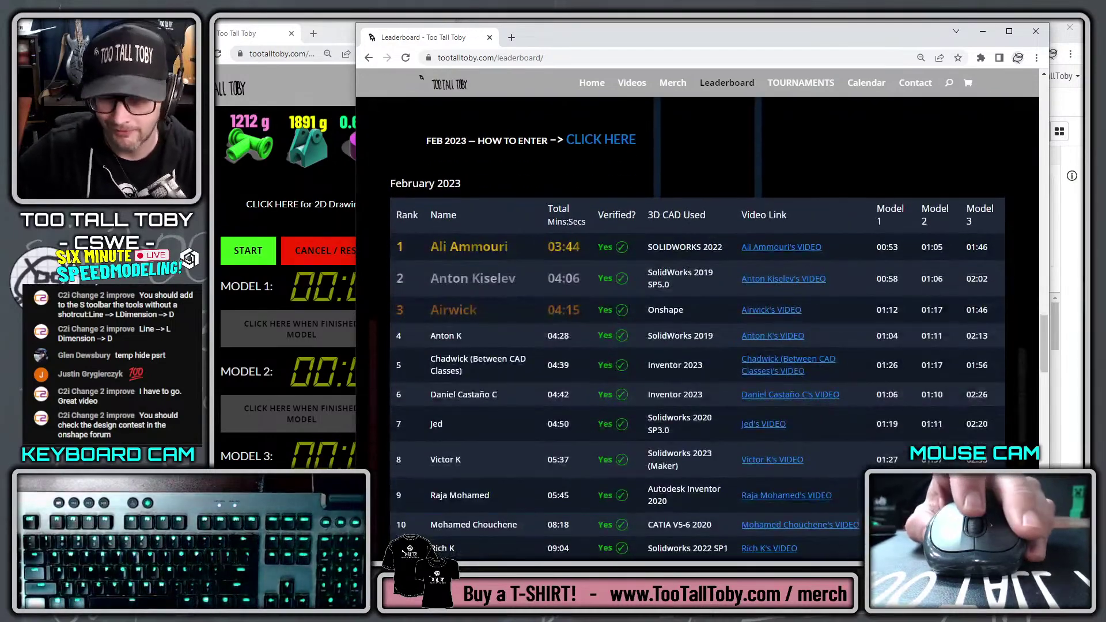
pyautogui.scroll(-2, 688, 271)
pyautogui.scroll(15, 687, 272)
pyautogui.scroll(8, 689, 276)
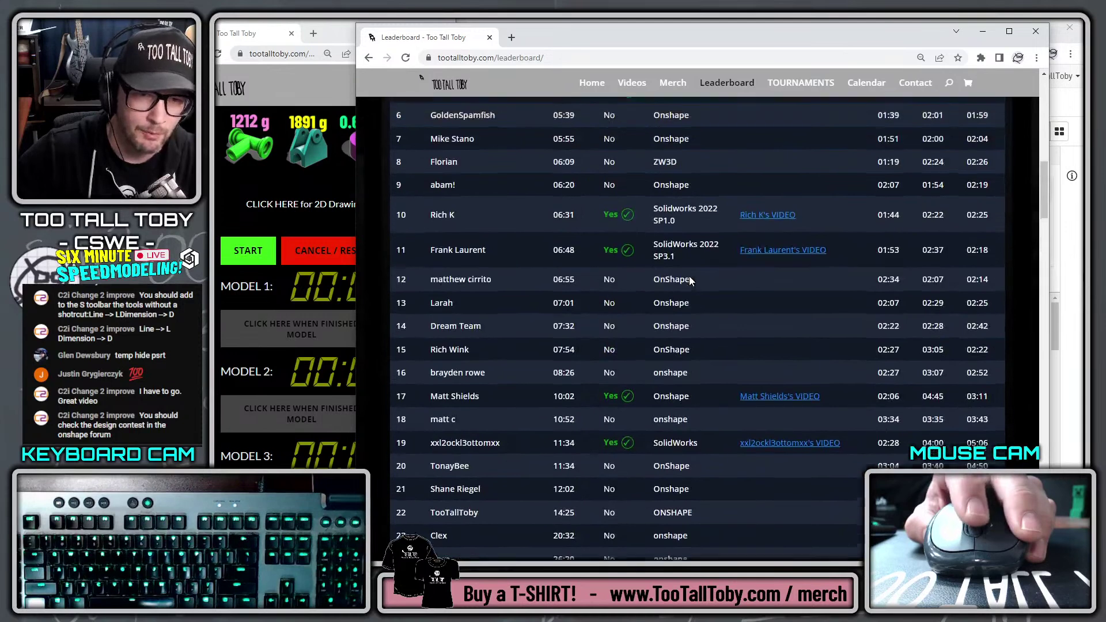
pyautogui.scroll(7, 689, 275)
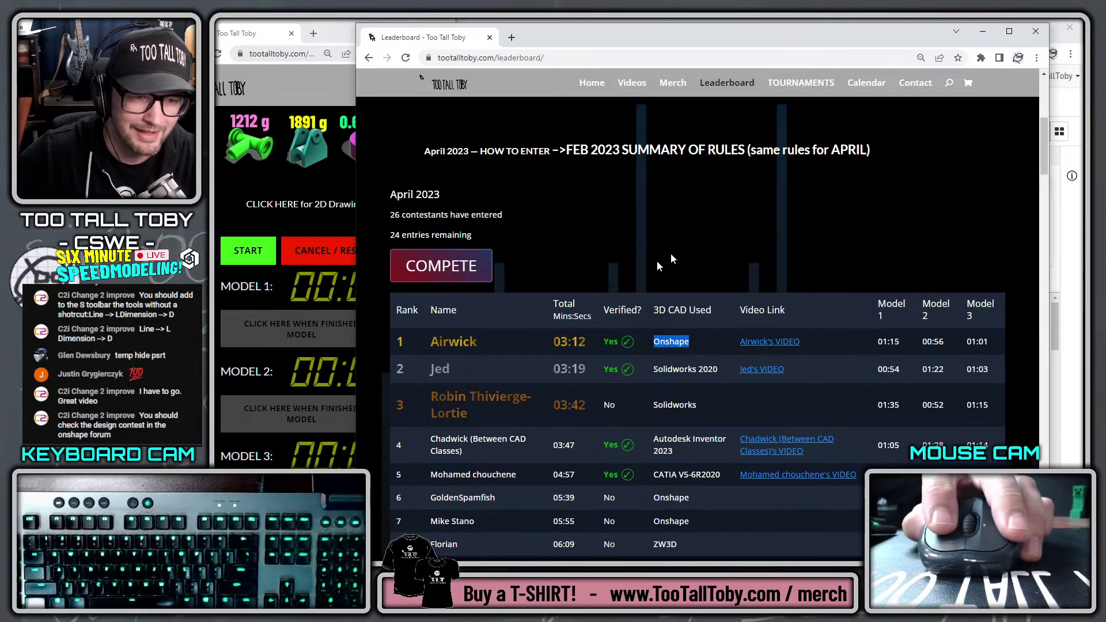
pyautogui.click(1036, 33)
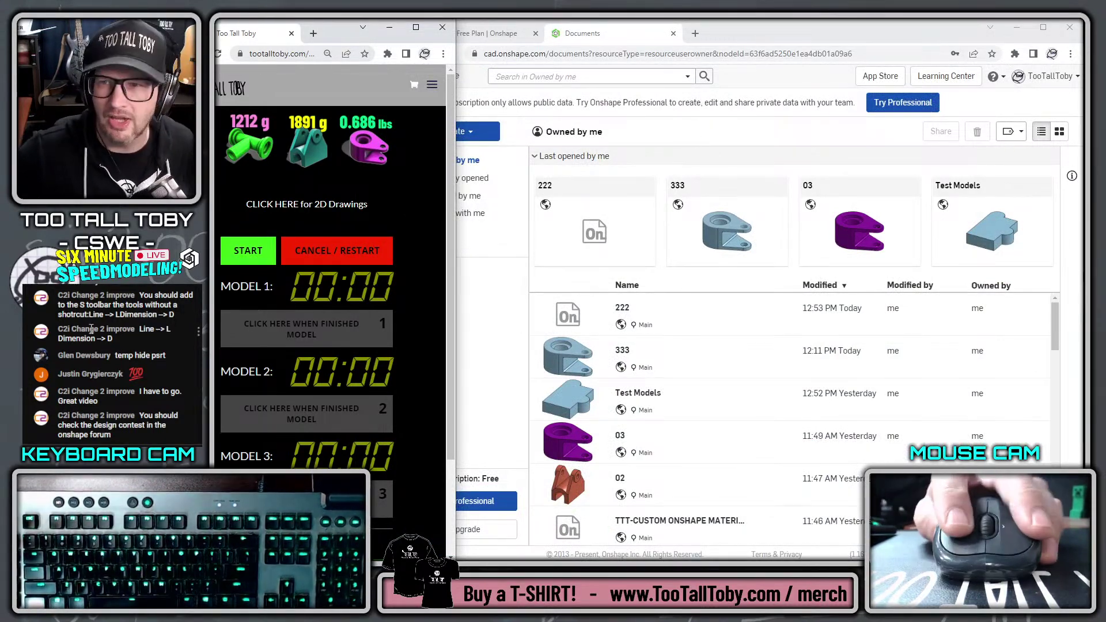
# Review the Imgur drawings for April leaderboard Models 1 and 2 and move that window out of the way
pyautogui.moveTo(1084, 61); pyautogui.dragTo(703, 23)
pyautogui.scroll(5, 709, 307)
pyautogui.scroll(-10, 709, 311)
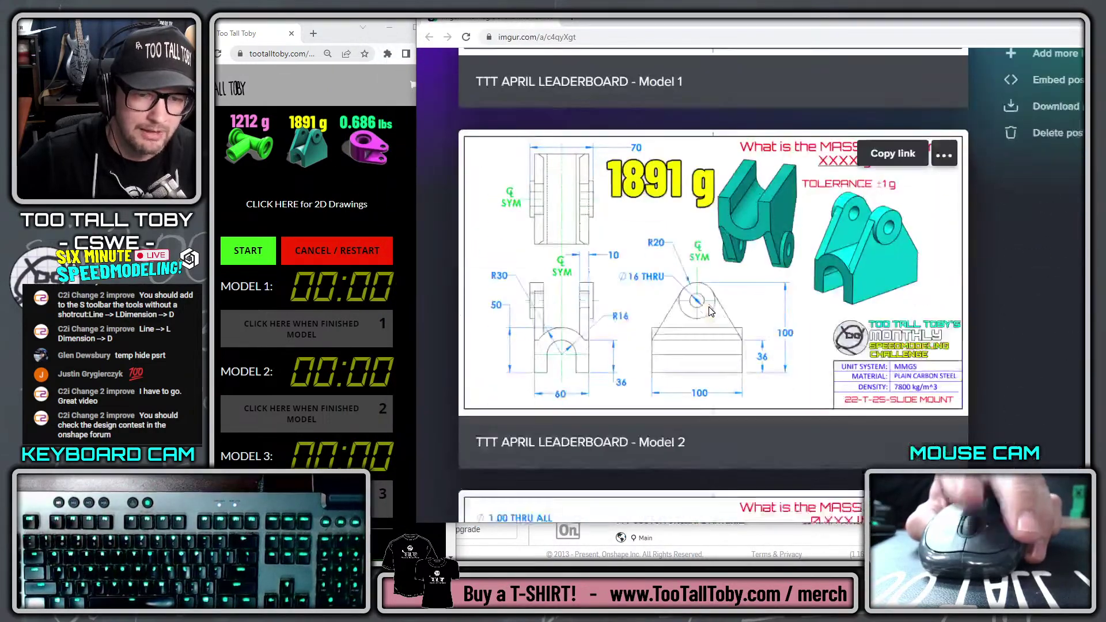
pyautogui.scroll(10, 709, 311)
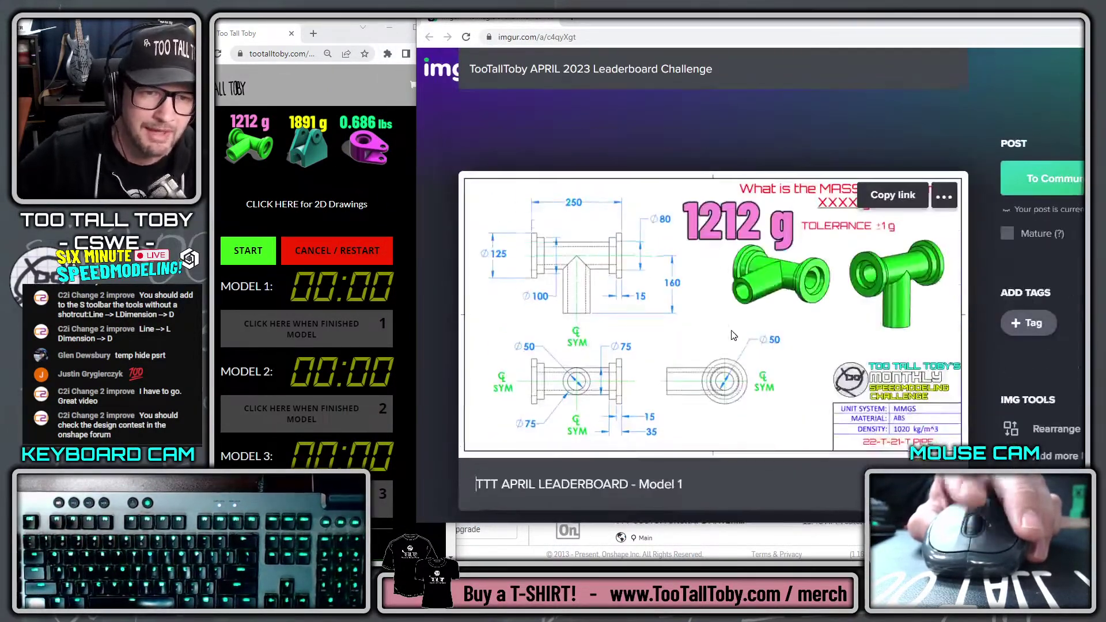
pyautogui.moveTo(704, 23); pyautogui.dragTo(1104, 98)
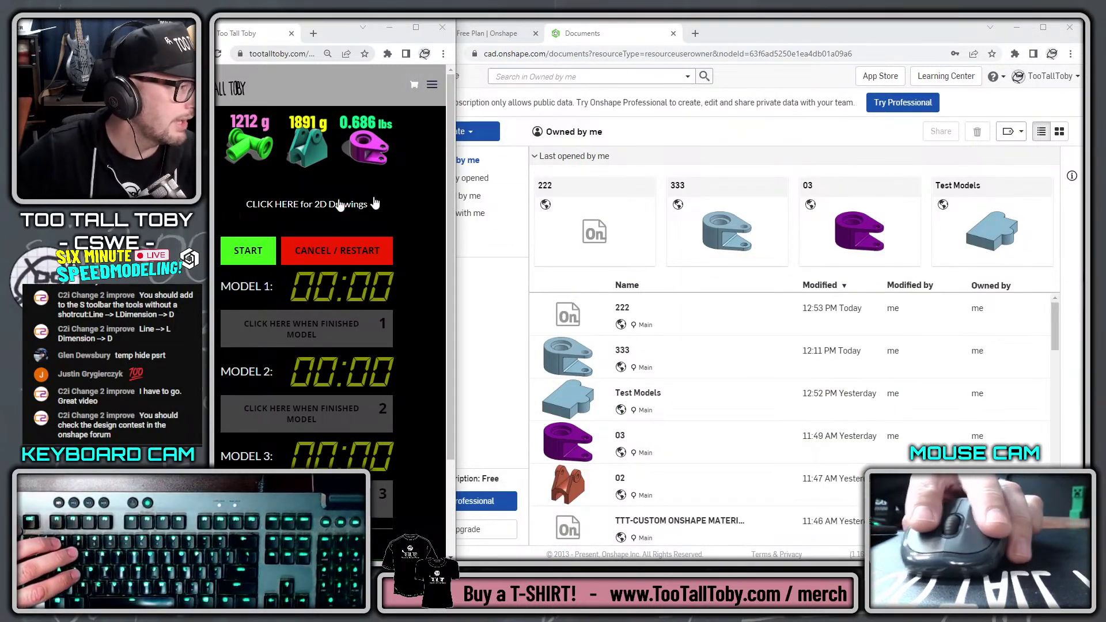
# Start the challenge timer and create a new Onshape document named 111
pyautogui.click(267, 258)
pyautogui.click(483, 151)
pyautogui.click(460, 131)
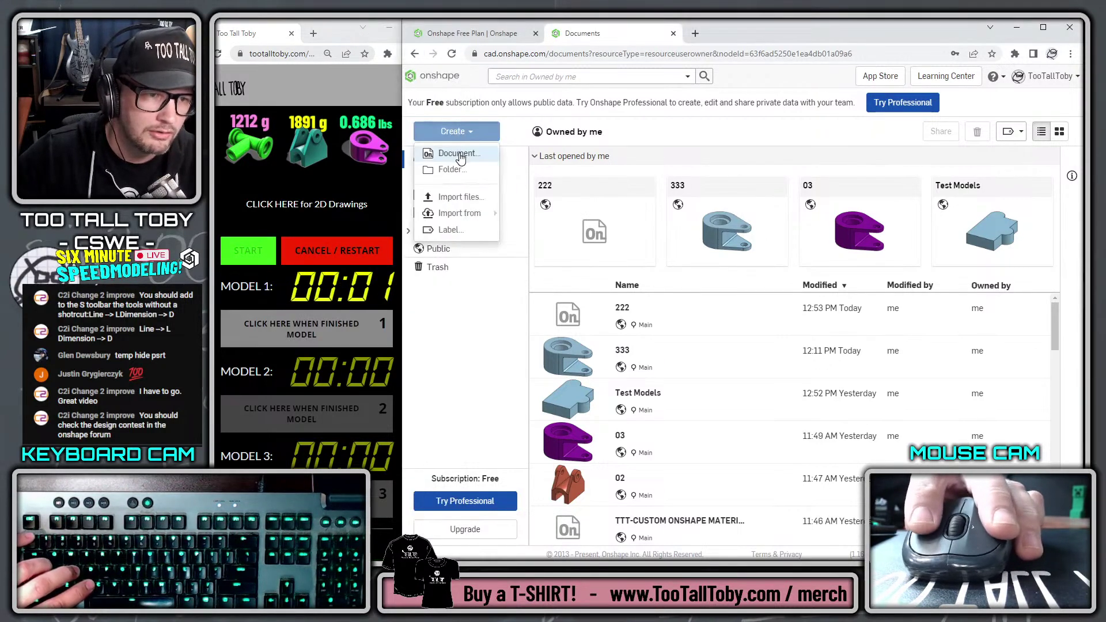
pyautogui.click(459, 154)
pyautogui.write('1')
pyautogui.press('Return')
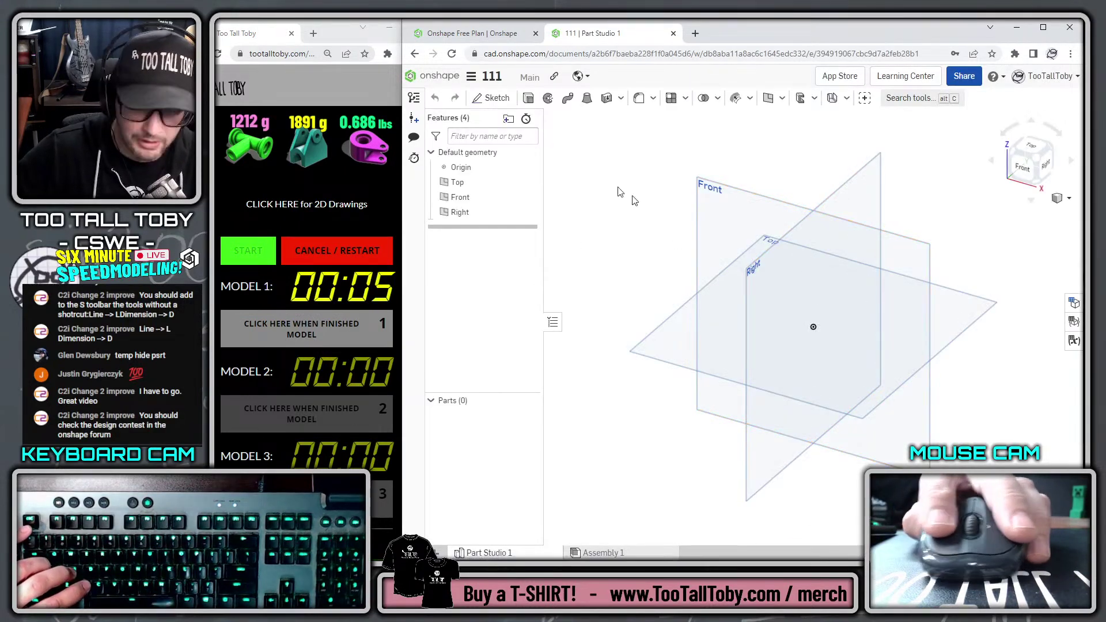
# Sketch a corner rectangle on the Top plane, extending left and up from the origin, 125 mm wide and 37.5 mm high
pyautogui.click(458, 182)
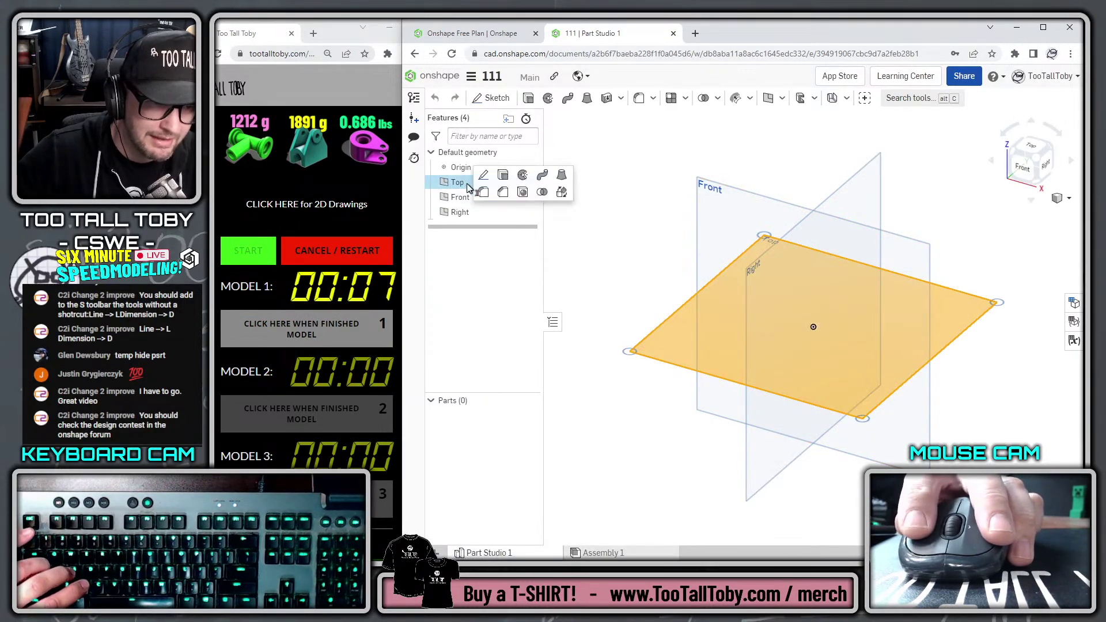
pyautogui.click(485, 175)
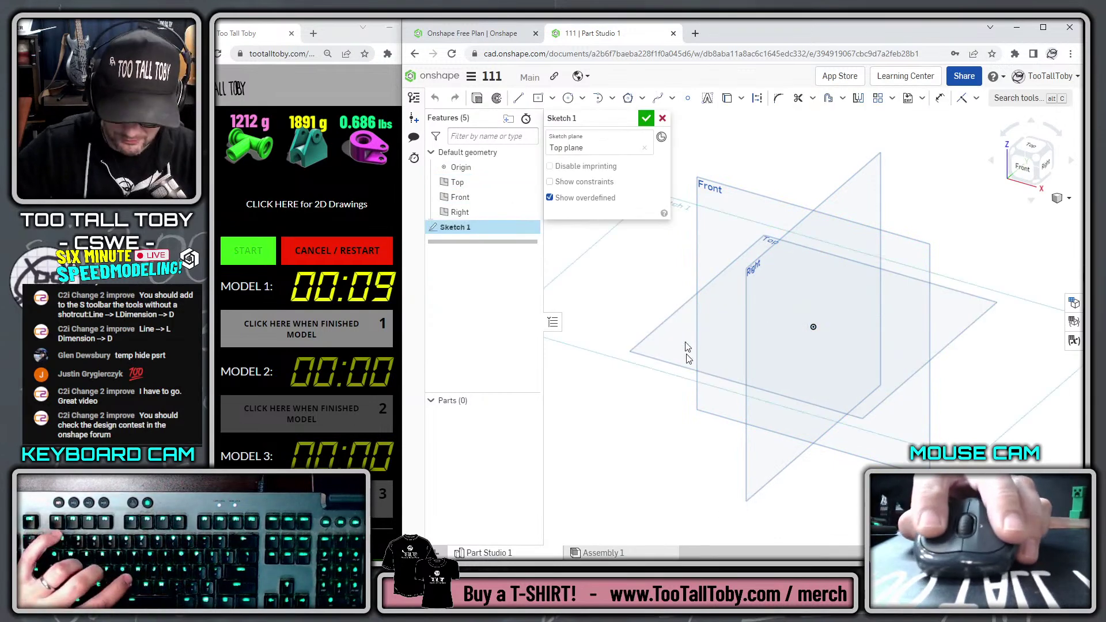
pyautogui.press('n')
pyautogui.press('s')
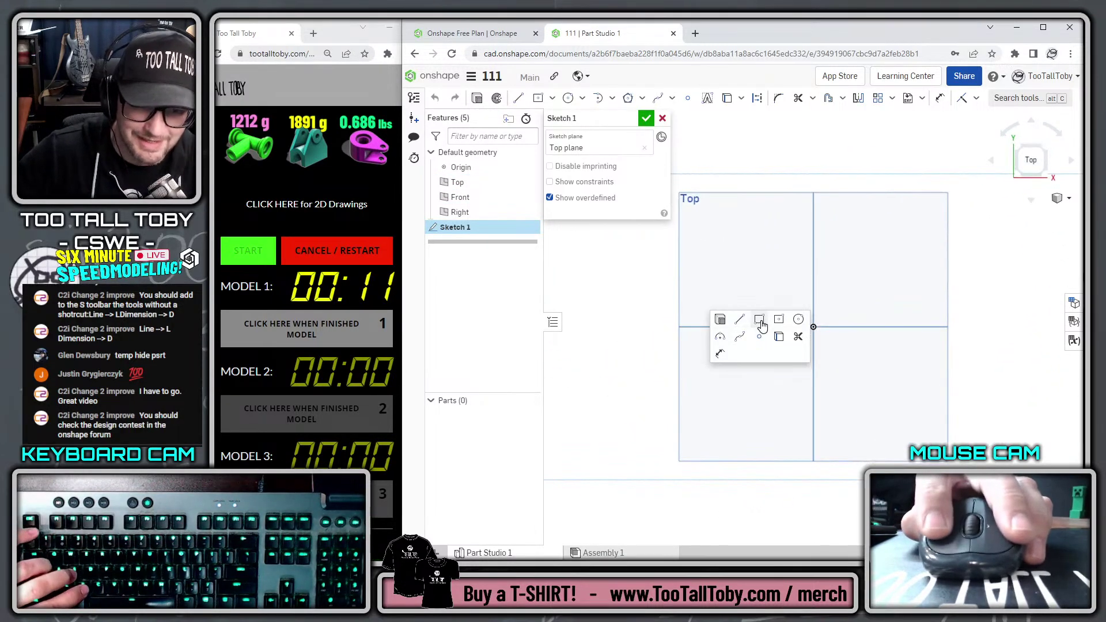
pyautogui.click(760, 320)
pyautogui.click(812, 325)
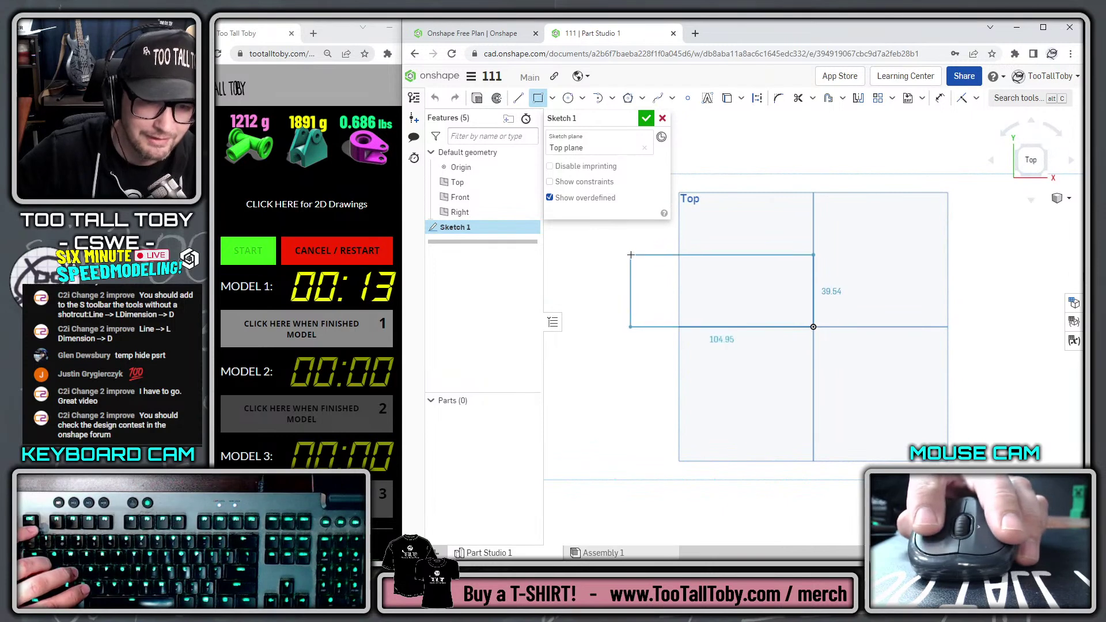
pyautogui.write('125')
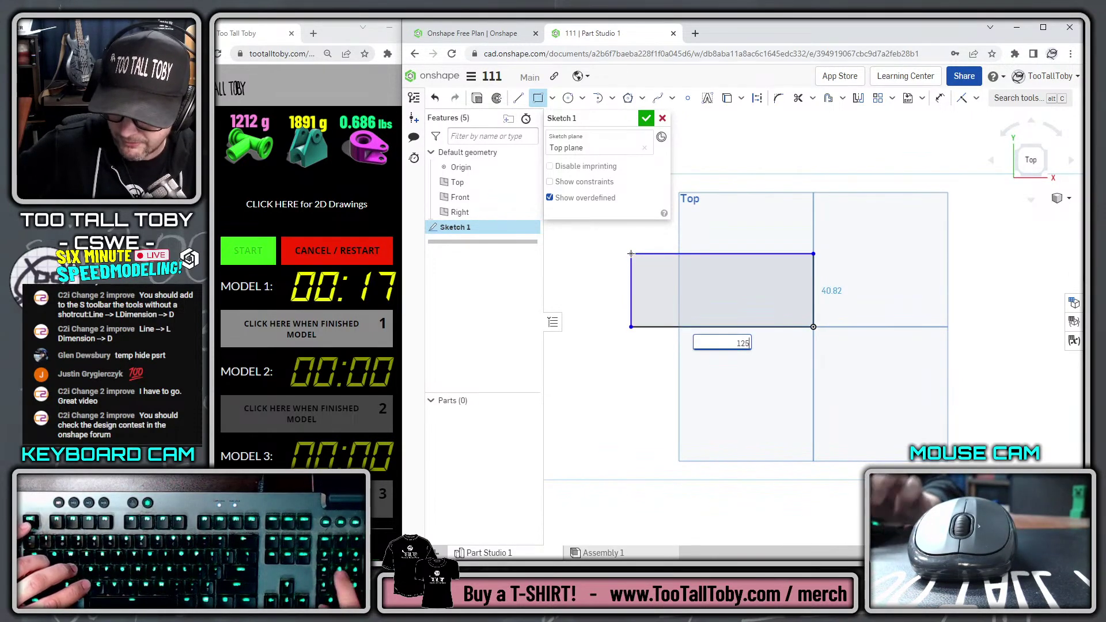
pyautogui.press('Tab')
pyautogui.write('37.5')
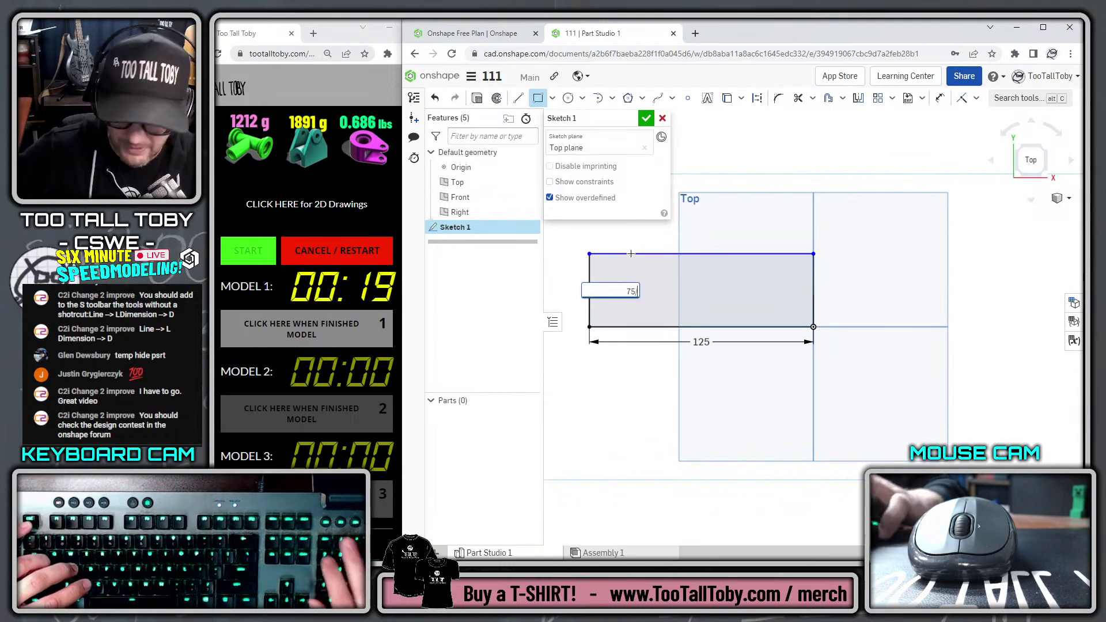
pyautogui.press('Return')
# Add a rectangle 15 mm wide and 125/2 mm high starting at the lower-left corner of the first rectangle
pyautogui.press('s')
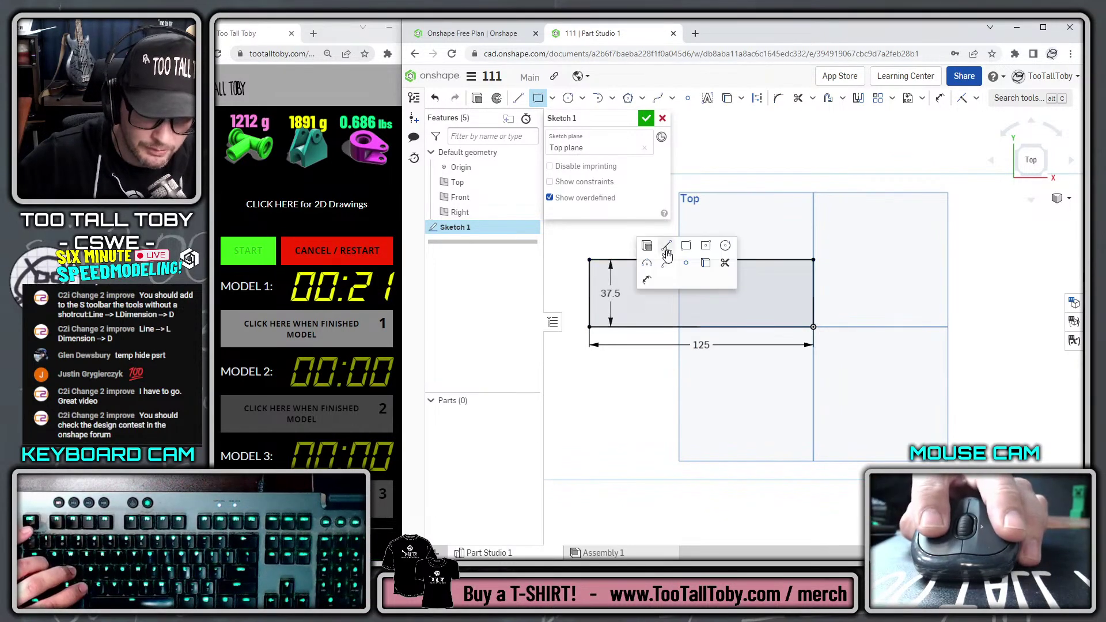
pyautogui.click(687, 249)
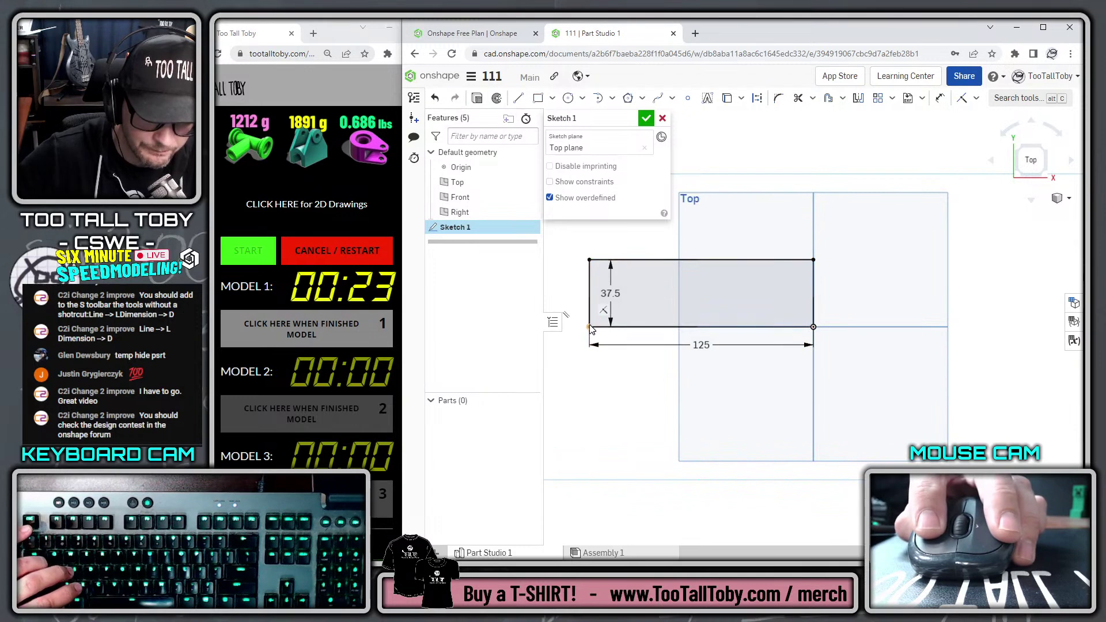
pyautogui.press('s')
pyautogui.click(660, 274)
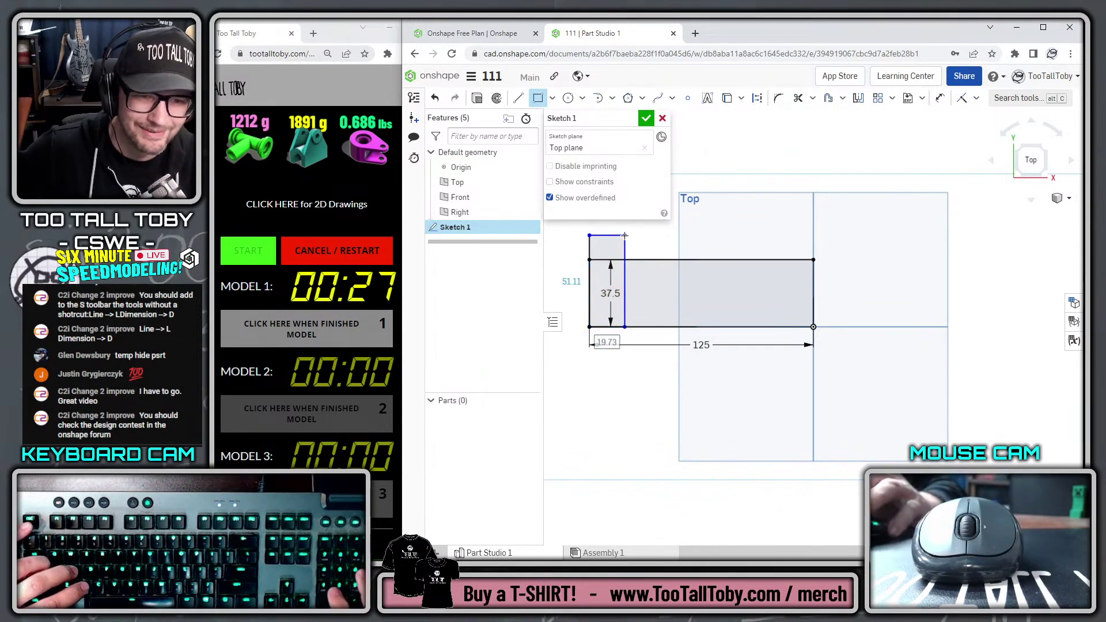
pyautogui.write('125/2')
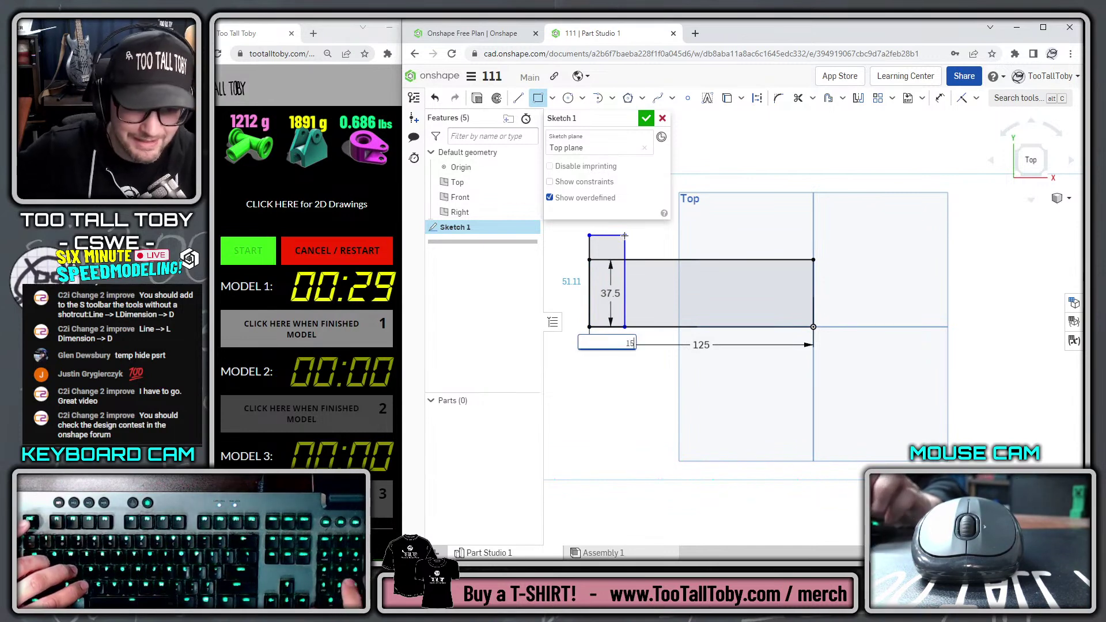
pyautogui.press('Tab')
pyautogui.write('125')
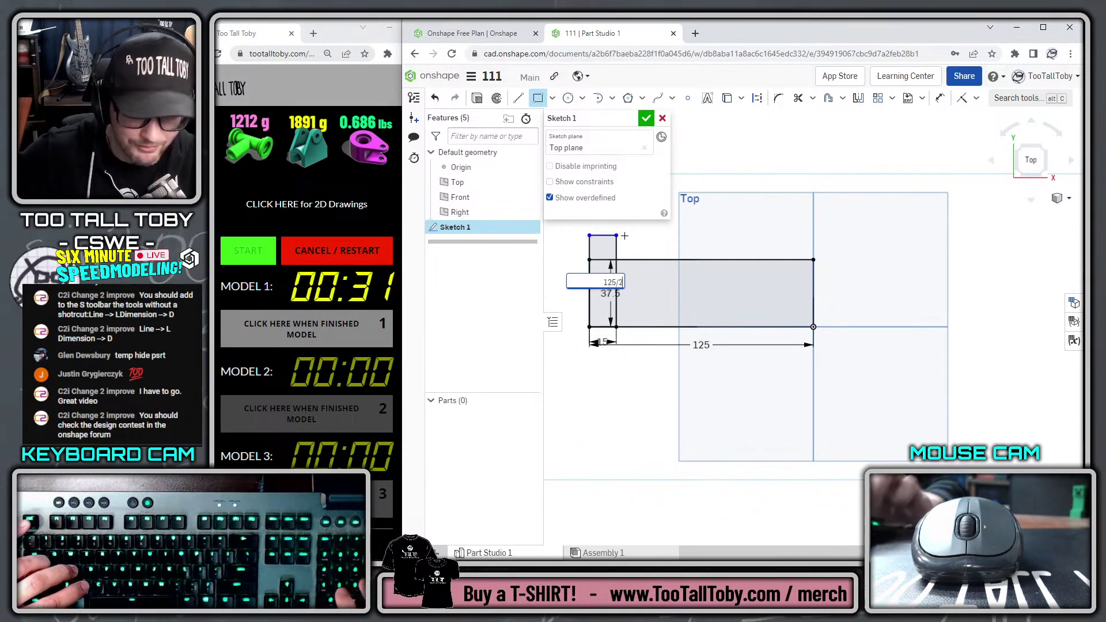
pyautogui.press('Return')
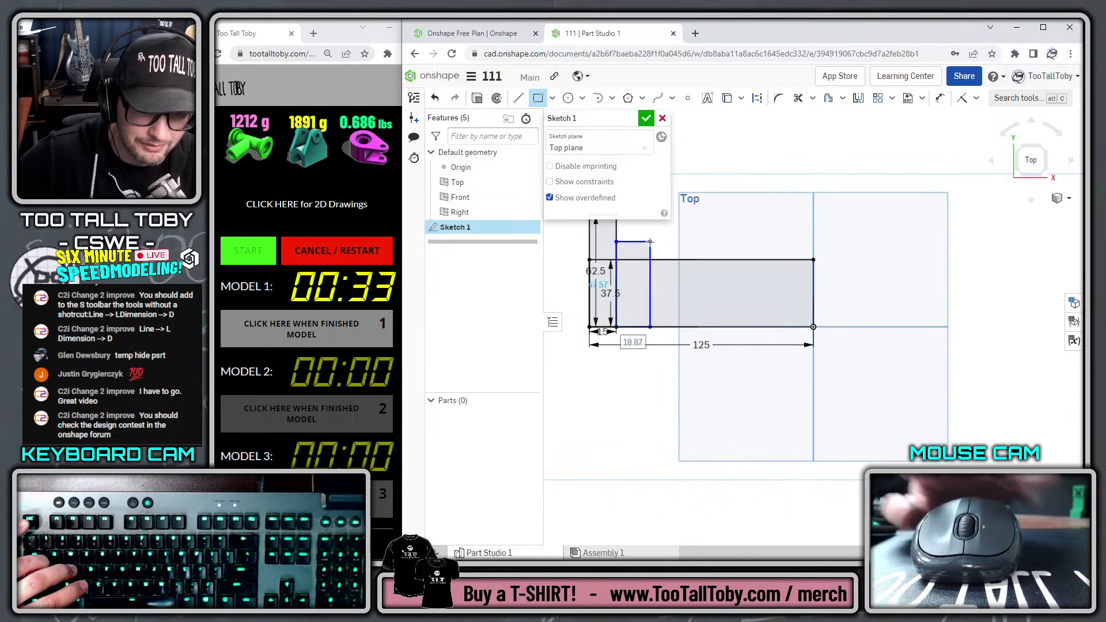
# Add a rectangle 20 mm wide and 50 mm high against the right side of the 15 mm rectangle, sharing the baseline
pyautogui.write('20')
pyautogui.press('Tab')
pyautogui.write('5')
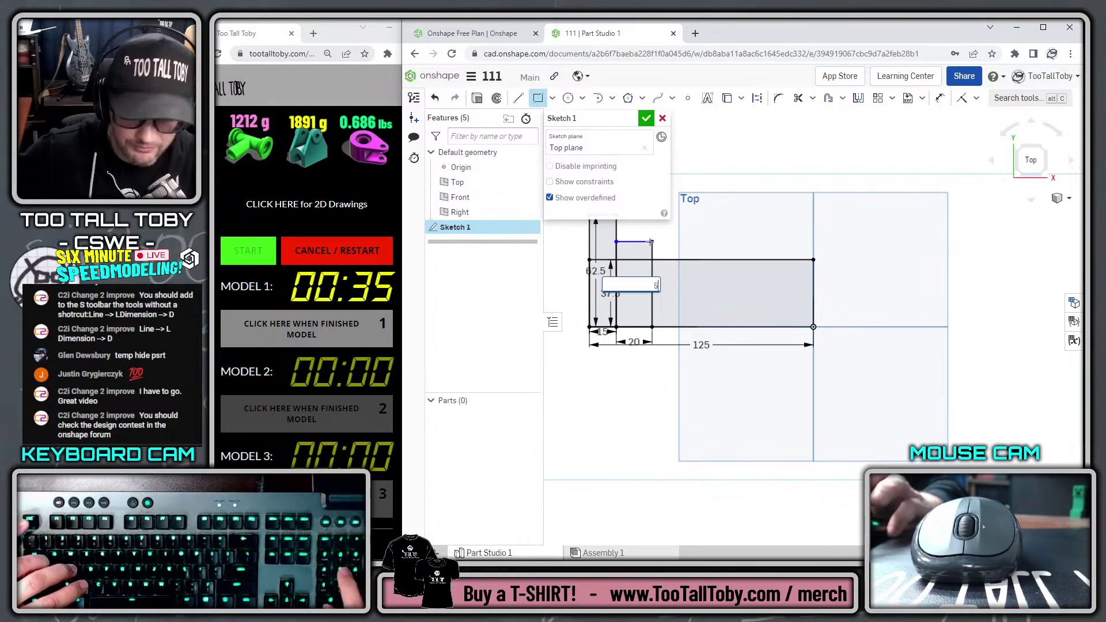
pyautogui.write('0')
pyautogui.press('Return')
# Revolve all the sketch regions a full turn about the profile's 125 mm baseline
pyautogui.scroll(-3, 719, 312)
pyautogui.press('s')
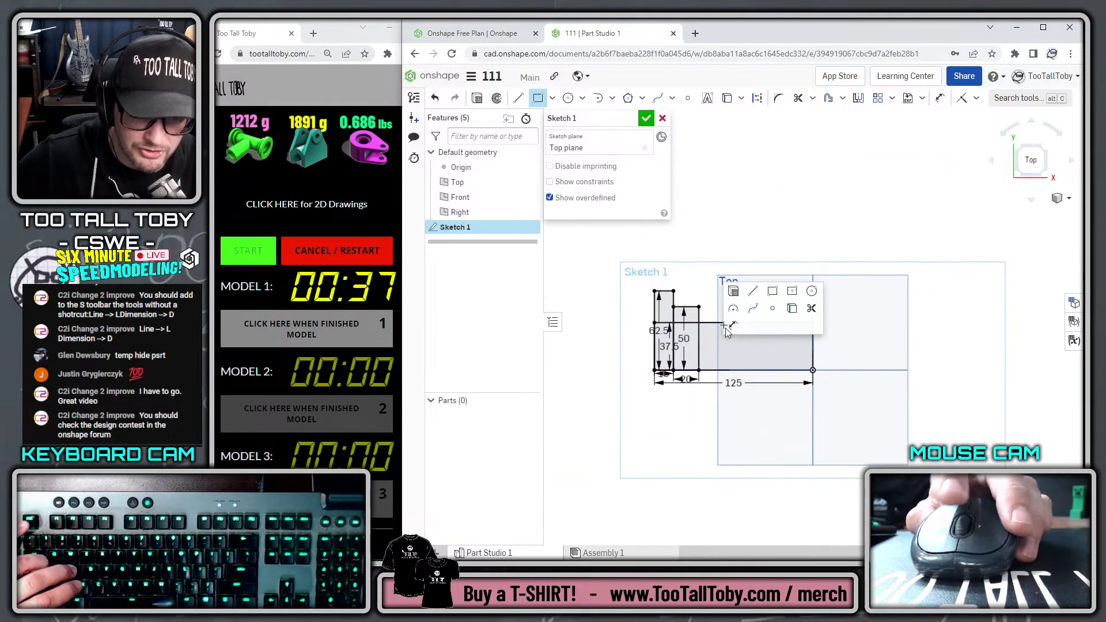
pyautogui.click(496, 102)
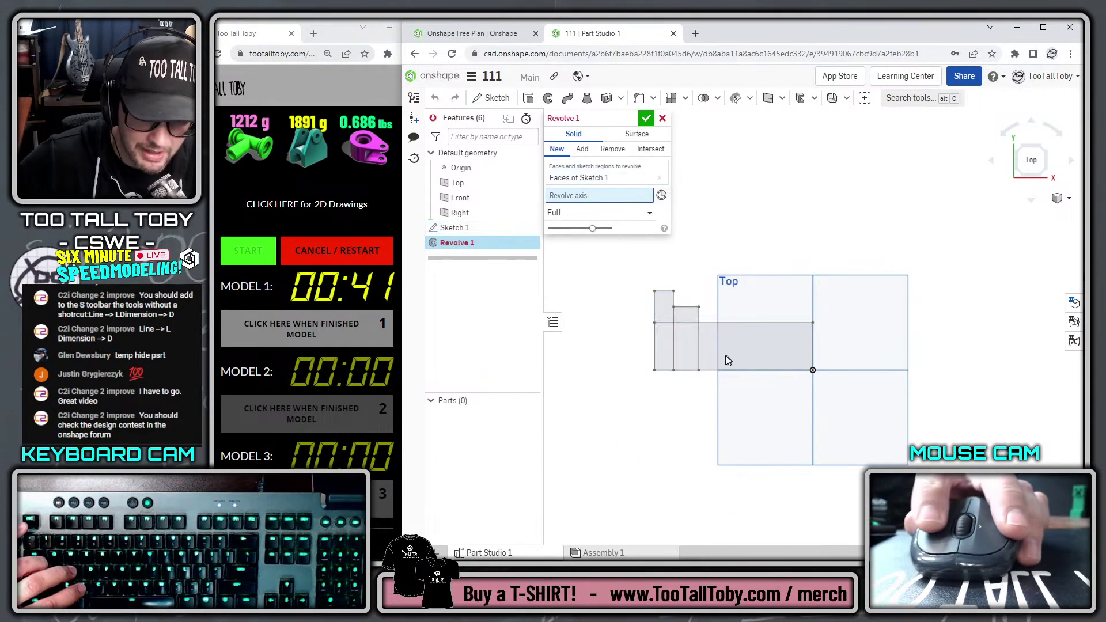
pyautogui.click(724, 370)
pyautogui.press('Return')
# Sketch two concentric circles centred on the flange's end face, giving the outer one a diameter of 80 mm
pyautogui.hotkey('shift', '7')
pyautogui.click(663, 334)
pyautogui.press('s')
pyautogui.click(685, 334)
pyautogui.press('s')
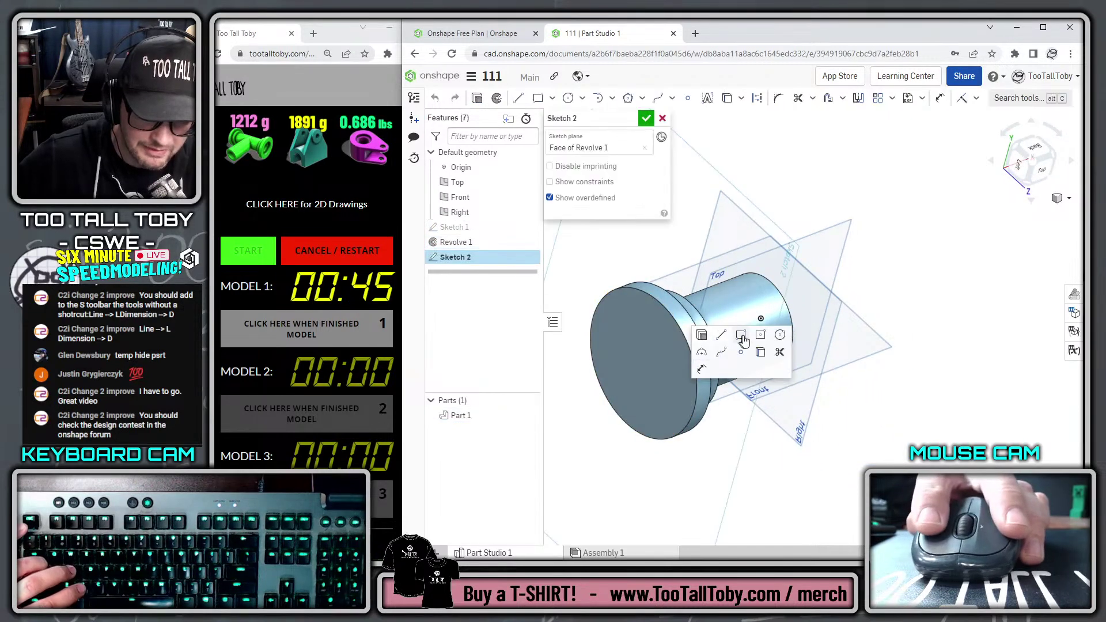
pyautogui.click(779, 335)
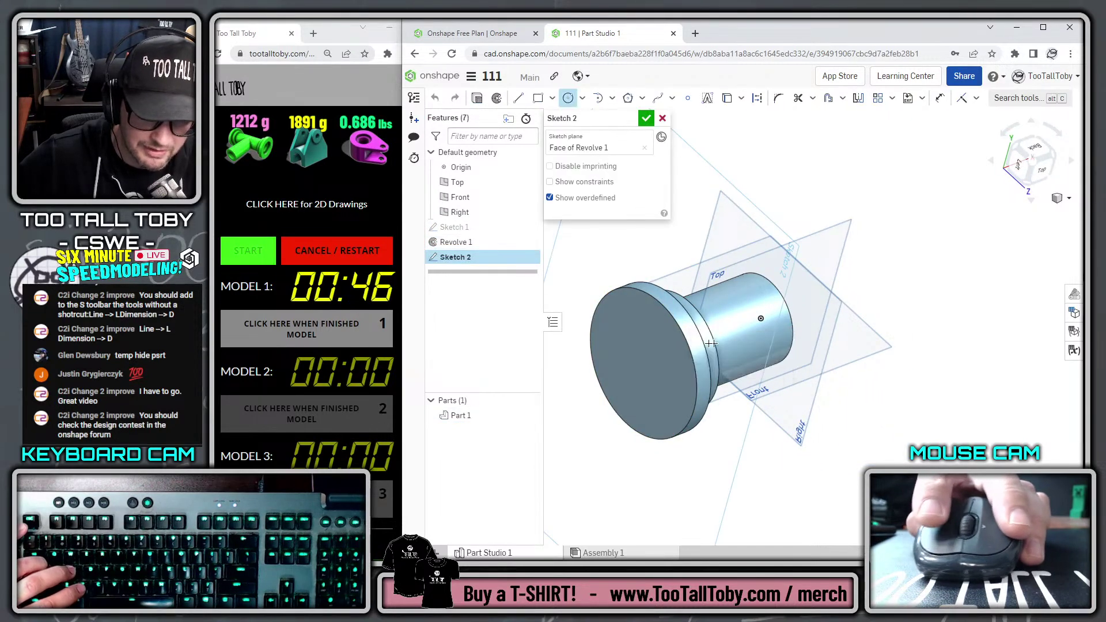
pyautogui.click(642, 364)
pyautogui.click(655, 400)
pyautogui.write('80')
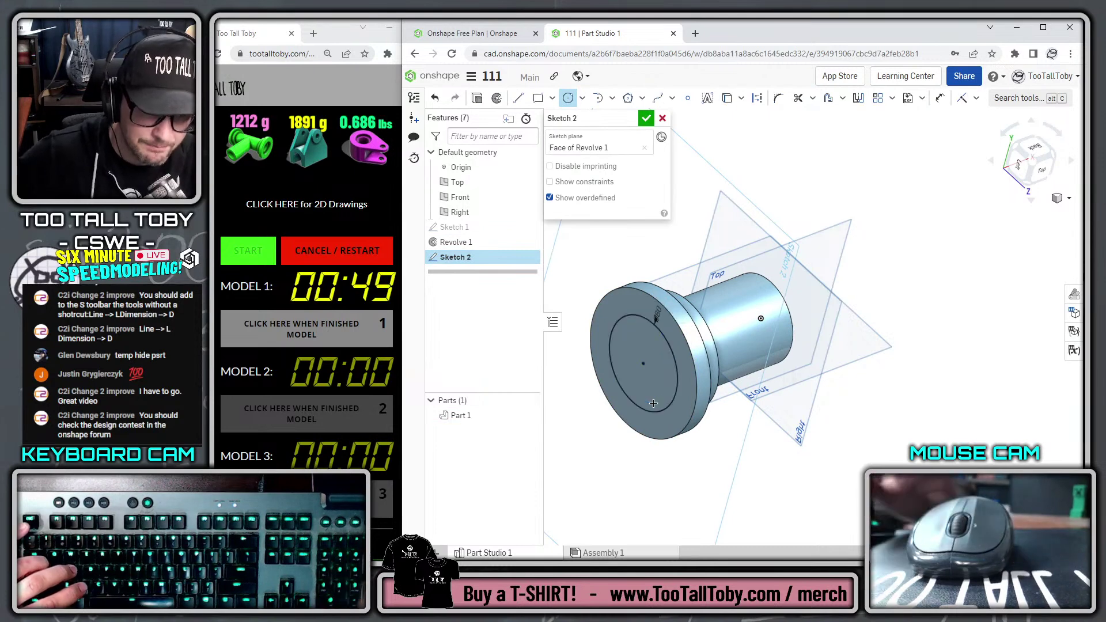
pyautogui.press('Return')
pyautogui.click(644, 363)
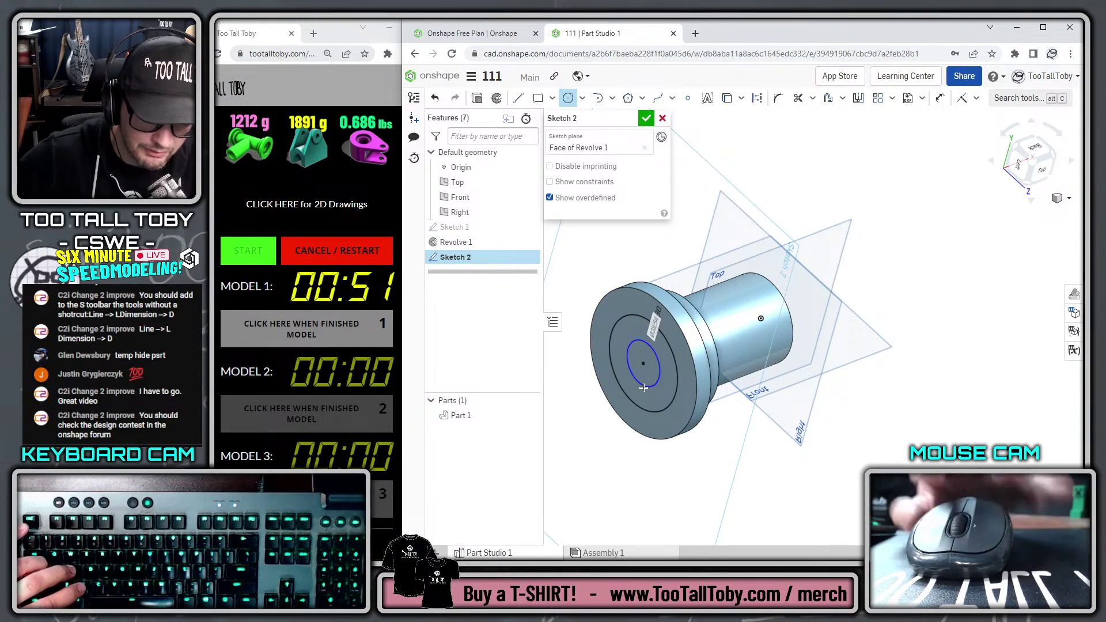
pyautogui.click(662, 337)
# Cut the ring between the two circles 10 mm deep into the flange face with a blind Remove extrude
pyautogui.press('s')
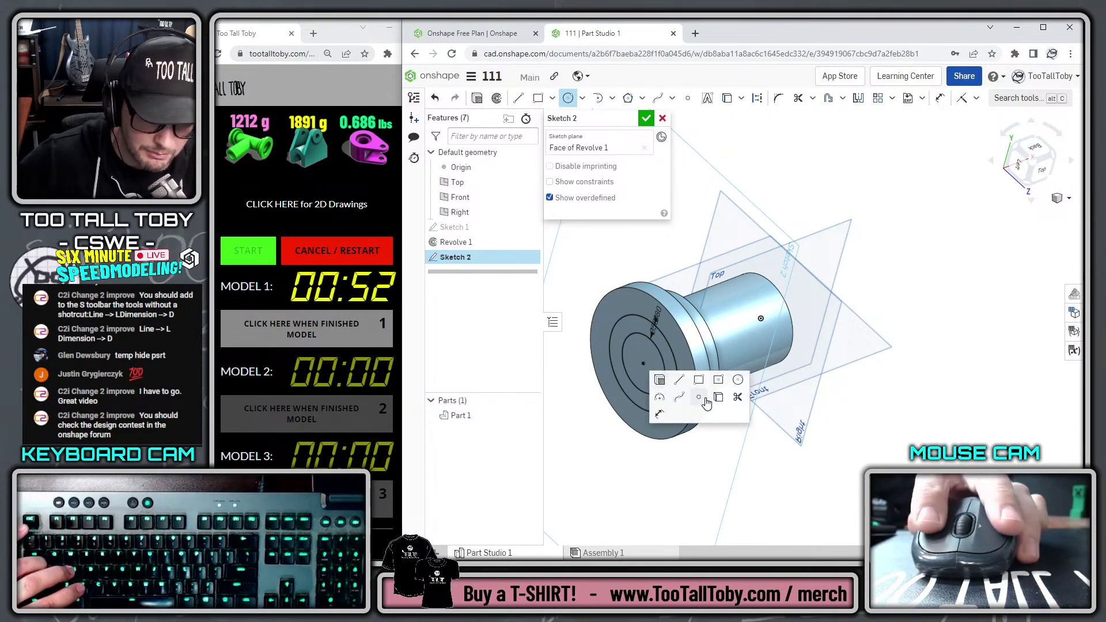
pyautogui.click(660, 381)
pyautogui.click(662, 195)
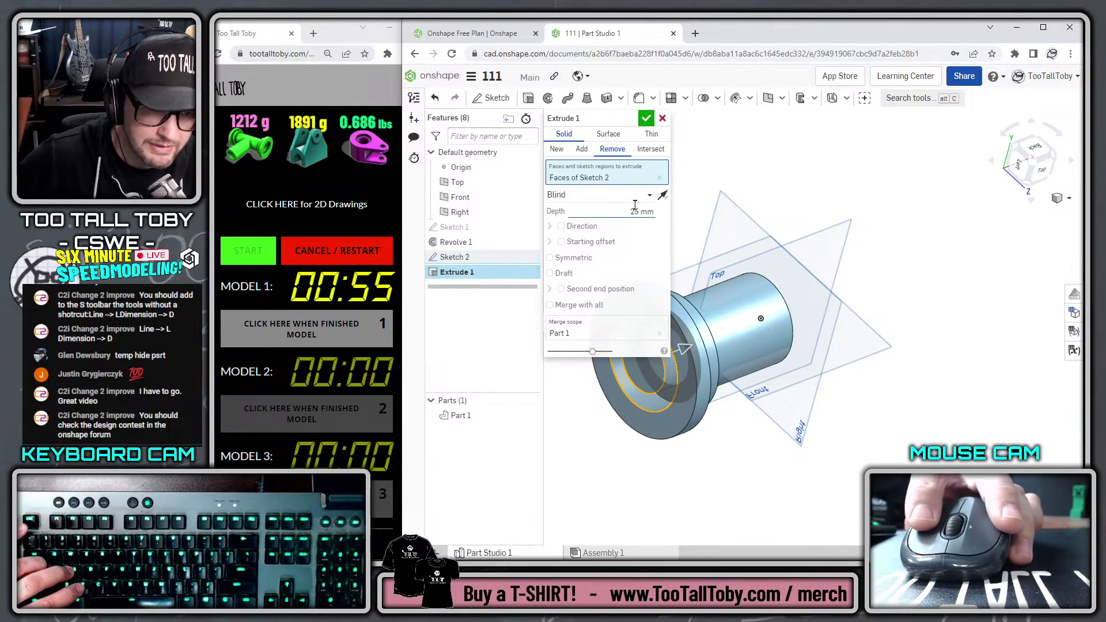
pyautogui.write('10')
pyautogui.press('Return')
pyautogui.press('Return')
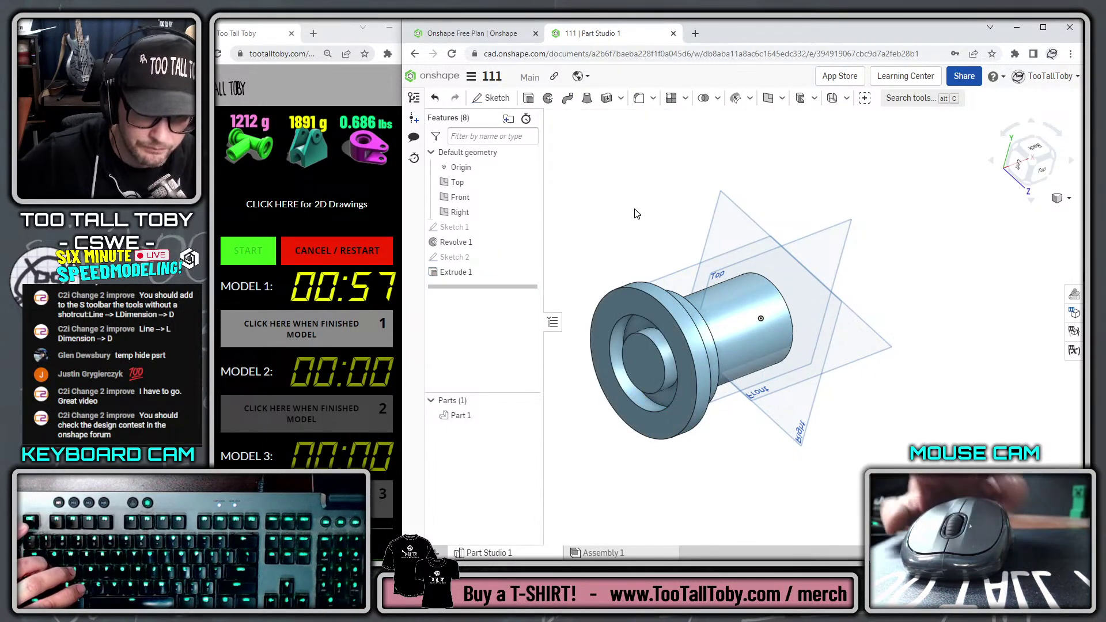
# Sketch a 75 mm diameter circle centred on the origin on the Top plane
pyautogui.click(830, 245)
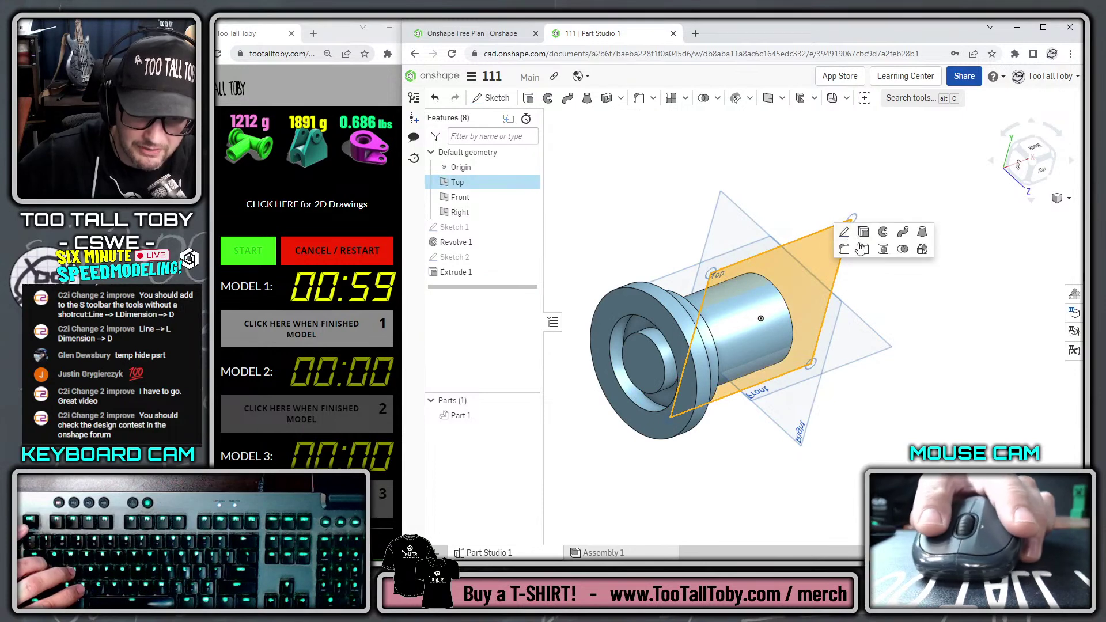
pyautogui.click(844, 231)
pyautogui.press('c')
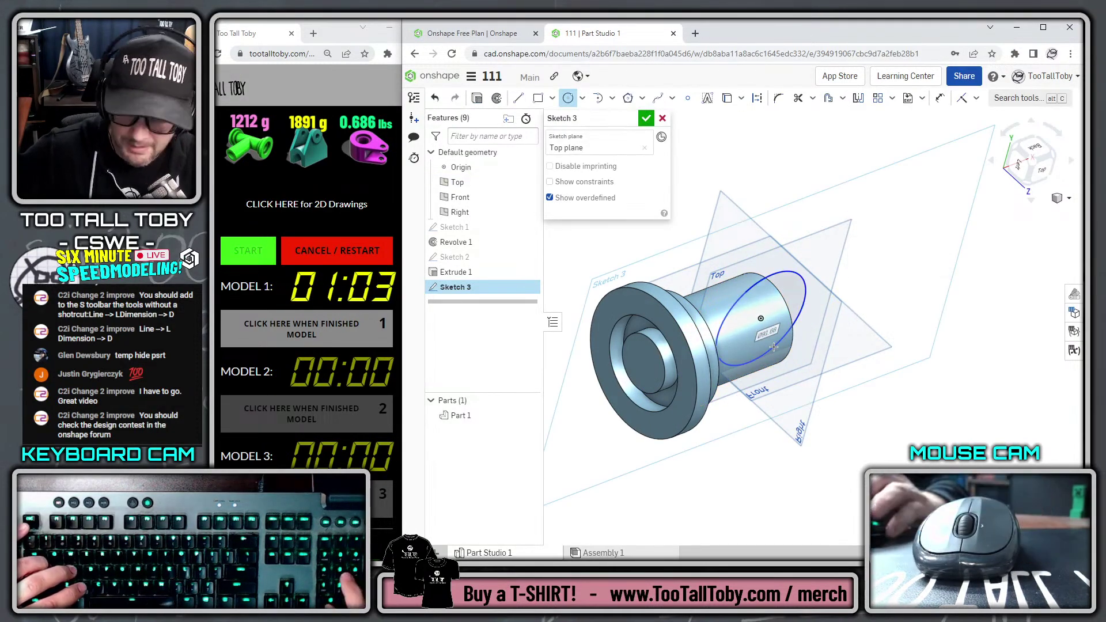
pyautogui.write('75')
pyautogui.press('Return')
# Extrude only the 75 mm circle 160 mm as an added branch pipe merged with the part
pyautogui.press('s')
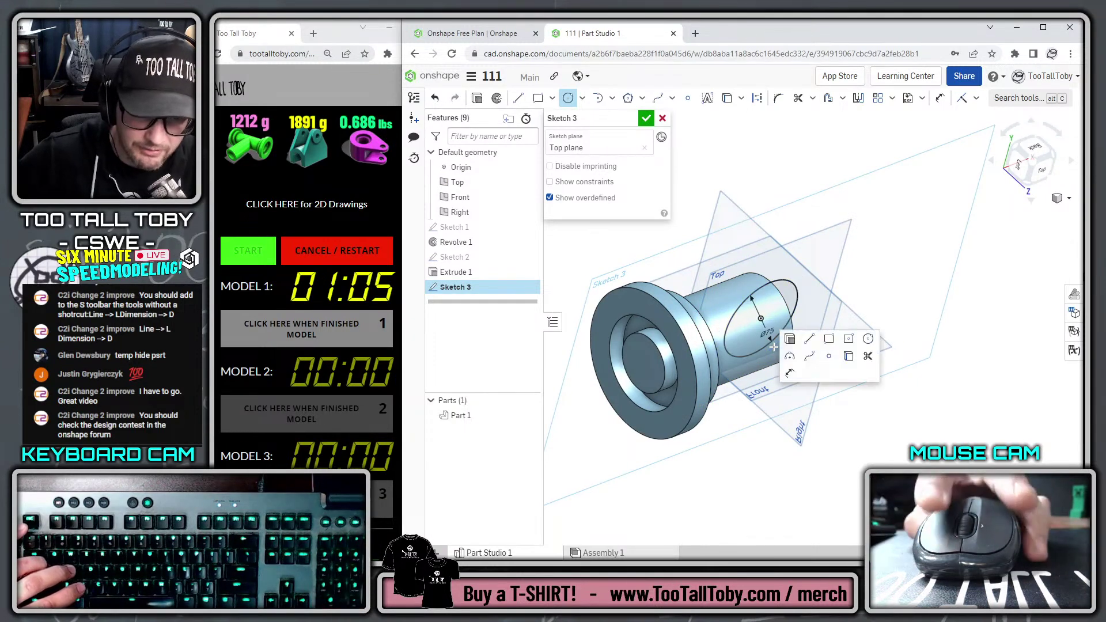
pyautogui.click(797, 346)
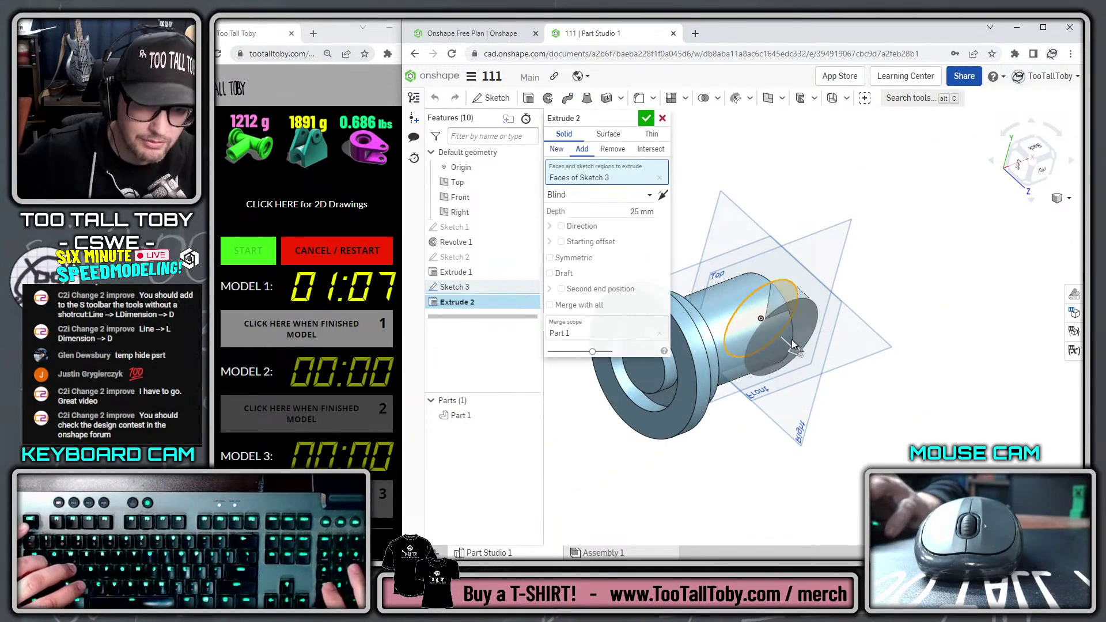
pyautogui.write('160')
pyautogui.press('Return')
pyautogui.click(868, 401)
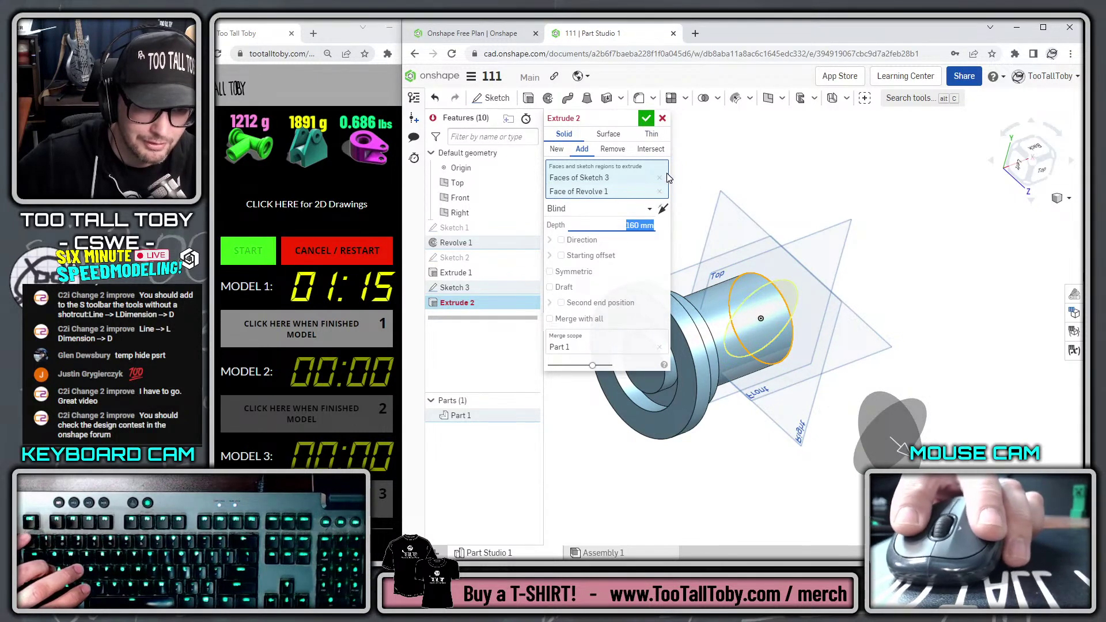
pyautogui.click(659, 191)
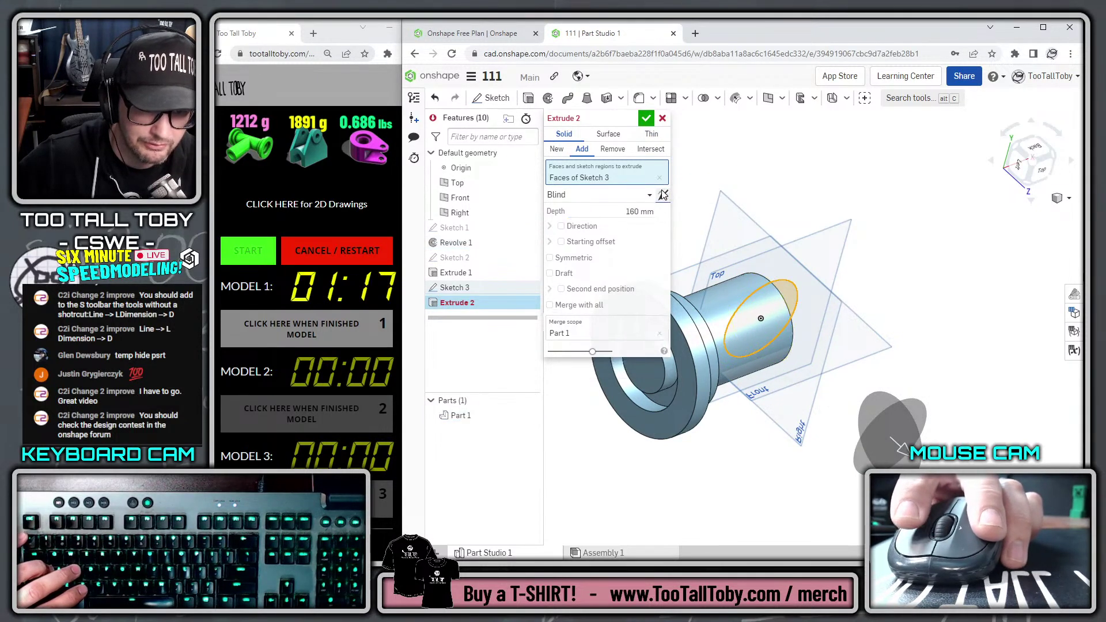
pyautogui.click(647, 120)
# Sketch a concentric 50 mm diameter circle on the end face of the branch pipe
pyautogui.click(895, 432)
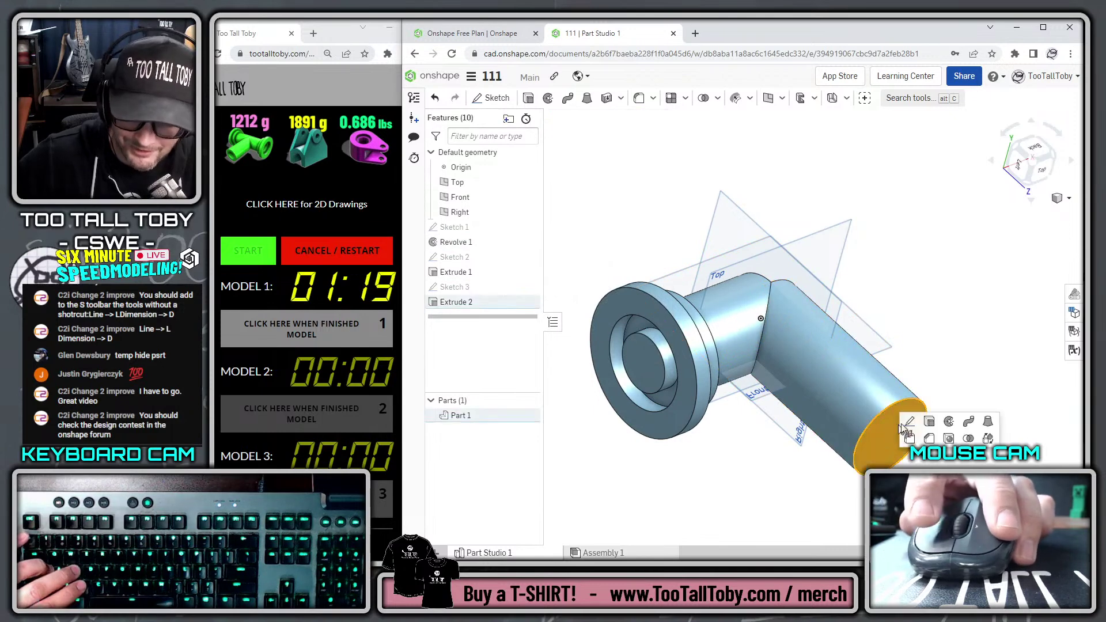
pyautogui.click(911, 422)
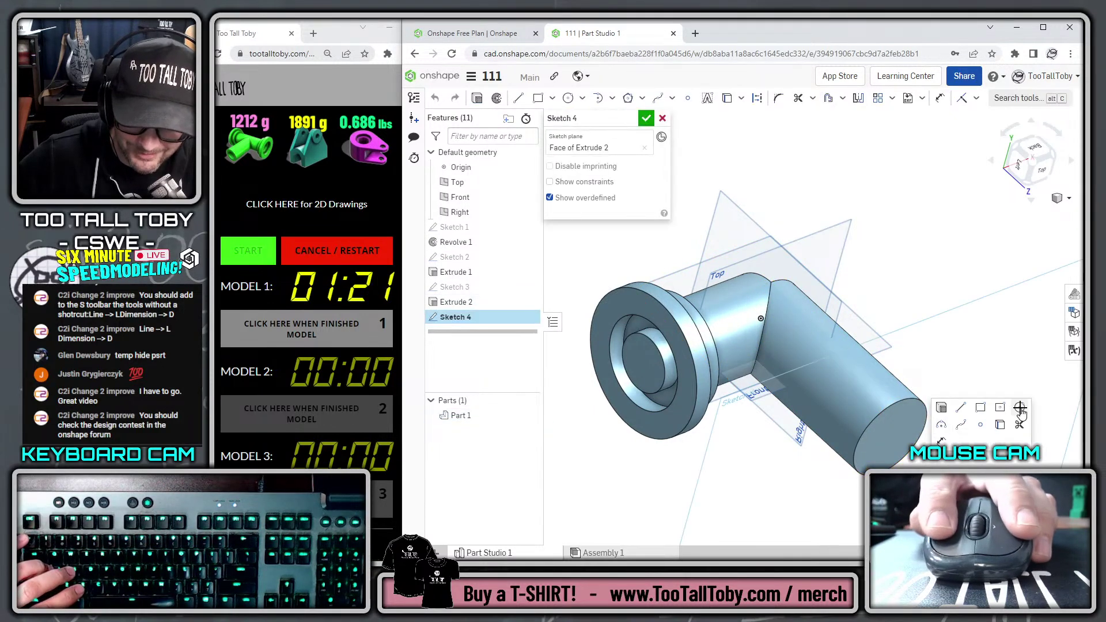
pyautogui.click(881, 458)
pyautogui.write('60')
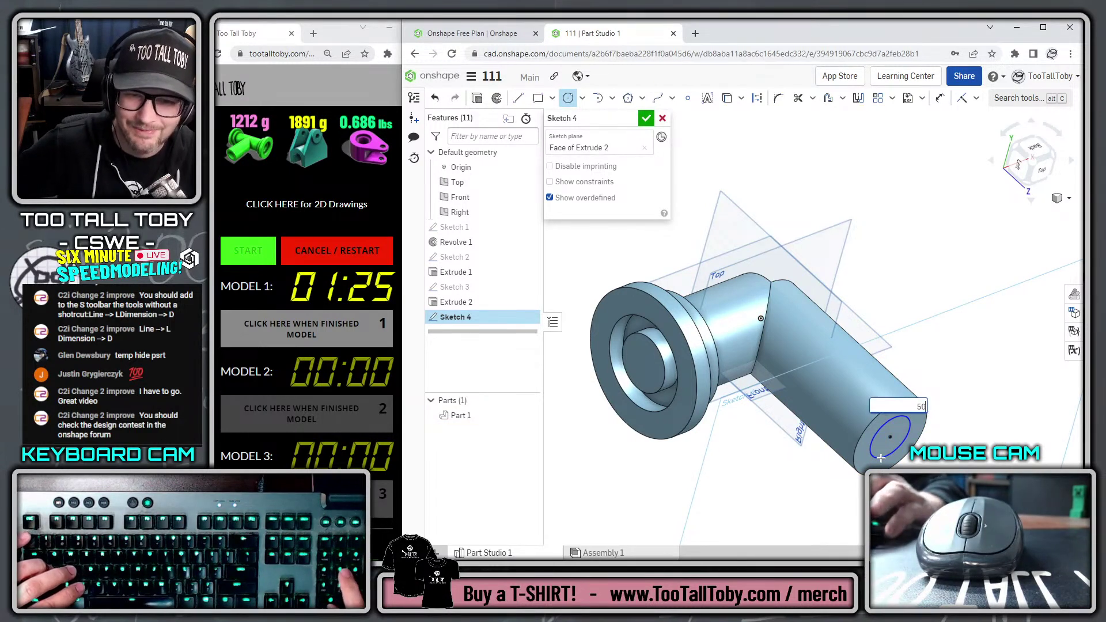
pyautogui.press('Return')
# Cut the circle through the branch pipe with a Remove extrude ending up to the vertex where the two pipes meet
pyautogui.press('s')
pyautogui.click(897, 454)
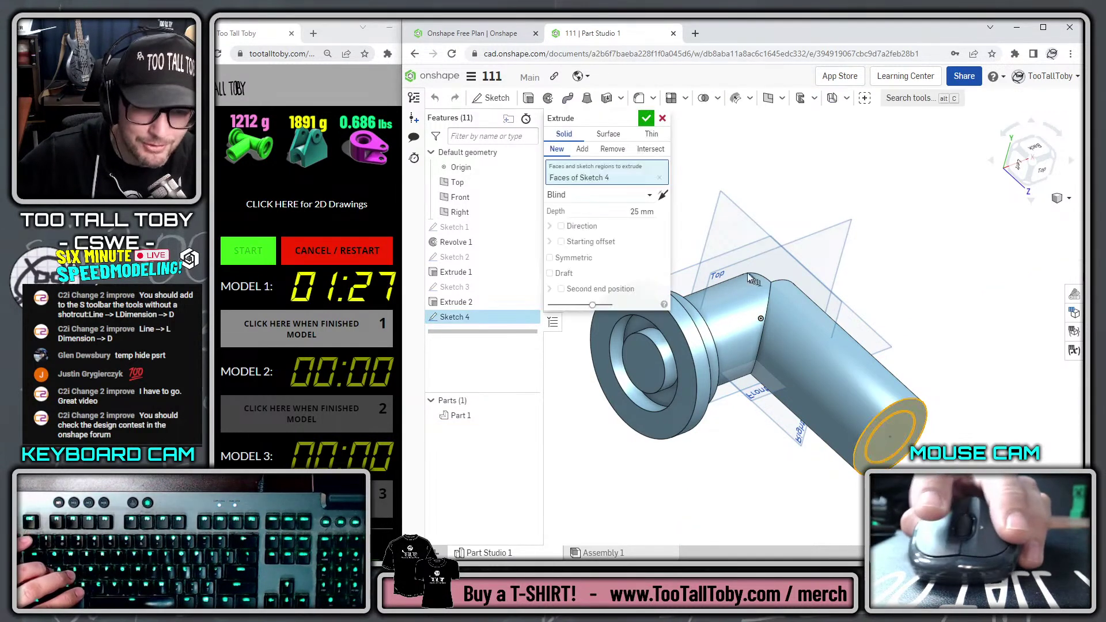
pyautogui.click(612, 148)
pyautogui.click(645, 195)
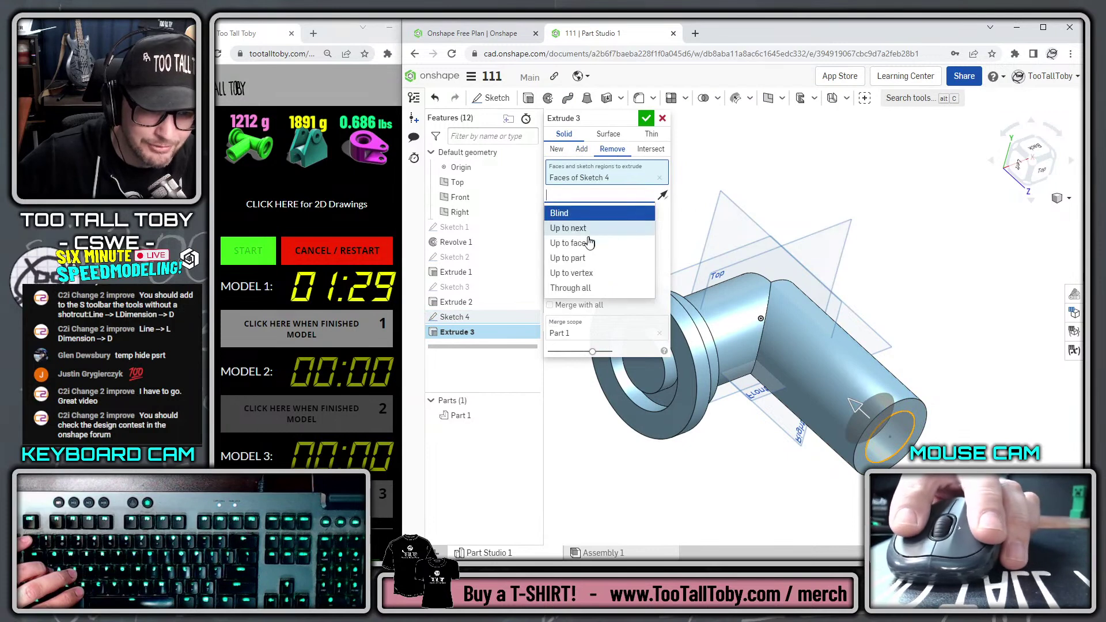
pyautogui.click(575, 278)
pyautogui.click(771, 285)
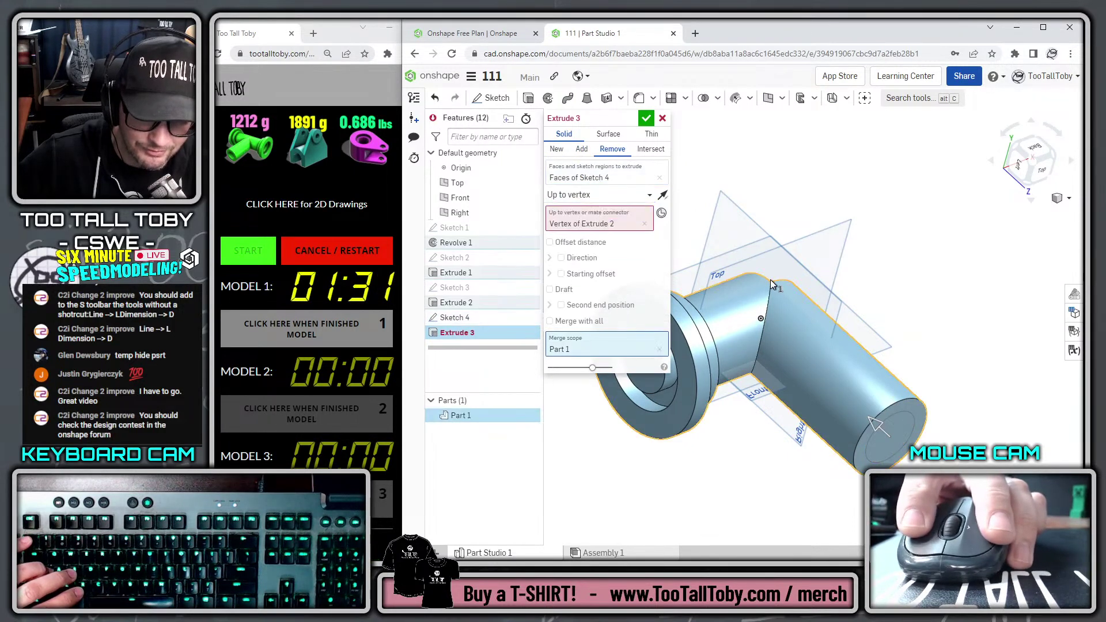
pyautogui.click(646, 118)
# Cut the remaining round face inside the flange through all with a Remove extrude to open the main pipe bore
pyautogui.click(634, 353)
pyautogui.press('s')
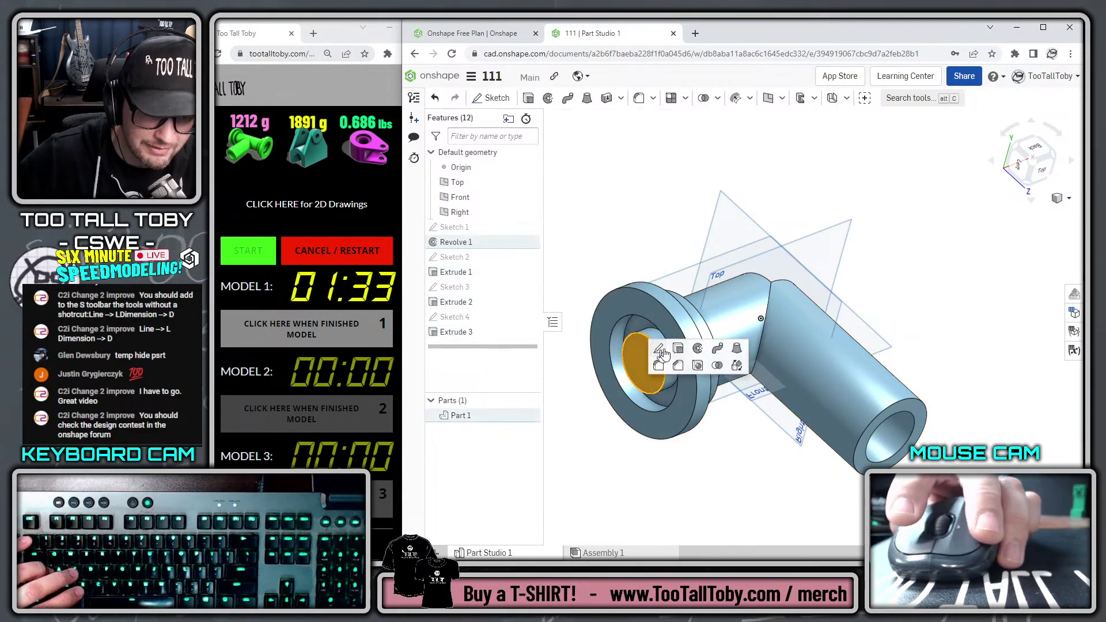
pyautogui.click(679, 351)
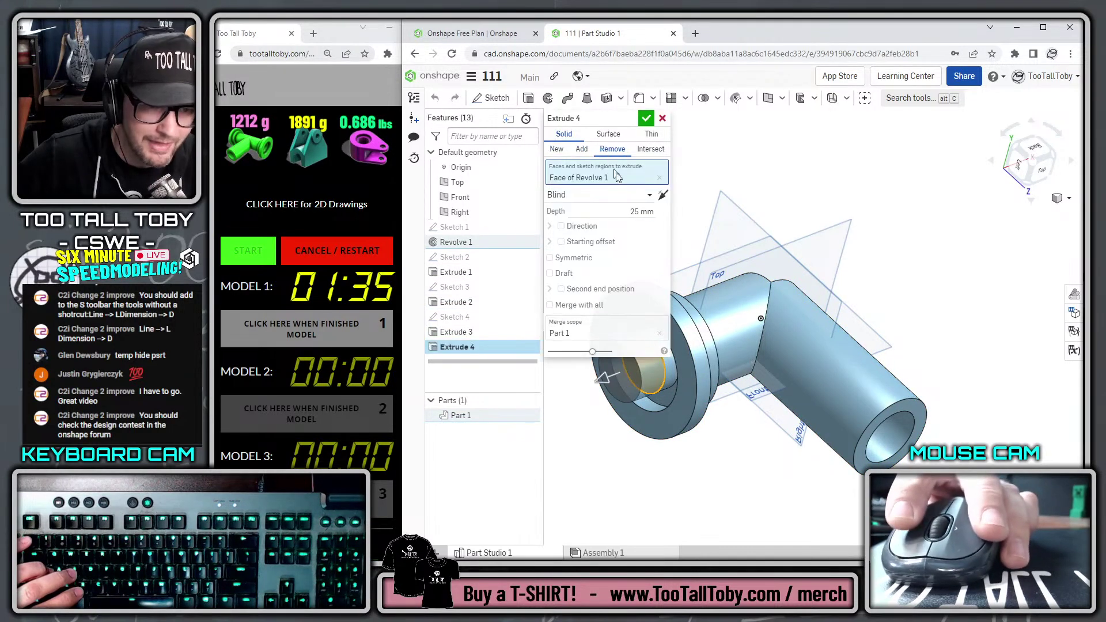
pyautogui.click(605, 195)
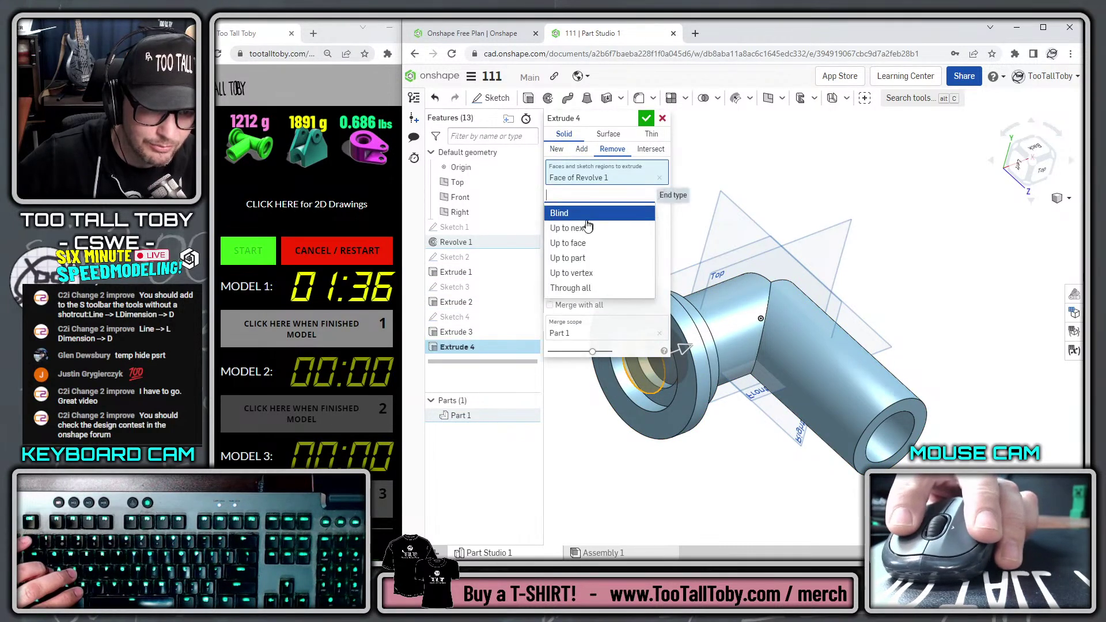
pyautogui.click(576, 288)
pyautogui.click(645, 118)
# Mirror the whole part about the default plane perpendicular to the main pipe at the origin, merging both halves into one part
pyautogui.click(685, 98)
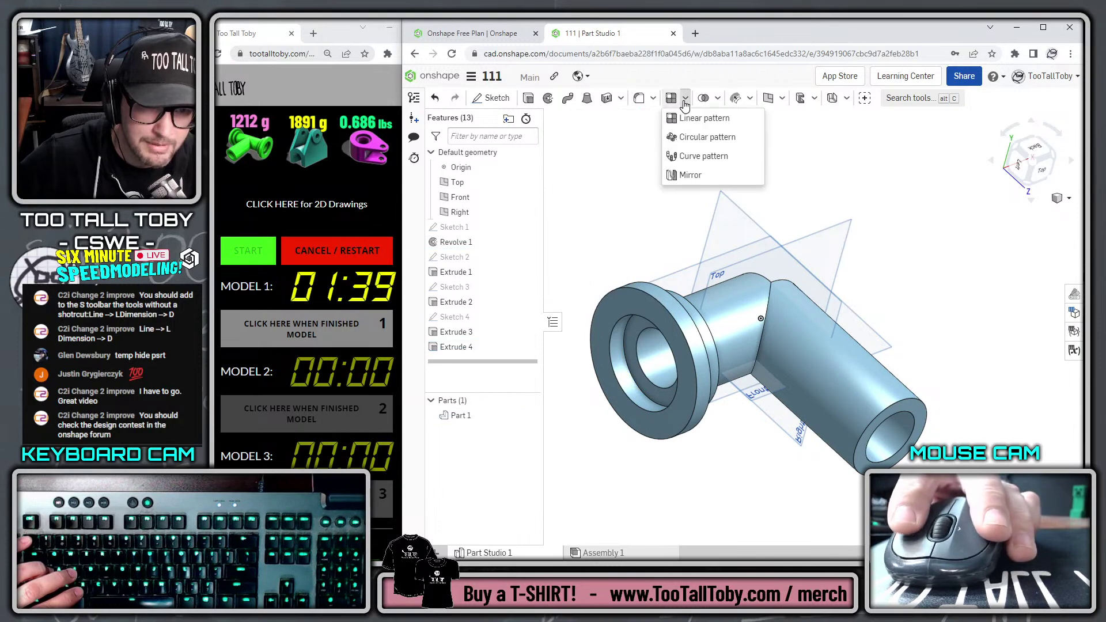
pyautogui.click(691, 174)
pyautogui.click(741, 341)
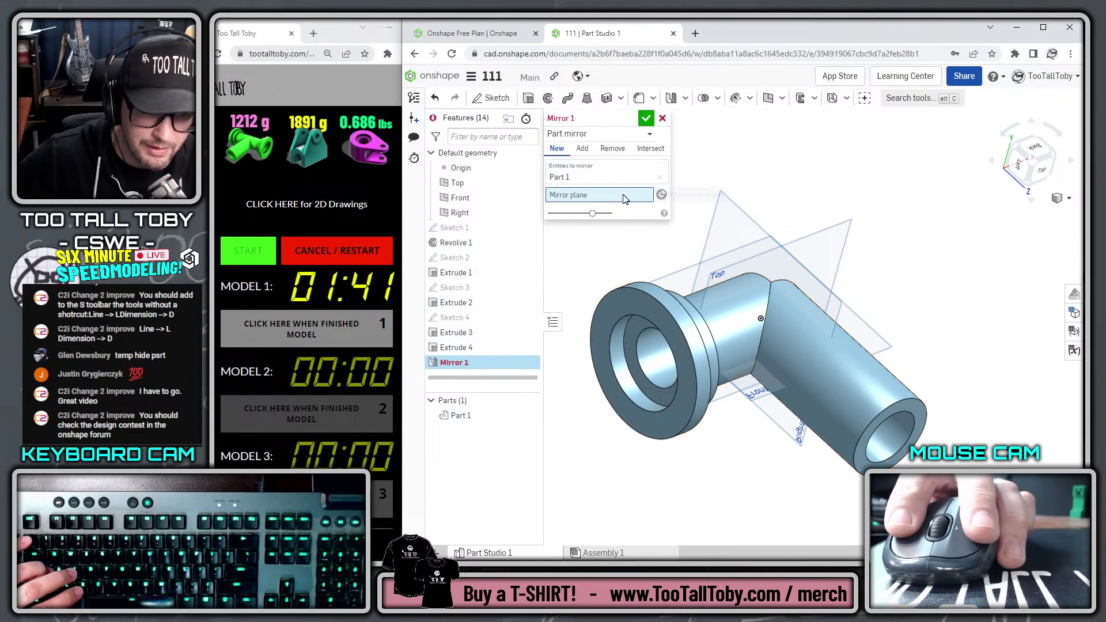
pyautogui.click(747, 216)
pyautogui.click(646, 118)
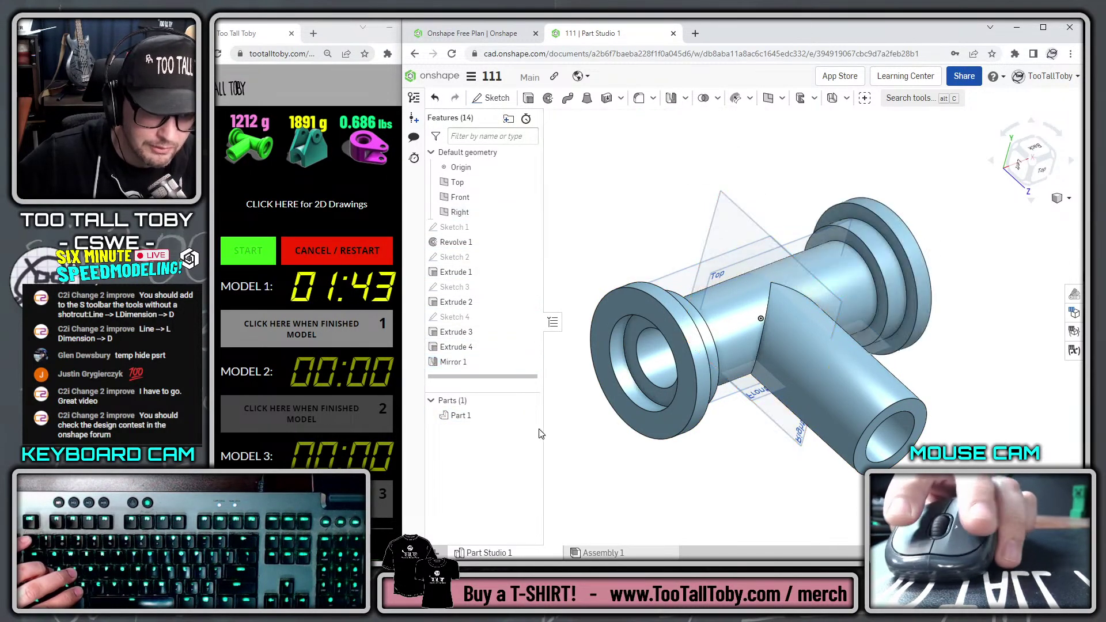
# Assign the material TTT-ABS from the TTT-CUSTOM MATERIALS library to the pipe part
pyautogui.rightClick(465, 416)
pyautogui.click(612, 271)
pyautogui.click(685, 388)
pyautogui.click(658, 410)
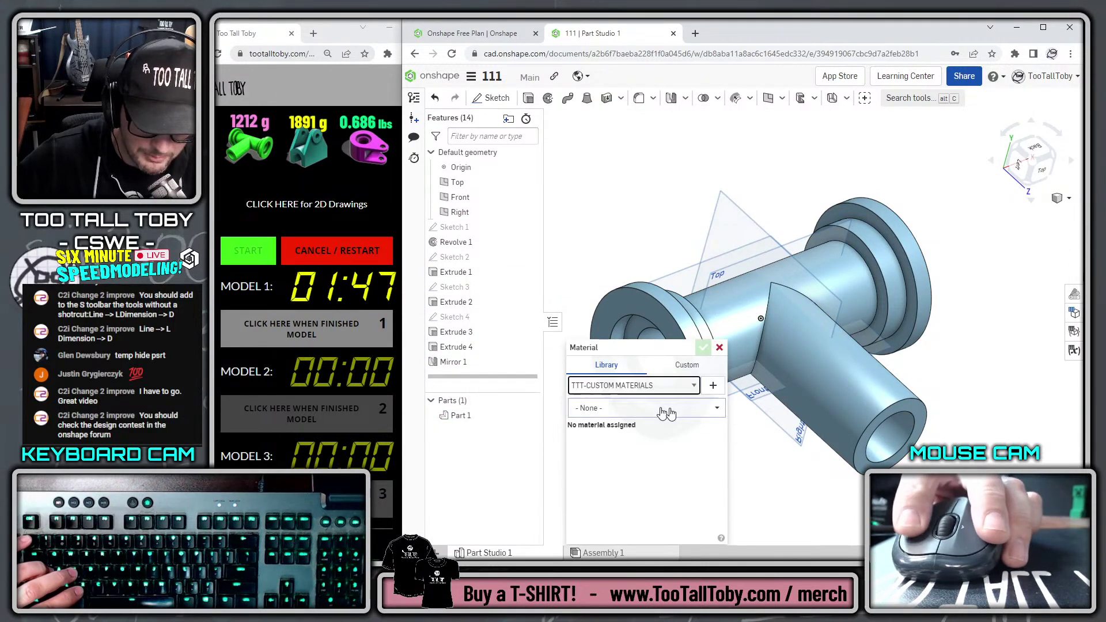
pyautogui.click(715, 406)
pyautogui.click(631, 455)
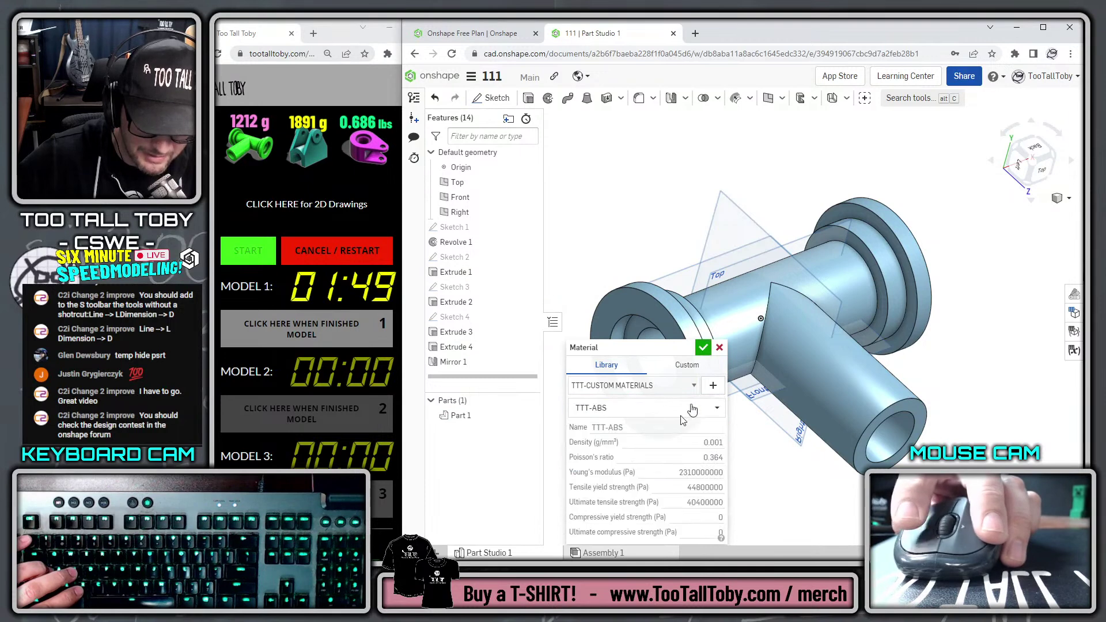
pyautogui.click(703, 347)
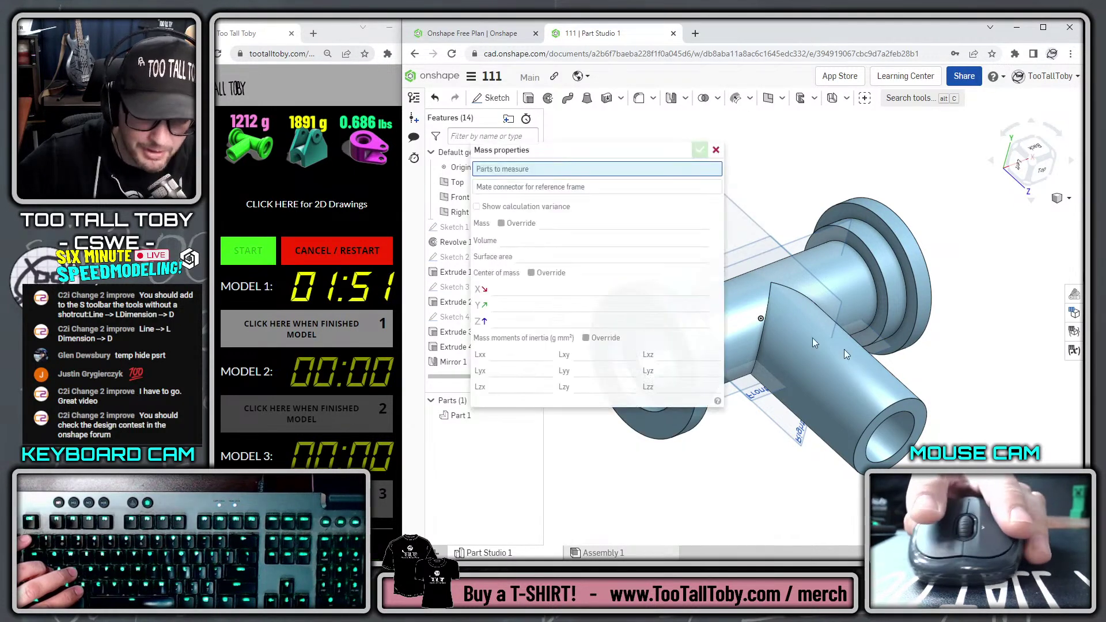
# Check the mass properties of the pipe part and mark Model 1 as finished on the run timer
pyautogui.click(796, 314)
pyautogui.click(472, 75)
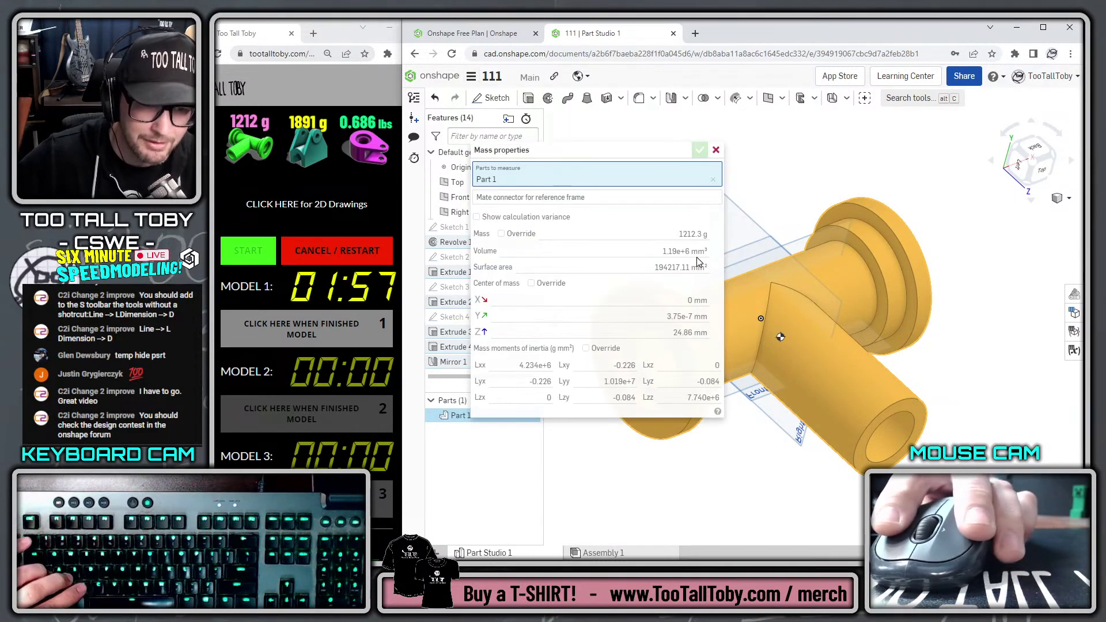
pyautogui.click(716, 150)
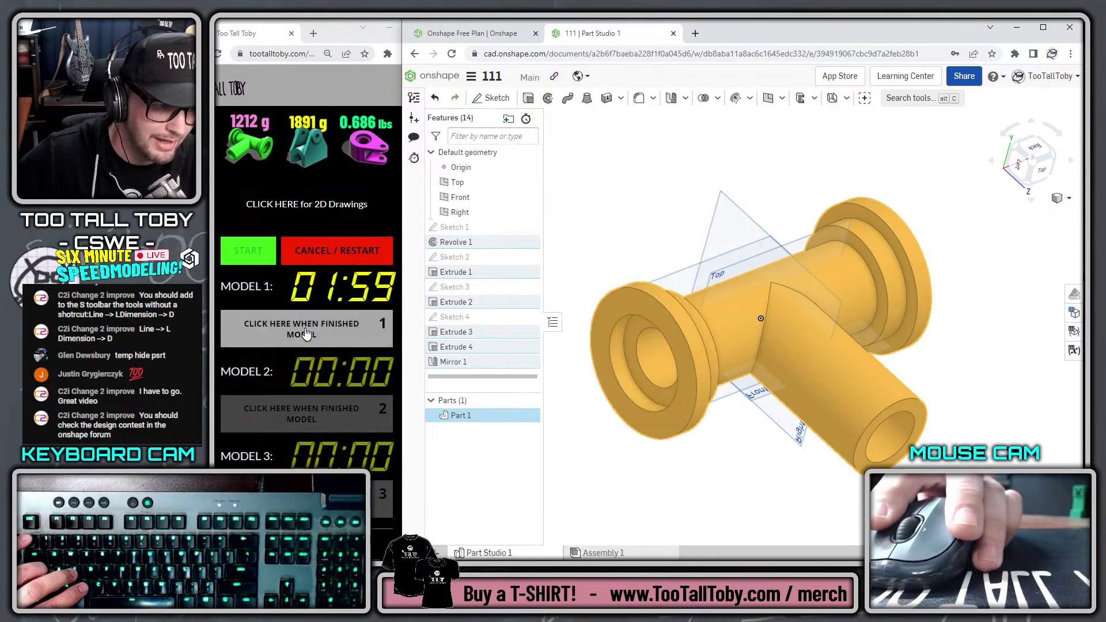
pyautogui.click(637, 155)
# Close document 111 and create a new public document named 222
pyautogui.click(472, 75)
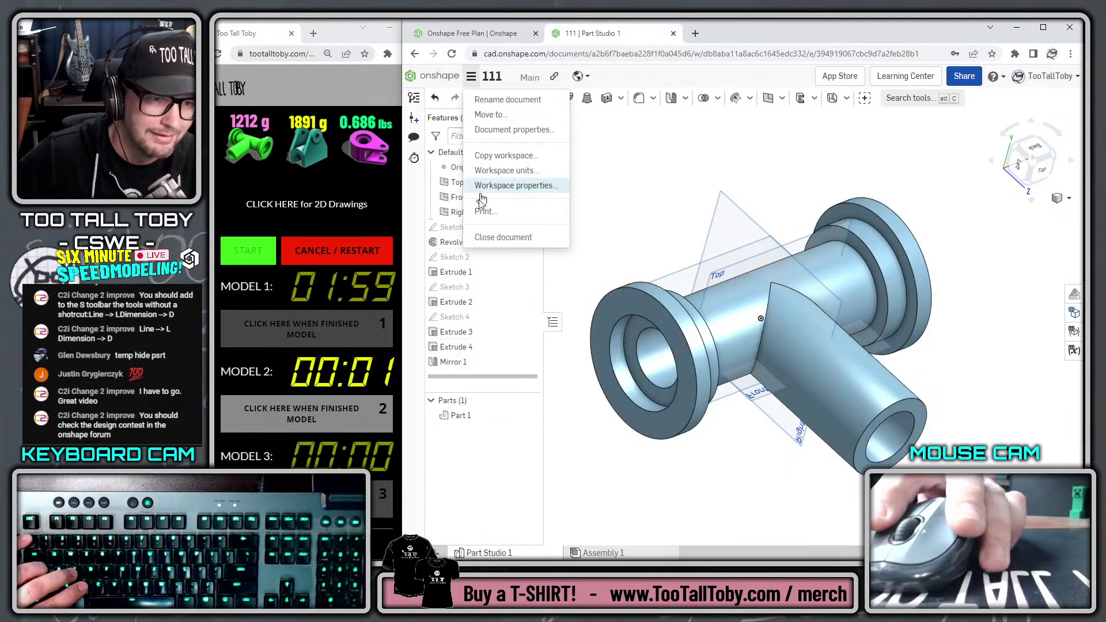
pyautogui.click(489, 238)
pyautogui.click(454, 131)
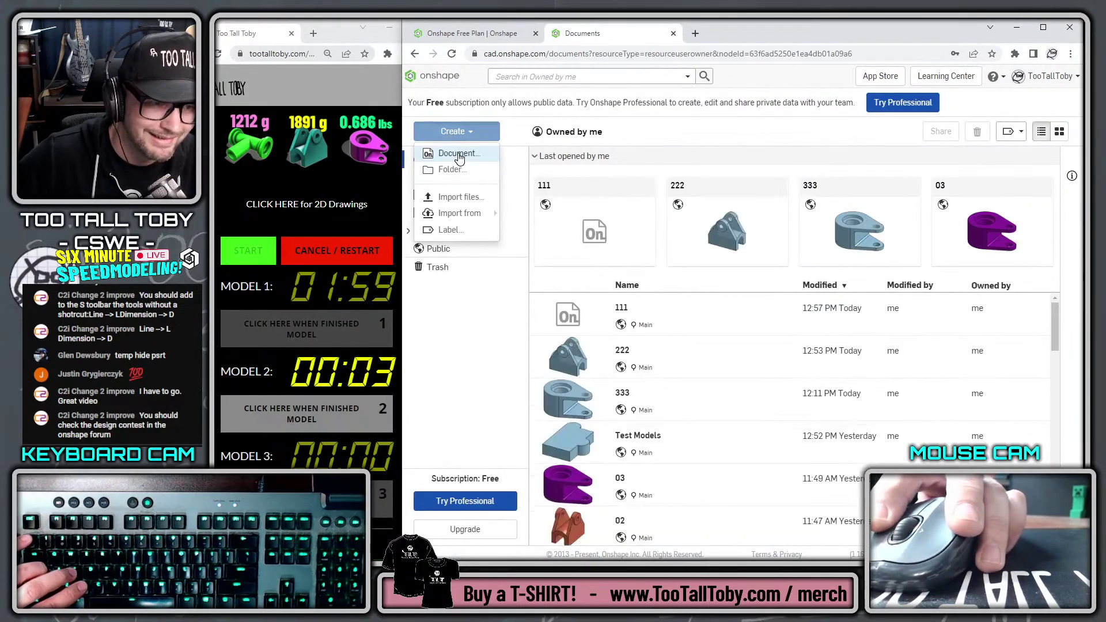
pyautogui.click(459, 153)
pyautogui.write('222')
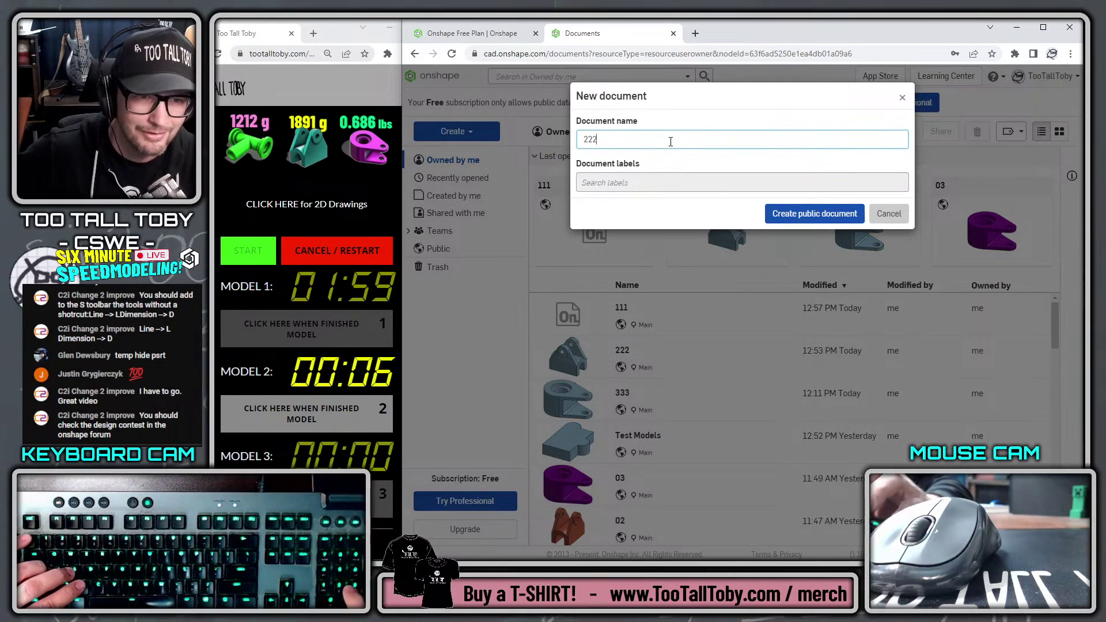
pyautogui.press('Return')
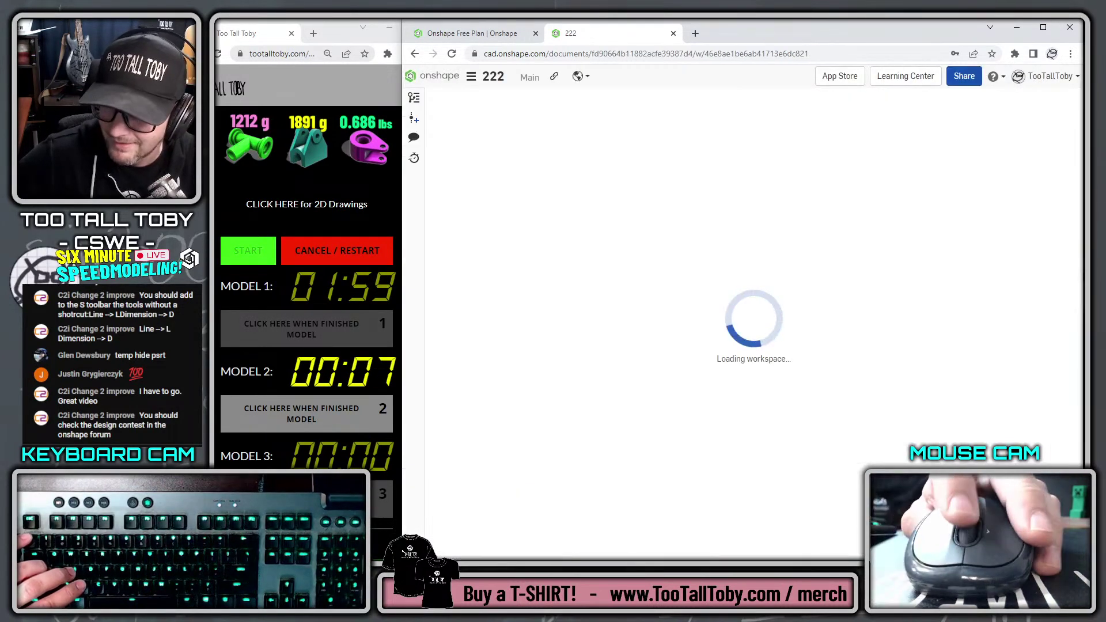
# Sketch a centre rectangle 60 mm wide and 36 mm high on the Right plane, centred on the origin
pyautogui.click(699, 212)
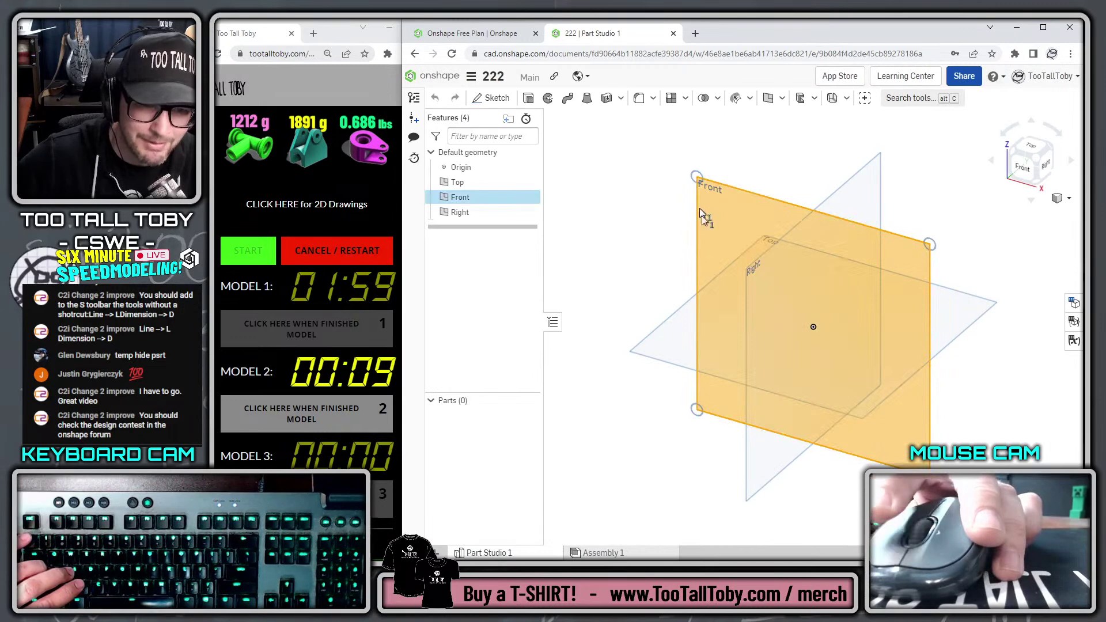
pyautogui.click(820, 221)
pyautogui.click(744, 199)
pyautogui.press('s')
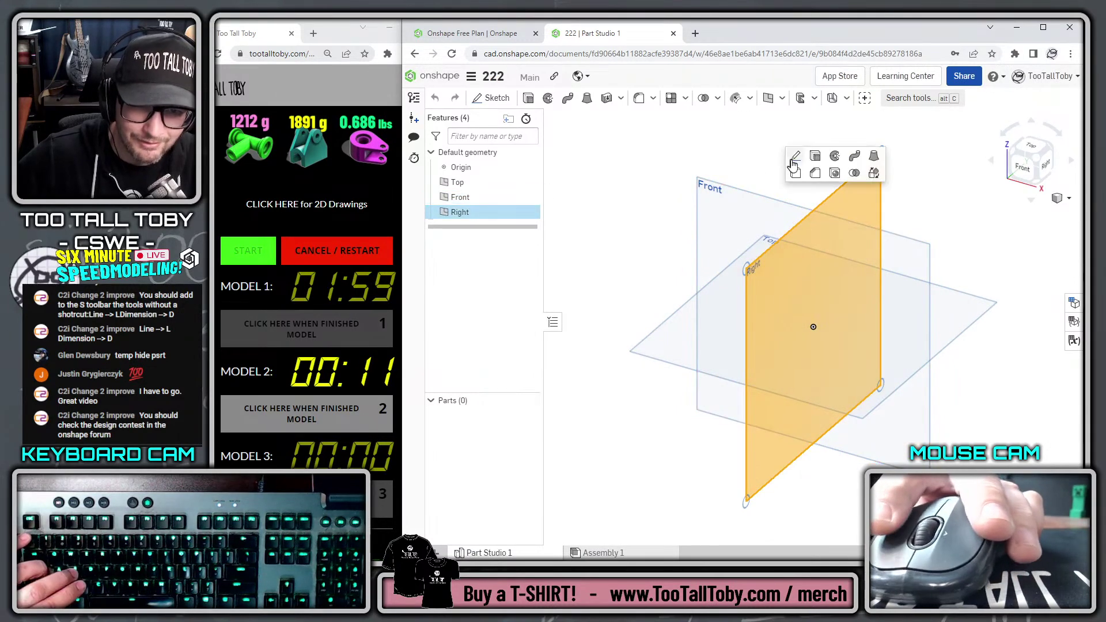
pyautogui.click(796, 157)
pyautogui.press('n')
pyautogui.press('s')
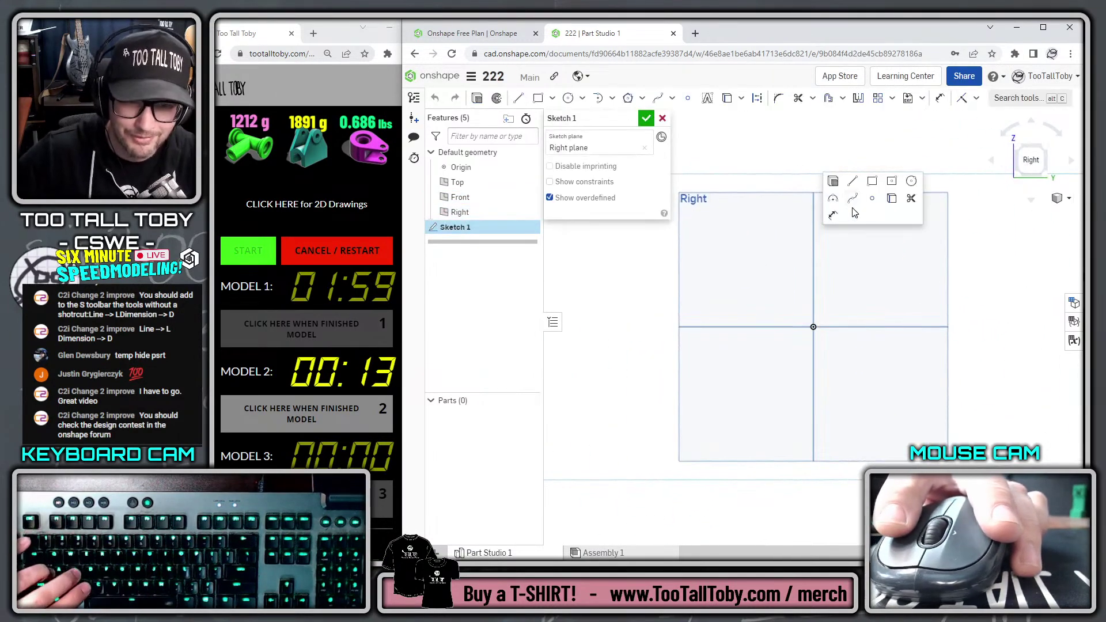
pyautogui.click(887, 183)
pyautogui.click(813, 326)
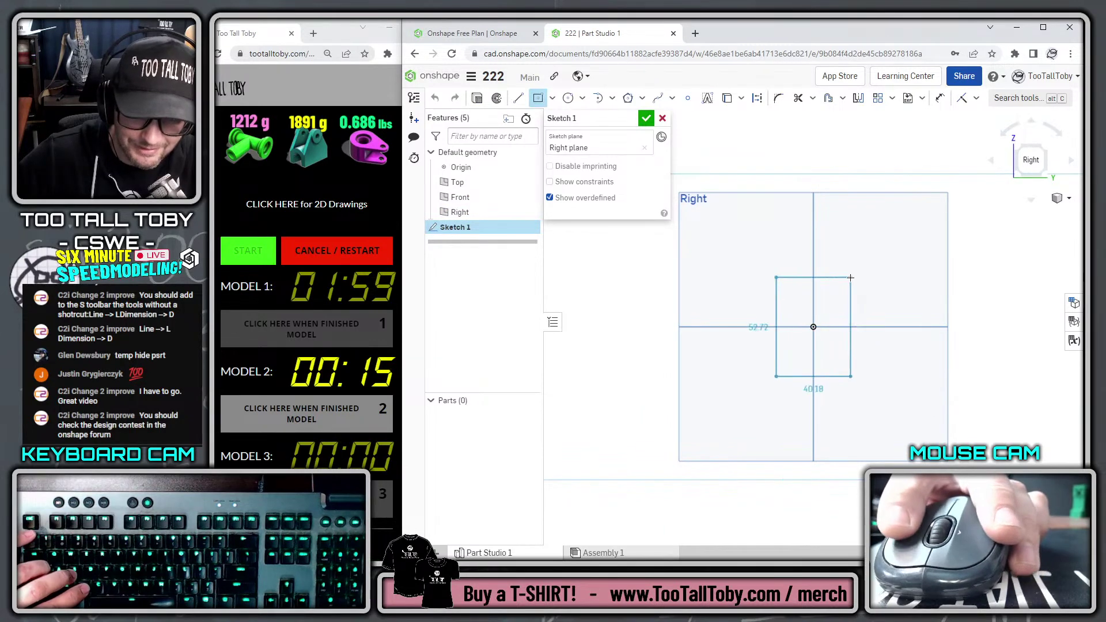
pyautogui.write('60')
pyautogui.press('Tab')
pyautogui.write('36')
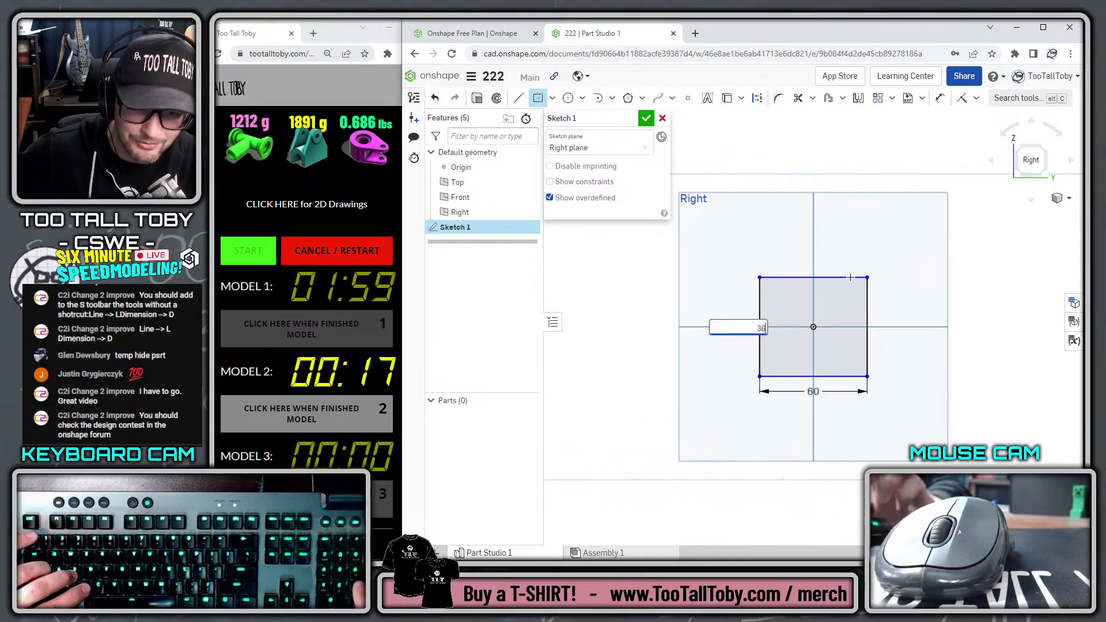
pyautogui.press('Return')
# Sketch a 60 mm diameter circle centred on the vertical axis above the origin
pyautogui.press('s')
pyautogui.click(945, 270)
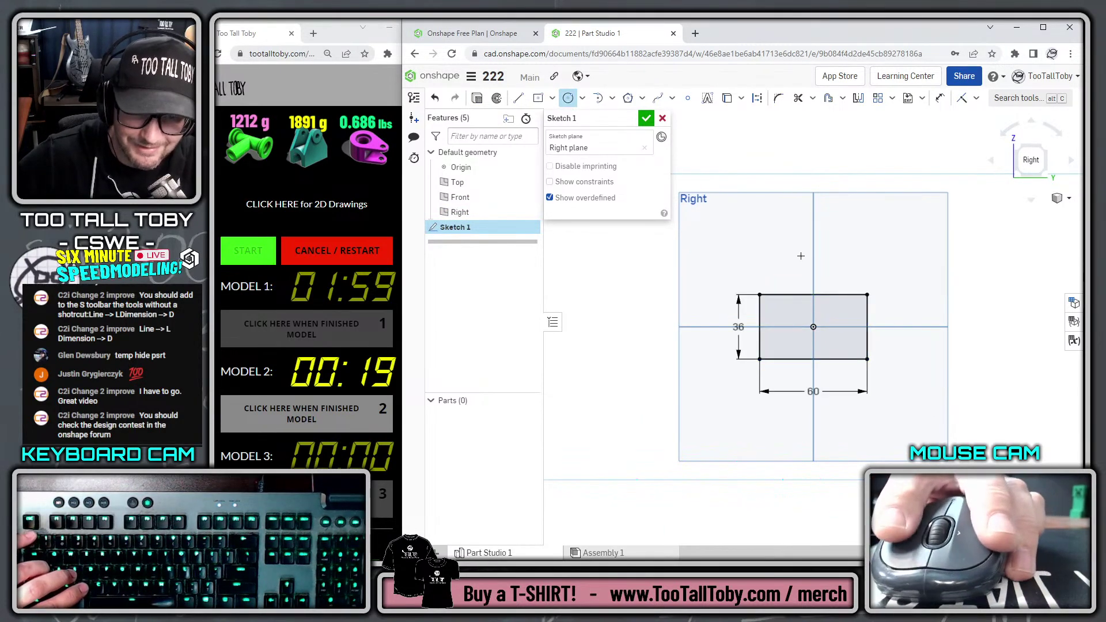
pyautogui.write('60')
pyautogui.press('Return')
# Dimension the overall height from the rectangle's bottom edge to the top of the circle as 50 mm
pyautogui.press('s')
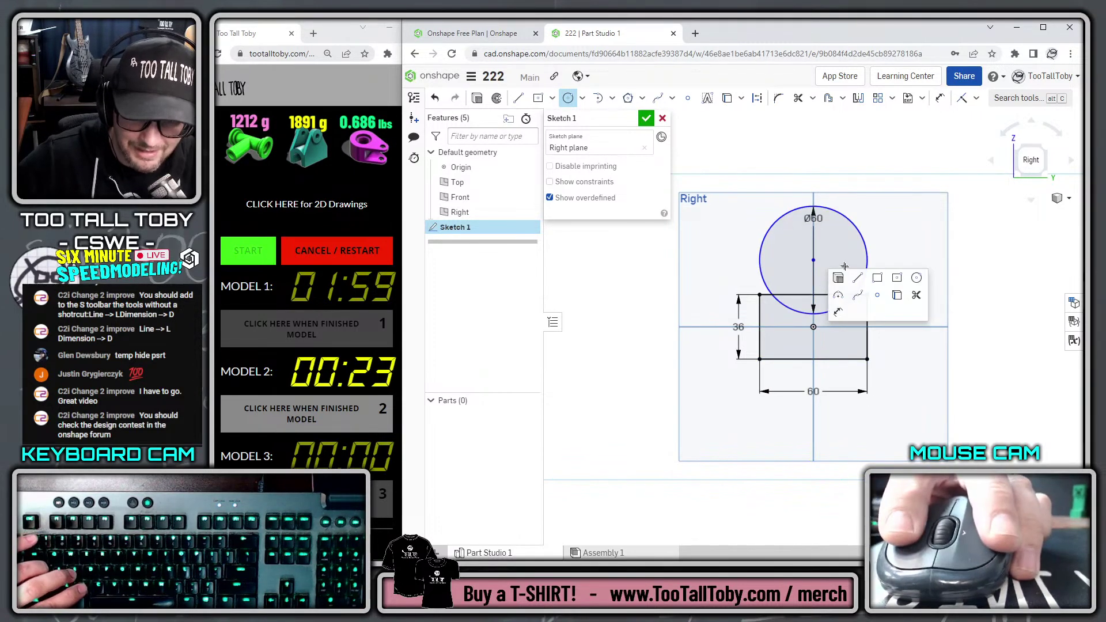
pyautogui.click(839, 314)
pyautogui.click(796, 206)
pyautogui.click(771, 358)
pyautogui.click(687, 293)
pyautogui.write('50')
pyautogui.press('Return')
pyautogui.press('f')
# Sketch an inner arch from the rectangle's bottom edge, with two vertical lines joined by a tangent arc of about 11 mm radius
pyautogui.press('s')
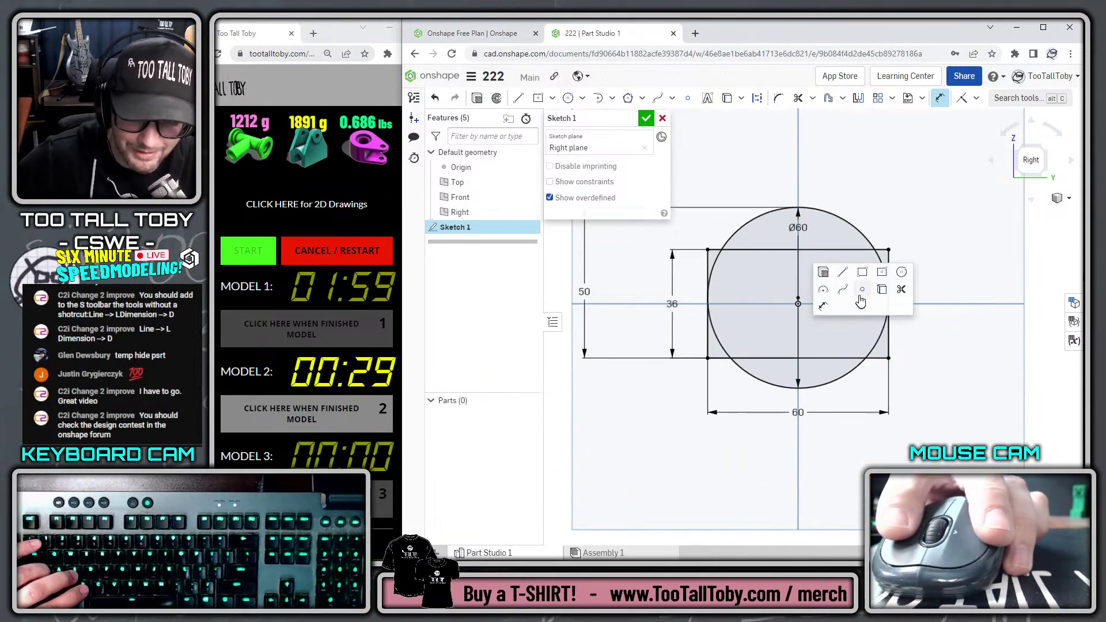
pyautogui.click(843, 275)
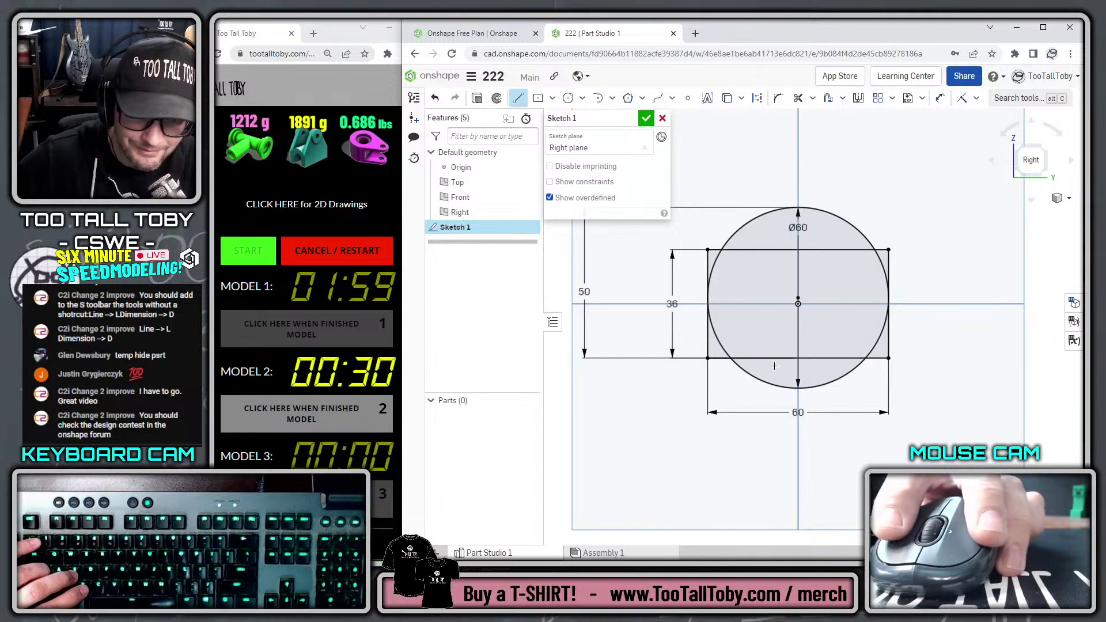
pyautogui.click(776, 298)
pyautogui.press('a')
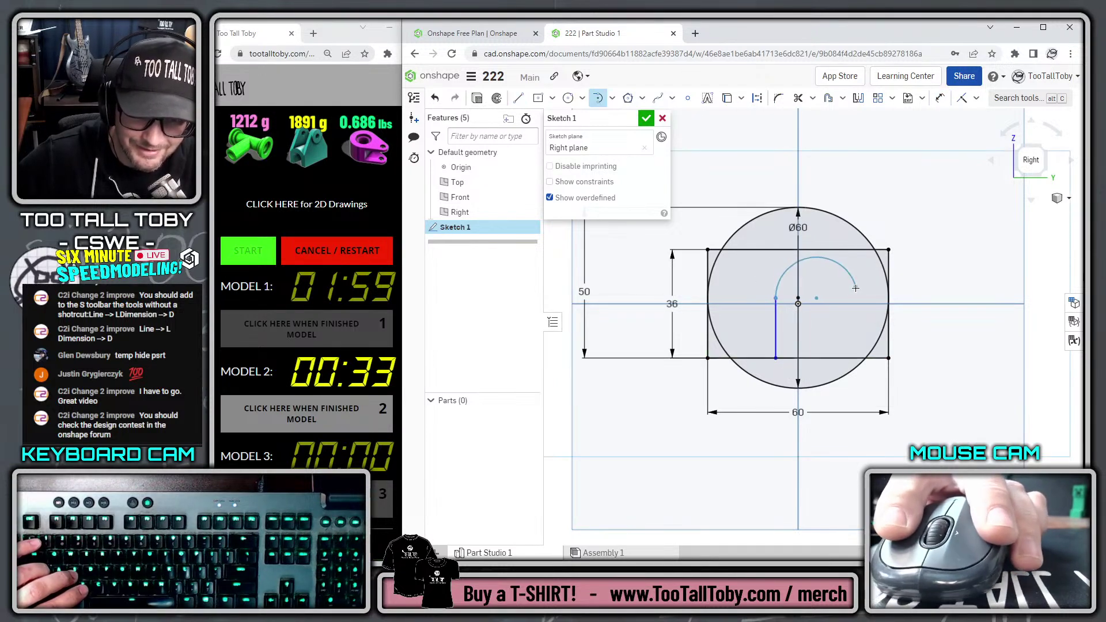
pyautogui.click(842, 299)
pyautogui.press('l')
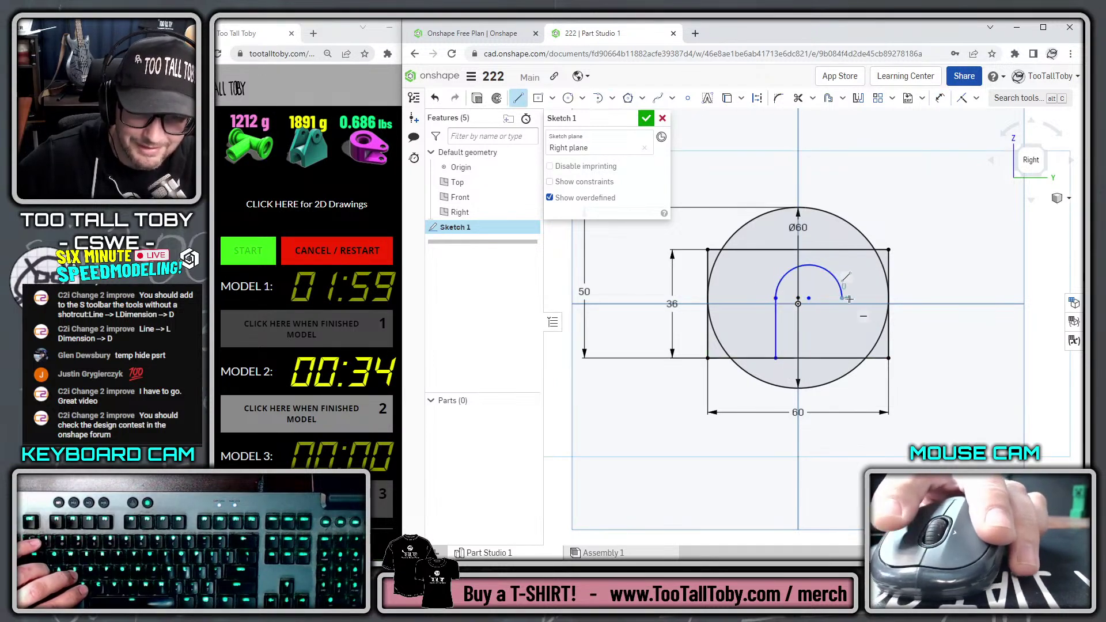
pyautogui.click(843, 357)
pyautogui.press('Escape')
# Set the inner arch's radius to 16 mm and make its centre coincident with the centre of the 60 mm circle
pyautogui.press('s')
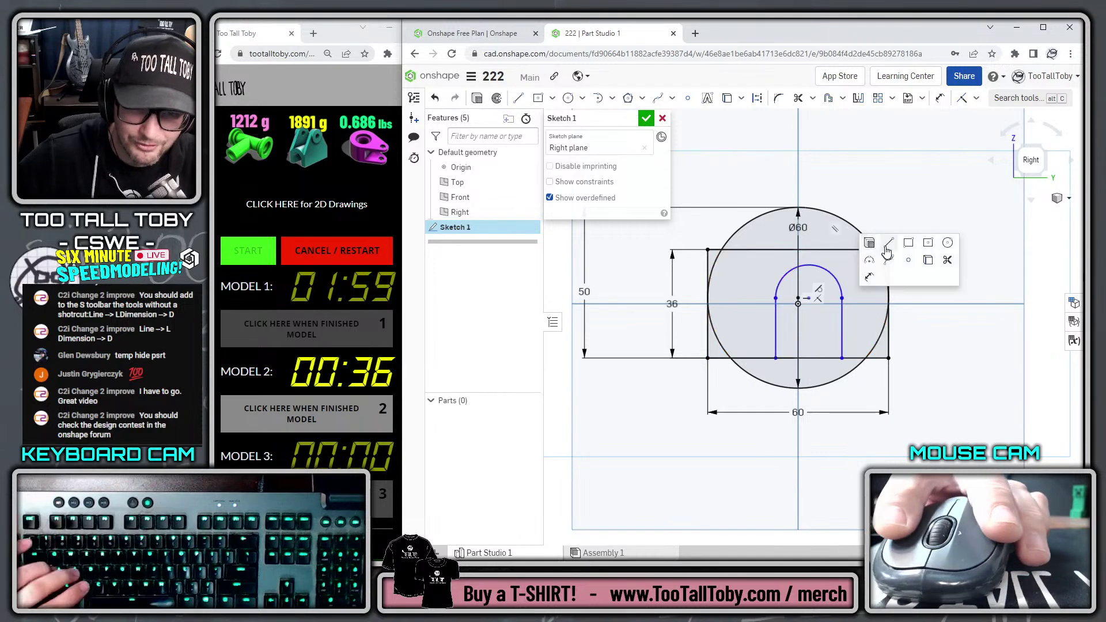
pyautogui.click(871, 279)
pyautogui.click(885, 214)
pyautogui.write('16')
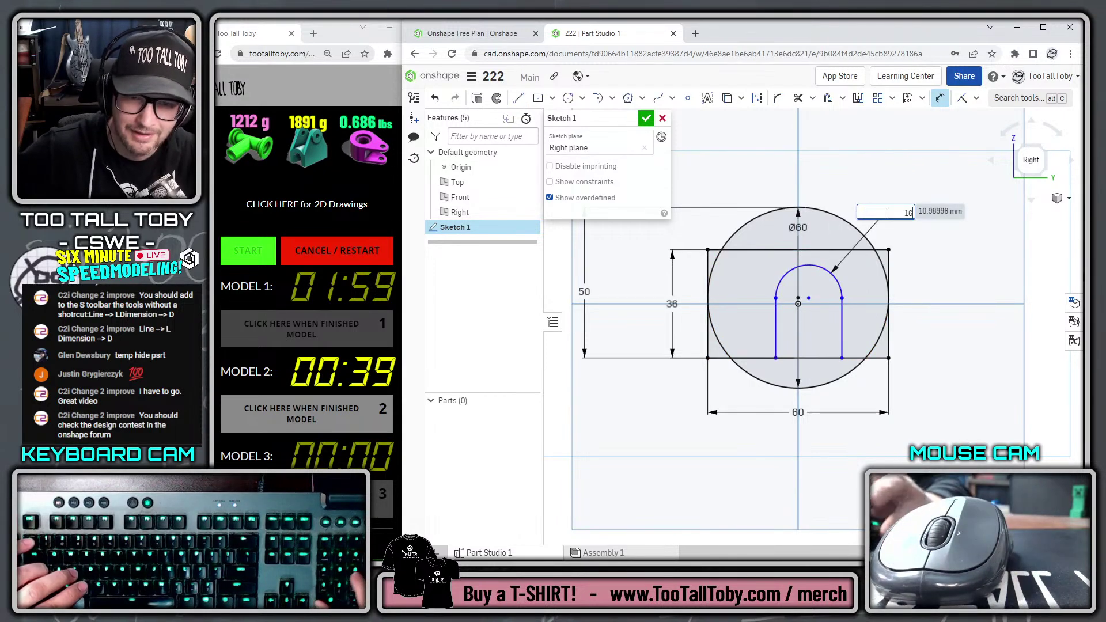
pyautogui.press('Return')
pyautogui.press('s')
pyautogui.press('Escape')
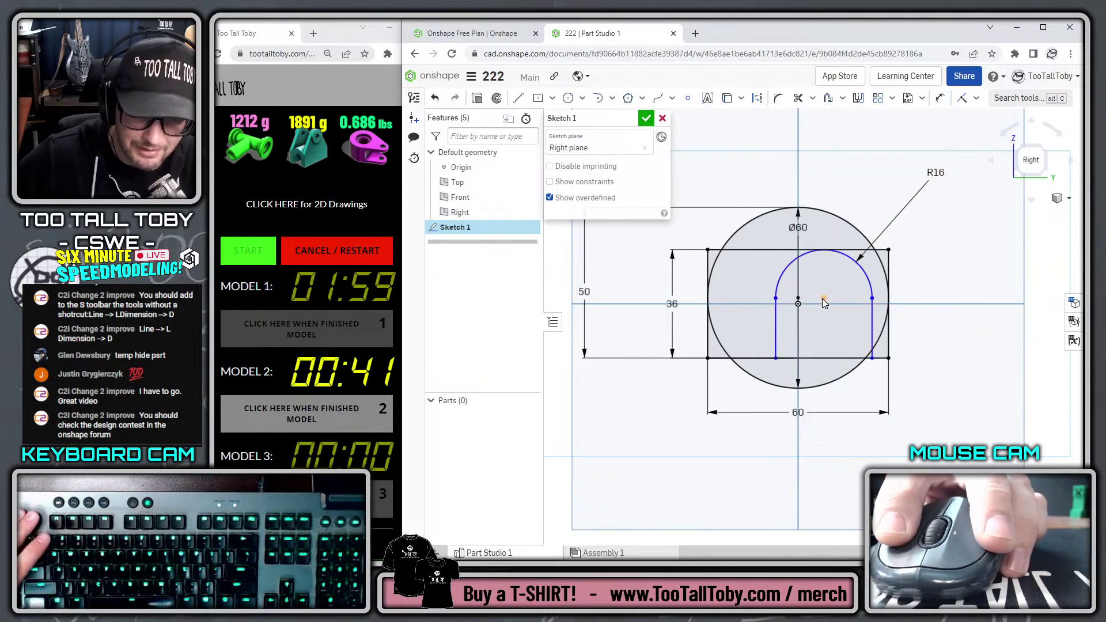
pyautogui.click(798, 300)
pyautogui.press('i')
# Trim away the circle's portion below the rectangle and the bottom edge segment between the arch legs
pyautogui.press('s')
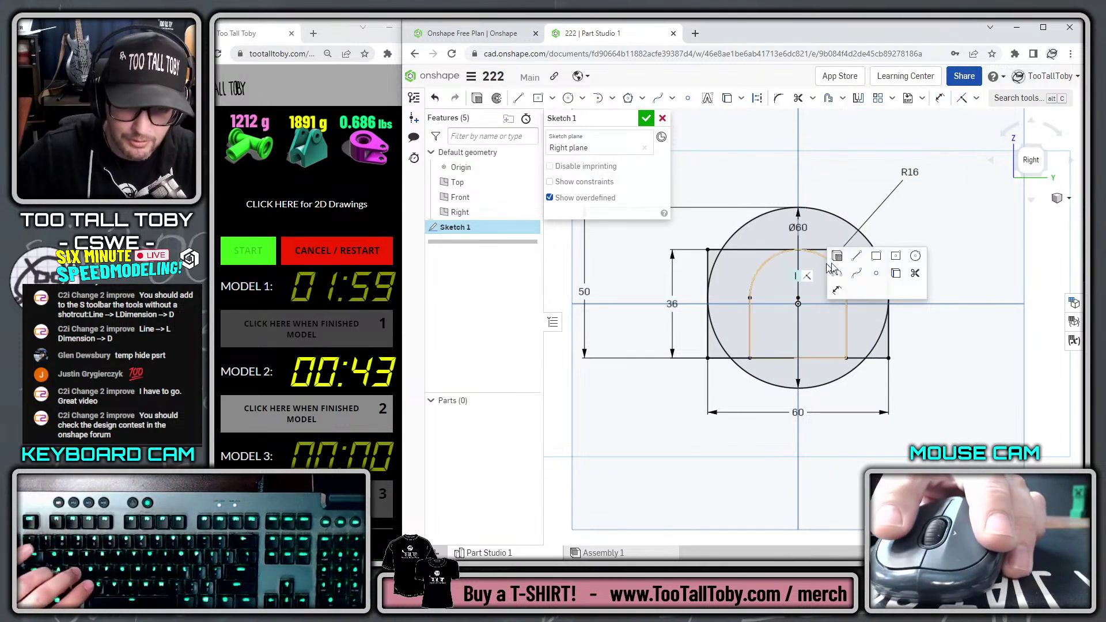
pyautogui.click(916, 277)
pyautogui.moveTo(844, 392); pyautogui.dragTo(819, 343)
# Extrude the arched profile 100 mm as a new solid, symmetric about the Right plane
pyautogui.moveTo(836, 372); pyautogui.dragTo(801, 371, button='middle')
pyautogui.scroll(-3, 801, 371)
pyautogui.press('s')
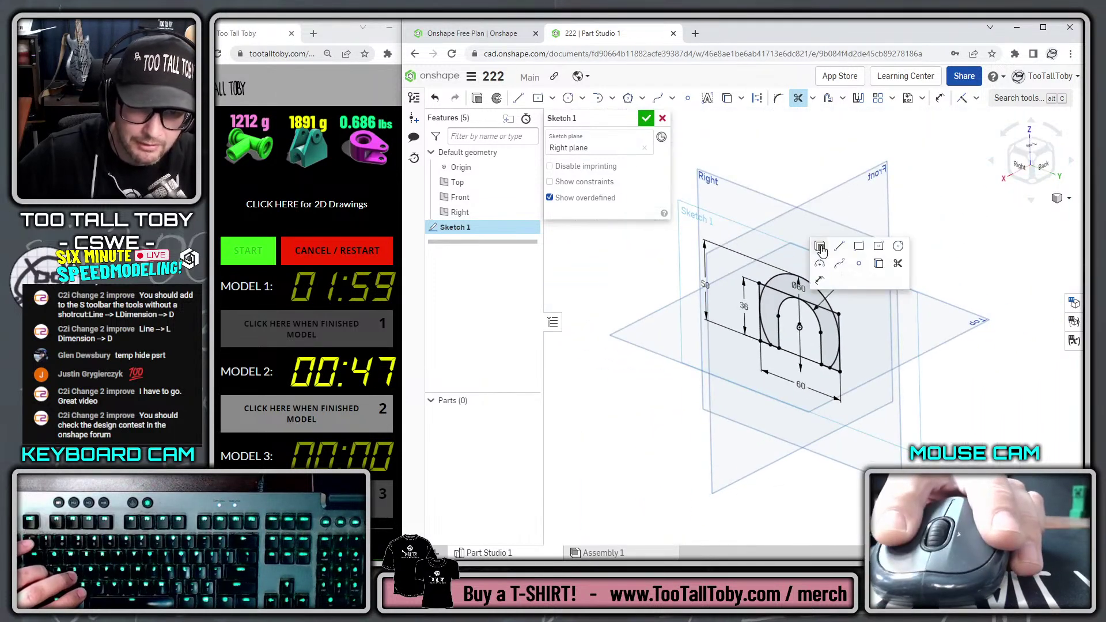
pyautogui.click(820, 247)
pyautogui.write('100')
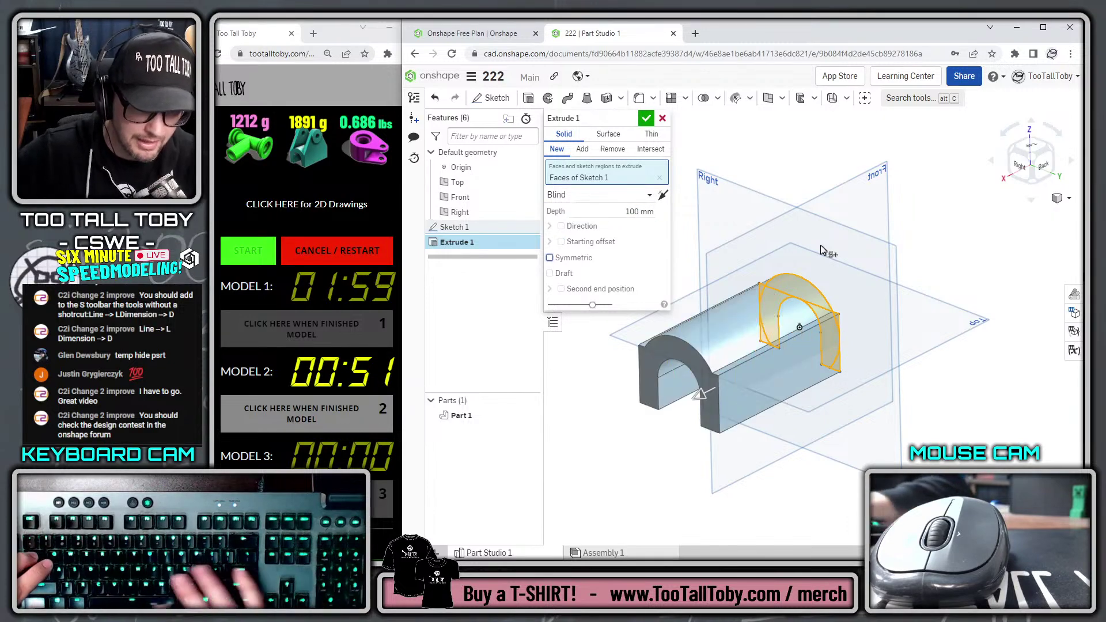
pyautogui.press('space')
pyautogui.click(646, 118)
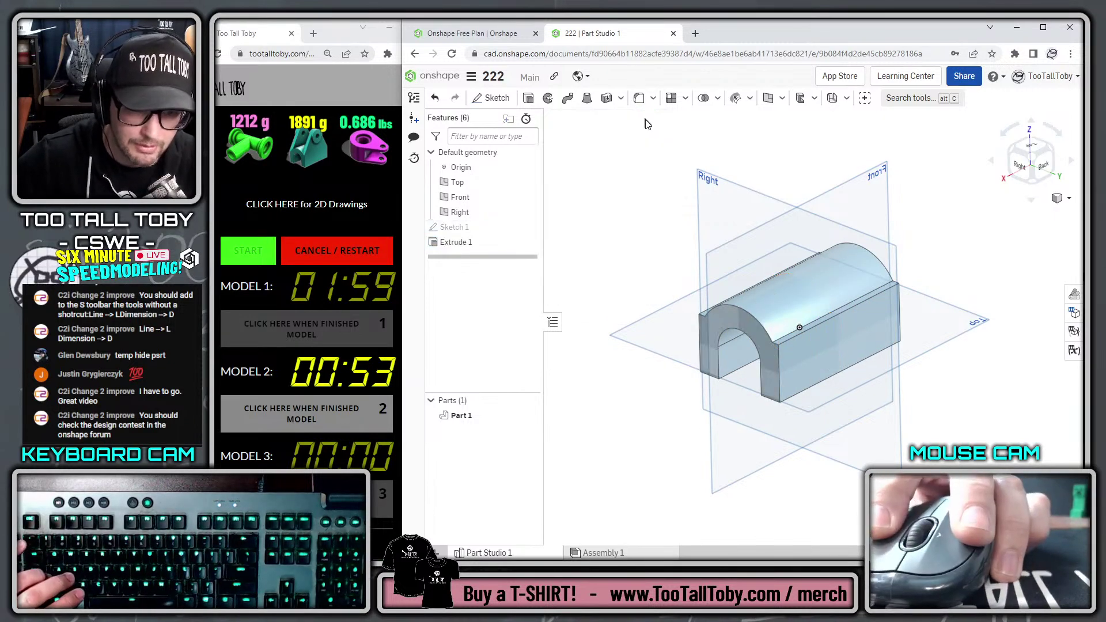
# On the block's long flat side face, sketch concentric 40 mm and 16 mm circles above the block, aligned vertically with the origin
pyautogui.click(841, 346)
pyautogui.press('s')
pyautogui.click(852, 347)
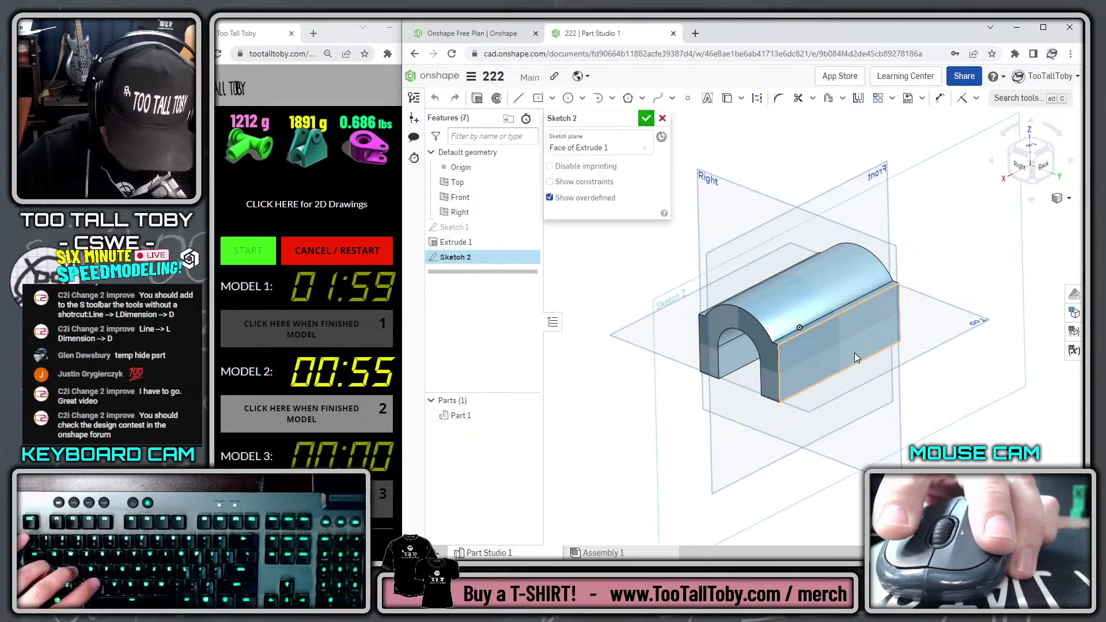
pyautogui.press('n')
pyautogui.press('s')
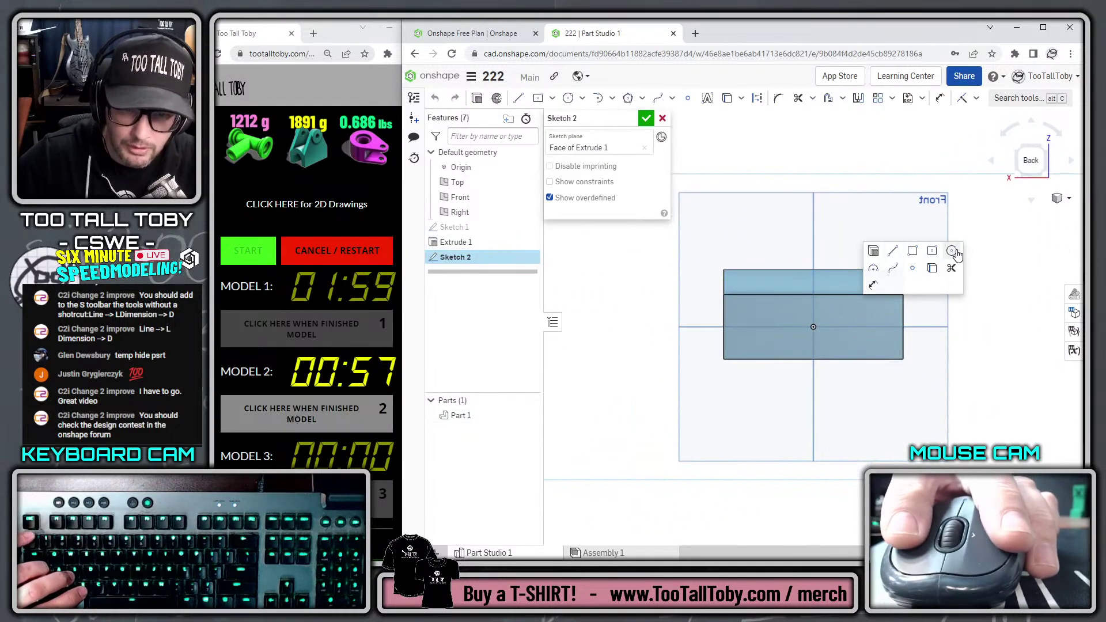
pyautogui.click(952, 252)
pyautogui.write('40')
pyautogui.press('Return')
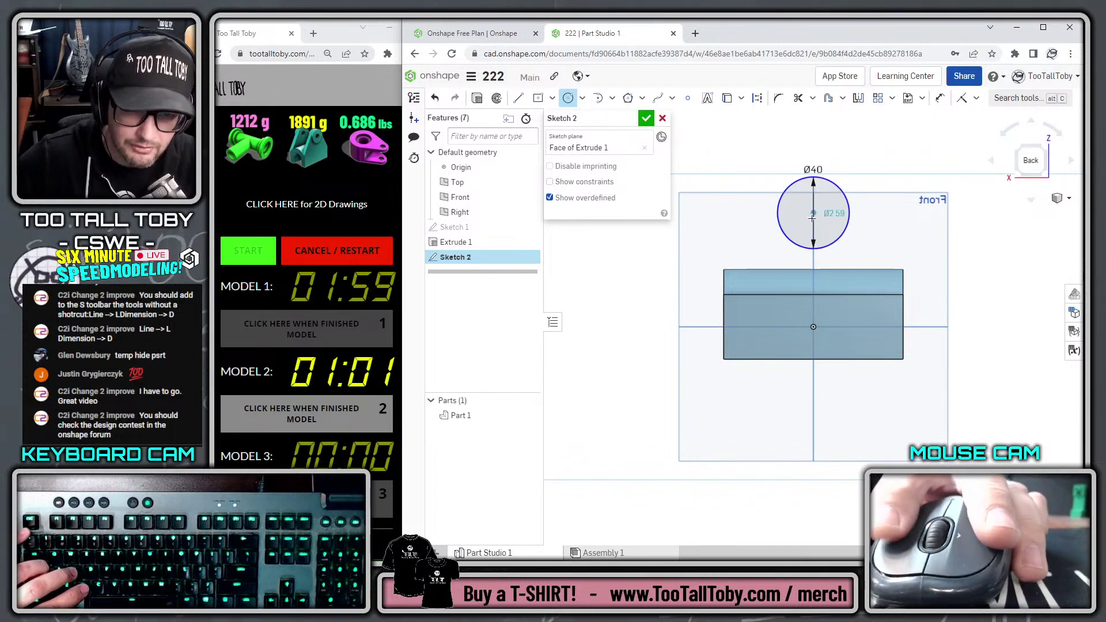
pyautogui.write('6')
pyautogui.press('Return')
# Dimension the height from the block's bottom edge to the top of the 40 mm circle as 100 mm
pyautogui.press('s')
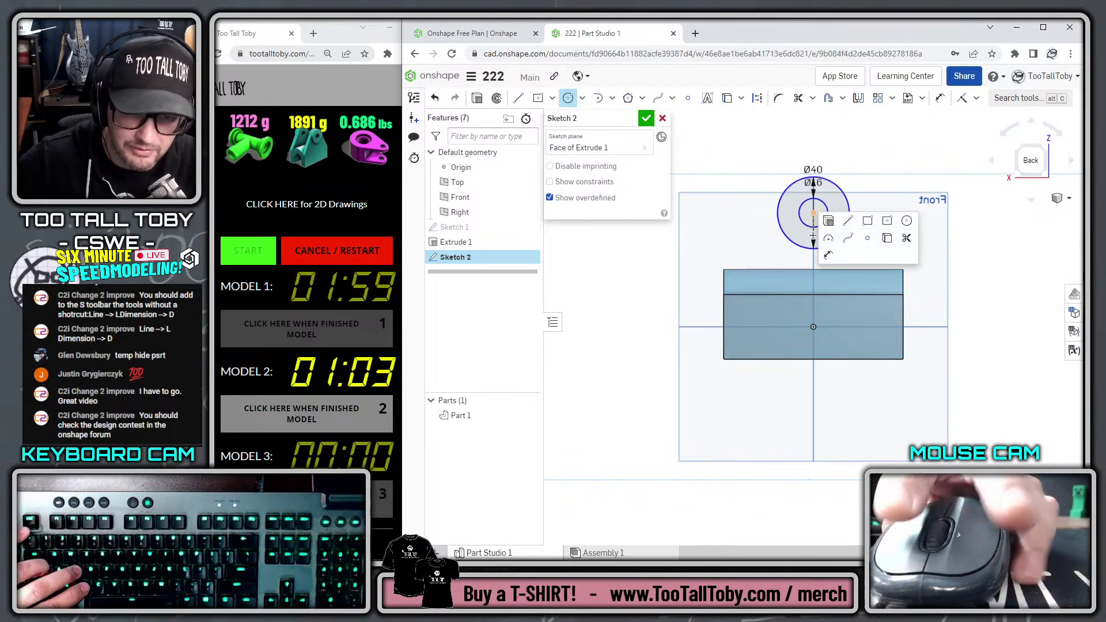
pyautogui.click(828, 257)
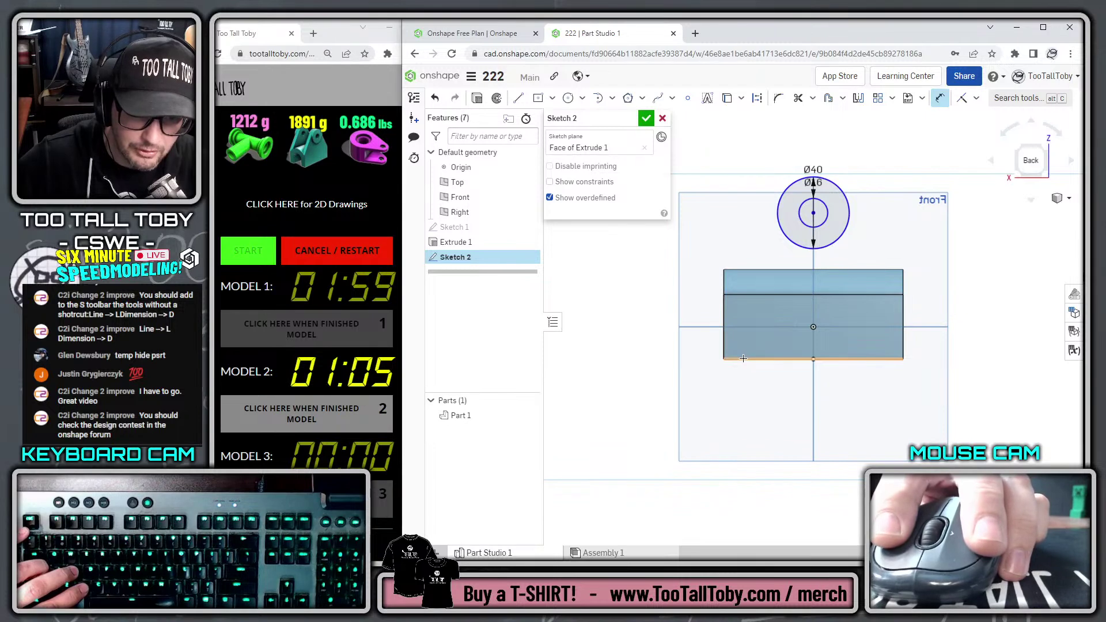
pyautogui.click(823, 182)
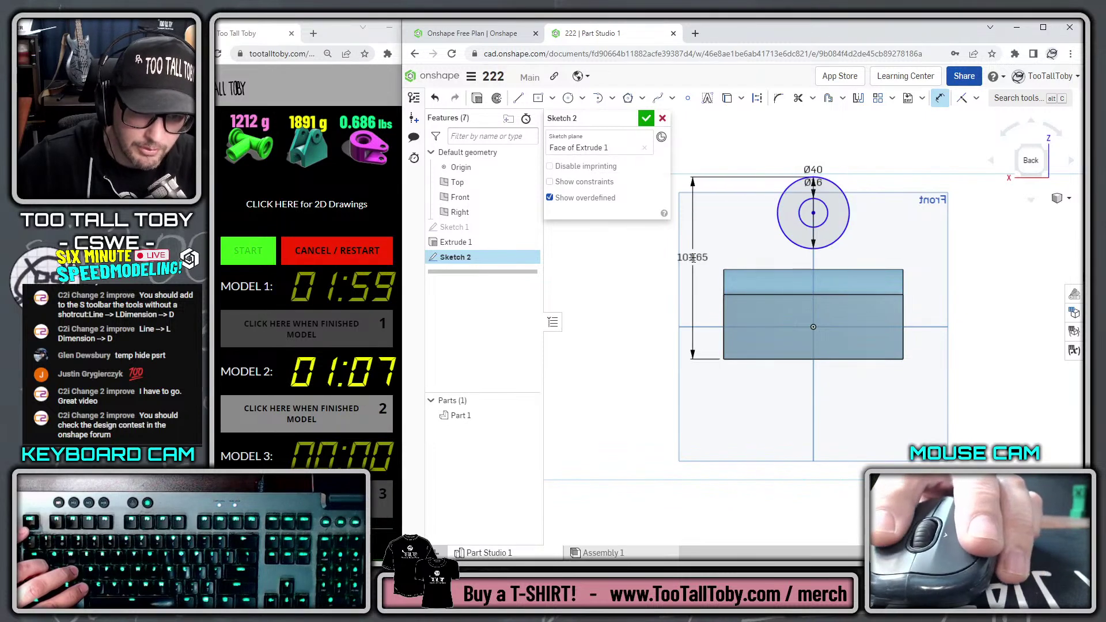
pyautogui.click(692, 256)
pyautogui.write('100')
pyautogui.press('Return')
# Sketch connected lines from one upper face corner tangent to the 40 mm circle, horizontally across it, and down to the opposite corner
pyautogui.press('s')
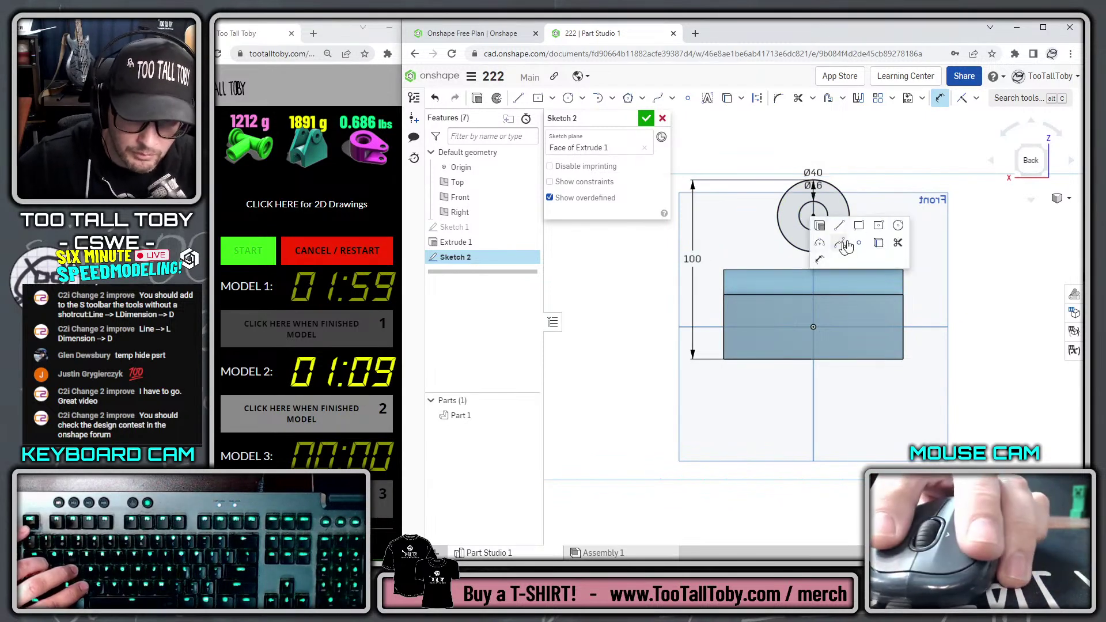
pyautogui.click(839, 226)
pyautogui.click(723, 294)
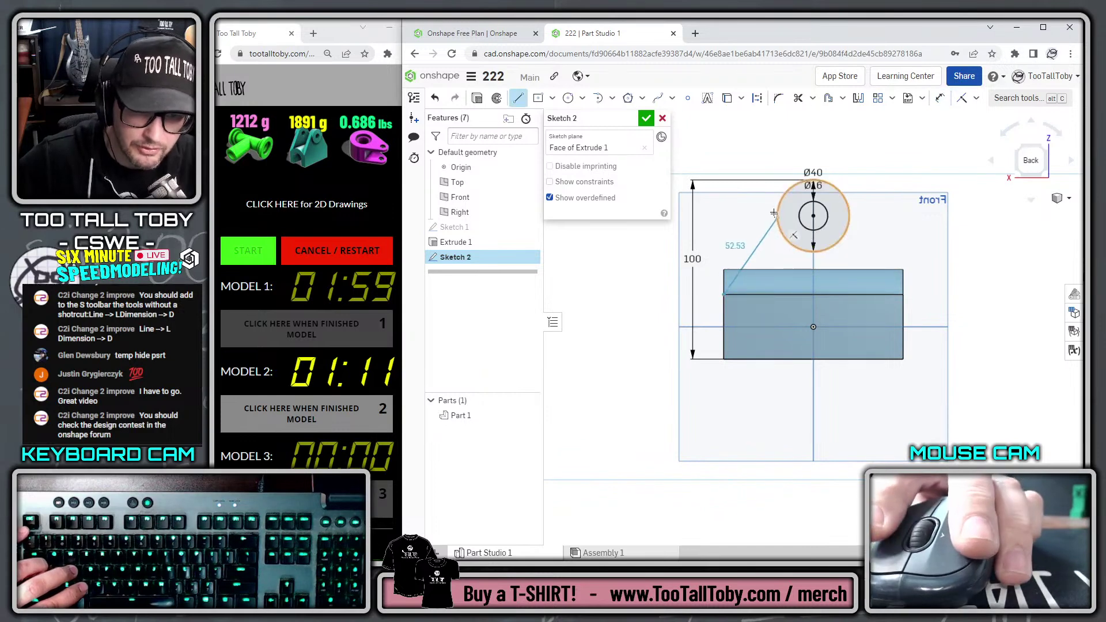
pyautogui.click(780, 197)
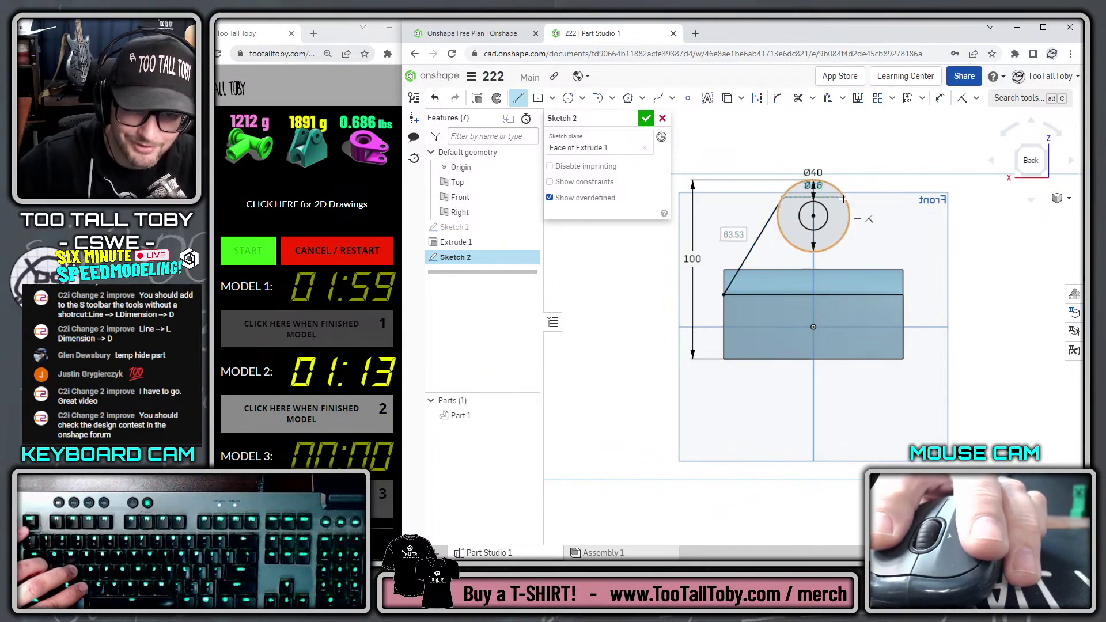
pyautogui.click(902, 294)
pyautogui.press('Escape')
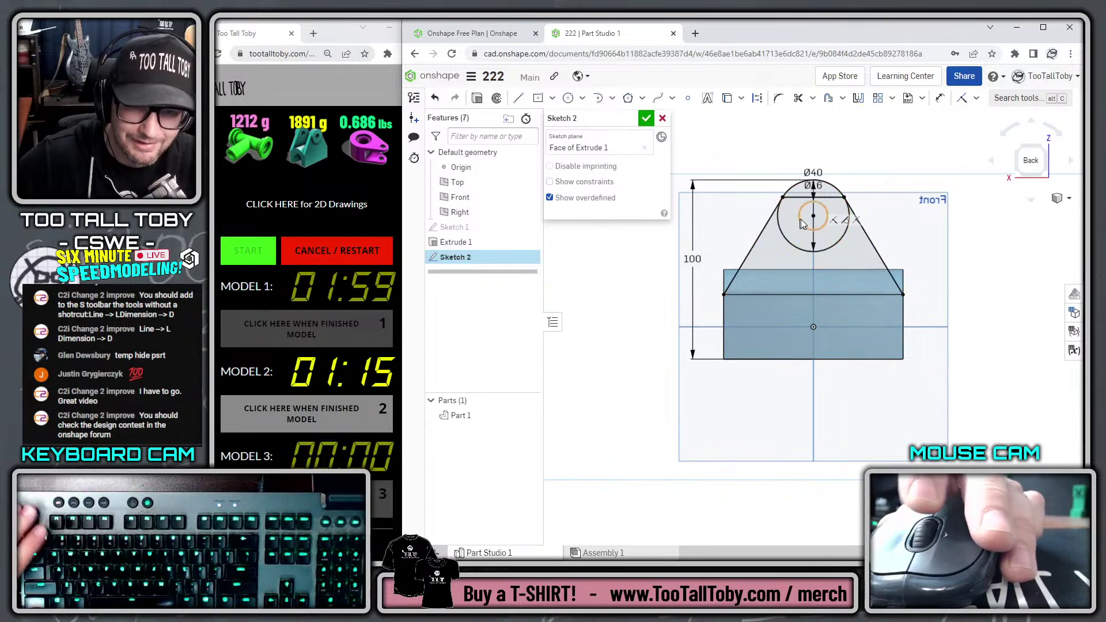
# Extrude the sketch region between the 16 mm and 40 mm circles to a depth of 10 mm
pyautogui.moveTo(799, 220); pyautogui.dragTo(817, 231, button='right')
pyautogui.press('s')
pyautogui.click(835, 224)
pyautogui.hotkey('shift', 'e')
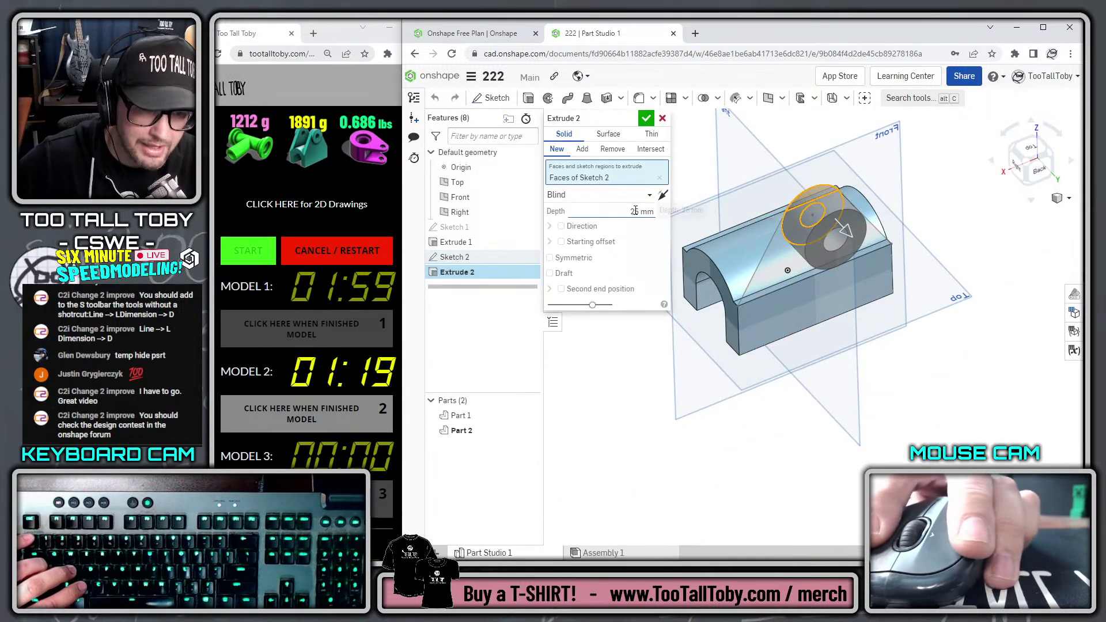
pyautogui.write('10')
pyautogui.press('Return')
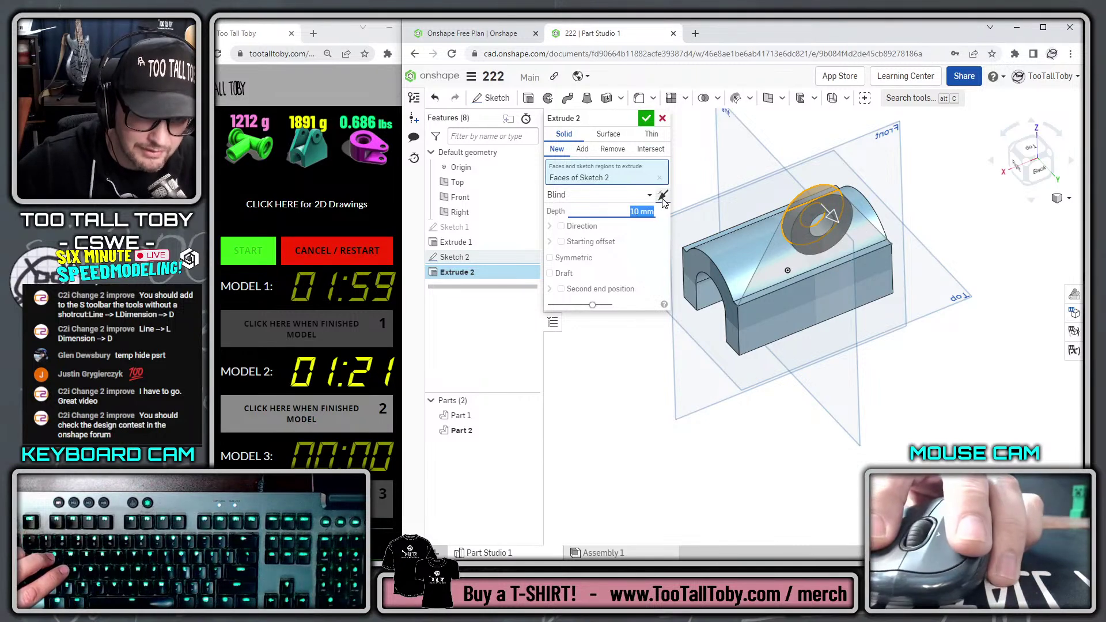
# Reverse the ring extrusion towards the inside of the block and set it to Add
pyautogui.click(662, 196)
pyautogui.click(582, 149)
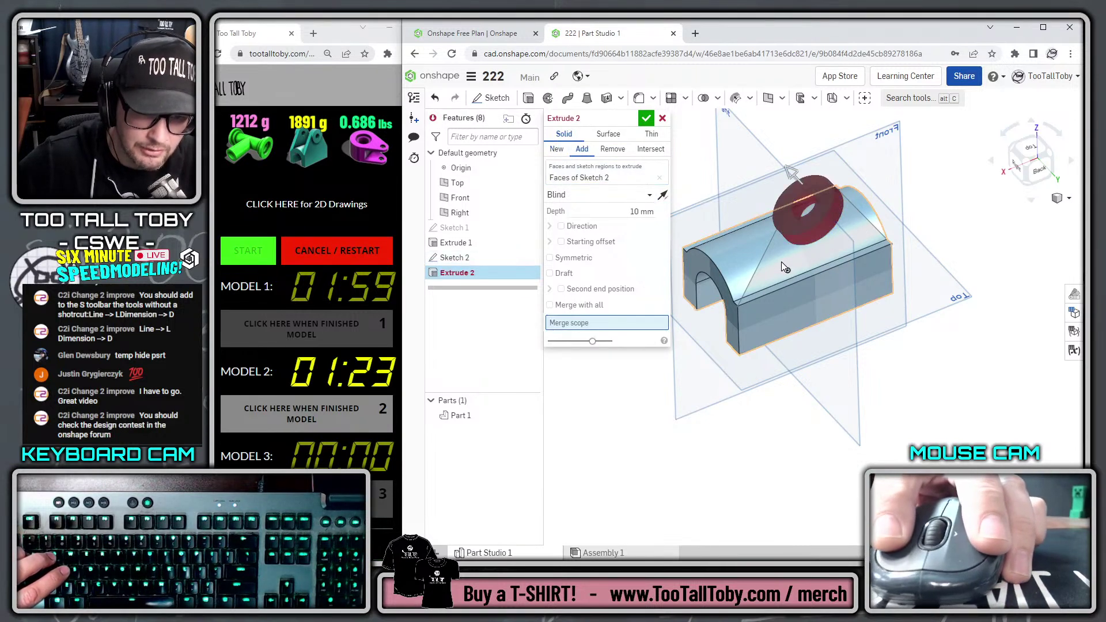
pyautogui.click(781, 261)
pyautogui.click(772, 265)
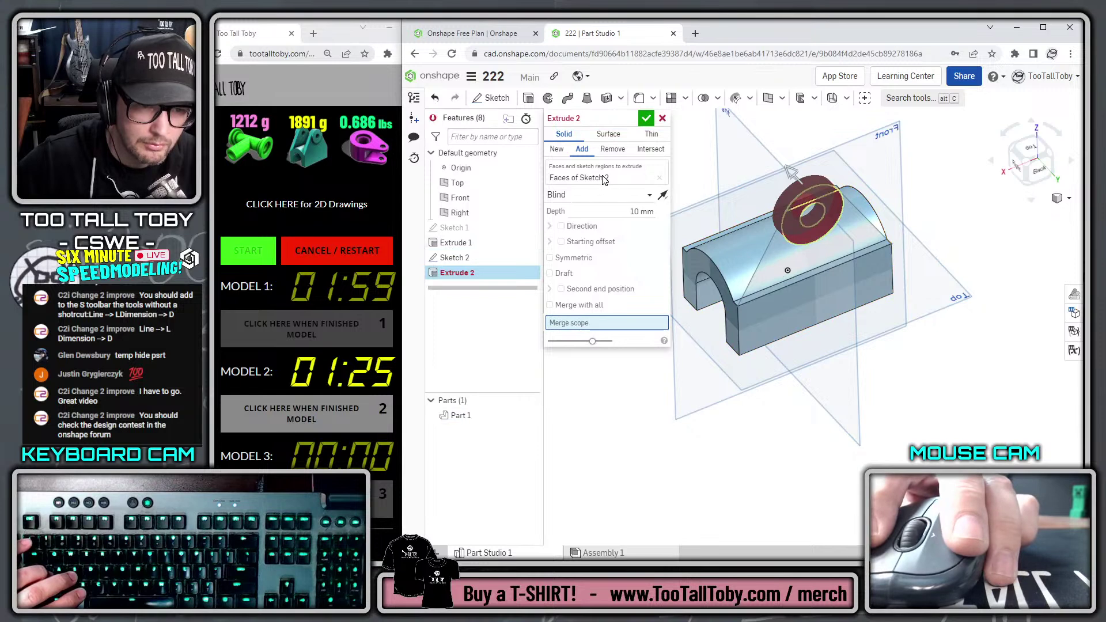
pyautogui.click(646, 118)
# Show Sketch 2 and edit Extrude 2 to include the tapered web region below the ring, merged with the block
pyautogui.click(528, 257)
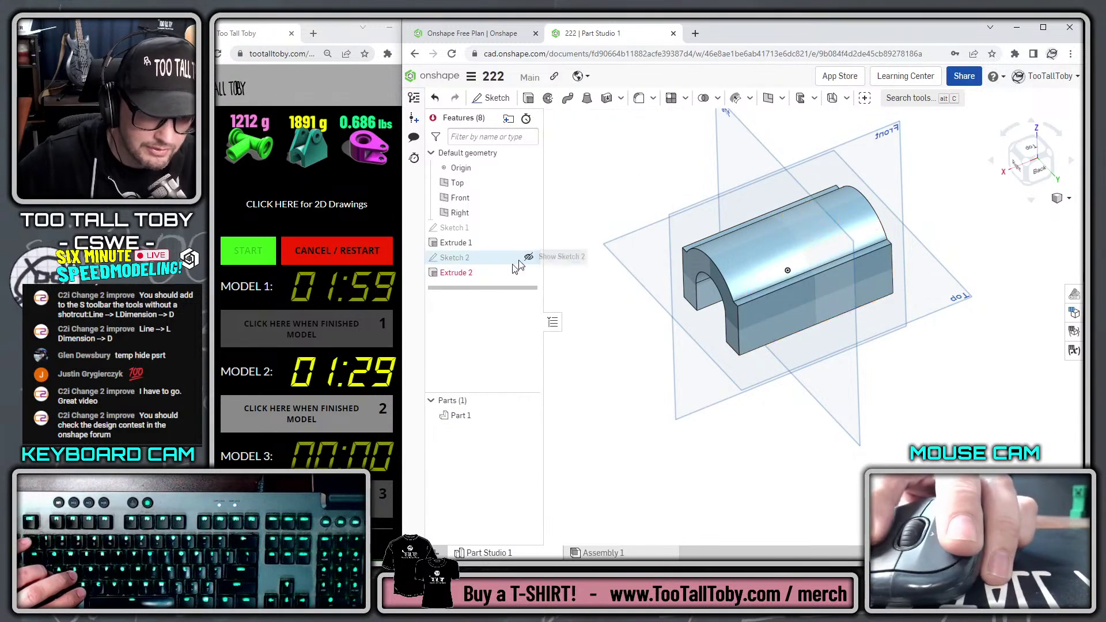
pyautogui.rightClick(466, 274)
pyautogui.click(499, 298)
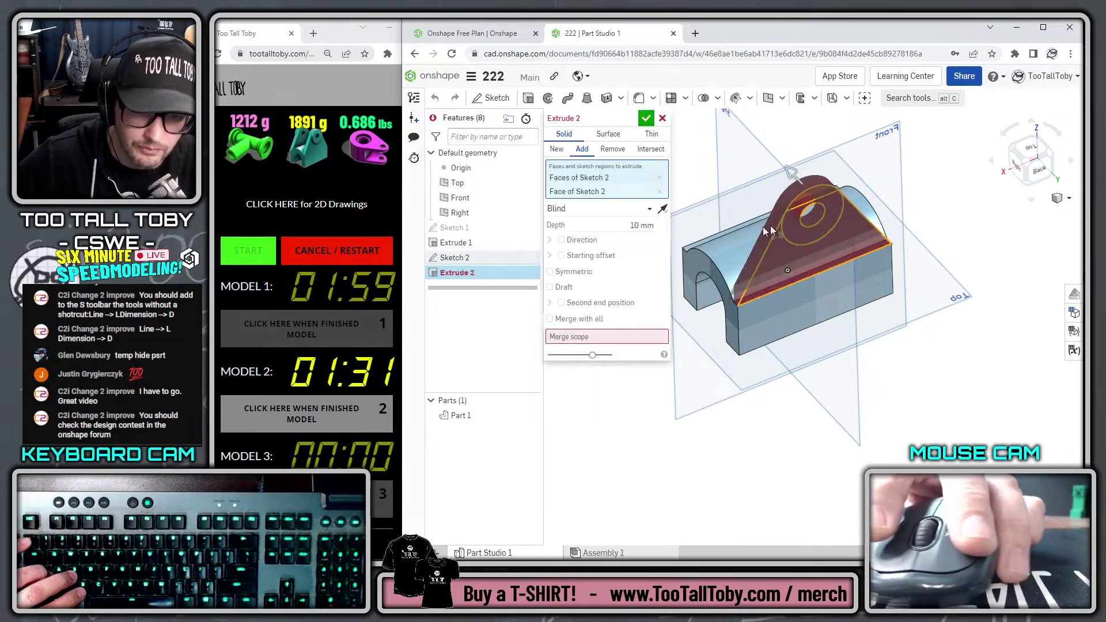
pyautogui.click(762, 295)
pyautogui.click(644, 120)
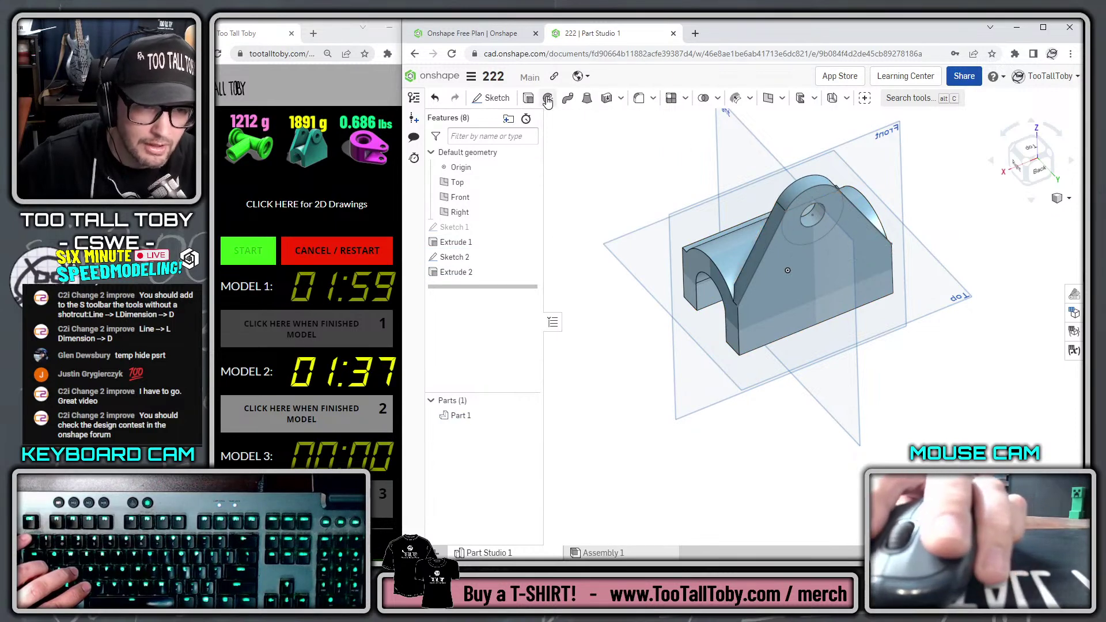
# Extrude the ring around the 16 mm hole outward as a raised boss added to the part
pyautogui.click(528, 98)
pyautogui.click(582, 150)
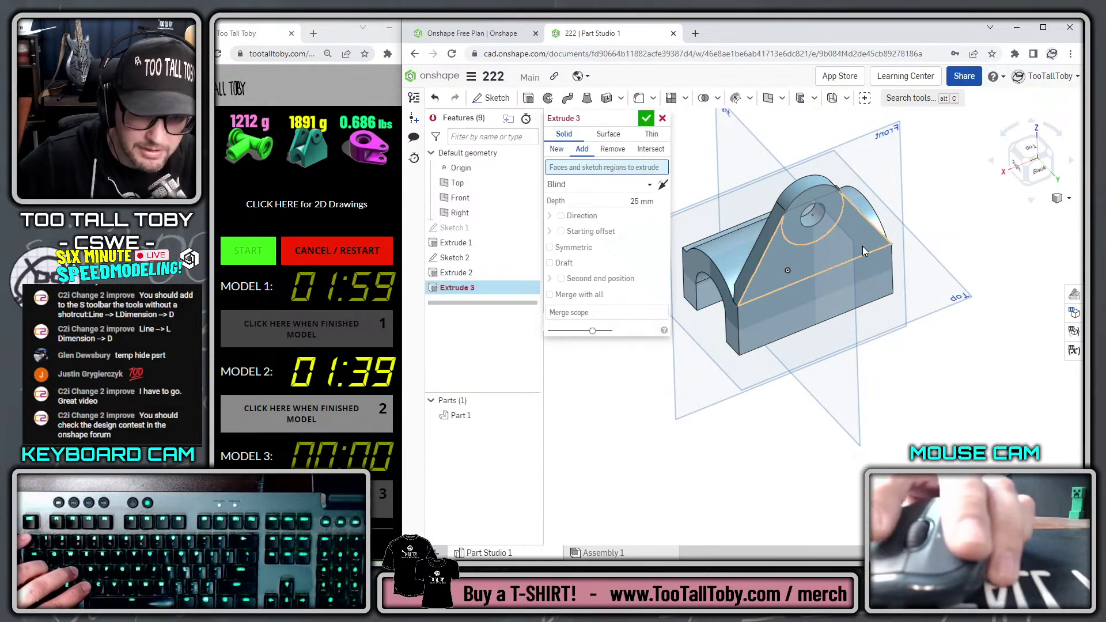
pyautogui.click(816, 235)
pyautogui.click(807, 195)
pyautogui.click(655, 225)
pyautogui.press('Return')
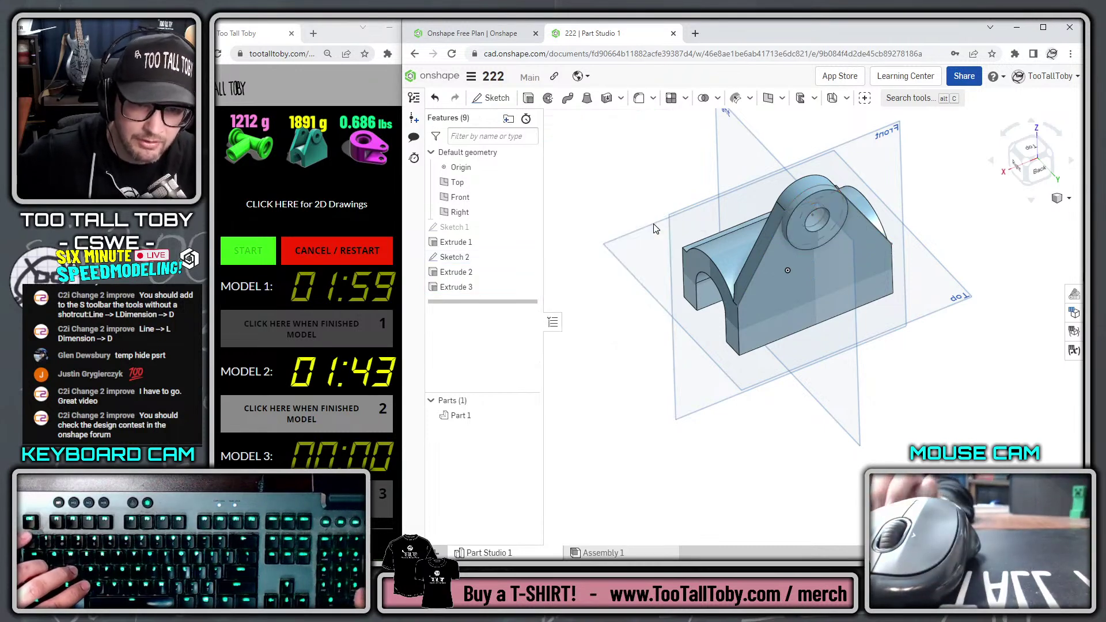
# Mirror the whole part about the Front plane, merging both halves into one part
pyautogui.click(685, 99)
pyautogui.click(700, 172)
pyautogui.click(729, 237)
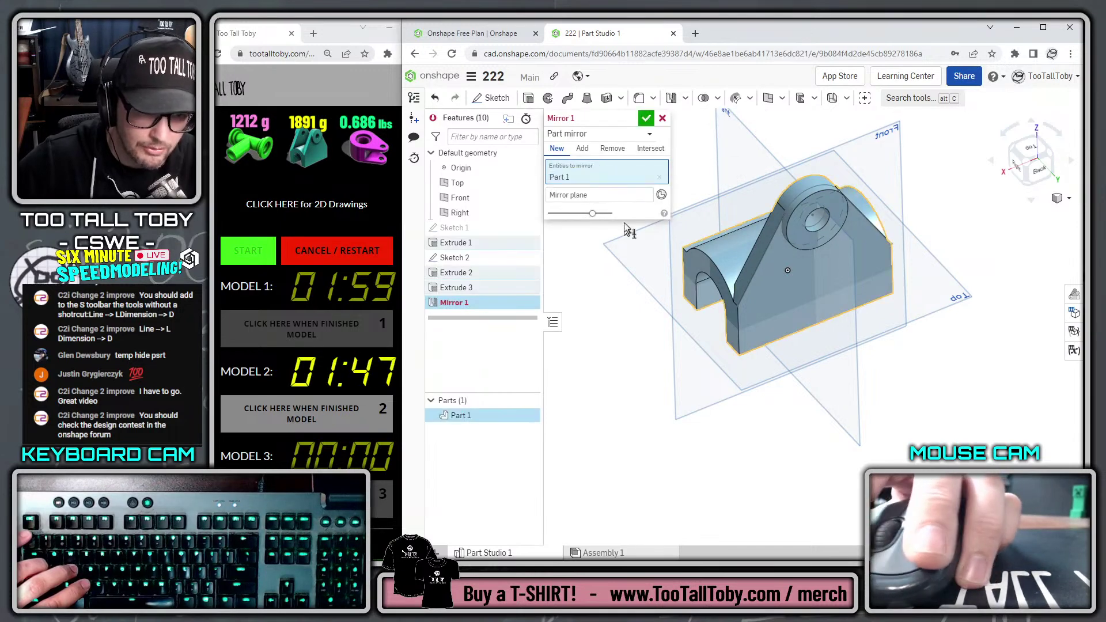
pyautogui.click(619, 197)
pyautogui.click(885, 132)
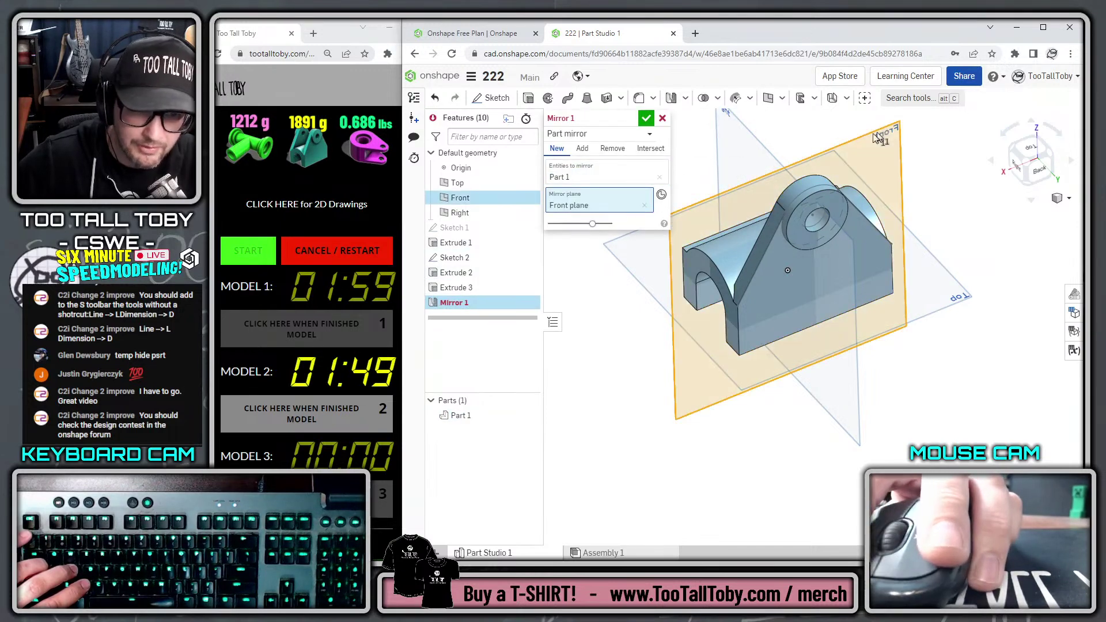
pyautogui.click(646, 119)
# Assign TTT-PLAIN CARBON STEEL from the TTT-CUSTOM MATERIALS library to Part 1
pyautogui.rightClick(459, 415)
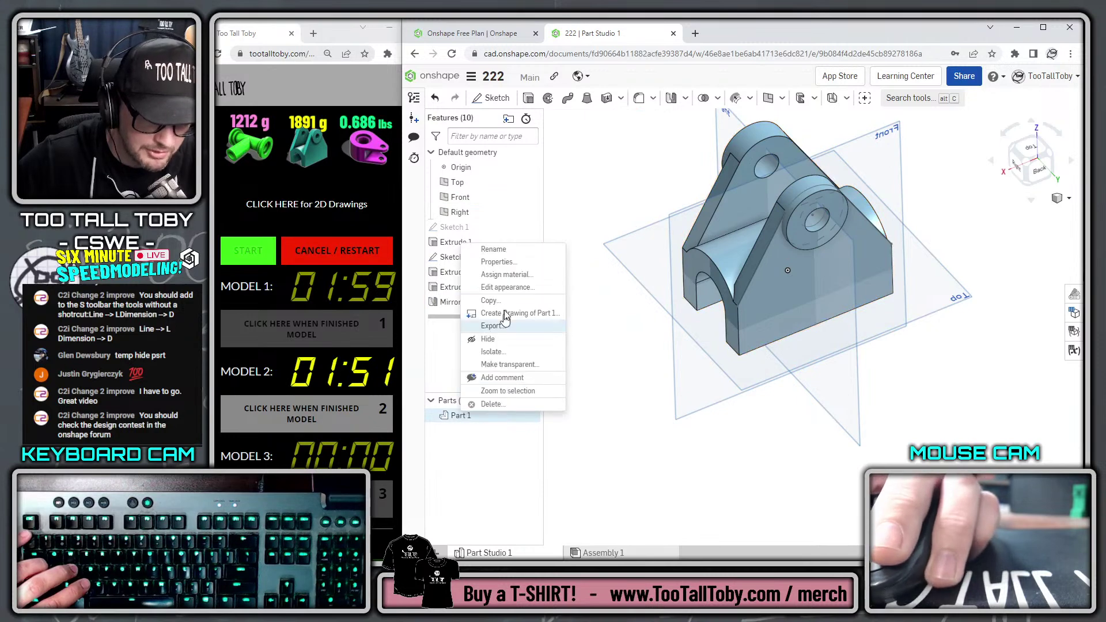
pyautogui.click(509, 275)
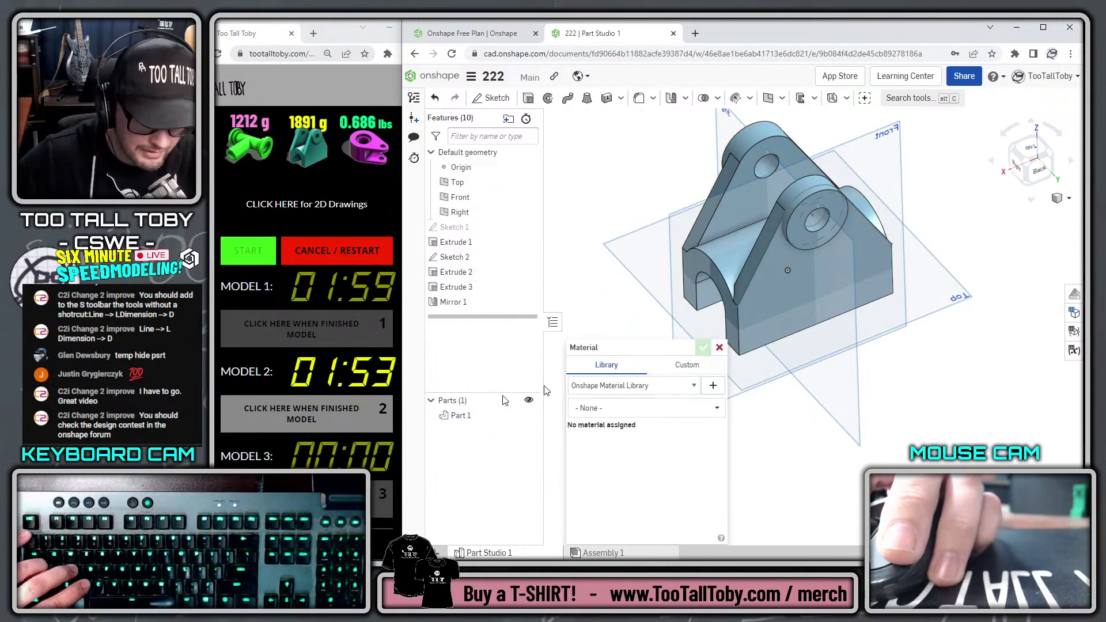
pyautogui.click(636, 385)
pyautogui.click(640, 411)
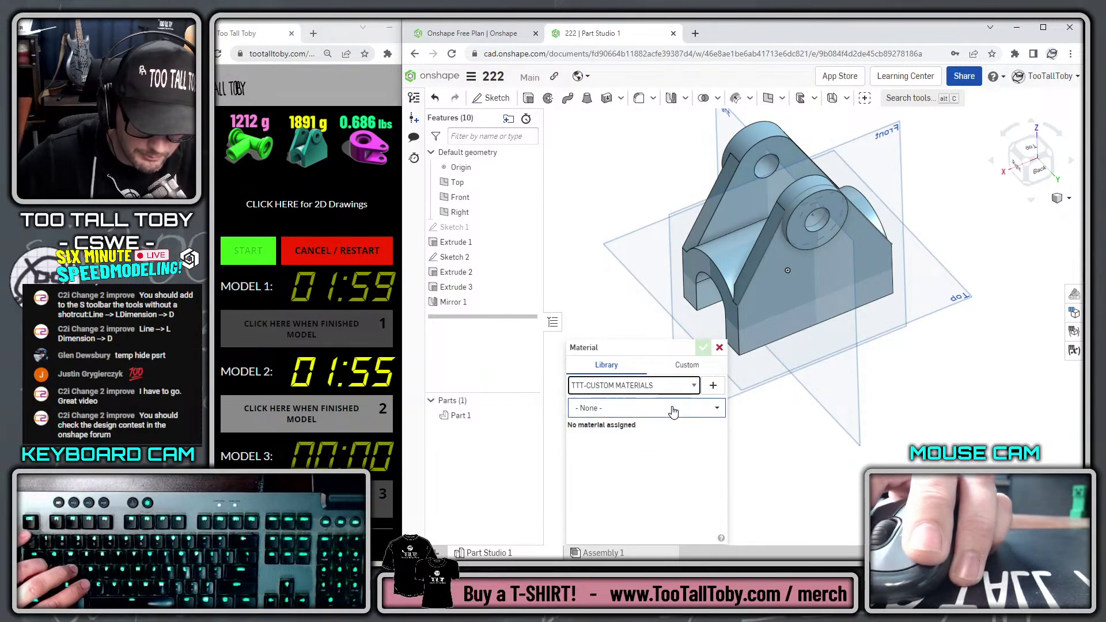
pyautogui.click(640, 408)
pyautogui.click(626, 507)
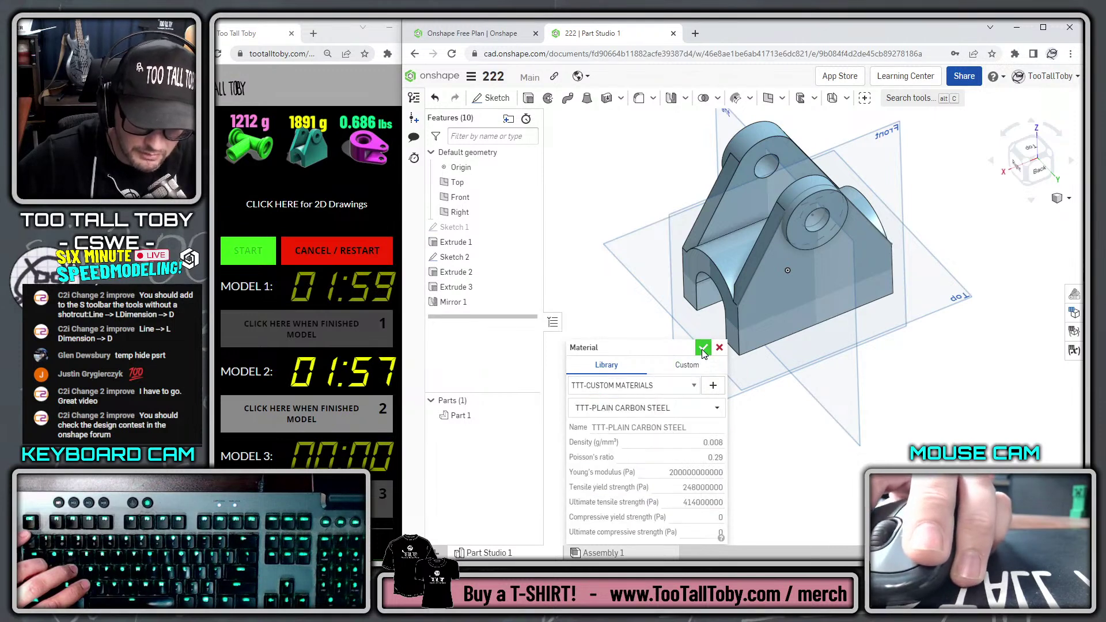
pyautogui.click(702, 347)
# Check the part's mass properties and mark Model 2 as finished on the Too Tall Toby timer page
pyautogui.click(1071, 533)
pyautogui.click(804, 256)
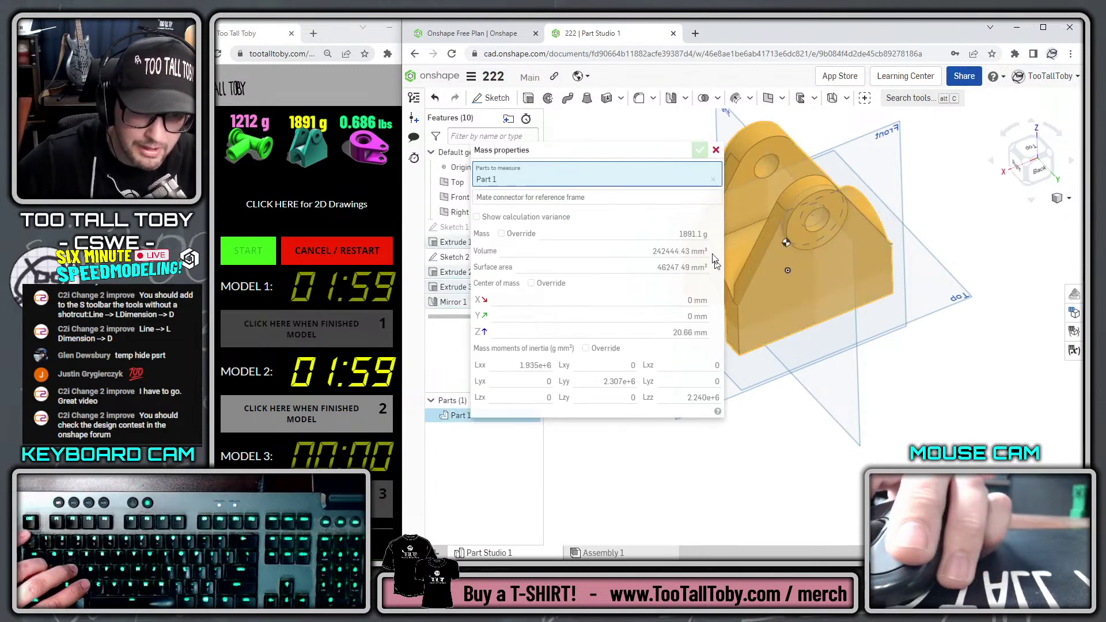
pyautogui.click(301, 414)
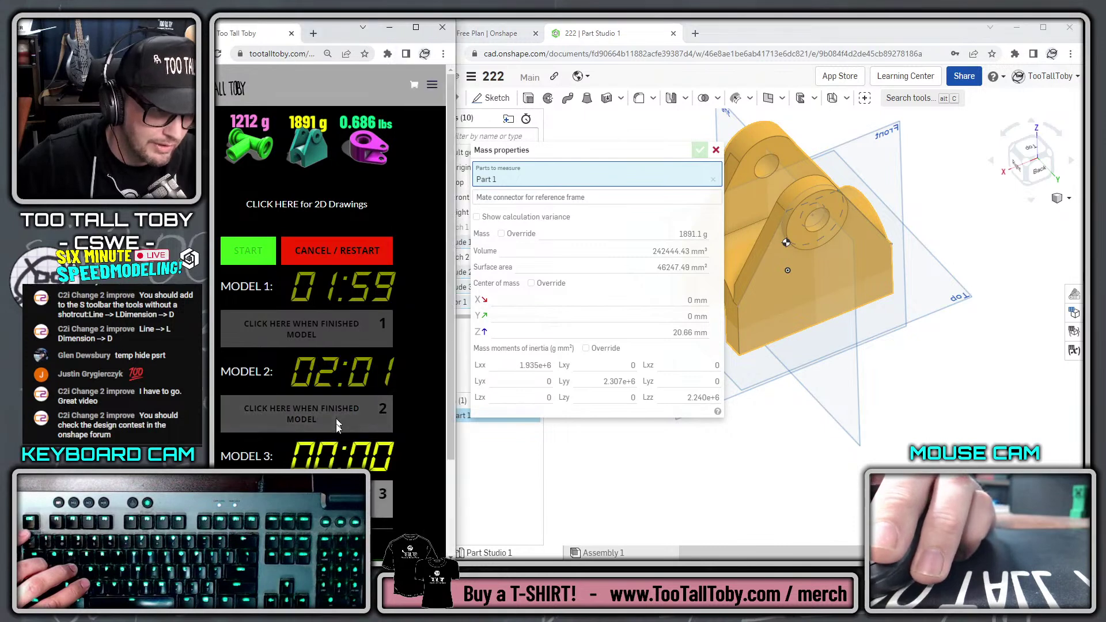
pyautogui.click(715, 150)
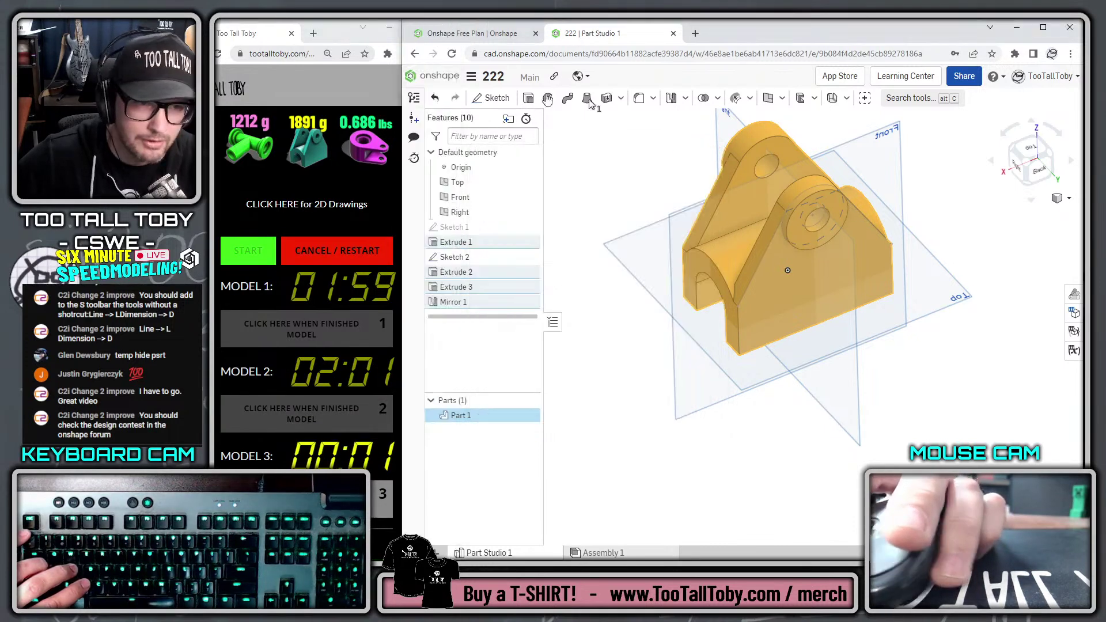
# Close document 222 and create a new public document named 333
pyautogui.click(470, 77)
pyautogui.click(485, 240)
pyautogui.click(455, 134)
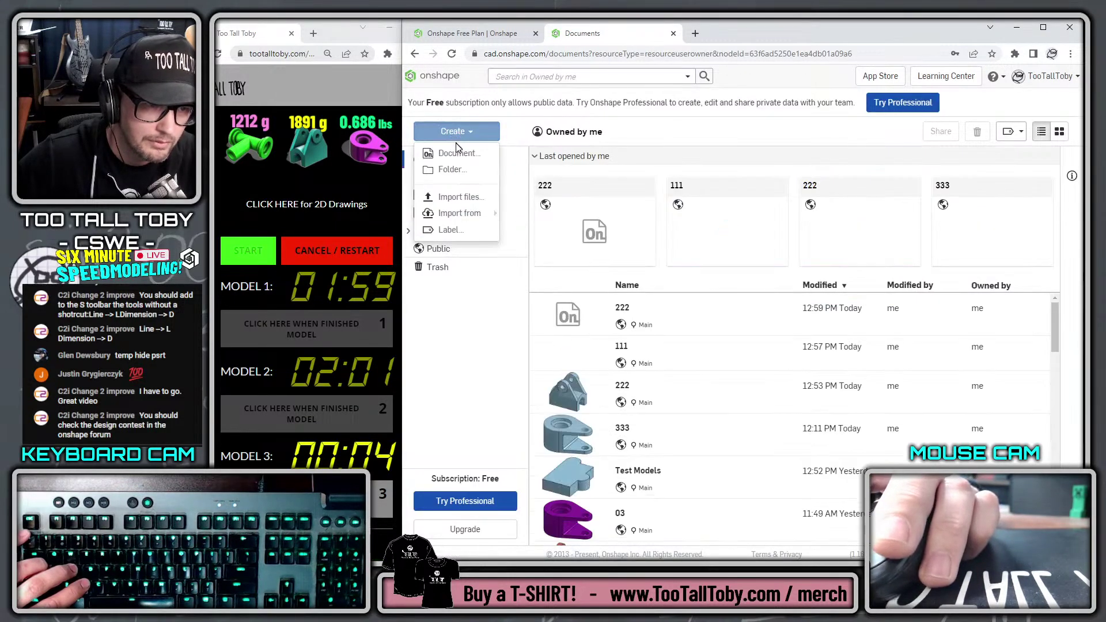
pyautogui.click(458, 152)
pyautogui.write('33')
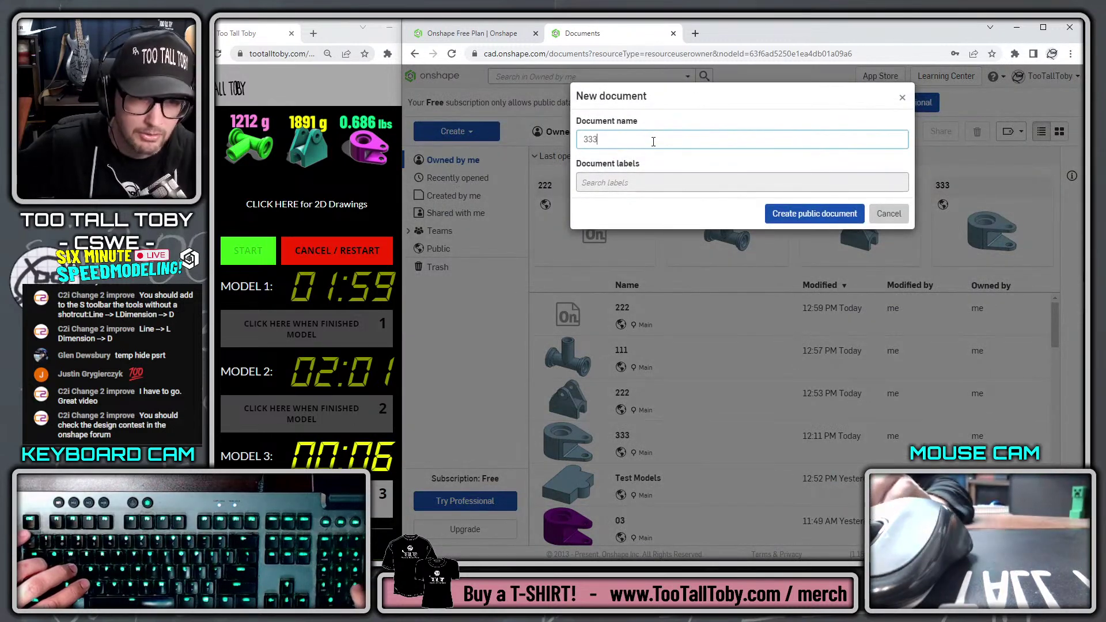
pyautogui.write('3')
pyautogui.press('Return')
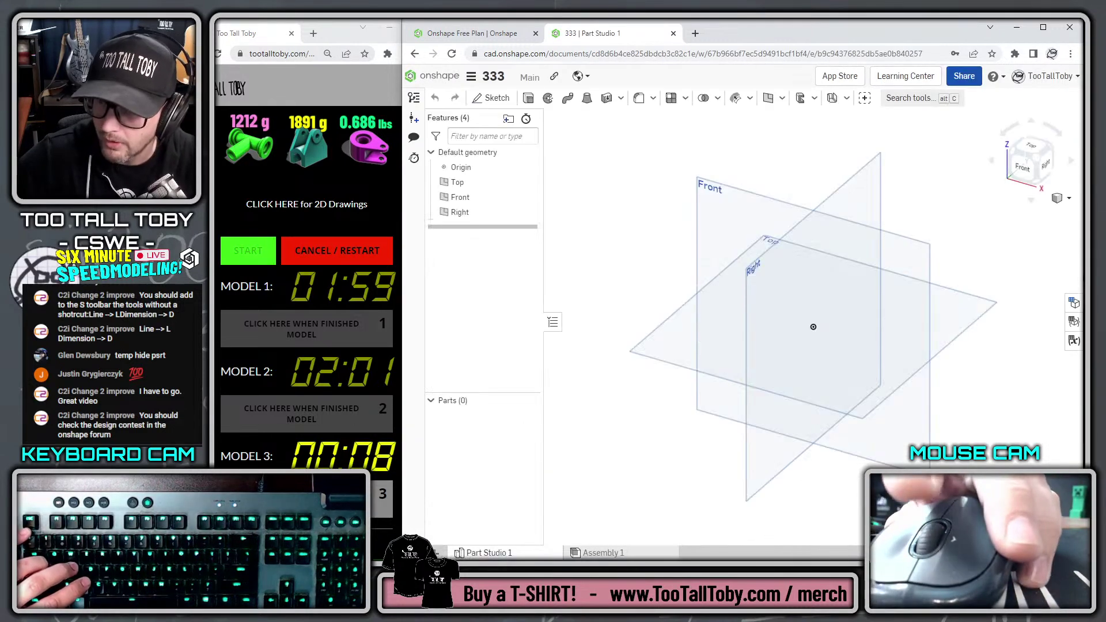
# Set the workspace units to inch for length and pound for mass
pyautogui.click(470, 76)
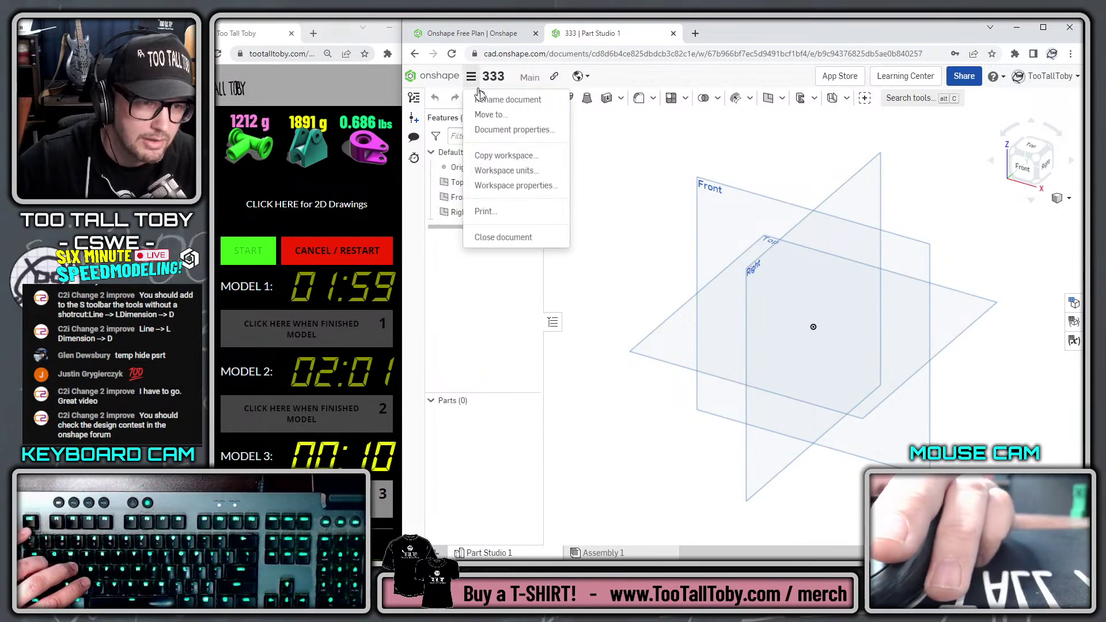
pyautogui.click(507, 166)
pyautogui.click(628, 167)
pyautogui.click(564, 207)
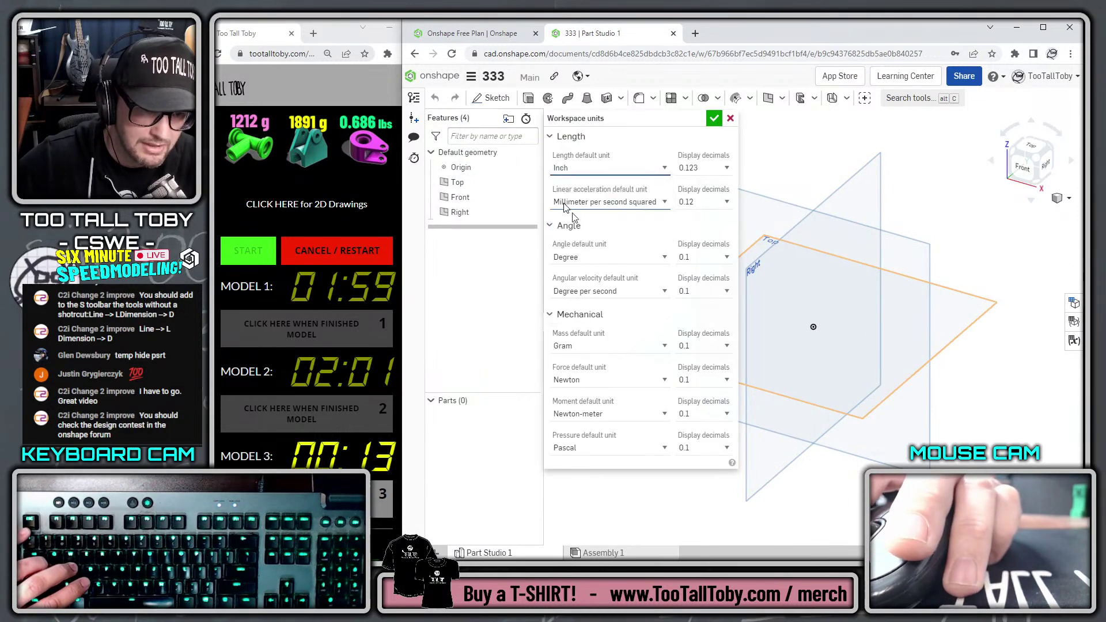
pyautogui.click(615, 348)
pyautogui.click(564, 388)
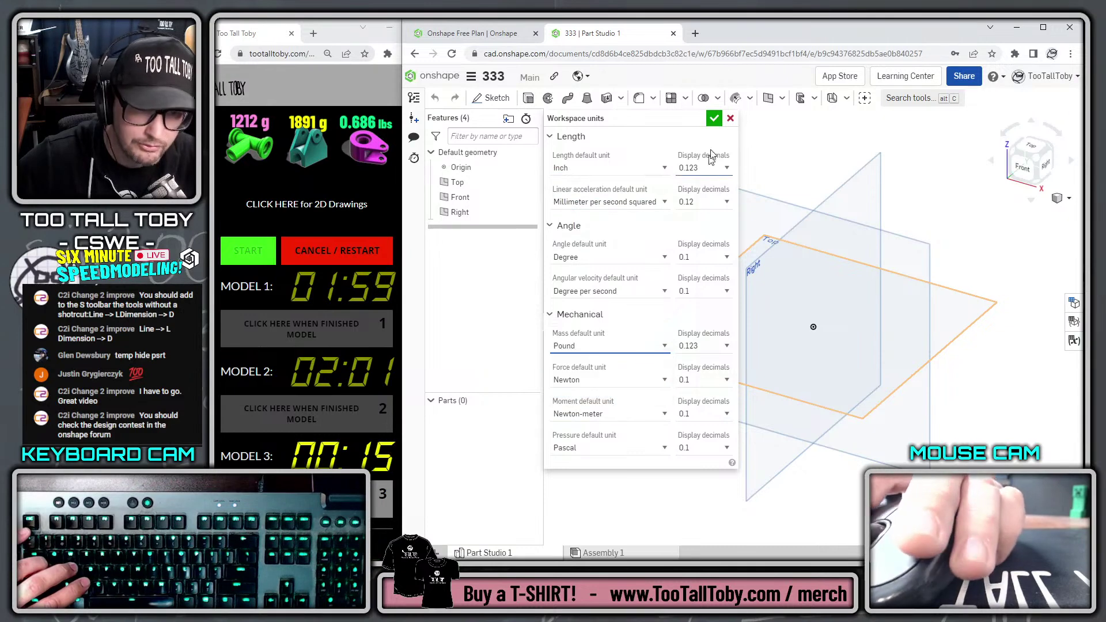
pyautogui.click(714, 118)
# Start a sketch on the Top plane and draw a slanted line as the upper edge of the outline
pyautogui.click(677, 334)
pyautogui.press('s')
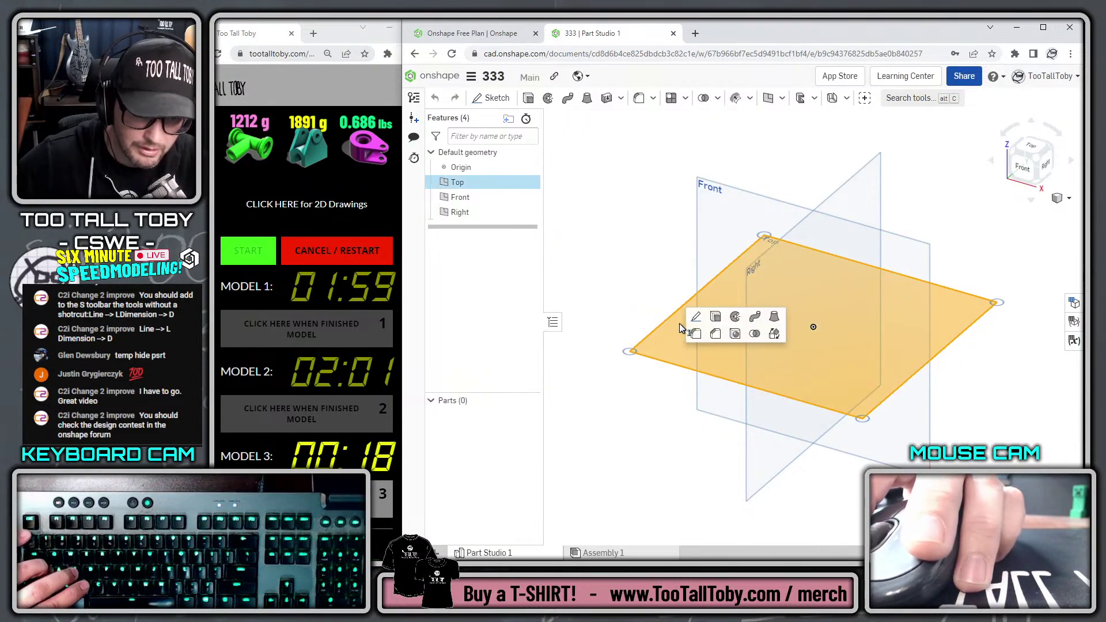
pyautogui.click(695, 317)
pyautogui.press('n')
pyautogui.press('s')
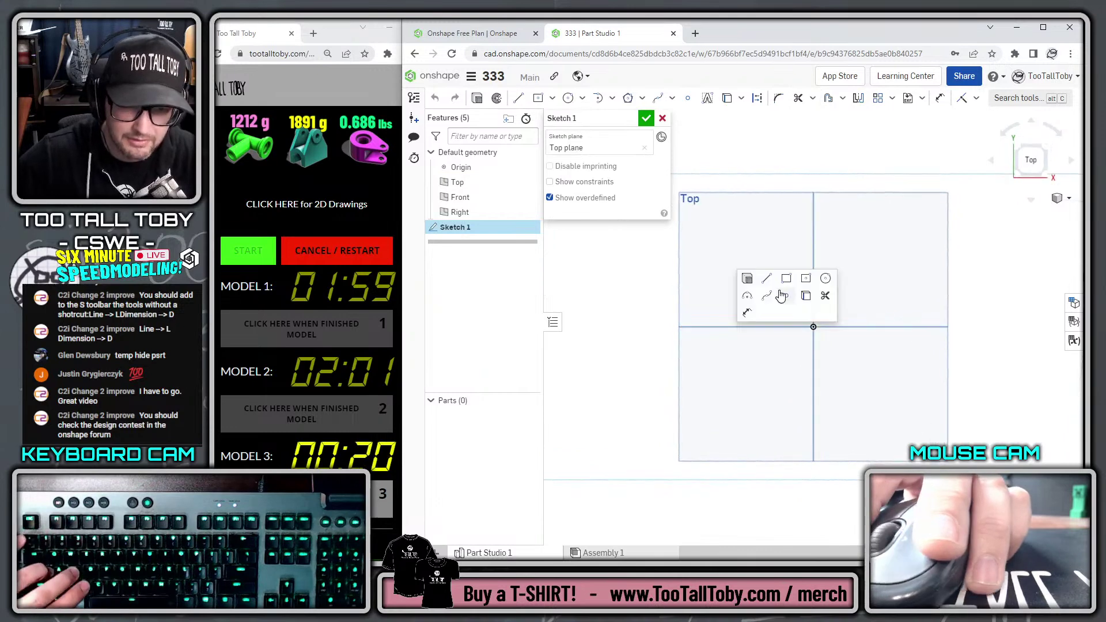
pyautogui.click(768, 281)
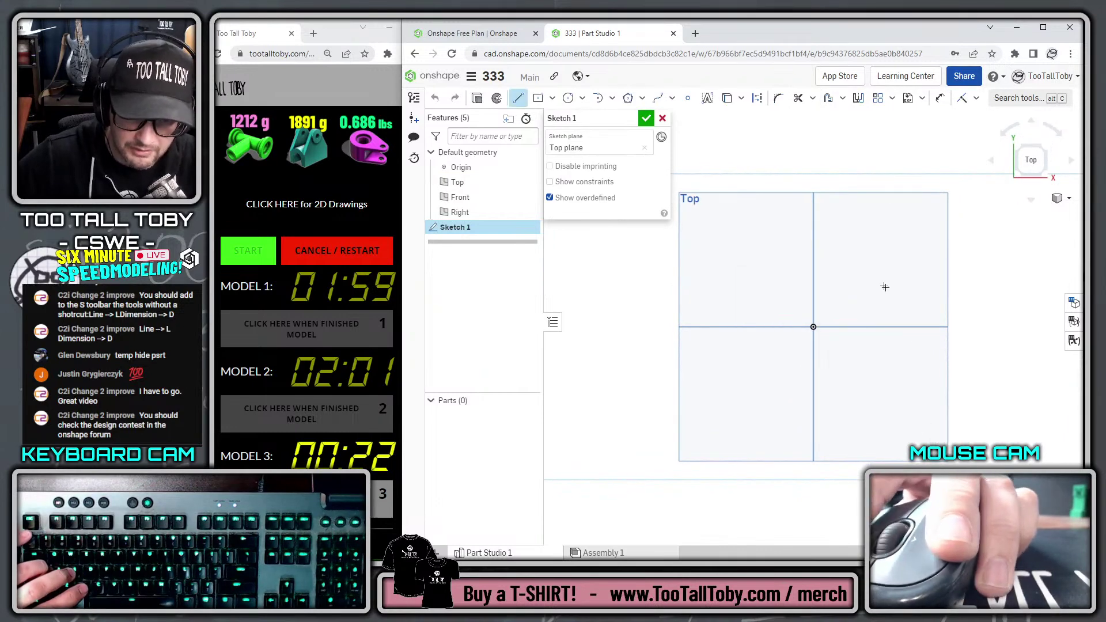
pyautogui.click(824, 246)
# Close the teardrop outline with a large tangent arc, a lower slanted line and a smaller tangent arc
pyautogui.press('t')
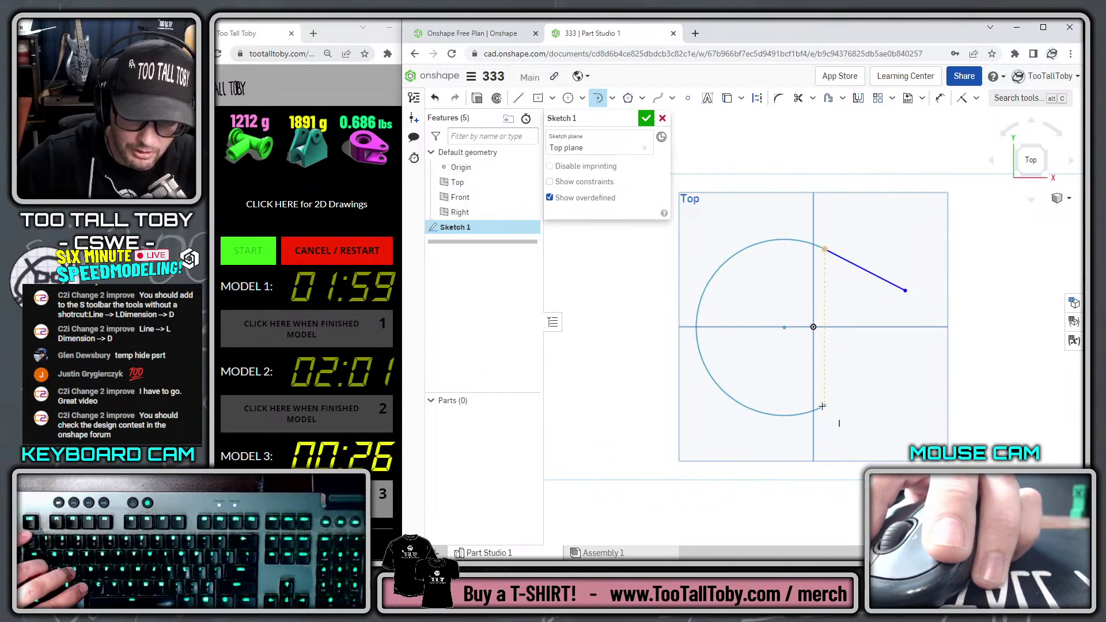
pyautogui.click(822, 406)
pyautogui.press('l')
pyautogui.click(824, 406)
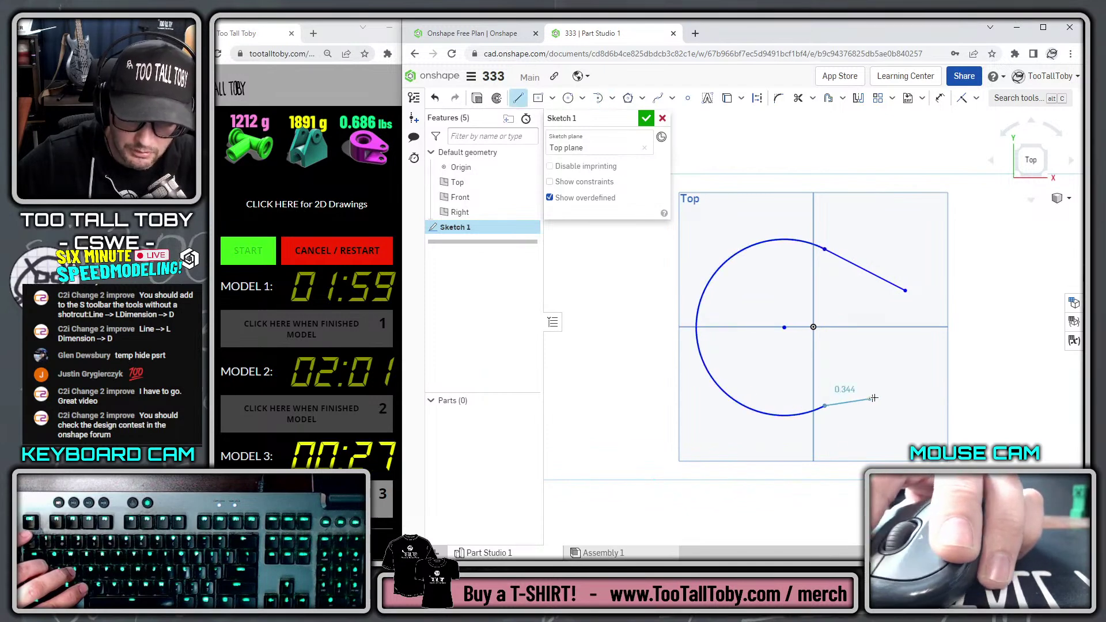
pyautogui.click(901, 365)
pyautogui.press('t')
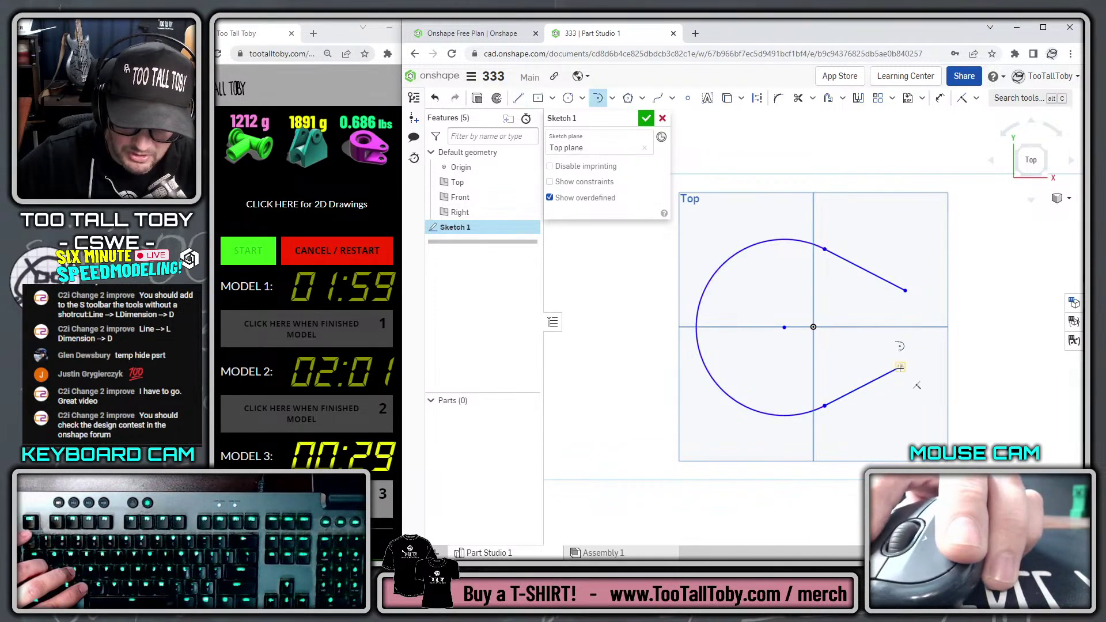
pyautogui.click(905, 291)
pyautogui.press('Escape')
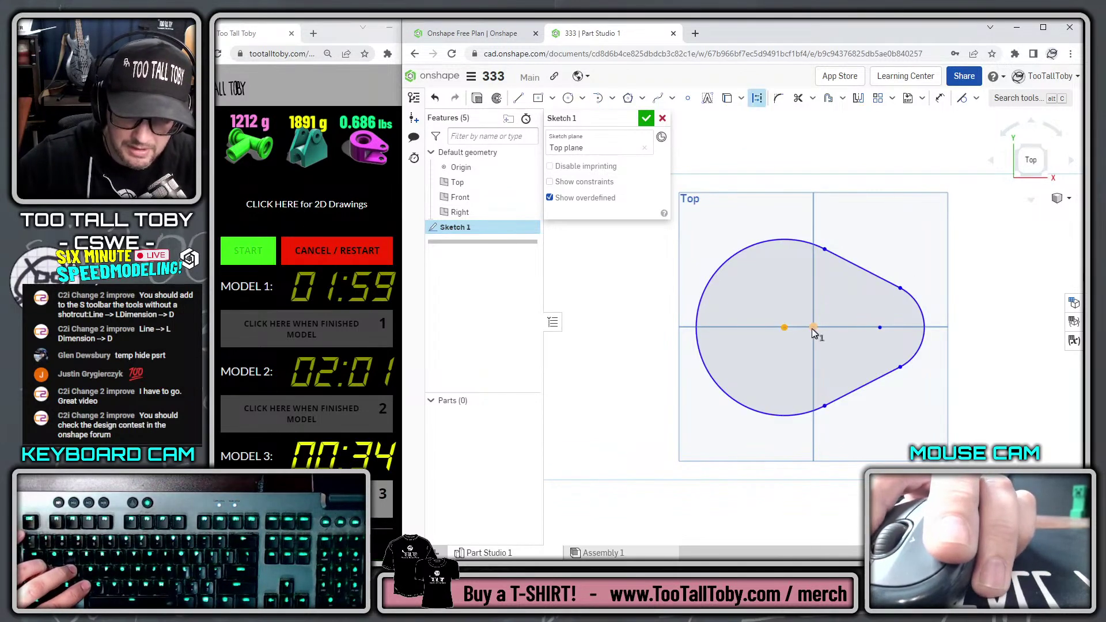
# Make the large arc's center coincident with the origin and align the small arc's center horizontally with it
pyautogui.click(813, 327)
pyautogui.press('i')
pyautogui.click(909, 327)
pyautogui.press('h')
# Draw a circle 0.5 in in diameter at the small arc's center
pyautogui.press('s')
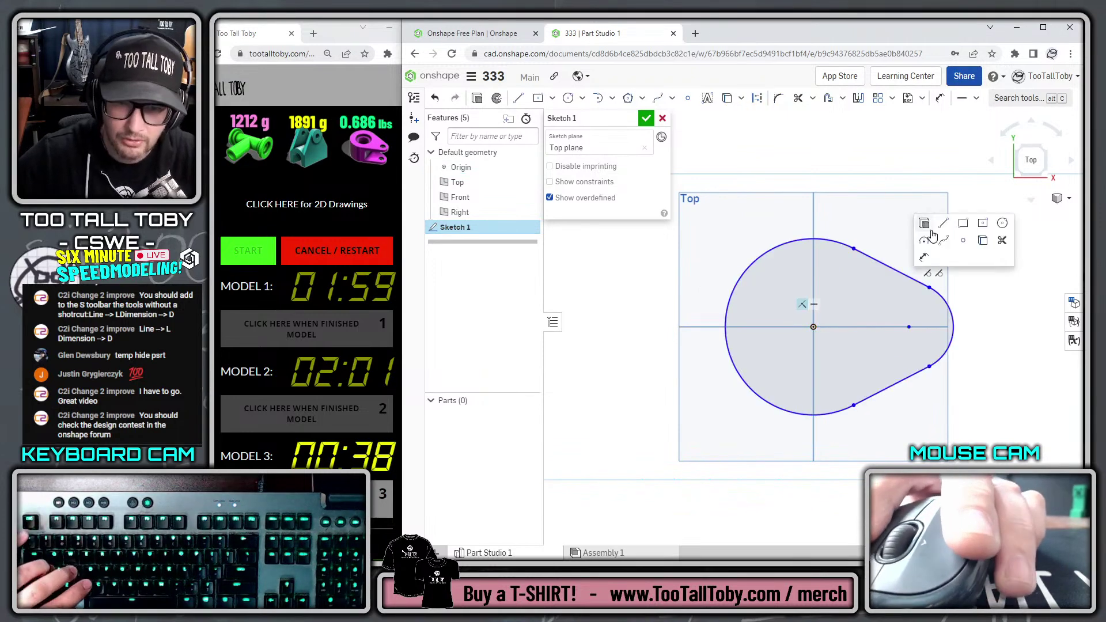
pyautogui.click(1002, 223)
pyautogui.click(910, 327)
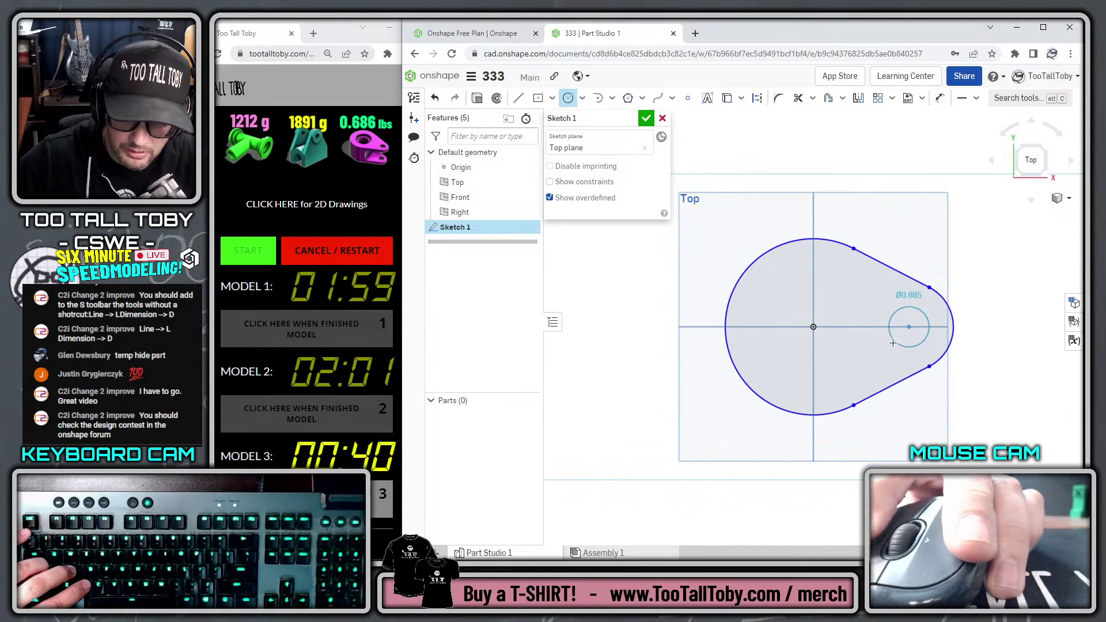
pyautogui.write('0.5')
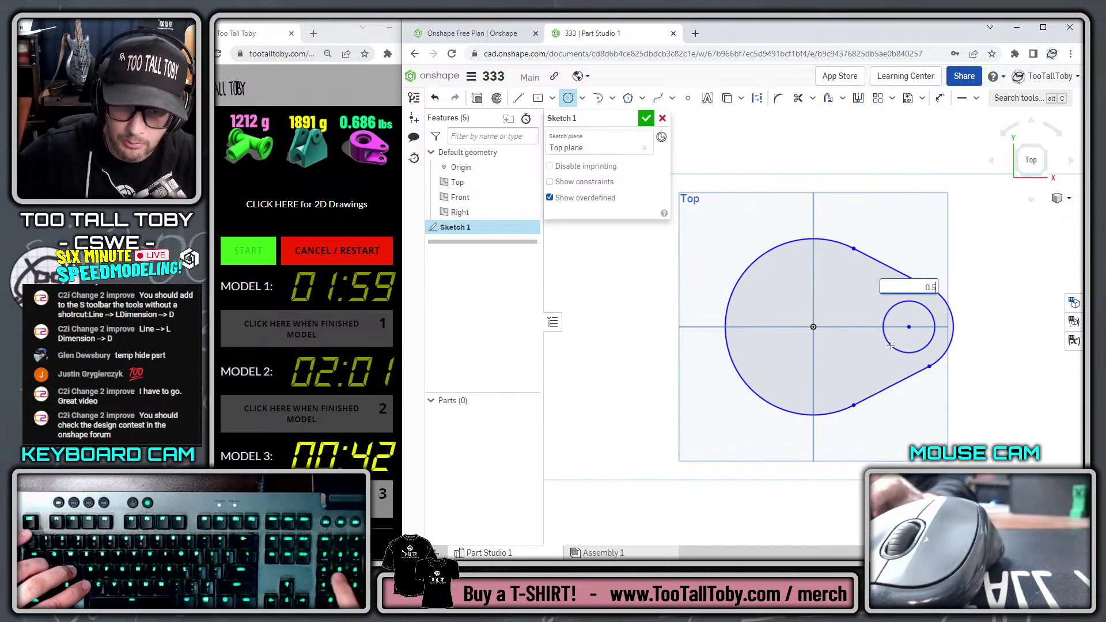
pyautogui.press('Return')
# Set the distance between the arc centers to 2 in, the large arc's radius to 1.25 in and the small arc's radius to 0.5 in
pyautogui.press('s')
pyautogui.click(907, 357)
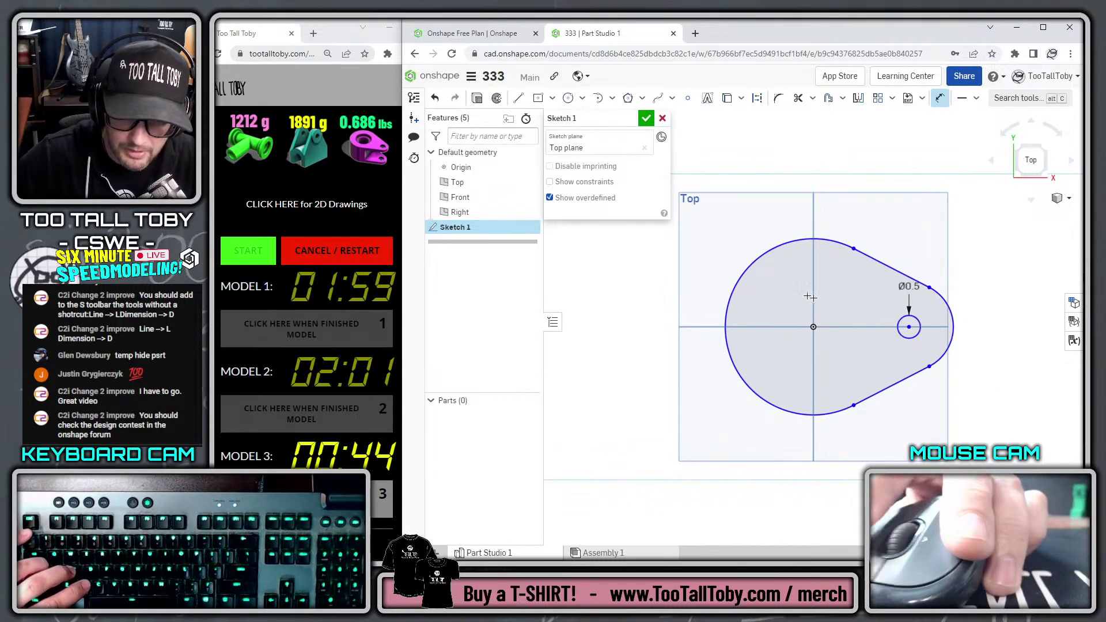
pyautogui.click(909, 327)
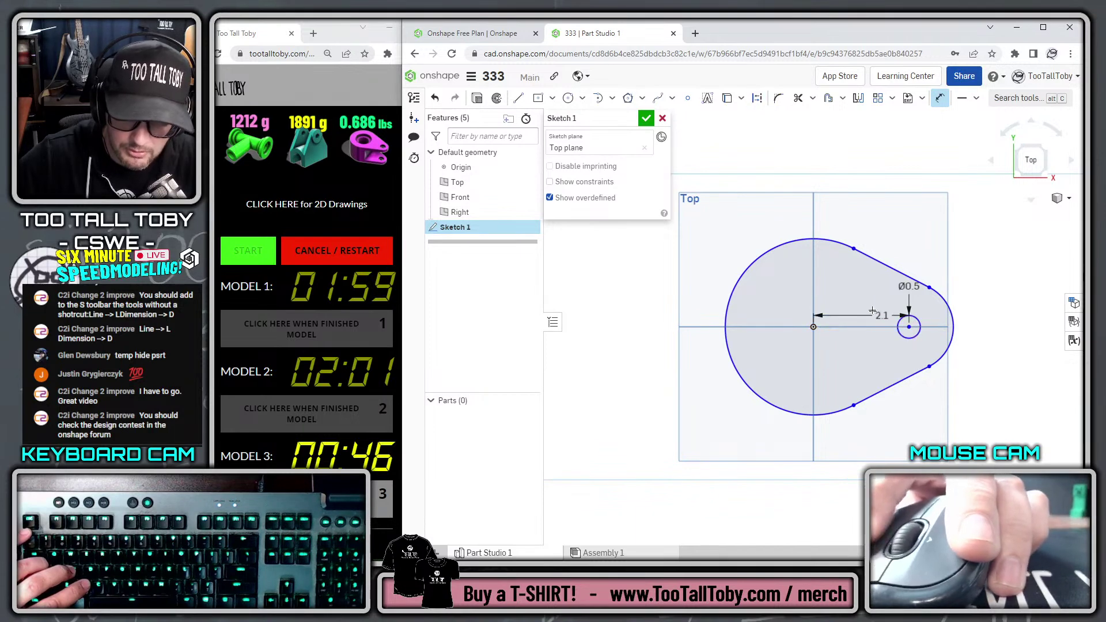
pyautogui.click(814, 326)
pyautogui.click(732, 270)
pyautogui.click(701, 230)
pyautogui.write('1.25')
pyautogui.press('Return')
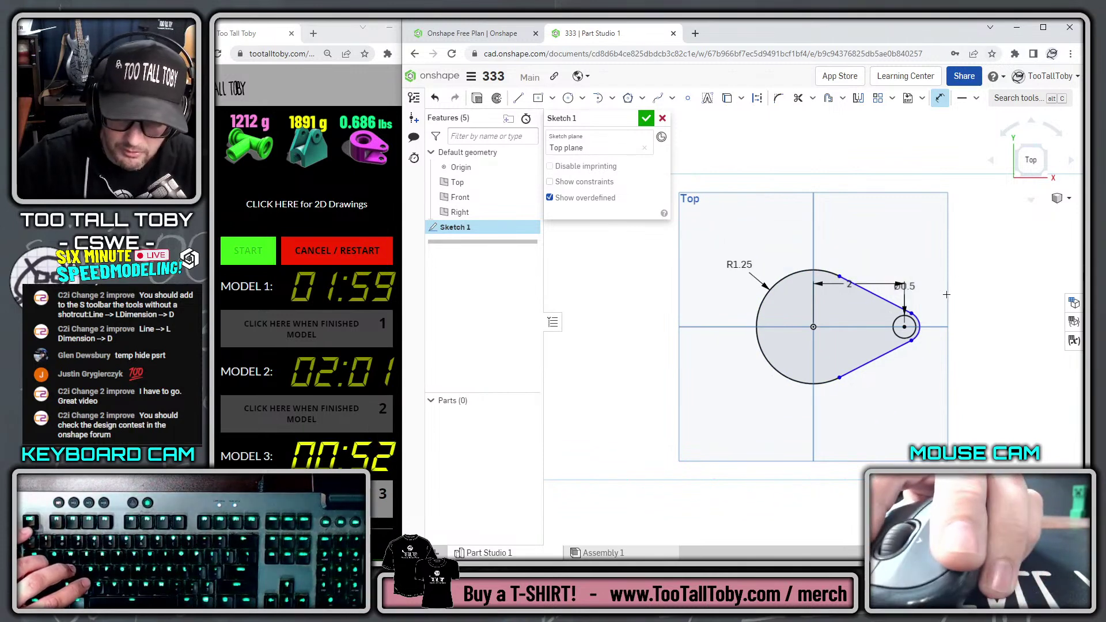
pyautogui.click(973, 287)
pyautogui.write('0.5')
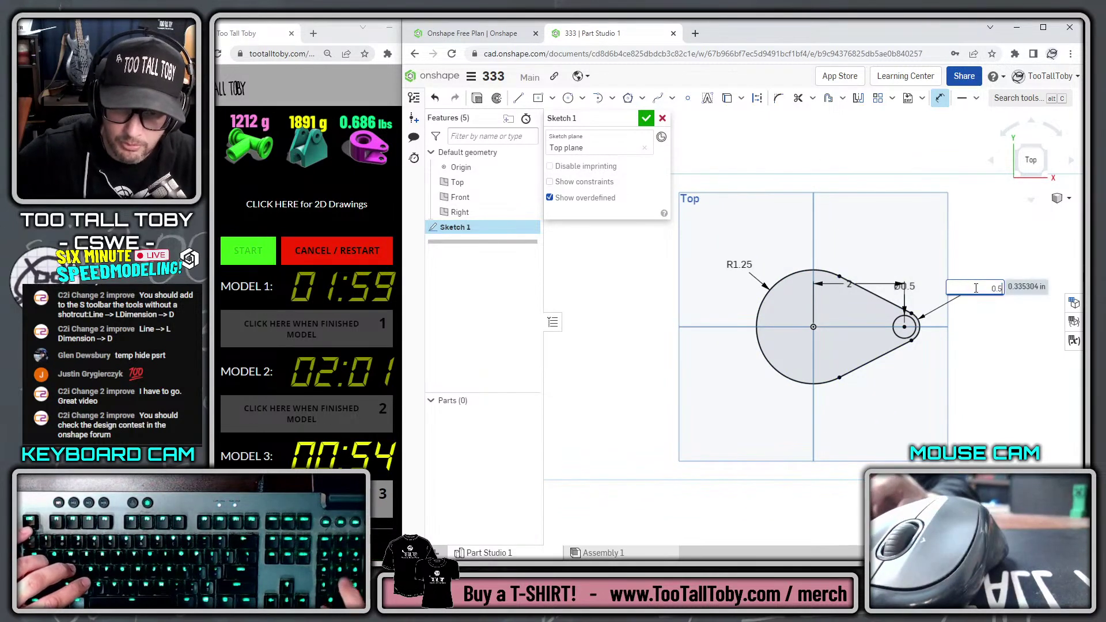
pyautogui.press('Return')
# Extrude the teardrop profile as a new solid 1.8 in deep, flipped to go below the Top plane
pyautogui.press('s')
pyautogui.click(739, 255)
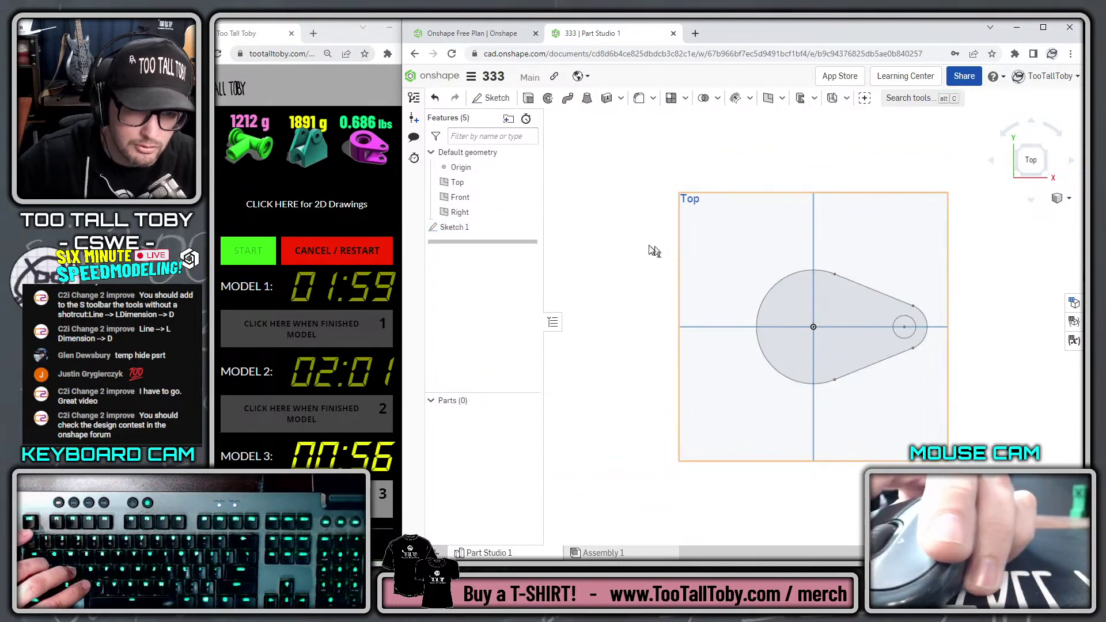
pyautogui.click(648, 213)
pyautogui.write('1.8')
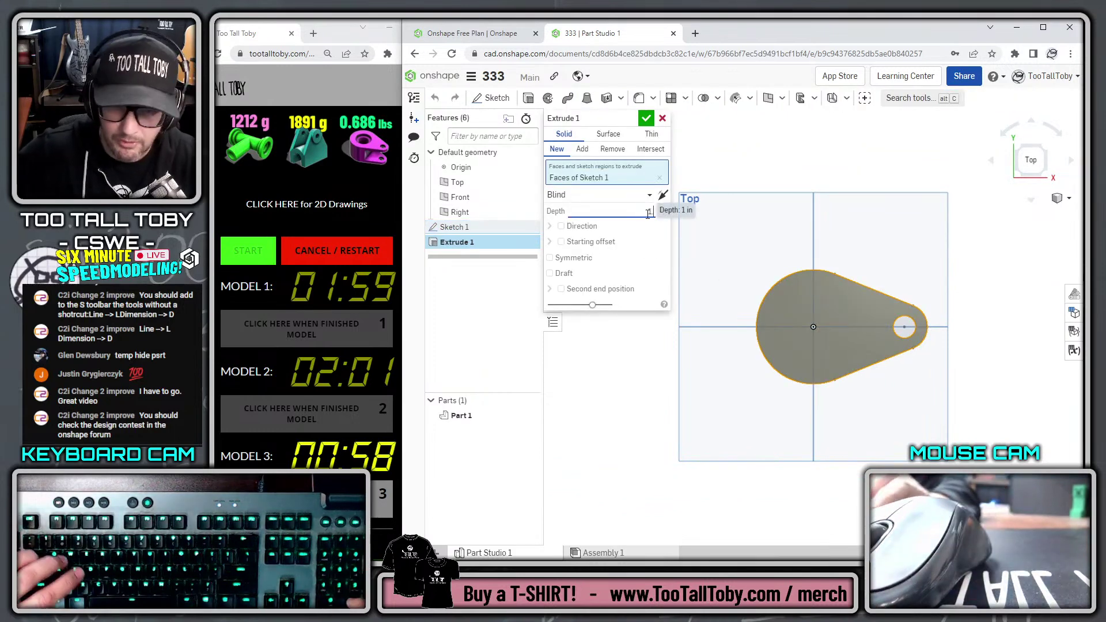
pyautogui.press('Tab')
pyautogui.click(664, 196)
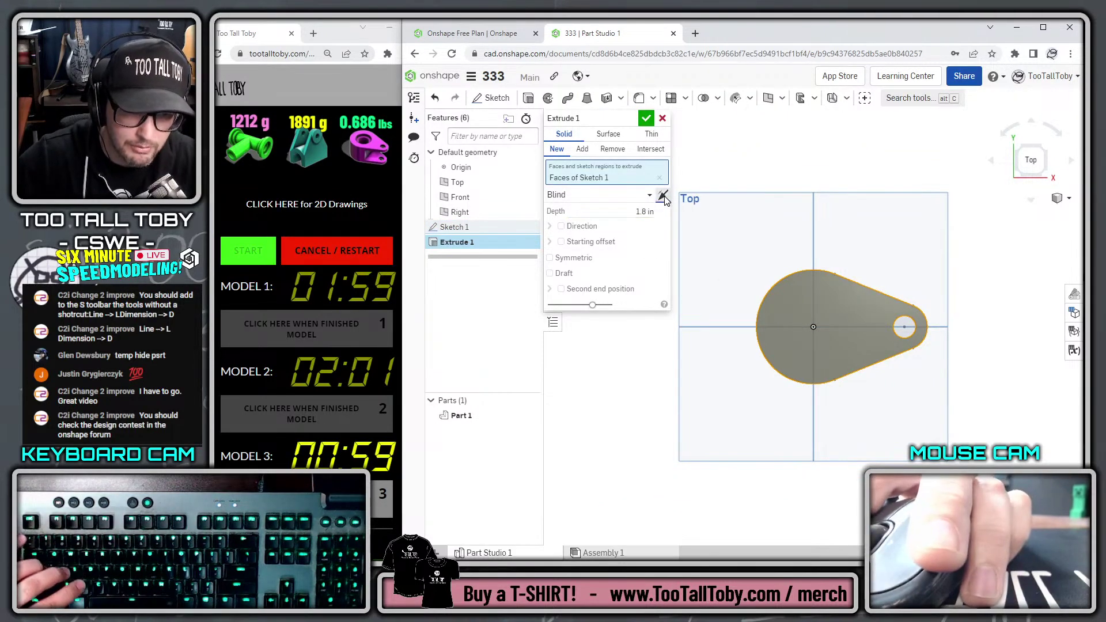
pyautogui.click(646, 118)
# Start a sketch on the Front plane and draw a 1.75 in by 1.3 in rectangle over the small end of the part
pyautogui.moveTo(829, 397); pyautogui.dragTo(789, 340, button='middle')
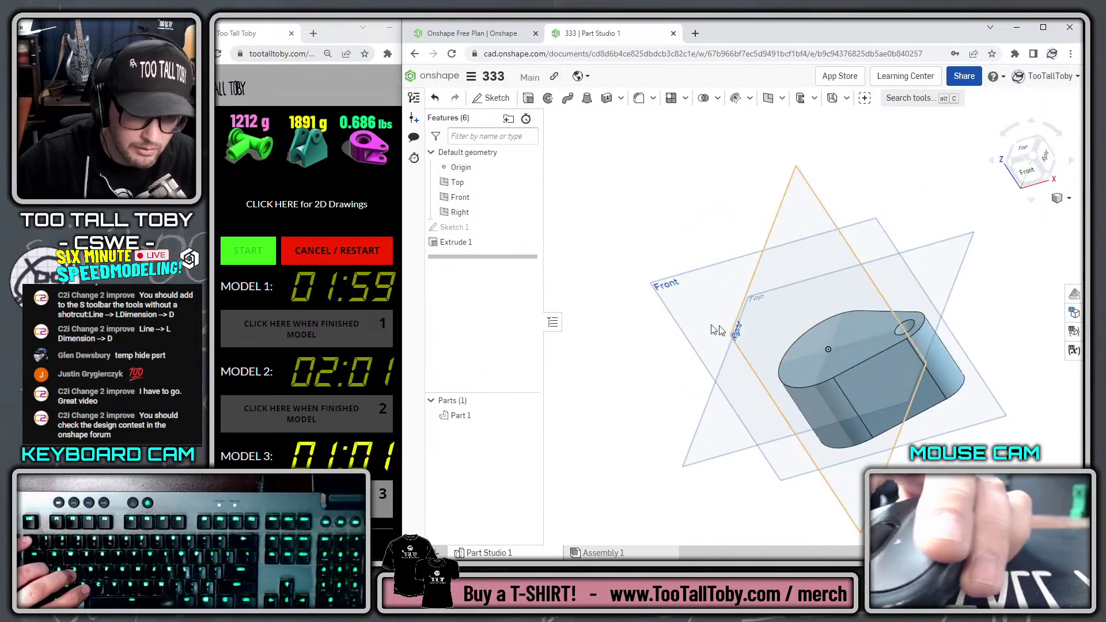
pyautogui.click(700, 264)
pyautogui.press('s')
pyautogui.click(718, 256)
pyautogui.press('n')
pyautogui.press('s')
pyautogui.click(836, 252)
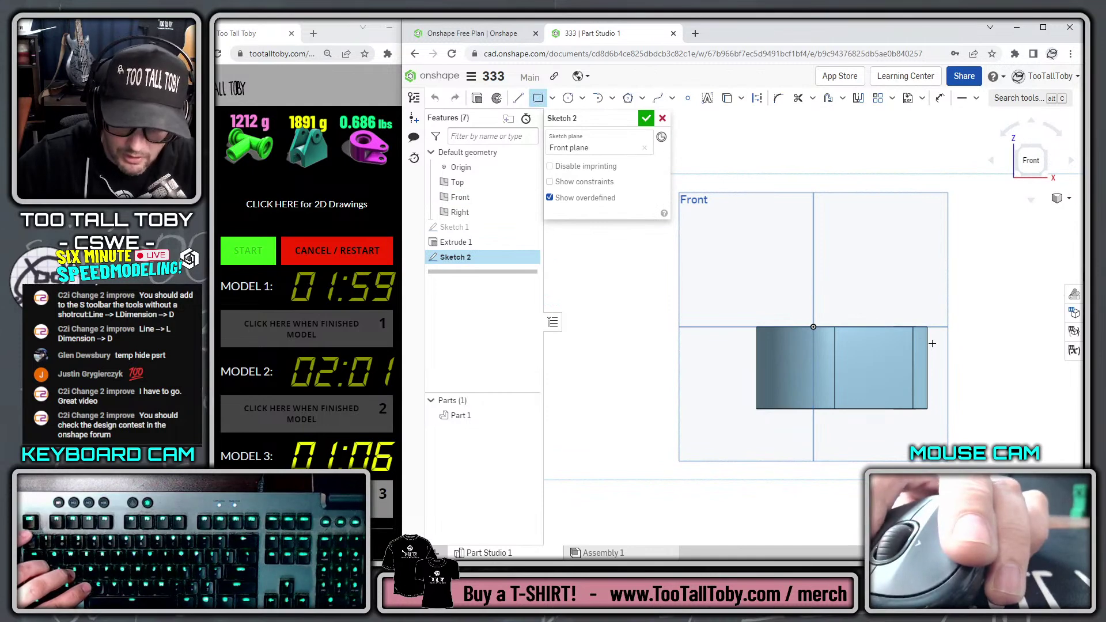
pyautogui.write('1.75')
pyautogui.press('Tab')
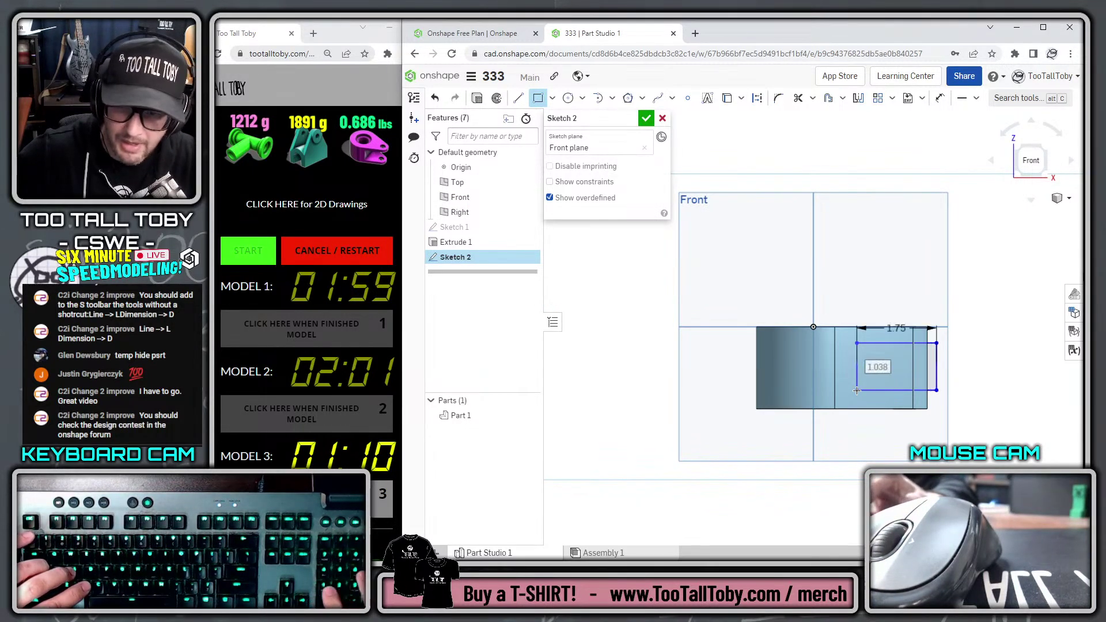
pyautogui.write('1.3')
pyautogui.press('Return')
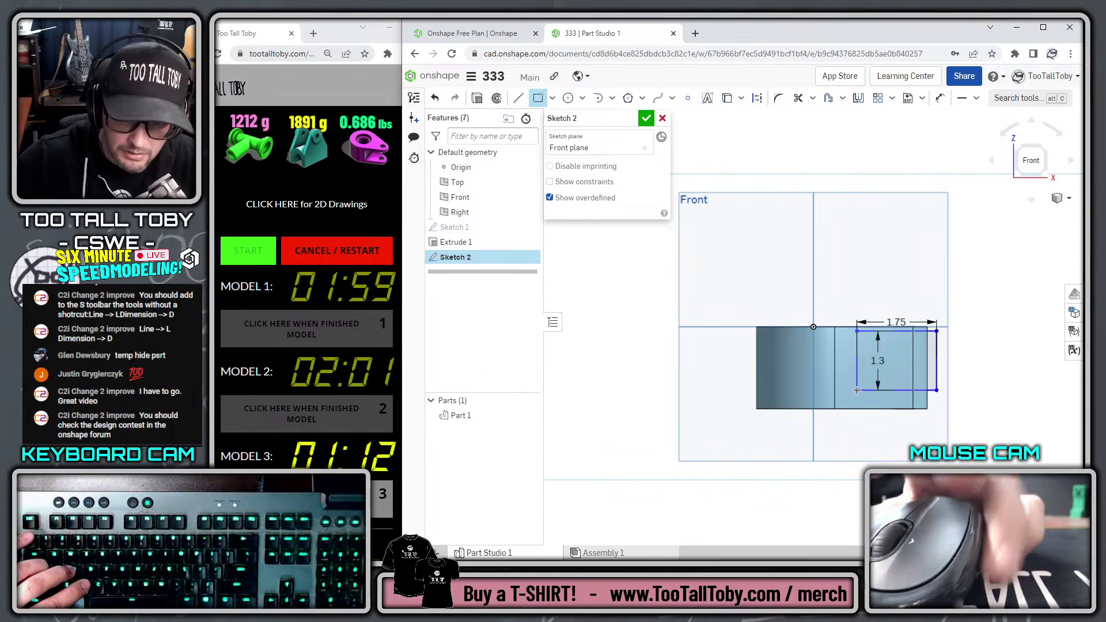
# Constrain the rectangle's outer edge vertically in line with the part's lower corner at the small end
pyautogui.scroll(3, 942, 400)
pyautogui.press('s')
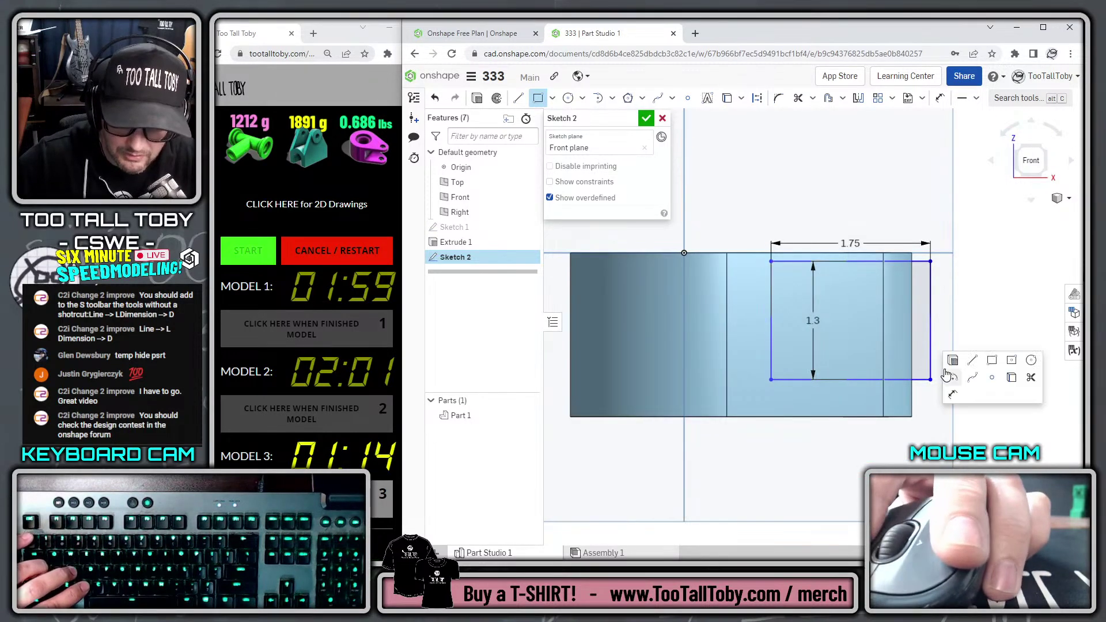
pyautogui.press('Escape')
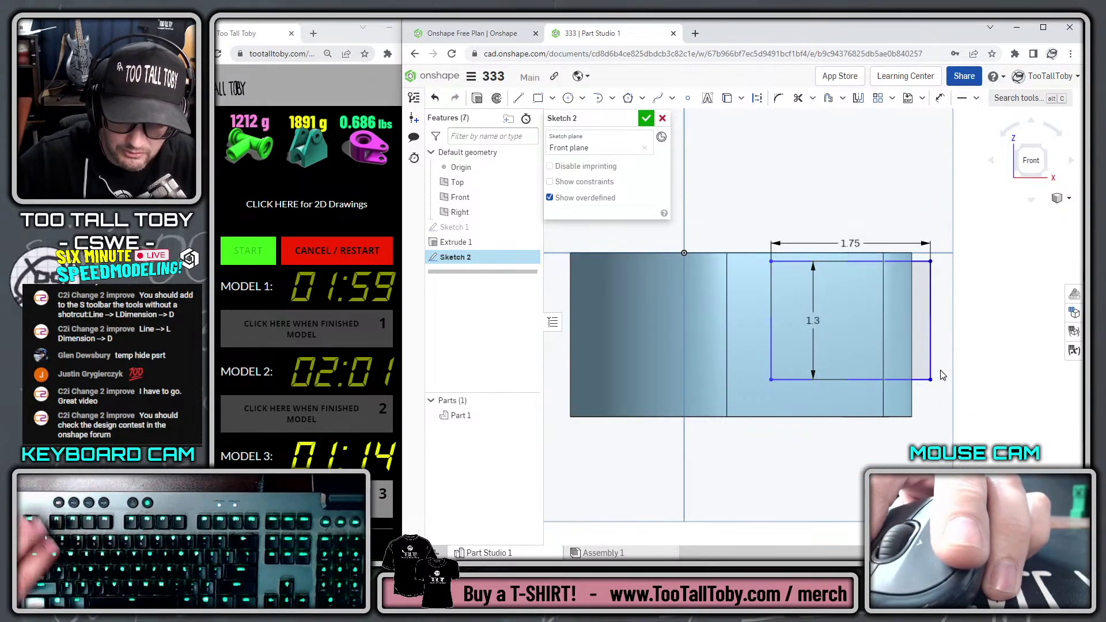
pyautogui.click(911, 417)
pyautogui.press('v')
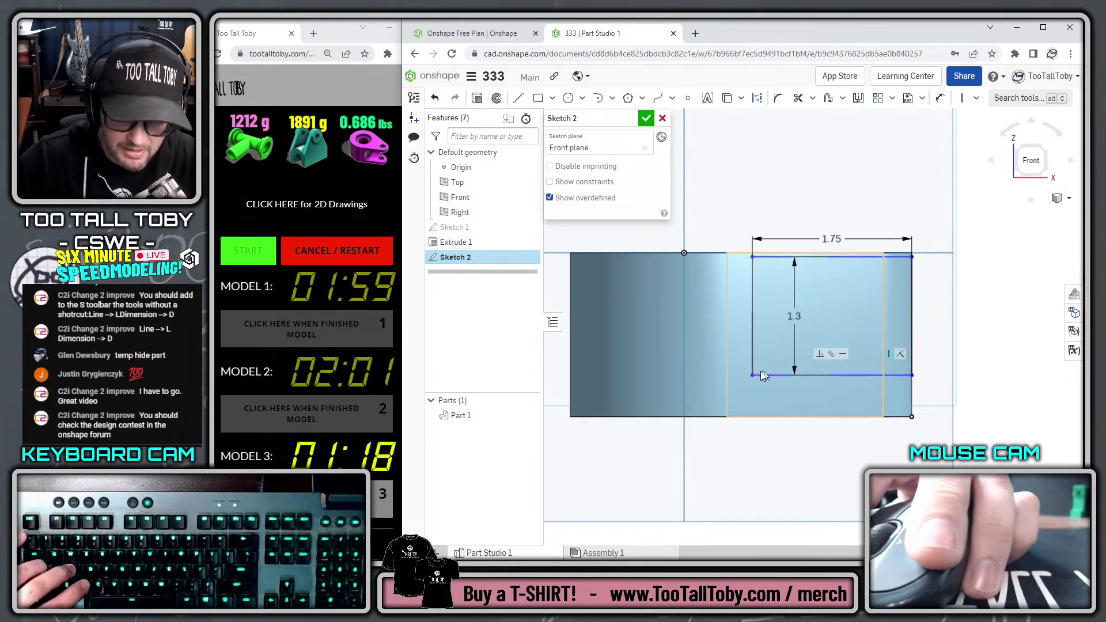
# Dimension the rectangle 0.25 in above the part's bottom edge and fillet its two inner corners with a 0.1 in radius
pyautogui.press('s')
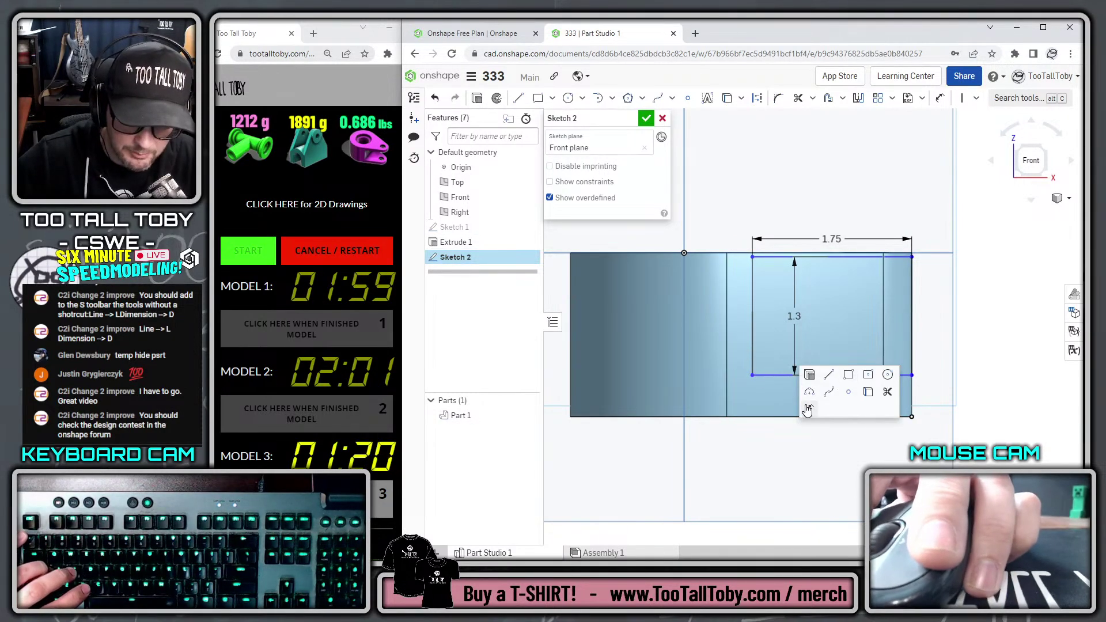
pyautogui.click(808, 409)
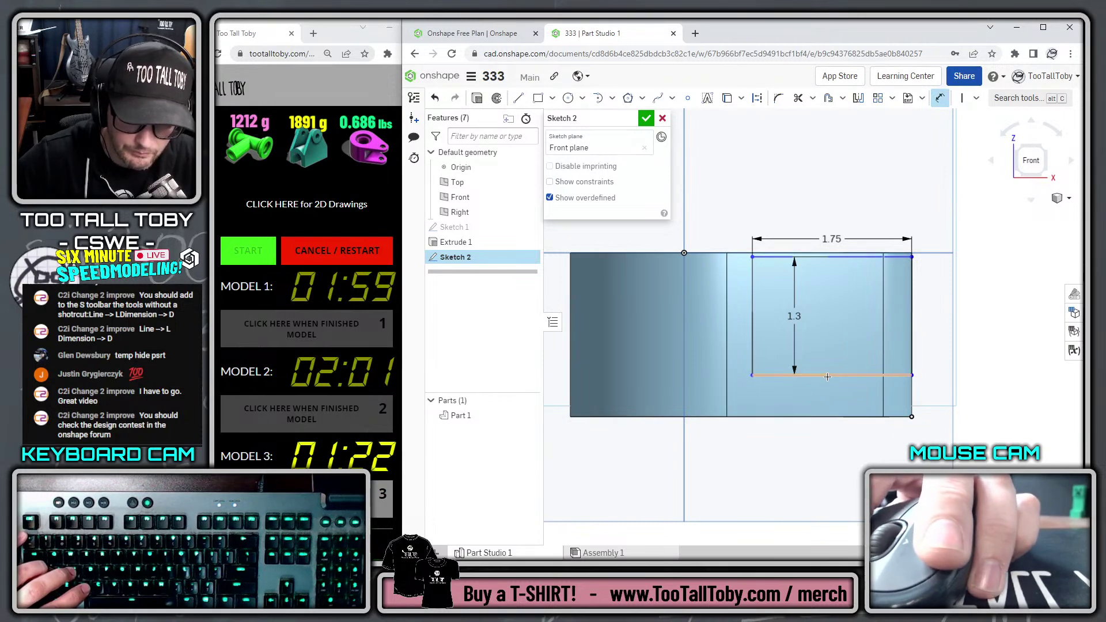
pyautogui.click(942, 403)
pyautogui.write('0.25')
pyautogui.press('Return')
pyautogui.scroll(-3, 868, 352)
pyautogui.press('Escape')
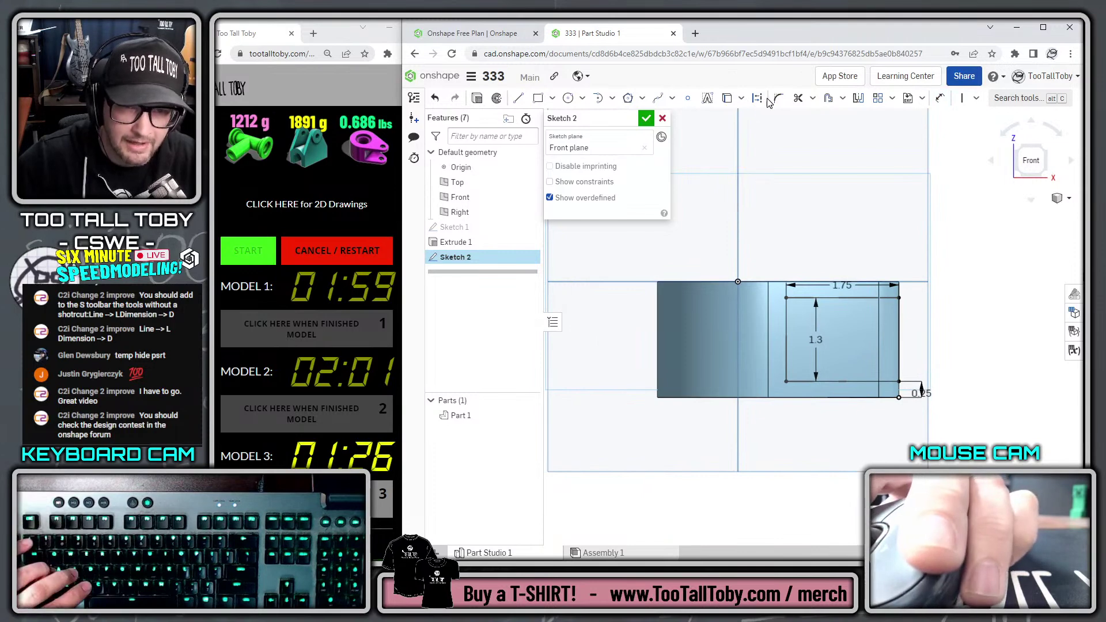
pyautogui.click(785, 297)
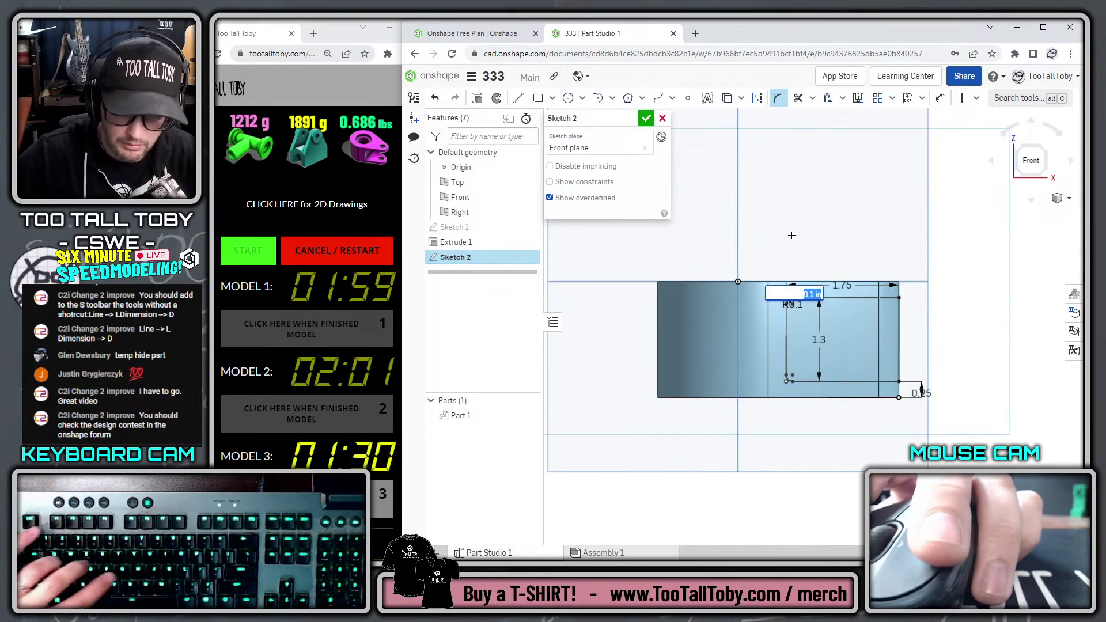
# Cut the rounded rectangle through all of the part symmetrically to form the clevis slot
pyautogui.moveTo(851, 217); pyautogui.dragTo(846, 236, button='right')
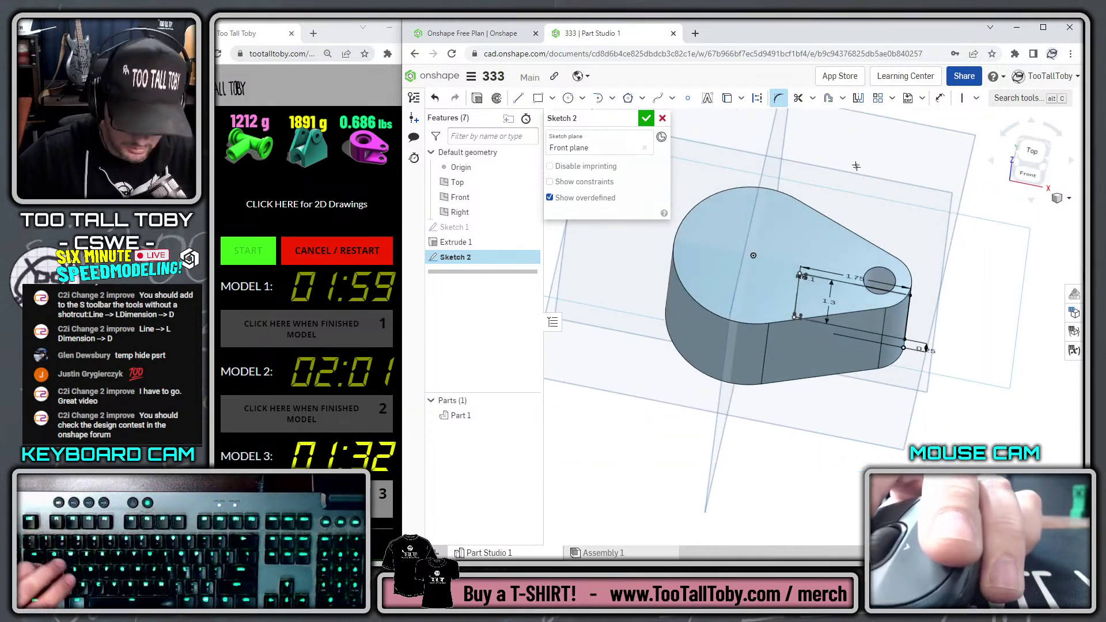
pyautogui.press('s')
pyautogui.click(873, 162)
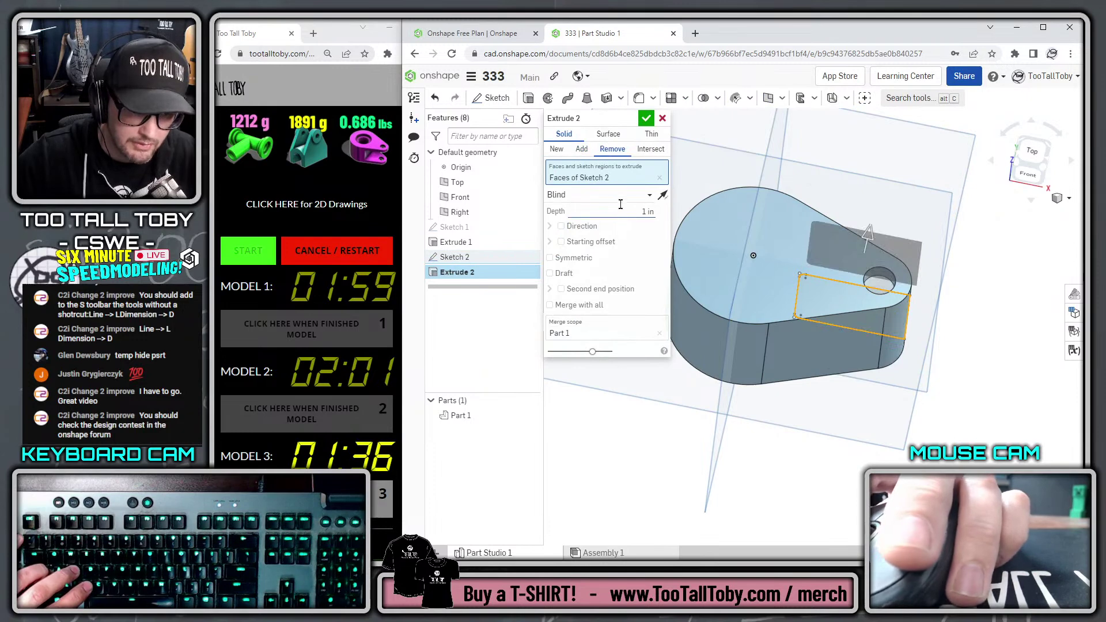
pyautogui.click(619, 196)
pyautogui.click(578, 290)
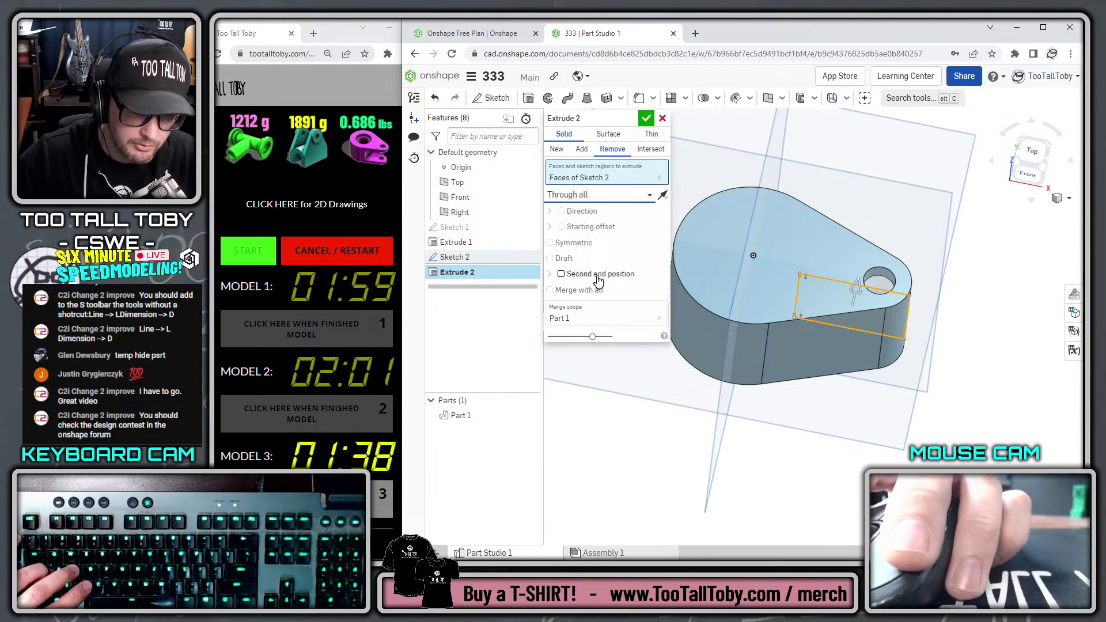
pyautogui.click(550, 243)
pyautogui.click(646, 120)
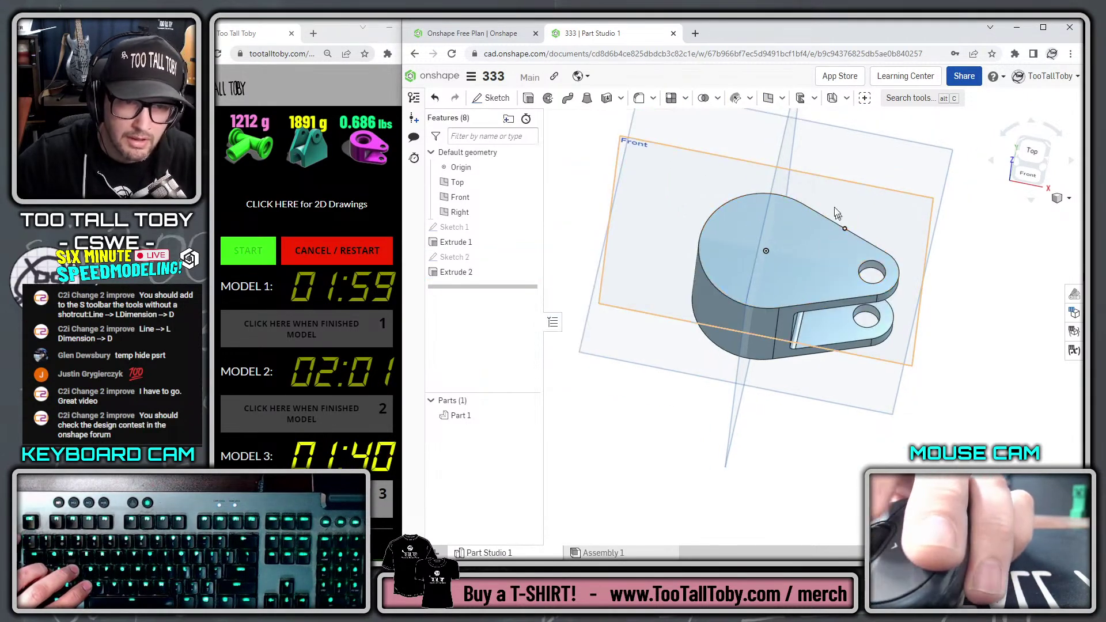
pyautogui.click(652, 98)
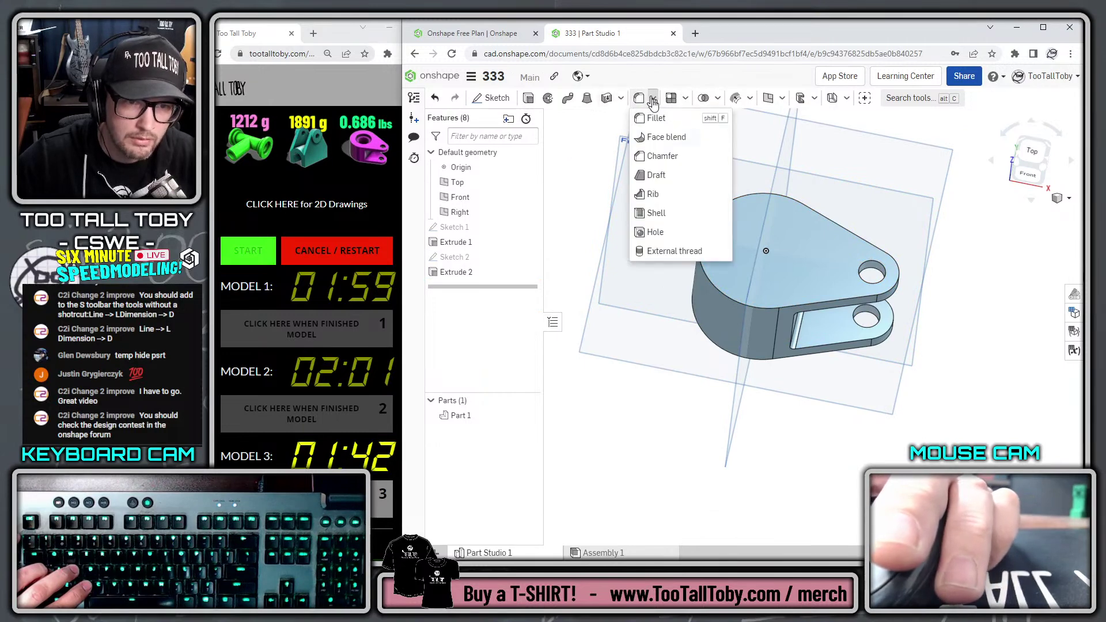
pyautogui.click(642, 234)
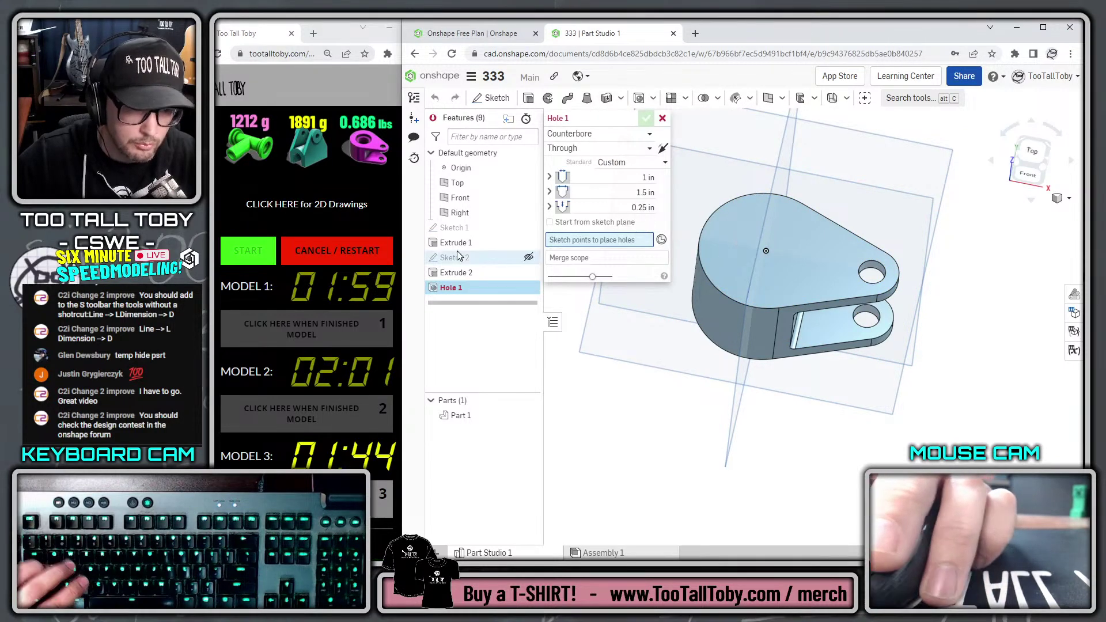
pyautogui.click(528, 257)
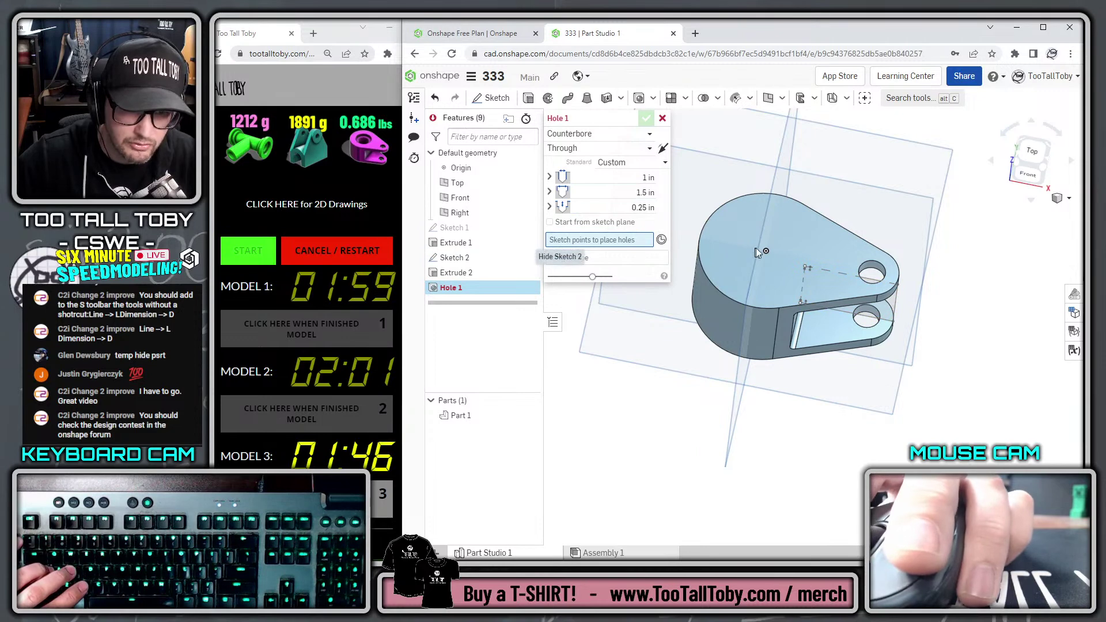
pyautogui.press('Escape')
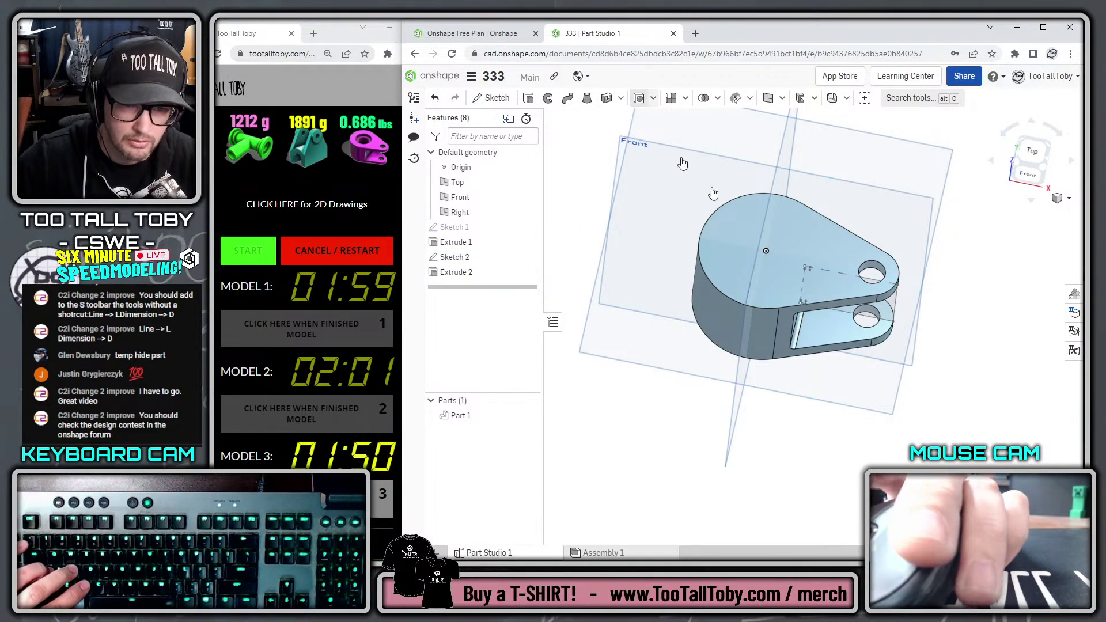
pyautogui.click(639, 99)
pyautogui.press('Escape')
# Show Sketch 1 and place a 1 in through hole with a 1.5 in by 0.25 in counterbore at the large end's centre point
pyautogui.click(528, 227)
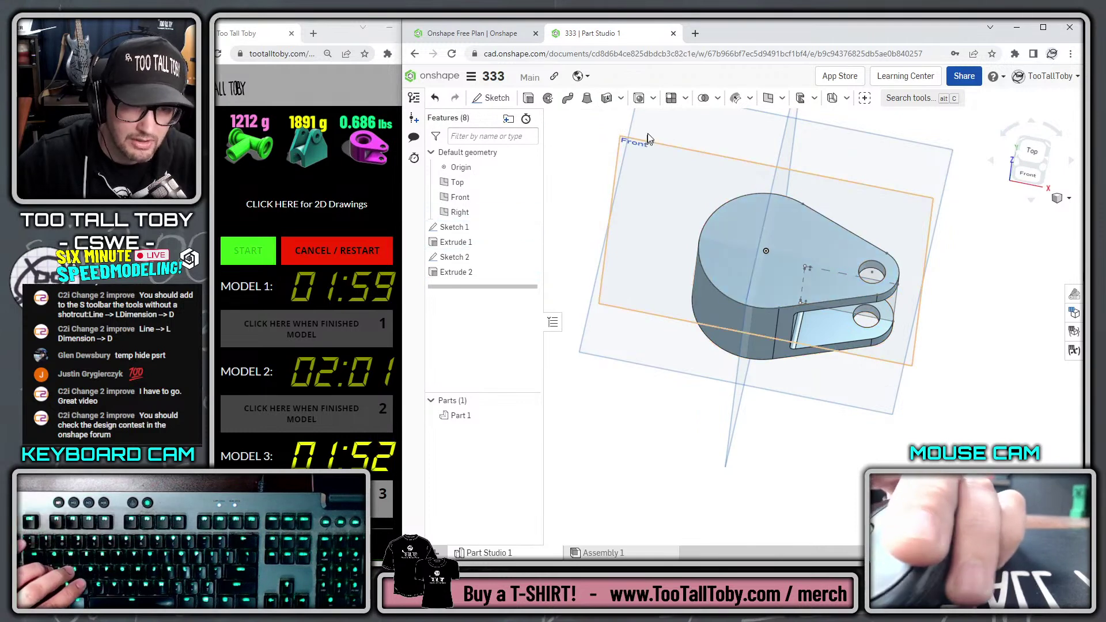
pyautogui.click(639, 102)
pyautogui.click(764, 250)
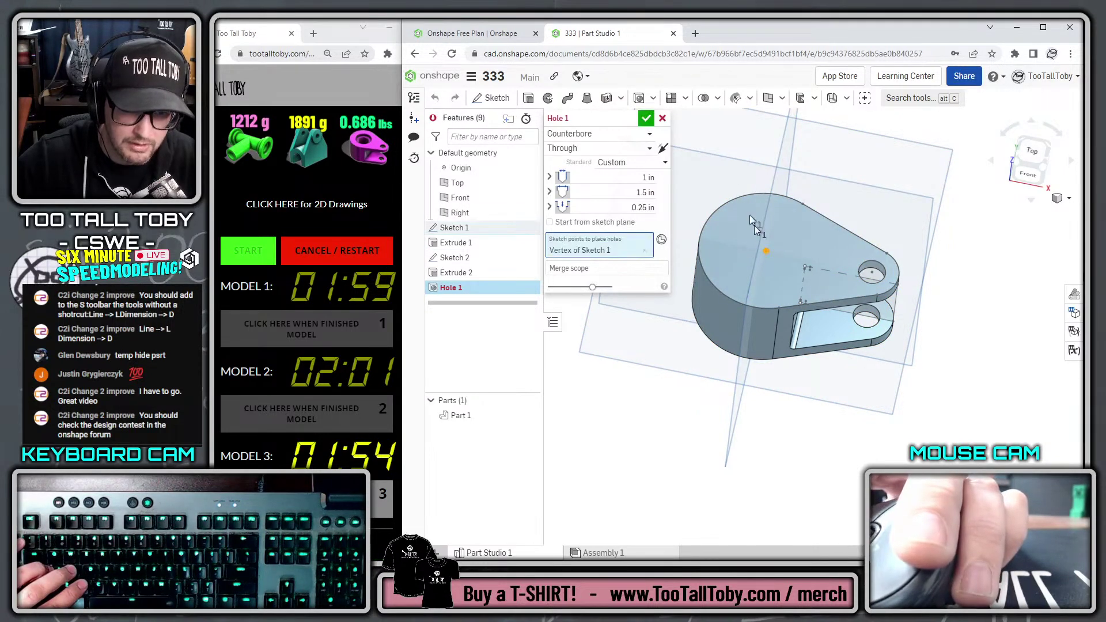
pyautogui.click(646, 118)
# Assign TTT-Aluminum - 1060 from the TTT-CUSTOM MATERIALS library to the clevis part
pyautogui.rightClick(460, 424)
pyautogui.click(526, 279)
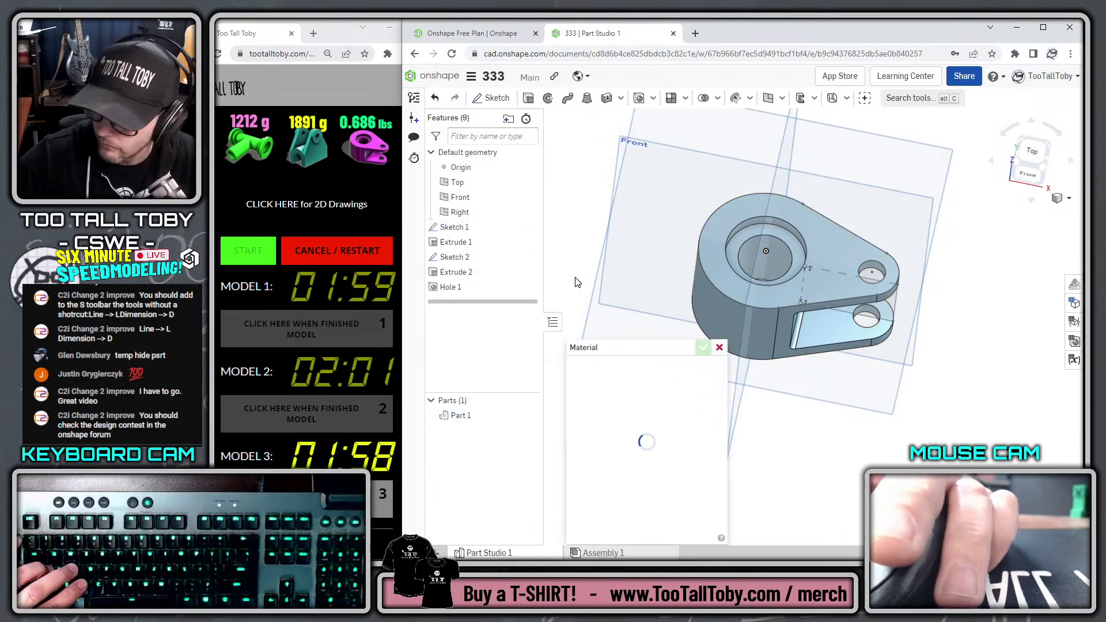
pyautogui.click(652, 386)
pyautogui.click(625, 410)
pyautogui.click(624, 408)
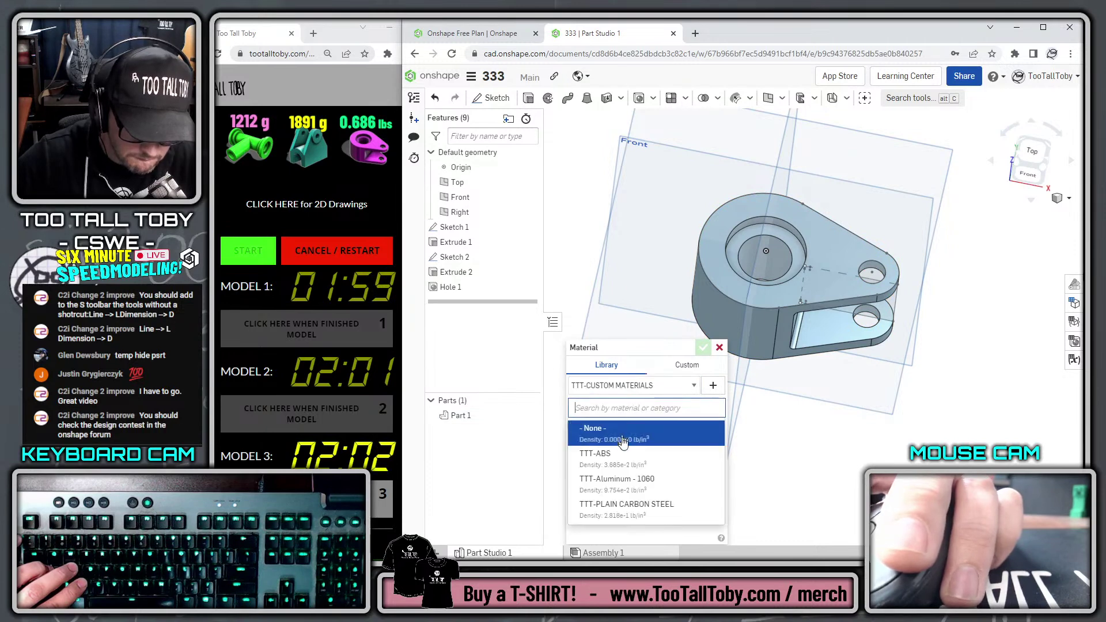
pyautogui.click(624, 478)
pyautogui.click(703, 348)
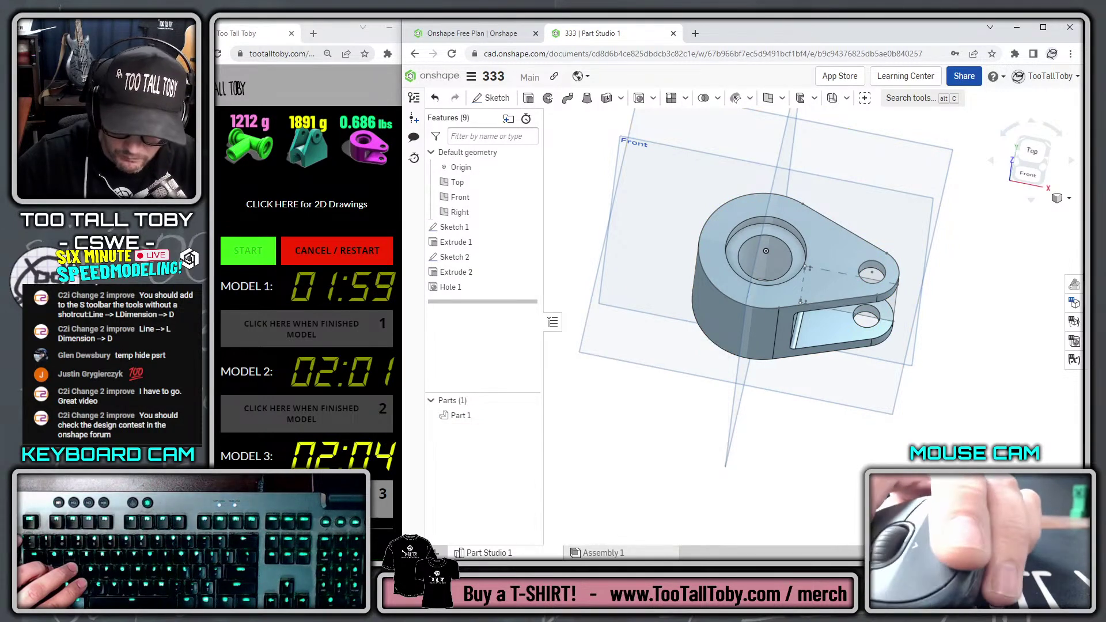
# Check the clevis part's mass properties and mark Model 3 as finished on the Too Tall Toby timer page
pyautogui.press('m')
pyautogui.click(810, 303)
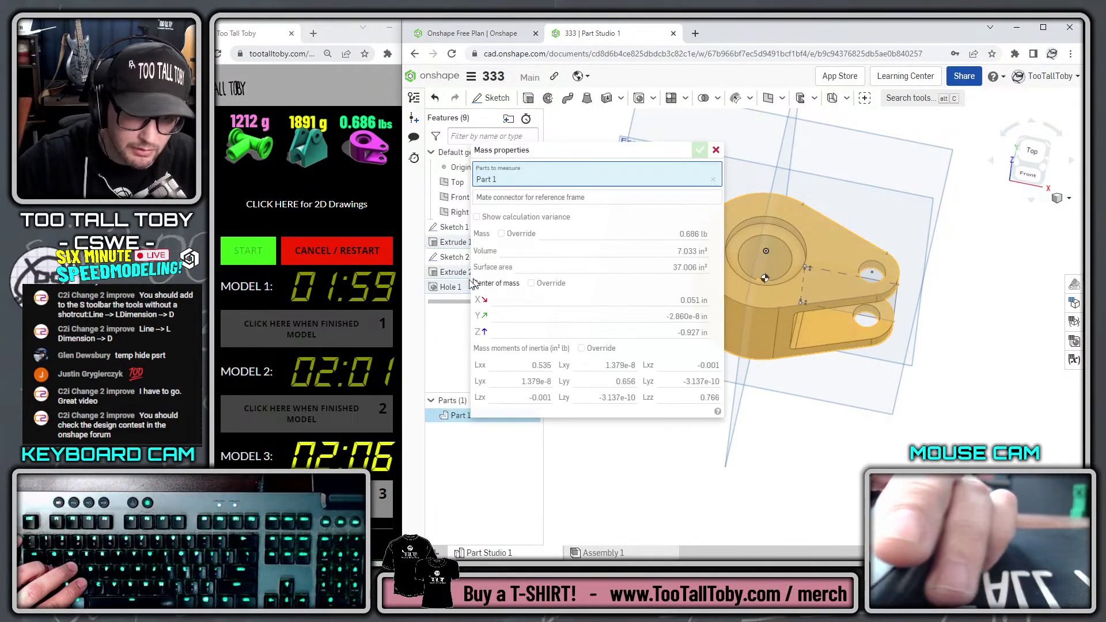
pyautogui.click(356, 494)
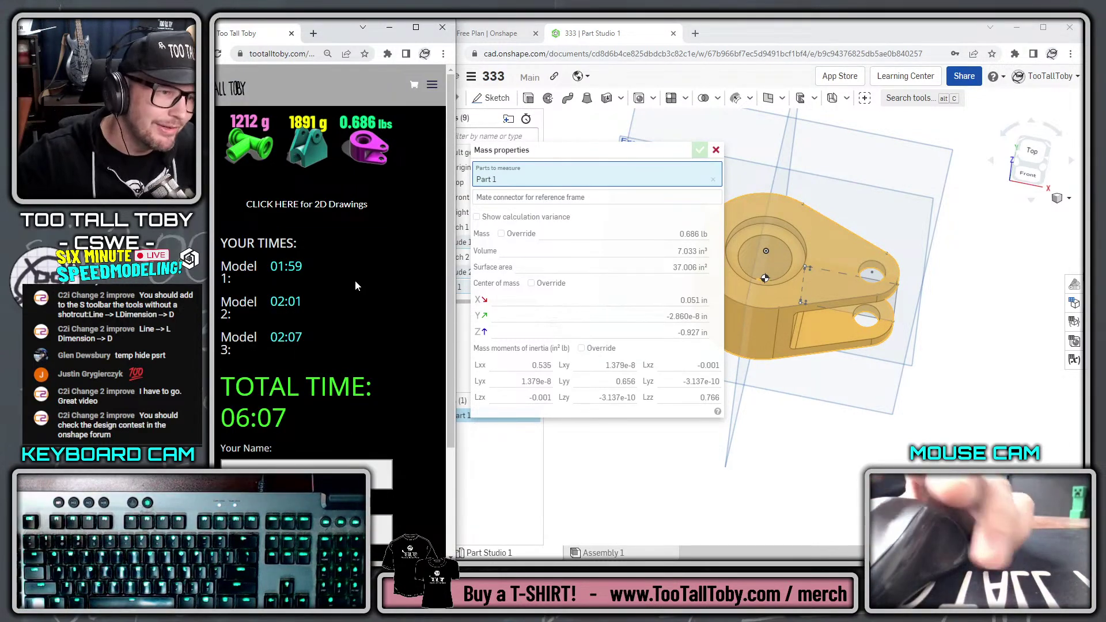
# Fill in the competitor's name, set the CAD system to Onshape, and submit the run to the leaderboard
pyautogui.scroll(-2, 354, 287)
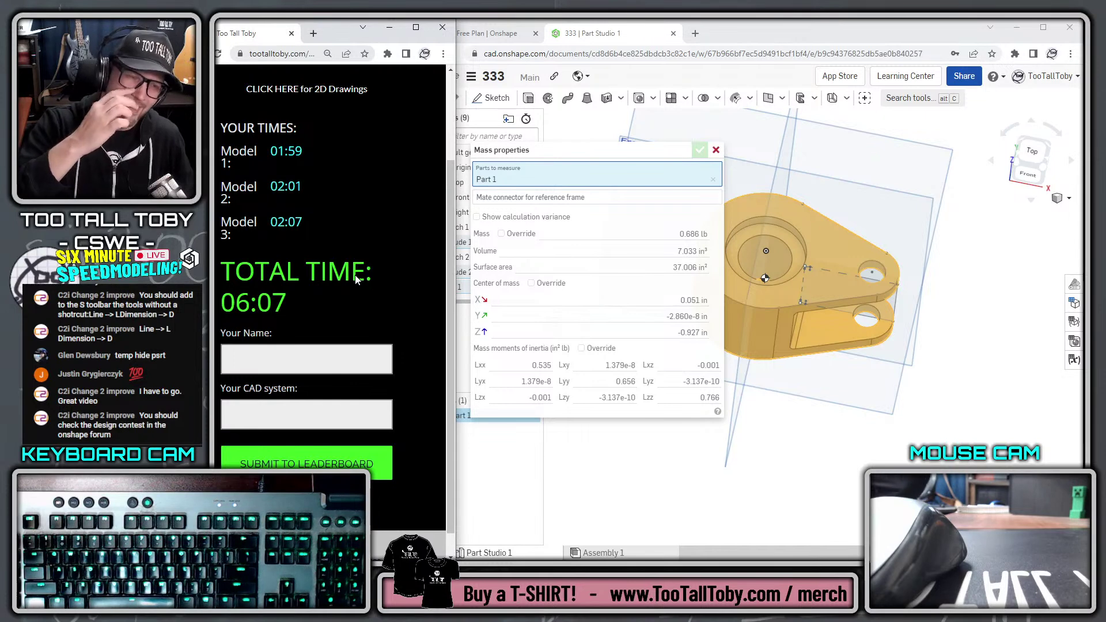
pyautogui.click(291, 369)
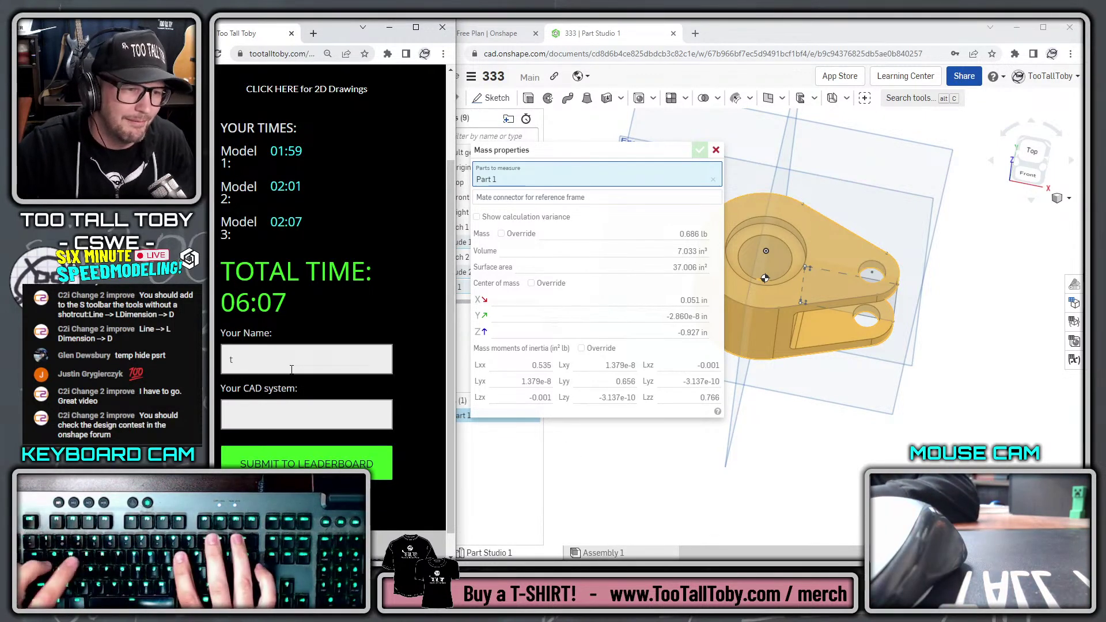
pyautogui.scroll(2, 300, 346)
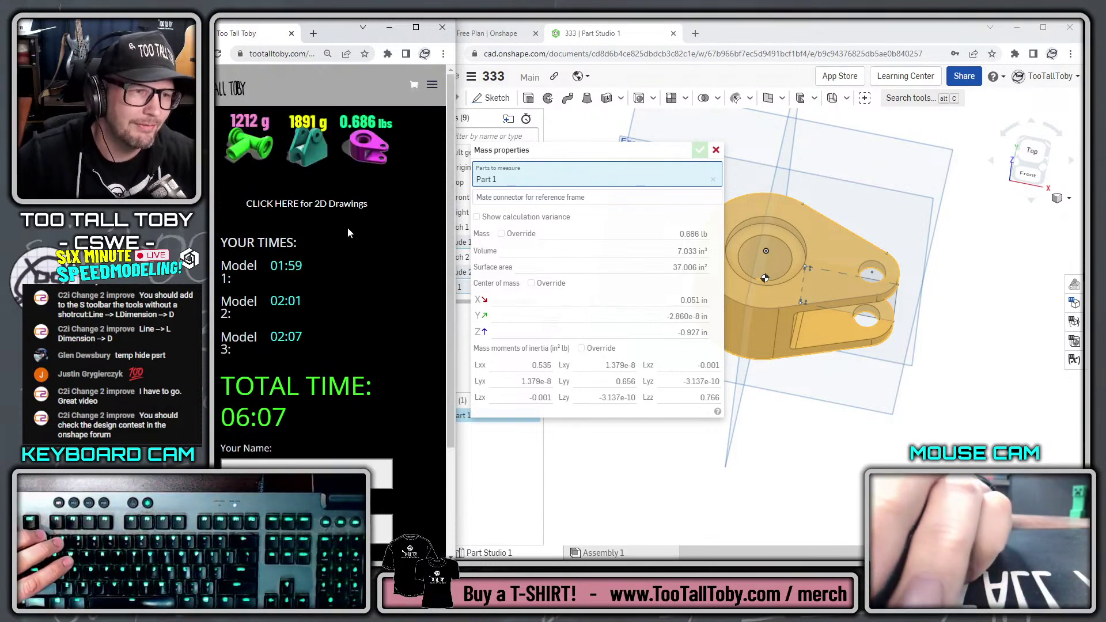
pyautogui.scroll(-3, 305, 316)
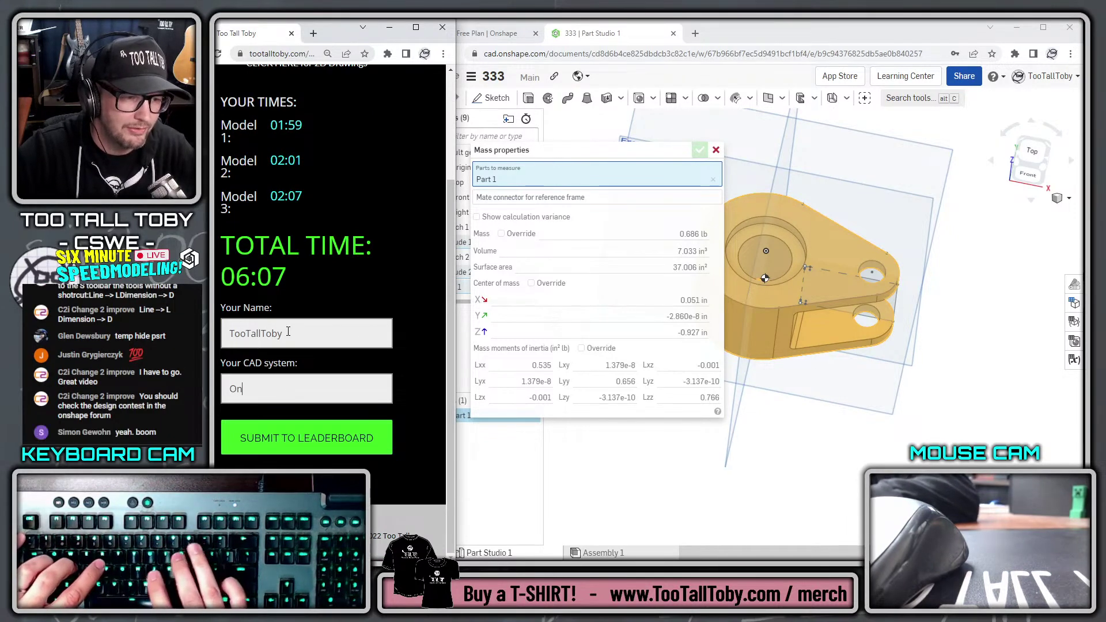
pyautogui.write('e')
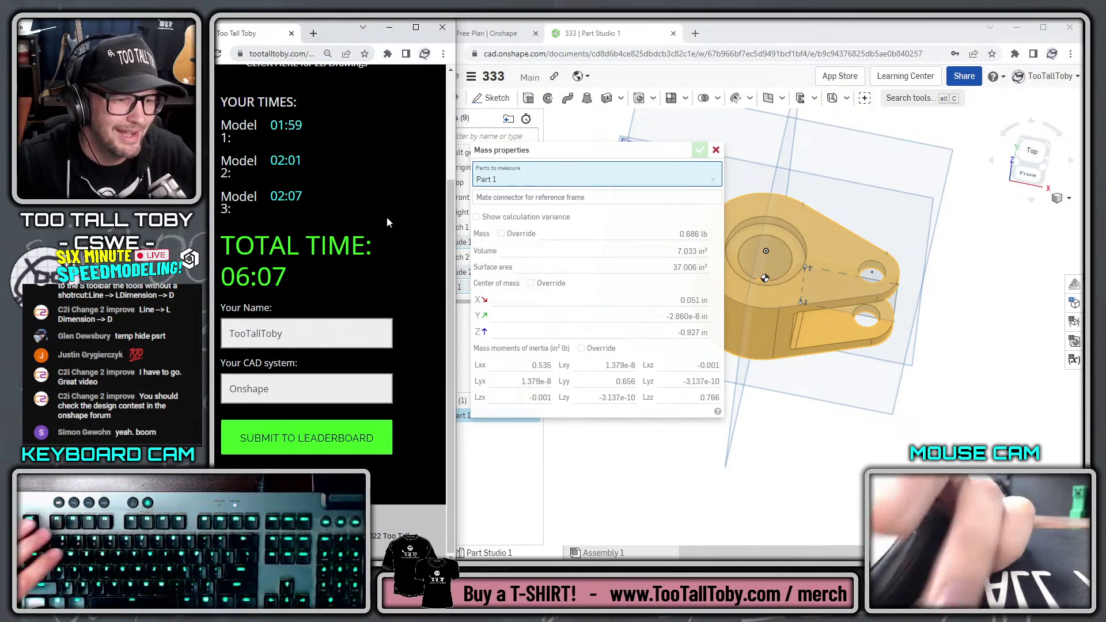
pyautogui.click(295, 436)
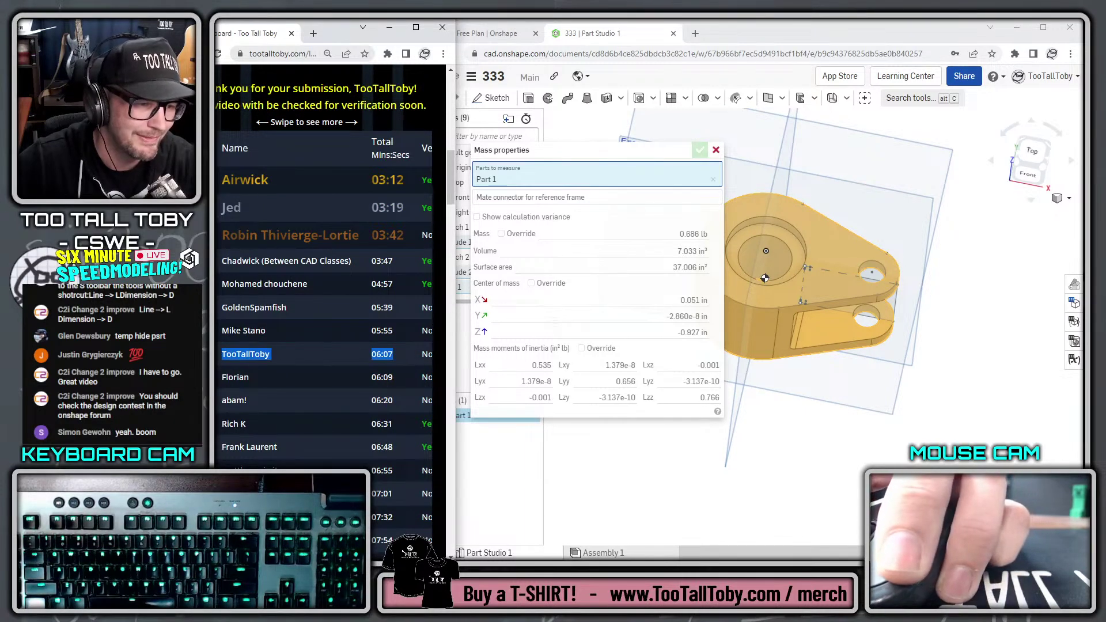
# Return to Onshape, dismiss the part's mass properties and close document 333
pyautogui.scroll(7, 231, 416)
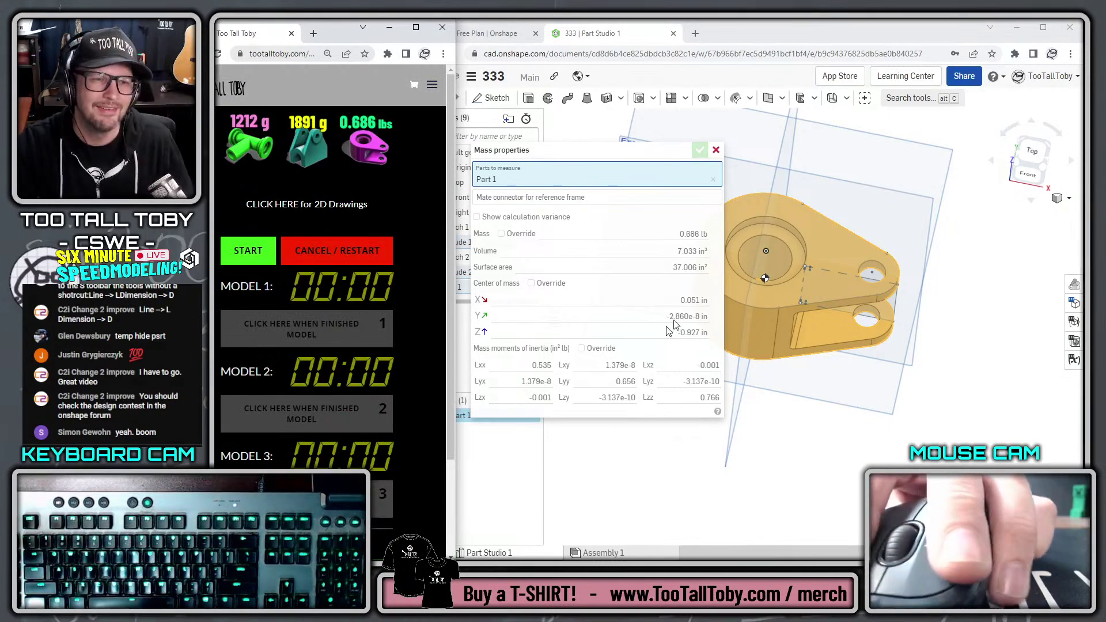
pyautogui.click(638, 150)
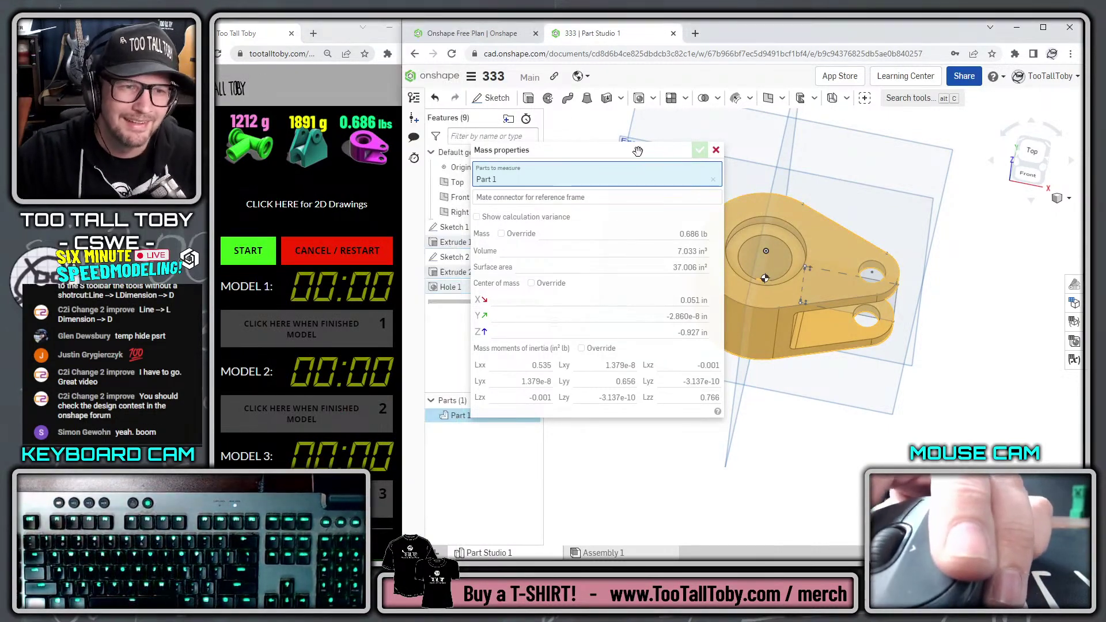
pyautogui.click(627, 426)
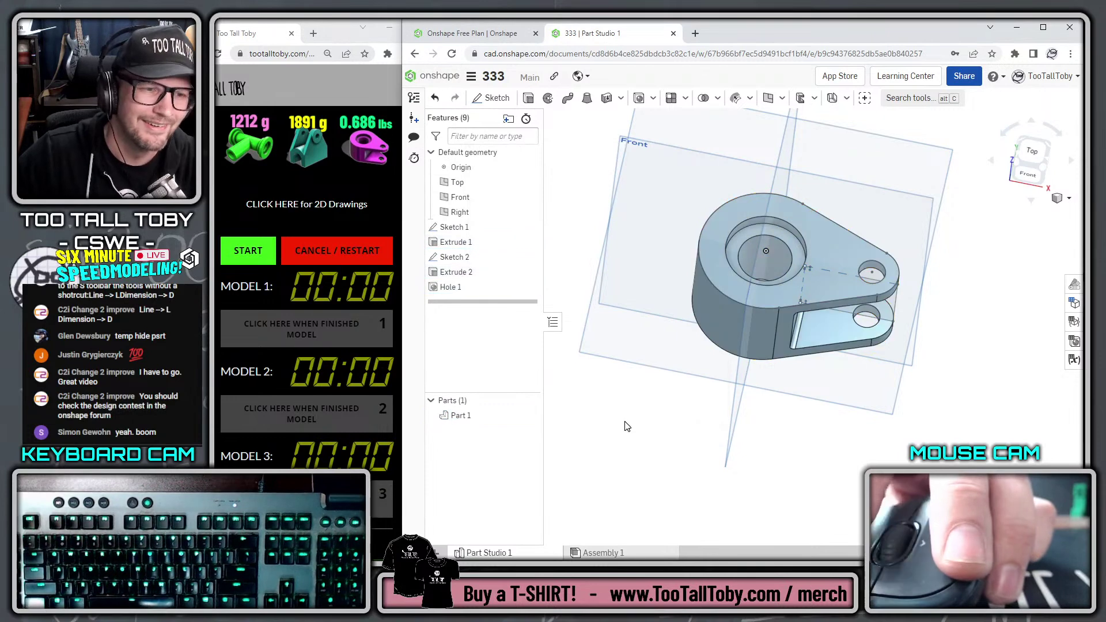
pyautogui.moveTo(639, 394); pyautogui.dragTo(636, 378, button='right')
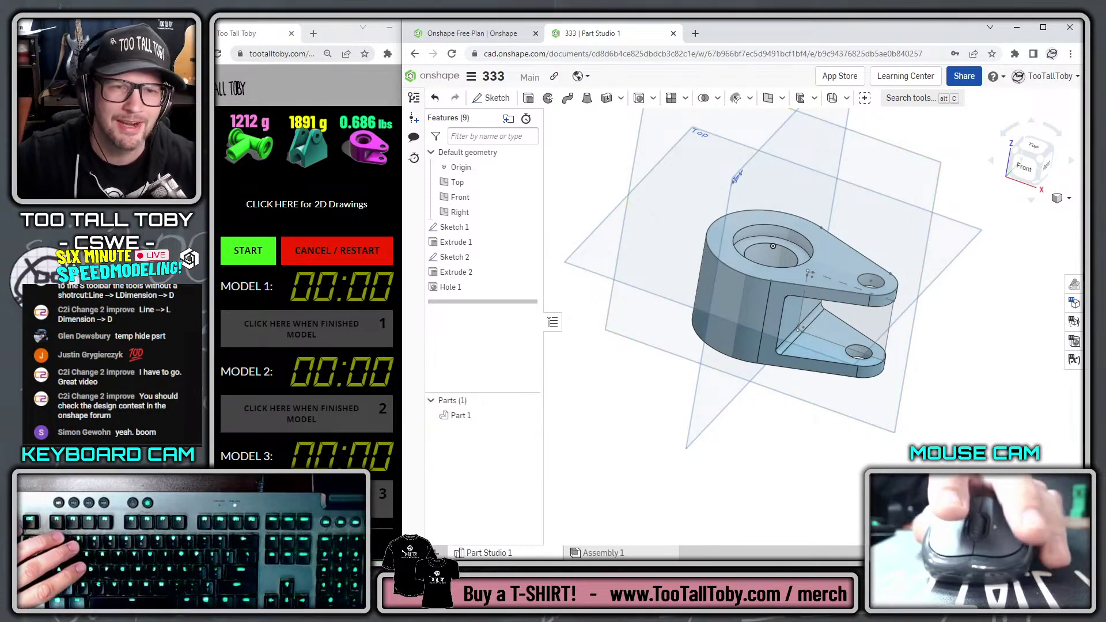
pyautogui.moveTo(937, 326)
pyautogui.mouseDown(button='right')
pyautogui.moveTo(950, 359)
pyautogui.moveTo(939, 340)
pyautogui.mouseUp(button='right')
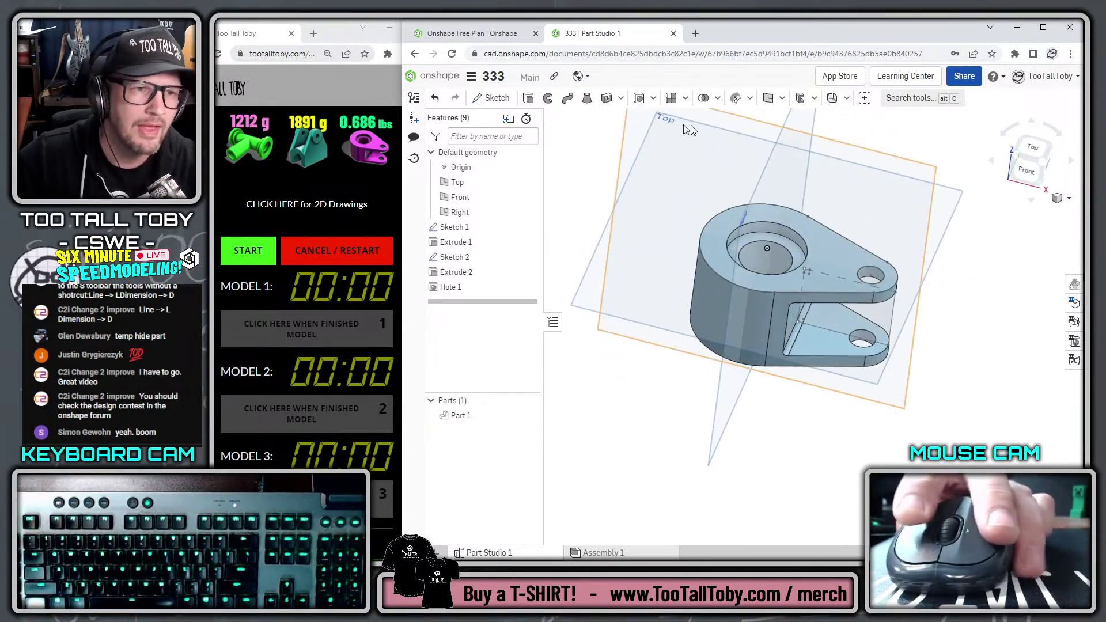
pyautogui.click(472, 77)
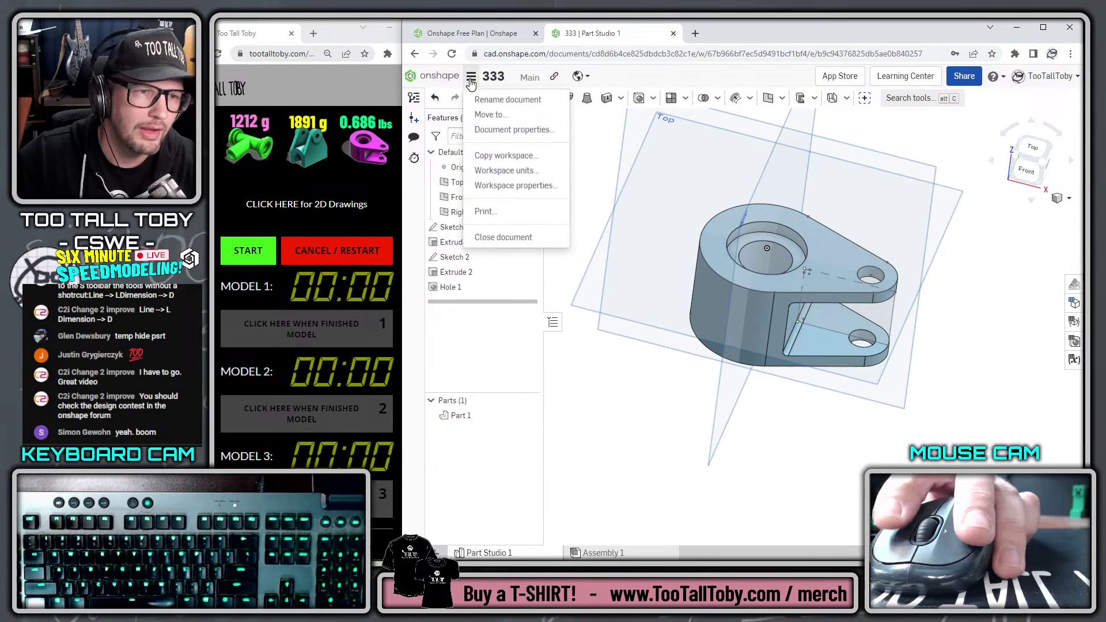
pyautogui.click(519, 239)
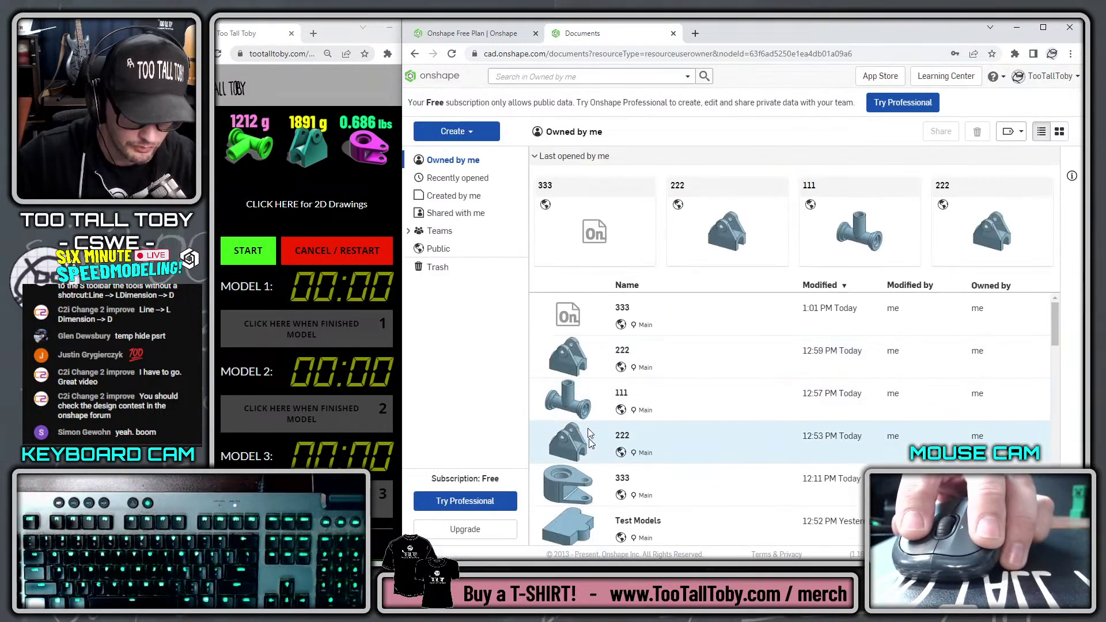
# Send both 222 documents and the 111 document to the trash
pyautogui.click(590, 442)
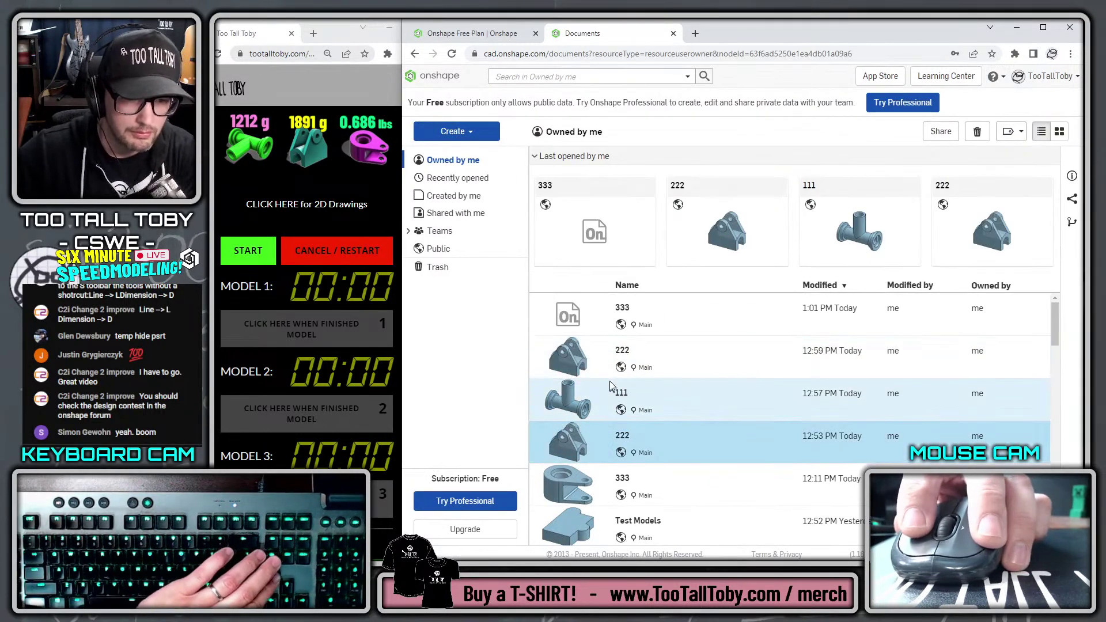
pyautogui.press('Delete')
pyautogui.click(834, 146)
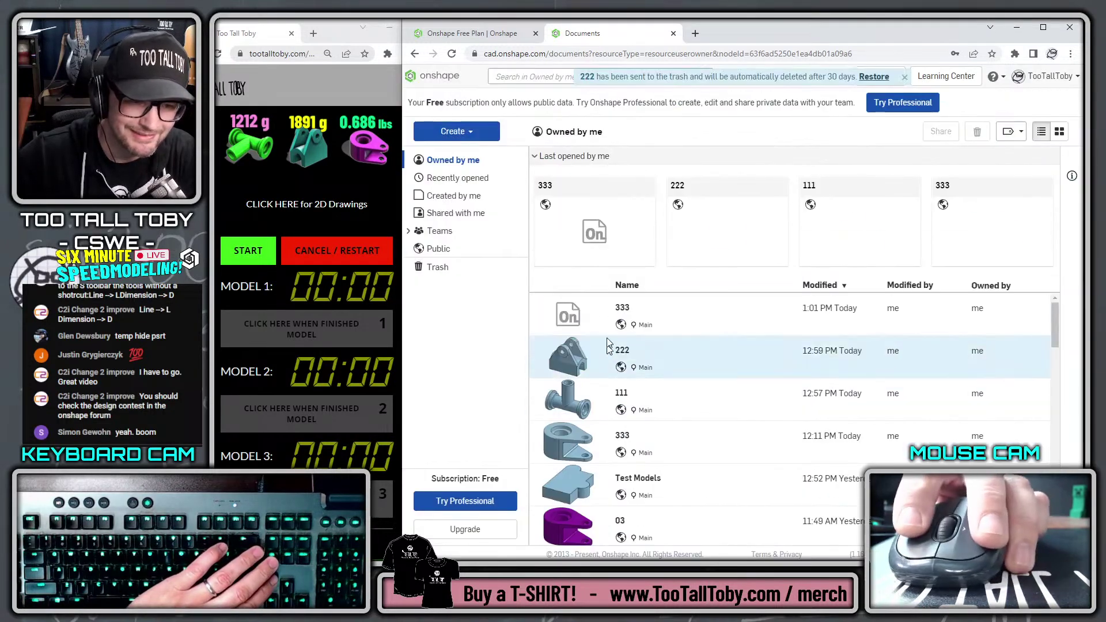
pyautogui.click(568, 395)
pyautogui.press('Delete')
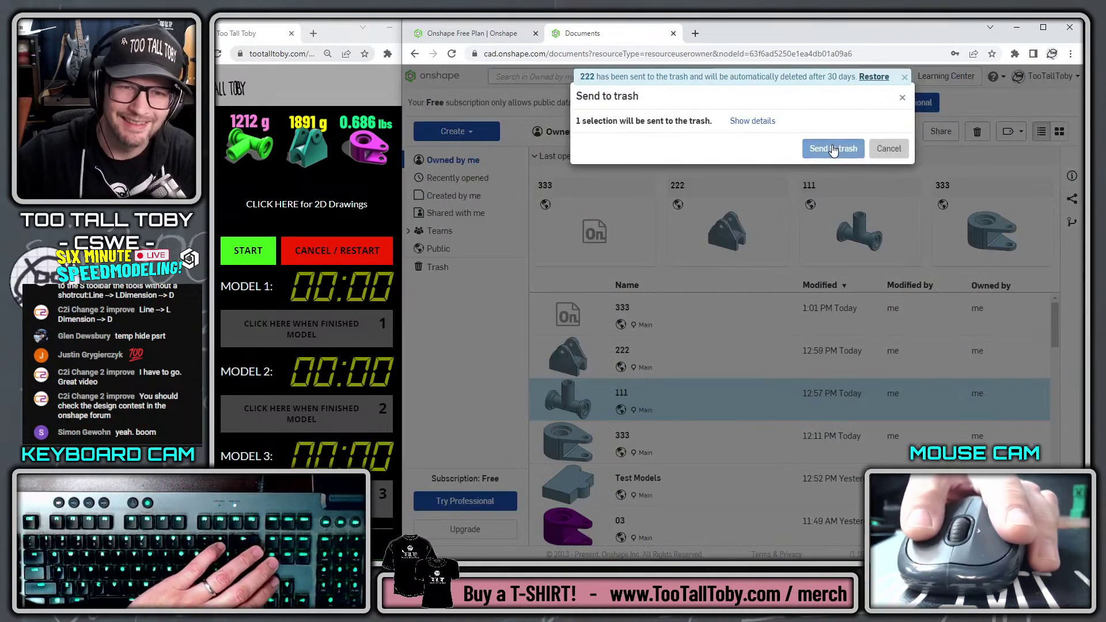
pyautogui.click(834, 146)
pyautogui.click(558, 364)
pyautogui.press('Delete')
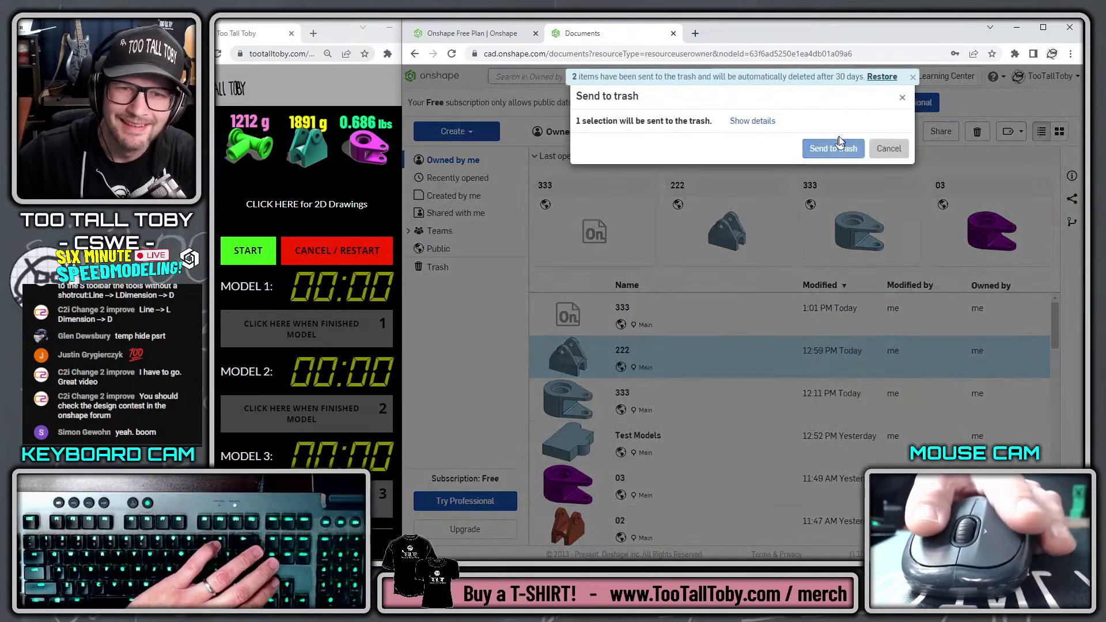
pyautogui.click(830, 149)
# Send both 333 documents to the trash
pyautogui.click(567, 315)
pyautogui.press('Delete')
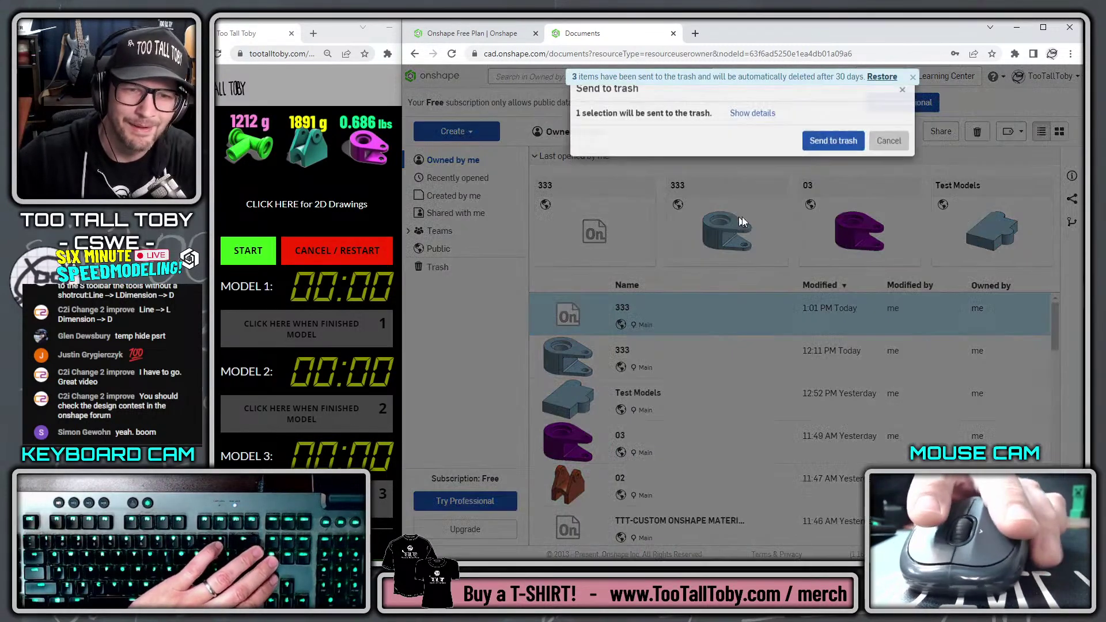
pyautogui.click(818, 150)
pyautogui.click(573, 311)
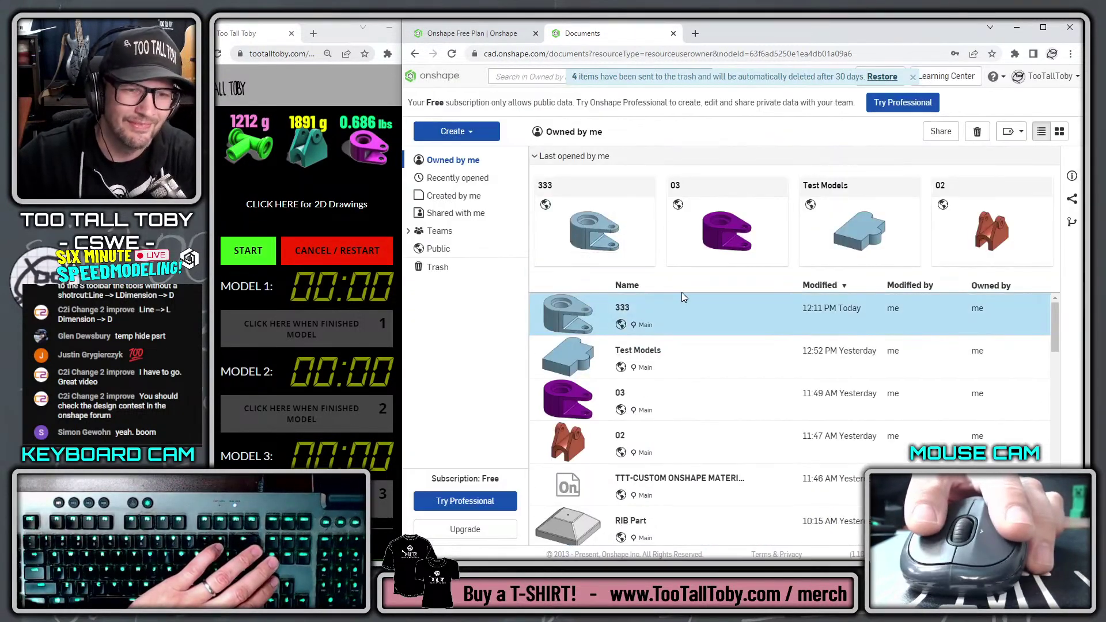
pyautogui.press('Delete')
pyautogui.click(835, 142)
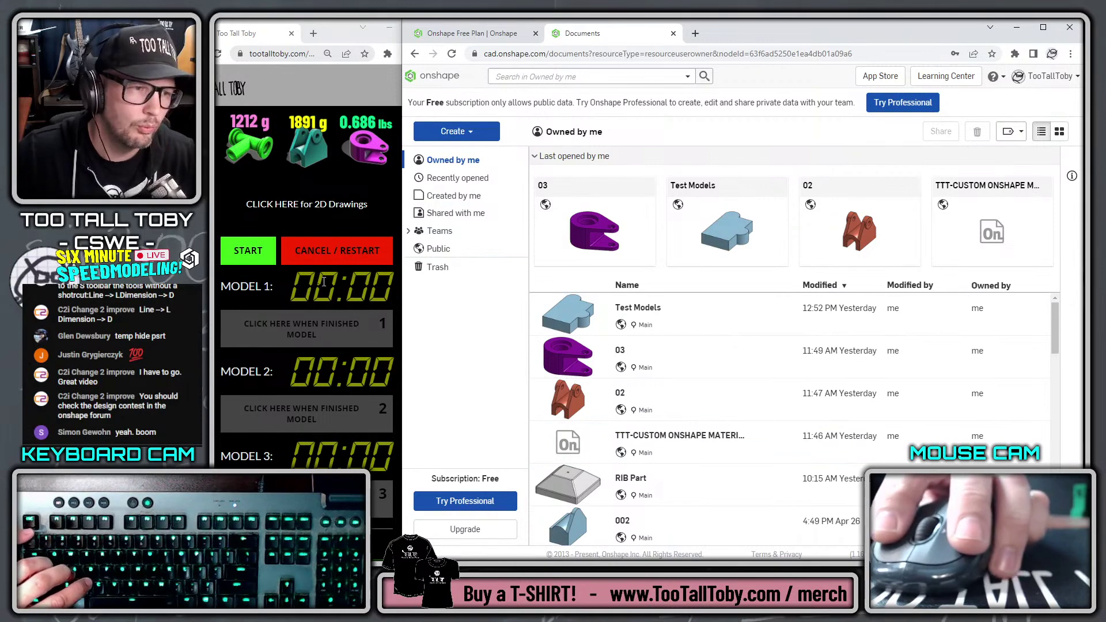
# Start the timer for a new run on the Too Tall Toby page and create a public Onshape document named 111
pyautogui.click(247, 250)
pyautogui.click(452, 132)
pyautogui.click(461, 155)
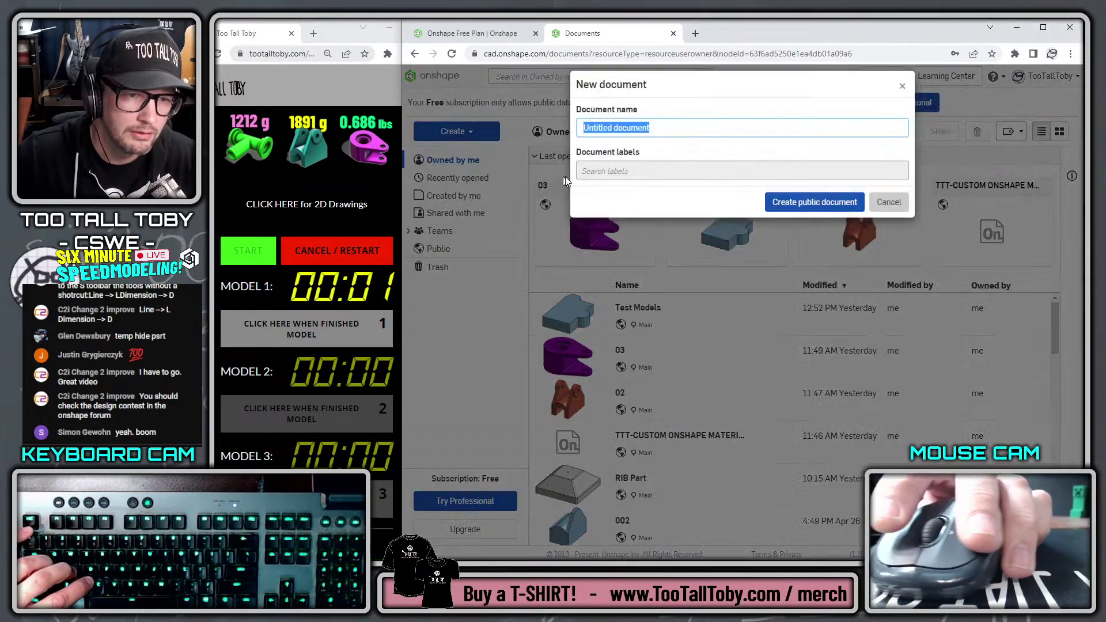
pyautogui.write('04')
pyautogui.press('Return')
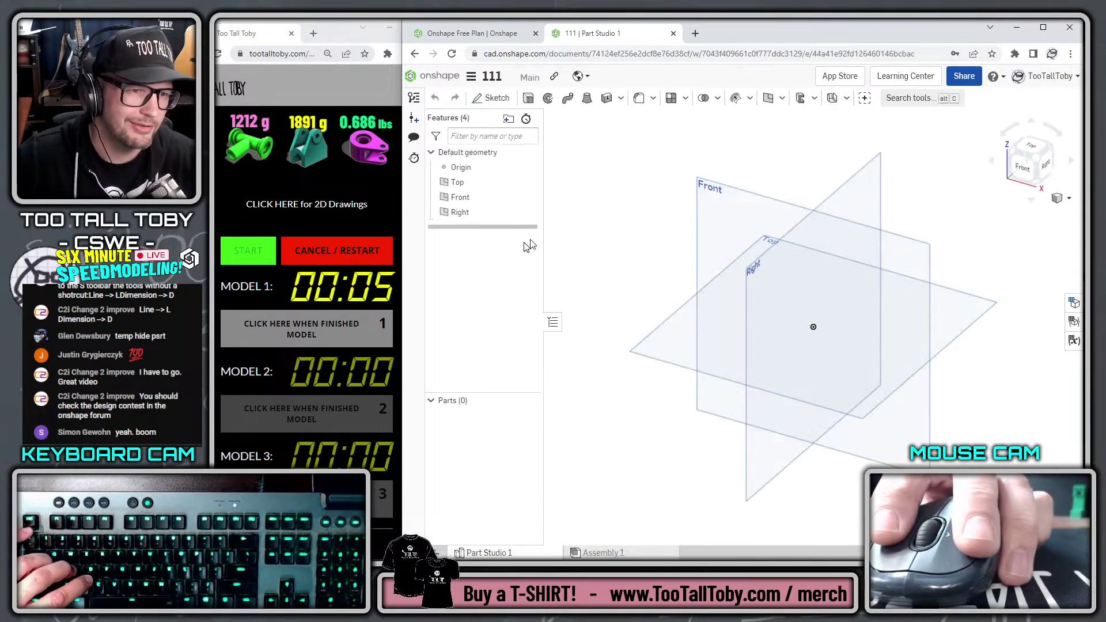
# Start a sketch on the Top plane and view it face-on
pyautogui.click(458, 182)
pyautogui.press('s')
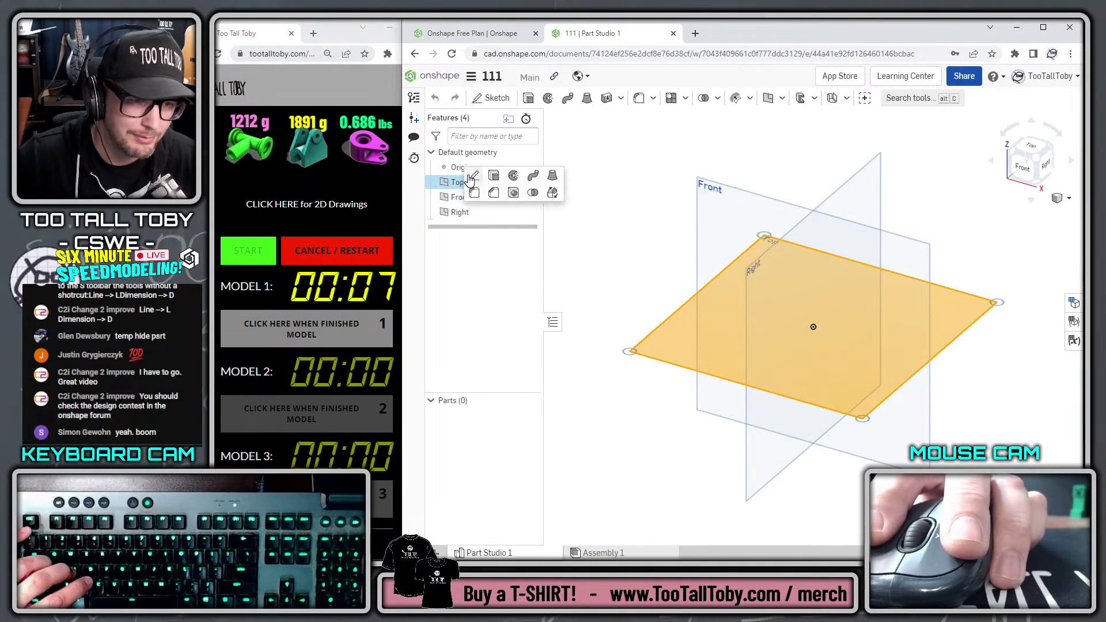
pyautogui.click(472, 181)
pyautogui.press('n')
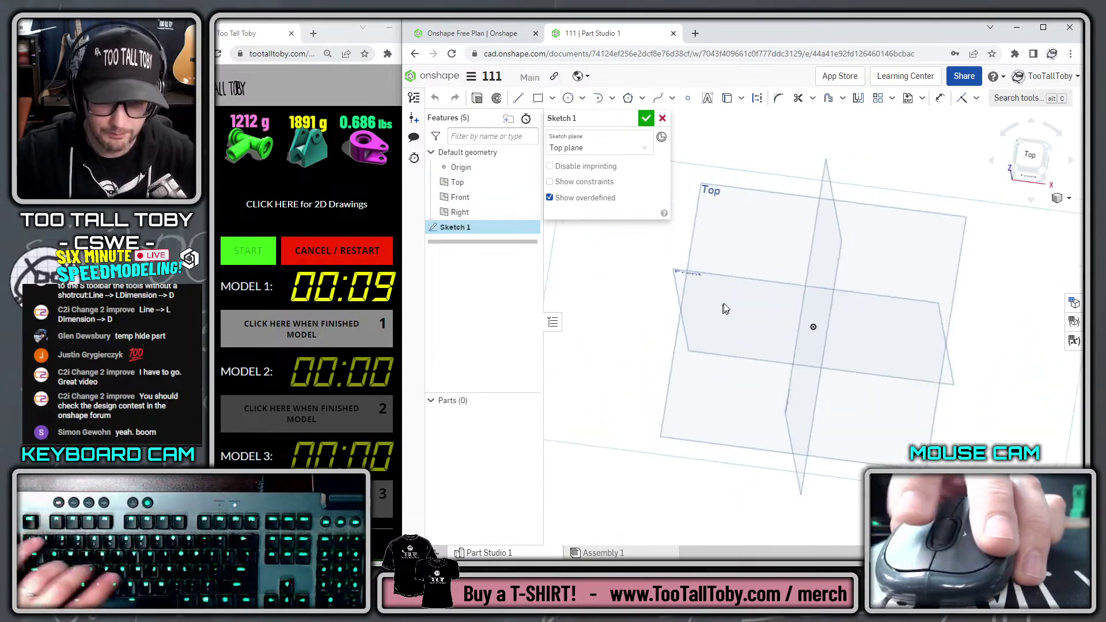
# Draw a corner rectangle from the origin, 125 mm wide and 37.5 mm high, extending in the negative X direction
pyautogui.press('s')
pyautogui.click(799, 277)
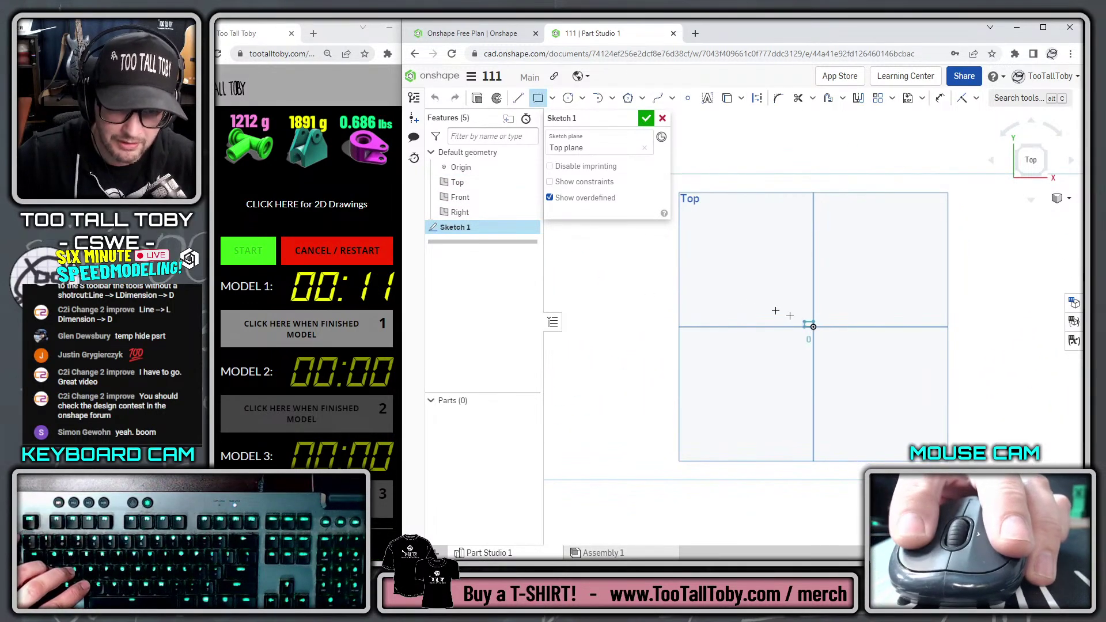
pyautogui.click(812, 325)
pyautogui.write('125')
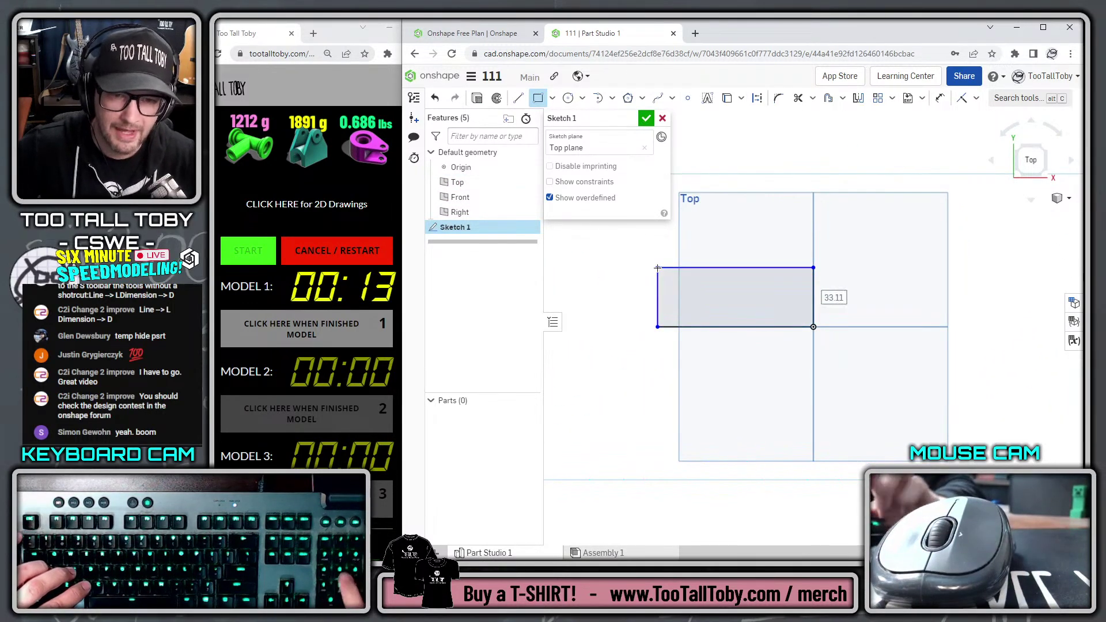
pyautogui.press('Tab')
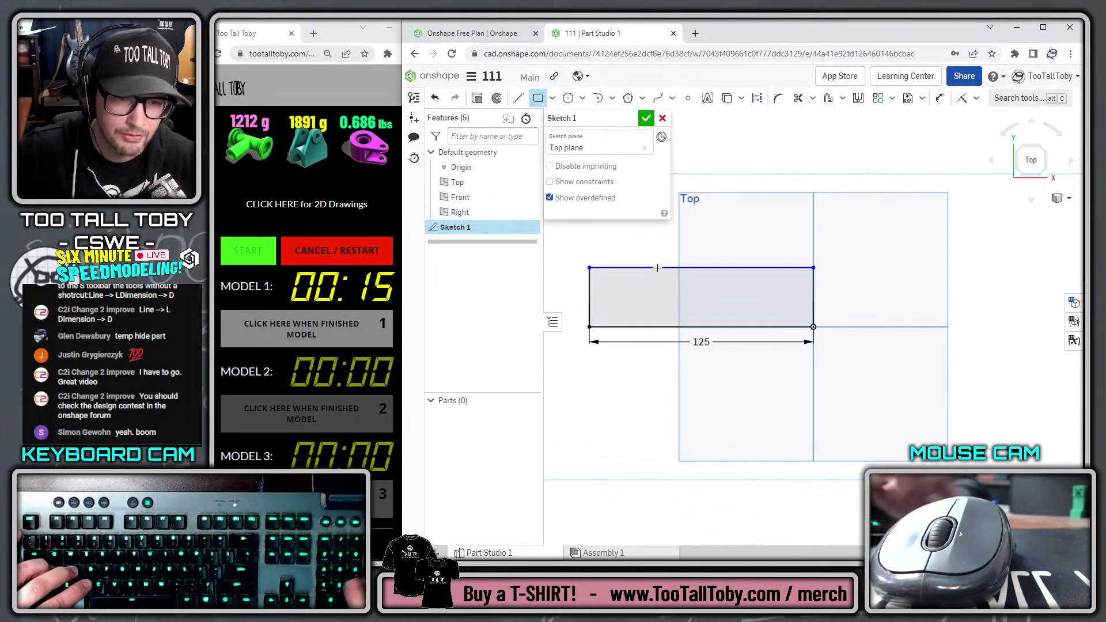
pyautogui.write('37.5')
pyautogui.press('Return')
# Draw a rectangle 15 mm wide and 62.5 mm high from the lower corner of the first rectangle farthest from the origin
pyautogui.press('s')
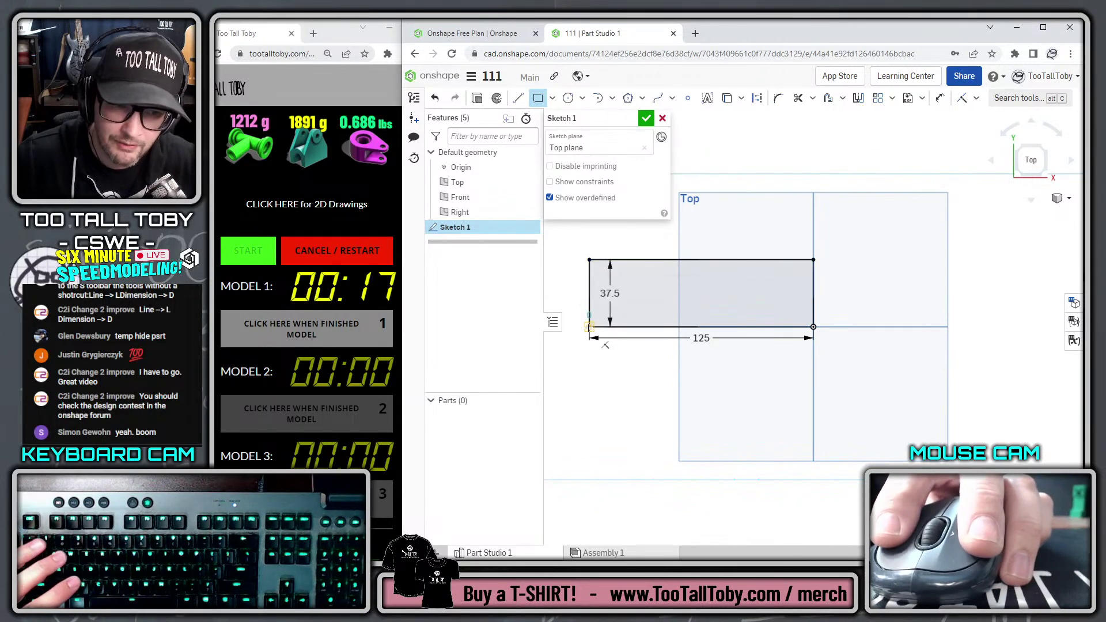
pyautogui.click(588, 327)
pyautogui.write('15')
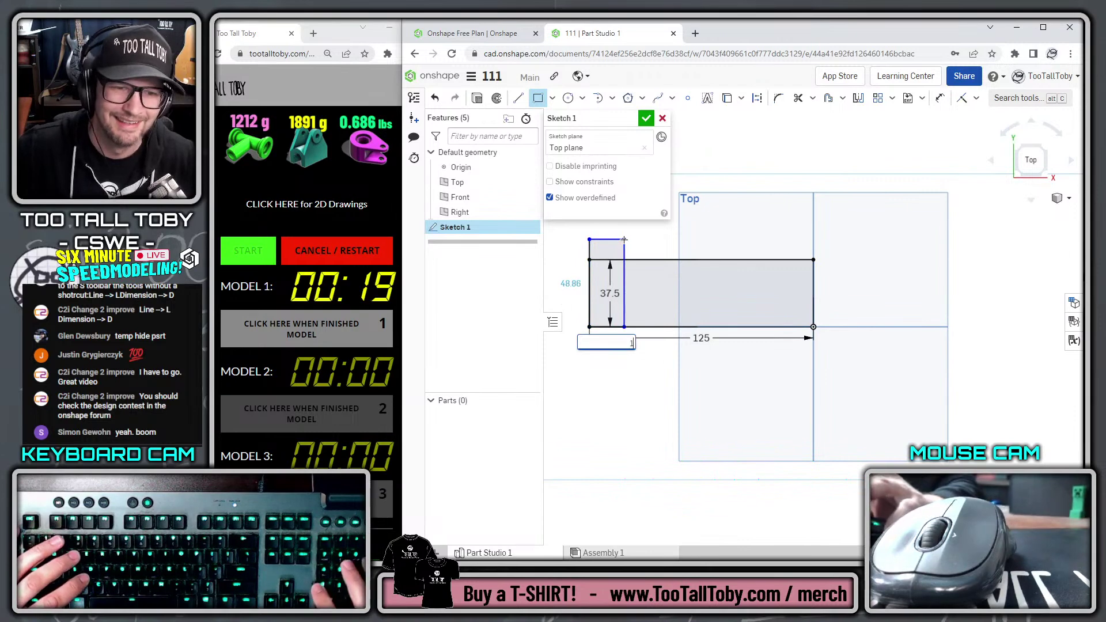
pyautogui.press('Tab')
pyautogui.write('62.5')
pyautogui.press('Return')
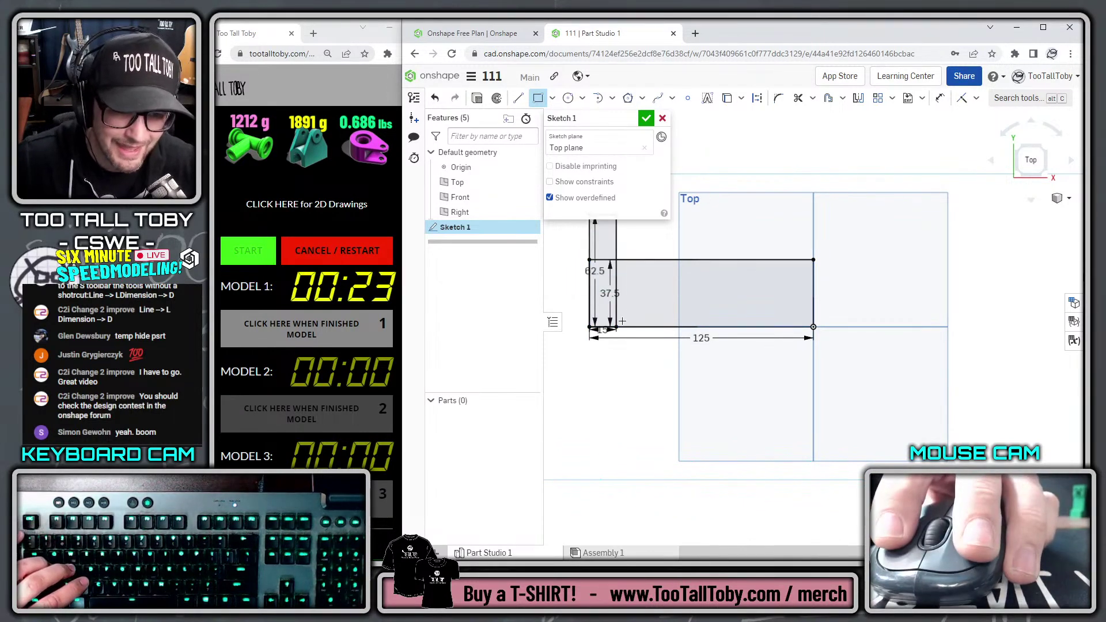
# Draw a rectangle 20 mm wide and 50 mm high on the baseline, adjoining the 15 mm wide rectangle
pyautogui.write('20')
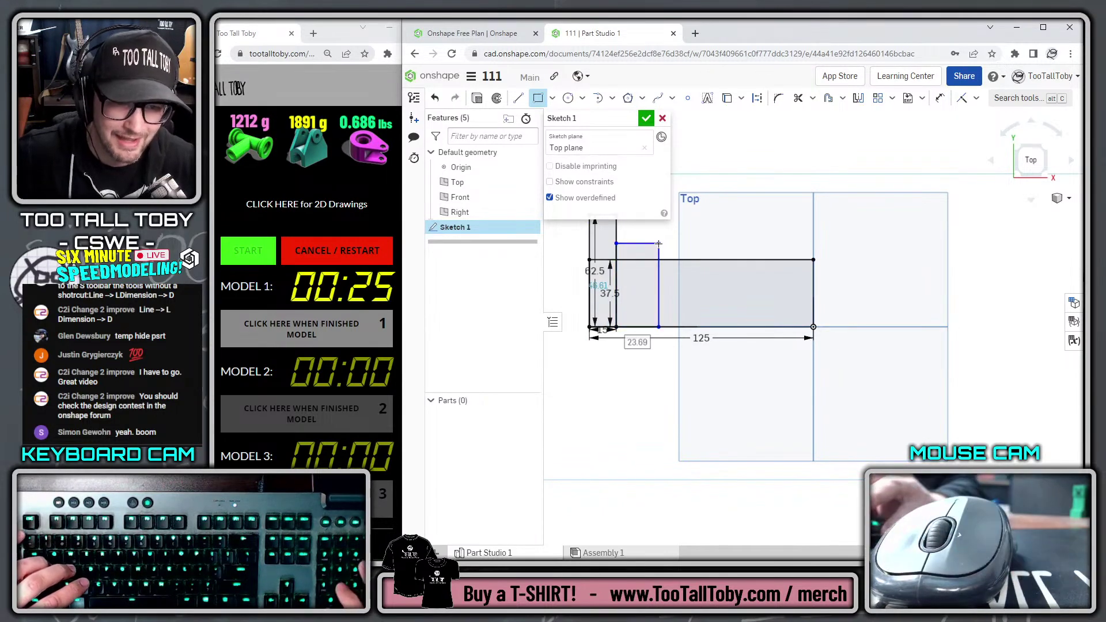
pyautogui.press('Tab')
pyautogui.write('50')
pyautogui.press('Return')
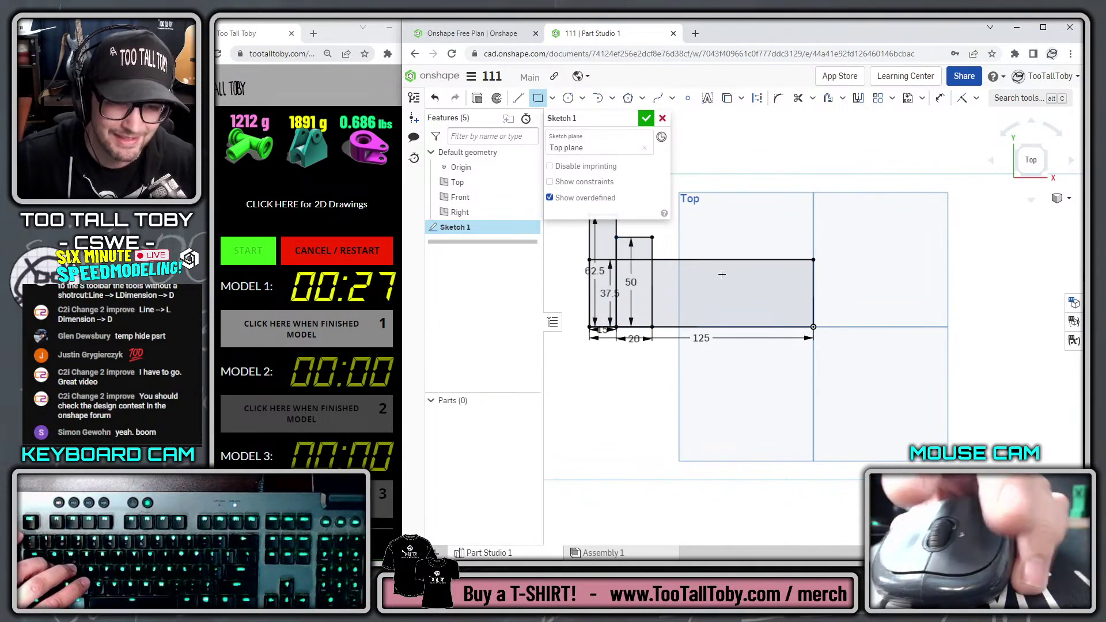
# Revolve all the sketch regions a full turn about the baseline edge as a new solid
pyautogui.scroll(-3, 721, 273)
pyautogui.click(497, 98)
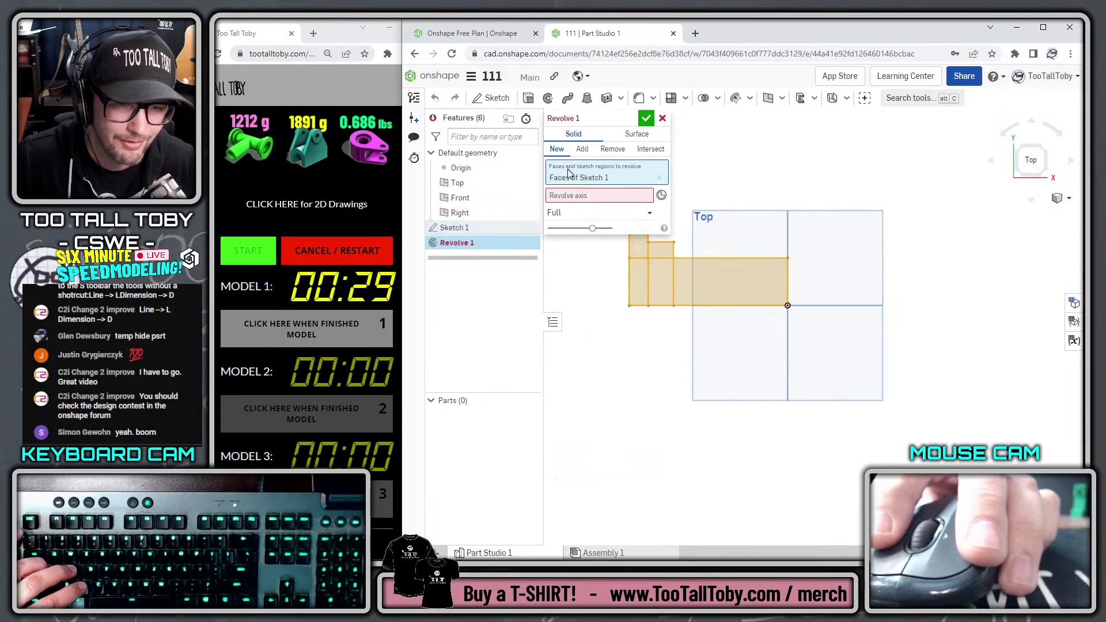
pyautogui.click(605, 198)
pyautogui.click(700, 306)
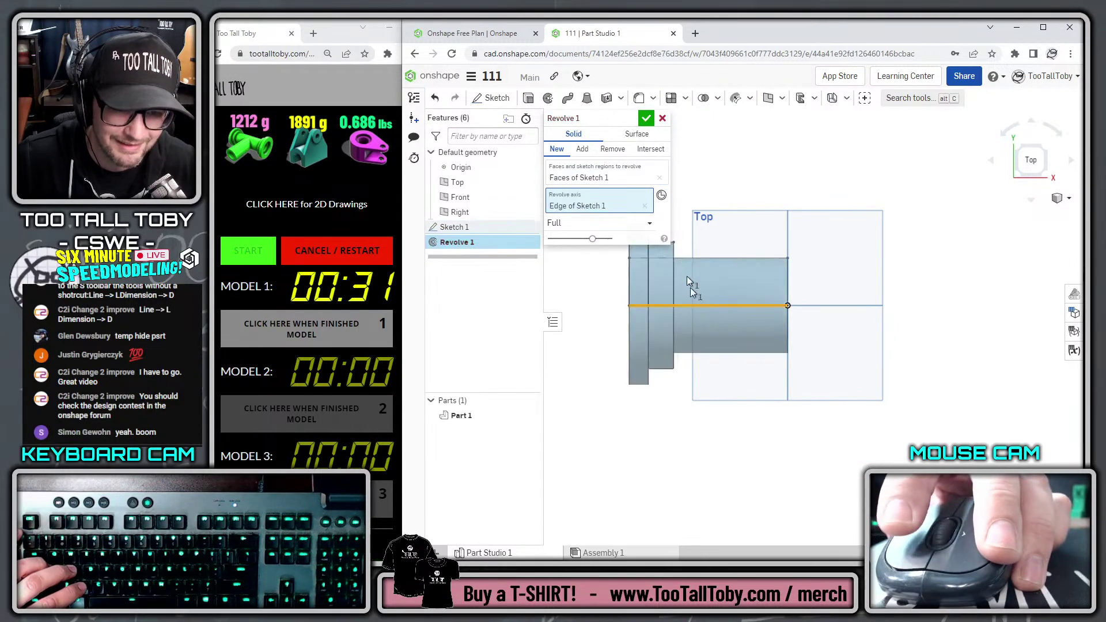
pyautogui.click(647, 123)
# Sketch two concentric circles on the flange's outer end face, the inner one 50 mm in diameter
pyautogui.moveTo(700, 255); pyautogui.dragTo(718, 273, button='middle')
pyautogui.click(644, 284)
pyautogui.press('s')
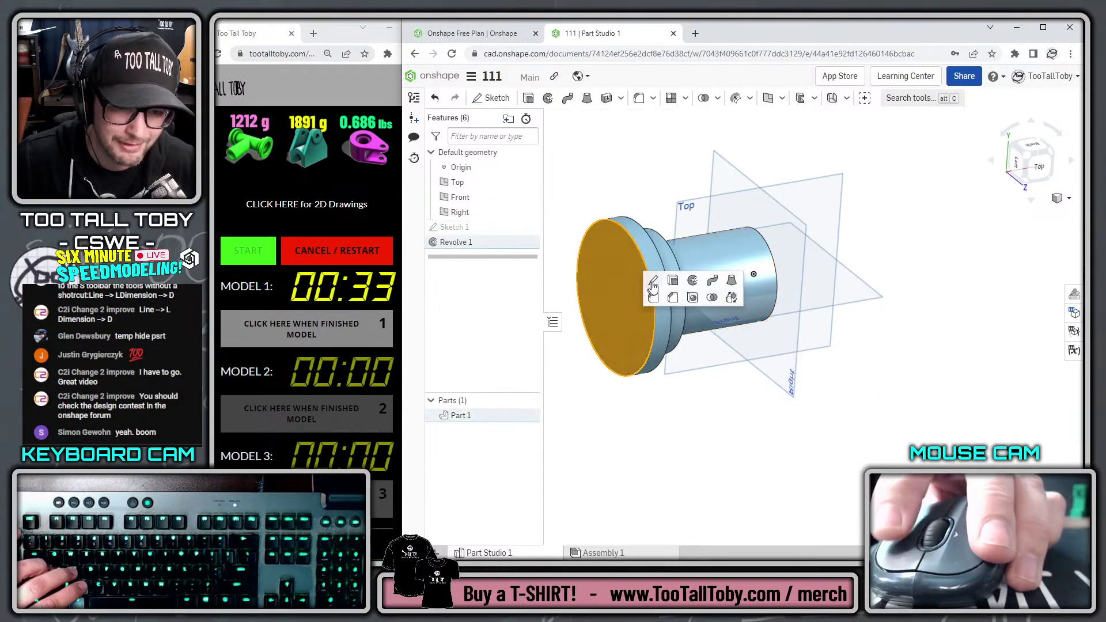
pyautogui.click(653, 282)
pyautogui.press('s')
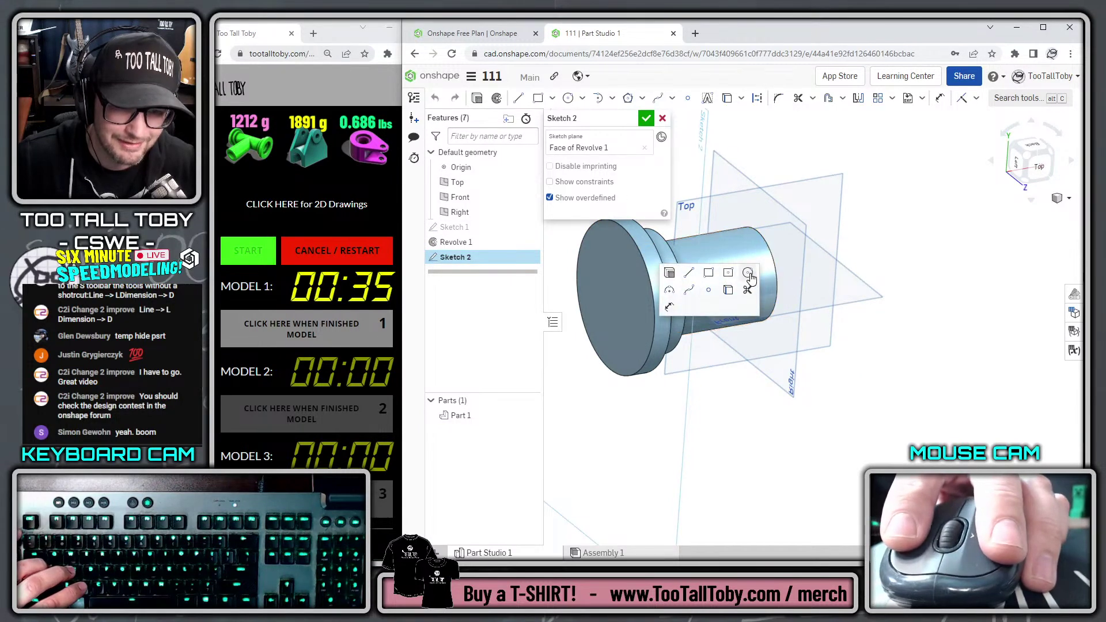
pyautogui.click(748, 274)
pyautogui.click(624, 323)
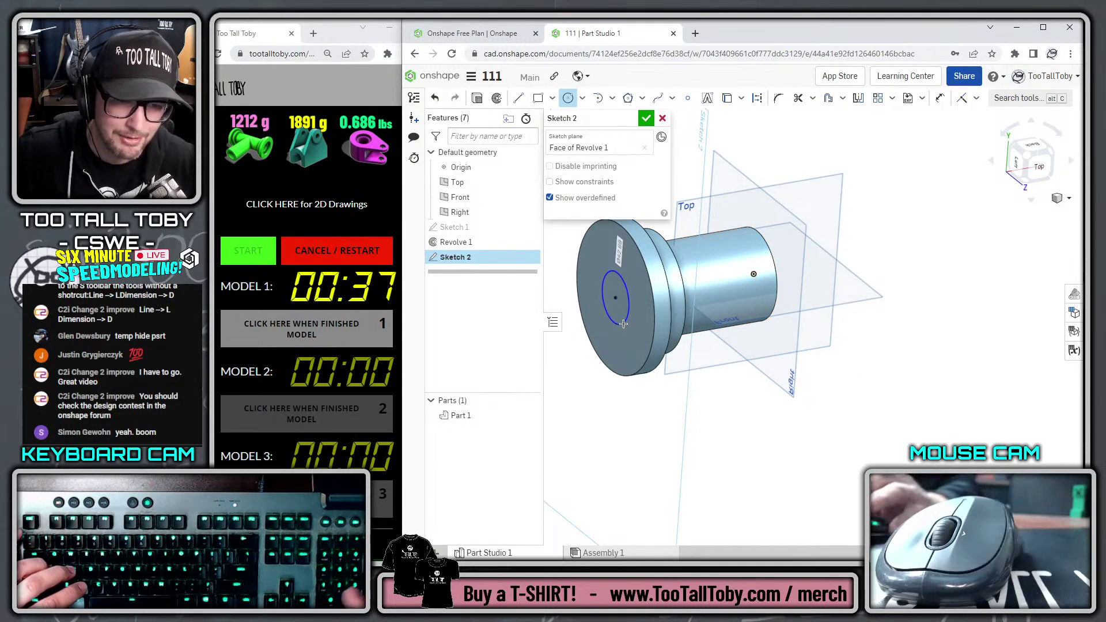
pyautogui.write('50')
pyautogui.press('Return')
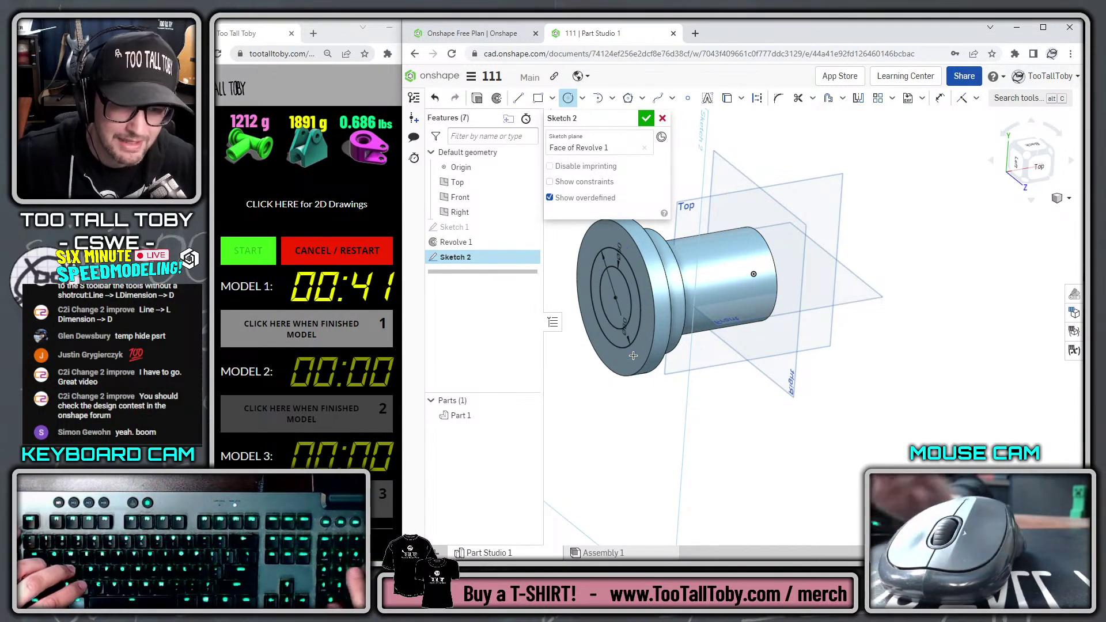
# Cut the ring between the two circles 15 mm deep into the flange with a blind Extrude set to Remove
pyautogui.click(477, 99)
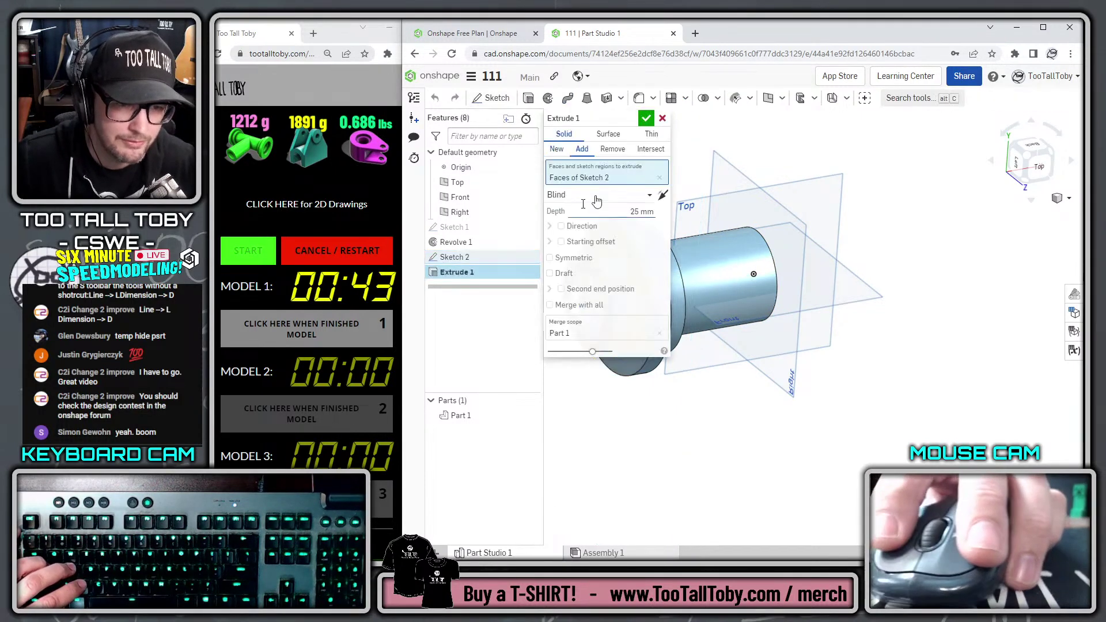
pyautogui.write('15')
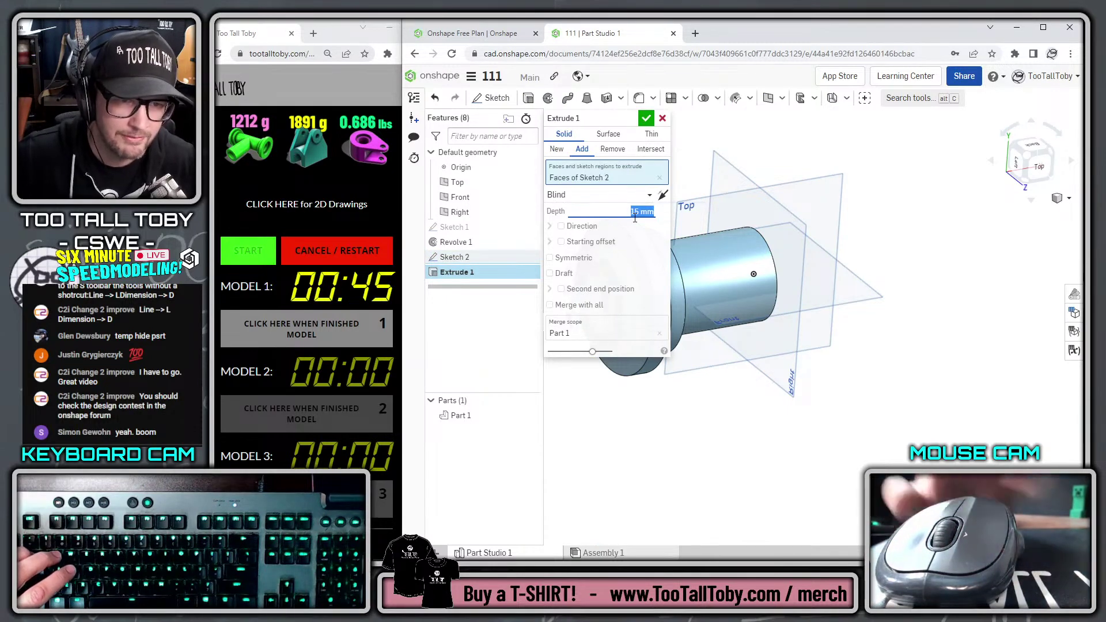
pyautogui.click(645, 118)
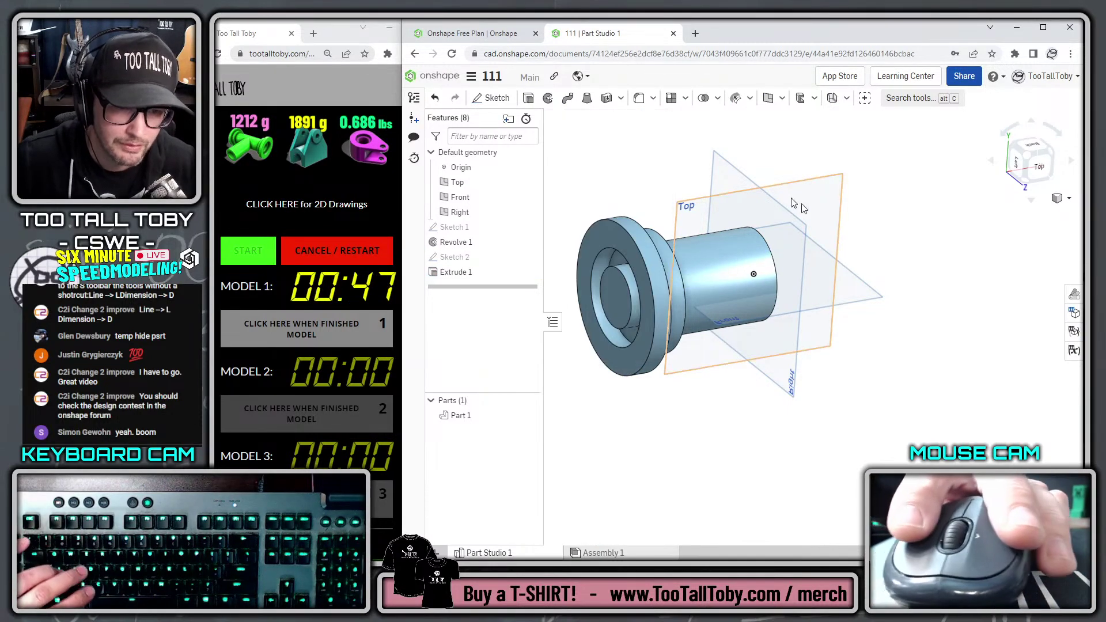
# Sketch a 75 mm diameter circle centred on the origin on the Top plane
pyautogui.click(701, 197)
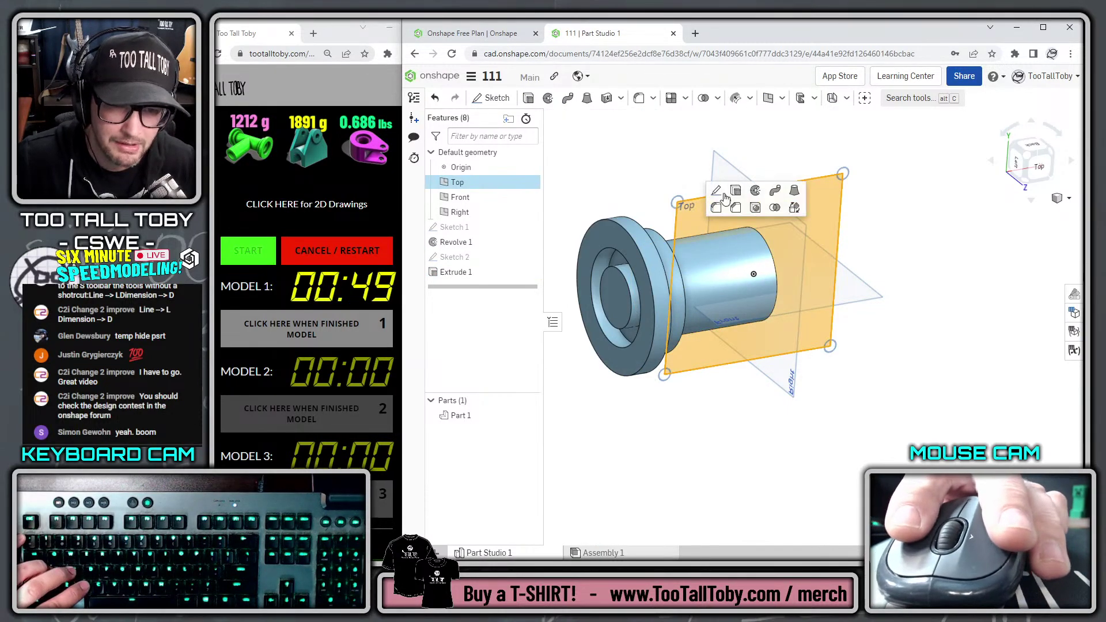
pyautogui.click(716, 193)
pyautogui.press('s')
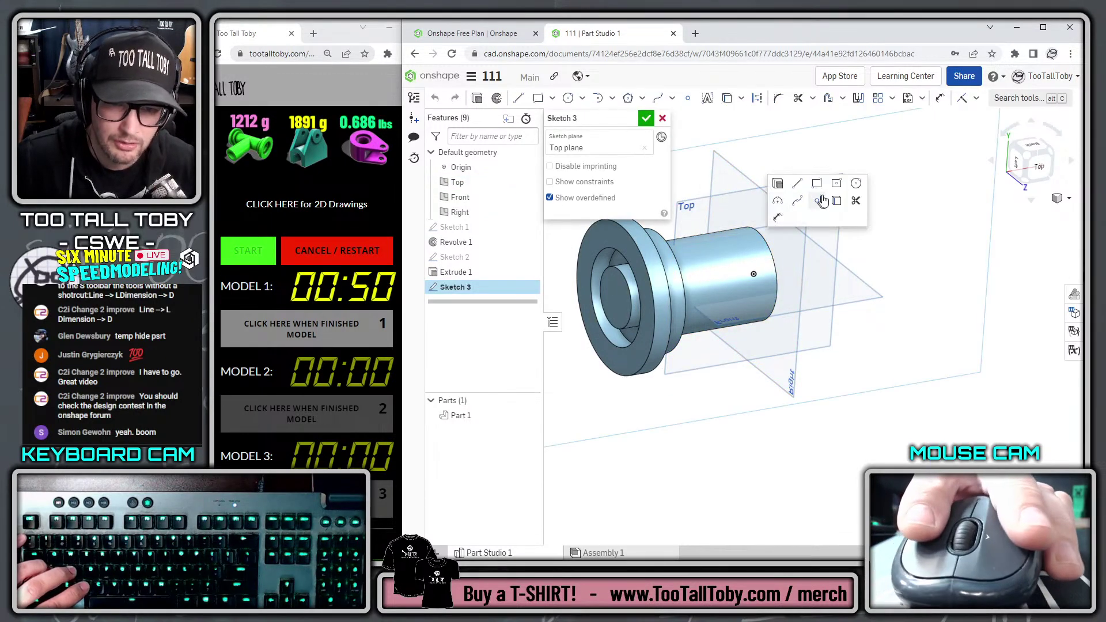
pyautogui.click(855, 184)
pyautogui.click(784, 295)
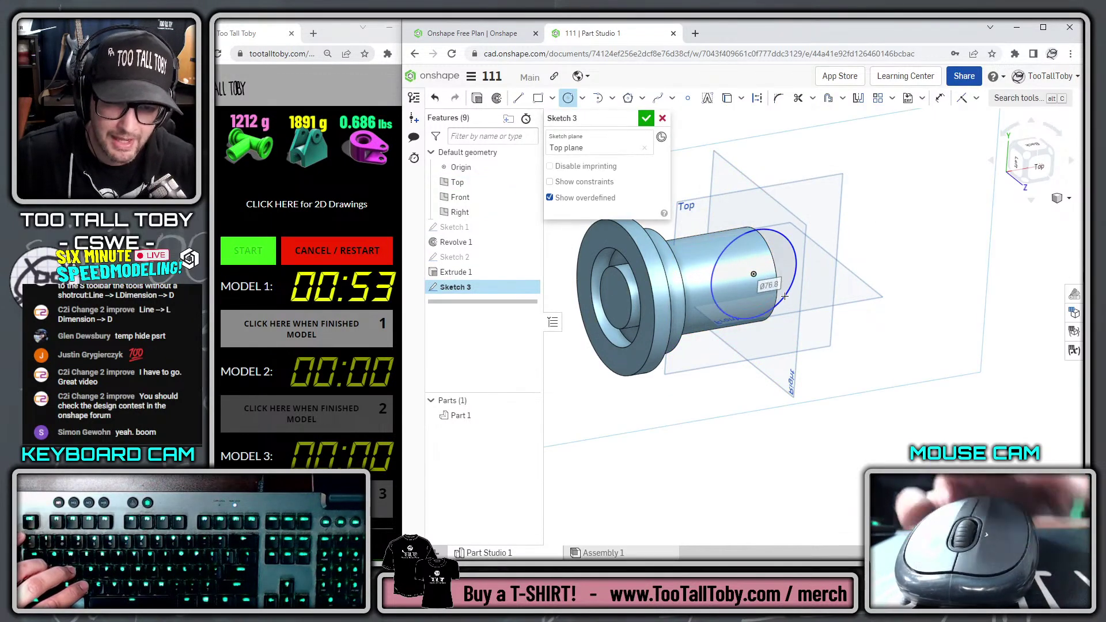
pyautogui.press('s')
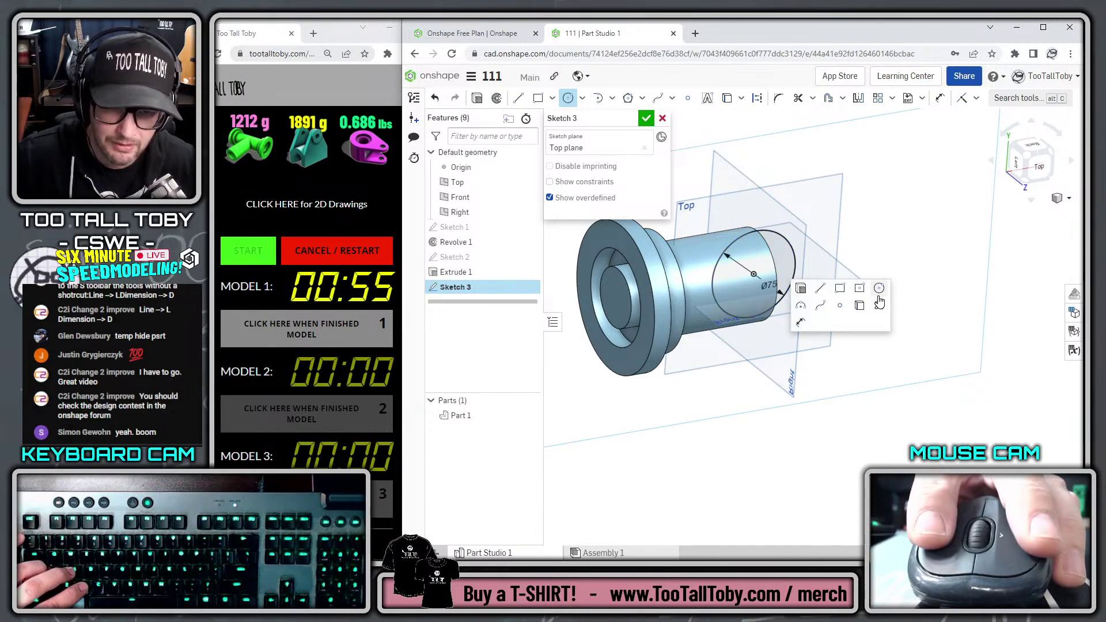
pyautogui.press('Return')
# Extrude the 75 mm circle 160 mm as a blind extrusion added to the existing part
pyautogui.hotkey('shift', 'e')
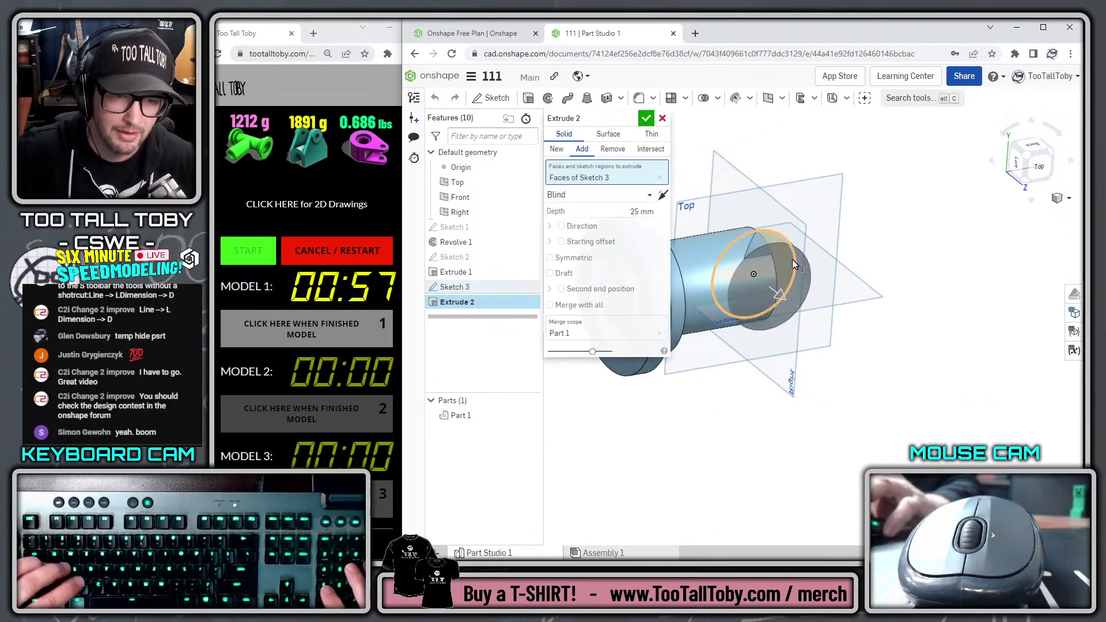
pyautogui.write('160')
pyautogui.press('Return')
pyautogui.press('Return')
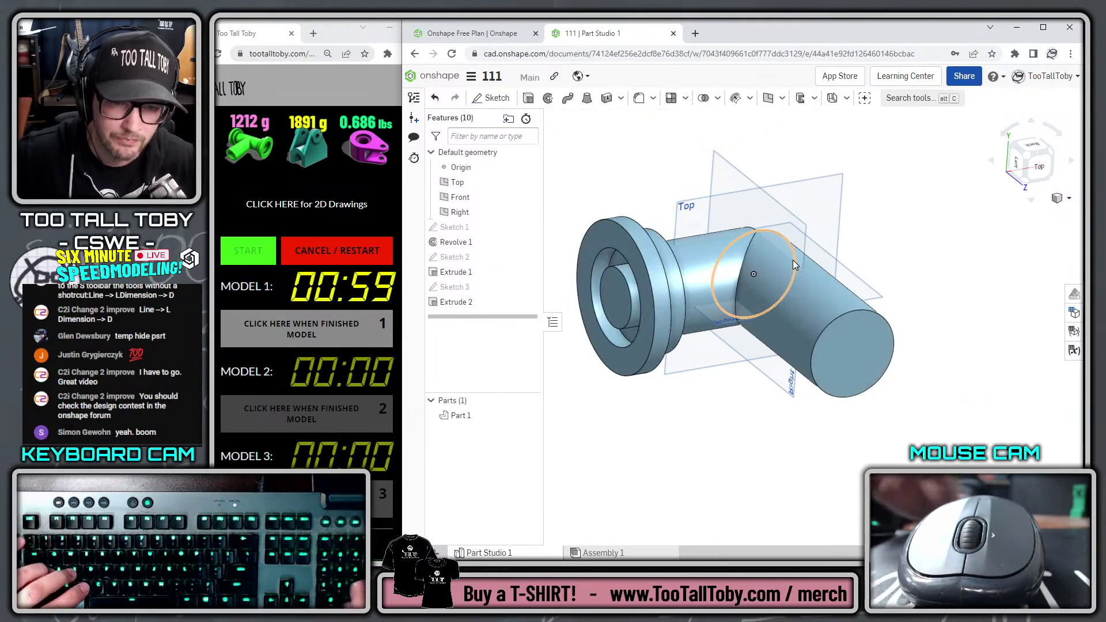
# Sketch a 50 mm diameter circle concentric with the free end face of the 160 mm cylinder
pyautogui.click(838, 360)
pyautogui.press('s')
pyautogui.click(858, 357)
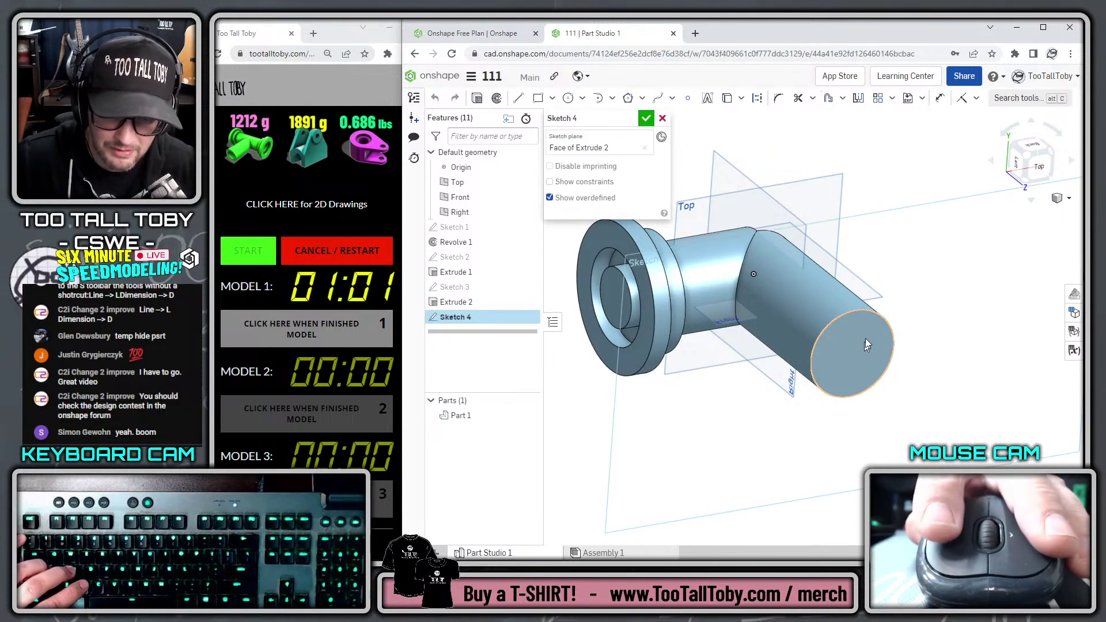
pyautogui.press('s')
pyautogui.click(960, 327)
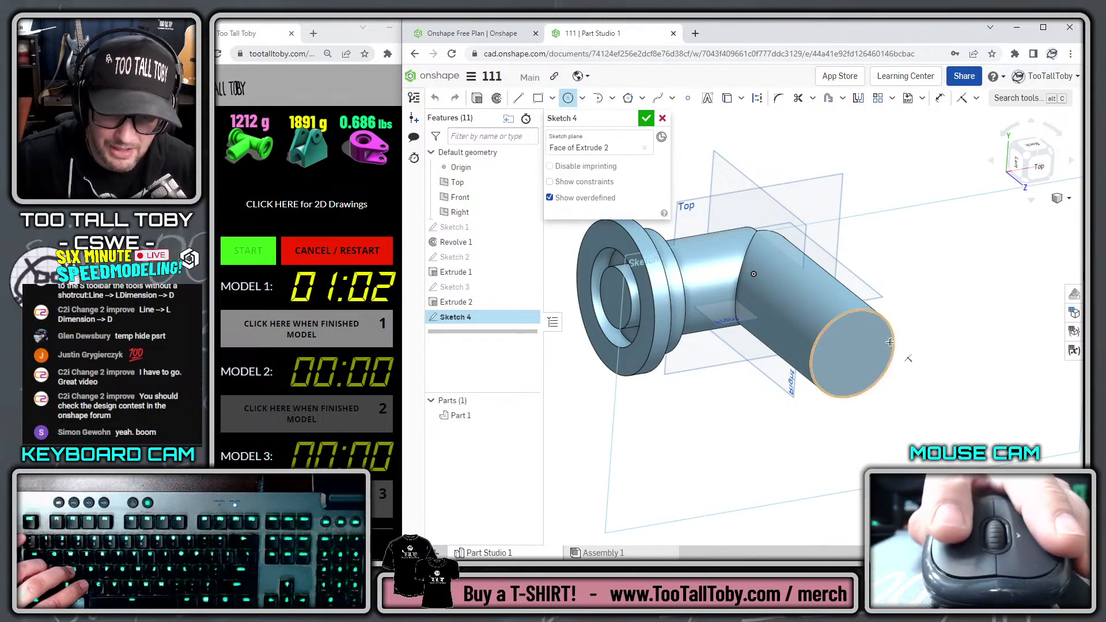
pyautogui.click(851, 366)
pyautogui.write('50')
pyautogui.press('Return')
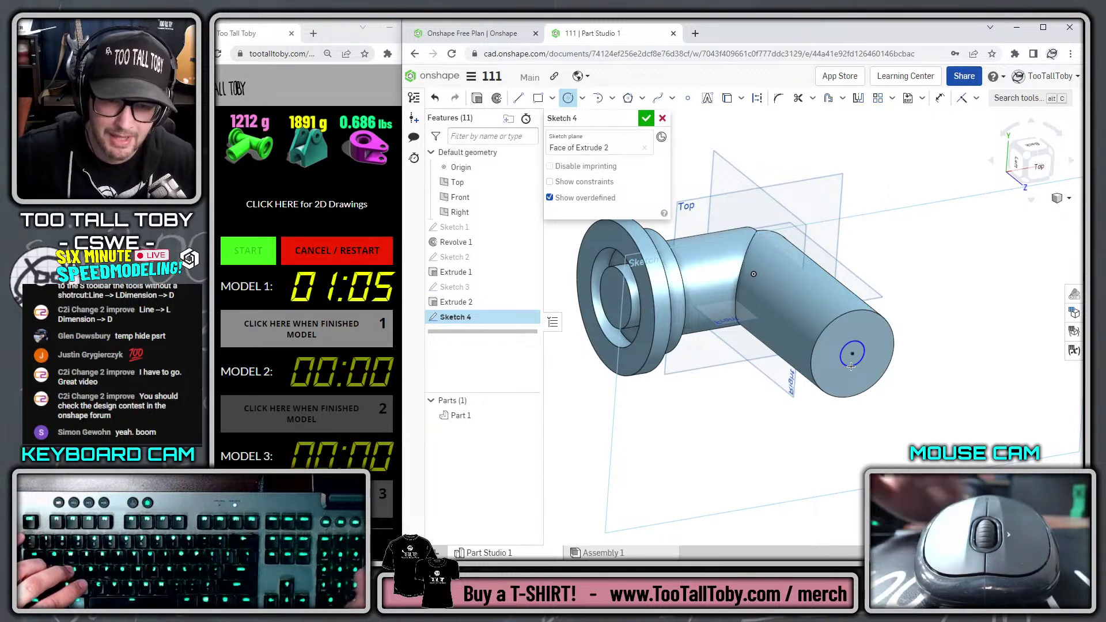
# Cut the 50 mm circle into the long cylinder with an Up to vertex Remove extrude ending at the vertex where the cylinders meet
pyautogui.press('s')
pyautogui.click(866, 358)
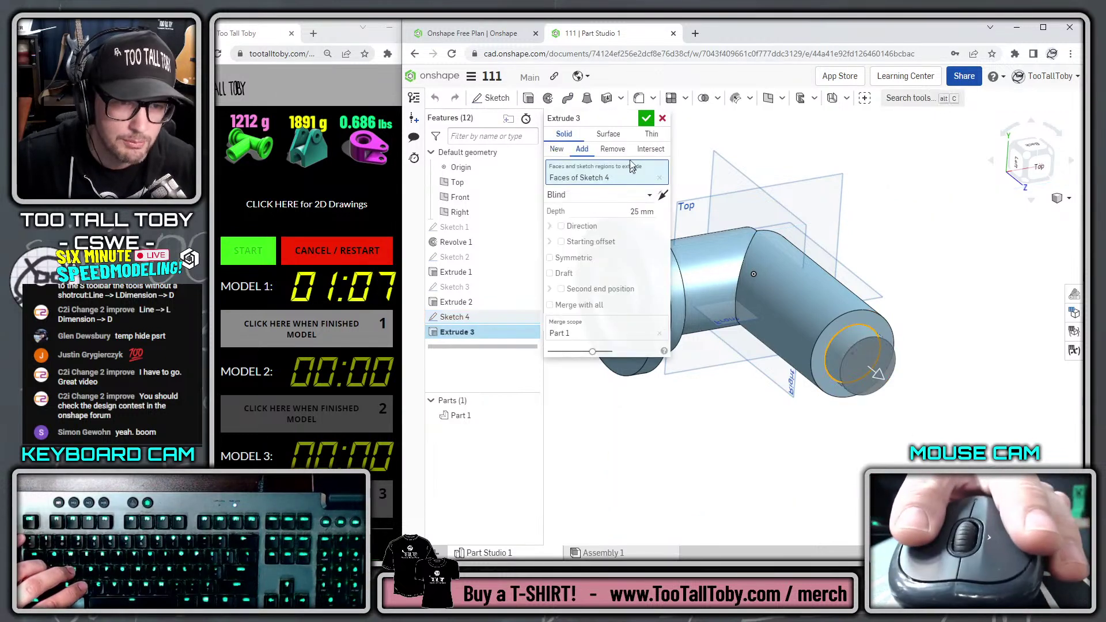
pyautogui.click(596, 195)
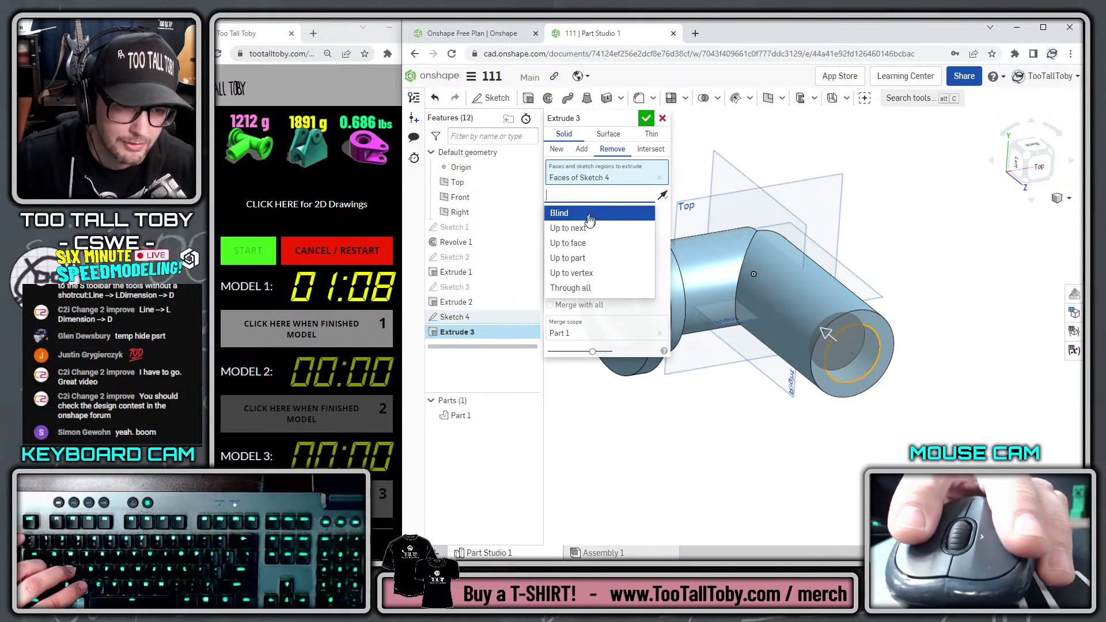
pyautogui.click(580, 273)
pyautogui.click(758, 231)
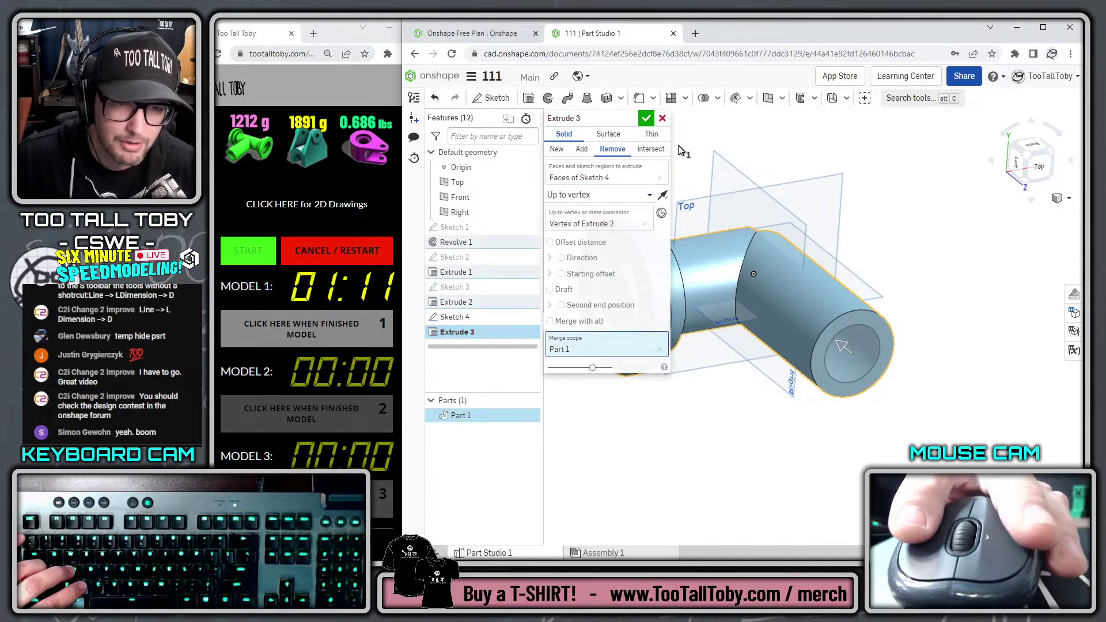
pyautogui.click(646, 120)
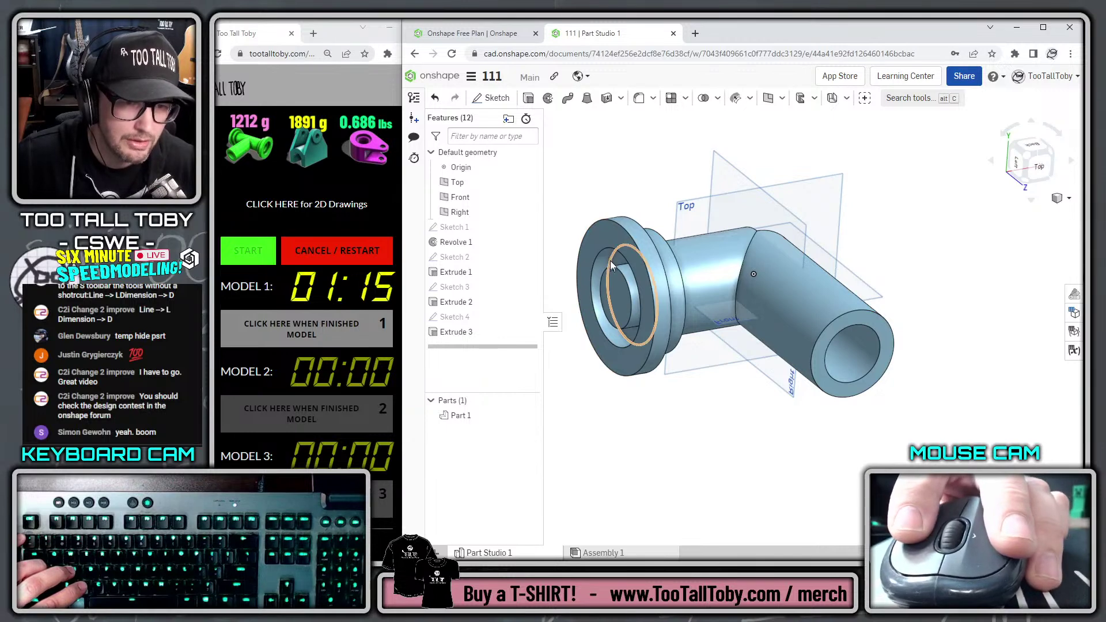
# Cut the central disc face inside the flange's ring groove with a Through all Remove extrude
pyautogui.click(615, 297)
pyautogui.press('s')
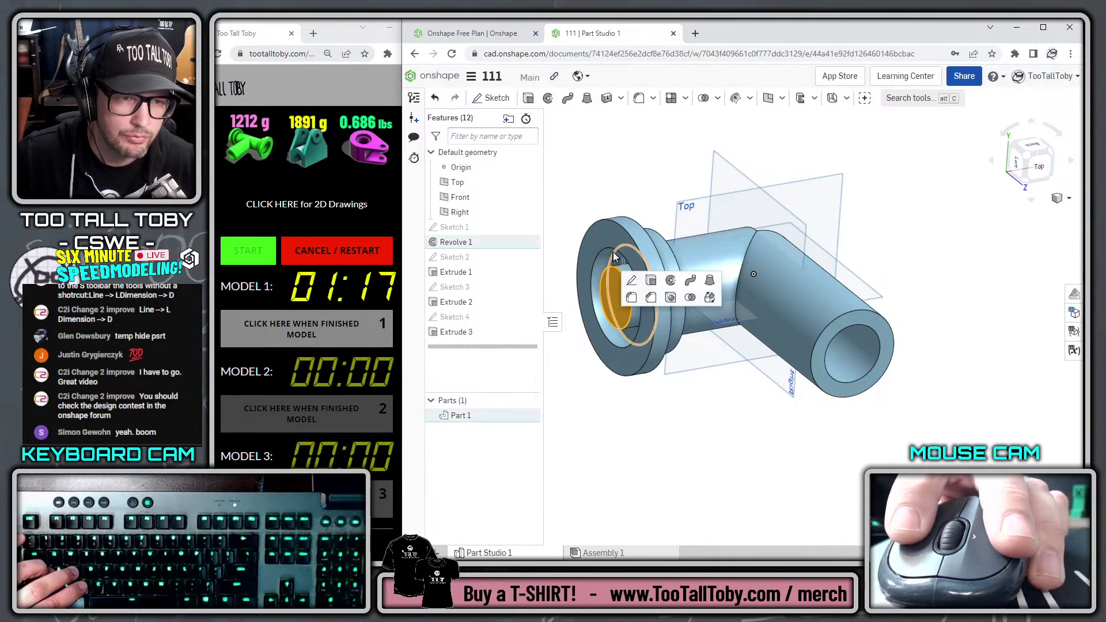
pyautogui.click(651, 282)
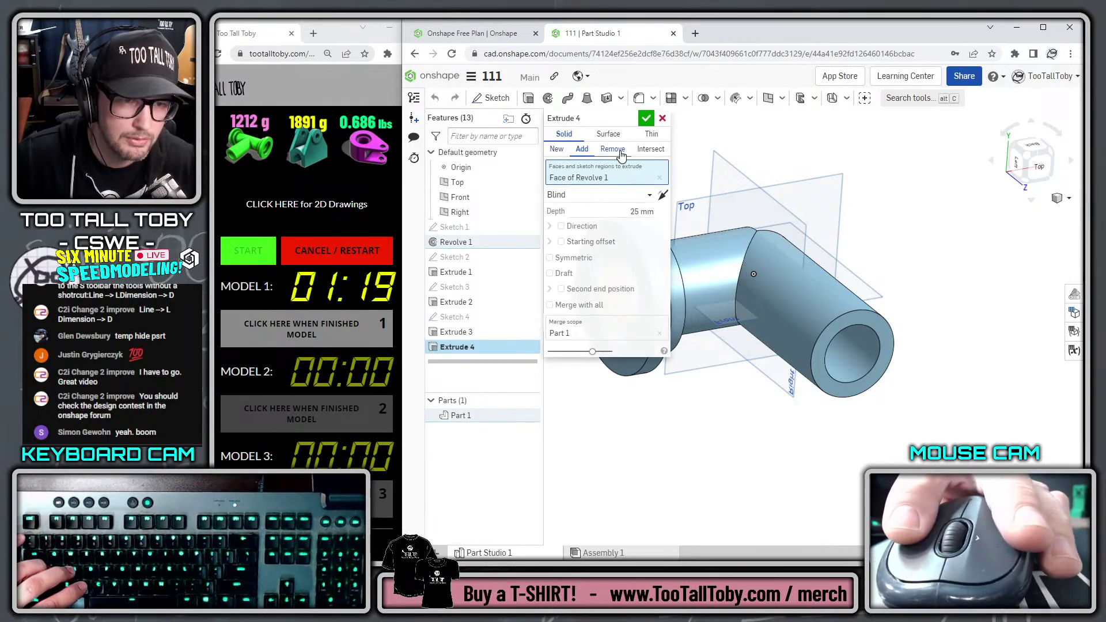
pyautogui.click(626, 196)
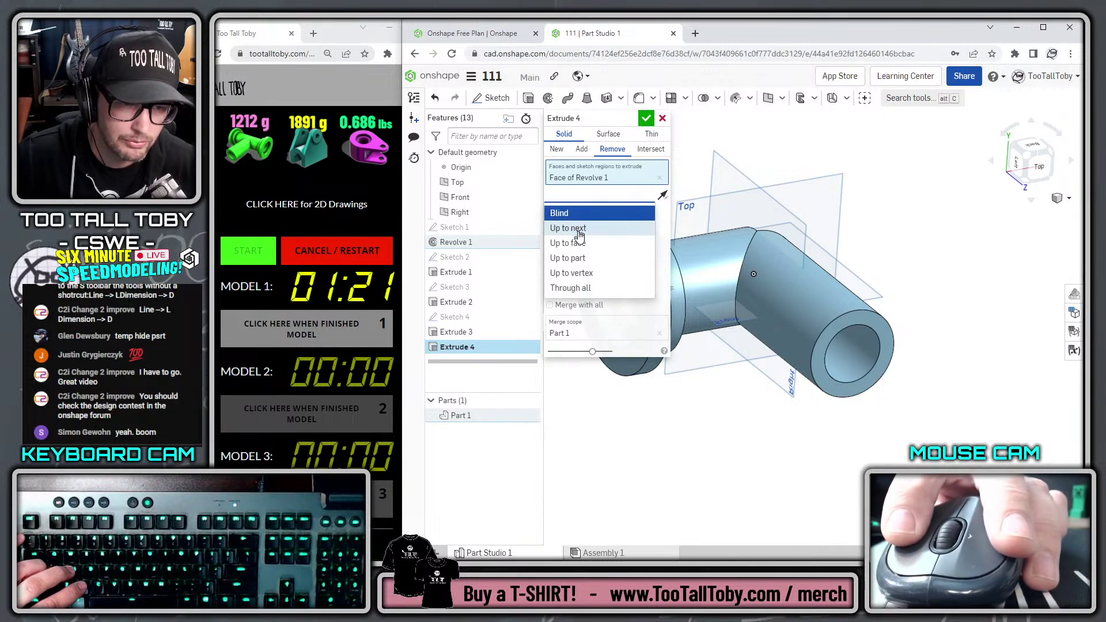
pyautogui.click(576, 288)
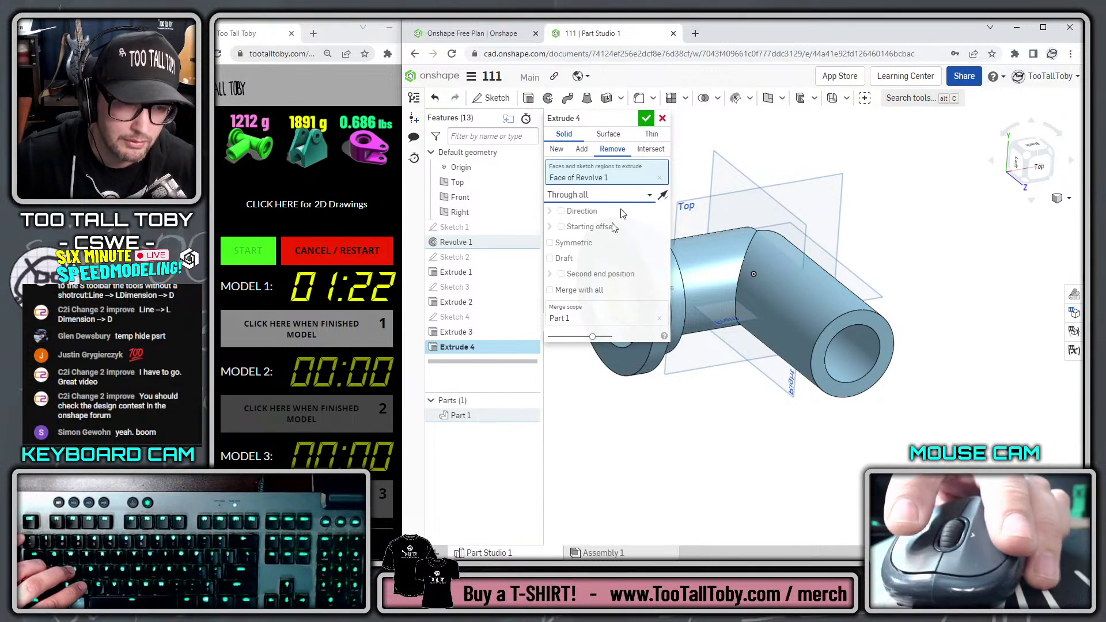
pyautogui.click(647, 119)
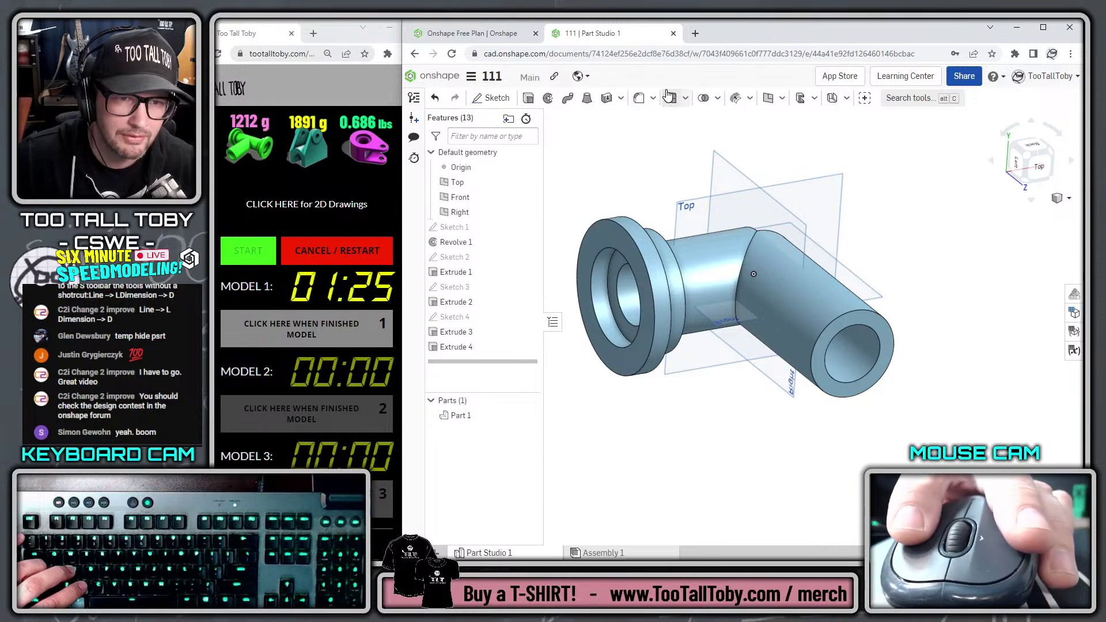
# Mirror the whole part about the Right plane, merging both halves into a single body
pyautogui.click(686, 101)
pyautogui.click(691, 174)
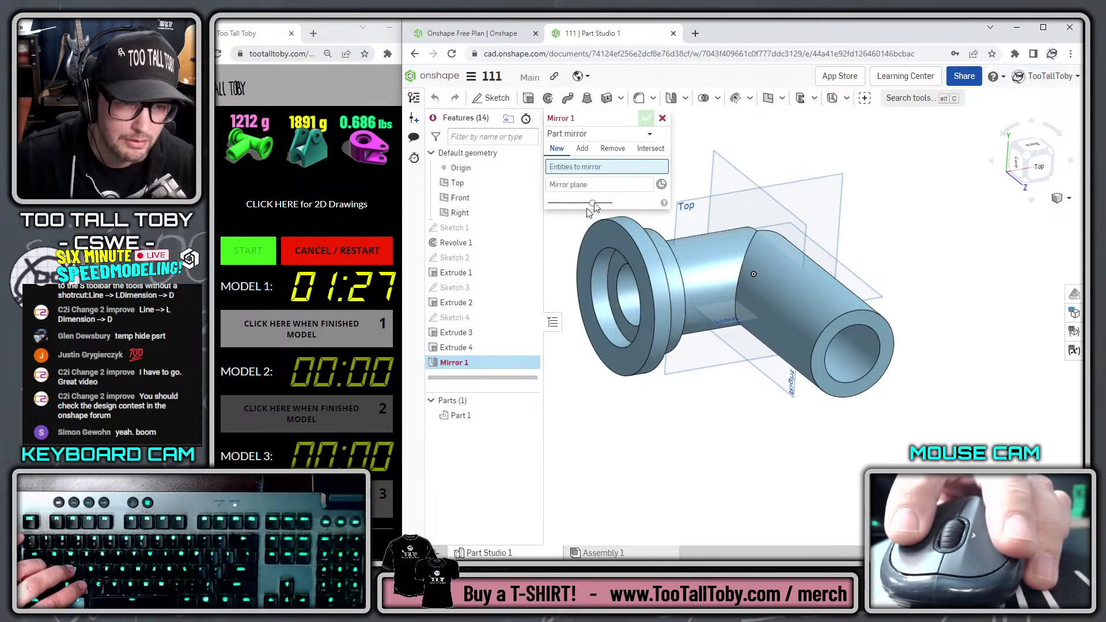
pyautogui.click(679, 266)
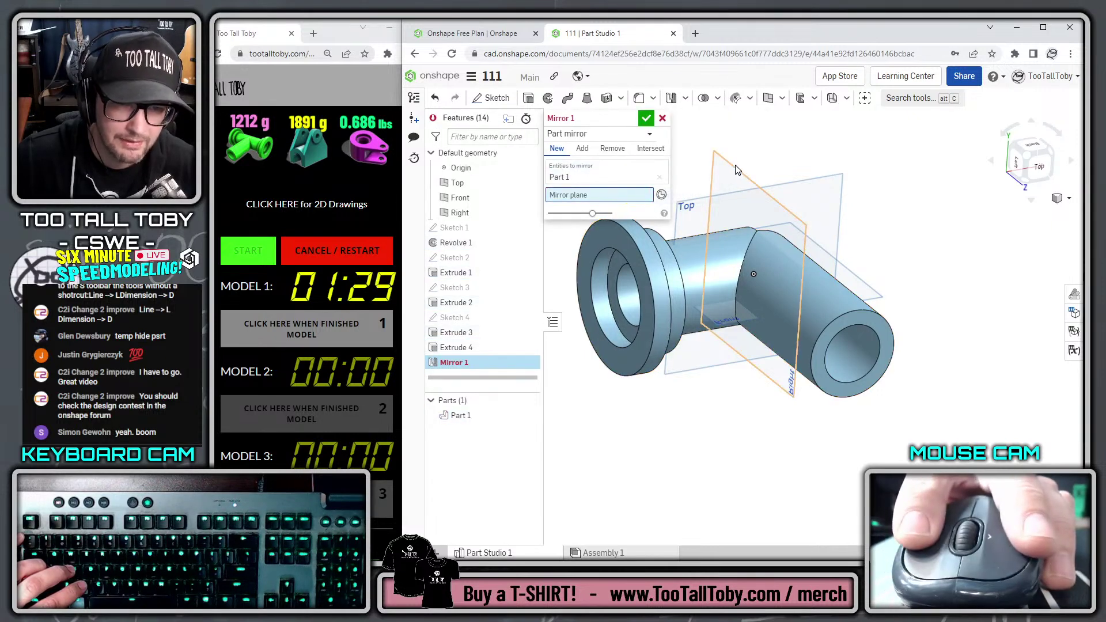
pyautogui.click(800, 311)
pyautogui.click(645, 119)
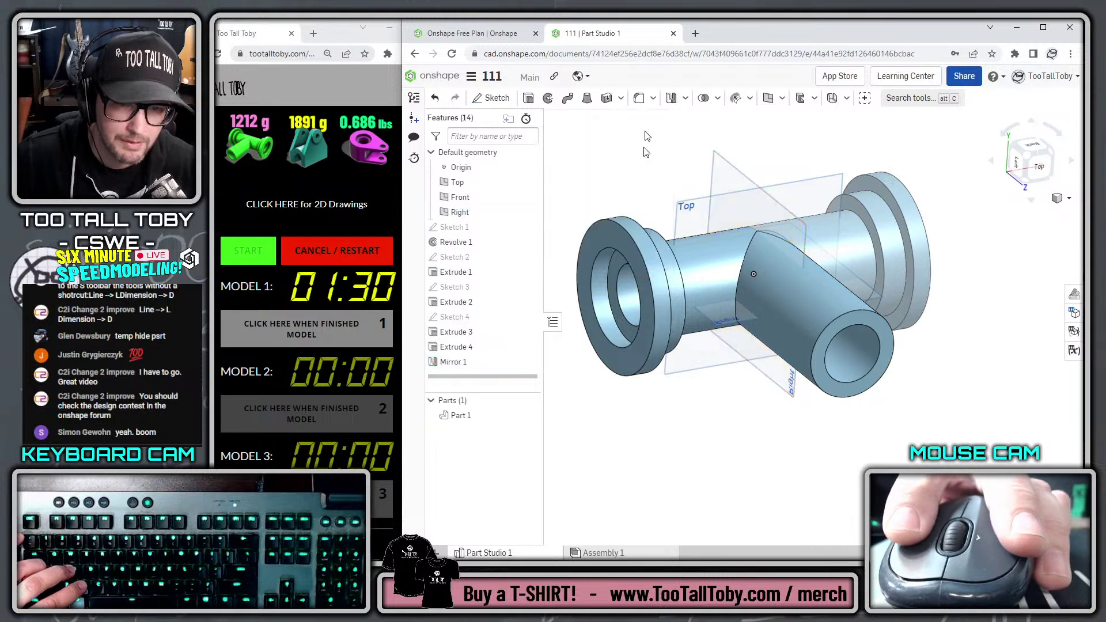
# Assign the TTT-ABS material from the TTT-CUSTOM MATERIALS library to the part
pyautogui.rightClick(461, 417)
pyautogui.click(513, 277)
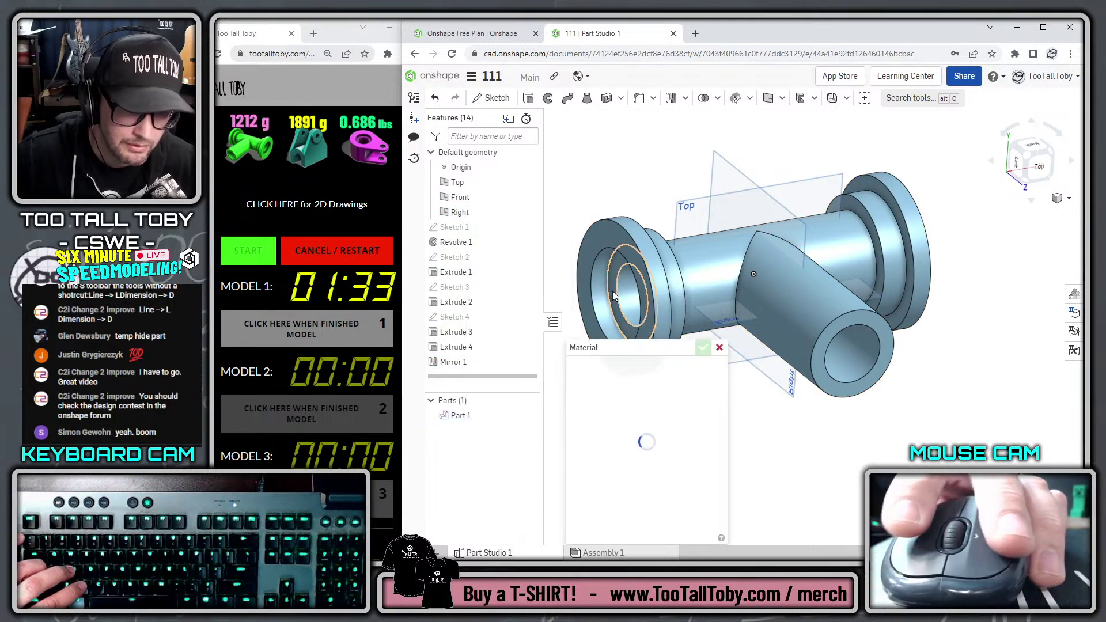
pyautogui.click(691, 385)
pyautogui.click(662, 409)
pyautogui.click(714, 408)
pyautogui.click(637, 455)
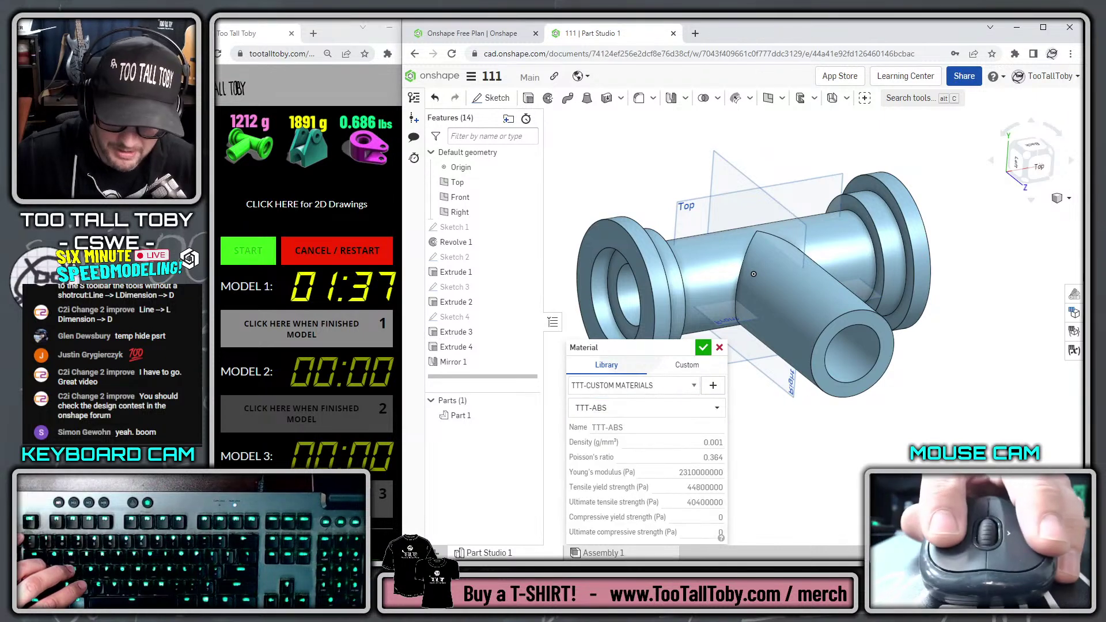
pyautogui.click(703, 348)
# Check the part's mass properties and mark Model 1 as finished on the speedmodeling timer page
pyautogui.click(1072, 536)
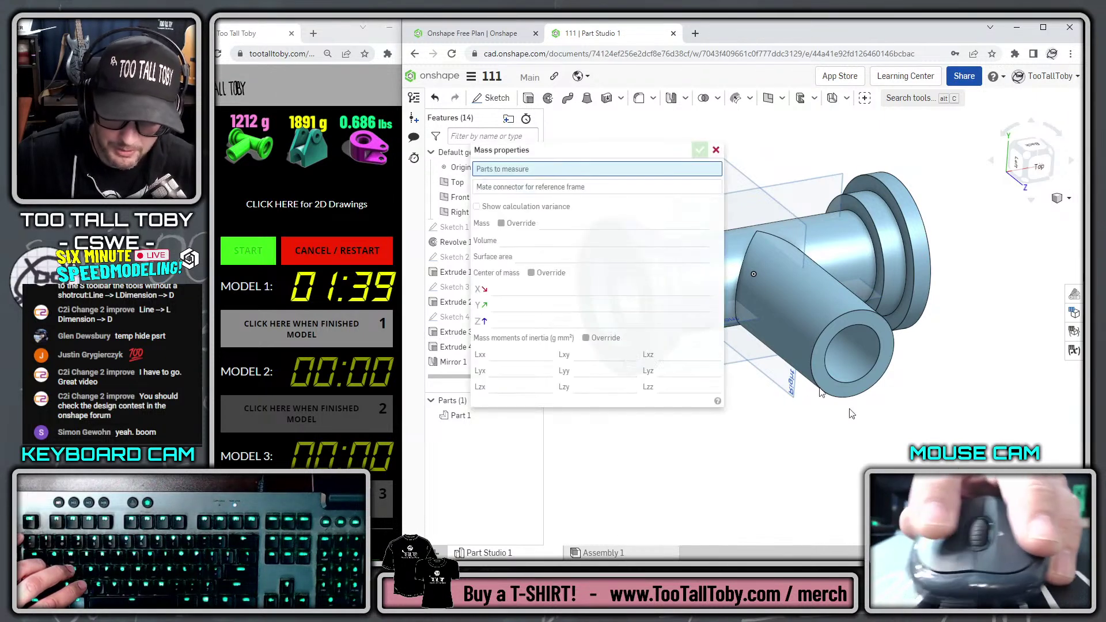
pyautogui.click(800, 314)
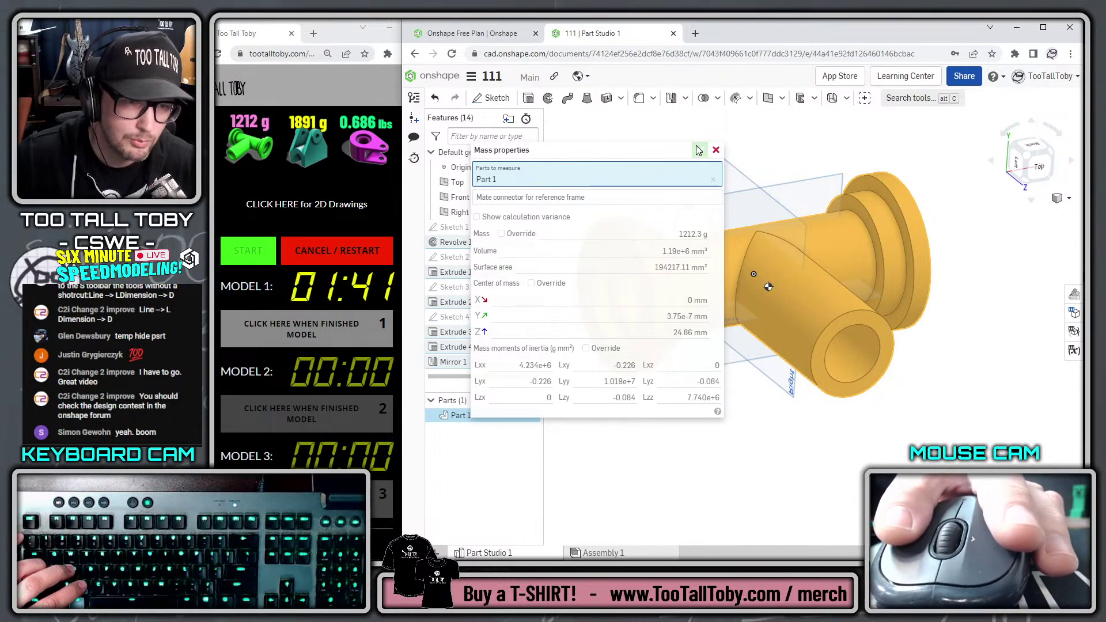
pyautogui.click(325, 332)
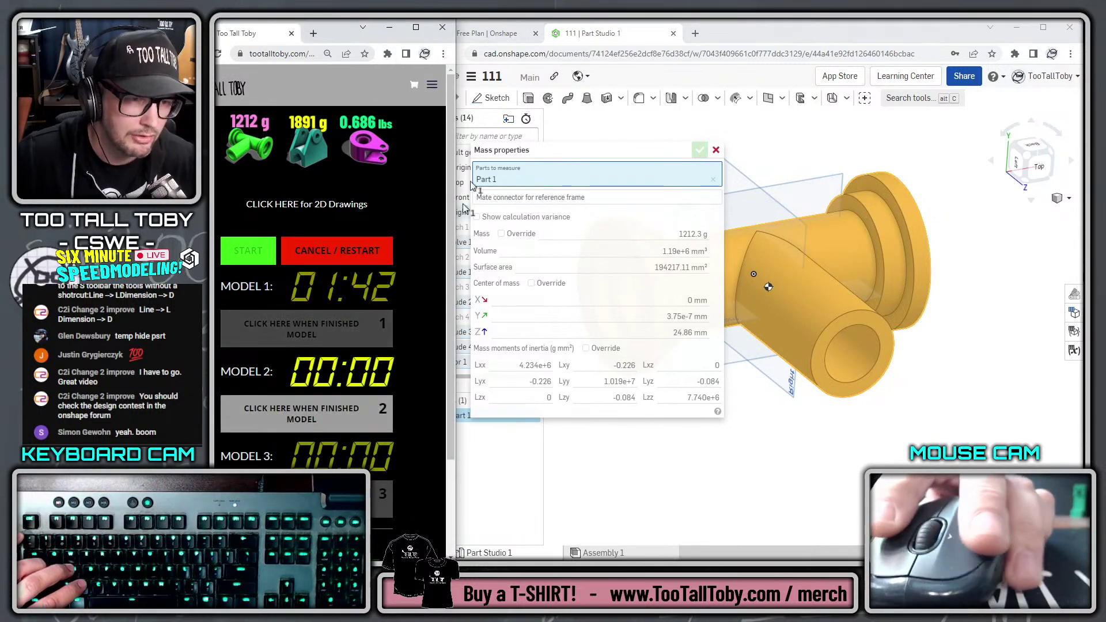
pyautogui.click(678, 143)
pyautogui.click(716, 149)
# Close the current document and create a new document named 222
pyautogui.click(471, 79)
pyautogui.click(471, 79)
pyautogui.click(471, 79)
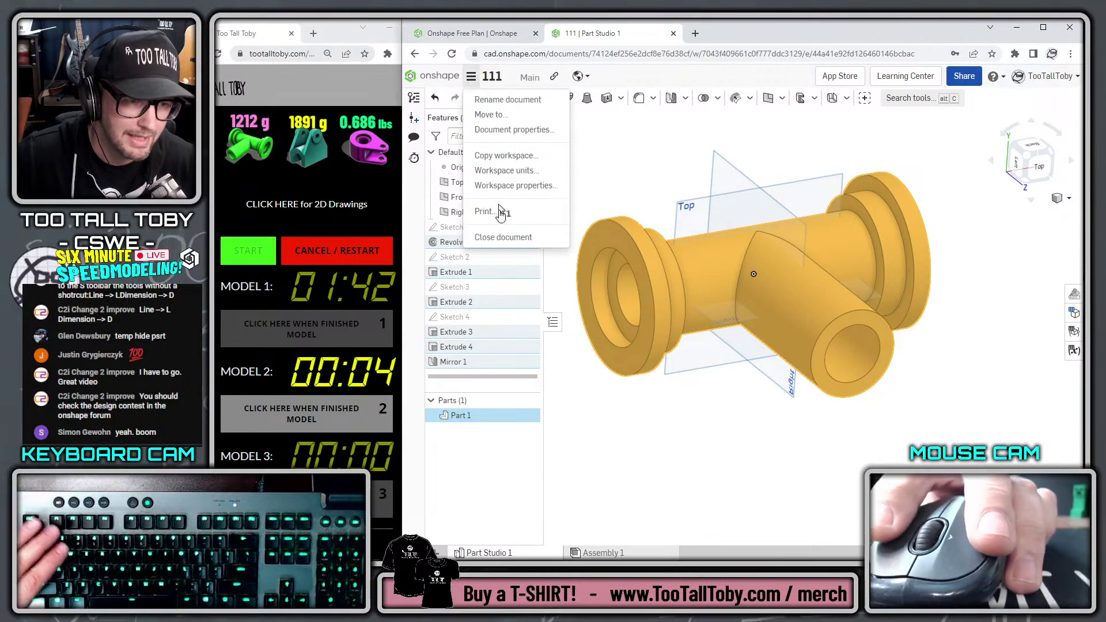
pyautogui.click(503, 236)
pyautogui.click(455, 132)
pyautogui.click(456, 162)
pyautogui.write('222')
pyautogui.press('Return')
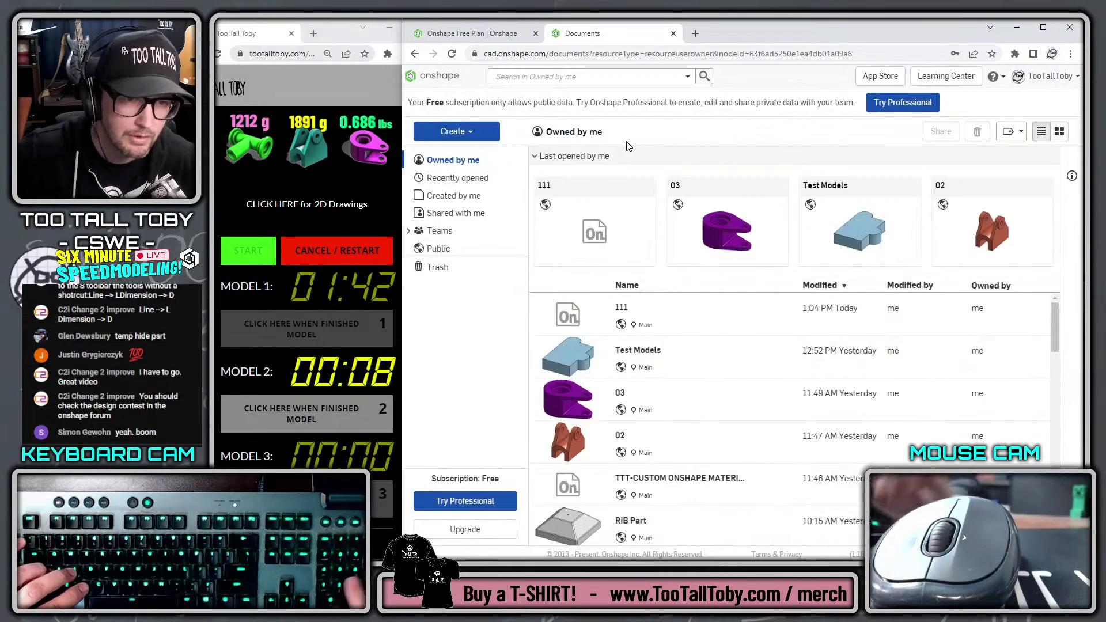
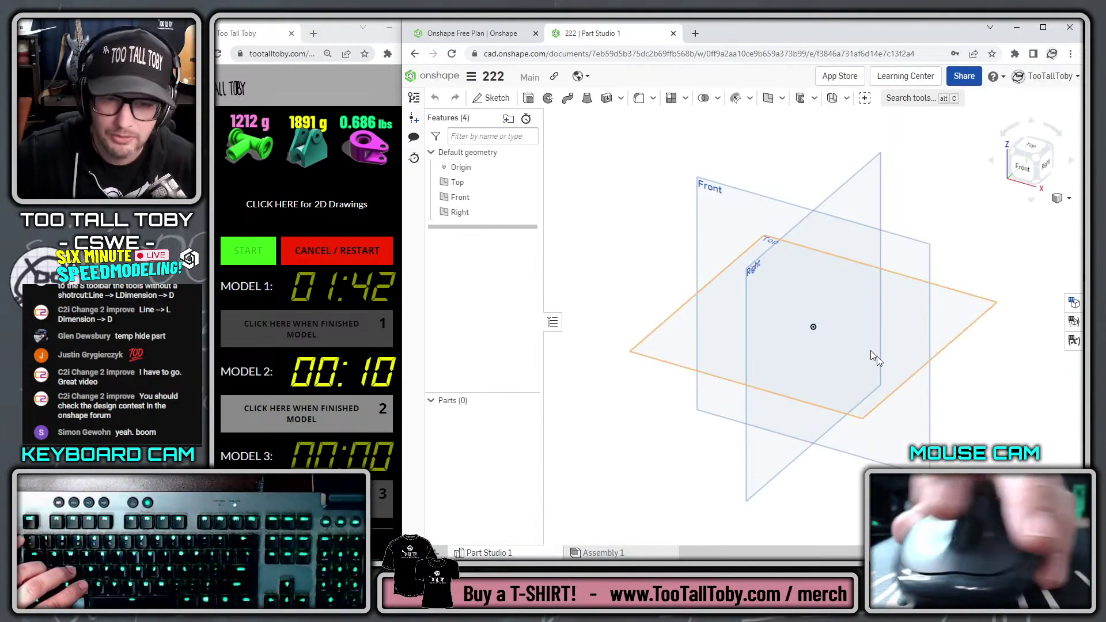
# Sketch a center rectangle 60 mm wide and 36 mm high at the origin on the Right plane
pyautogui.click(749, 296)
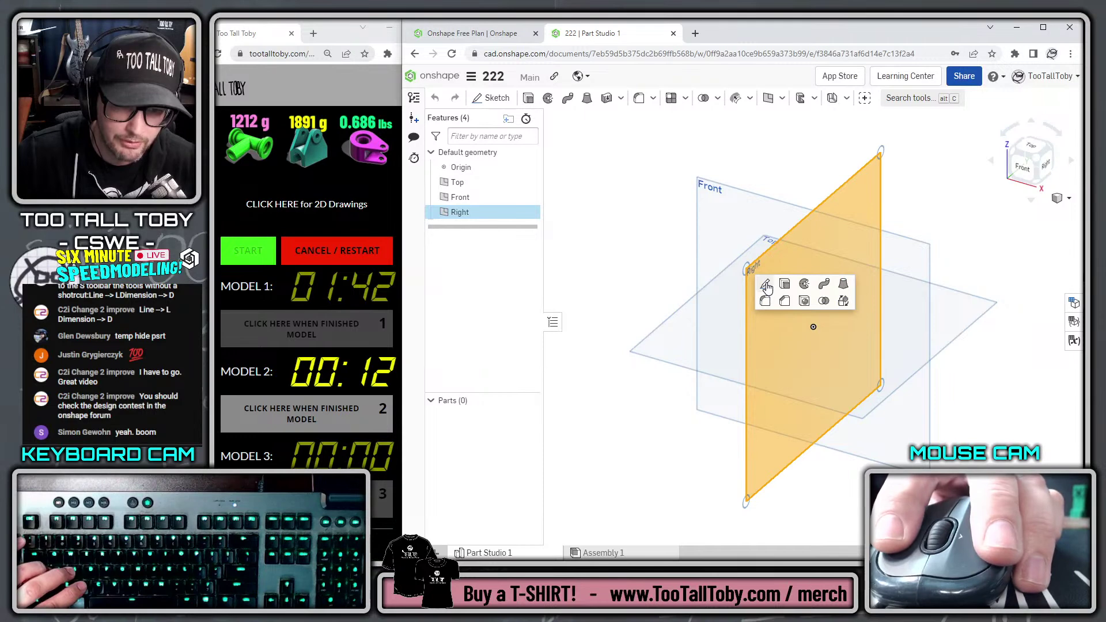
pyautogui.click(766, 283)
pyautogui.press('s')
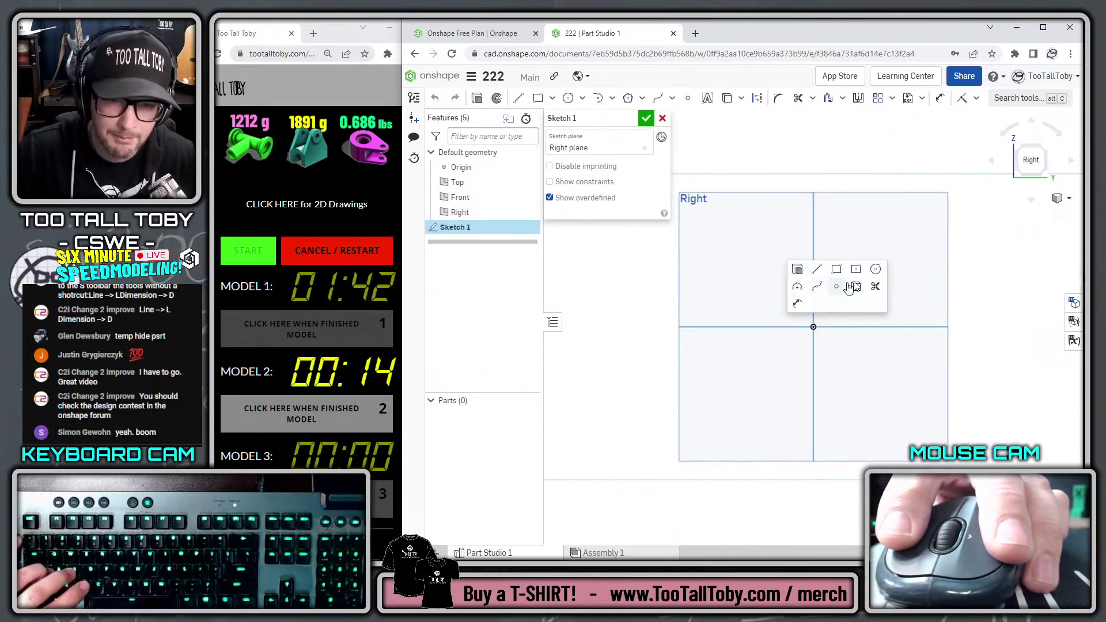
pyautogui.click(856, 272)
pyautogui.click(815, 325)
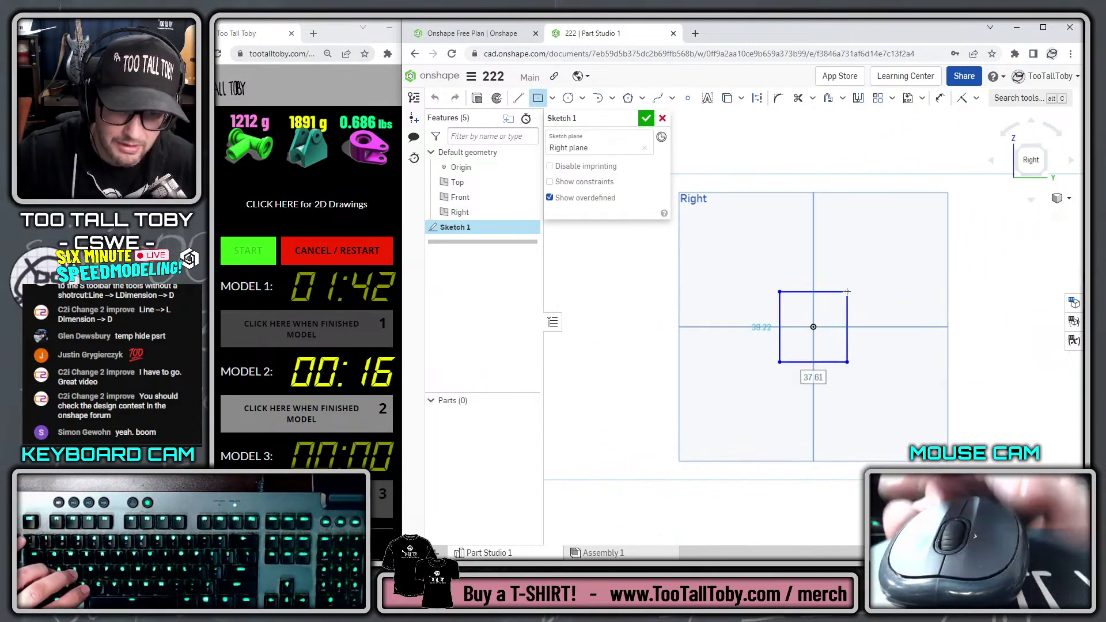
pyautogui.write('60')
pyautogui.press('Tab')
pyautogui.write('36')
pyautogui.press('Return')
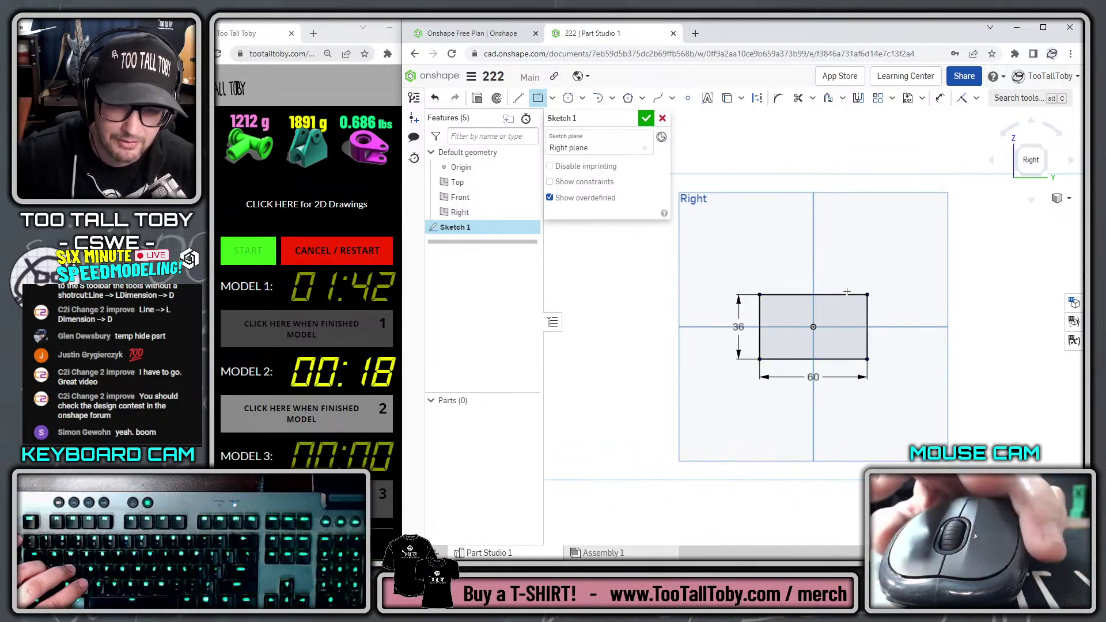
# Add a 60 mm diameter circle to the sketch, centred vertically above the origin
pyautogui.press('s')
pyautogui.click(941, 284)
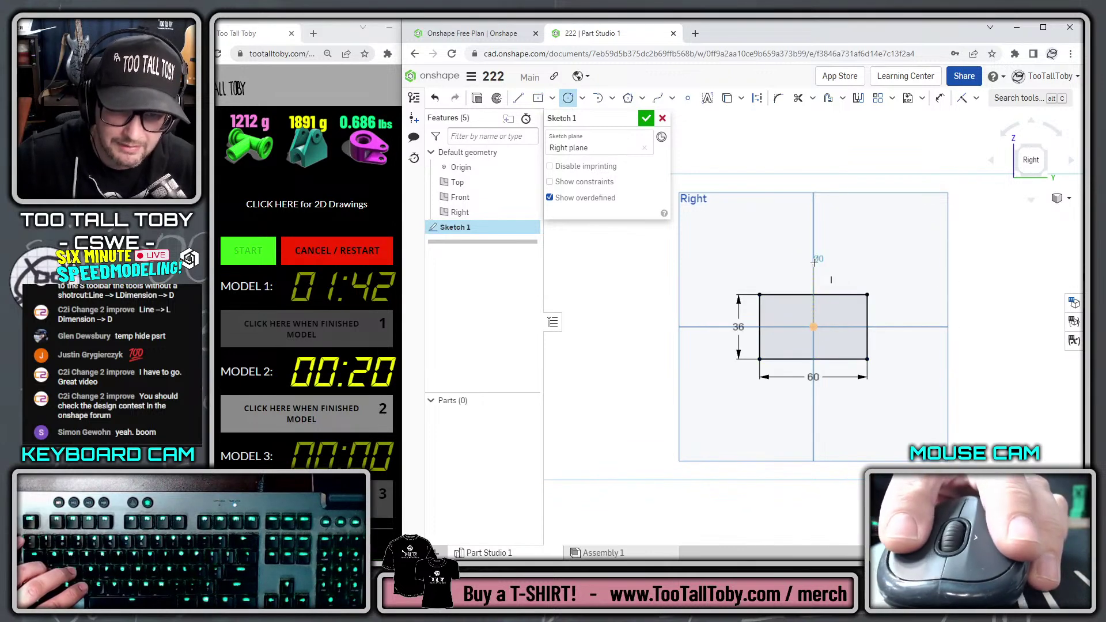
pyautogui.click(814, 262)
pyautogui.write('60')
pyautogui.press('Return')
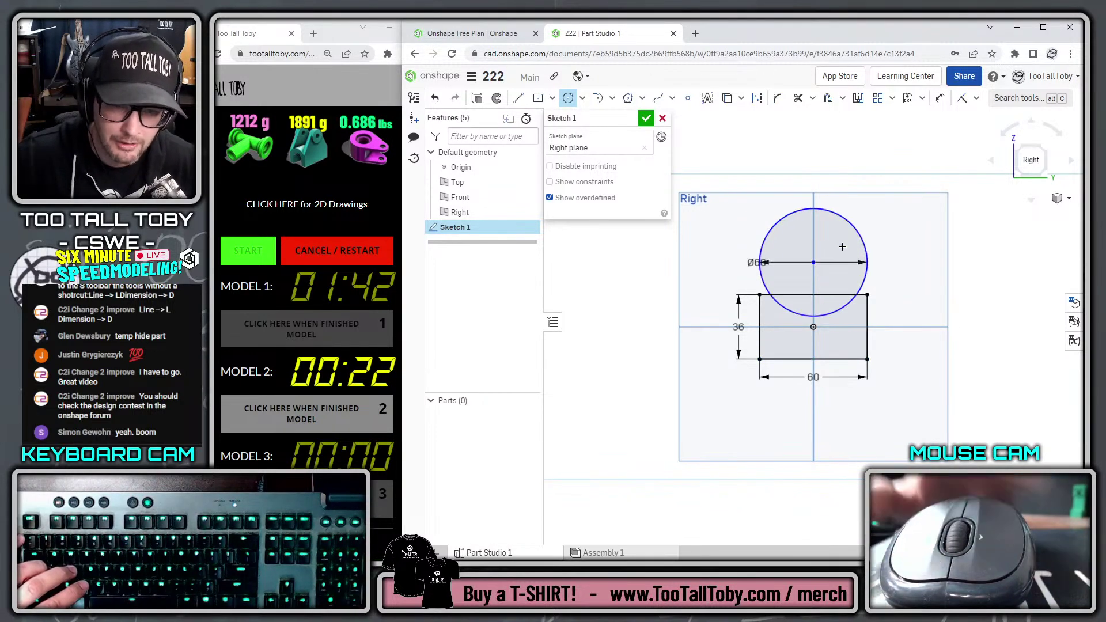
# Dimension the height from the rectangle's bottom edge to the top of the circle as 50 mm
pyautogui.press('s')
pyautogui.click(864, 274)
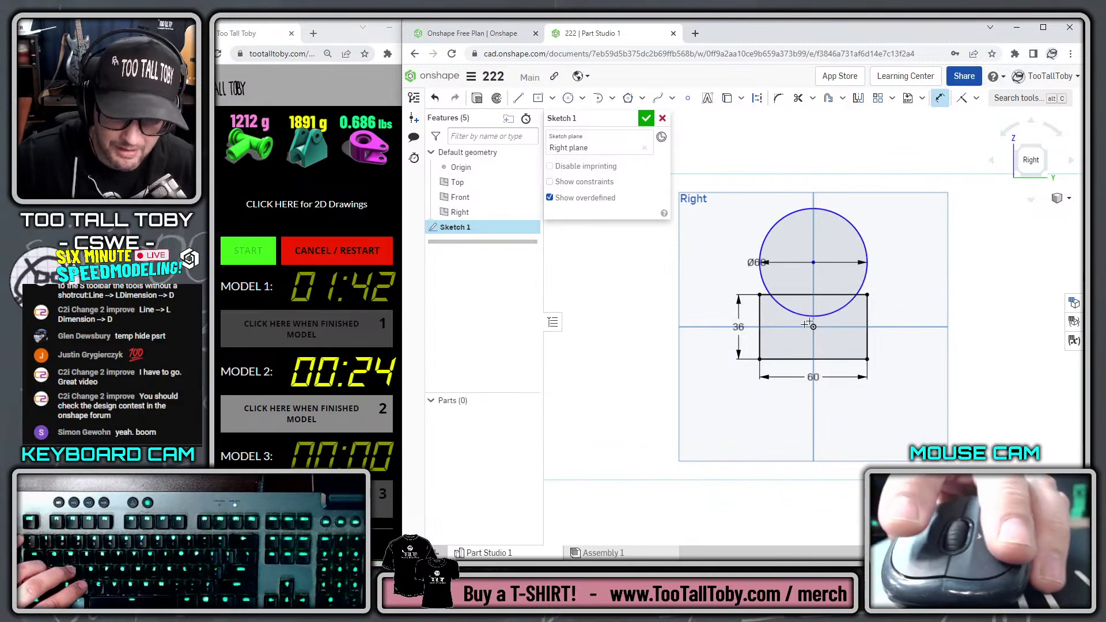
pyautogui.click(772, 356)
pyautogui.click(766, 230)
pyautogui.click(714, 250)
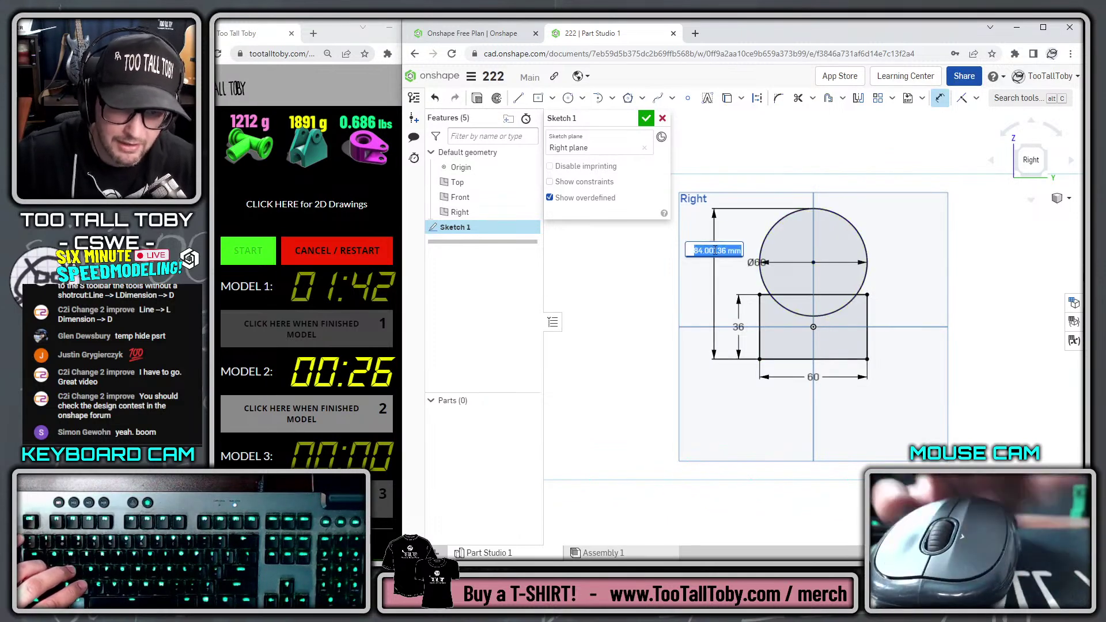
pyautogui.write('50')
pyautogui.press('Return')
# Draw an arch inside the rectangle from two vertical lines on the bottom edge joined by a tangent arc
pyautogui.scroll(2, 870, 363)
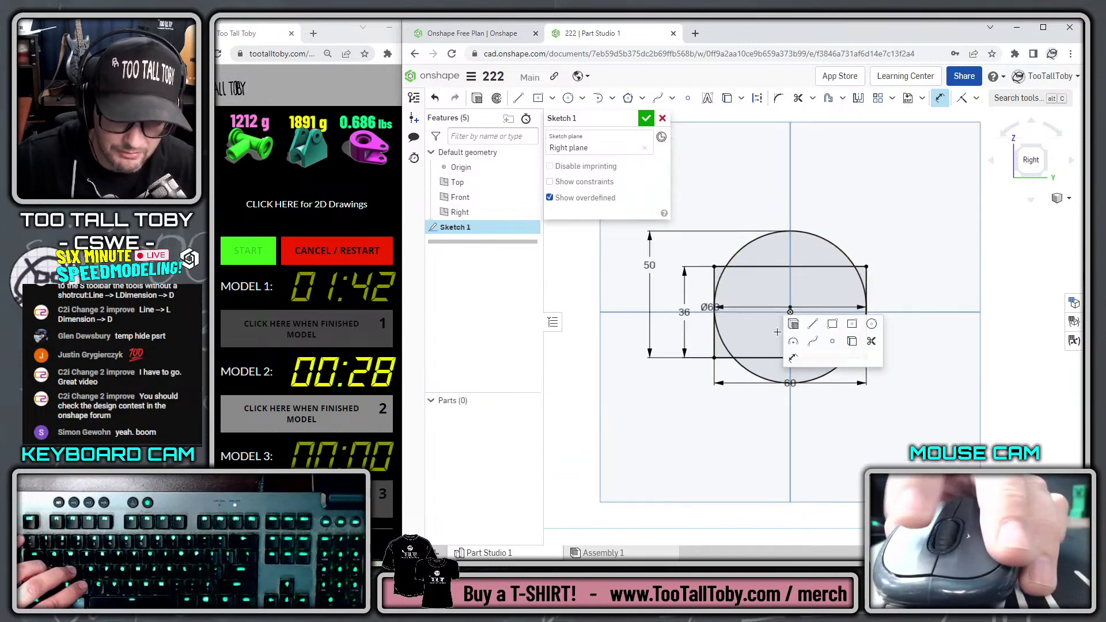
pyautogui.press('s')
pyautogui.click(813, 326)
pyautogui.click(768, 359)
pyautogui.click(768, 300)
pyautogui.press('a')
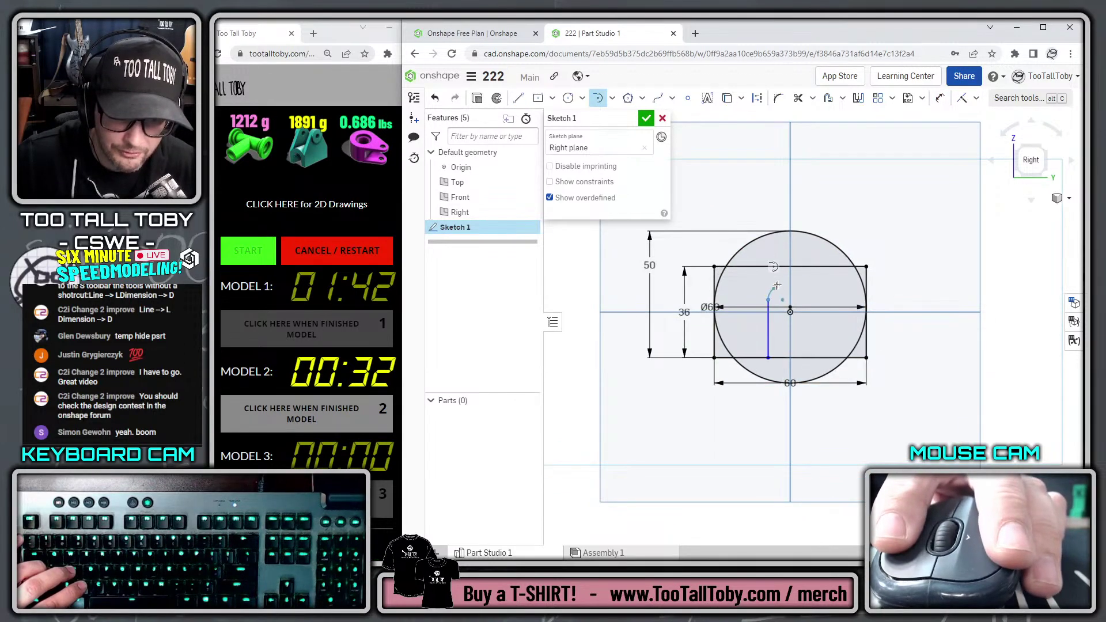
pyautogui.click(823, 299)
pyautogui.press('l')
pyautogui.click(825, 358)
pyautogui.press('Escape')
# Set the radius of the inner arch to 16 mm
pyautogui.press('s')
pyautogui.click(847, 311)
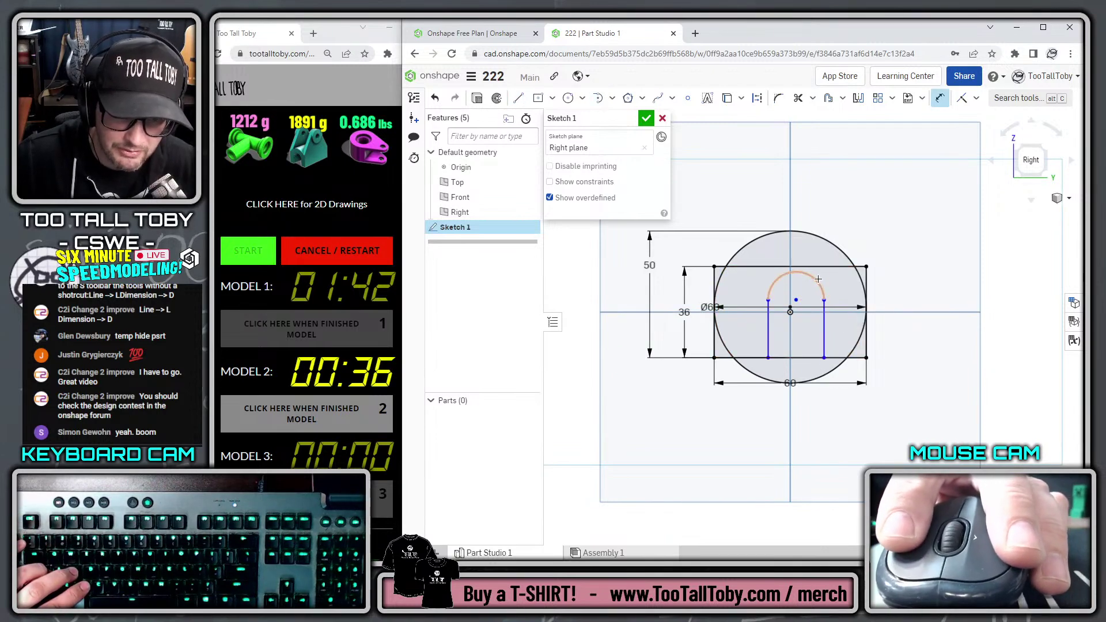
pyautogui.click(849, 229)
pyautogui.write('16')
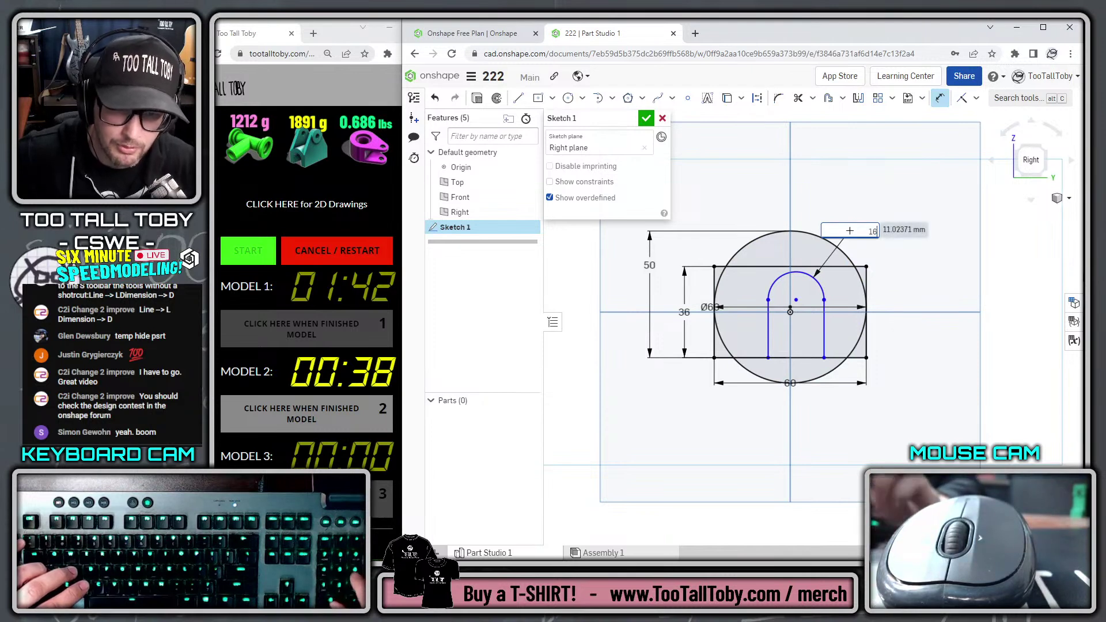
pyautogui.press('Return')
# Make the arch's centre coincident with the 60 mm circle's centre and trim the circle below the rectangle
pyautogui.press('y')
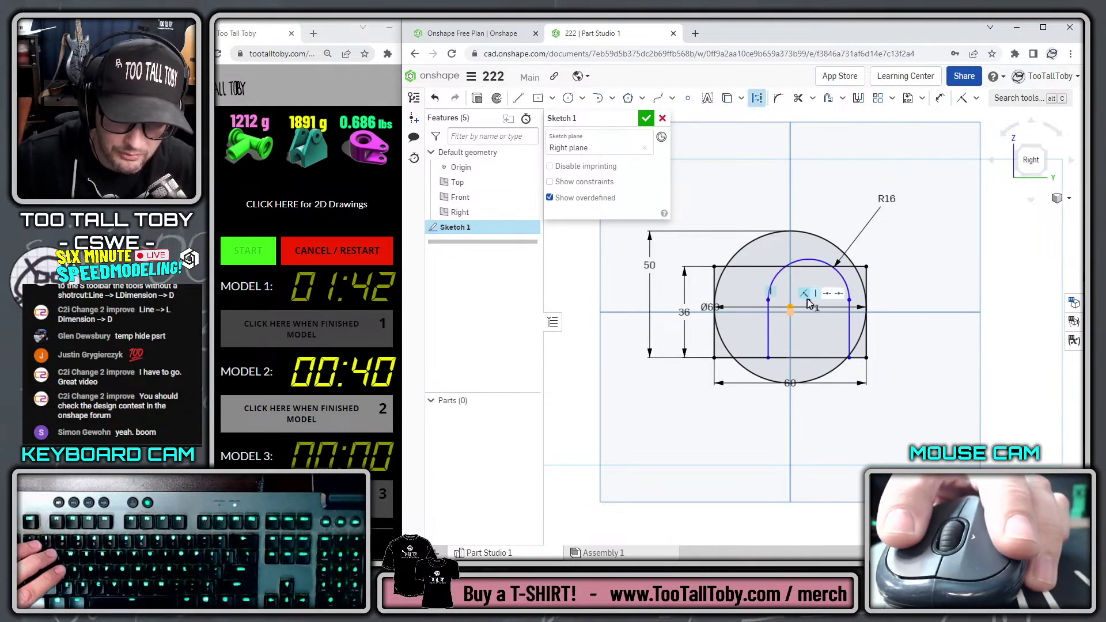
pyautogui.scroll(8, 806, 301)
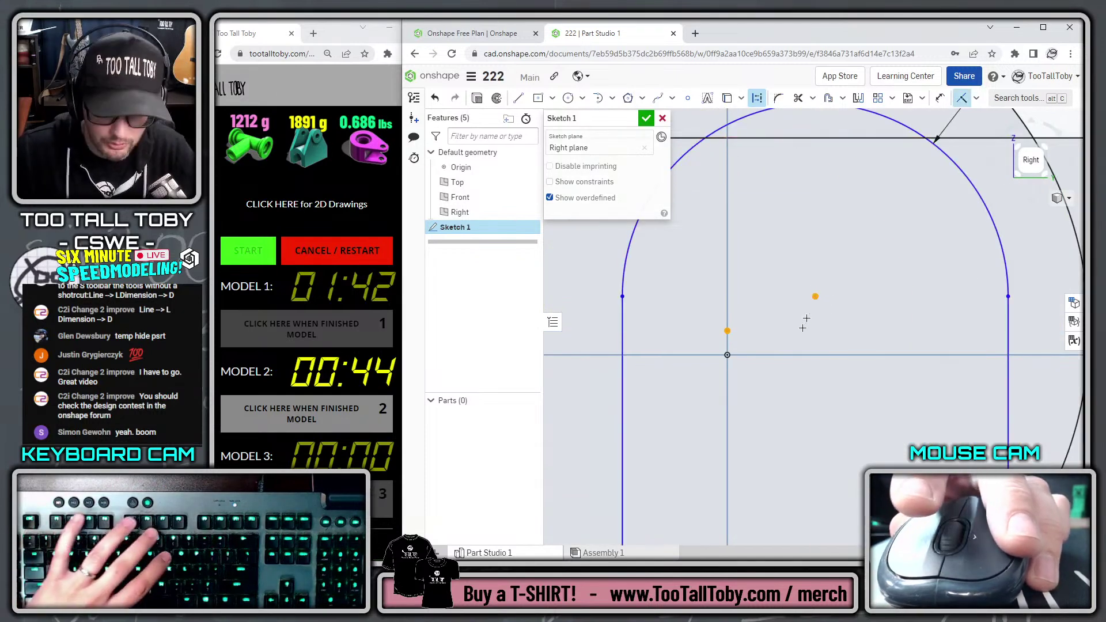
pyautogui.scroll(-6, 771, 404)
pyautogui.press('s')
pyautogui.click(909, 386)
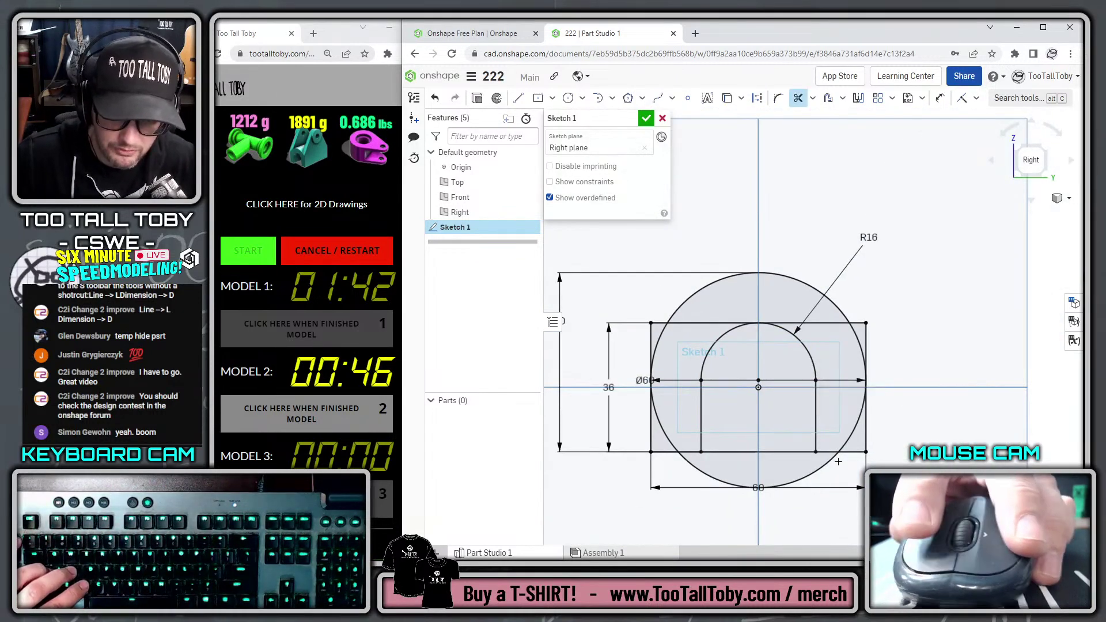
# Extrude the arched profile 100 mm as a new solid, symmetric about the sketch plane
pyautogui.hotkey('shift', '7')
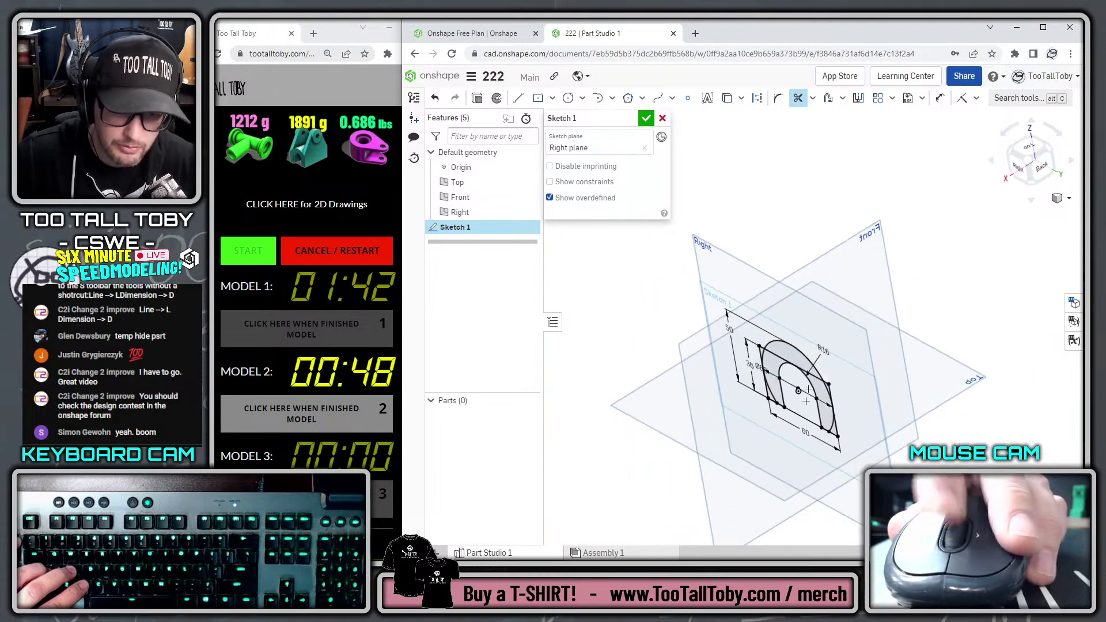
pyautogui.press('s')
pyautogui.click(833, 360)
pyautogui.write('100')
pyautogui.press('Return')
pyautogui.press('Tab')
pyautogui.press('Tab')
pyautogui.press('Tab')
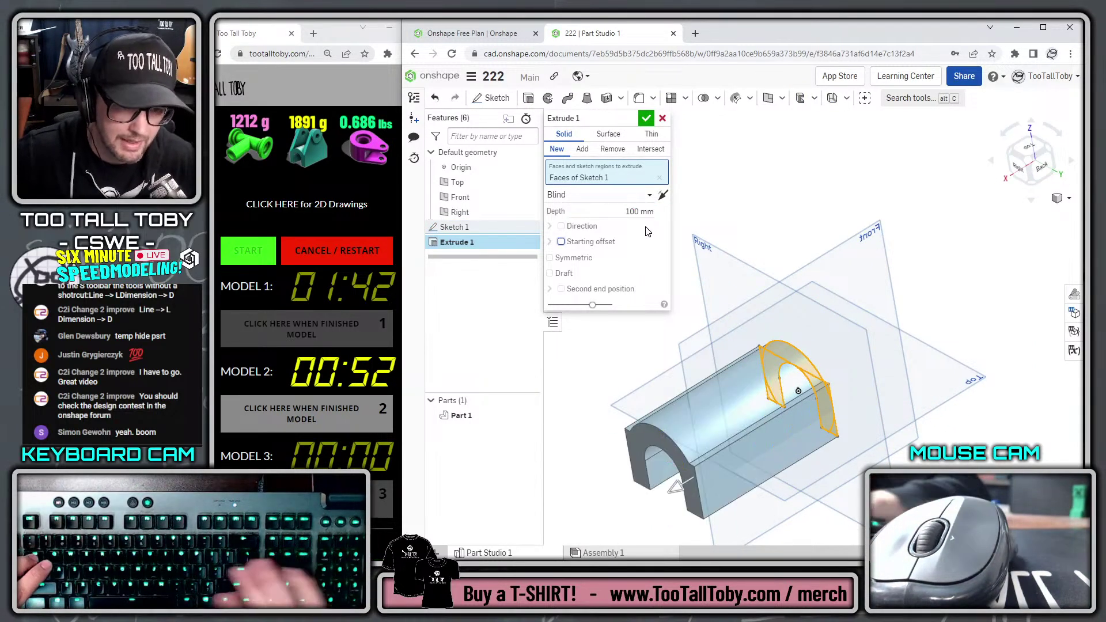
pyautogui.press('space')
pyautogui.press('Return')
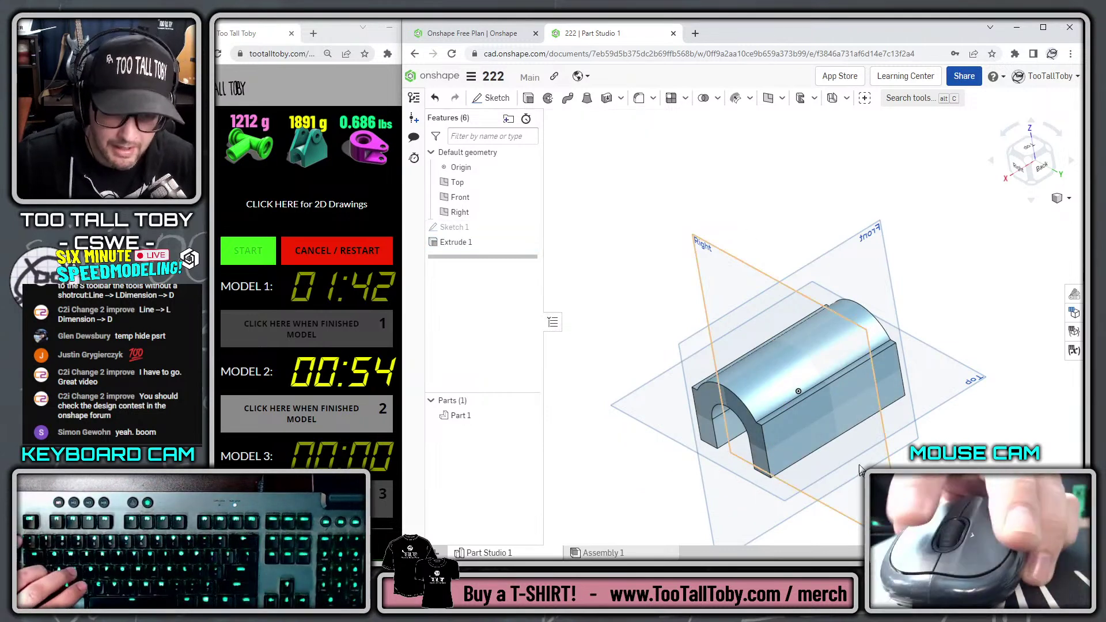
# Sketch concentric 40 mm and 16 mm diameter circles above the block, vertically in line with the origin, on its long flat side face
pyautogui.click(842, 417)
pyautogui.hotkey('shift', 's')
pyautogui.press('n')
pyautogui.press('s')
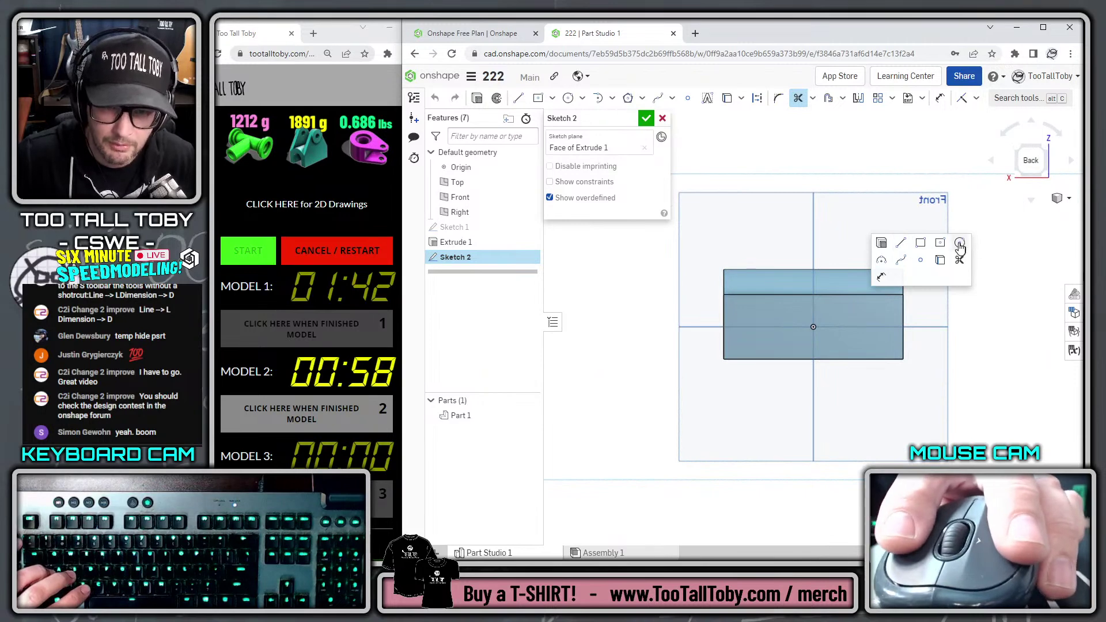
pyautogui.click(959, 244)
pyautogui.click(813, 210)
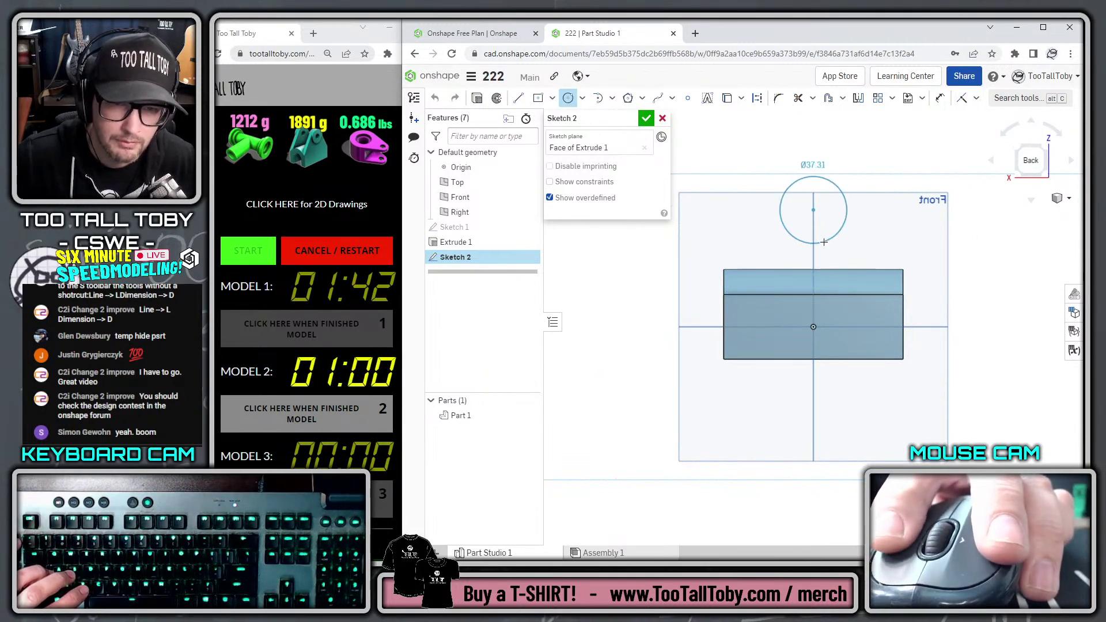
pyautogui.click(777, 209)
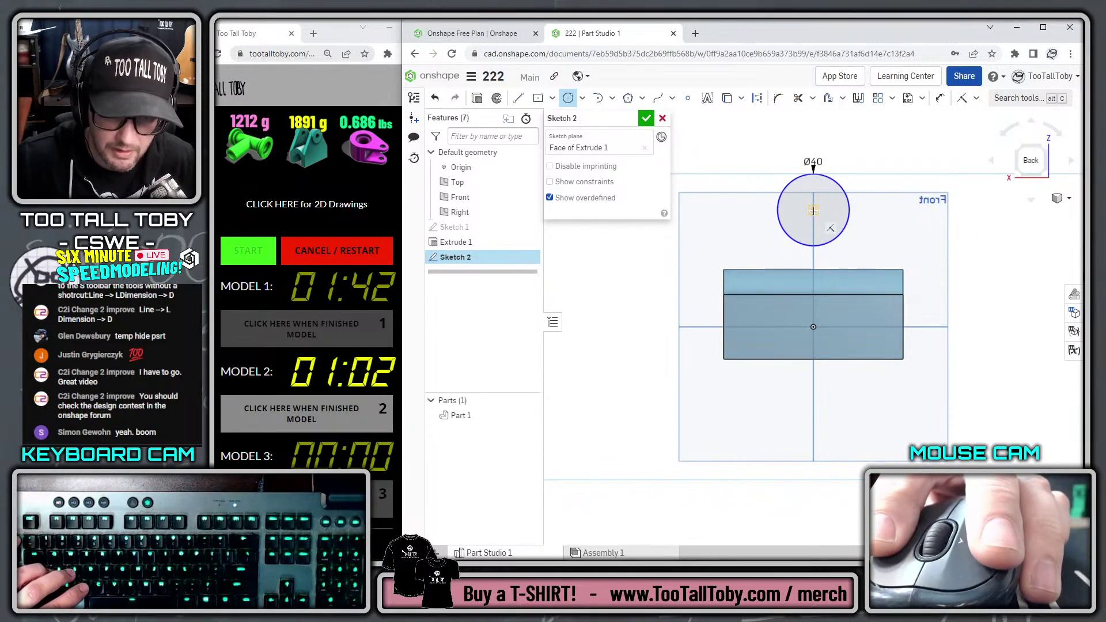
pyautogui.click(825, 229)
pyautogui.write('16')
pyautogui.press('Return')
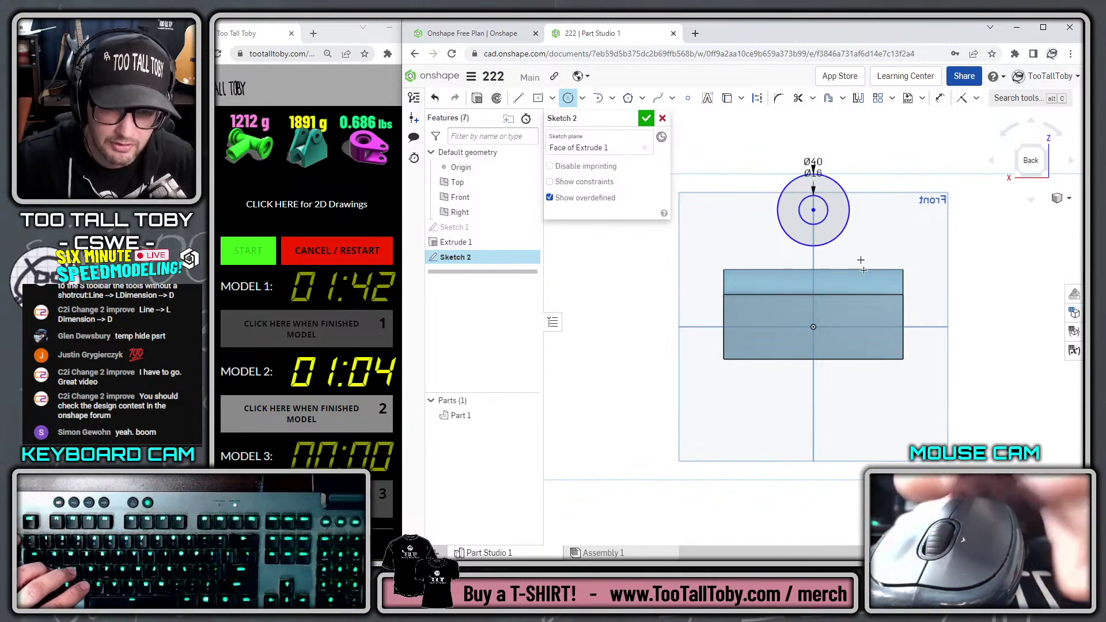
# Dimension the height from the block's bottom edge to the top of the 40 mm circle as 100 mm
pyautogui.scroll(3, 795, 247)
pyautogui.press('s')
pyautogui.click(767, 240)
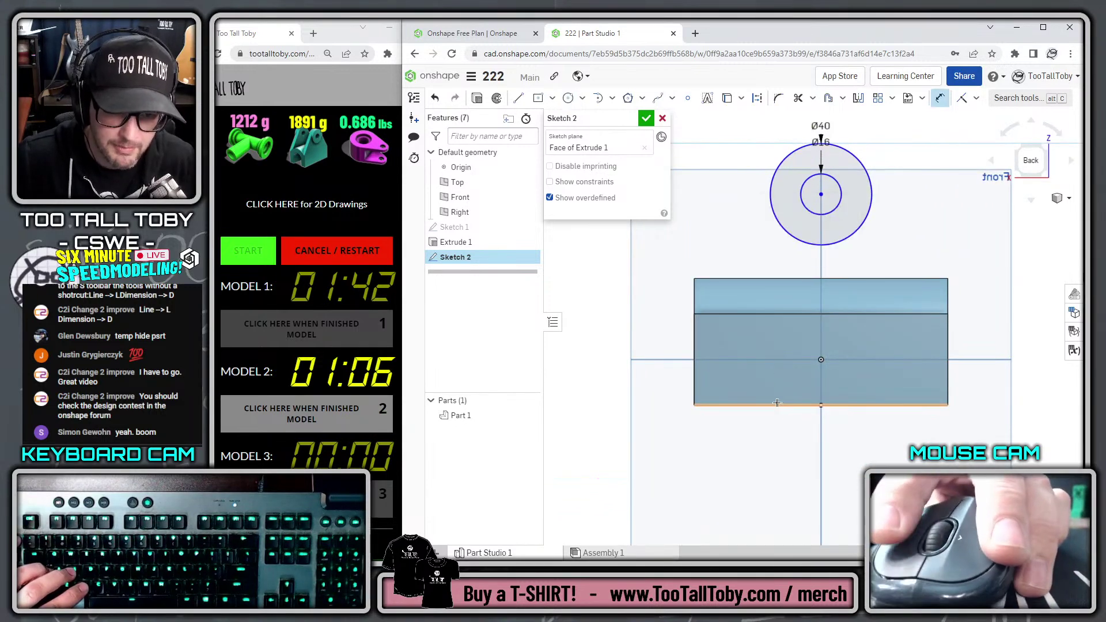
pyautogui.click(765, 406)
pyautogui.click(795, 154)
pyautogui.click(699, 232)
pyautogui.write('100')
pyautogui.press('Return')
pyautogui.press('s')
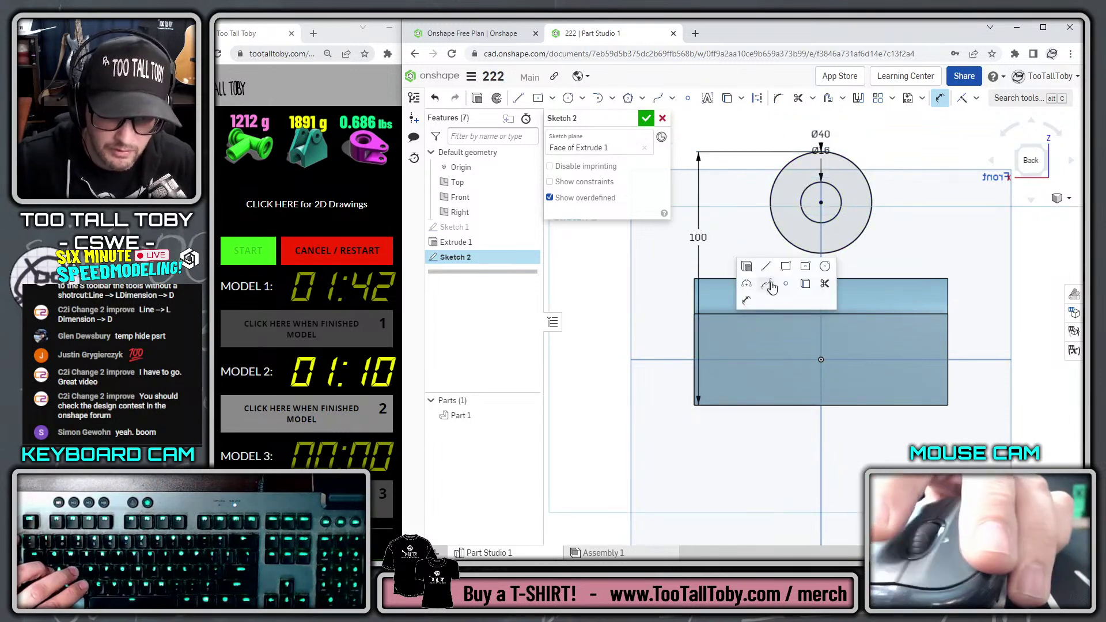
# Draw three connected lines from one end of the side face's upper edge to the 40 mm circle, horizontally across it, and down to the other end
pyautogui.click(767, 268)
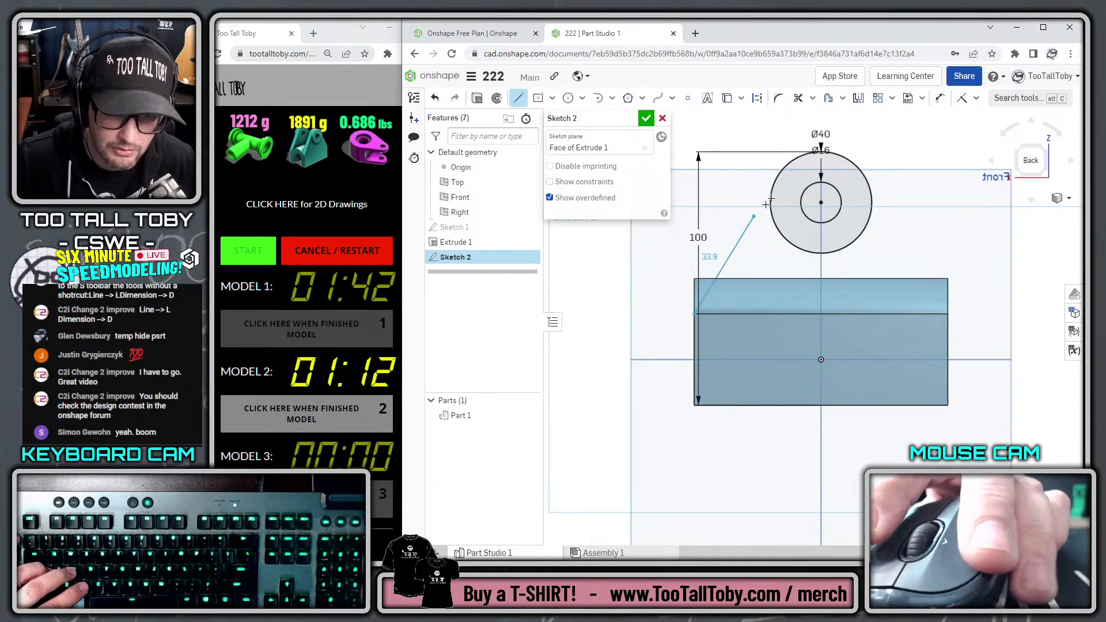
pyautogui.click(776, 178)
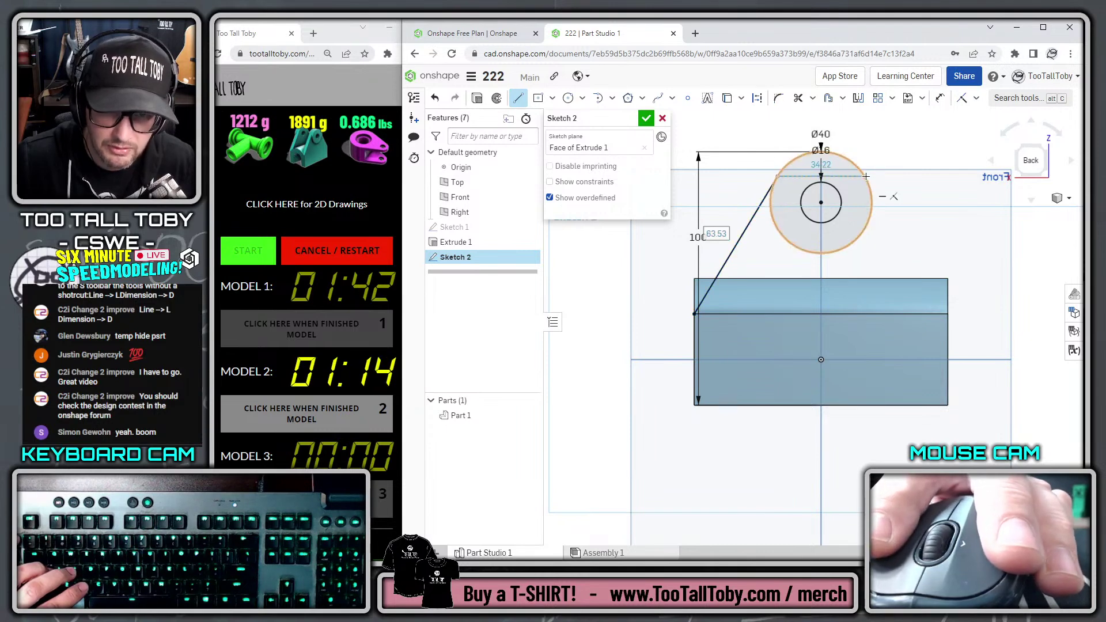
pyautogui.click(866, 176)
pyautogui.click(947, 313)
pyautogui.press('Escape')
pyautogui.scroll(-3, 806, 231)
pyautogui.moveTo(806, 231); pyautogui.dragTo(852, 257, button='right')
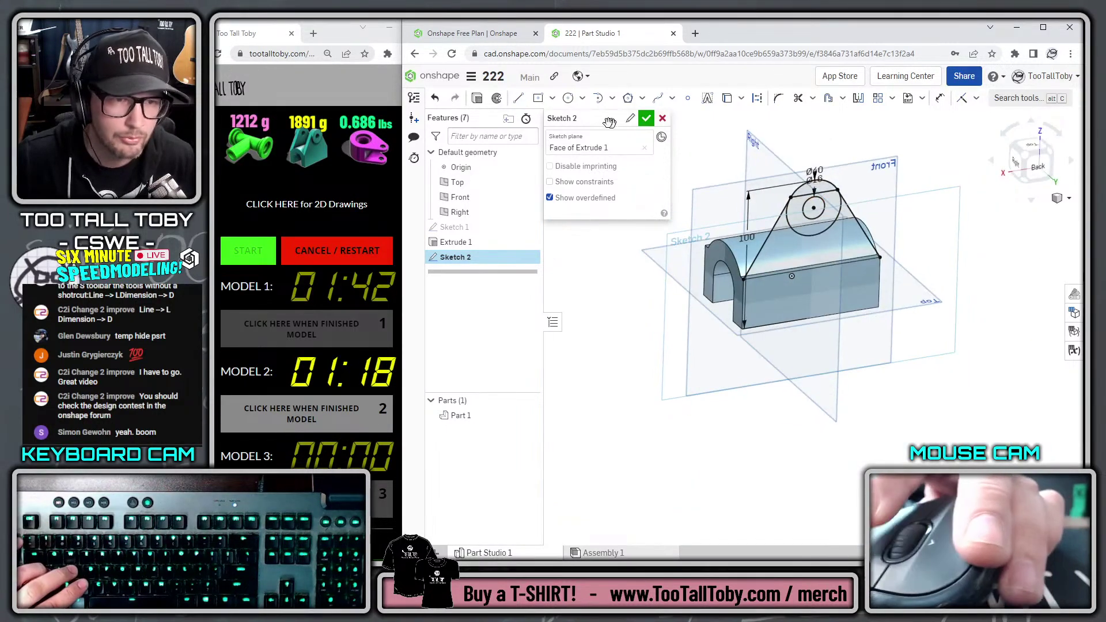
# Extrude the 40 mm ring and the tapered lug regions of the sketch 10 mm inward over the block, adding them to the part
pyautogui.click(477, 99)
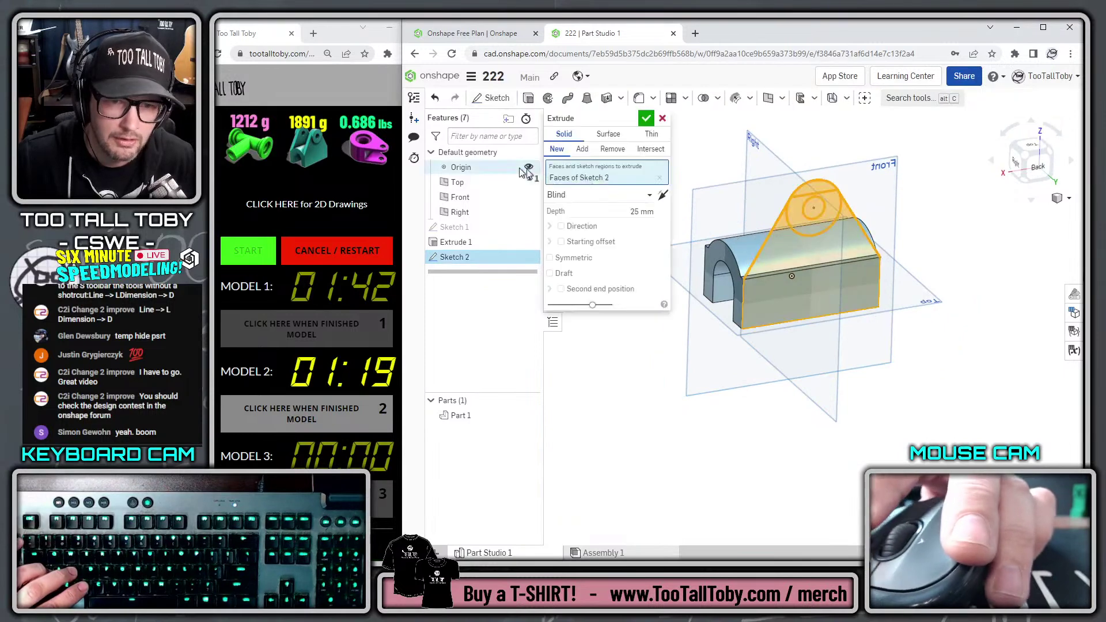
pyautogui.click(582, 149)
pyautogui.doubleClick(640, 212)
pyautogui.write('10')
pyautogui.press('Return')
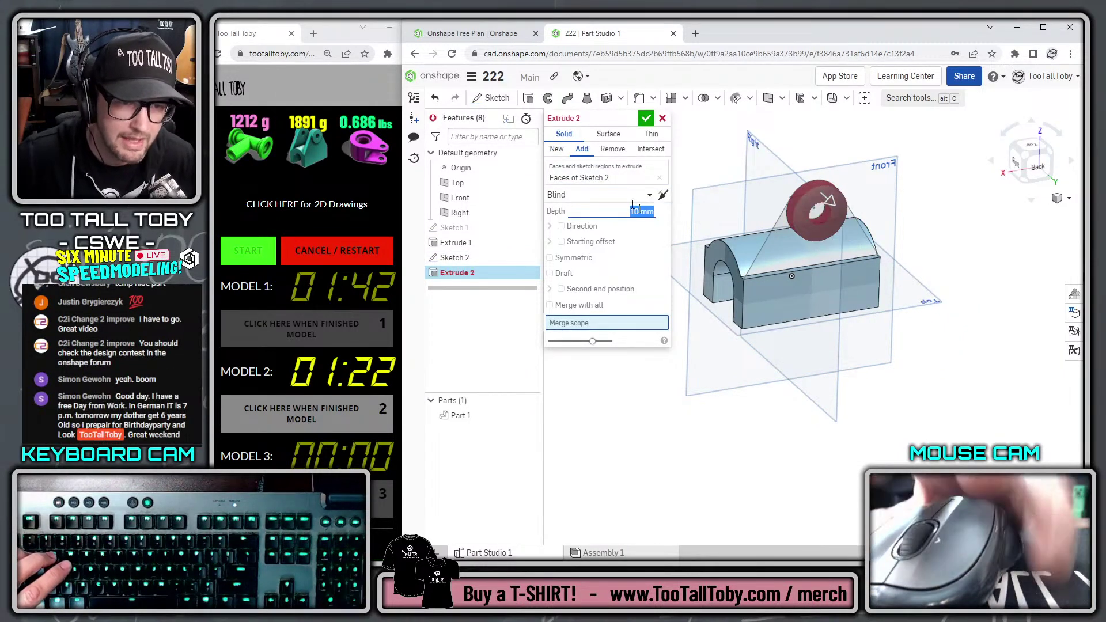
pyautogui.click(663, 197)
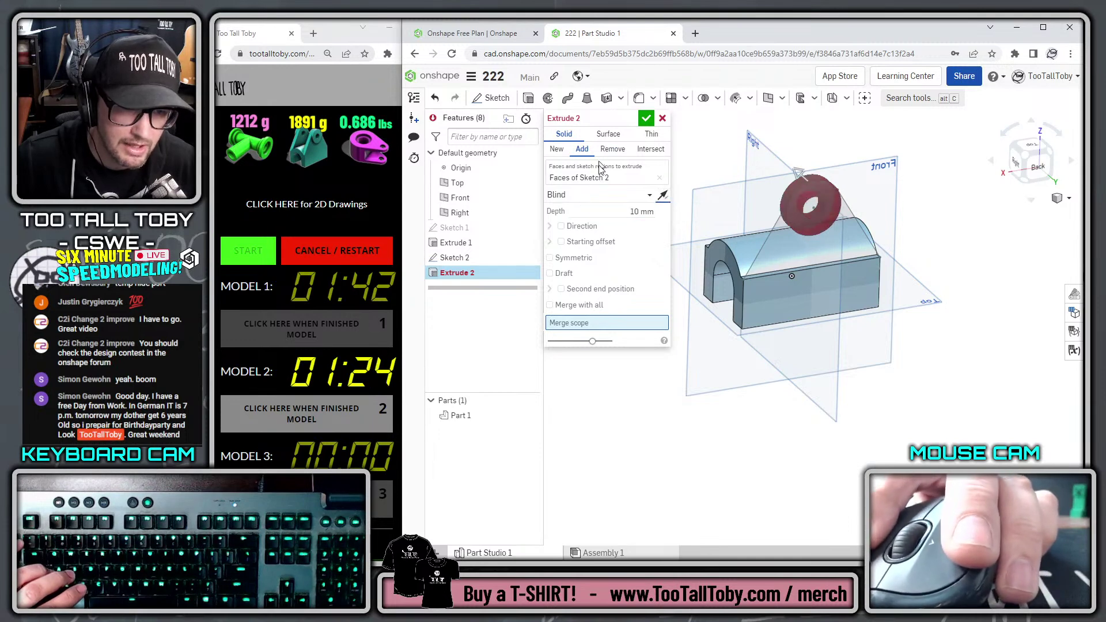
pyautogui.click(594, 179)
pyautogui.click(780, 248)
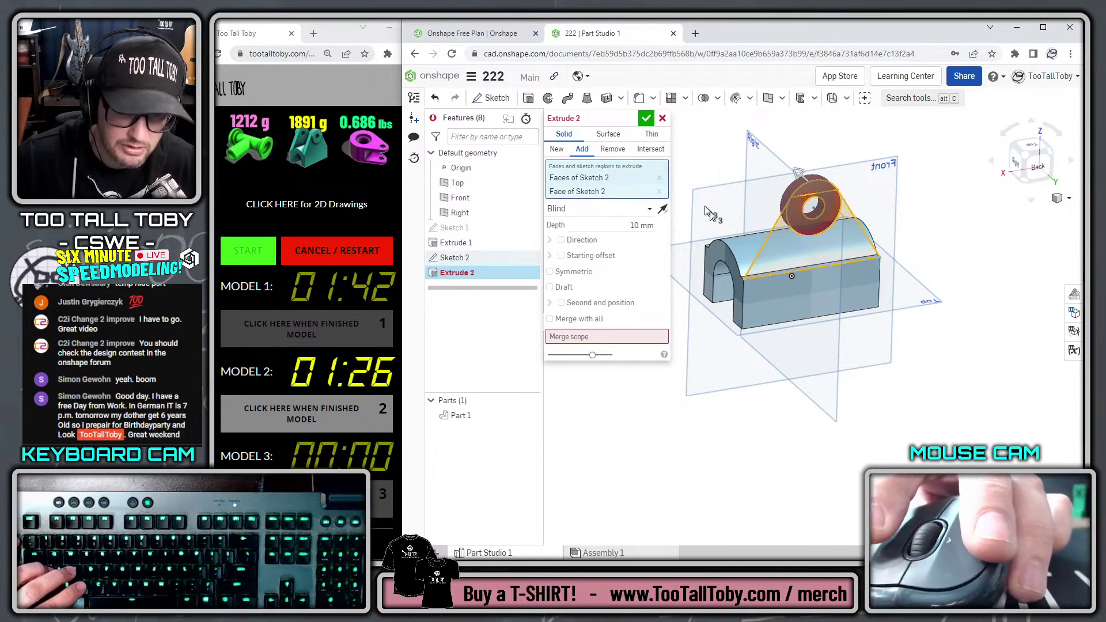
pyautogui.click(647, 119)
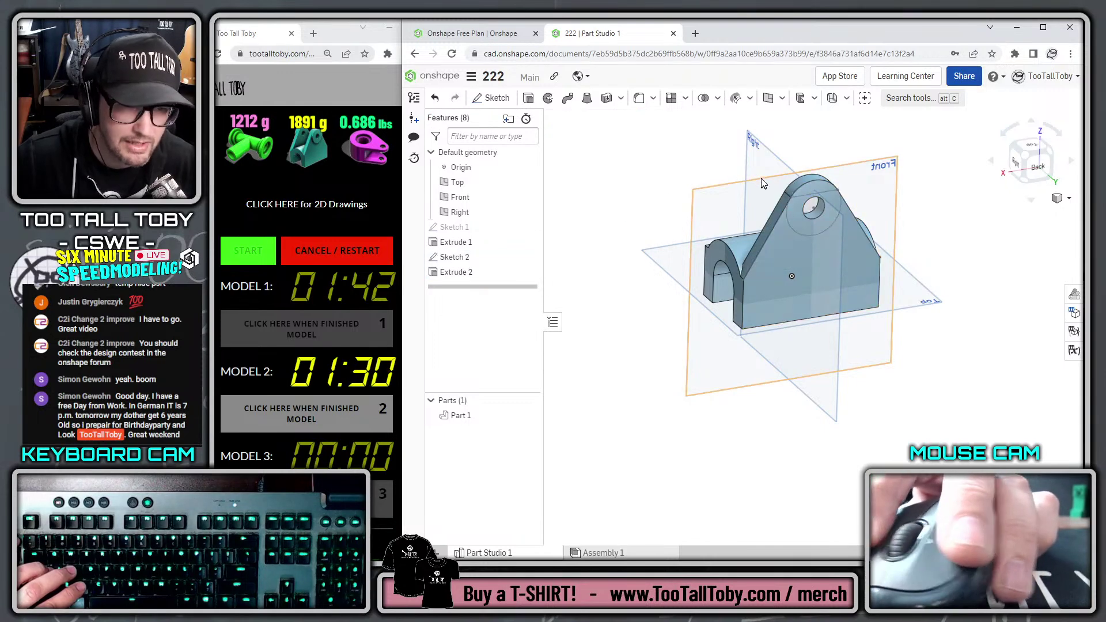
# Extrude the ring between the 16 mm and 40 mm circles 5 mm outward as a boss added to the part
pyautogui.click(529, 99)
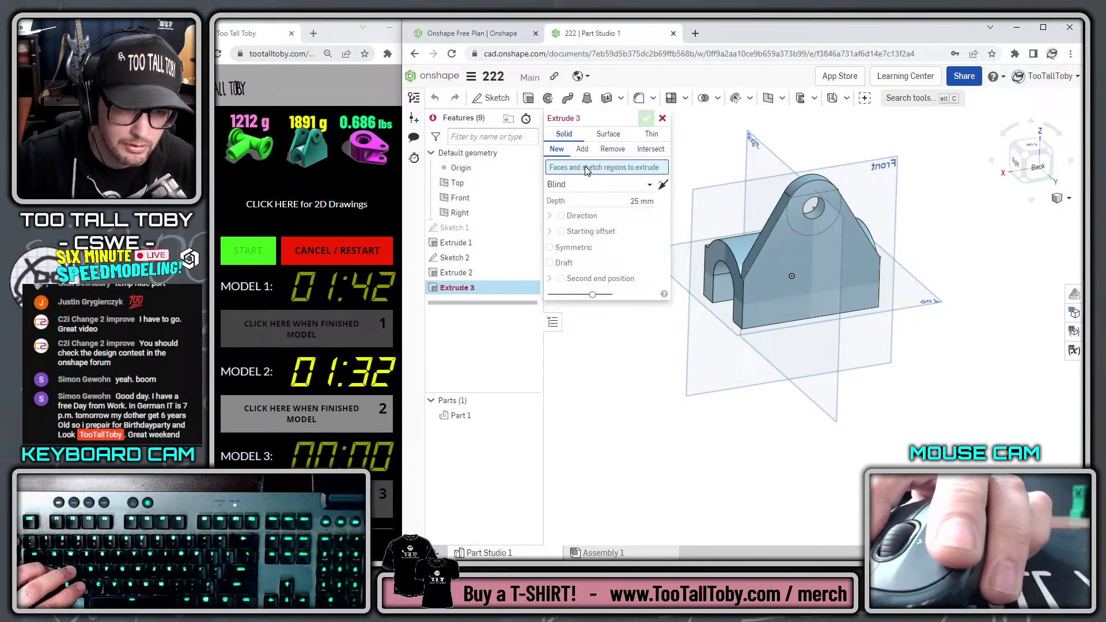
pyautogui.click(822, 227)
pyautogui.click(818, 198)
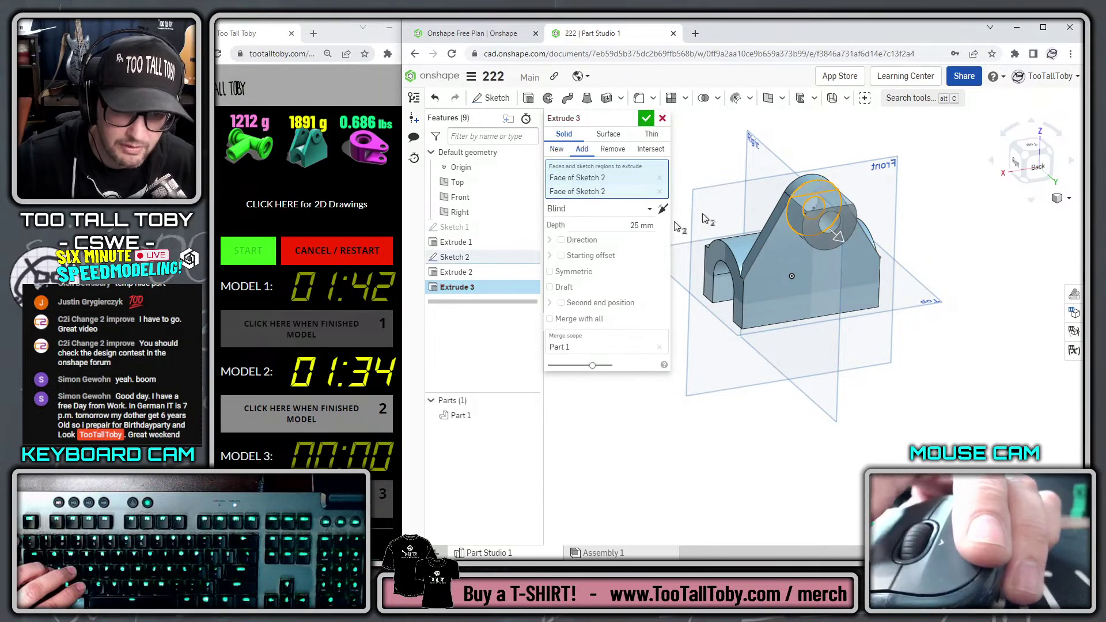
pyautogui.click(638, 227)
pyautogui.write('5')
pyautogui.press('Return')
pyautogui.press('Return')
# Mirror the part about the Front plane and add the result to the existing body
pyautogui.click(685, 98)
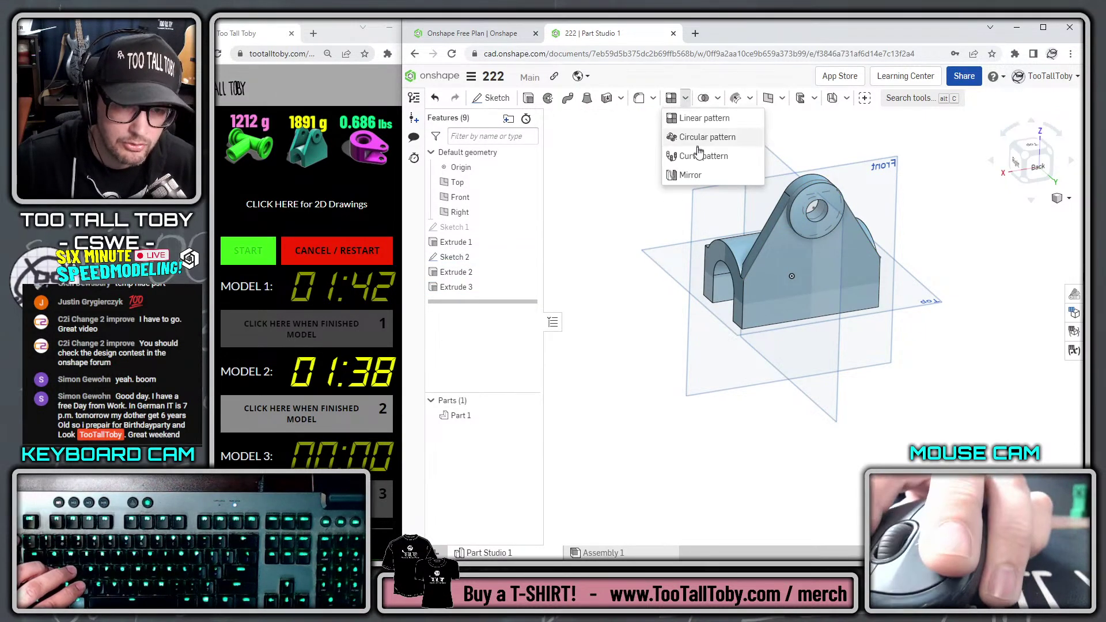
pyautogui.click(689, 173)
pyautogui.click(802, 260)
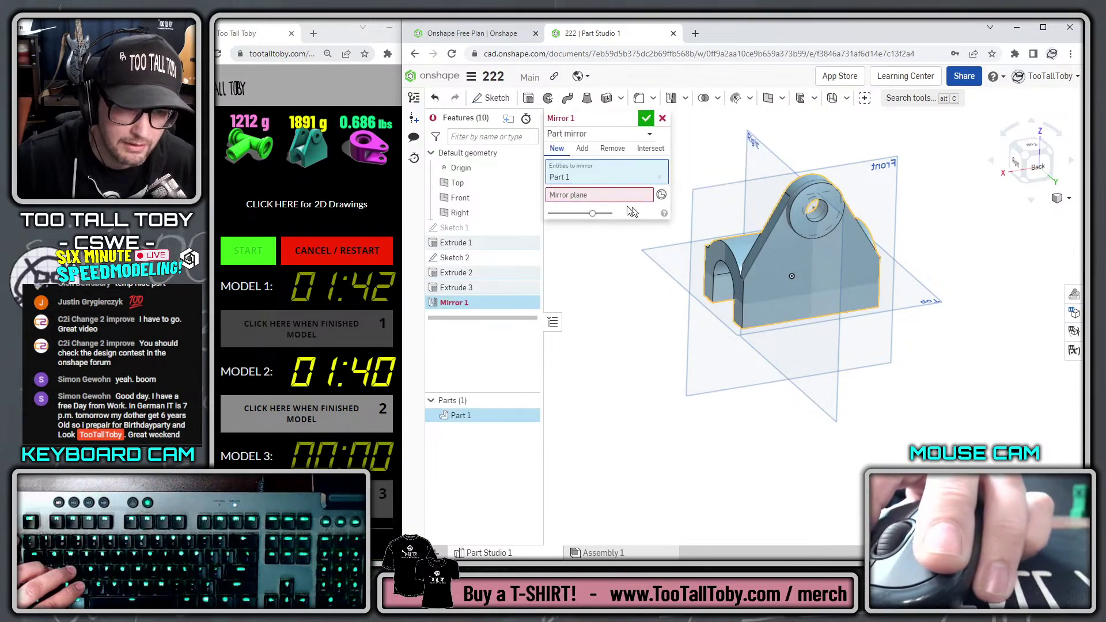
pyautogui.click(878, 167)
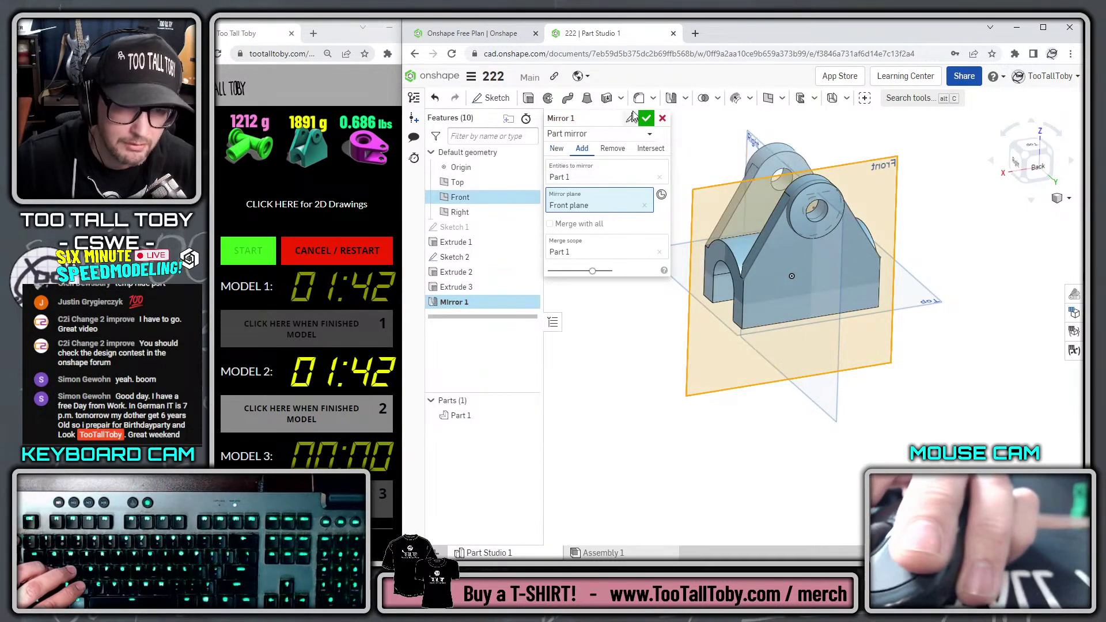
pyautogui.click(645, 118)
# Assign TTT-PLAIN CARBON STEEL from the TTT-CUSTOM MATERIALS library to the part
pyautogui.rightClick(461, 415)
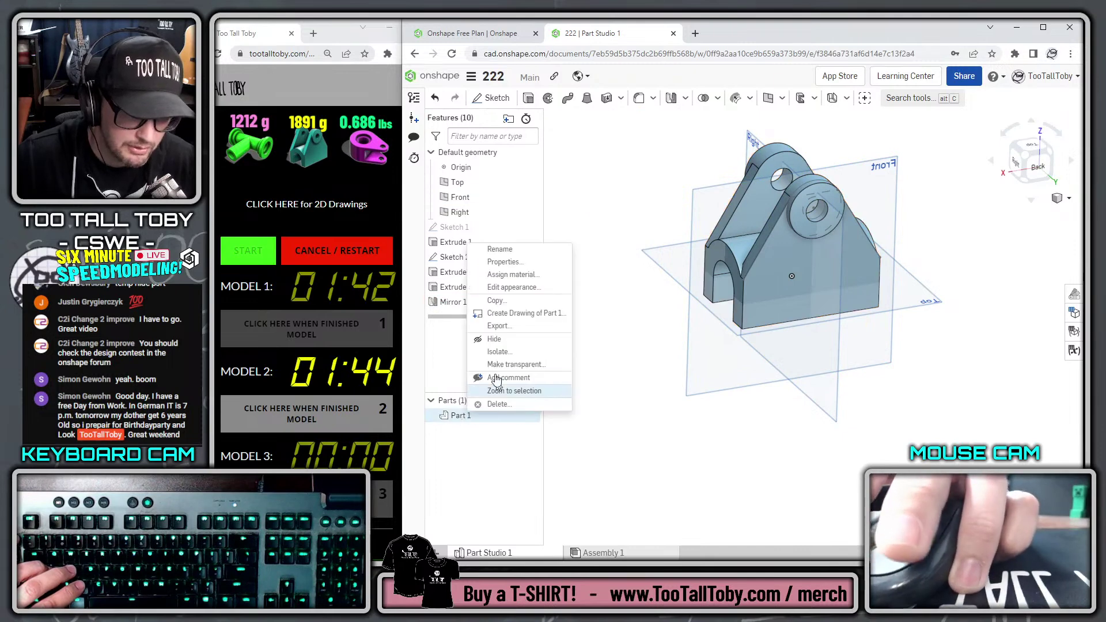
pyautogui.click(515, 281)
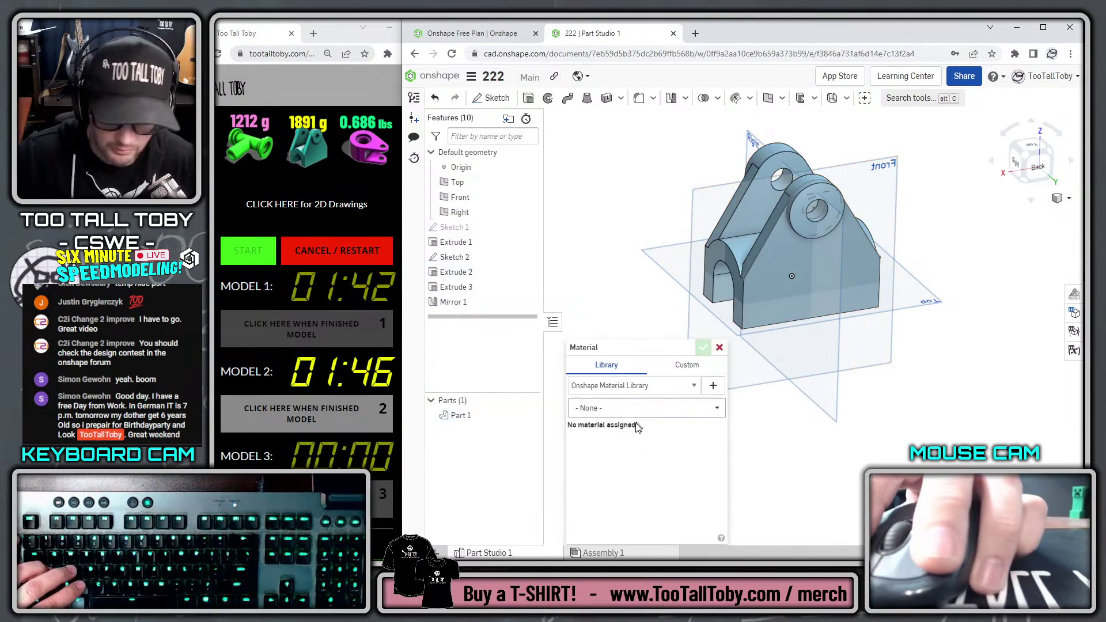
pyautogui.click(668, 386)
pyautogui.click(634, 410)
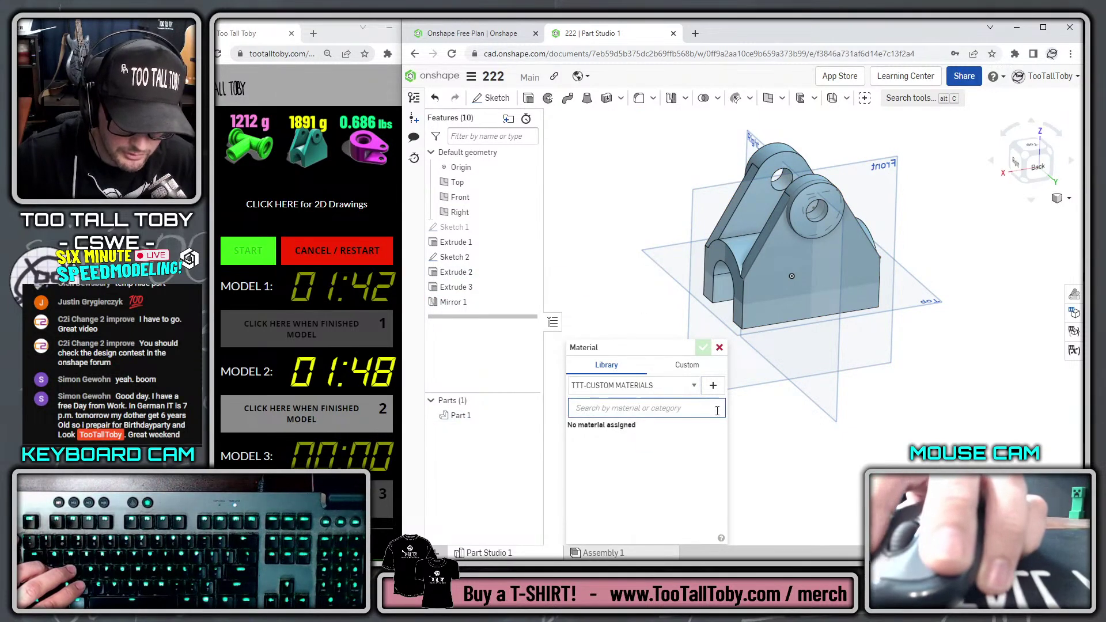
pyautogui.click(716, 408)
pyautogui.click(623, 507)
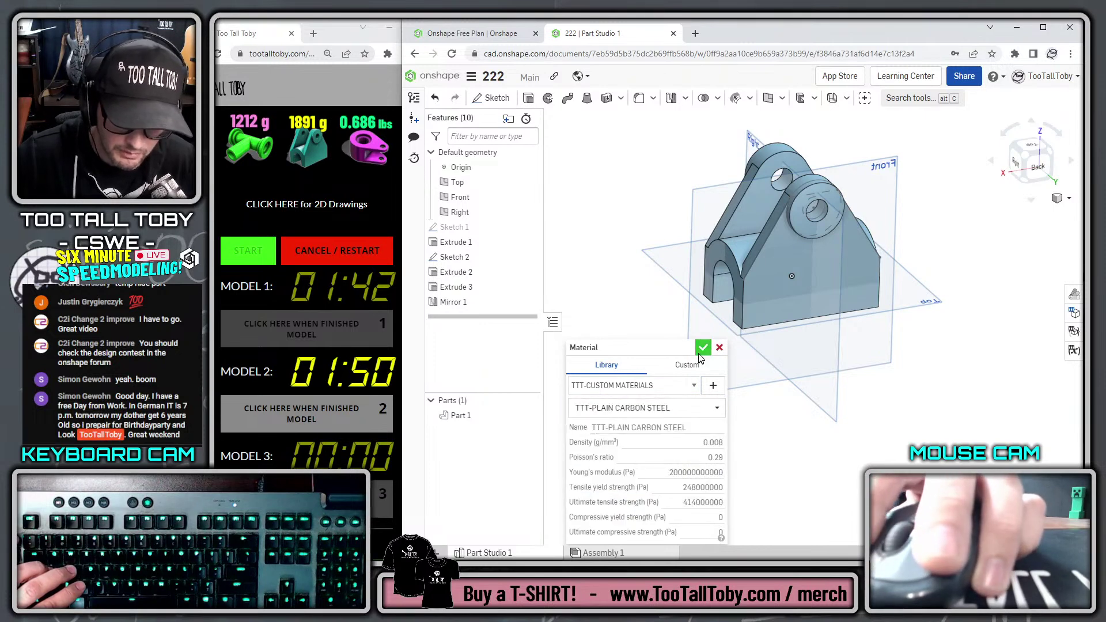
pyautogui.click(702, 348)
# Check the bracket's mass properties and mark Model 2 as finished on the speedmodeling timer
pyautogui.click(1070, 533)
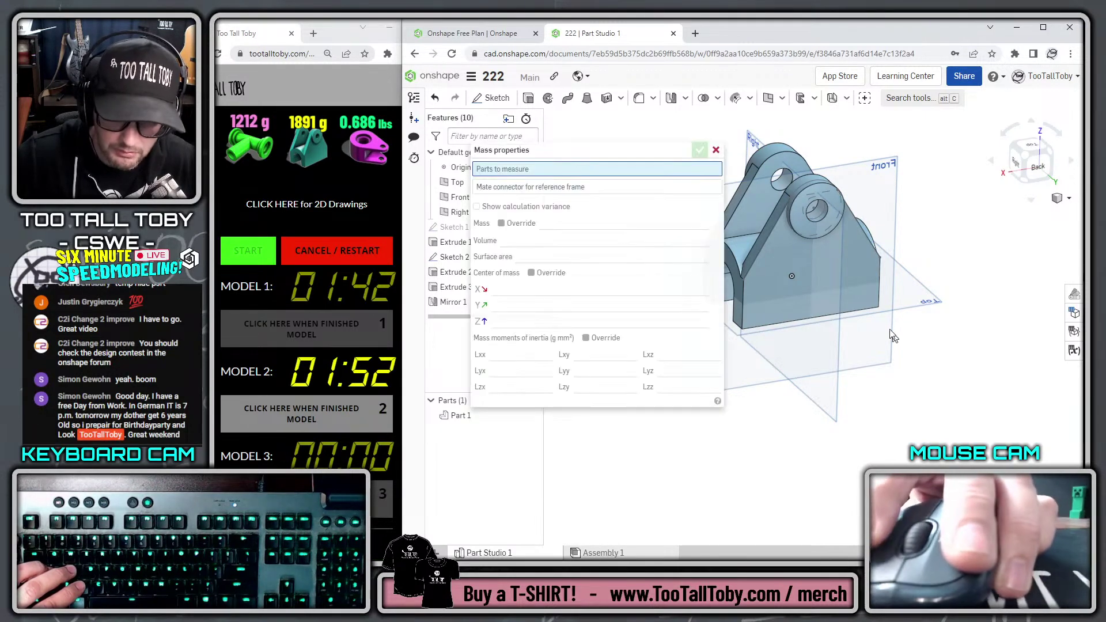
pyautogui.click(850, 288)
pyautogui.click(305, 414)
pyautogui.click(715, 150)
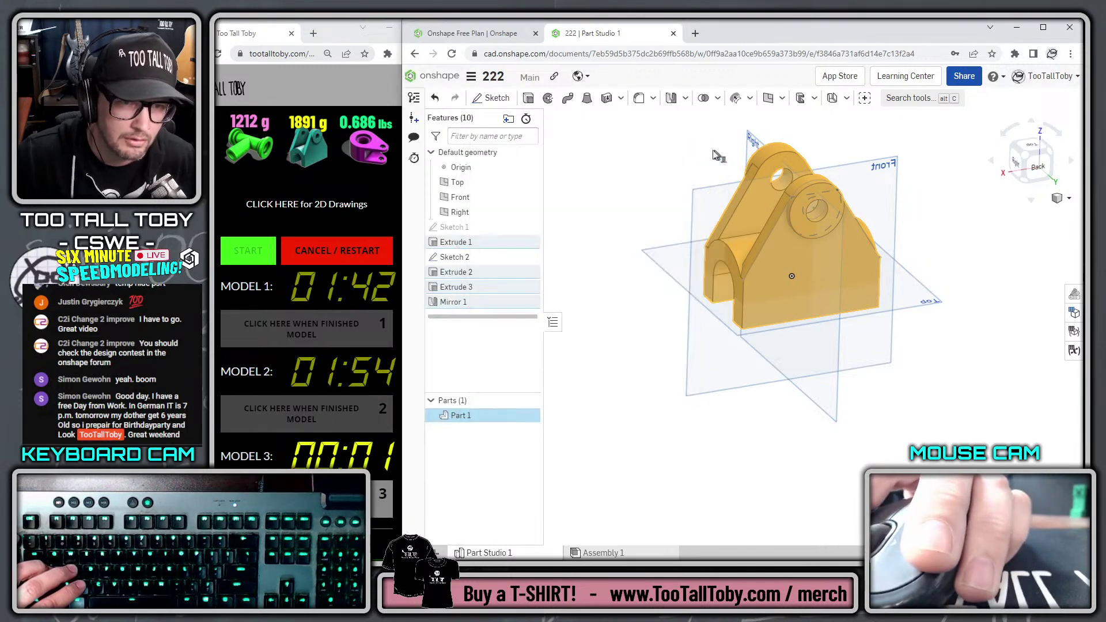
# Close document 222 and create a new document named 333
pyautogui.click(471, 76)
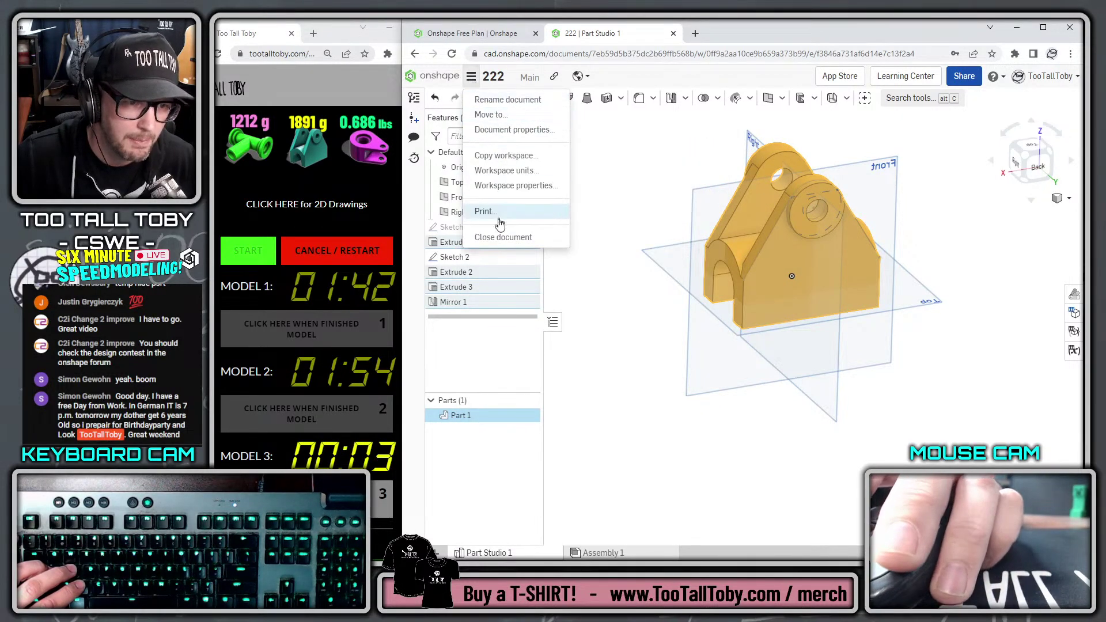
pyautogui.click(502, 237)
pyautogui.click(453, 132)
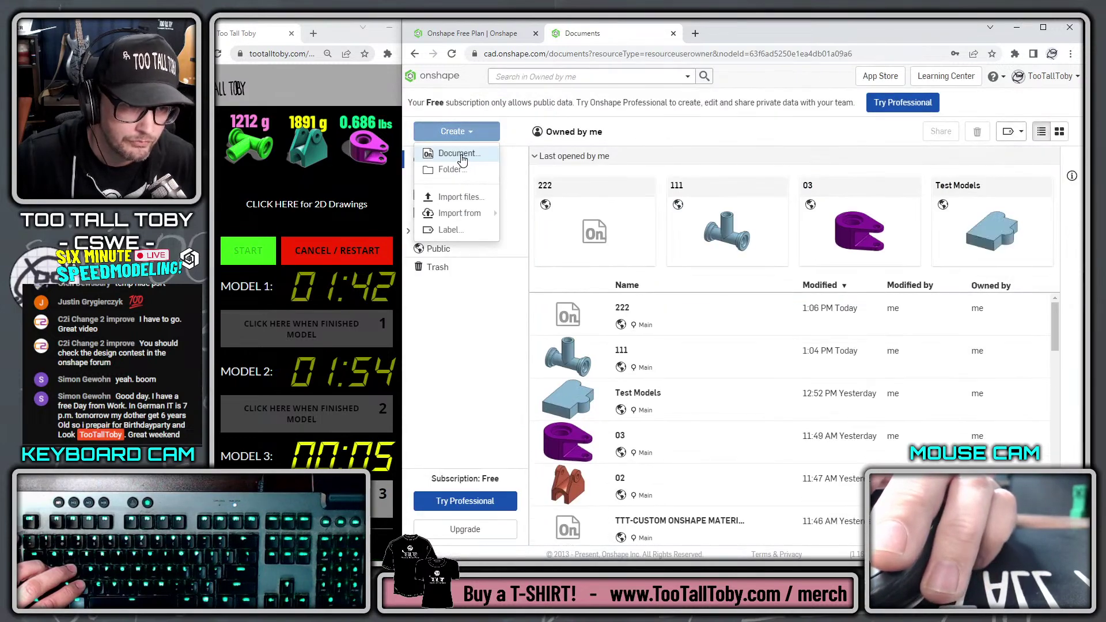
pyautogui.click(461, 151)
pyautogui.write('333')
pyautogui.press('Return')
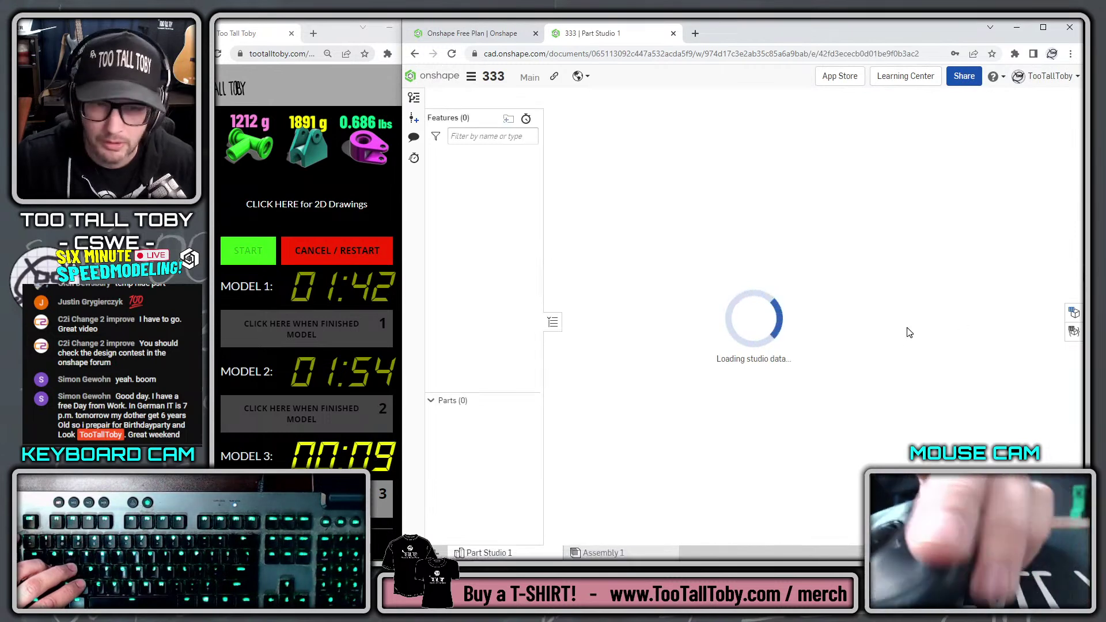
# Set the workspace's default length unit to inch and default mass unit to pound
pyautogui.click(471, 76)
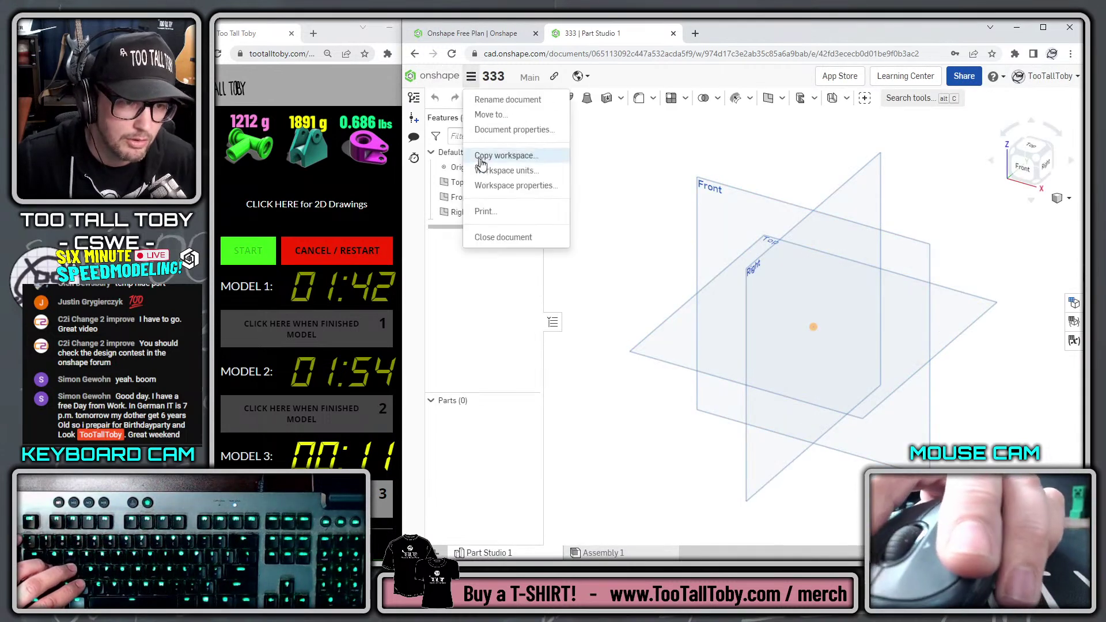
pyautogui.click(504, 171)
pyautogui.click(593, 168)
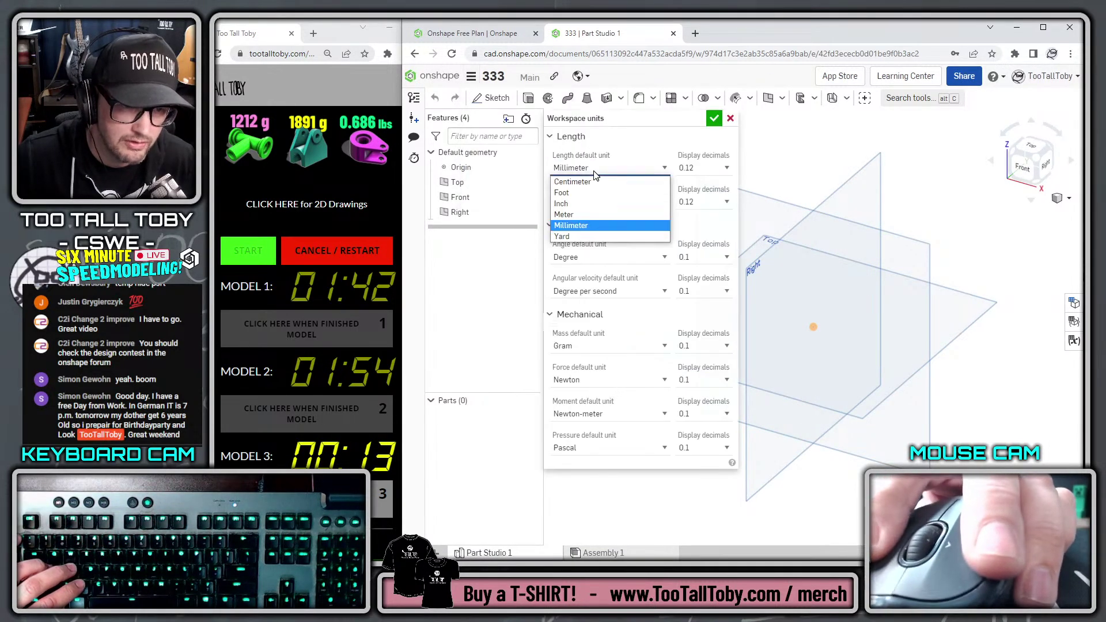
pyautogui.click(564, 204)
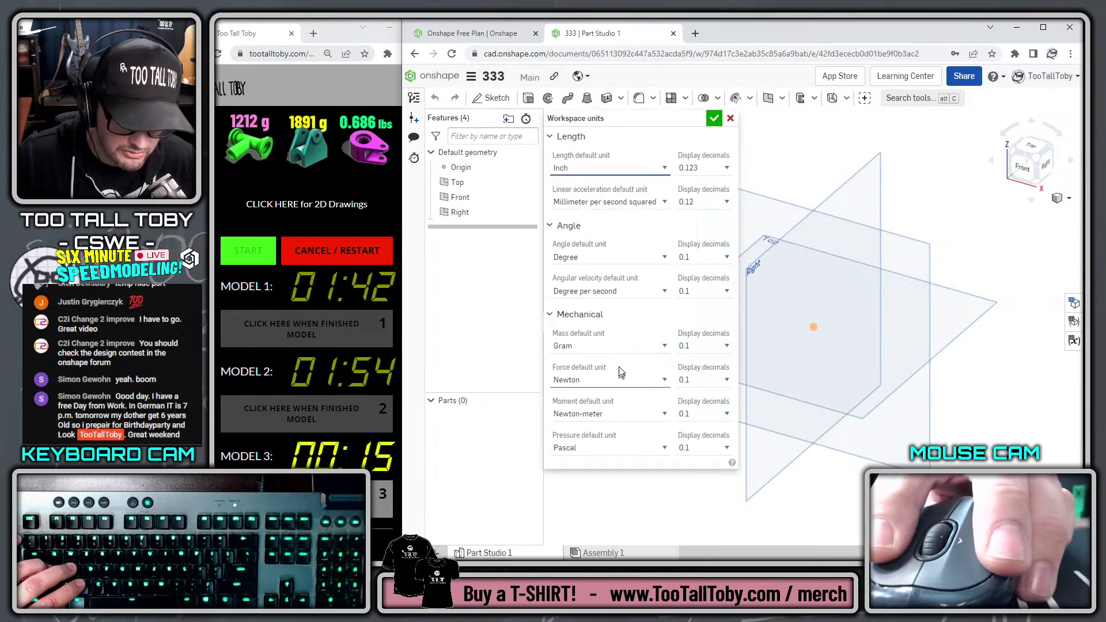
pyautogui.click(628, 347)
pyautogui.click(588, 393)
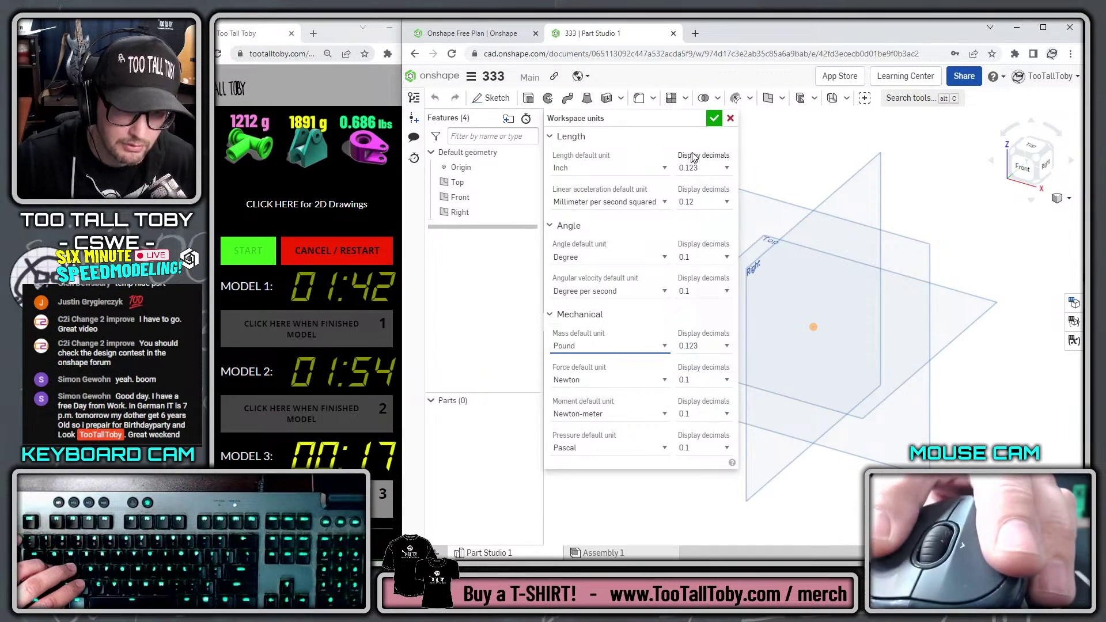
pyautogui.click(713, 119)
# Sketch a slanted line on the Top plane and continue it with a large tangent arc sweeping around the origin
pyautogui.click(670, 325)
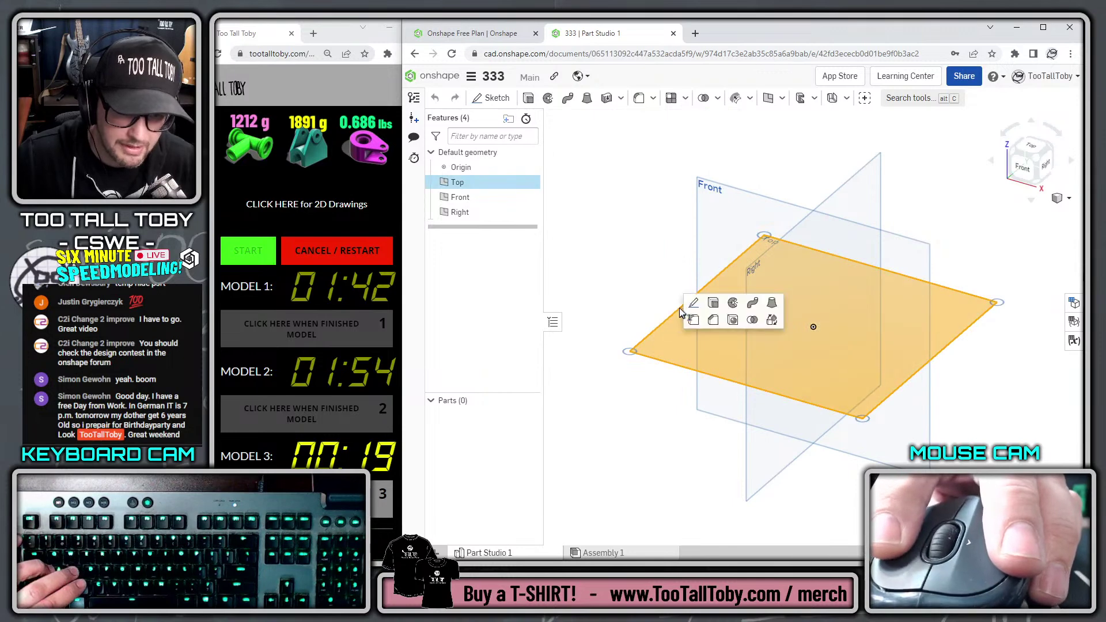
pyautogui.click(694, 304)
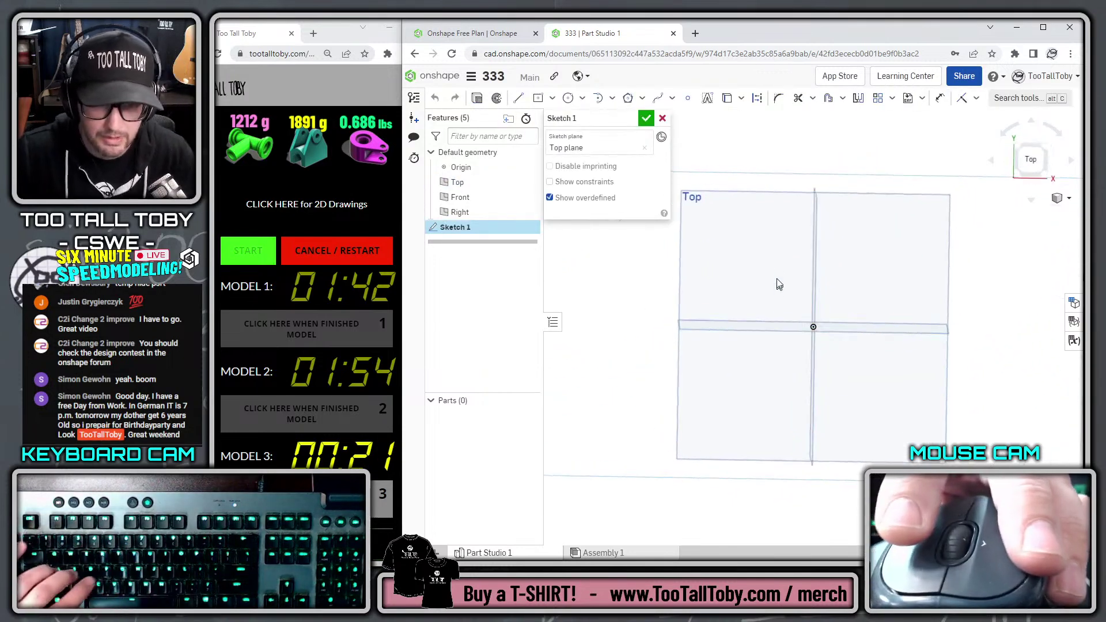
pyautogui.press('s')
pyautogui.click(821, 247)
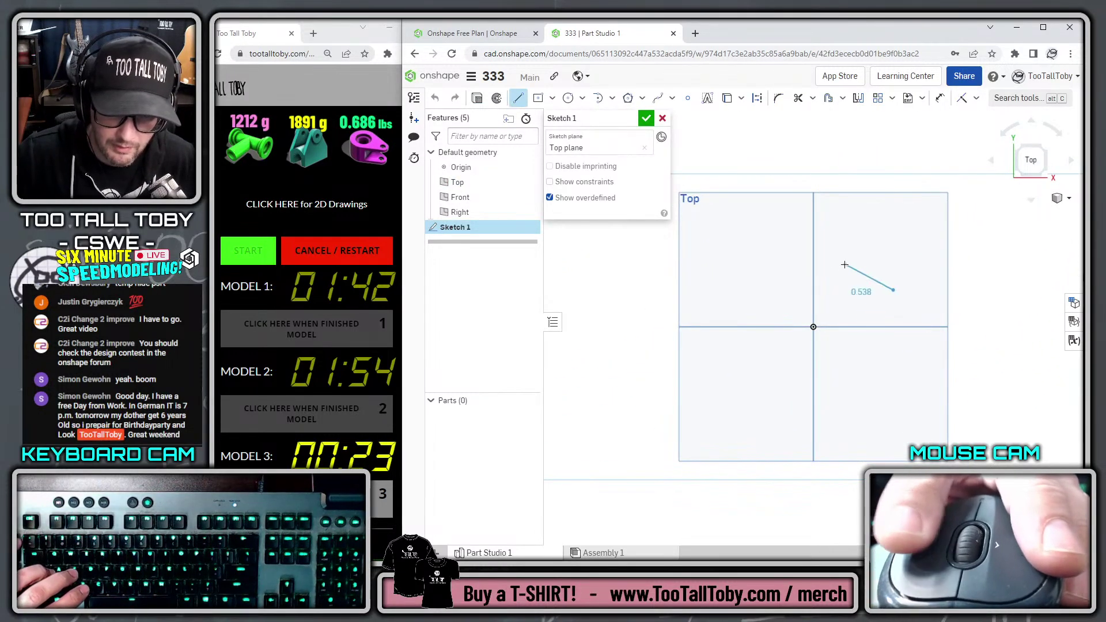
pyautogui.press('t')
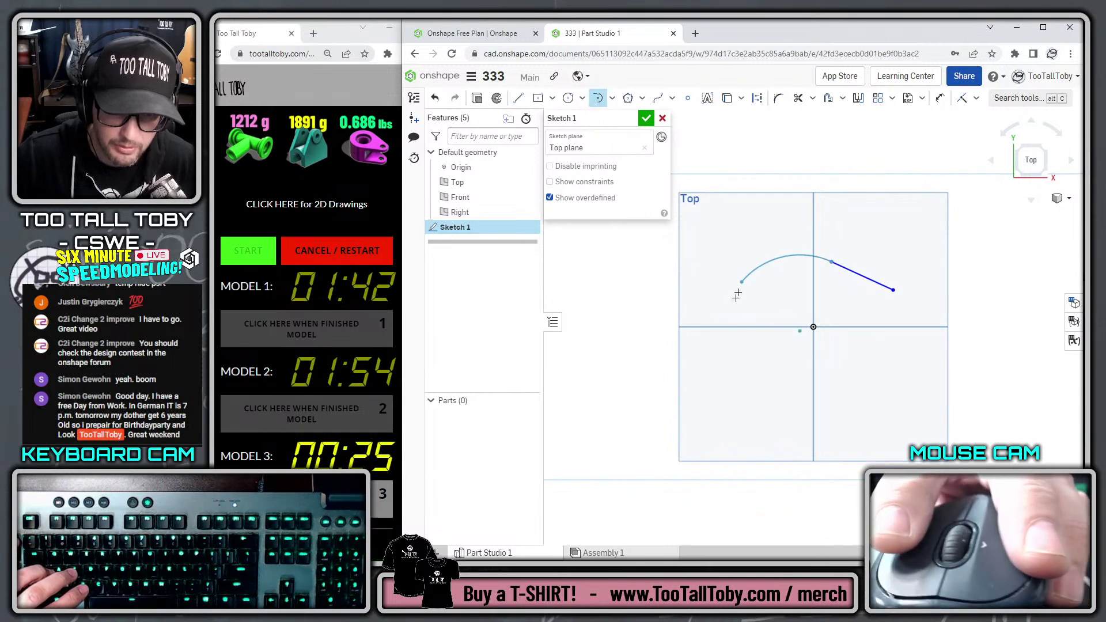
pyautogui.click(831, 400)
# Close the teardrop profile with a second slanted line from the large arc's end and a smaller tangent arc back to the first line
pyautogui.press('l')
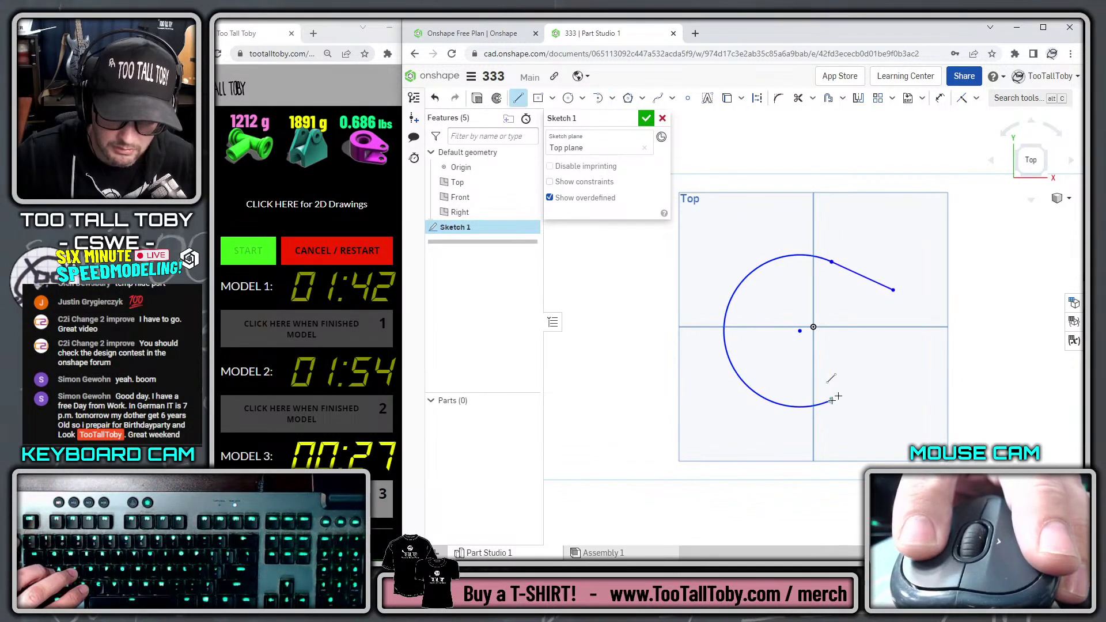
pyautogui.click(831, 400)
pyautogui.click(904, 369)
pyautogui.press('t')
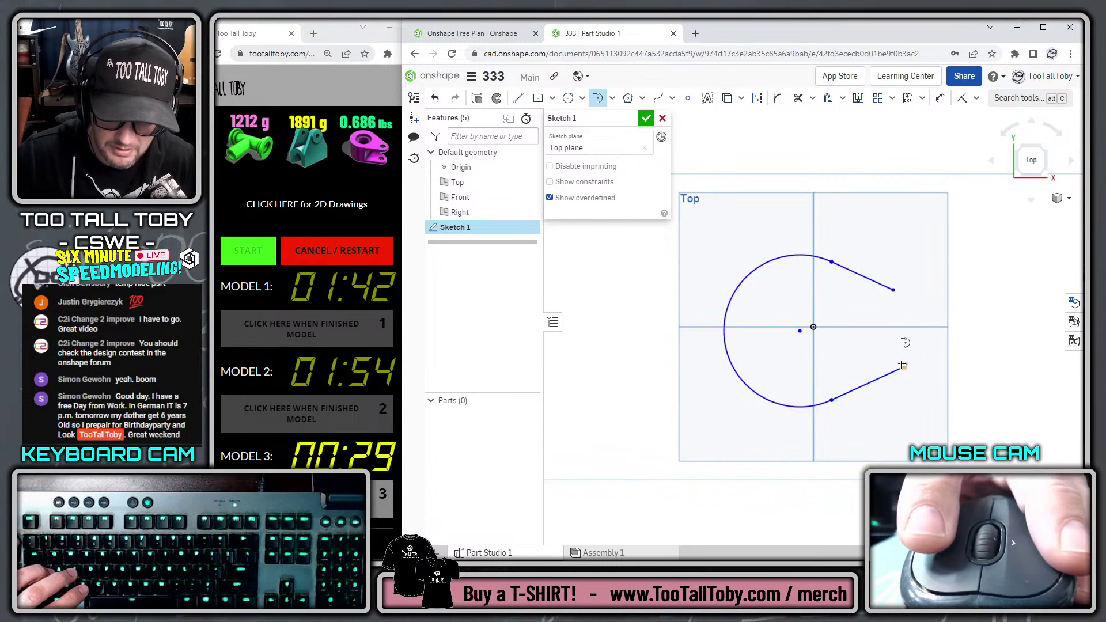
pyautogui.click(894, 291)
pyautogui.press('Escape')
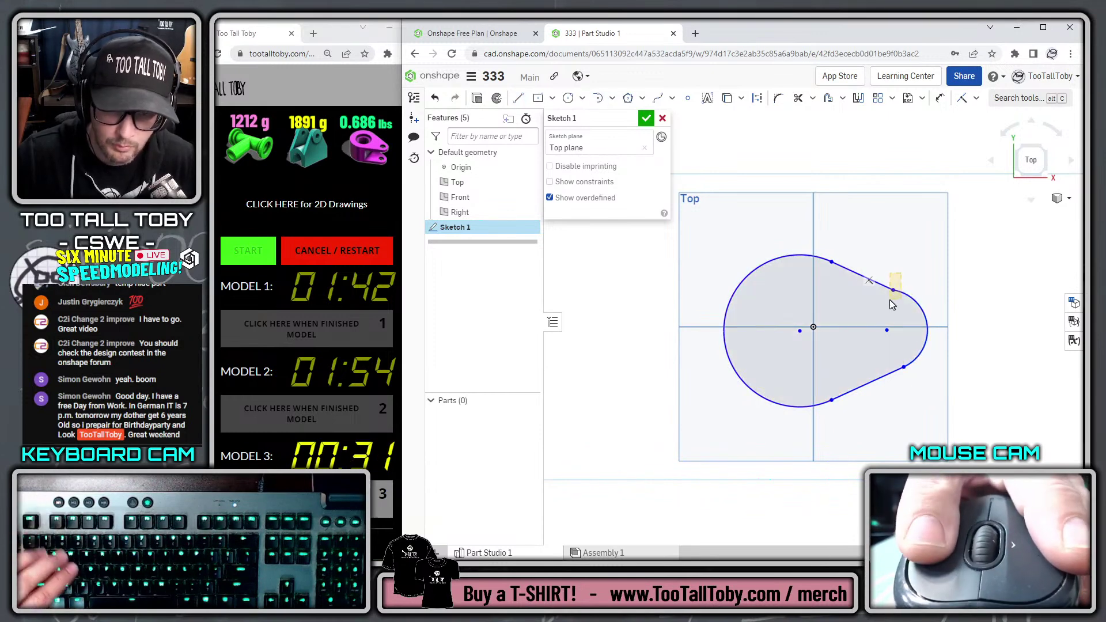
# Make the large arc's centre coincident with the origin and align the small arc's centre horizontally with it
pyautogui.click(813, 327)
pyautogui.press('i')
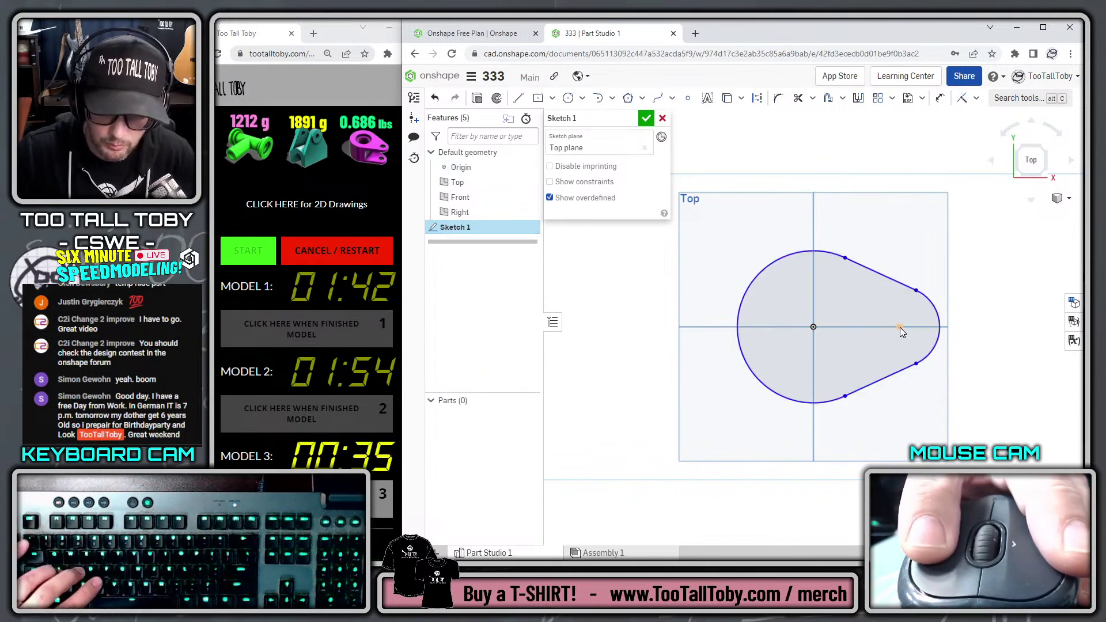
pyautogui.click(900, 328)
pyautogui.click(814, 327)
pyautogui.press('h')
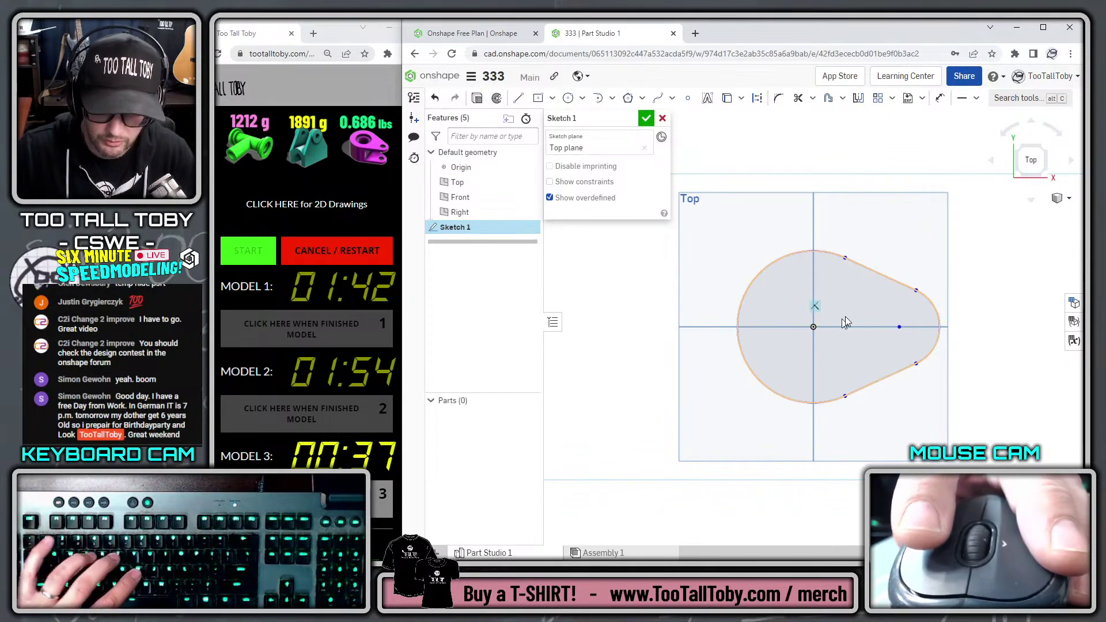
# Sketch a 0.5 in diameter circle centred on the small arc's centre
pyautogui.press('c')
pyautogui.click(899, 327)
pyautogui.write('0.5')
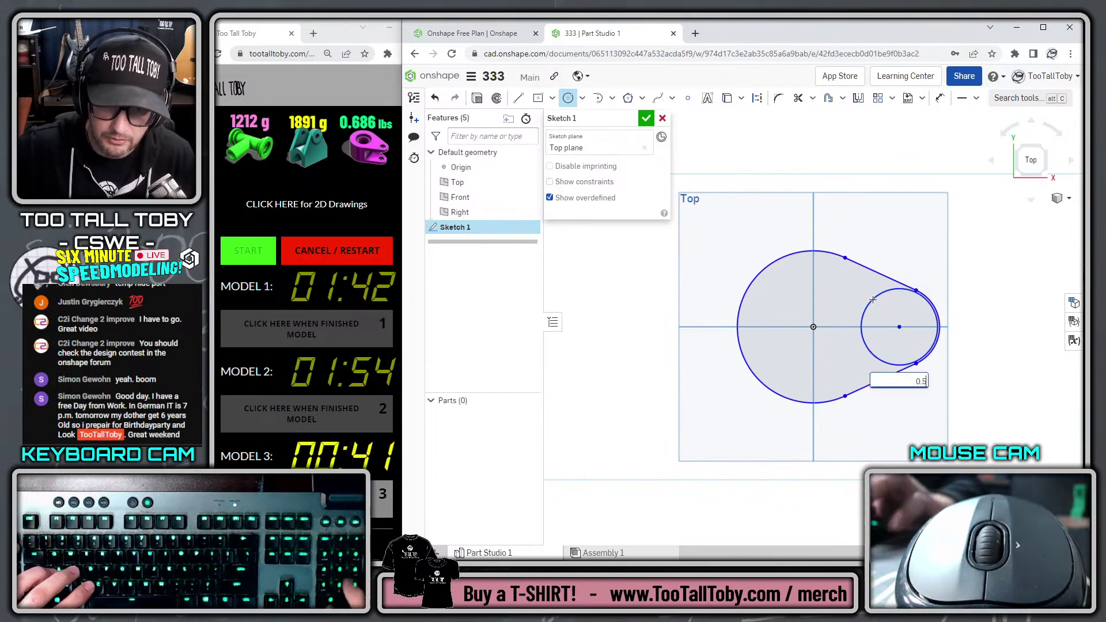
pyautogui.press('Return')
# Dimension the teardrop's large arc to a 1.25 in radius and its small arc to a 0.5 in radius
pyautogui.rightClick(872, 299)
pyautogui.click(889, 327)
pyautogui.click(804, 252)
pyautogui.click(737, 227)
pyautogui.write('1.25')
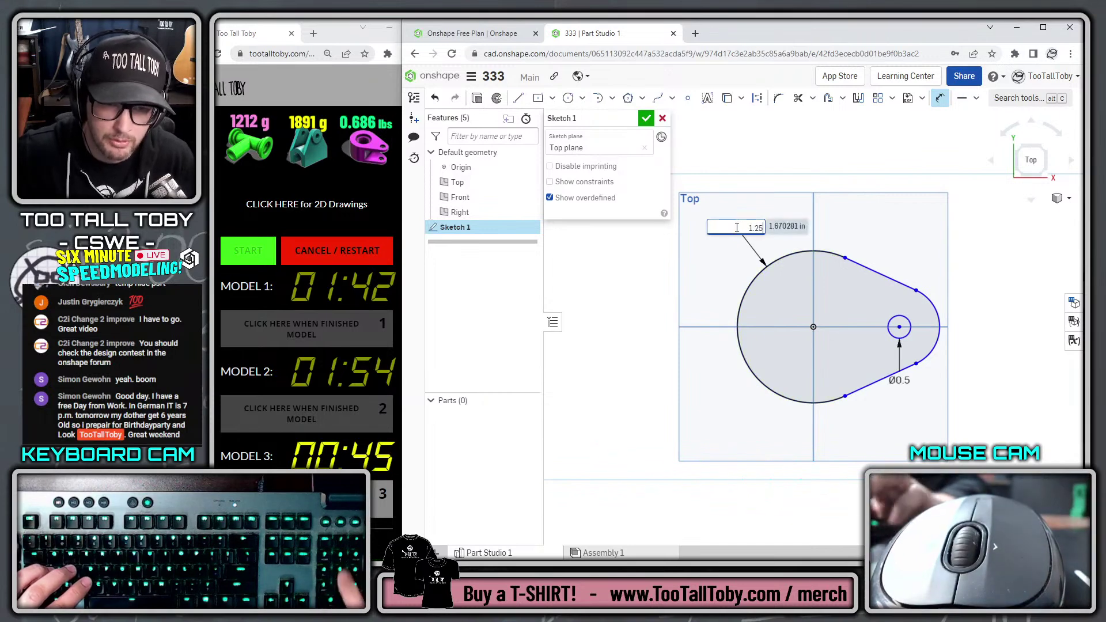
pyautogui.press('Return')
pyautogui.doubleClick(954, 282)
pyautogui.write('0.5')
pyautogui.press('Return')
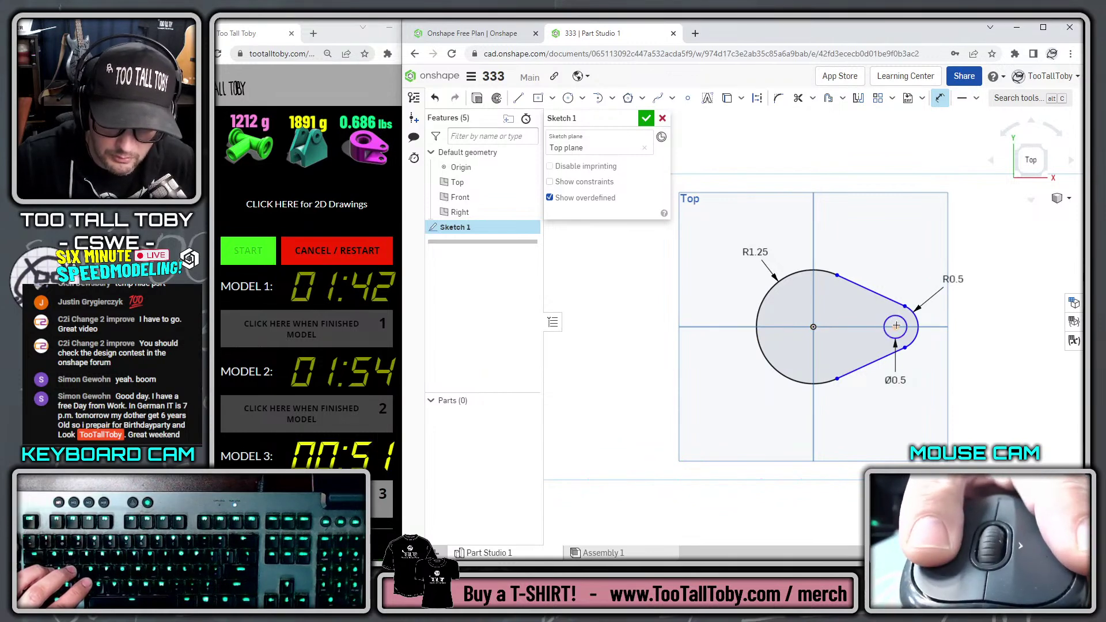
# Set the horizontal distance between the large and small arc centres to 2 in
pyautogui.doubleClick(847, 244)
pyautogui.write('2')
pyautogui.press('Return')
# Extrude the teardrop profile 1.8 in below the Top plane, leaving the 0.5 in hole open, and make its sketch visible again
pyautogui.rightClick(843, 233)
pyautogui.click(836, 231)
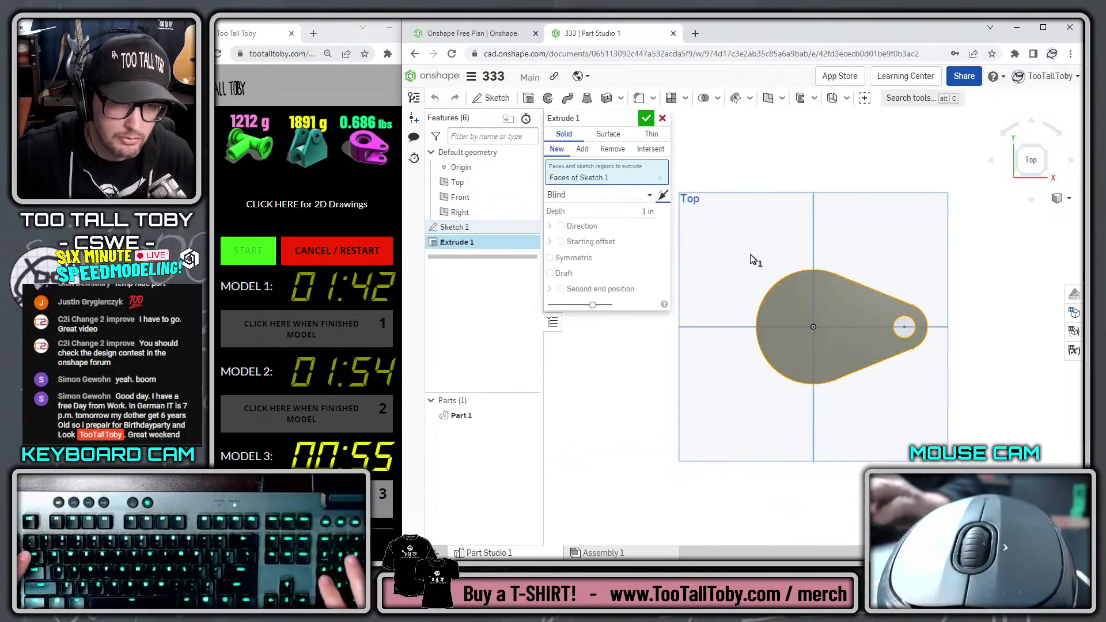
pyautogui.write('1.8')
pyautogui.press('Tab')
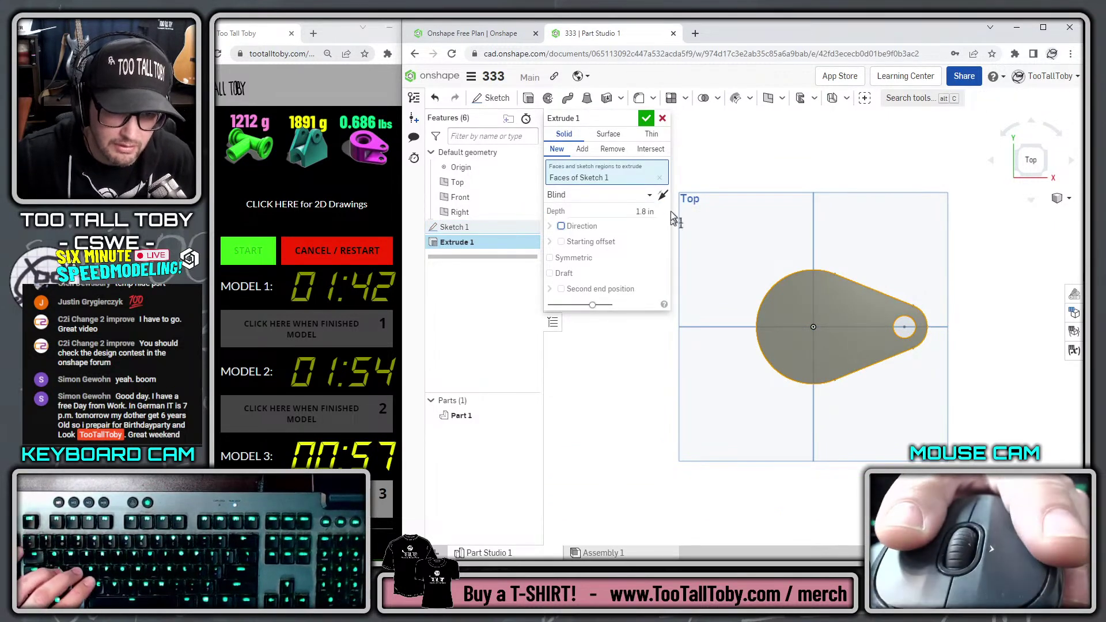
pyautogui.click(646, 120)
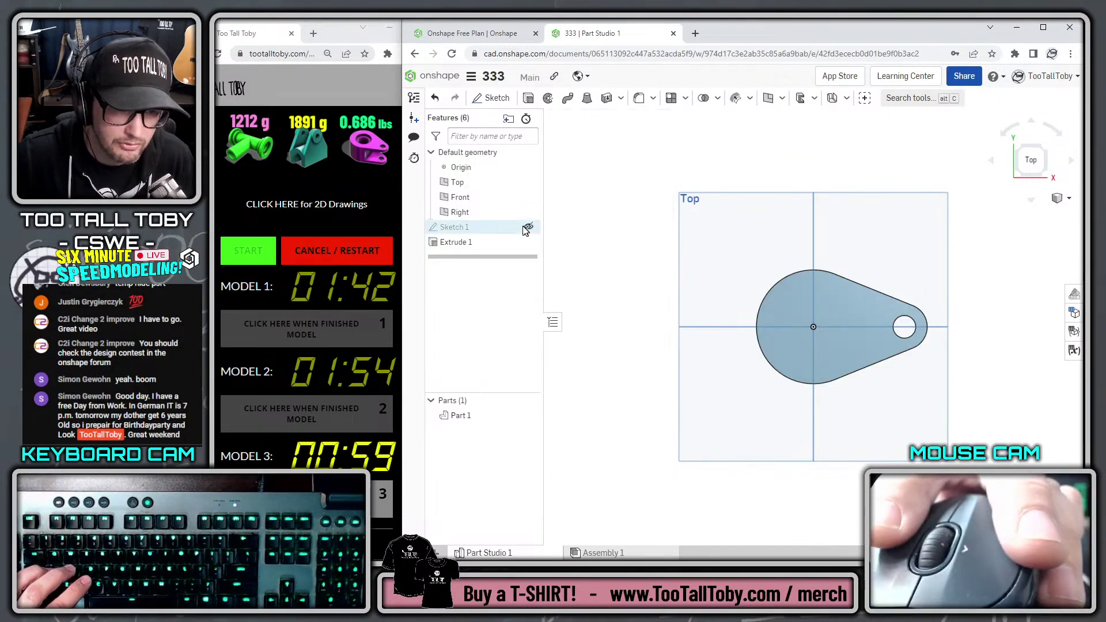
# Start a sketch on the Front plane and draw a 1.75 in wide by 1.3 in high rectangle over the body's narrow end
pyautogui.moveTo(814, 469); pyautogui.dragTo(817, 385, button='right')
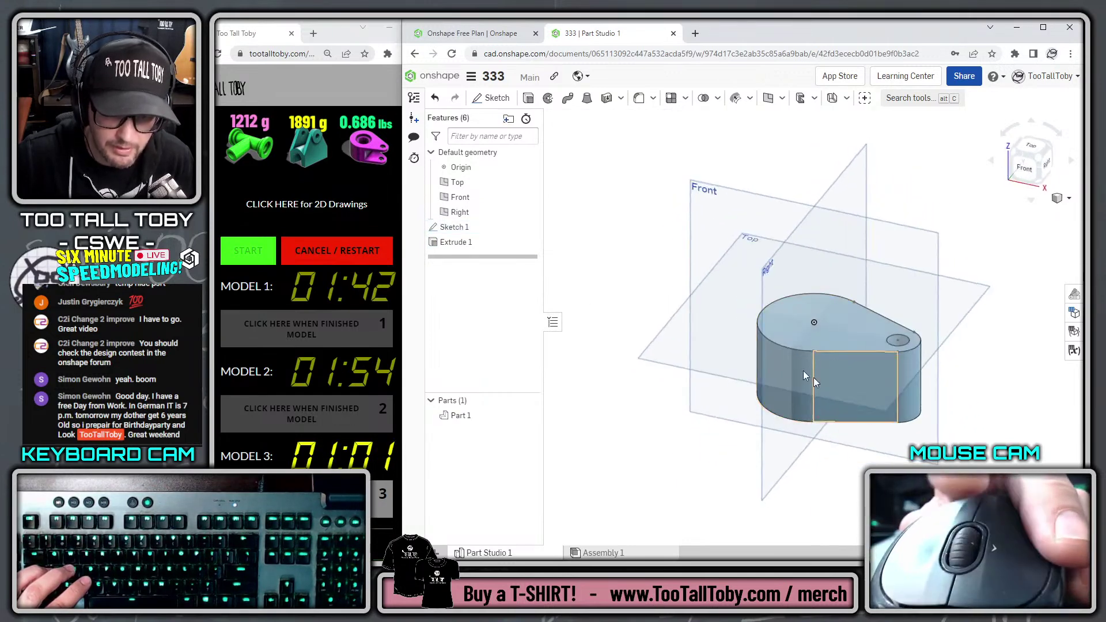
pyautogui.click(763, 201)
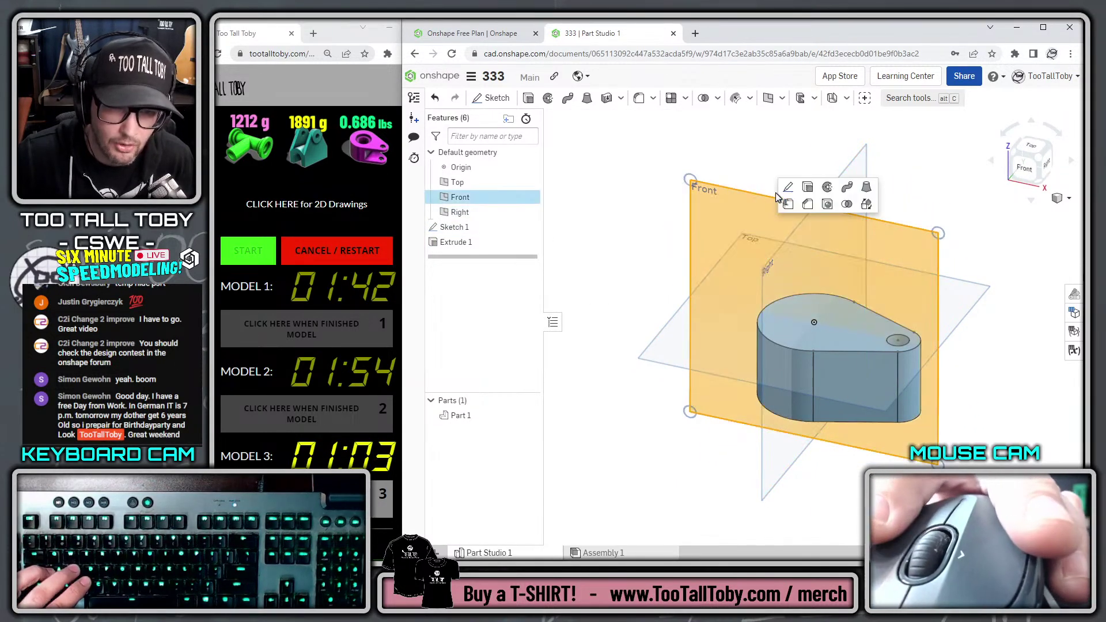
pyautogui.click(787, 190)
pyautogui.press('n')
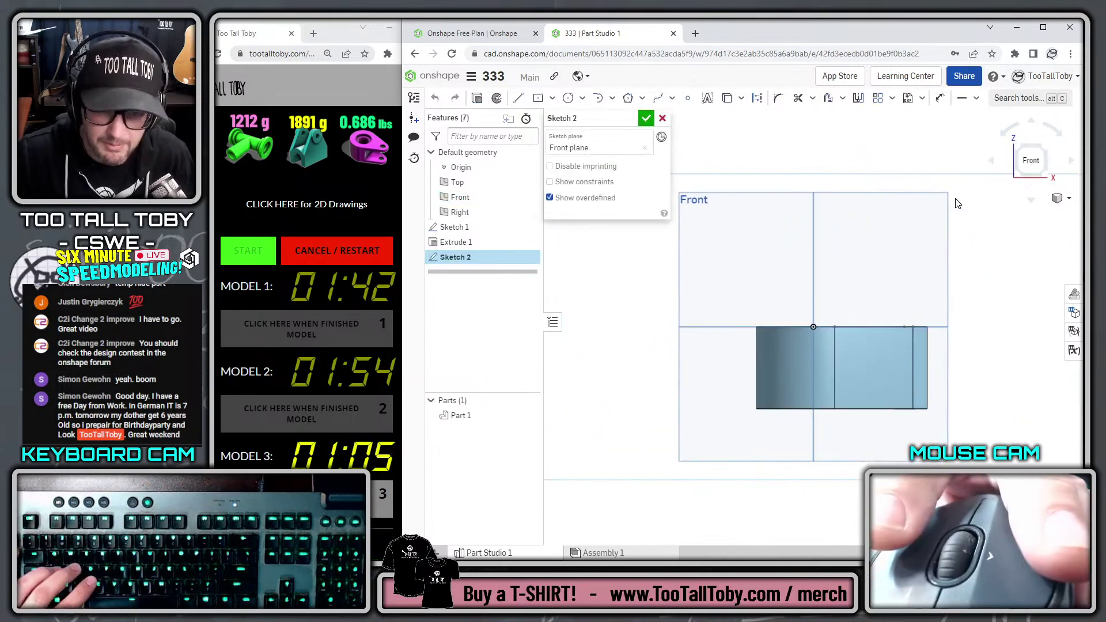
pyautogui.press('s')
pyautogui.click(1004, 195)
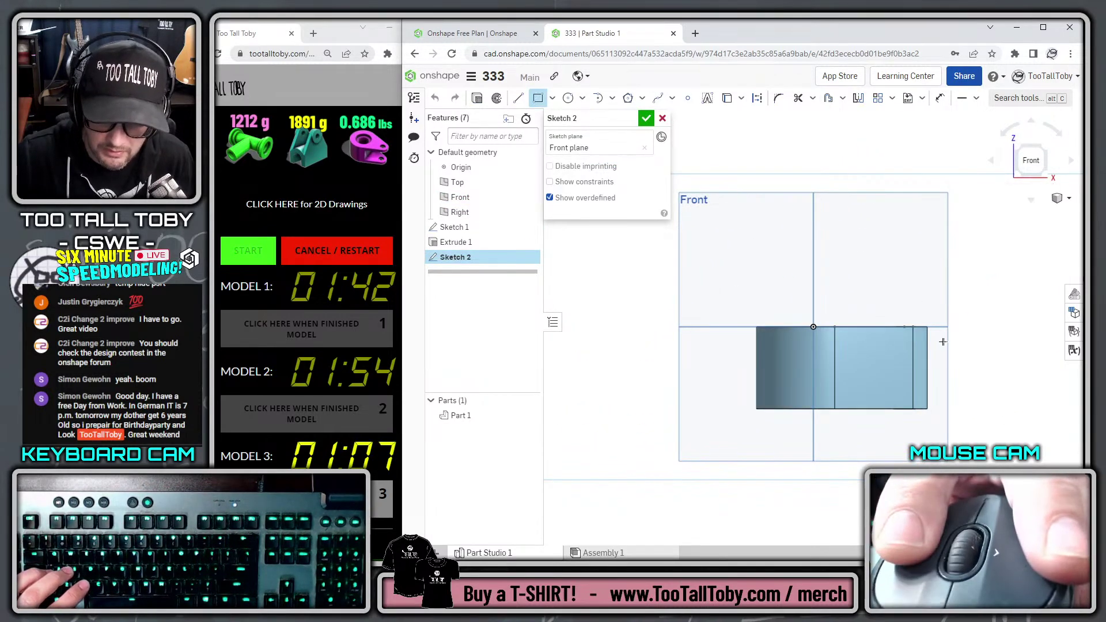
pyautogui.write('1.75')
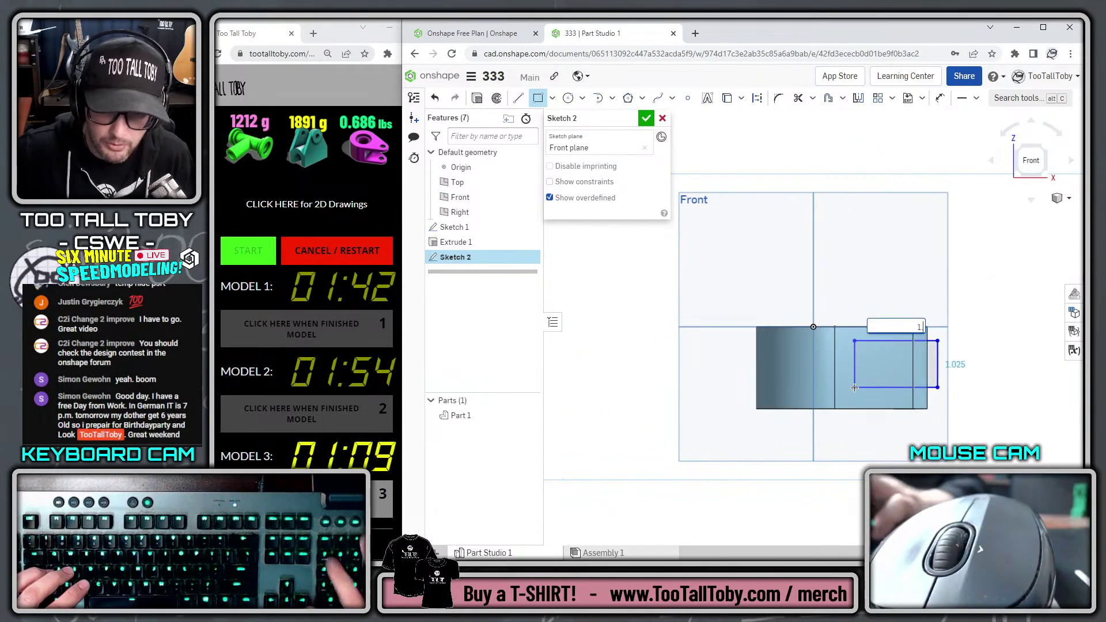
pyautogui.press('Tab')
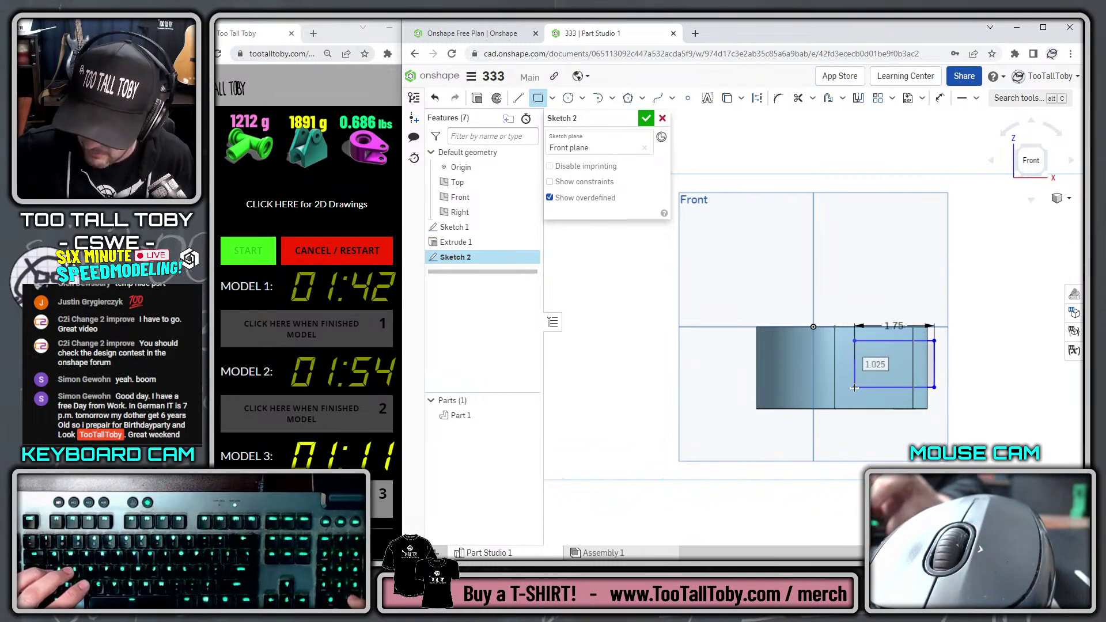
pyautogui.write('1.3')
pyautogui.press('Return')
# Place the rectangle 0.25 in above the body's bottom edge and align its outer side vertically with the body's narrow end
pyautogui.scroll(2, 859, 385)
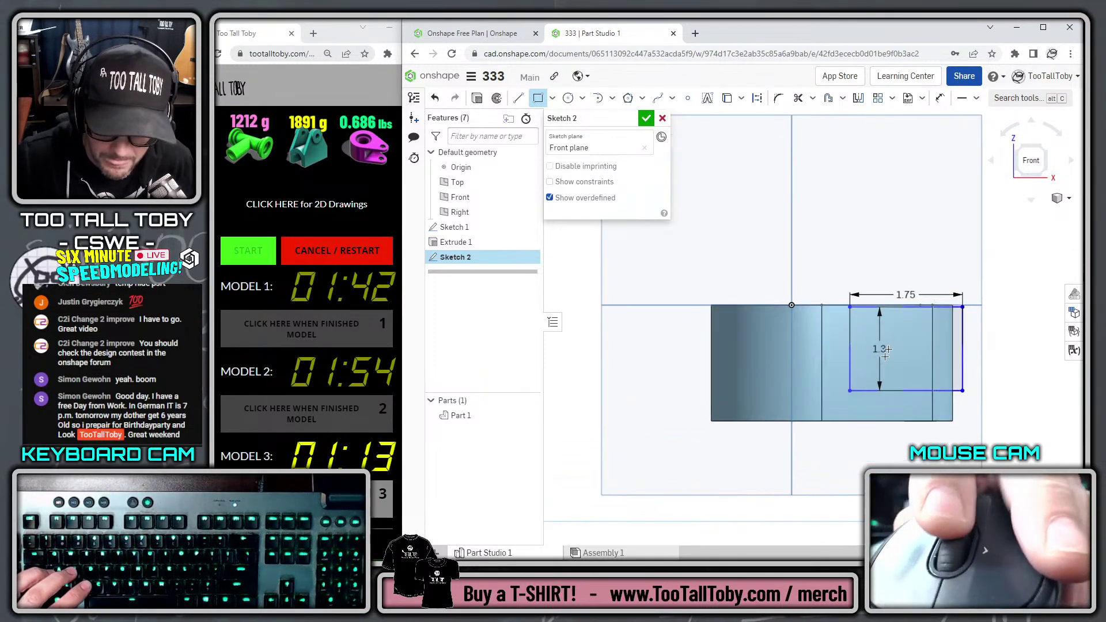
pyautogui.press('s')
pyautogui.click(936, 373)
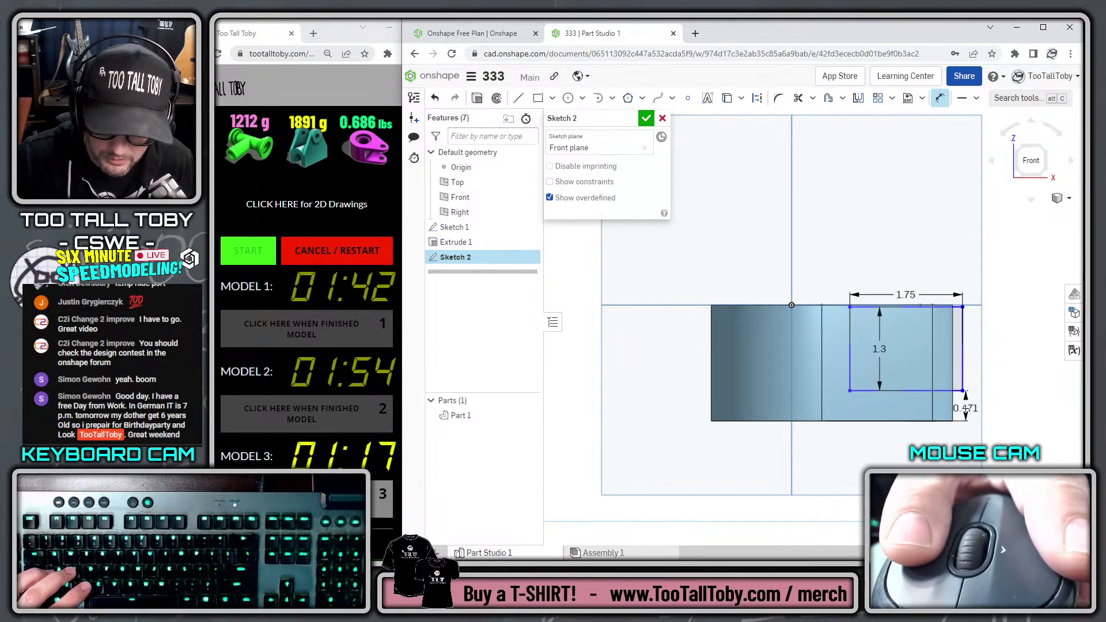
pyautogui.doubleClick(964, 408)
pyautogui.write('0.25')
pyautogui.press('Return')
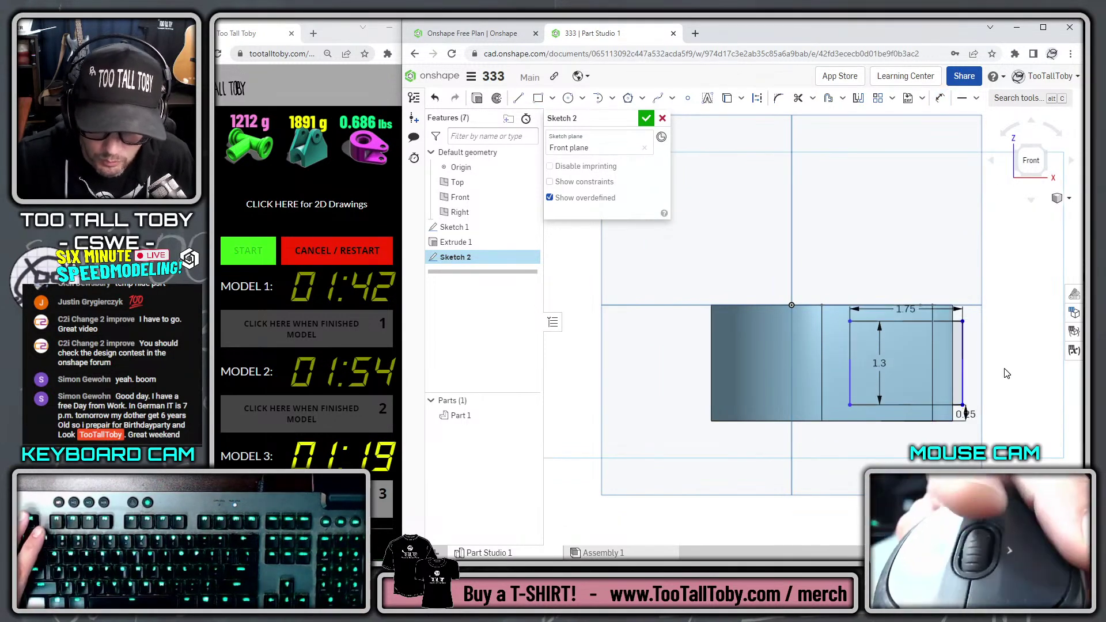
pyautogui.scroll(3, 968, 389)
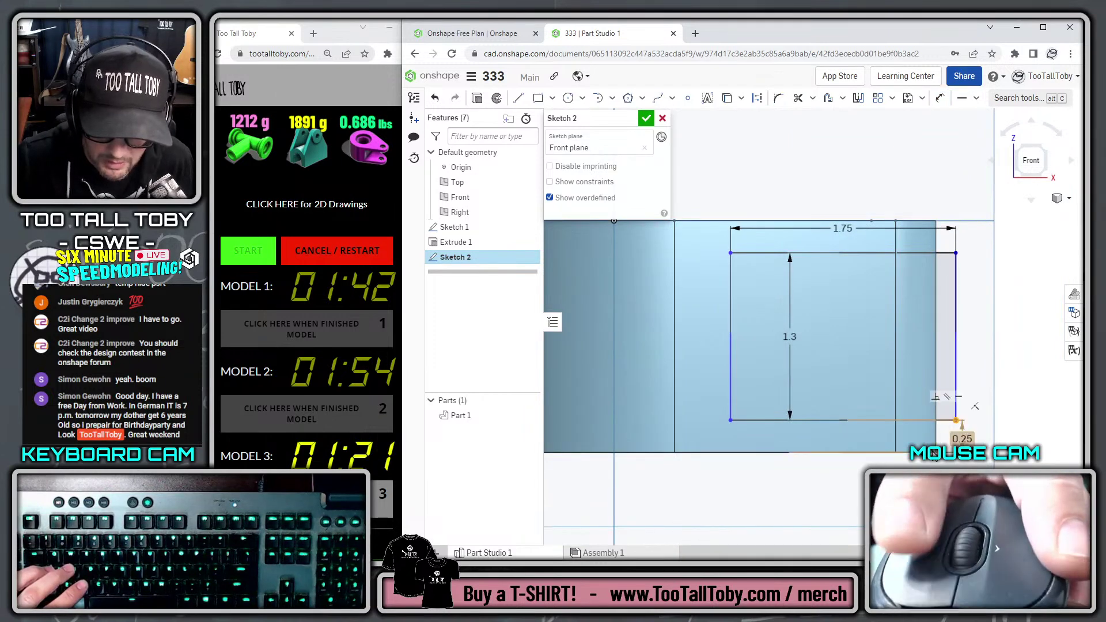
pyautogui.click(934, 453)
pyautogui.press('v')
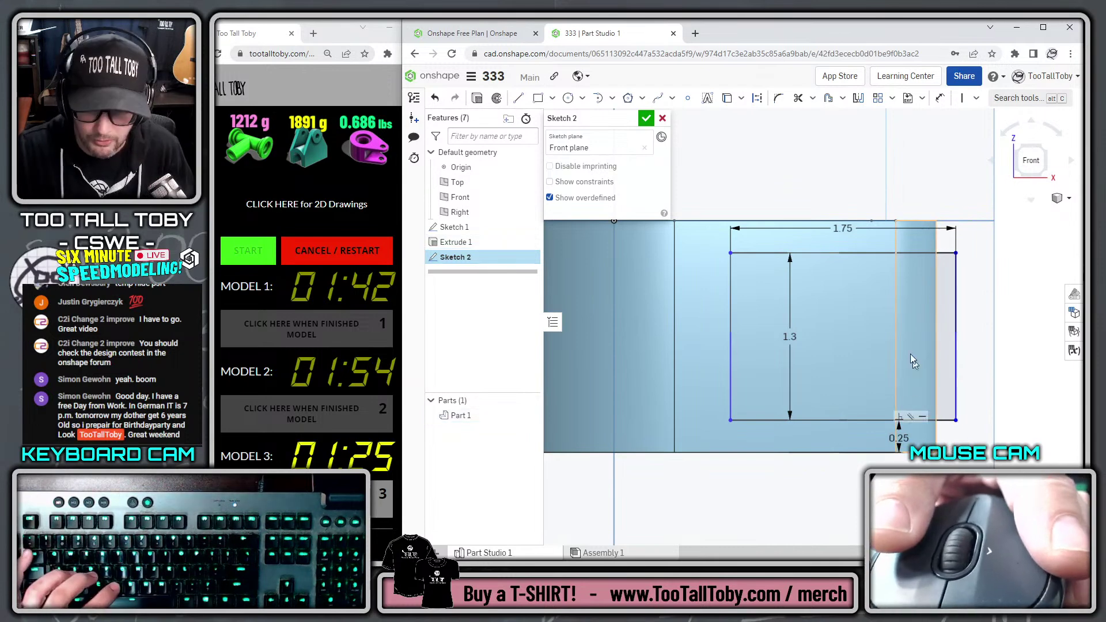
# Round the rectangle's two inner corners with 0.1 in sketch fillets and finish the sketch
pyautogui.press('s')
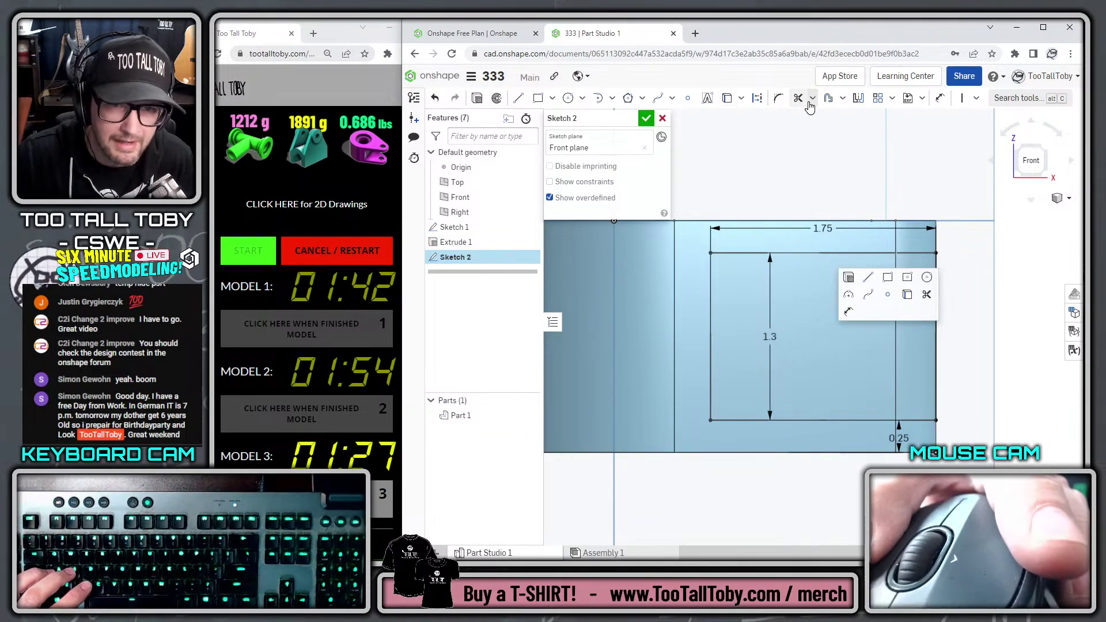
pyautogui.click(780, 100)
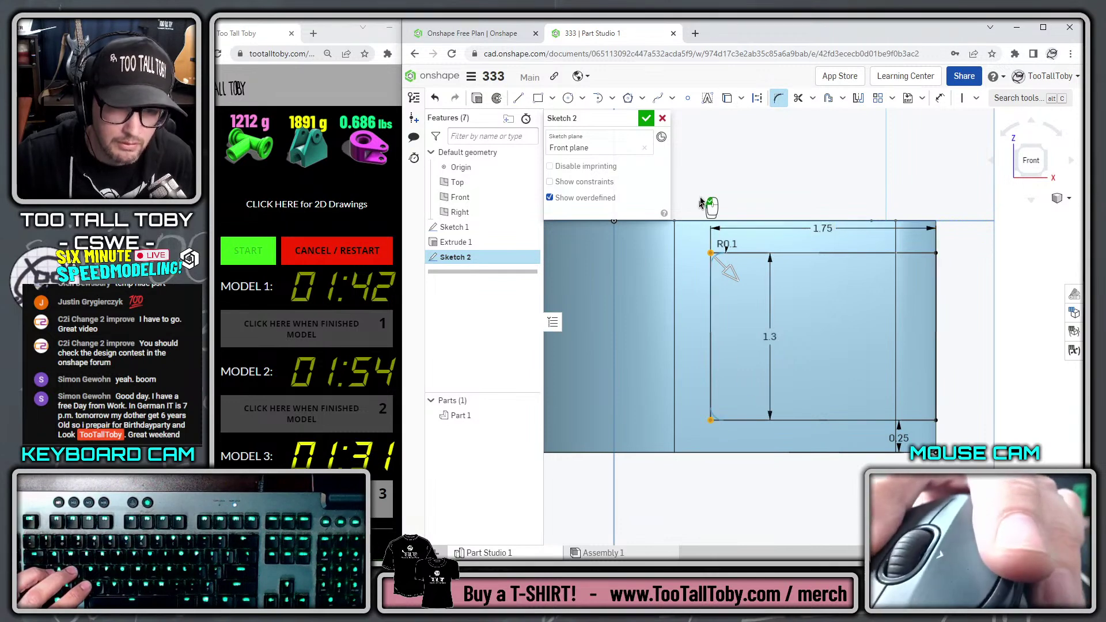
pyautogui.click(646, 120)
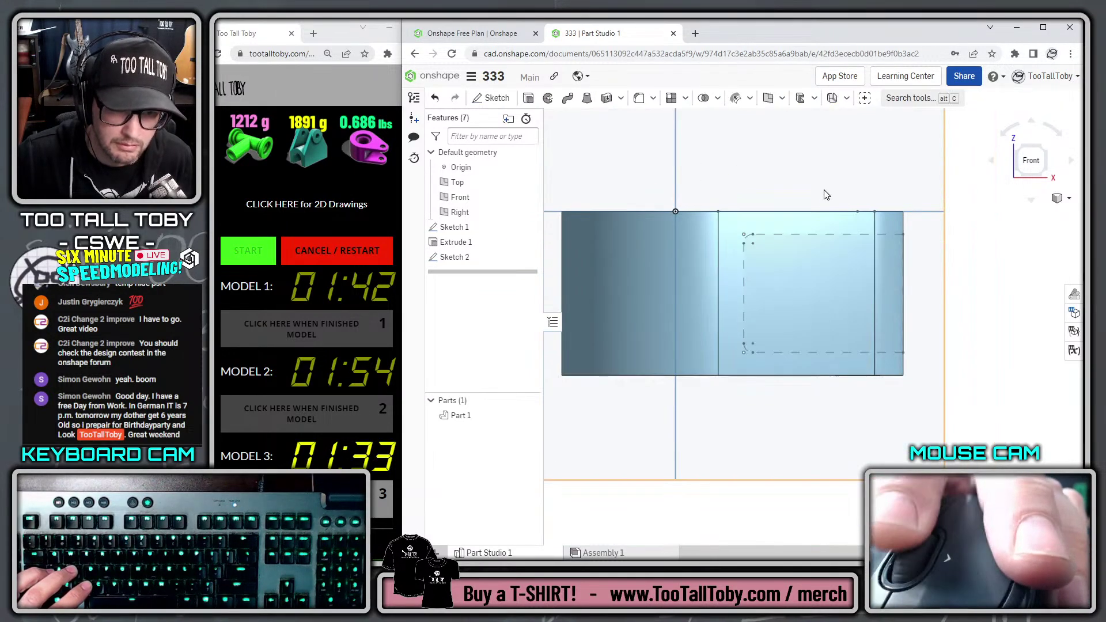
# Cut the rounded rectangle symmetrically through all of the body to form the slot between the two lugs
pyautogui.hotkey('shift', '7')
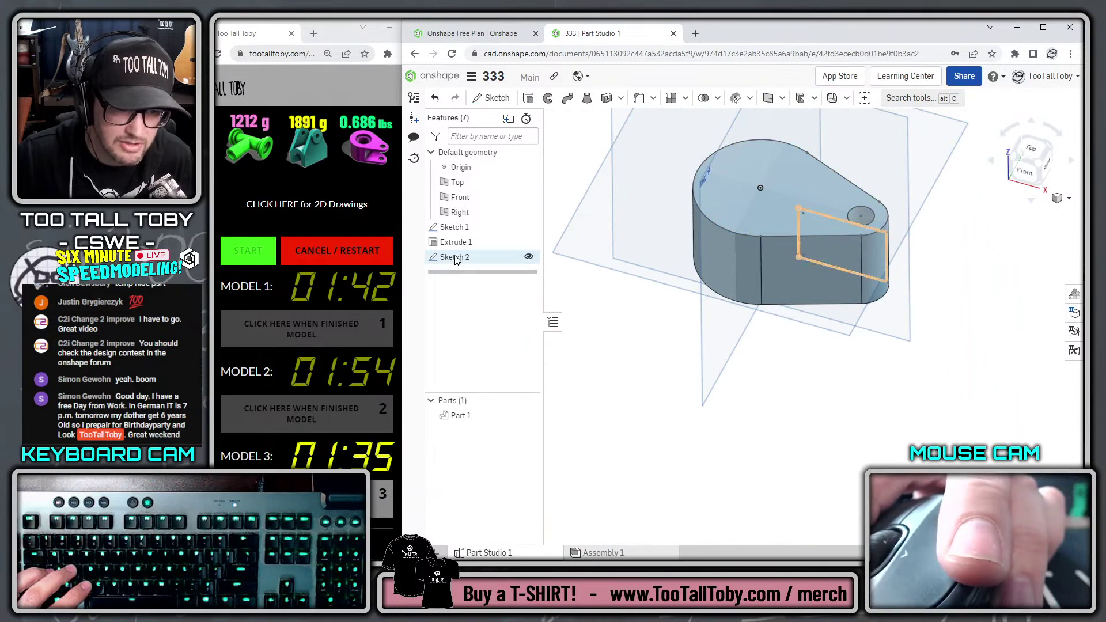
pyautogui.click(460, 257)
pyautogui.click(527, 99)
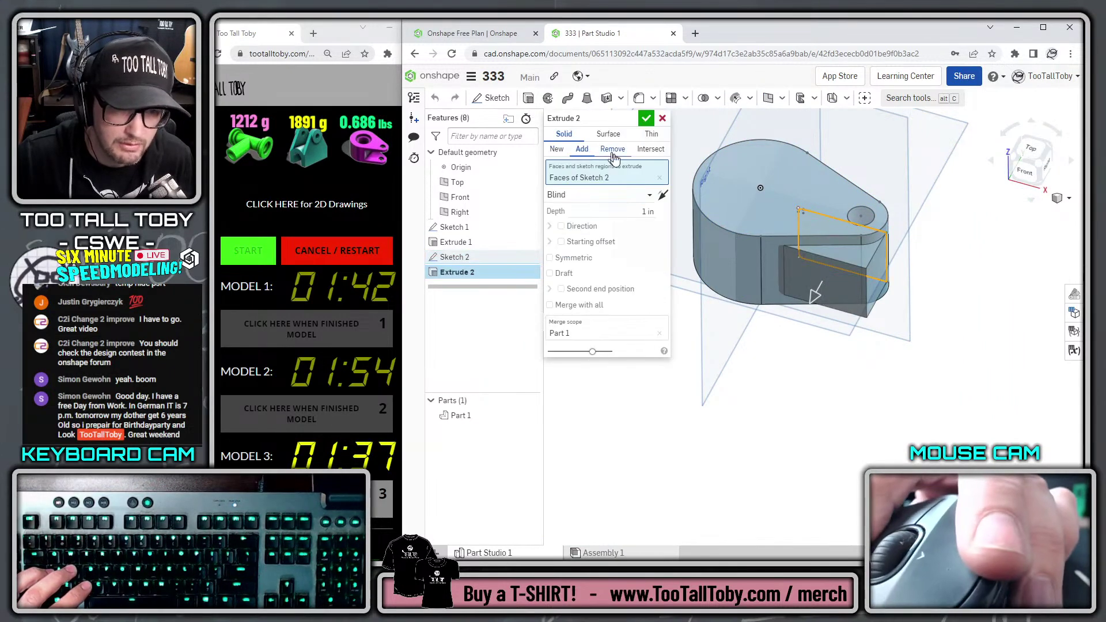
pyautogui.click(644, 211)
pyautogui.click(649, 196)
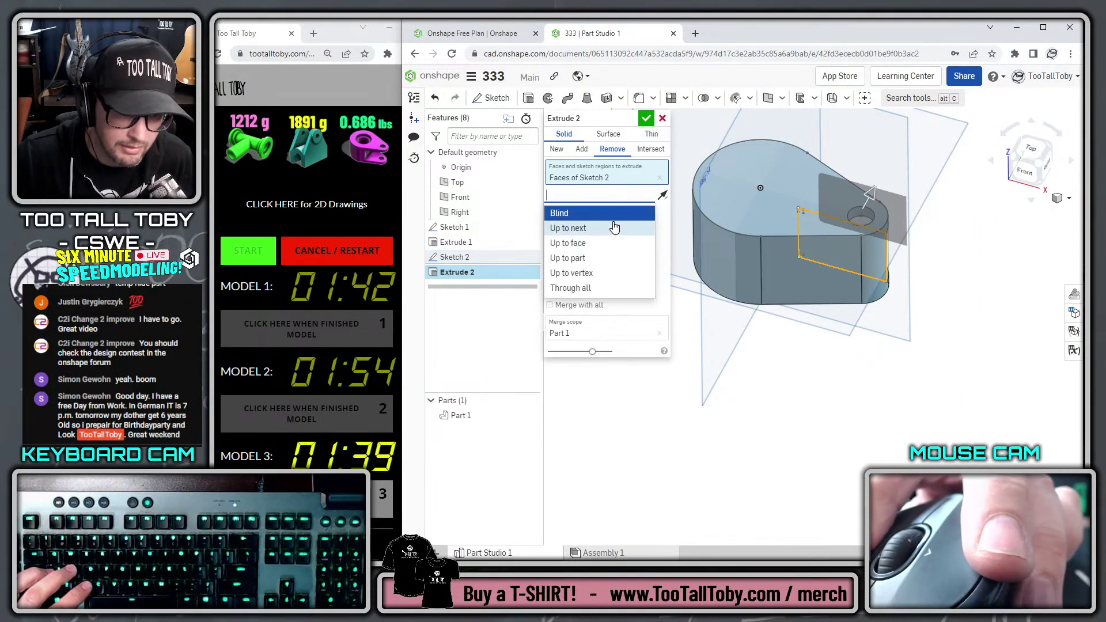
pyautogui.click(614, 281)
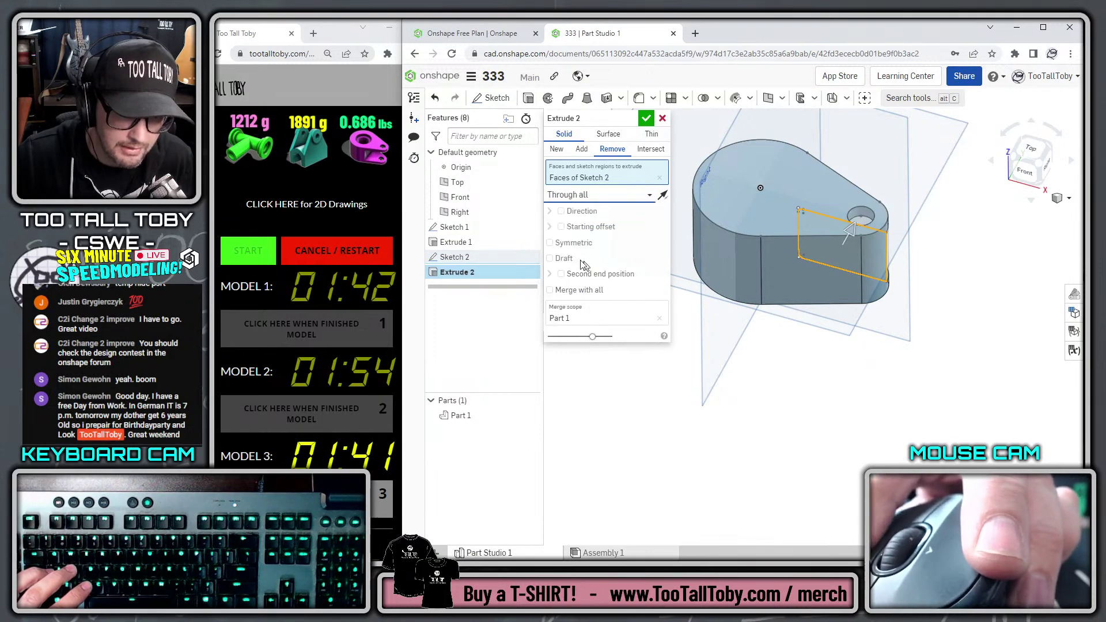
pyautogui.click(572, 242)
pyautogui.click(646, 118)
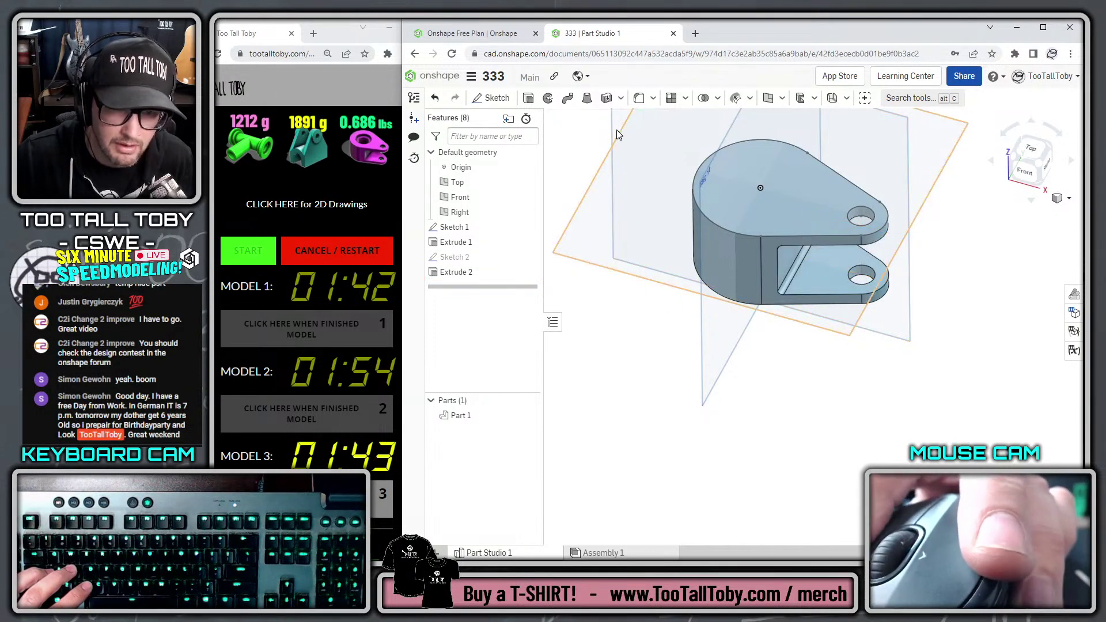
# Add a through counterbore hole at the origin with 1 in diameter, 1.5 in counterbore diameter and 0.25 in counterbore depth
pyautogui.click(653, 102)
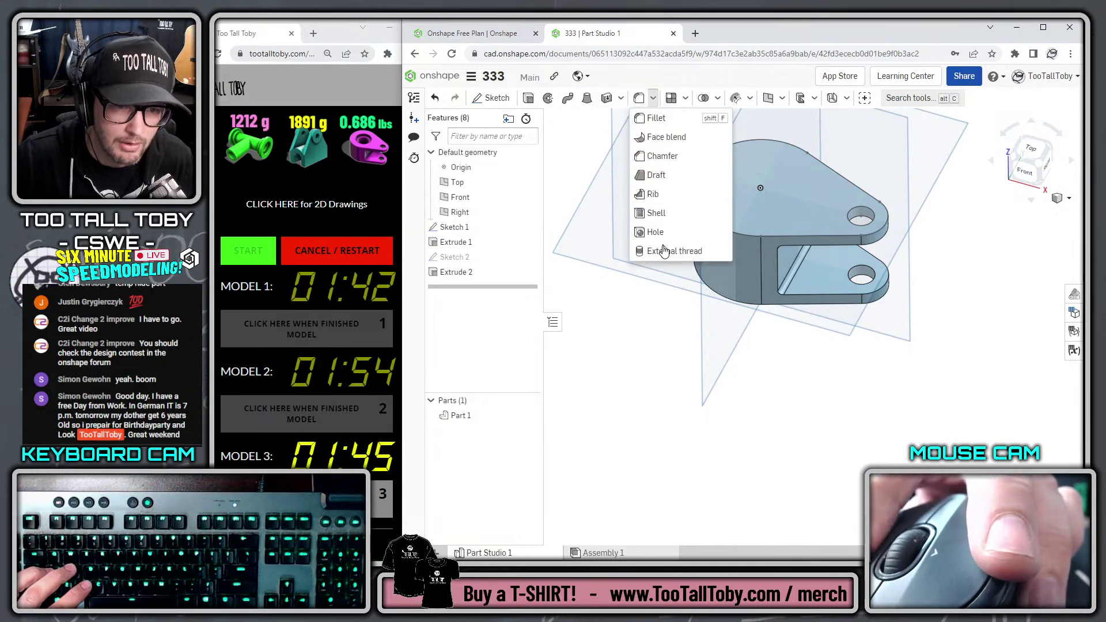
pyautogui.click(662, 233)
pyautogui.click(760, 189)
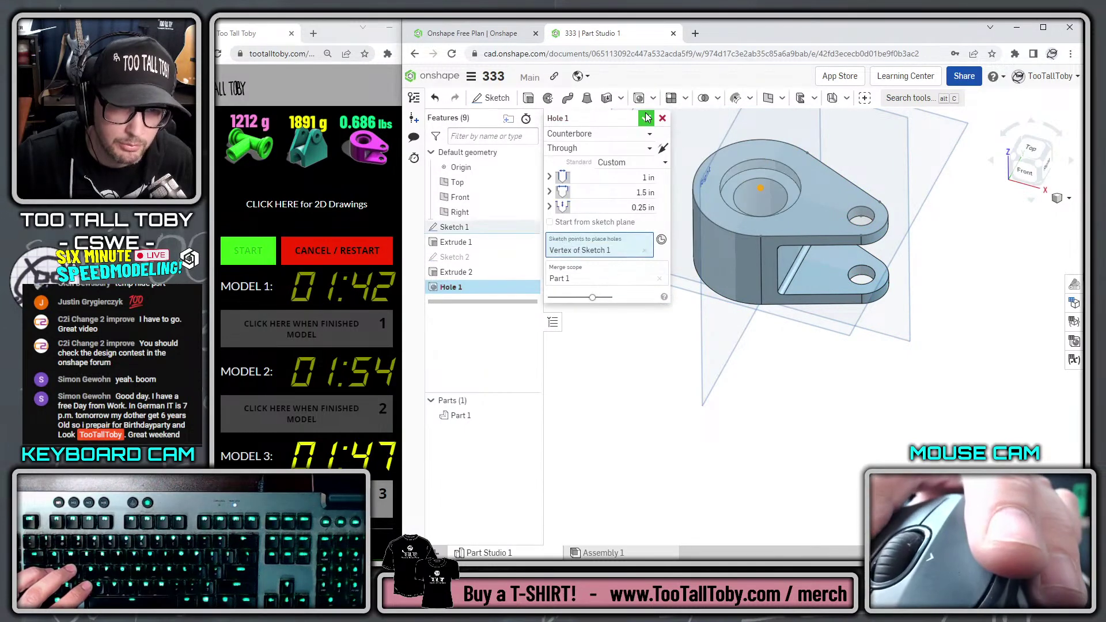
pyautogui.click(644, 119)
# Assign the material TTT-Aluminum - 1060 from the TTT-CUSTOM MATERIALS library to the part
pyautogui.rightClick(470, 415)
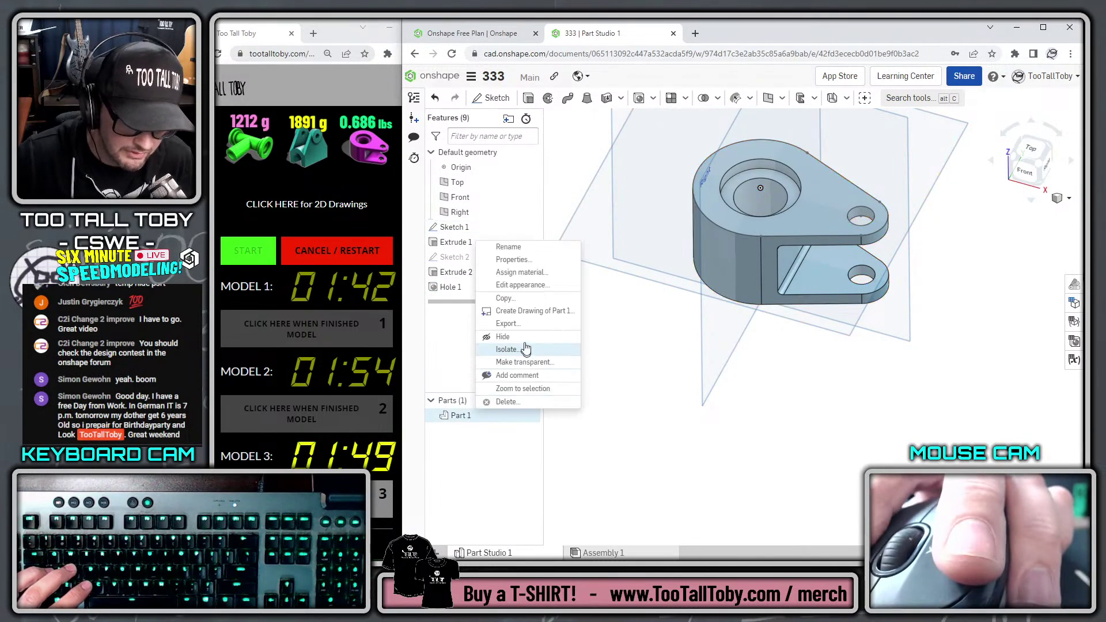
pyautogui.click(520, 271)
pyautogui.click(672, 389)
pyautogui.click(651, 411)
pyautogui.click(704, 410)
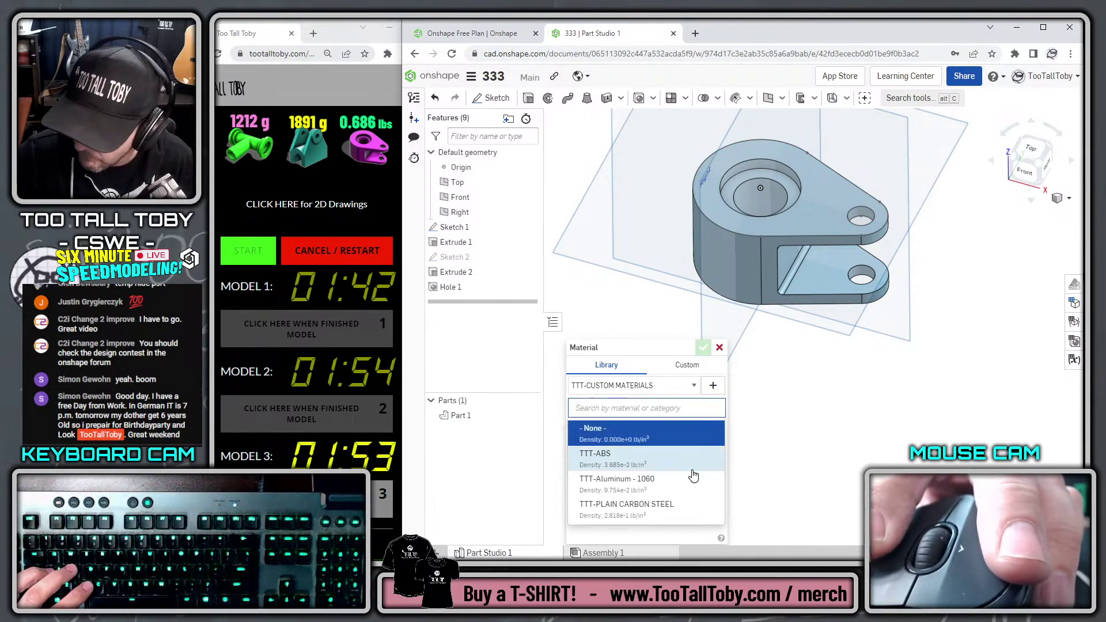
pyautogui.click(626, 481)
pyautogui.click(704, 348)
# Check the part's mass properties and mark Model 3 as finished on the Too Tall Toby timer page
pyautogui.click(1073, 535)
pyautogui.click(793, 210)
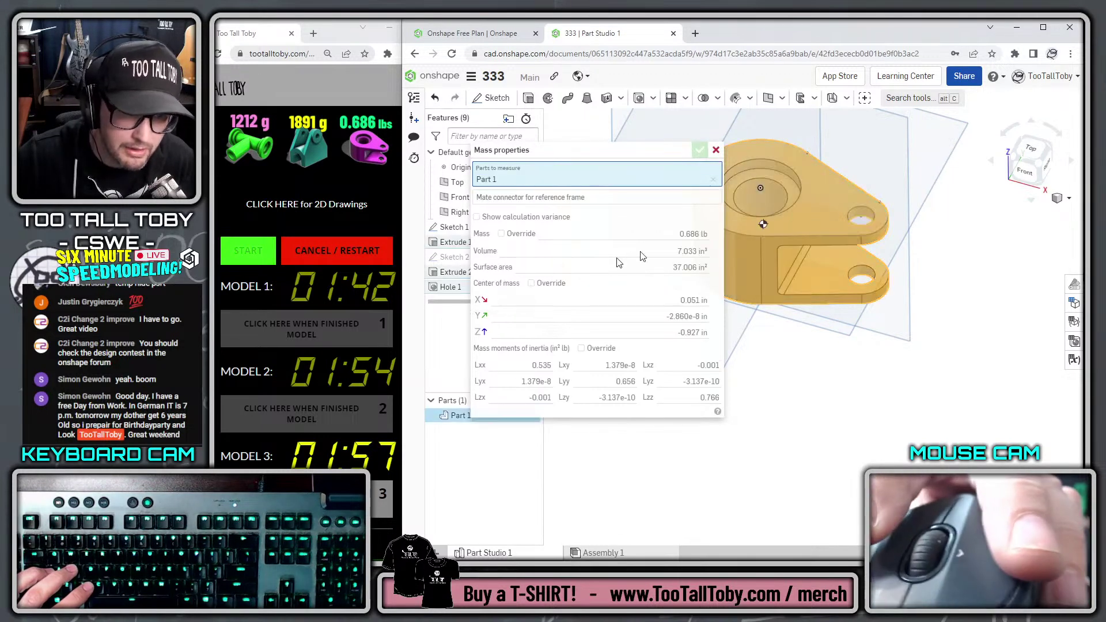
pyautogui.click(334, 494)
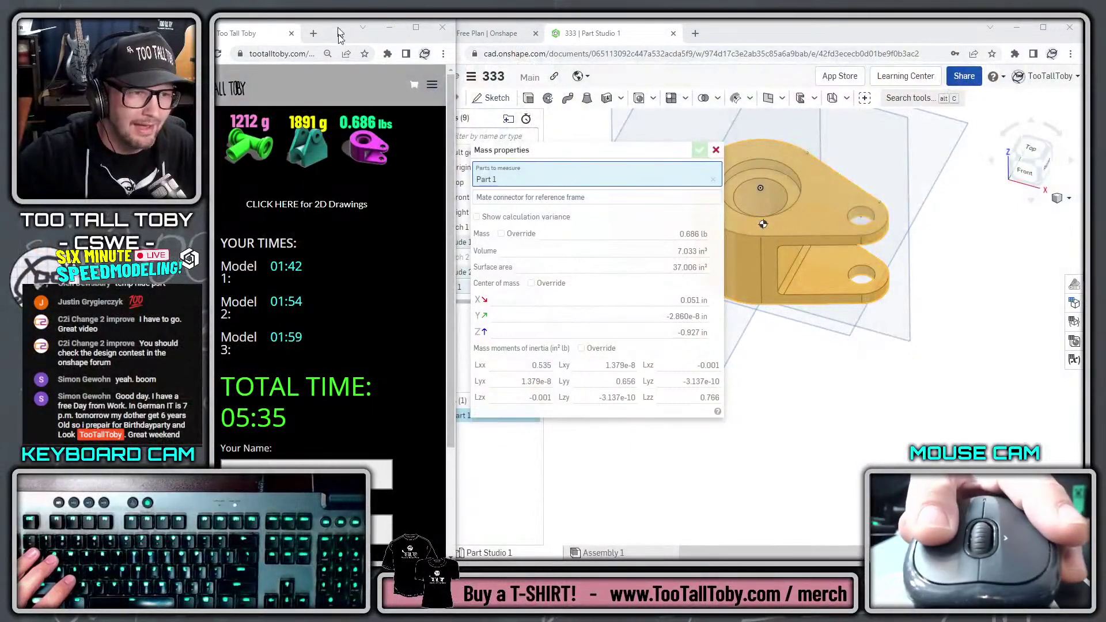
# In the widened timer window, enter the participant's name and CAD system Onshape!!!!!!!, submit the times and view the leaderboard page
pyautogui.moveTo(449, 248); pyautogui.dragTo(892, 268)
pyautogui.moveTo(532, 33); pyautogui.dragTo(687, 37)
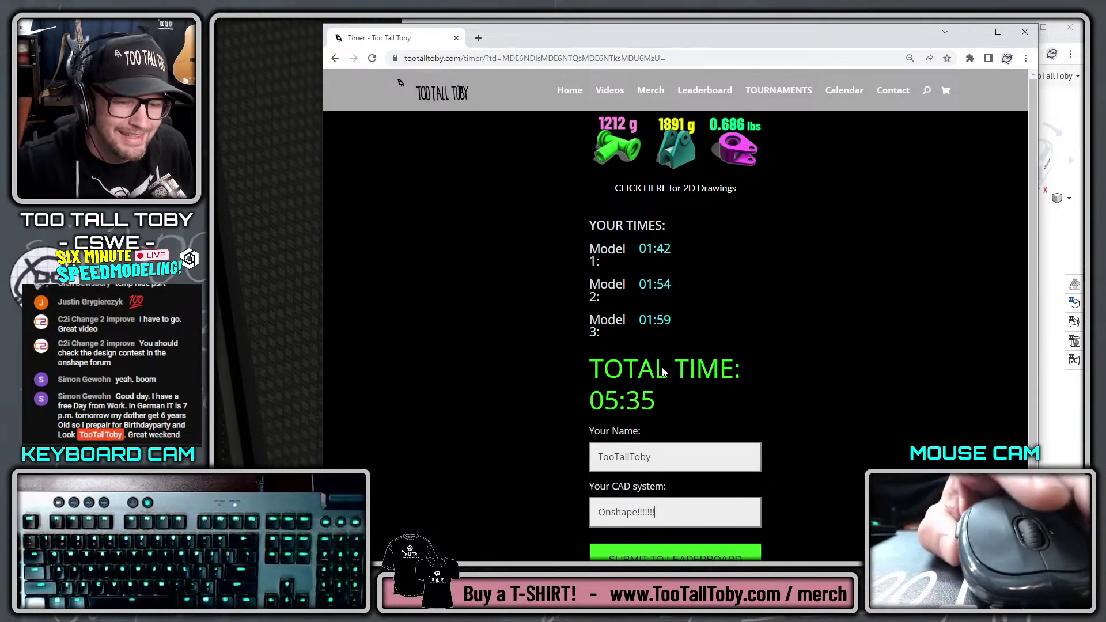
pyautogui.scroll(-2, 648, 456)
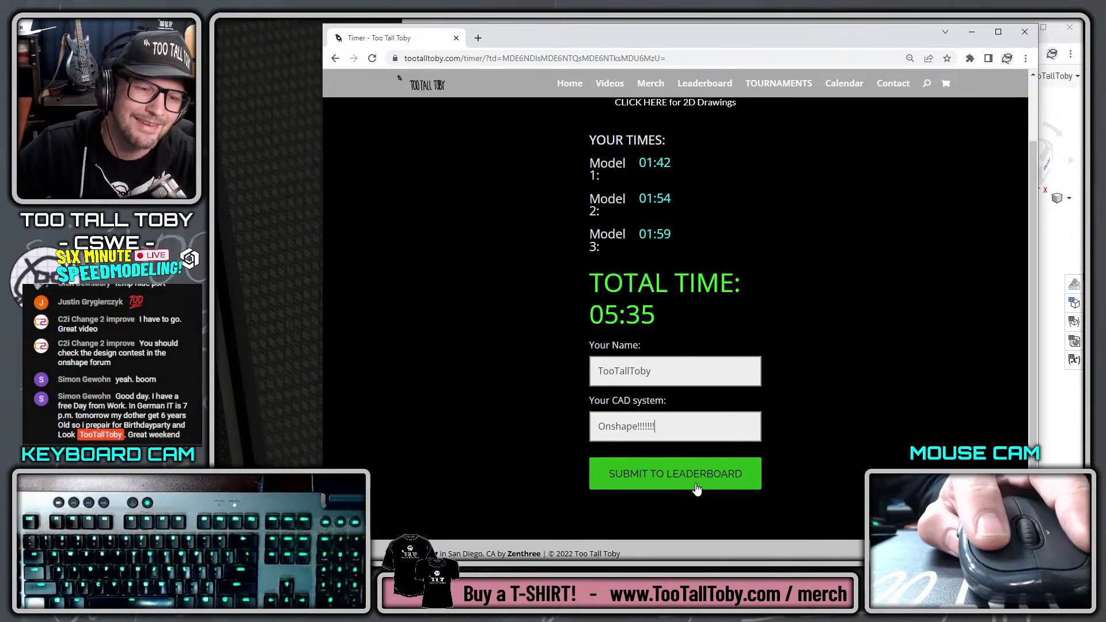
pyautogui.click(678, 486)
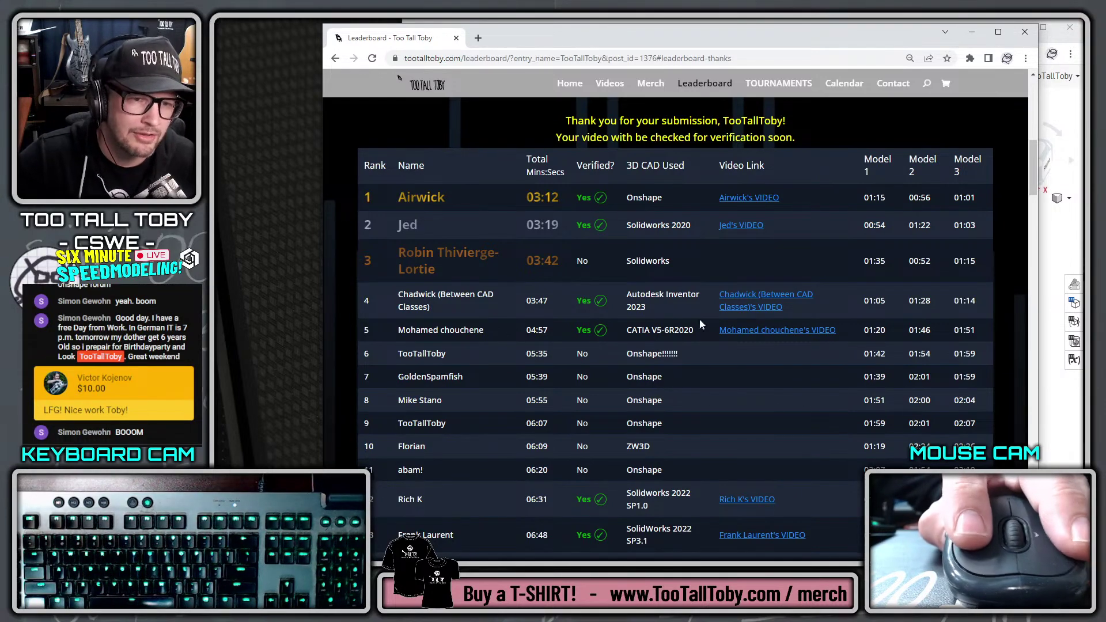
pyautogui.scroll(10, 719, 423)
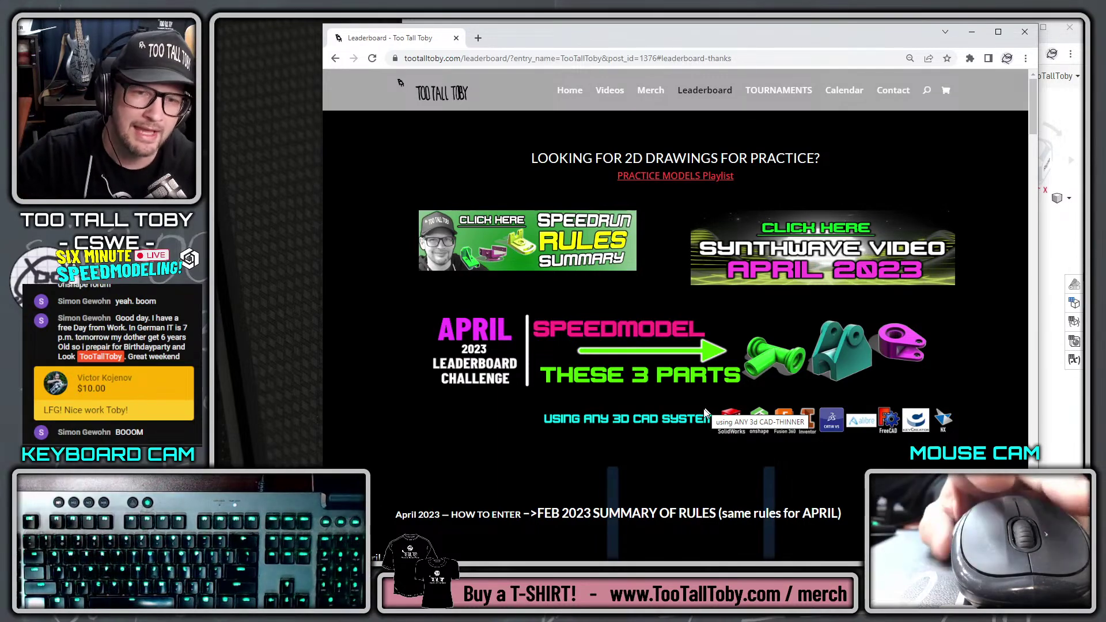
# Review the April 2023 leaderboard table, examining the ranks, total times, CAD systems and per-model times of the submitted runs
pyautogui.scroll(-13, 693, 441)
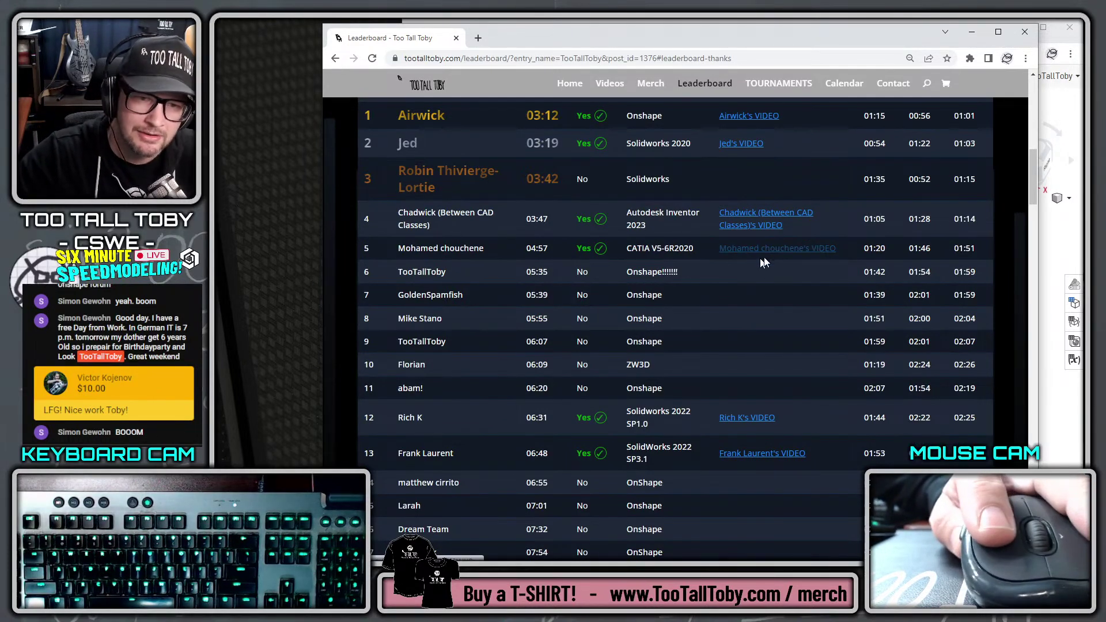
pyautogui.scroll(1, 779, 207)
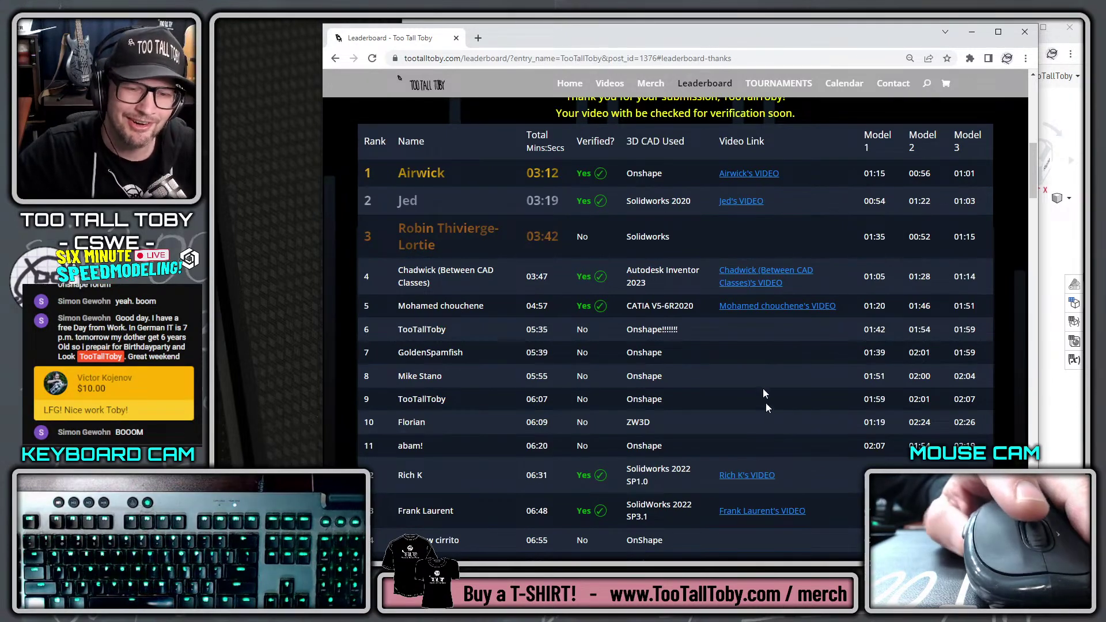
pyautogui.scroll(-1, 795, 341)
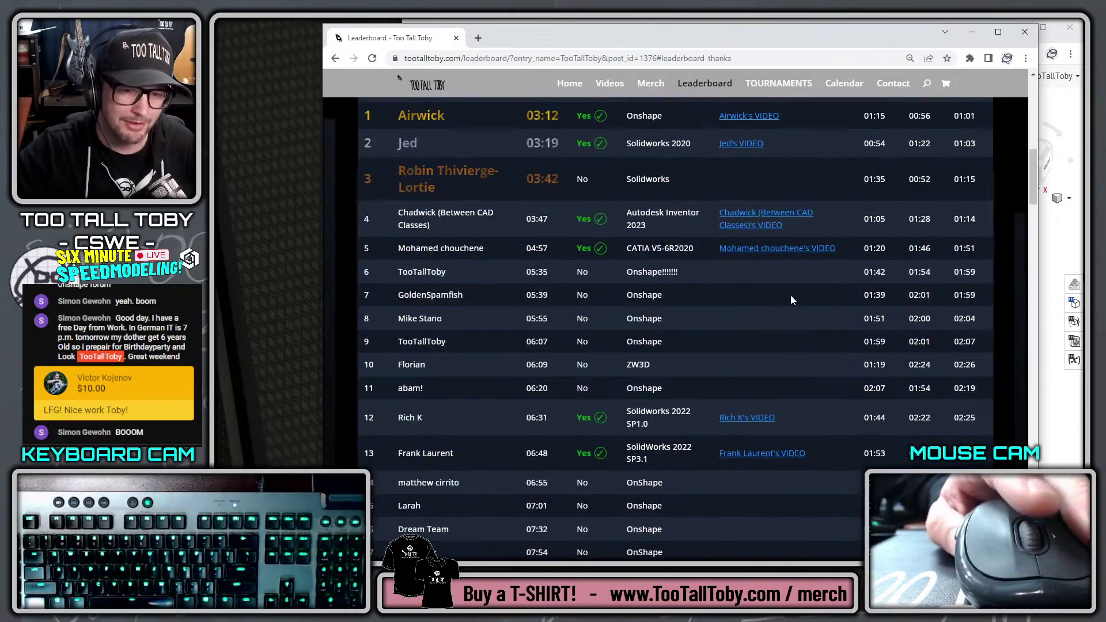
pyautogui.scroll(-2, 790, 295)
pyautogui.scroll(-3, 790, 294)
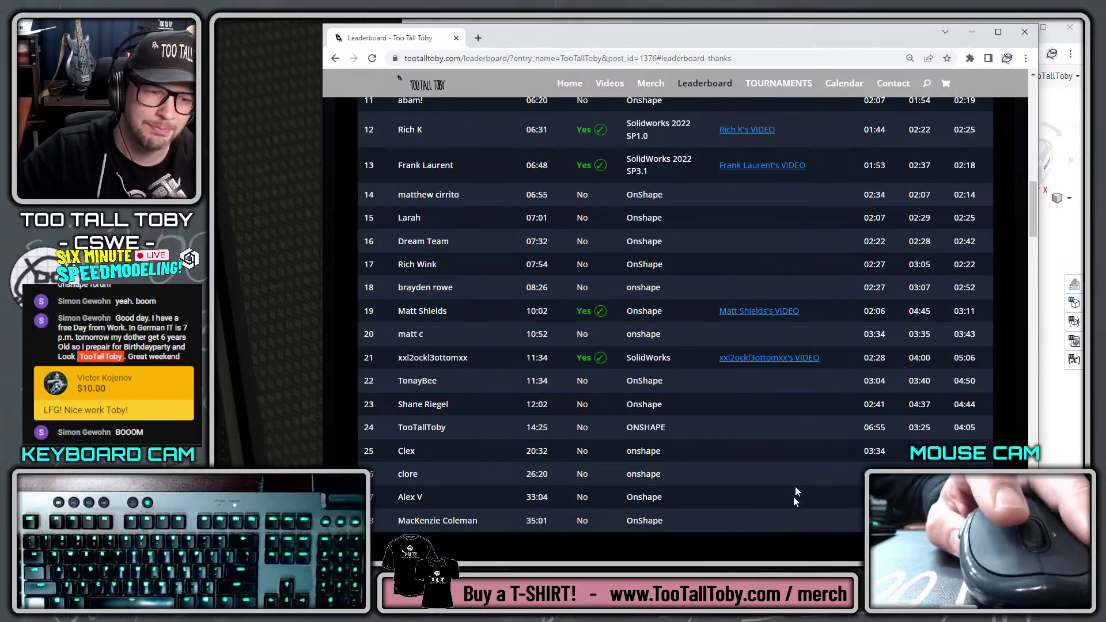
pyautogui.scroll(10, 770, 479)
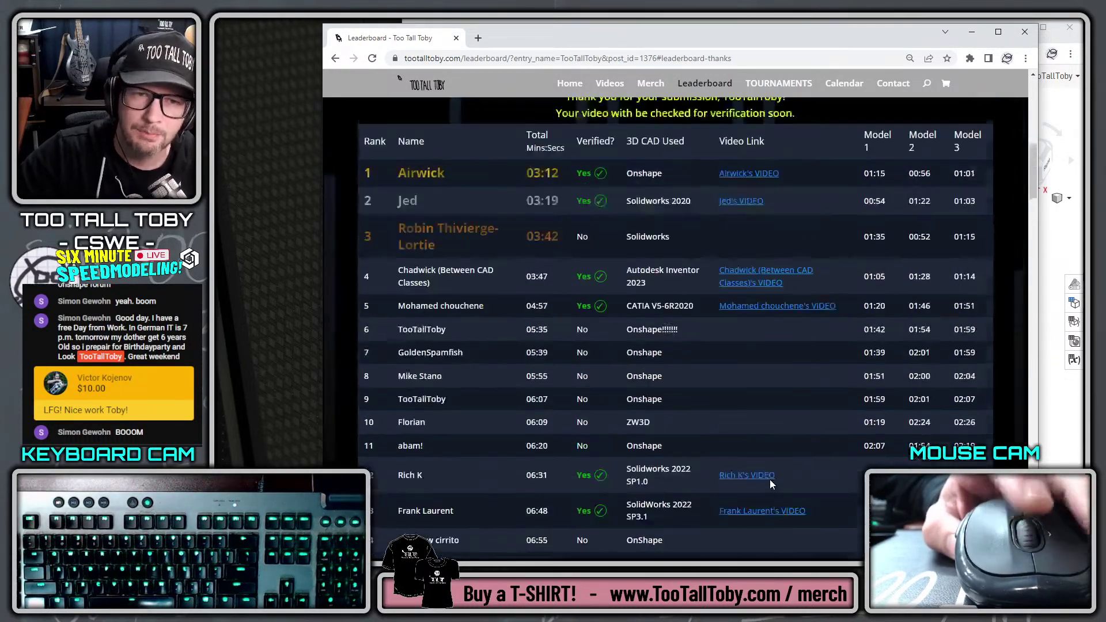
pyautogui.scroll(-2, 776, 475)
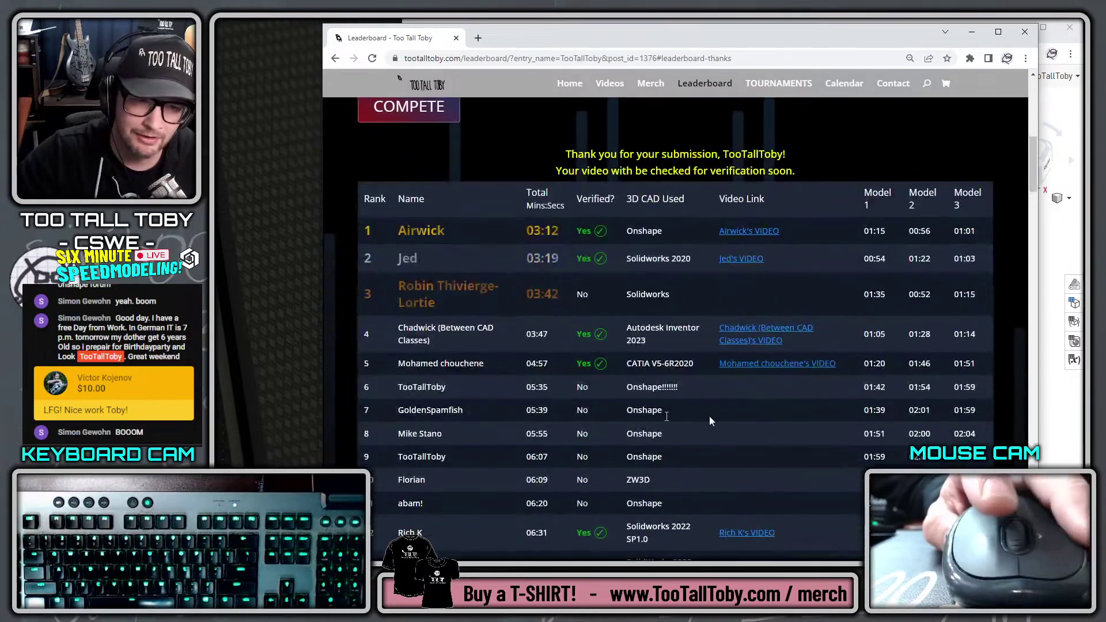
pyautogui.scroll(-8, 754, 392)
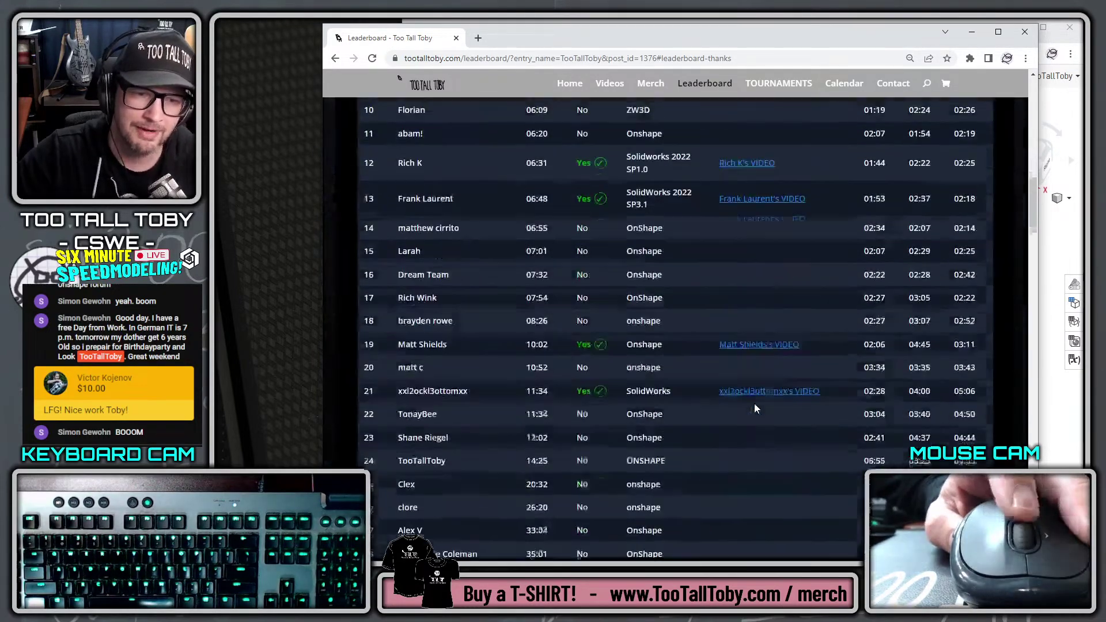
pyautogui.scroll(6, 753, 351)
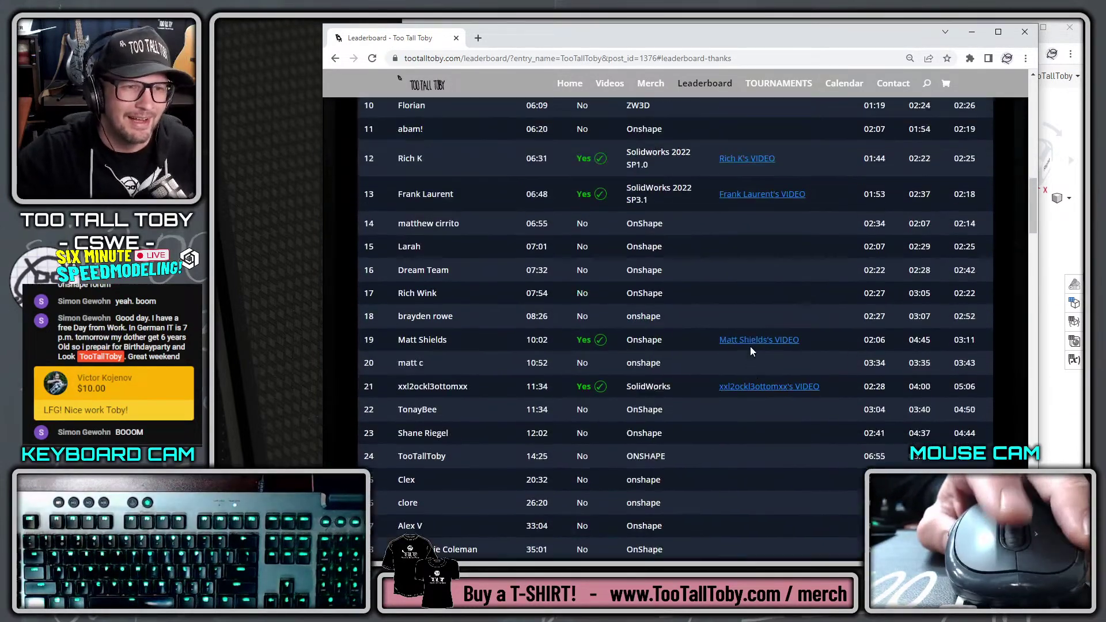
pyautogui.scroll(3, 751, 348)
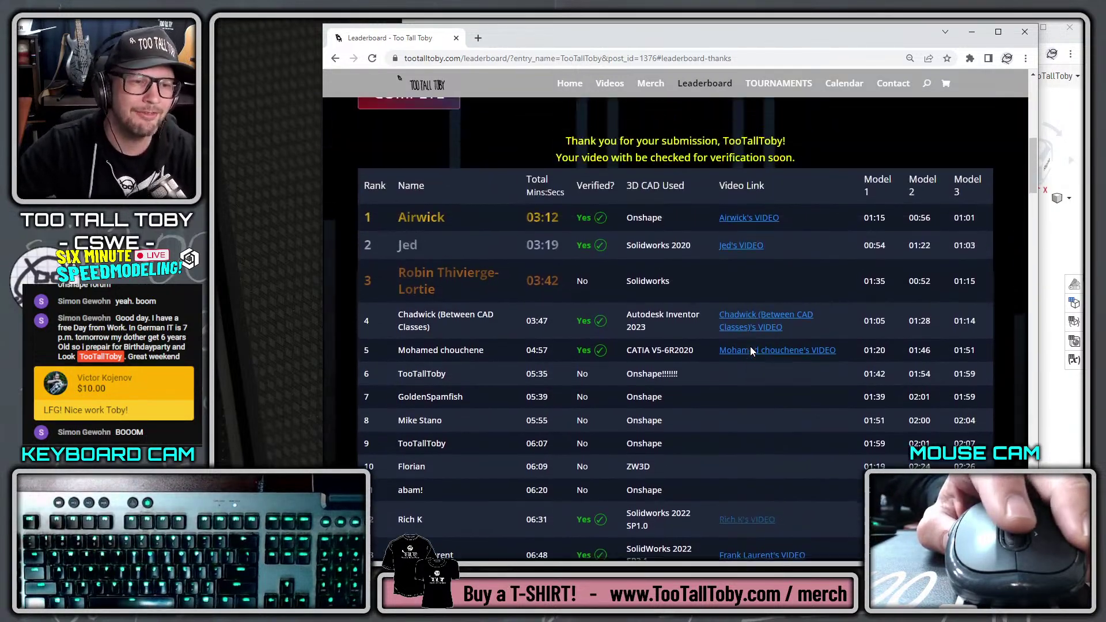